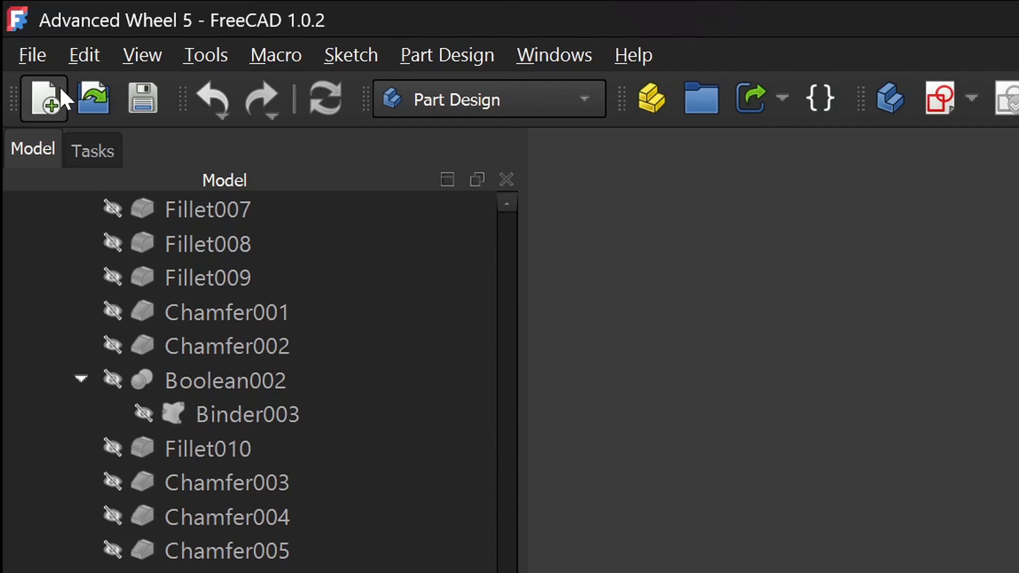
Create a new document and start a body sketch on the XZ plane.
left_click(61, 92)
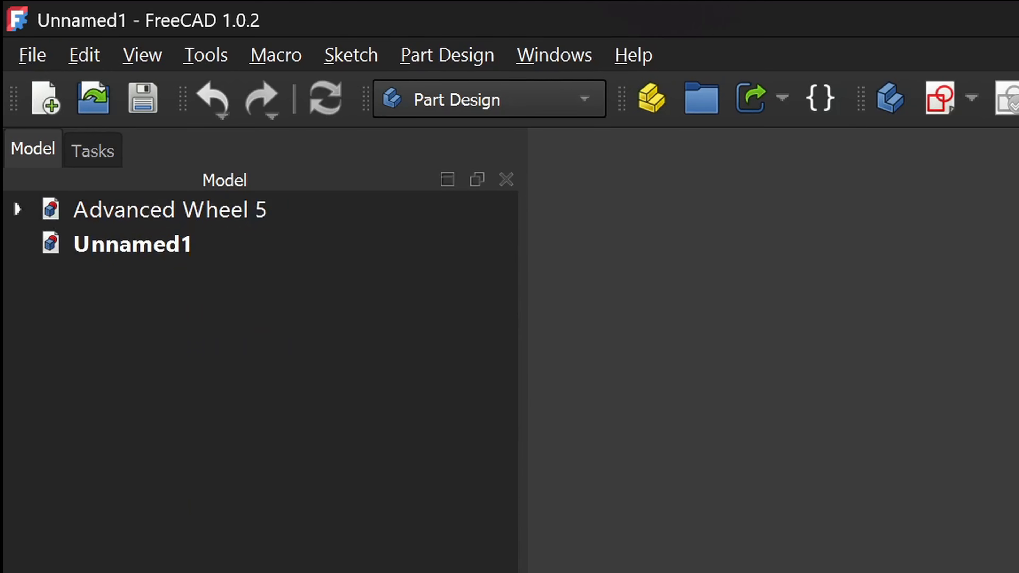
left_click(419, 43)
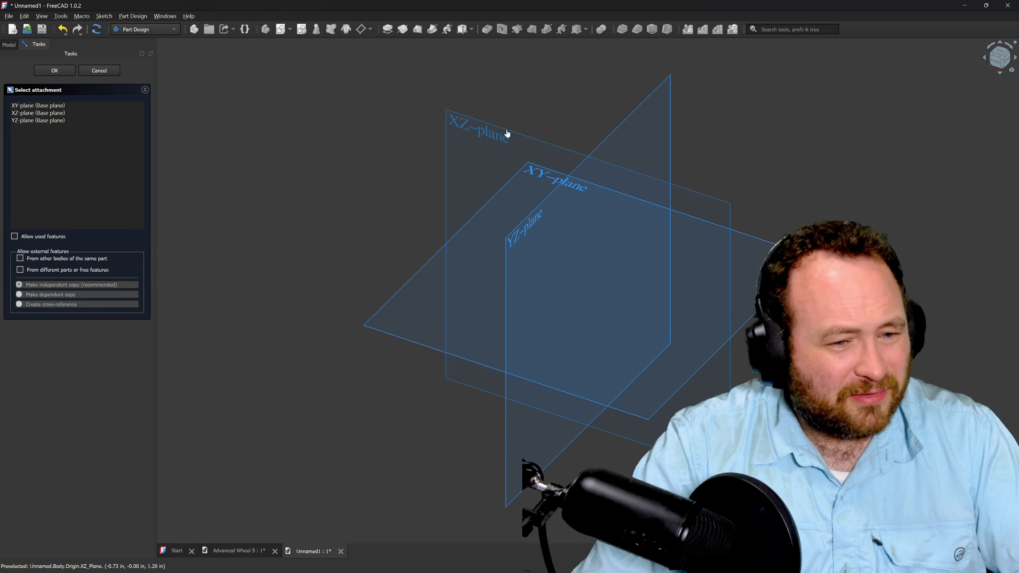
double_click(38, 113)
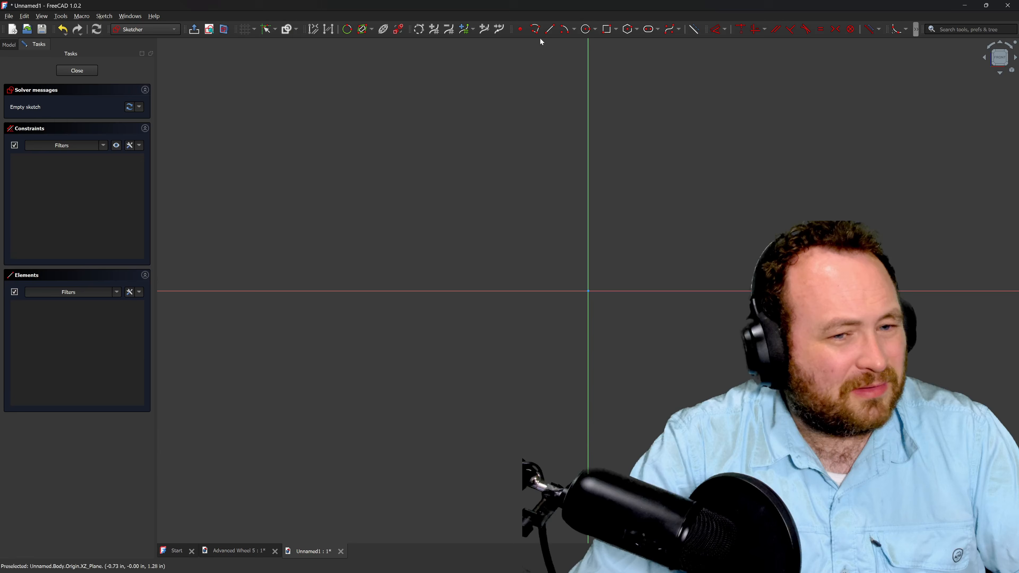
Sketch a roughly square rectangle around the origin and close the sketch.
left_click(607, 29)
left_click(437, 149)
left_click(755, 461)
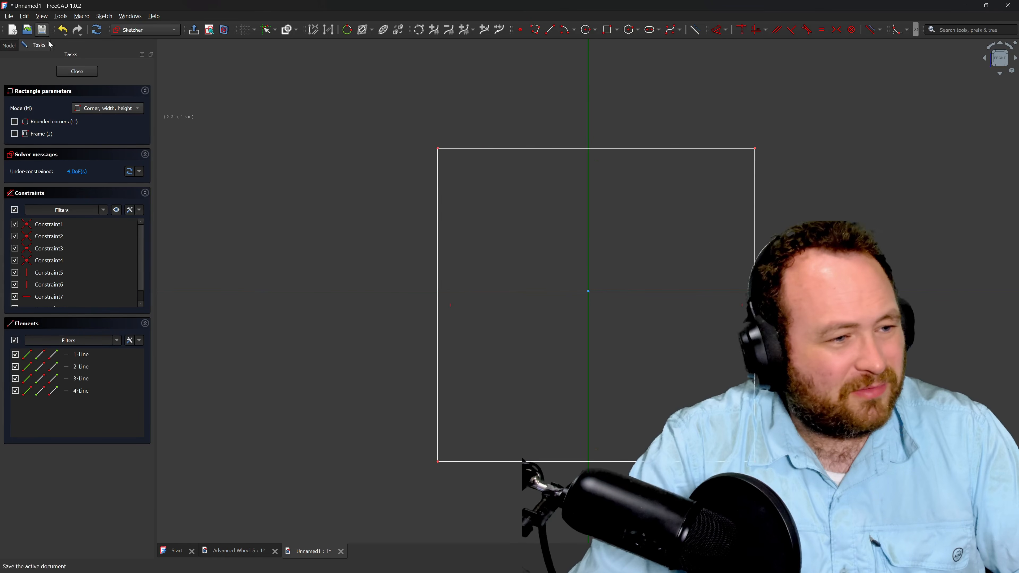
left_click(76, 71)
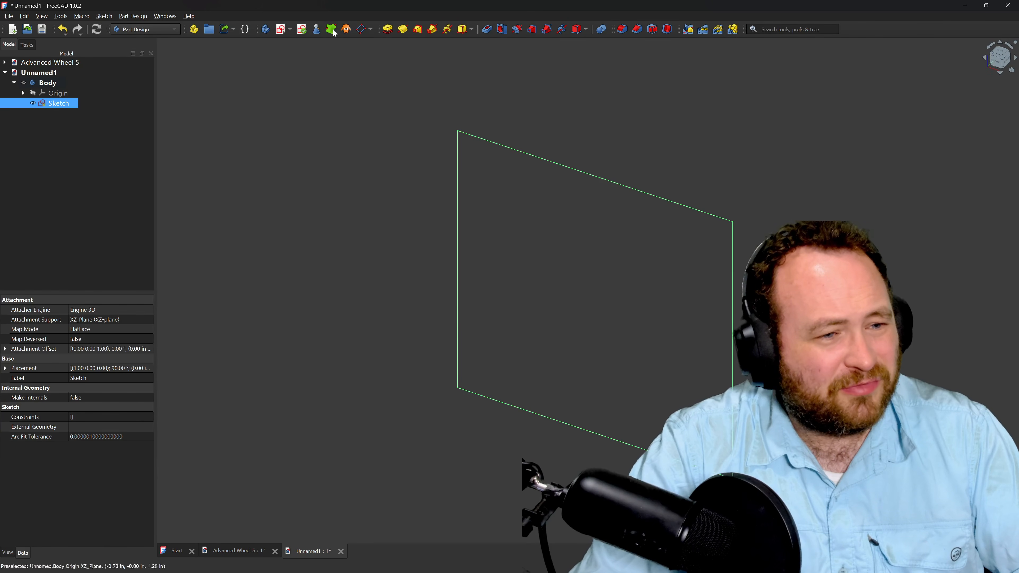
Pad the rectangle sketch to a length of 5 in and fit the block in the view.
left_click(387, 29)
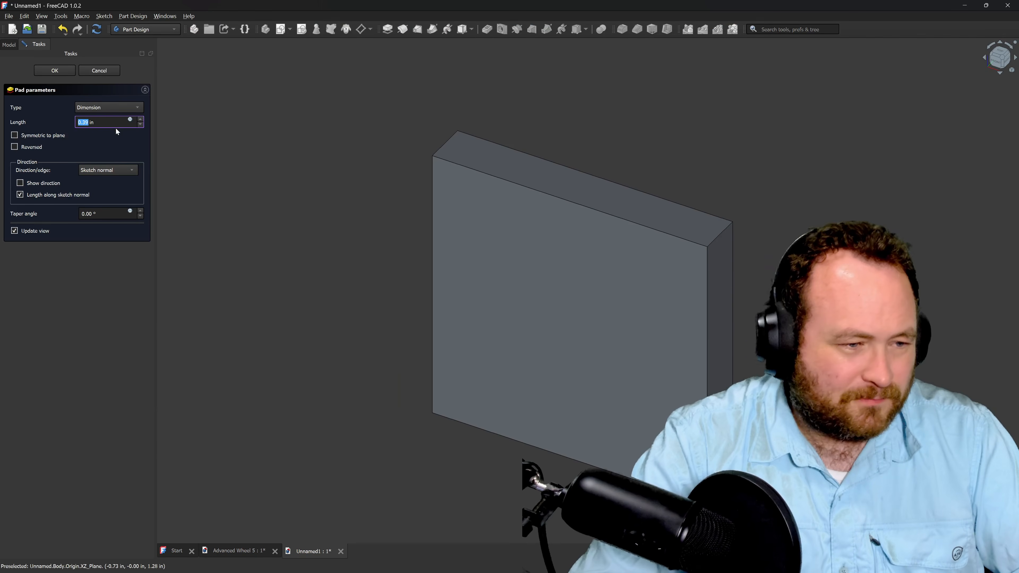
type("5")
key("Return")
key("v")
key("f")
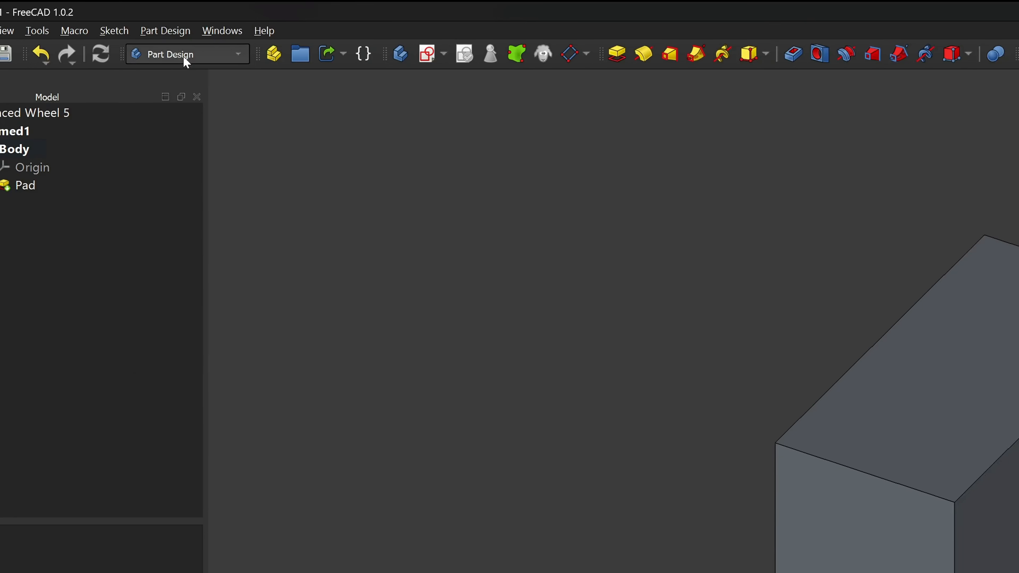
Switch to the Sketcher workbench and start a new sketch on the block's upper face.
left_click(145, 30)
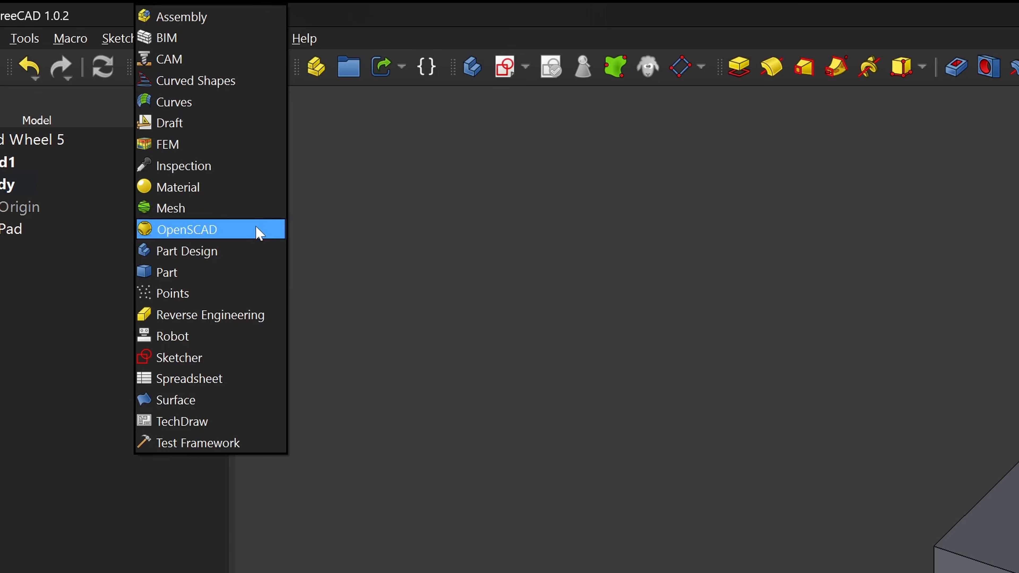
left_click(275, 357)
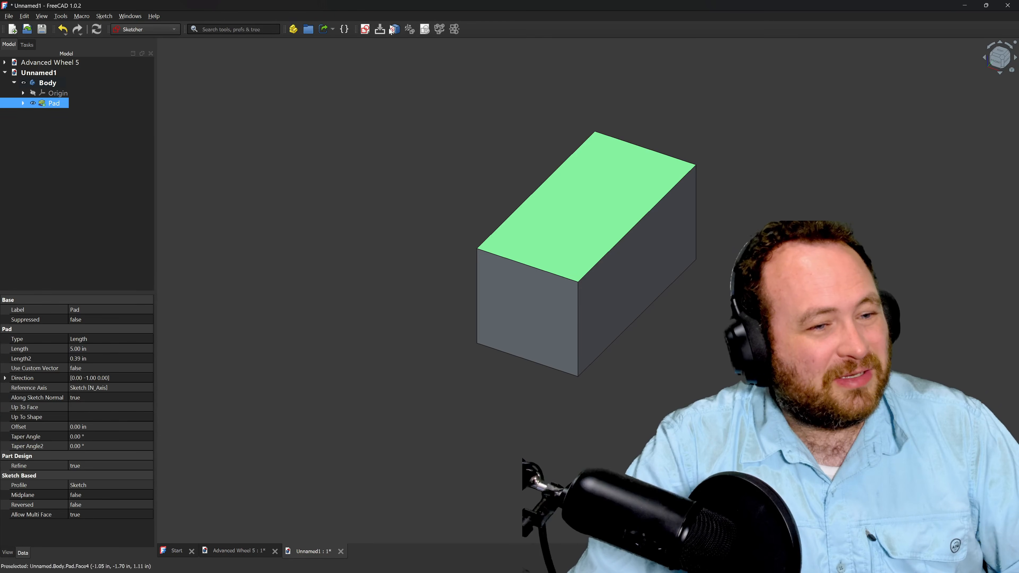
left_click(390, 30)
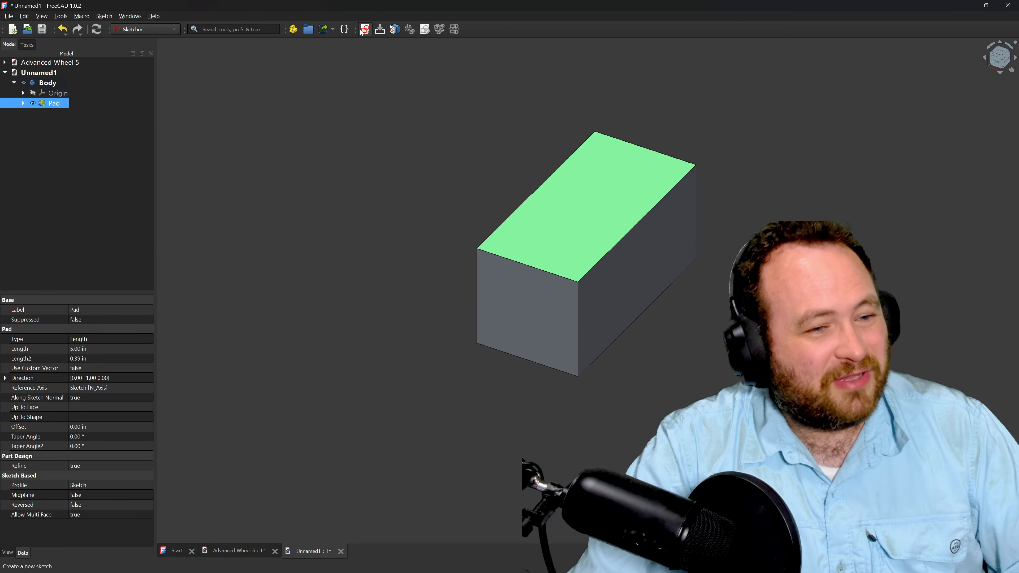
left_click(511, 305)
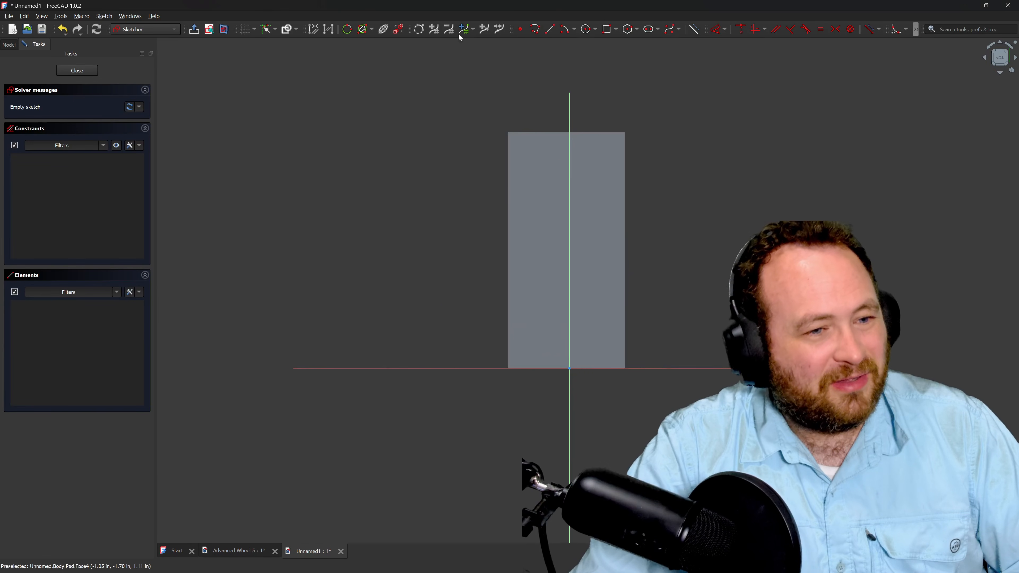
Sketch a circle centred on the block's face that extends past one long edge, and close the sketch.
key("g")
key("c")
left_click(609, 250)
left_click(686, 249)
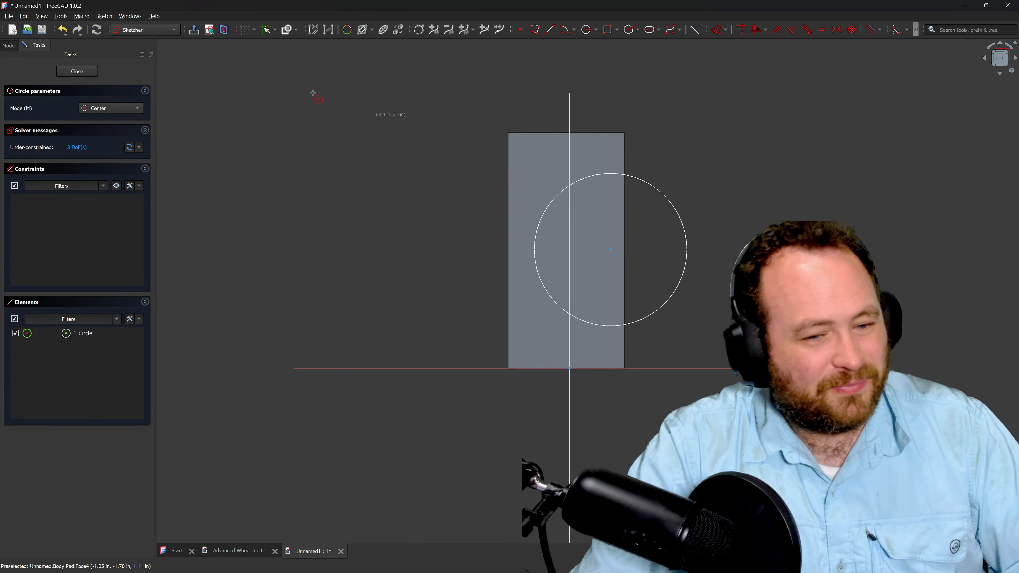
left_click(86, 74)
Extrude the circle sketch 6 in along its normal as a separate solid in the Part workbench.
left_click(168, 30)
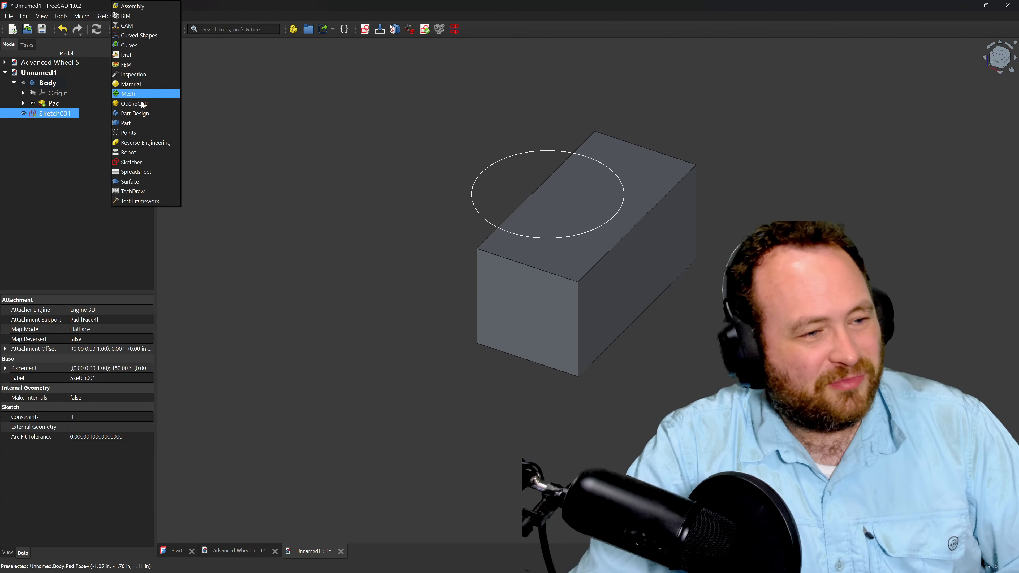
left_click(141, 122)
left_click(404, 29)
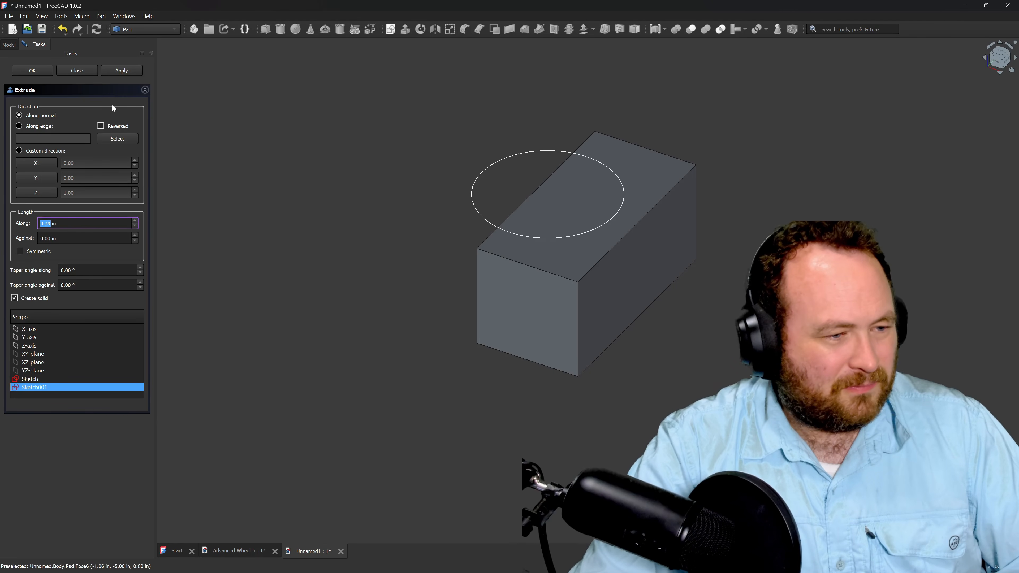
type("10")
key("Return")
scroll(569, 222, "up", 5)
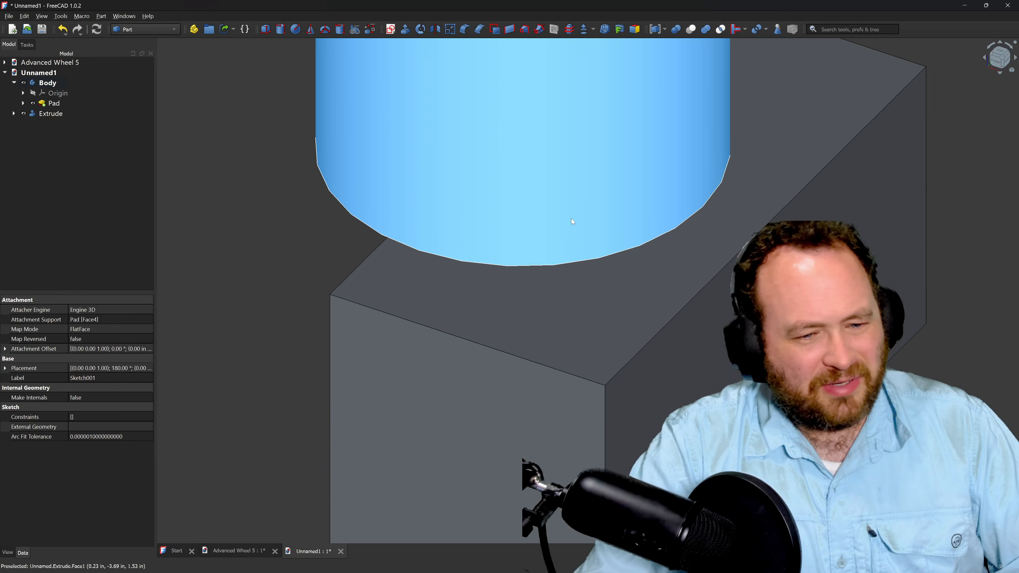
Compare the padded Body with the separate Extrude object in the model tree and the 3D view.
left_click(555, 236)
left_click(319, 227)
scroll(282, 239, "down", 5)
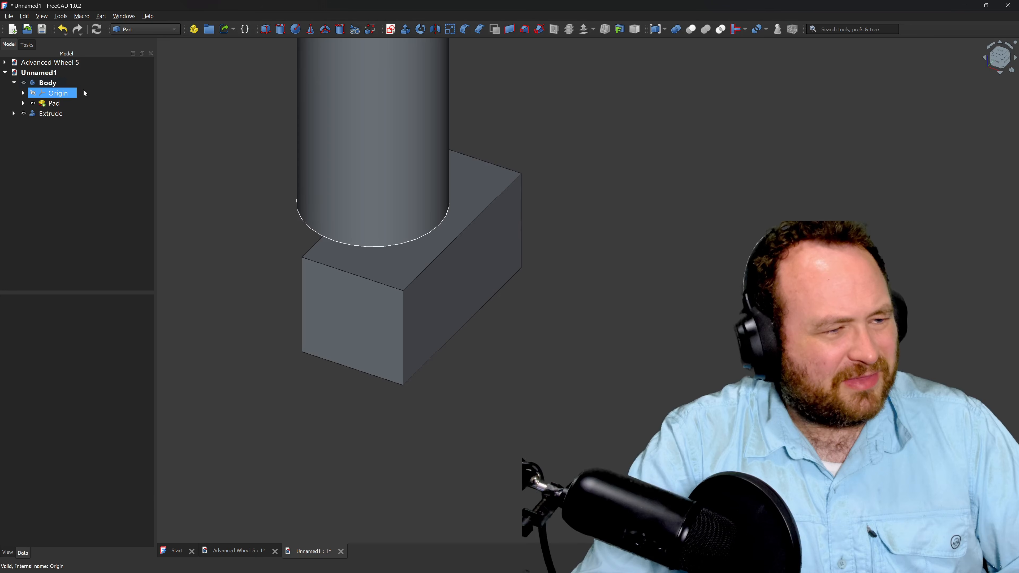
left_click(49, 82)
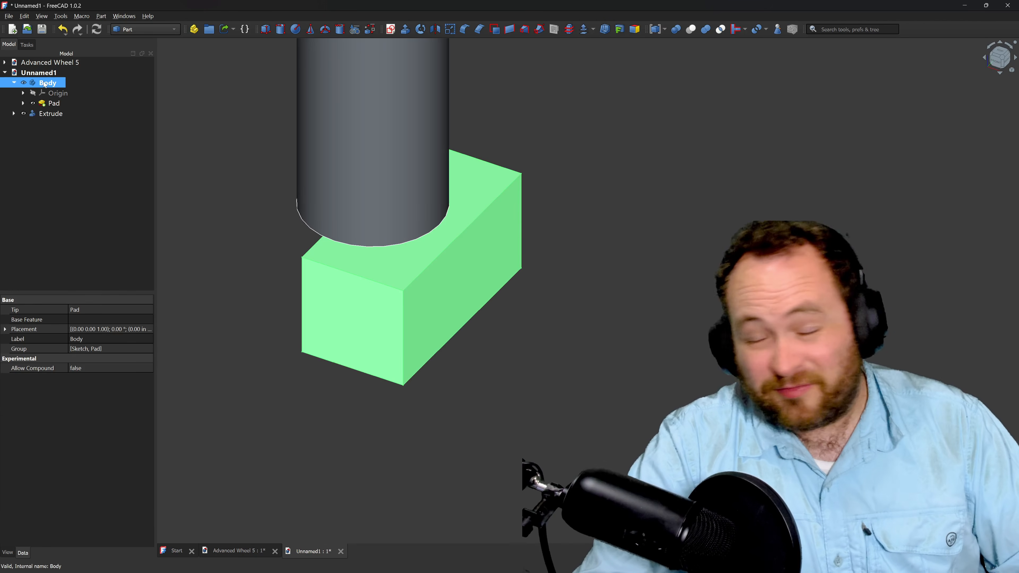
left_click(14, 82)
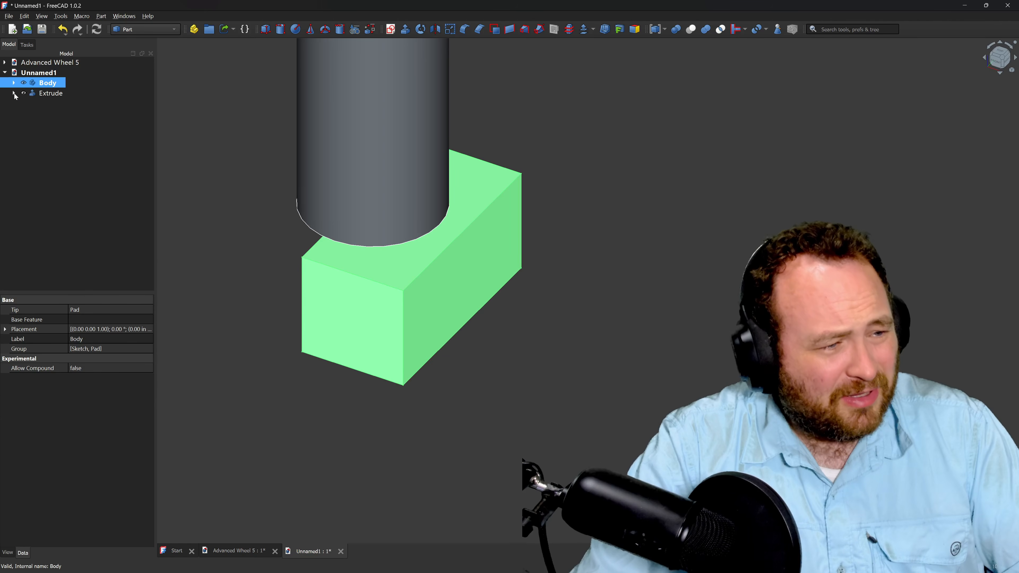
left_click(50, 94, "ctrl")
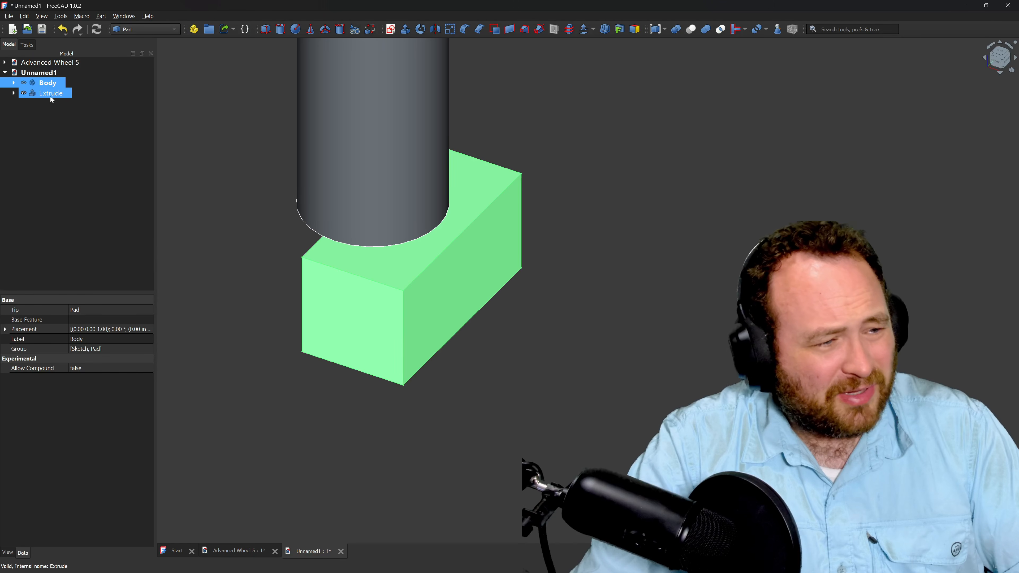
left_click(197, 200)
scroll(401, 241, "up", 5)
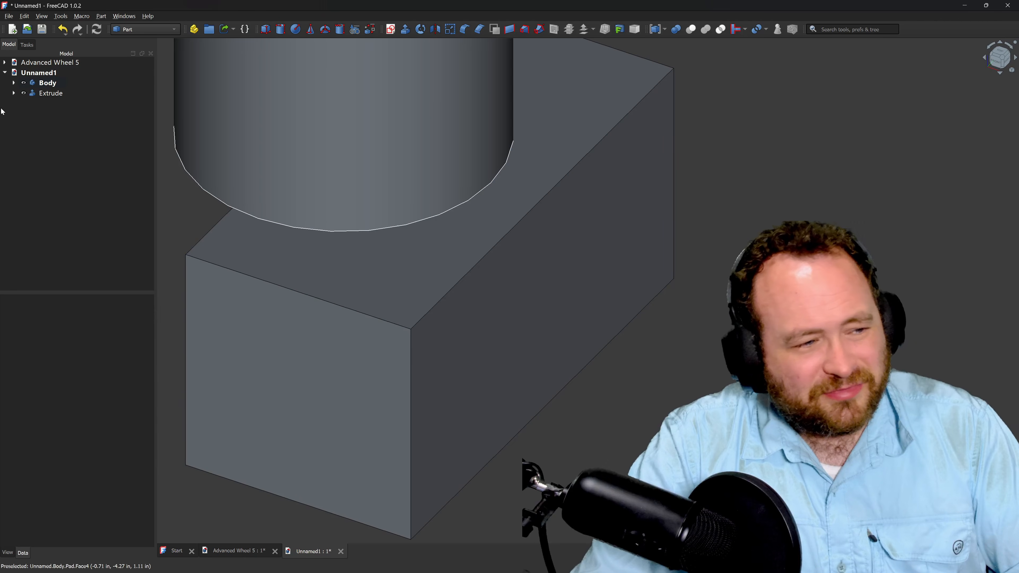
Set the Extrude object's Symmetric property to true so the cylinder passes through the block.
left_click(52, 94)
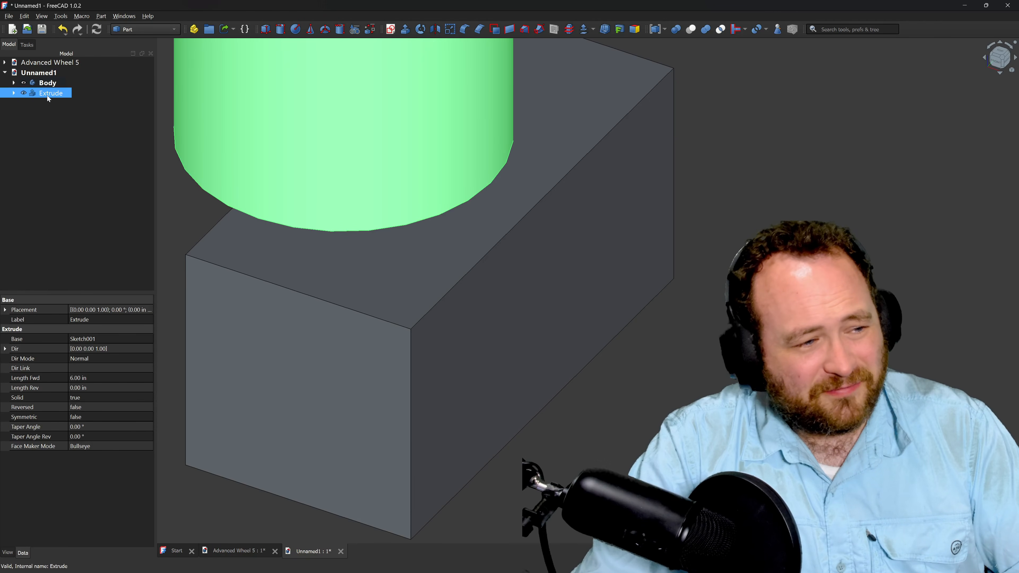
right_click(47, 95)
left_click(35, 150)
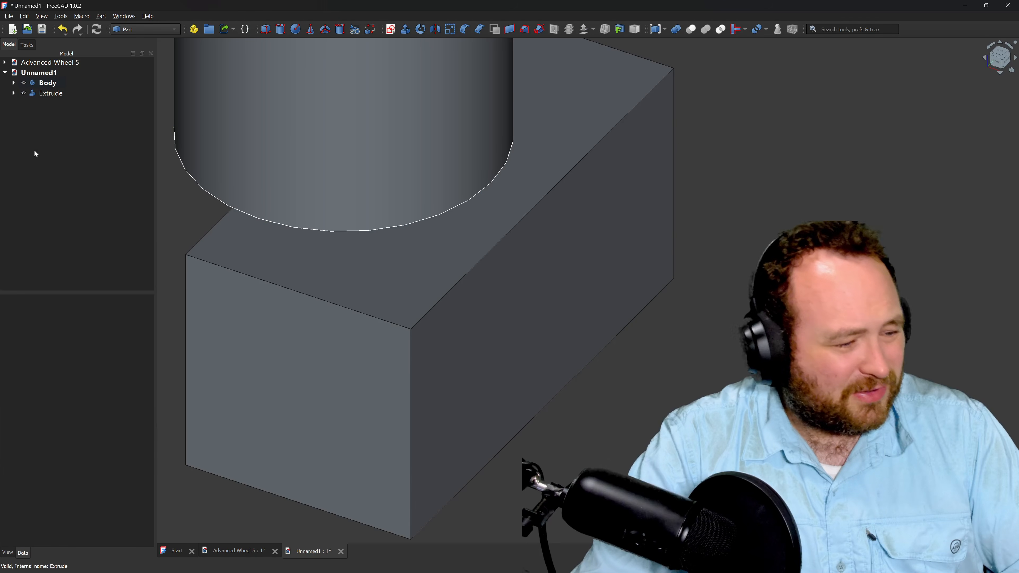
left_click(54, 95)
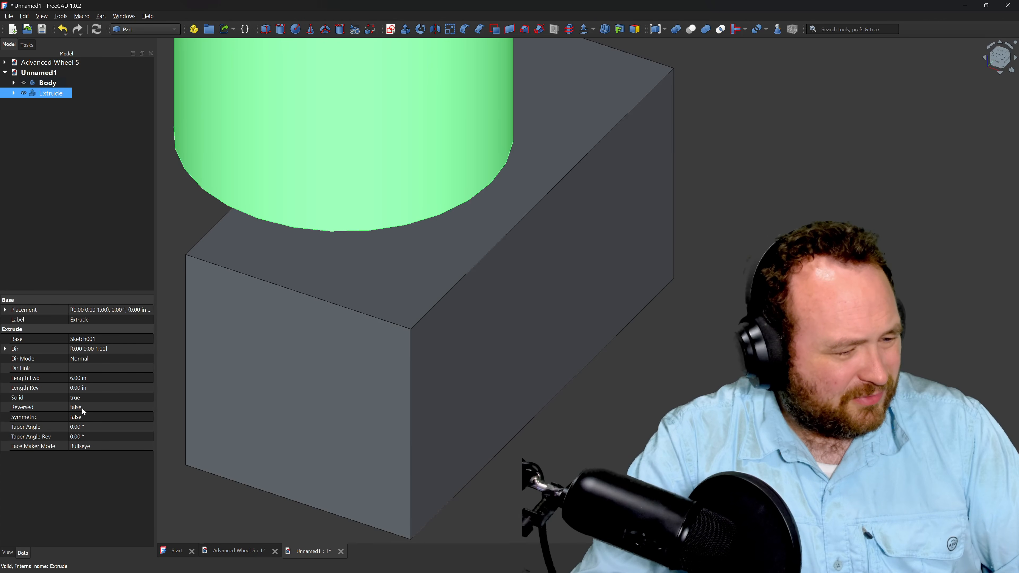
left_click(88, 416)
left_click(94, 419)
left_click(95, 424)
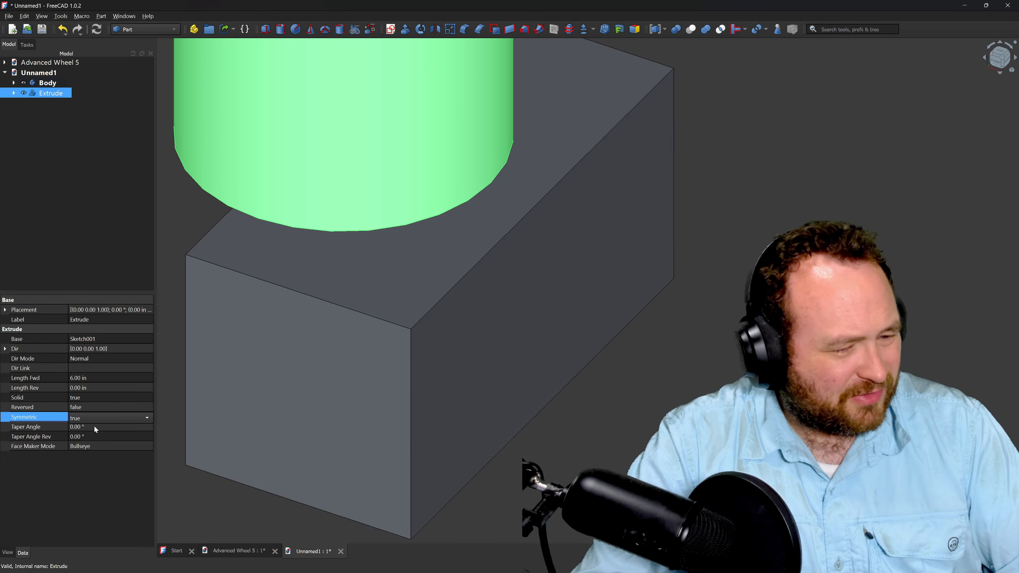
left_click(610, 418)
scroll(611, 418, "down", 4)
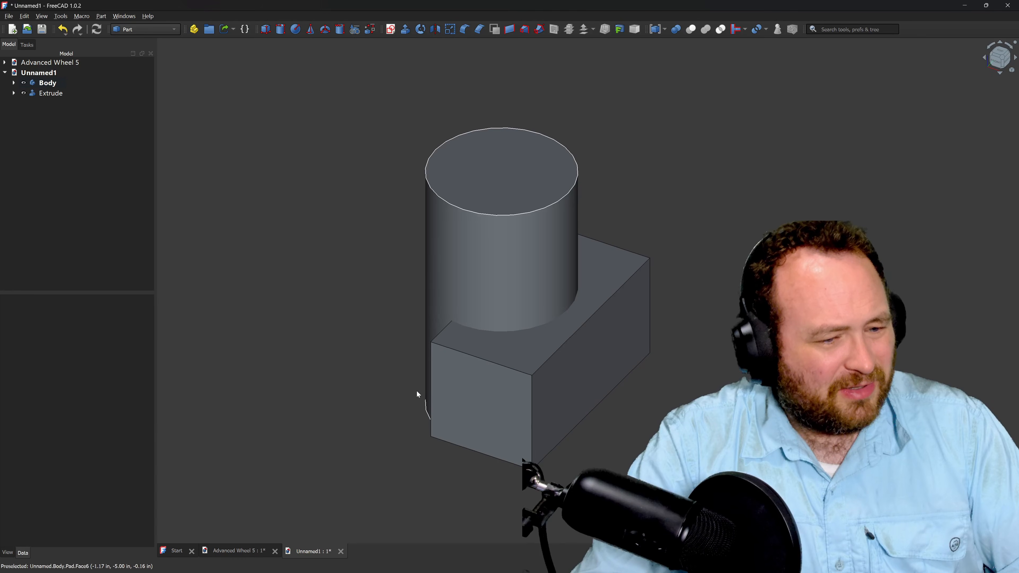
Inspect from several sides how the cylinder and the block intersect.
middle_click_drag(416, 392, 511, 292)
scroll(510, 277, "up", 5)
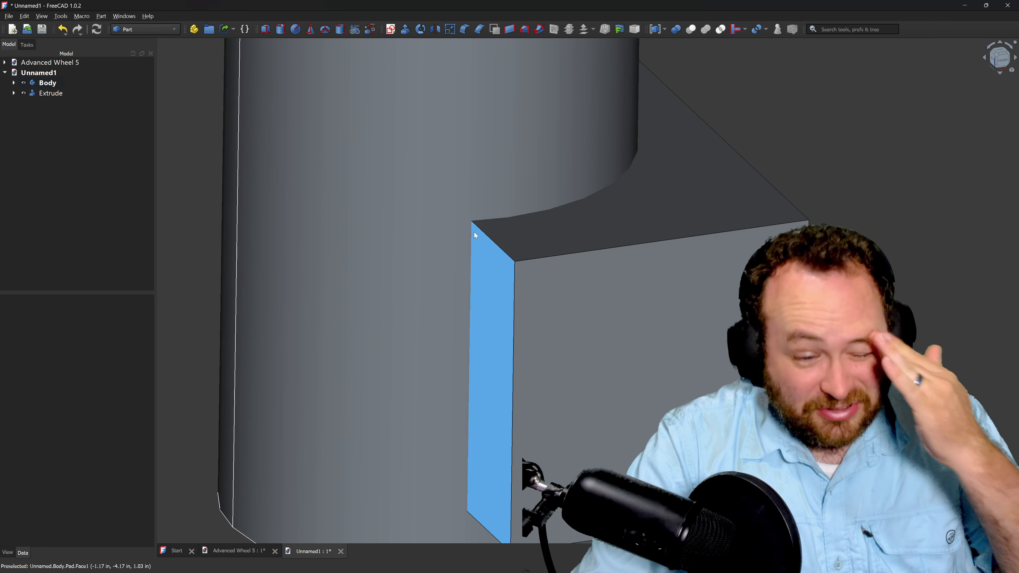
scroll(379, 302, "down", 3)
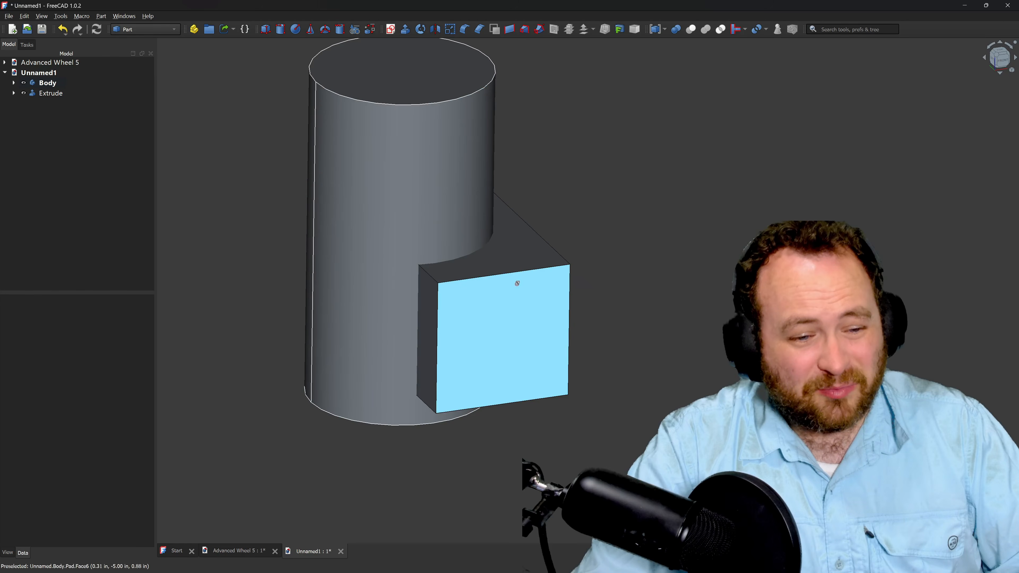
middle_click_drag(516, 283, 309, 291)
middle_click_drag(683, 156, 737, 218)
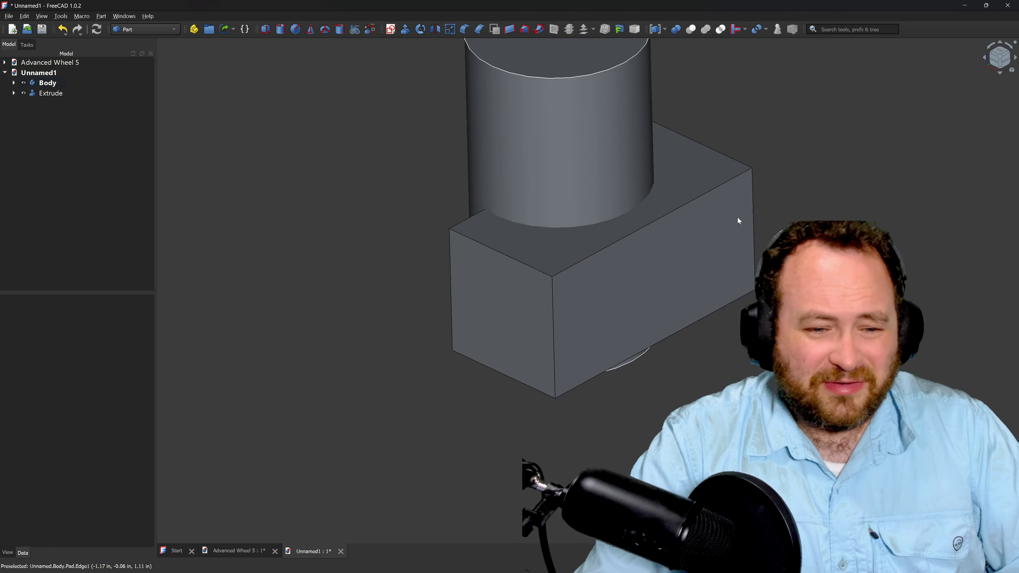
scroll(720, 331, "down", 3)
scroll(688, 194, "up", 3)
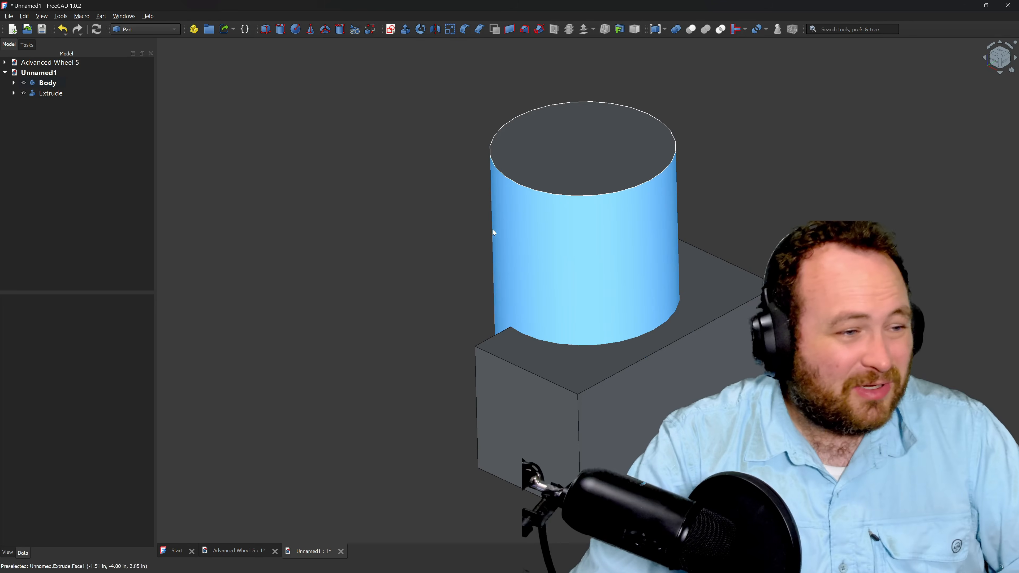
Try a Part Design Boolean of type Fuse on the Body's Pad.
left_click(45, 84)
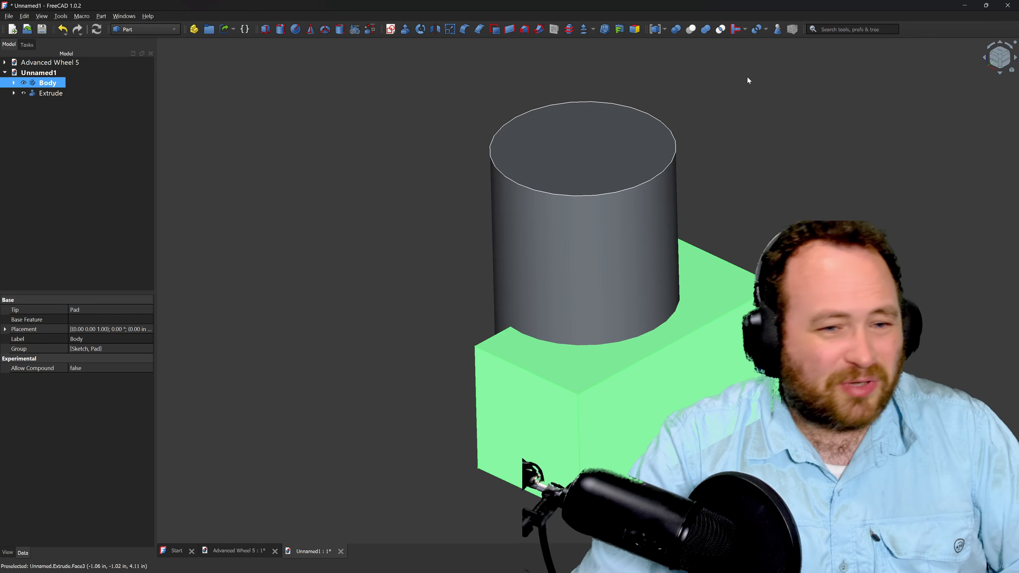
left_click(39, 92, "ctrl")
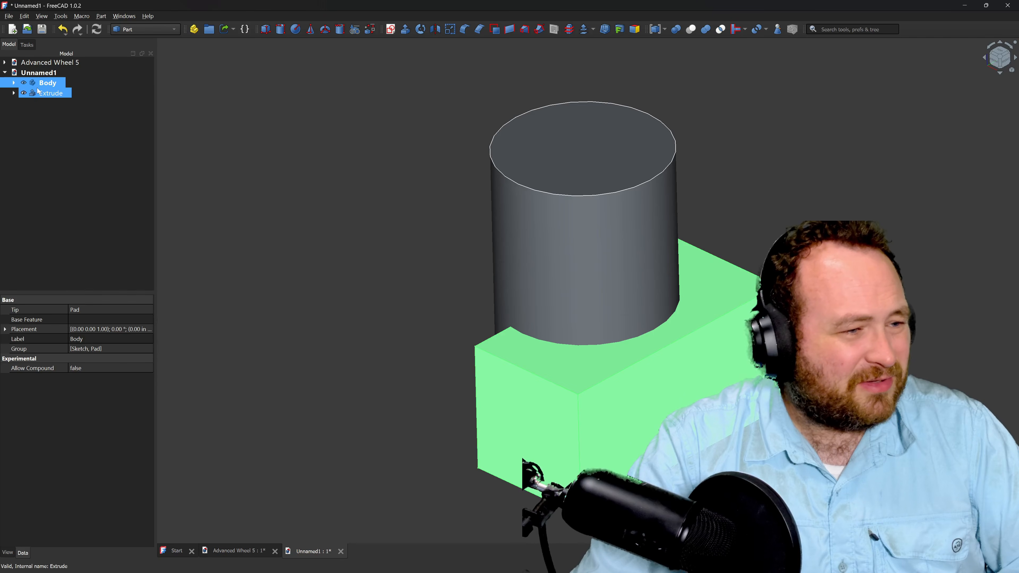
left_click(14, 84)
left_click(53, 104)
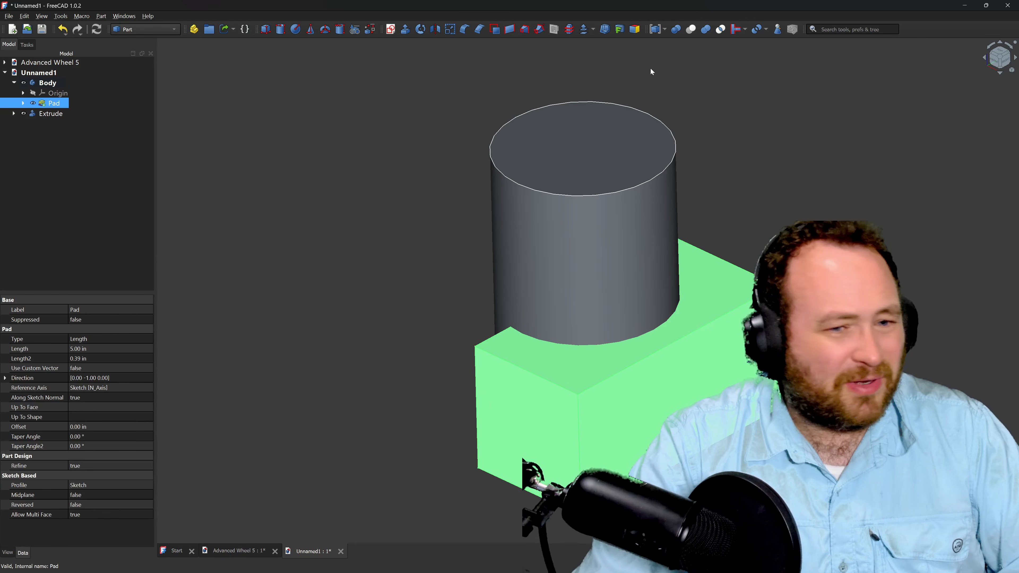
left_click(145, 30)
left_click(136, 113)
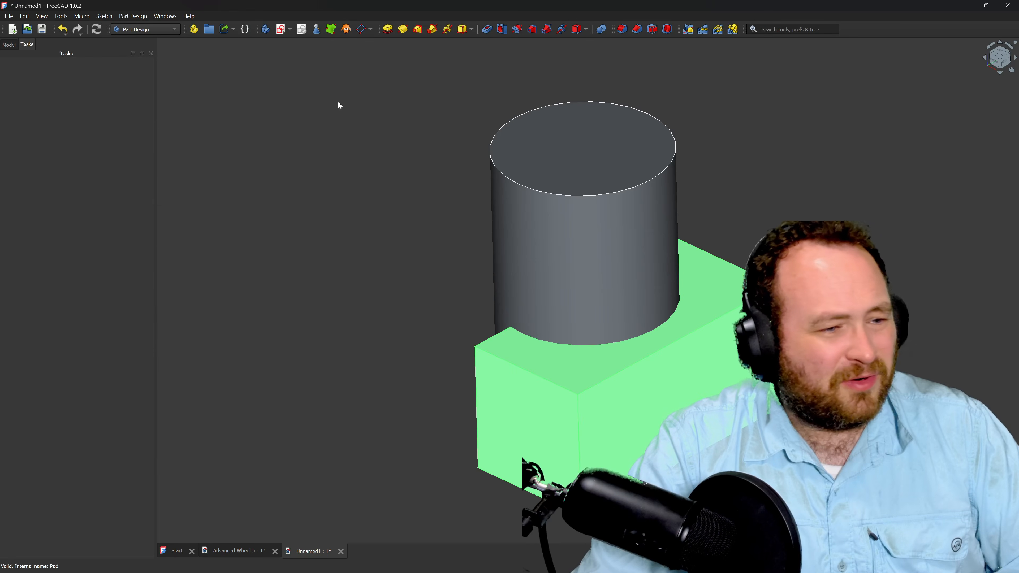
left_click(600, 29)
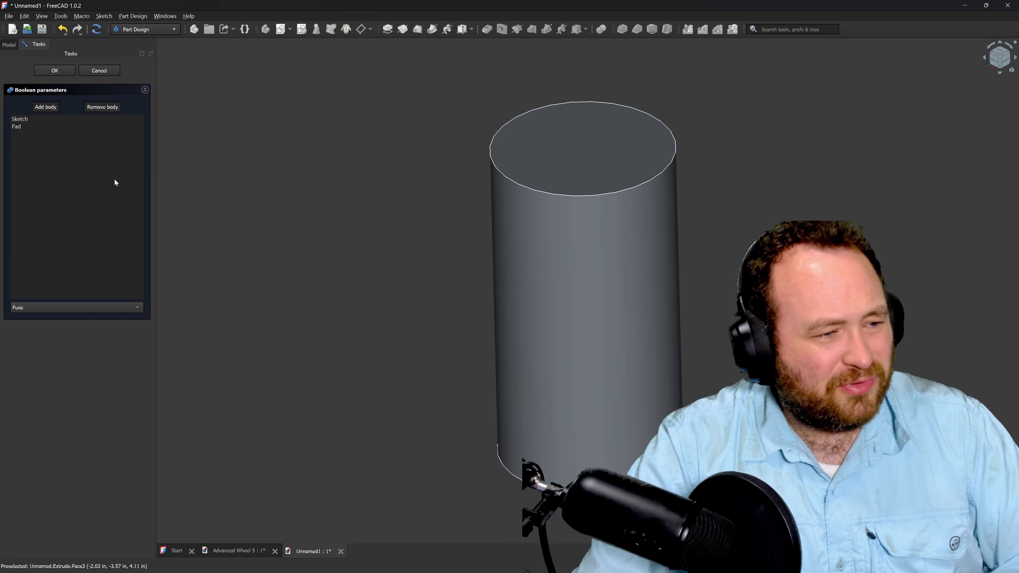
left_click(16, 128)
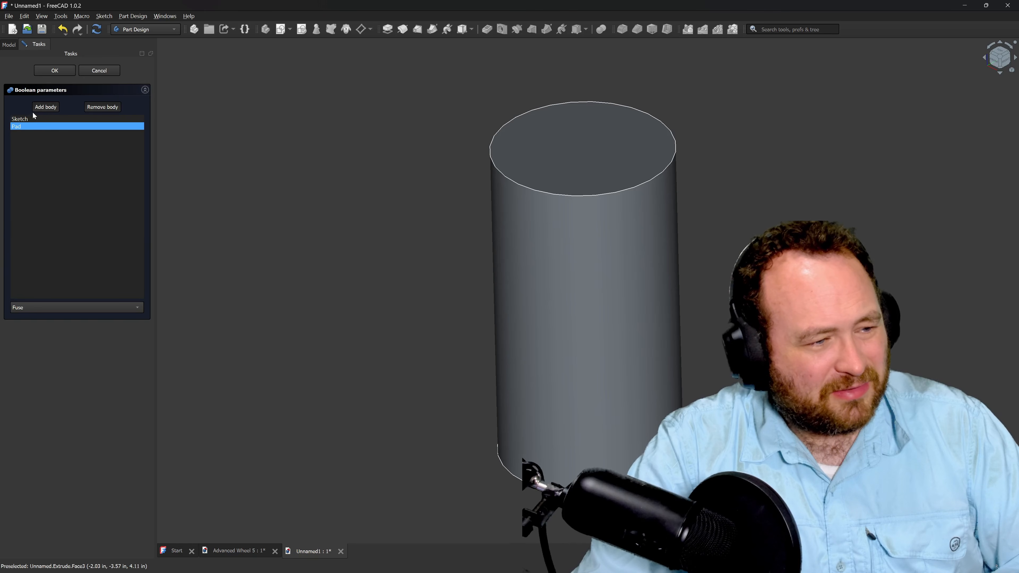
left_click(54, 70)
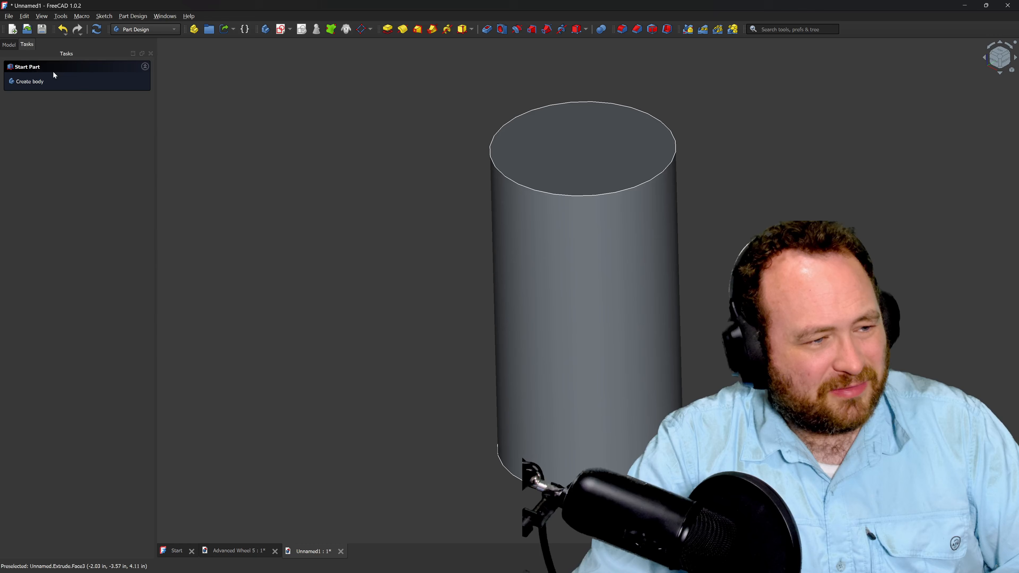
Delete the Boolean feature from the Body in the model tree.
left_click(13, 48)
left_click(52, 103)
right_click(56, 103)
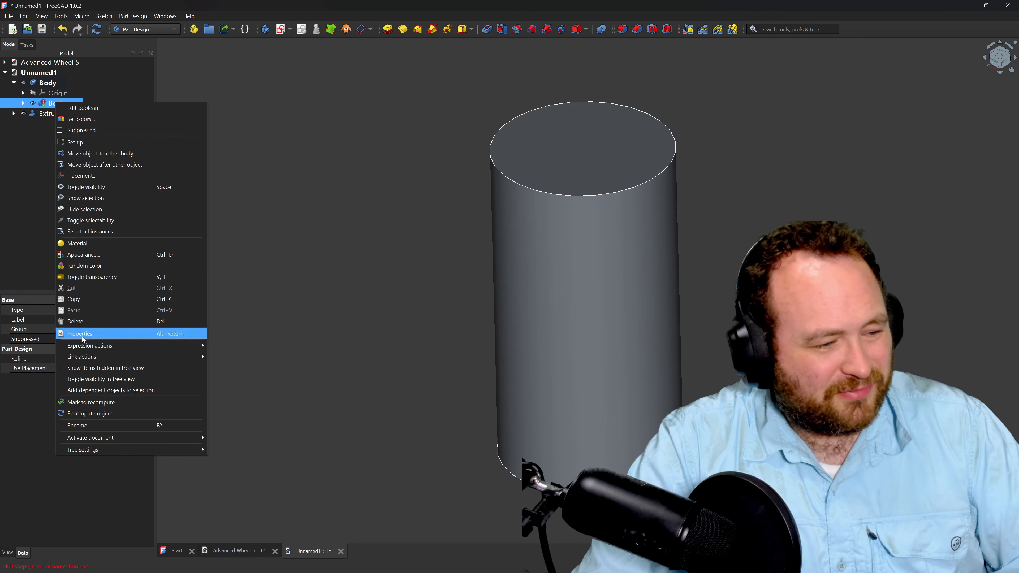
left_click(76, 321)
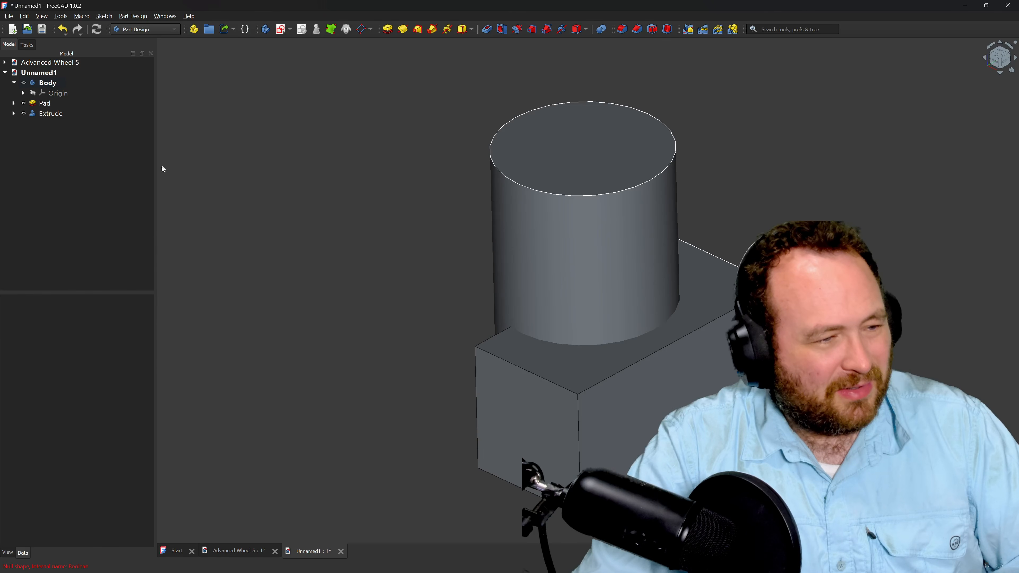
Move the Extrude into the Body as its base feature and put the Pad back into the Body after it.
left_click_drag(62, 119, 42, 84)
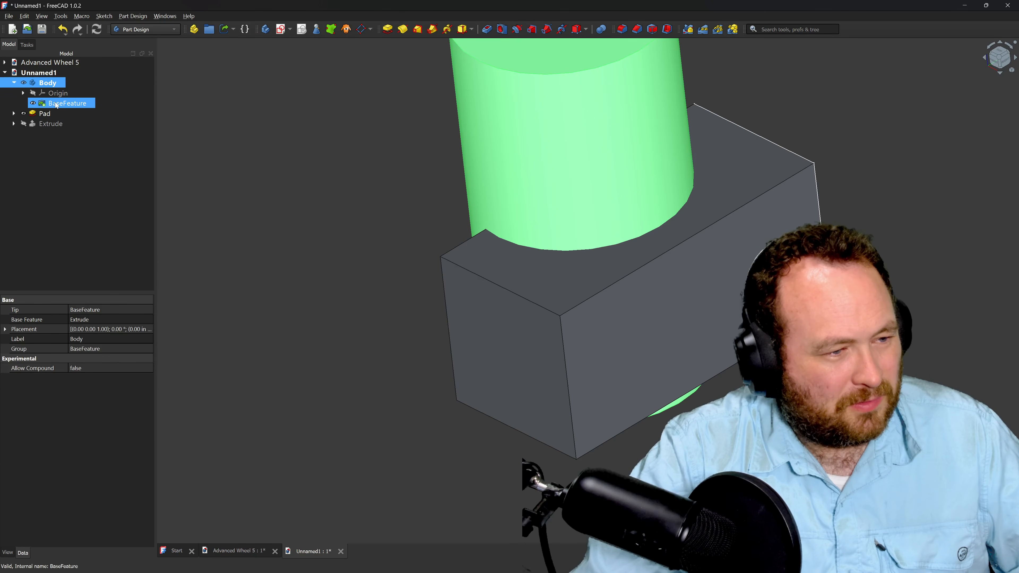
left_click(52, 103)
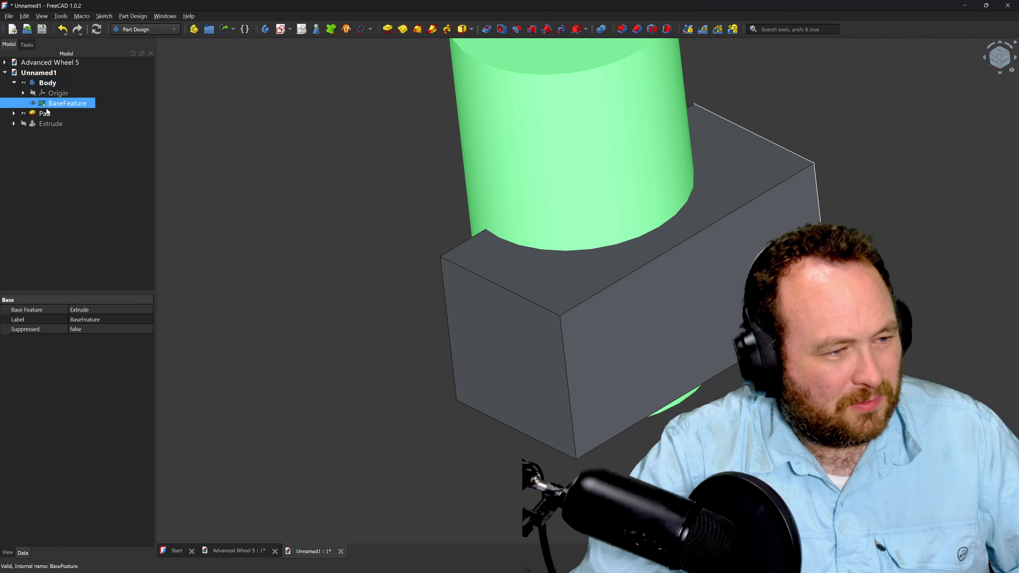
left_click_drag(47, 113, 61, 103)
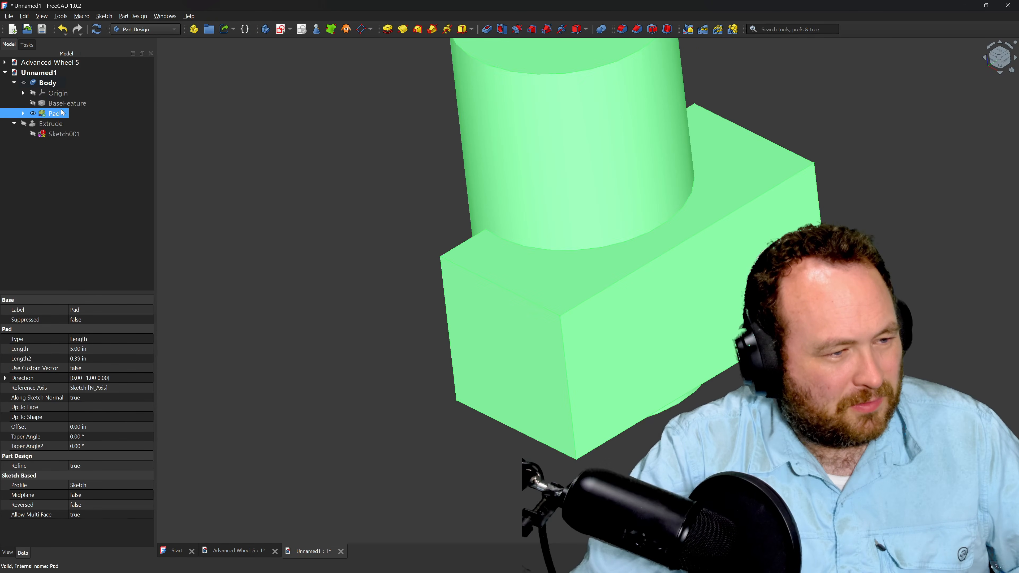
Fillet the edge where the cylinder meets the block's top face with a radius of 0.1 in.
left_click(325, 187)
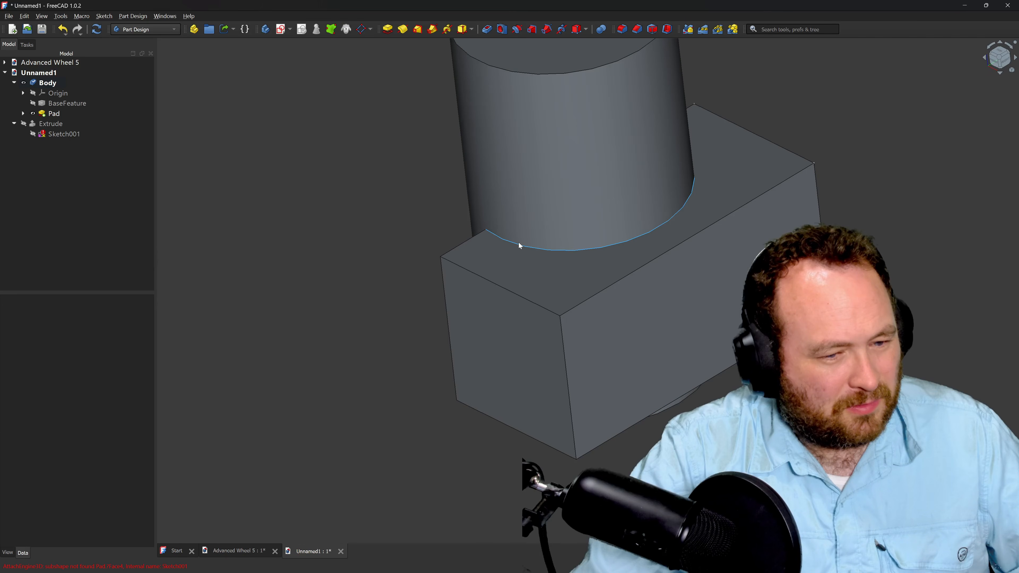
left_click(521, 248)
left_click(442, 235)
scroll(473, 311, "down", 5)
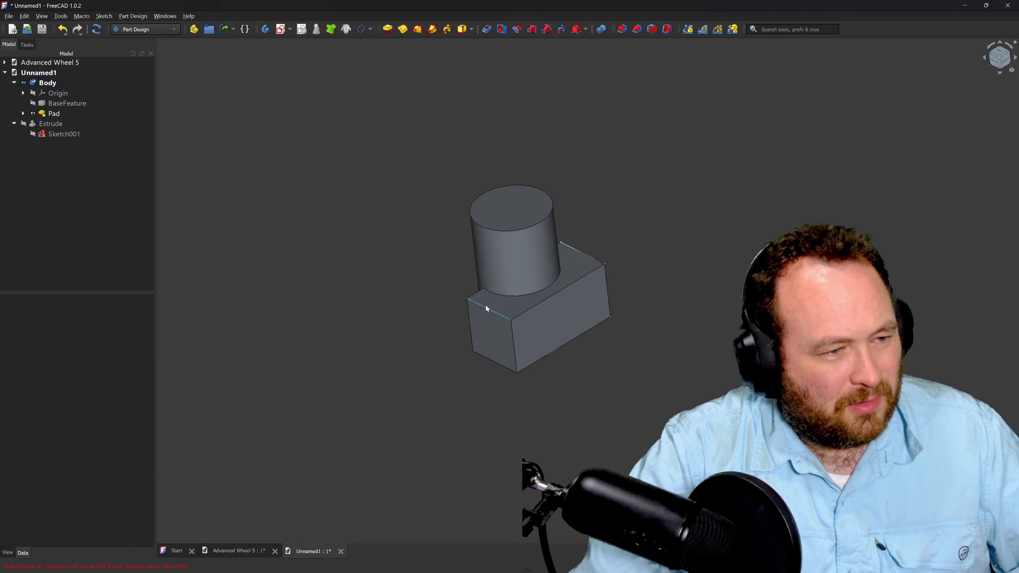
scroll(498, 281, "up", 4)
scroll(514, 369, "up", 6)
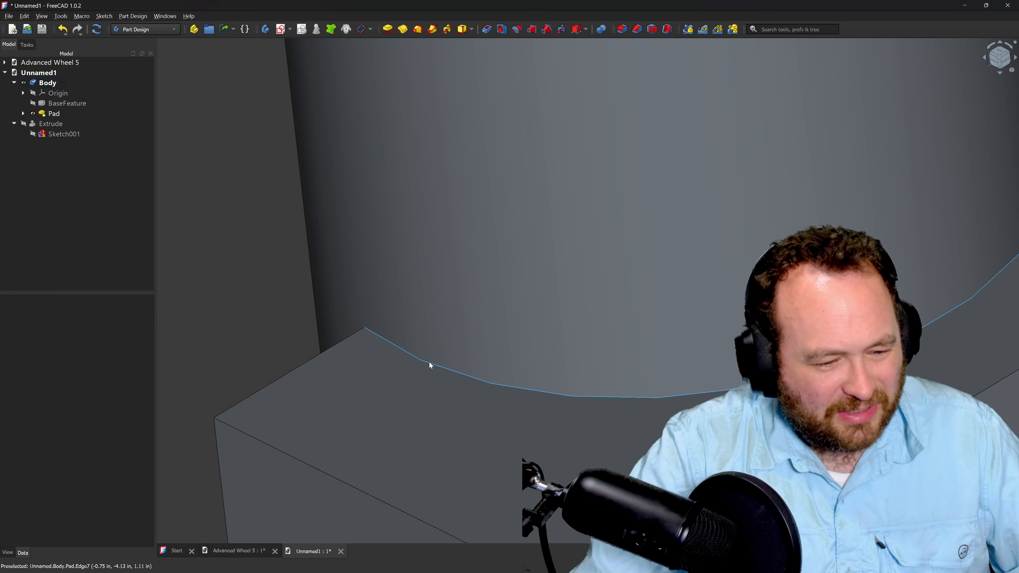
left_click(429, 361)
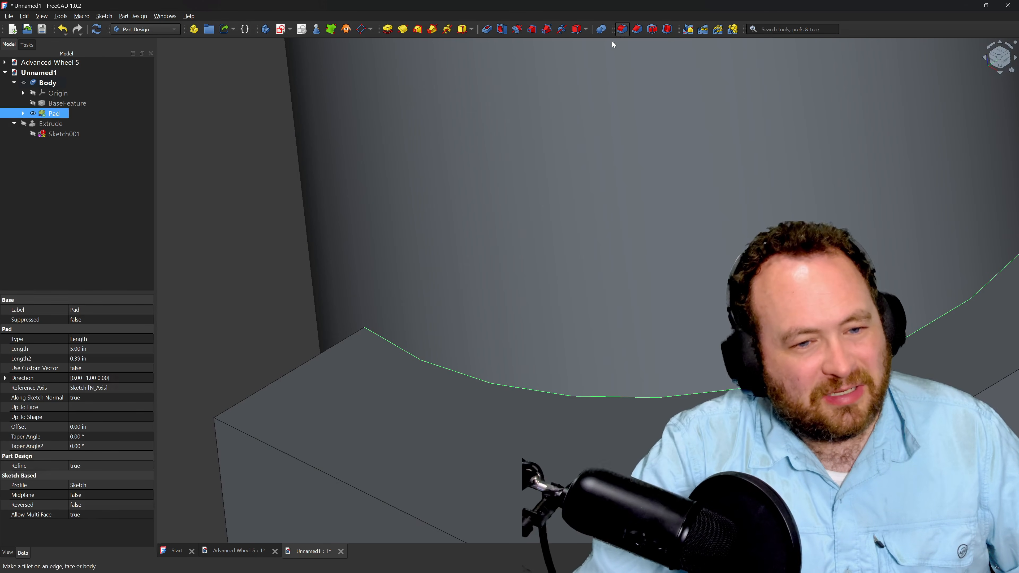
left_click(615, 35)
type(".1")
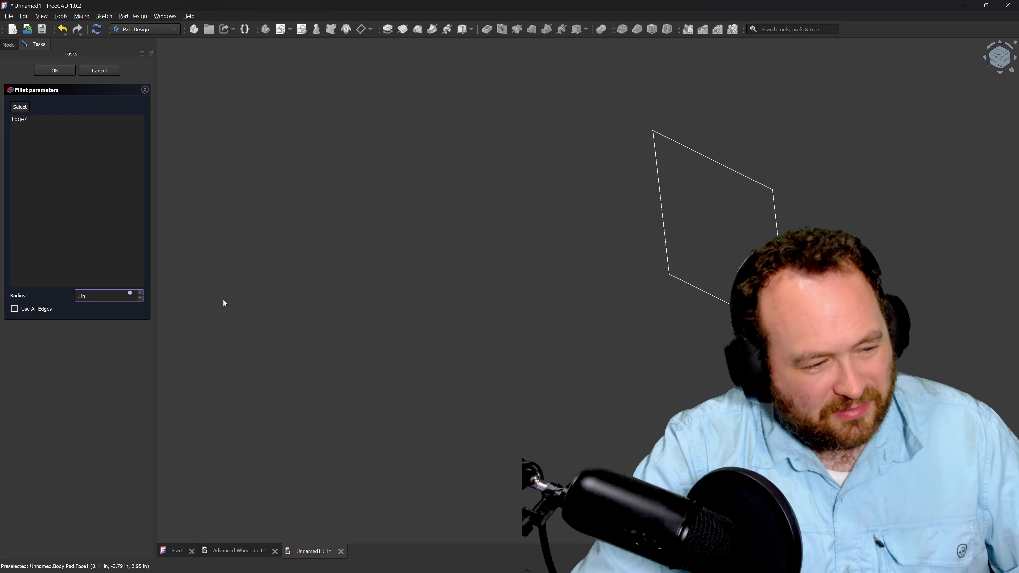
left_click(74, 205)
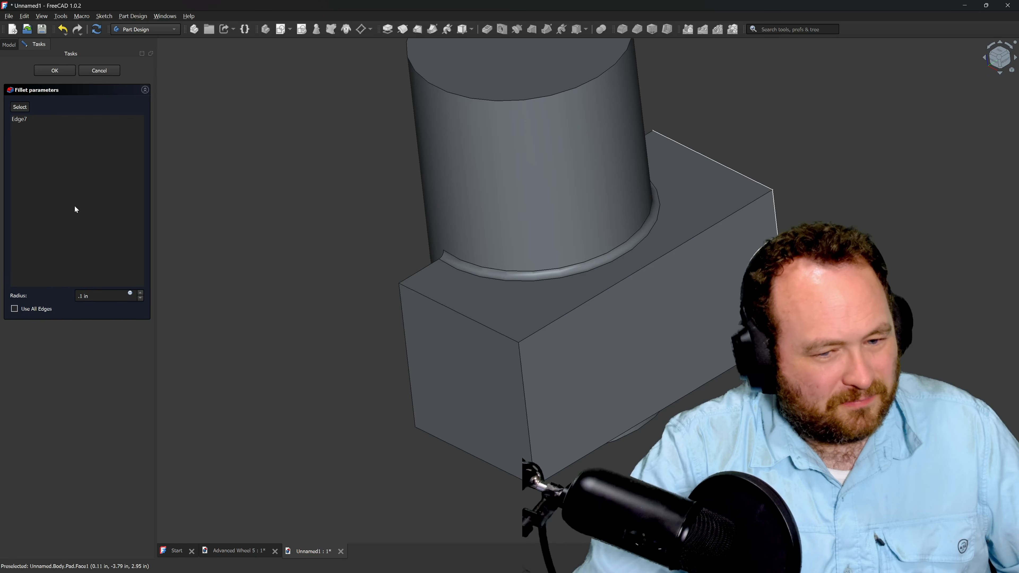
scroll(539, 266, "up", 3)
middle_click_drag(507, 269, 546, 251)
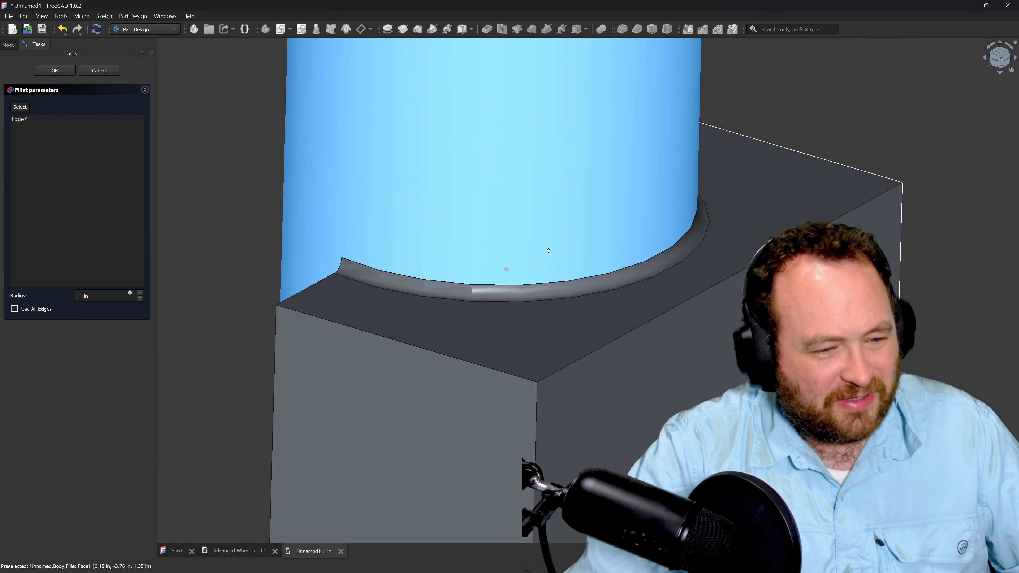
left_click(55, 71)
Examine the Extrude and its Sketch001 in the model tree and the fillet around the cylinder's base.
scroll(481, 181, "down", 3)
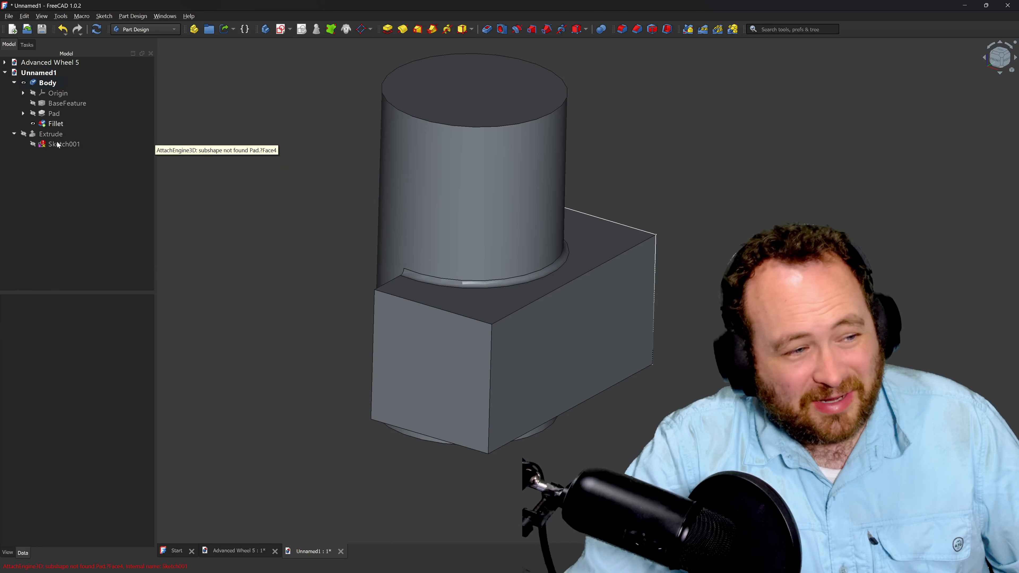
left_click(50, 134, "ctrl")
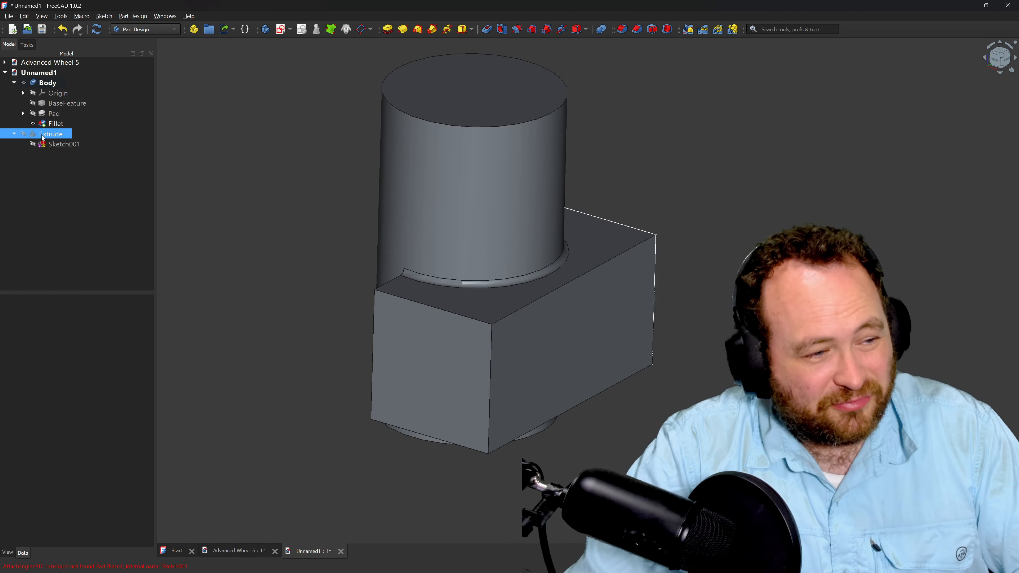
left_click(55, 146)
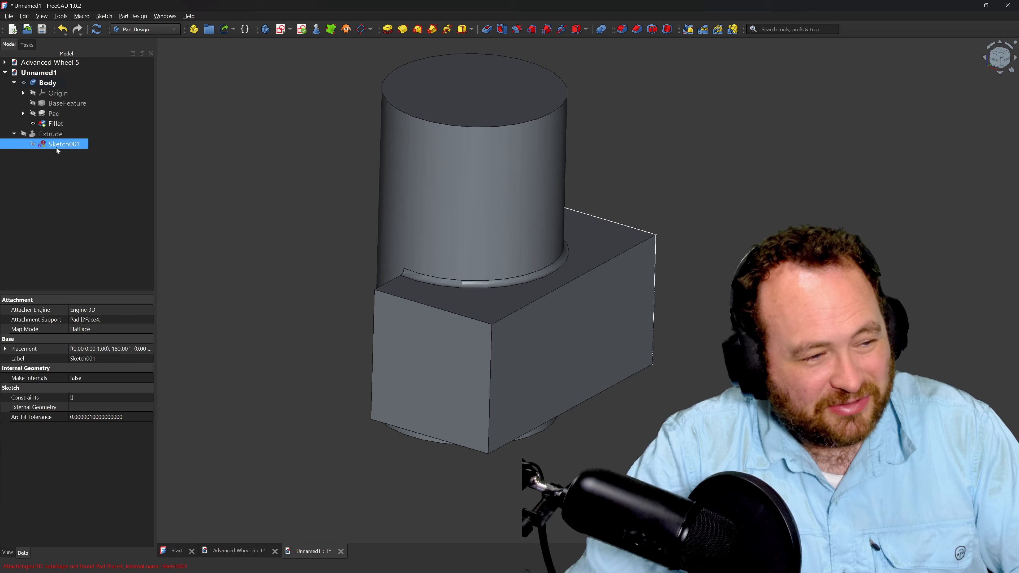
left_click(56, 168)
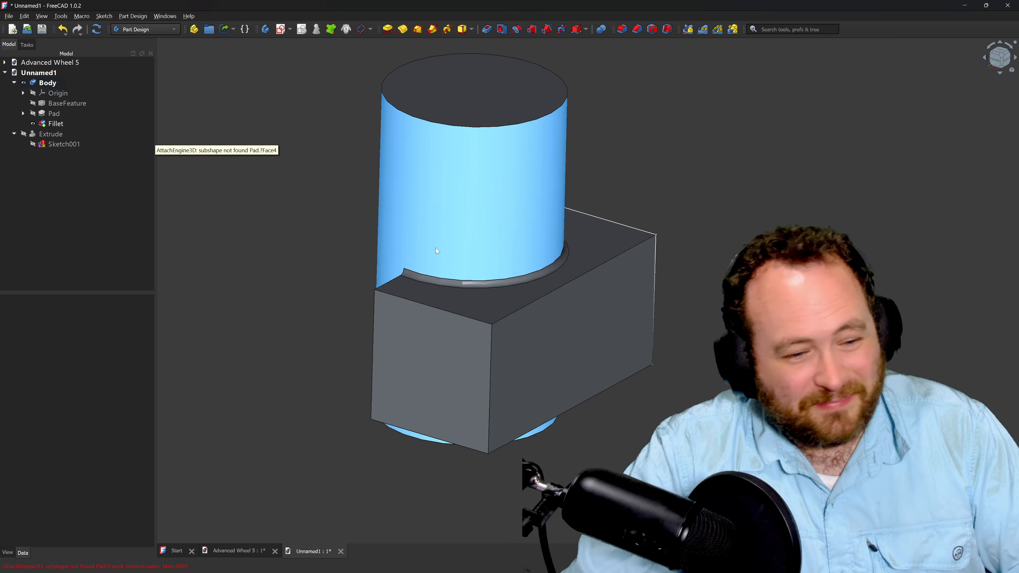
scroll(449, 300, "up", 5)
middle_click_drag(449, 300, 445, 321)
scroll(360, 393, "down", 2)
scroll(360, 393, "down", 4)
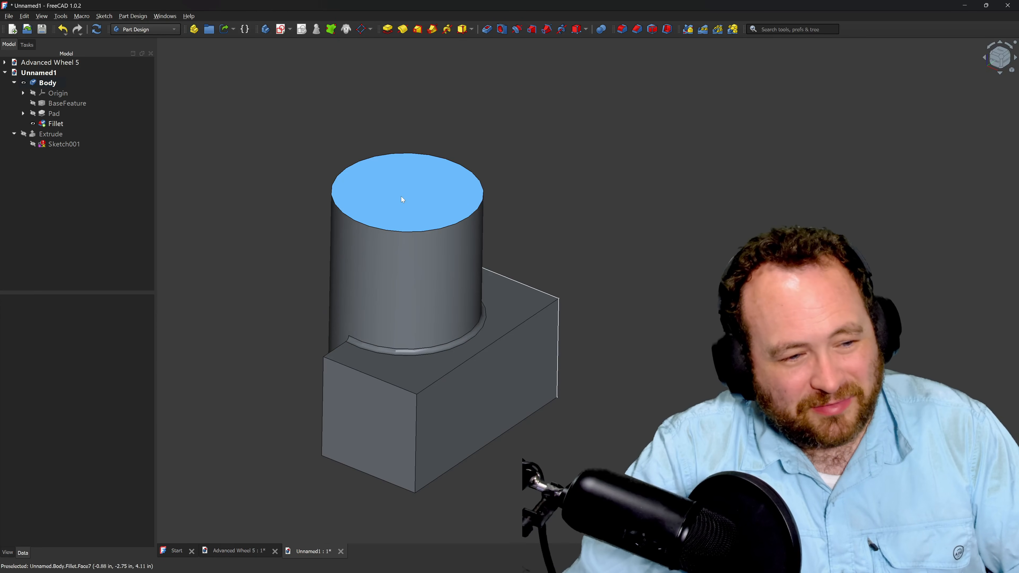
Check which features the cylinder's top and side faces belong to and review the commands available for the BaseFeature.
left_click(401, 195)
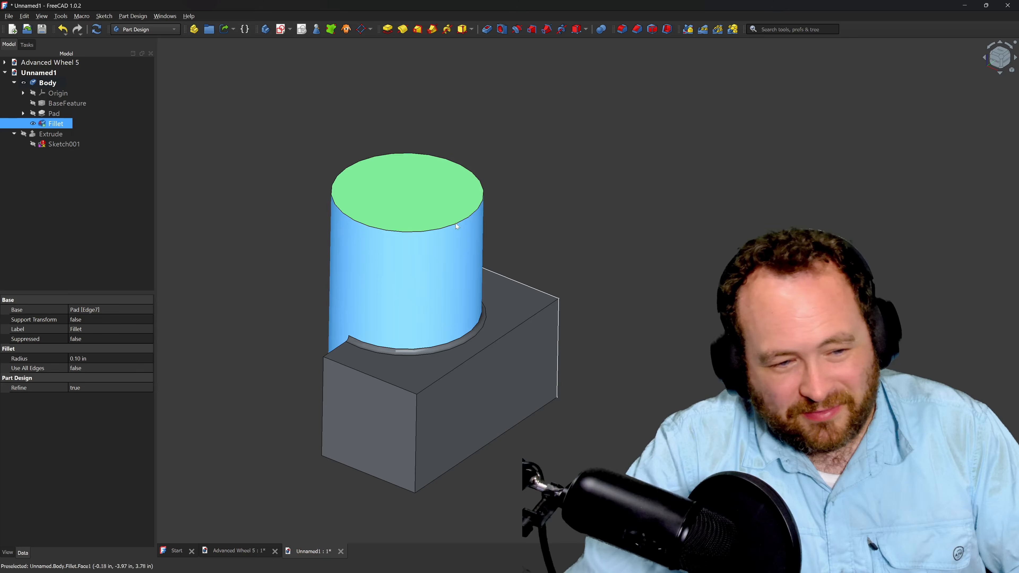
left_click(658, 234)
left_click(65, 103)
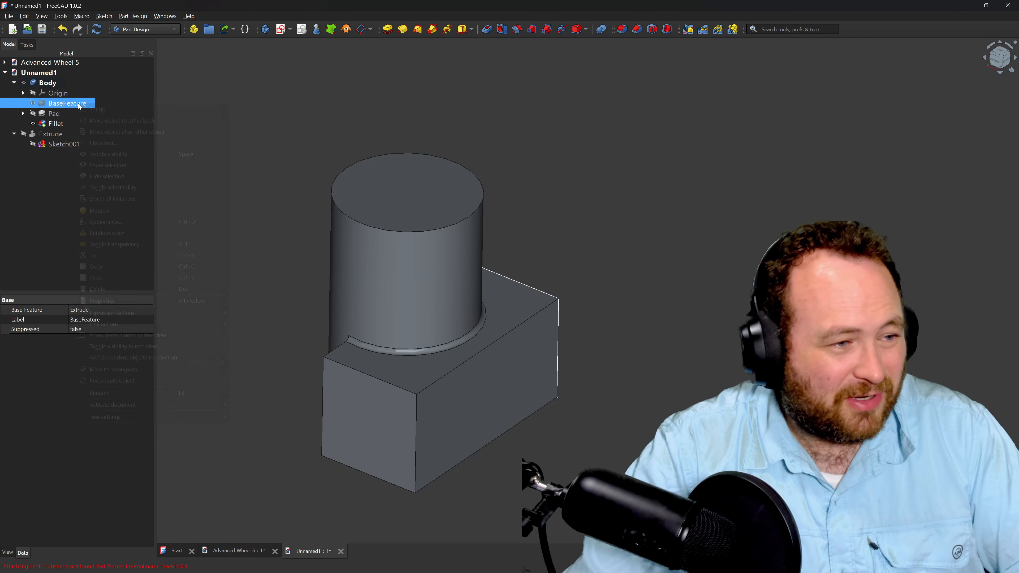
right_click(67, 104)
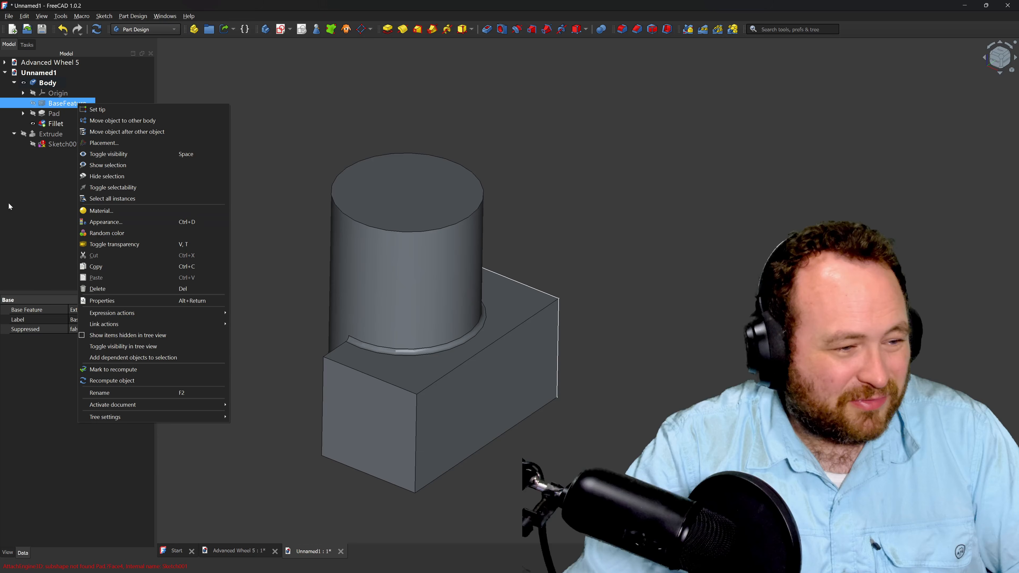
left_click(21, 222)
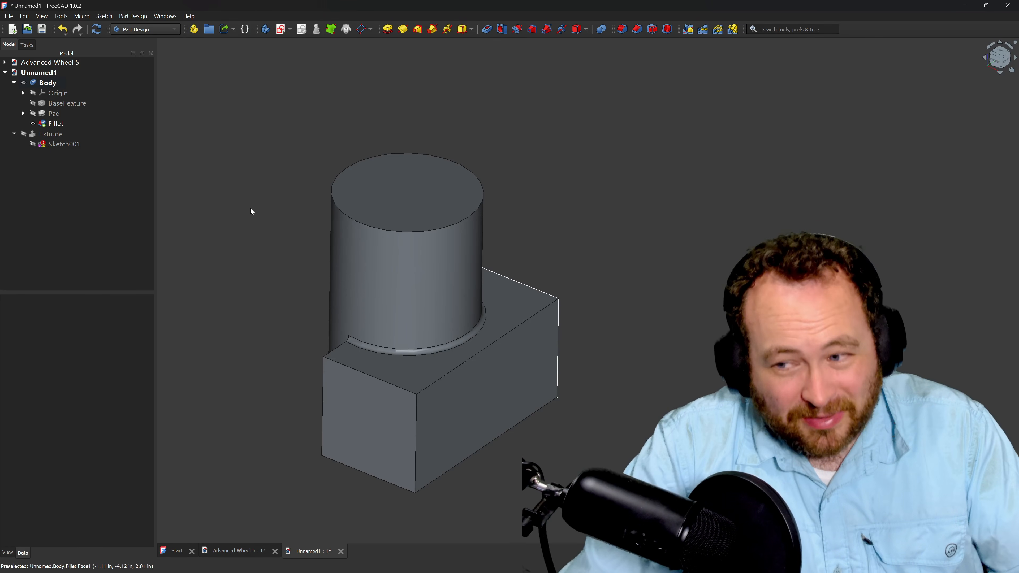
scroll(362, 335, "up", 4)
scroll(381, 404, "down", 5)
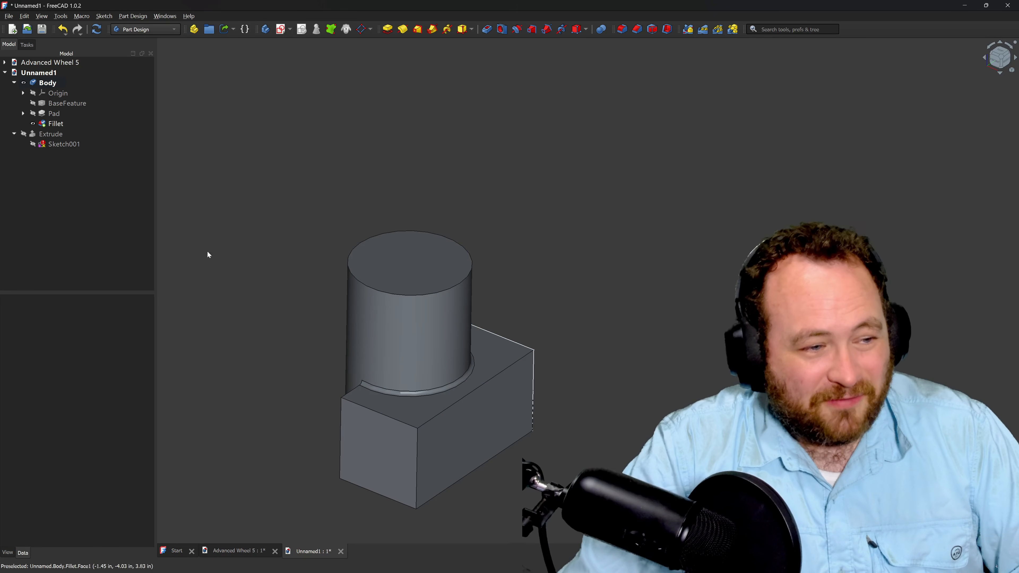
left_click(424, 313)
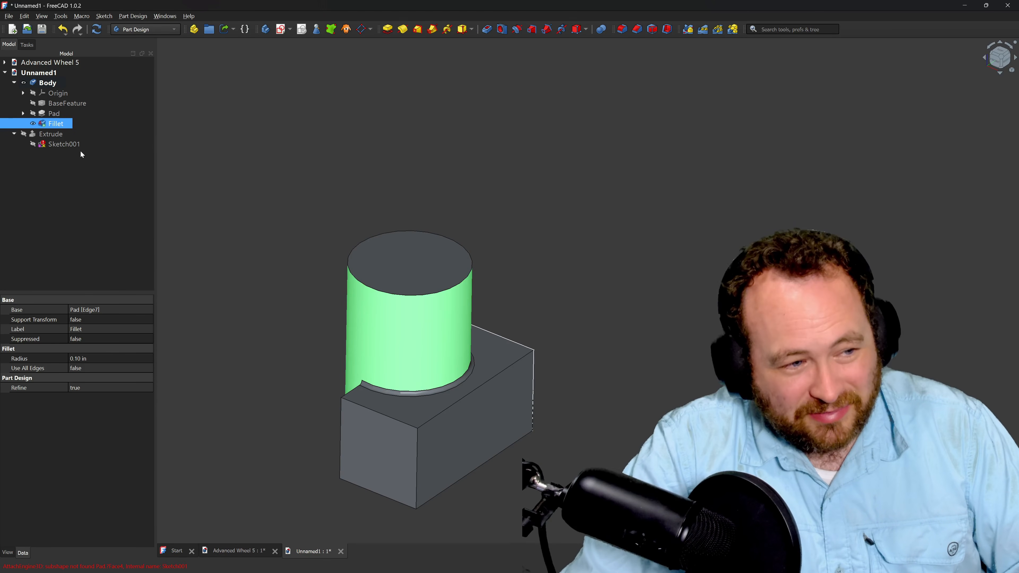
Open Sketch001 to view its circle and close it without editing.
right_click(69, 145)
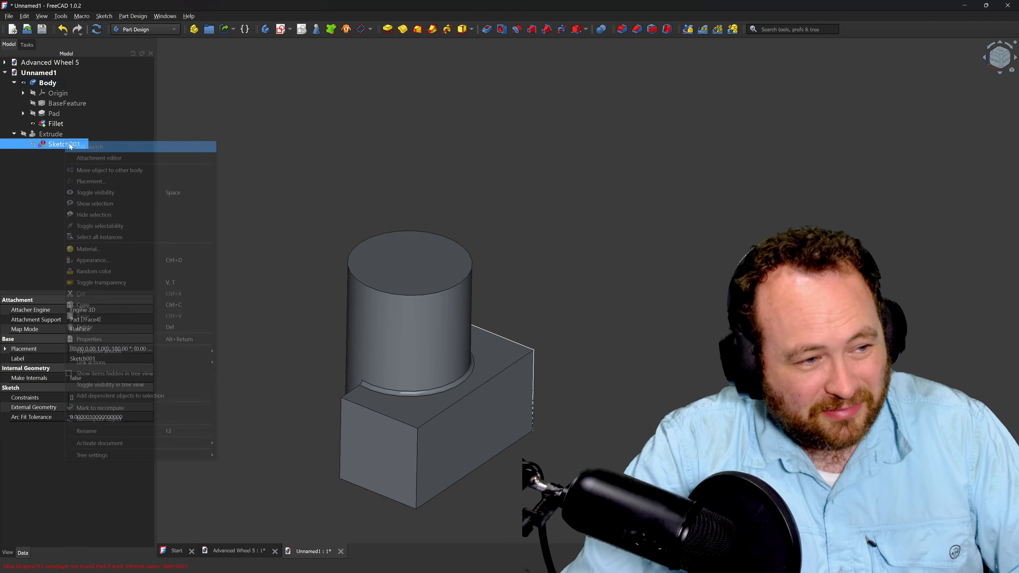
left_click(71, 147)
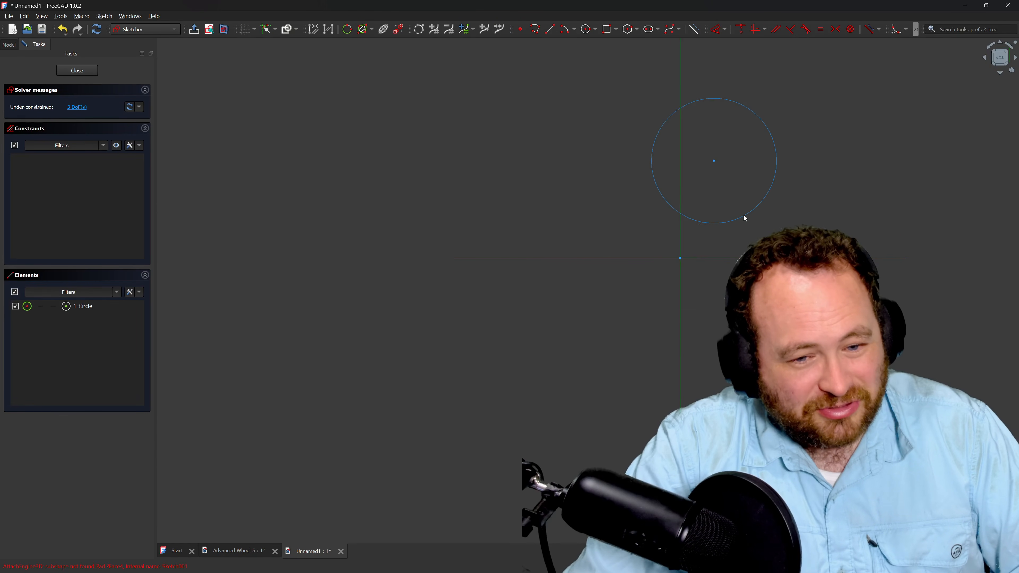
left_click(77, 70)
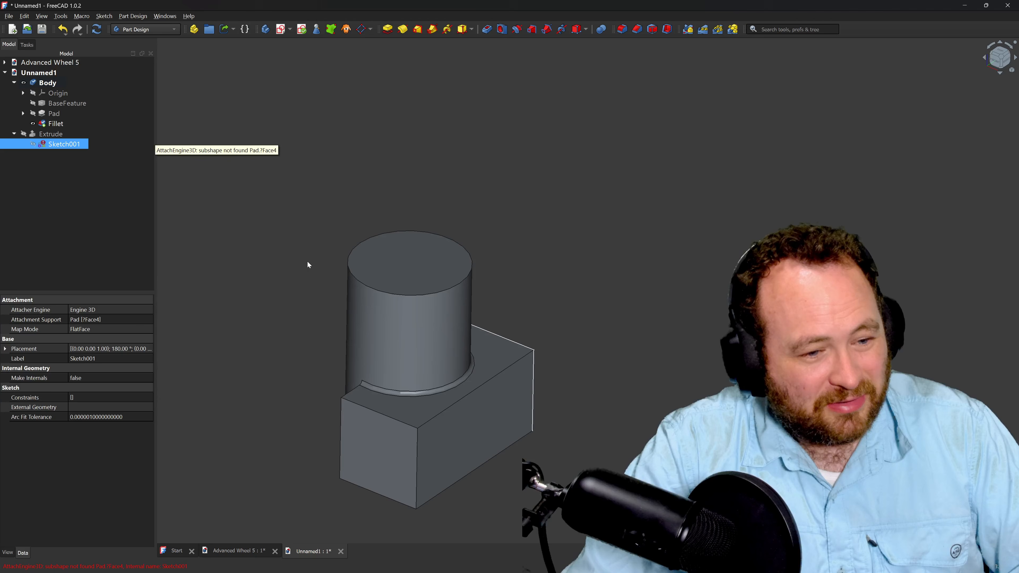
Recompute the document and choose to proceed despite its dependency cycles.
left_click(277, 176)
left_click(98, 30)
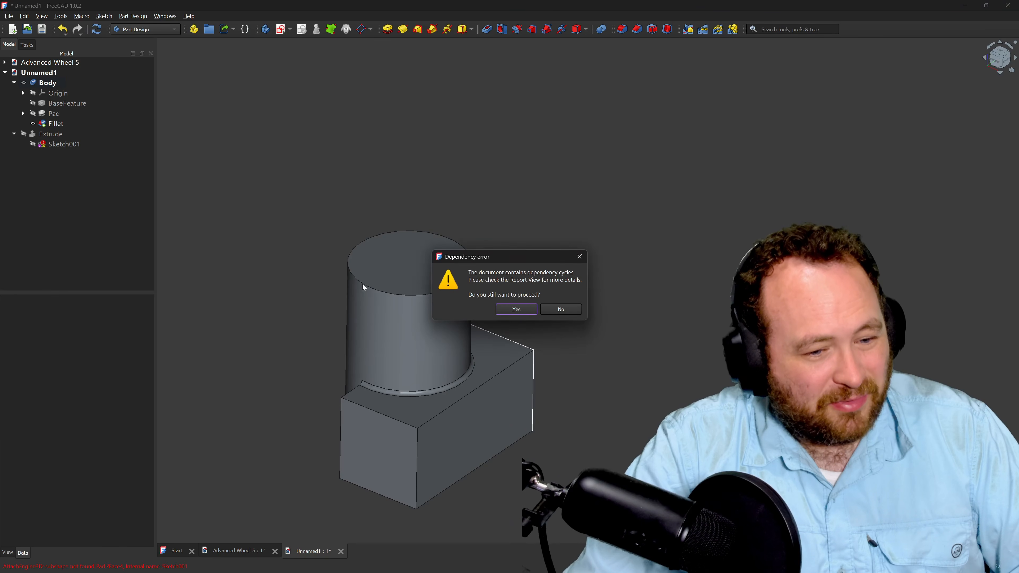
left_click(517, 310)
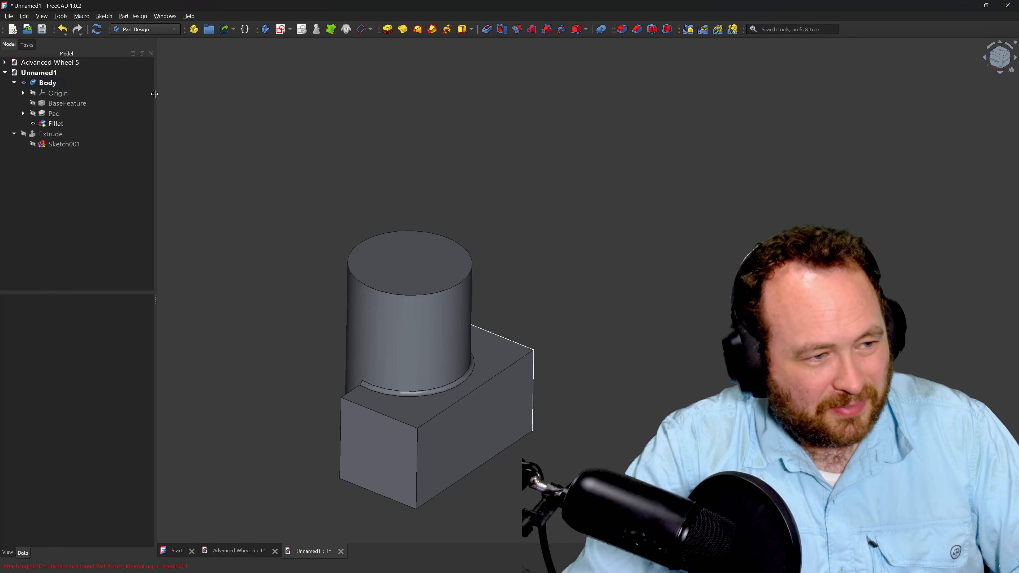
Recompute the document with the Body selected and again with the Fillet and Pad selected, proceeding despite the dependency cycles.
left_click(47, 83)
left_click(94, 30)
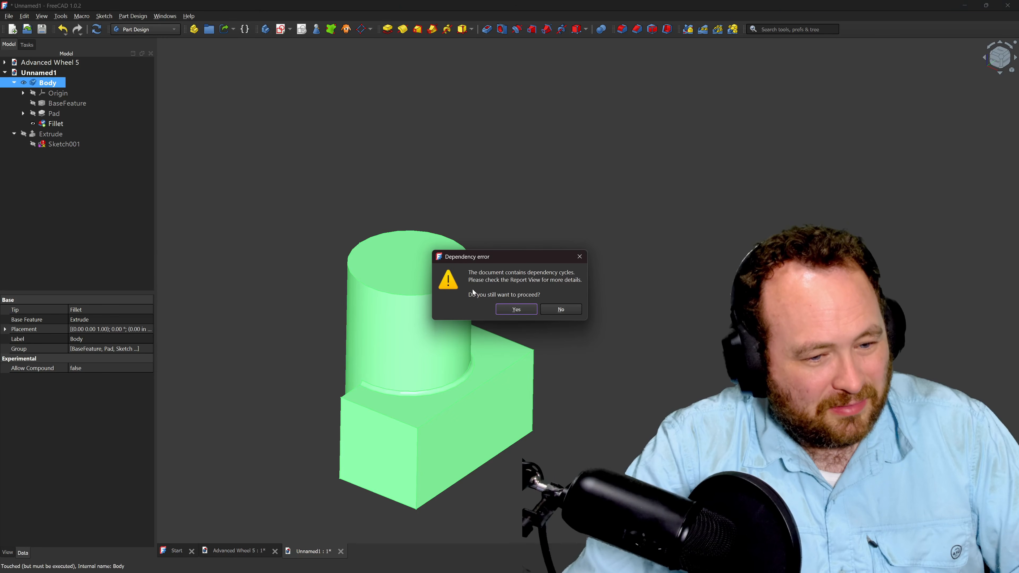
left_click(517, 309)
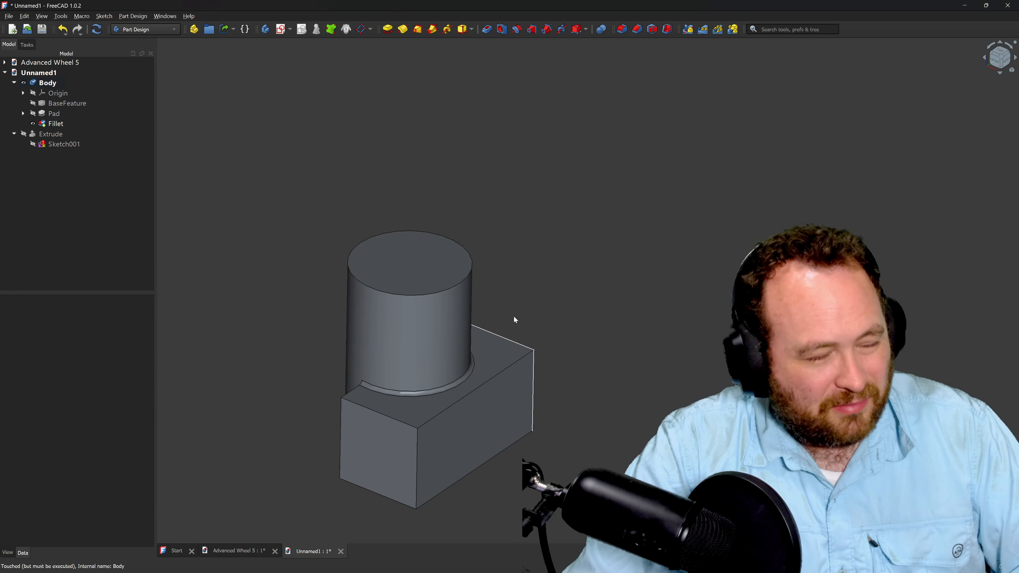
left_click(55, 124)
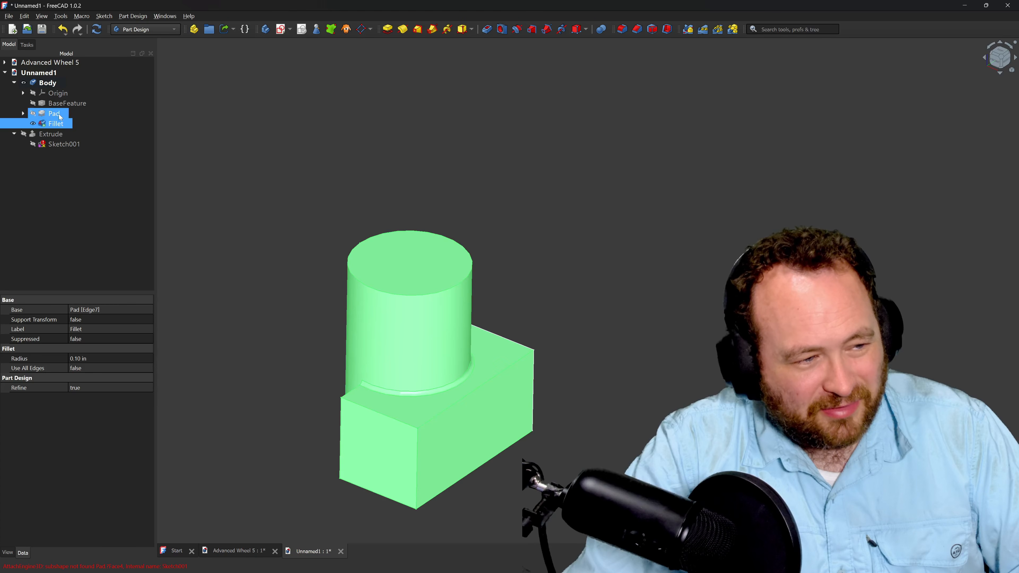
left_click(97, 30)
left_click(521, 309)
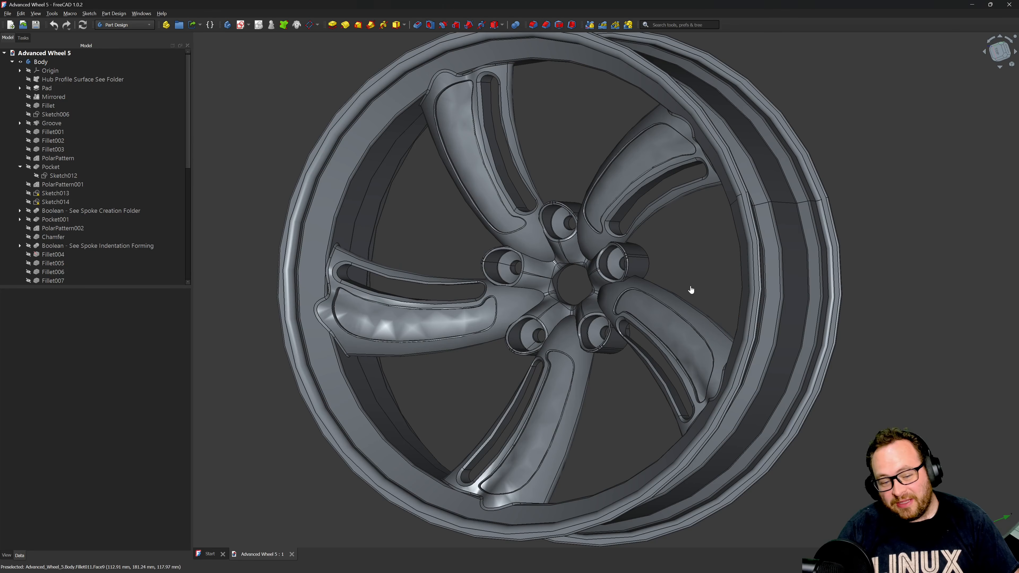
right_click(724, 285)
left_click(712, 287)
mouse_move(675, 279)
middle_mouse_down()
mouse_move(783, 286)
mouse_move(689, 287)
middle_mouse_up()
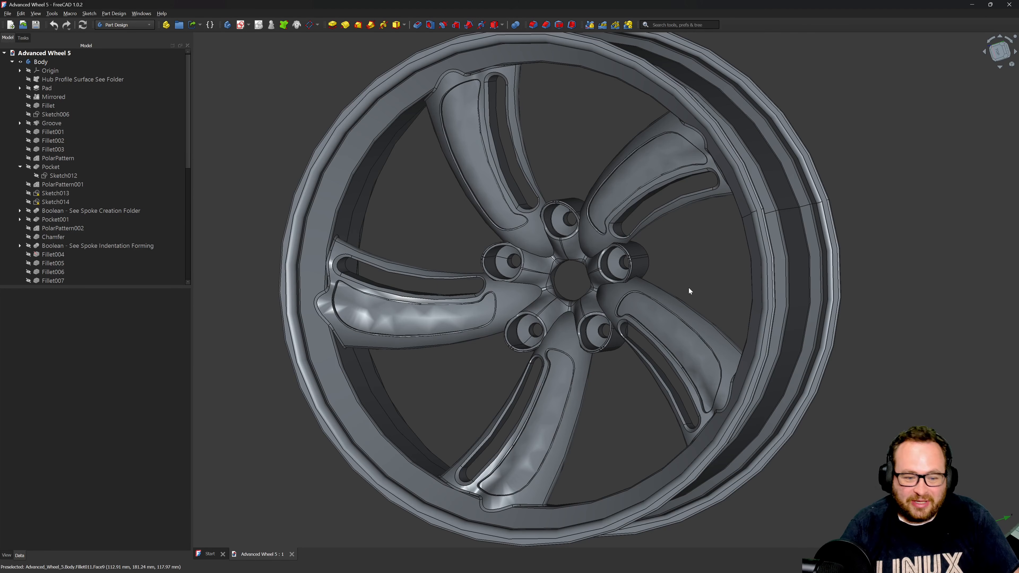
middle_click_drag(698, 286, 739, 281)
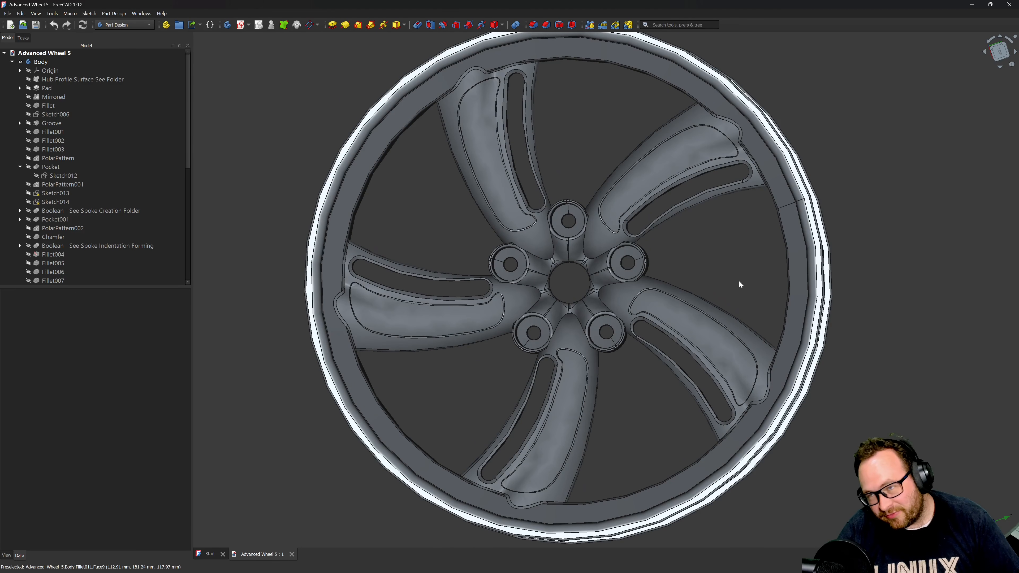
middle_click_drag(713, 278, 676, 289)
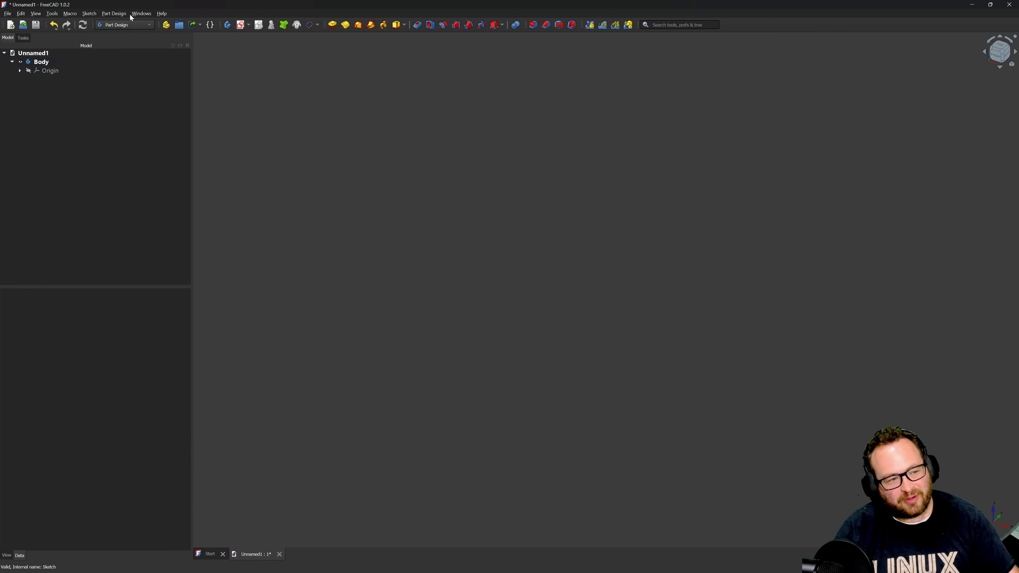
Start a new sketch on the XY plane in the empty Body of the new document.
left_click(127, 23)
left_click(330, 108)
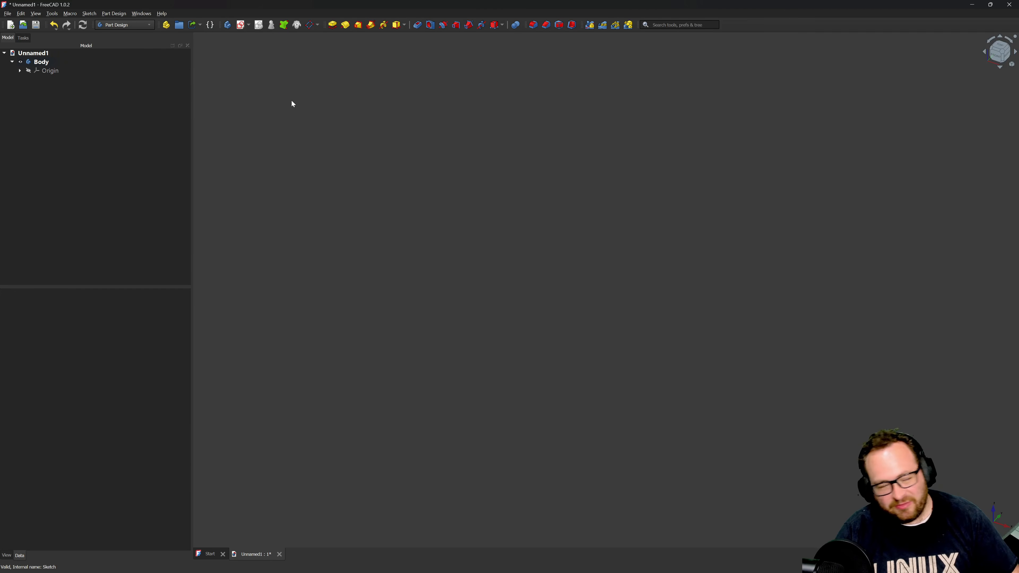
left_click(240, 25)
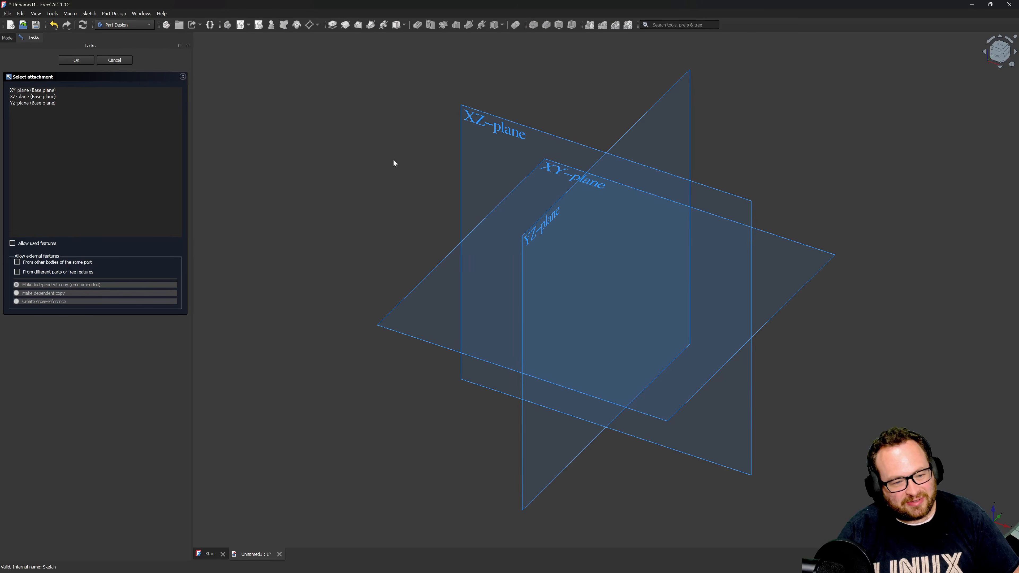
left_click(402, 299)
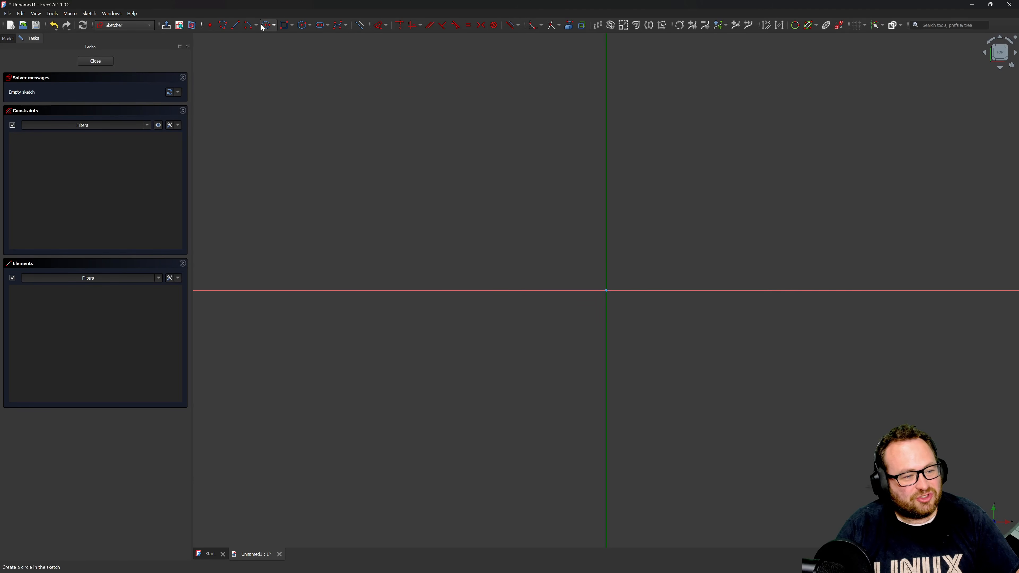
Sketch a vertical construction line about 0.68 in long, ending on the horizontal axis about 0.72 in from the origin.
left_click(236, 25)
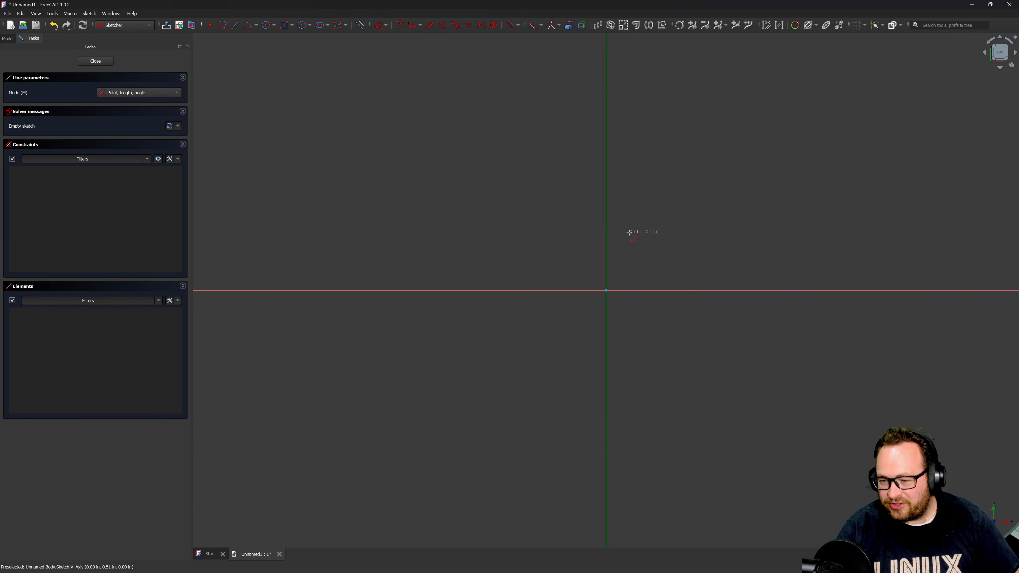
left_click(701, 201)
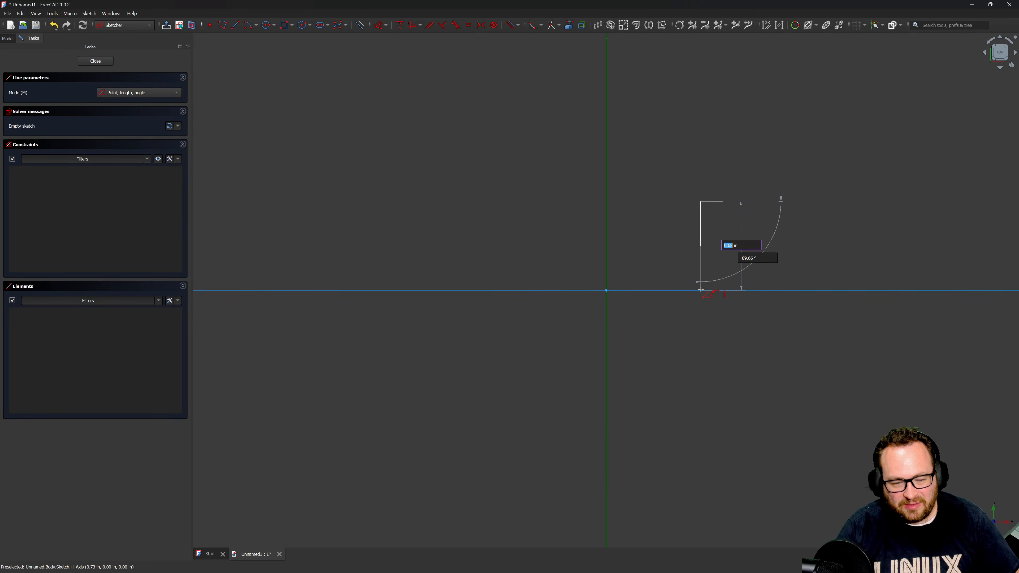
left_click(700, 291)
Sketch a construction polyline from the vertical line's foot, about 1.6 in along the horizontal axis and about 1.15 in straight up.
left_click(222, 27)
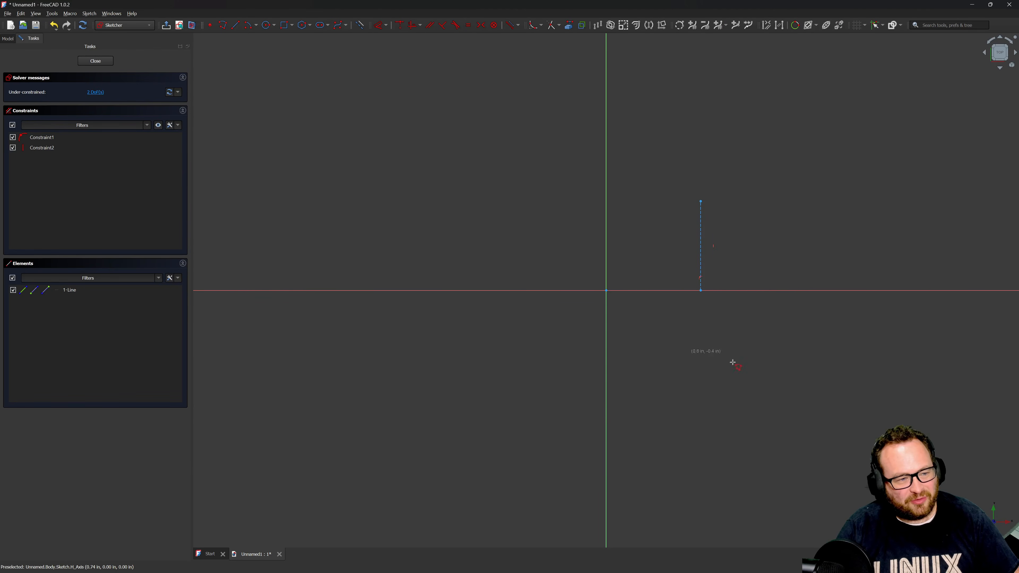
left_click(700, 289)
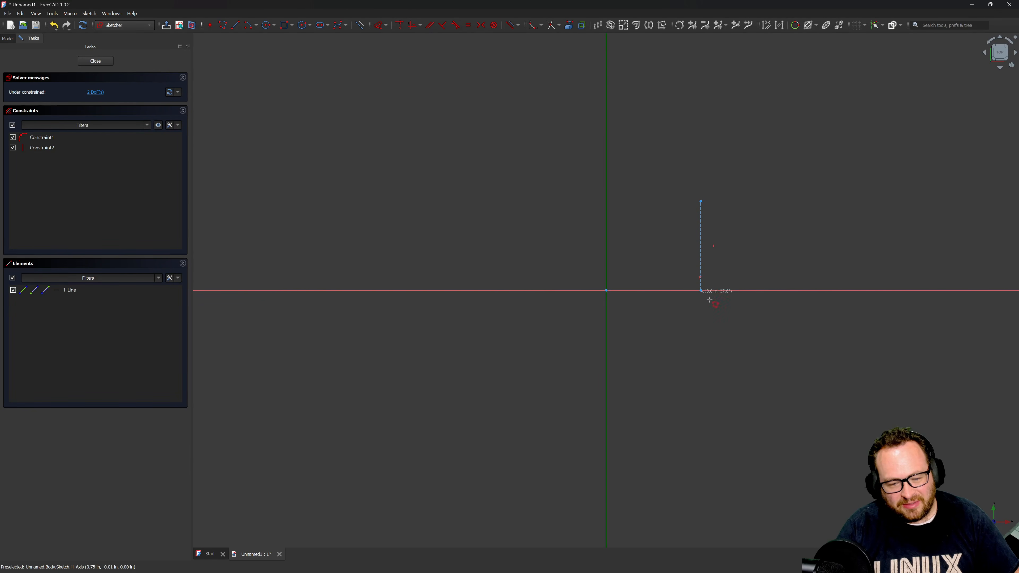
left_click(909, 290)
left_click(910, 140)
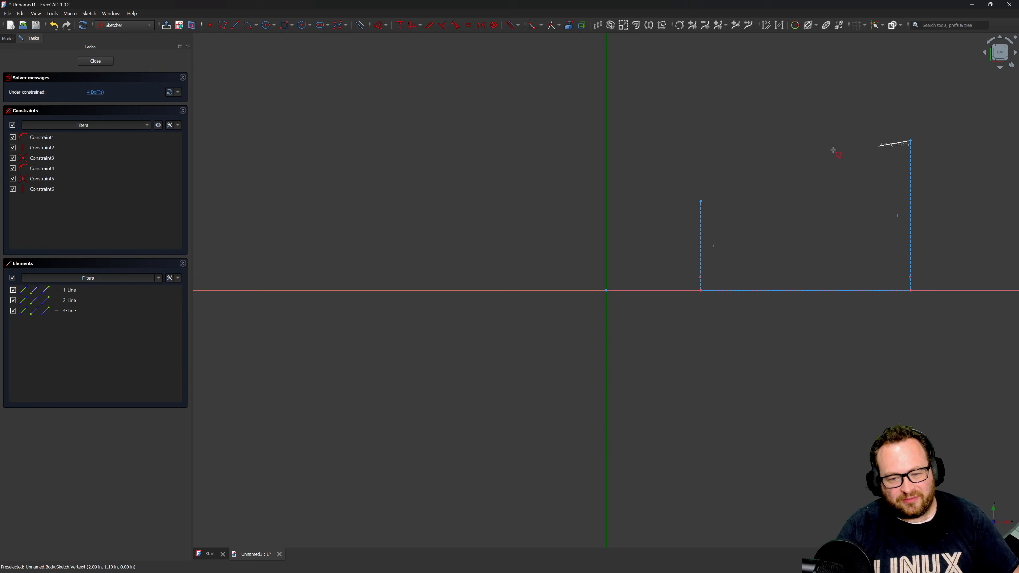
key("Escape")
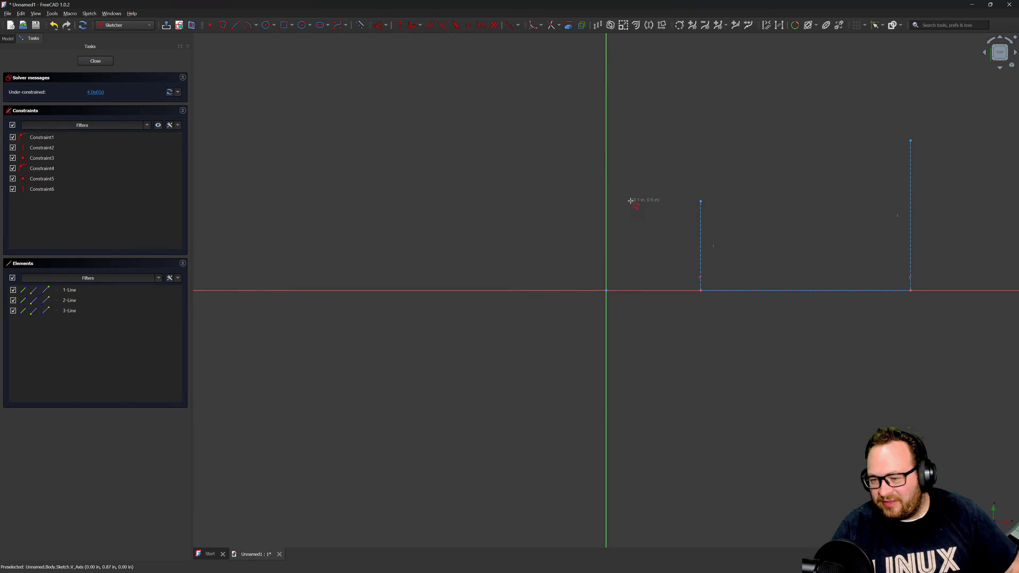
Dimension the length of the vertical line nearest the origin as 0.5 in.
key("d")
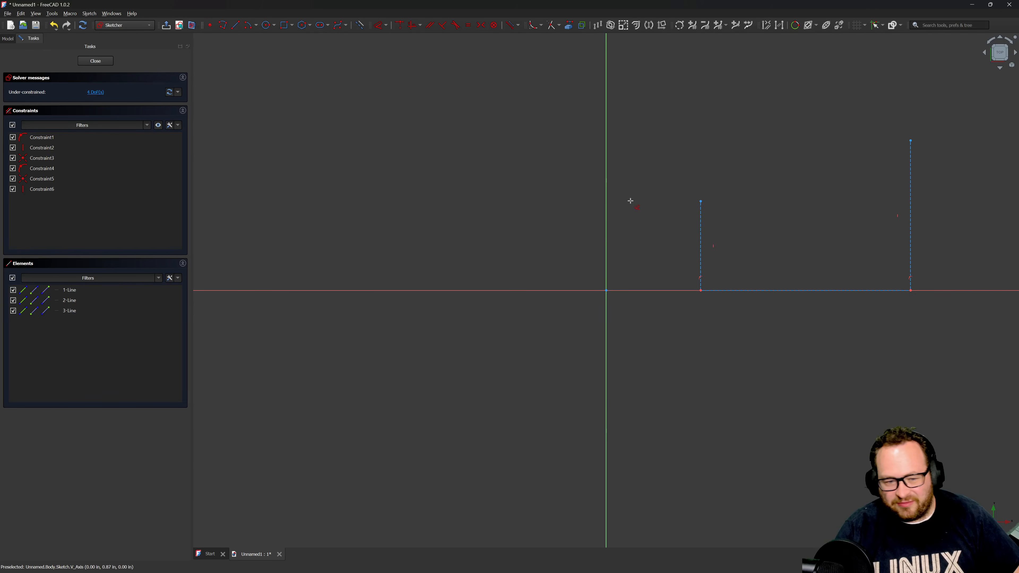
left_click(701, 232)
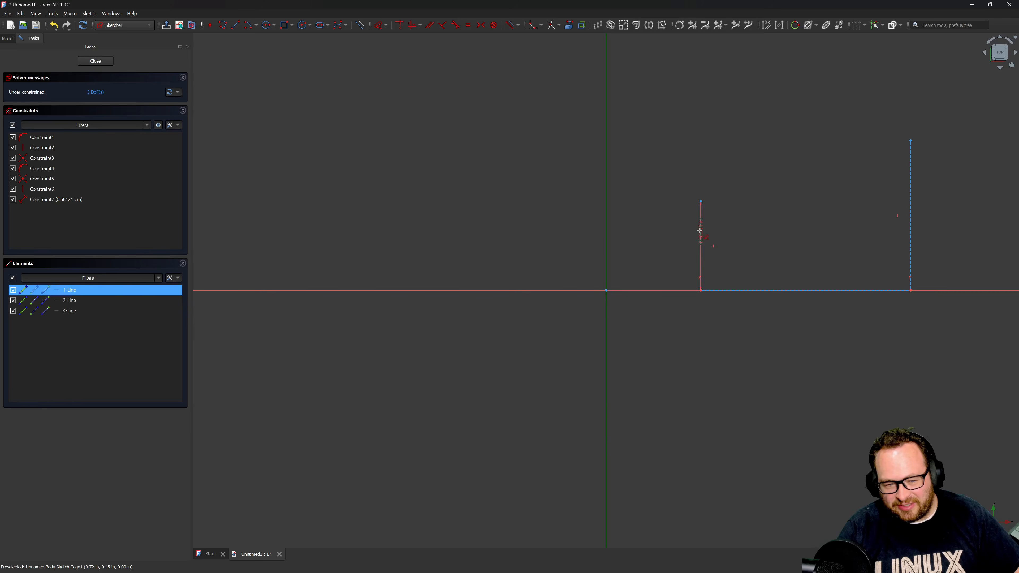
left_click(574, 239)
type("0.5")
key("Return")
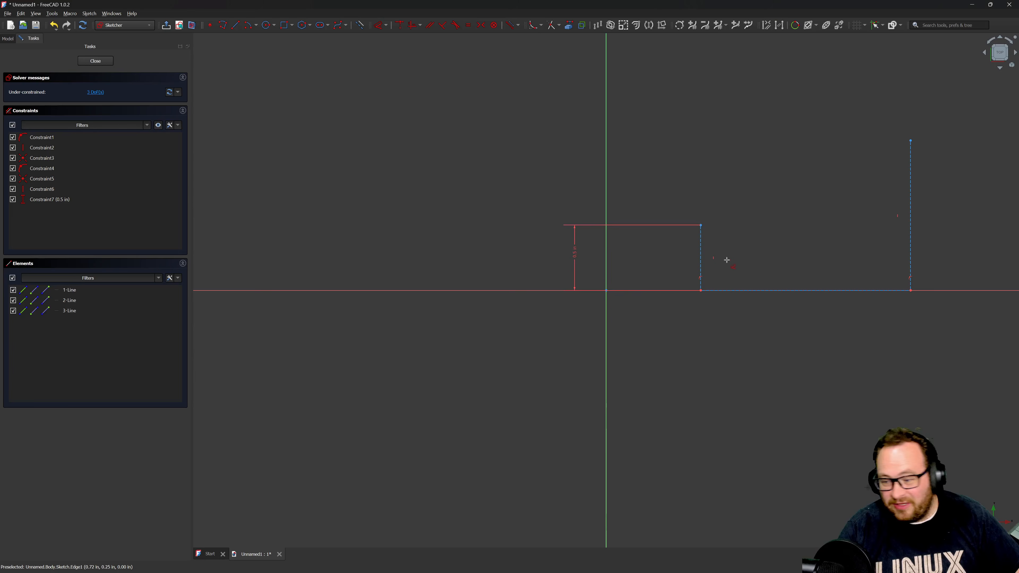
Set the horizontal distance from the origin to the foot of the shorter vertical line to 0.7 in.
left_click(701, 290)
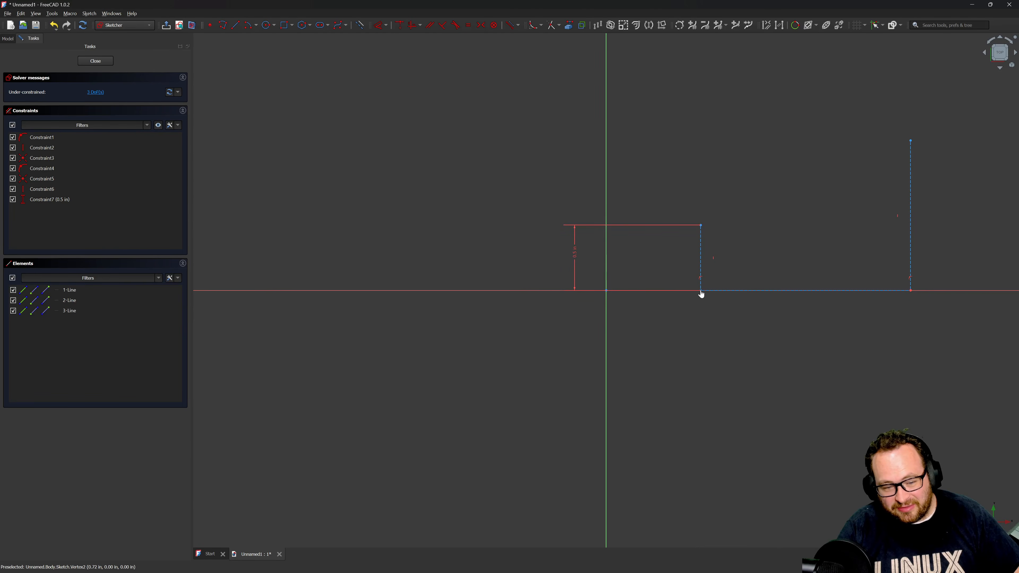
left_click(605, 290)
left_click(653, 319)
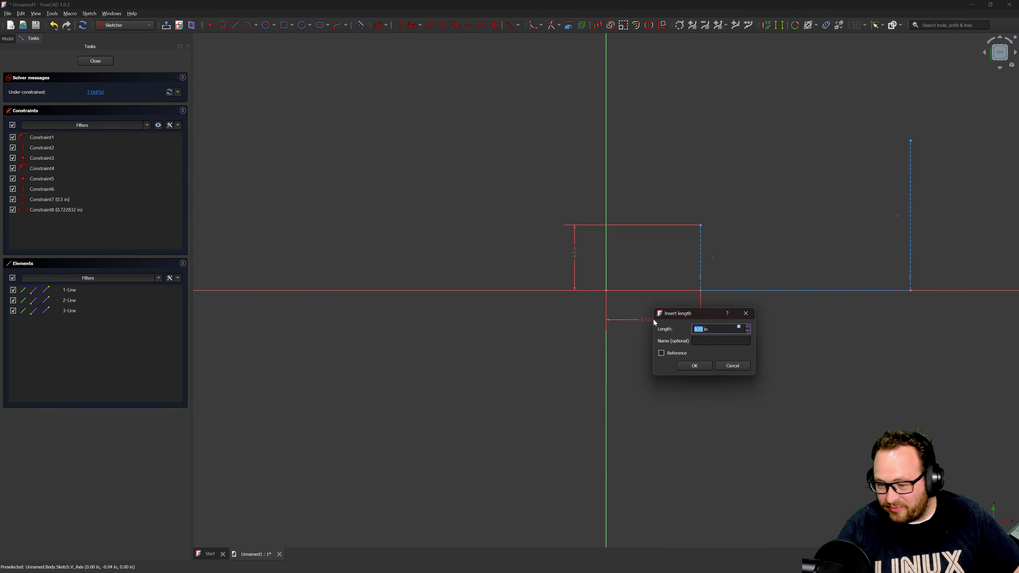
type(".7")
key("Return")
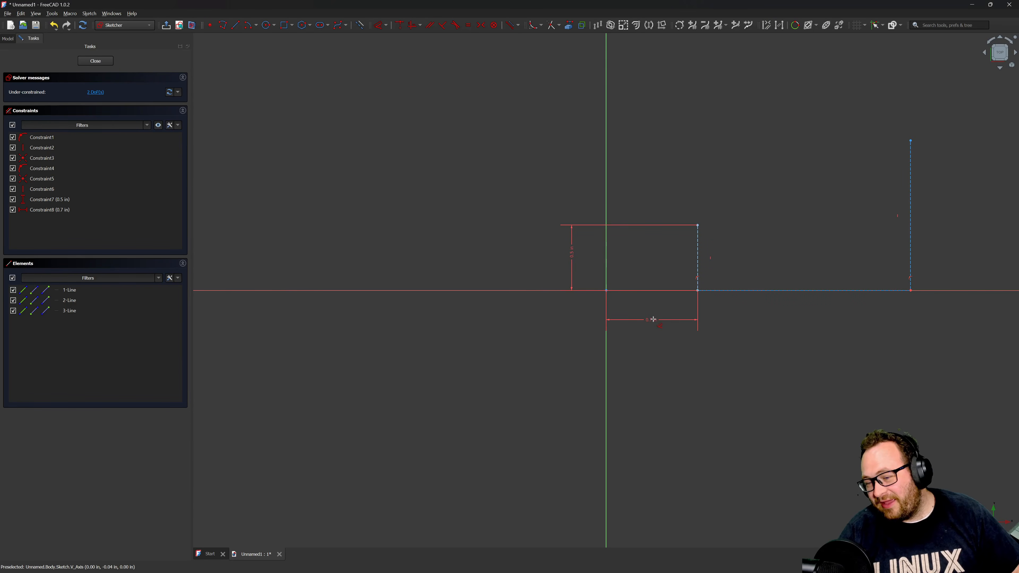
Set the horizontal distance from the origin to the foot of the outer vertical line to 3.1 in.
left_click(911, 290)
left_click(903, 310)
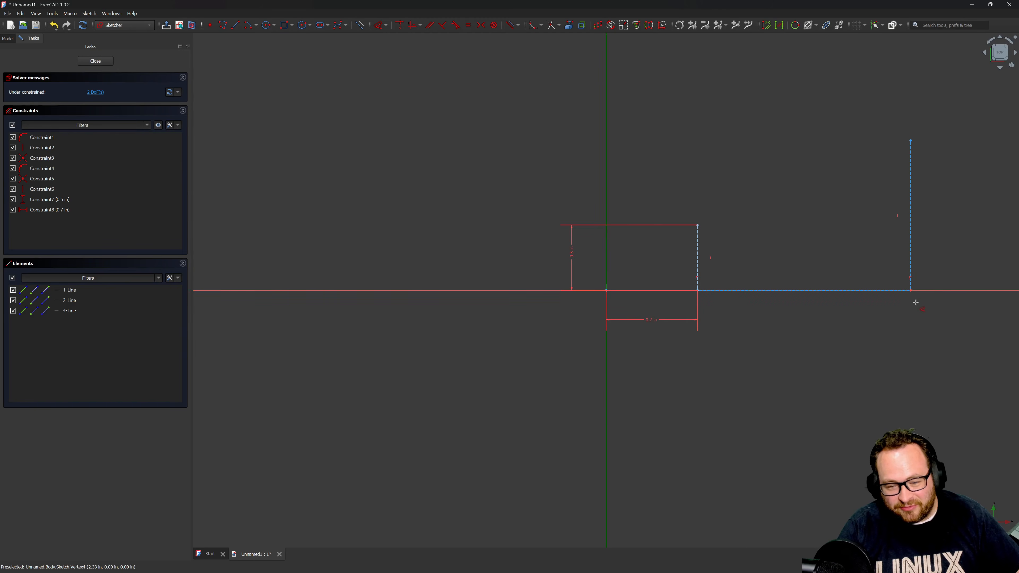
left_click(910, 289)
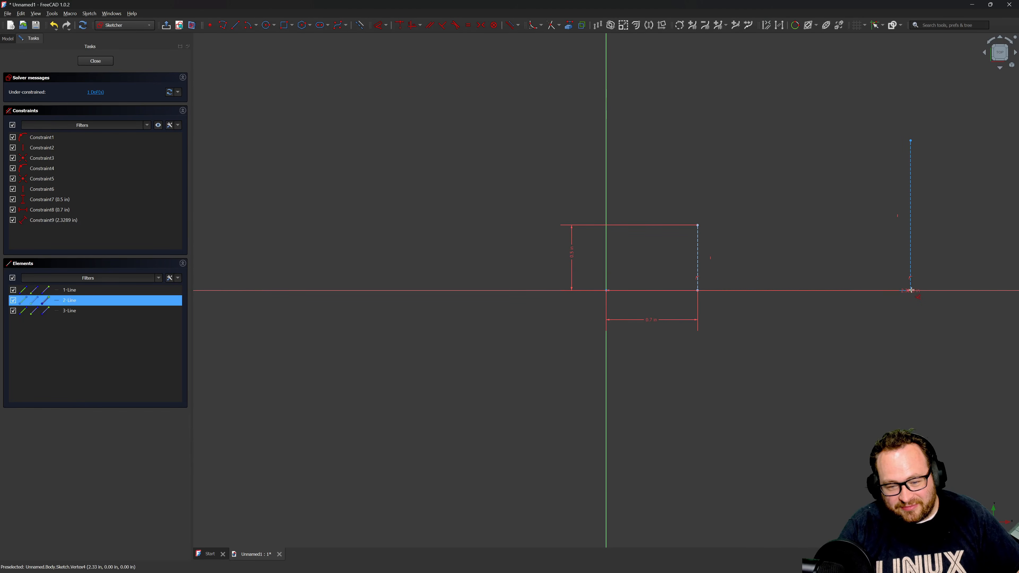
left_click(729, 393)
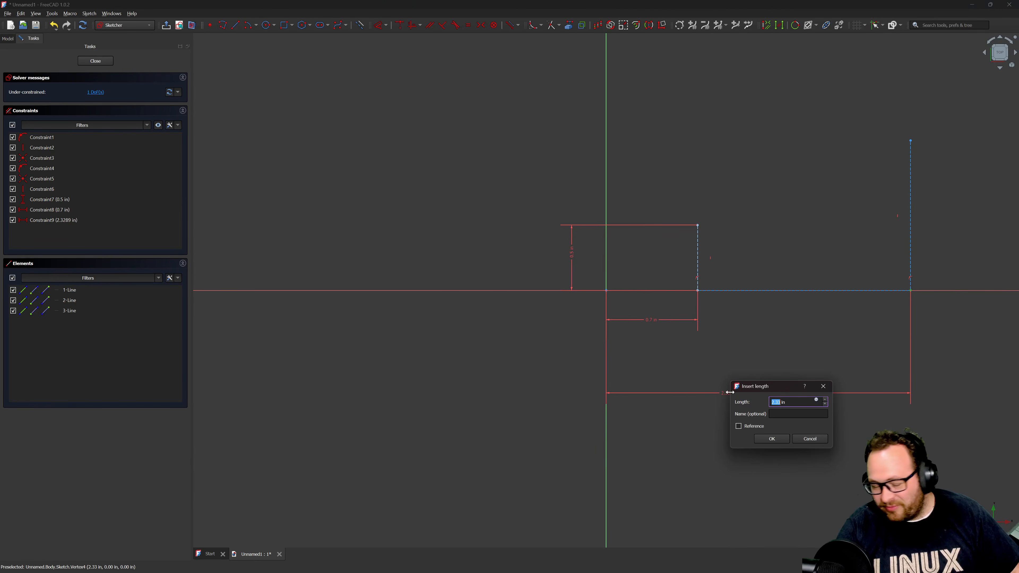
type("3.1")
key("Return")
Dimension the outer vertical line's length as 2.25 in.
scroll(371, 403, "down", 3)
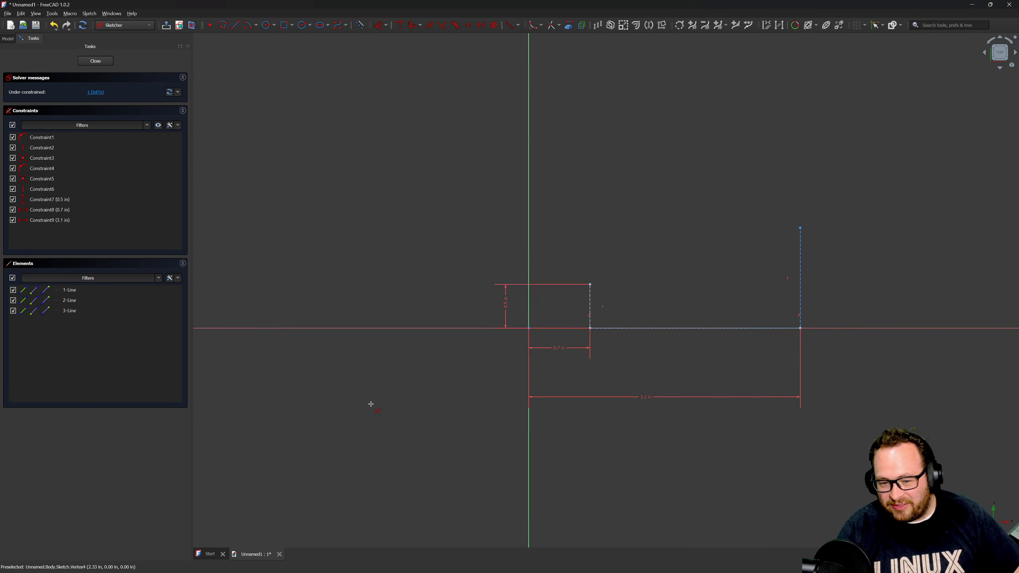
scroll(616, 381, "up", 2)
left_click(773, 263)
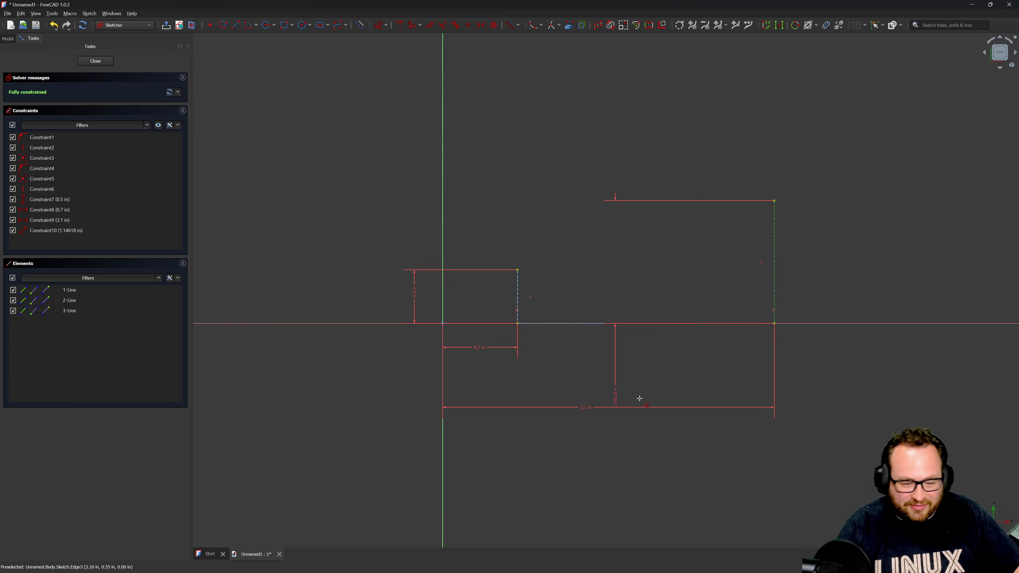
left_click(862, 246)
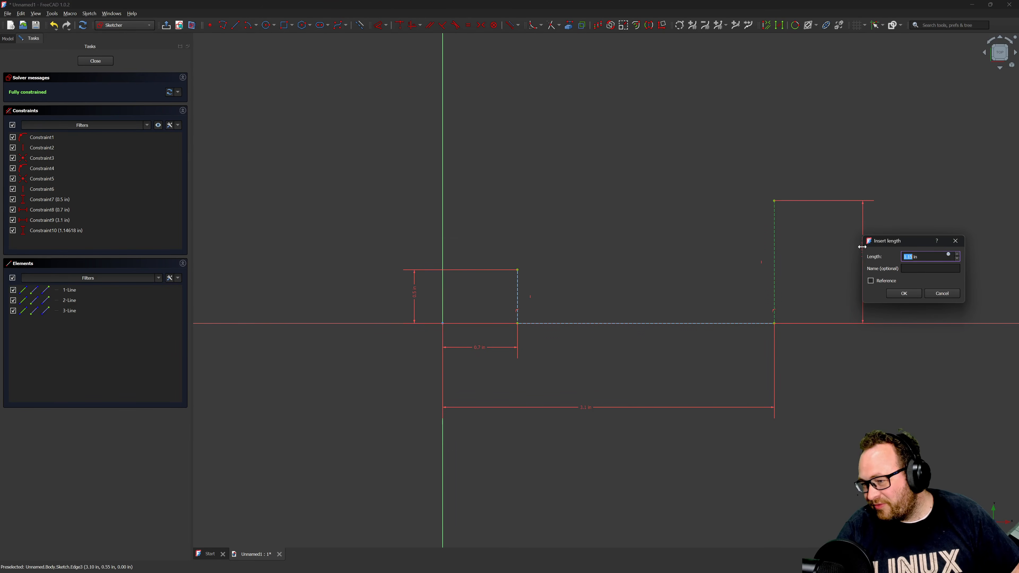
type("2.25")
key("Return")
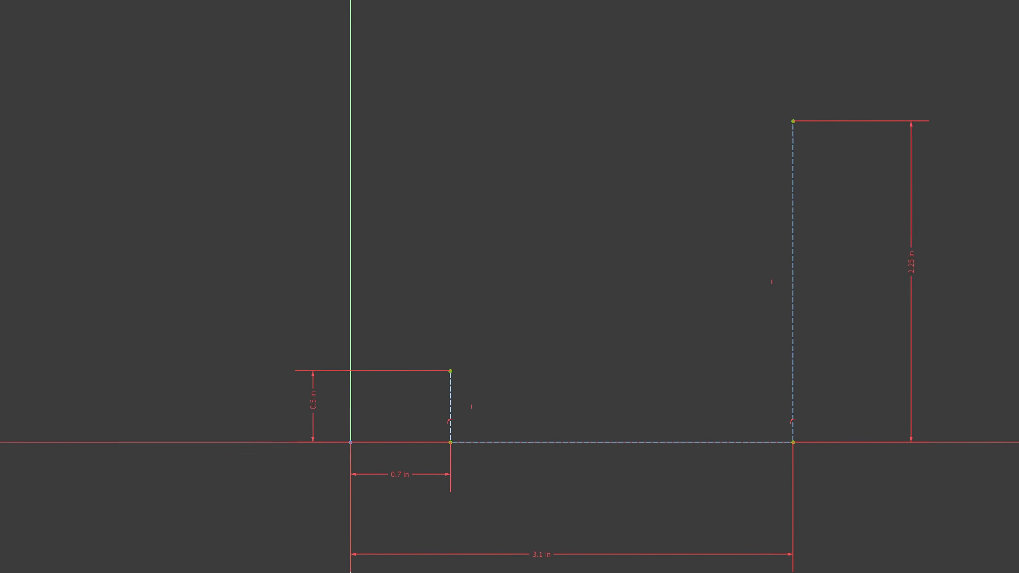
Switch off construction mode and draw a center-point arc joining the upper ends of both vertical lines, centered below the horizontal axis.
left_click(293, 21)
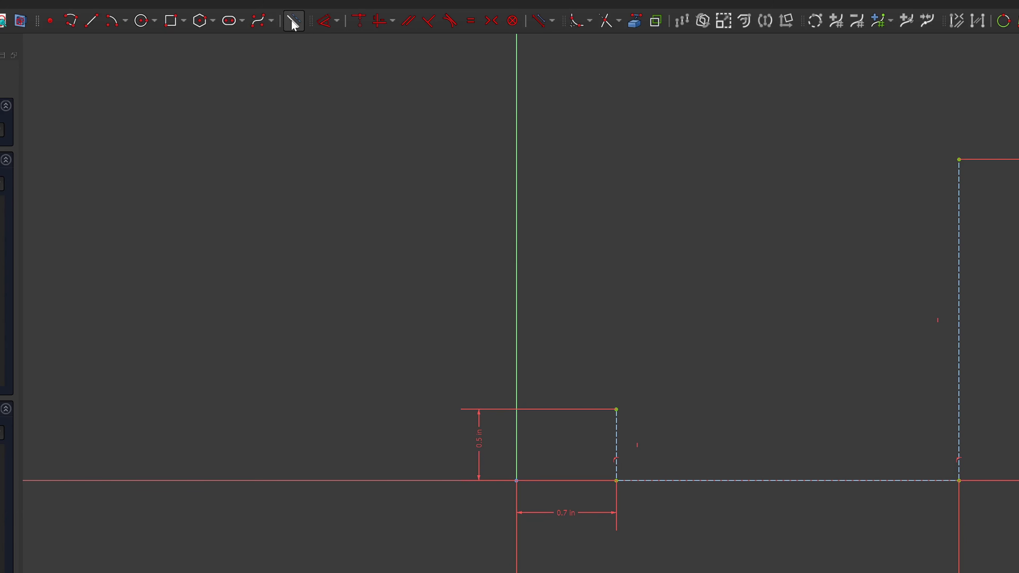
left_click(113, 21)
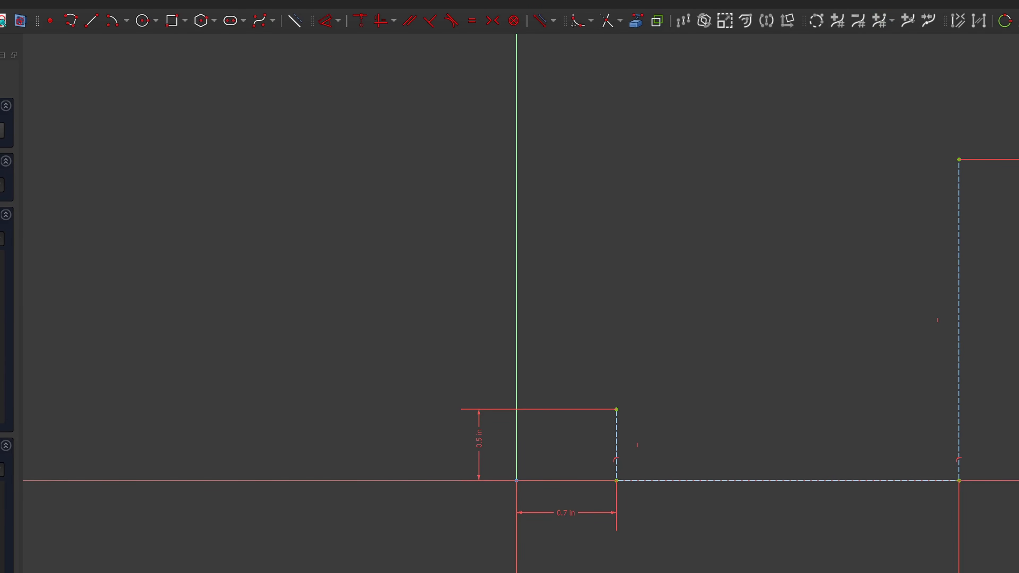
left_click(952, 572)
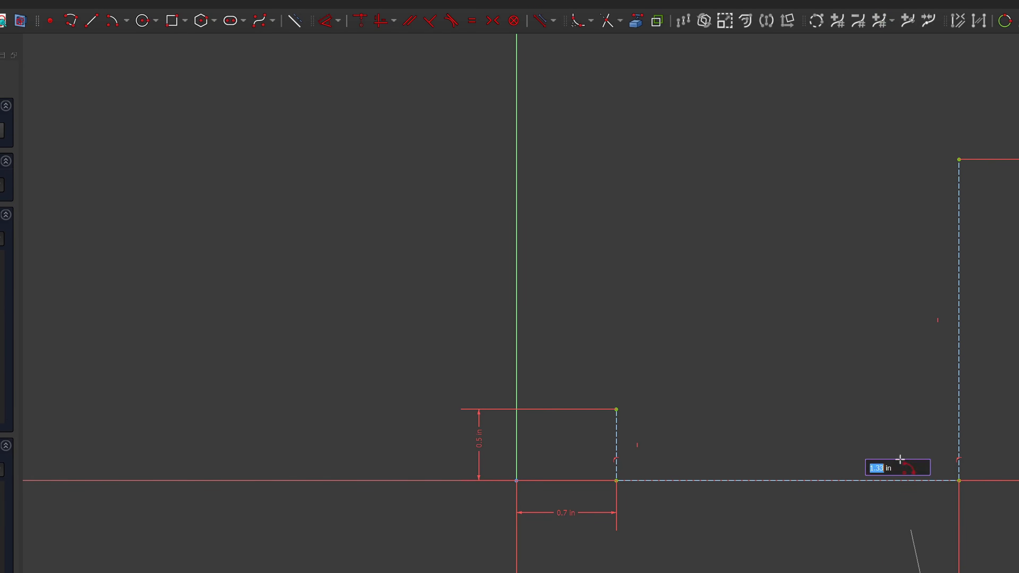
left_click(958, 158)
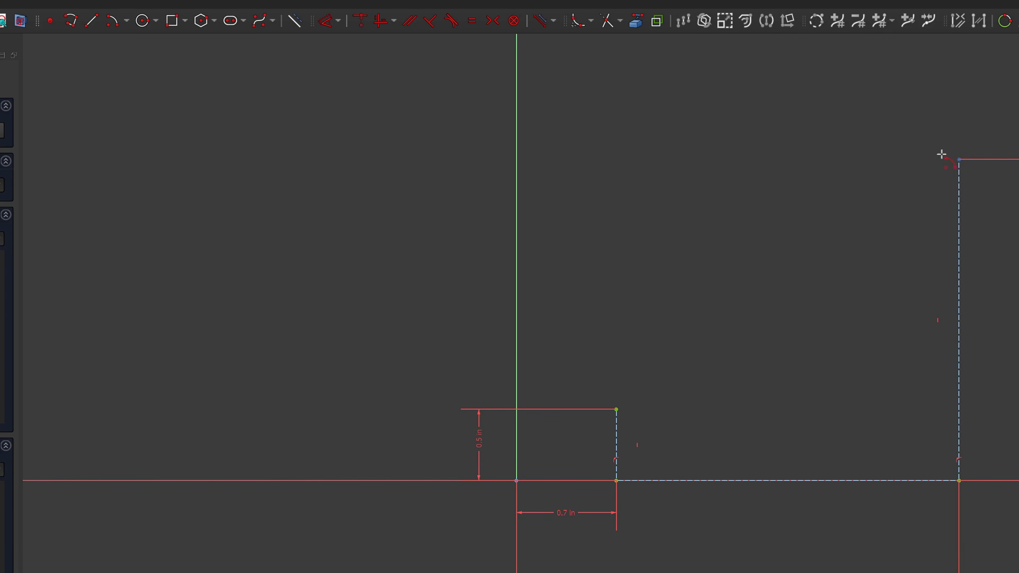
left_click(616, 409)
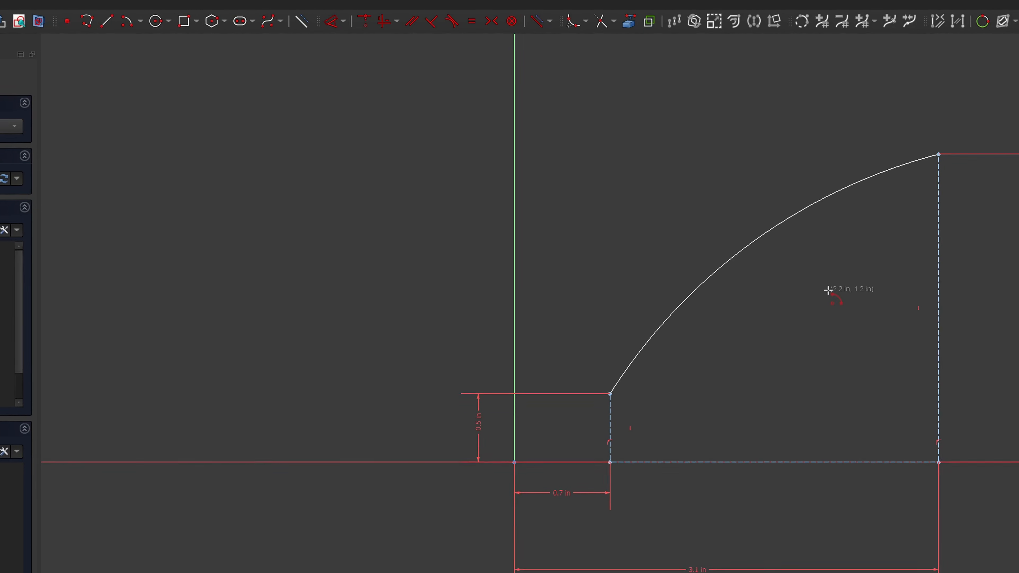
key("Escape")
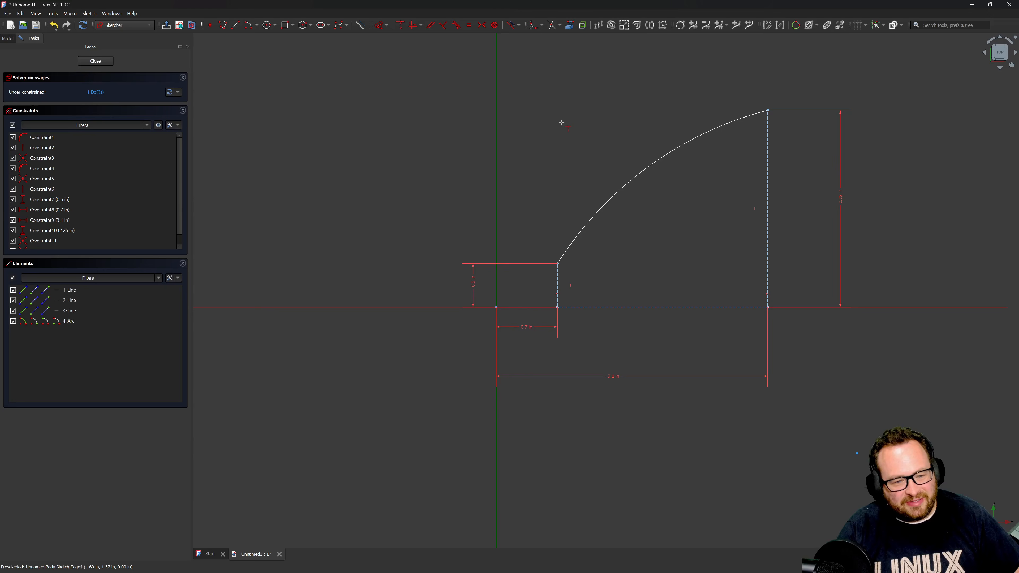
Constrain the arc's center point onto the outer vertical construction line and close the sketch.
key("c")
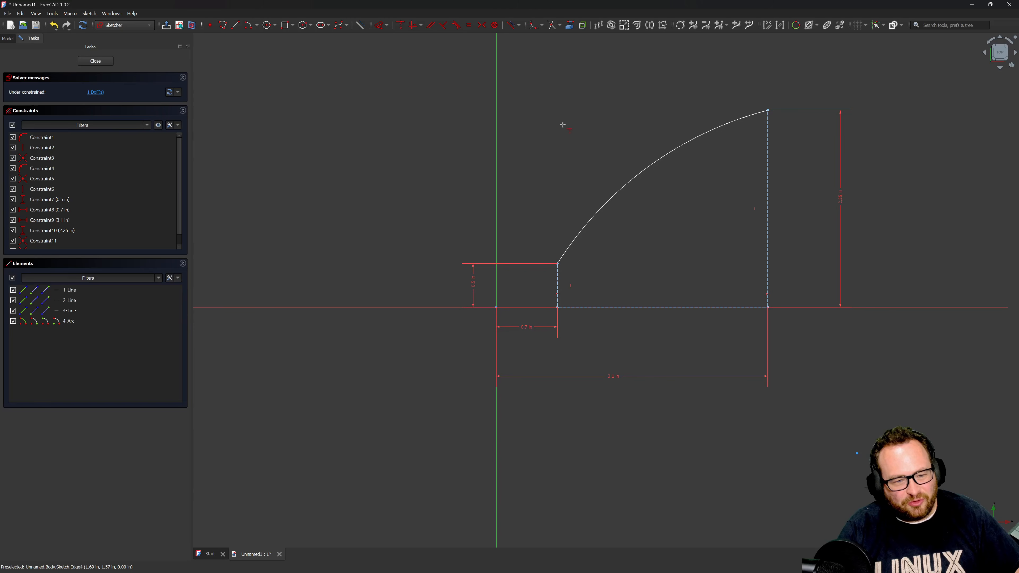
left_click(857, 452)
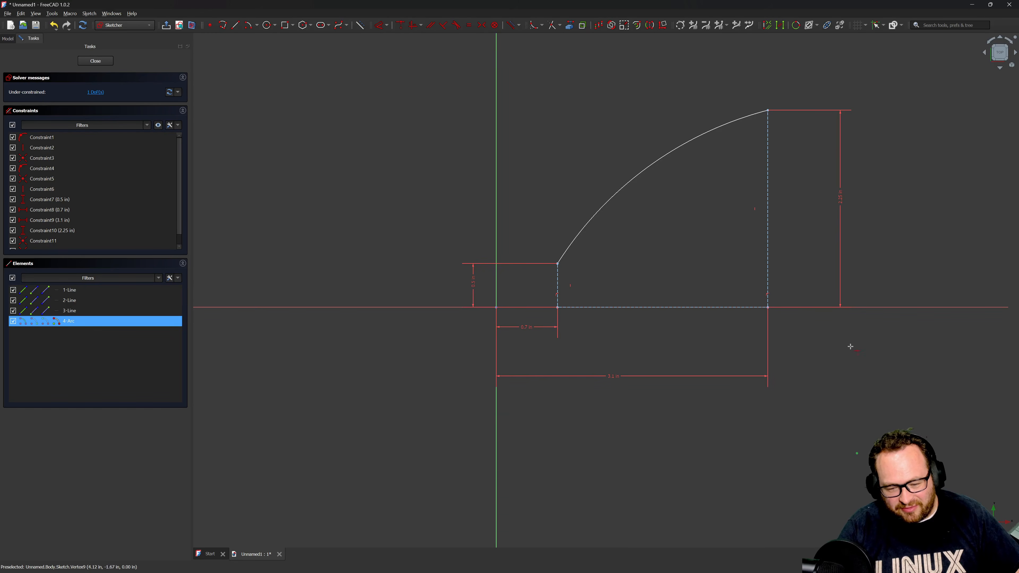
left_click(767, 222)
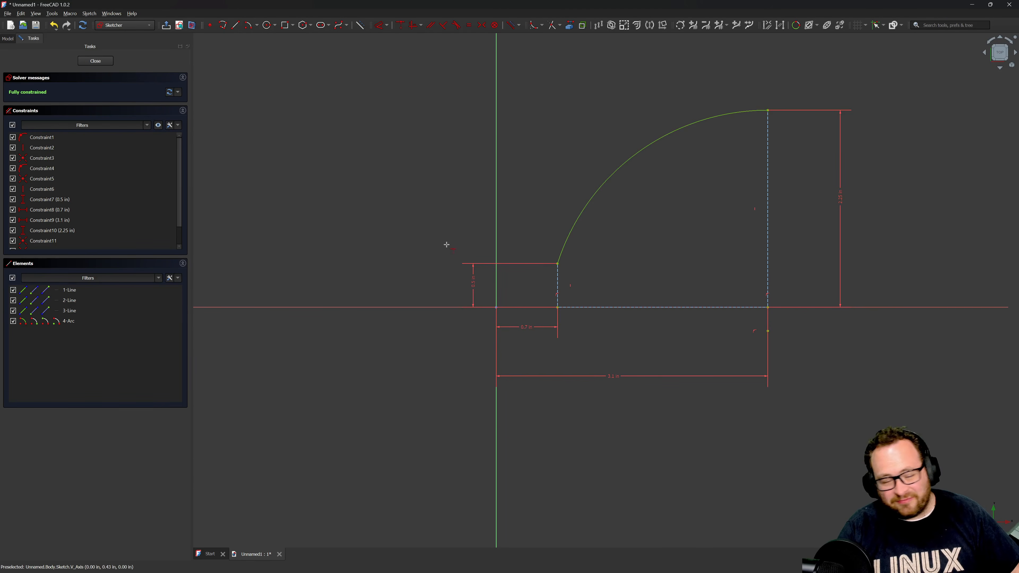
left_click(95, 61)
Show the body's origin planes and axes around the arc sketch.
middle_click_drag(429, 264, 446, 344)
scroll(443, 336, "down", 2)
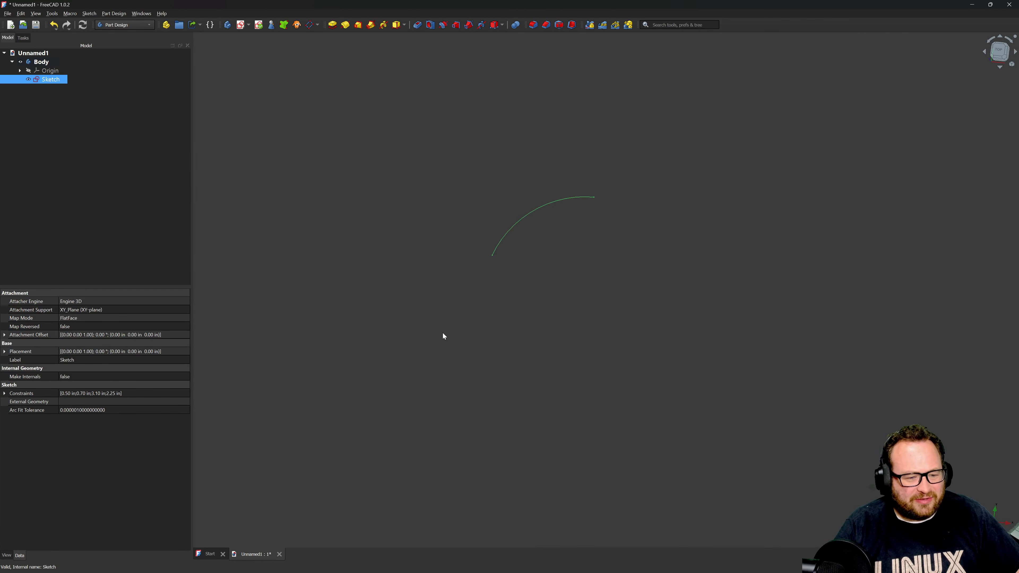
left_click(51, 70)
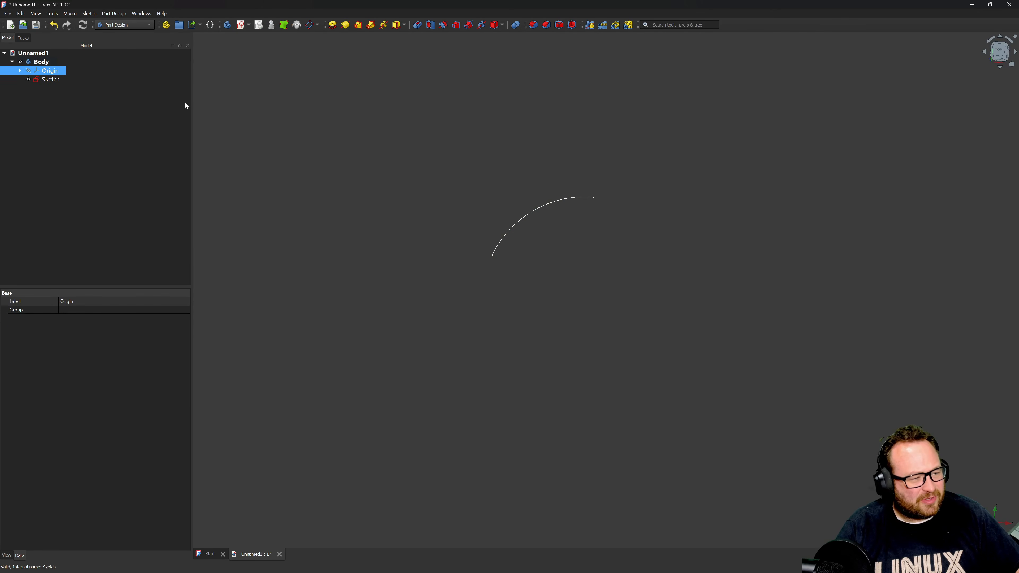
key("space")
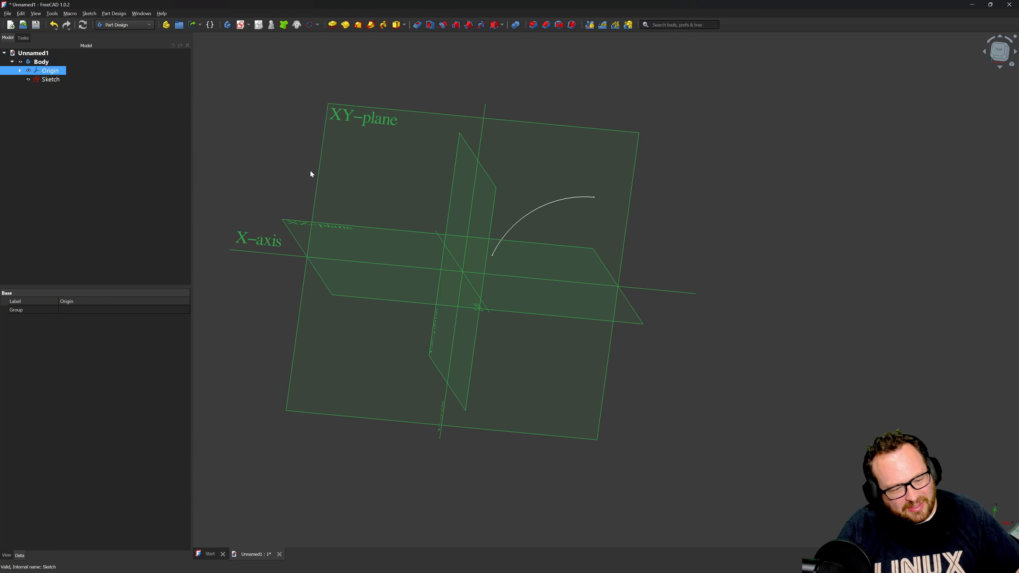
key("space")
key("space")
mouse_move(537, 161)
middle_mouse_down()
mouse_move(499, 192)
mouse_move(536, 164)
middle_mouse_up()
middle_click_drag(463, 254, 498, 184)
Create a datum plane attached to the body's Y-axis.
left_click(466, 139)
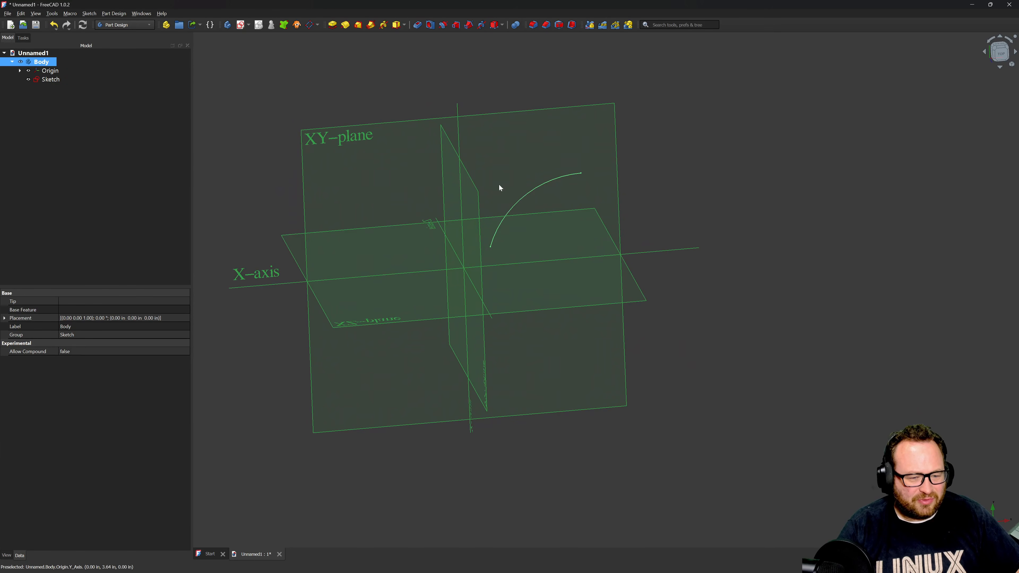
left_click(457, 106)
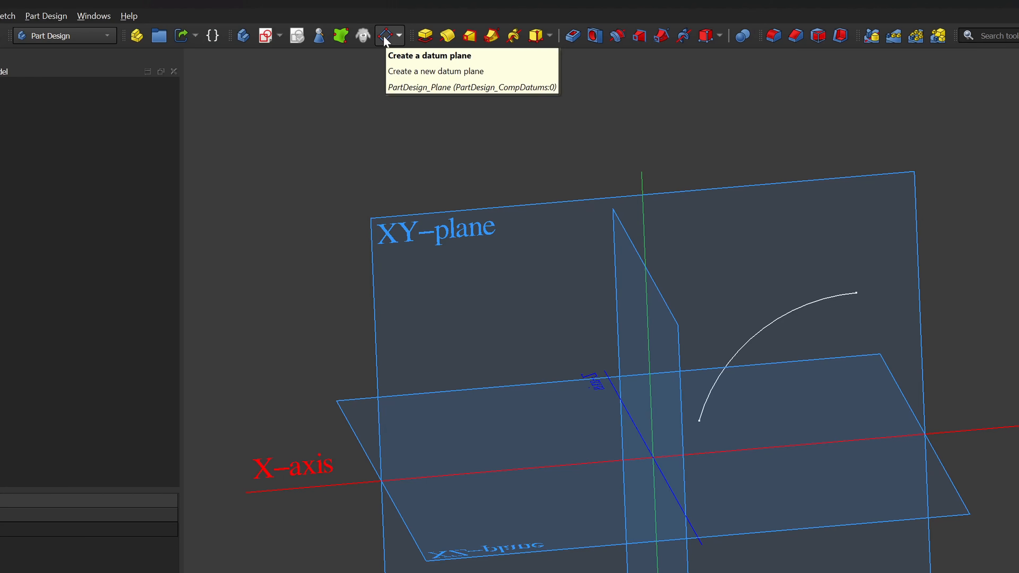
left_click(384, 39)
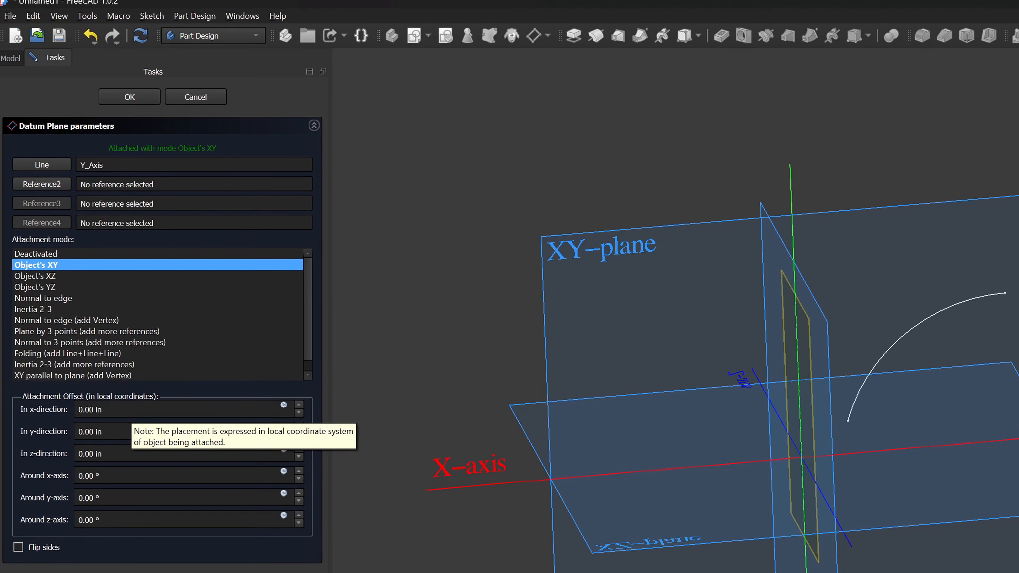
Try offsetting the datum plane by up to 4 in along its local x-direction, returning it to 0 in.
left_click(129, 410)
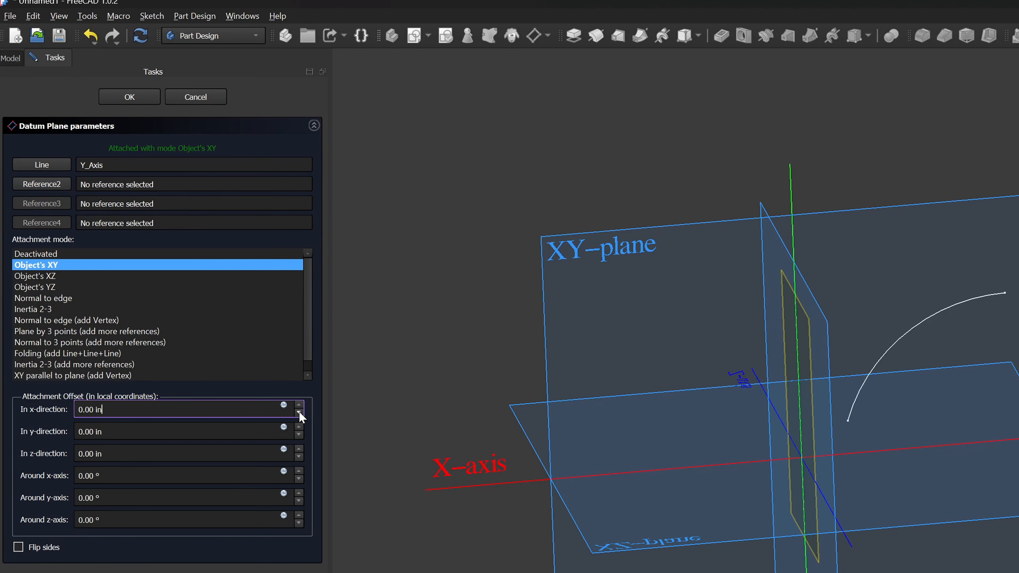
scroll(300, 413, "up", 4)
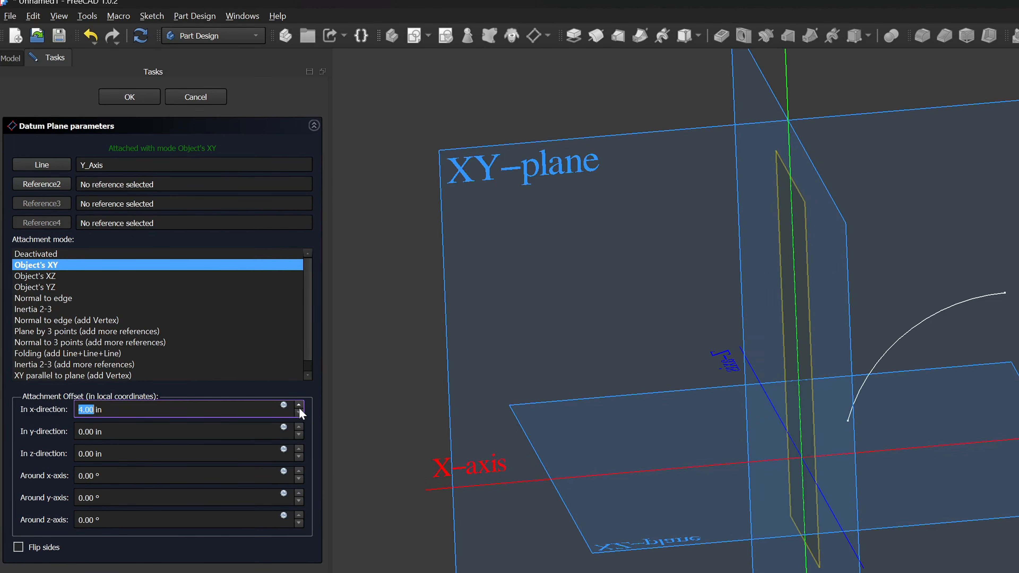
scroll(300, 417, "down", 2)
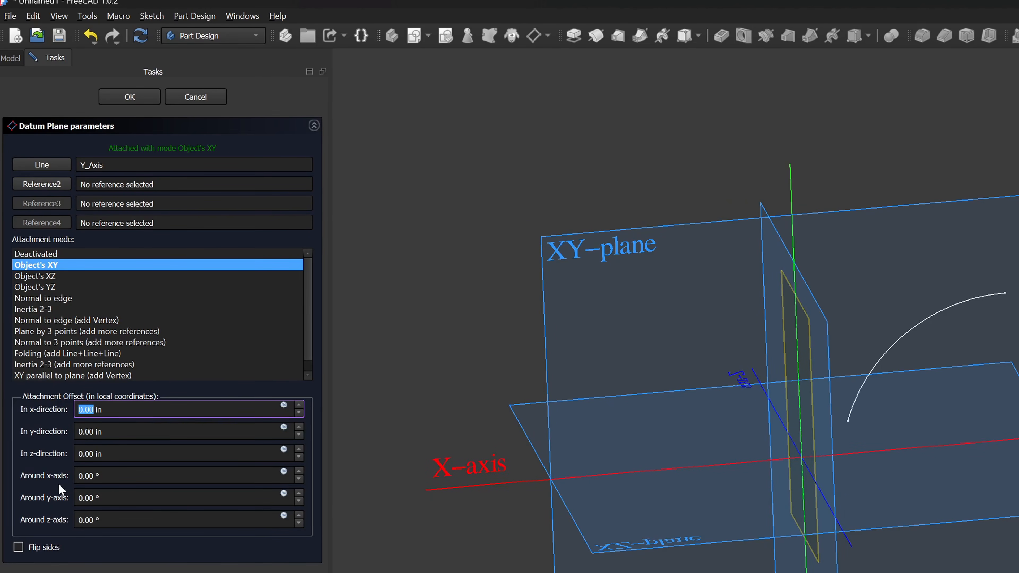
Rotate the datum plane 90° around its local x-axis.
left_click(89, 475)
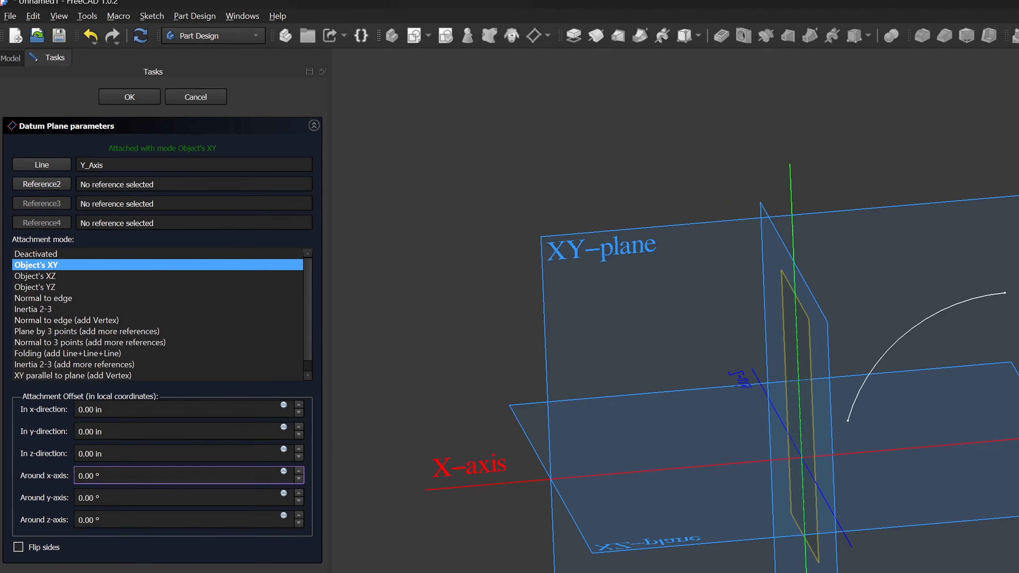
key("ctrl+a")
scroll(299, 479, "up", 2)
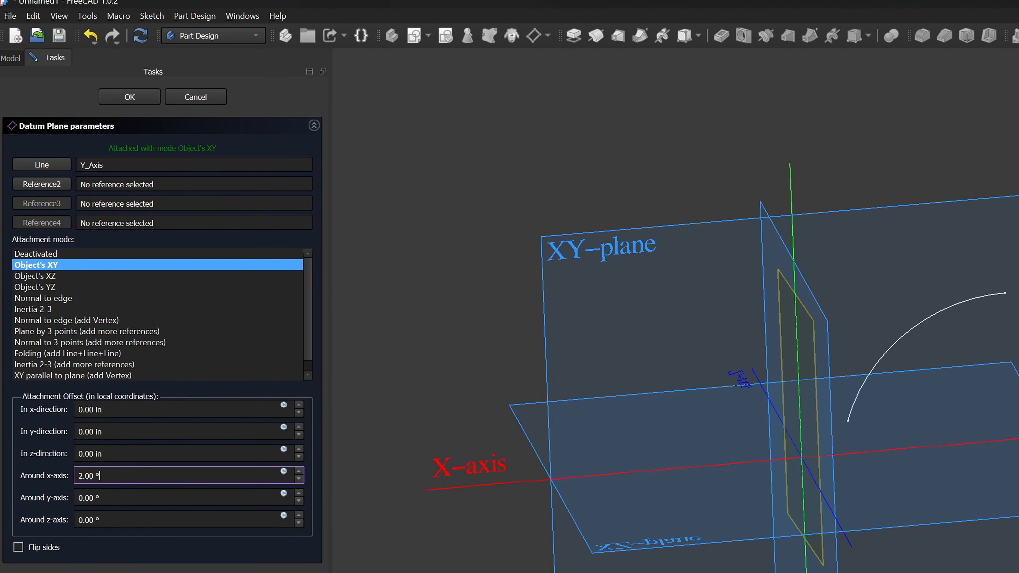
key("ctrl+a")
type("90")
left_click(102, 453)
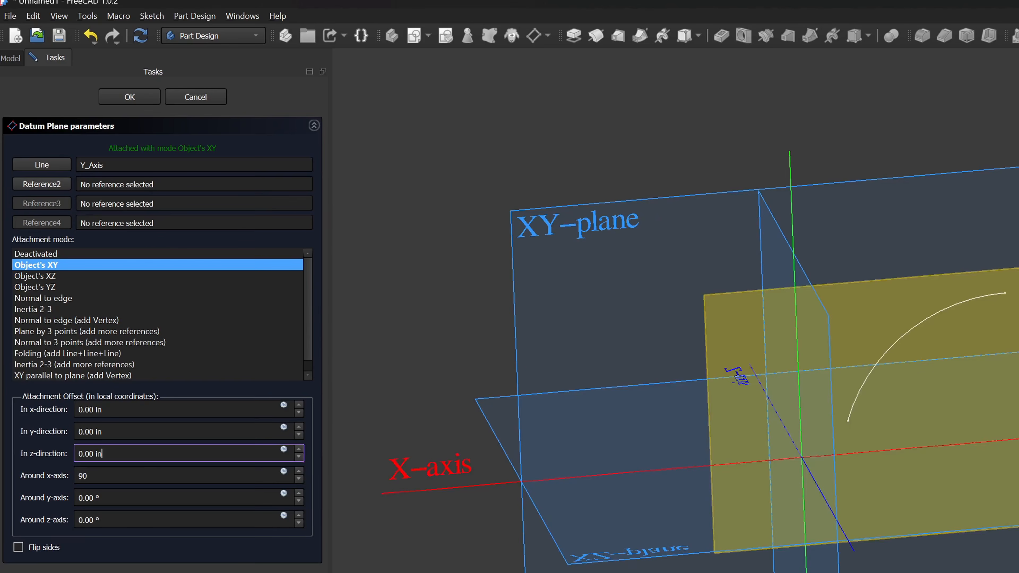
Set the datum plane's rotation around its x-axis to 90+36 degrees and accept the plane.
middle_click_drag(613, 439, 674, 484)
left_click(128, 475)
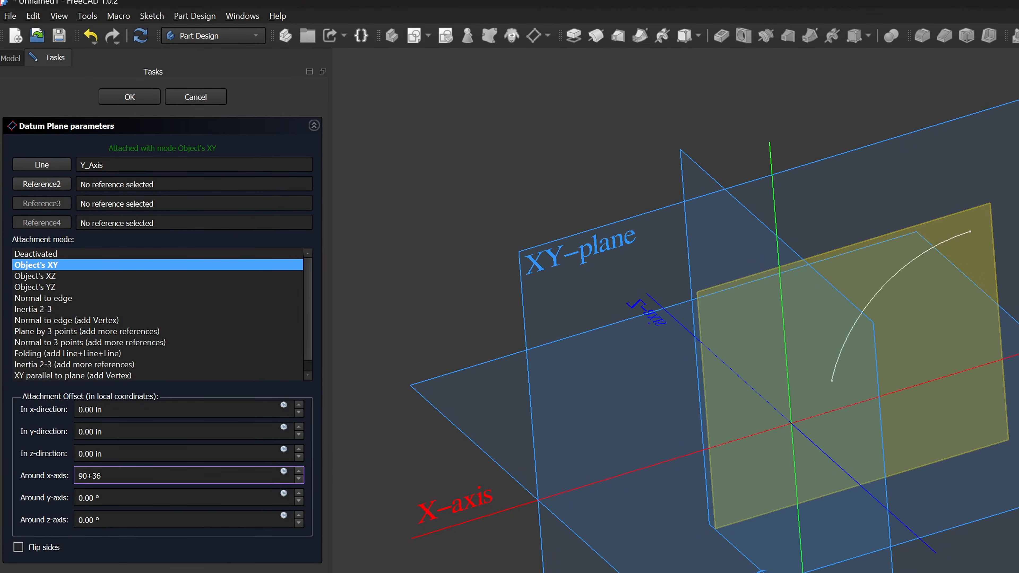
left_click(100, 453)
middle_click_drag(596, 203, 627, 238)
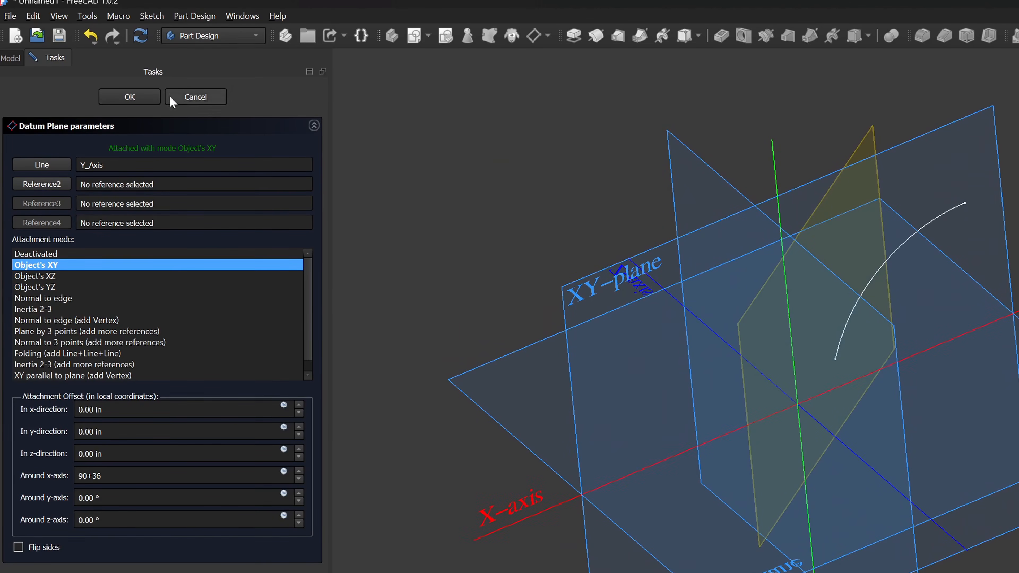
left_click(136, 98)
Examine the datum plane's angle relative to the origin planes and the arc sketch.
scroll(878, 240, "up", 3)
middle_click_drag(878, 235, 933, 321)
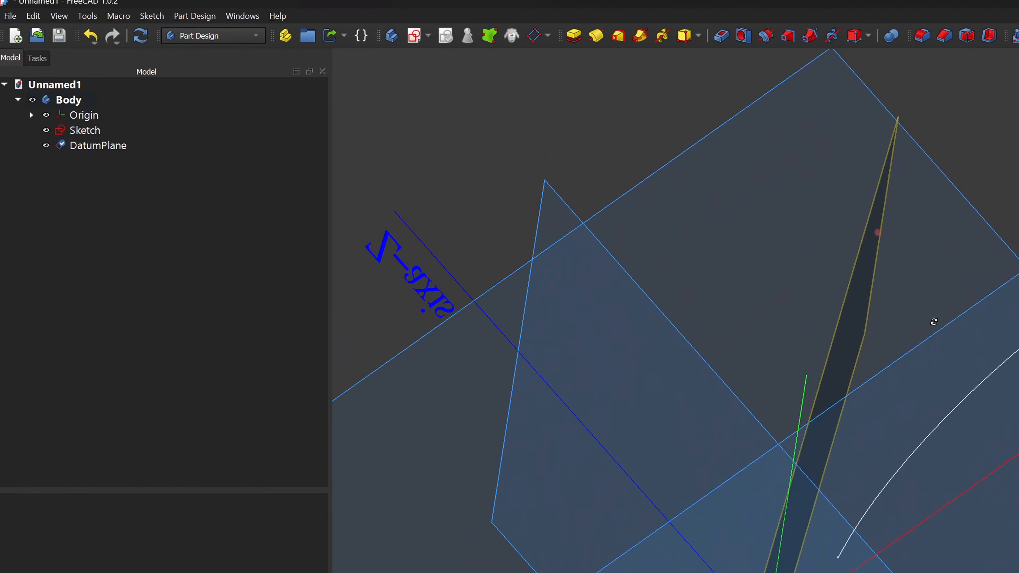
scroll(676, 277, "down", 3)
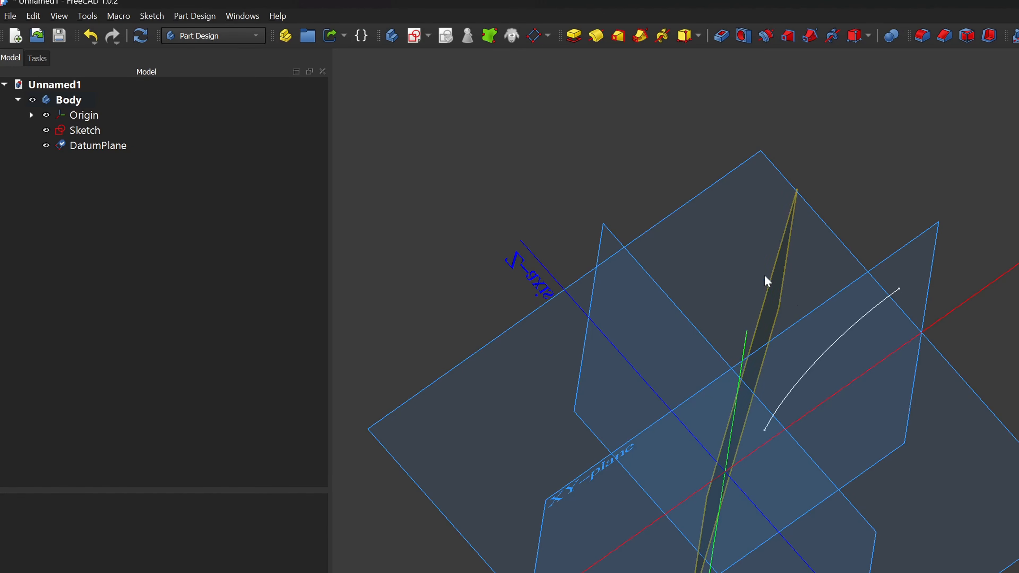
middle_click_drag(765, 276, 777, 287)
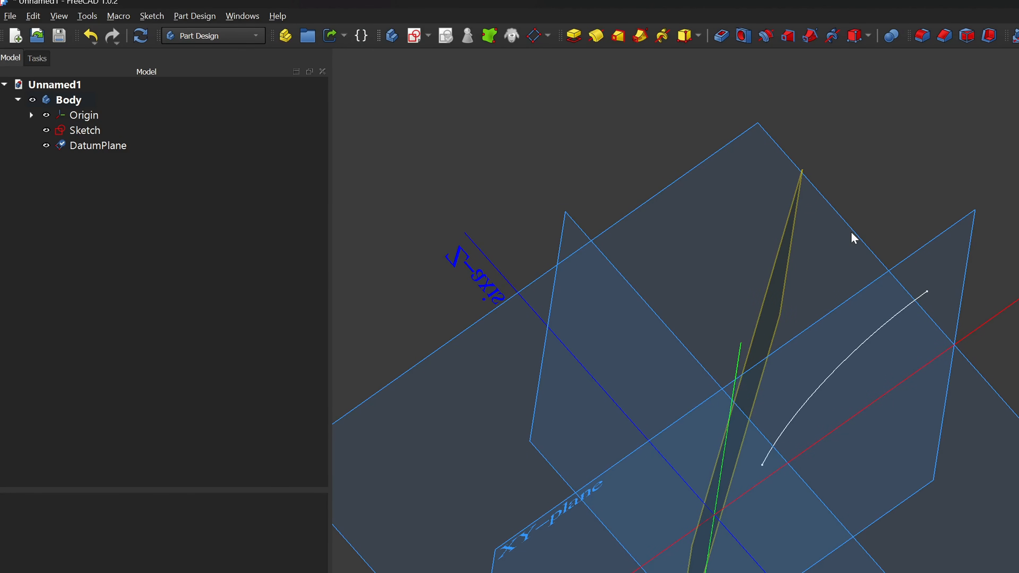
middle_click_drag(810, 435, 742, 281)
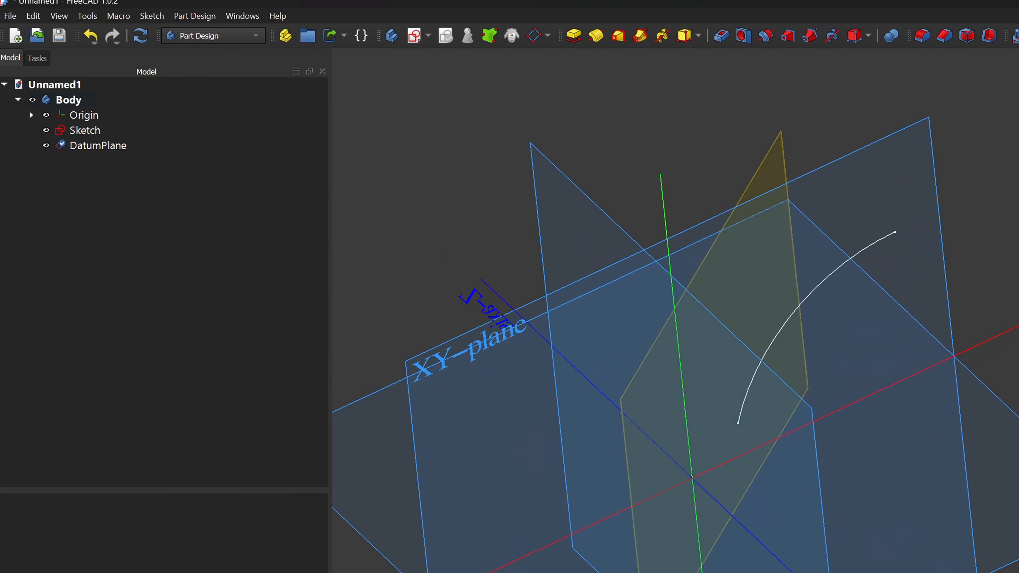
middle_click_drag(843, 321, 782, 449)
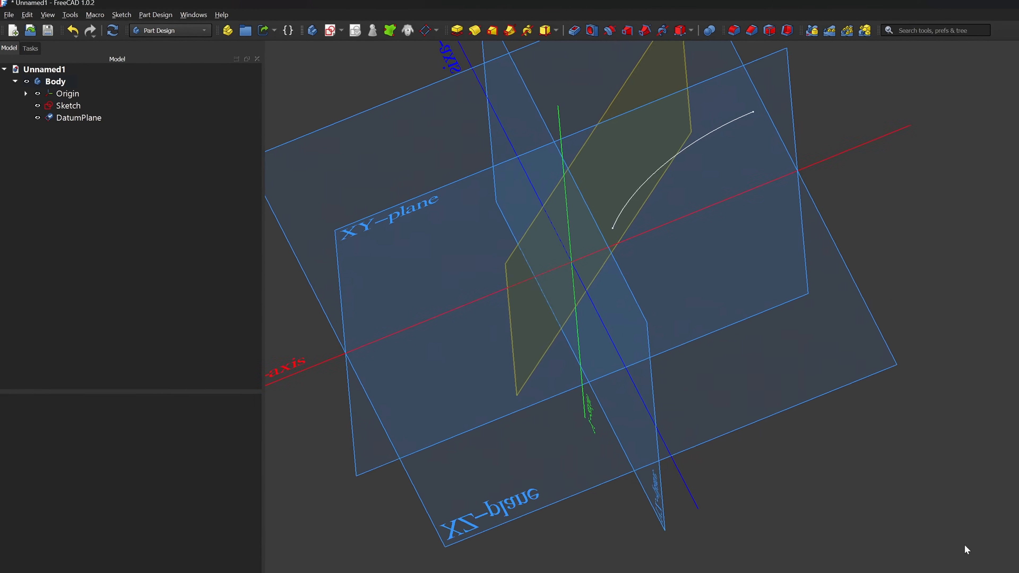
scroll(964, 545, "down", 4)
scroll(864, 366, "up", 5)
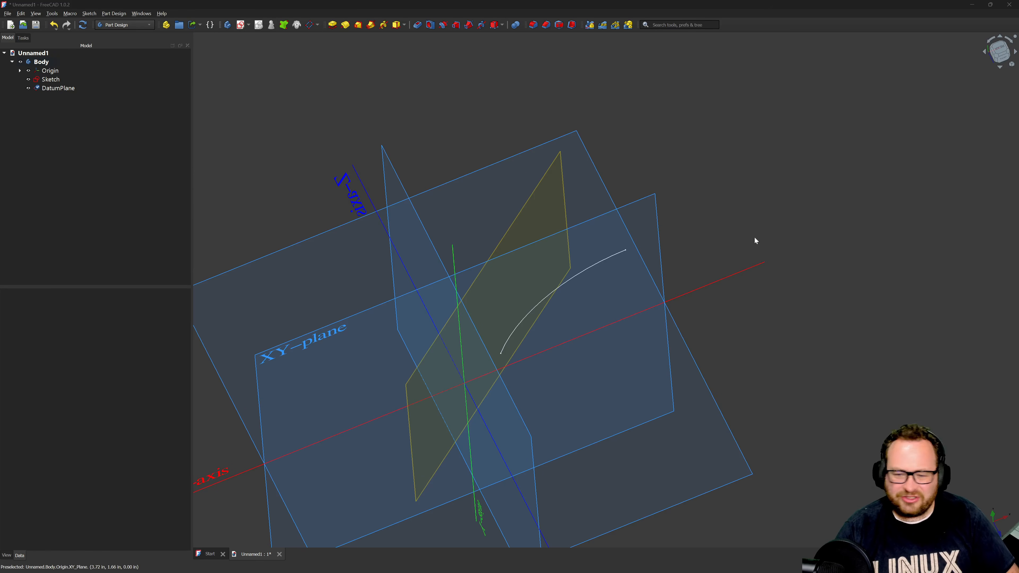
Start a sketch on the datum plane and draw a center-point arc between the vertical axis and the existing arc.
left_click(562, 212)
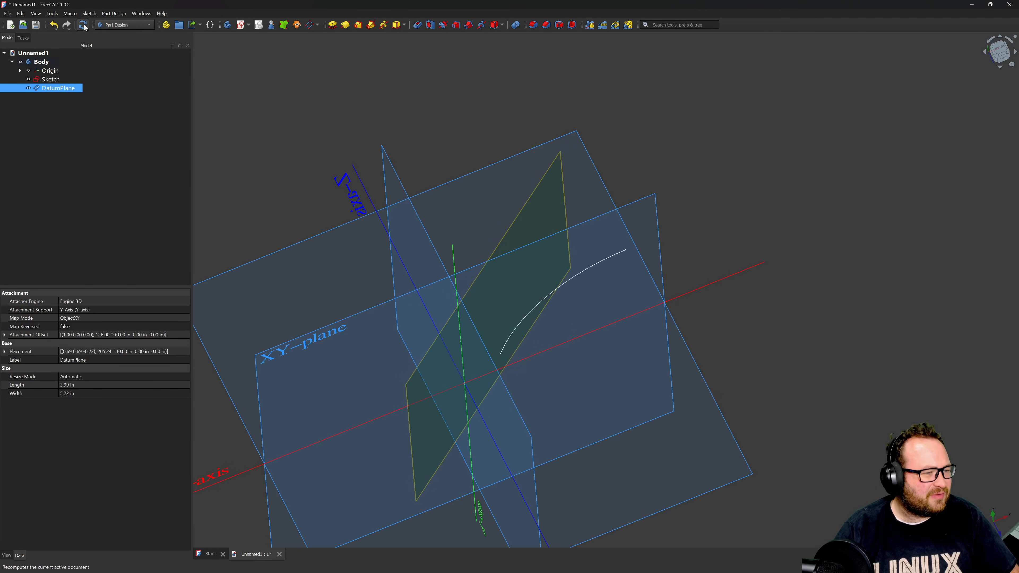
left_click(241, 25)
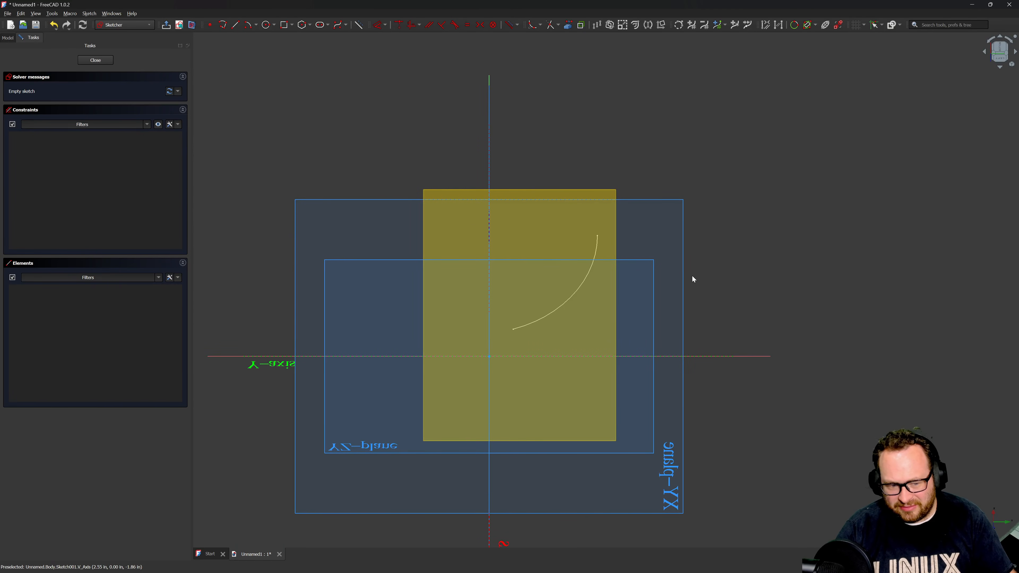
left_click(249, 26)
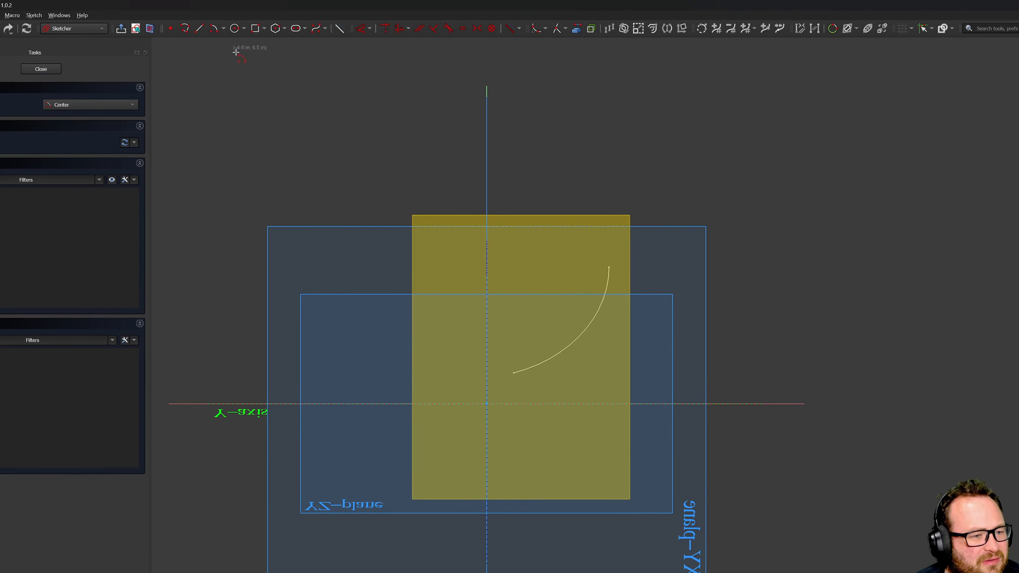
left_click(417, 243)
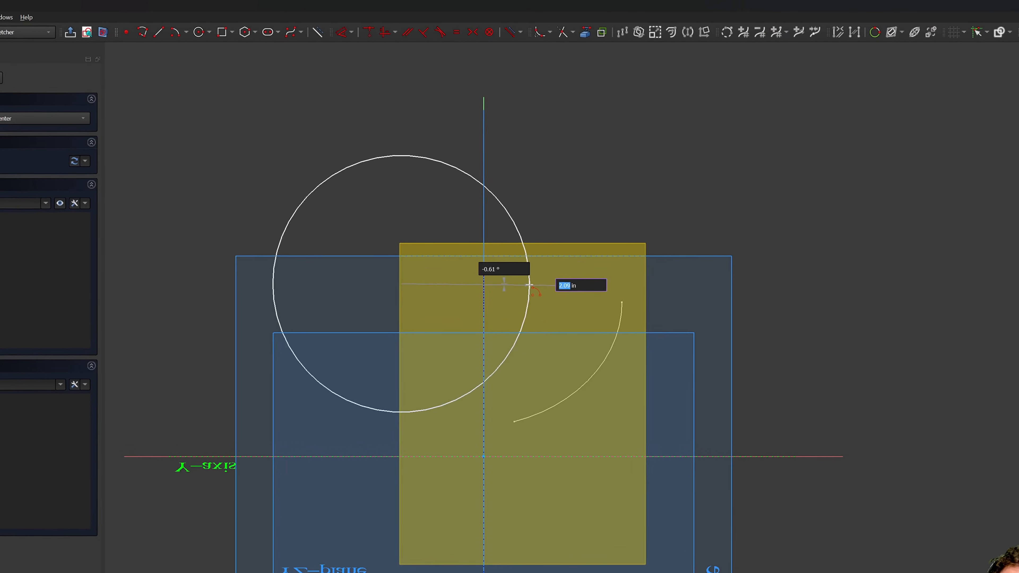
left_click(538, 262)
left_click(516, 350)
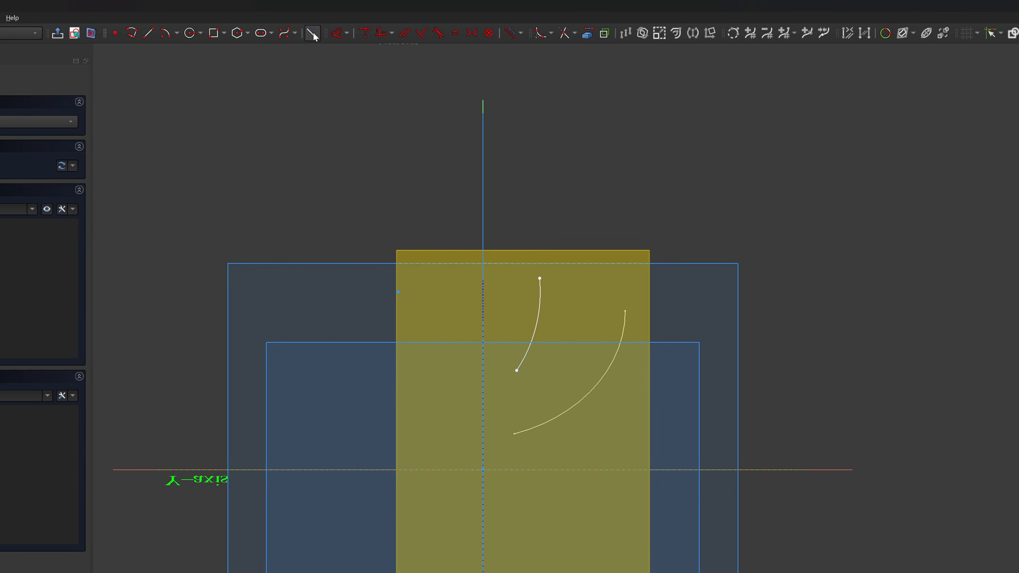
Switch to construction mode and draw horizontal lines joining the new arc's upper and lower ends to the vertical axis.
left_click(148, 33)
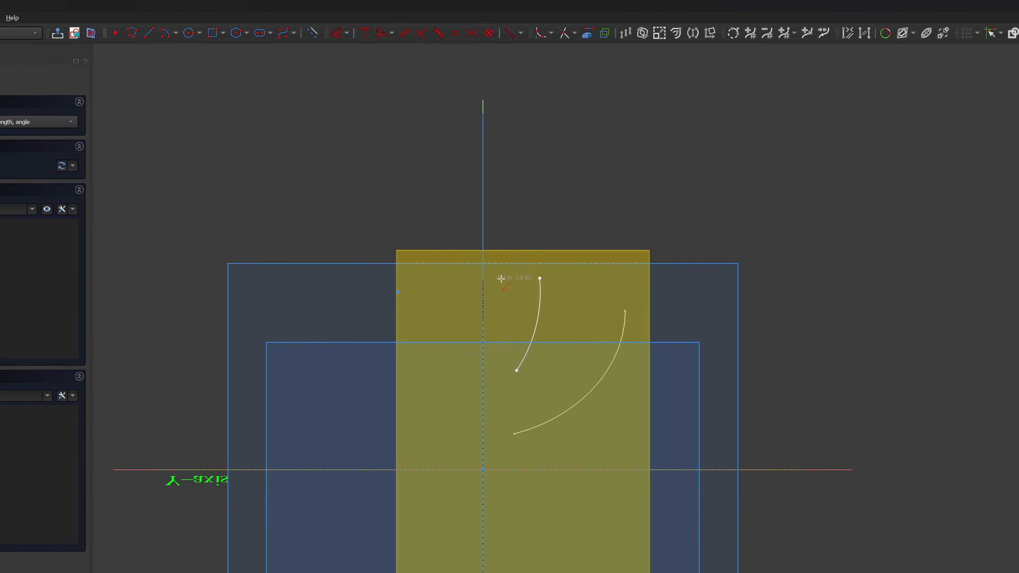
left_click(539, 278)
left_click(483, 276)
left_click(484, 279)
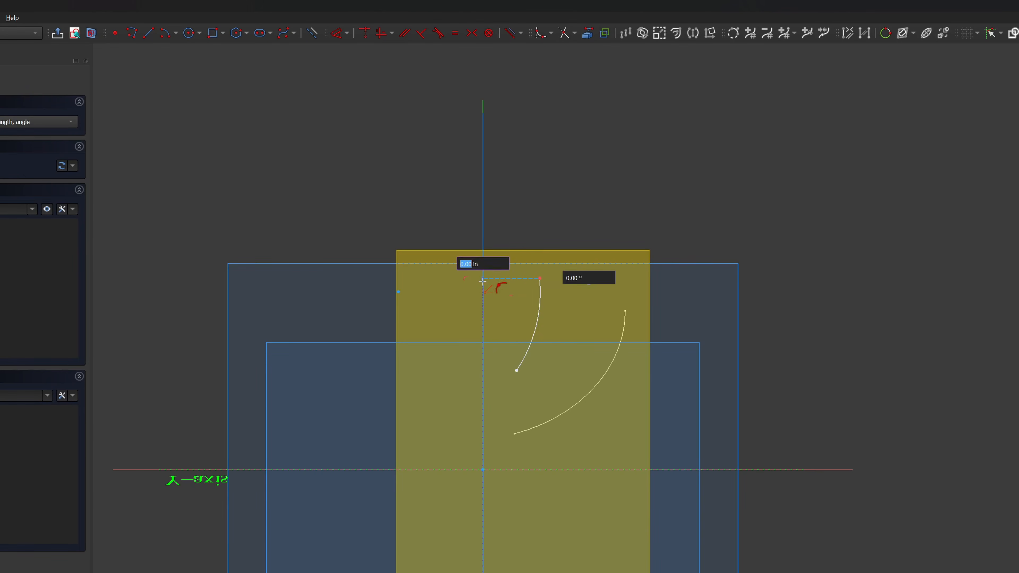
left_click(483, 373)
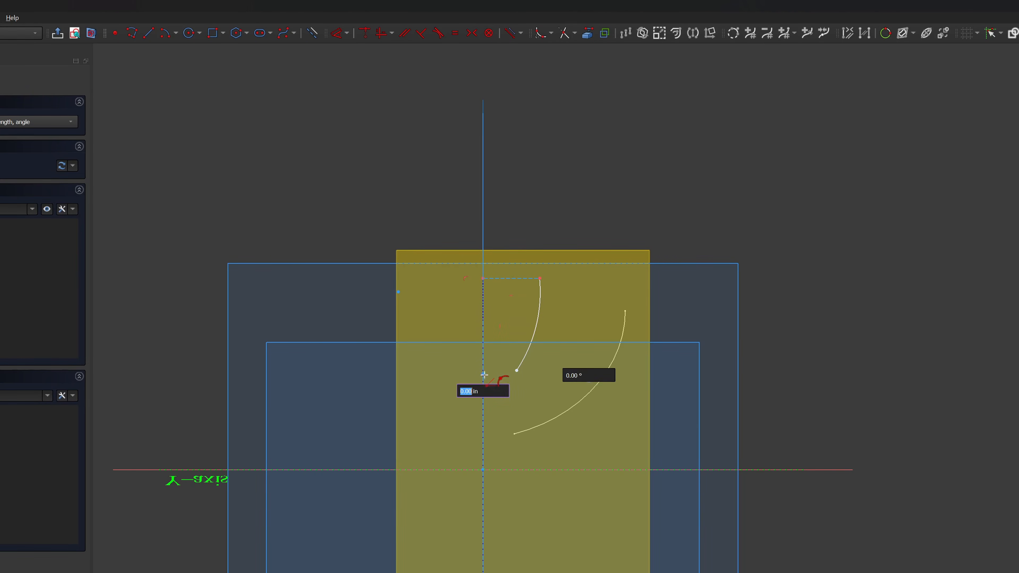
left_click(516, 369)
key("Escape")
Dimension the lower horizontal construction line's length as 0.5 in.
scroll(505, 380, "up", 6)
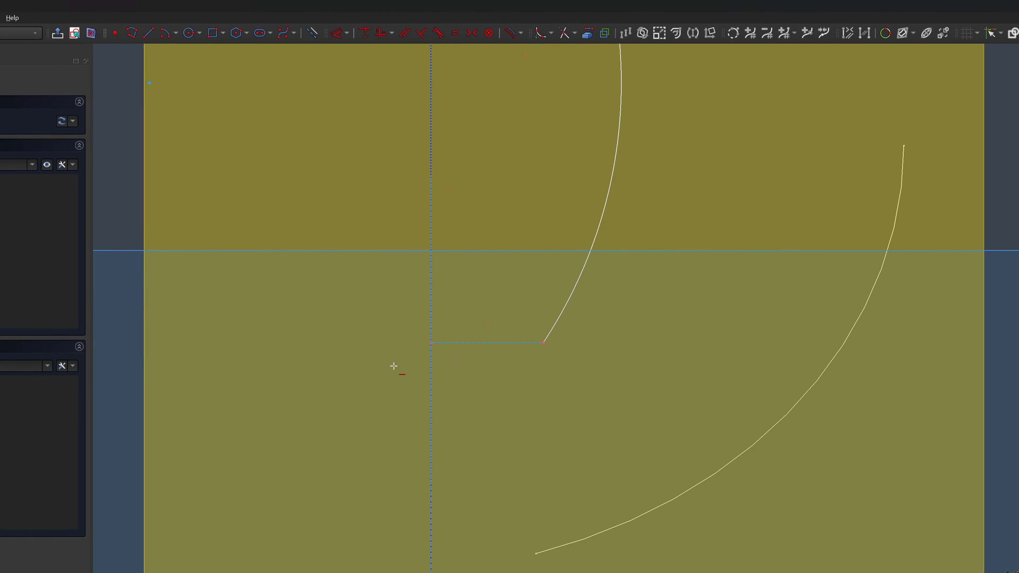
key("d")
left_click(484, 343)
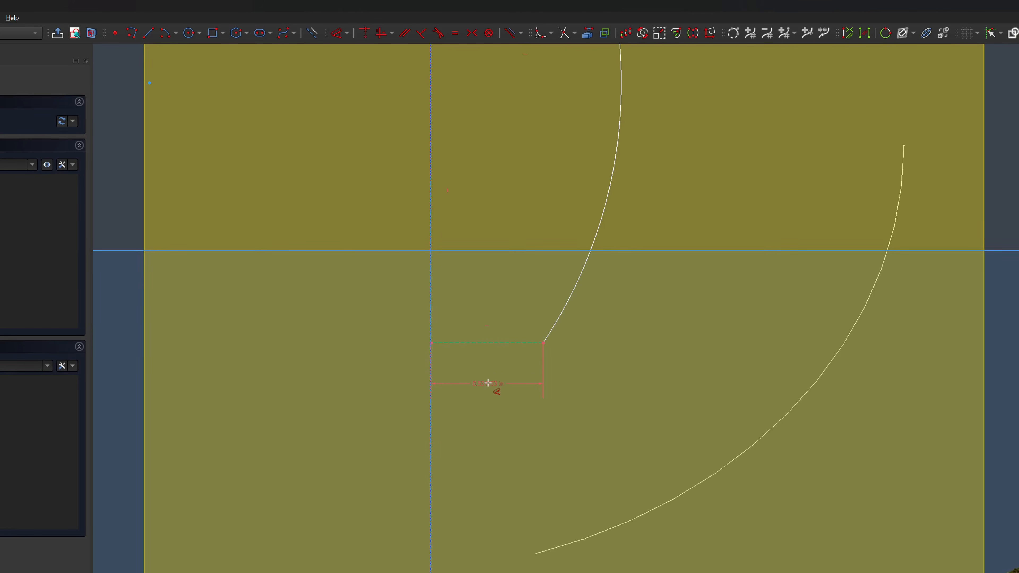
left_click(489, 383)
type("5")
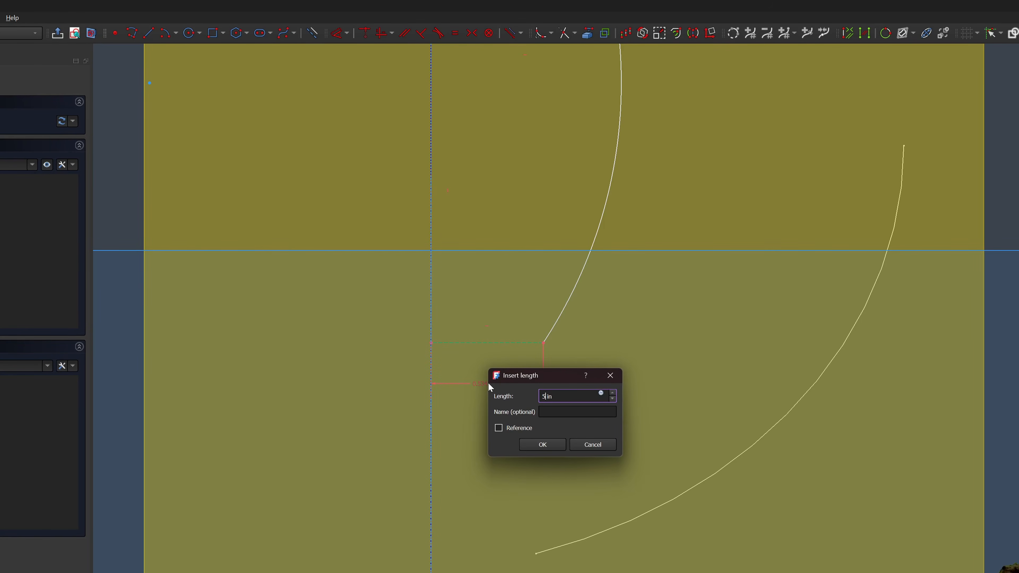
key("BackSpace")
type(".5")
key("Return")
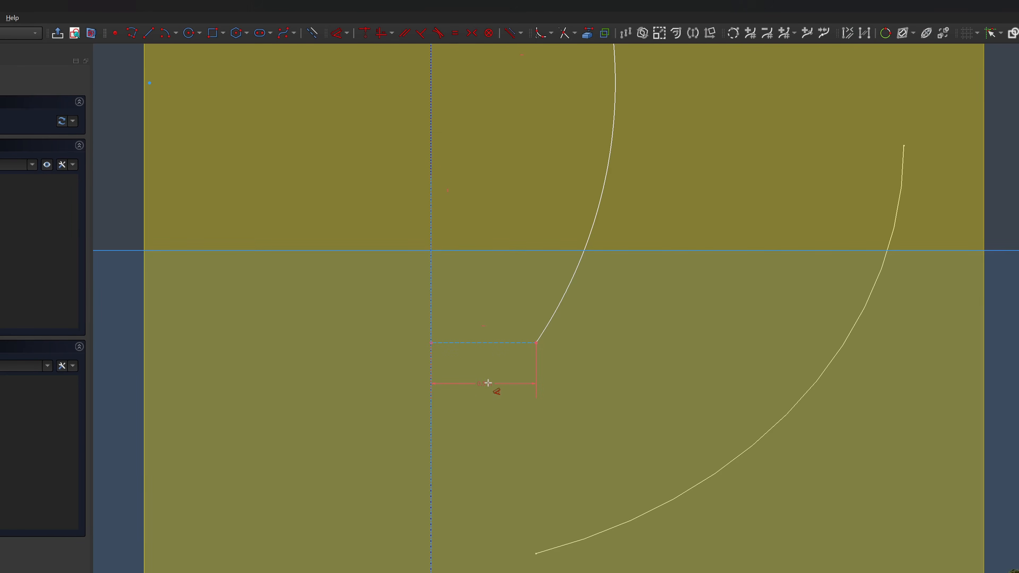
Dimension the upper horizontal construction line's length as 0.75 in.
scroll(488, 382, "down", 5)
left_click(499, 285)
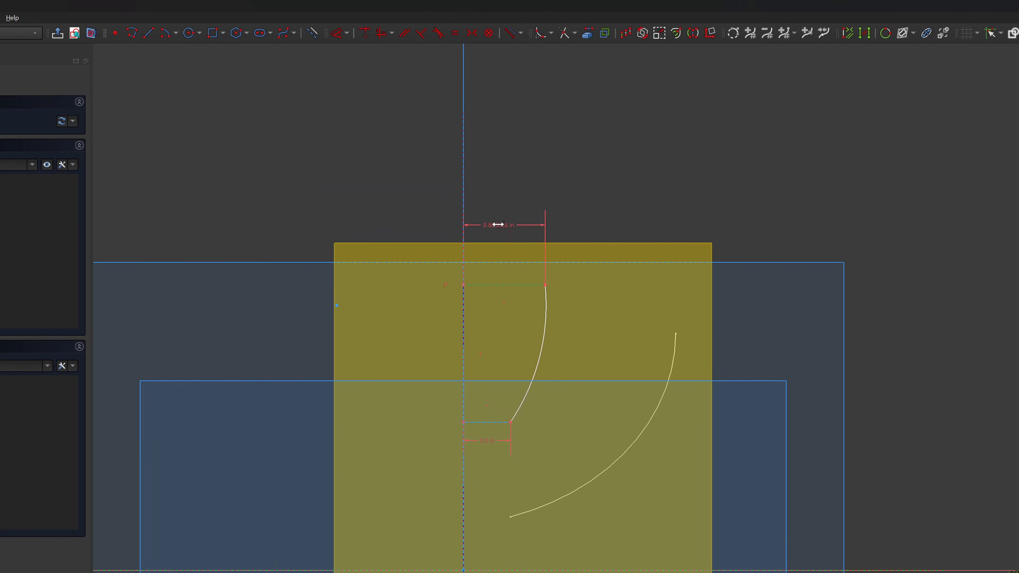
left_click(498, 225)
type(".75")
key("Return")
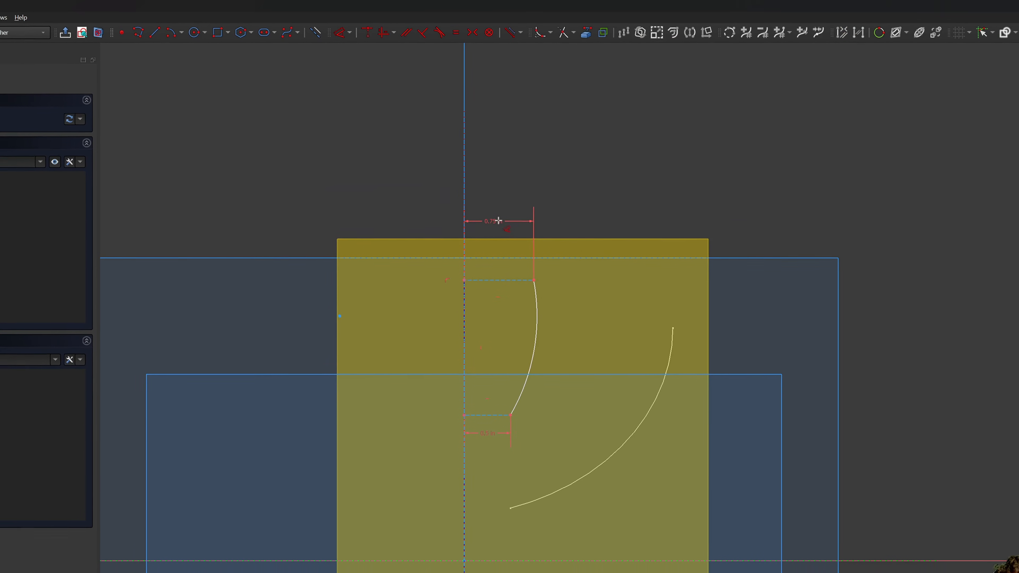
Dimension the vertical distance from the sketch's horizontal axis to the lower construction line as 0.7 in.
scroll(491, 413, "up", 2)
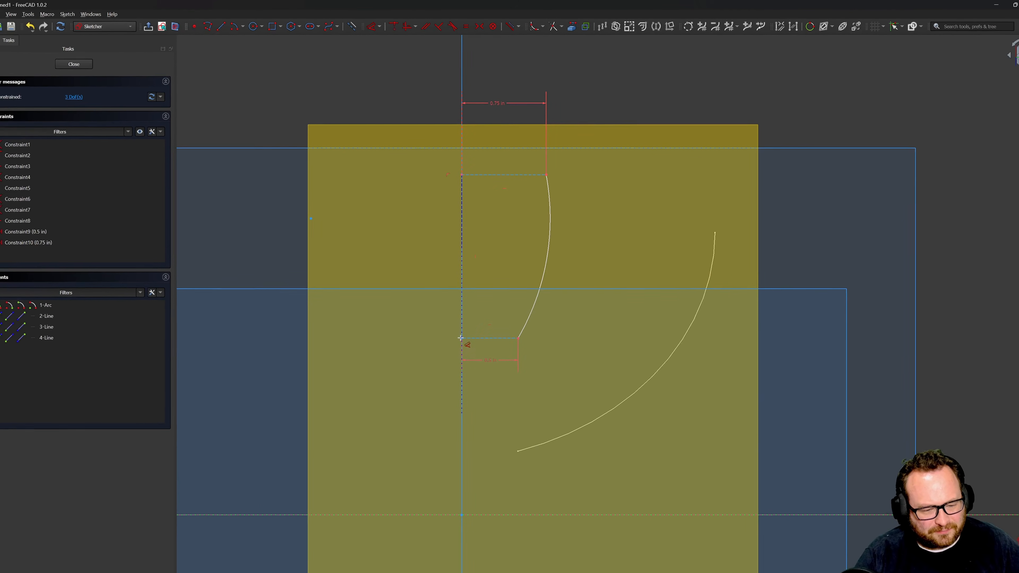
left_click(461, 338)
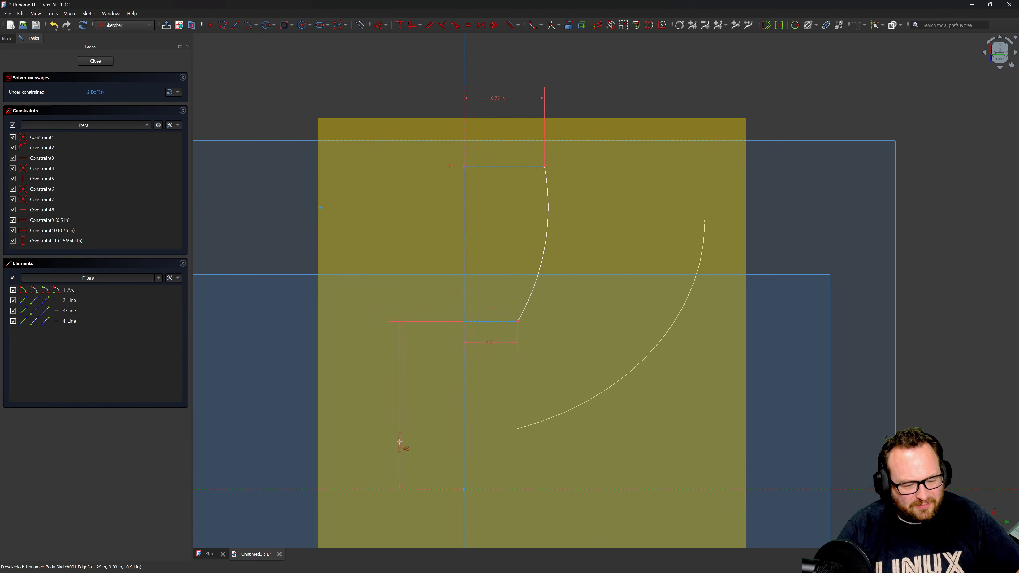
left_click(399, 442)
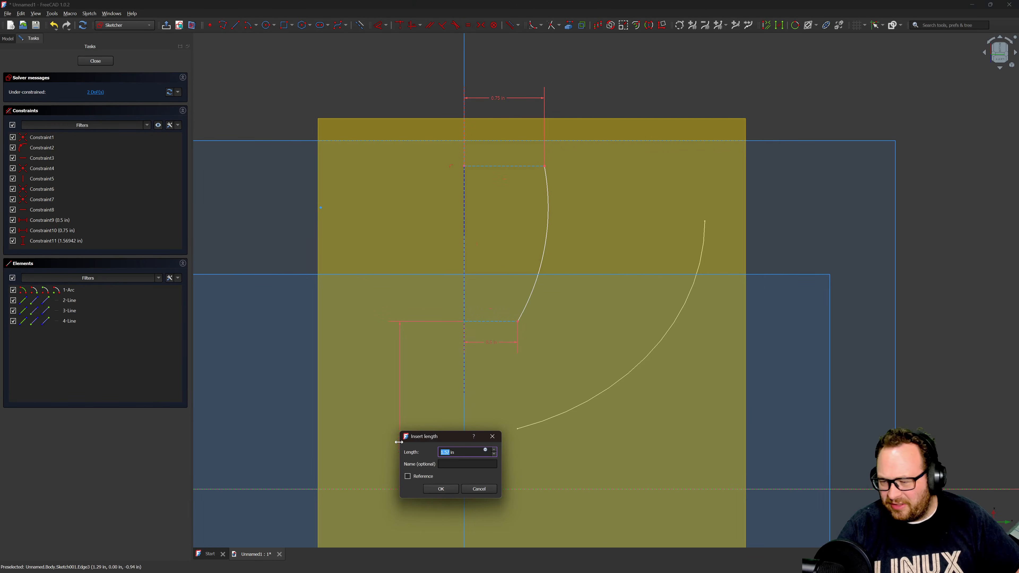
type(".")
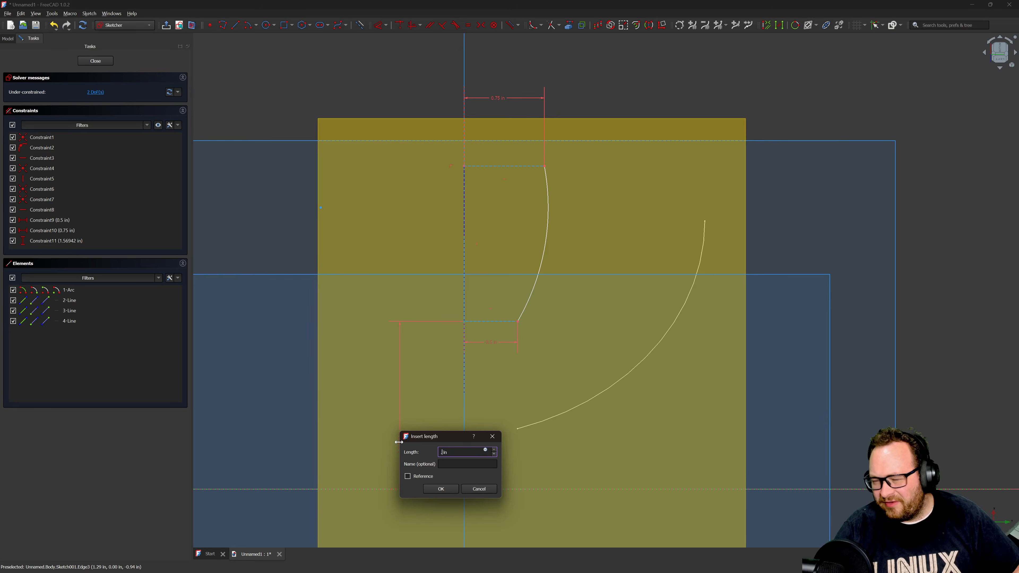
type("7")
key("Return")
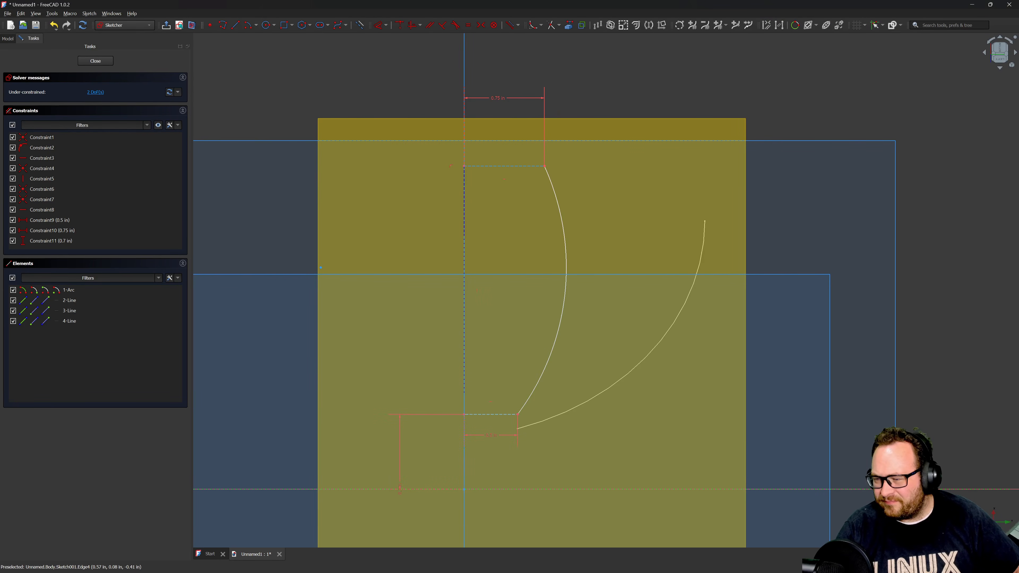
Dimension the vertical distance from the horizontal axis to the upper construction line as 3.1 in.
scroll(534, 304, "down", 3)
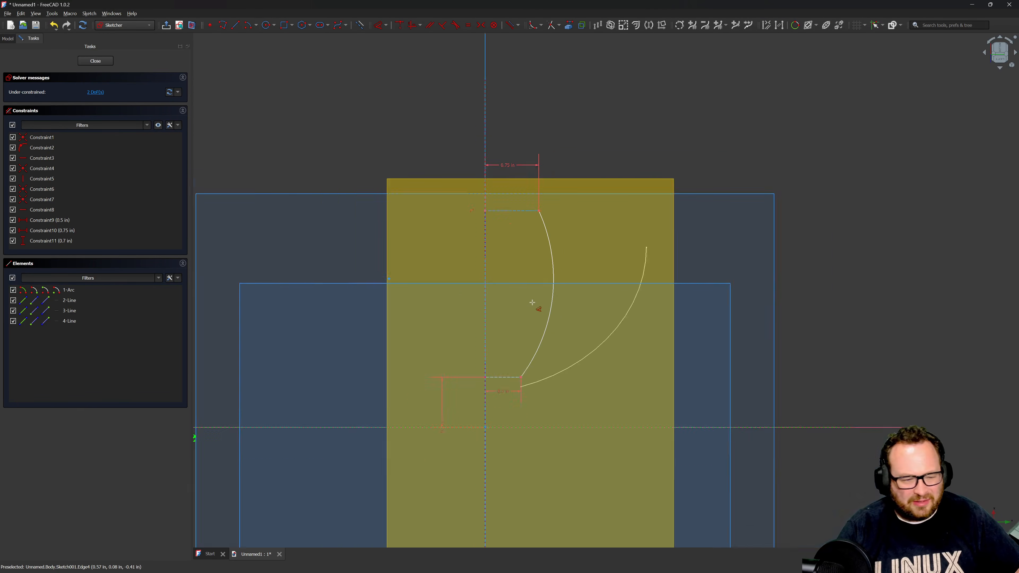
left_click(493, 228)
left_click(391, 261)
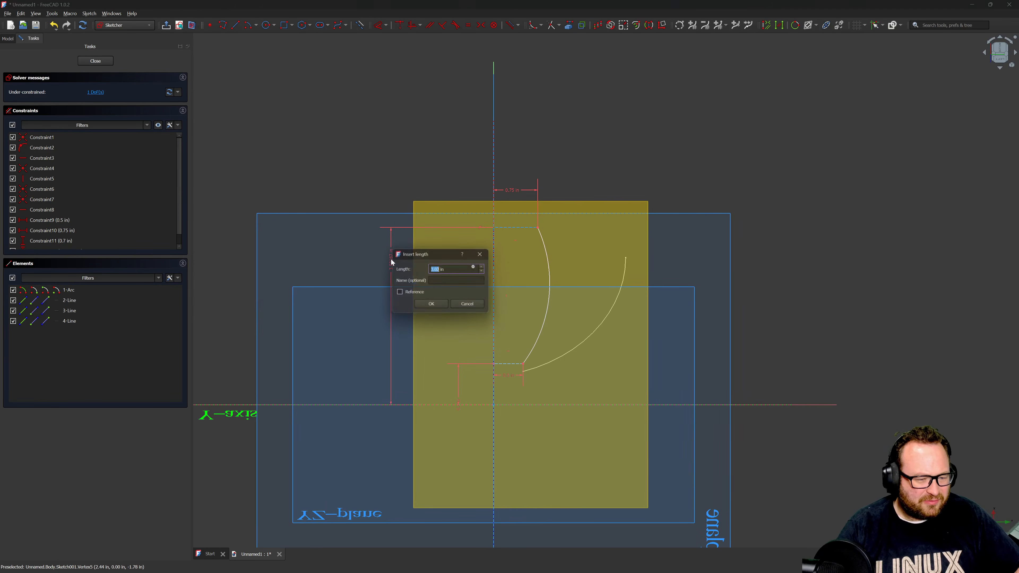
type("3.1")
key("Return")
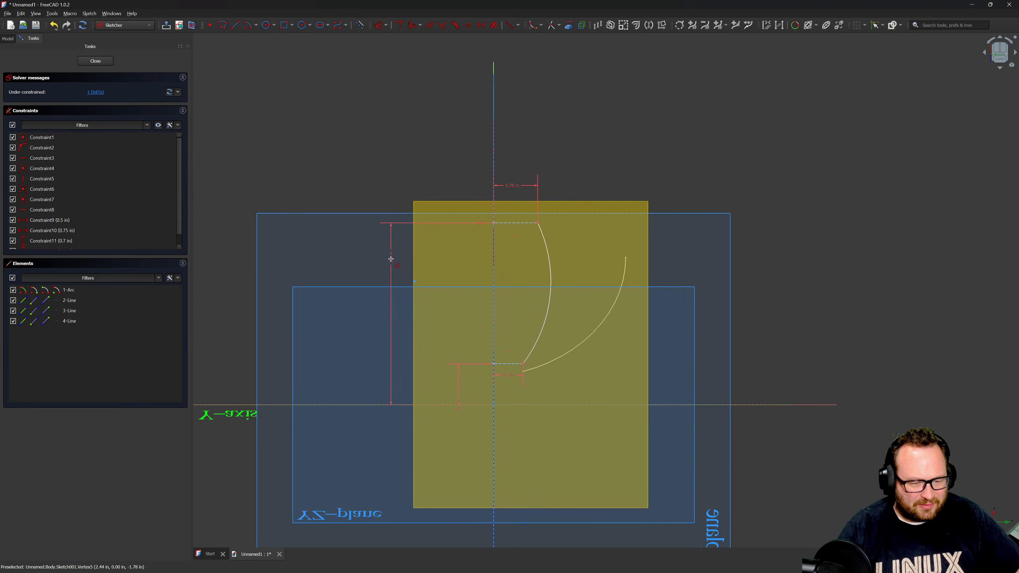
key("Escape")
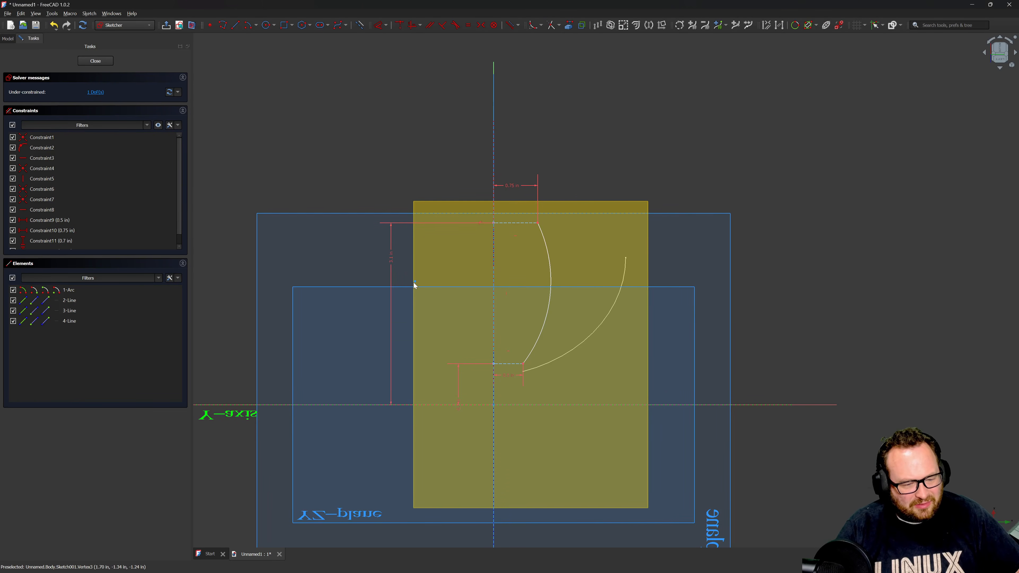
Constrain the arc's center point onto the upper horizontal construction line and close the sketch.
left_click_drag(414, 283, 337, 238)
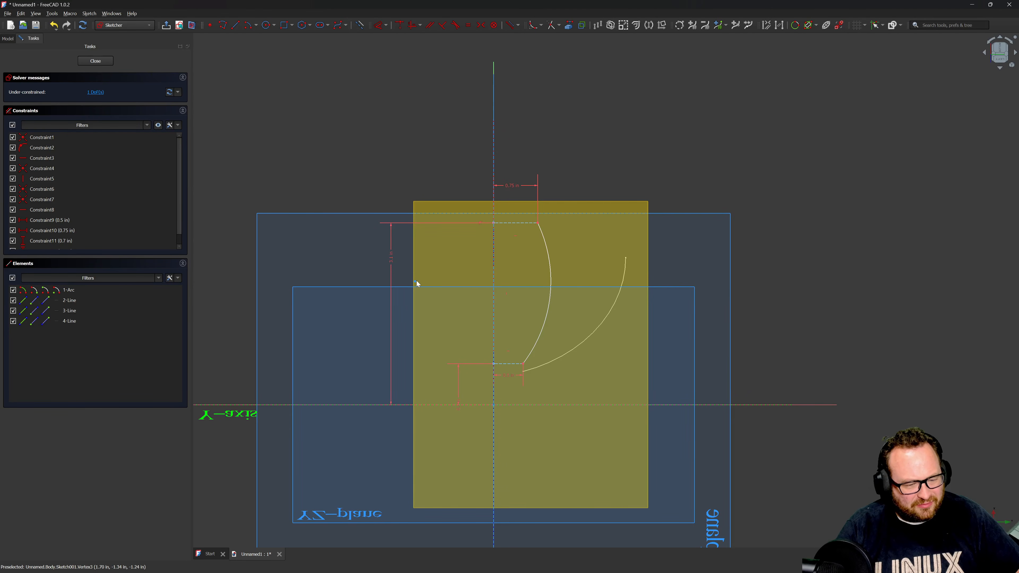
left_click_drag(415, 283, 439, 285)
key("c")
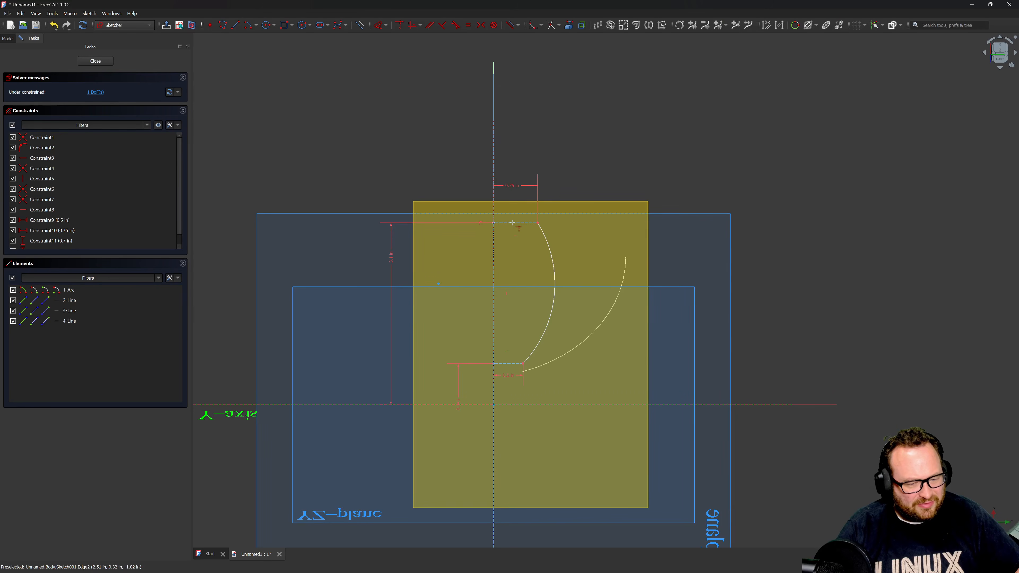
left_click(522, 222)
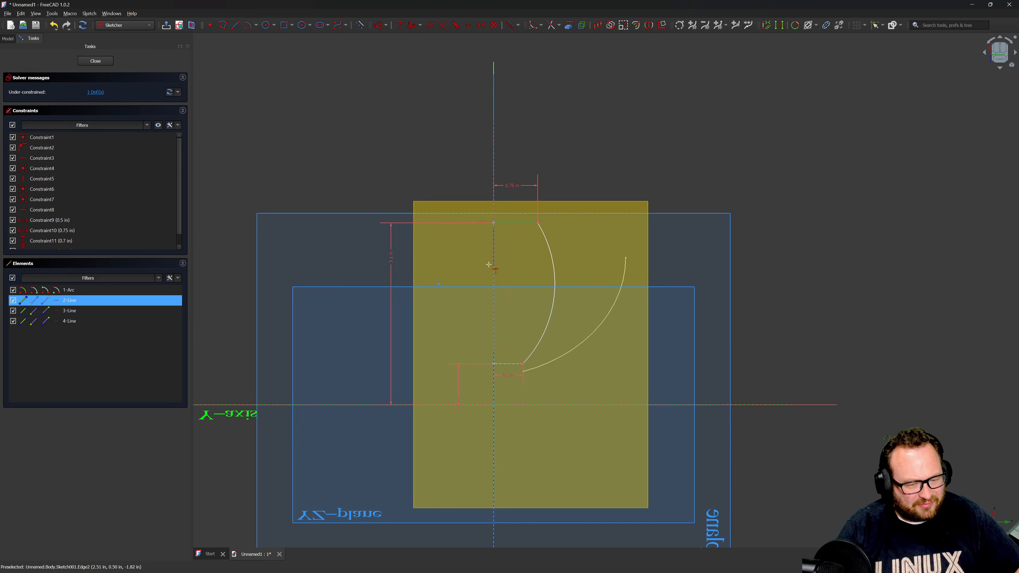
left_click(438, 283)
scroll(516, 267, "down", 4)
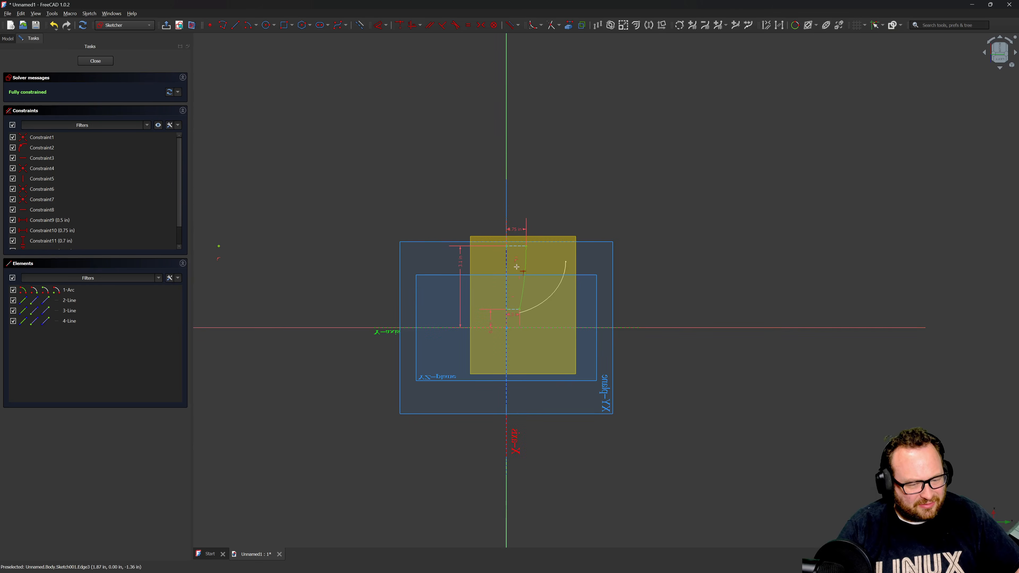
scroll(514, 287, "up", 3)
left_click(95, 61)
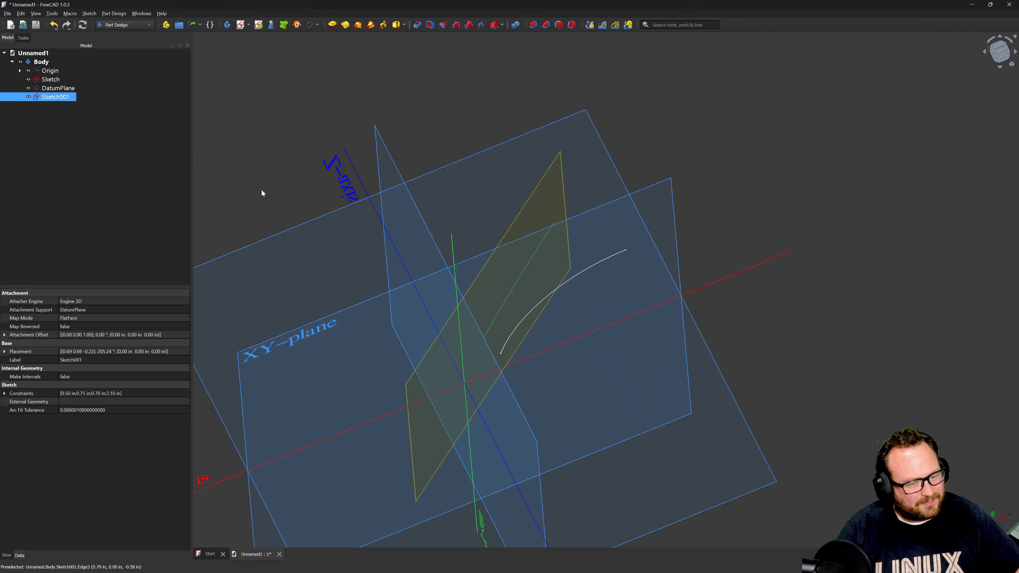
Hide the angled datum plane and compare the two arc profiles in 3D.
left_click(533, 207)
key("space")
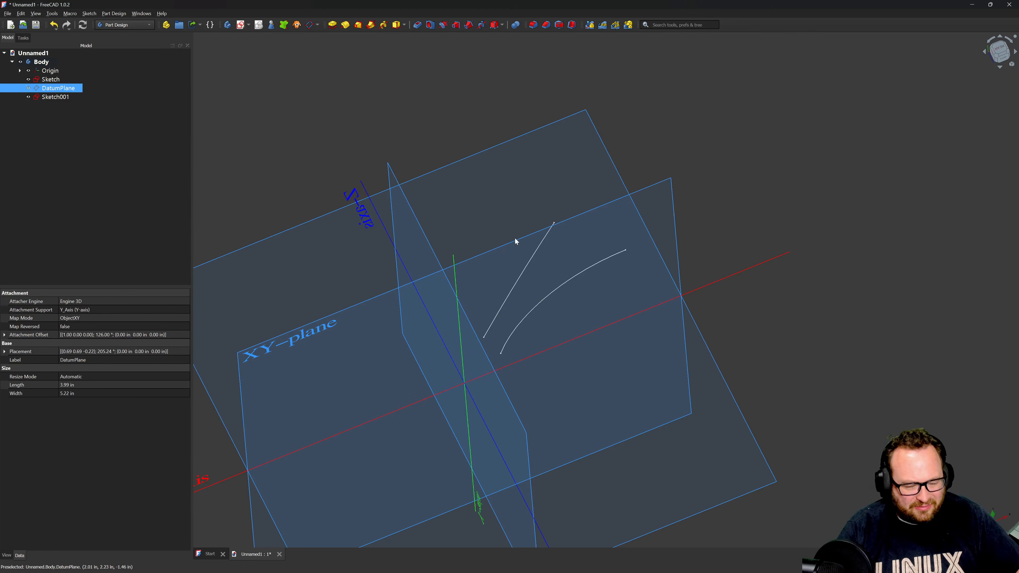
scroll(516, 254, "down", 2)
scroll(524, 274, "up", 2)
mouse_move(532, 311)
middle_mouse_down()
mouse_move(466, 242)
mouse_move(648, 310)
middle_mouse_up()
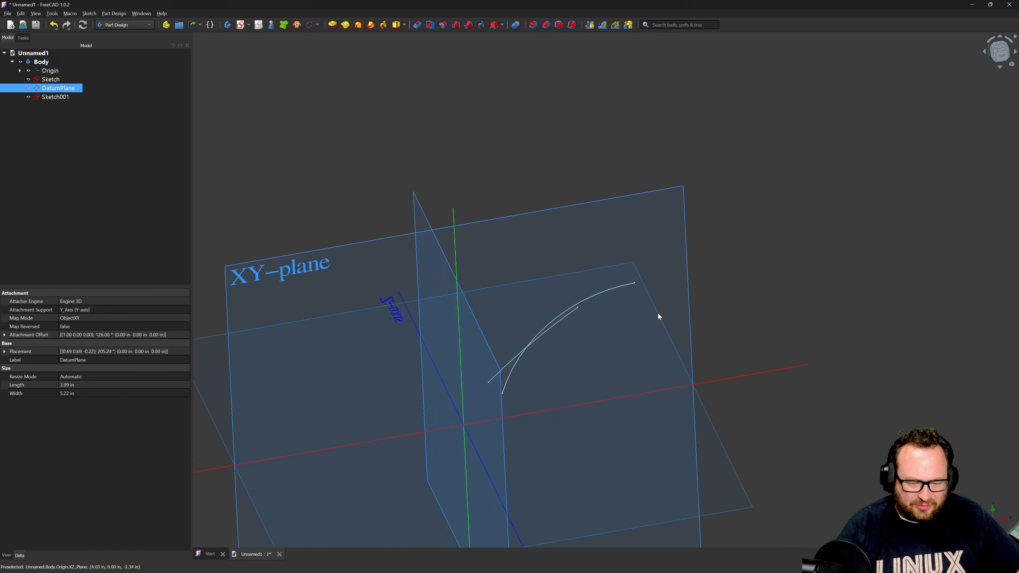
Create a datum plane attached to the XZ plane with a 0.5 in offset in the z-direction.
left_click(646, 305)
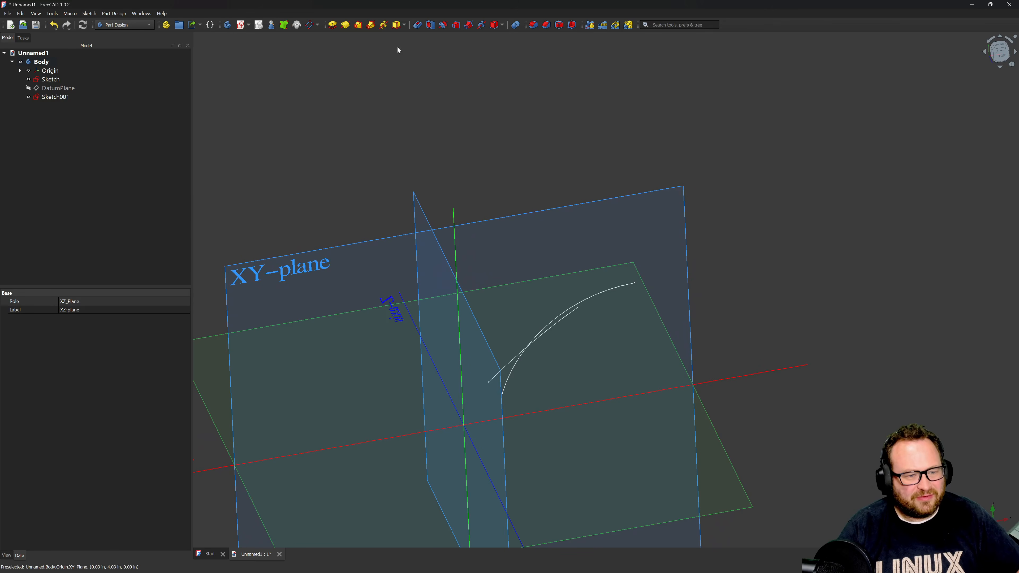
left_click(309, 25)
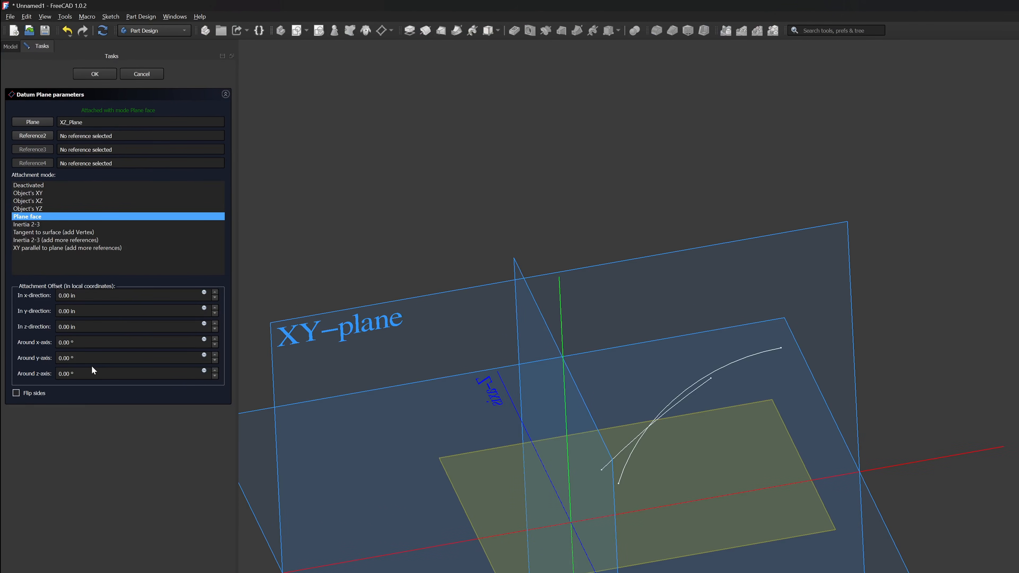
left_click_drag(88, 326, 15, 320)
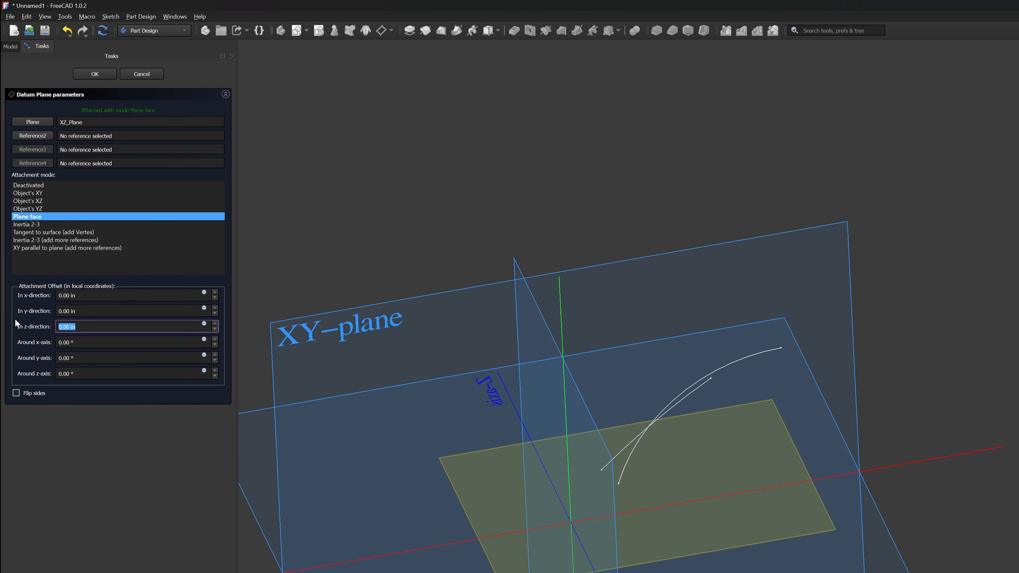
type(".5")
left_click(82, 311)
Flip the new datum plane's side, check its position against the arcs' lower ends and accept it.
left_click(18, 392)
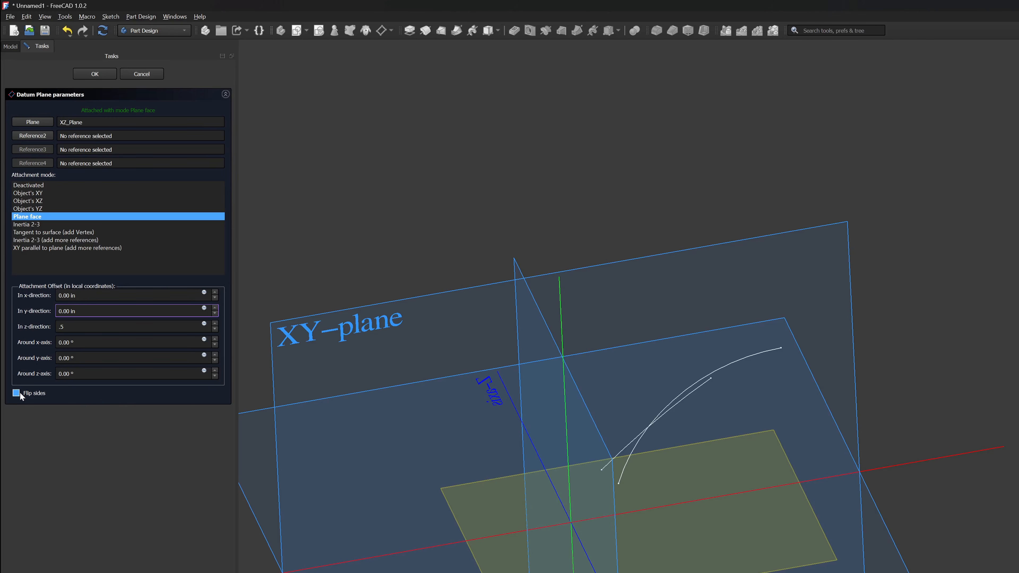
left_click(16, 393)
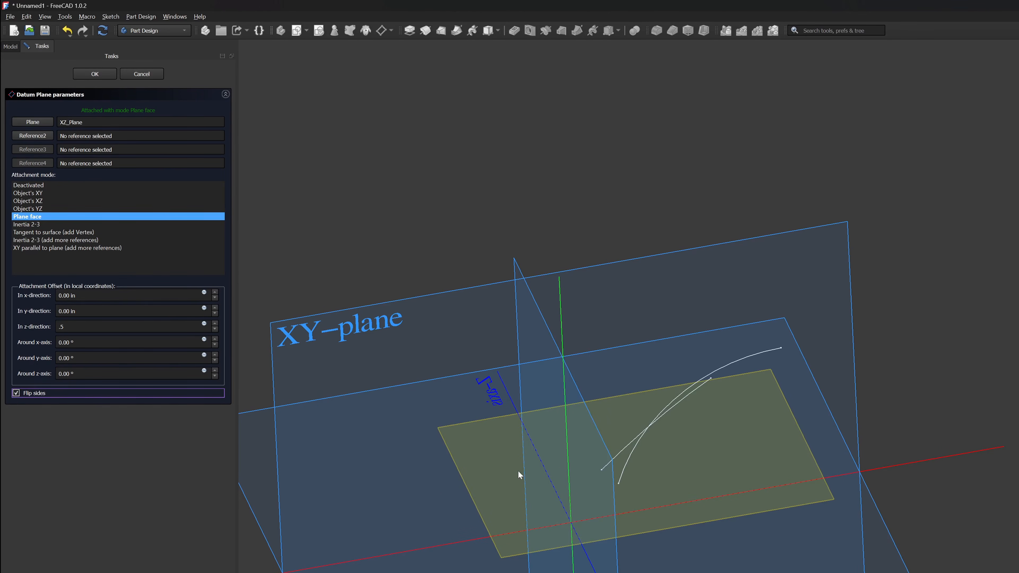
middle_click_drag(919, 404, 856, 336)
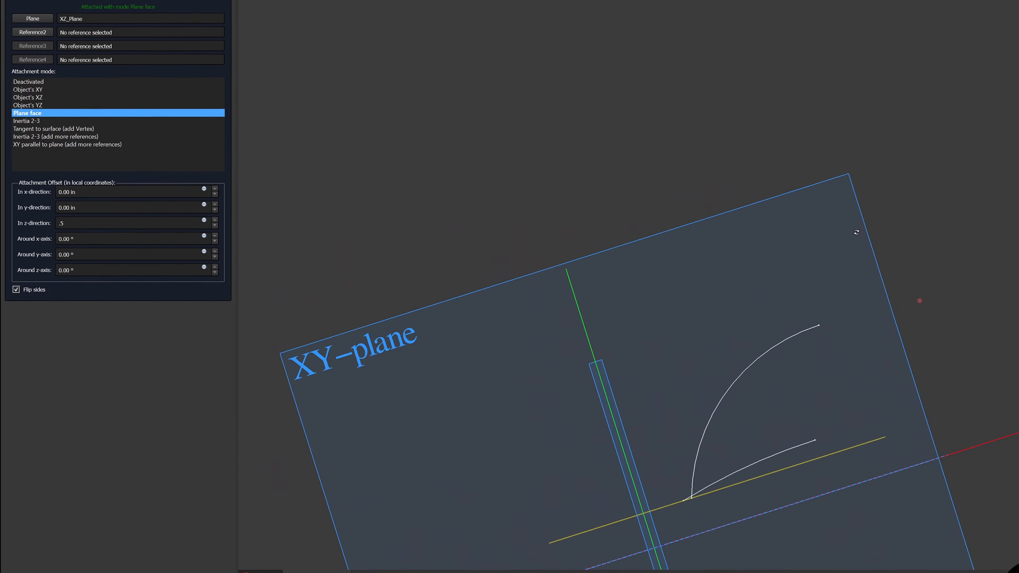
middle_click_drag(856, 233, 922, 284)
scroll(841, 325, "down", 3)
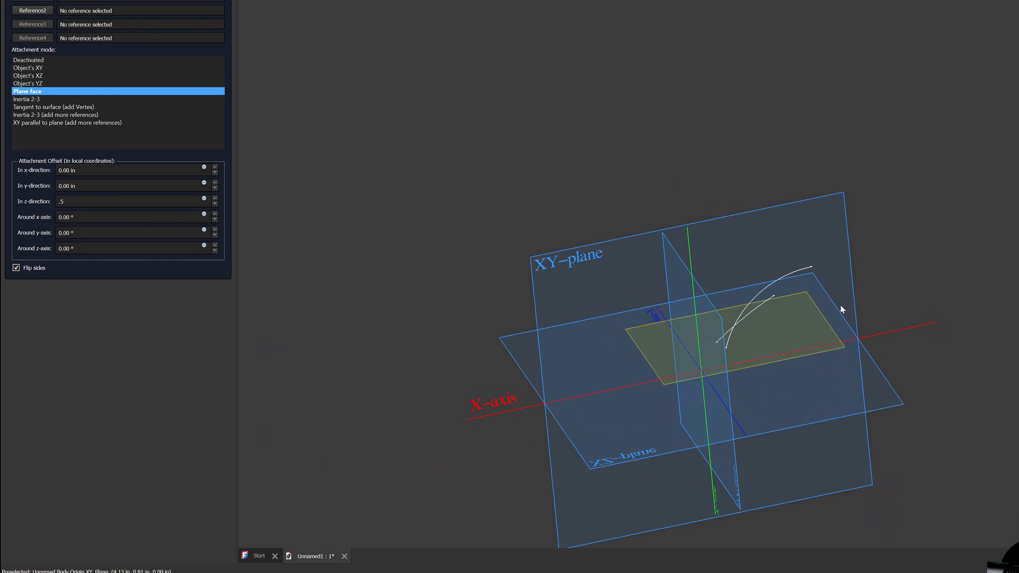
scroll(841, 309, "up", 5)
scroll(844, 241, "up", 1)
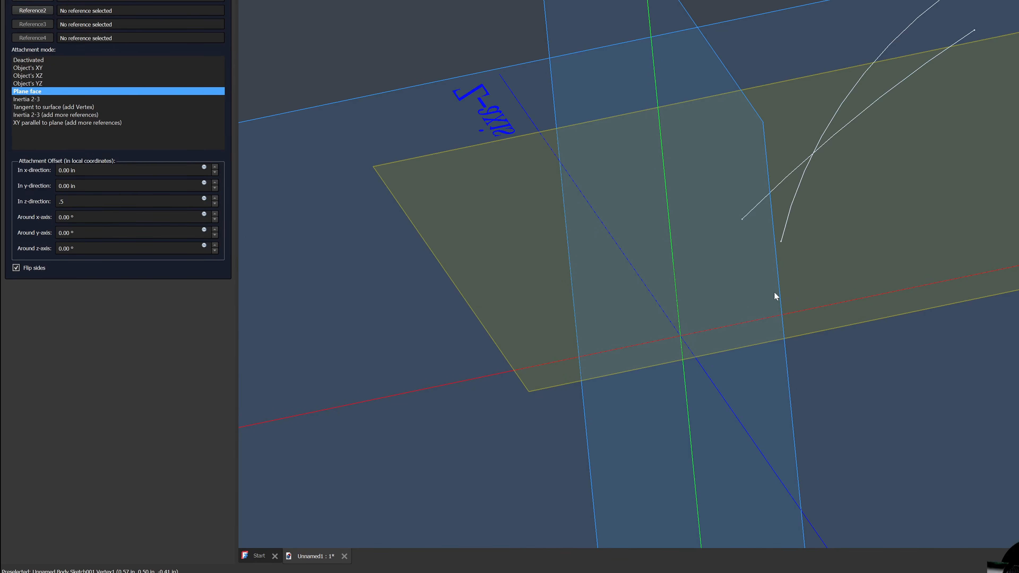
mouse_move(775, 298)
middle_mouse_down()
mouse_move(719, 247)
mouse_move(766, 289)
middle_mouse_up()
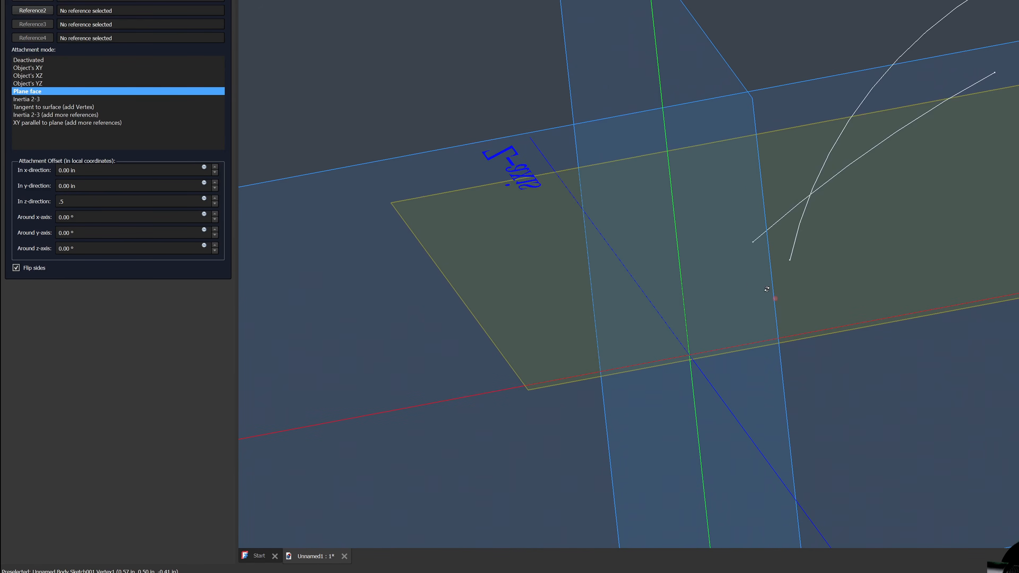
key("Return")
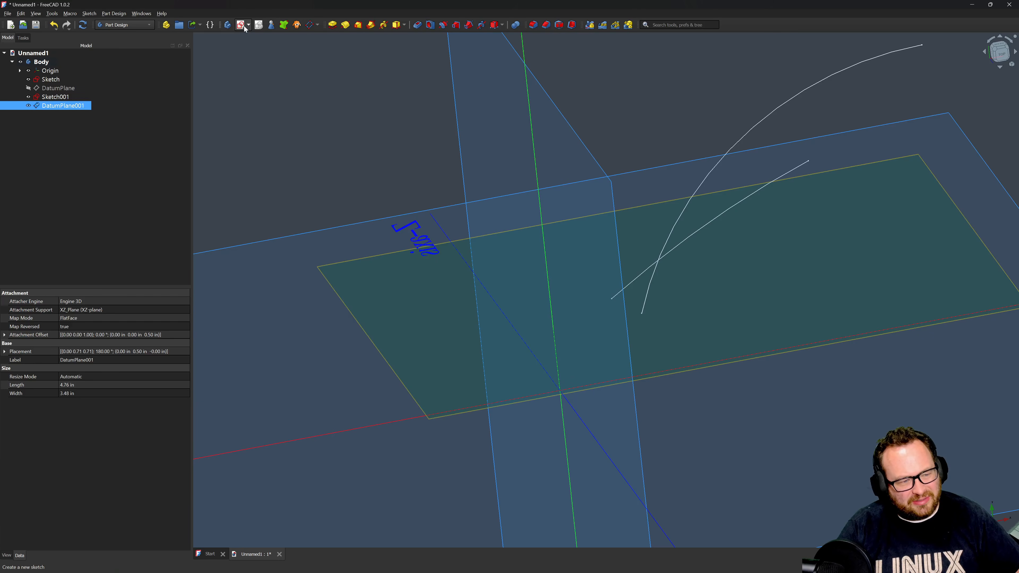
Start a sketch on the offset datum plane and project both profile arcs into it as external geometry.
left_click(242, 25)
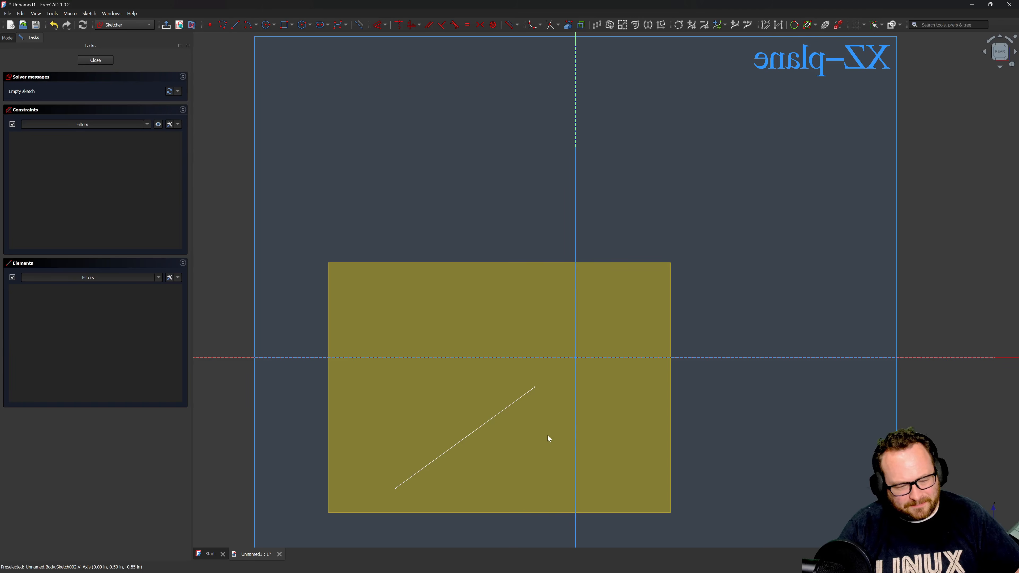
left_click(568, 25)
middle_click_drag(511, 430, 514, 425)
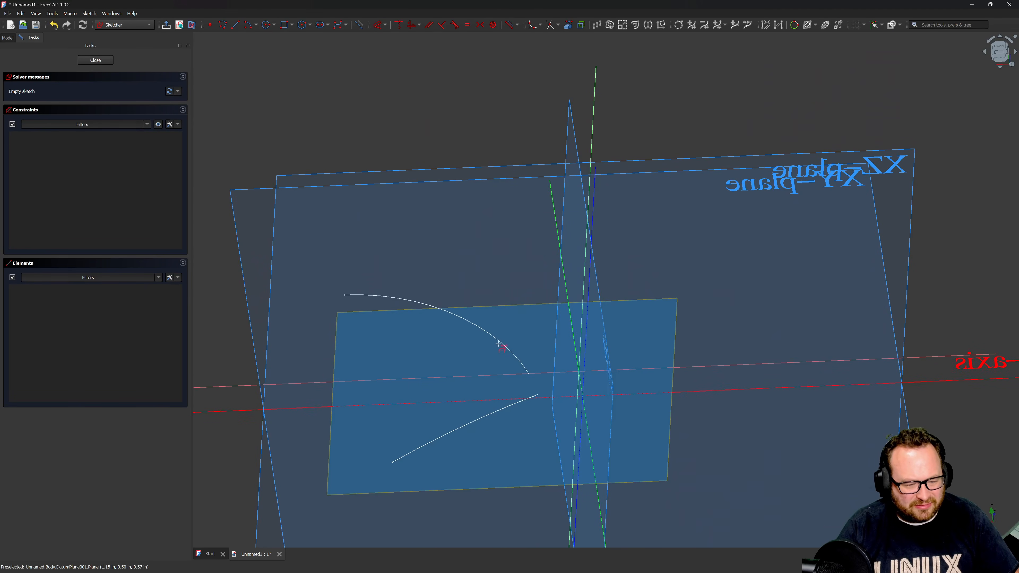
left_click(498, 344)
left_click(483, 413)
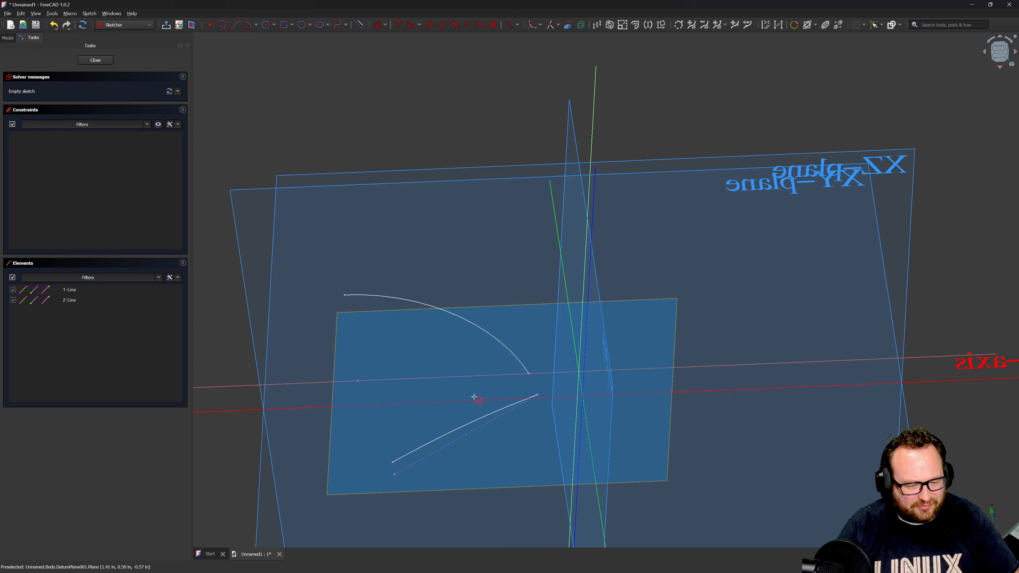
Draw a center-point arc around the sketch origin from the upper projected profile's end to the lower projected profile's end.
middle_click_drag(537, 391, 544, 420)
scroll(544, 420, "up", 5)
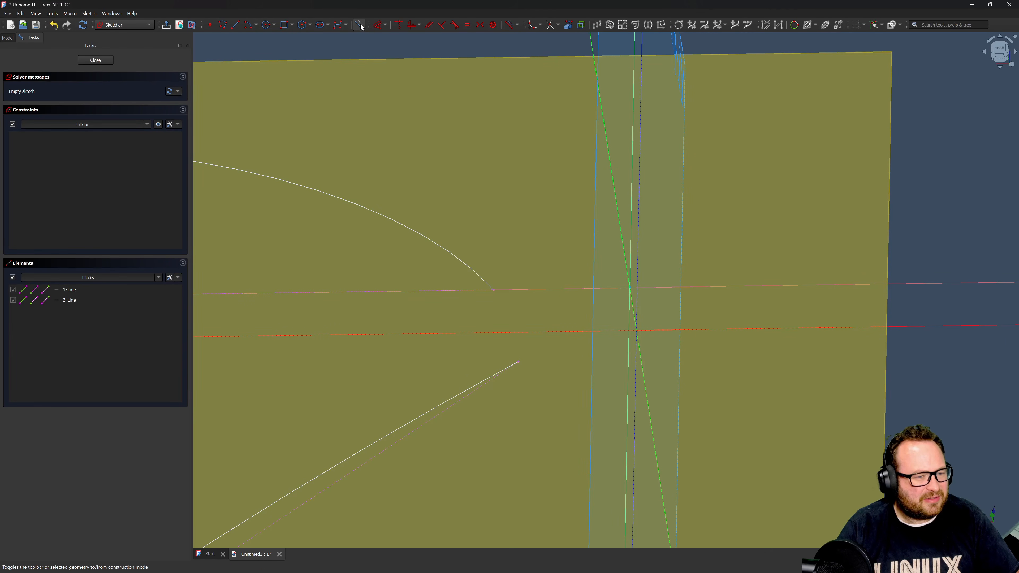
left_click(248, 26)
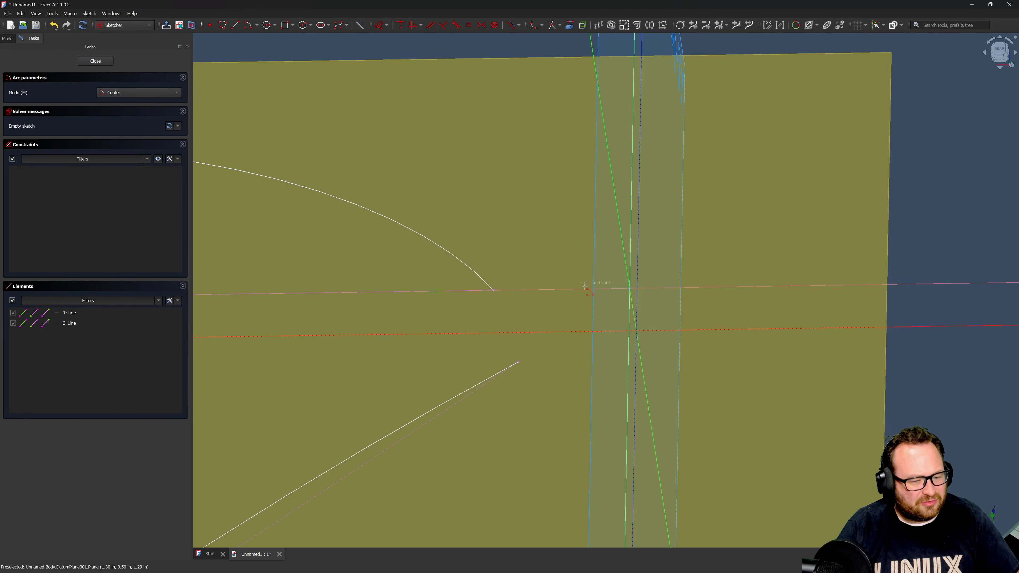
left_click(629, 288)
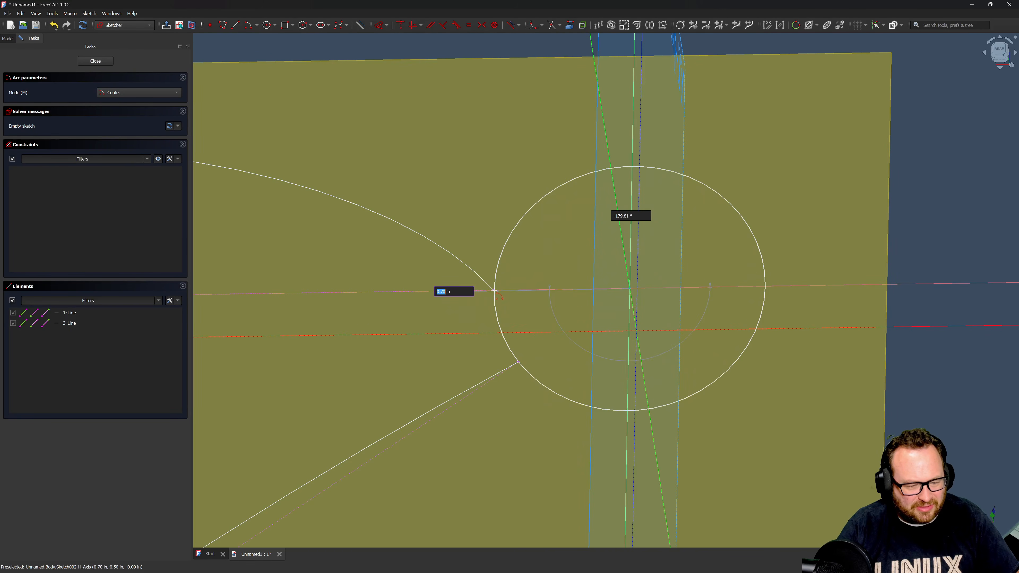
left_click(493, 289)
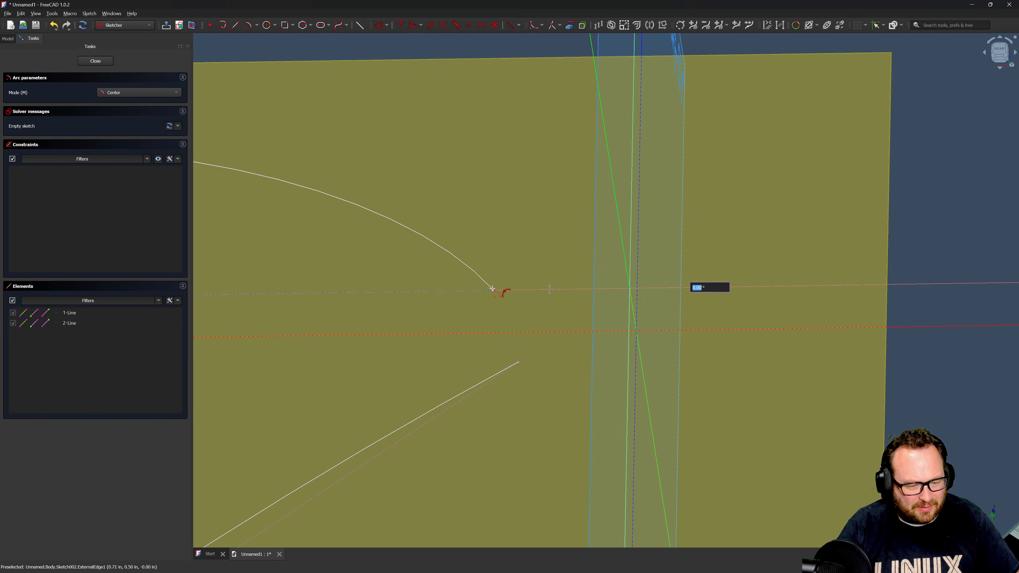
left_click(518, 361)
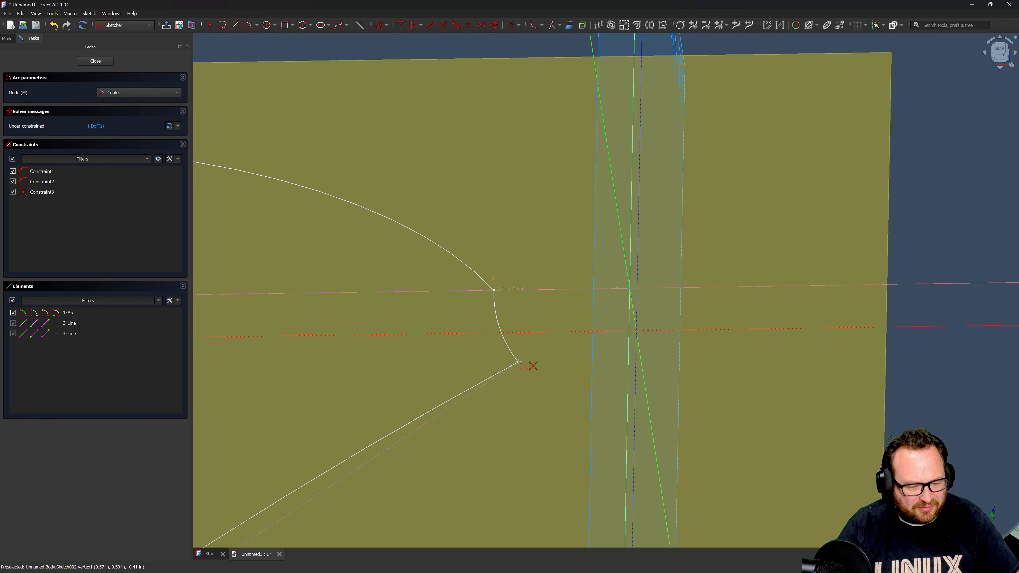
key("Escape")
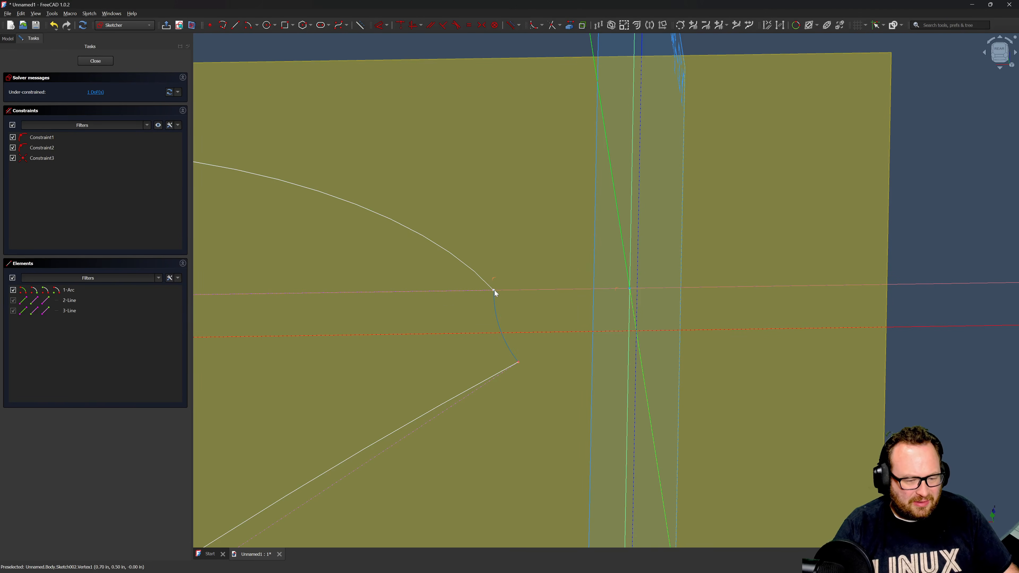
Pull the arc's upper end away to test it, constrain it coincident with the upper projected profile's endpoint, and close the sketch.
left_click(494, 294)
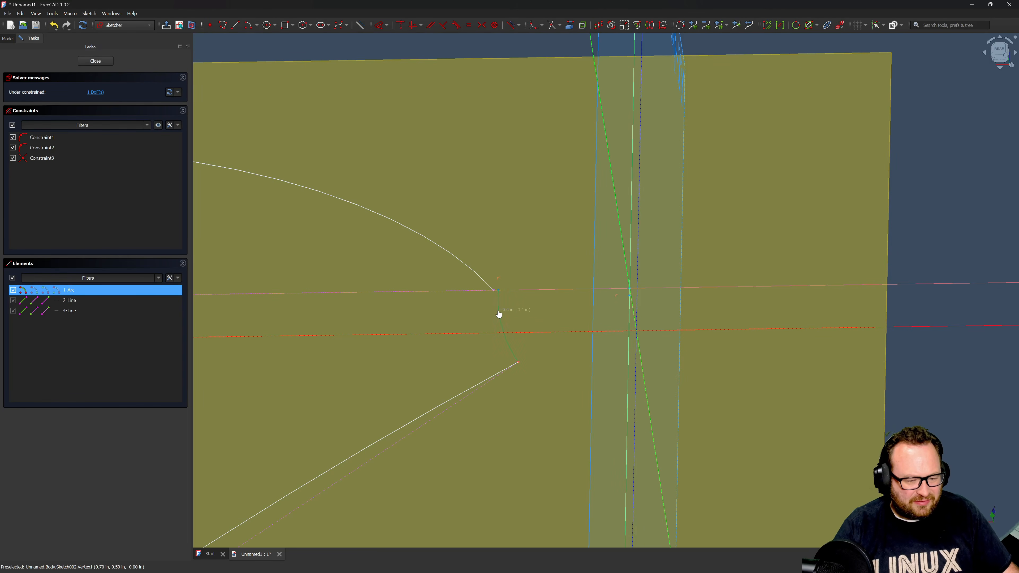
left_click_drag(498, 314, 507, 310)
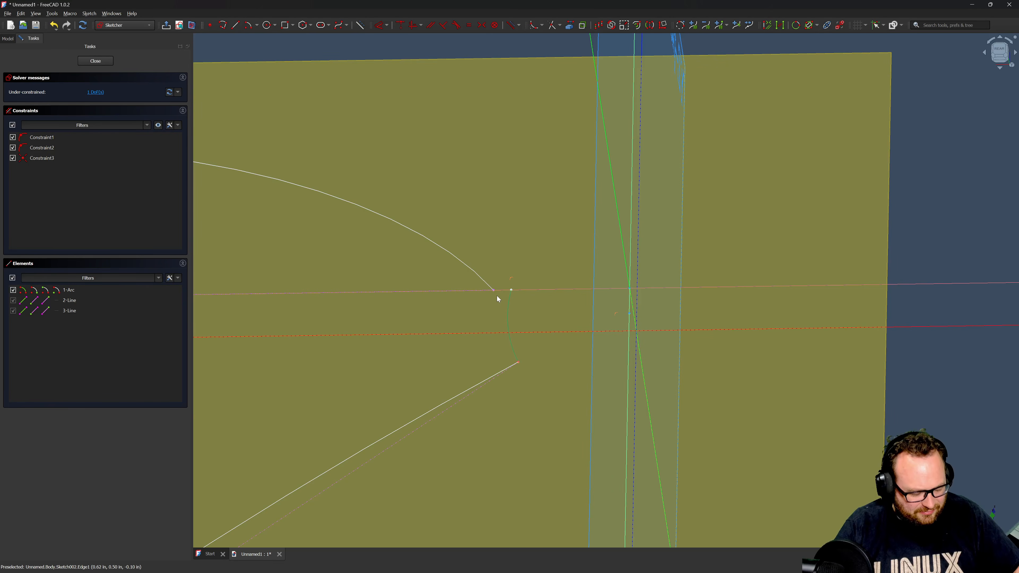
left_click(503, 292)
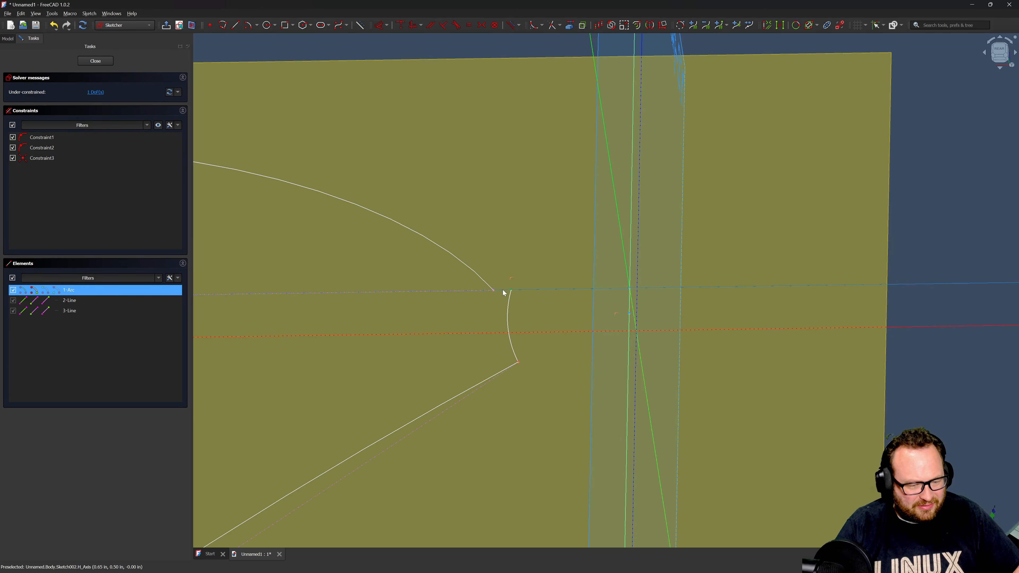
left_click(494, 289)
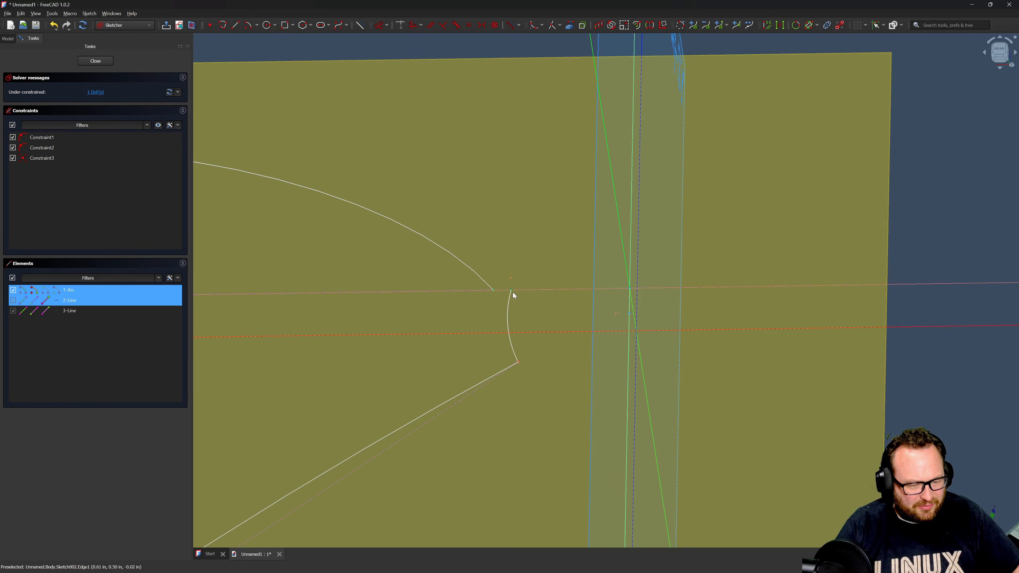
key("c")
scroll(507, 309, "down", 3)
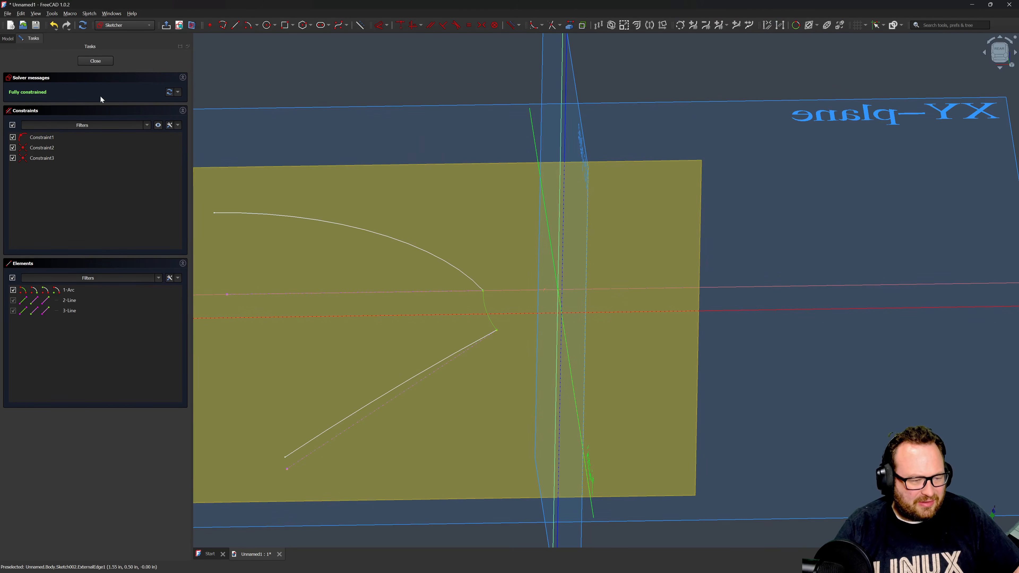
left_click(96, 61)
Hide the offset datum plane and view the three connected arcs in 3D.
scroll(443, 240, "up", 3)
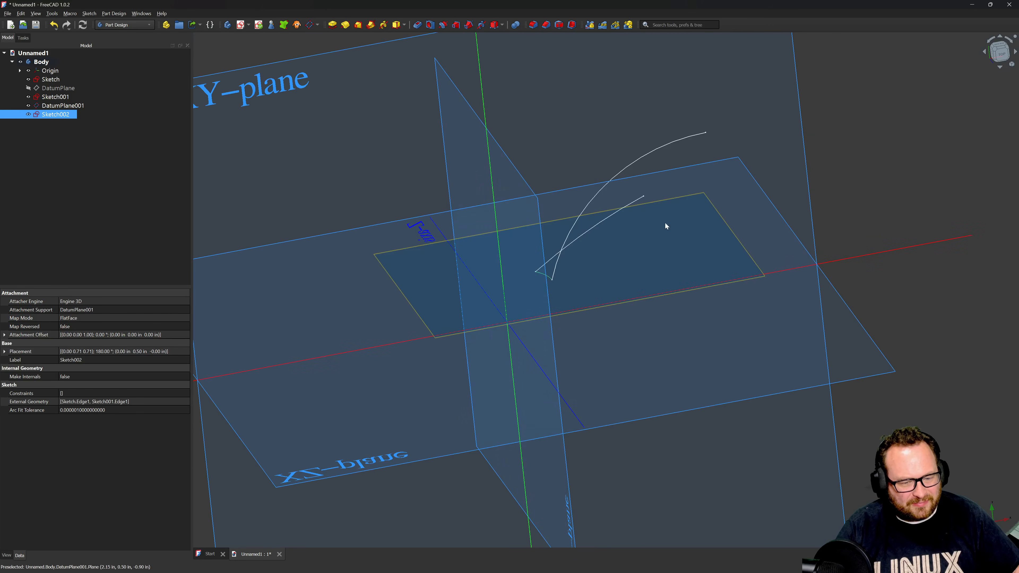
left_click(651, 251)
middle_click_drag(653, 253, 456, 159)
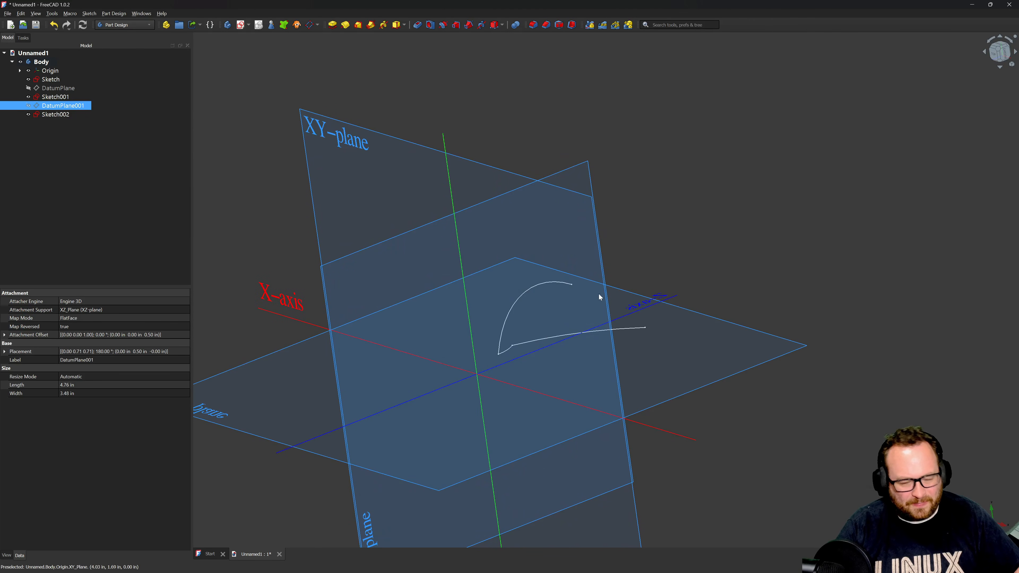
key("space")
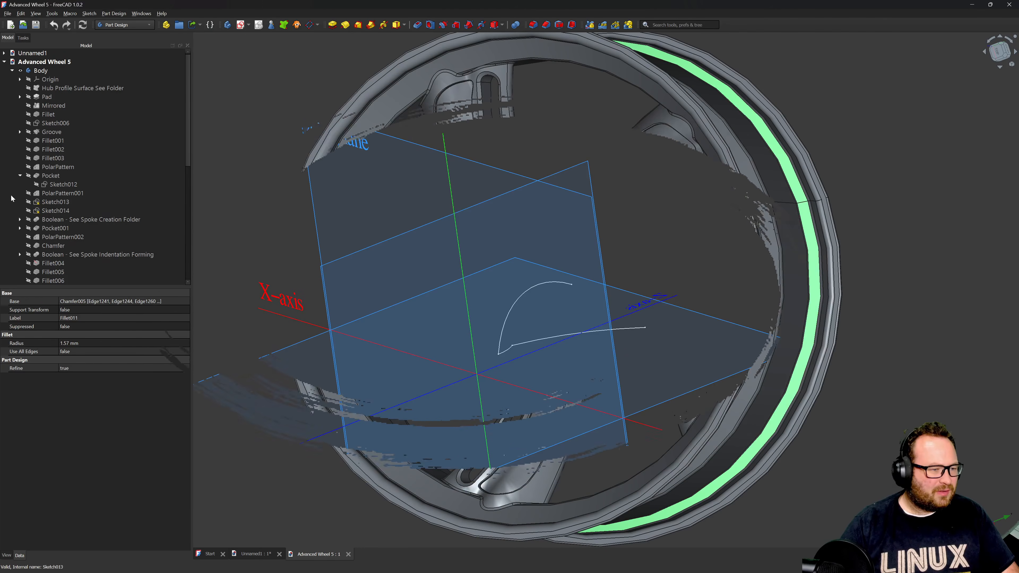
Display only the Pad feature of the body in the Advanced Wheel 5 document.
left_click(44, 88)
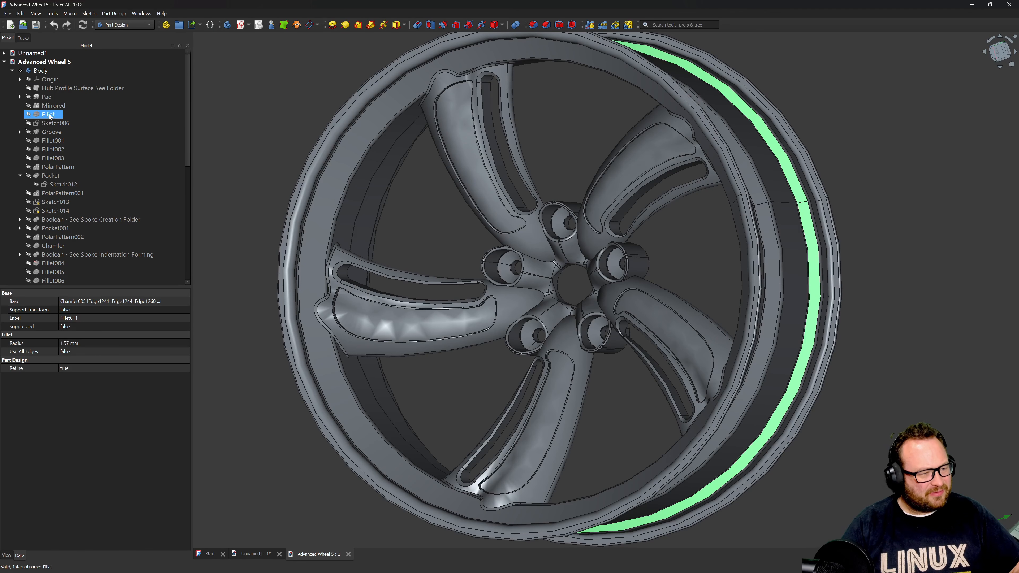
left_click(43, 100)
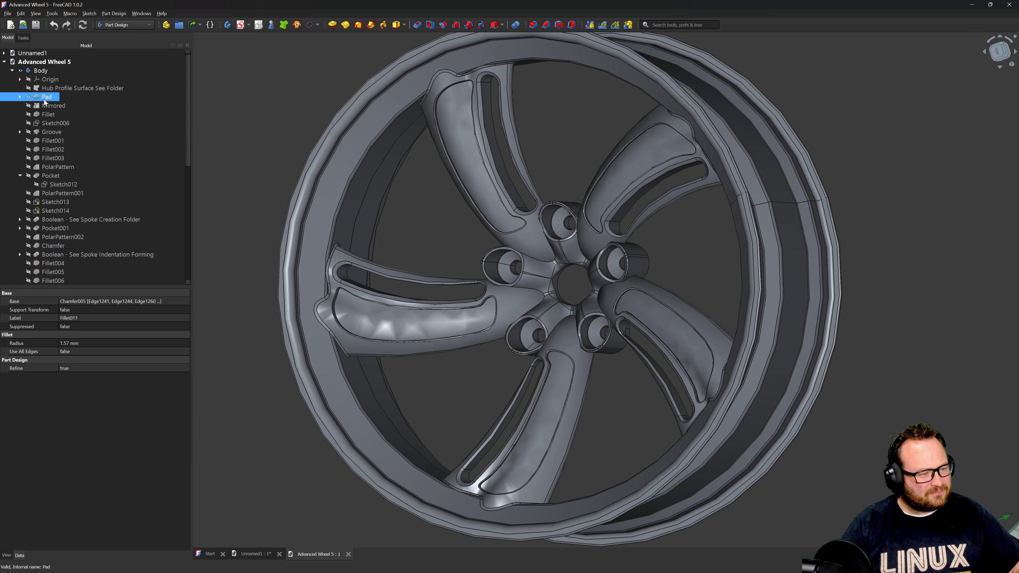
key("space")
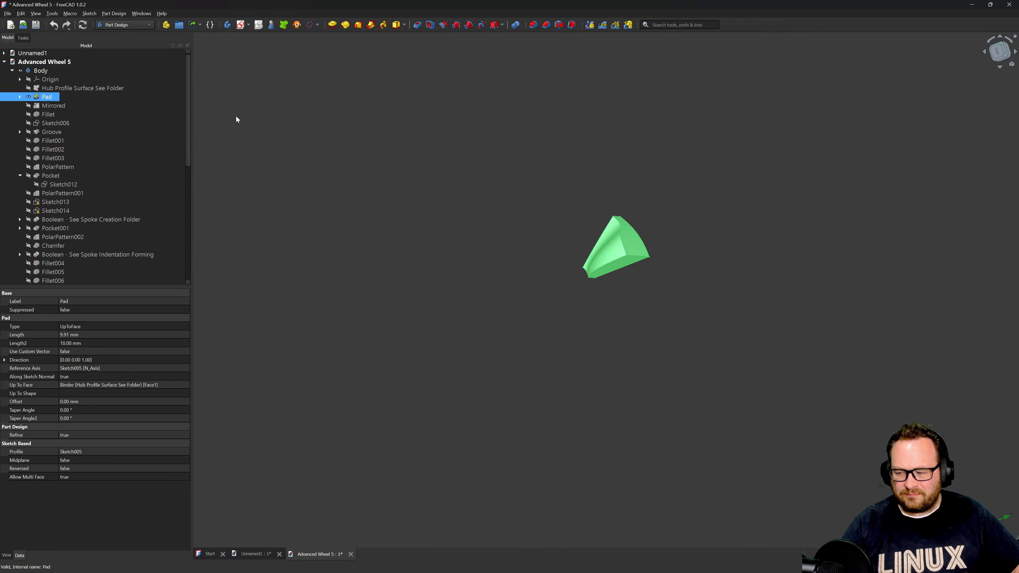
left_click(595, 329)
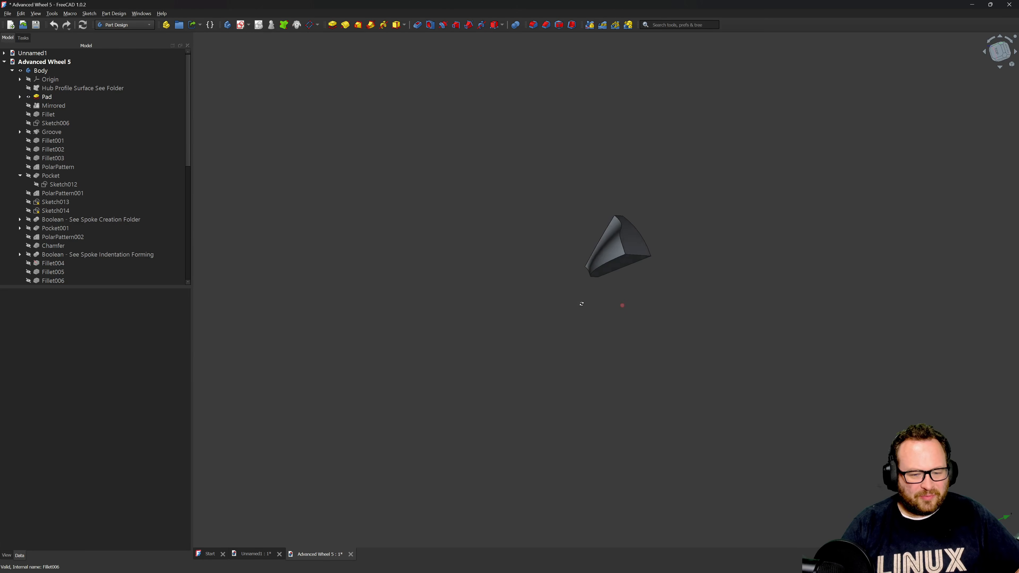
Examine the pad's curved top surface and the profile edges bounding it from several sides.
middle_click_drag(581, 304, 539, 296)
middle_click_drag(689, 189, 748, 375)
scroll(599, 138, "up", 3)
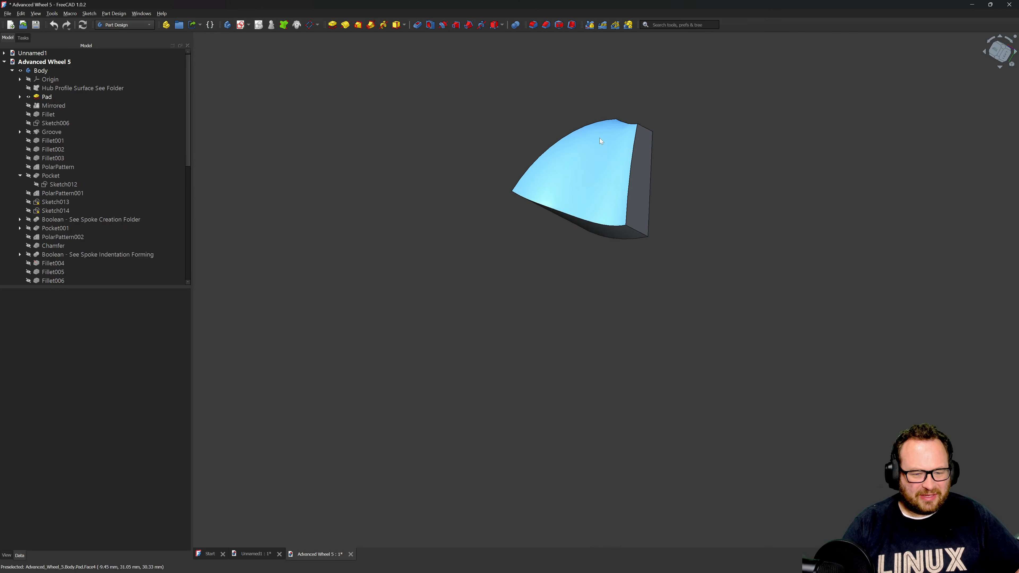
middle_click_drag(600, 137, 712, 154)
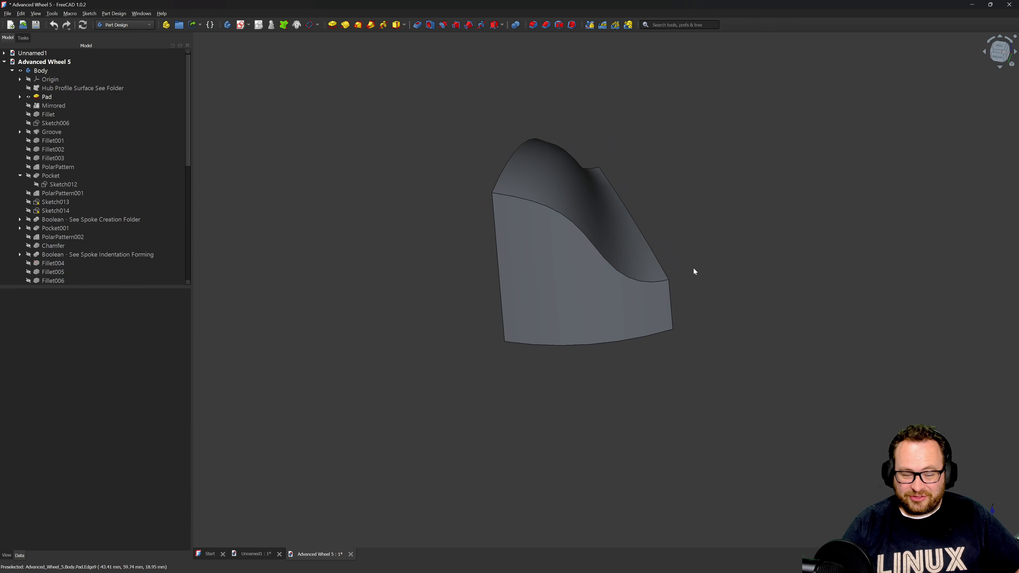
middle_click_drag(649, 325, 449, 345)
scroll(633, 163, "up", 3)
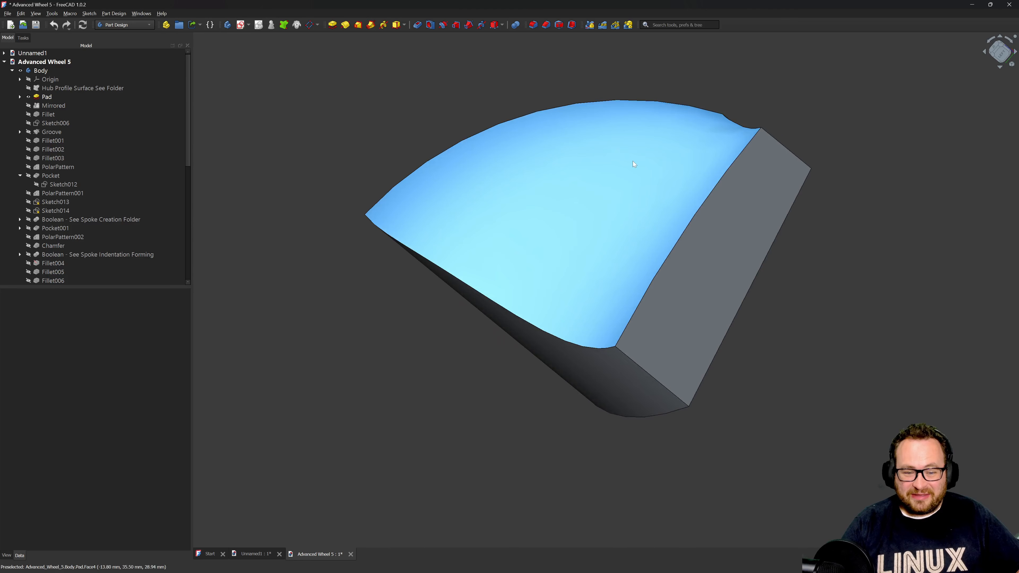
middle_click_drag(631, 197, 694, 405)
scroll(508, 397, "down", 3)
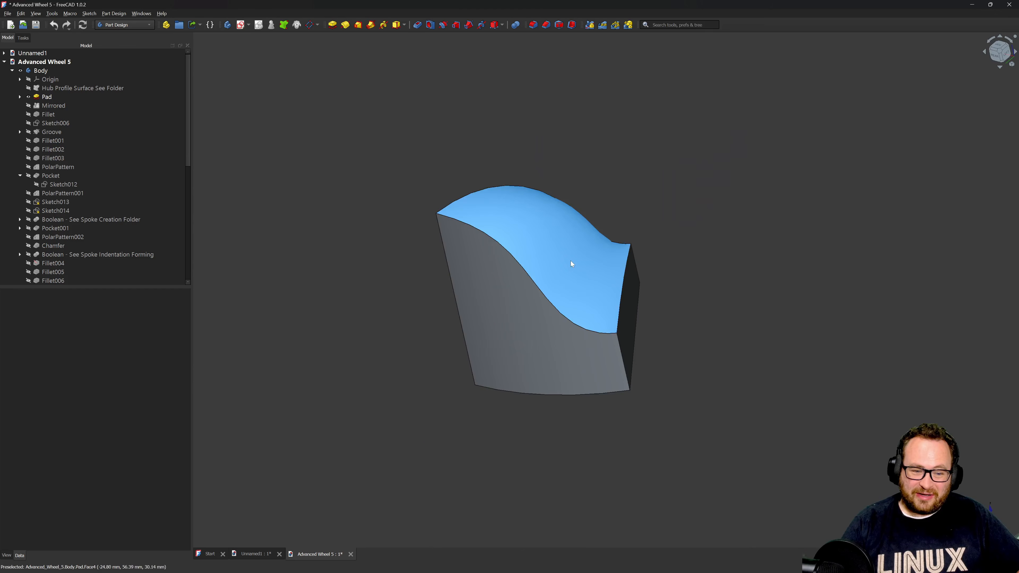
scroll(561, 267, "up", 3)
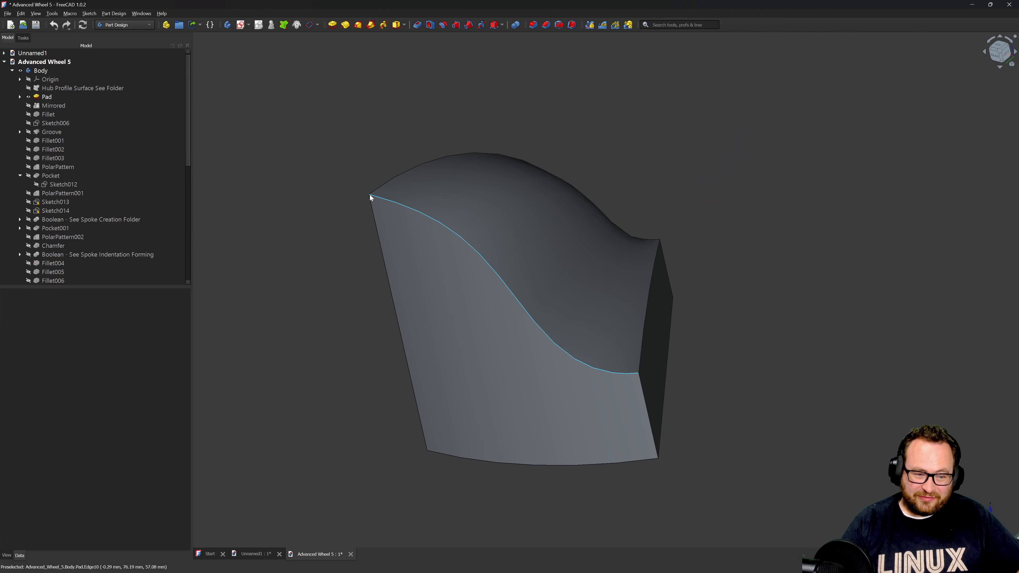
middle_click_drag(375, 196, 471, 157)
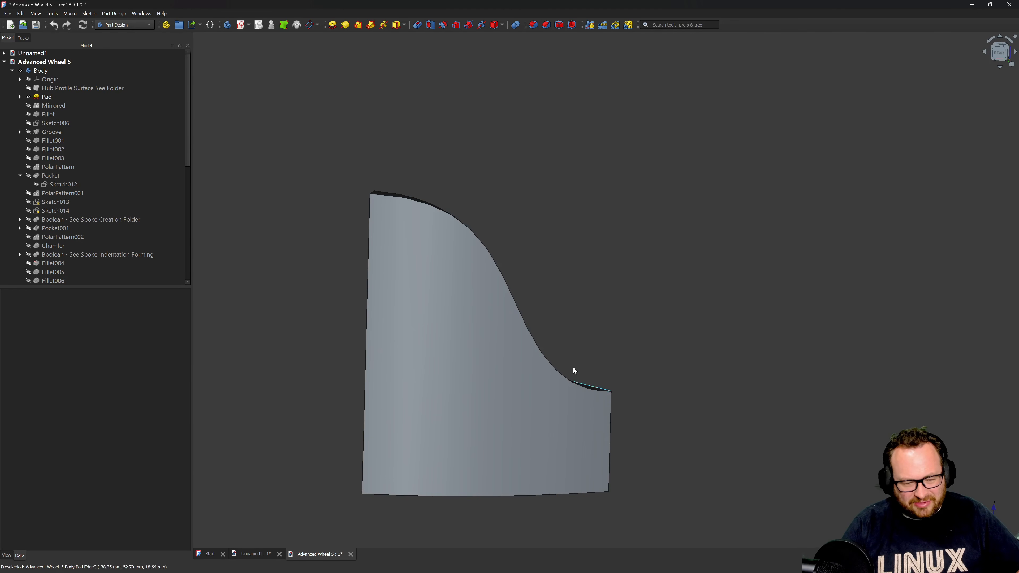
middle_click_drag(558, 376, 728, 274)
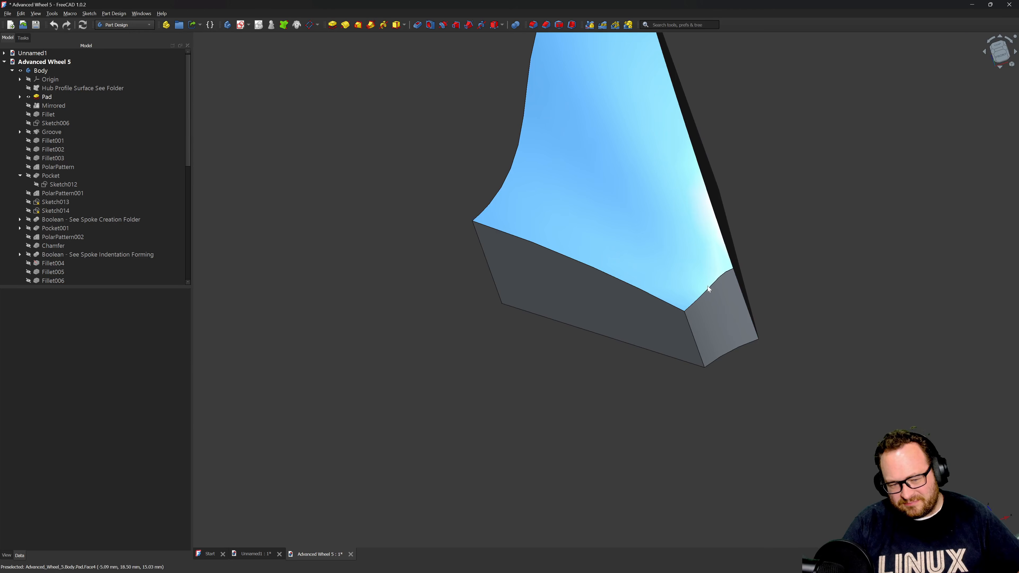
middle_click_drag(726, 276, 619, 372)
scroll(553, 411, "down", 2)
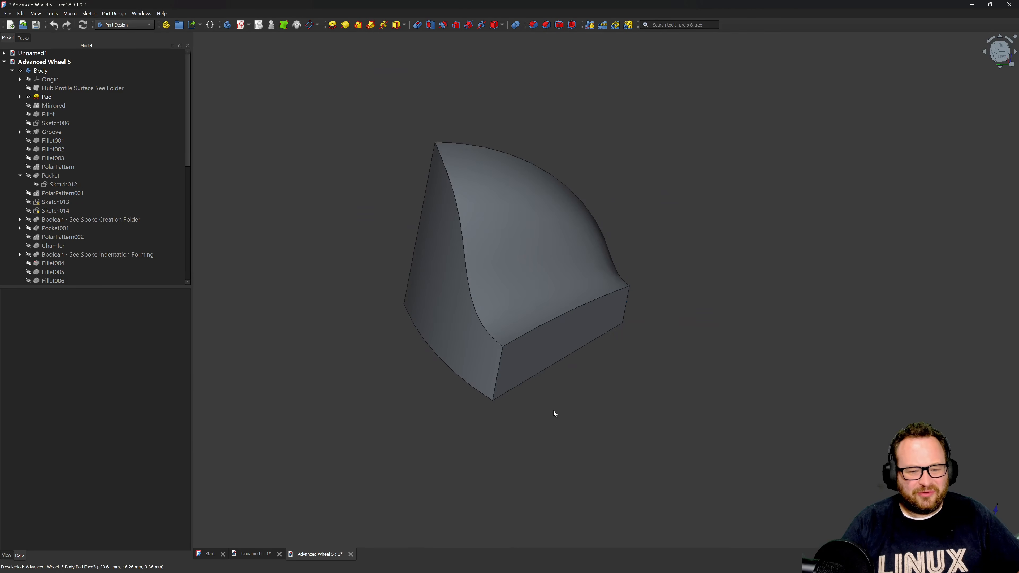
scroll(519, 234, "up", 2)
middle_click_drag(489, 308, 536, 320)
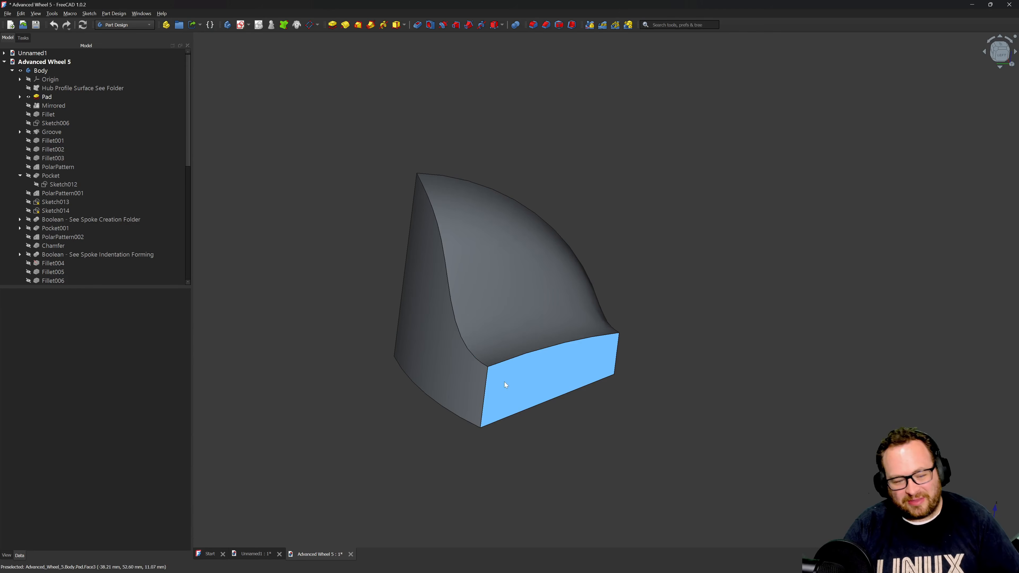
Highlight the pad's S-shaped outer edge to study its path, and close the Advanced Wheel 5 document.
left_click(475, 362)
middle_click_drag(452, 395, 385, 201)
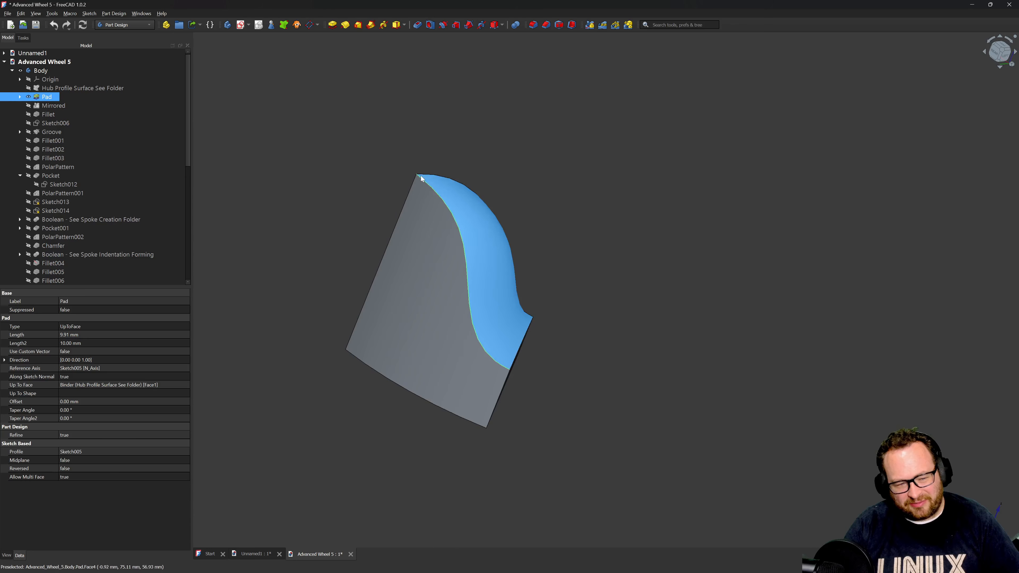
middle_click_drag(445, 246, 382, 239)
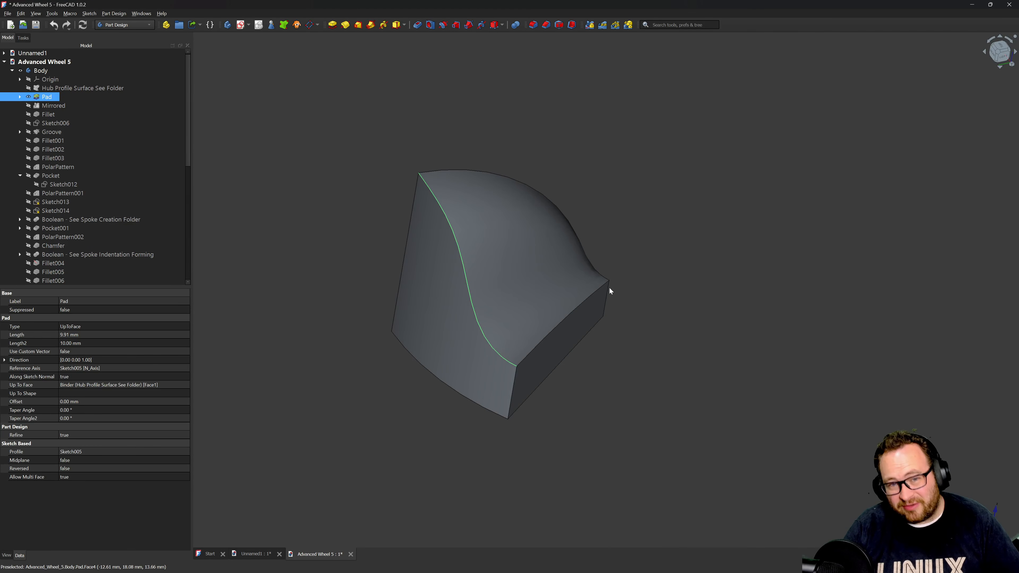
left_click(365, 326)
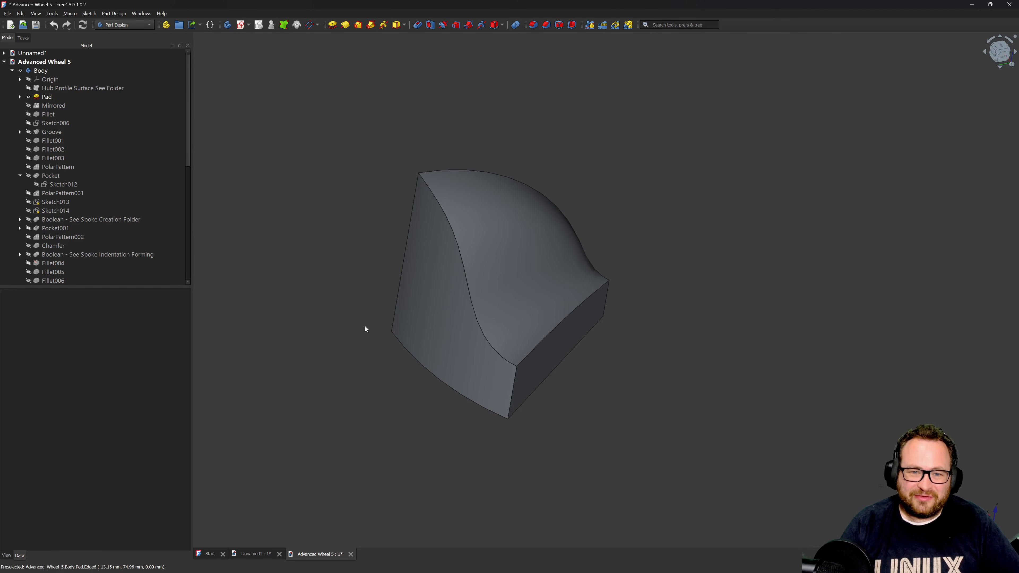
left_click(1007, 10)
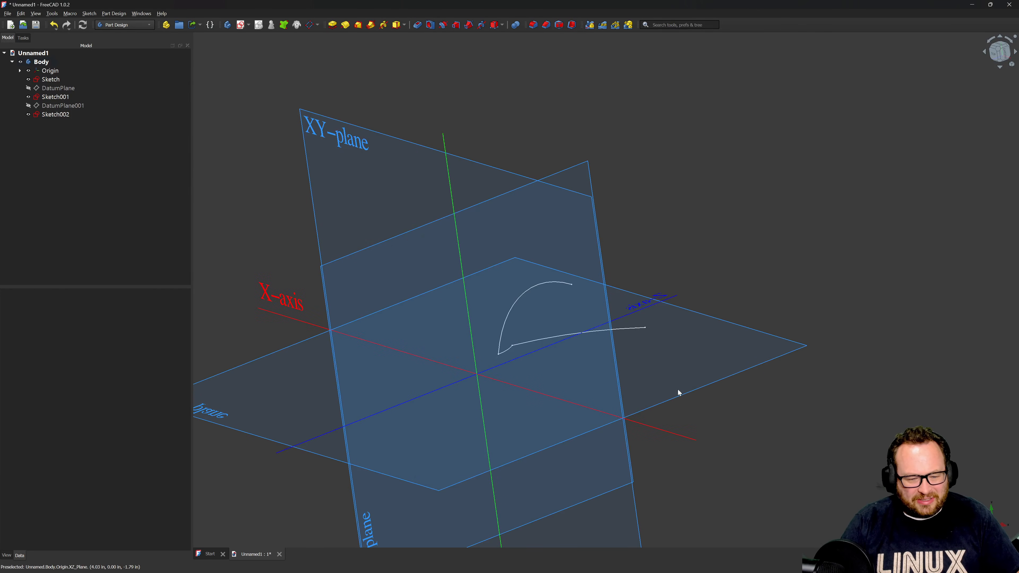
Show the offset datum plane briefly, hide it again, and display the angled datum plane with the arcs.
mouse_move(660, 373)
middle_mouse_down()
mouse_move(516, 434)
mouse_move(579, 403)
mouse_move(615, 400)
middle_mouse_up()
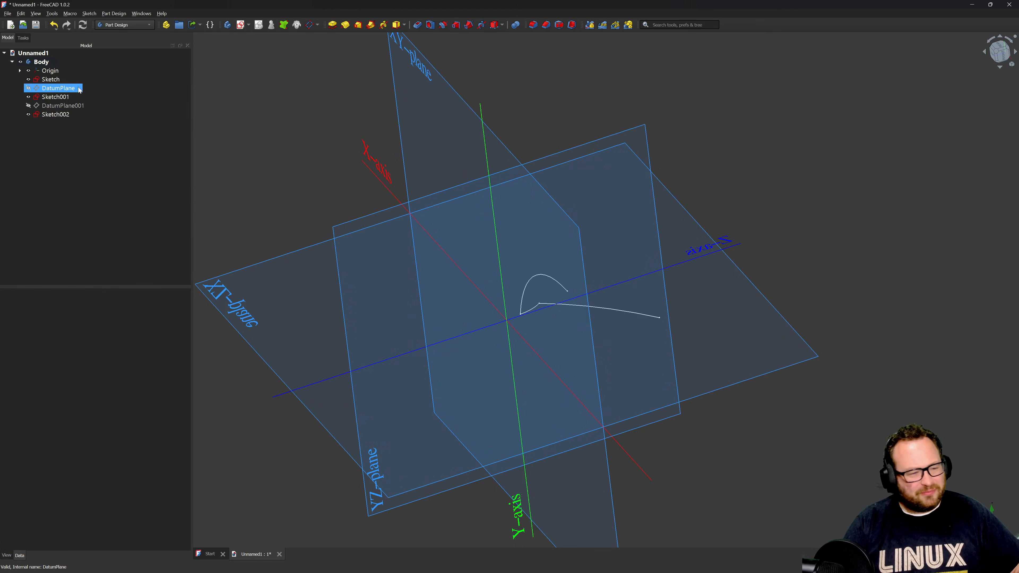
left_click(71, 106)
key("space")
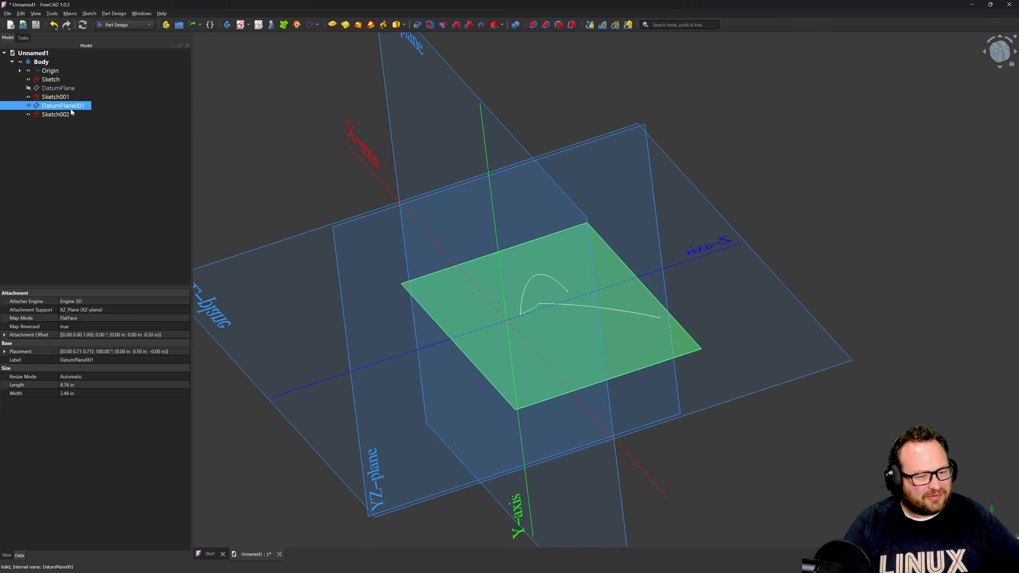
key("space")
left_click(58, 88)
key("space")
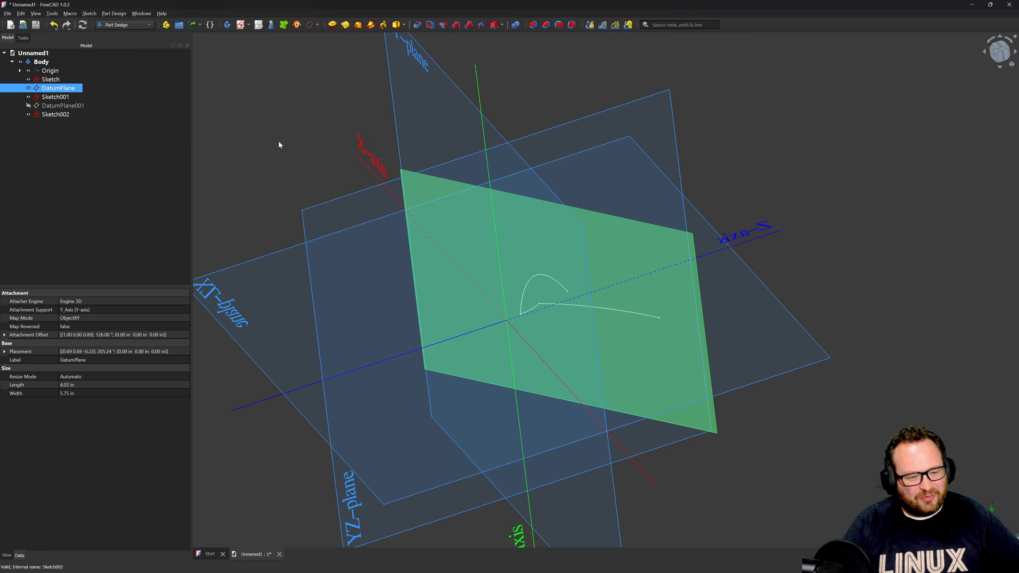
mouse_move(278, 142)
middle_mouse_down()
mouse_move(301, 232)
mouse_move(379, 234)
mouse_move(286, 167)
middle_mouse_up()
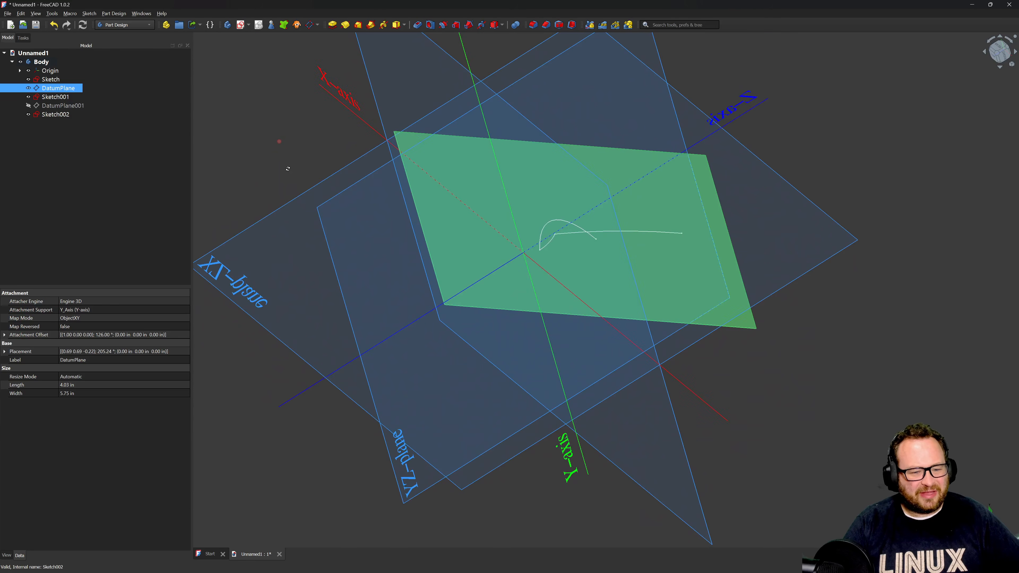
Create a new sketch on the angled datum plane and turn the view to face the plane from its opposite side.
left_click(240, 26)
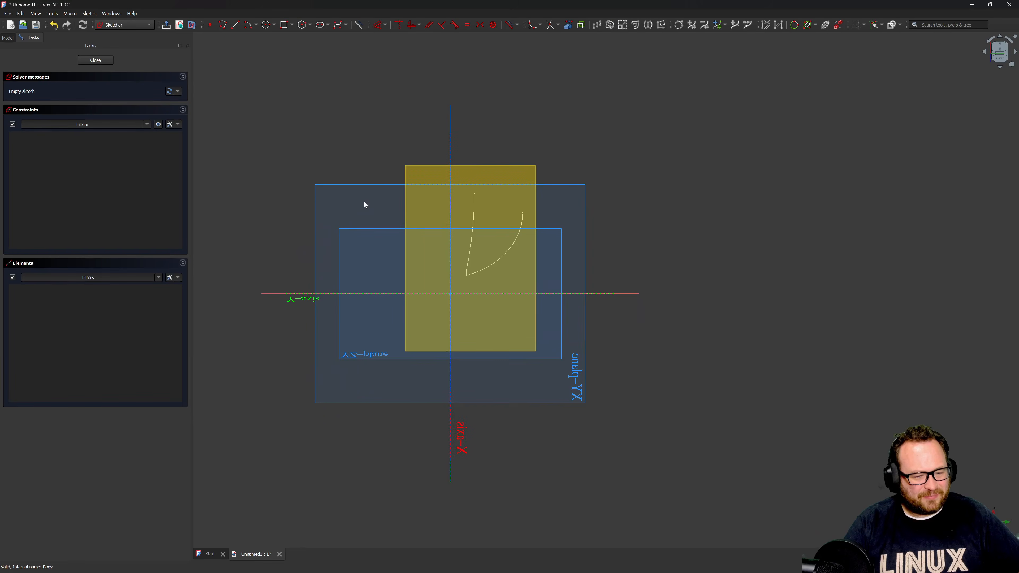
mouse_move(364, 204)
middle_mouse_down()
mouse_move(387, 233)
mouse_move(646, 252)
mouse_move(605, 264)
mouse_move(327, 277)
mouse_move(229, 211)
mouse_move(296, 212)
middle_mouse_up()
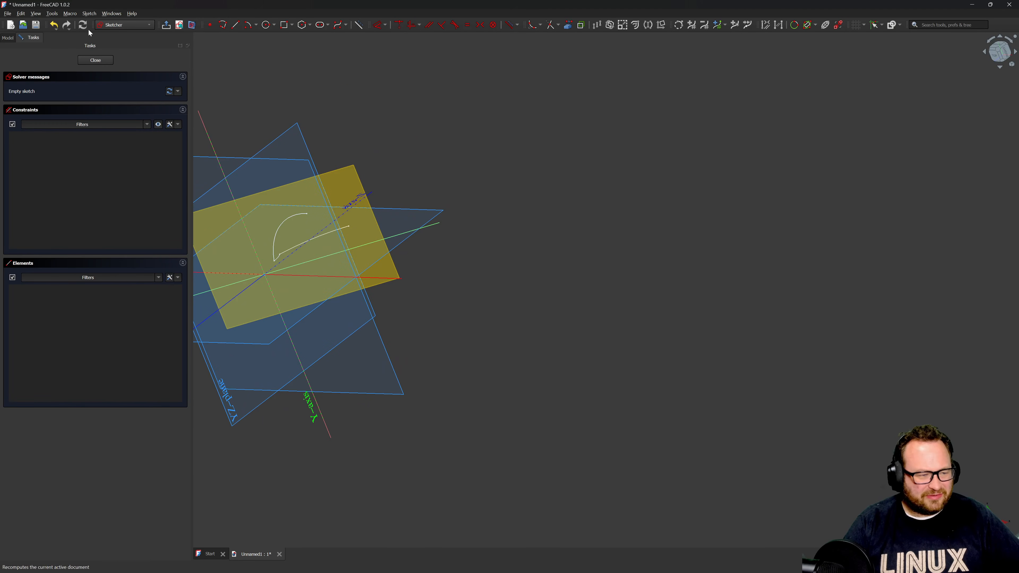
left_click(179, 25)
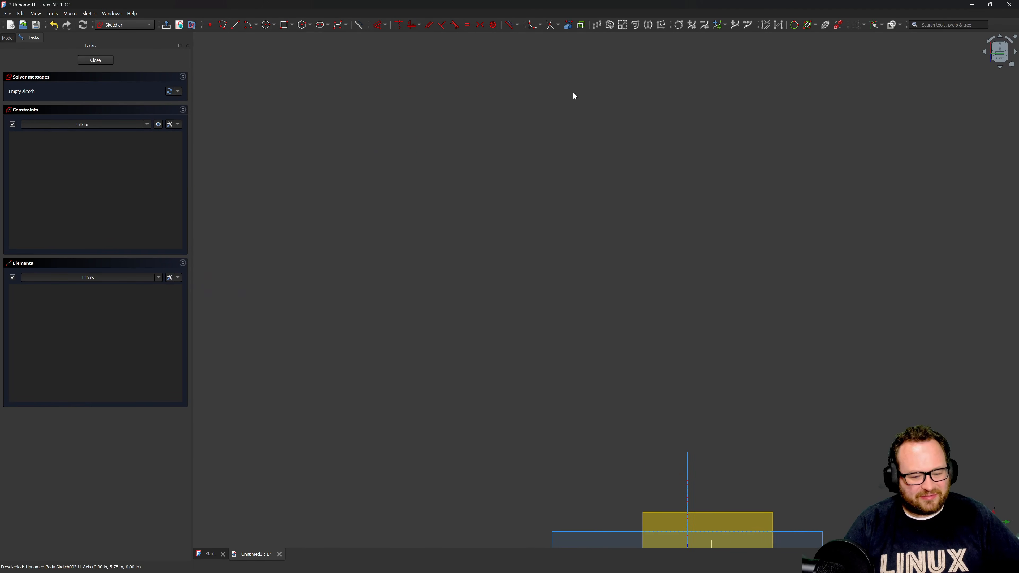
scroll(683, 374, "up", 3)
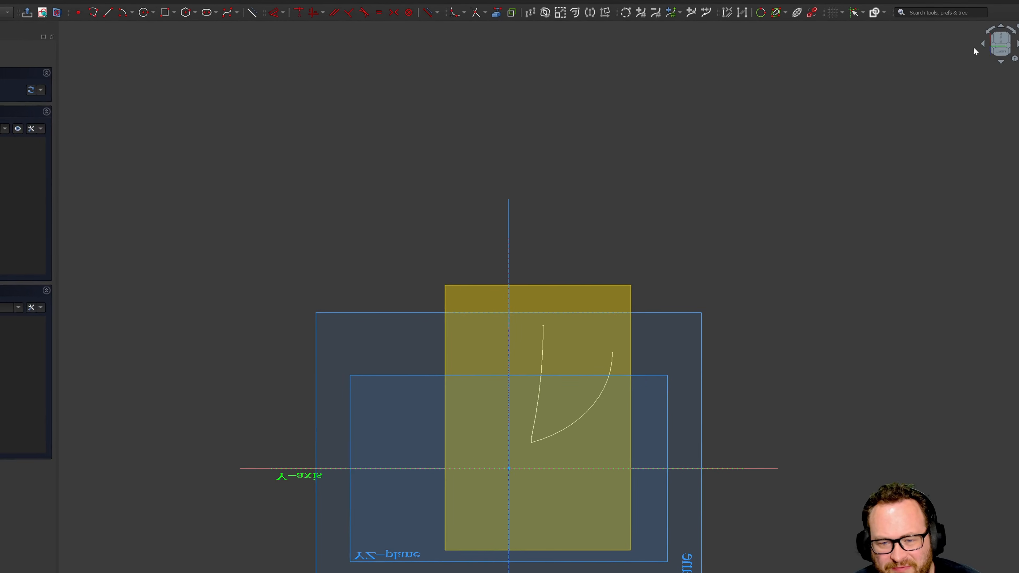
left_click(982, 36)
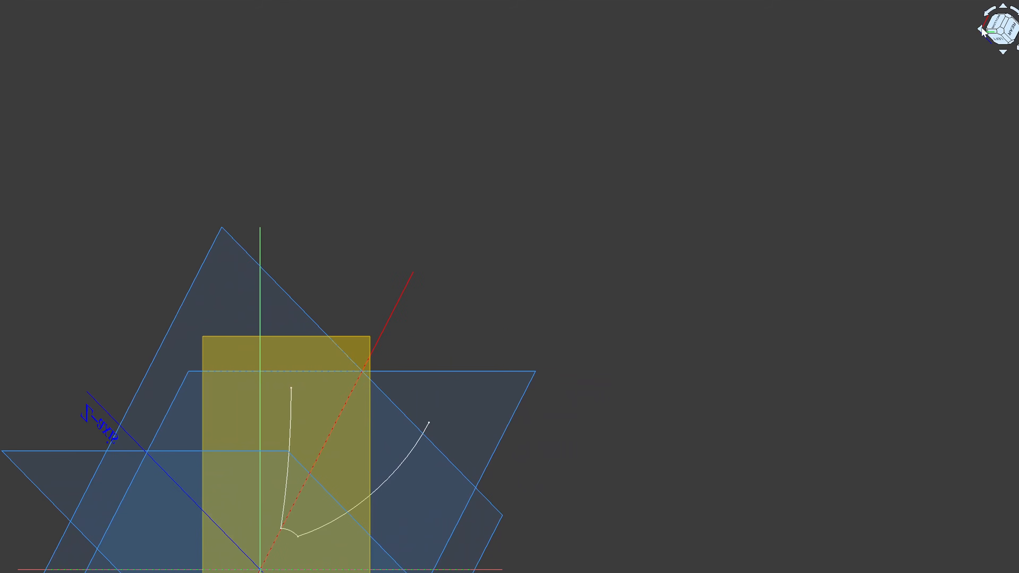
left_click(981, 26)
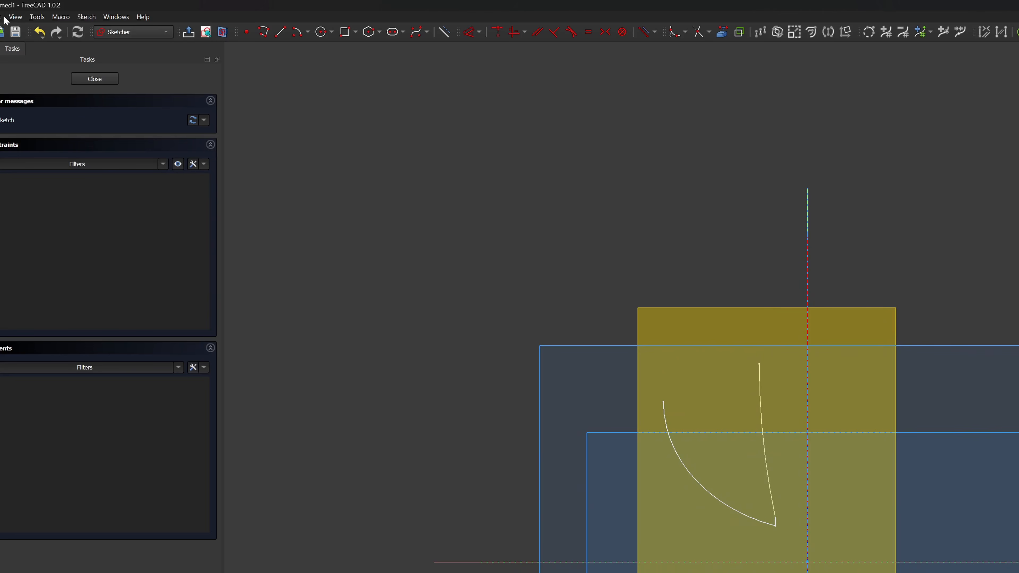
Compare the arcs from an oblique angle and from both sides of the sketch plane, and close the sketch without drawing anything.
left_click(14, 17)
left_click(481, 290)
mouse_move(766, 501)
middle_mouse_down()
mouse_move(916, 495)
mouse_move(821, 391)
middle_mouse_up()
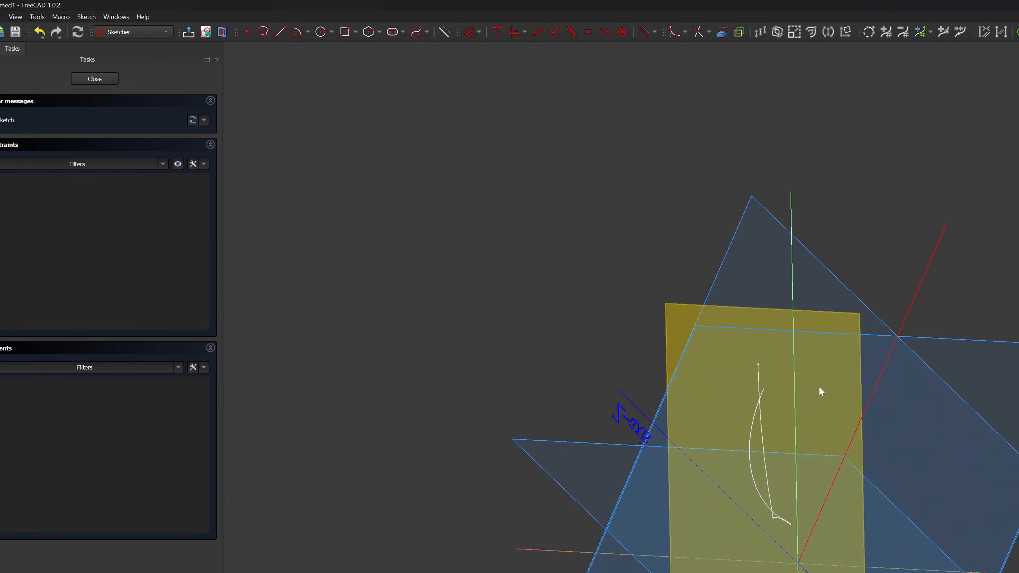
middle_click_drag(763, 450, 697, 435)
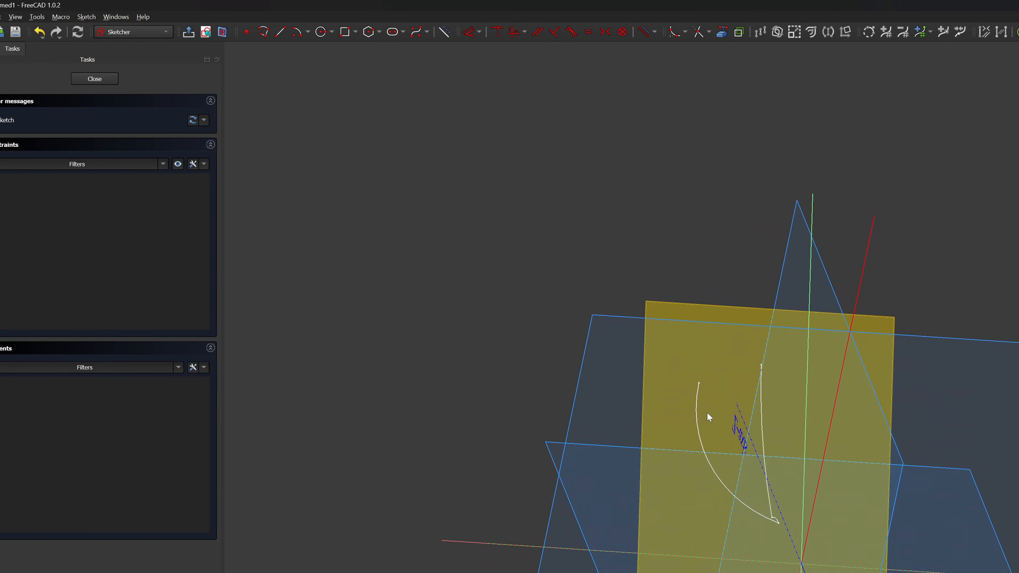
left_click(206, 32)
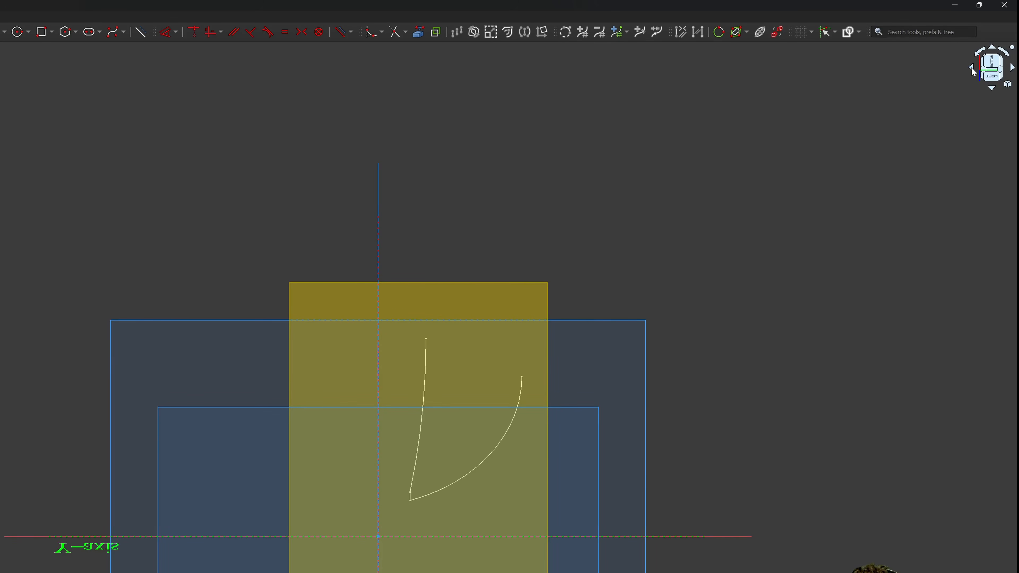
left_click(971, 68)
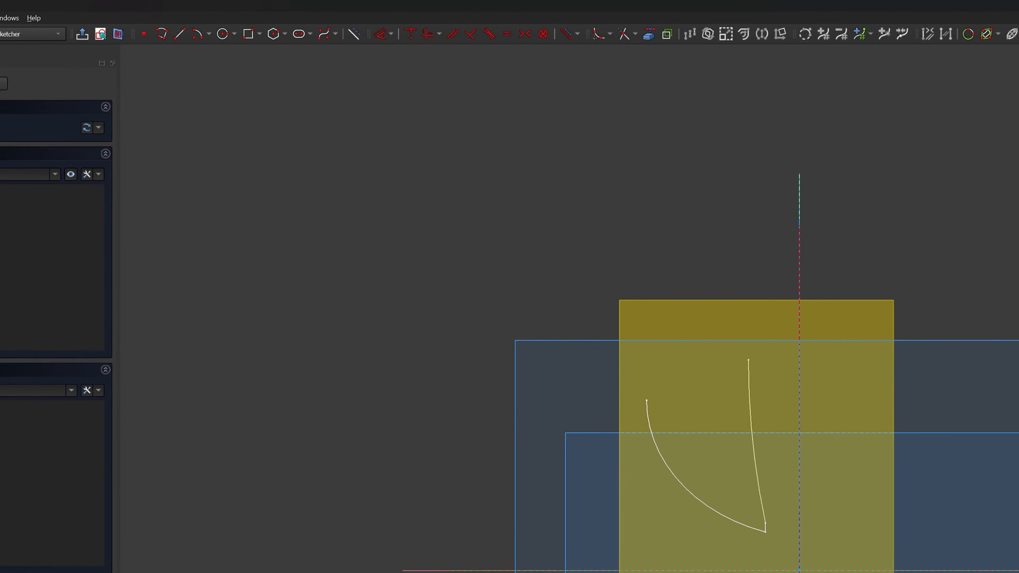
left_click(51, 19)
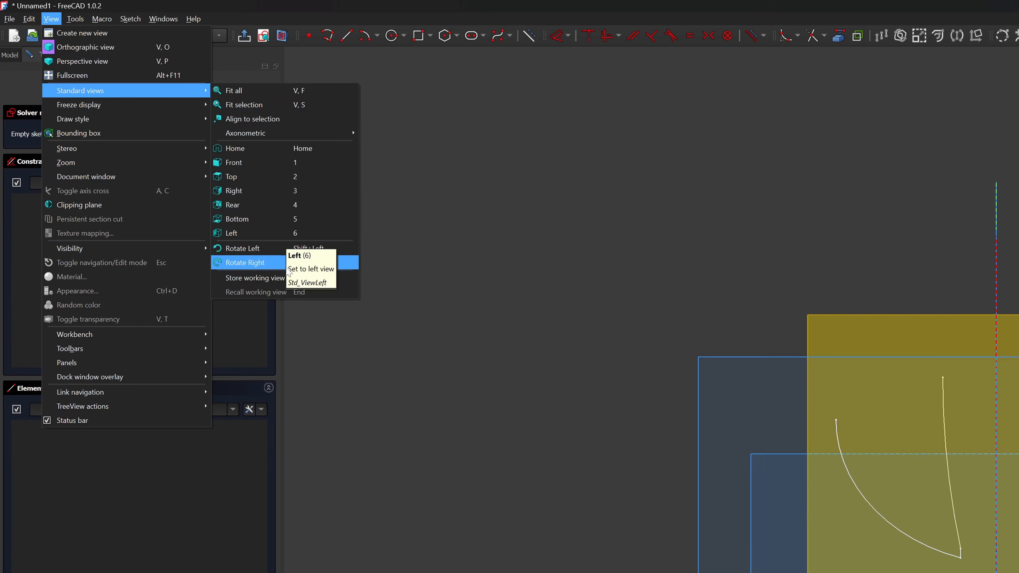
left_click(265, 280)
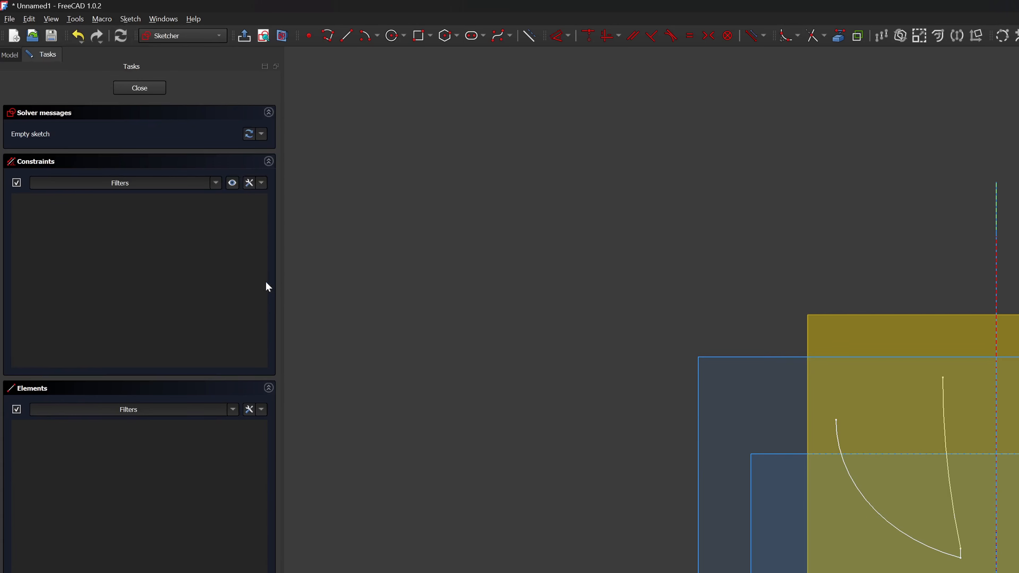
left_click(141, 88)
Switch to the Curves workbench and bring the free ends of the two profile arcs into view.
scroll(989, 254, "up", 2)
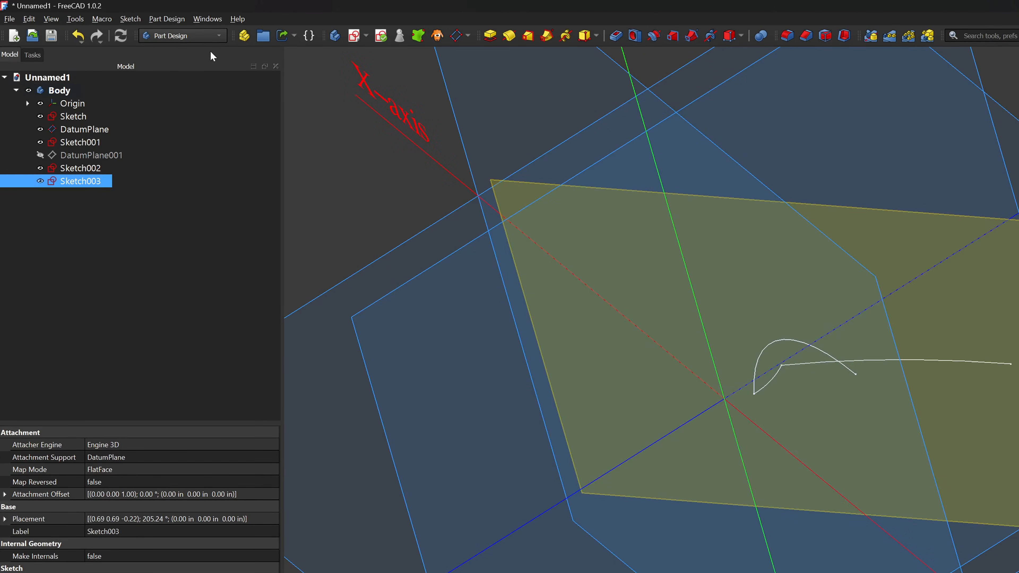
left_click(218, 35)
left_click(175, 56)
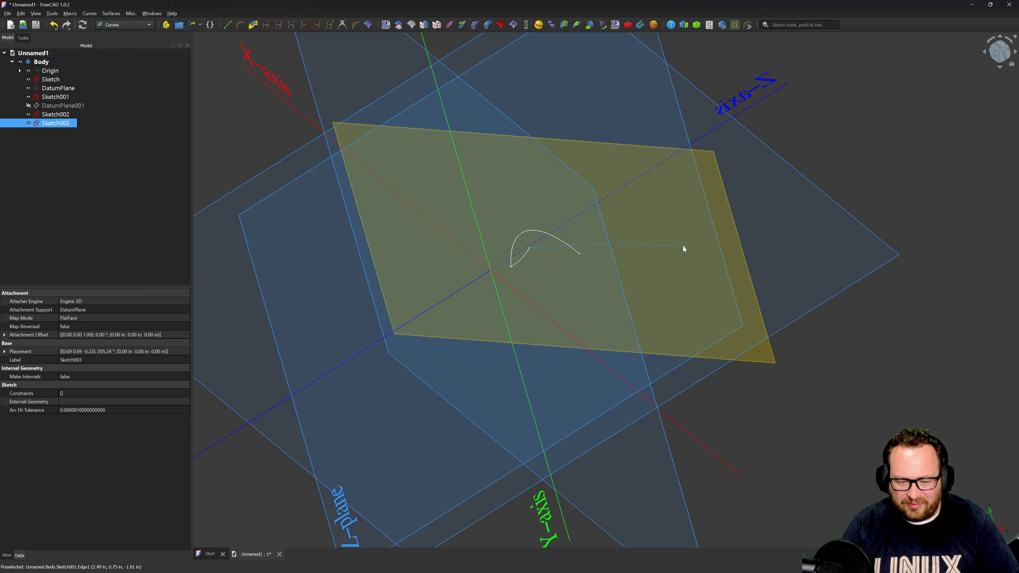
scroll(628, 274, "up", 2)
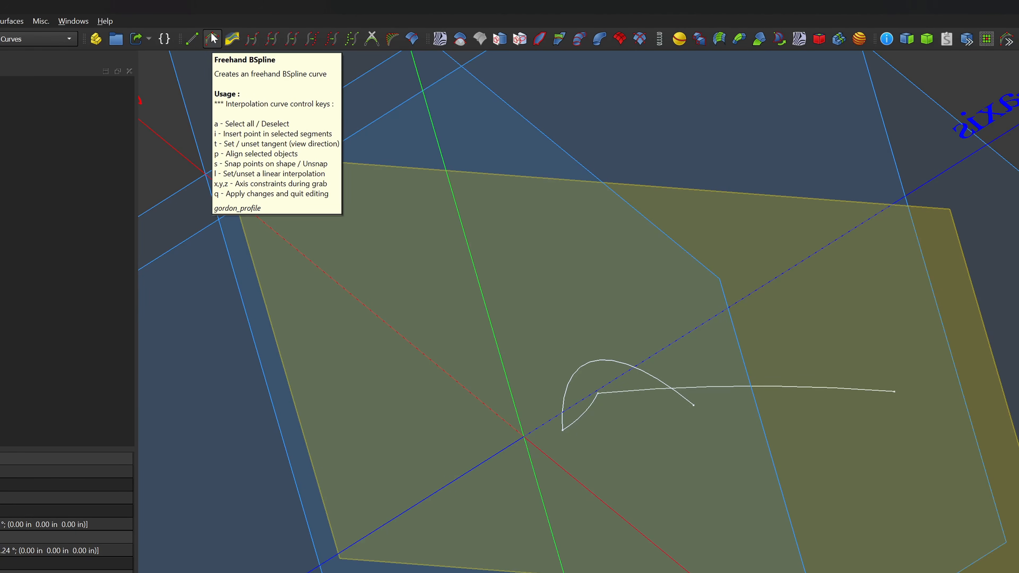
left_click(212, 37)
scroll(859, 442, "up", 4)
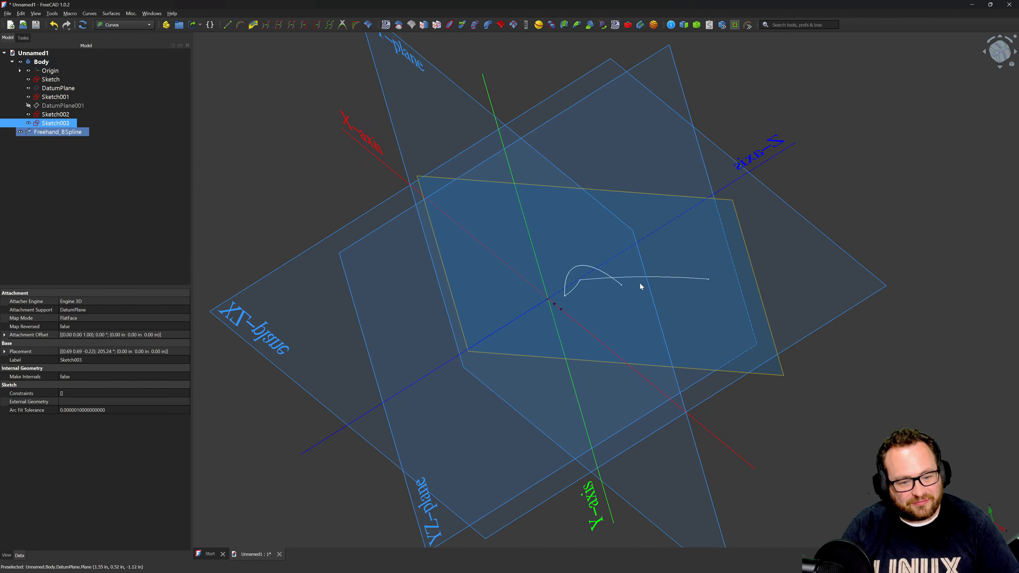
scroll(628, 284, "up", 2)
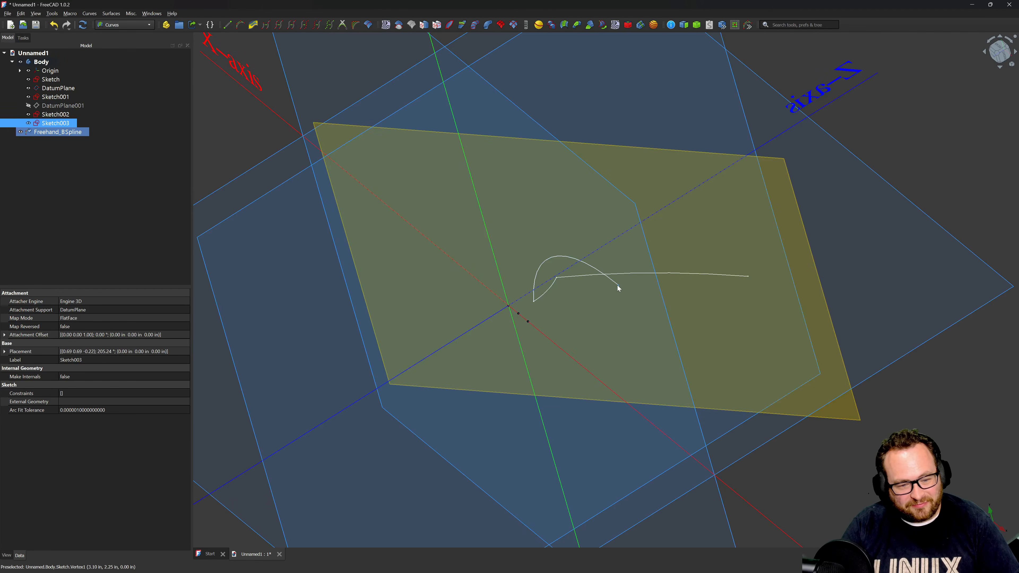
left_click(618, 286)
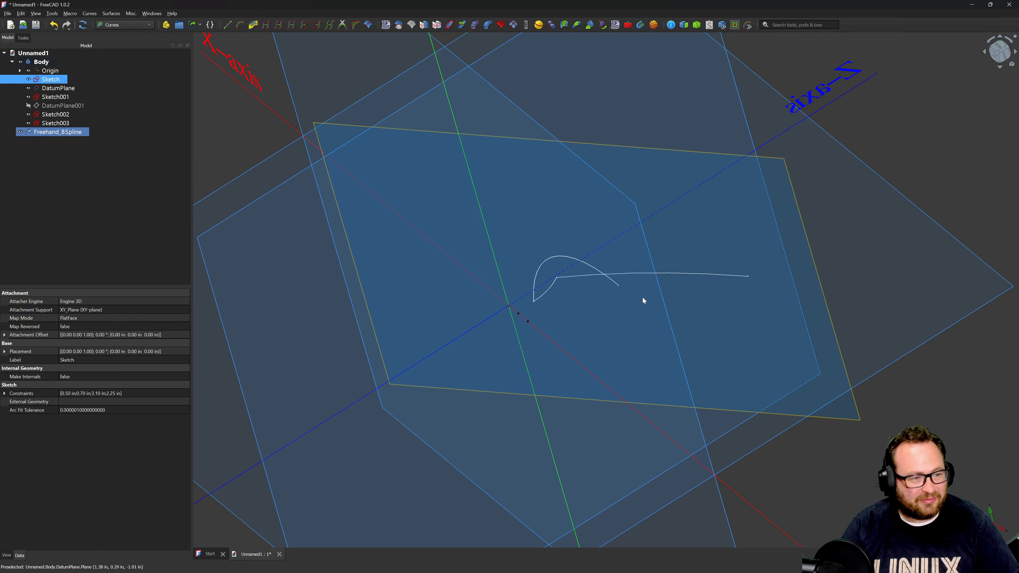
left_click(72, 167)
left_click(53, 132)
key("Delete")
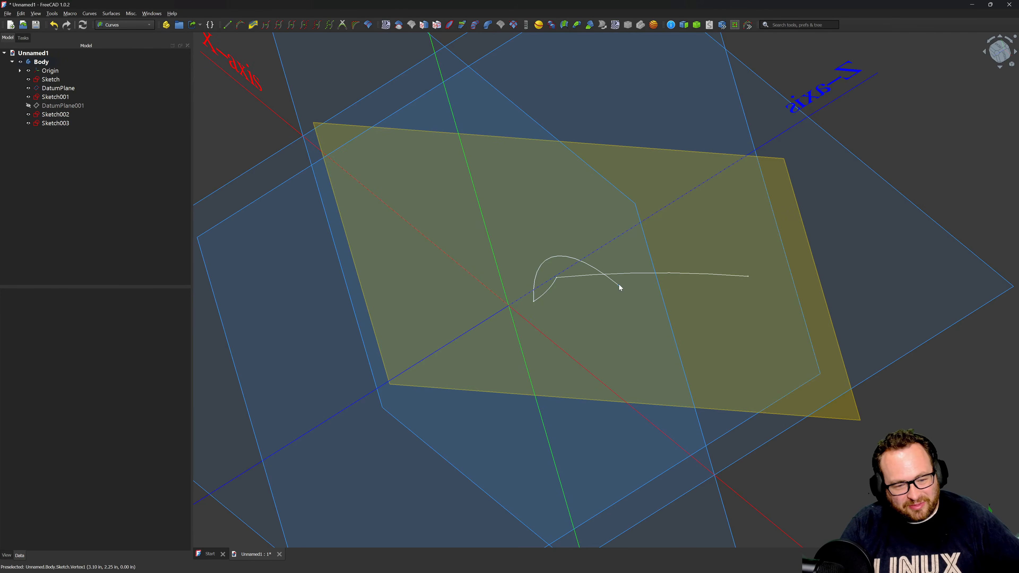
Create a freehand B-spline between the free end of the XY-plane arc and the free end of the angled-plane arc.
left_click(619, 285)
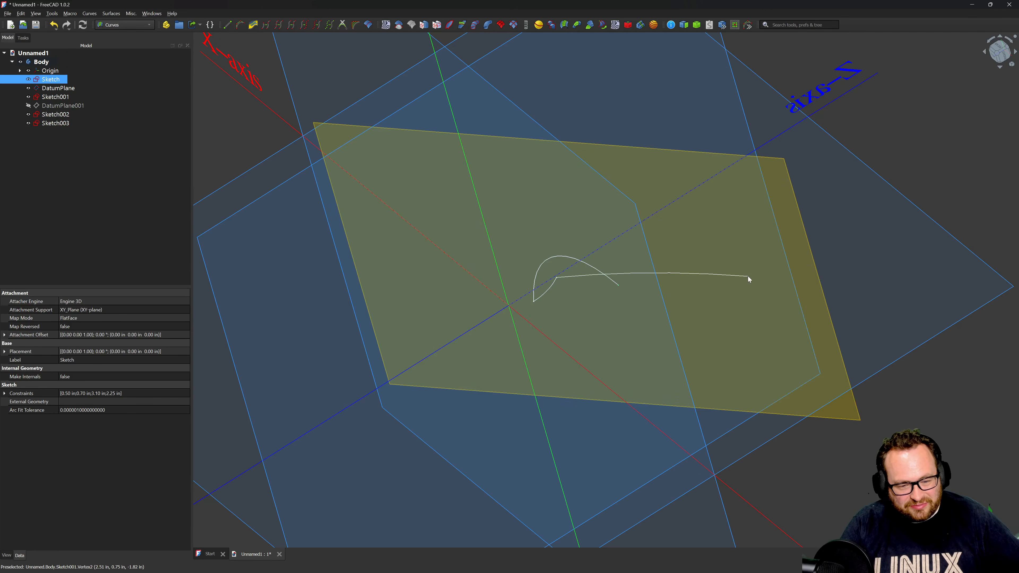
left_click(748, 276, "ctrl")
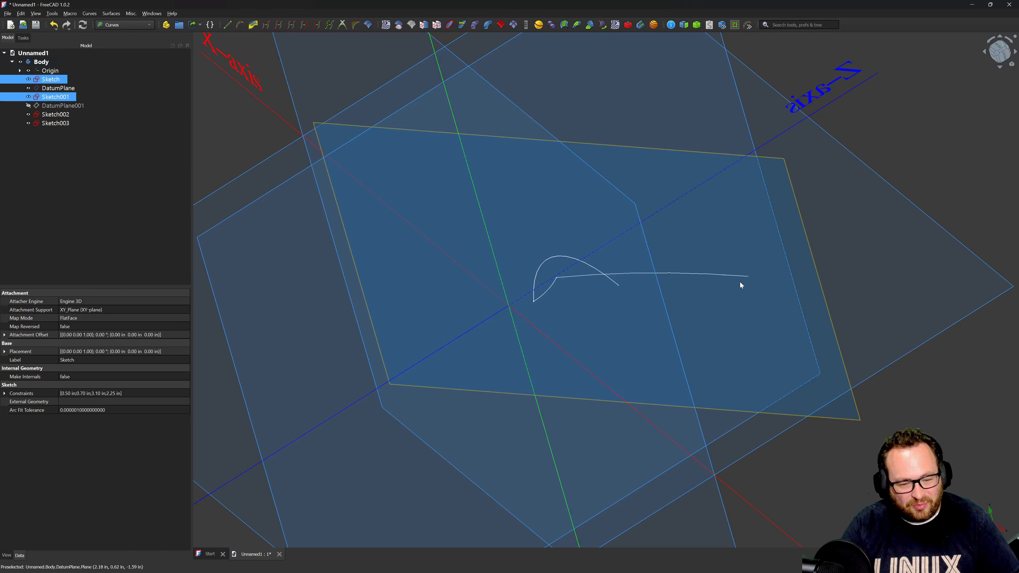
left_click(240, 25)
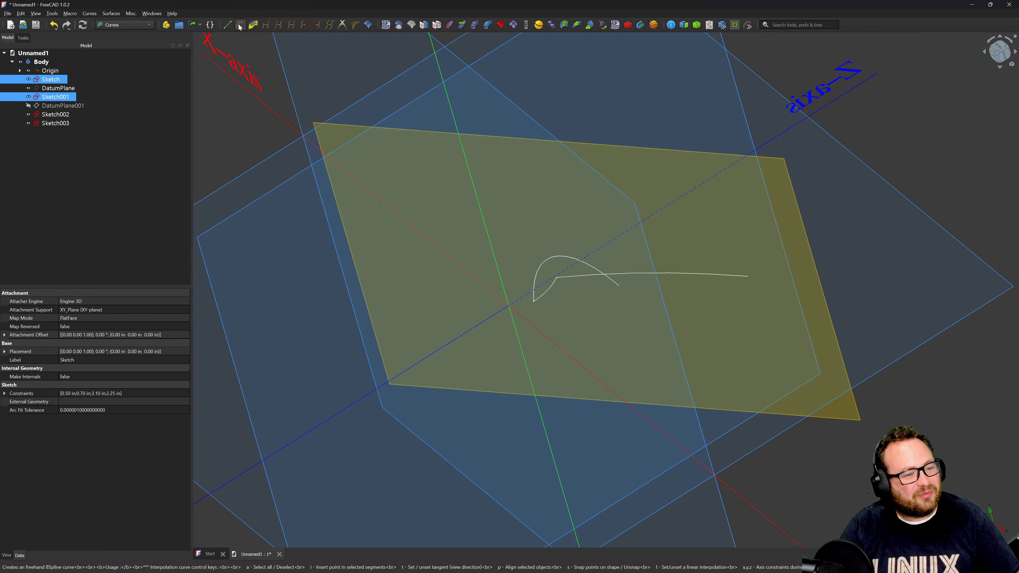
scroll(647, 282, "up", 10)
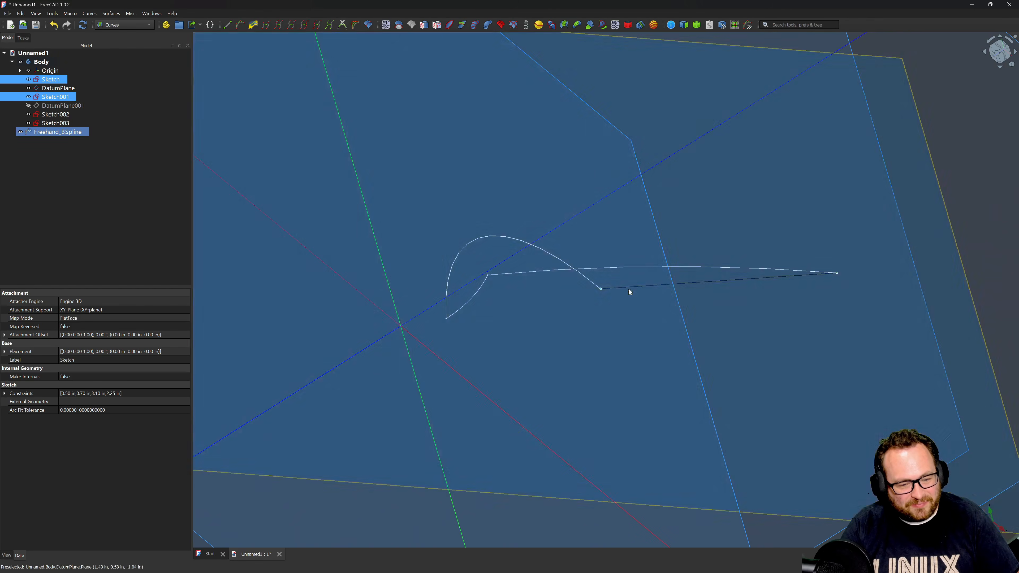
Examine the straight spline and its end points against the arcs, facing the XY plane from both sides.
middle_click_drag(725, 322, 930, 176)
scroll(693, 341, "down", 4)
left_click(1000, 52)
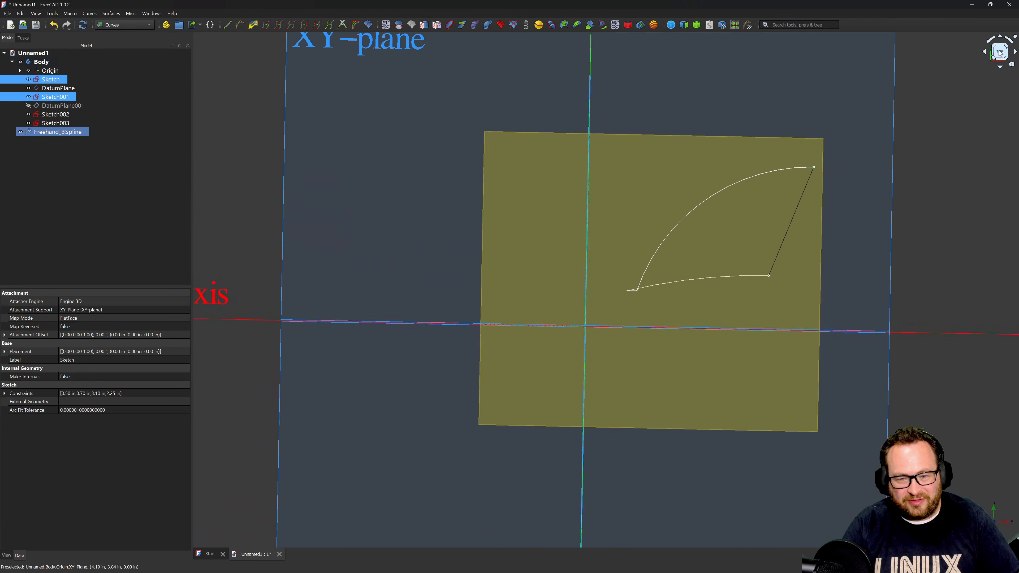
scroll(856, 163, "up", 5)
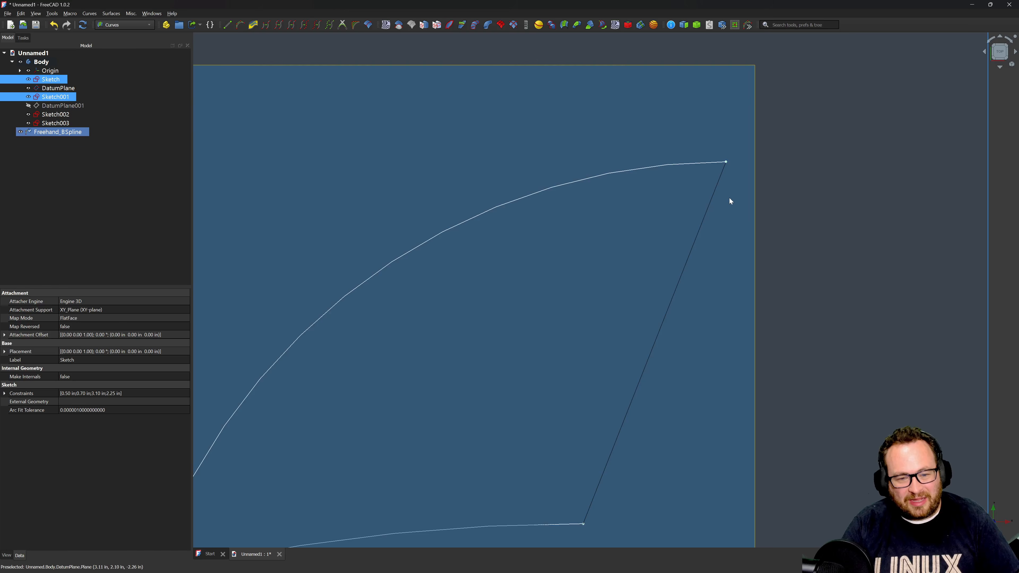
middle_click_drag(729, 197, 440, 213)
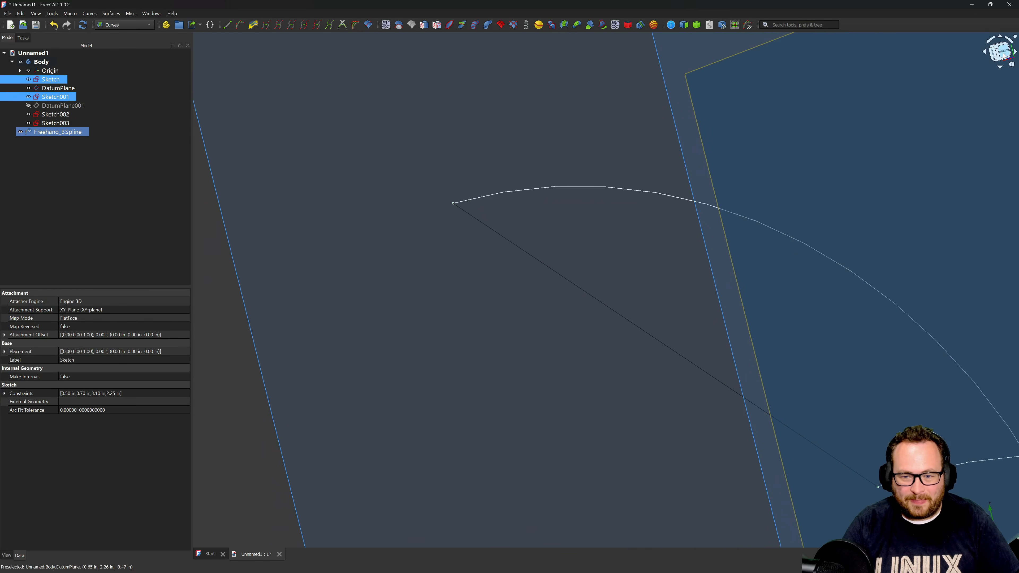
left_click(1004, 56)
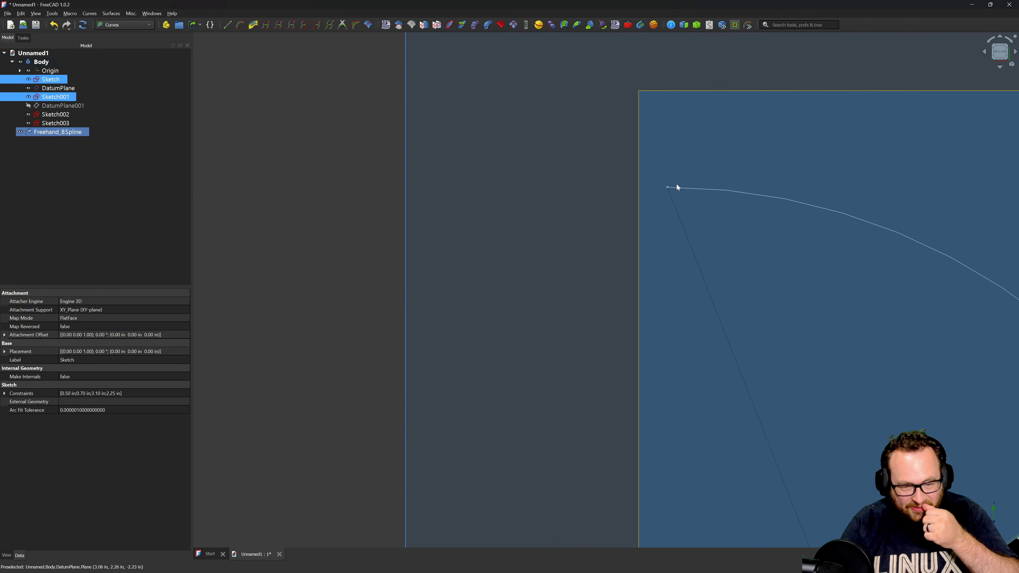
scroll(638, 188, "down", 3)
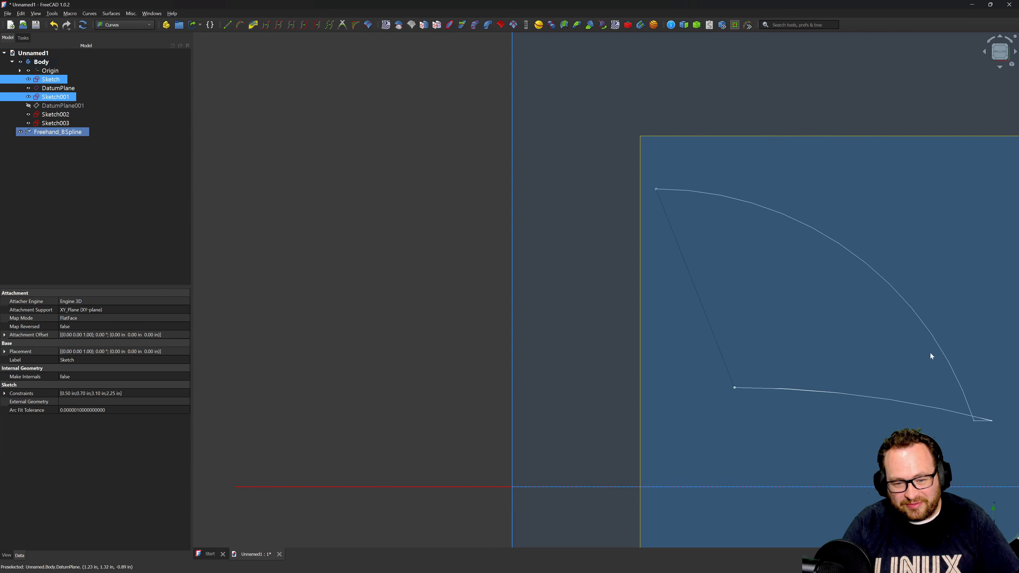
scroll(656, 178, "up", 5)
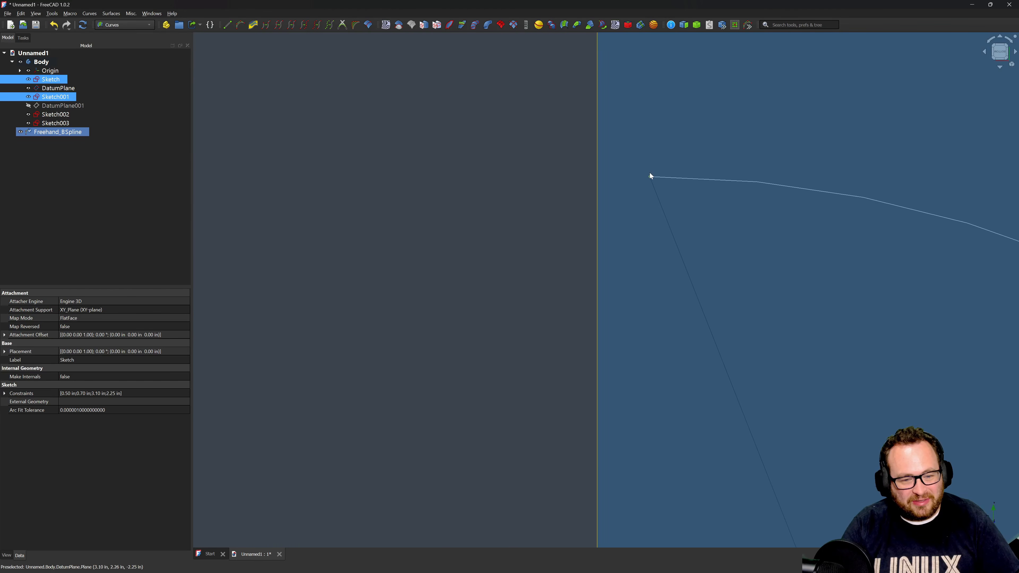
Edit the freehand B-spline to bend it into a curve between the two arc ends, and finish editing.
left_click(650, 178)
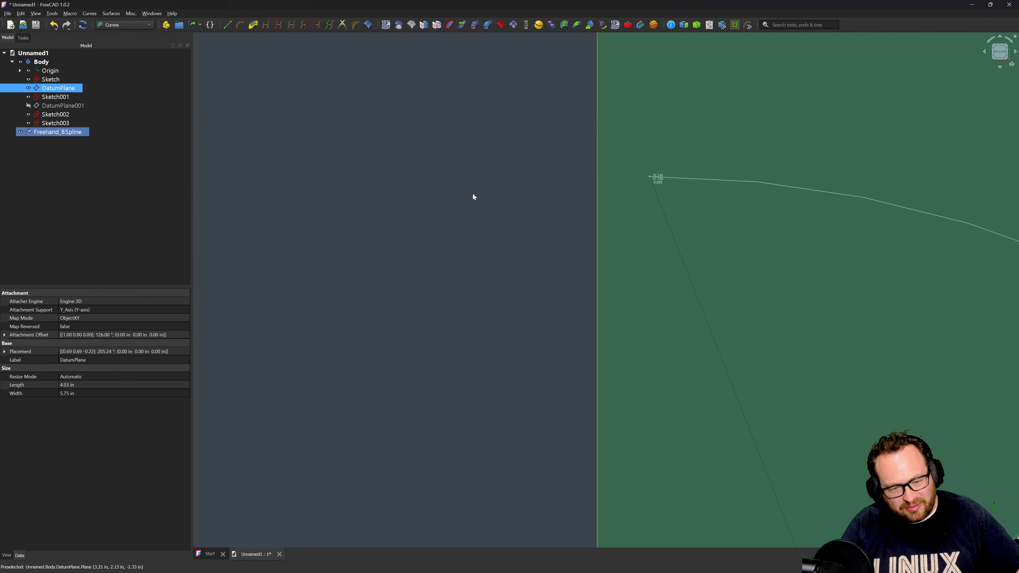
scroll(477, 223, "down", 4)
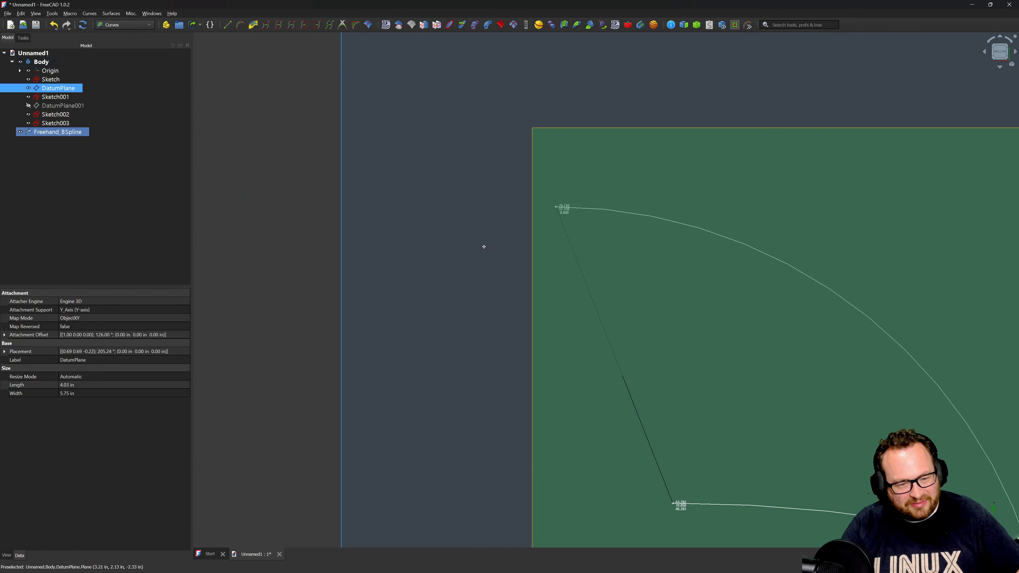
middle_click_drag(484, 247, 371, 167)
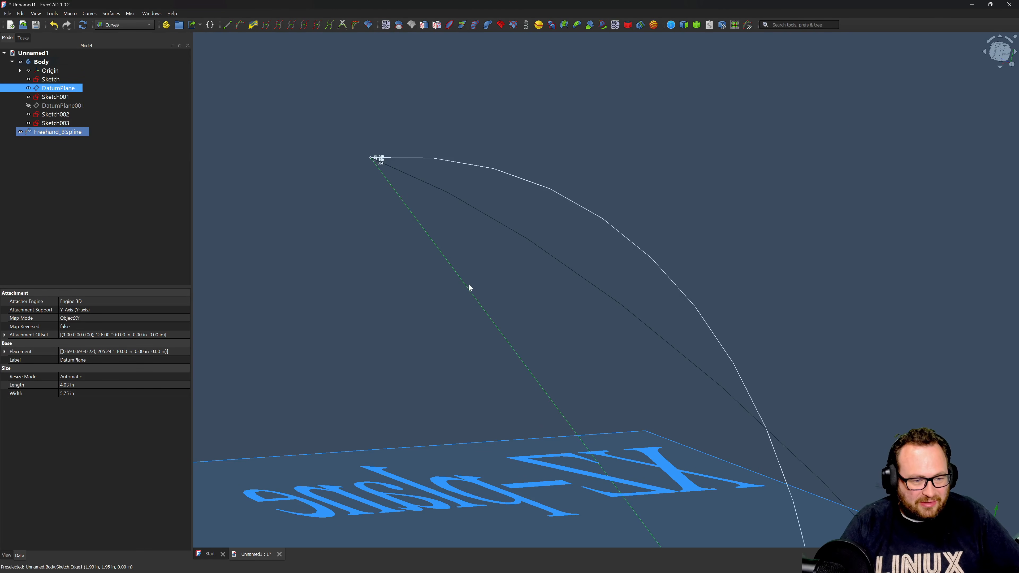
right_click(319, 272)
left_click(304, 271)
Hide the visible angled datum plane that crosses the profile arcs.
scroll(335, 229, "down", 2)
mouse_move(449, 280)
middle_mouse_down()
mouse_move(363, 269)
mouse_move(332, 245)
mouse_move(339, 238)
mouse_move(360, 258)
mouse_move(478, 300)
middle_mouse_up()
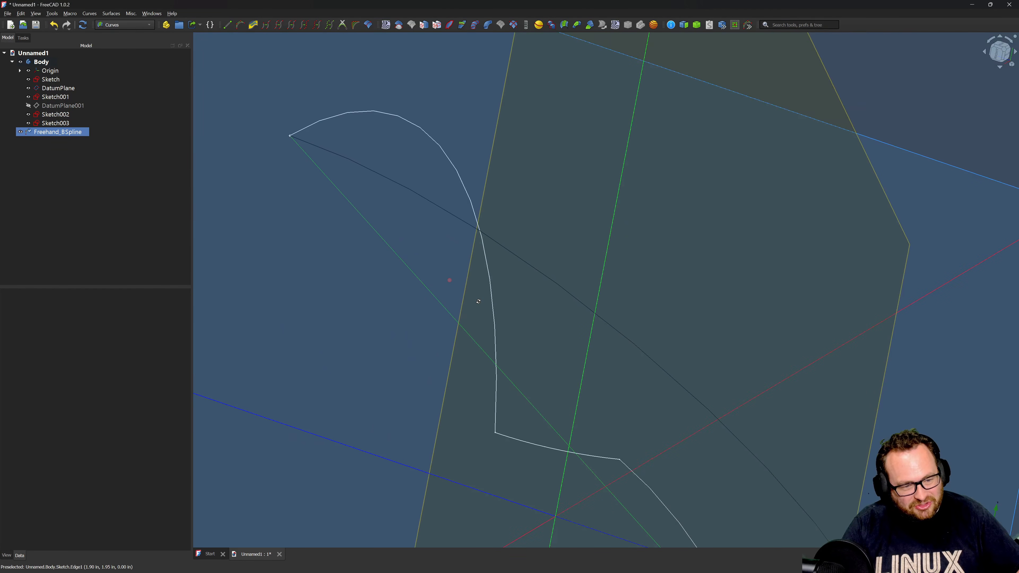
scroll(439, 275, "down", 5)
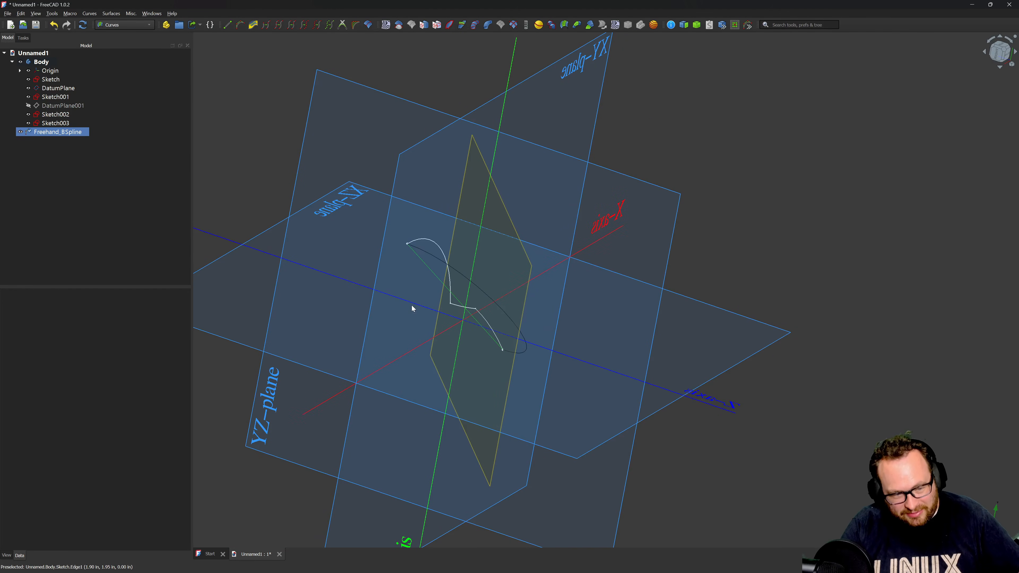
left_click(511, 264, "ctrl")
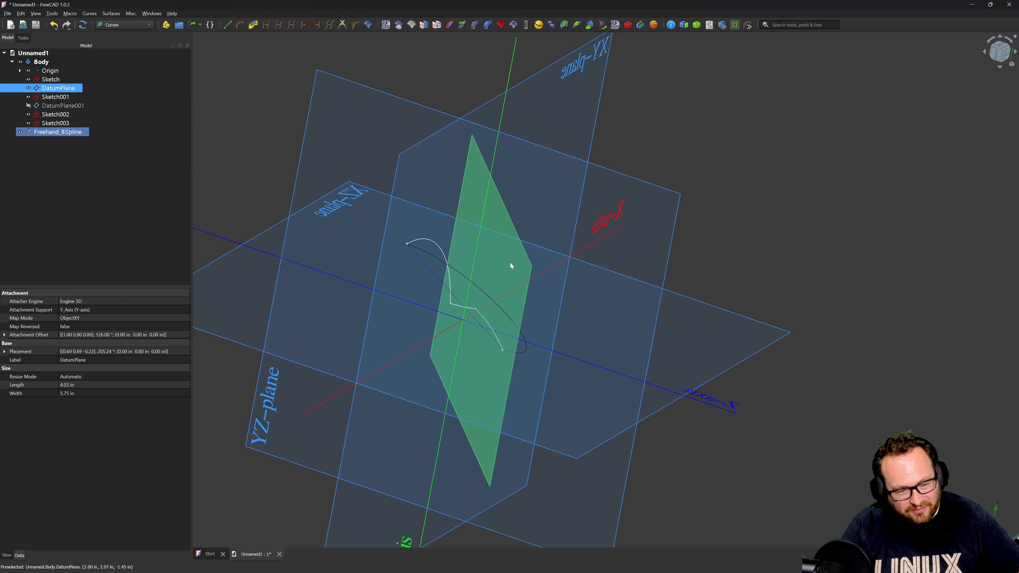
key("space")
scroll(472, 308, "up", 3)
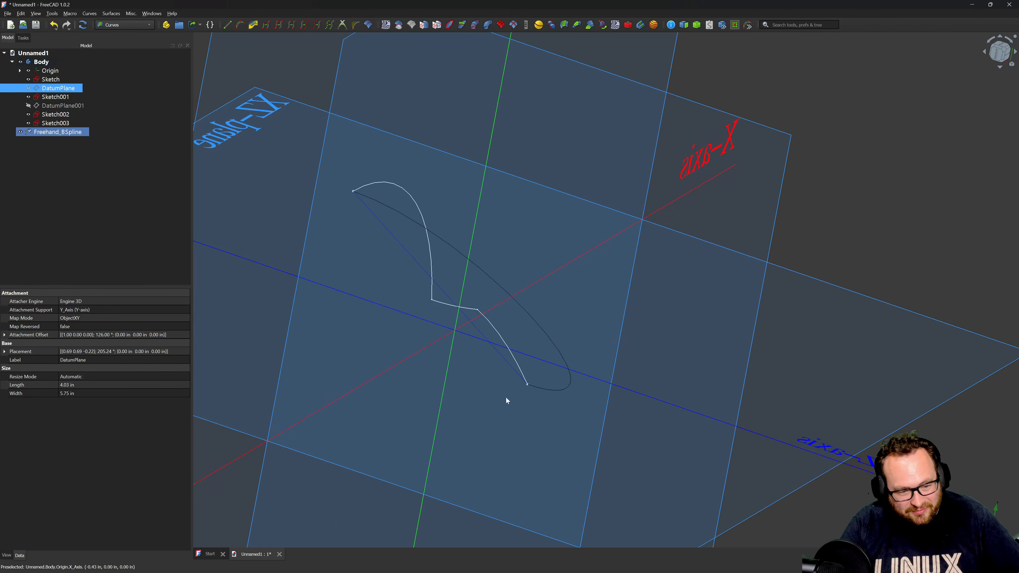
middle_click_drag(506, 399, 836, 330)
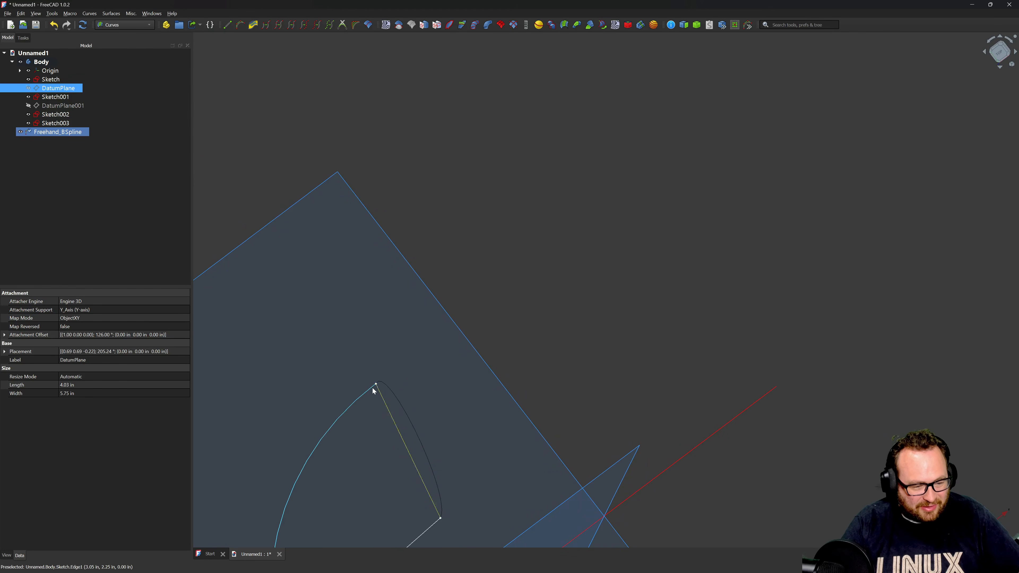
Recall the stored working view and toggle the freehand B-spline's tangent at its end point on the angled-plane arc.
scroll(440, 325, "down", 3)
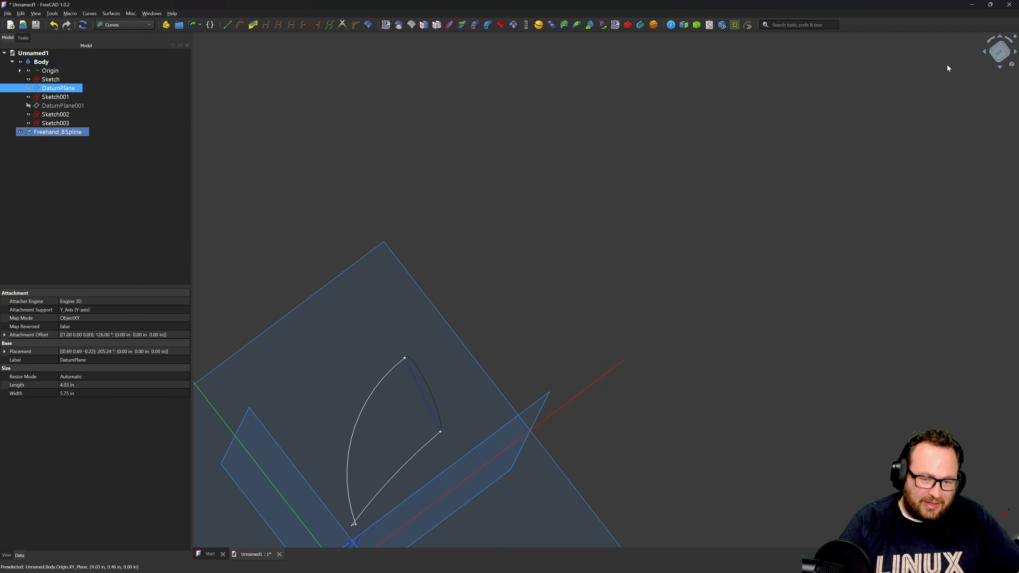
left_click(36, 14)
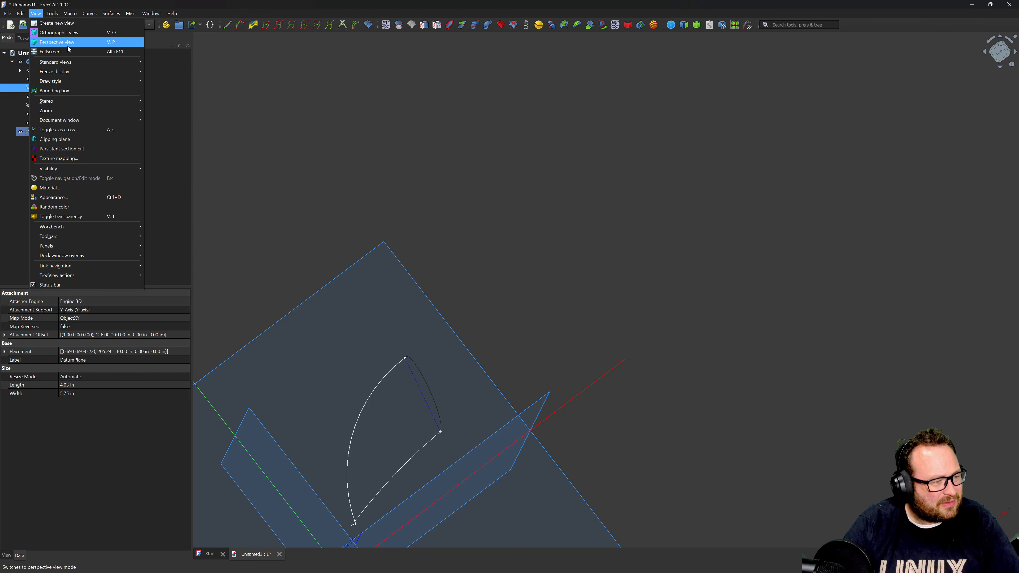
mouse_move(64, 72)
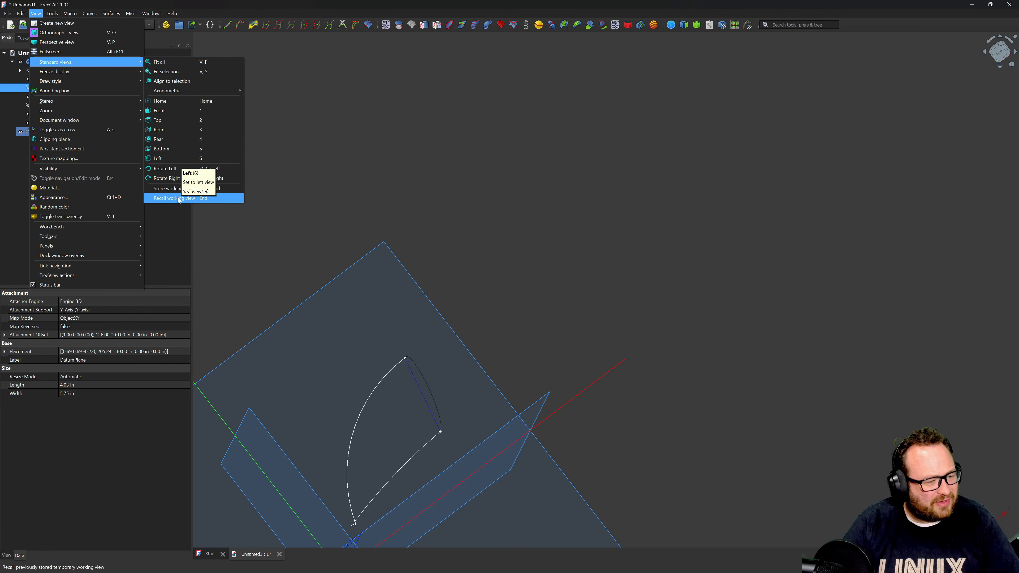
left_click(178, 198)
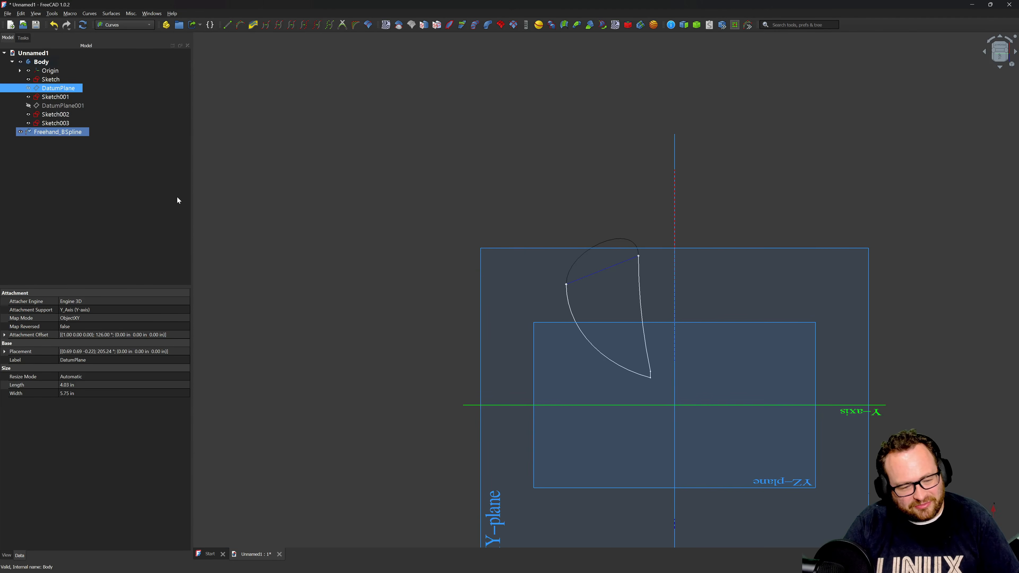
scroll(669, 246, "up", 3)
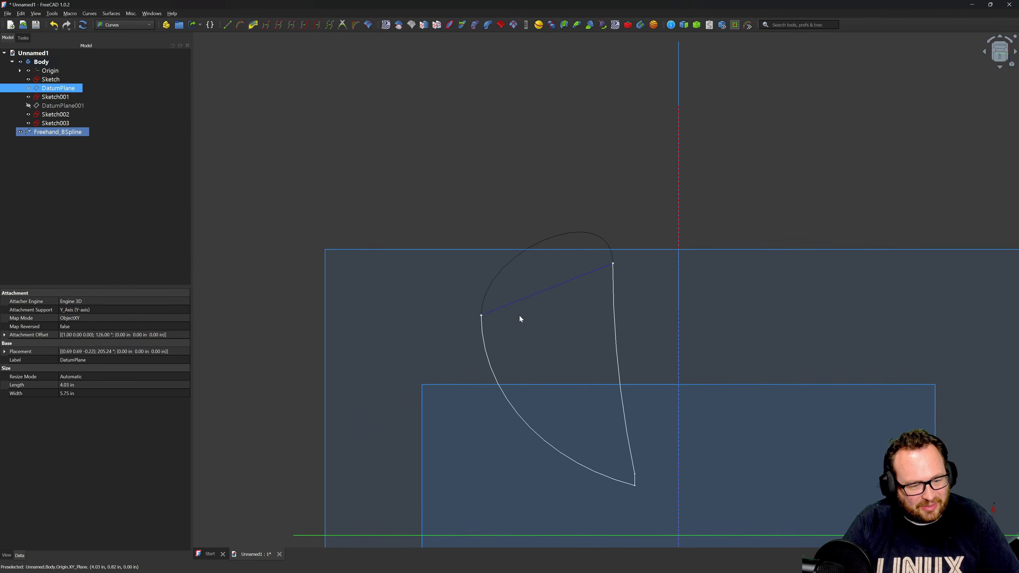
left_click(613, 263)
scroll(622, 253, "up", 5)
left_click(617, 256)
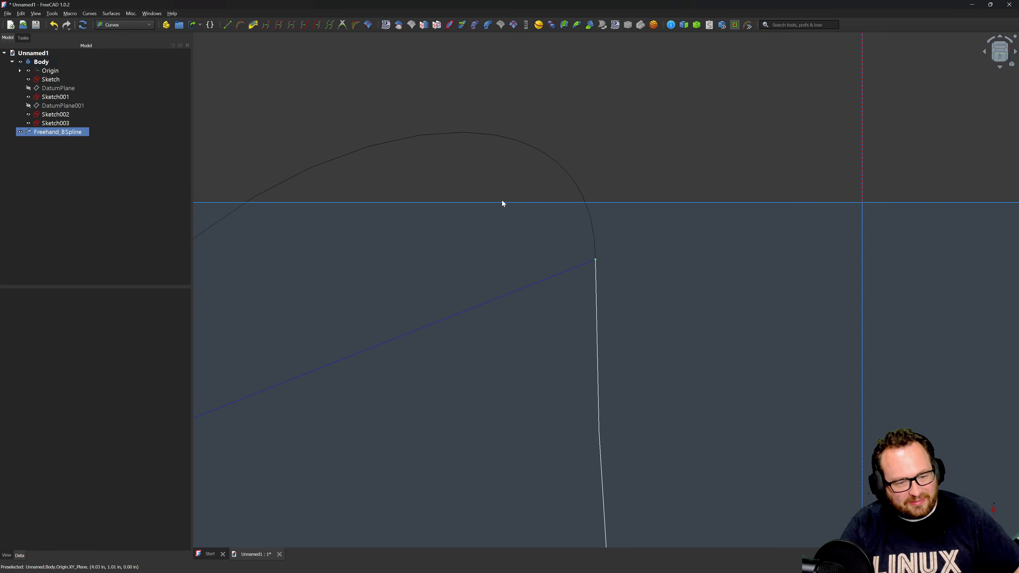
key("t")
scroll(623, 211, "down", 1)
scroll(623, 212, "down", 3)
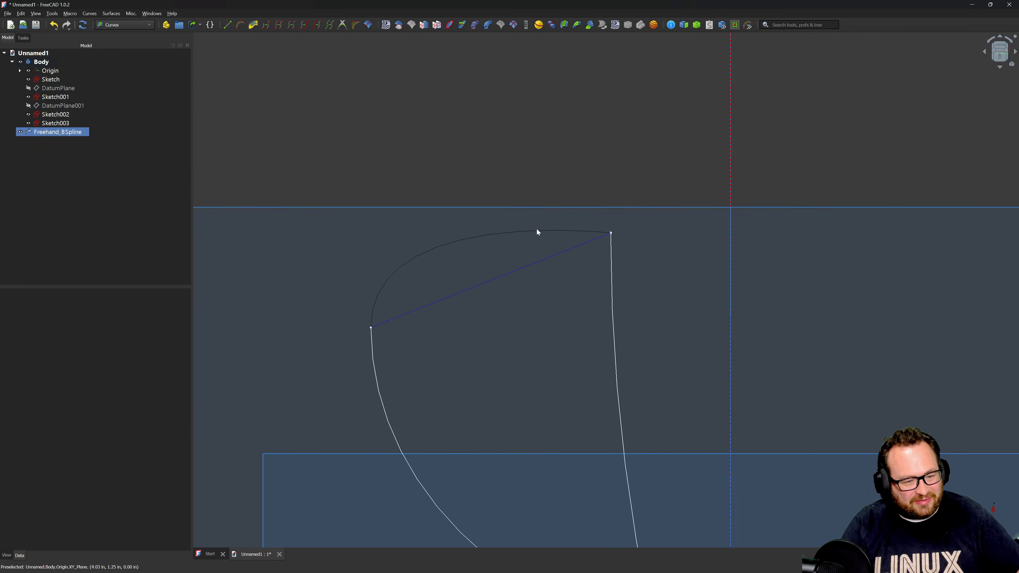
Examine the spline's end on the angled-plane arc and return to the stored working view.
mouse_move(538, 232)
middle_mouse_down()
mouse_move(562, 341)
mouse_move(492, 342)
mouse_move(587, 371)
mouse_move(682, 353)
mouse_move(673, 257)
mouse_move(465, 308)
middle_mouse_up()
scroll(610, 315, "up", 6)
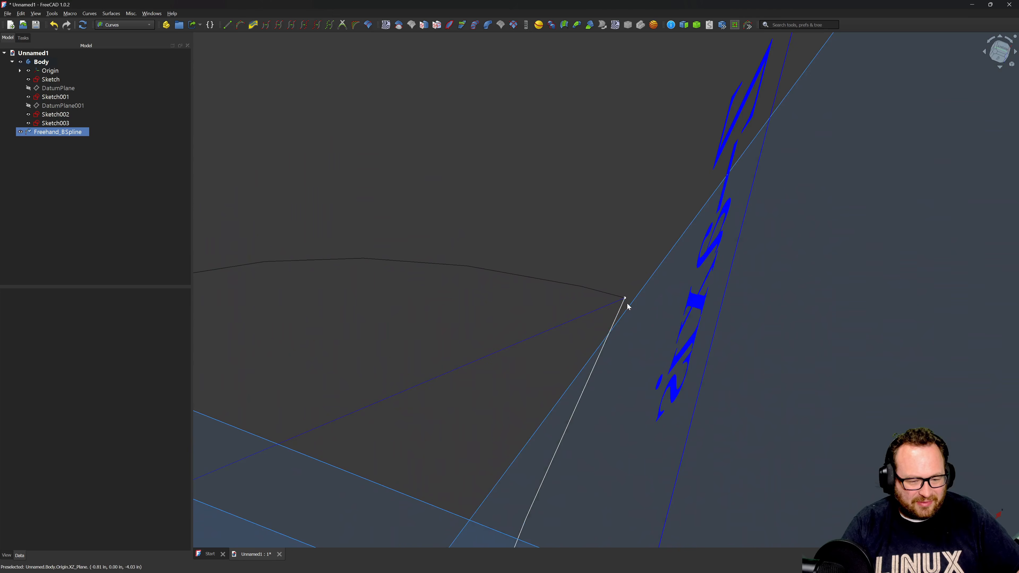
scroll(626, 303, "down", 5)
left_click(36, 12)
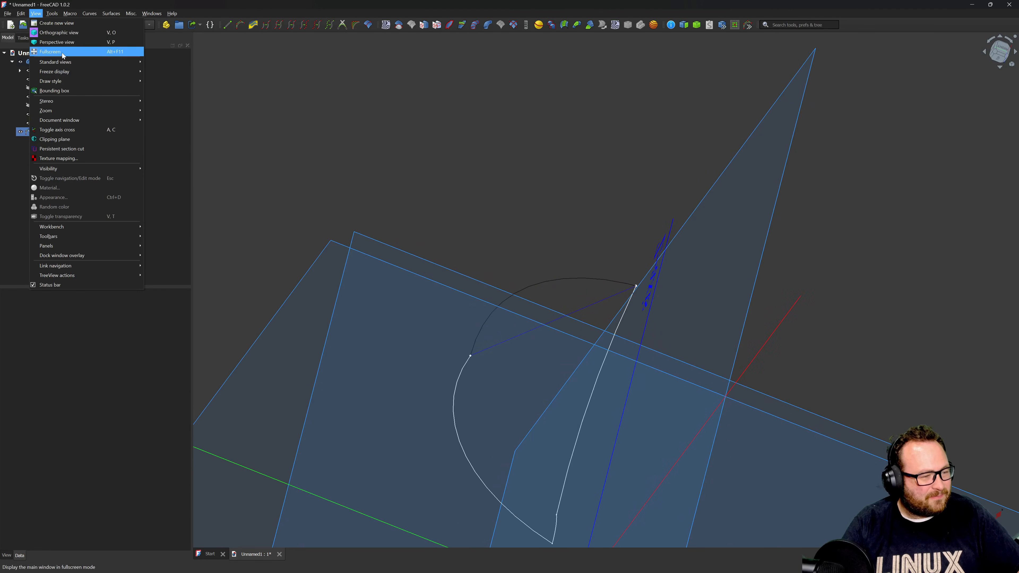
mouse_move(76, 61)
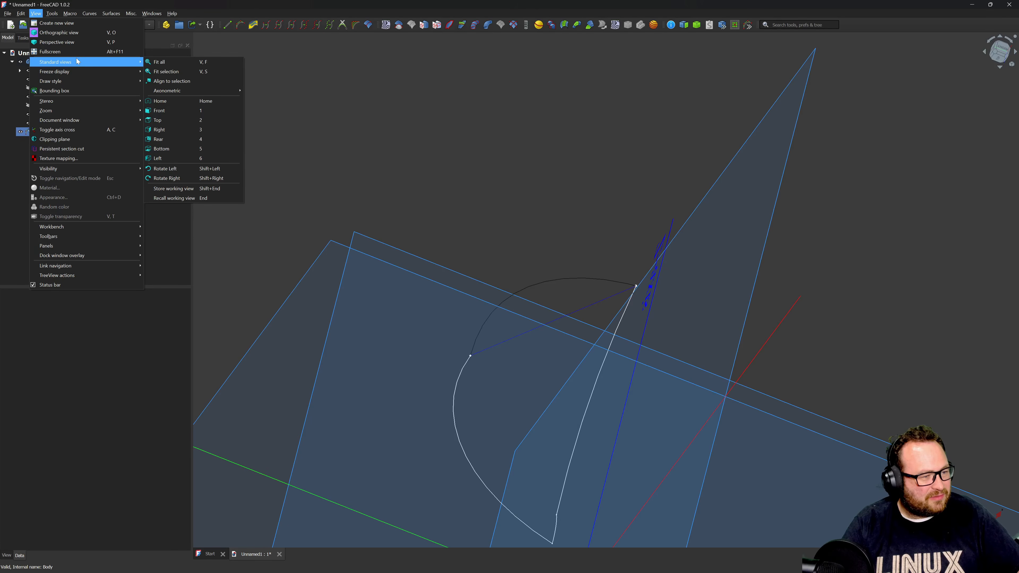
left_click(184, 198)
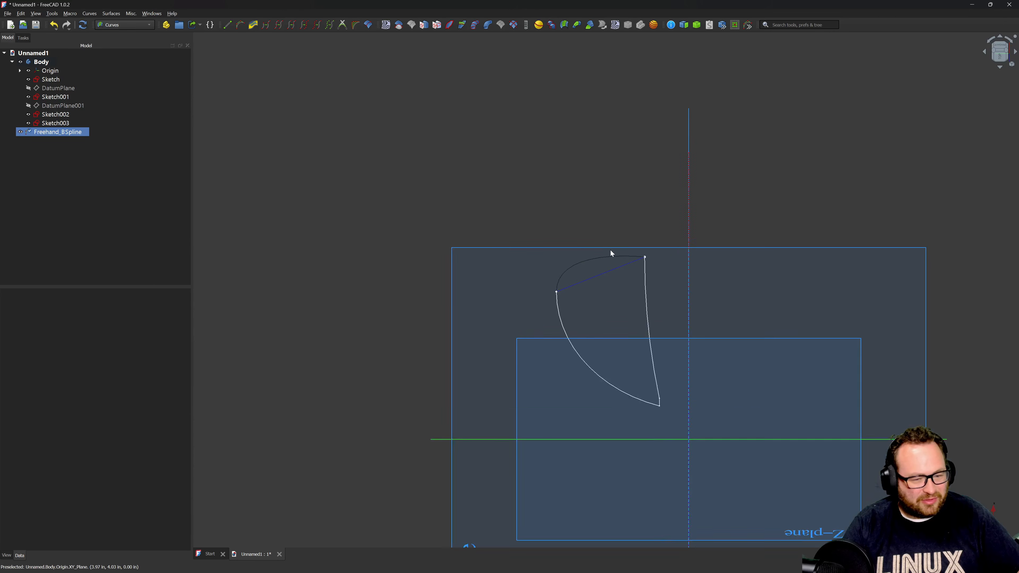
scroll(610, 252, "up", 4)
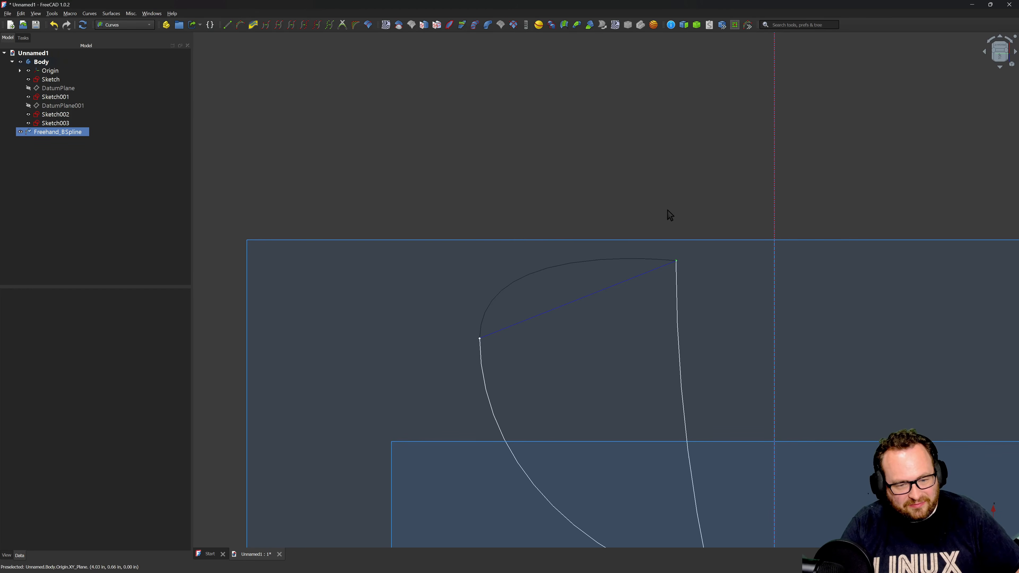
Examine the reshaped spline against both profile arcs and the origin planes from several angles.
mouse_move(638, 230)
middle_mouse_down()
mouse_move(636, 275)
mouse_move(554, 310)
middle_mouse_up()
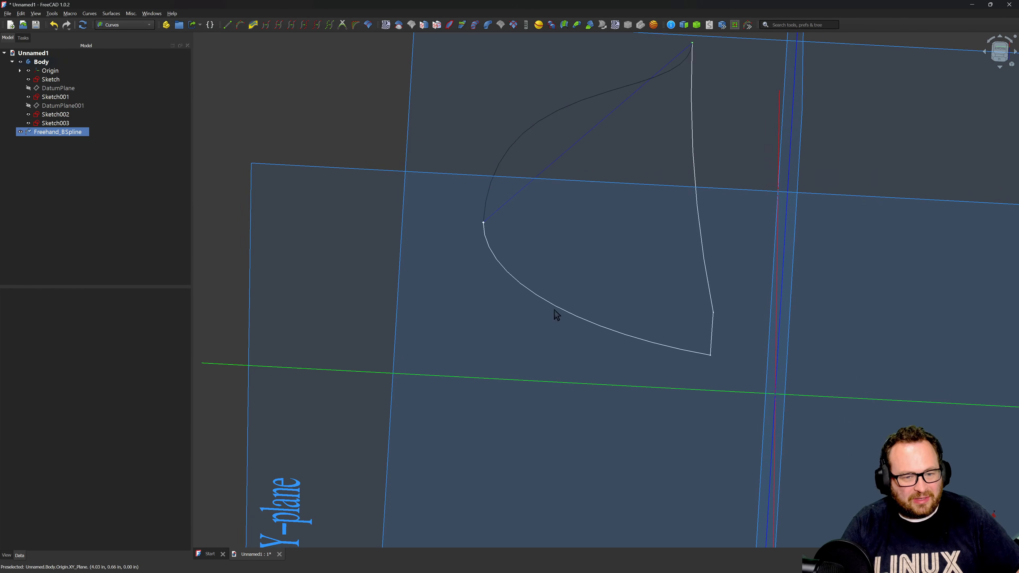
scroll(517, 324, "down", 4)
scroll(629, 156, "up", 1)
middle_click_drag(630, 157, 564, 339)
scroll(565, 339, "down", 5)
scroll(597, 161, "up", 4)
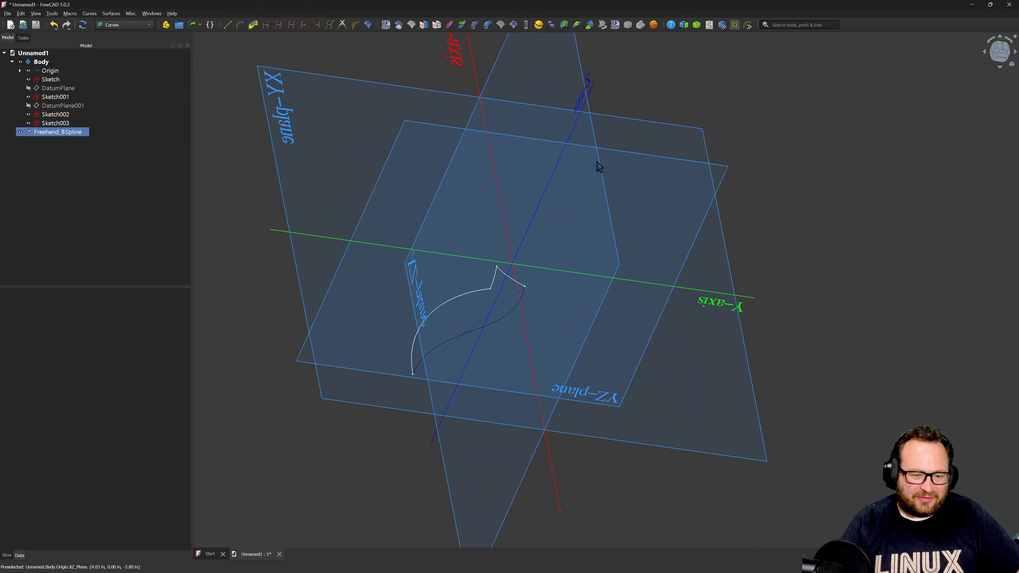
scroll(583, 175, "up", 1)
middle_click_drag(377, 300, 568, 228)
scroll(678, 244, "down", 4)
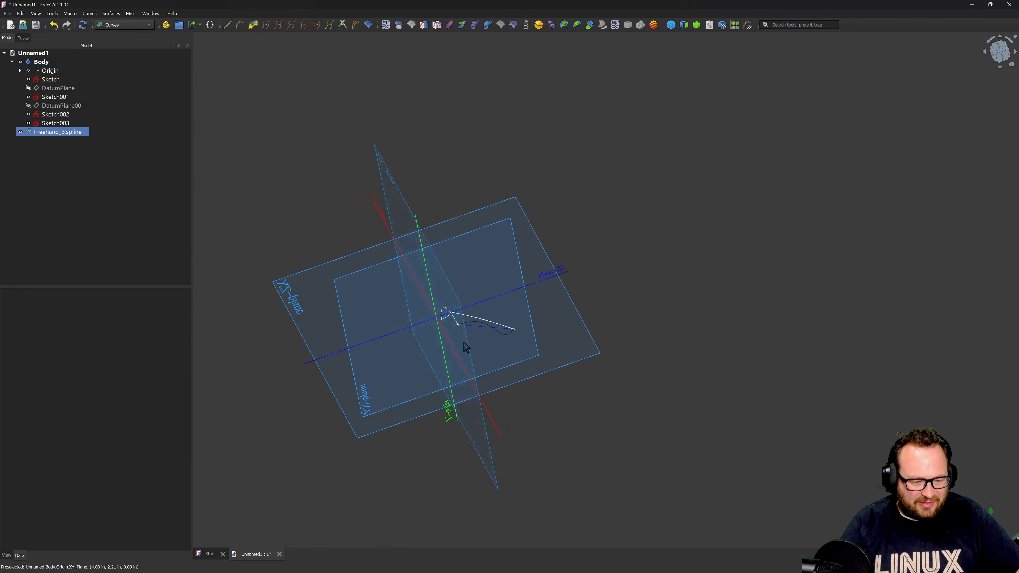
scroll(474, 329, "up", 7)
mouse_move(542, 191)
middle_mouse_down()
mouse_move(530, 258)
mouse_move(530, 217)
mouse_move(505, 173)
middle_mouse_up()
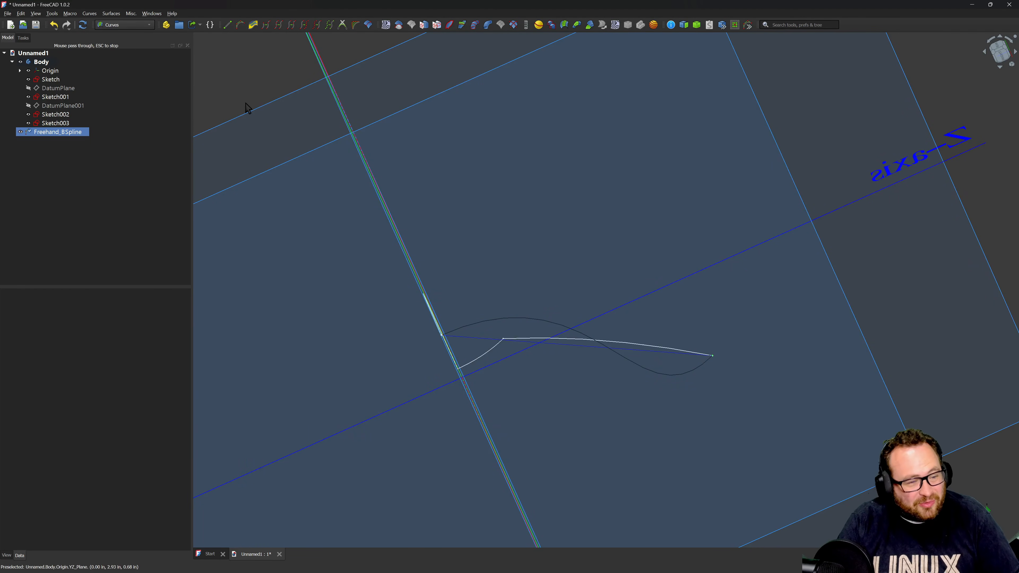
scroll(561, 237, "down", 2)
middle_click_drag(629, 373, 437, 396)
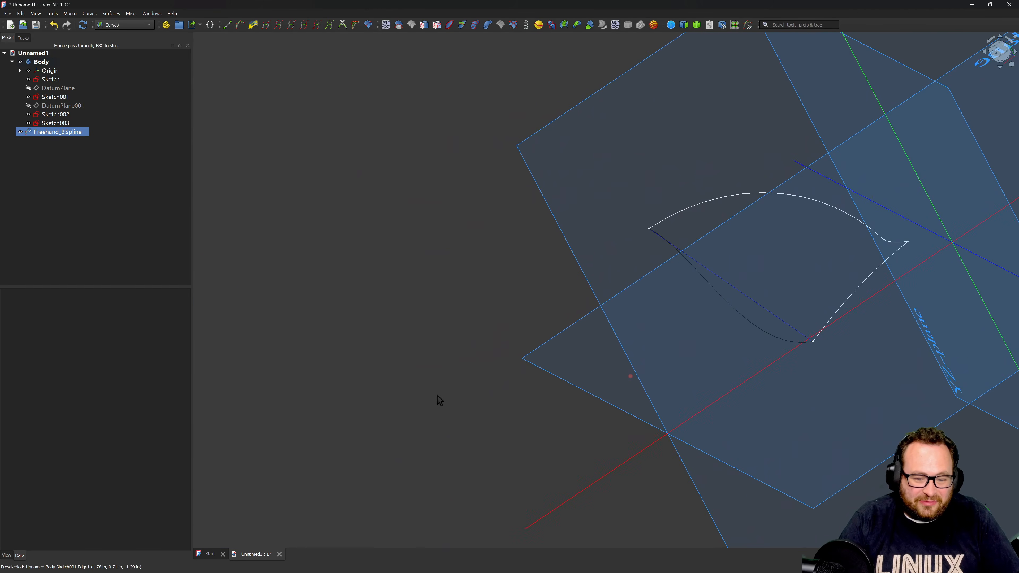
scroll(436, 395, "down", 3)
scroll(666, 324, "up", 3)
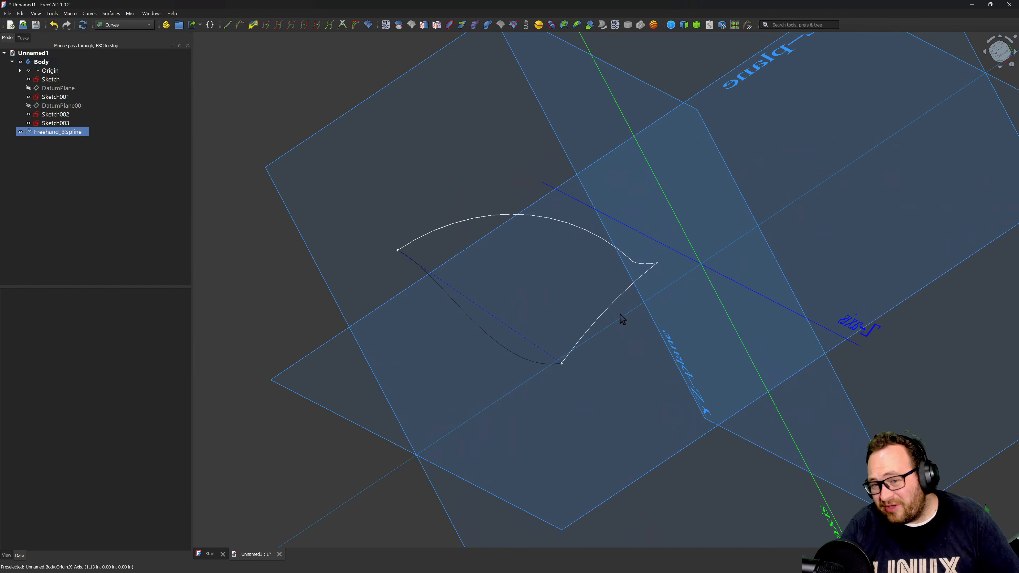
middle_click_drag(434, 155, 498, 149)
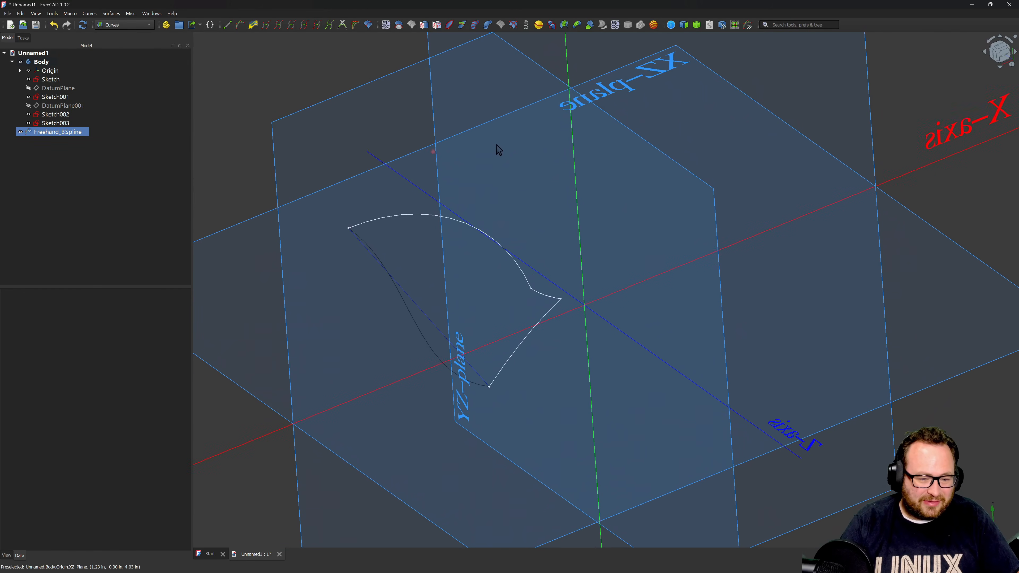
Switch to the Part workbench and try to create a ruled surface with the spline still being edited.
left_click(143, 25)
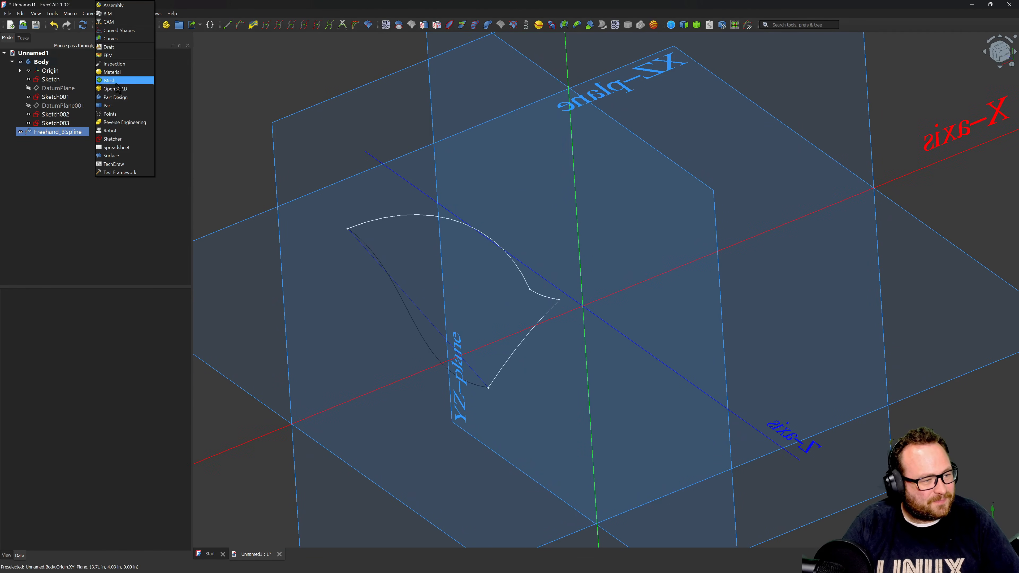
left_click(115, 105)
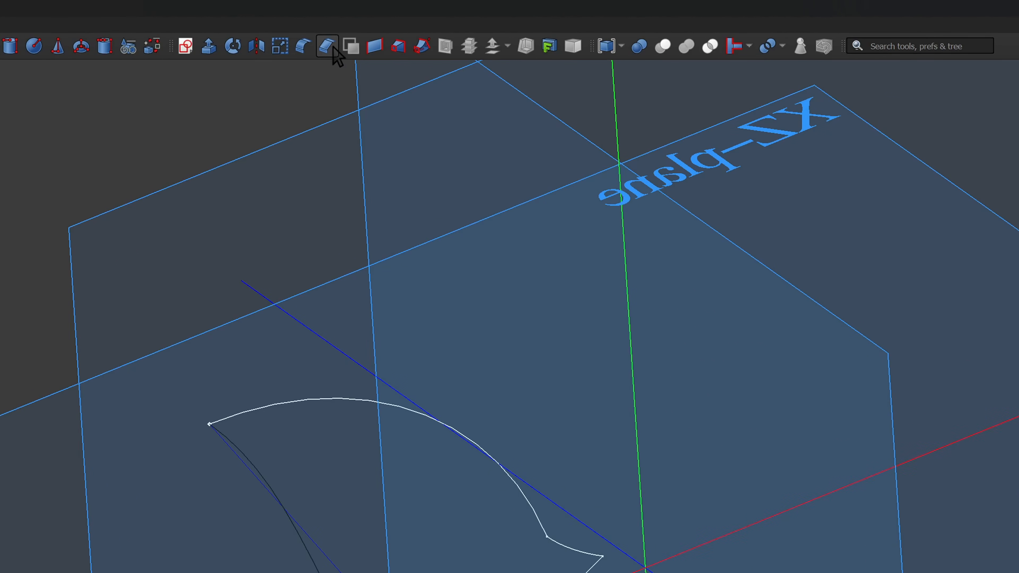
left_click(375, 47)
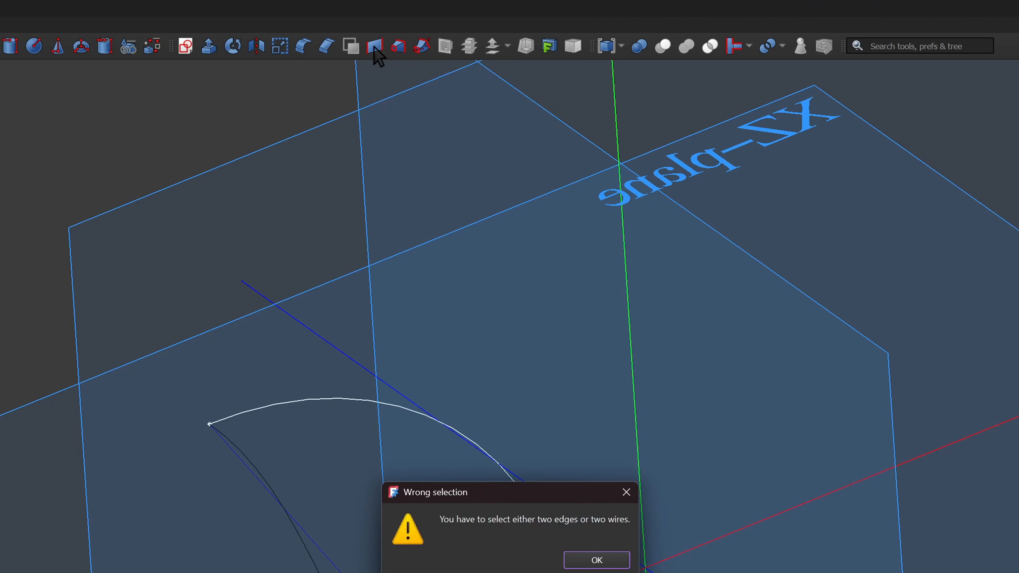
left_click(596, 560)
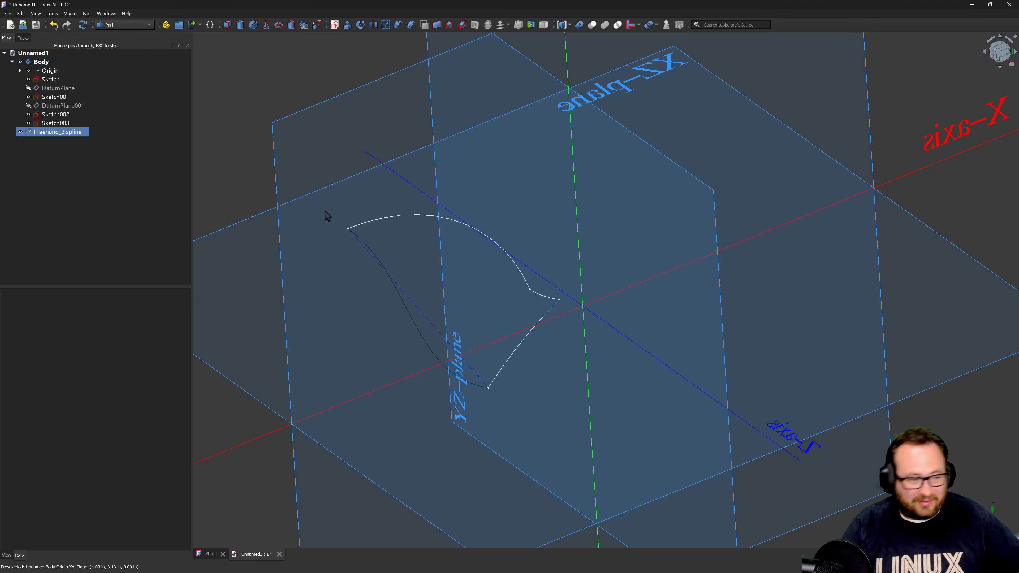
Leave the freehand B-spline's edit mode and clear the selection.
left_click(47, 134)
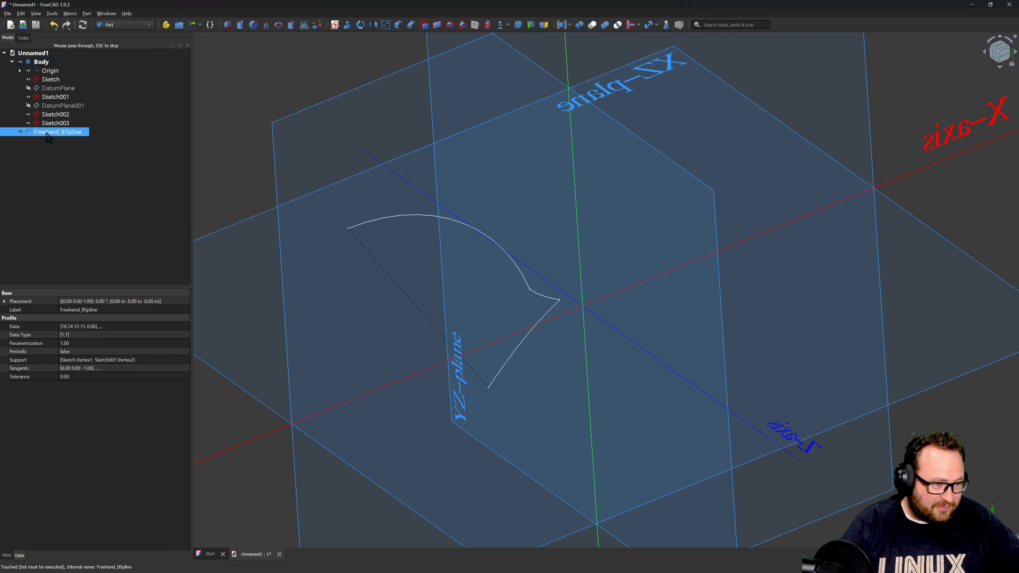
left_click(73, 162)
scroll(391, 349, "up", 5)
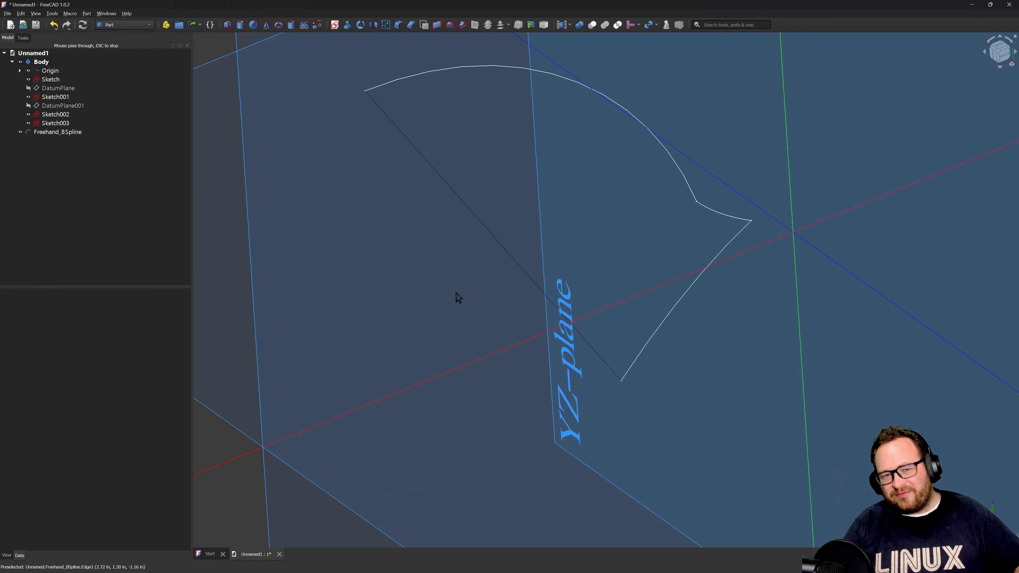
Reopen the freehand B-spline for editing and return to the Curves workbench.
left_click(50, 134)
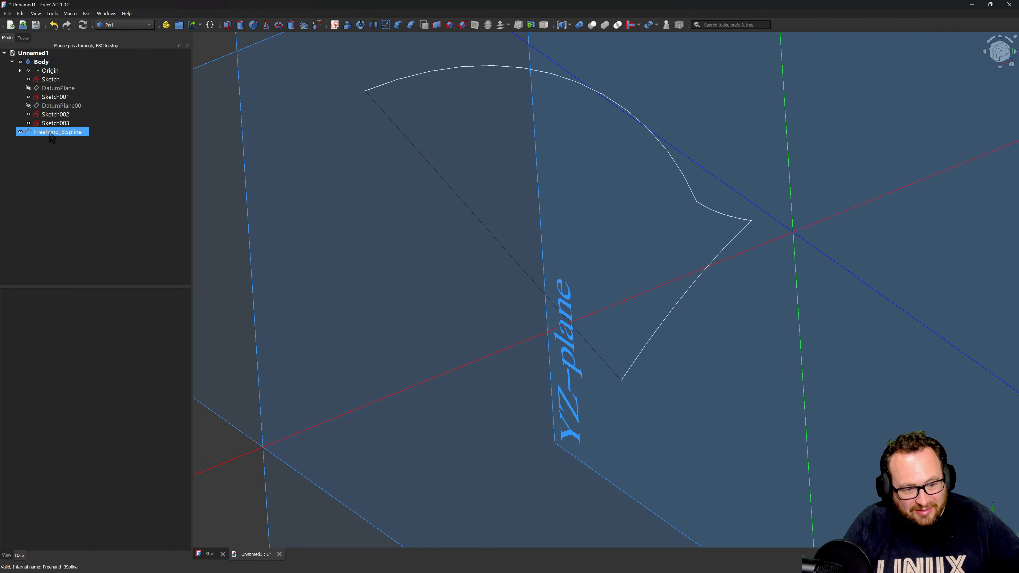
left_click(52, 135)
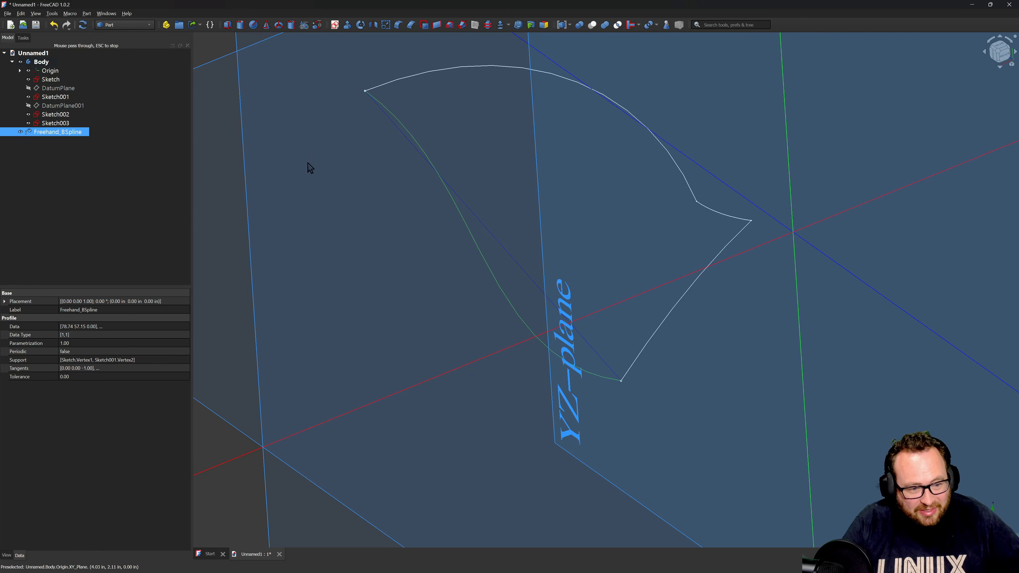
scroll(735, 188, "down", 1)
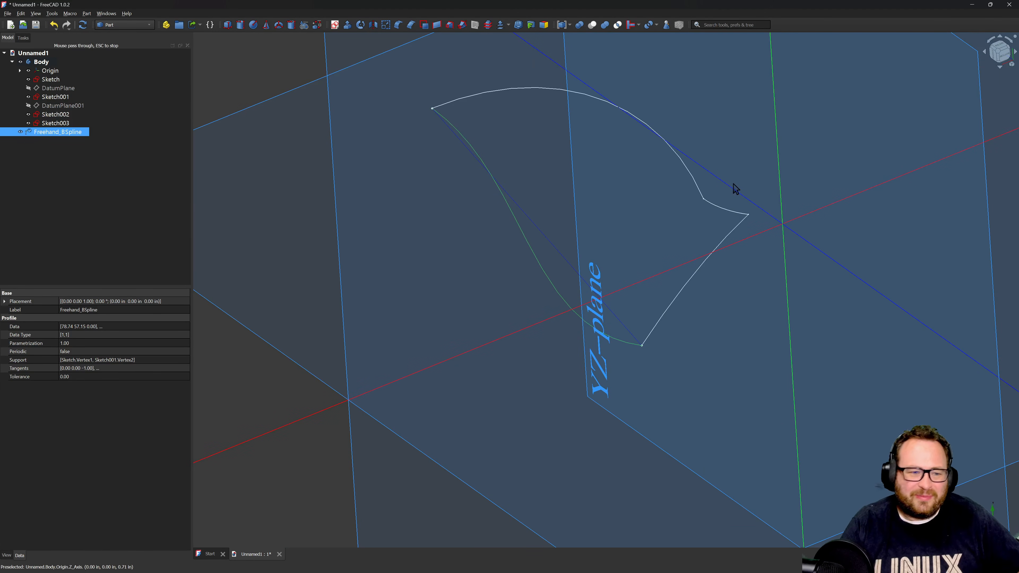
left_click(143, 175)
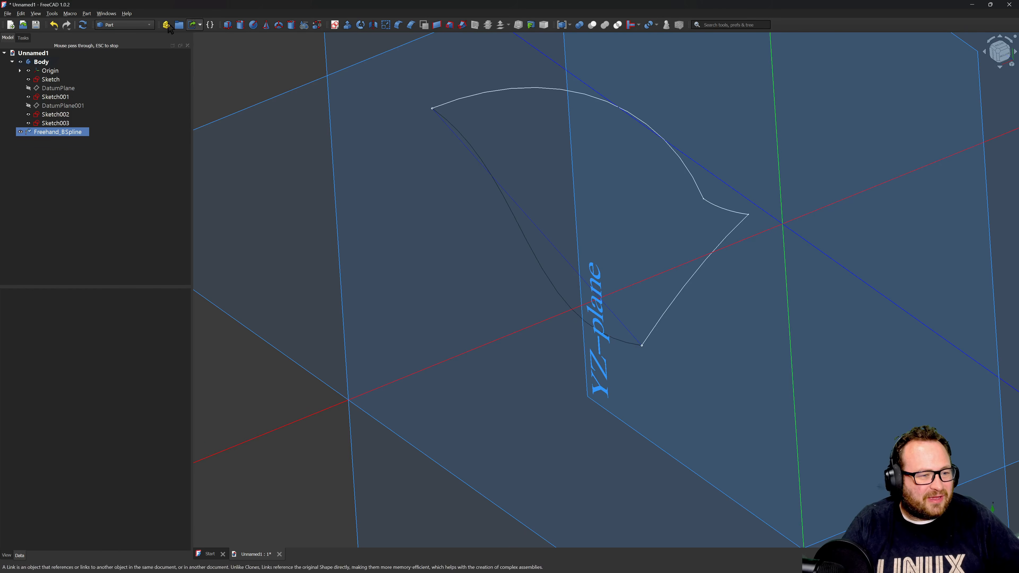
left_click(122, 25)
left_click(131, 38)
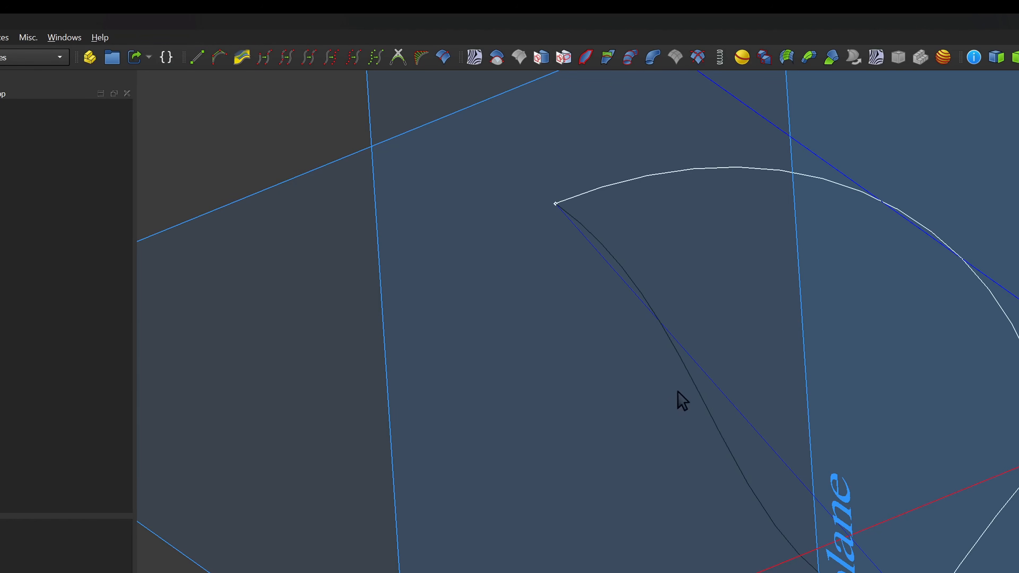
Insert a point midway along the freehand B-spline, then finish editing it and clear the selection.
left_click(720, 386)
key("i")
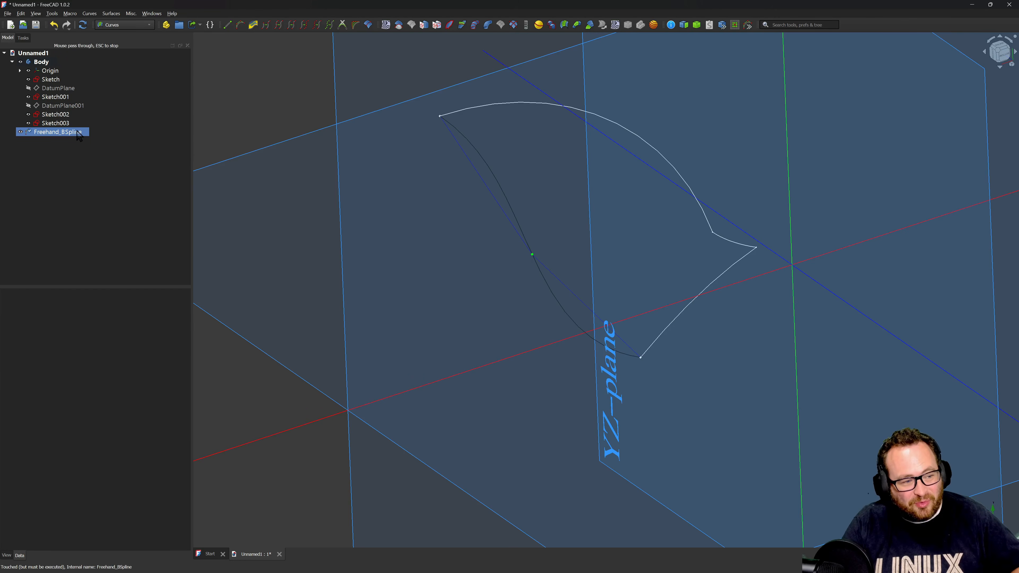
left_click(63, 134)
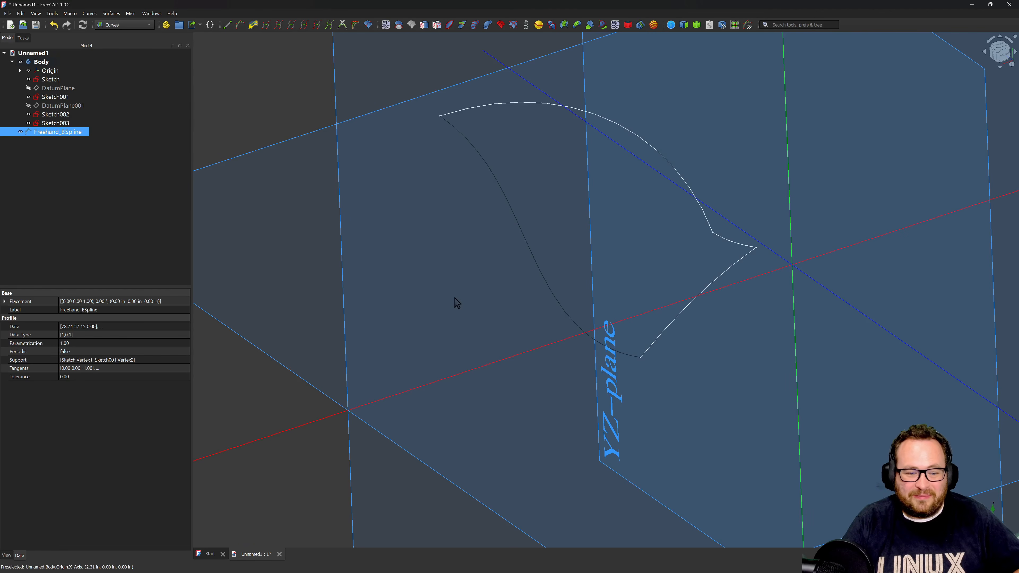
mouse_move(455, 297)
middle_mouse_down()
mouse_move(543, 294)
mouse_move(468, 290)
mouse_move(456, 303)
middle_mouse_up()
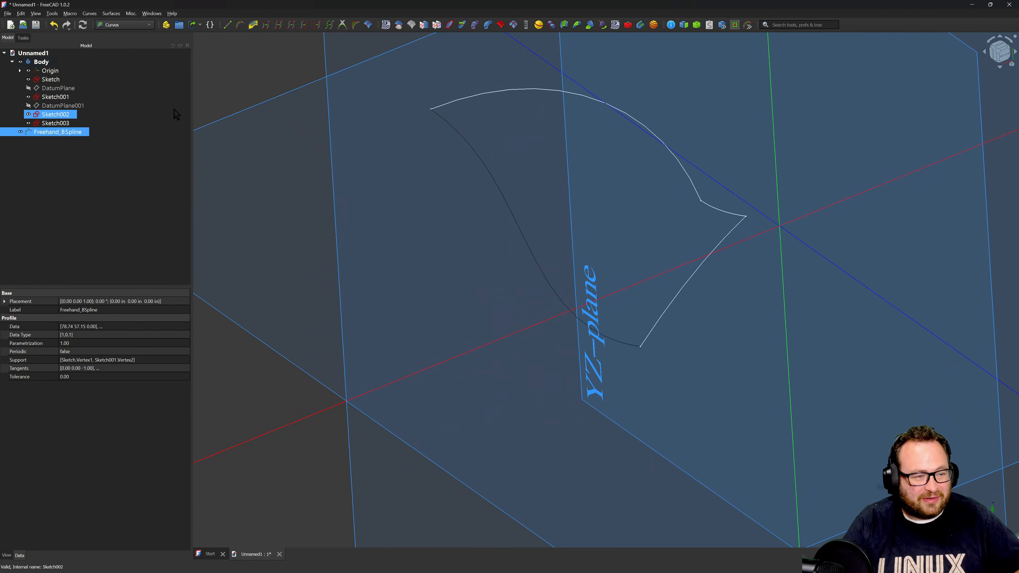
left_click(229, 76)
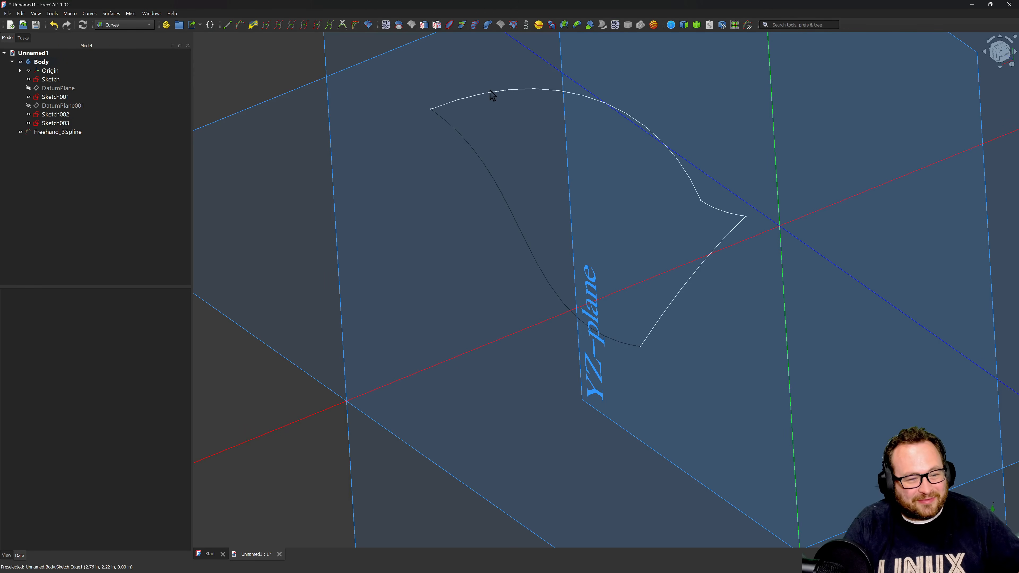
Create a ruled surface between Sketch001 and Sketch in the Part workbench and compare its outer edge with the freehand B-spline.
left_click(56, 97)
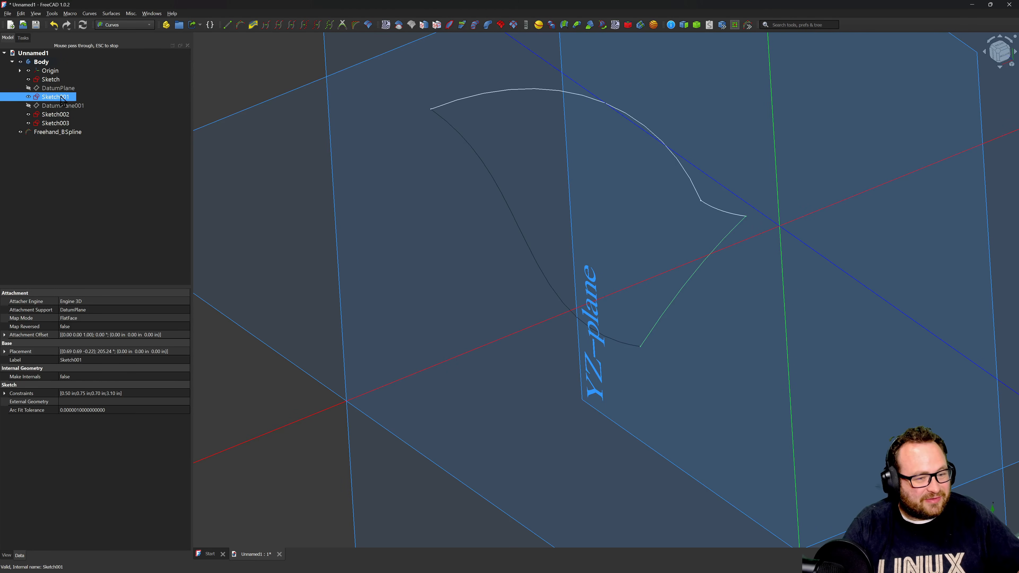
left_click(53, 80, "ctrl")
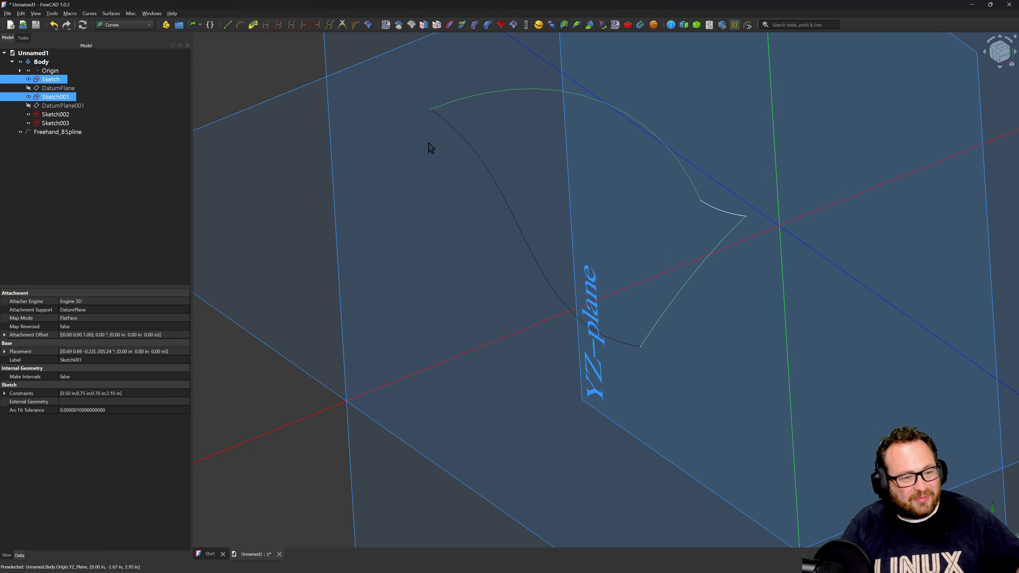
left_click(114, 26)
left_click(107, 105)
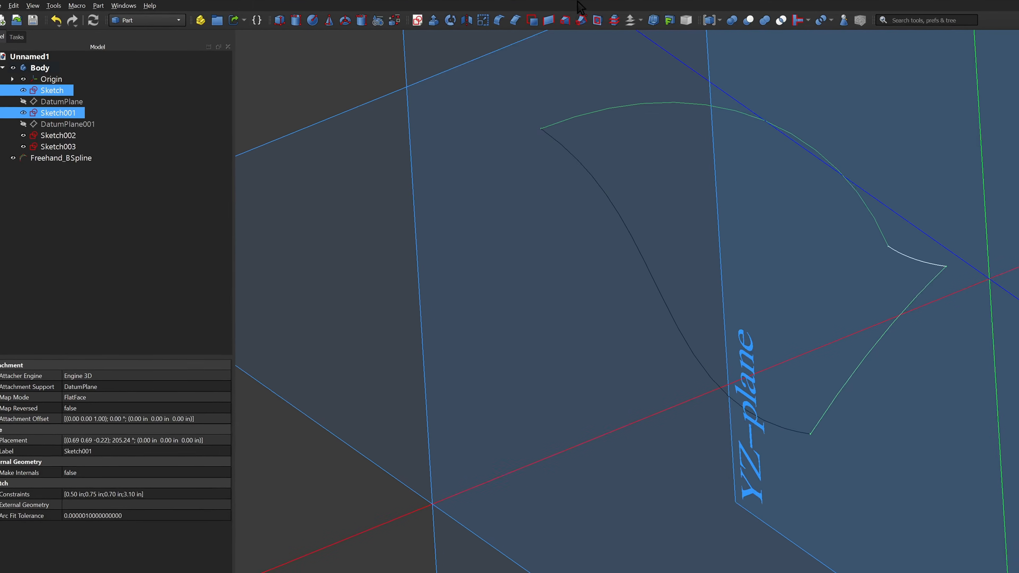
left_click(601, 23)
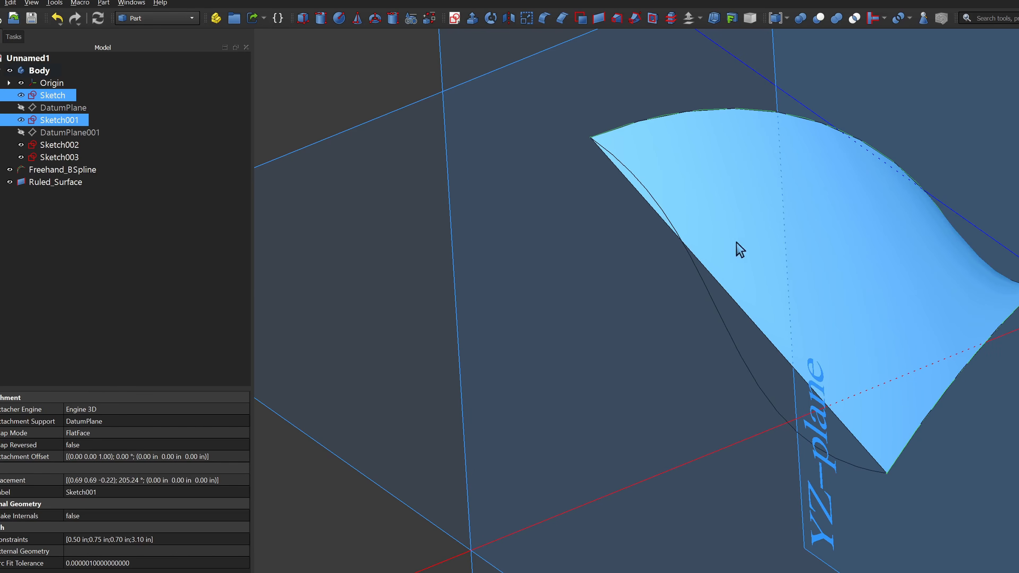
middle_click_drag(737, 377, 576, 361)
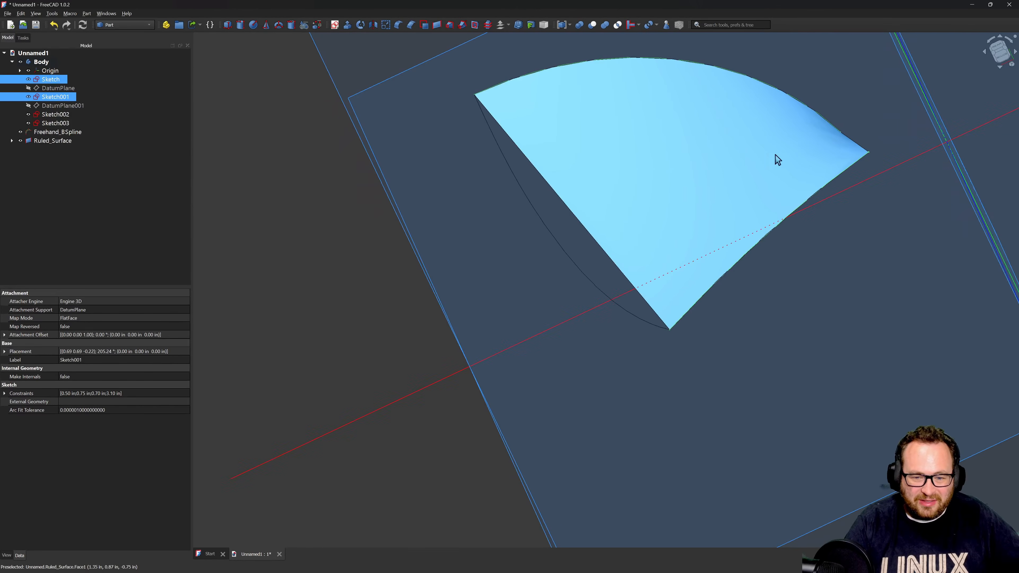
left_click(503, 69)
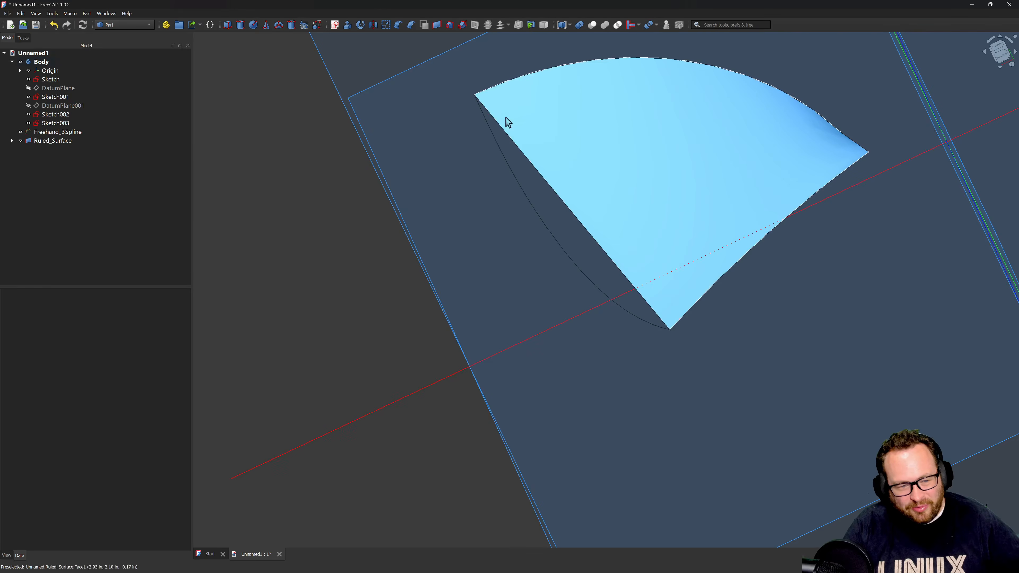
middle_click_drag(589, 280, 703, 257)
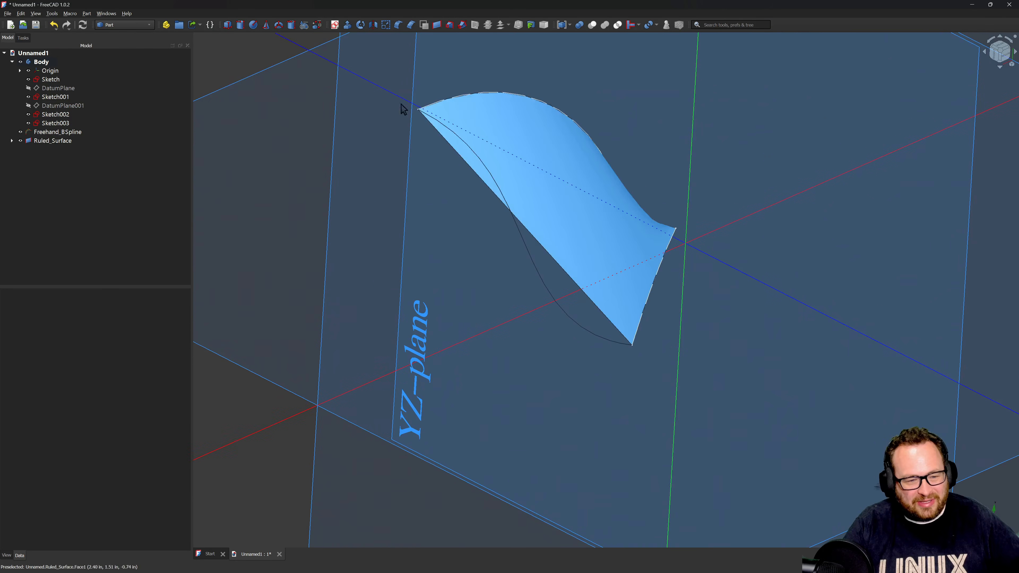
middle_click_drag(591, 296, 510, 321)
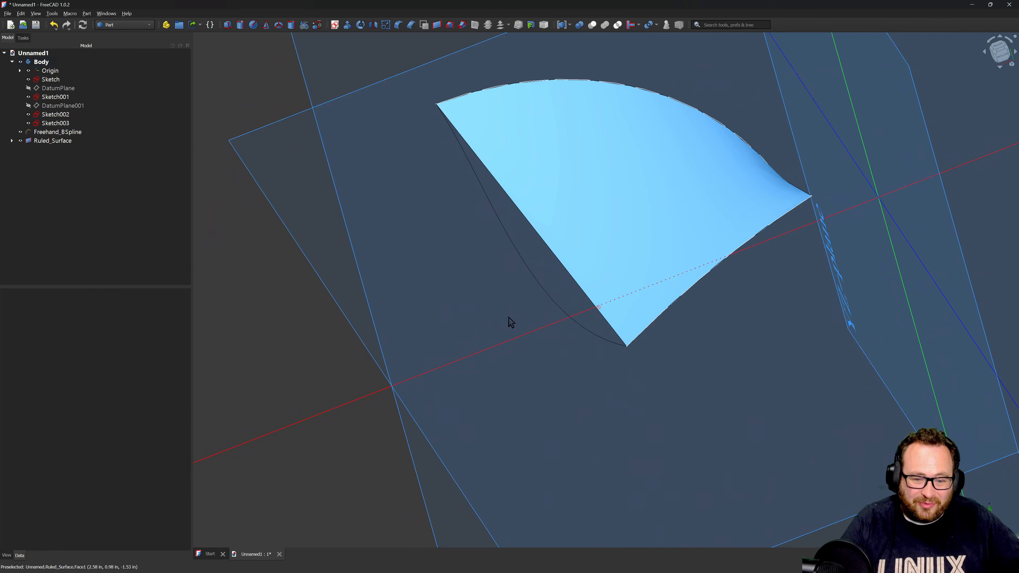
Sweep Sketch002 and the freehand B-spline along the ruled surface's two rails using the Curves workbench.
left_click(688, 211)
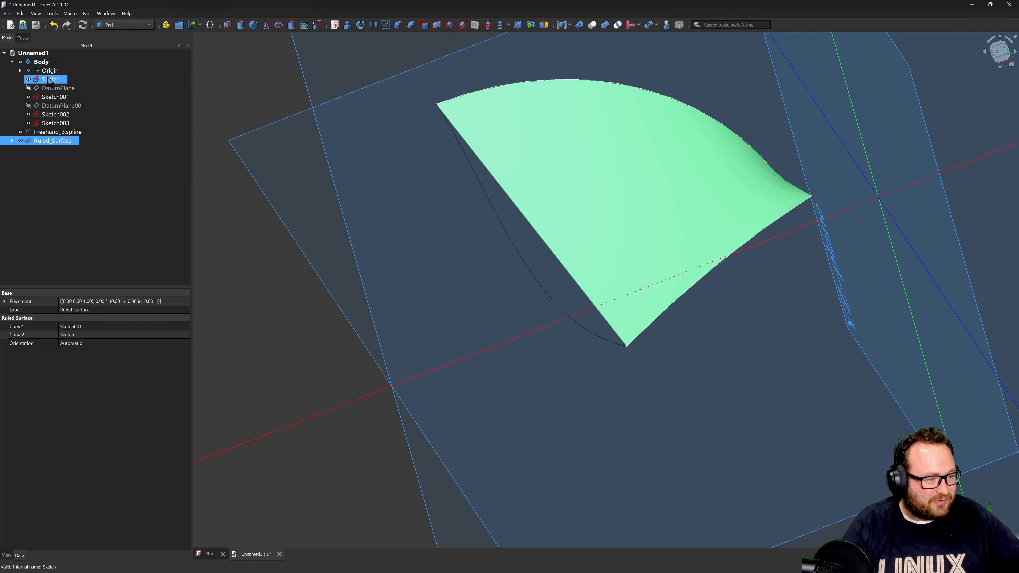
left_click(55, 114, "ctrl")
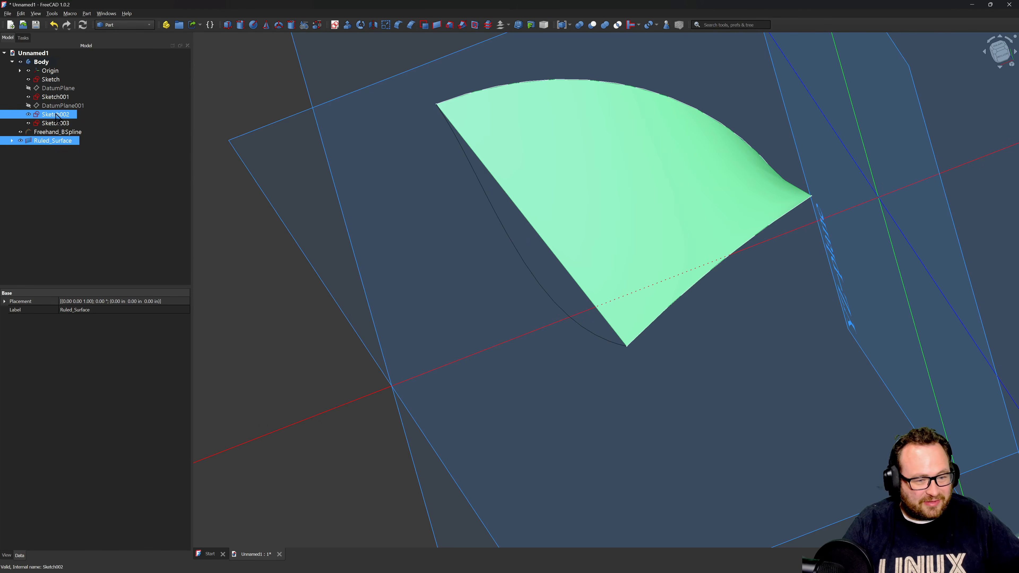
middle_click_drag(455, 212, 332, 238)
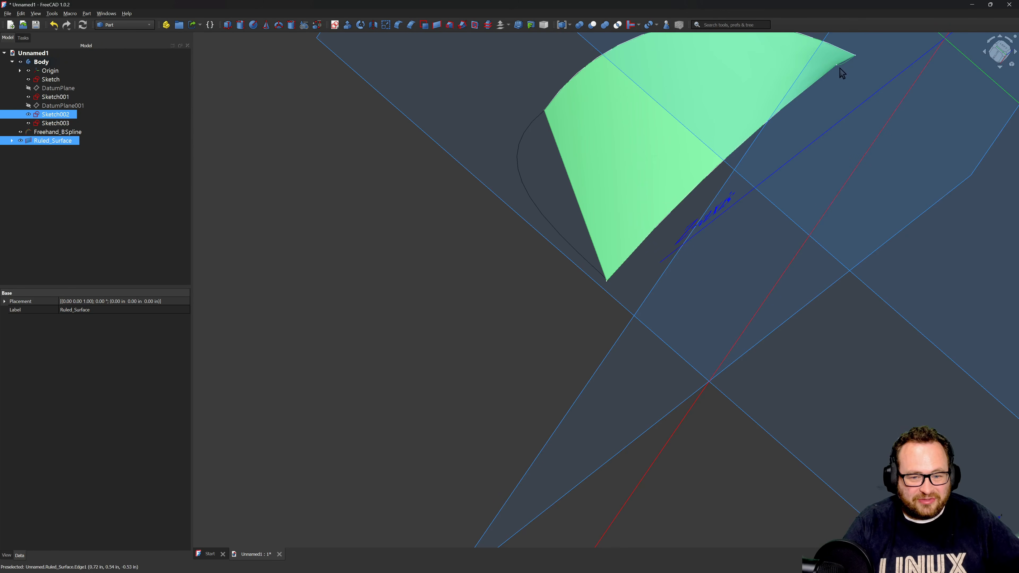
left_click(71, 131, "ctrl")
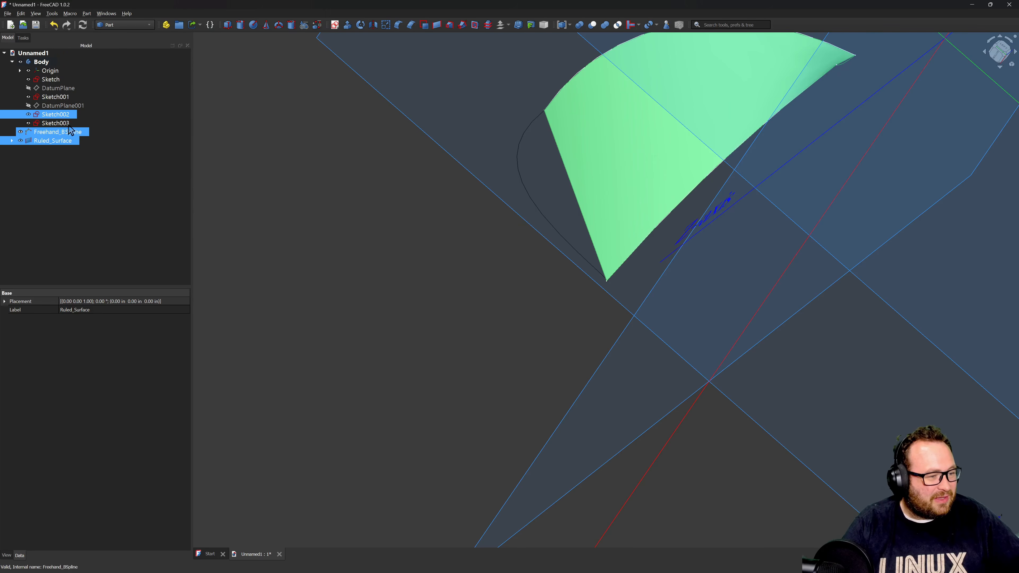
left_click(62, 132, "ctrl")
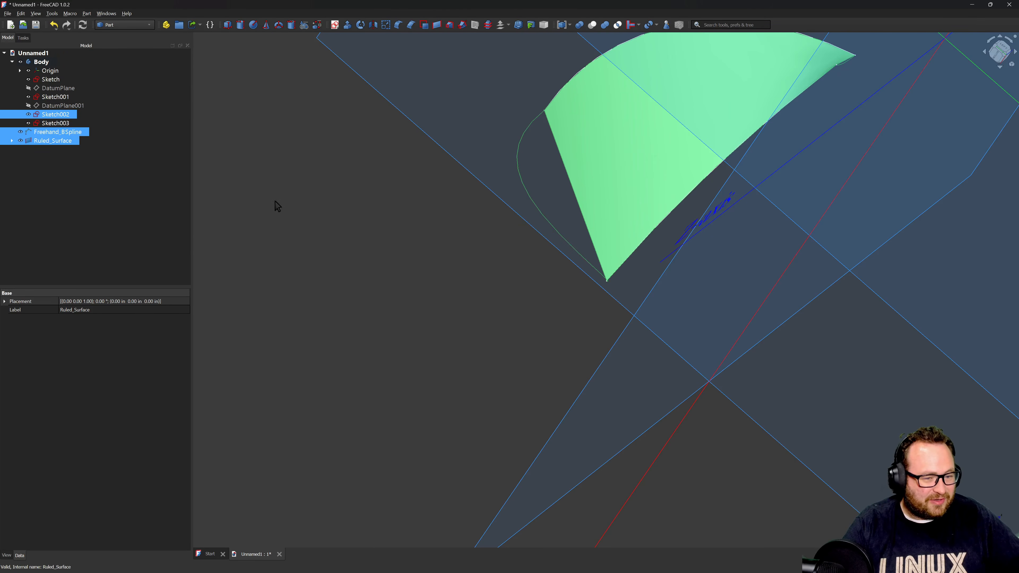
middle_click_drag(333, 179, 526, 241)
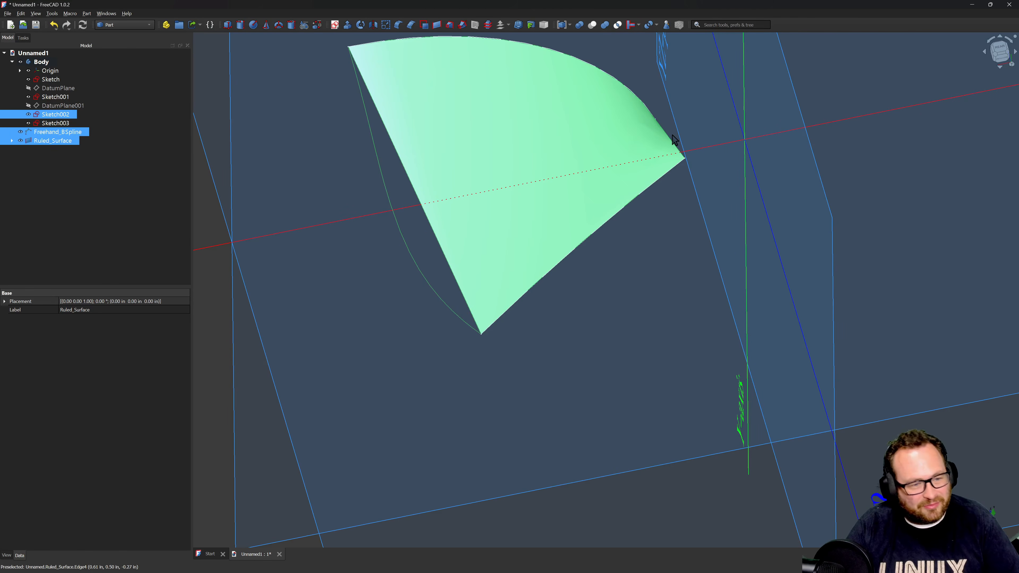
left_click(131, 25)
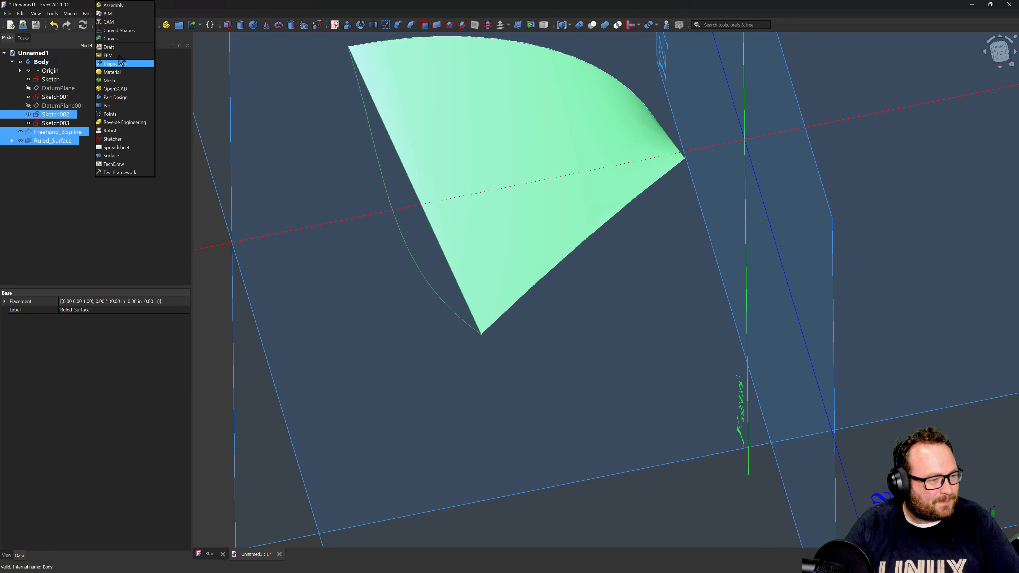
left_click(121, 38)
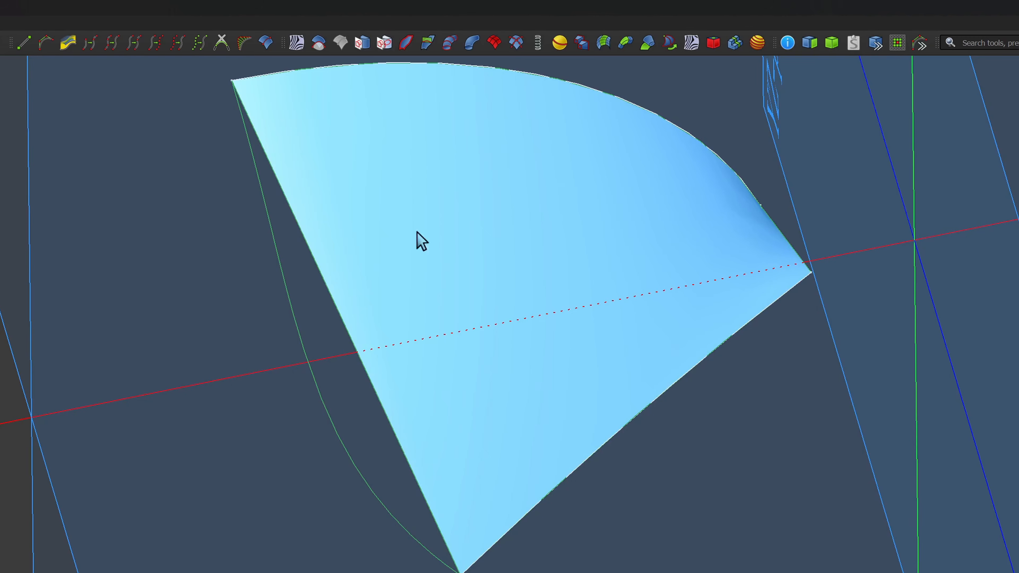
left_click(404, 47)
Inspect the two-rail sweep's point grid and approximate it into a surface.
middle_click_drag(436, 395, 665, 561)
scroll(673, 563, "down", 4)
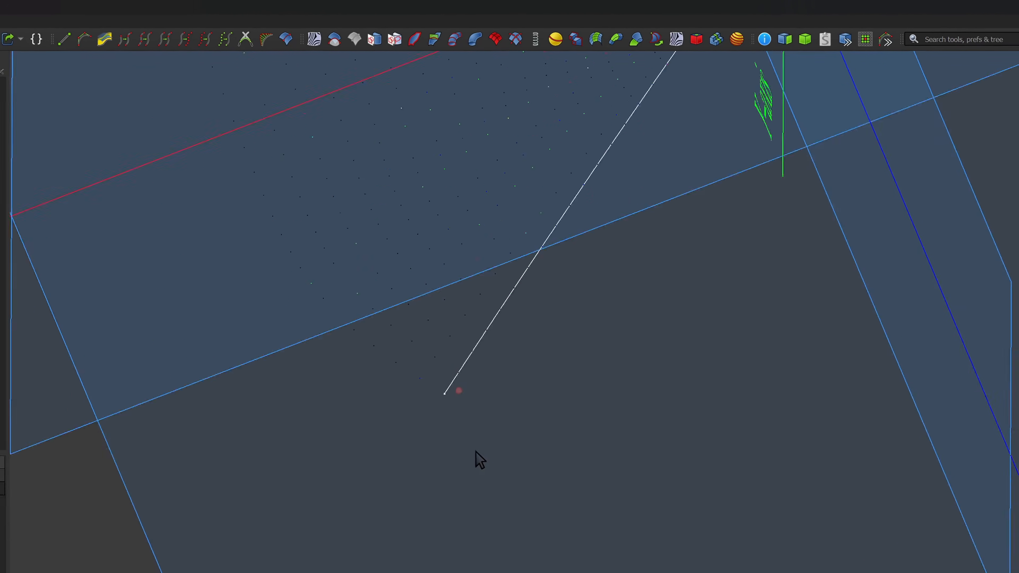
scroll(569, 209, "up", 8)
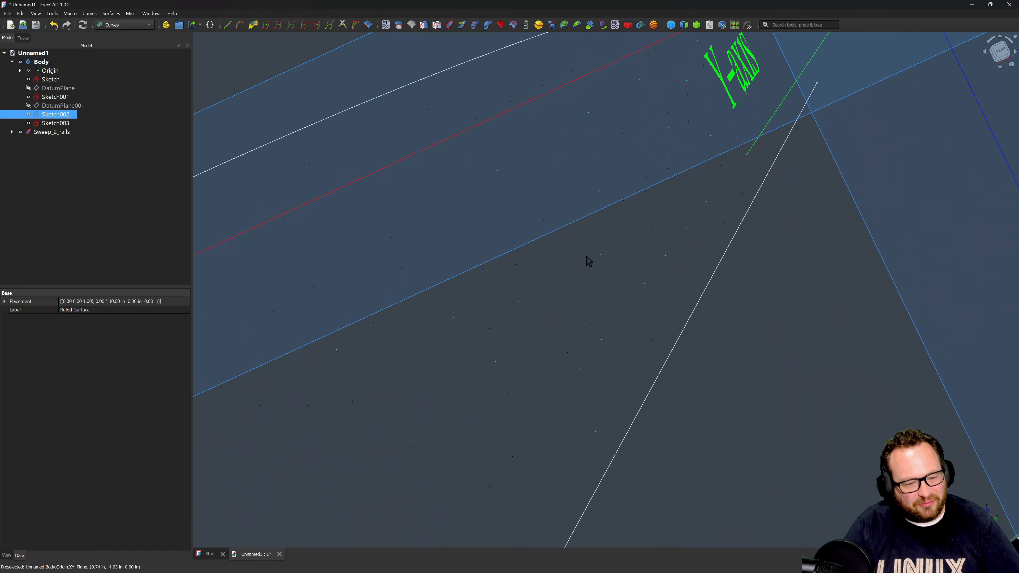
scroll(585, 257, "down", 2)
middle_click_drag(585, 265, 446, 158)
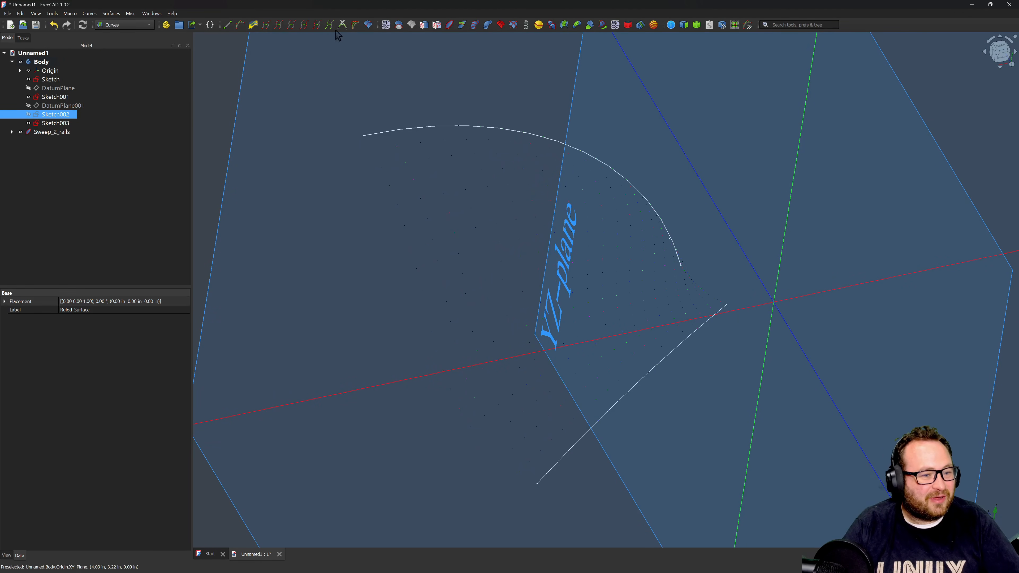
left_click(79, 158)
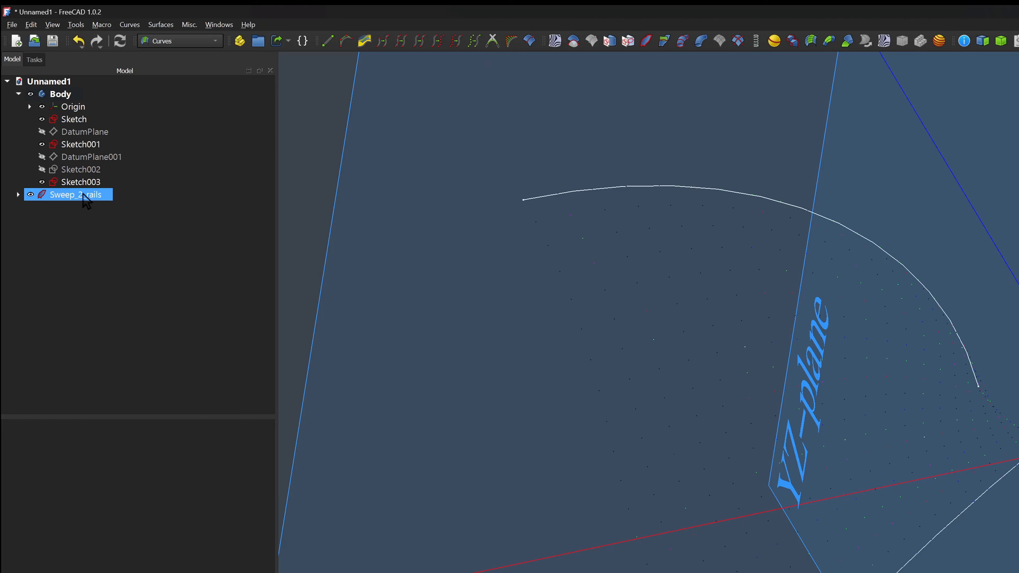
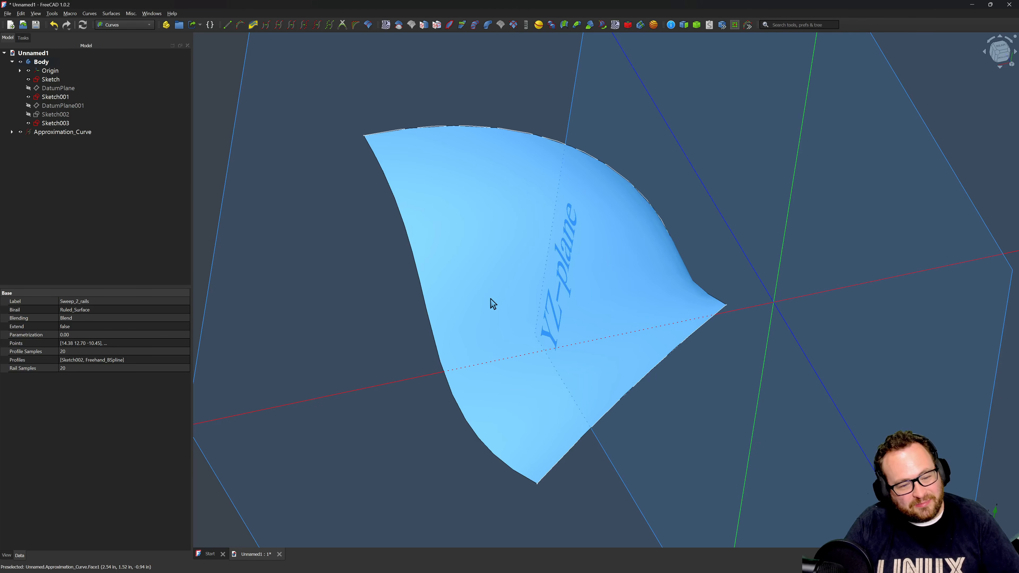
Open the first arc sketch on the XY plane, review where its arc starts and its dimensions, and close it unchanged.
middle_click_drag(469, 277, 412, 289)
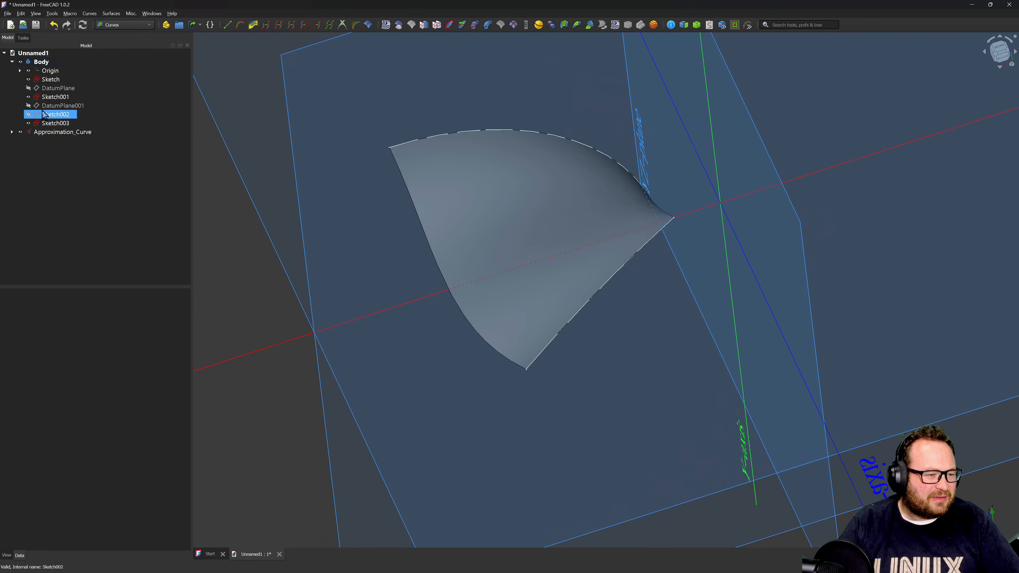
left_click(50, 80)
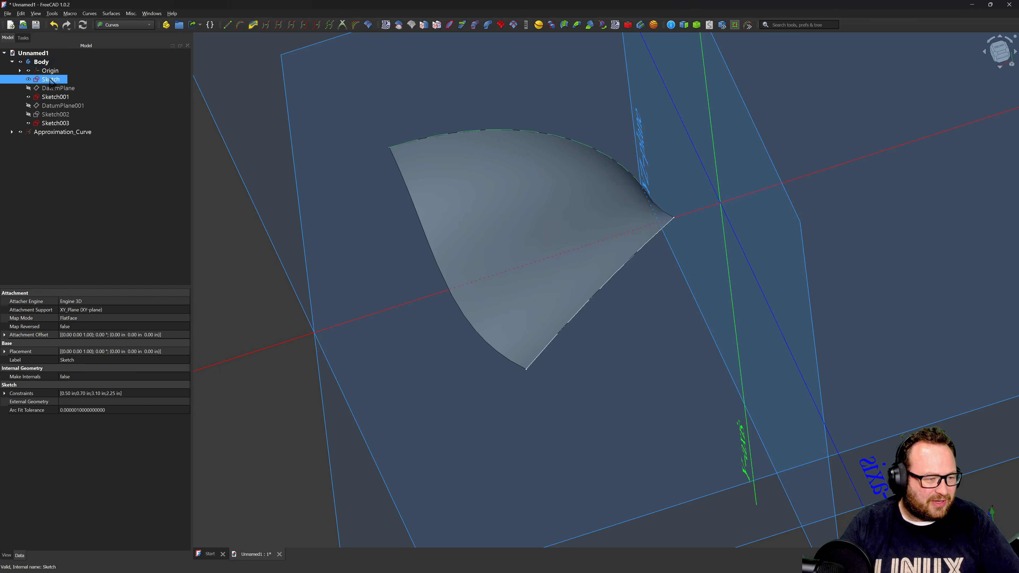
double_click(50, 79)
scroll(597, 208, "up", 3)
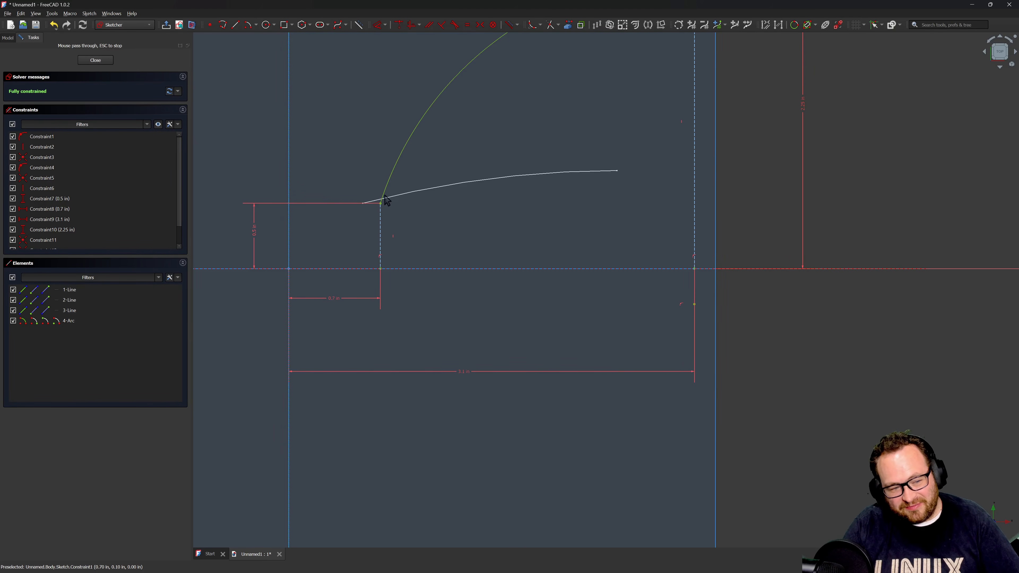
scroll(462, 295, "down", 1)
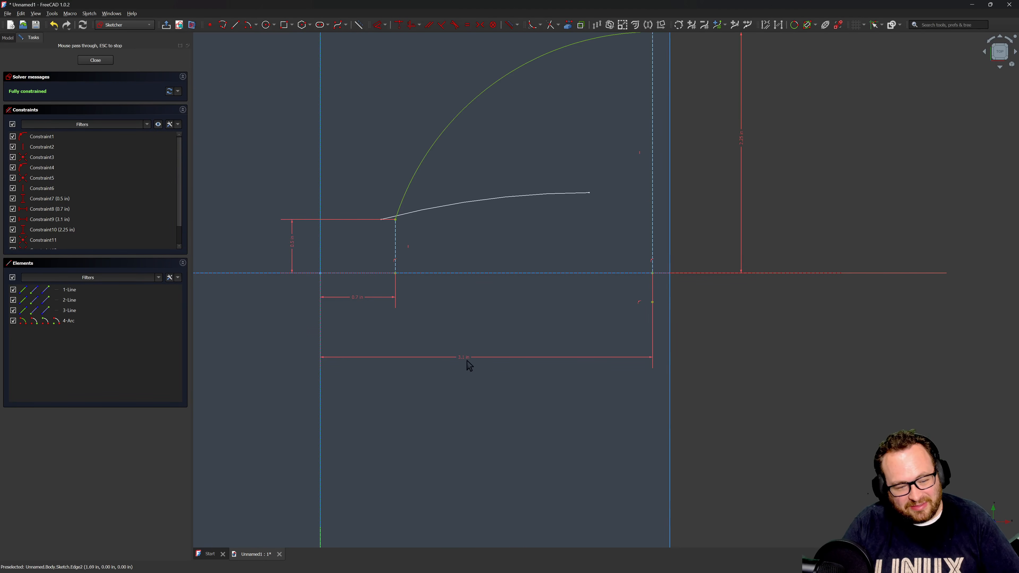
scroll(460, 358, "down", 1)
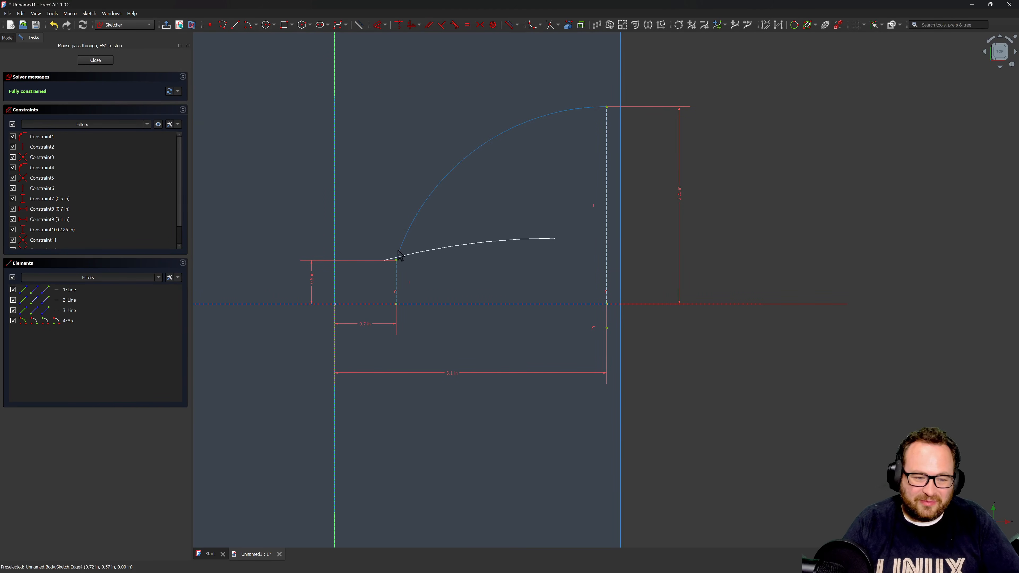
left_click(92, 60)
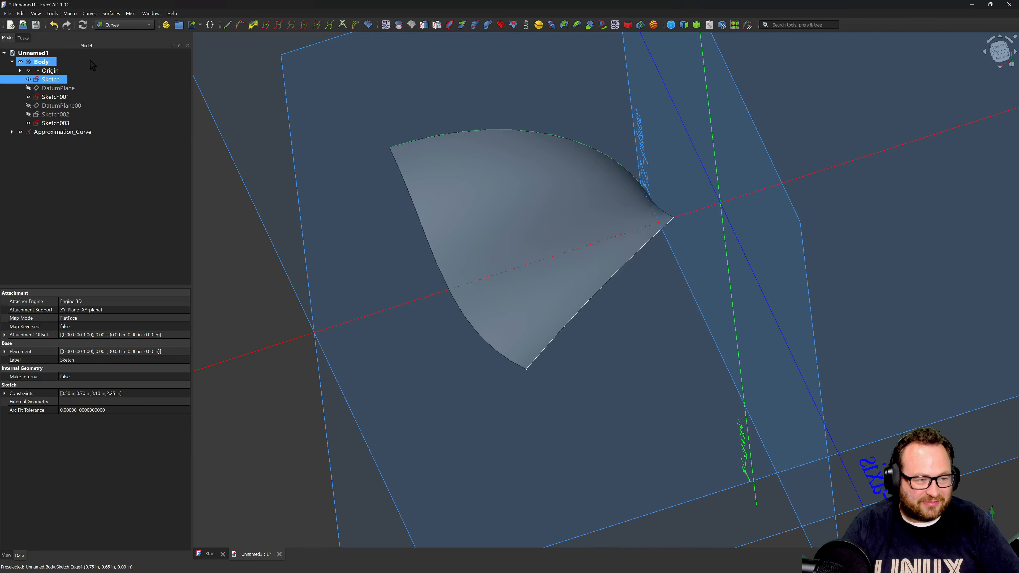
Start a new sketch on the XZ plane in the Part Design workbench.
left_click(235, 256)
scroll(643, 301, "down", 2)
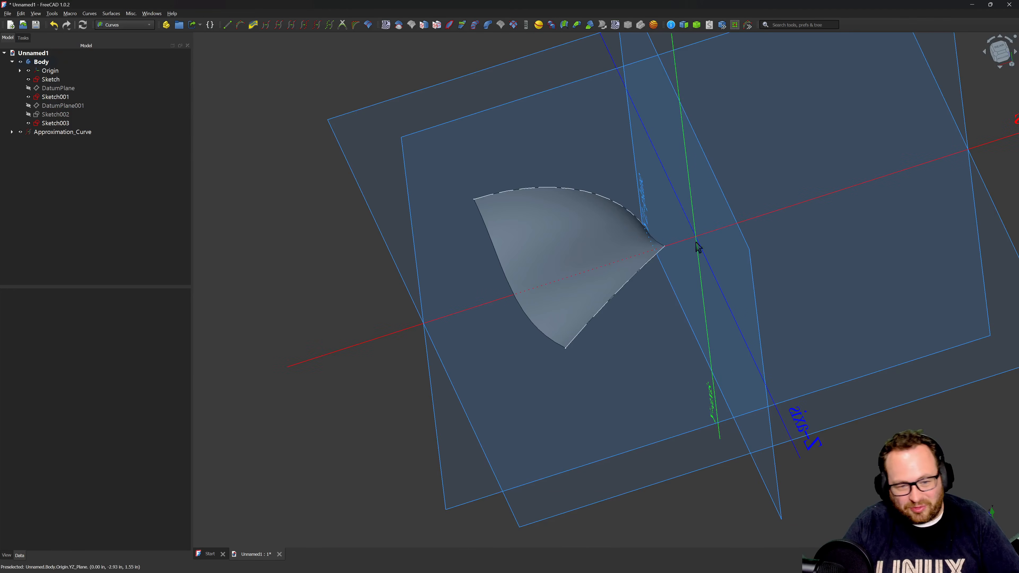
scroll(688, 223, "up", 2)
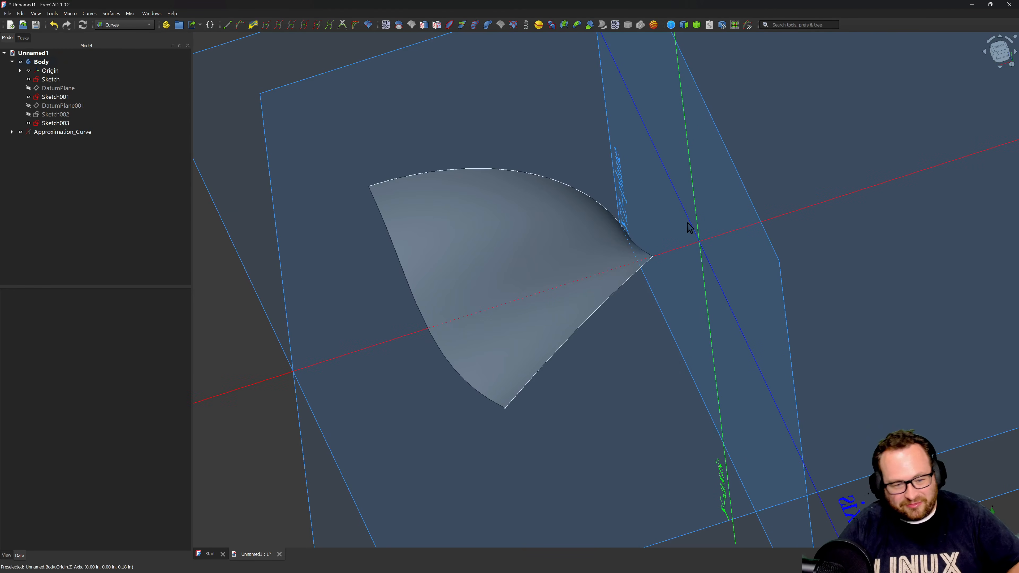
middle_click_drag(545, 256, 728, 143)
scroll(581, 273, "down", 3)
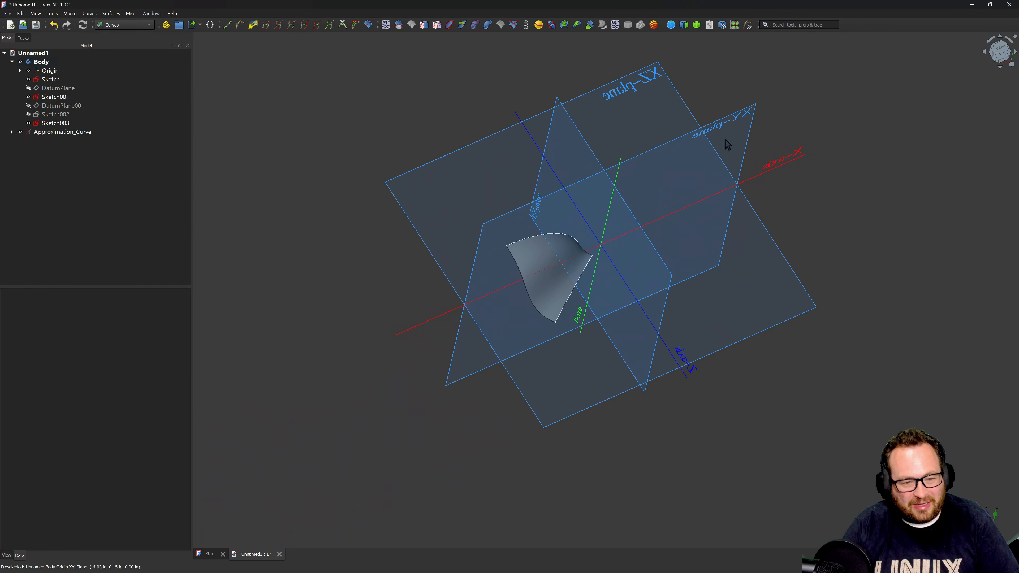
left_click(684, 101)
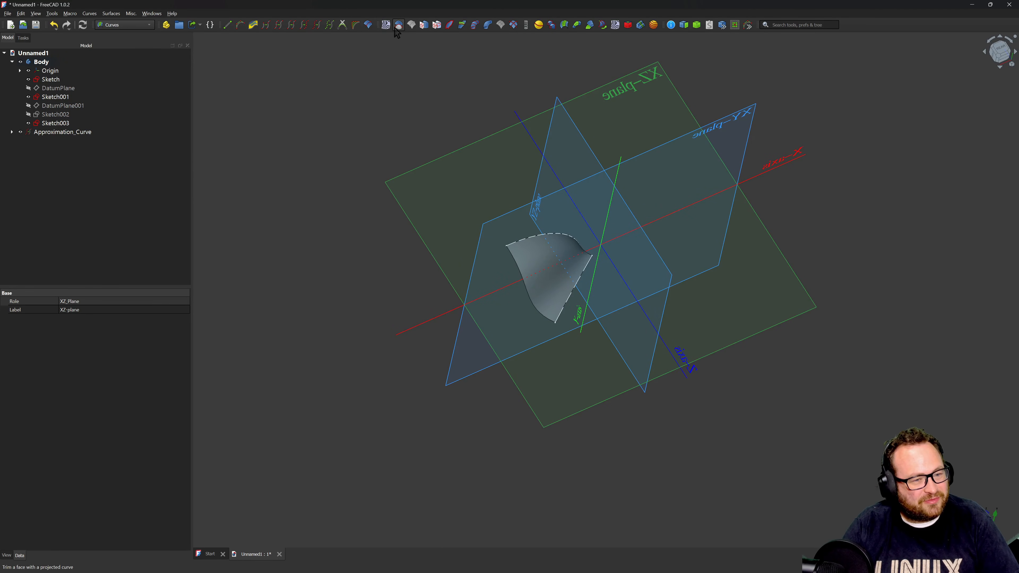
left_click(148, 25)
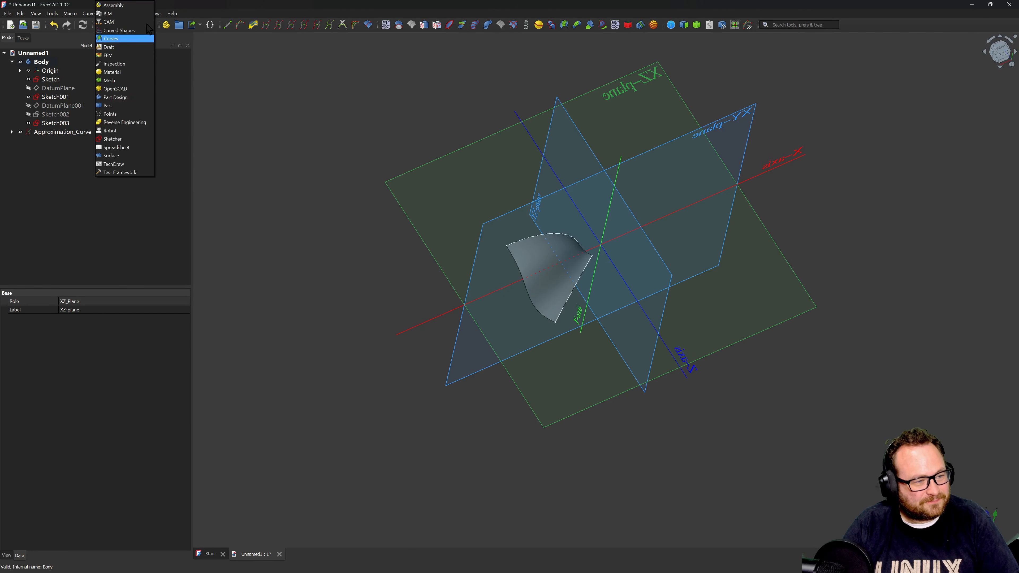
left_click(112, 97)
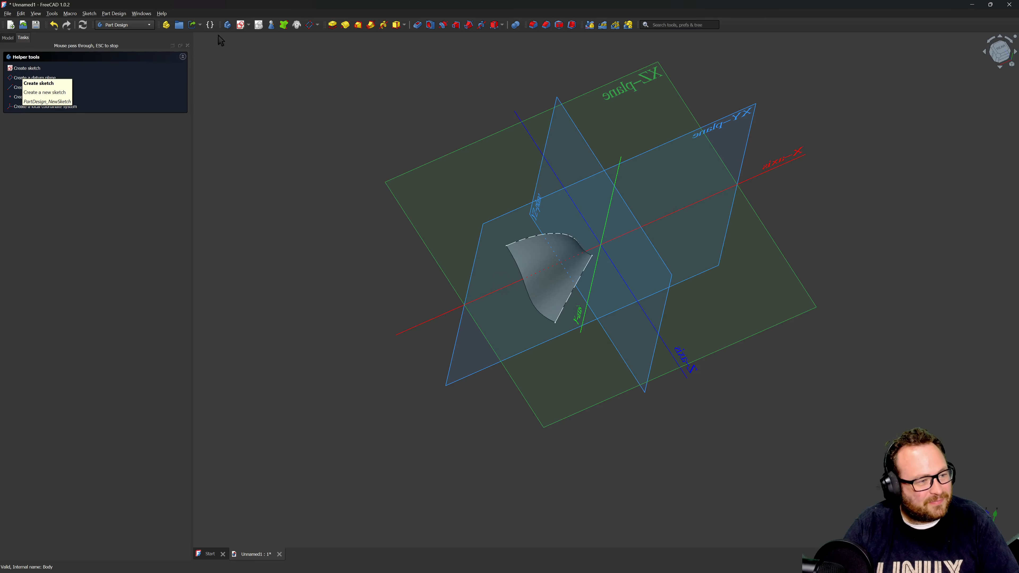
left_click(241, 25)
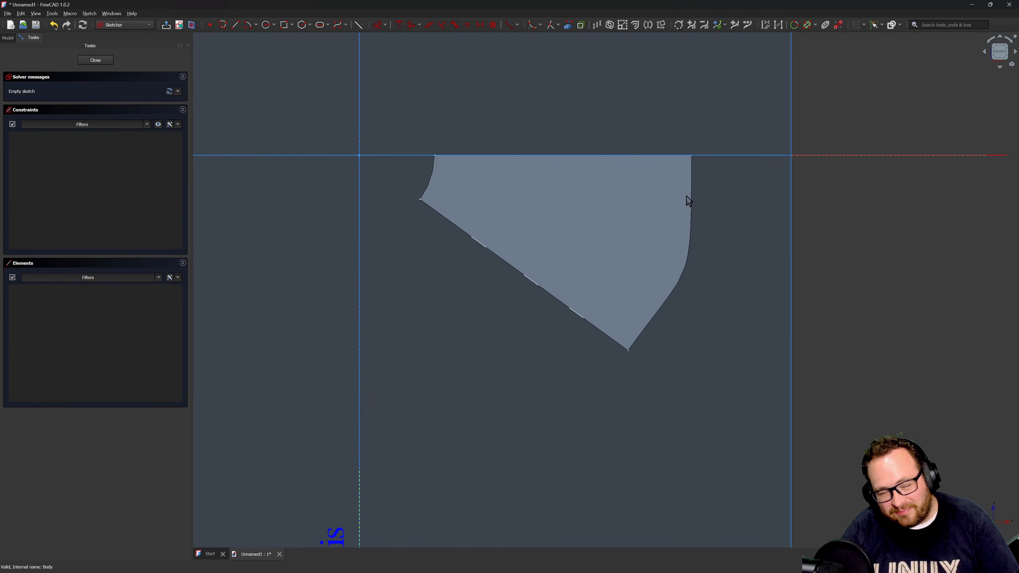
Draw a horizontal line about 2.1 in long near the horizontal axis and a slanted line below it across the surface.
left_click(235, 25)
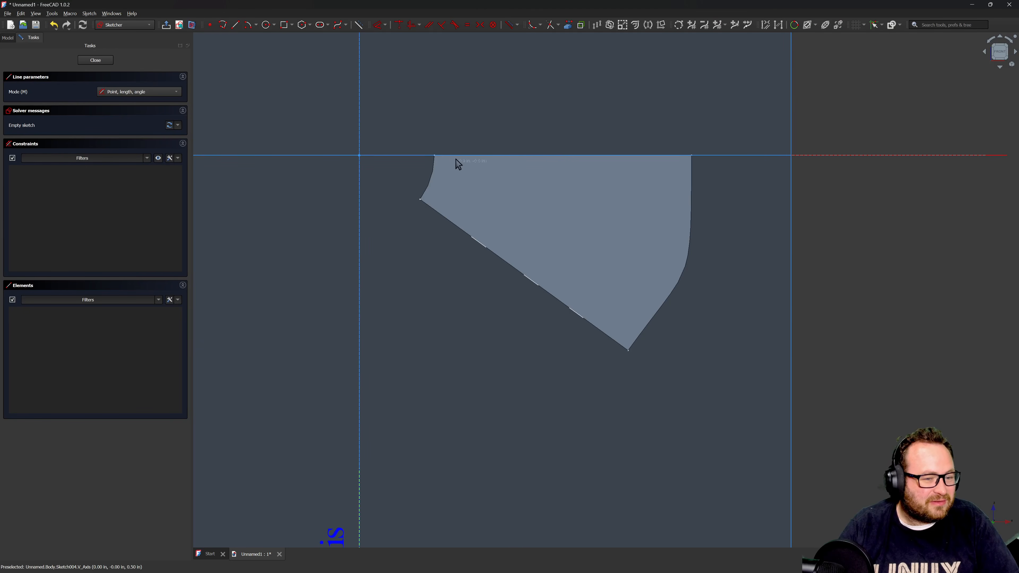
left_click(450, 152)
left_click(677, 152)
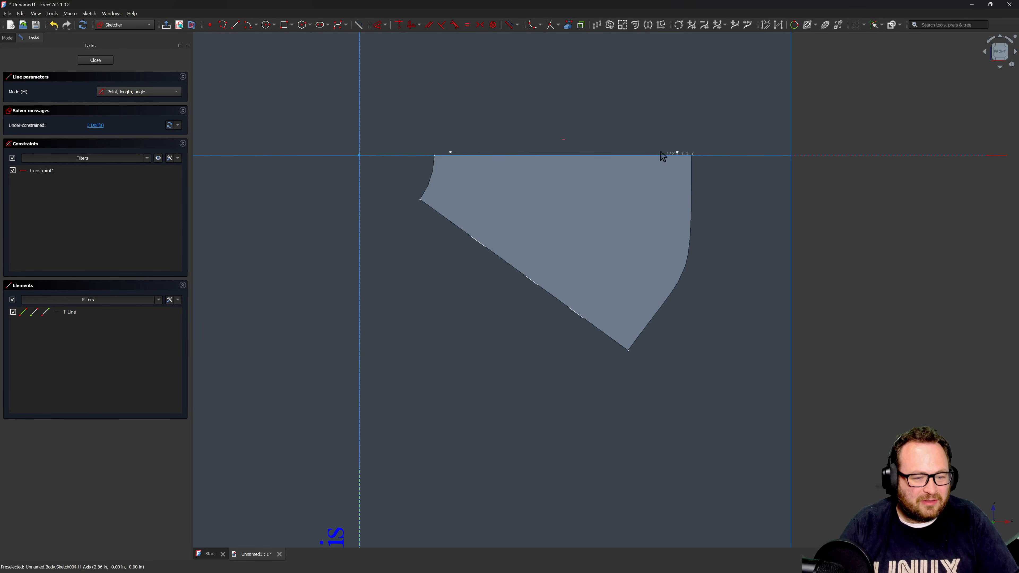
left_click(442, 190)
left_click(651, 283)
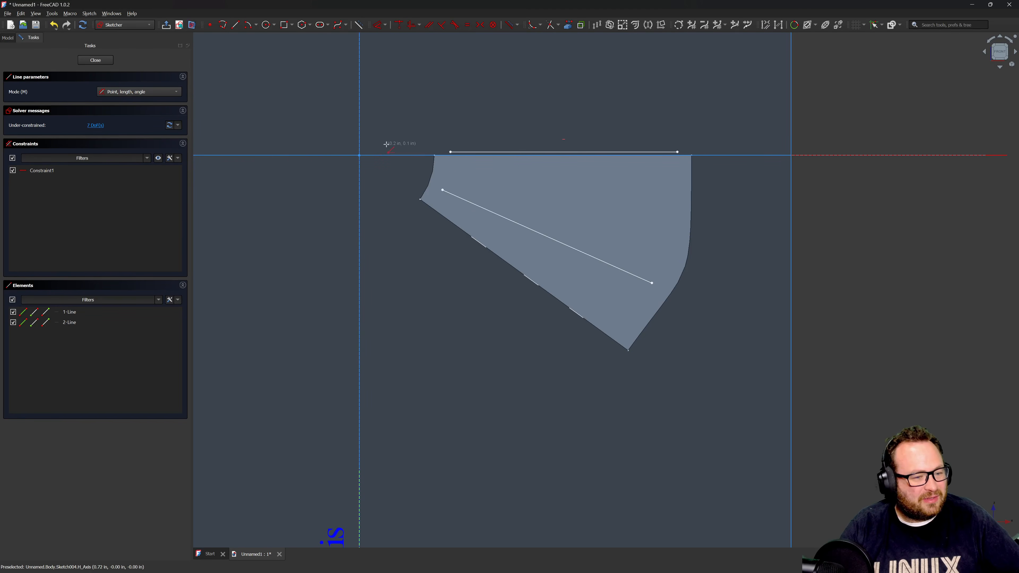
key("Escape")
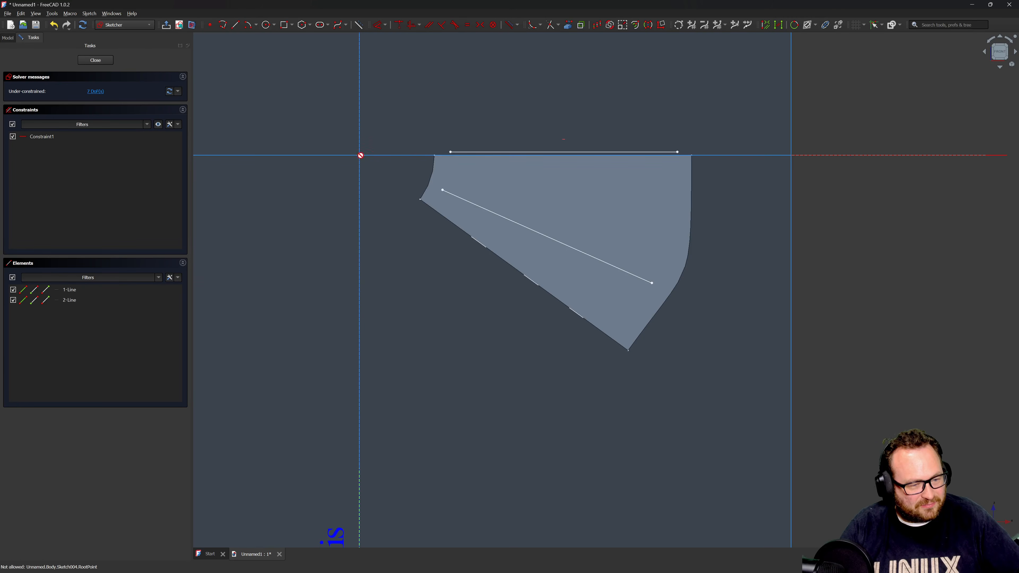
Align the horizontal line with the origin, set the angle between both lines to 36°, and move the slanted line towards the surface's lower edge.
left_click(451, 151)
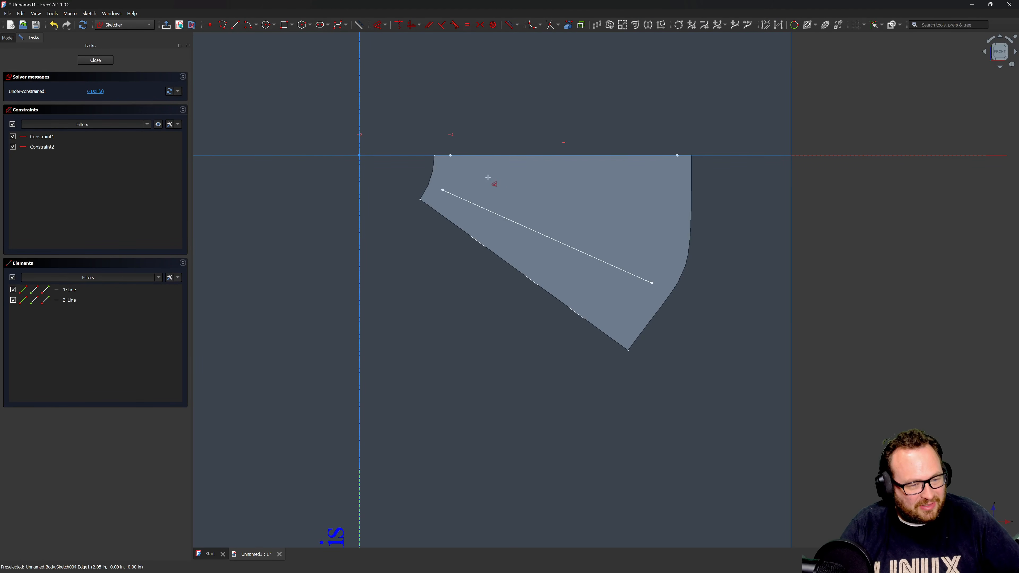
left_click(524, 155)
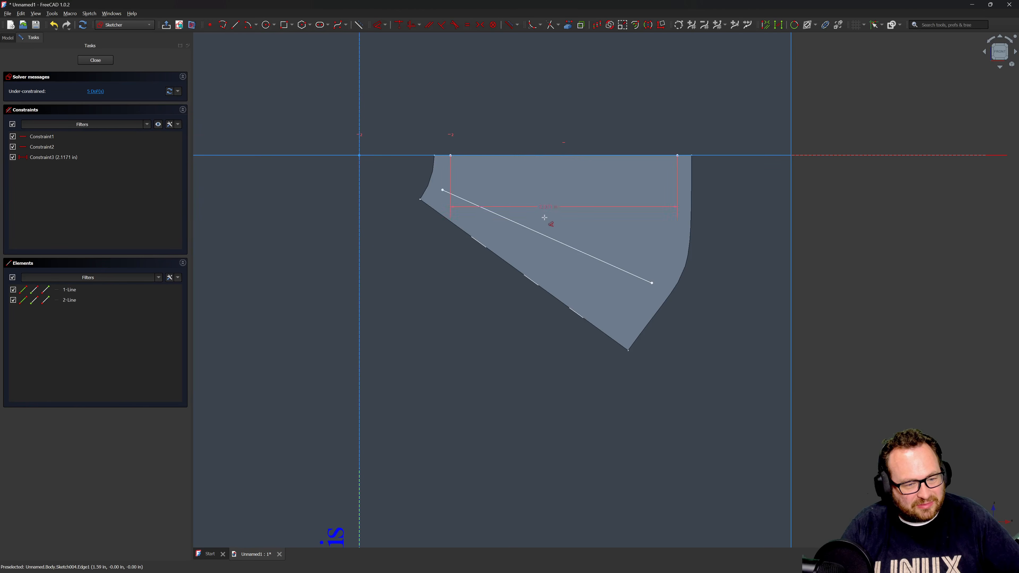
left_click(535, 230)
left_click(604, 220)
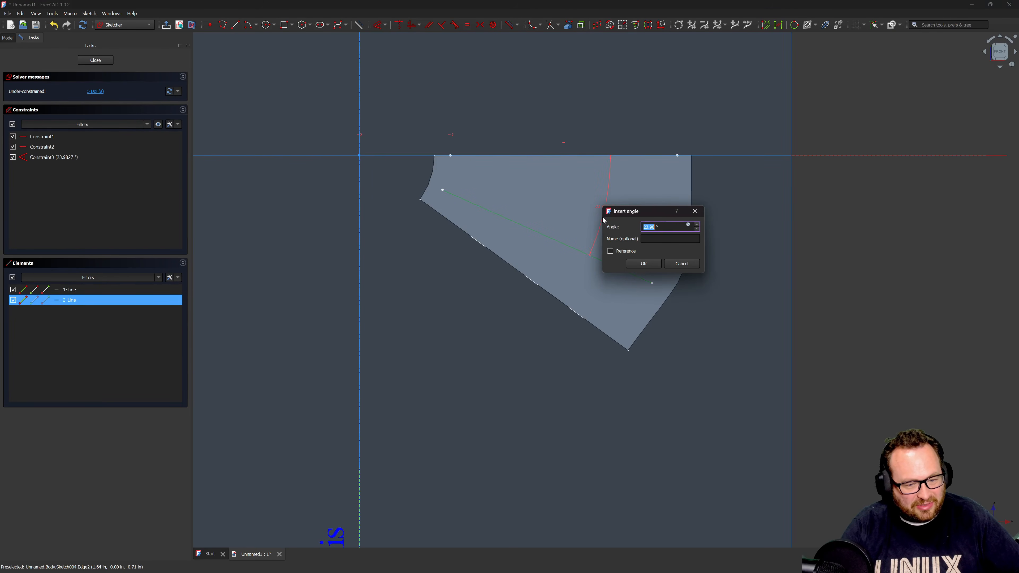
type("36")
key("Return")
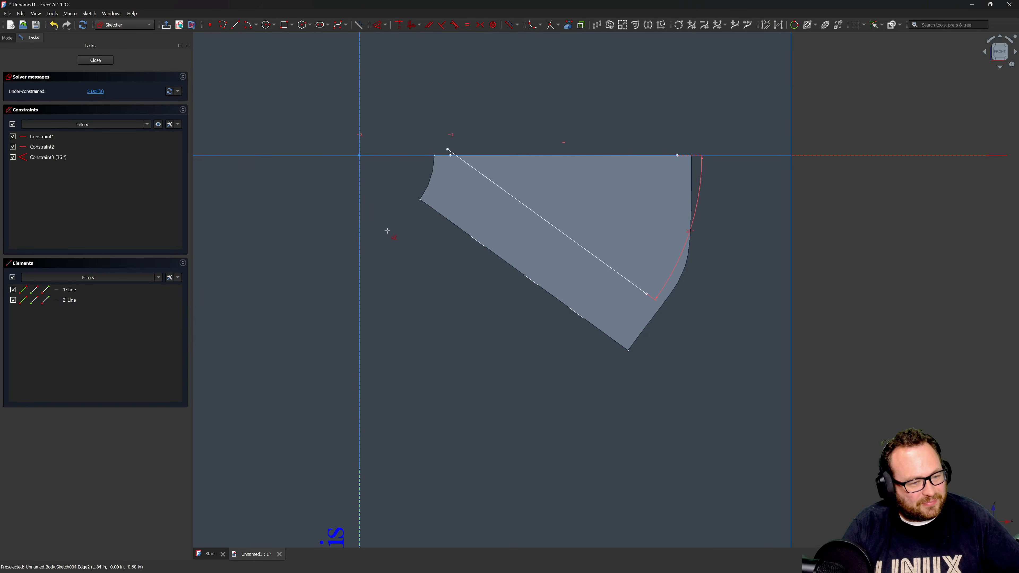
left_click_drag(448, 153, 432, 201)
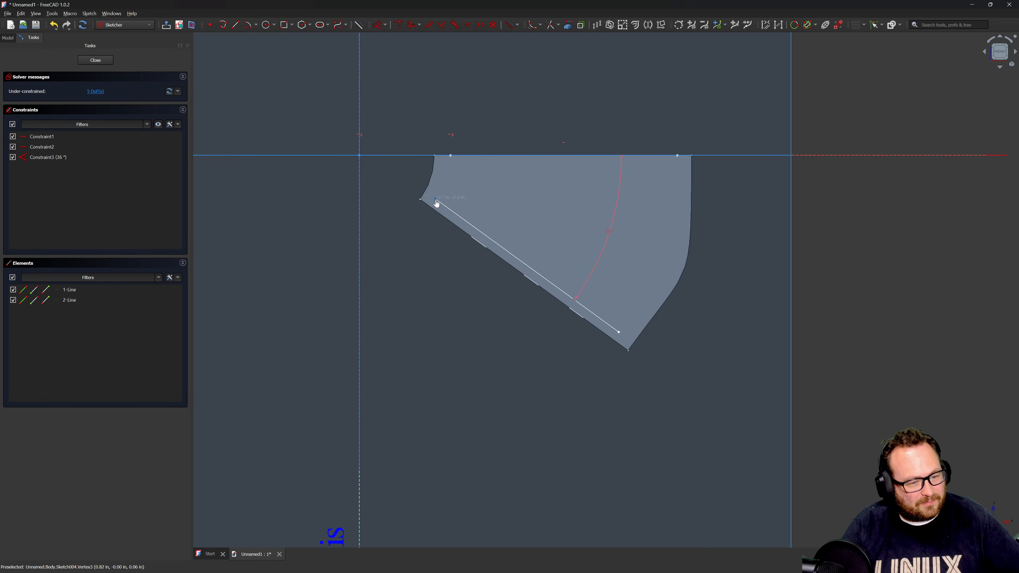
Draw an arc centred on the origin that joins the inner ends of the two lines.
left_click(248, 25)
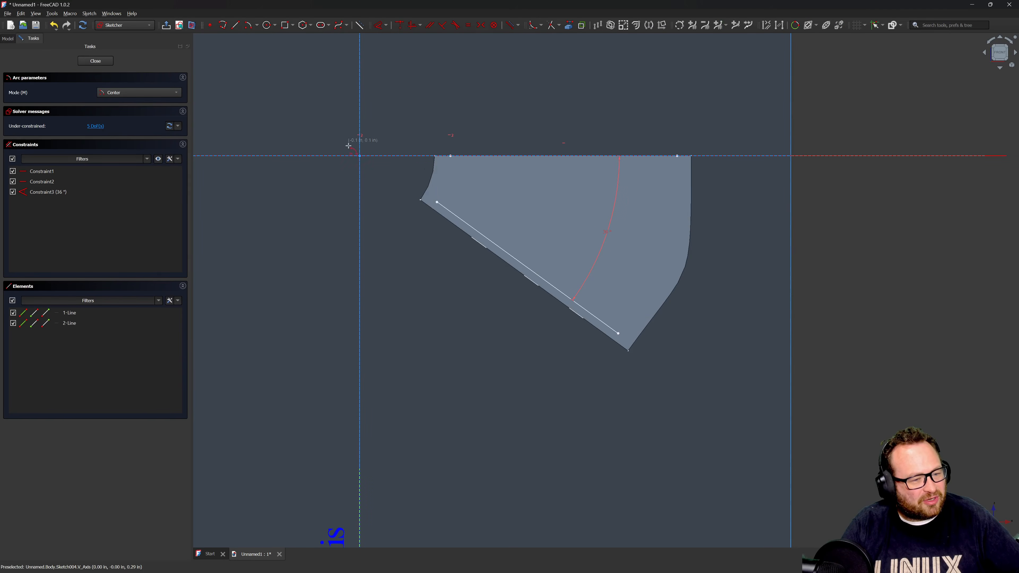
left_click(359, 155)
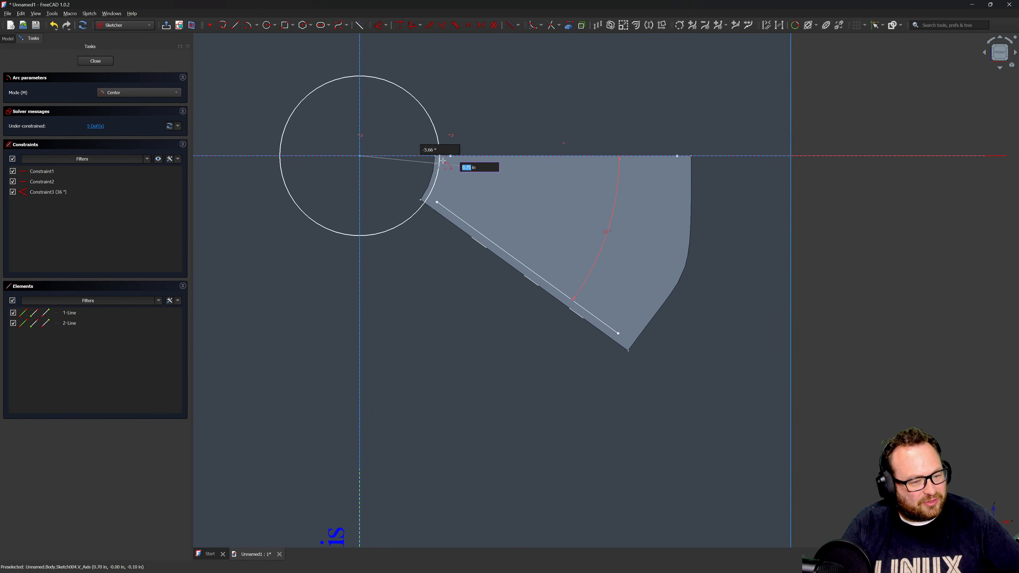
left_click(450, 156)
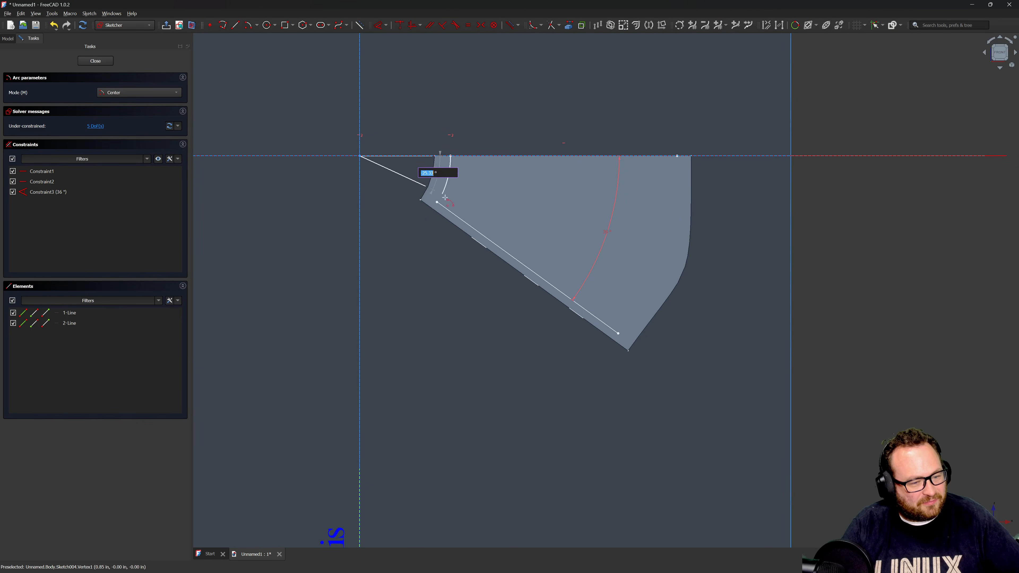
left_click(437, 201)
key("Escape")
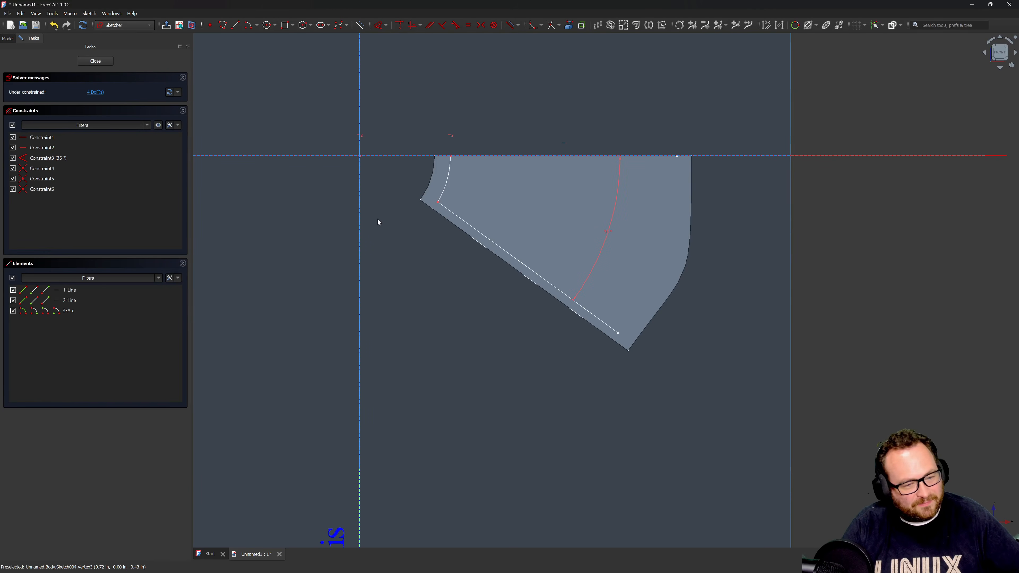
Set the inner arc's radius to 0.75 in.
left_click(446, 183)
left_click(501, 192)
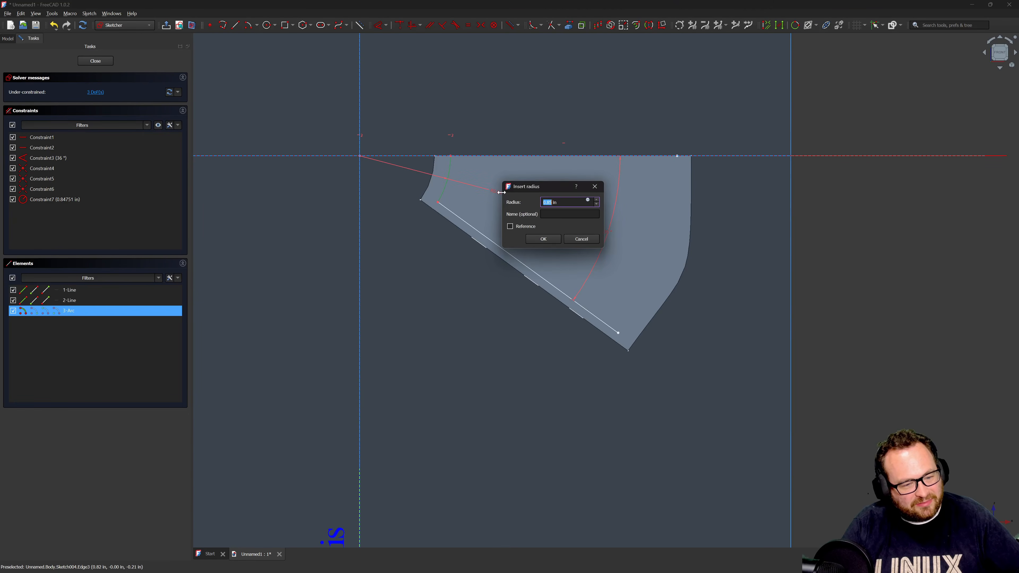
type("0.75")
key("Return")
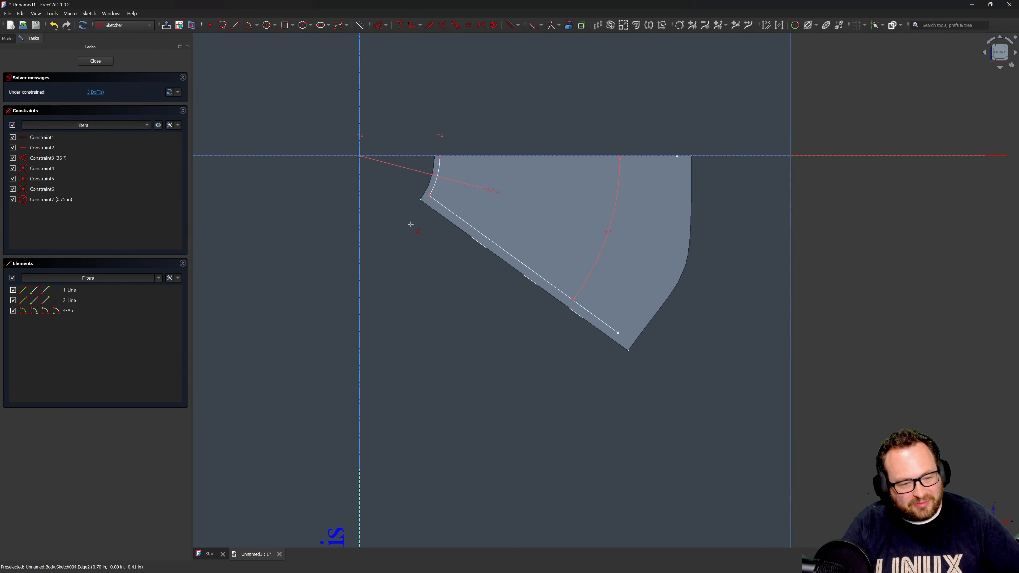
key("Escape")
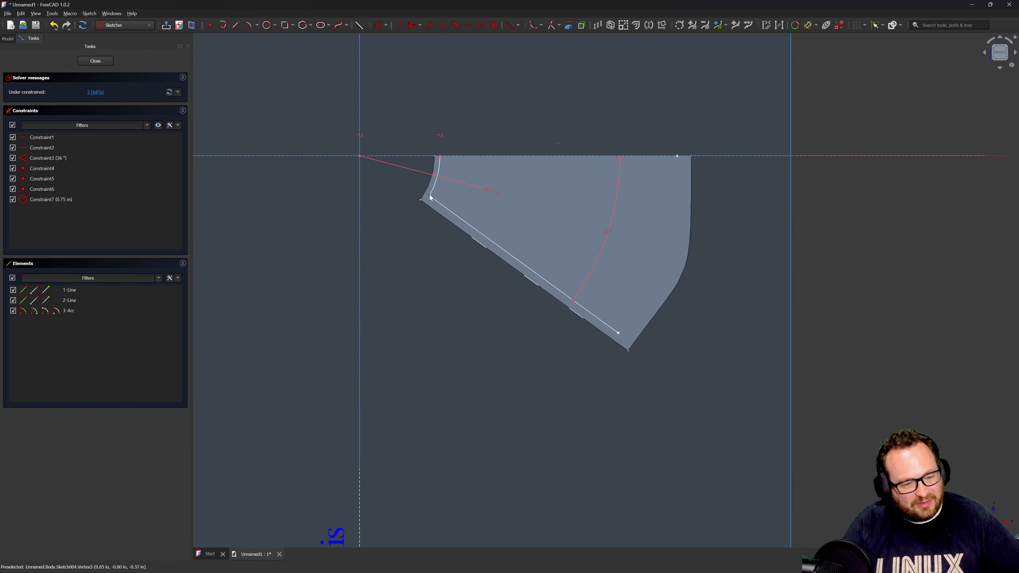
Try to apply a coincident constraint between the slanted line and the origin, selecting both beforehand.
left_click_drag(429, 196, 460, 216)
left_click(465, 215)
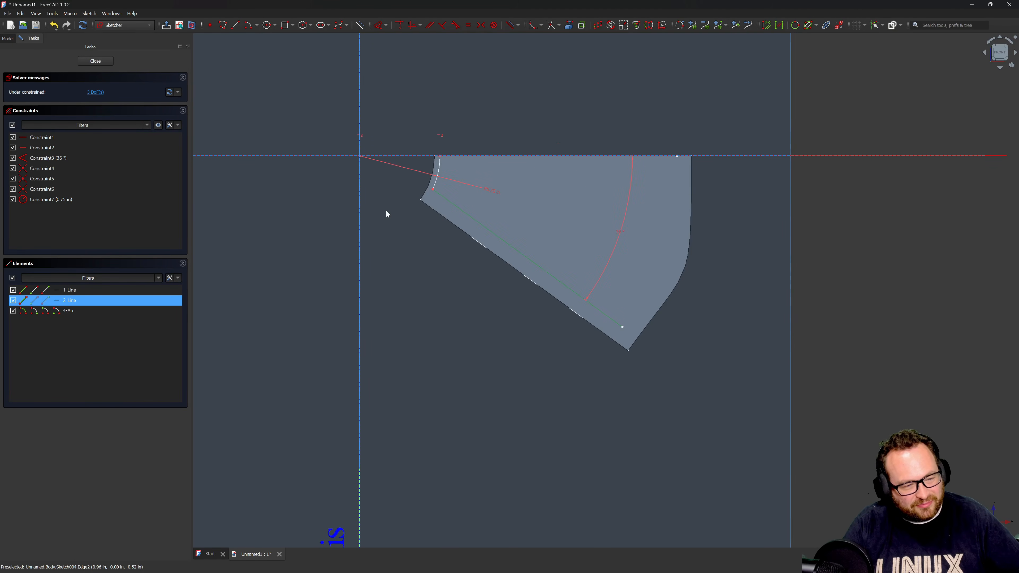
key("c")
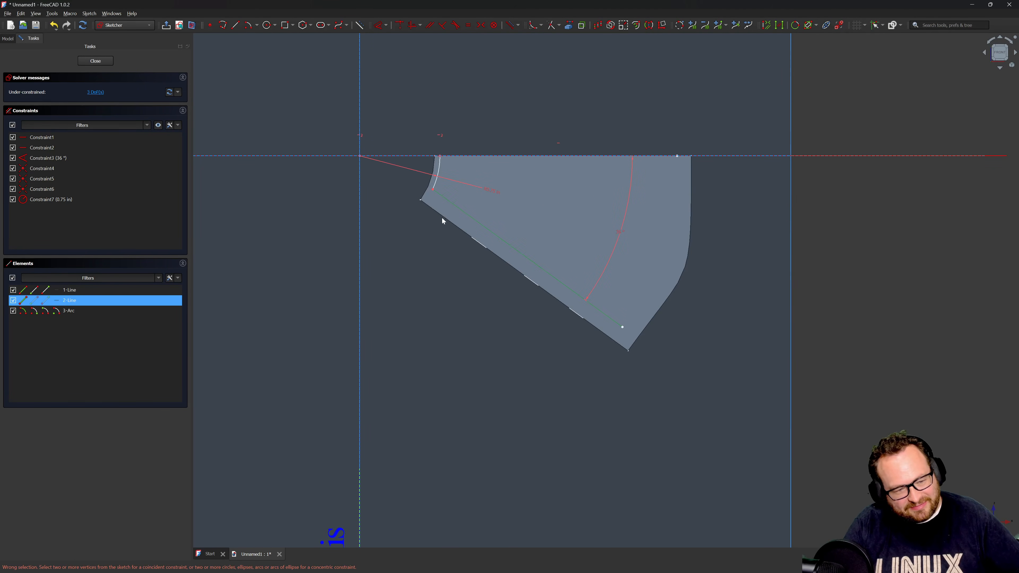
left_click(361, 157)
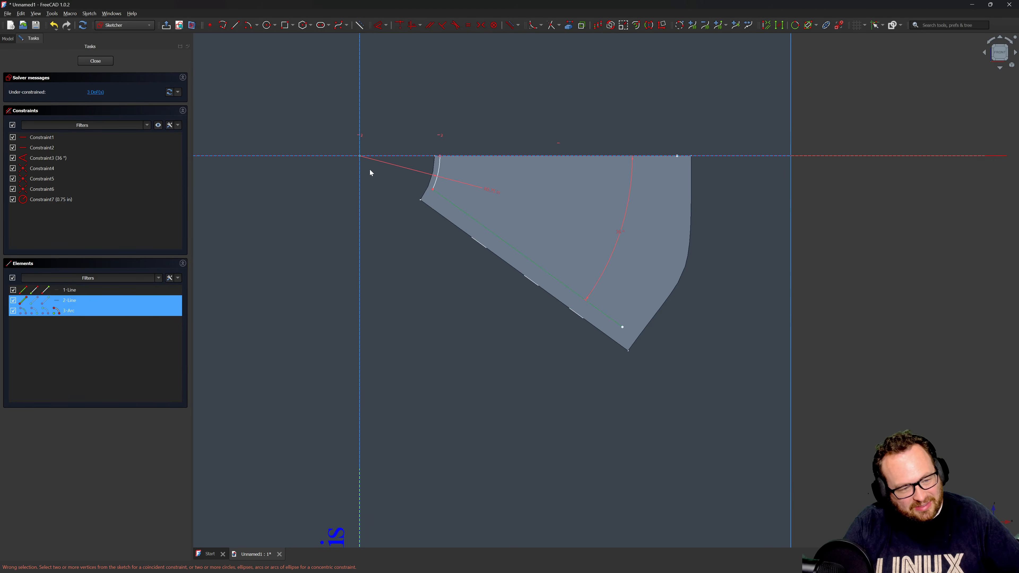
left_click(360, 157)
key("c")
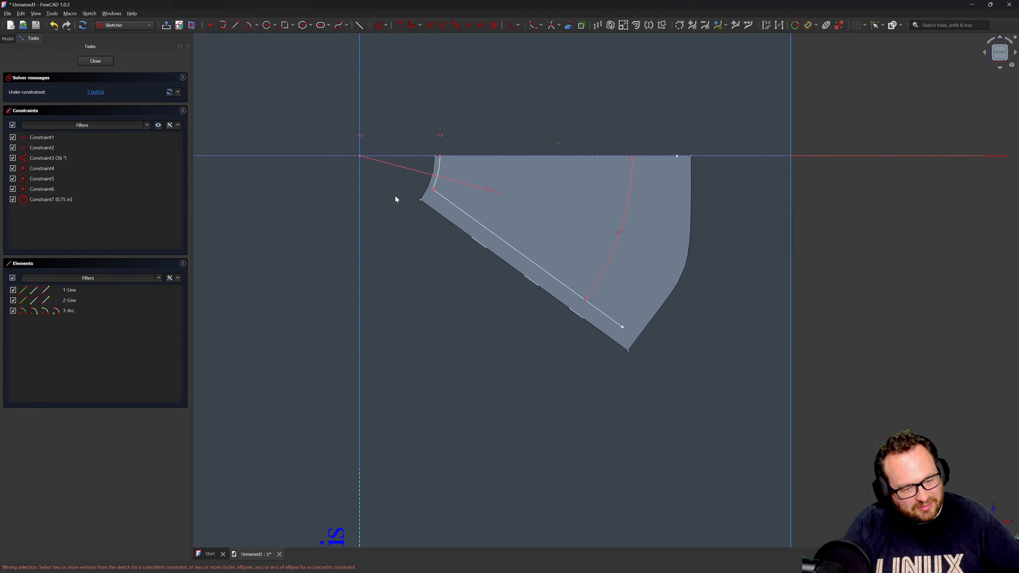
Constrain the slanted line to pass through the origin.
left_click_drag(433, 192, 431, 201)
key("c")
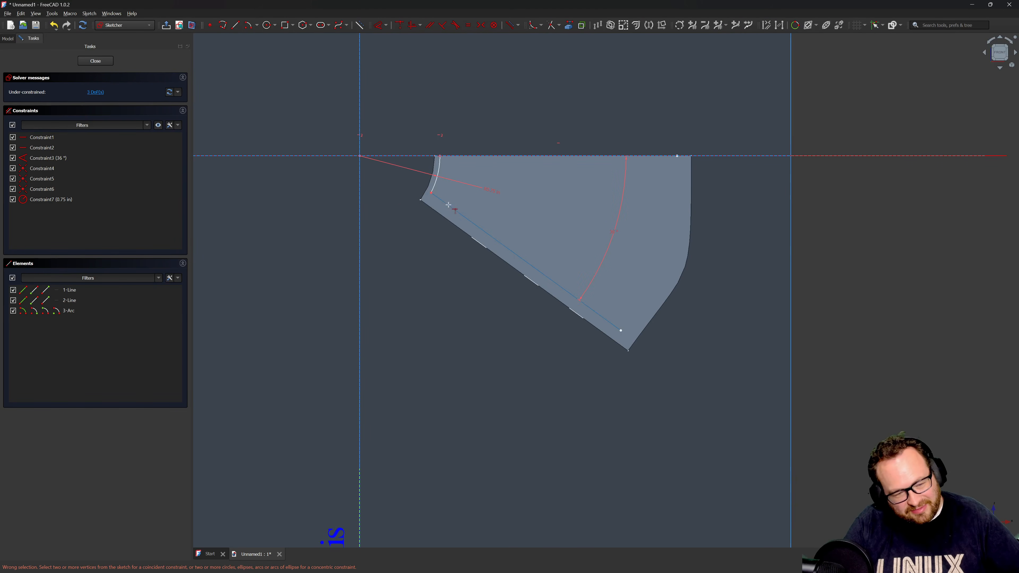
left_click(448, 205)
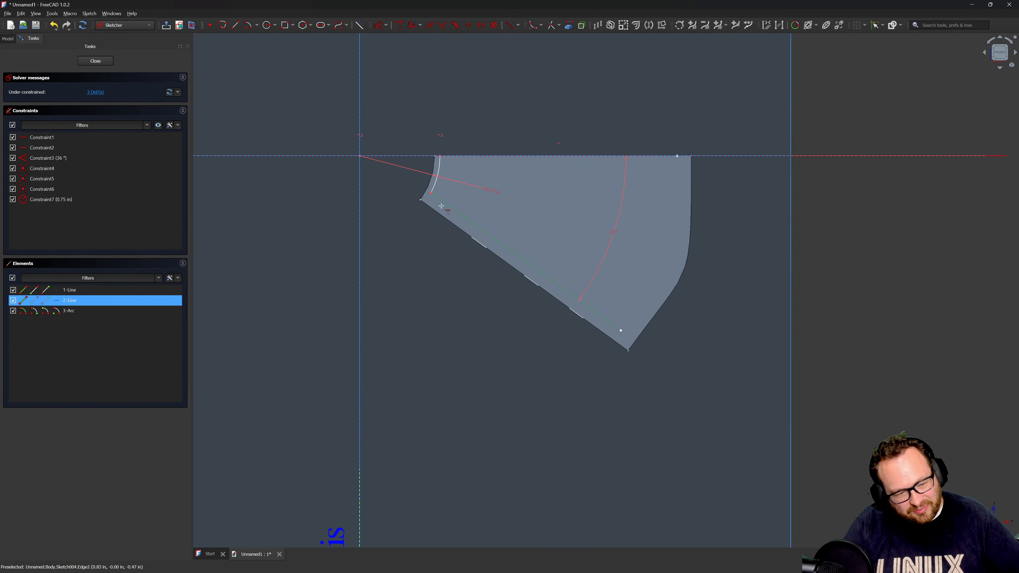
left_click(360, 156)
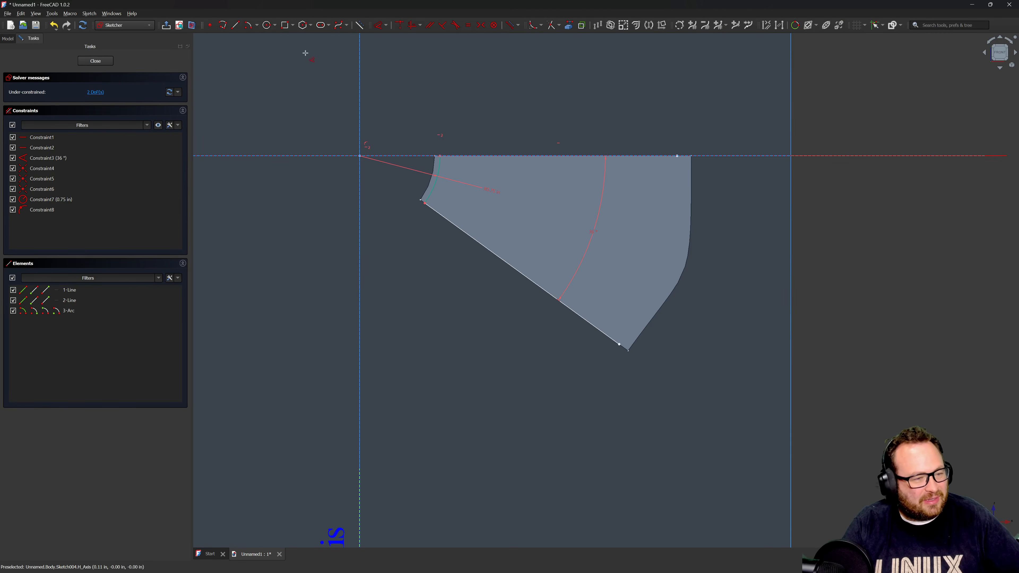
Draw an outer arc of about 3 in radius centred on the origin, from the horizontal axis to the slanted line's outer end.
left_click(249, 25)
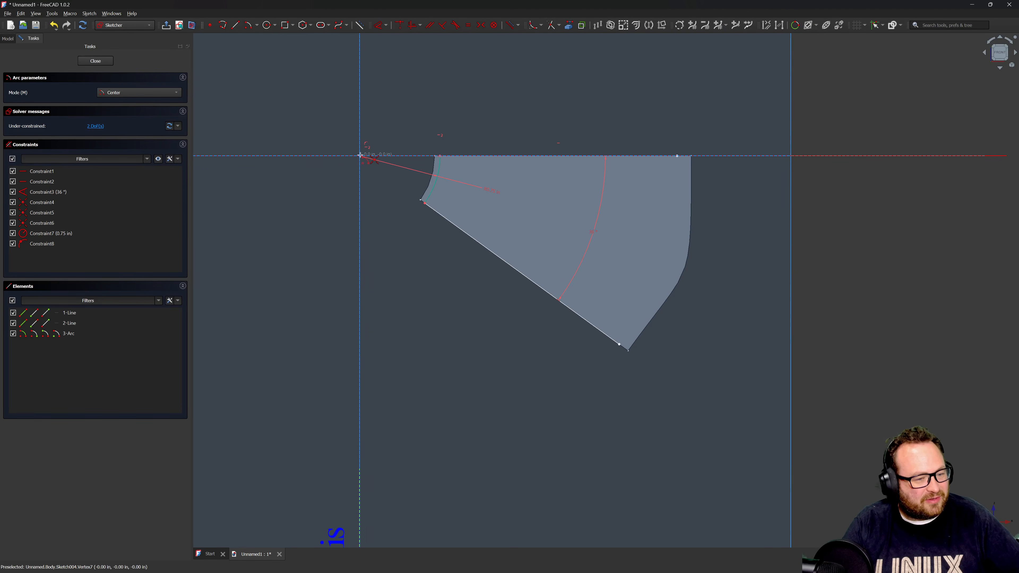
left_click(360, 155)
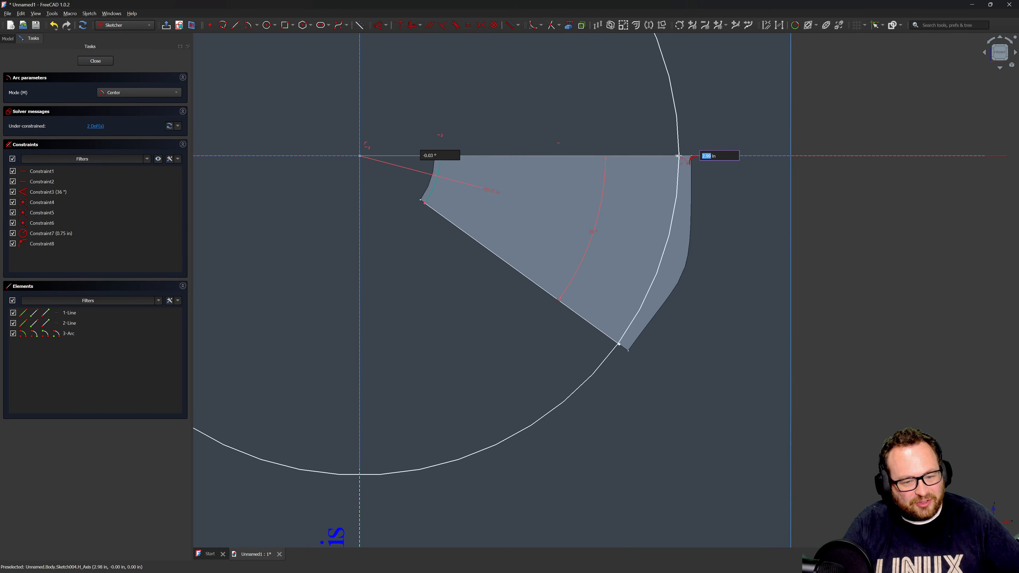
left_click(679, 156)
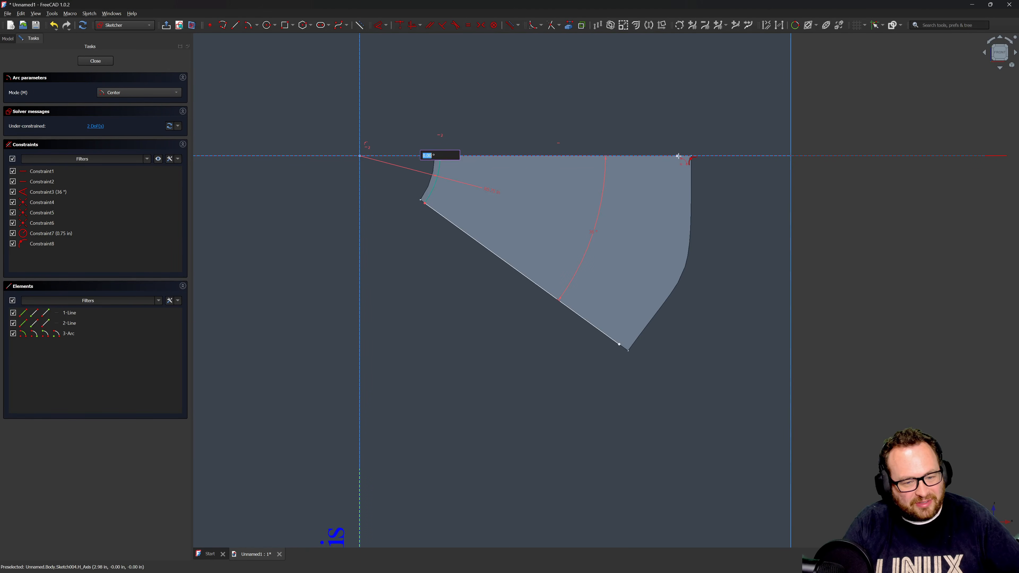
left_click(619, 344)
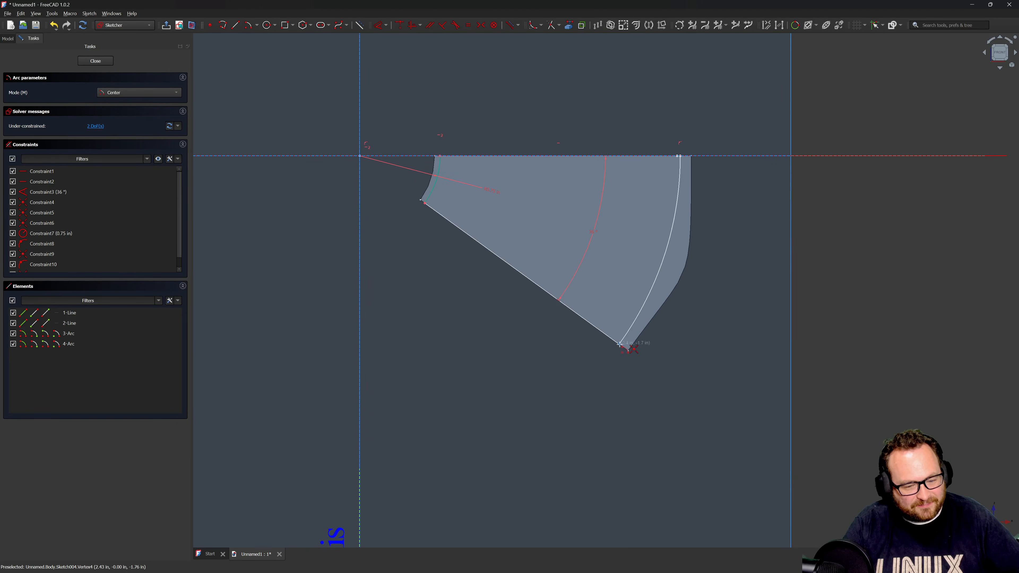
key("Escape")
scroll(674, 158, "up", 4)
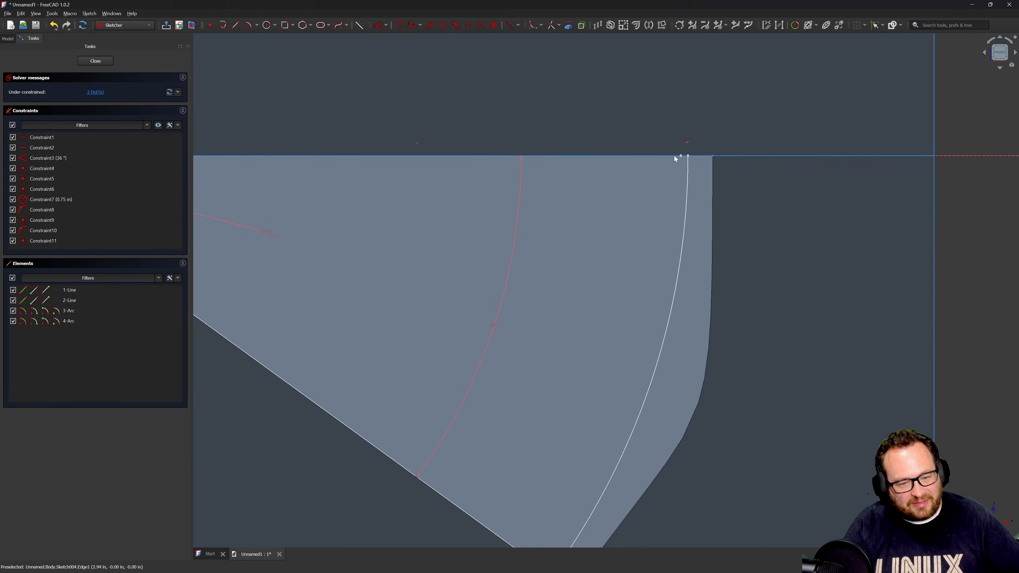
Make the outer arc's open endpoint coincident with the outer end of the horizontal line.
scroll(675, 159, "up", 3)
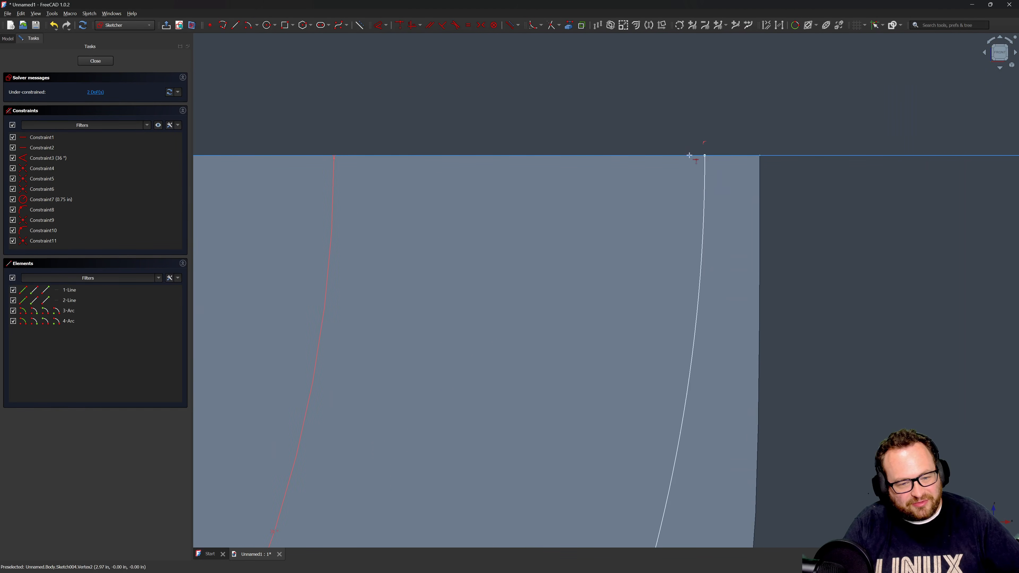
left_click(689, 155)
left_click(704, 156)
scroll(680, 129, "down", 1)
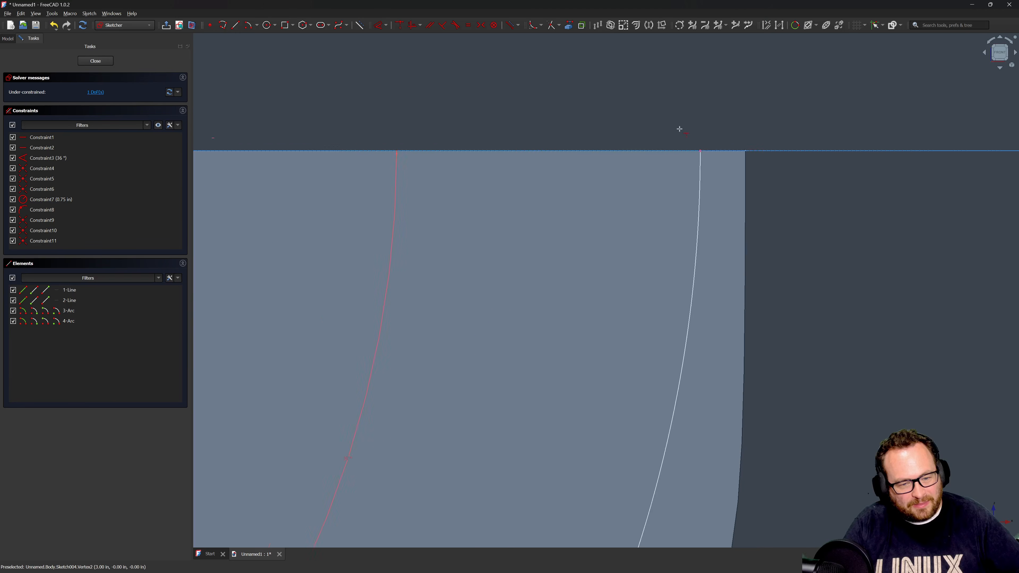
scroll(699, 151, "down", 3)
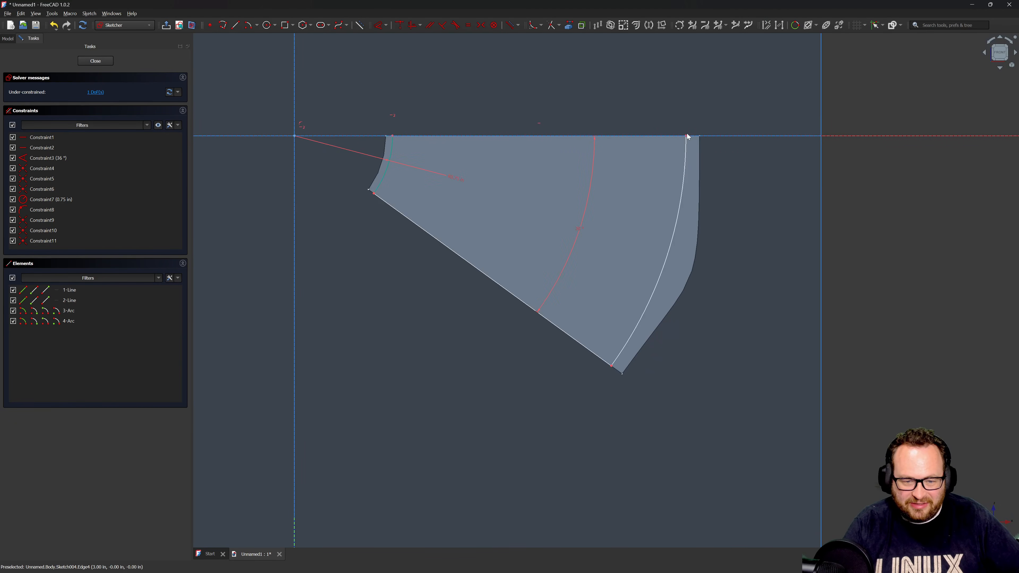
Constrain the outer arc's radius to 3 in and close the sector sketch.
mouse_move(688, 137)
left_mouse_down()
mouse_move(700, 146)
mouse_move(567, 119)
mouse_move(761, 200)
mouse_move(635, 160)
mouse_move(766, 207)
mouse_move(693, 180)
left_mouse_up()
key("d")
left_click(689, 201)
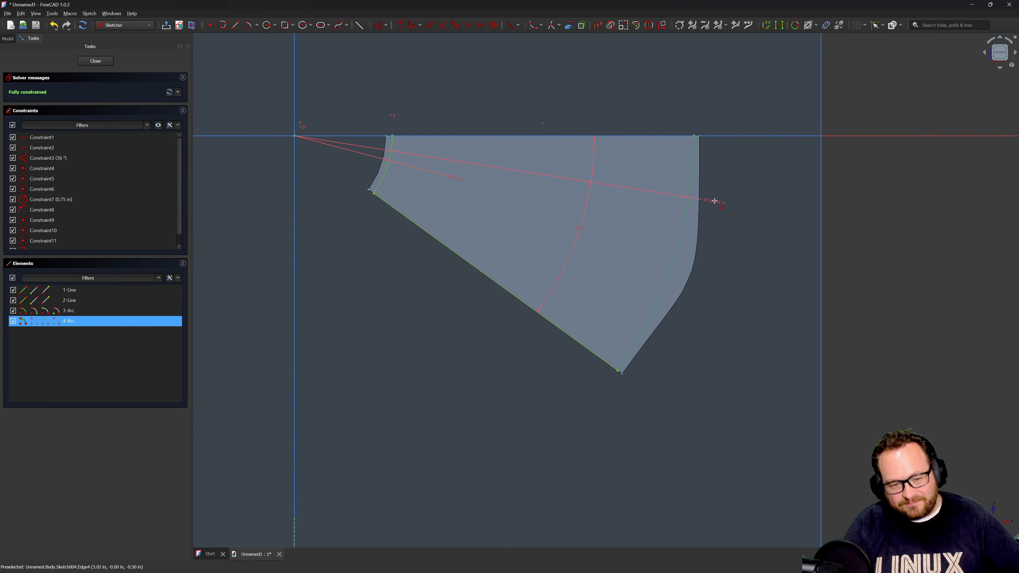
left_click(781, 204)
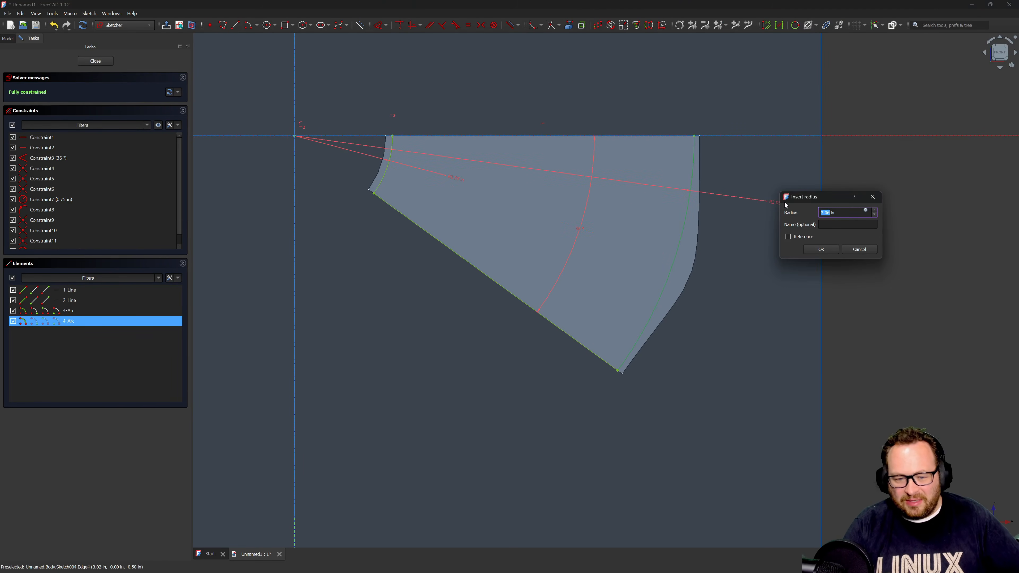
type("3")
key("Return")
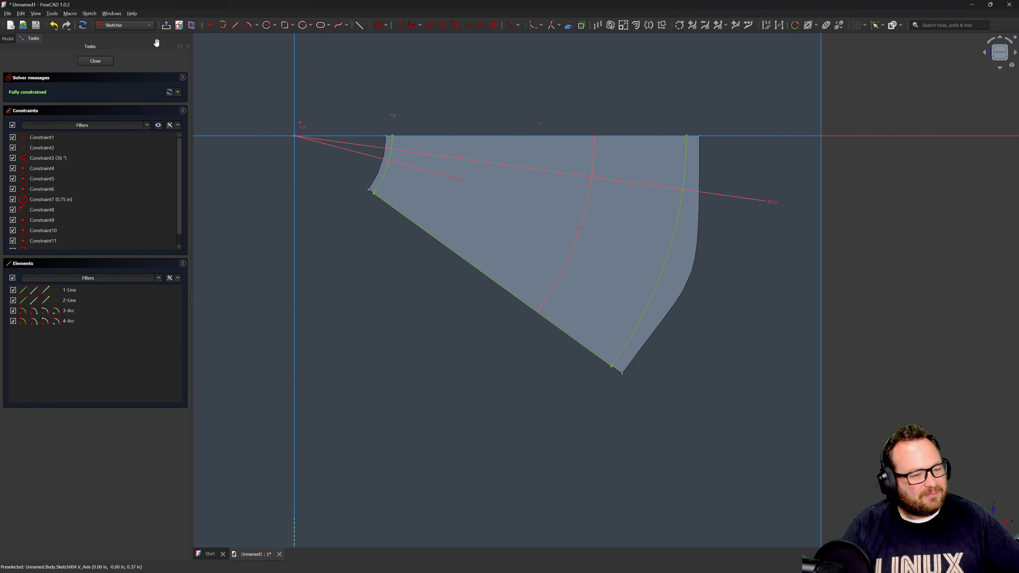
left_click(95, 60)
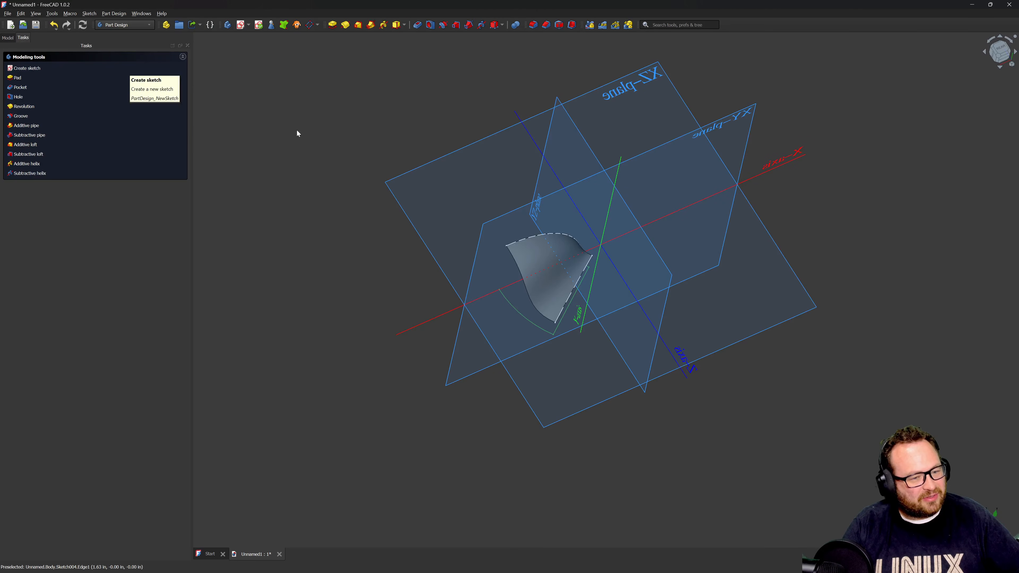
scroll(567, 345, "up", 3)
left_click(571, 366)
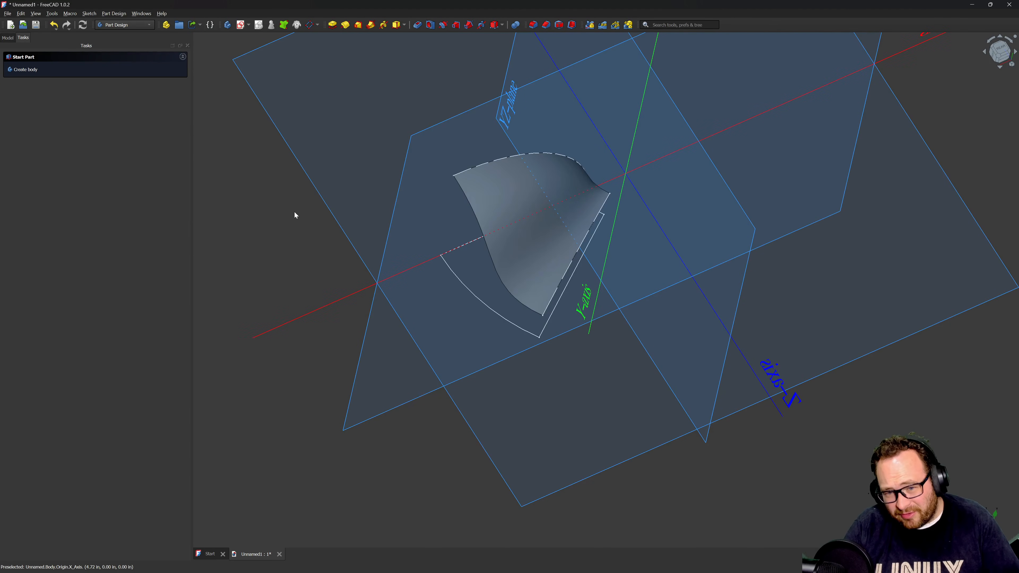
Examine the objects nested under Approximation_Curve in the model tree.
left_click(8, 37)
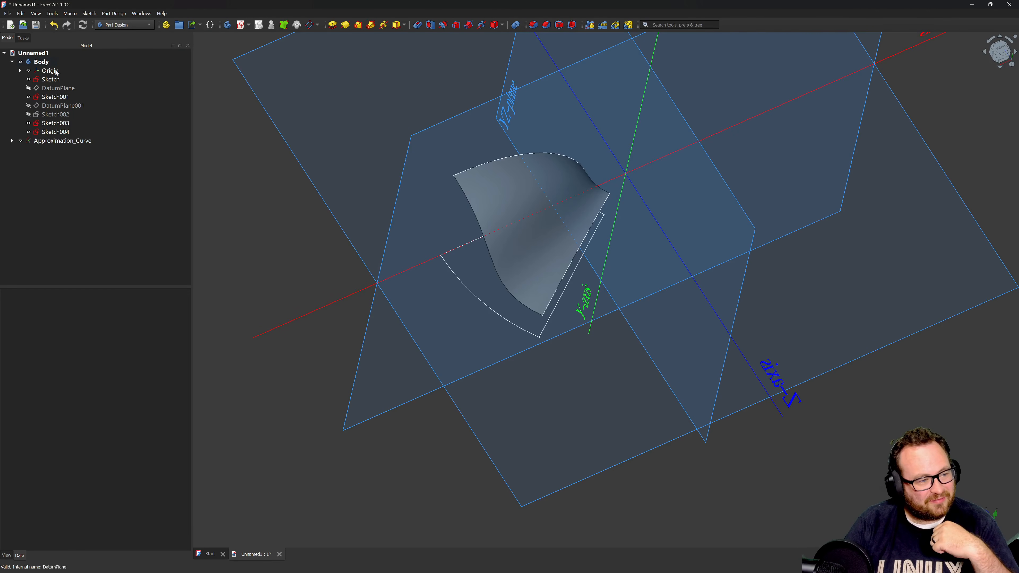
left_click(44, 99)
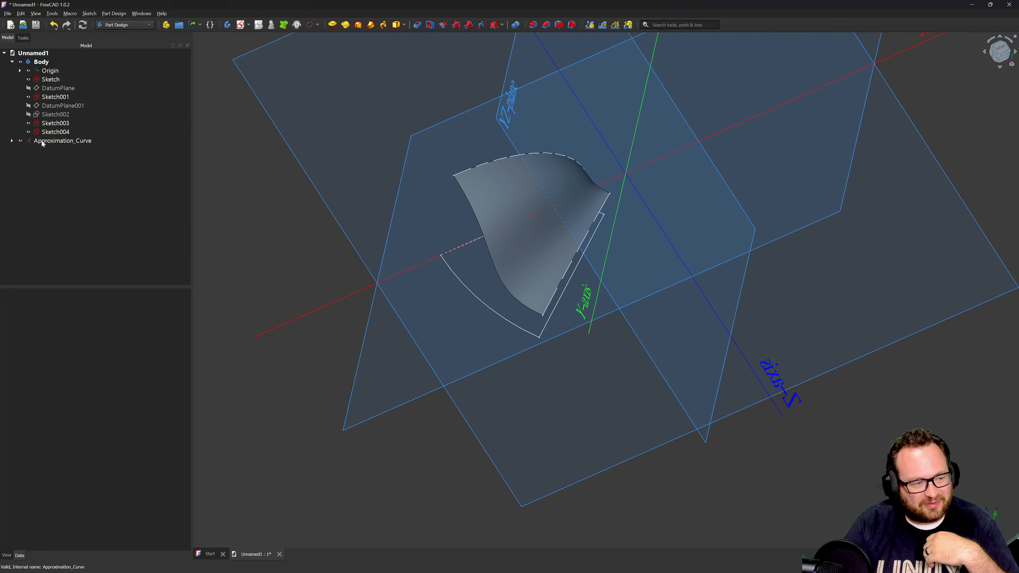
left_click(50, 143)
left_click(11, 141)
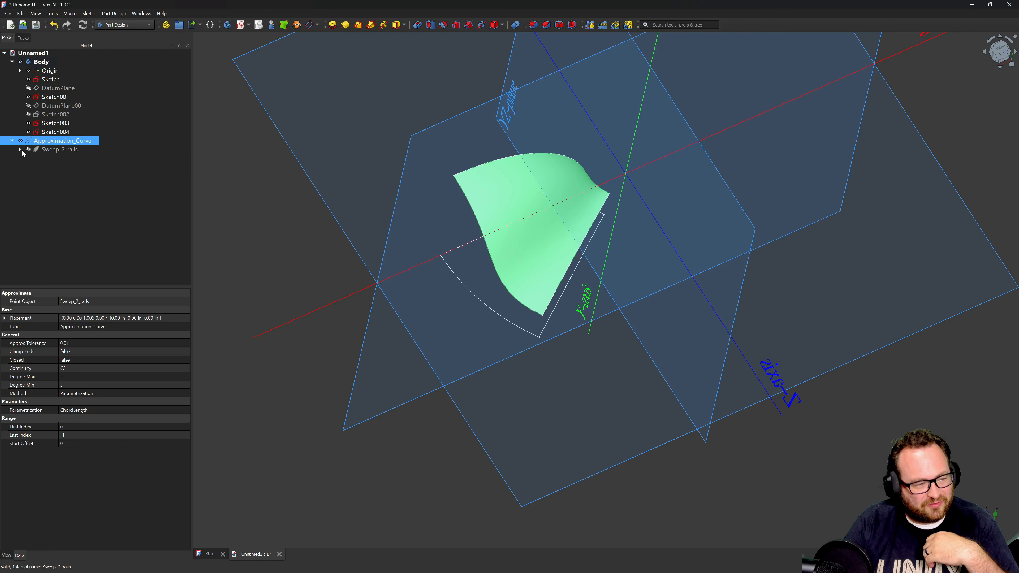
left_click(20, 150)
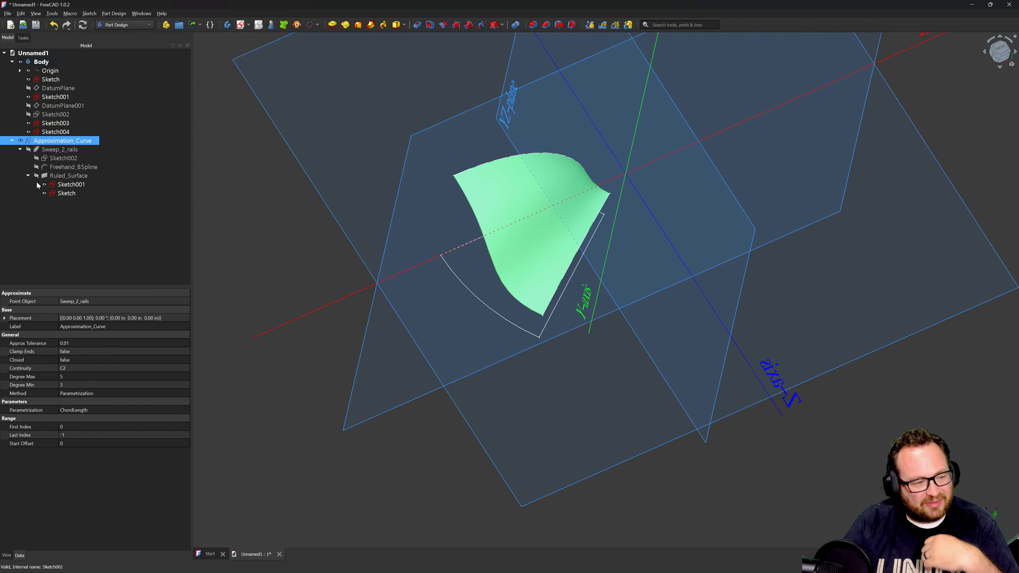
left_click(19, 151)
left_click(12, 141)
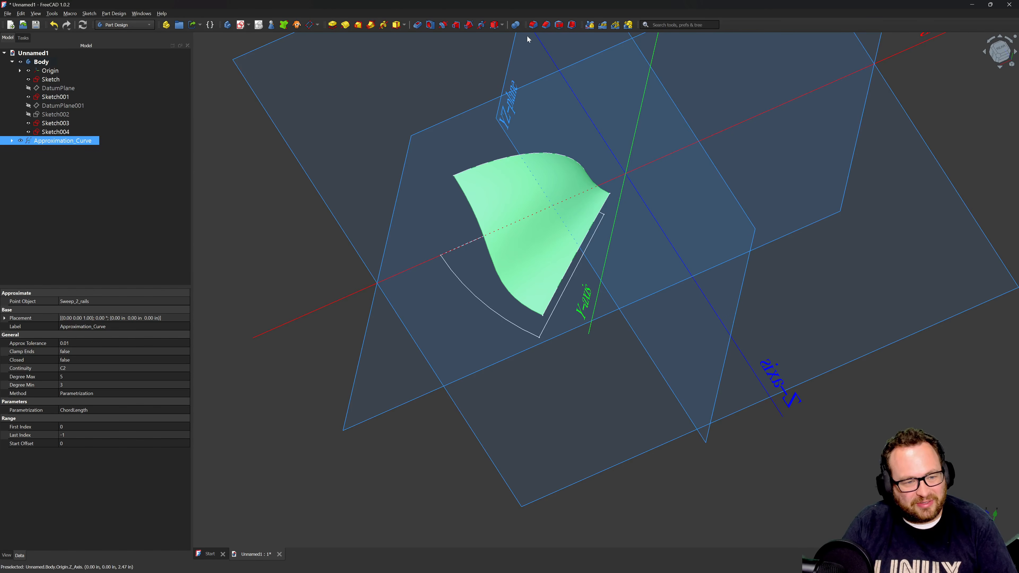
left_click(86, 184)
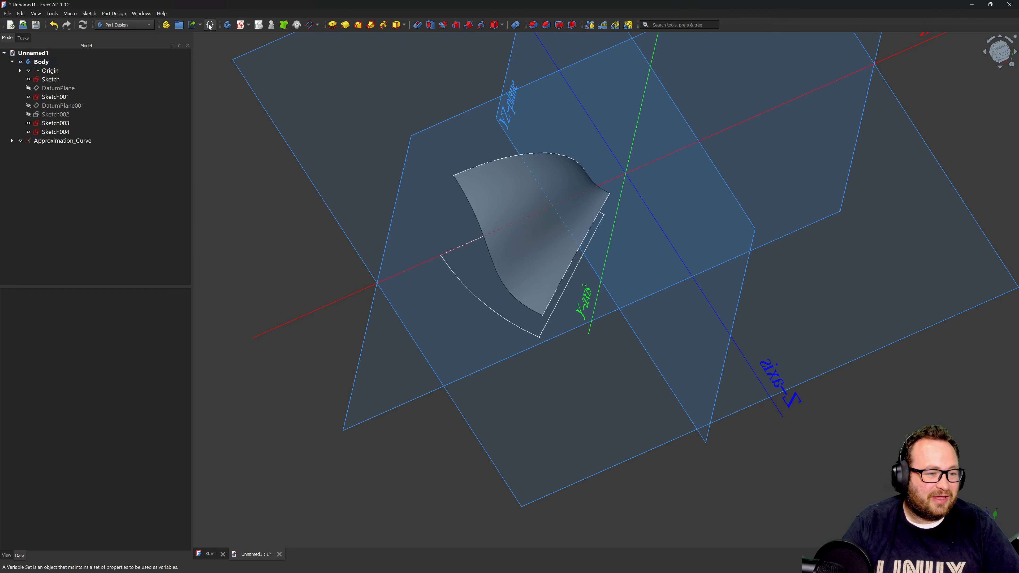
Create a new group and rename it "Formation of Hub Surface".
left_click(179, 26)
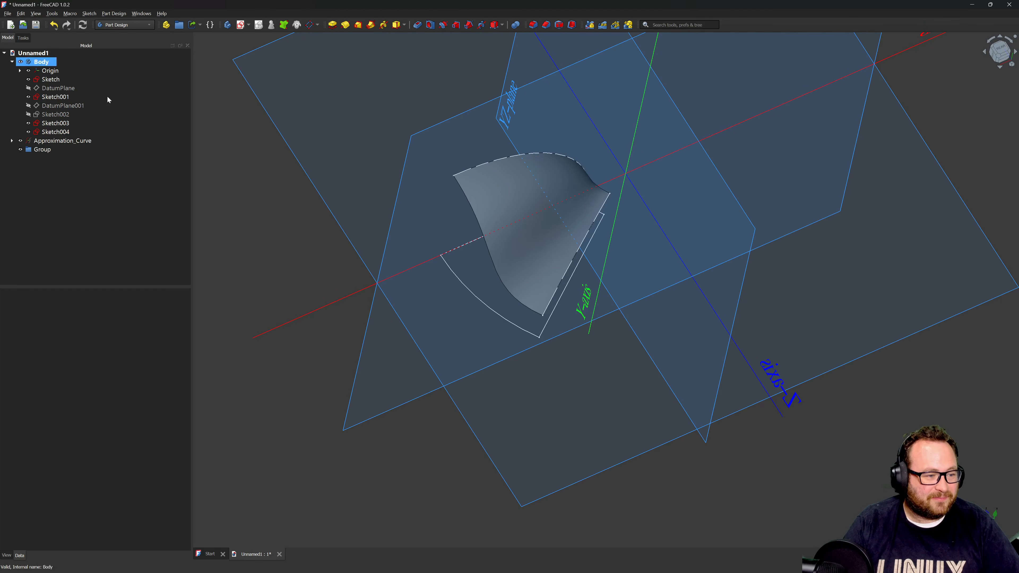
left_click(44, 150)
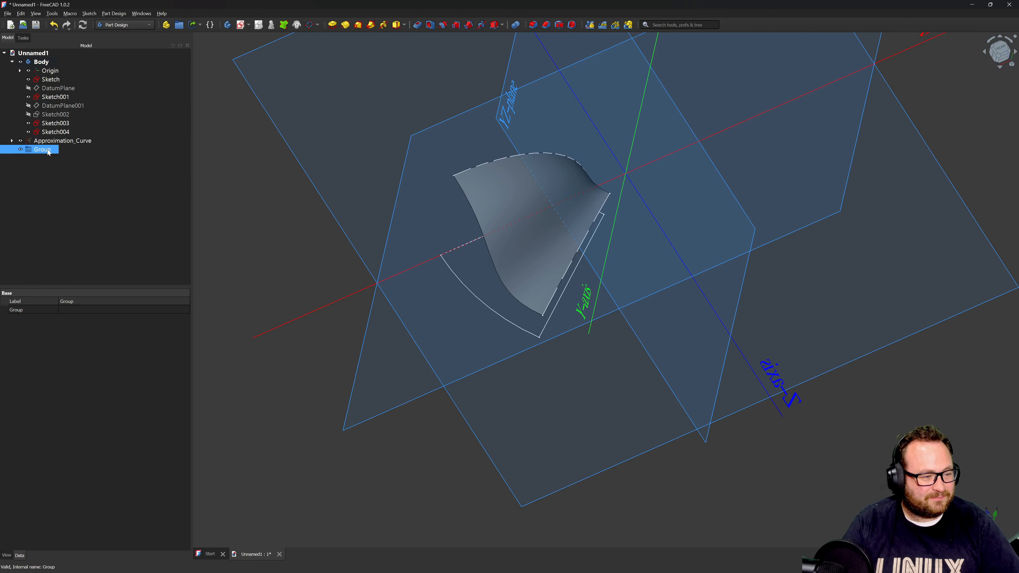
right_click(48, 152)
left_click(33, 149)
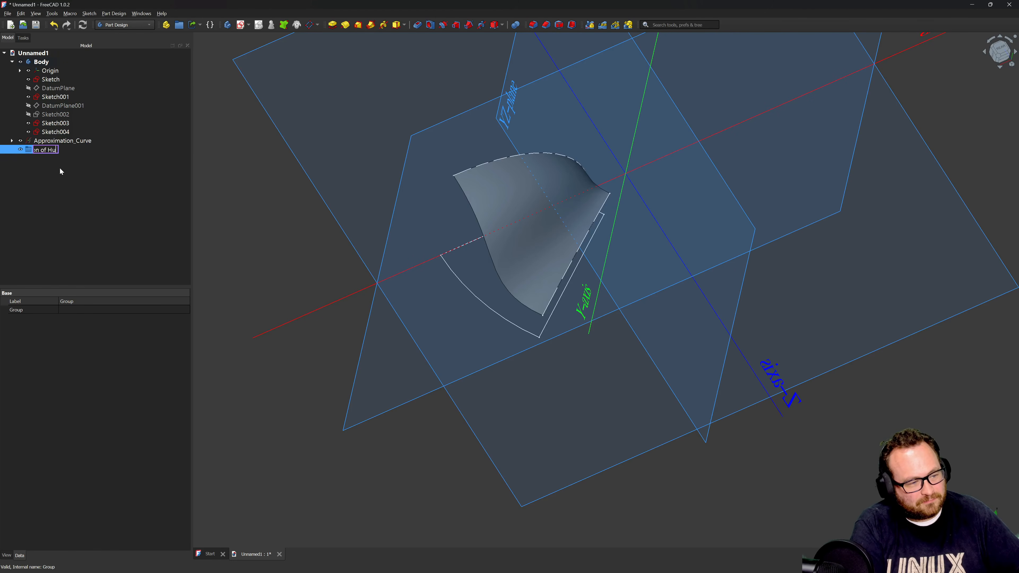
type("Formation of Hub Surface")
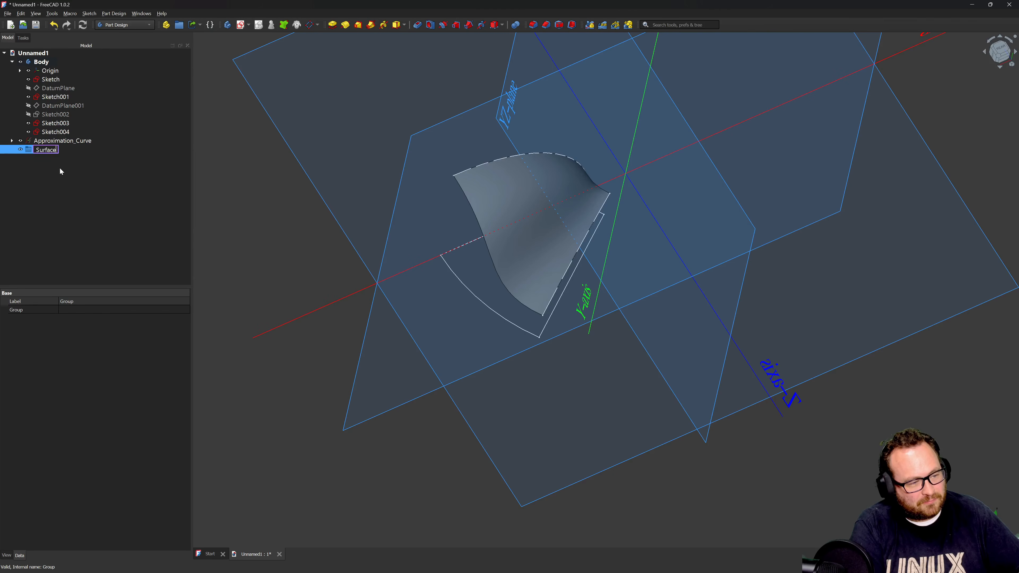
key("Return")
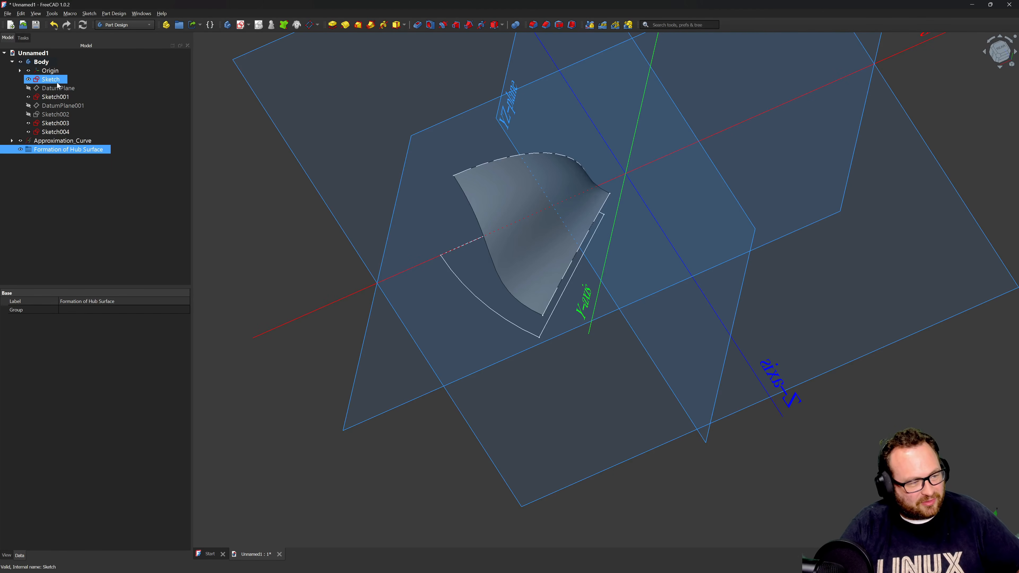
Move Sketch, Sketch001, Sketch002, Sketch003, DatumPlane and DatumPlane001 out of the Body into the Formation of Hub Surface group.
left_click(56, 132)
left_click(49, 124, "ctrl")
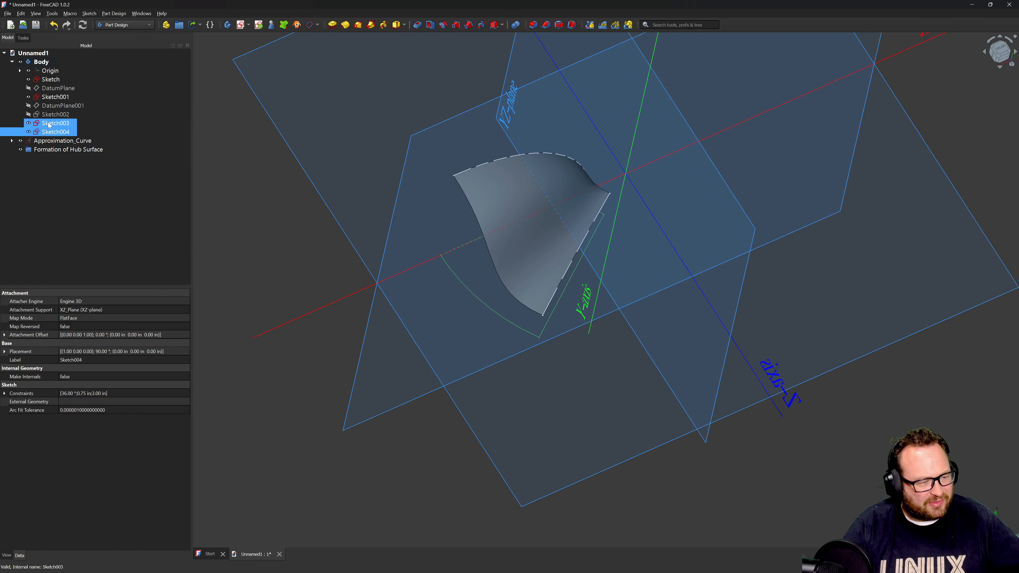
left_click(54, 124)
left_click(50, 80, "ctrl")
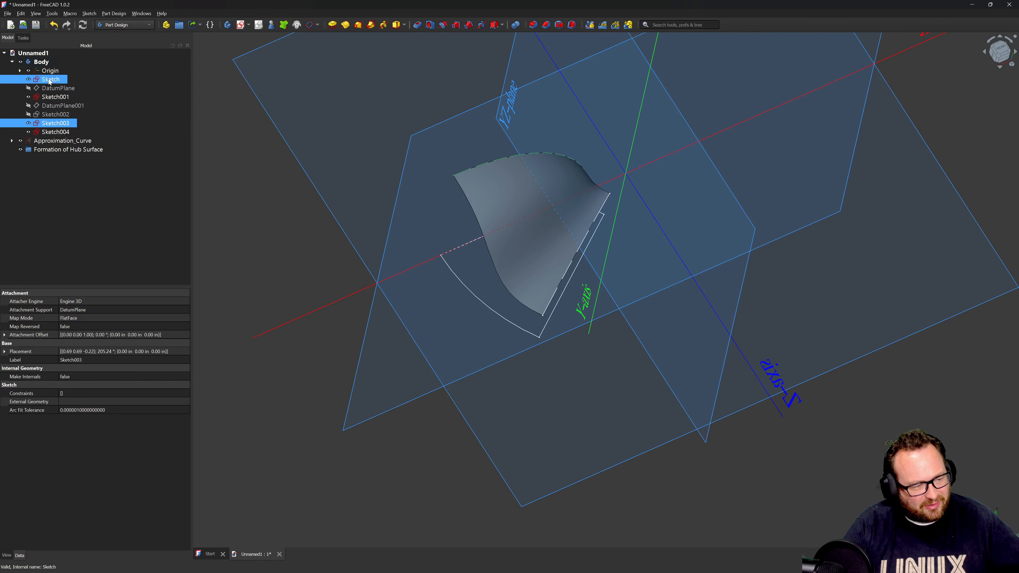
left_click(51, 89, "ctrl")
left_click(54, 97, "ctrl")
left_click(56, 105, "ctrl")
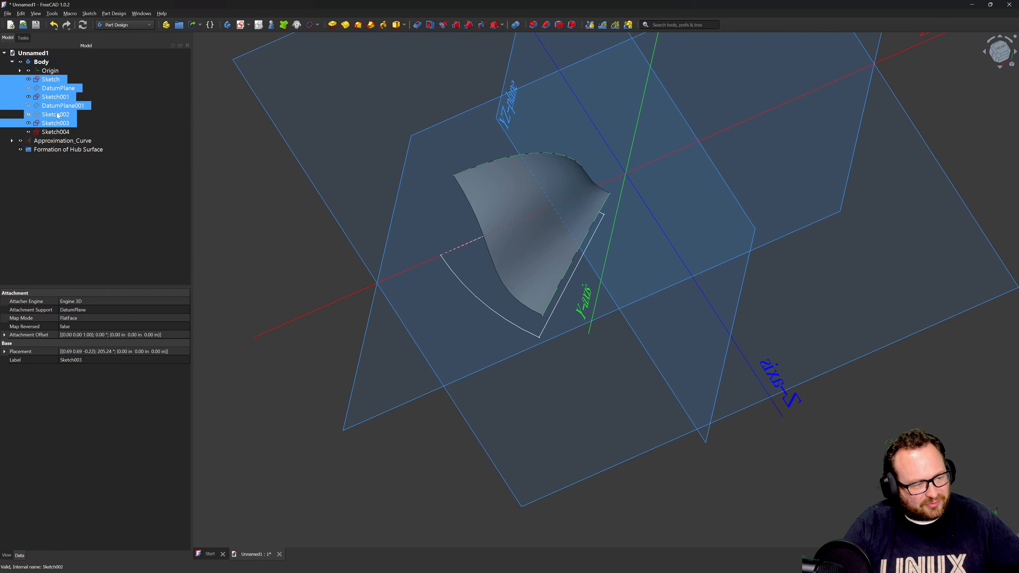
left_click(56, 115, "ctrl")
left_click_drag(52, 118, 43, 151)
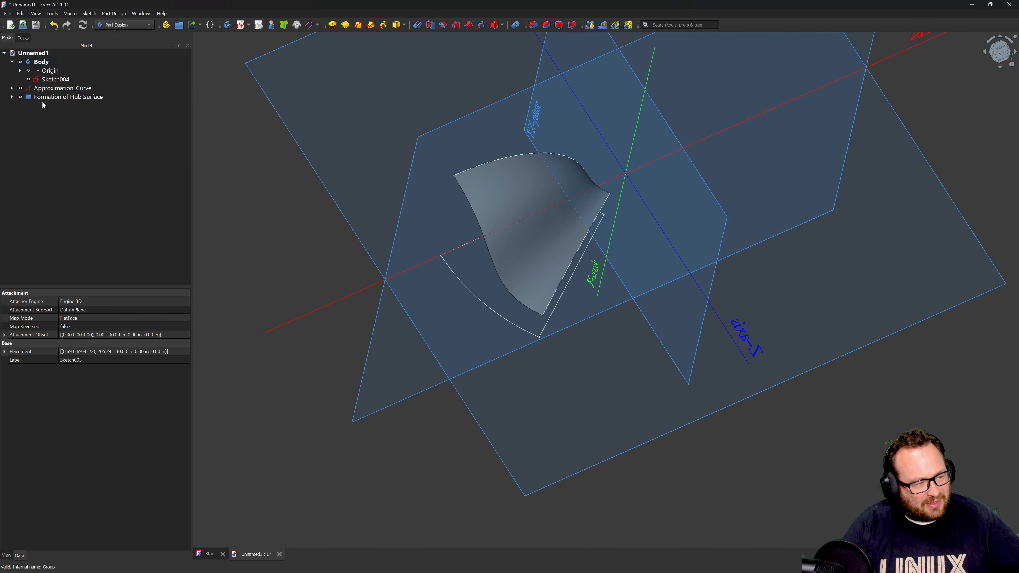
Move Approximation_Curve into the Formation of Hub Surface group.
left_click(56, 88)
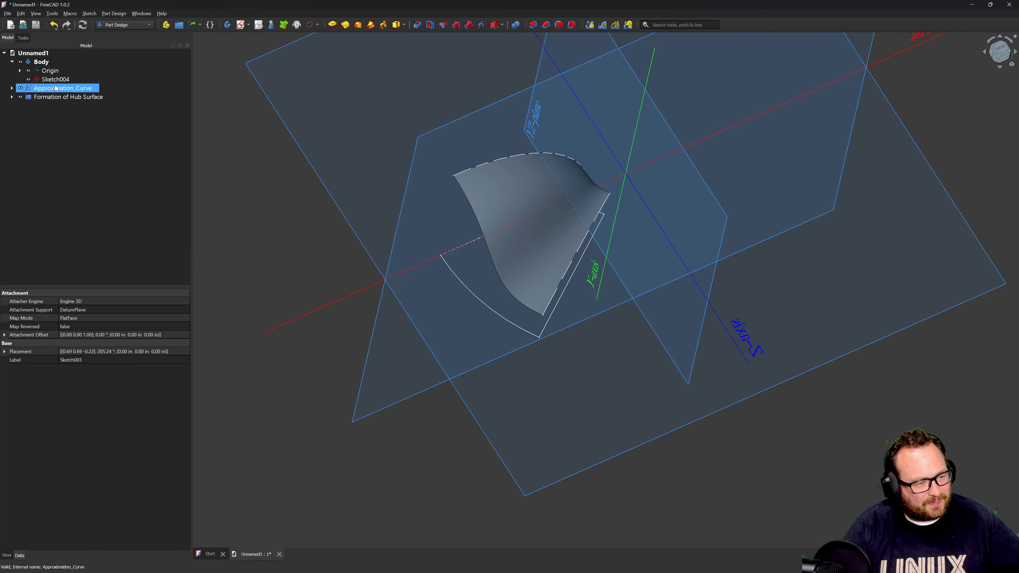
left_click(55, 90)
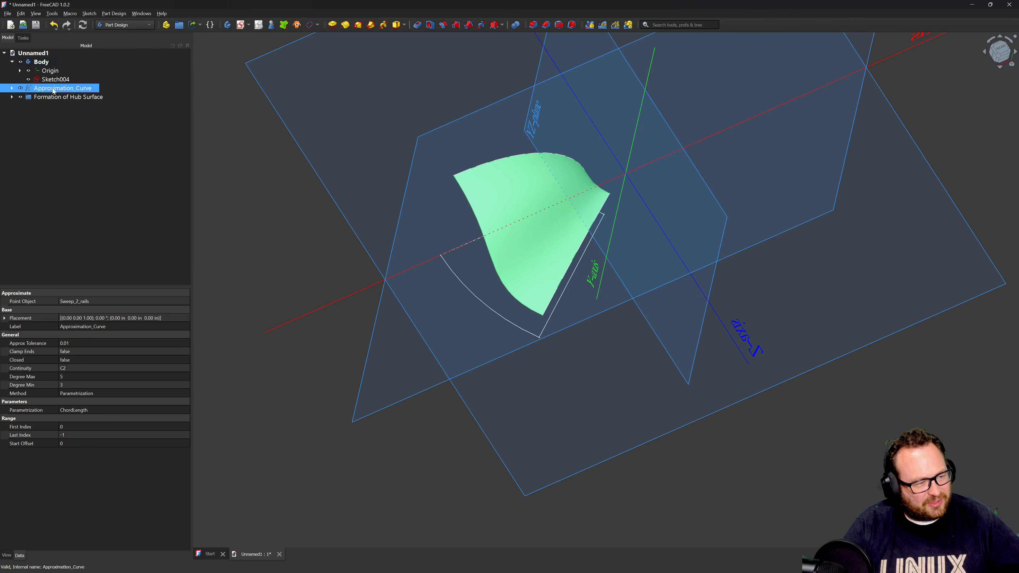
left_click_drag(52, 93, 51, 99)
left_click(53, 90)
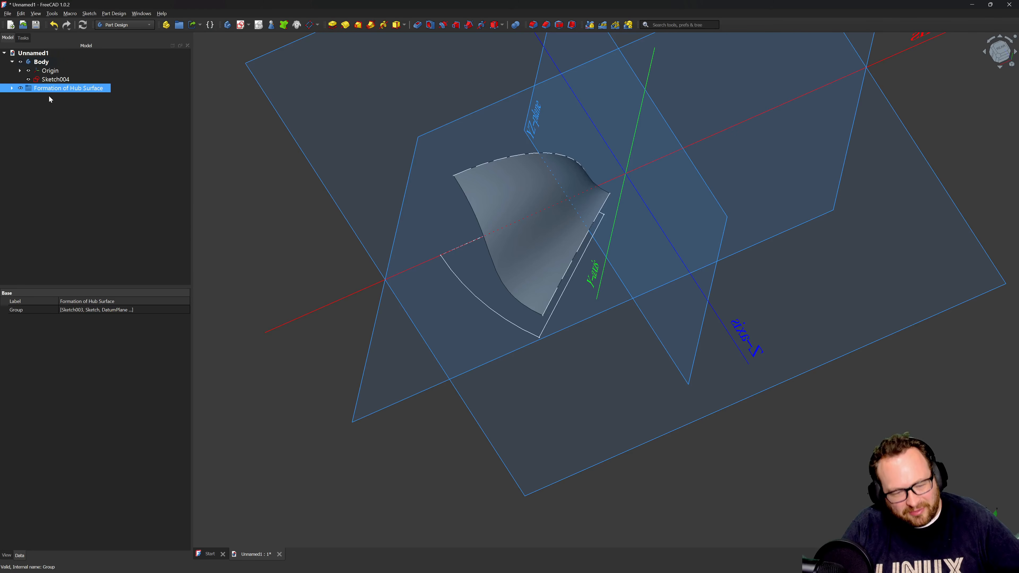
left_click(66, 81)
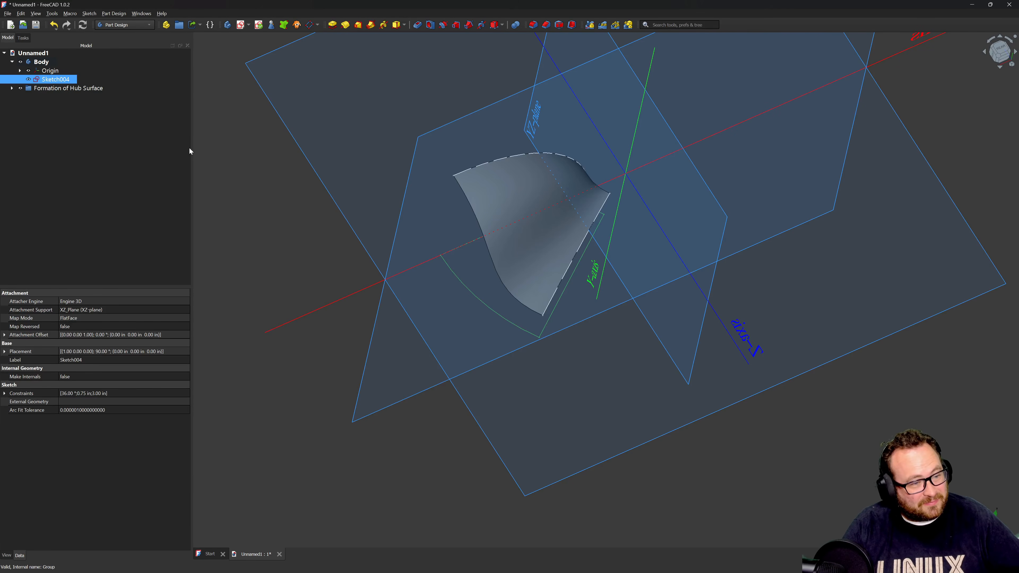
left_click(255, 155)
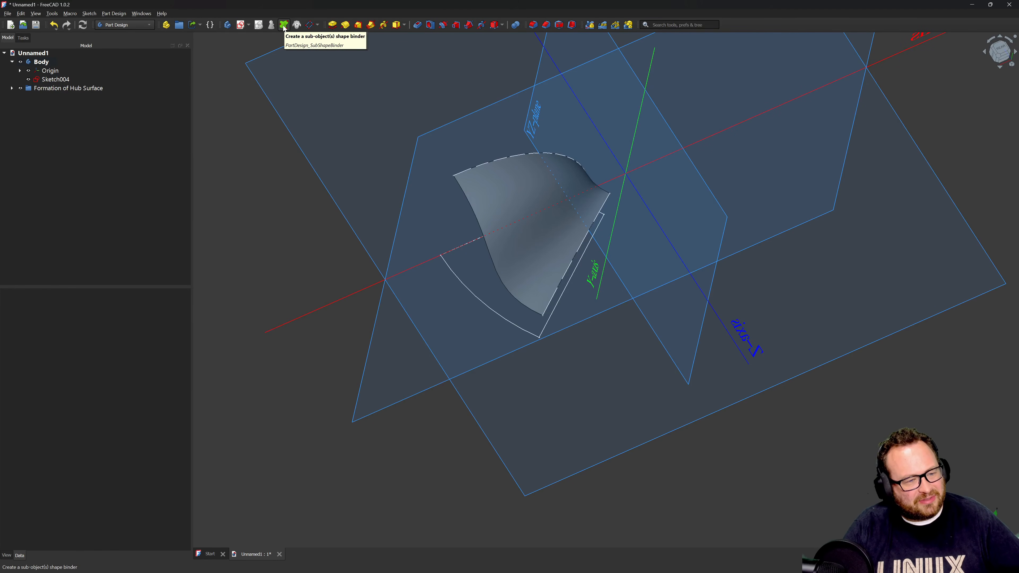
left_click(520, 207)
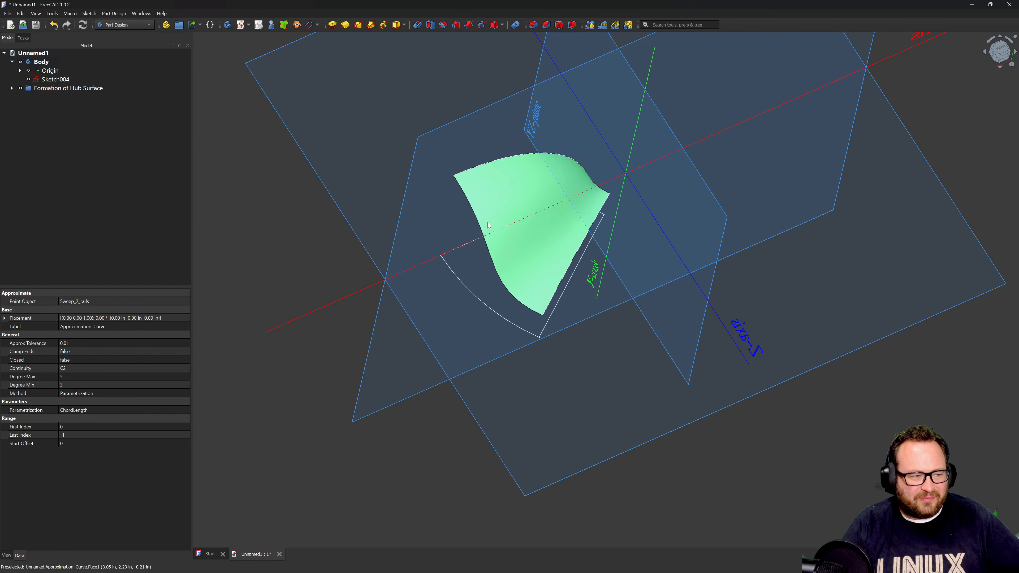
left_click(73, 121)
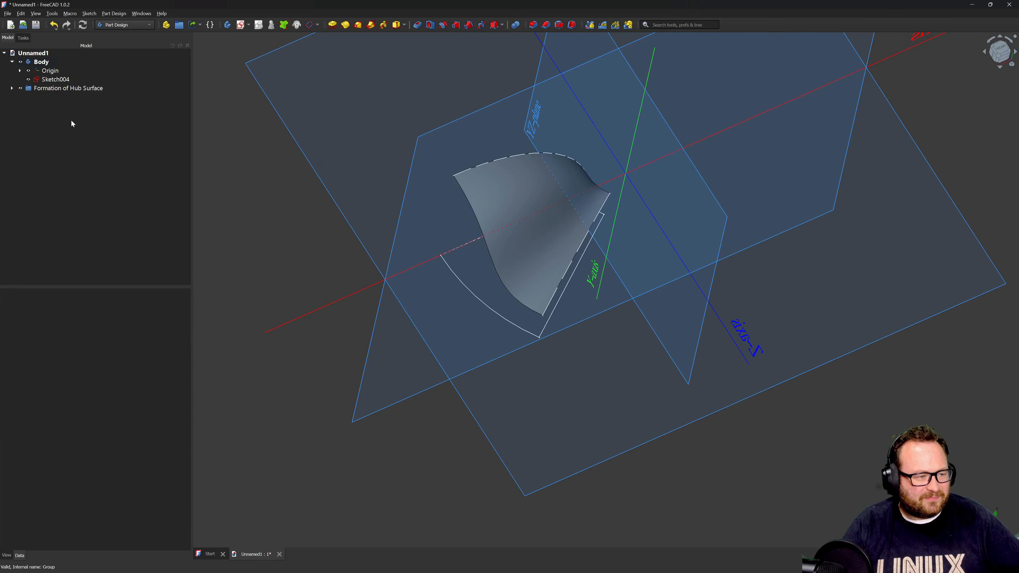
left_click(41, 63)
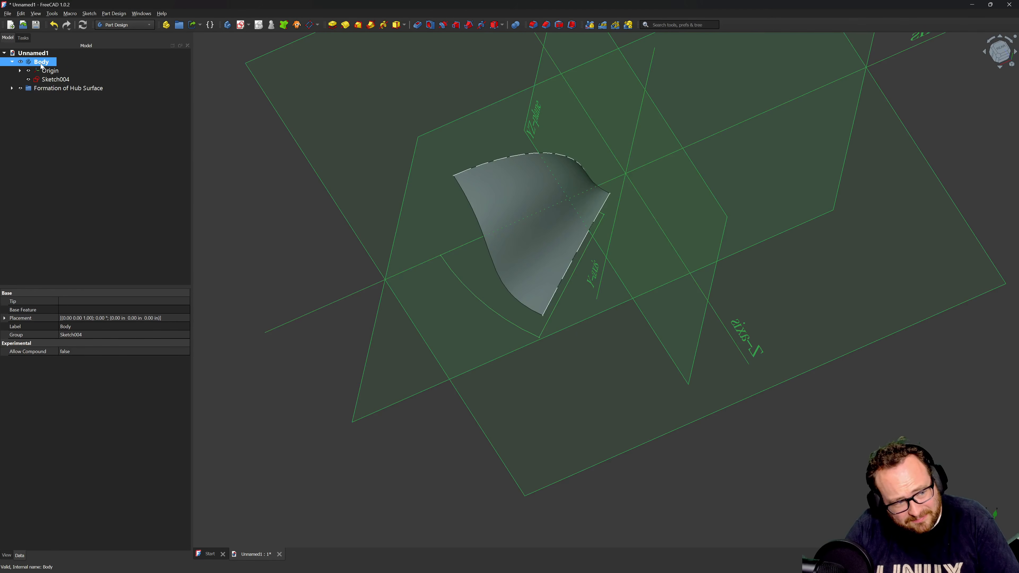
Expand the Formation of Hub Surface group, move Approximation_Curve into the Body as its base feature, and select that base feature.
left_click(47, 89)
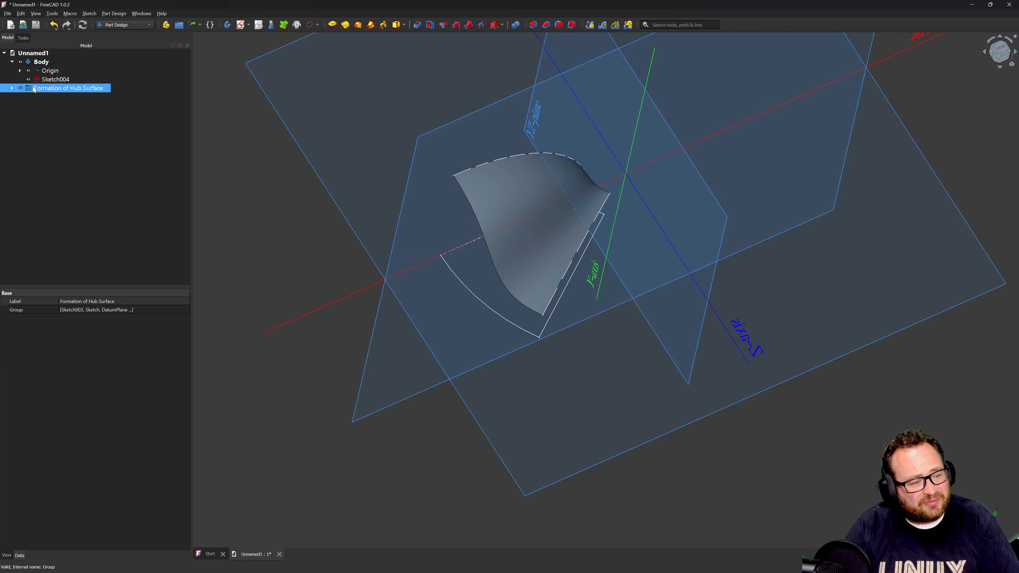
left_click(12, 88)
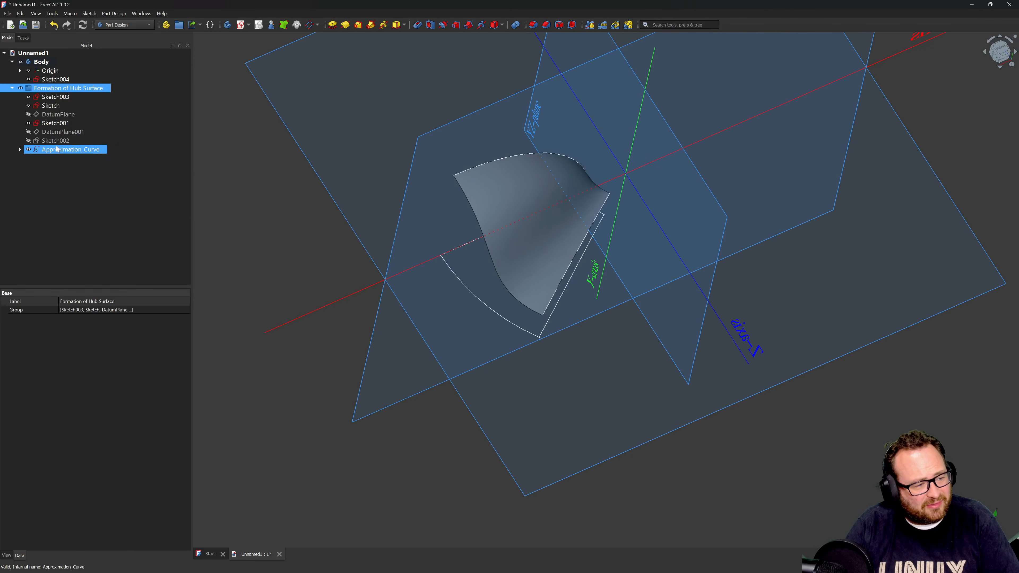
mouse_move(52, 149)
left_mouse_down()
mouse_move(26, 81)
mouse_move(46, 62)
left_mouse_up()
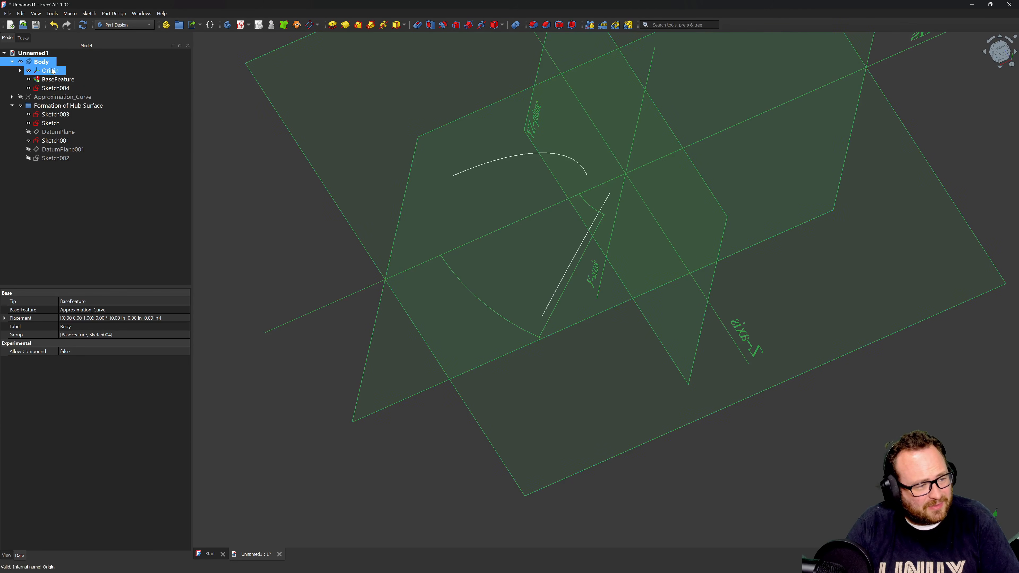
left_click(48, 82)
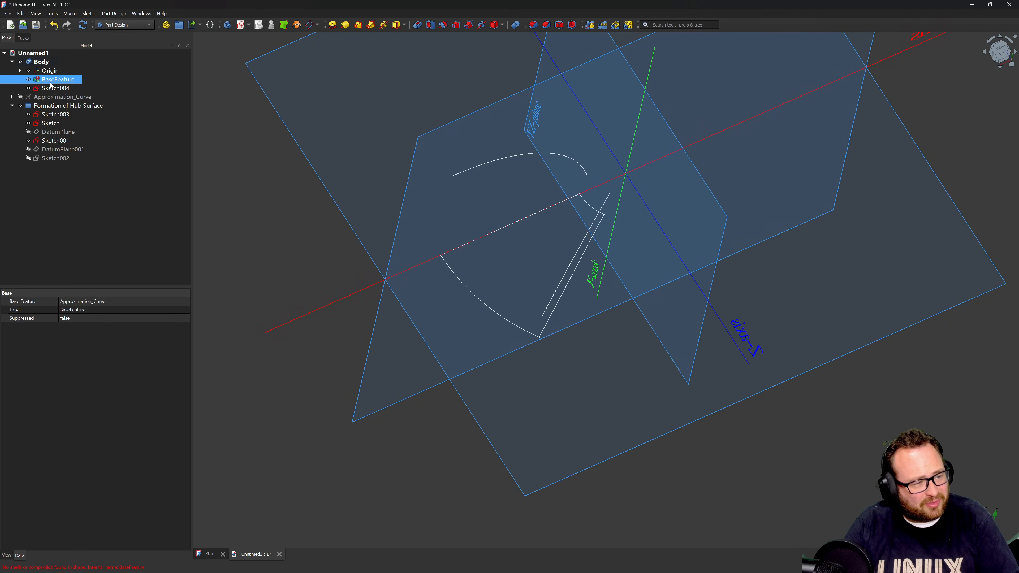
Undo the move of Approximation_Curve into the Body and create a sub-shape binder of that surface in the Body instead.
key("ctrl+z")
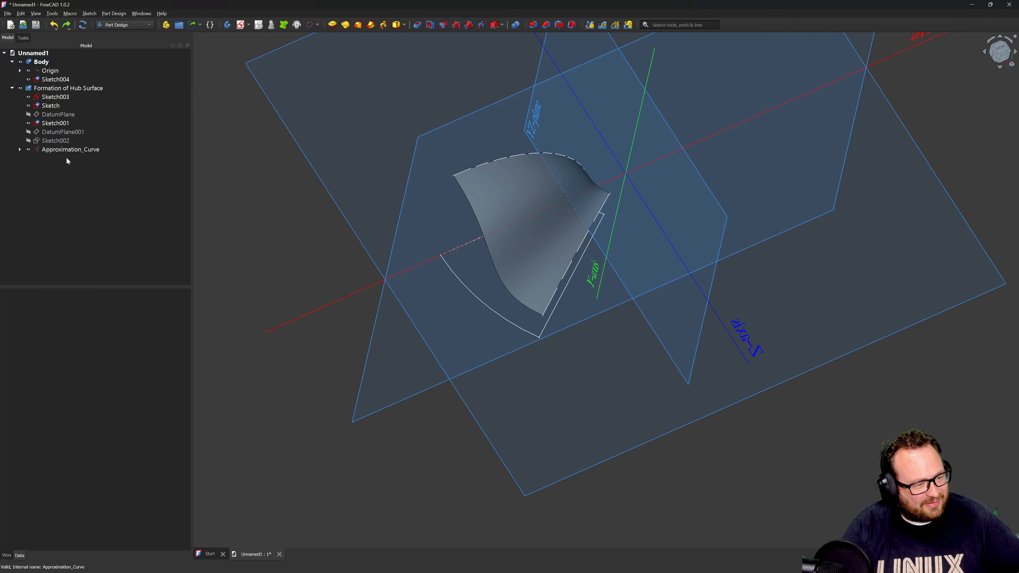
left_click(55, 123)
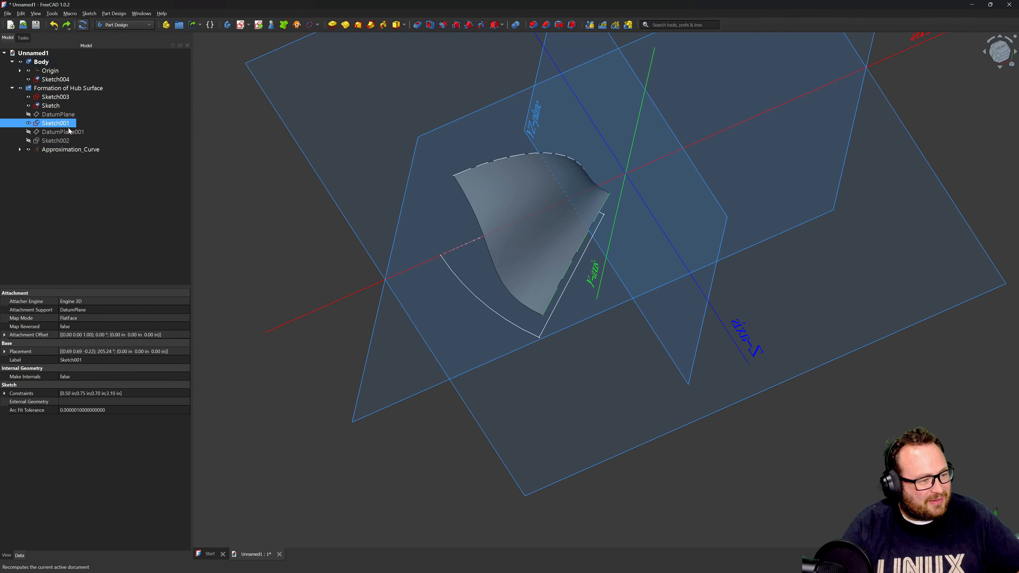
left_click(66, 150)
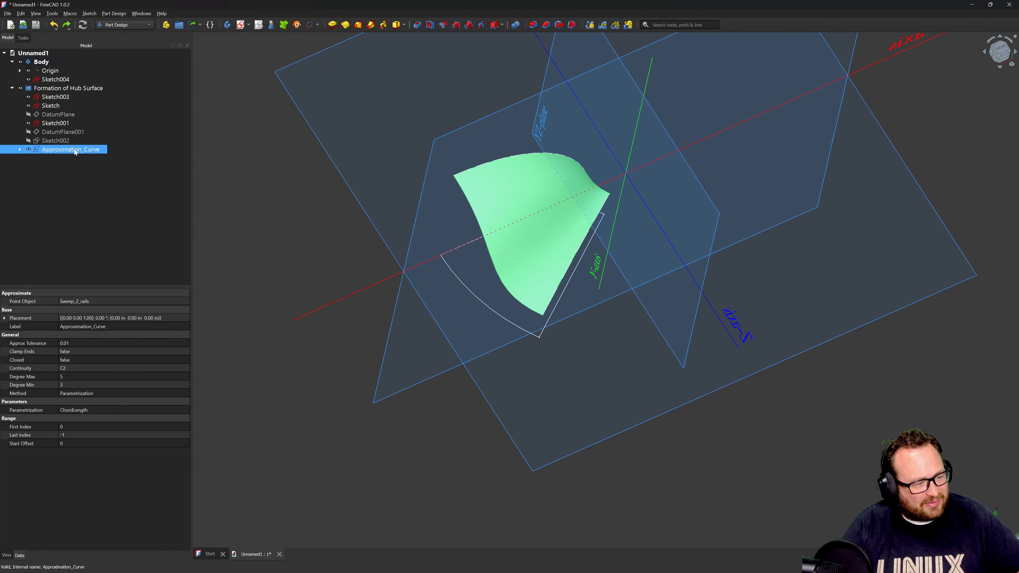
left_click(283, 25)
left_click(313, 187)
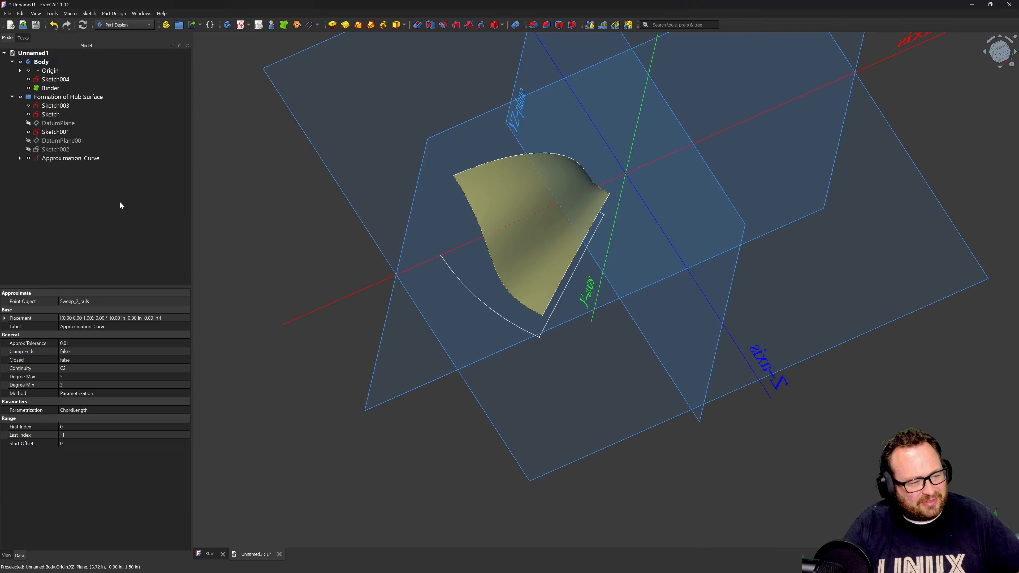
Hide the original Approximation_Curve so only its binder shows in the Body.
left_click(80, 160)
key("space")
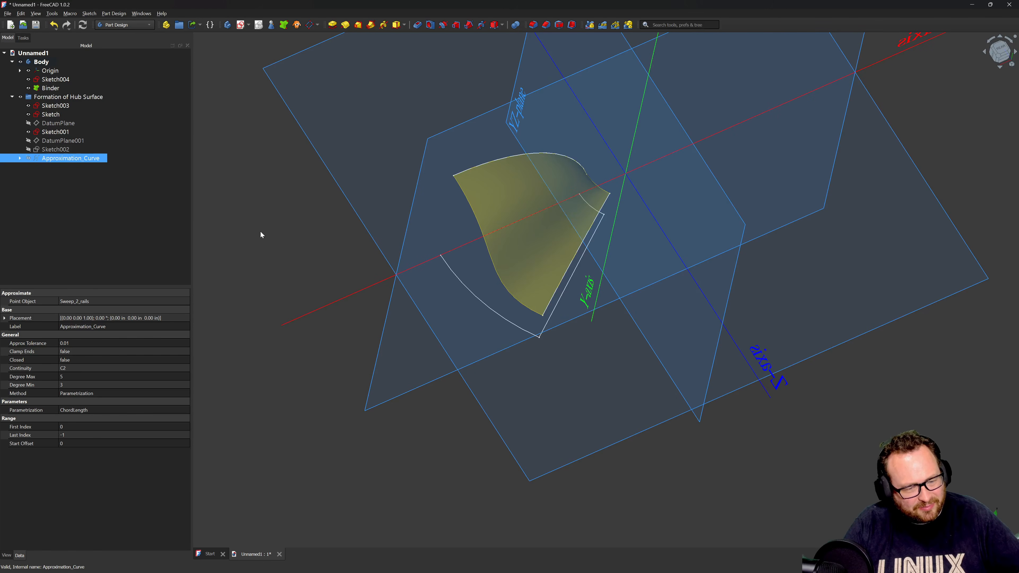
left_click(283, 239)
mouse_move(533, 250)
middle_mouse_down()
mouse_move(595, 221)
mouse_move(654, 216)
mouse_move(527, 258)
mouse_move(519, 251)
middle_mouse_up()
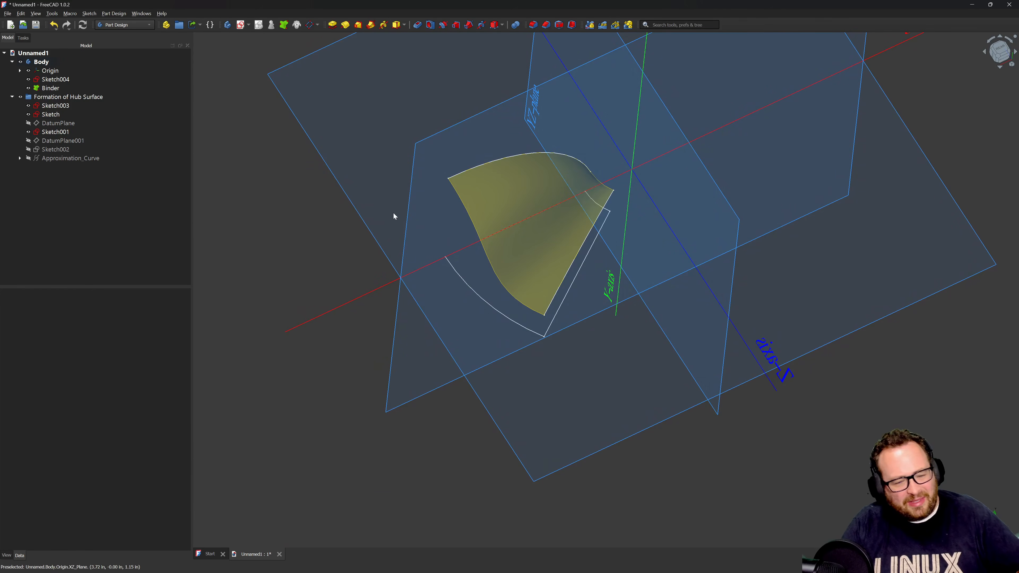
Edit Sketch001, set its overall vertical dimension to 3.5 in, close it and inspect how the binder surface follows.
left_click(57, 132)
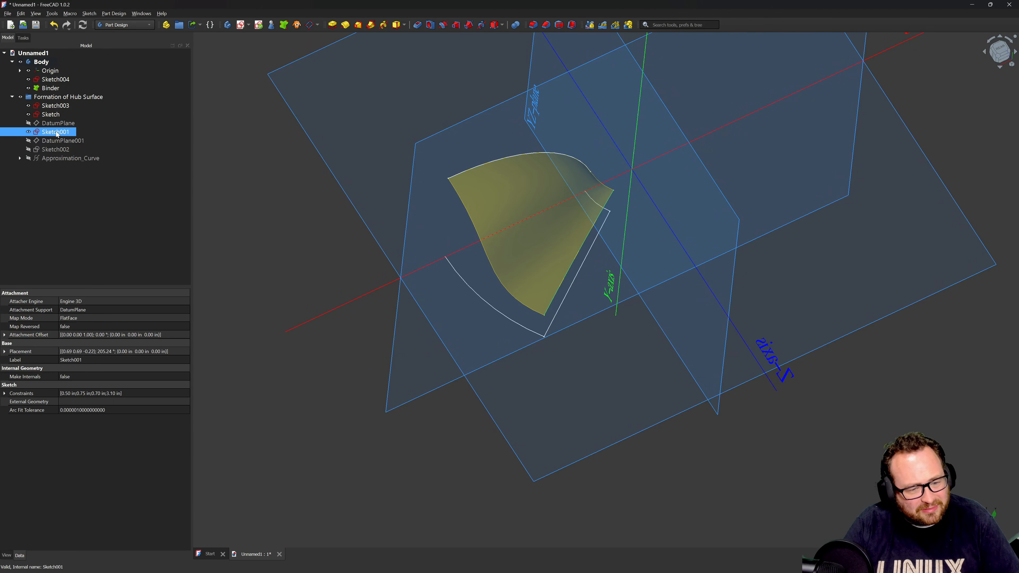
right_click(57, 133)
left_click(76, 142)
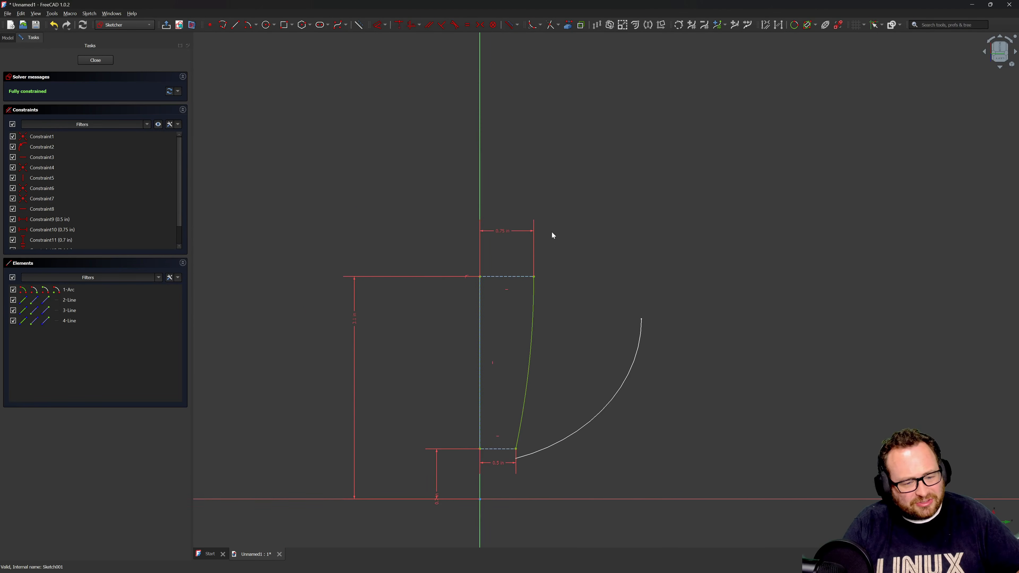
double_click(353, 317)
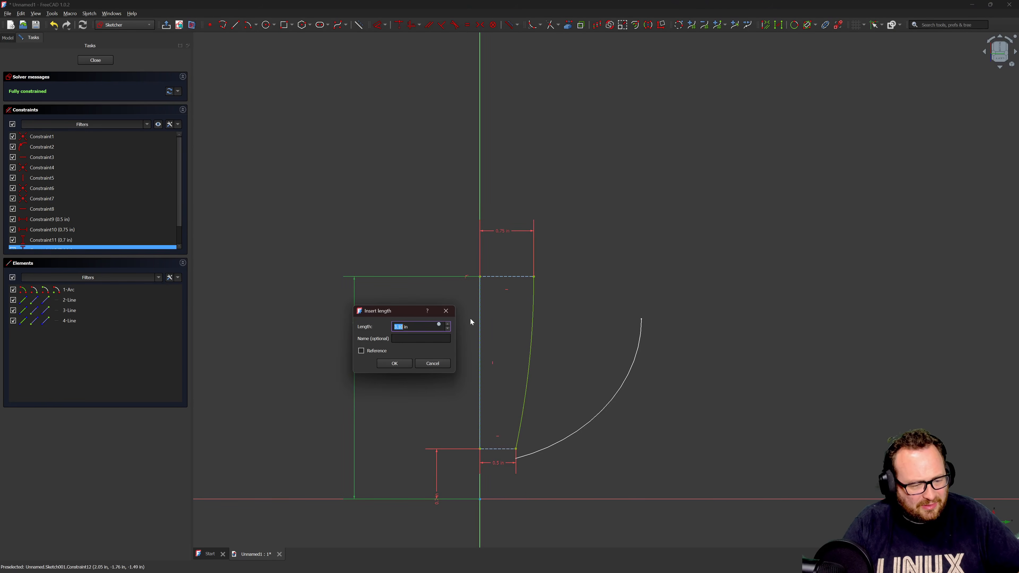
type("3.5")
key("Return")
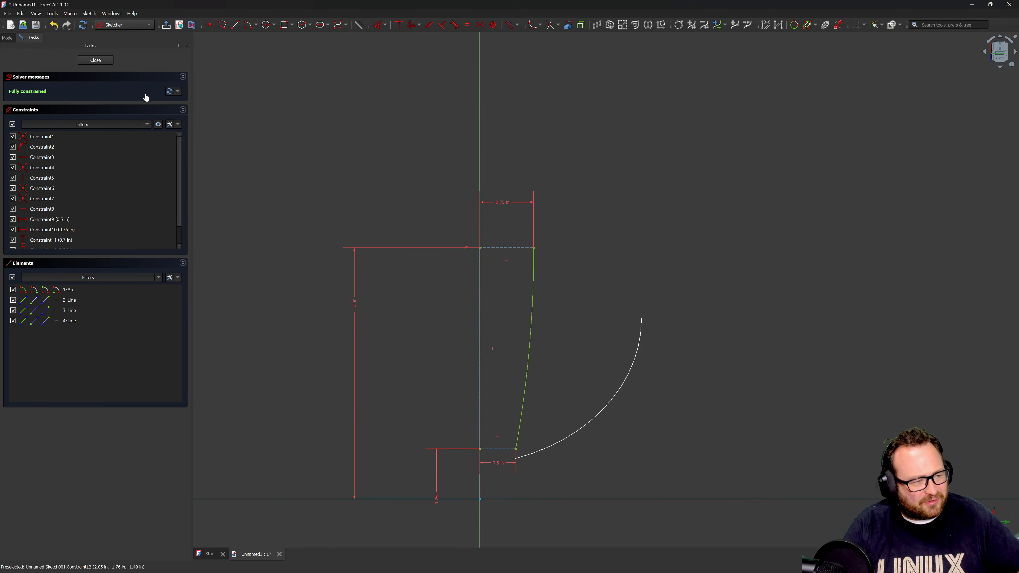
left_click(96, 60)
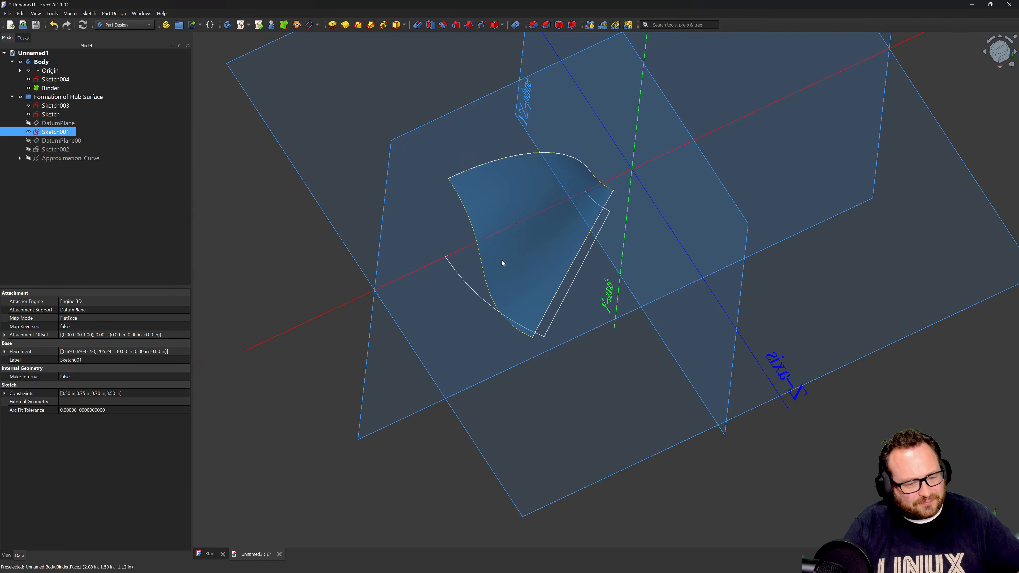
middle_click_drag(500, 264, 516, 330)
mouse_move(520, 331)
middle_mouse_down()
mouse_move(482, 170)
mouse_move(534, 200)
middle_mouse_up()
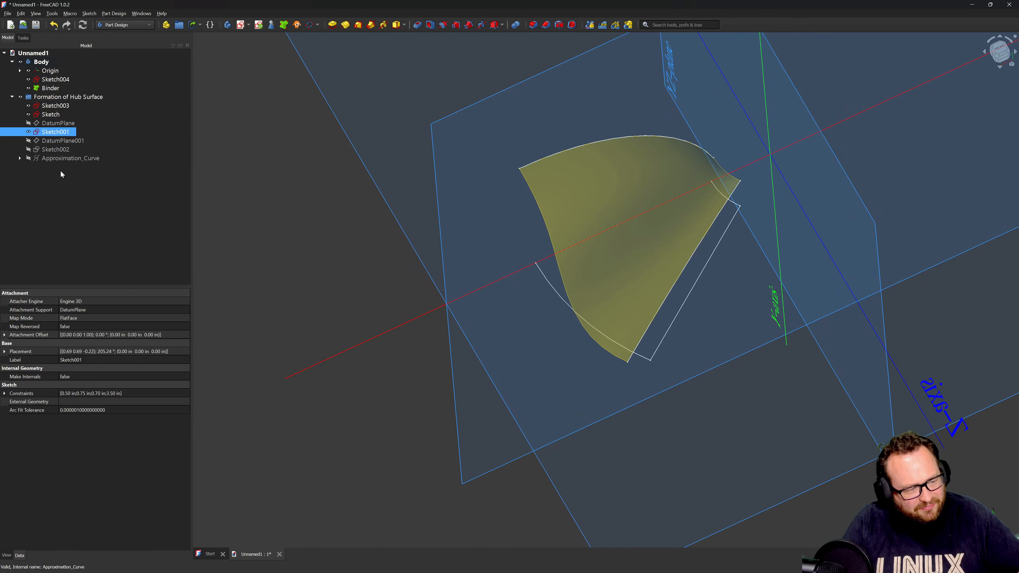
Reopen Sketch001, set its overall vertical dimension to 3.1 in and close the sketch.
right_click(55, 132)
left_click(80, 139)
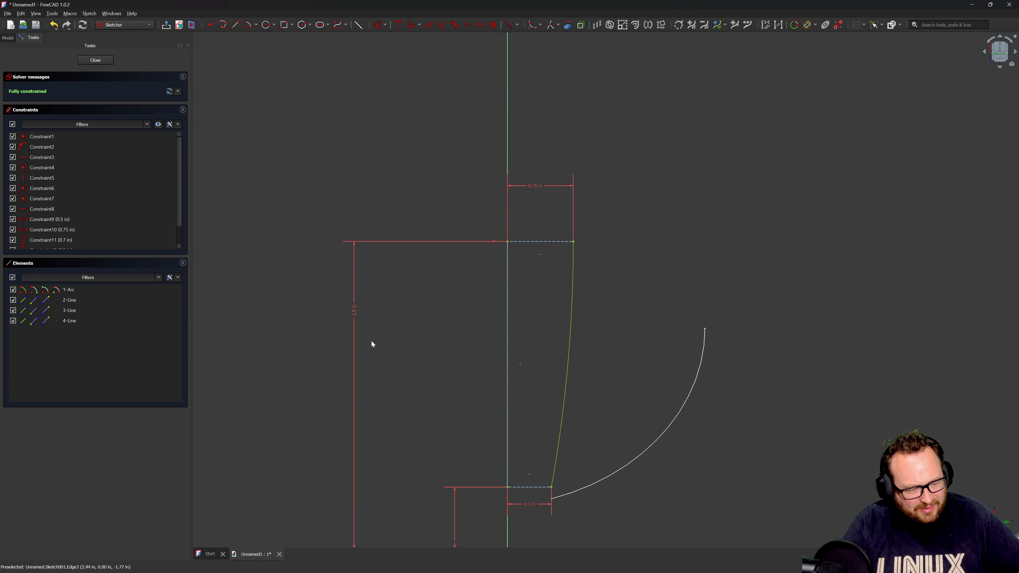
double_click(355, 313)
type("3.1")
key("Return")
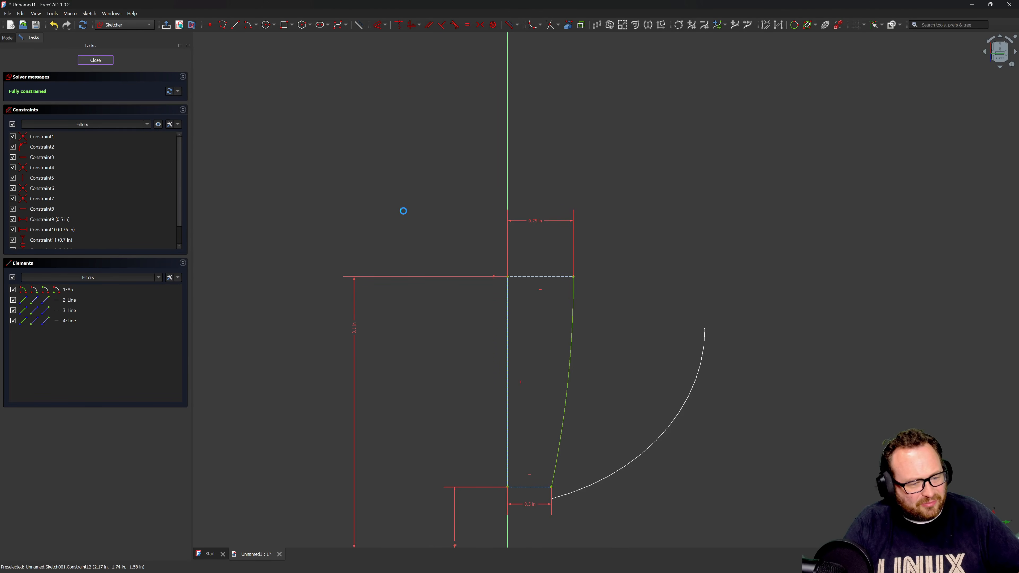
key("Escape")
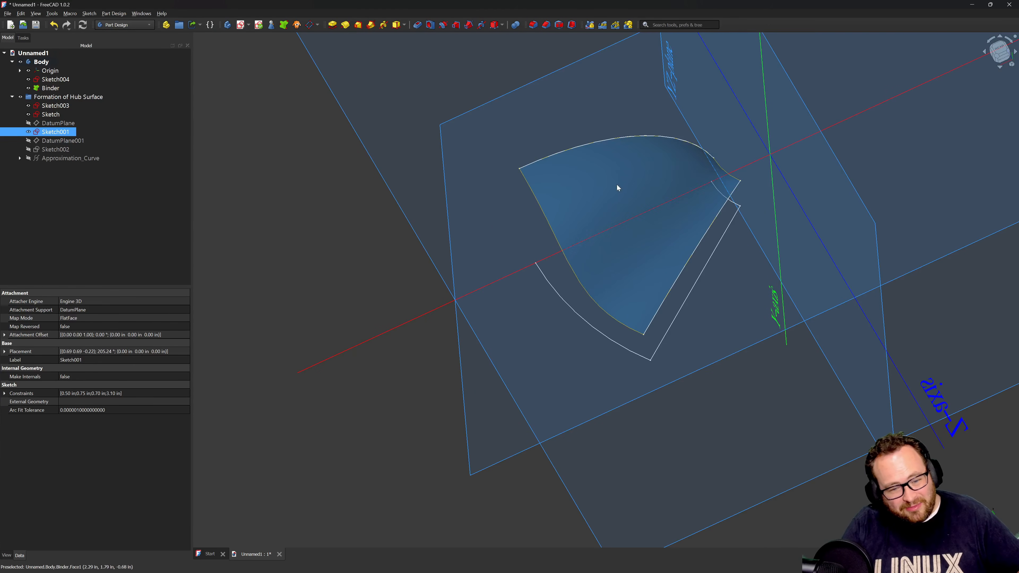
Collapse the Formation of Hub Surface group and pad the sector profile Sketch004 up to the binder's curved face.
left_click(620, 175)
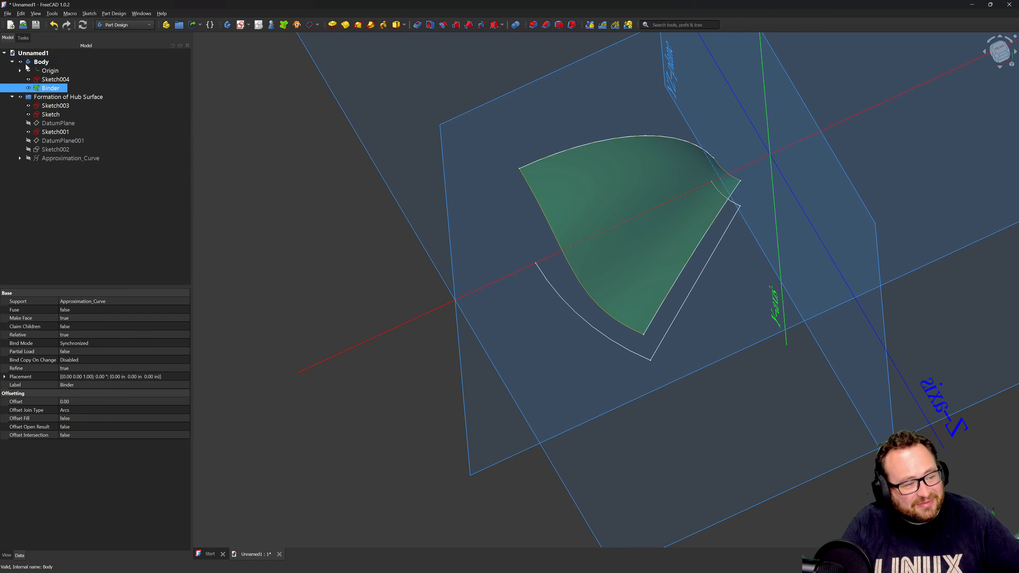
left_click(12, 97)
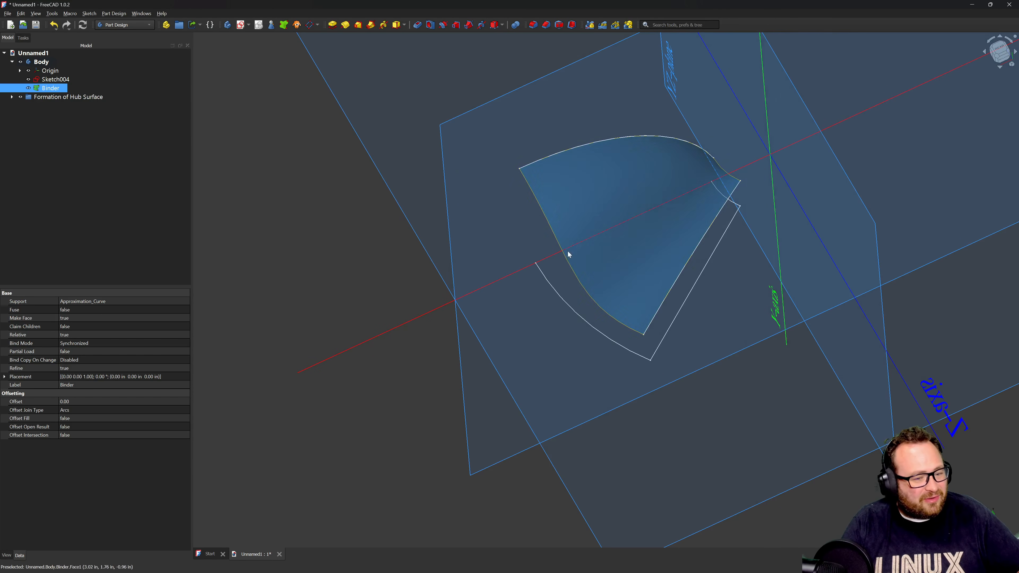
left_click(55, 79)
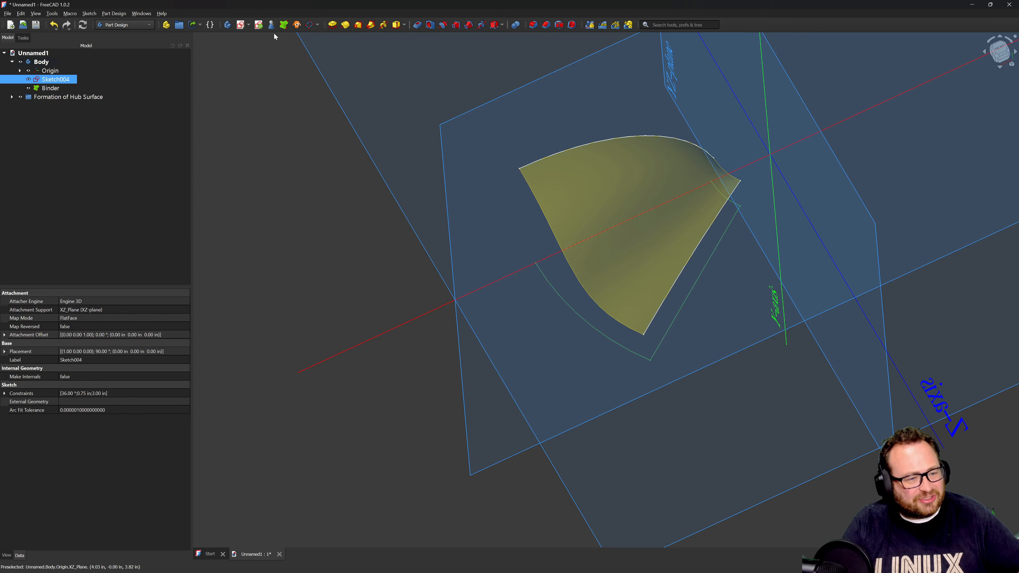
left_click(332, 25)
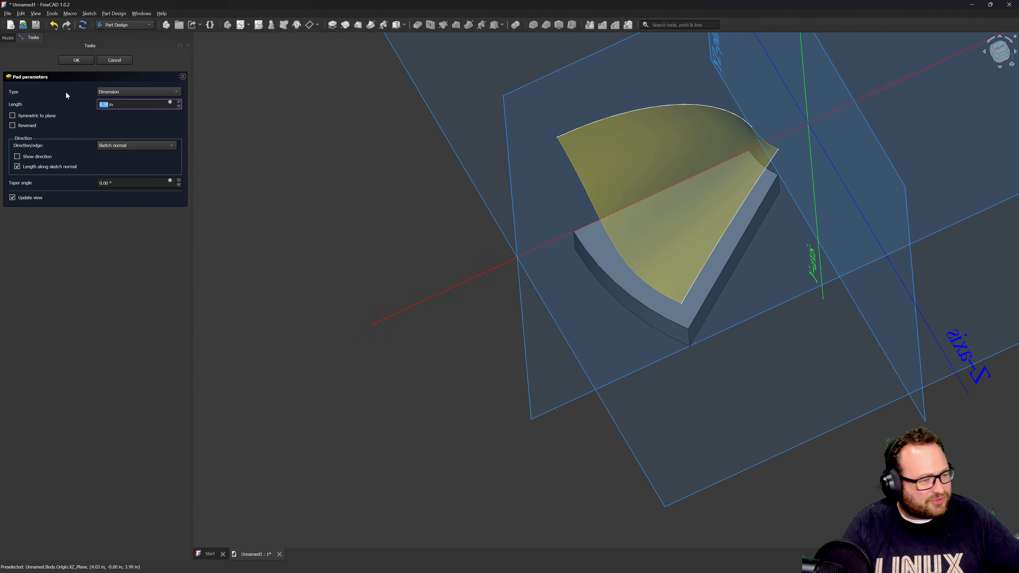
left_click(131, 93)
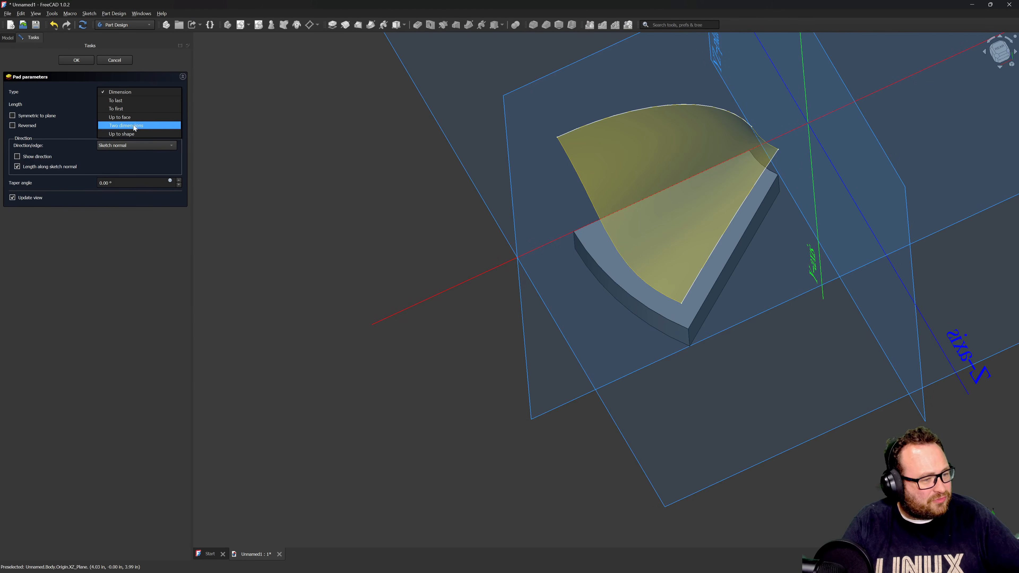
left_click(136, 117)
left_click(633, 168)
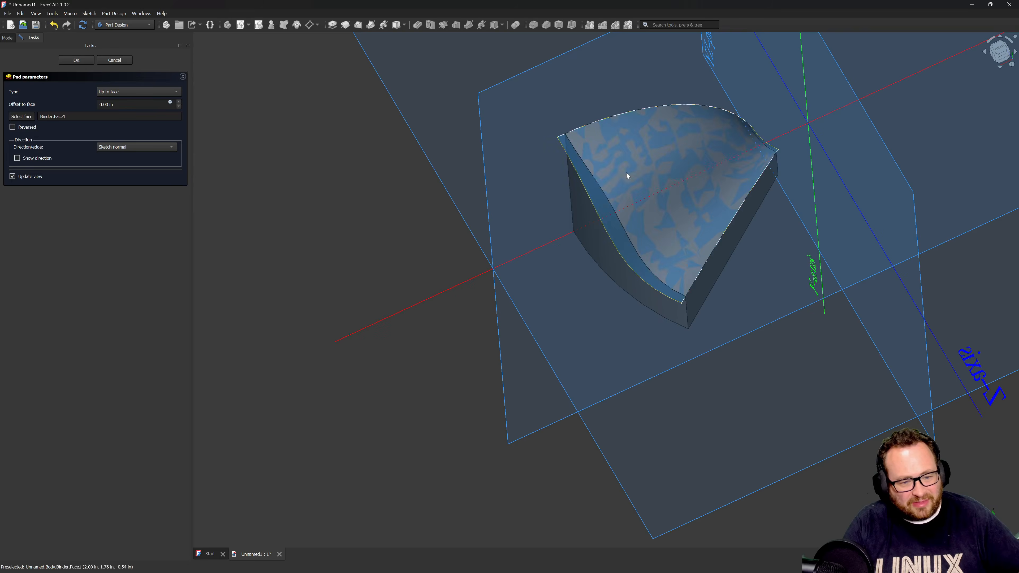
left_click(75, 62)
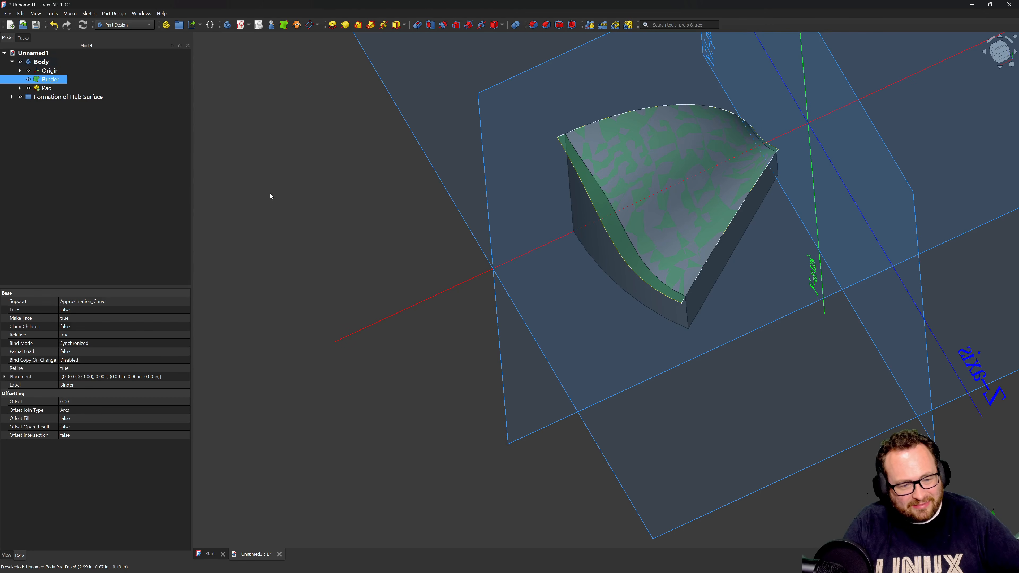
Hide the binder to expose the padded hub segment.
scroll(419, 220, "down", 1)
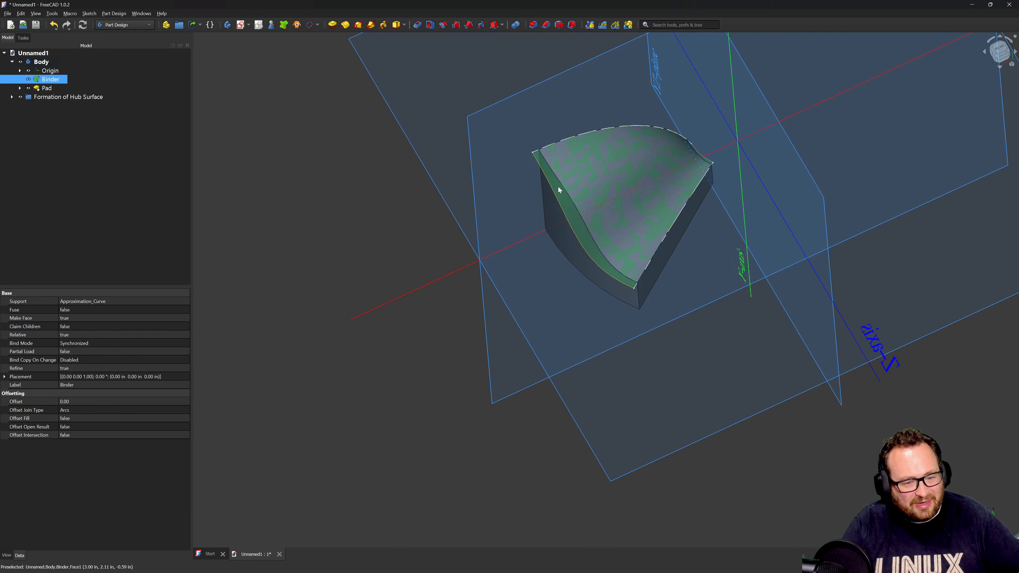
key("space")
scroll(681, 165, "up", 3)
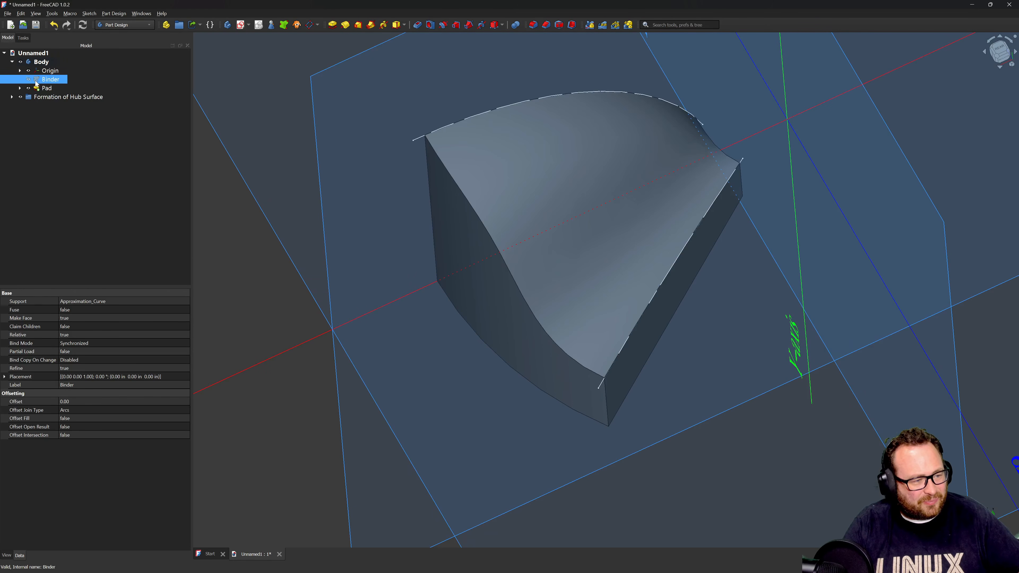
left_click(45, 89)
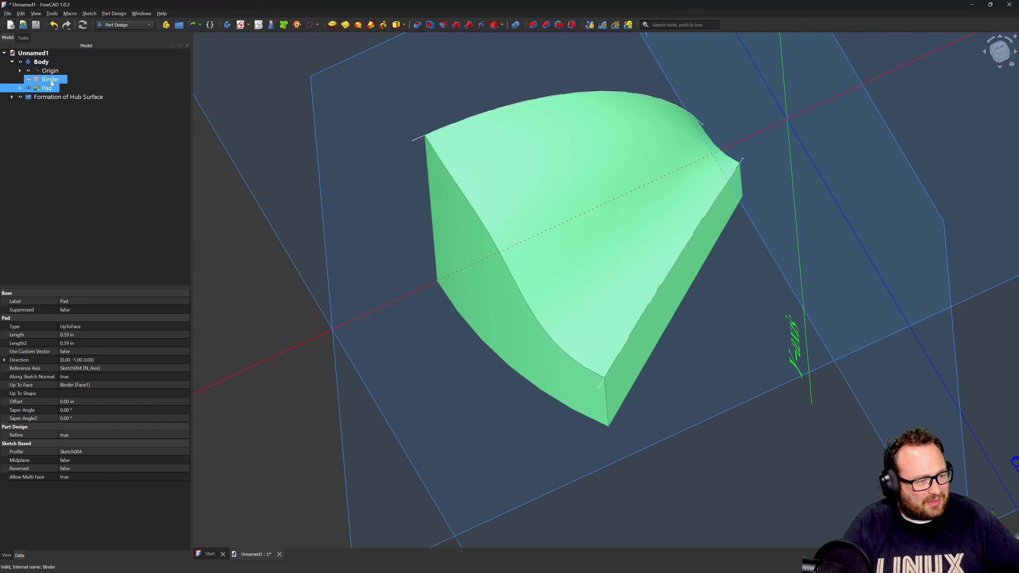
left_click(49, 83)
right_click(49, 83)
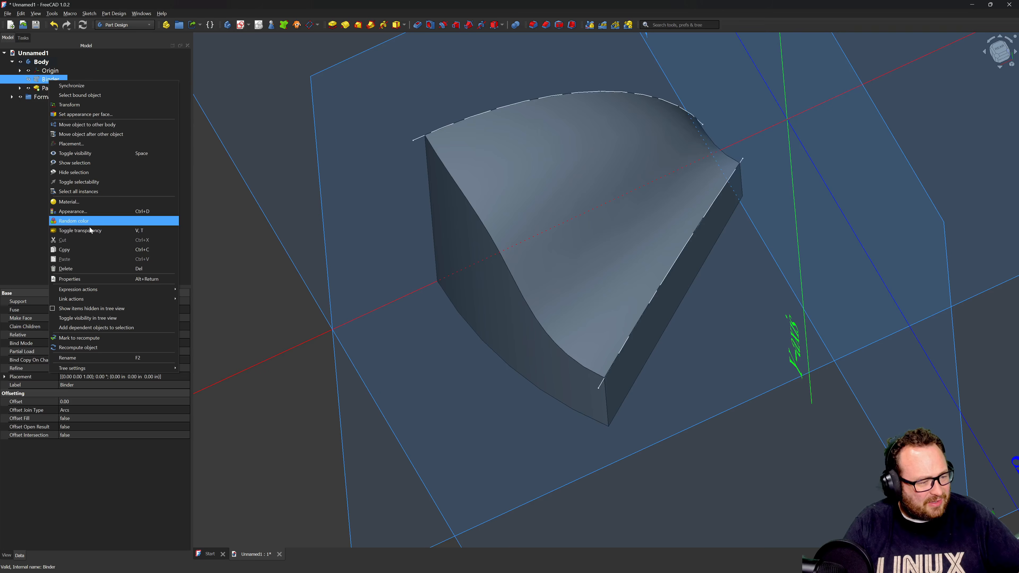
left_click(39, 153)
left_click(50, 81)
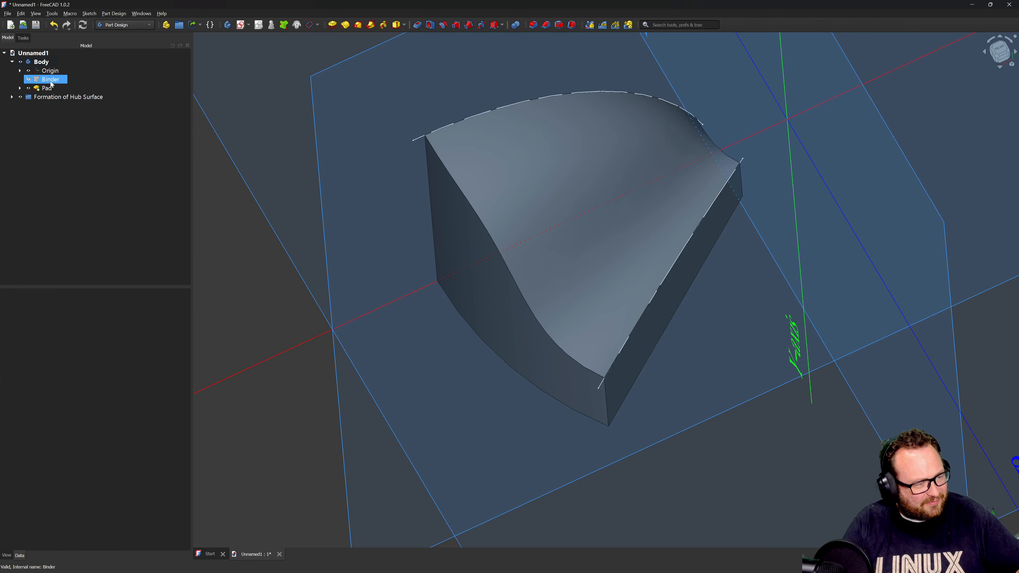
Rename the binder in the body as "Hub Surface- See Formation of Hub Surface Group".
left_click(50, 80)
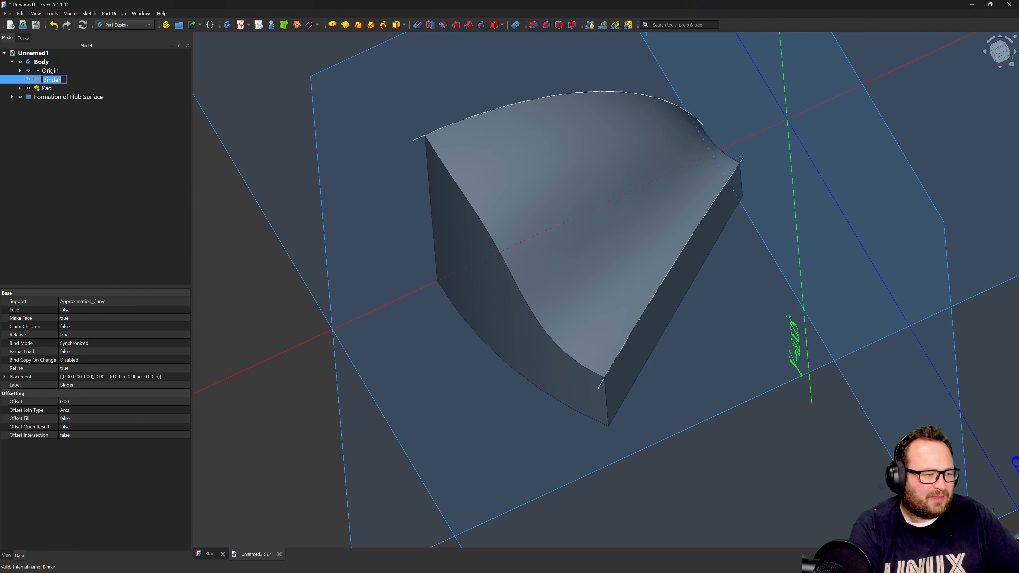
key("BackSpace")
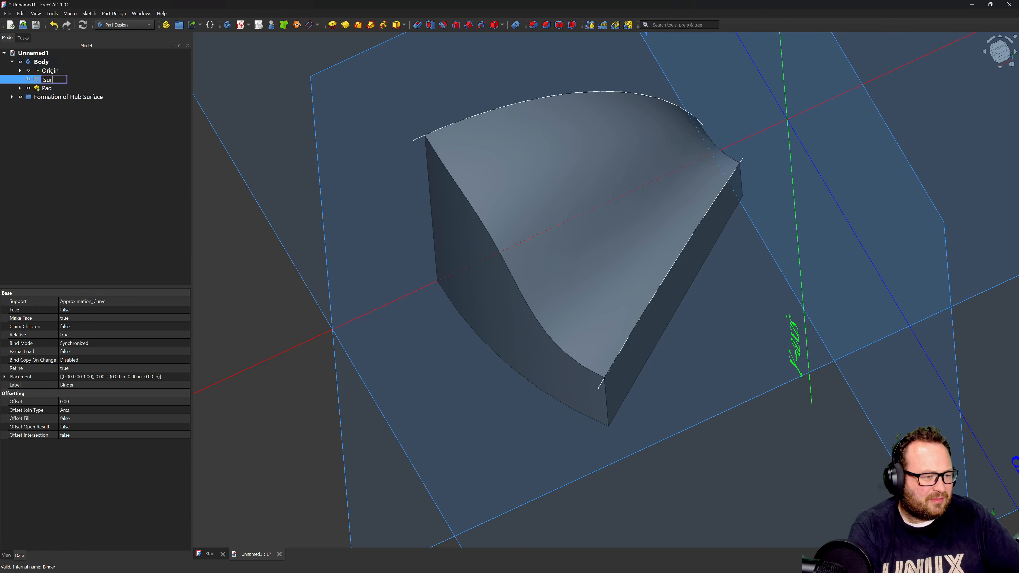
type("Hub S")
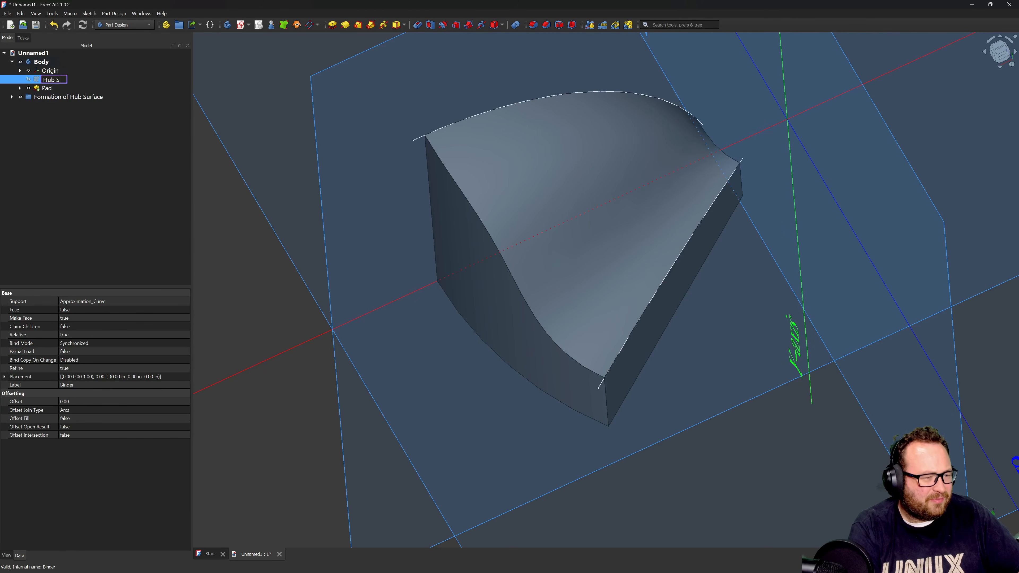
type("urface - See FO")
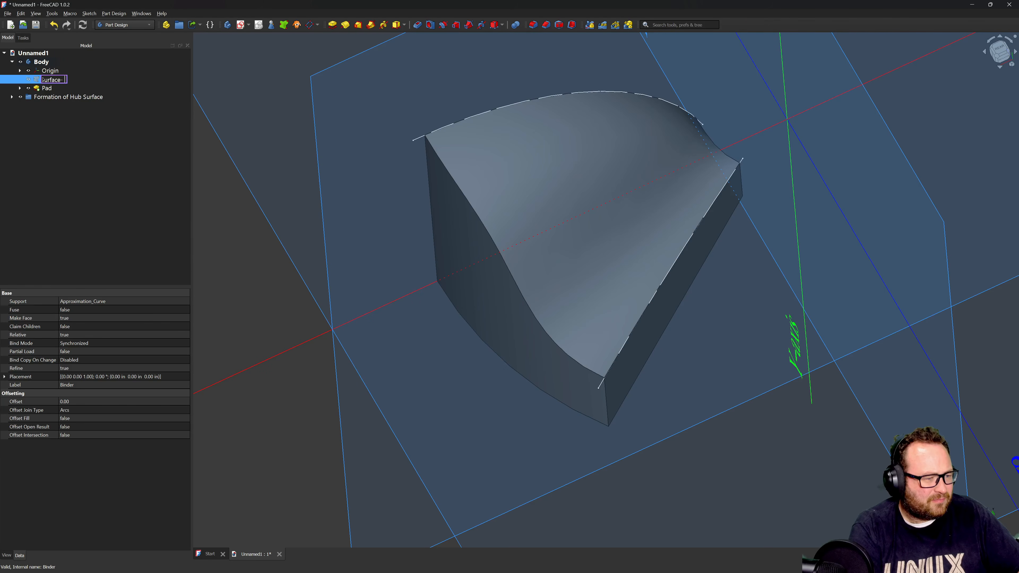
key("BackSpace")
type("o")
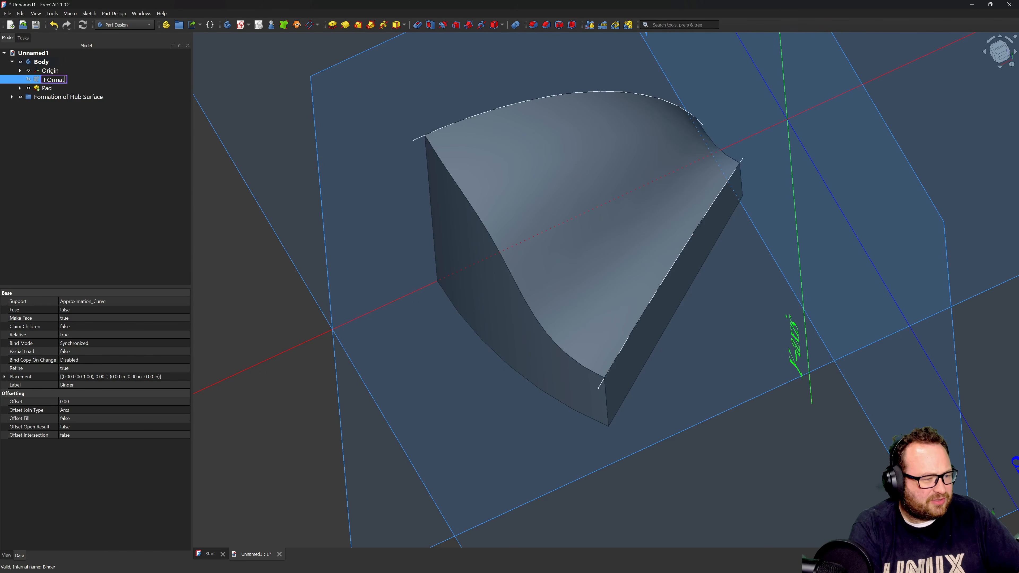
type("rmation of Hub ")
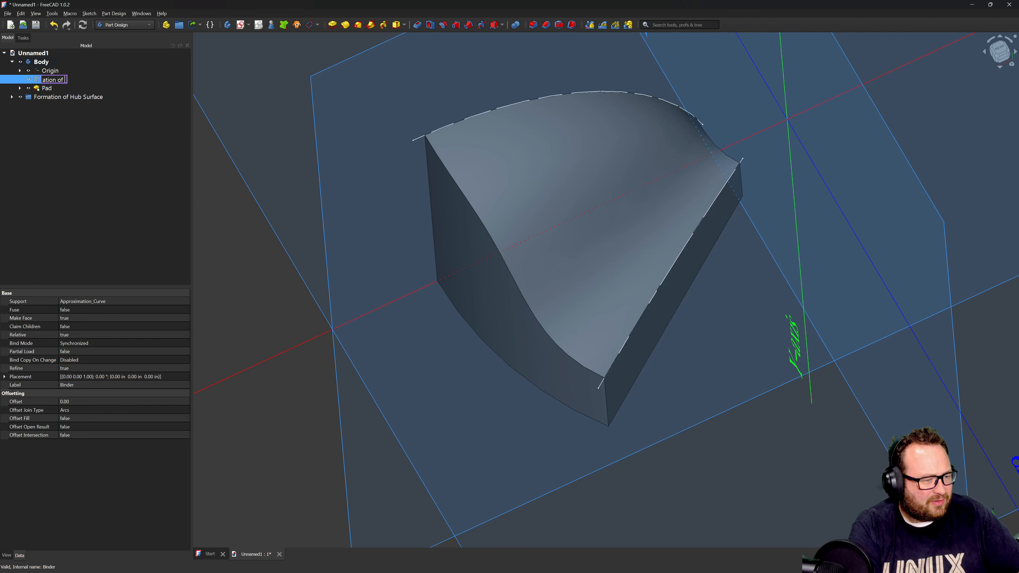
type("Surfac")
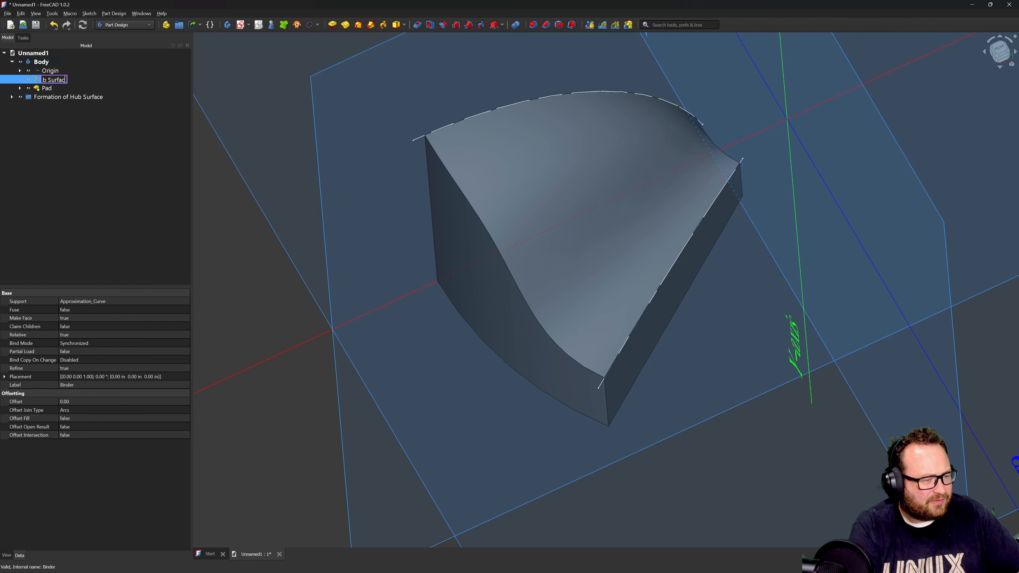
type("e Group")
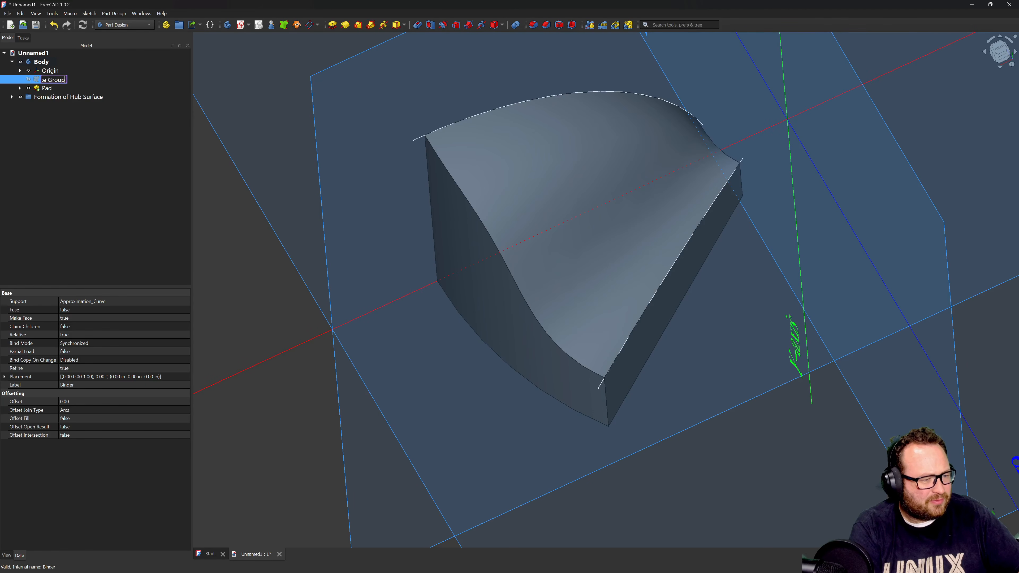
key("Return")
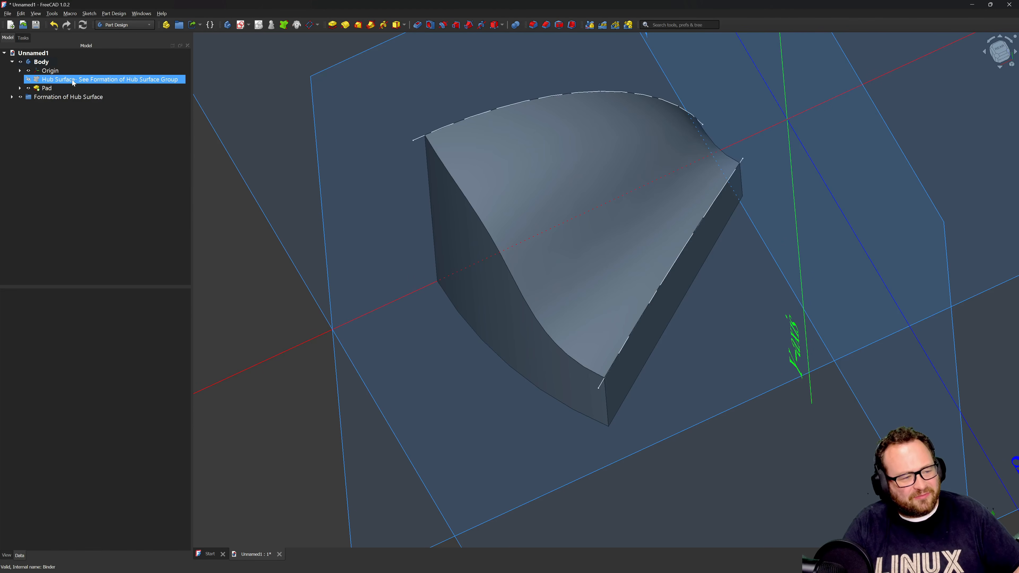
Examine the contents of the Formation of Hub Surface group and the renamed hub surface binder that refers to it.
left_click(37, 98)
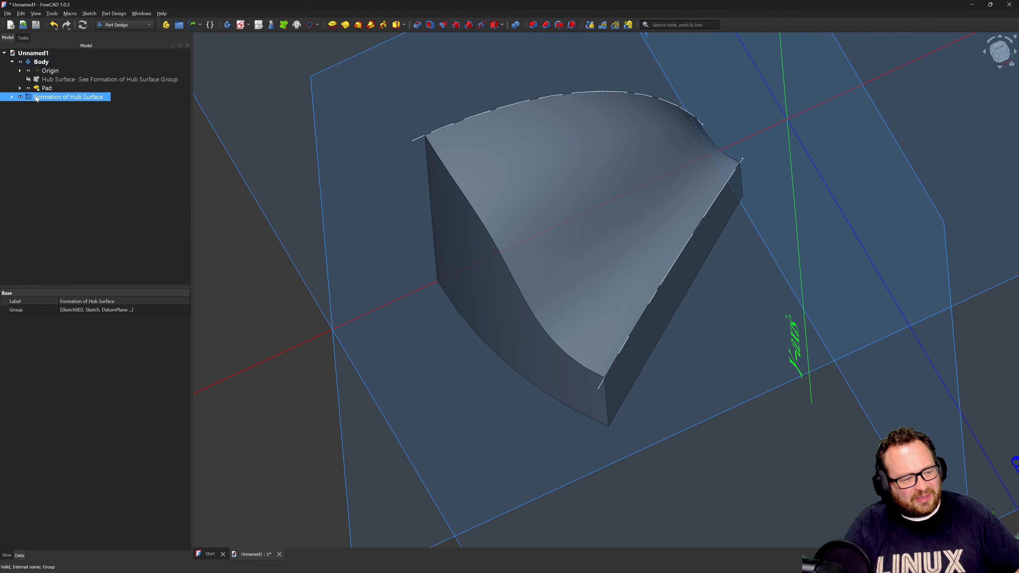
left_click(11, 97)
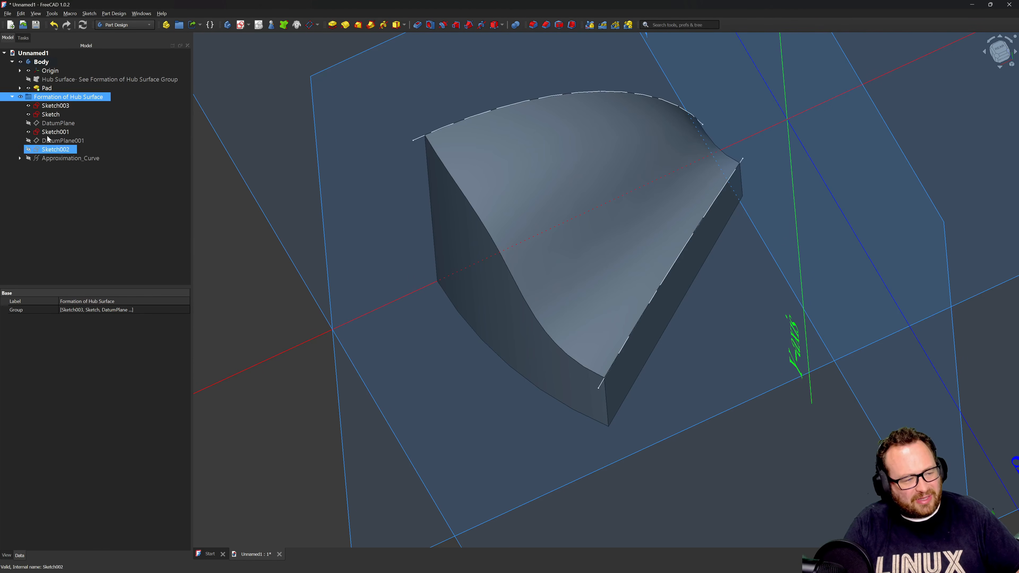
left_click(12, 97)
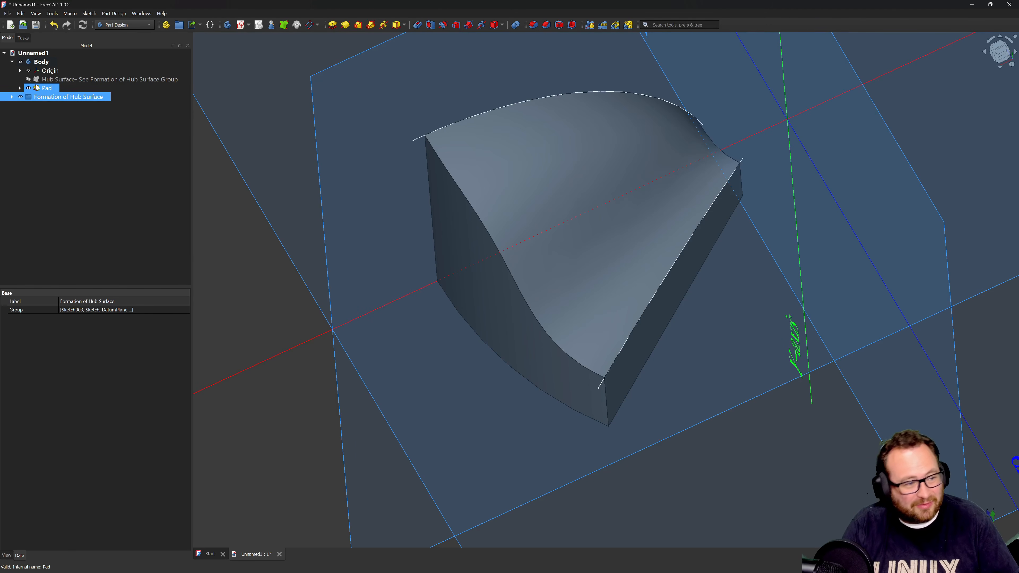
left_click(67, 80)
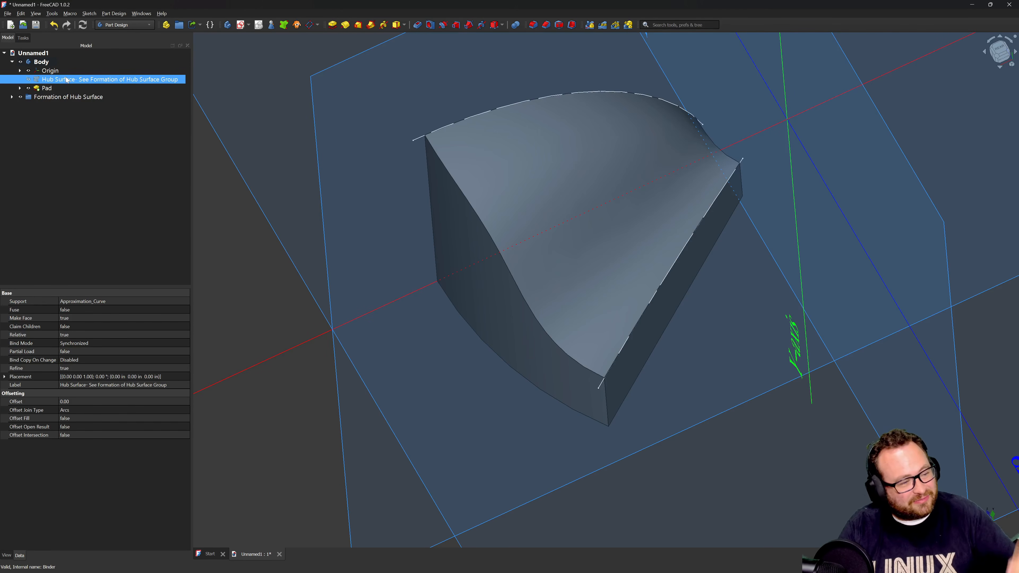
key("space")
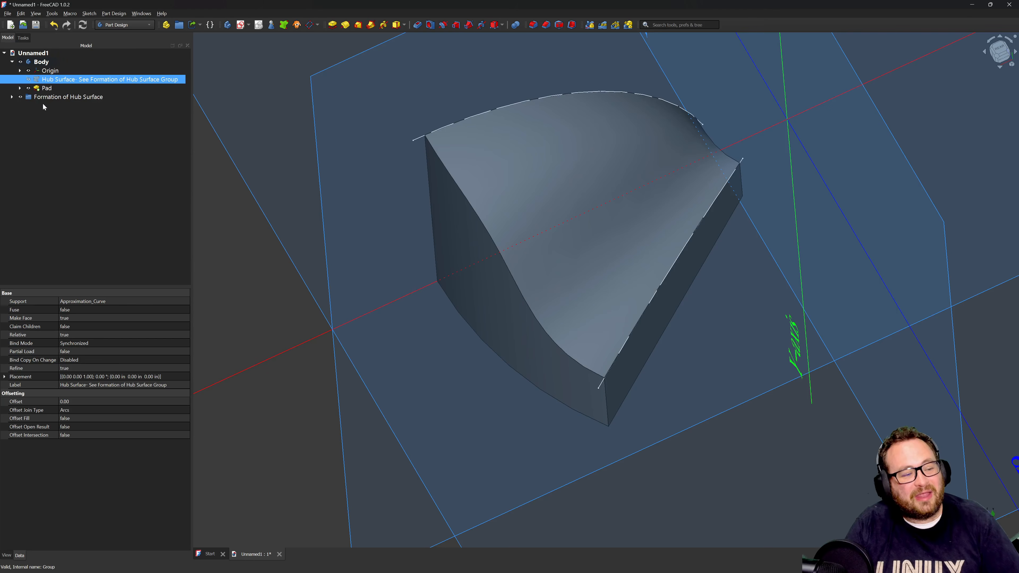
left_click(45, 98)
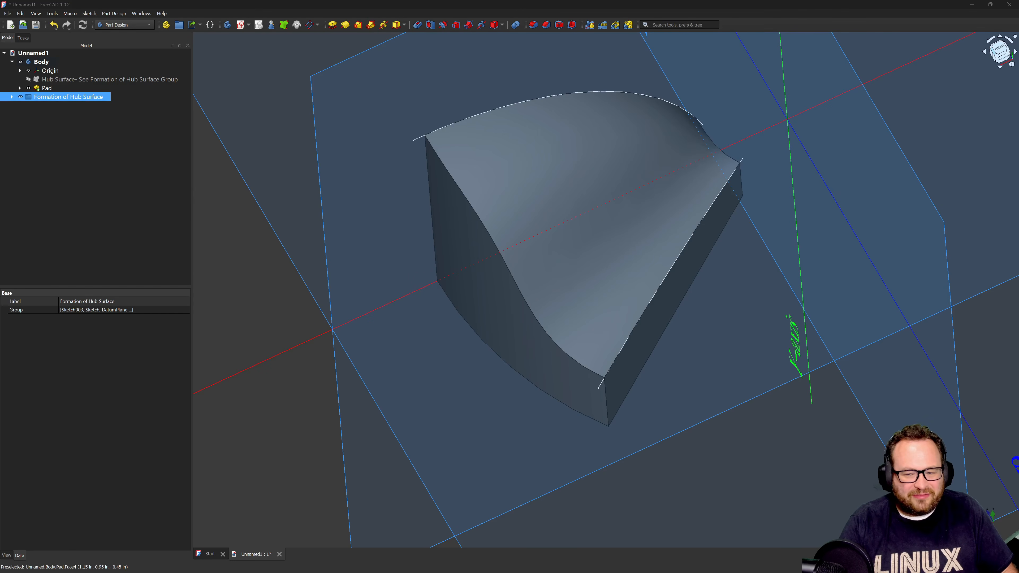
Mirror the whole body about the base XY plane.
left_click(589, 25)
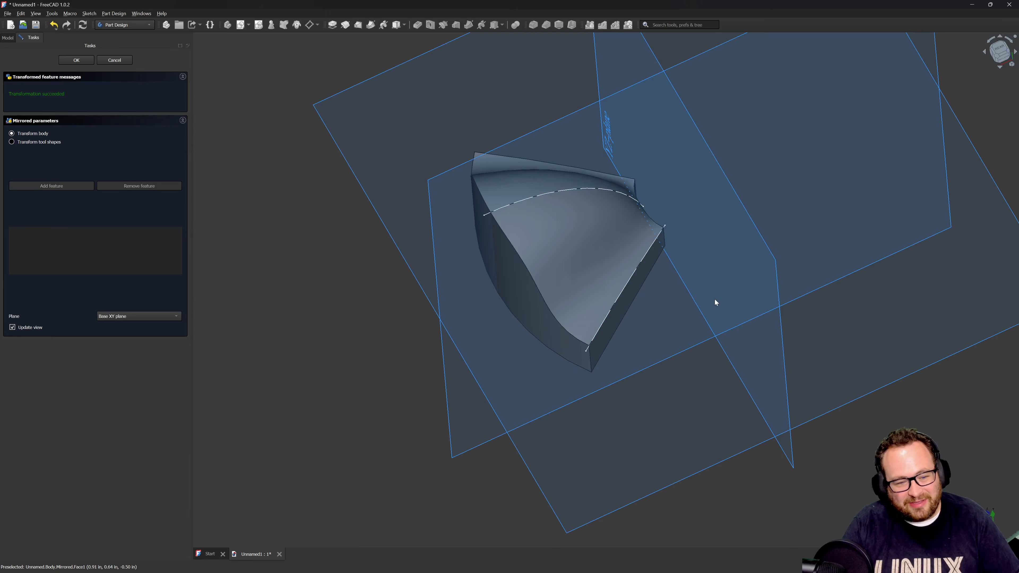
middle_click_drag(715, 299, 577, 339)
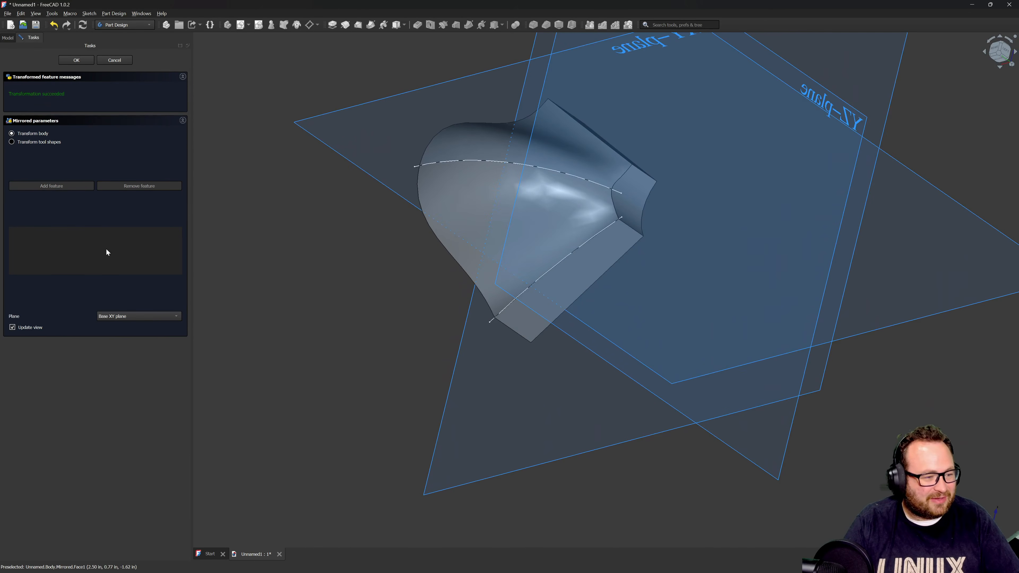
left_click(63, 61)
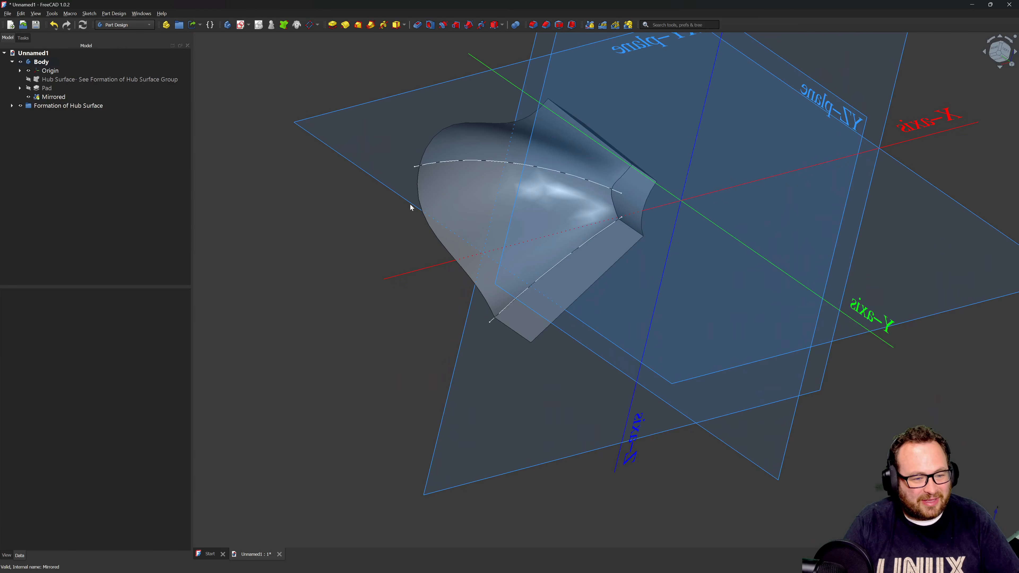
Hide the two profile sketches lying along the curved edges of the hub surface.
left_click(417, 171)
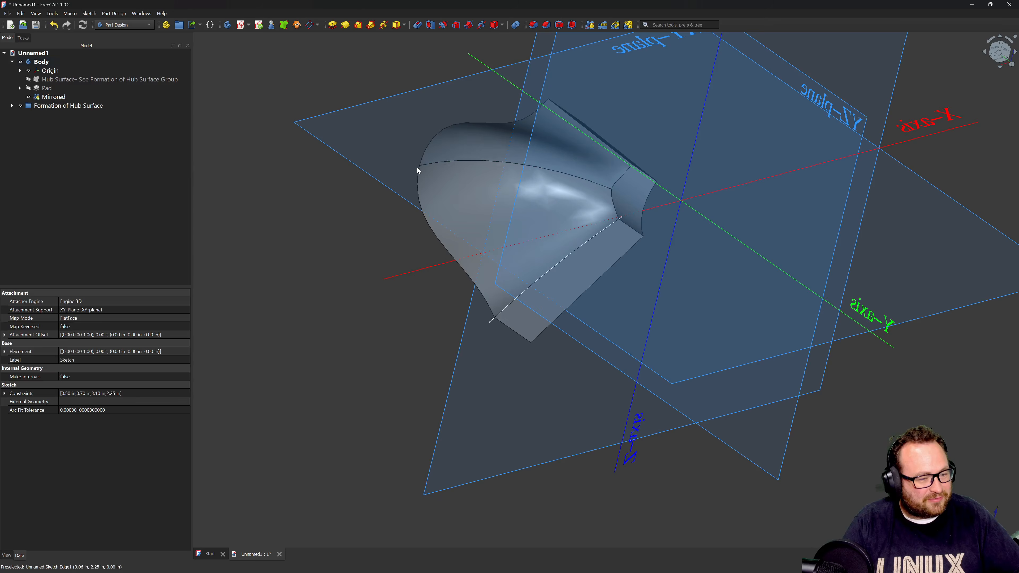
left_click(493, 319)
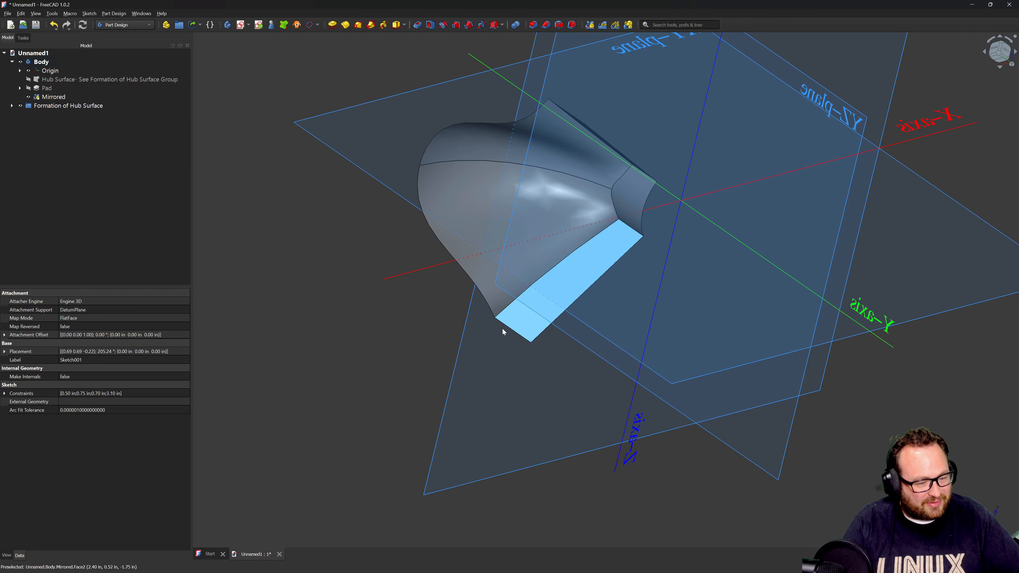
left_click(428, 336)
Fillet the ridge edge where the two mirrored halves of the hub surface meet, keeping the default radius.
mouse_move(681, 385)
middle_mouse_down()
mouse_move(762, 470)
mouse_move(757, 479)
middle_mouse_up()
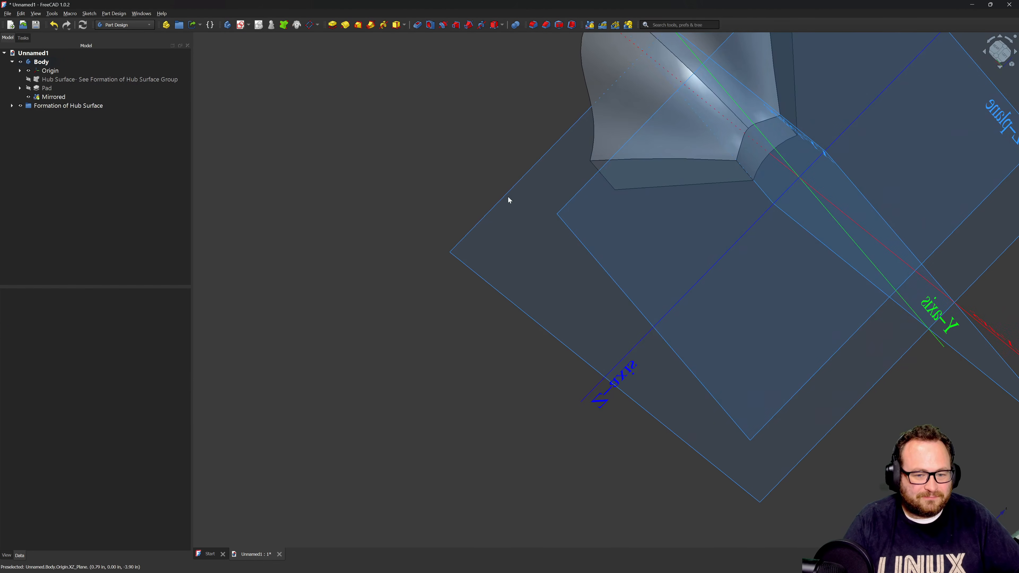
scroll(441, 236, "down", 3)
scroll(564, 71, "up", 3)
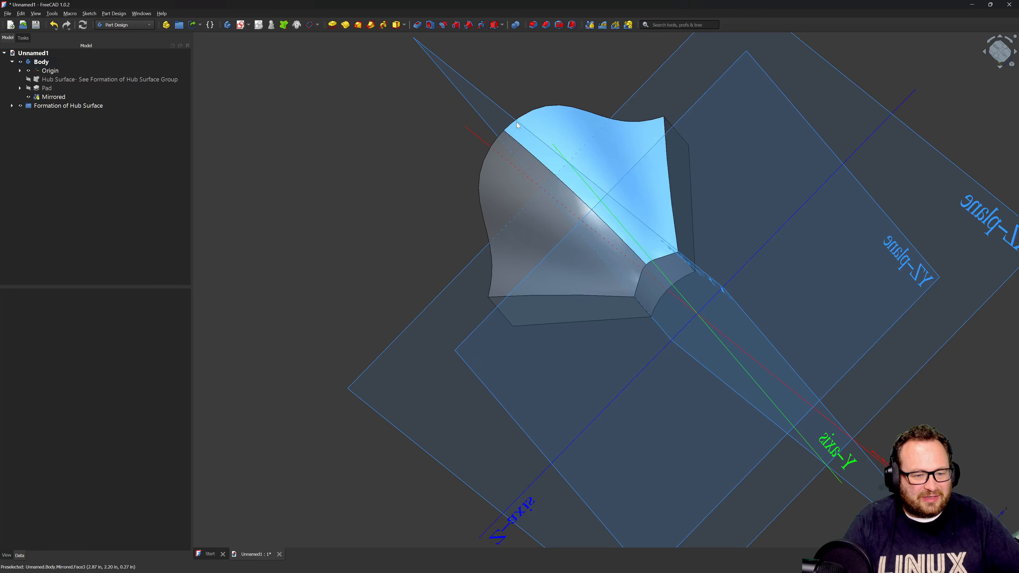
middle_click_drag(517, 125, 531, 199)
left_click(538, 162)
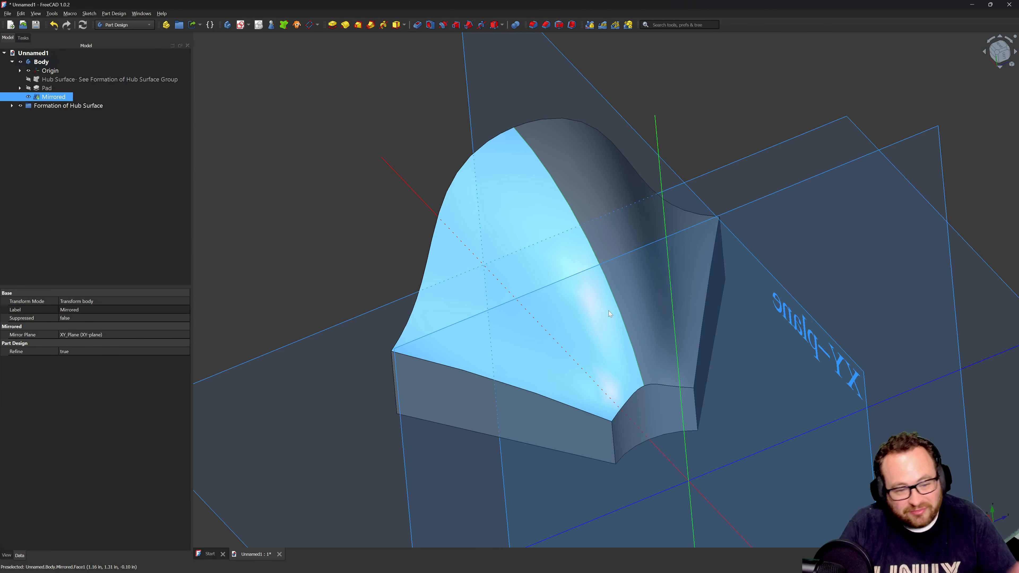
left_click(533, 25)
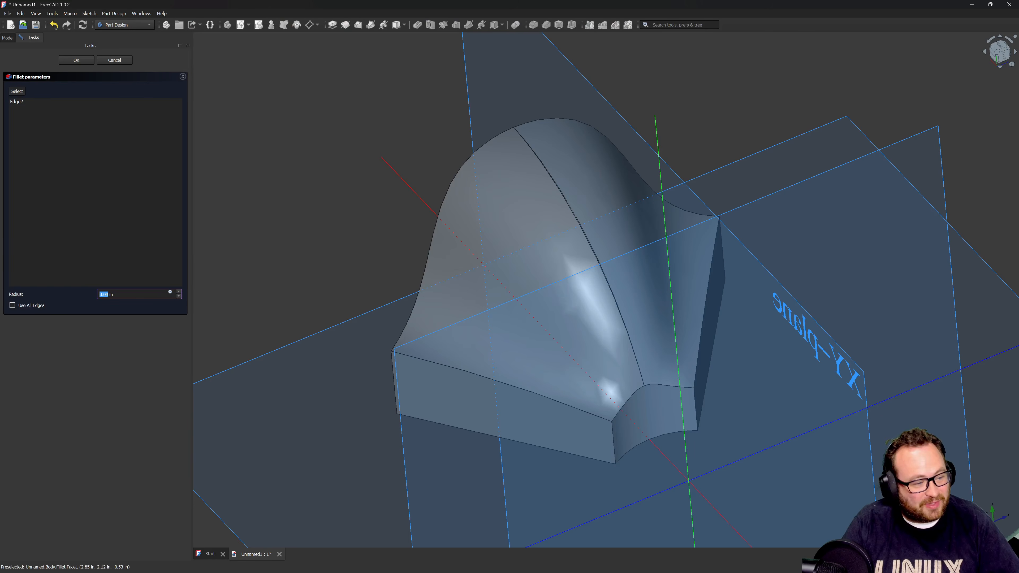
key("Return")
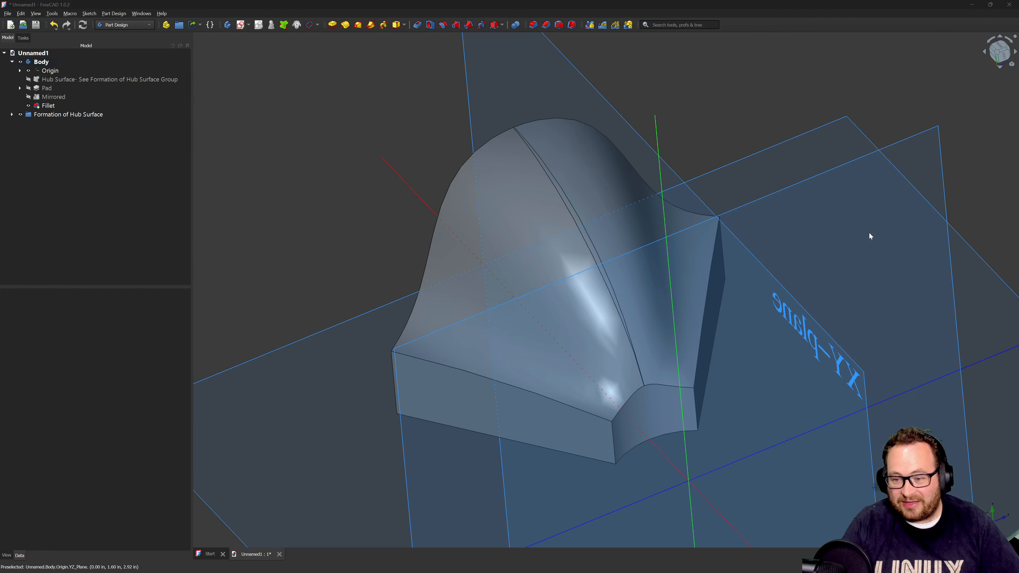
Start a sketch on the XY plane and section the model view at the sketch plane.
left_click(813, 320)
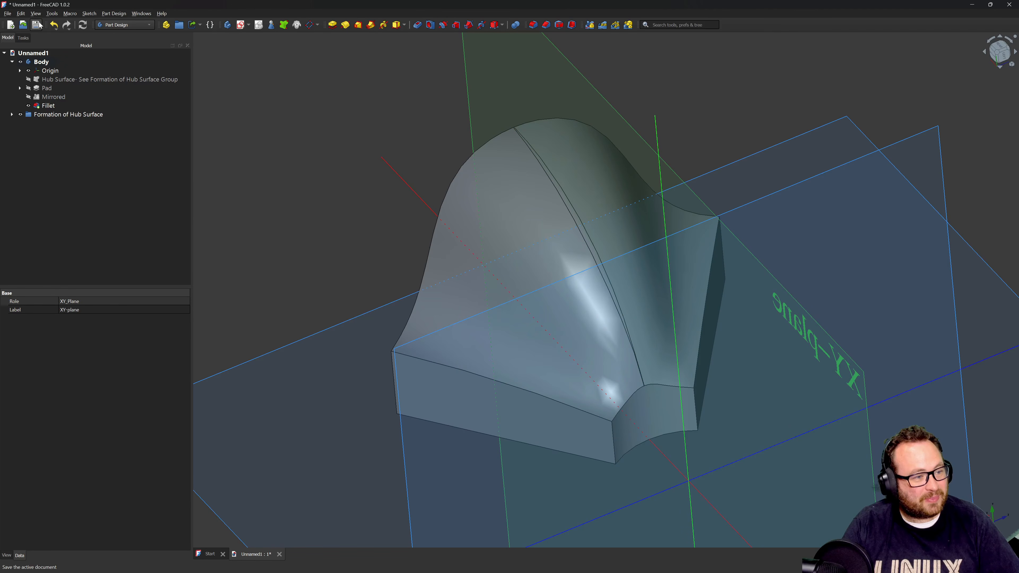
left_click(241, 26)
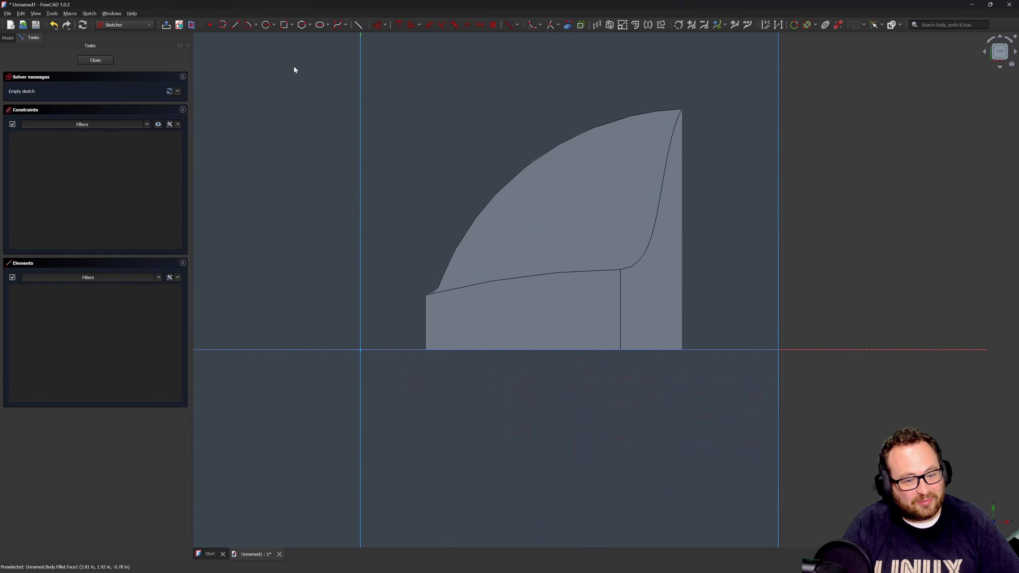
scroll(574, 339, "down", 5)
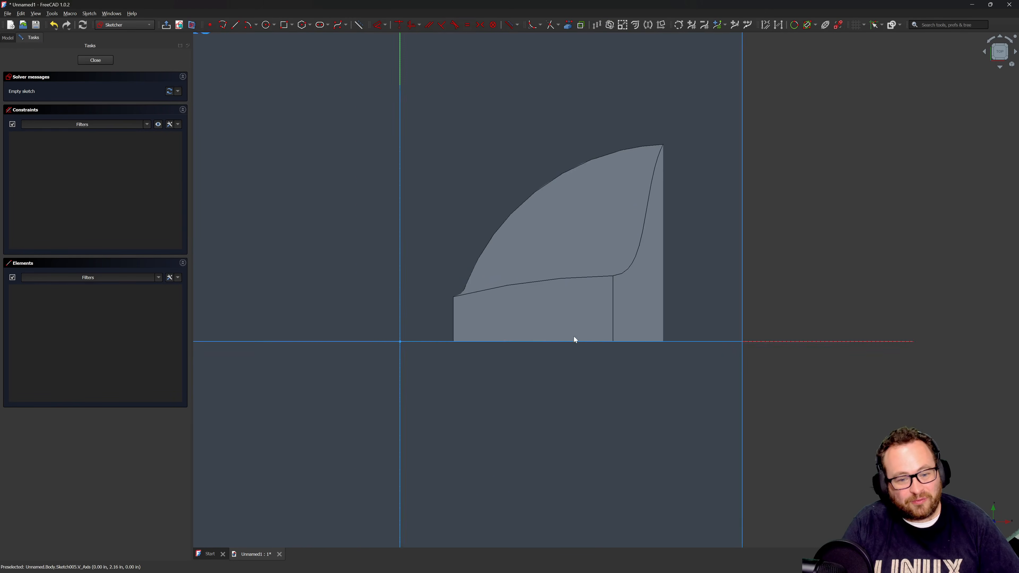
scroll(601, 233, "up", 3)
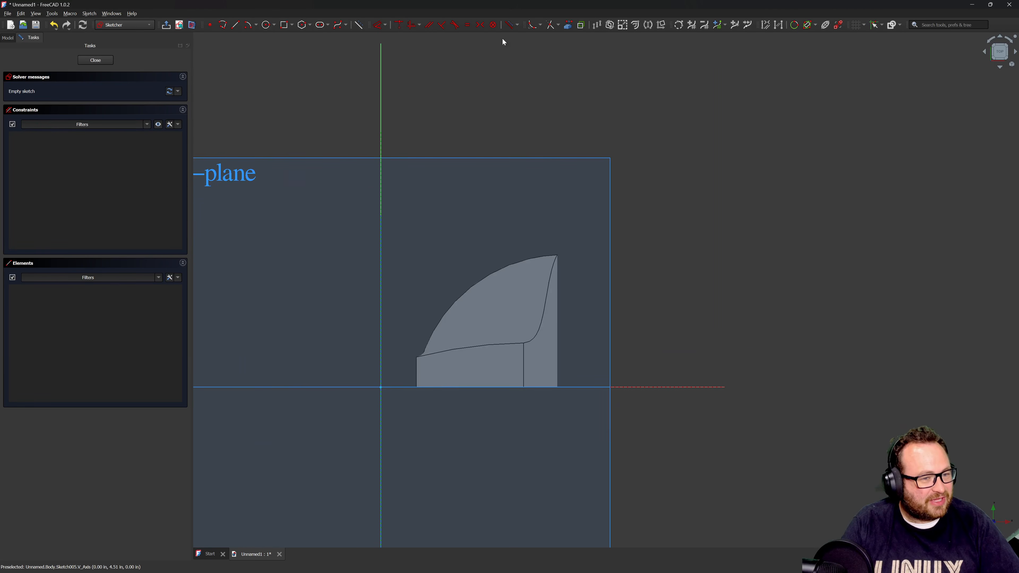
left_click(192, 26)
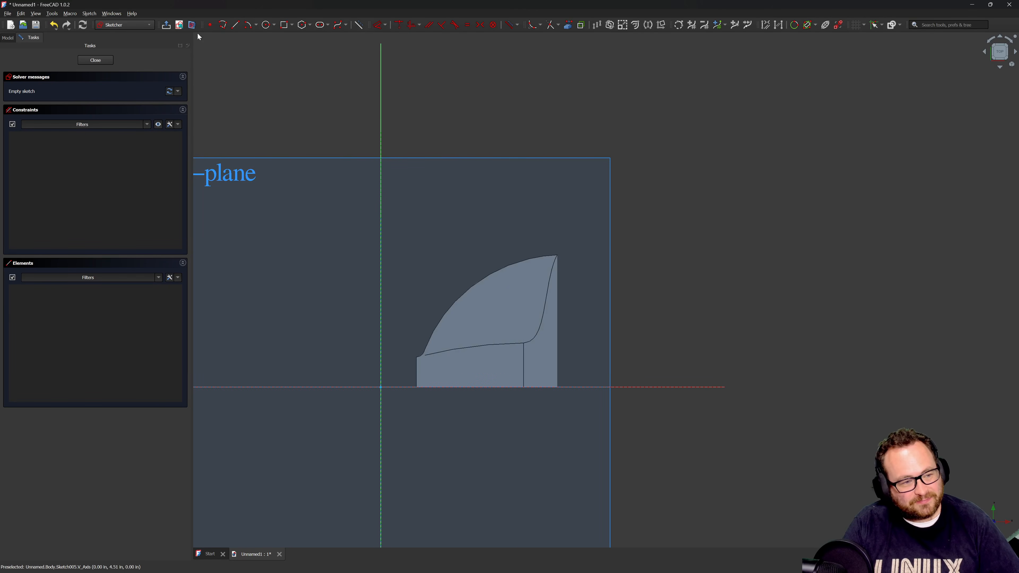
Sketch three connected lines across the hub section: a long lower vertical, a short outward diagonal, and an upper vertical extending above the body.
scroll(489, 253, "up", 2)
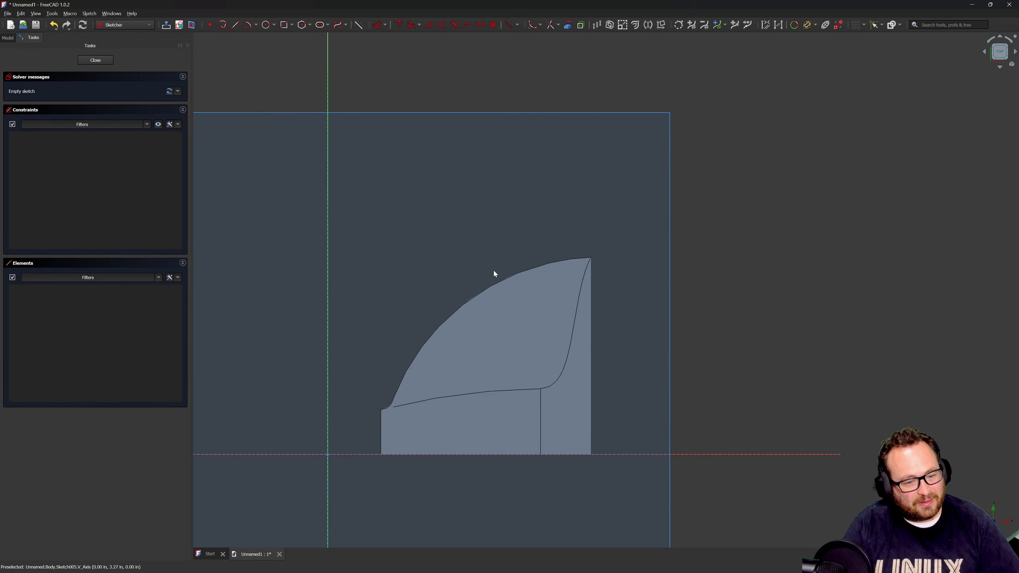
left_click(236, 24)
left_click(553, 441)
left_click(553, 306)
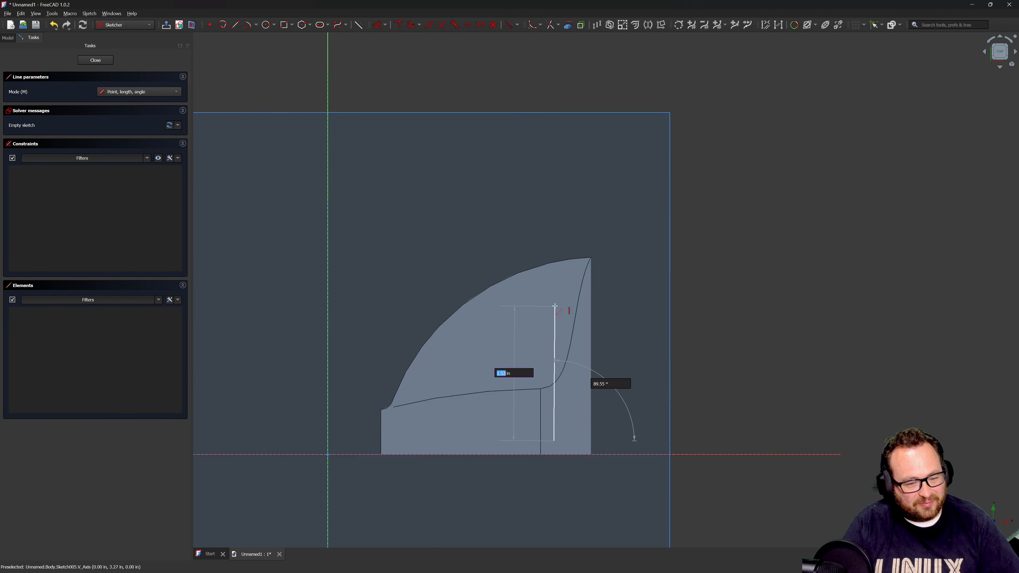
left_click(554, 306)
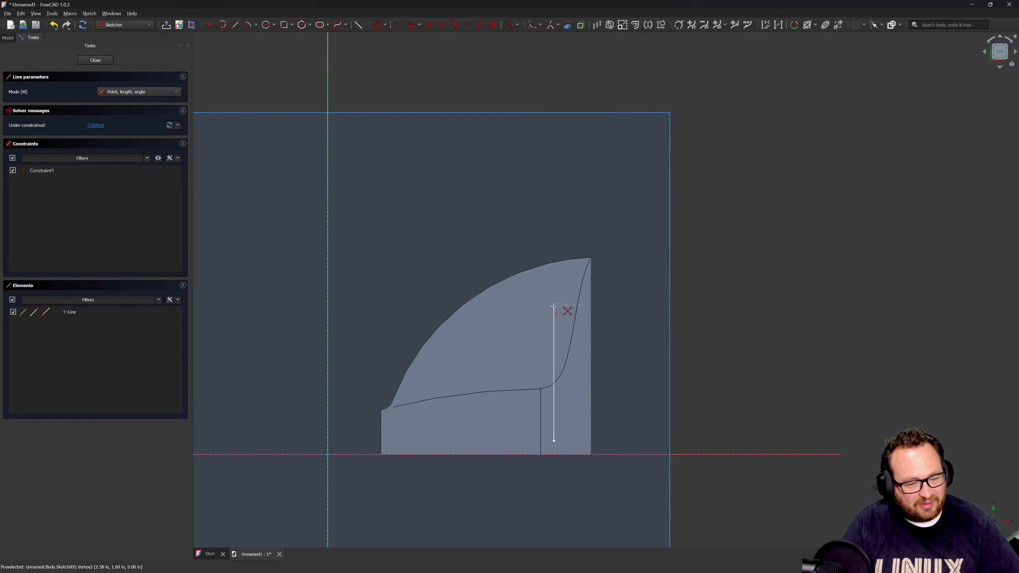
left_click(572, 285)
left_click(572, 285)
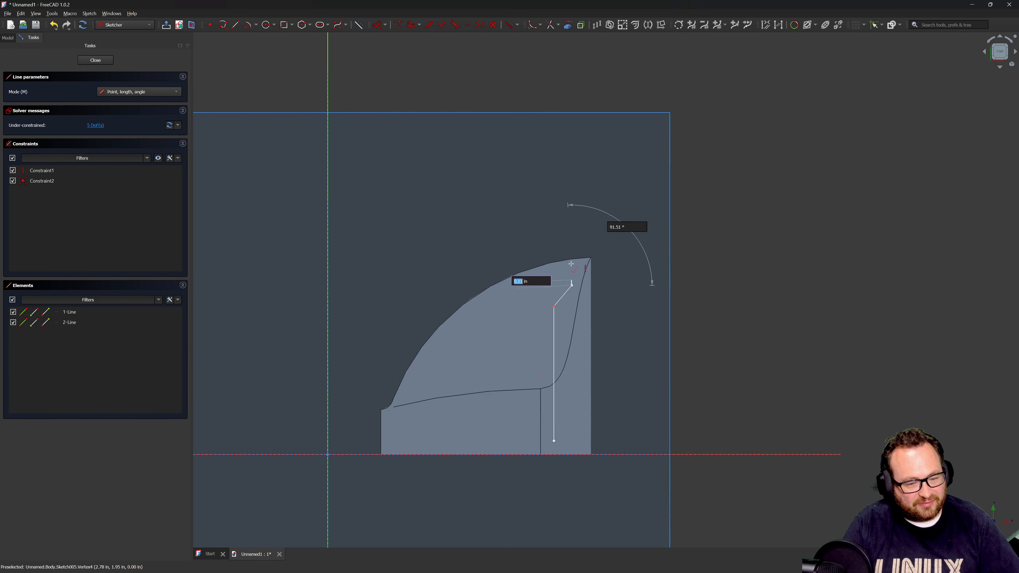
left_click(570, 205)
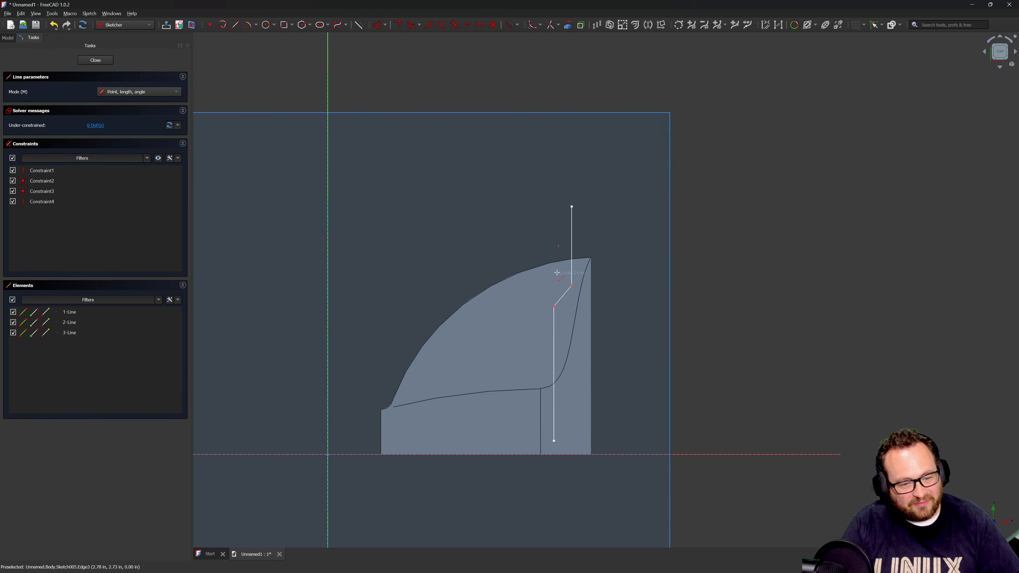
key("Escape")
Constrain the angle between the diagonal line and the lower vertical line to 135°.
scroll(574, 311, "up", 3)
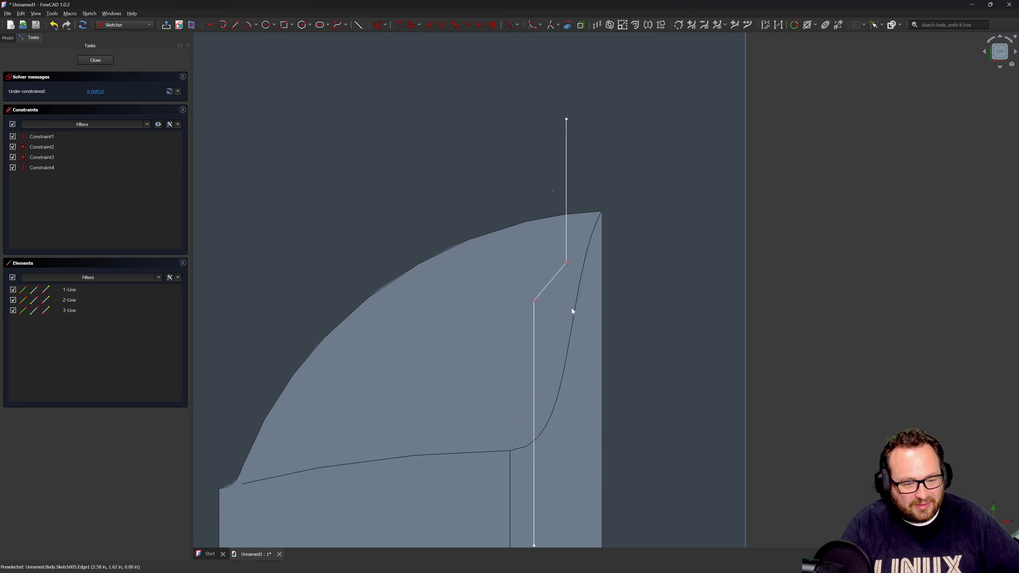
left_click(551, 284)
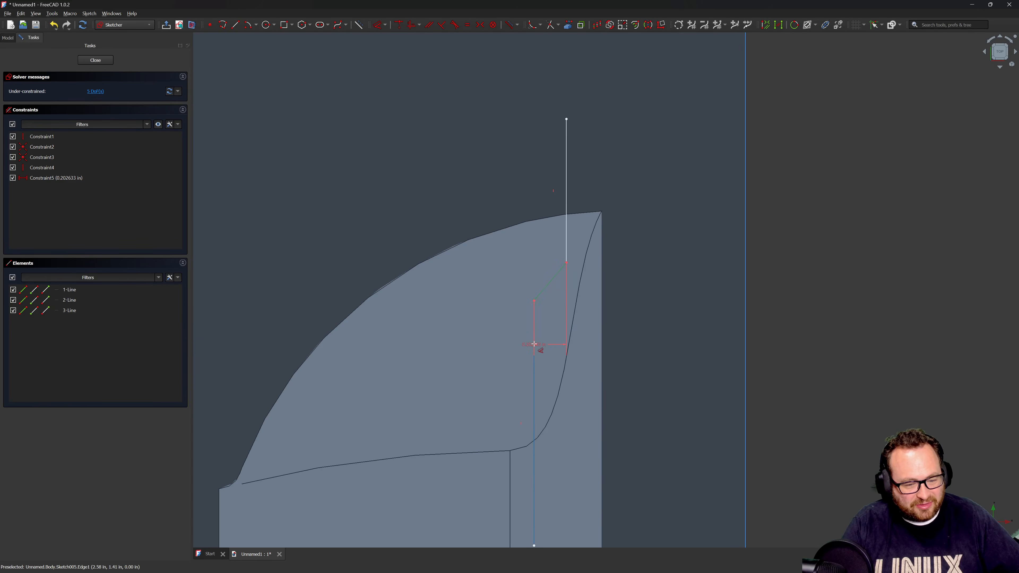
left_click(536, 346)
left_click(555, 360)
type("135")
key("Return")
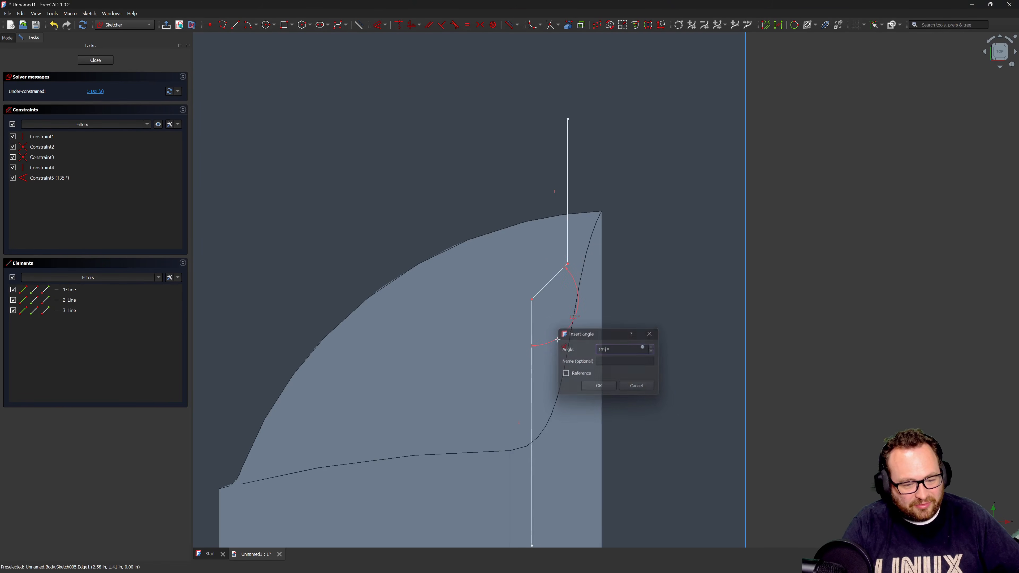
Align the lower vertical line's bottom endpoint horizontally with the origin and set that line's length to 0.5 in.
scroll(573, 222, "down", 3)
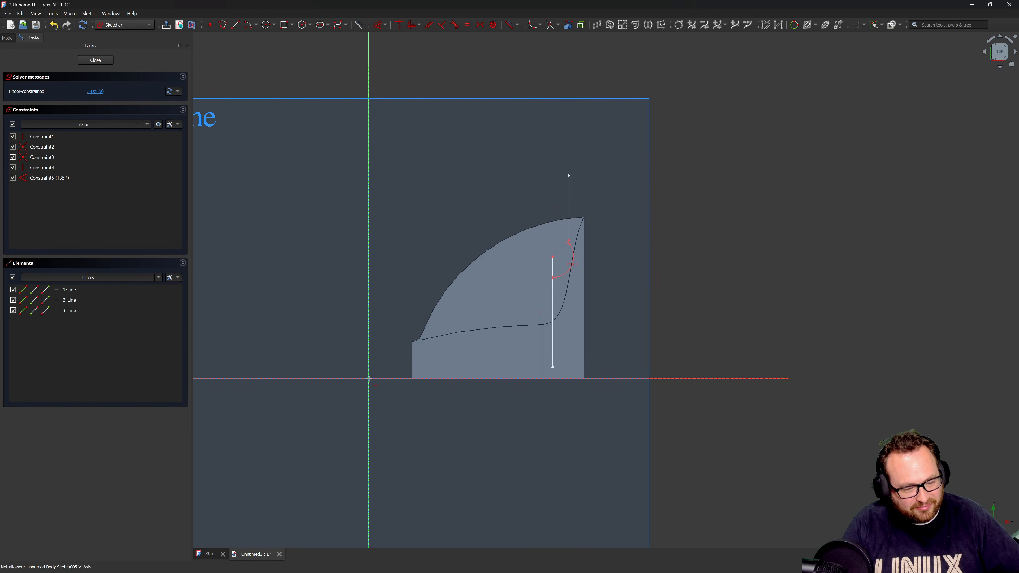
left_click(553, 367)
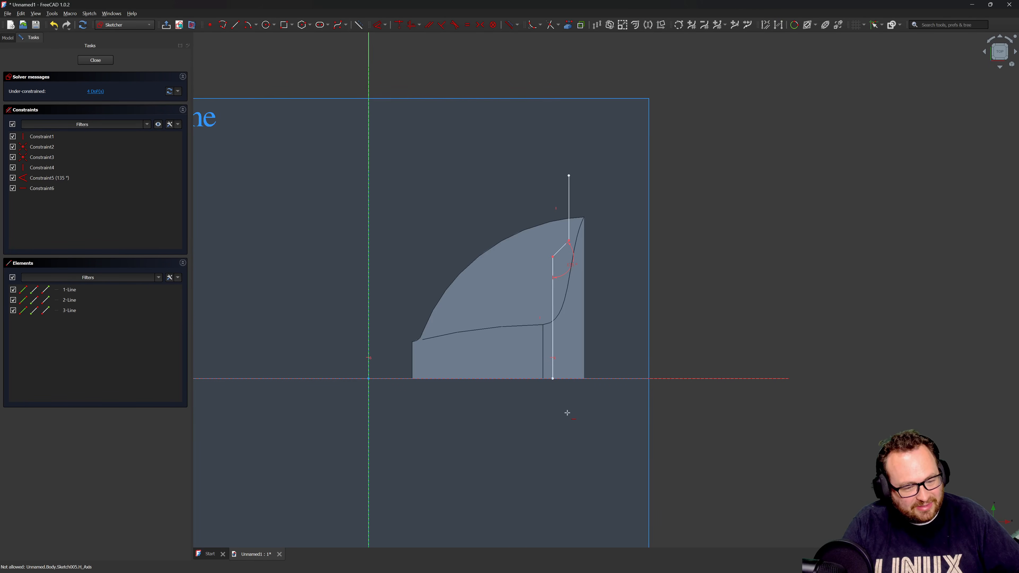
scroll(565, 411, "up", 2)
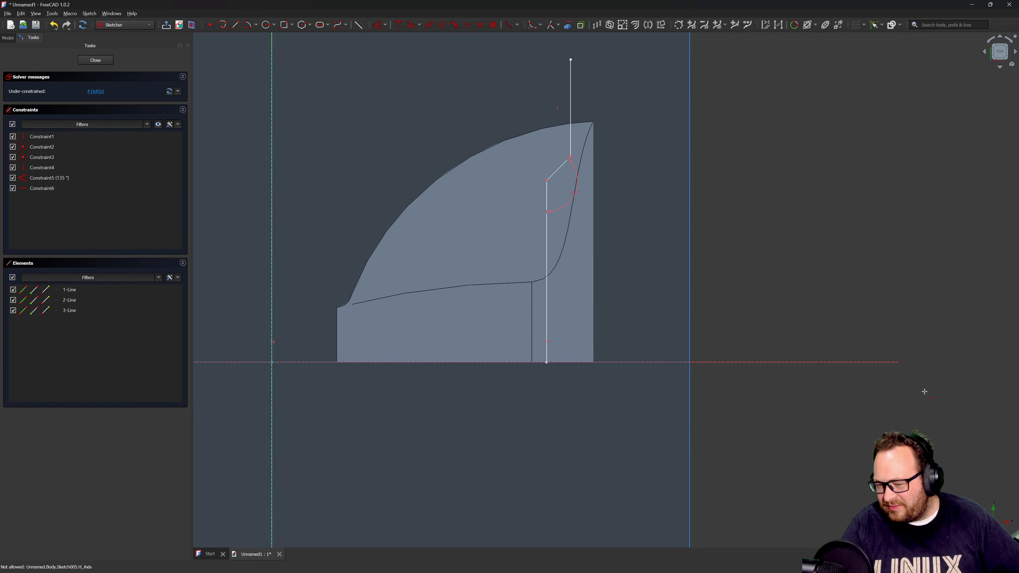
left_click(546, 319)
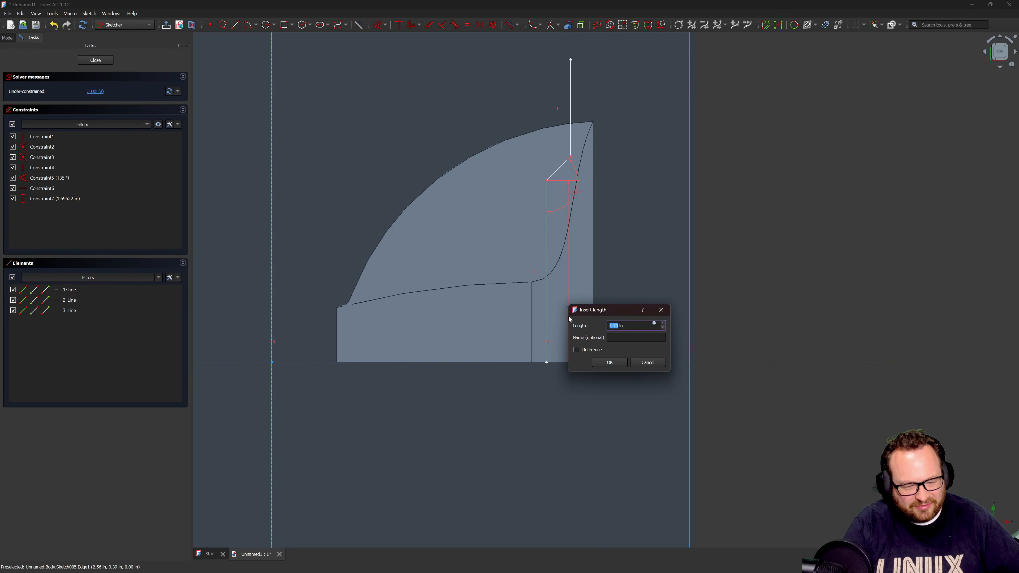
type("3")
key("BackSpace")
type("0.5")
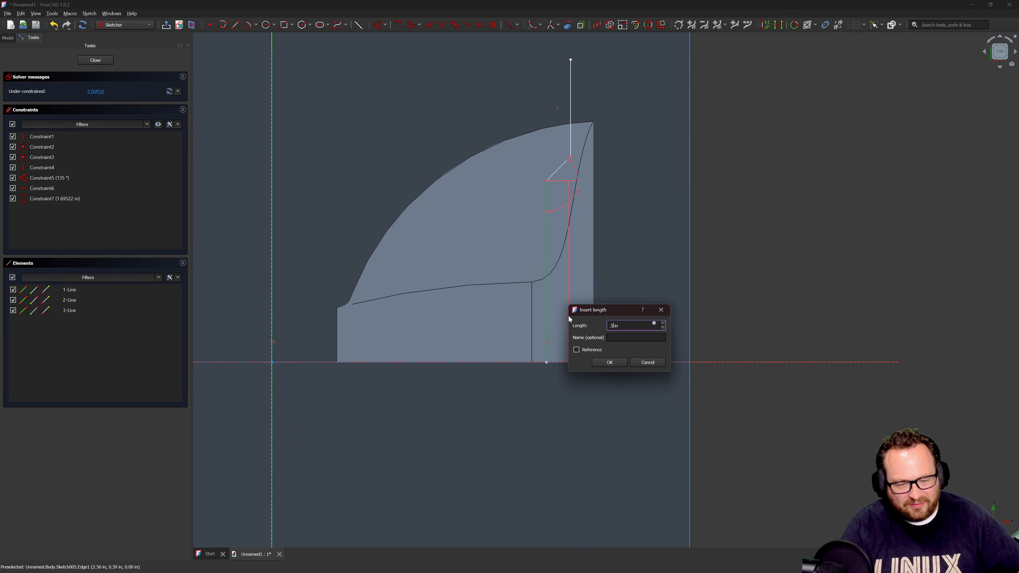
key("Return")
Close the profile with a bottom line along the horizontal axis, a long inner vertical line, and a top line joining the outer vertical.
scroll(589, 389, "down", 3)
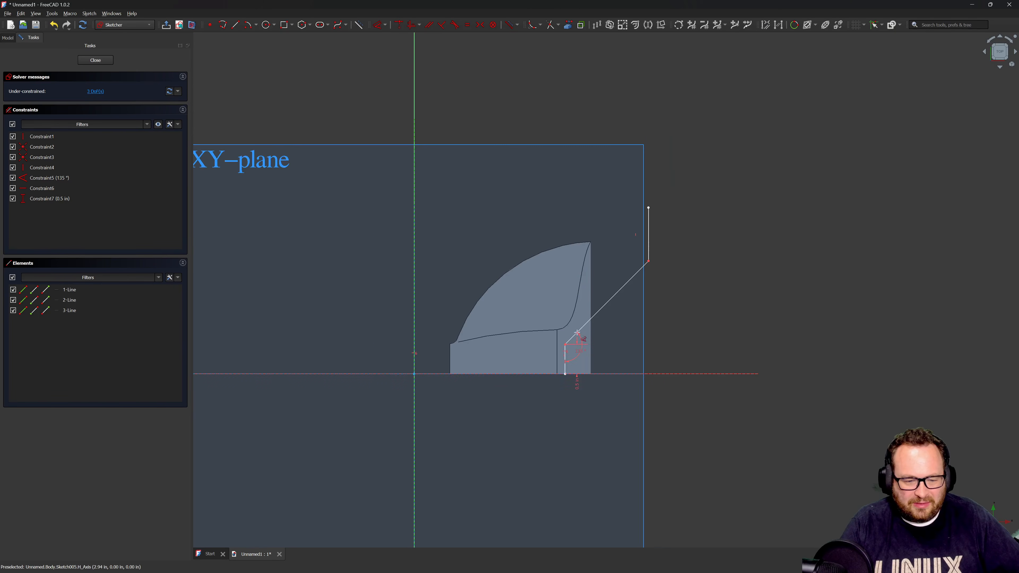
scroll(565, 290, "up", 3)
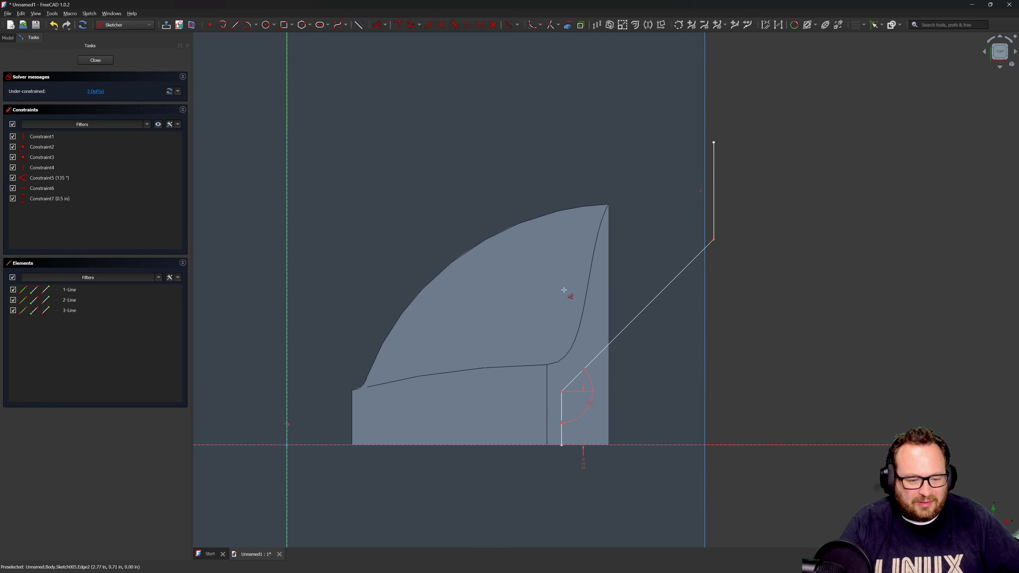
left_click(235, 25)
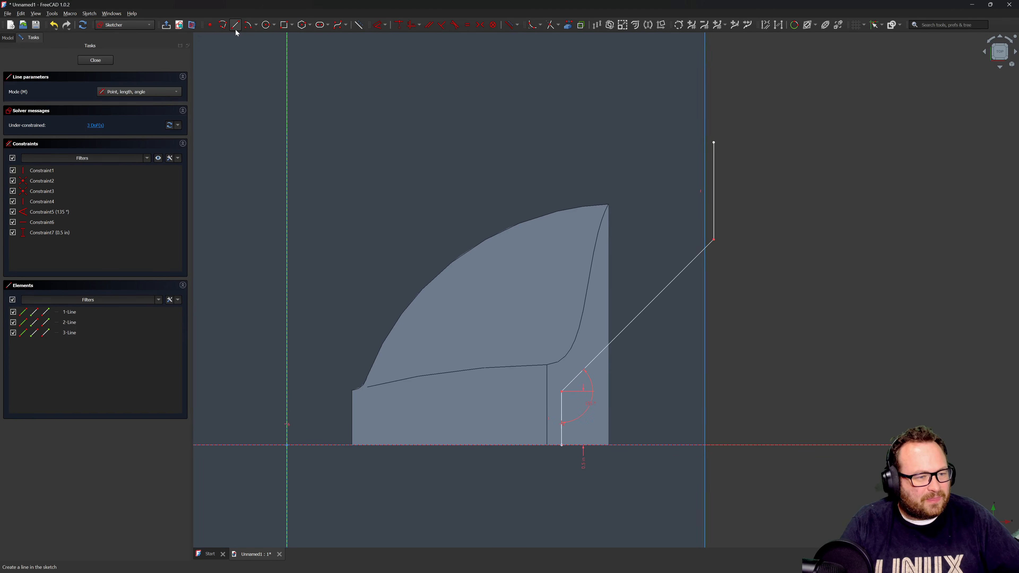
left_click(562, 444)
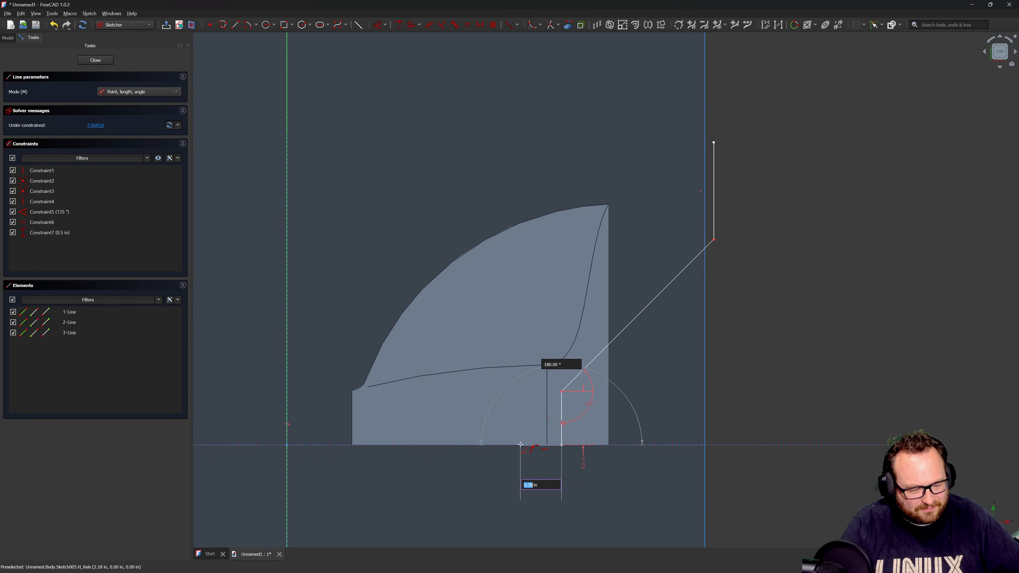
left_click(520, 444)
left_click(521, 444)
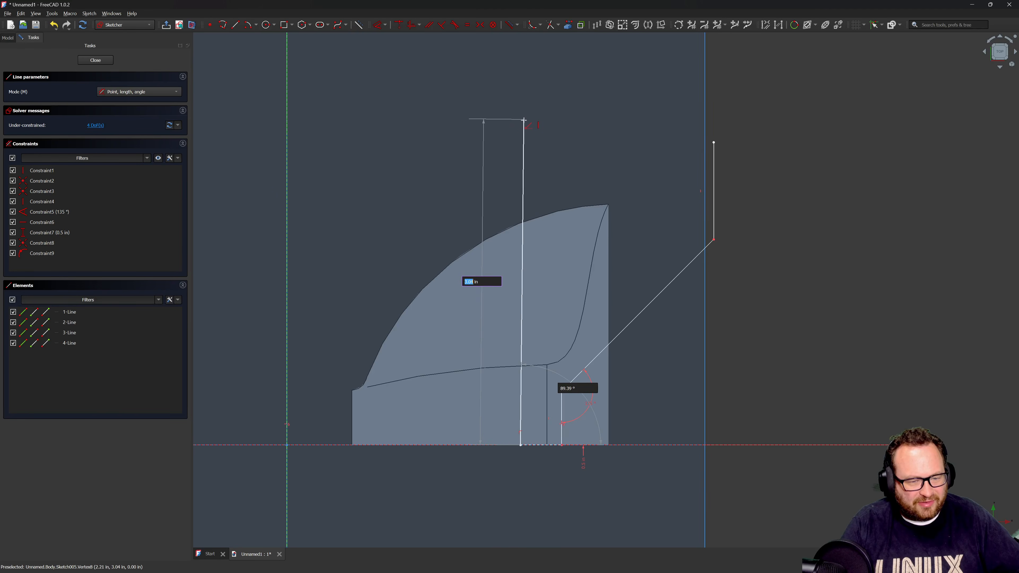
left_click(520, 125)
left_click(713, 141)
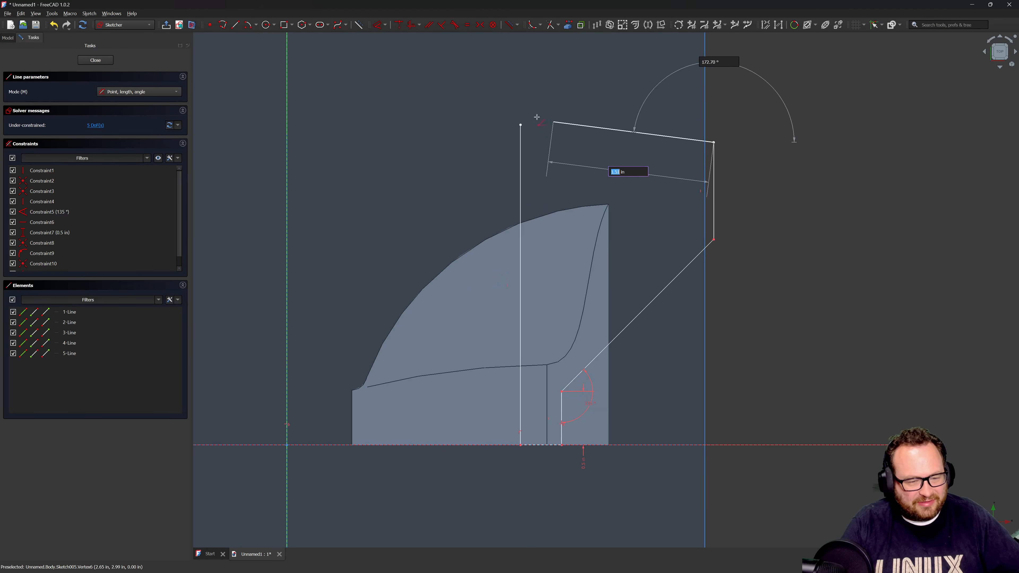
left_click(520, 125)
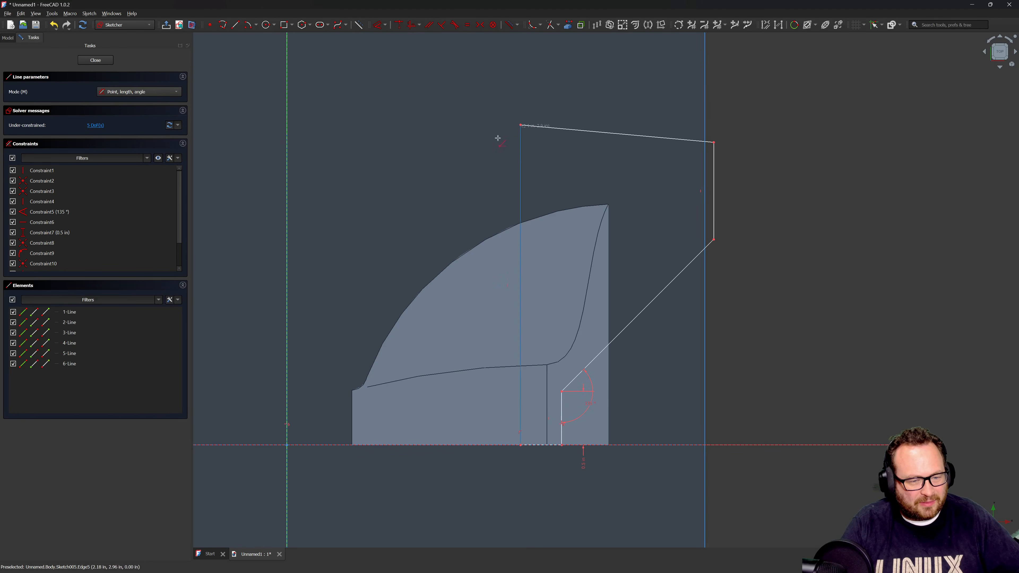
key("Escape")
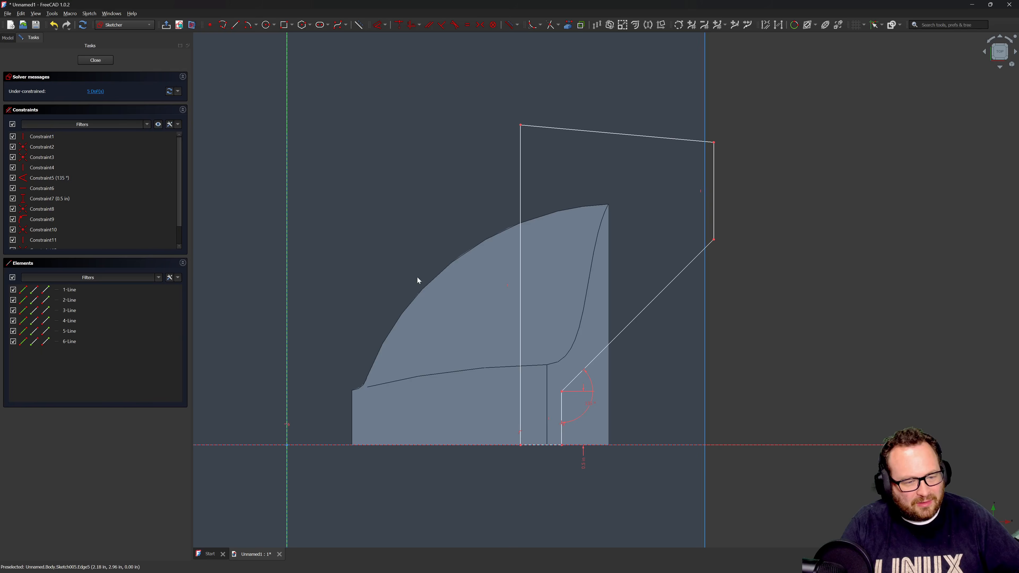
Place the inner vertical line 2.25 in from the origin and set the profile's bottom width to 0.25 in.
left_click(520, 444)
left_click(476, 487)
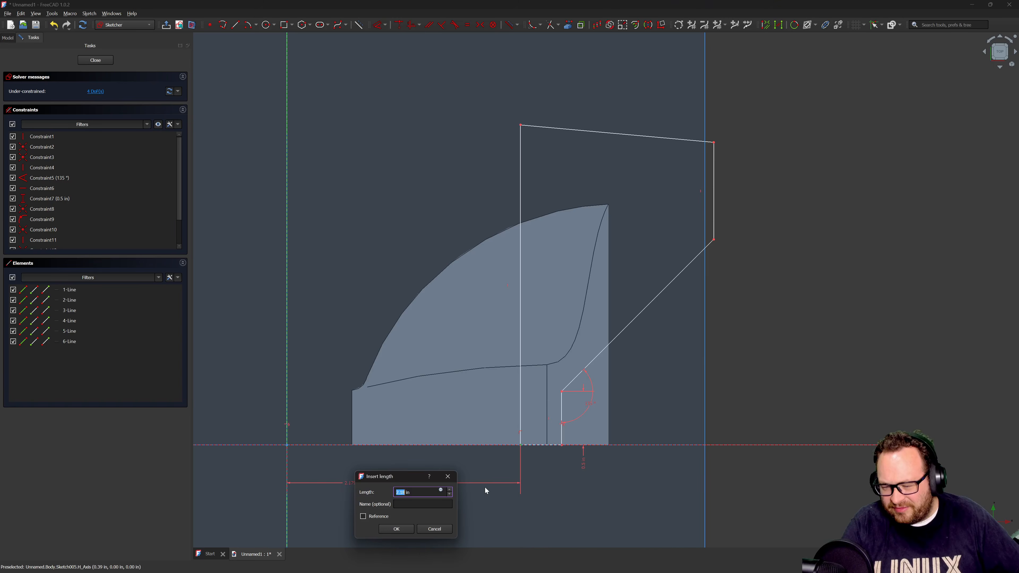
type("2.25")
key("Return")
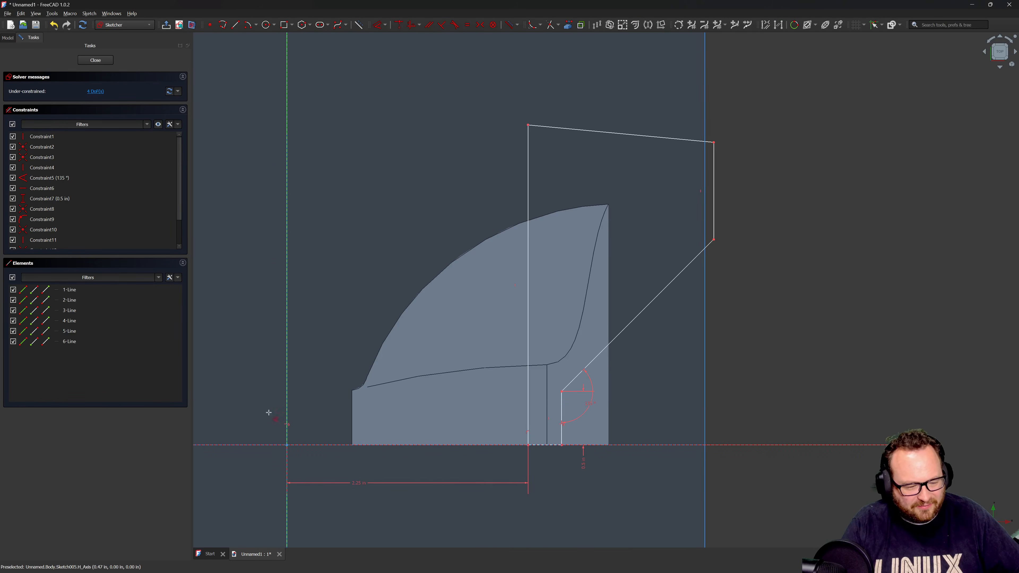
left_click(528, 445)
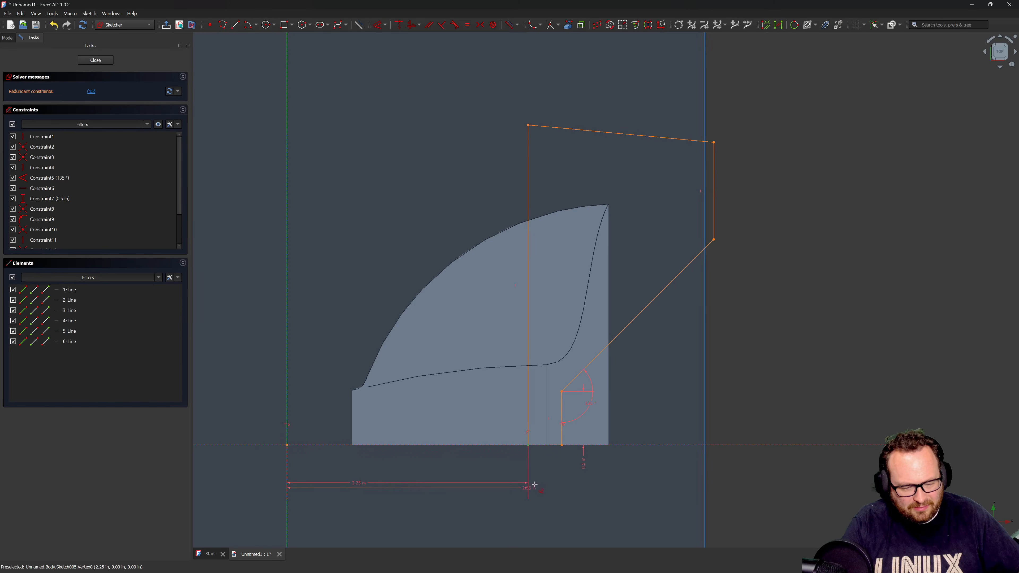
left_click(561, 445)
left_click(539, 478)
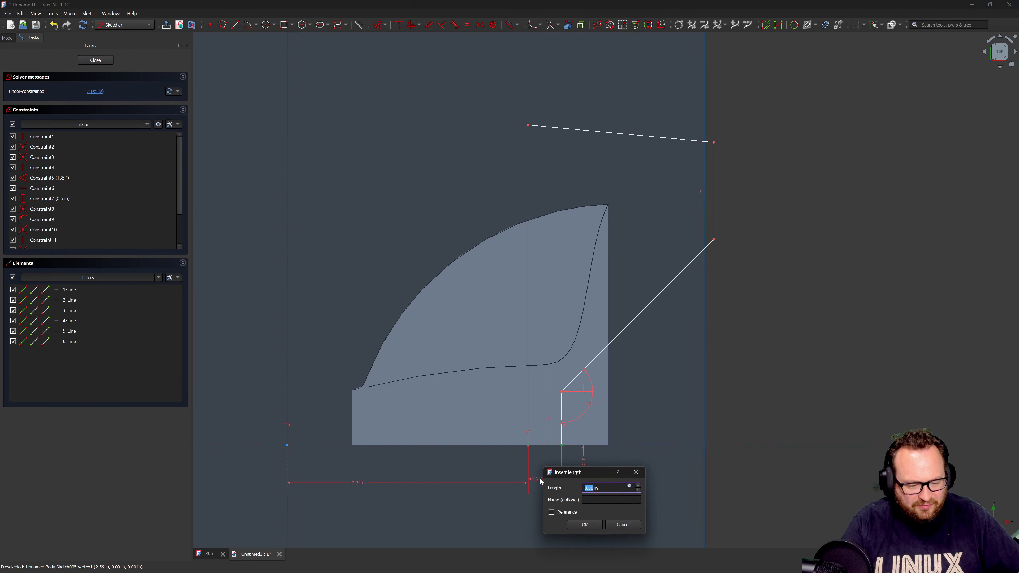
type(".25")
key("Return")
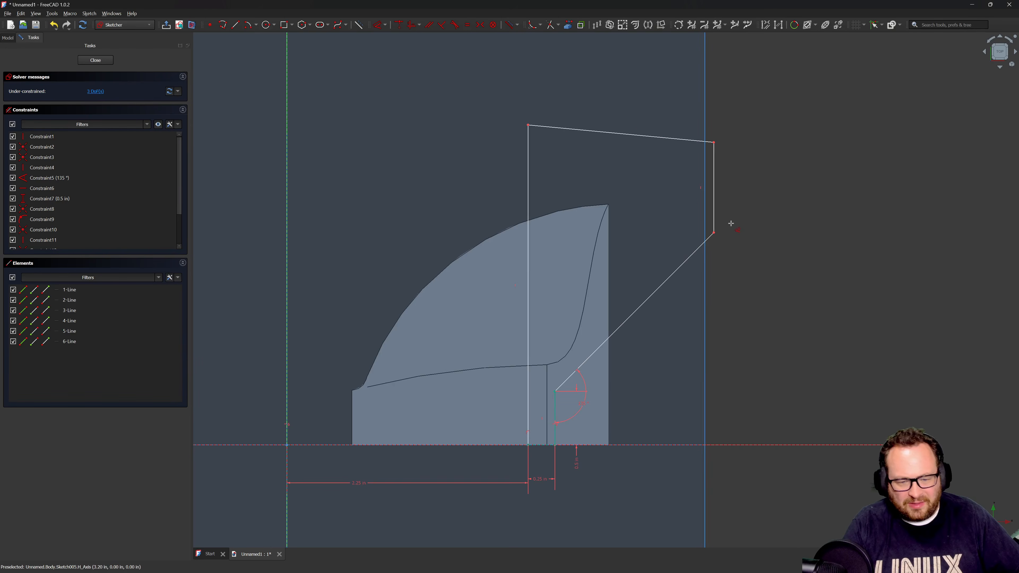
Set the horizontal distance between the inner vertical line and the upper outer vertical line to 0.625 in.
left_click(714, 232)
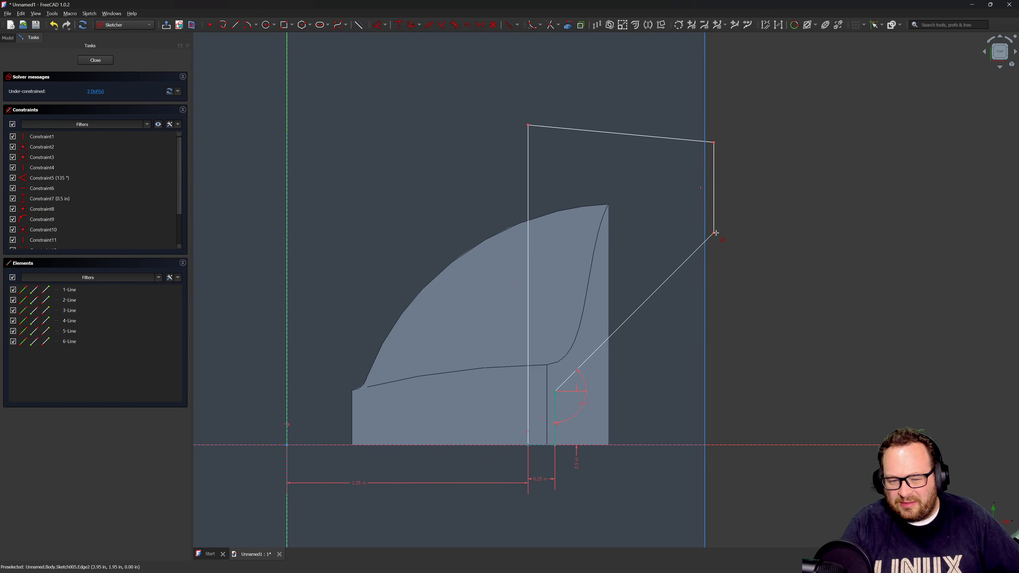
left_click(528, 126)
left_click(579, 93)
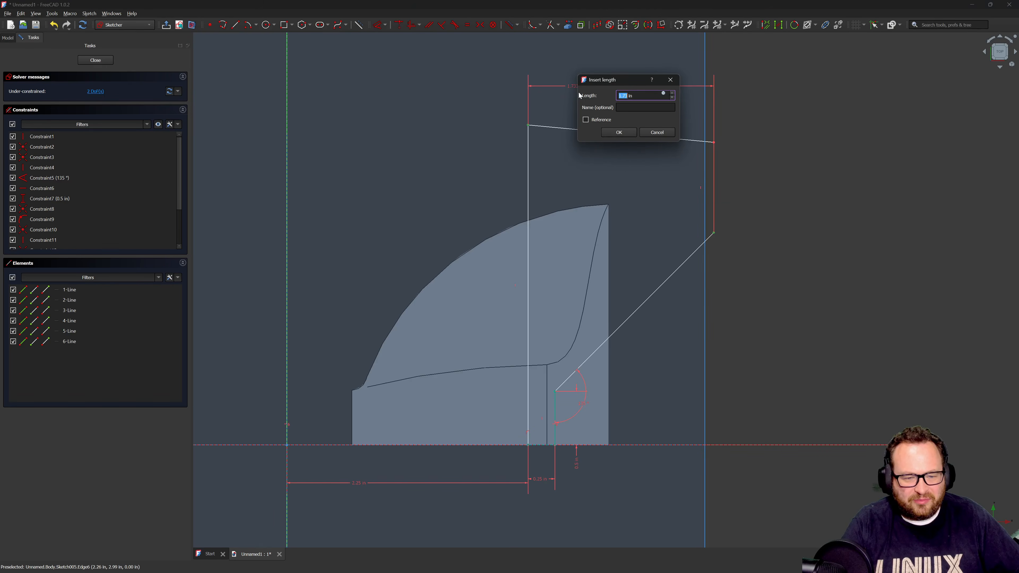
type("0.625")
key("Return")
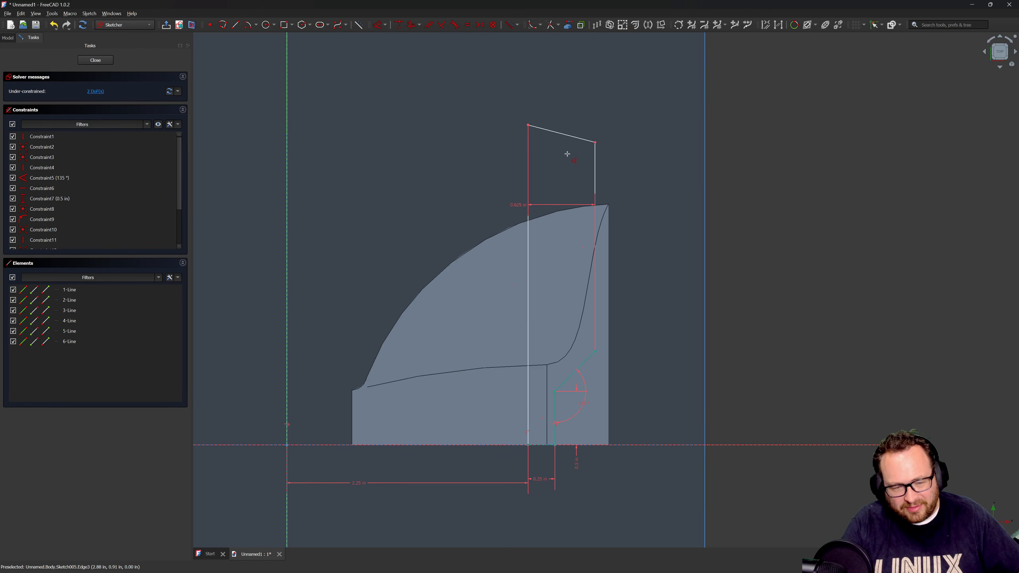
Make the profile's top line horizontal and set its height above the horizontal axis to 3 in.
left_click(567, 139)
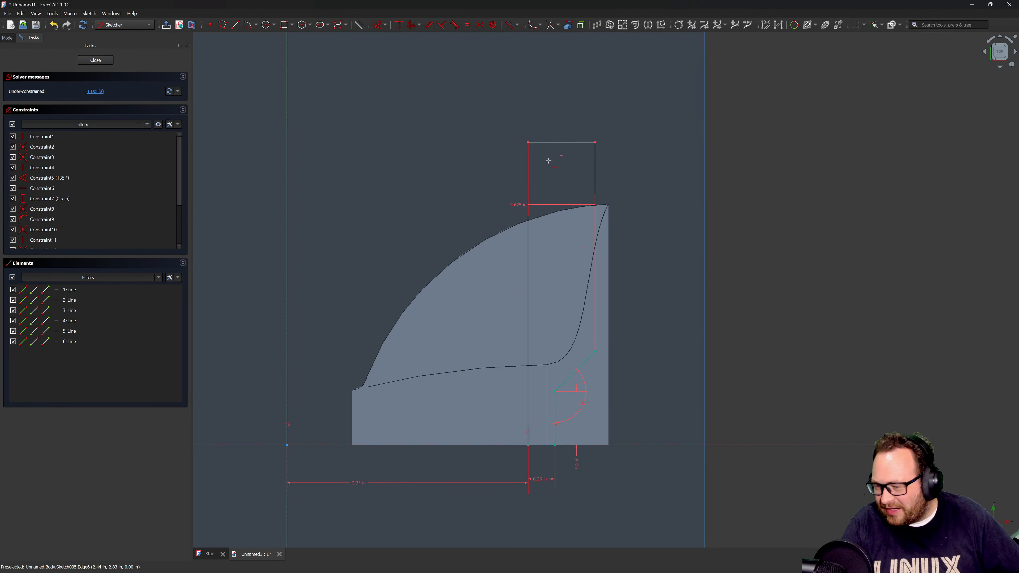
left_click(528, 143)
left_click(774, 225)
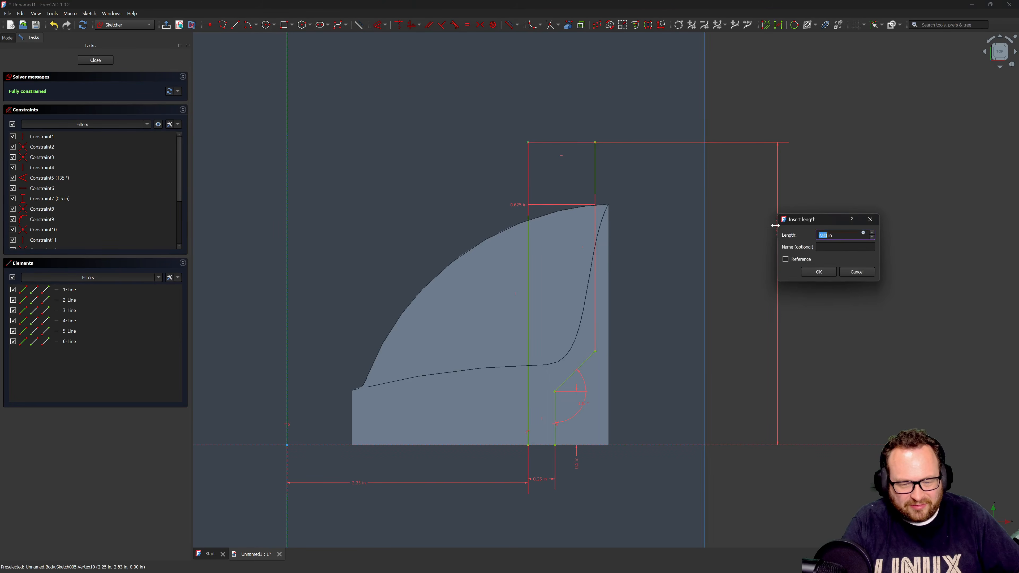
type("3")
key("Return")
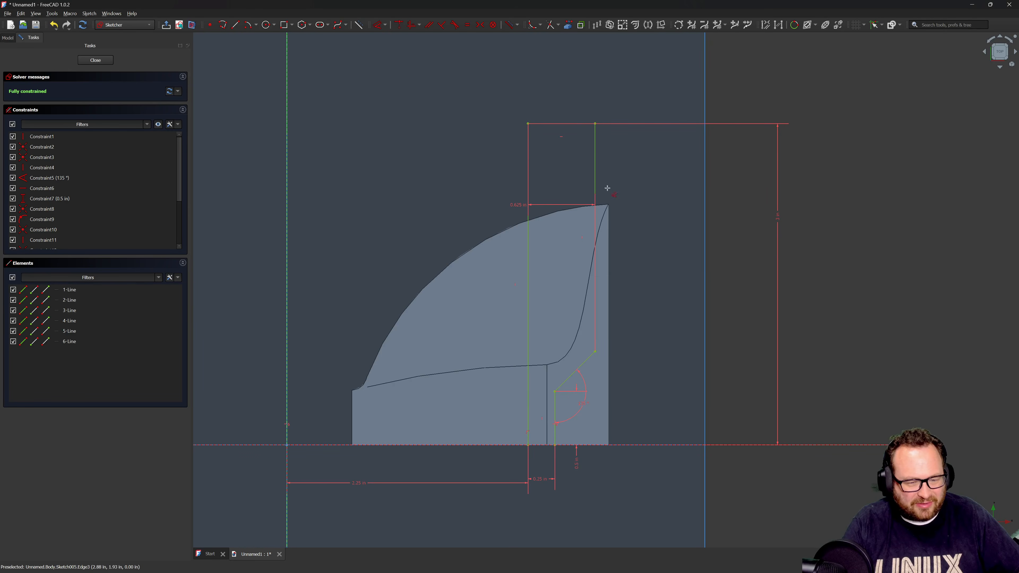
Finish the profile sketch and cut it from the body as a 360° Groove revolved around the sketch's long inner vertical line.
left_click(95, 60)
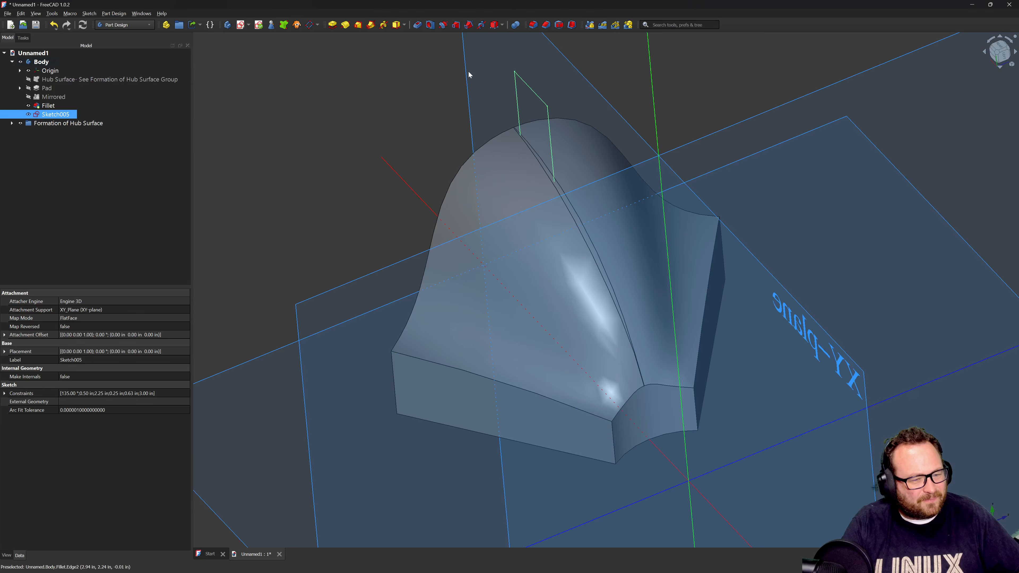
left_click(443, 26)
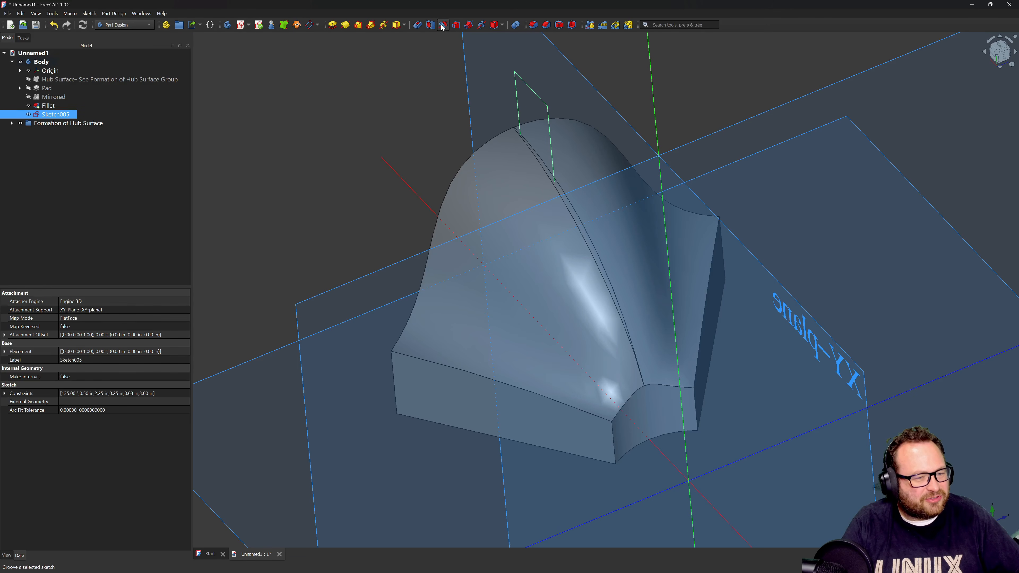
left_click(112, 103)
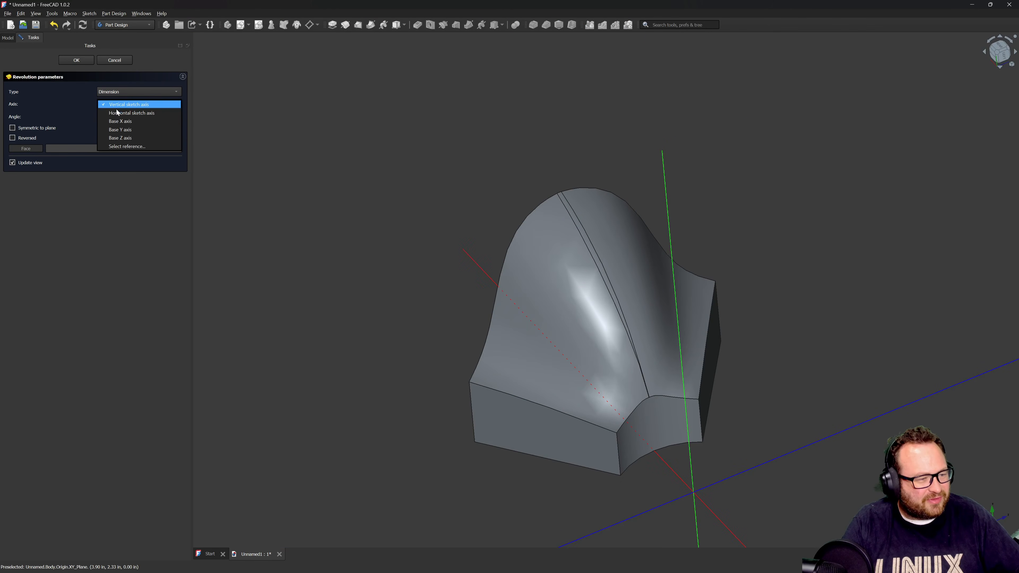
left_click(120, 146)
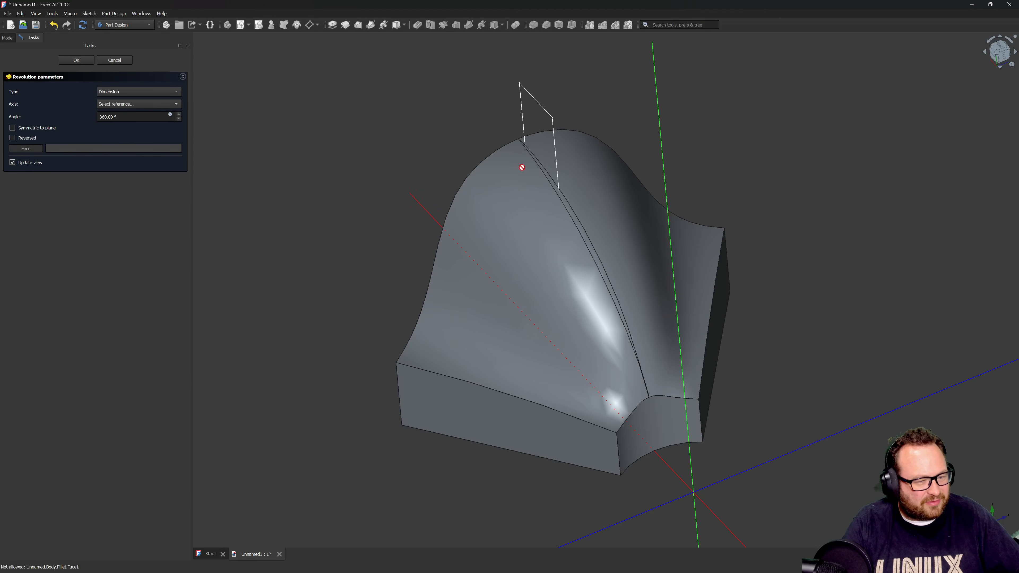
left_click(555, 154)
middle_click_drag(573, 200, 576, 262)
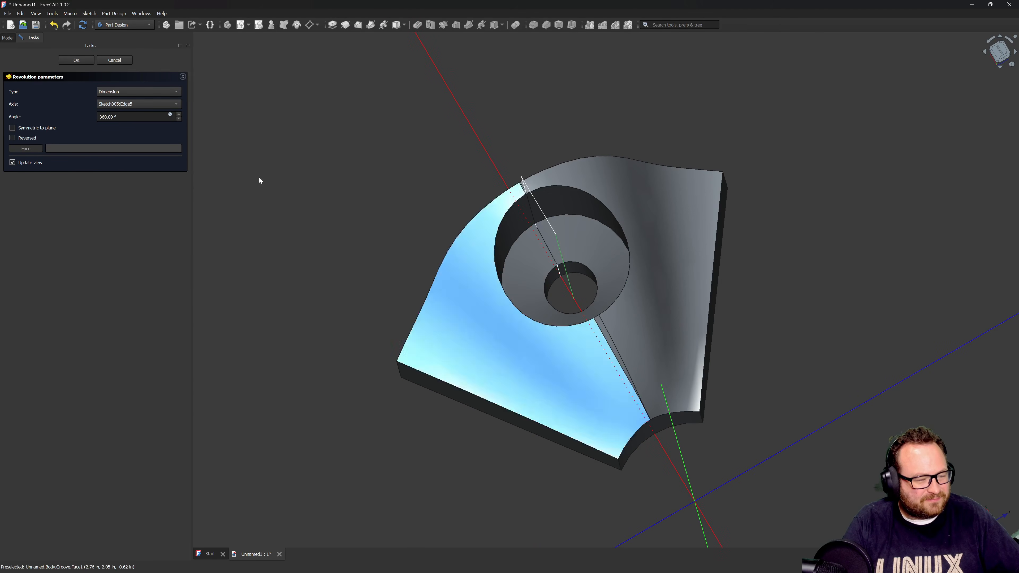
left_click(66, 60)
Examine the grooved pocket and its upper rim on the hub segment from several angles.
scroll(343, 162, "down", 4)
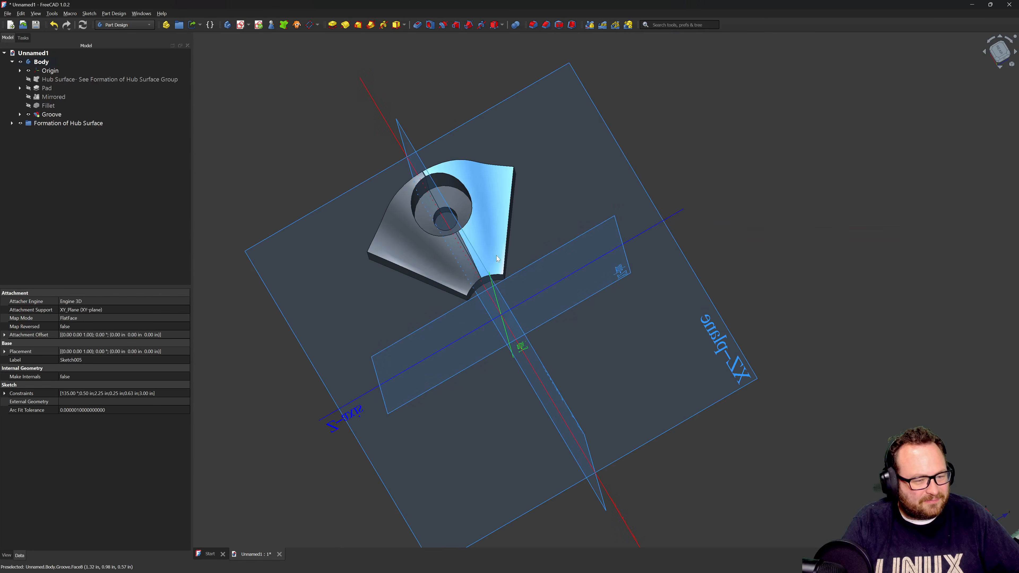
middle_click_drag(486, 292, 411, 204)
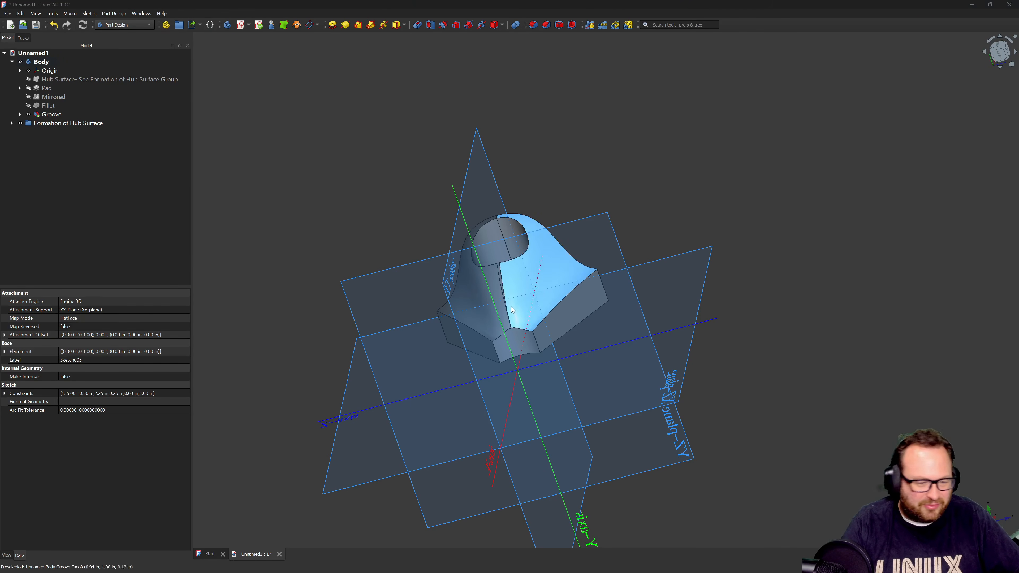
middle_click_drag(701, 307, 598, 413)
middle_click_drag(340, 166, 593, 205)
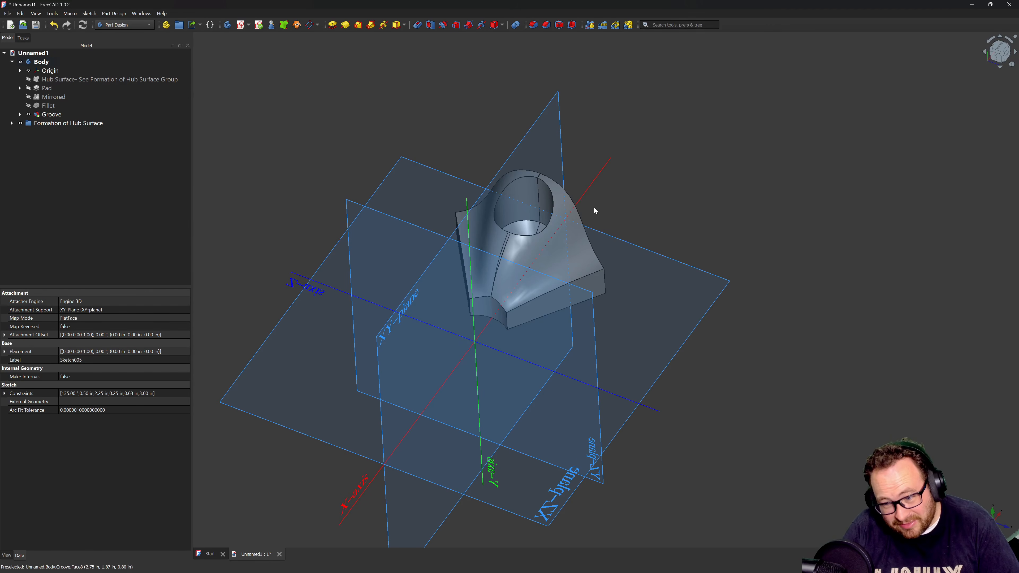
scroll(567, 136, "up", 5)
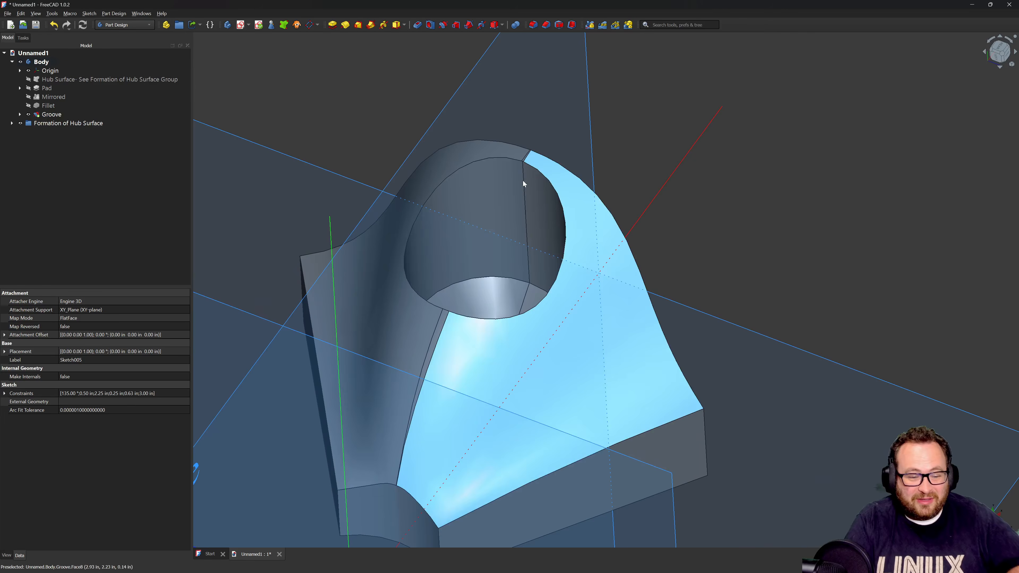
left_click(378, 69)
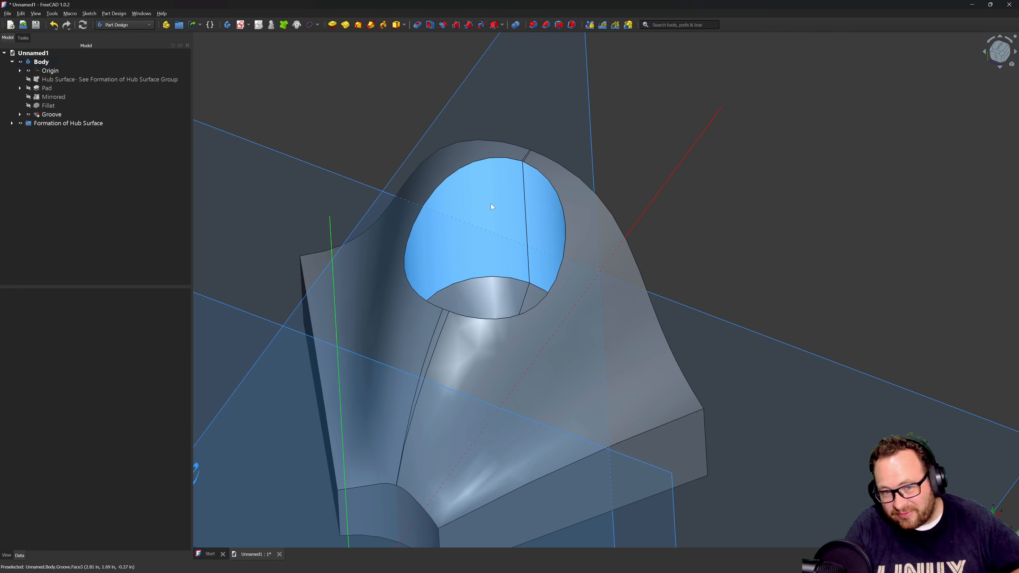
scroll(606, 352, "down", 5)
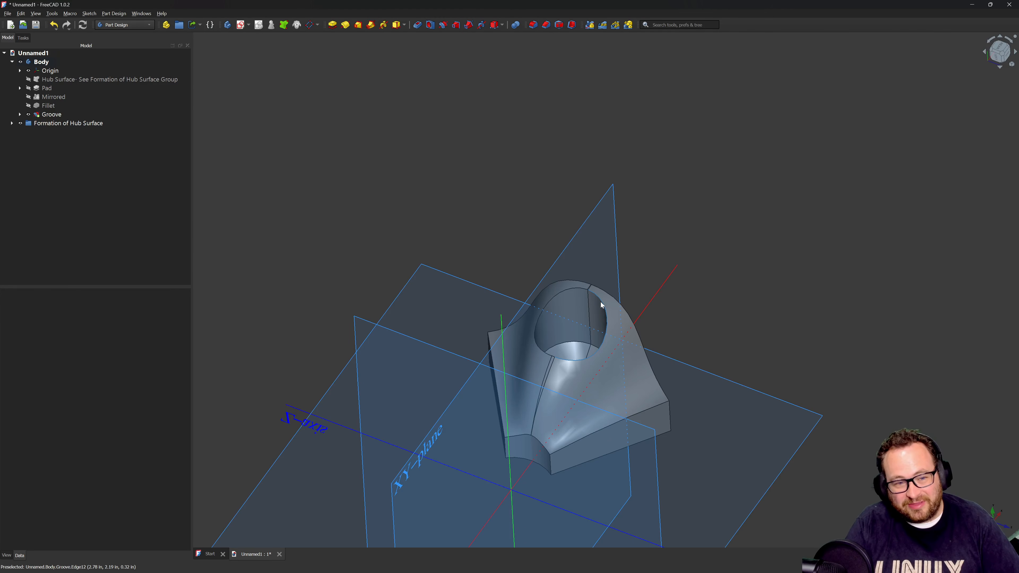
scroll(605, 340, "up", 3)
scroll(570, 207, "down", 2)
scroll(592, 280, "up", 2)
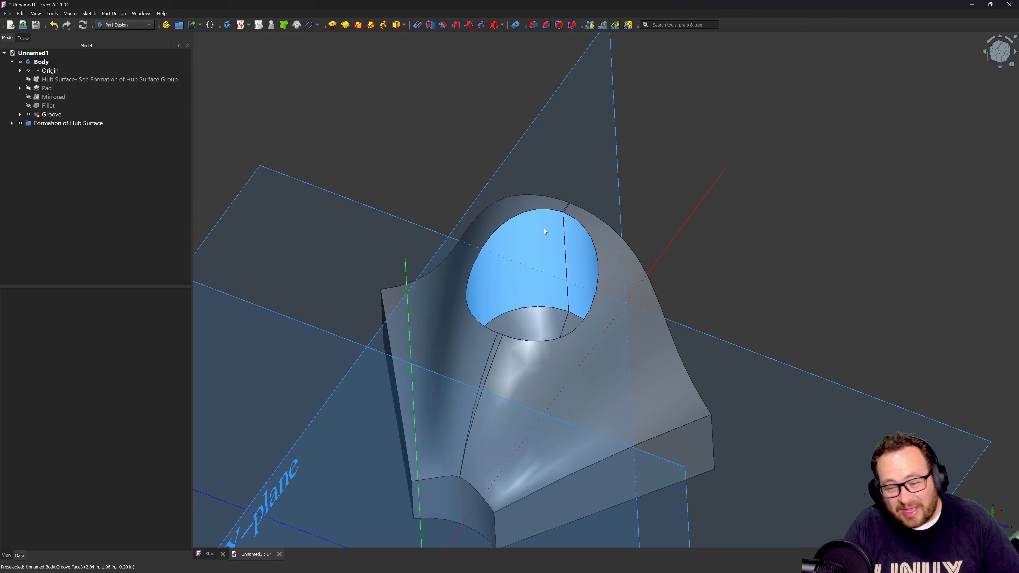
Start a Fillet on the pocket's upper rim edge with a 0.0625 in radius and preview it.
left_click(532, 25)
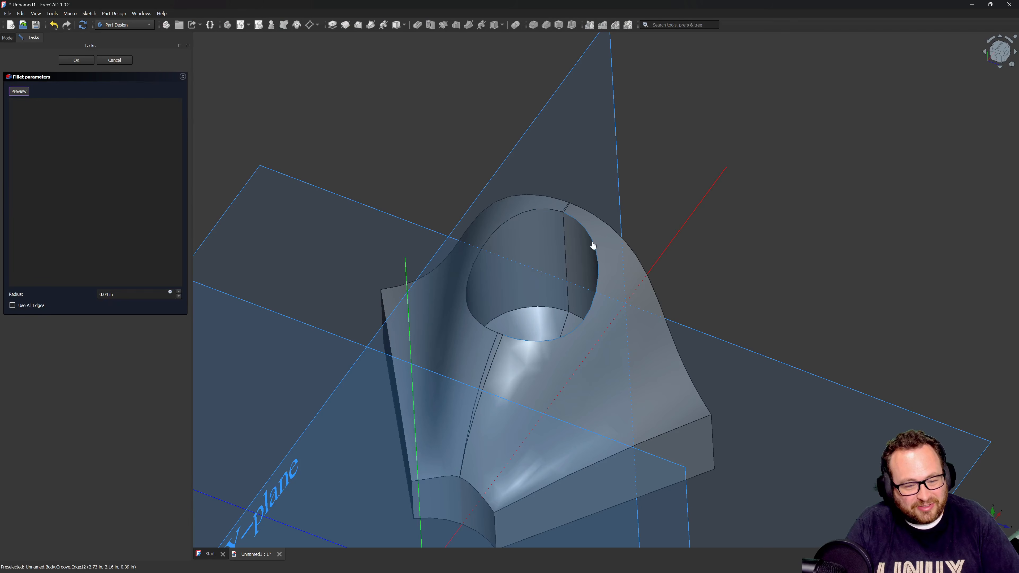
left_click(593, 246)
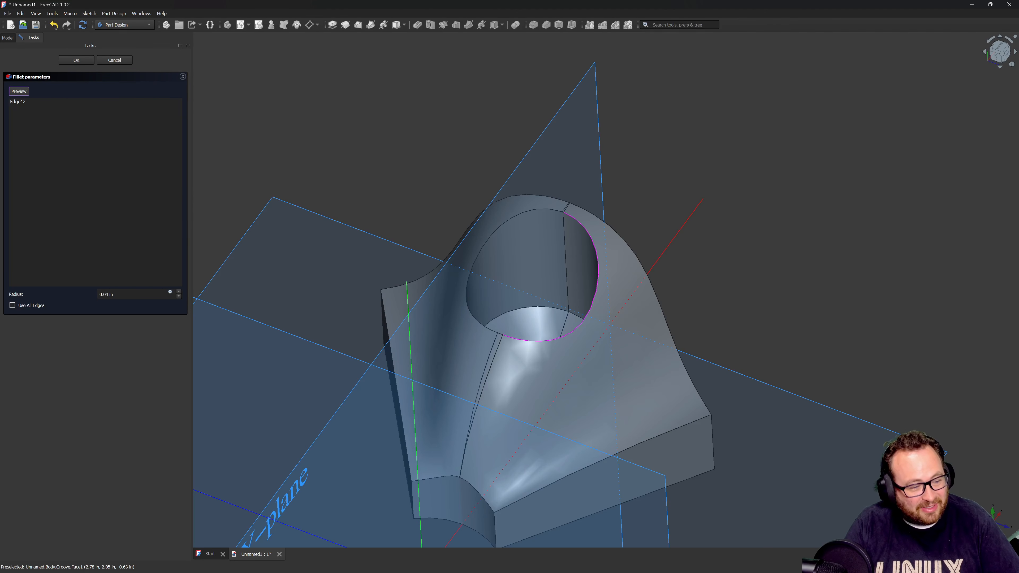
left_click_drag(131, 294, 76, 291)
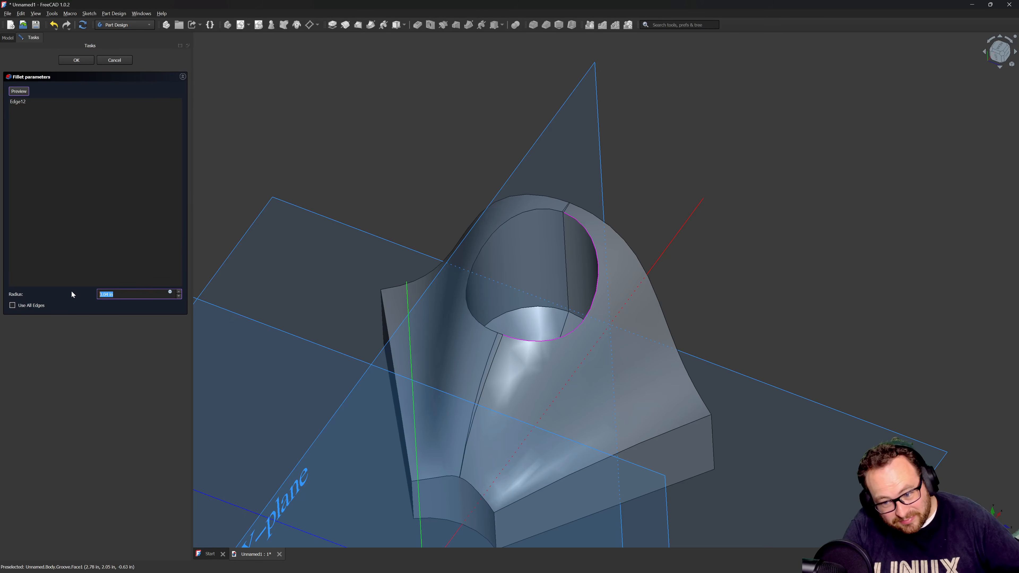
type(".0625")
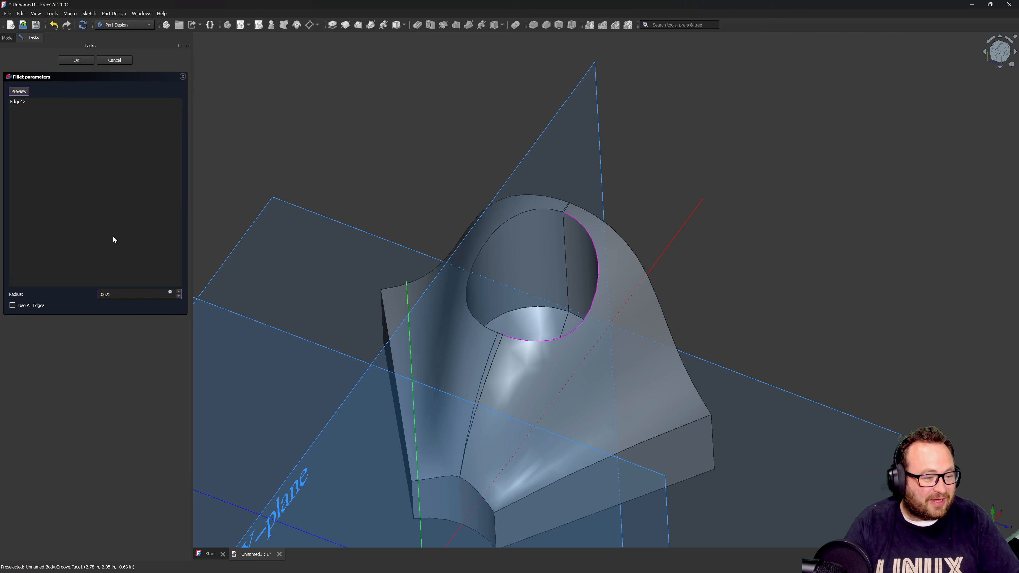
left_click(24, 92)
left_click(24, 92)
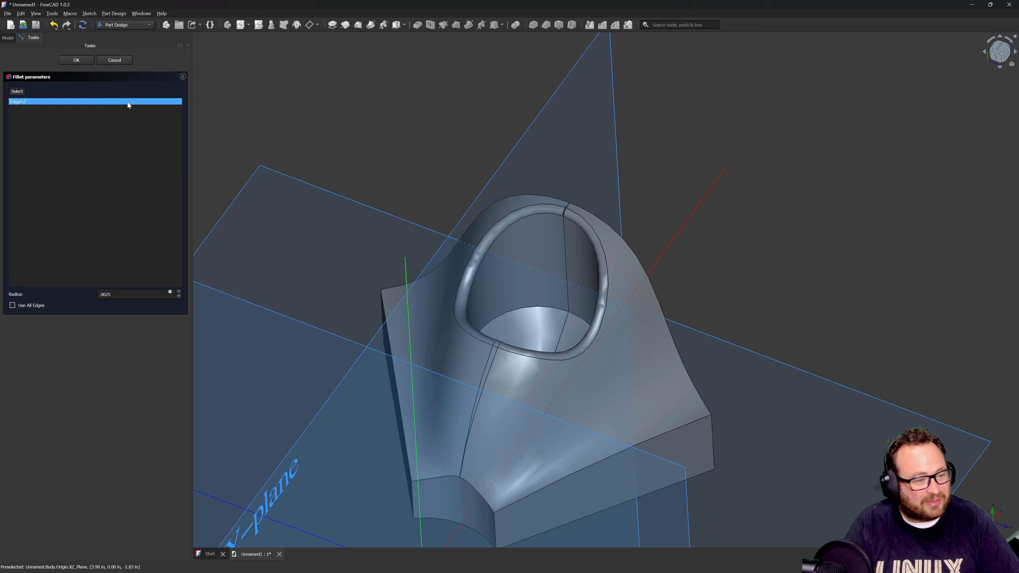
Add the segment's upper outer edges on both sides and the short edge between them to the fillet, and preview it.
left_click(18, 91)
left_click(544, 196)
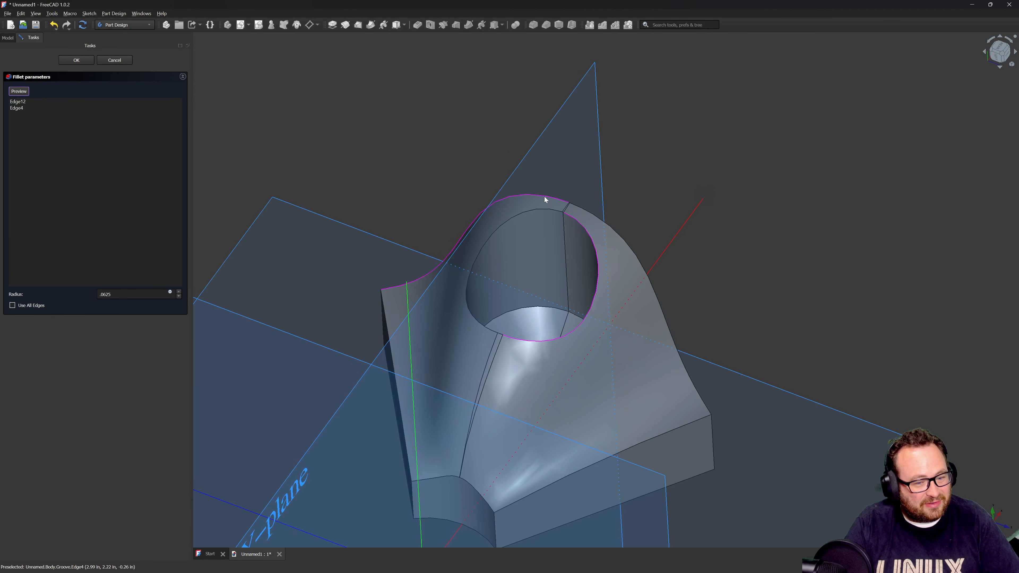
left_click(25, 92)
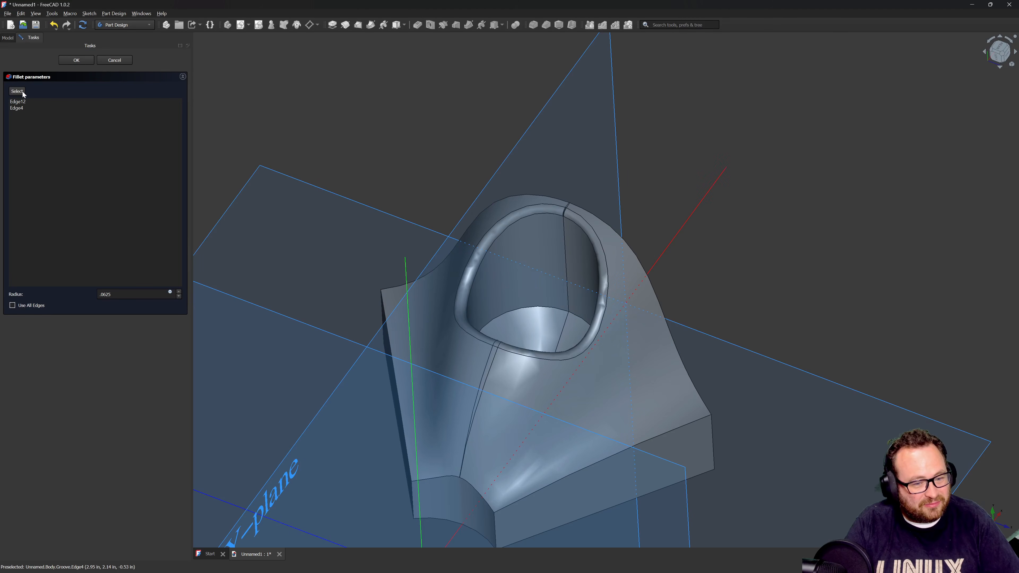
left_click(18, 92)
scroll(562, 198, "up", 10)
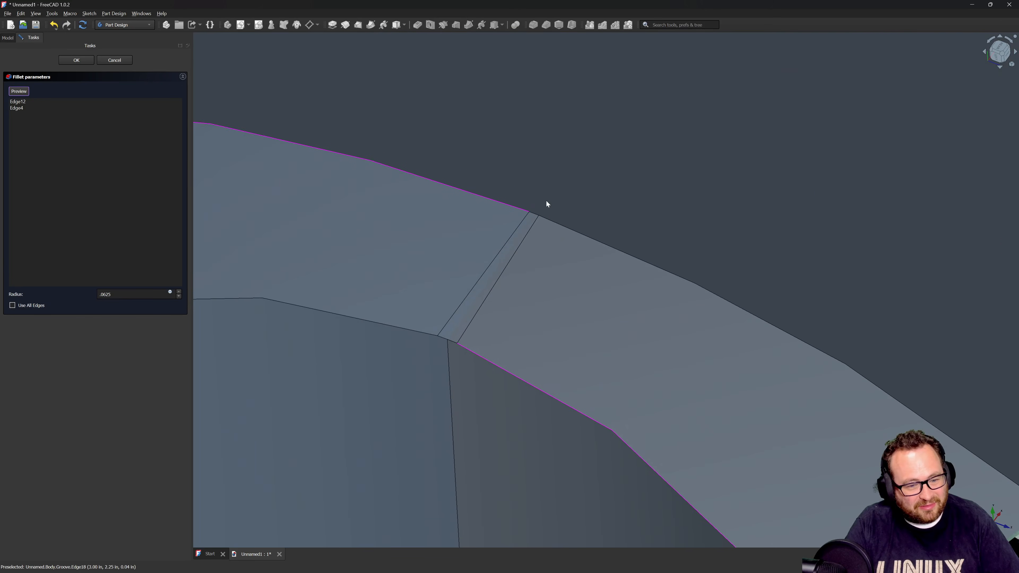
left_click(533, 215)
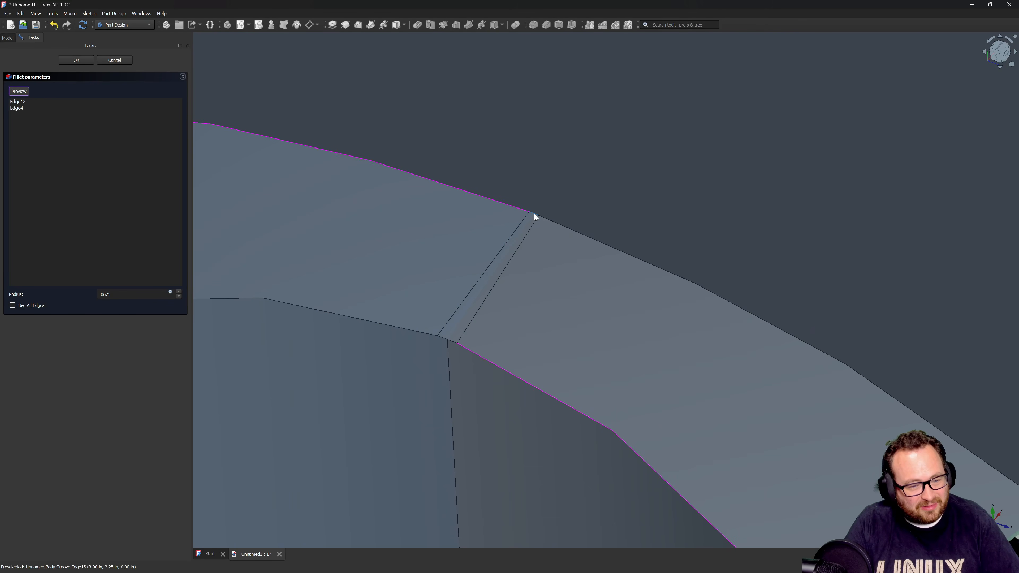
left_click(555, 225)
scroll(559, 191, "down", 10)
left_click(152, 115)
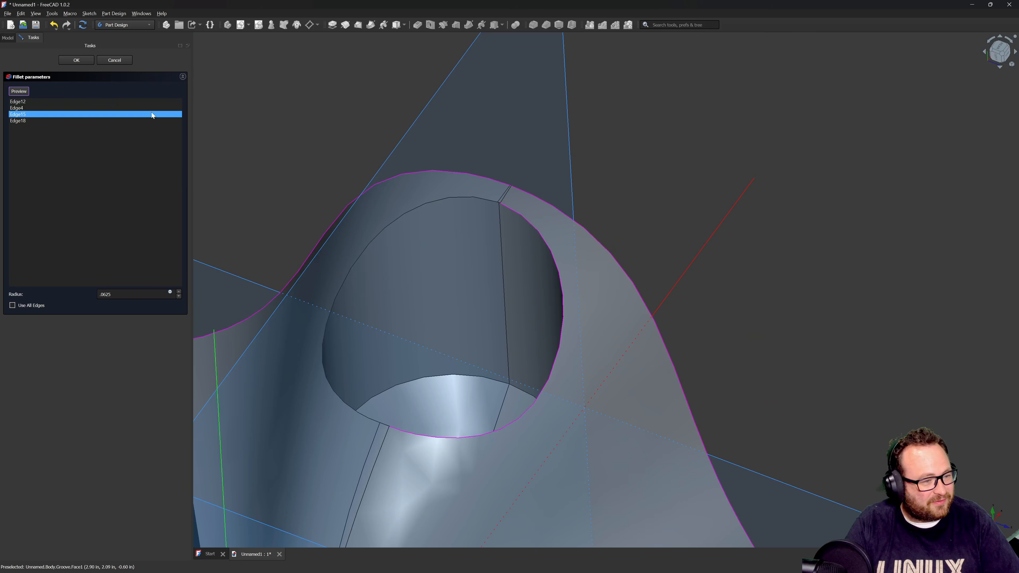
left_click(19, 91)
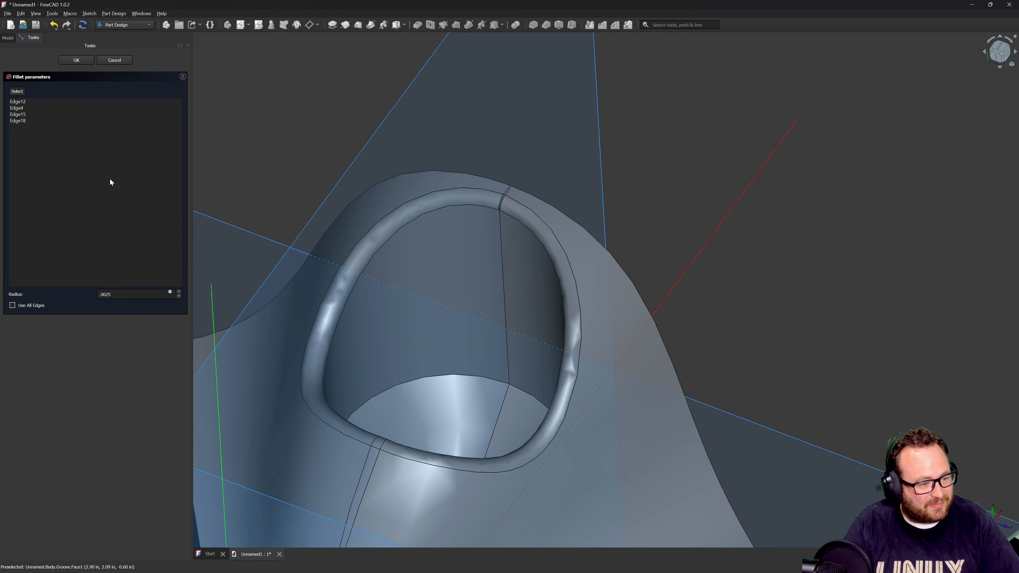
scroll(498, 284, "down", 4)
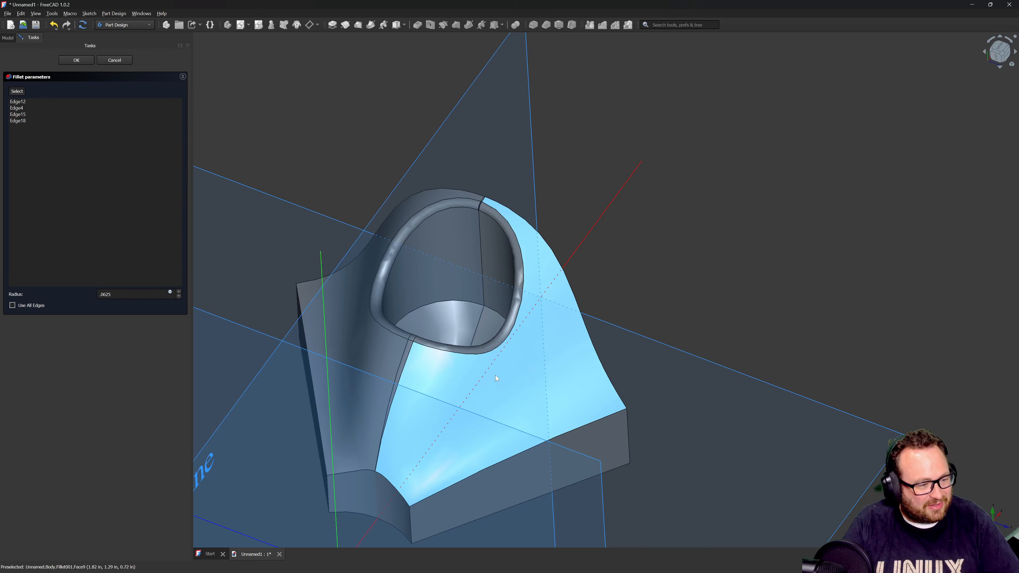
Set the fillet radius to 0.06 in, check the preview around the pocket rim and outer edge, and apply the fillet.
left_click_drag(130, 295, 31, 293)
type(".06")
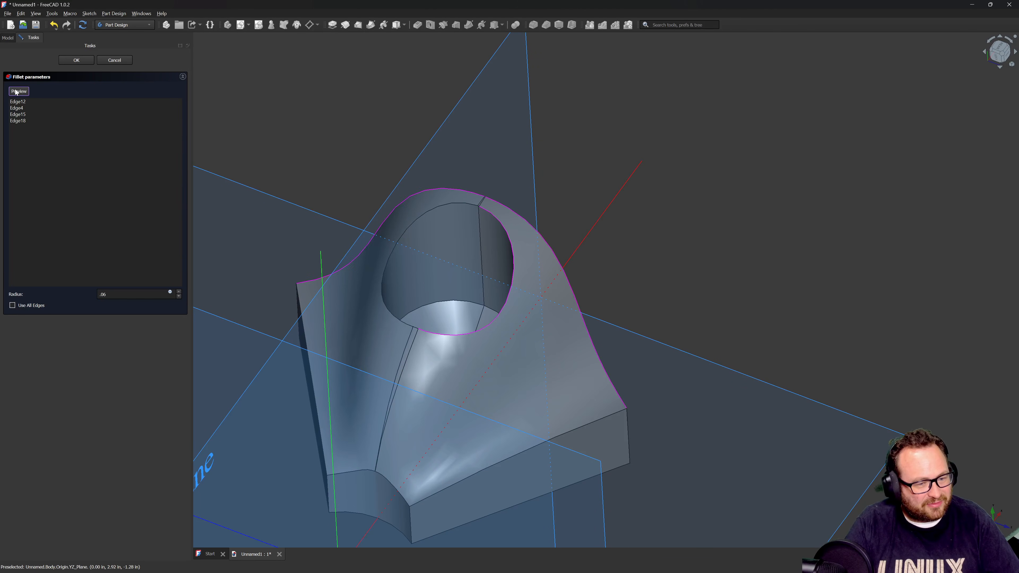
scroll(470, 199, "up", 5)
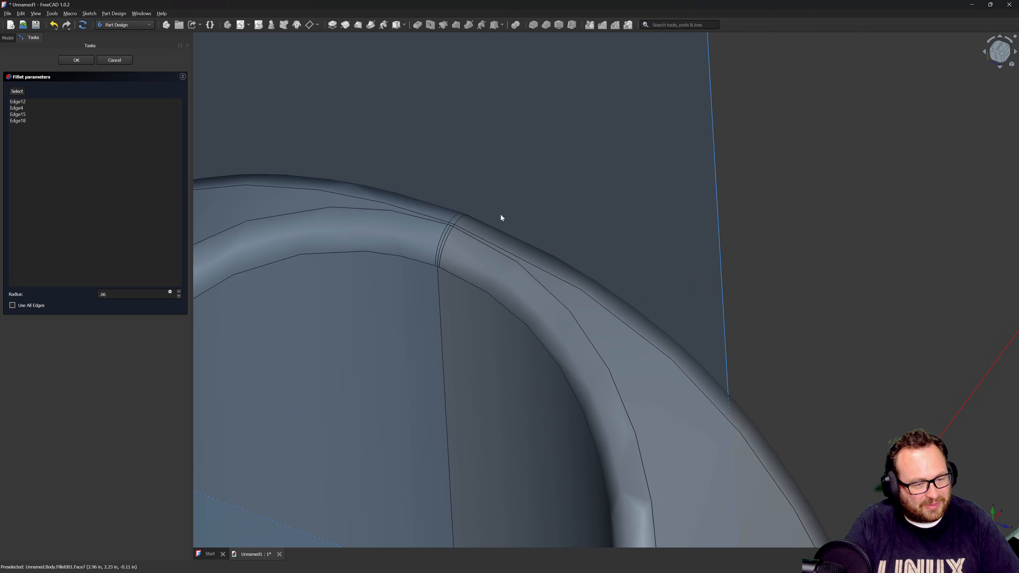
scroll(380, 218, "down", 3)
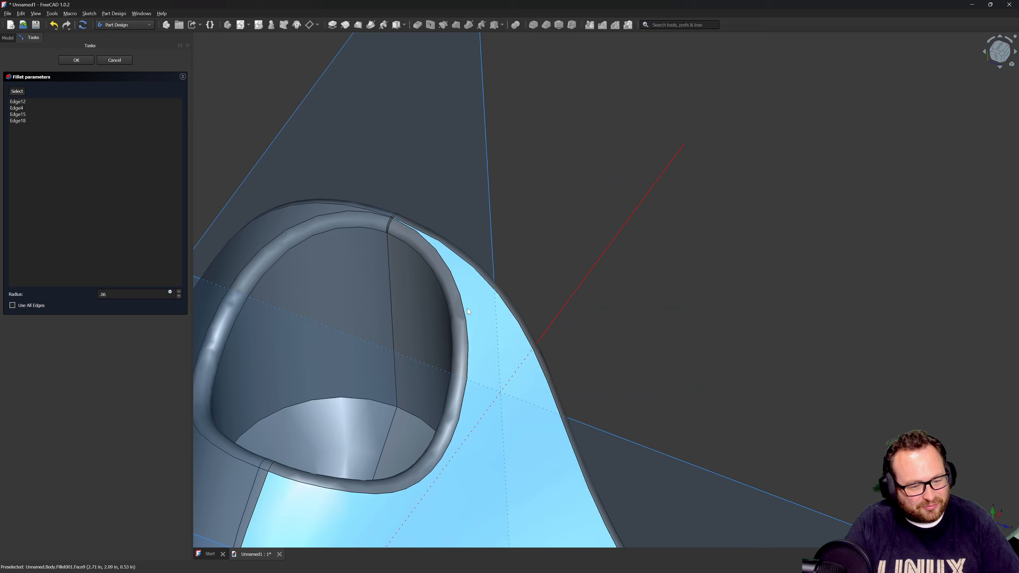
scroll(409, 235, "down", 1)
middle_click_drag(448, 340, 521, 305)
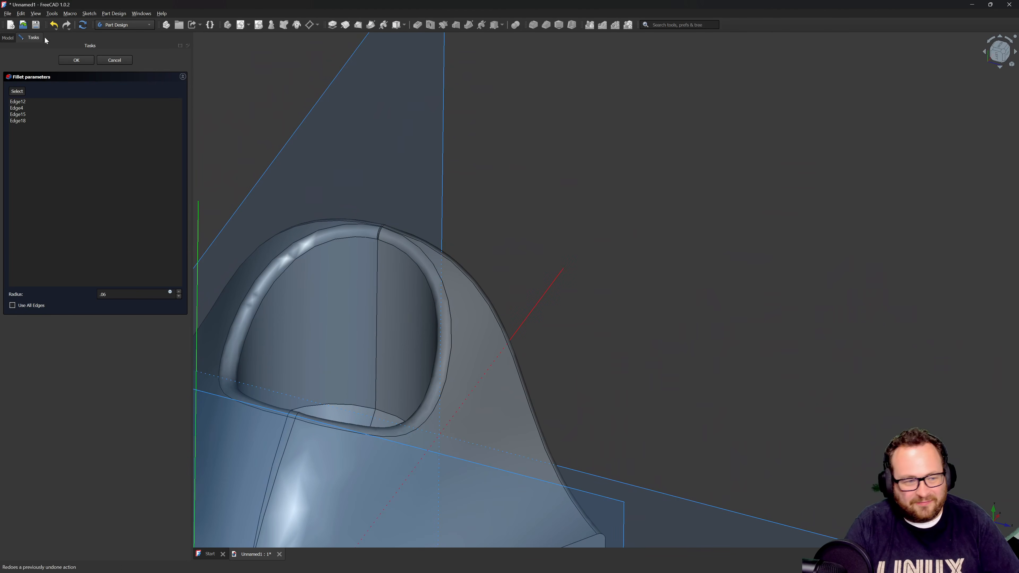
left_click(90, 60)
scroll(561, 115, "down", 5)
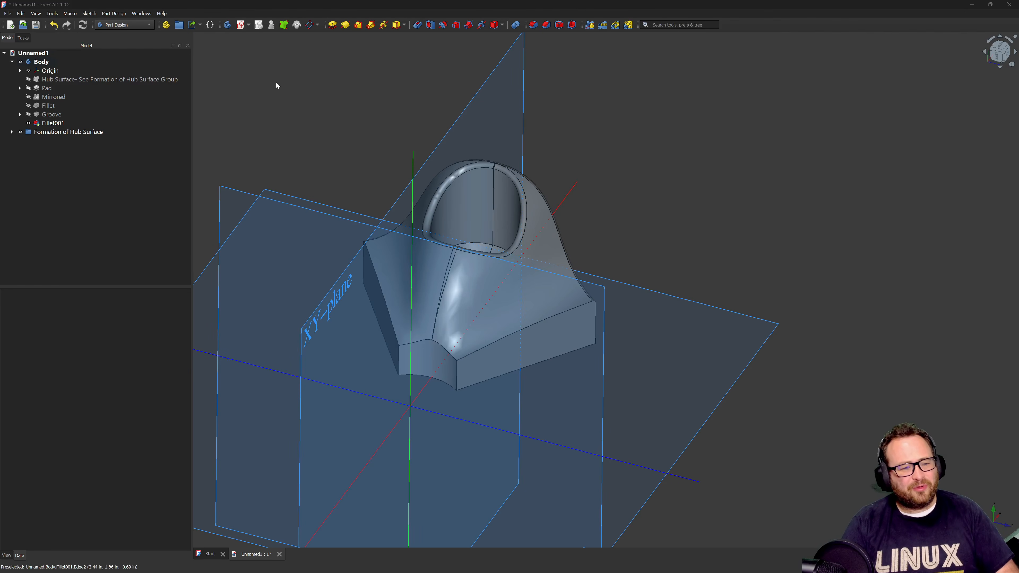
Create a polar pattern of the whole body around the base Y axis with 5 occurrences over 360°.
left_click(615, 24)
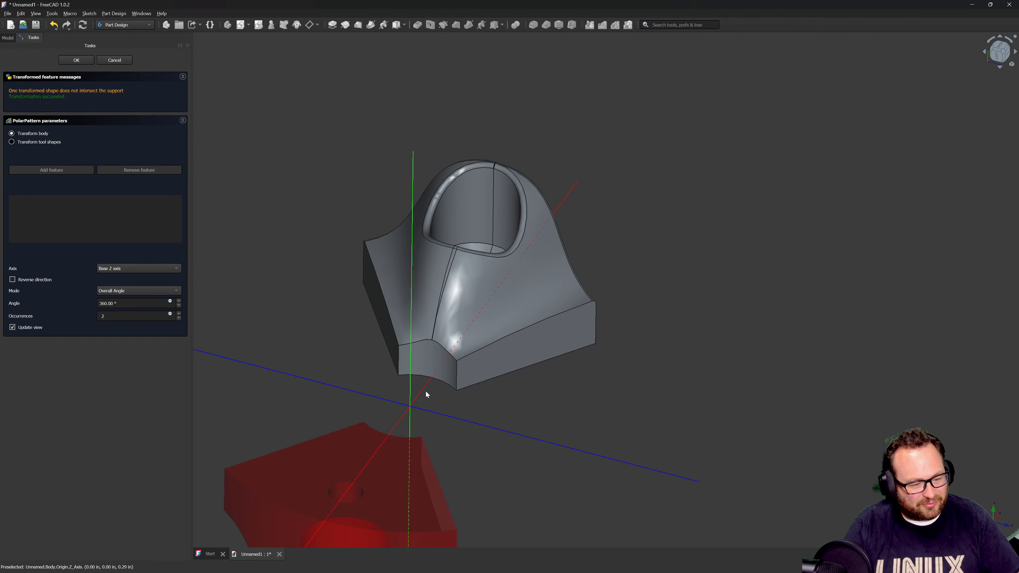
left_click(145, 272)
left_click(134, 260)
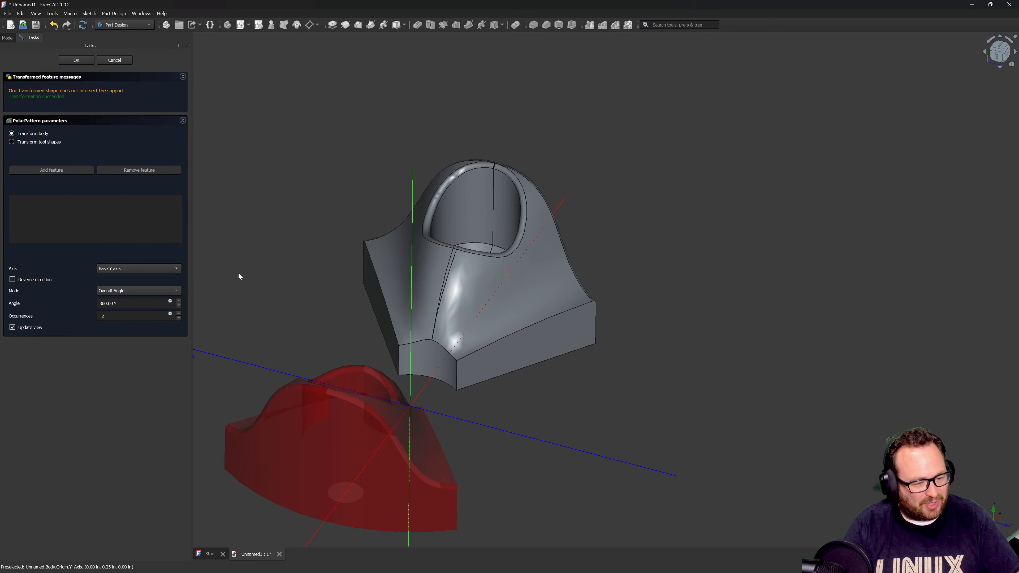
double_click(178, 313)
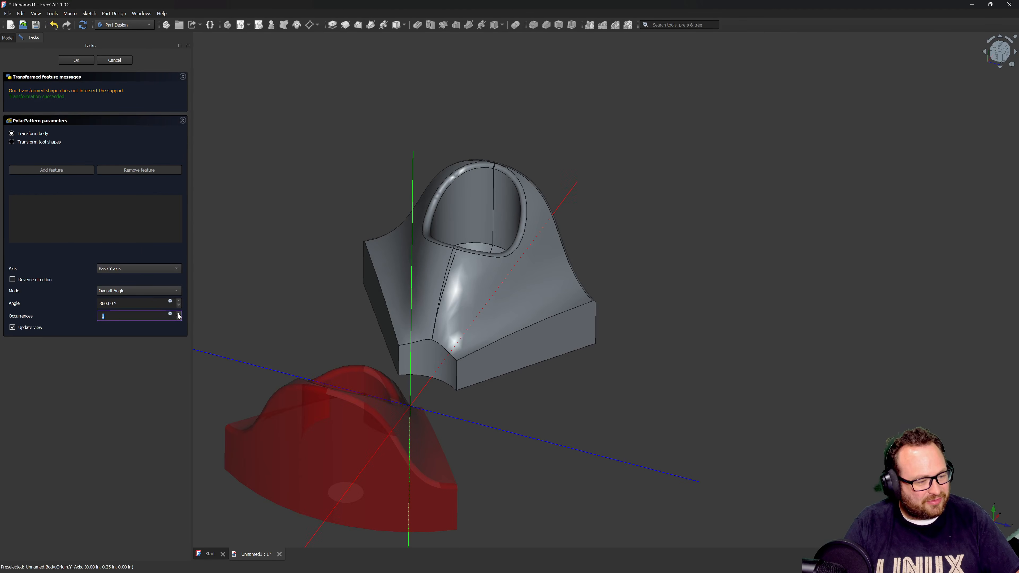
left_click(179, 314)
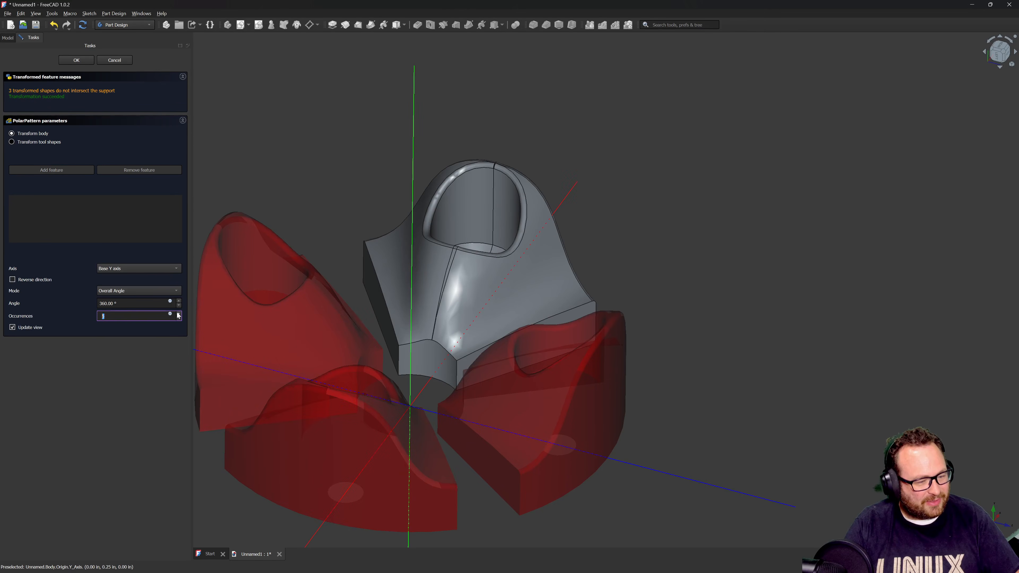
left_click(178, 315)
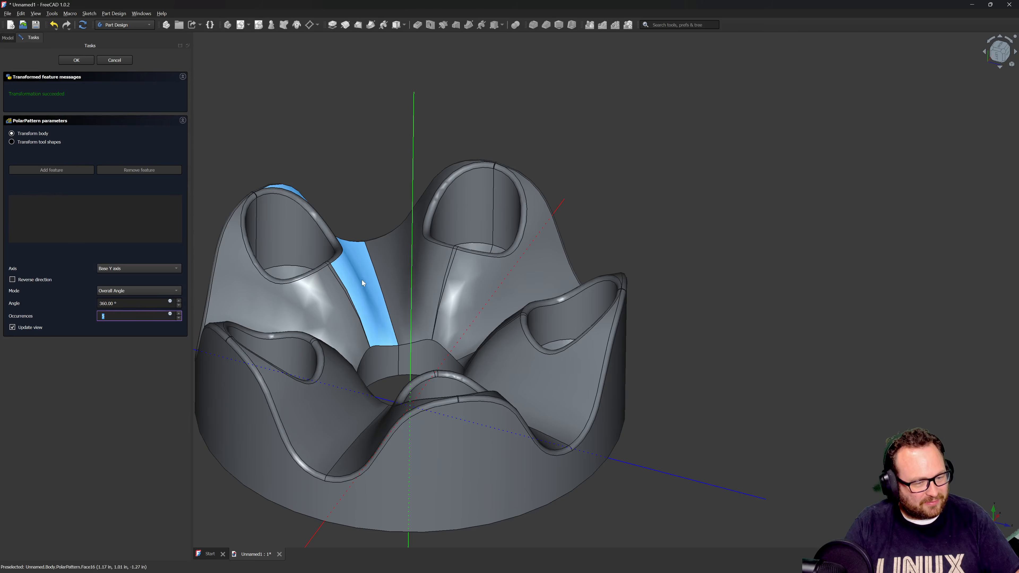
middle_click_drag(407, 353, 412, 394)
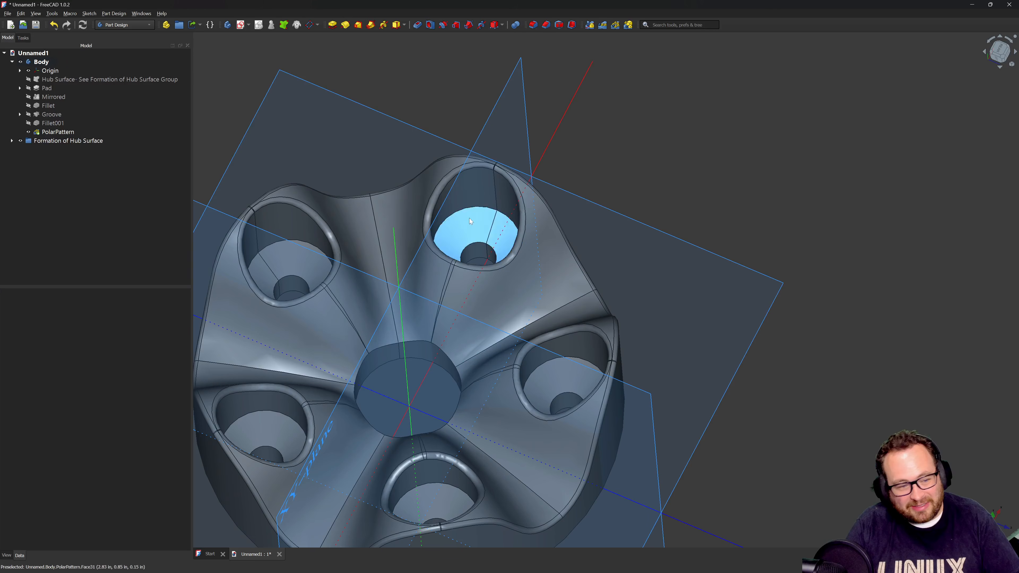
Delete the polar pattern feature from the body to return to the single filleted segment.
scroll(474, 207, "up", 10)
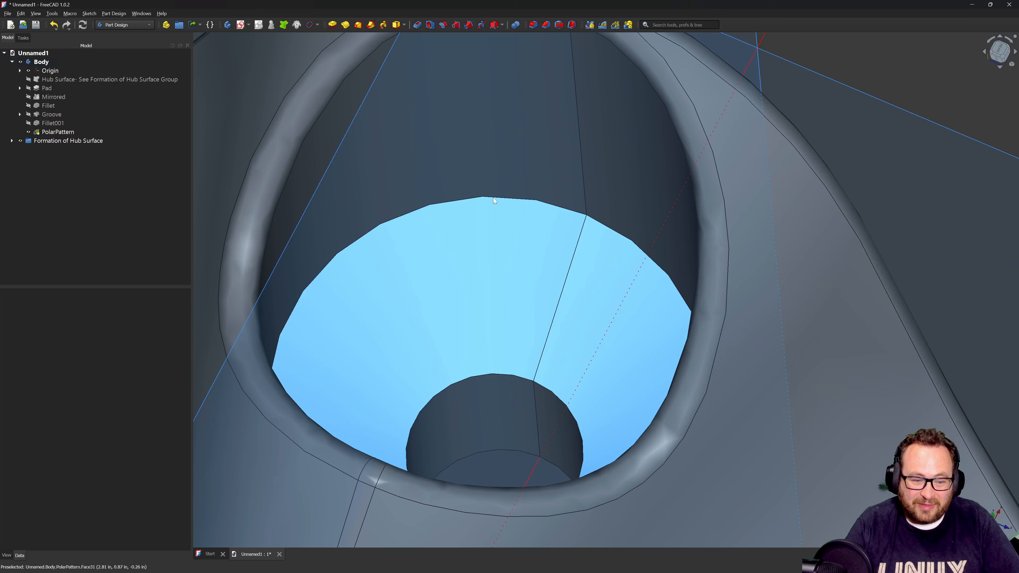
left_click(494, 200)
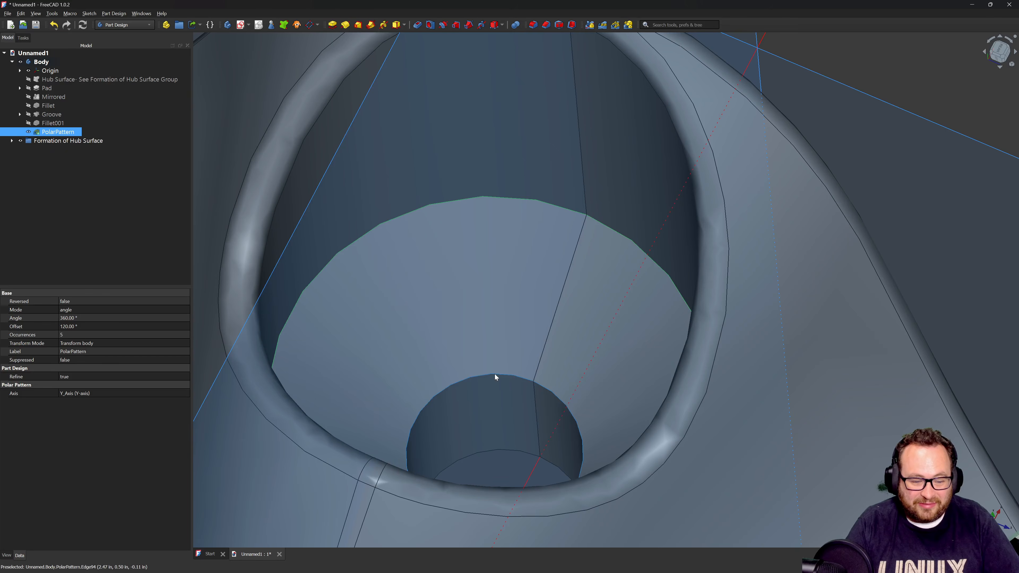
left_click(495, 373)
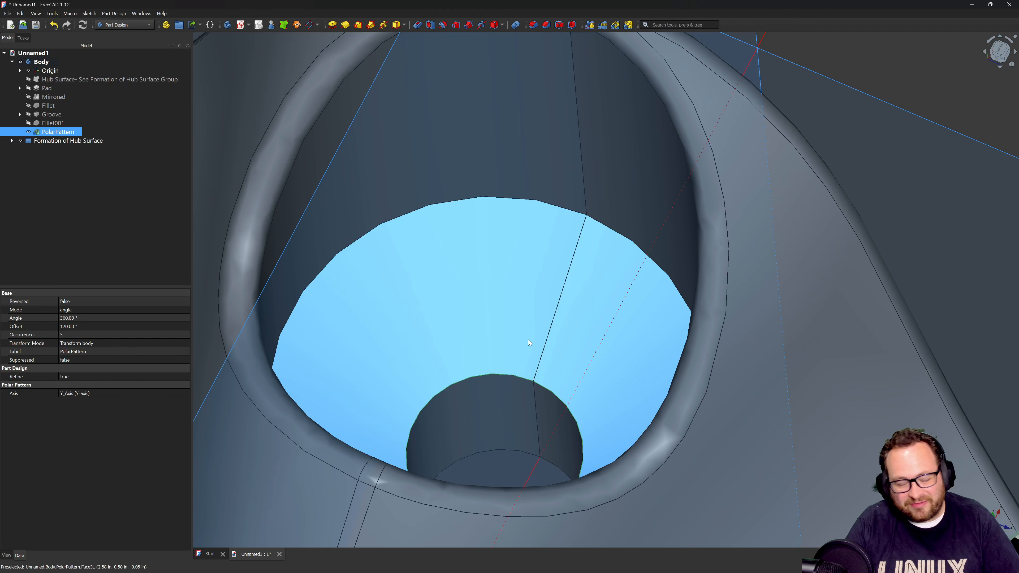
right_click(57, 132)
left_click(34, 151)
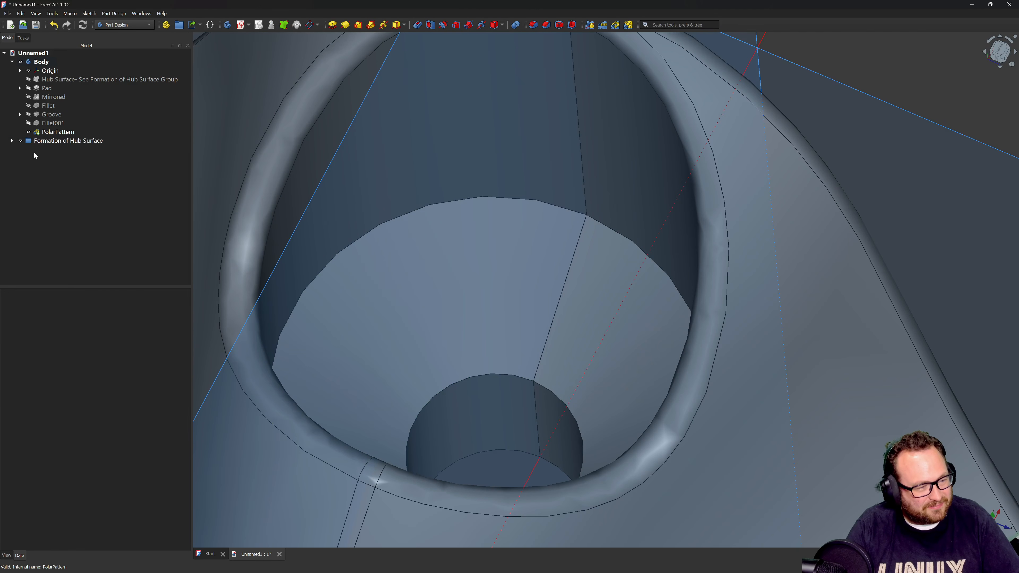
left_click(54, 132)
right_click(53, 133)
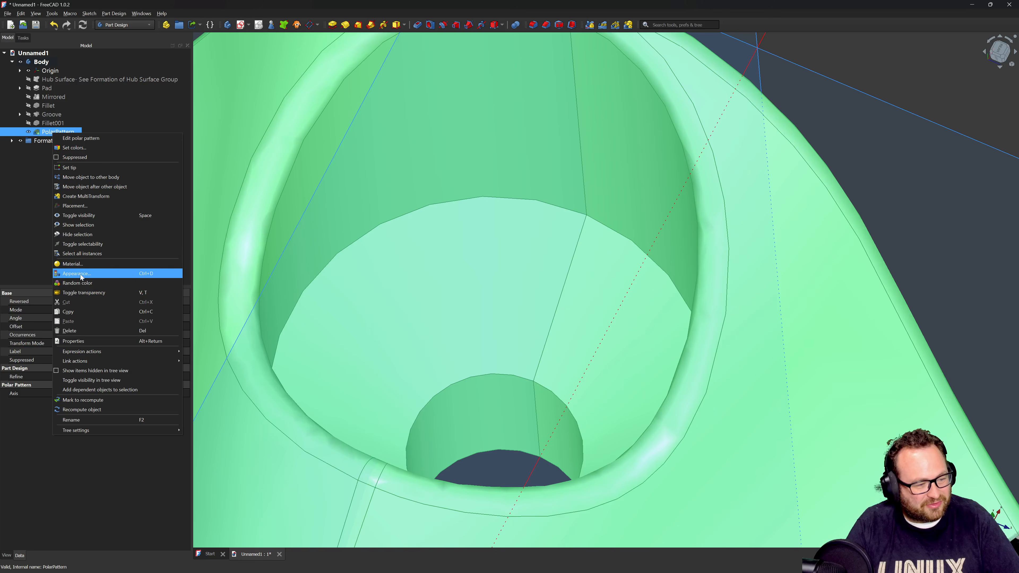
left_click(85, 330)
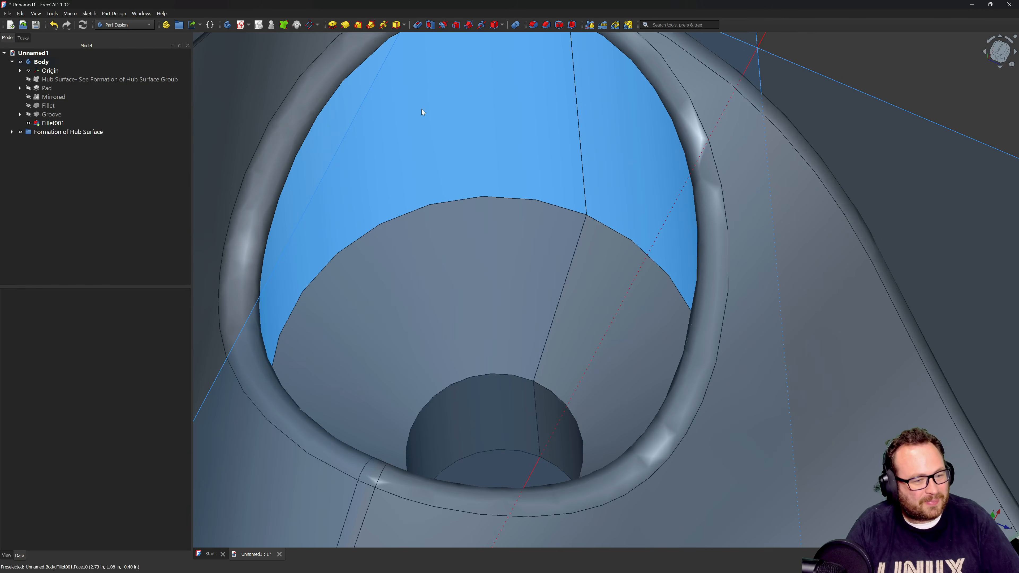
Start a Fillet on the edge where the pocket wall meets its conical floor, with a 0.05 in radius, and preview it.
left_click(533, 26)
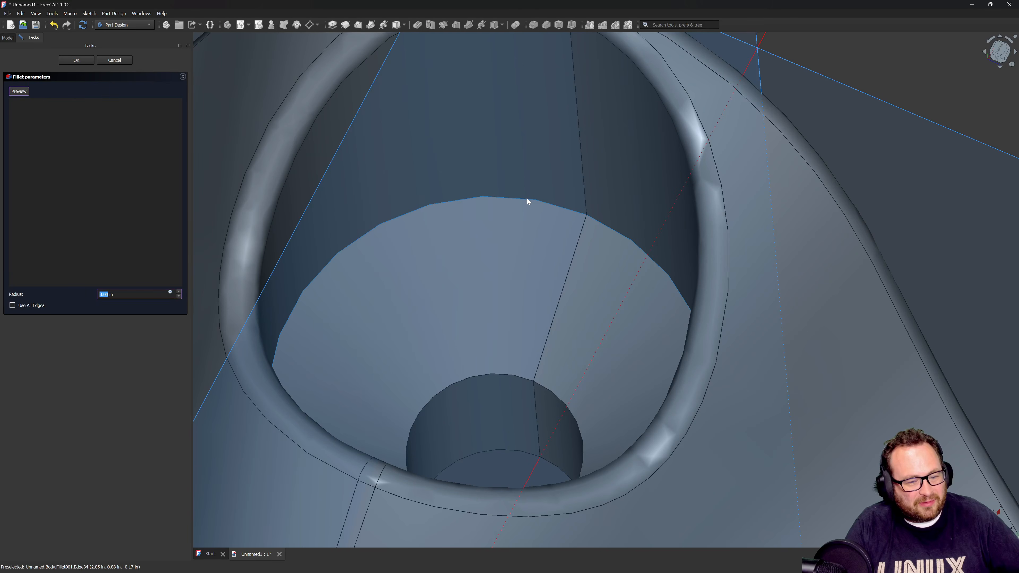
left_click(527, 198)
left_click_drag(125, 294, 36, 284)
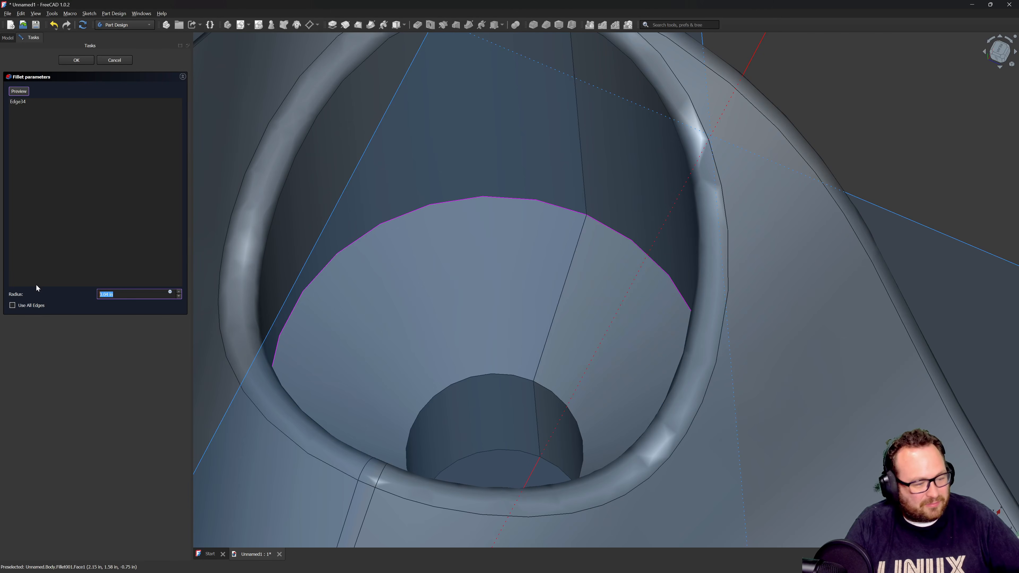
type(".05")
left_click(39, 216)
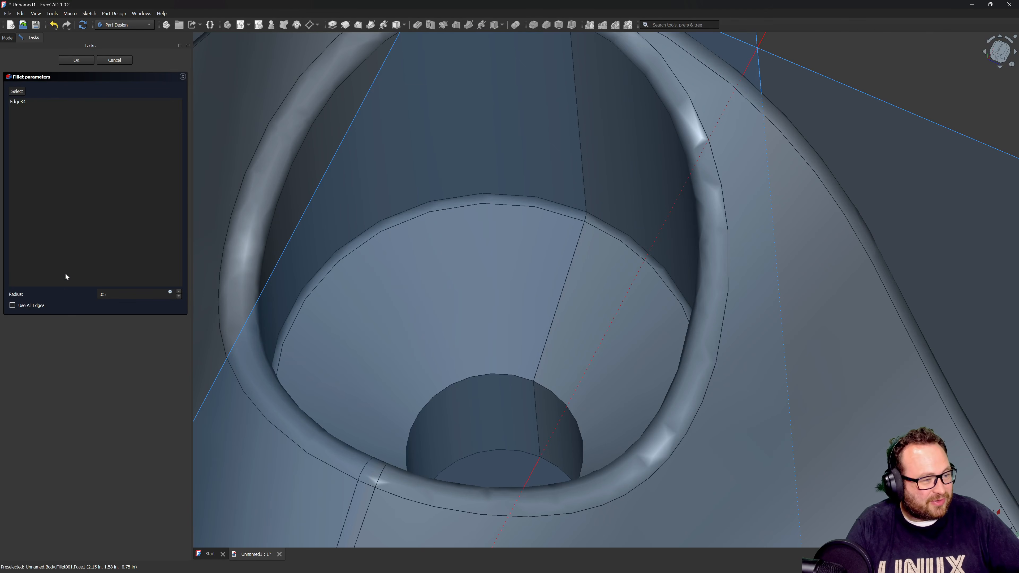
Add the upper and lower edges of the small hole in the pocket floor to the fillet, preview it and apply it.
left_click(17, 91)
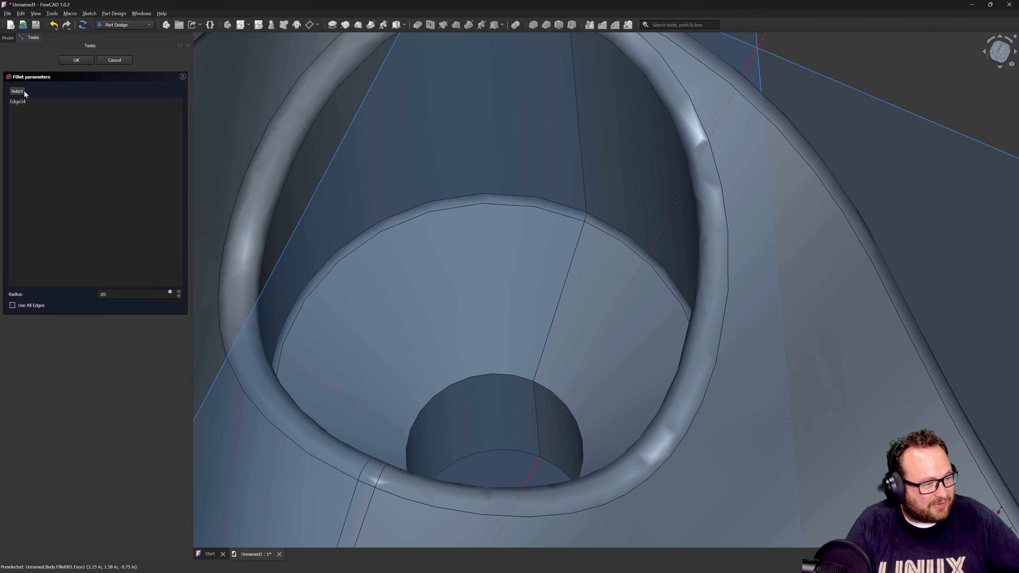
left_click(497, 374)
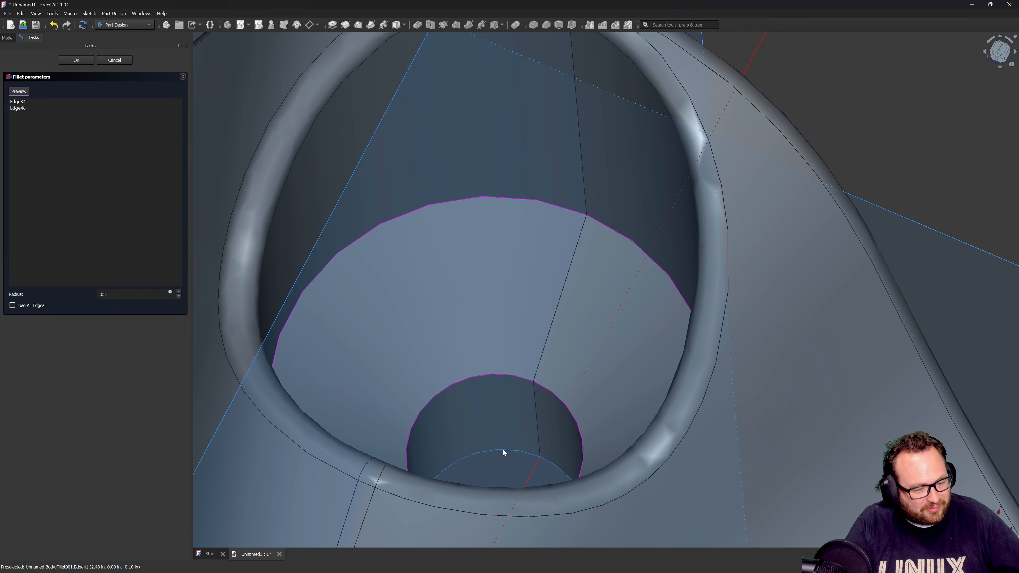
left_click(503, 449)
left_click(18, 91)
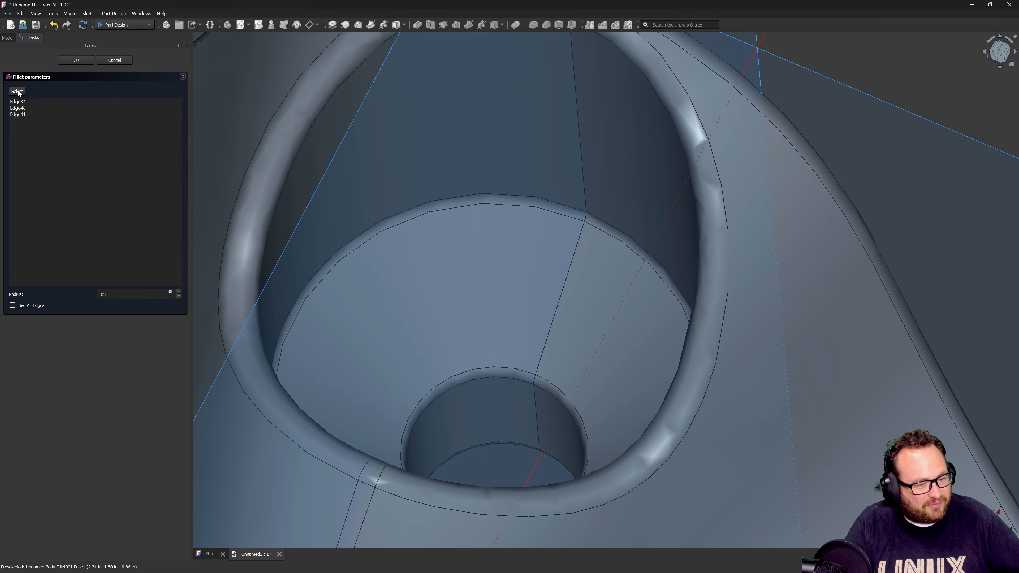
scroll(366, 167, "down", 10)
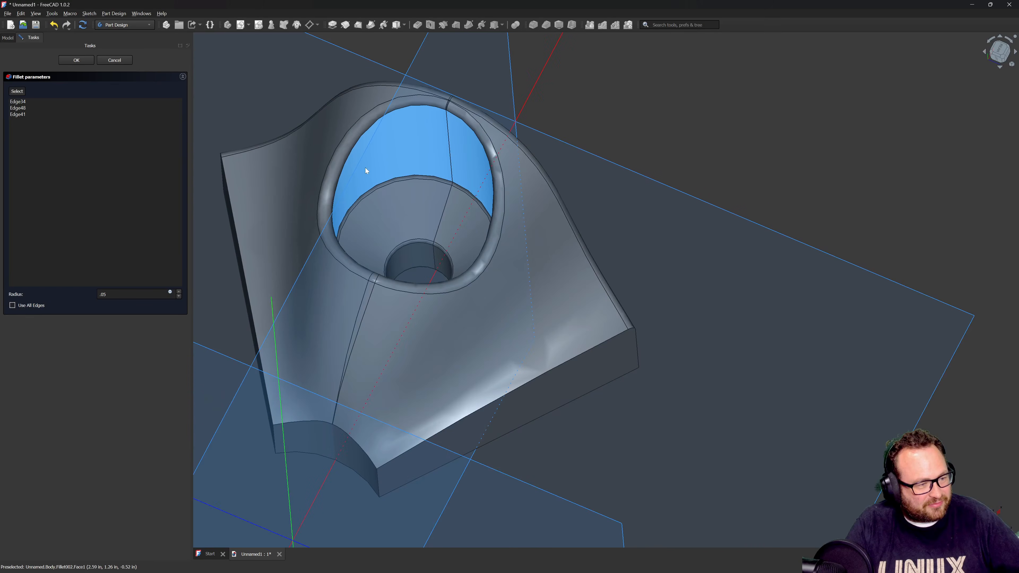
left_click(81, 61)
Recreate the polar pattern of the whole body around the base Y axis with 5 occurrences over 360°.
left_click(615, 25)
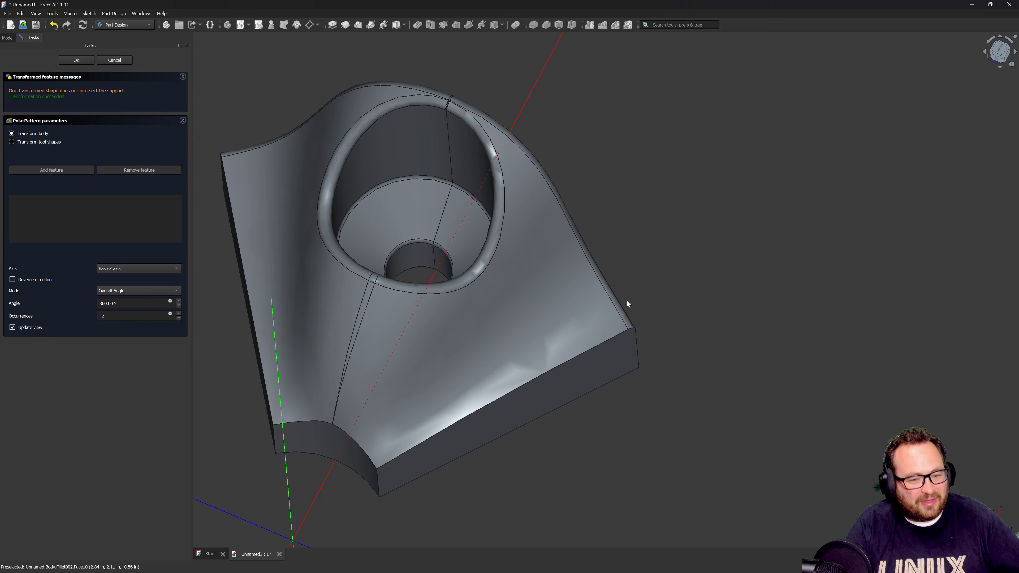
left_click(118, 267)
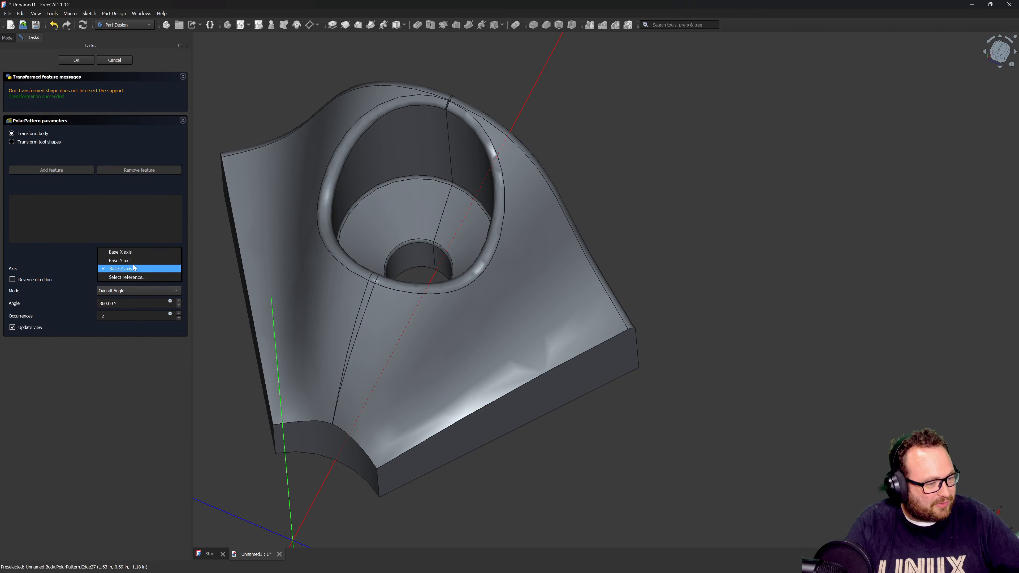
left_click(121, 260)
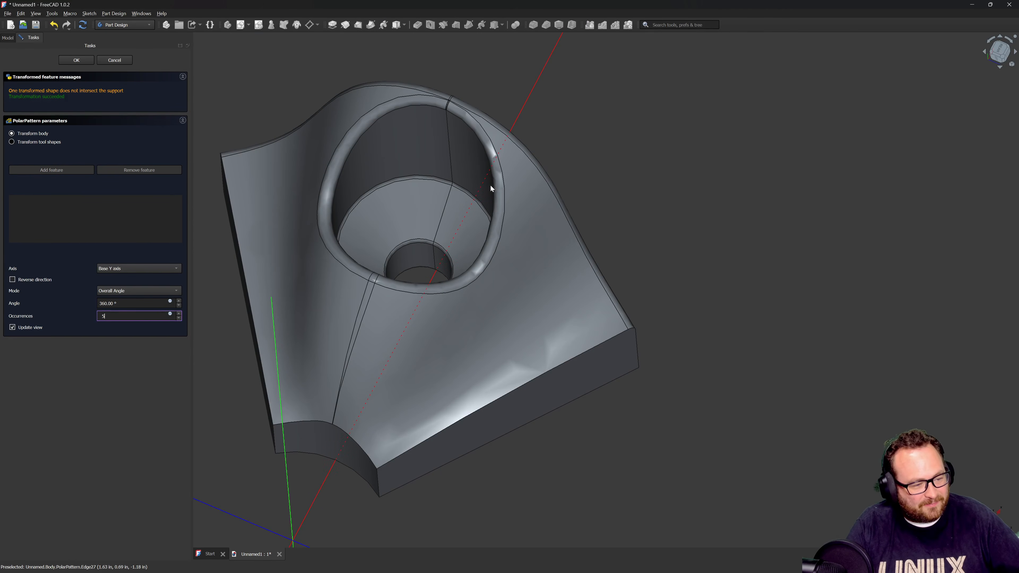
key("Return")
scroll(592, 181, "up", 3)
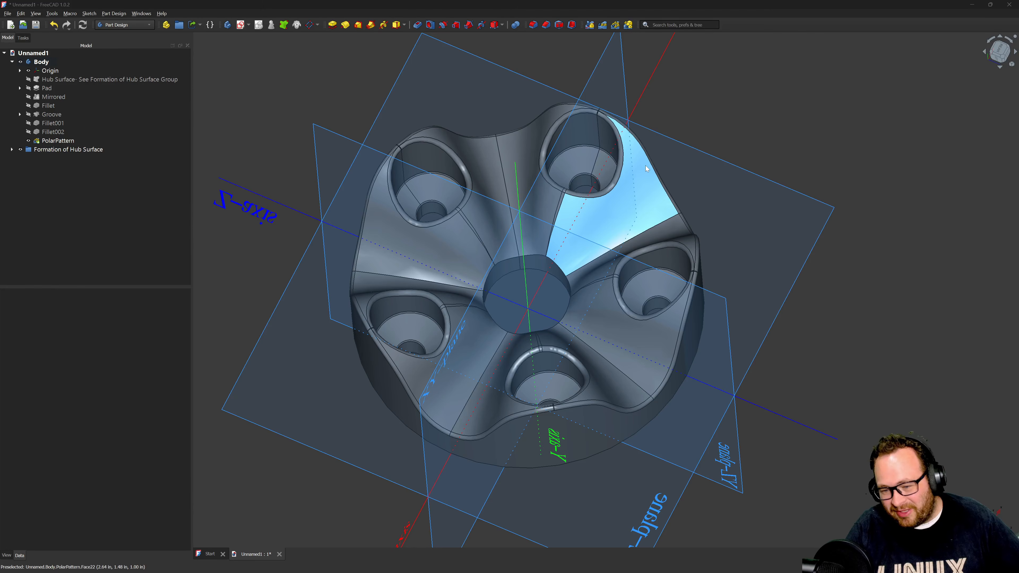
Create a new sketch on the body's base XZ plane.
scroll(842, 212, "down", 4)
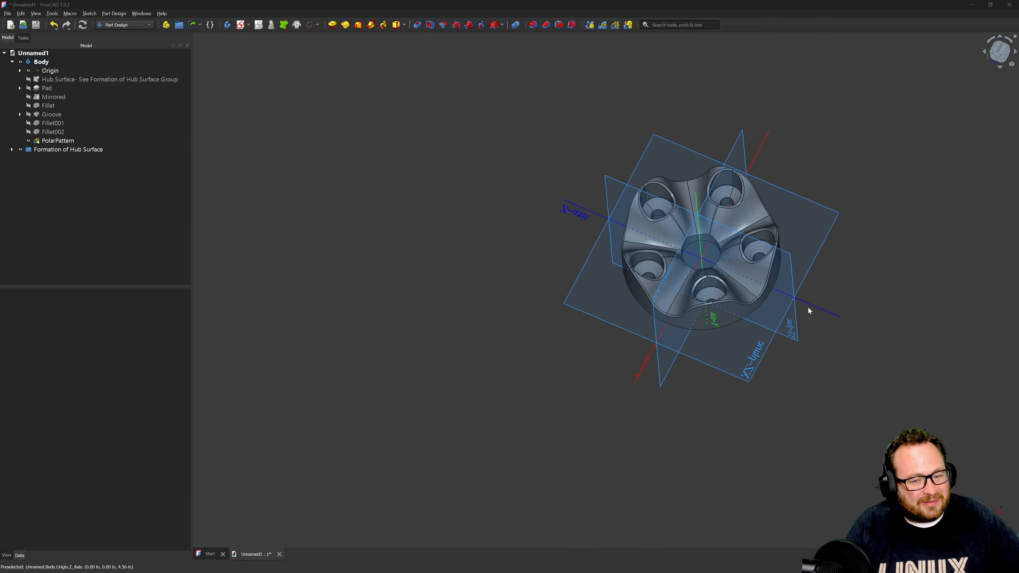
scroll(807, 306, "up", 2)
left_click(735, 394)
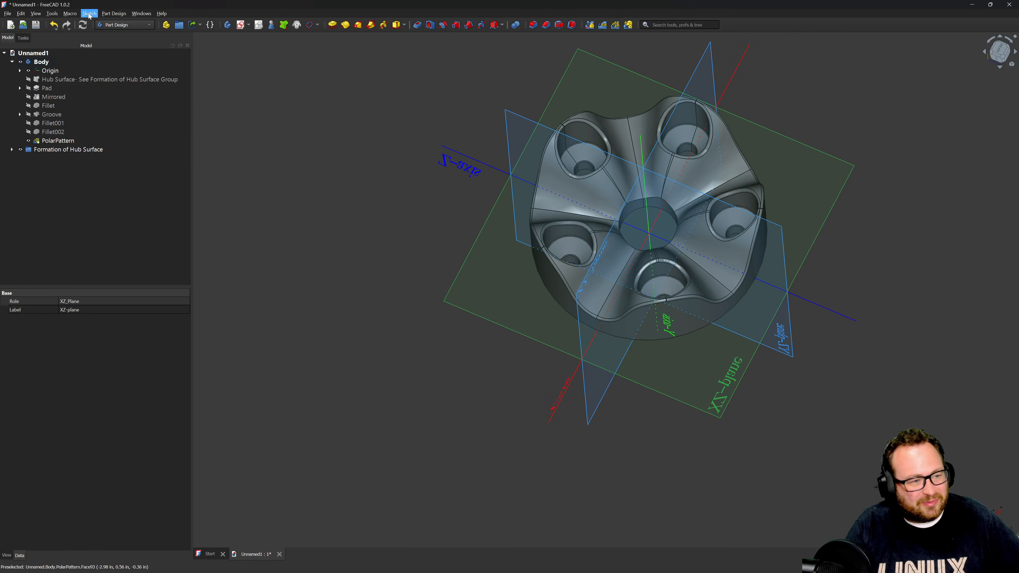
left_click(241, 25)
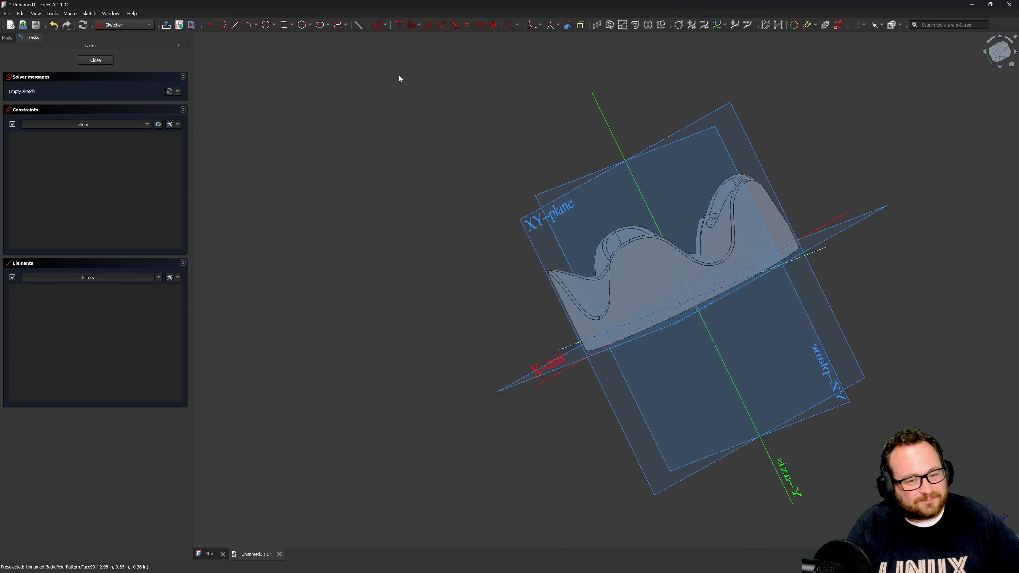
Project the two outer rim arcs on the hub's negative X side into the sketch as external geometry.
mouse_move(701, 235)
middle_mouse_down()
mouse_move(630, 260)
mouse_move(702, 239)
mouse_move(701, 227)
mouse_move(679, 234)
middle_mouse_up()
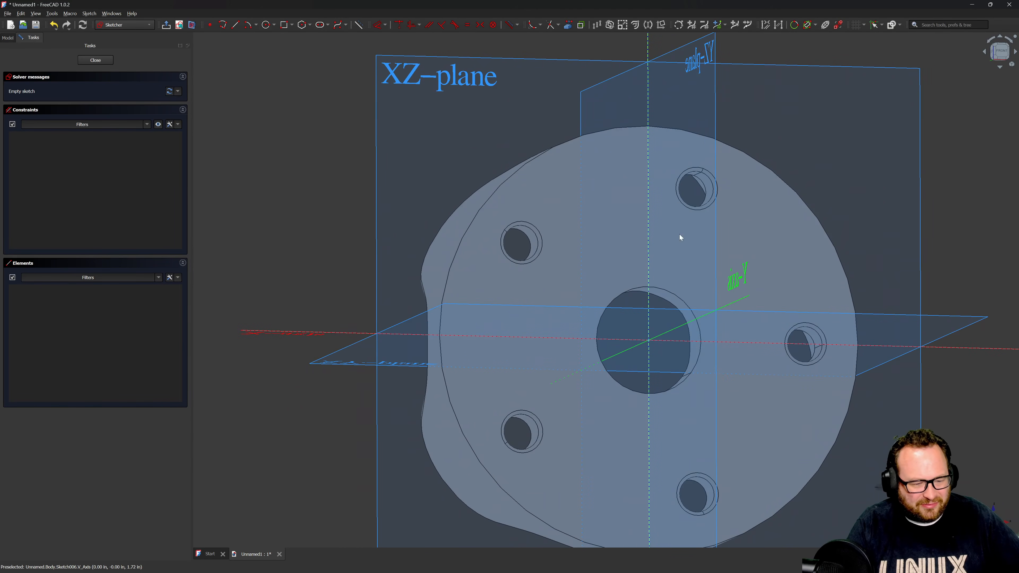
scroll(483, 289, "down", 3)
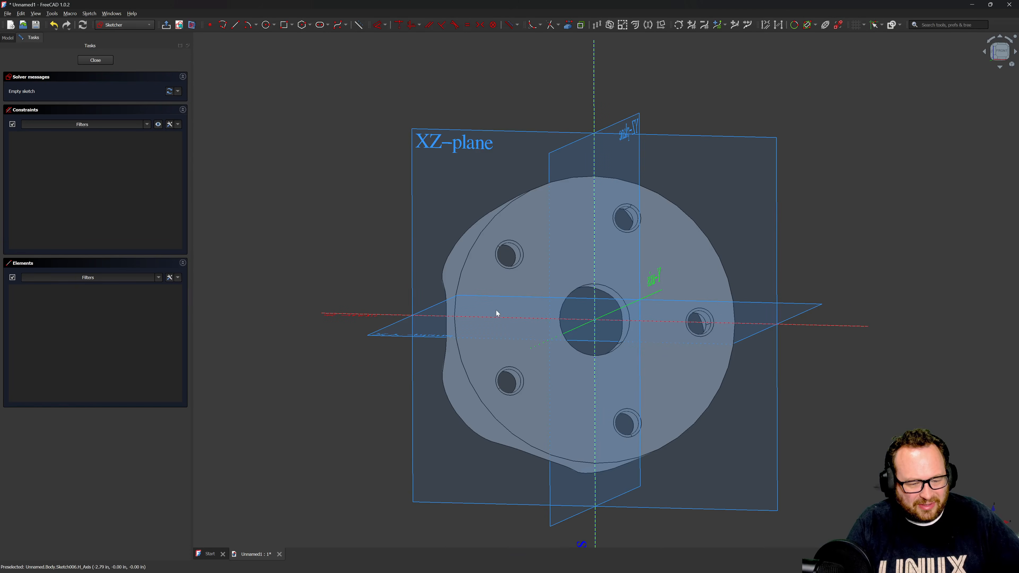
scroll(496, 310, "up", 3)
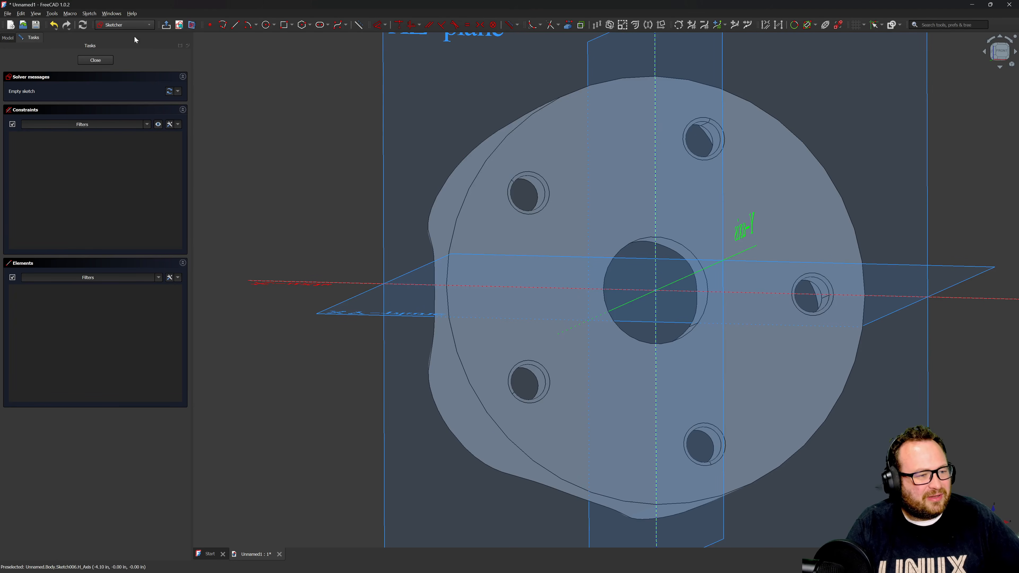
left_click(179, 25)
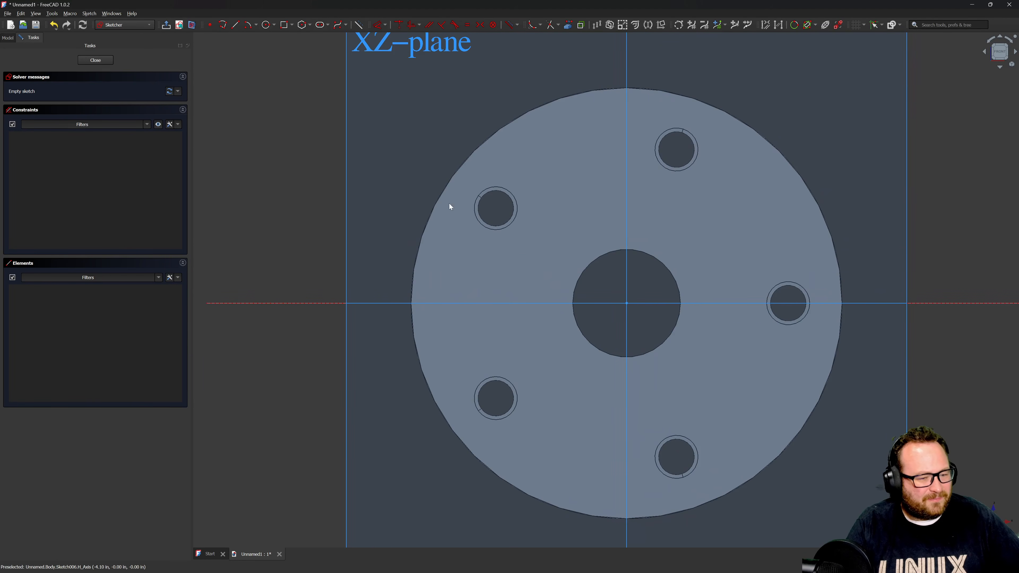
middle_click_drag(435, 387, 307, 227)
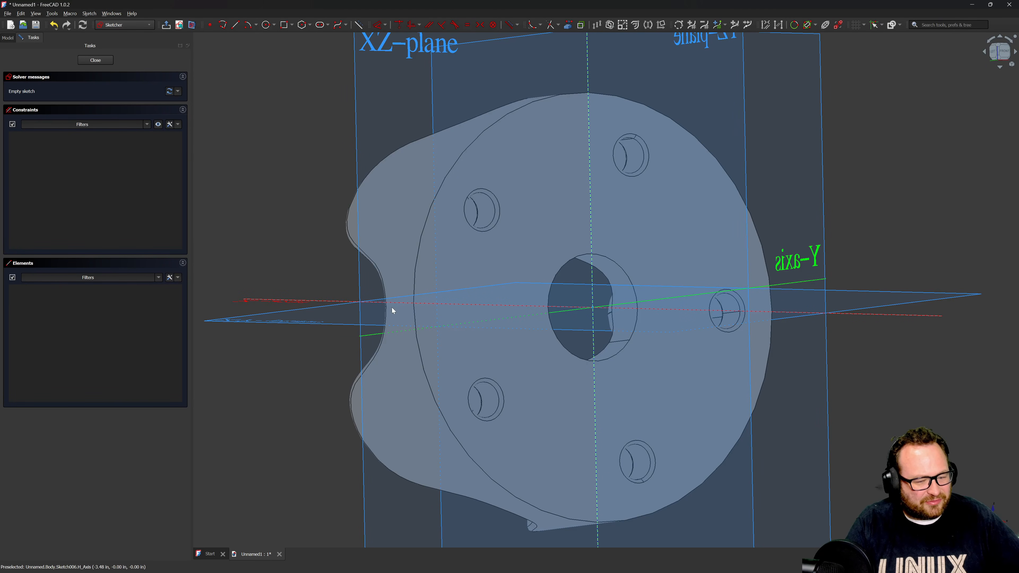
middle_click_drag(392, 310, 319, 137)
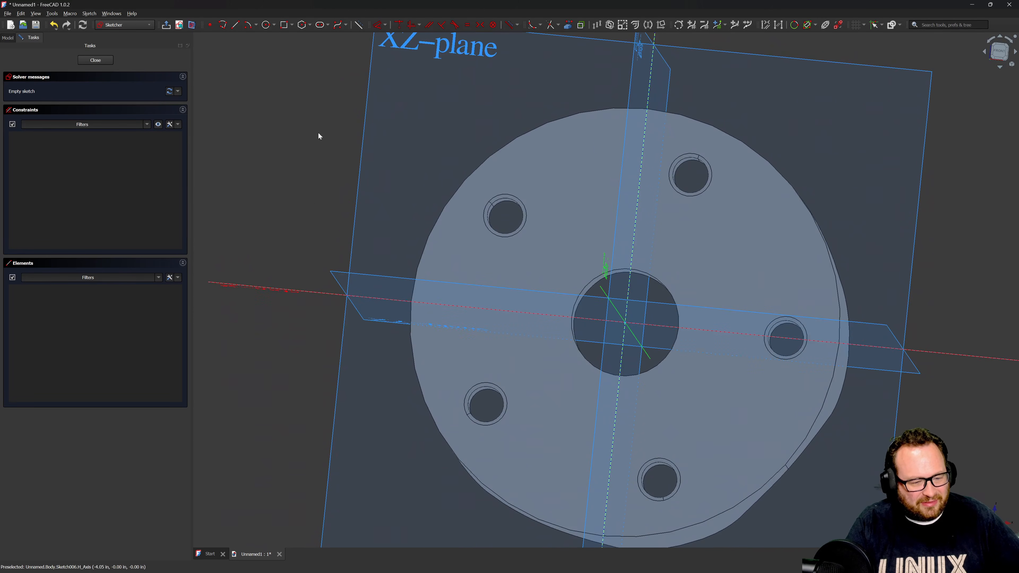
key("1")
left_click(567, 25)
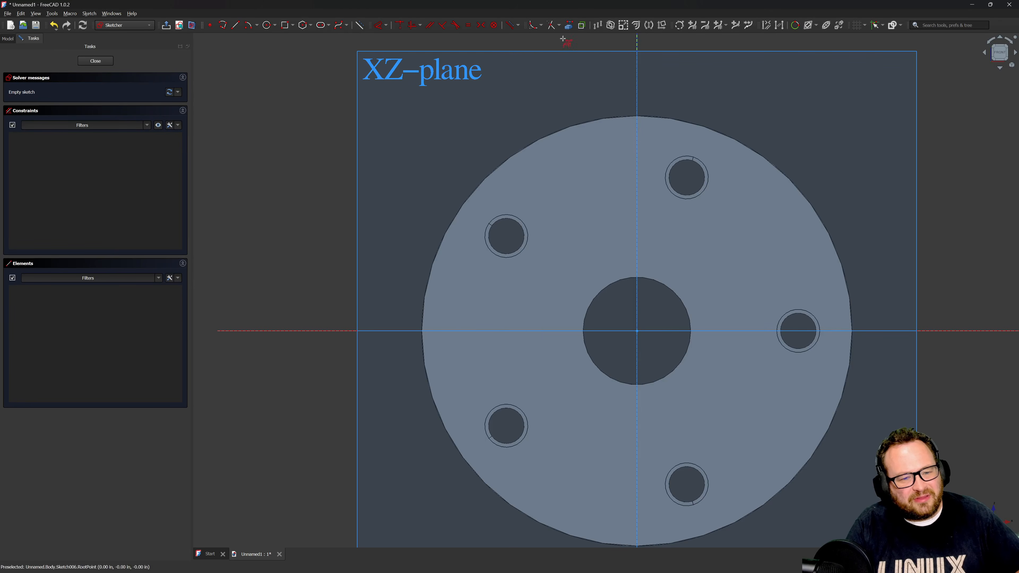
left_click(439, 243)
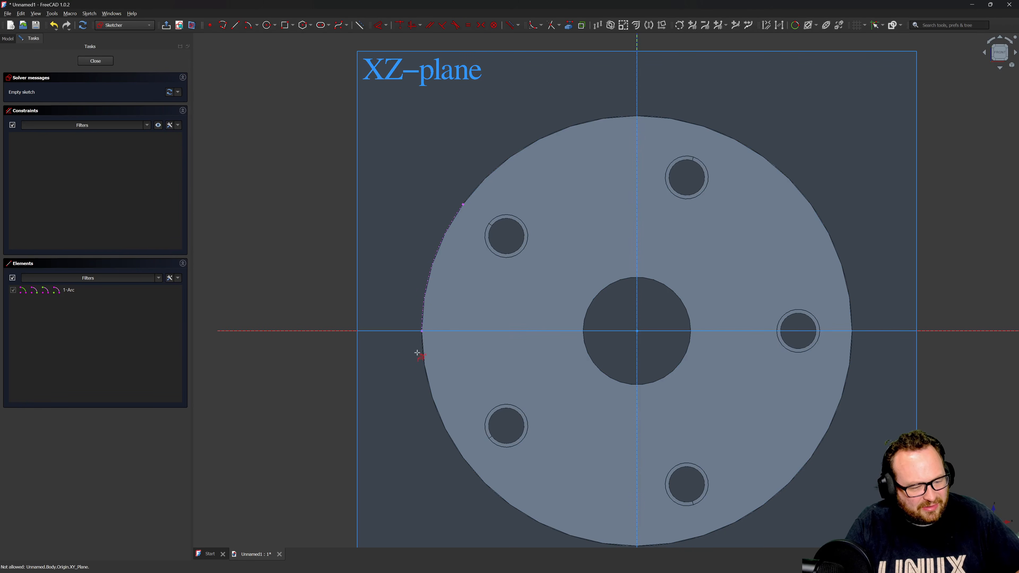
left_click(422, 353)
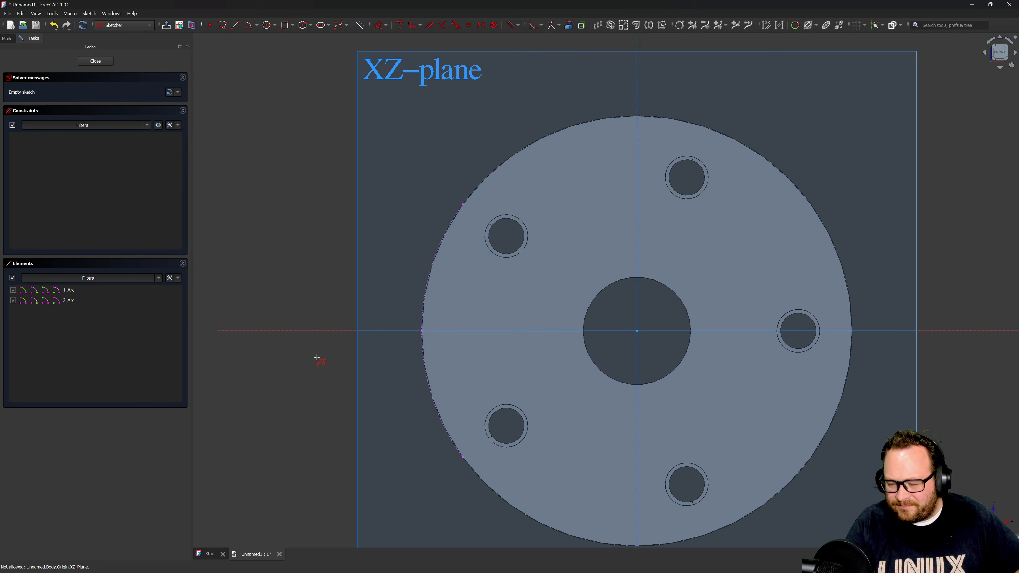
key("Escape")
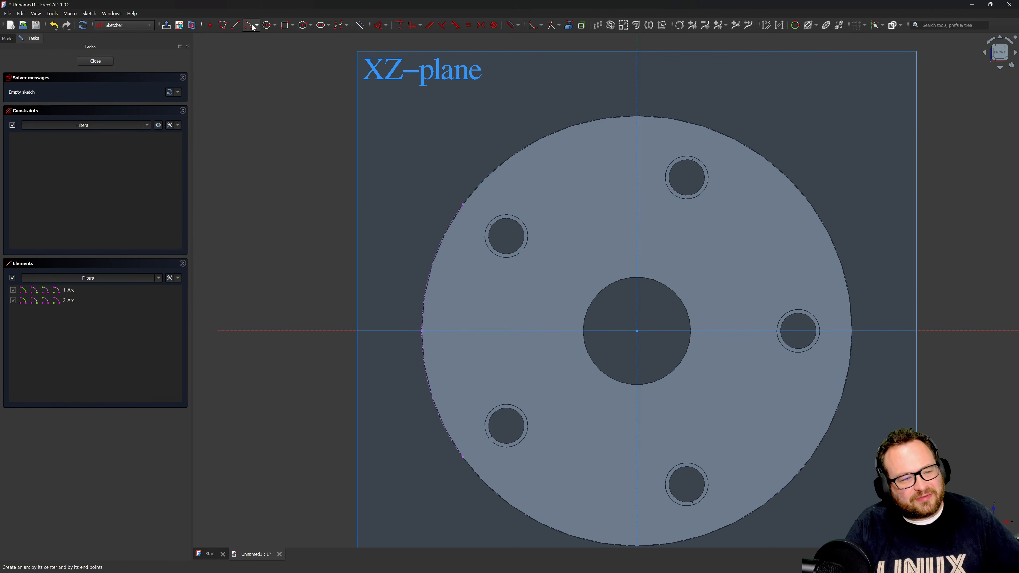
Draw a center-based arc of about 1.45 in radius, from the upper end of the projected rim down toward the horizontal axis.
key("g")
key("a")
left_click(540, 257)
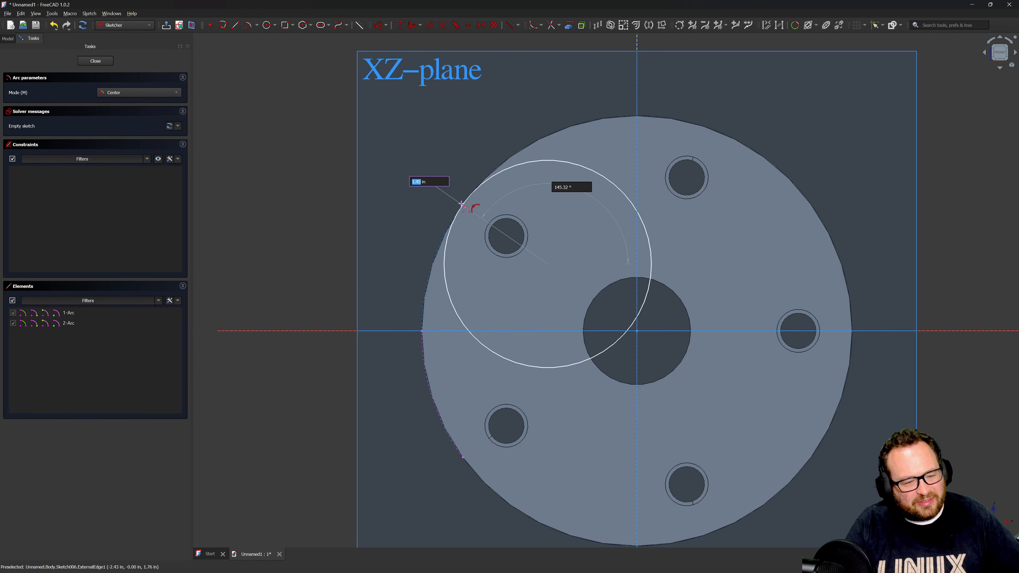
left_click(463, 205)
left_click(445, 277)
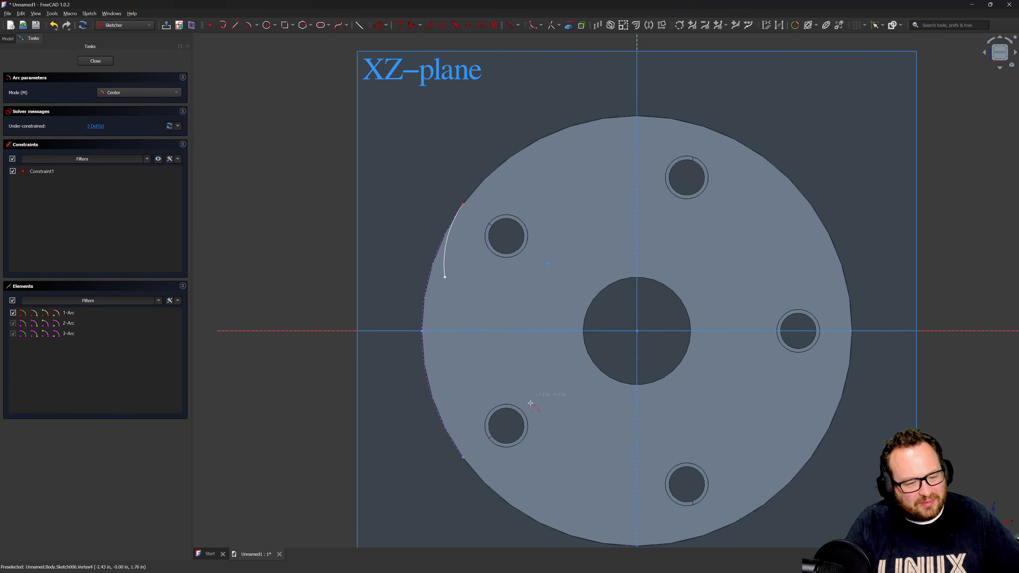
Draw a second center-based arc from the lower end of the projected rim up toward the horizontal axis, leaving a gap between both arcs.
left_click(521, 403)
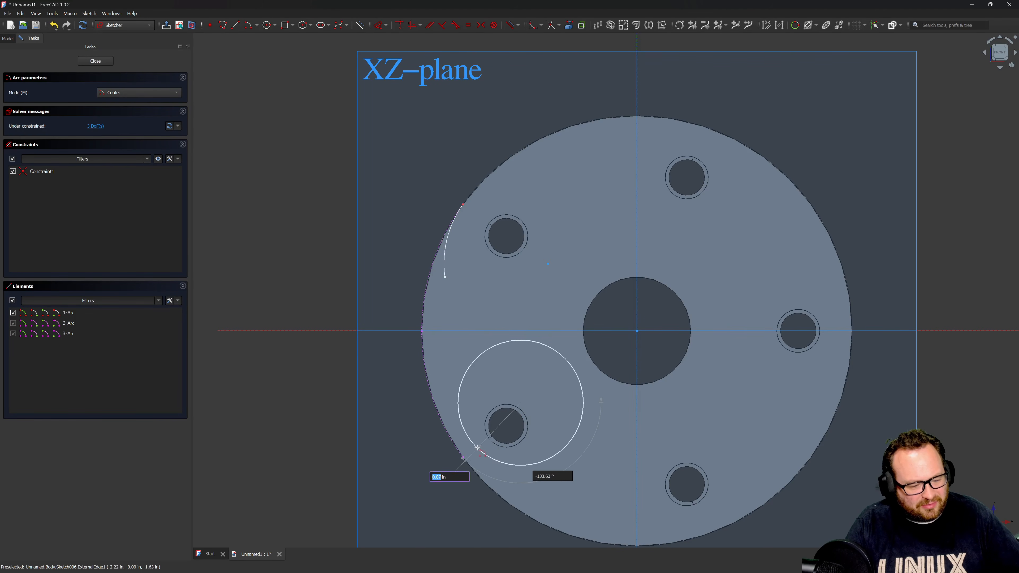
left_click(463, 456)
left_click(443, 382)
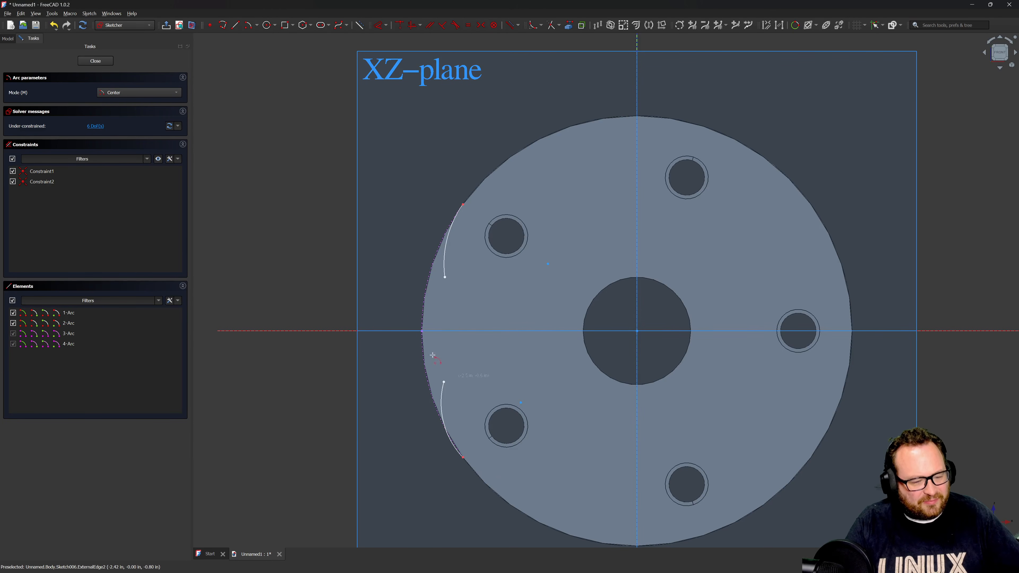
key("Escape")
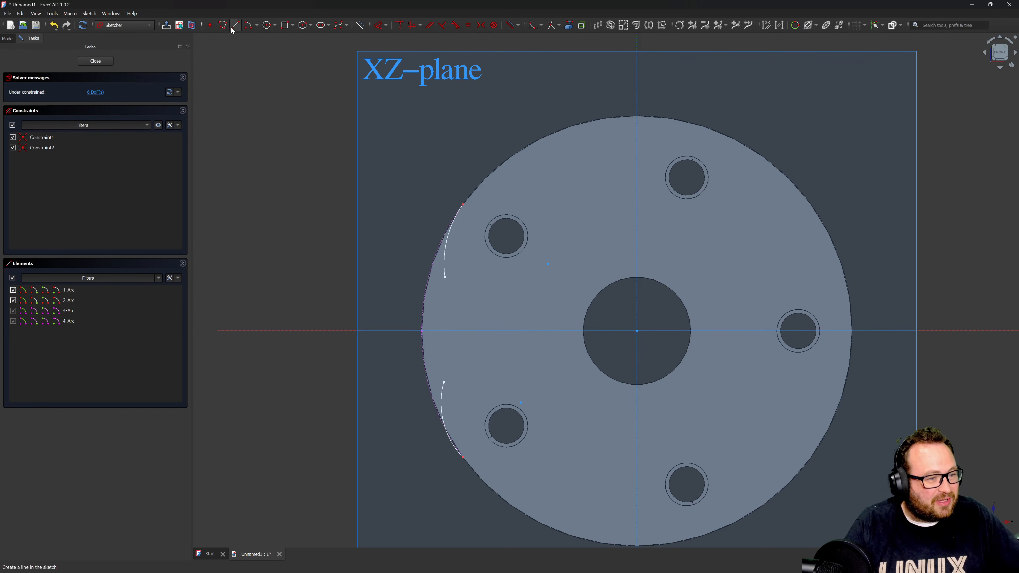
Connect the free inner ends of the two rim arcs with a polyline arc, tangent to both of them.
left_click(222, 26)
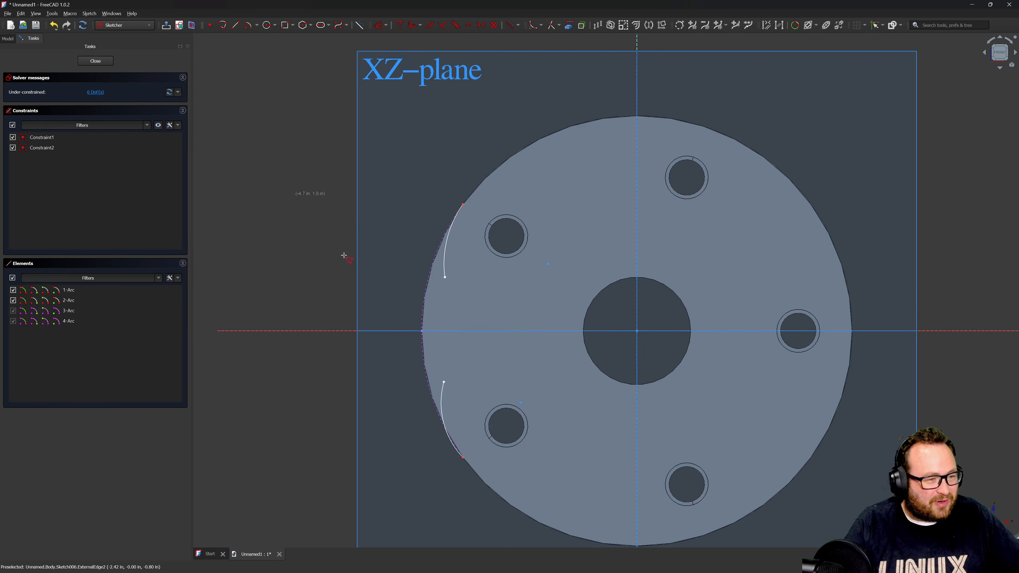
left_click(445, 276)
left_click(456, 370)
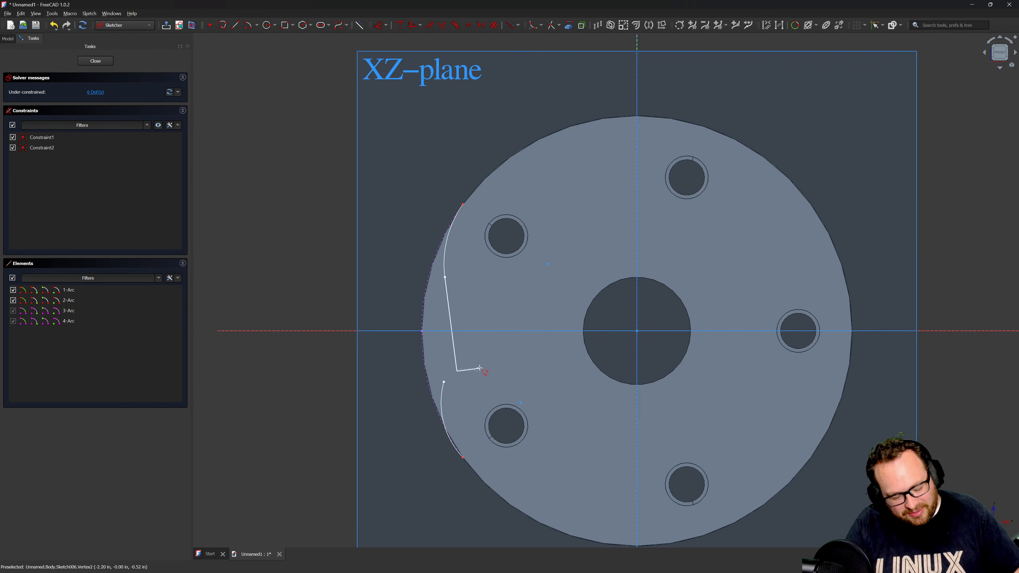
key("m")
key("m")
key("m")
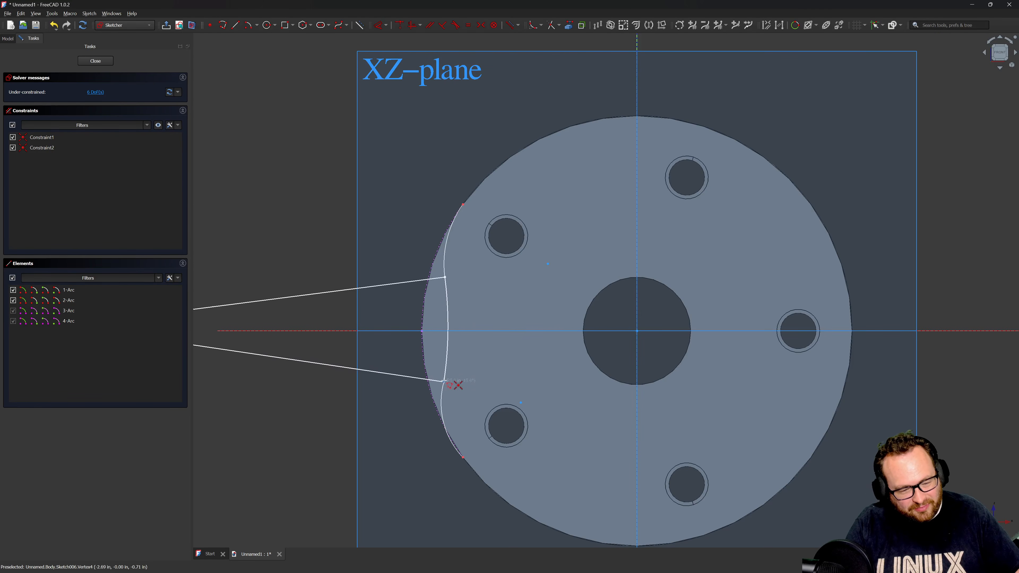
left_click(444, 380)
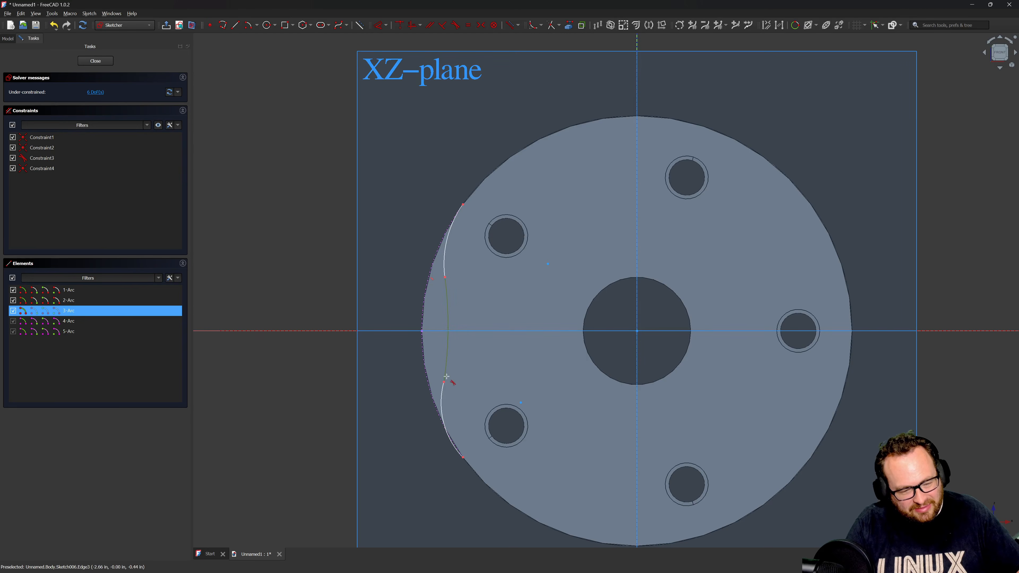
left_click_drag(446, 376, 409, 390)
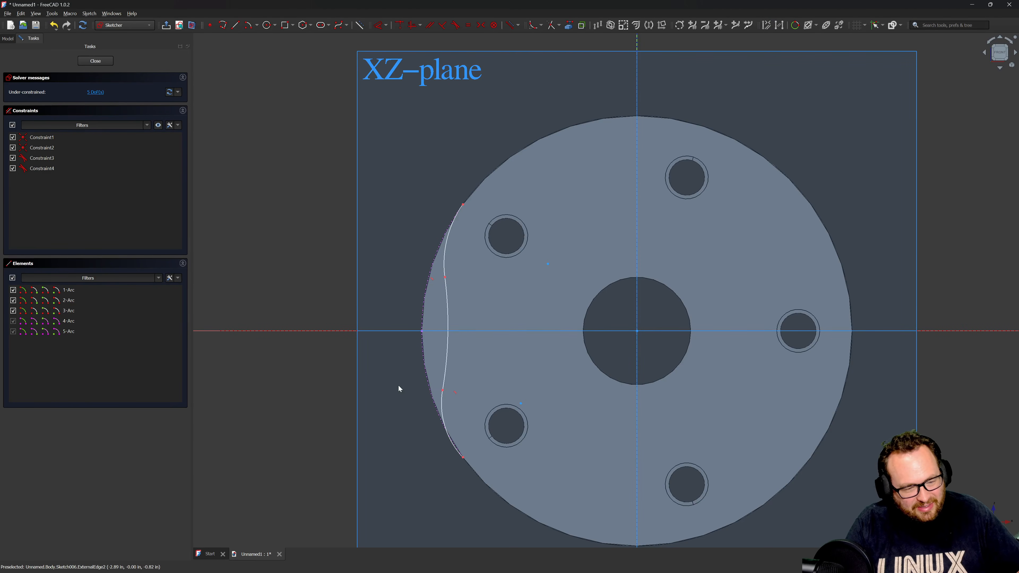
Constrain the upper and lower rim arcs to equal radius.
left_click(444, 266)
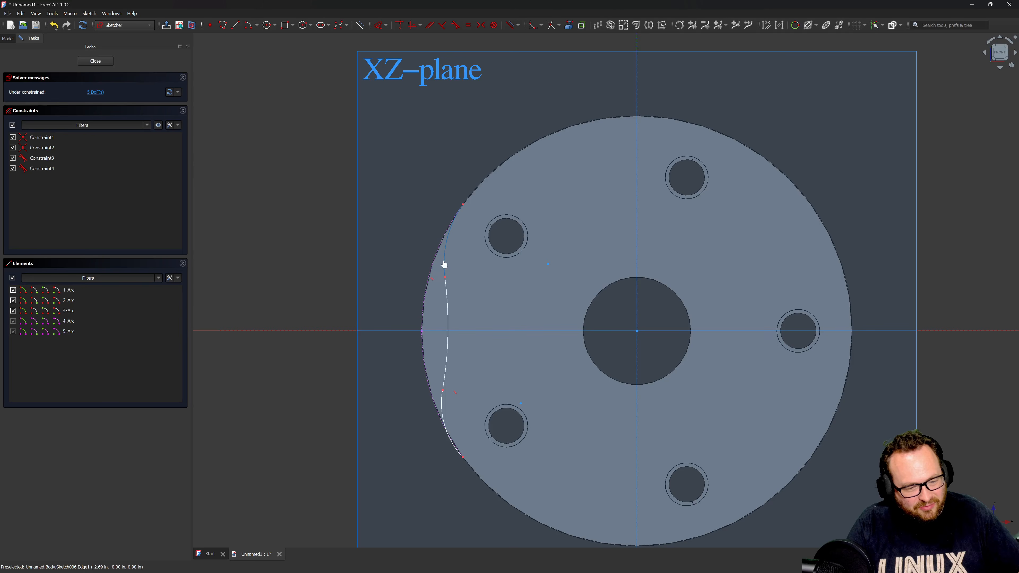
left_click(440, 405)
key("e")
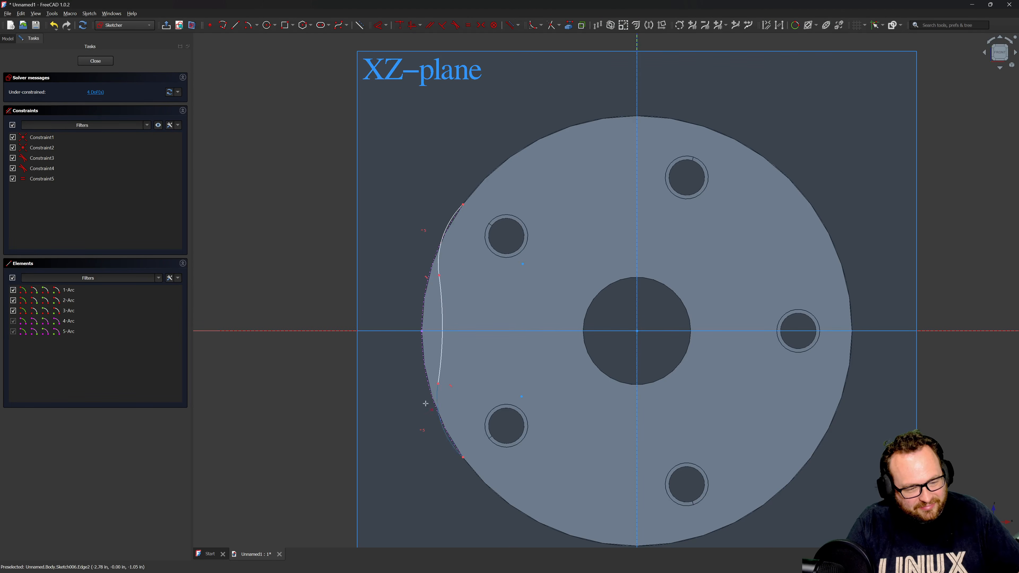
Make the upper and lower rim arcs tangent to the projected hub rim edges at their outer ends.
left_click(425, 286)
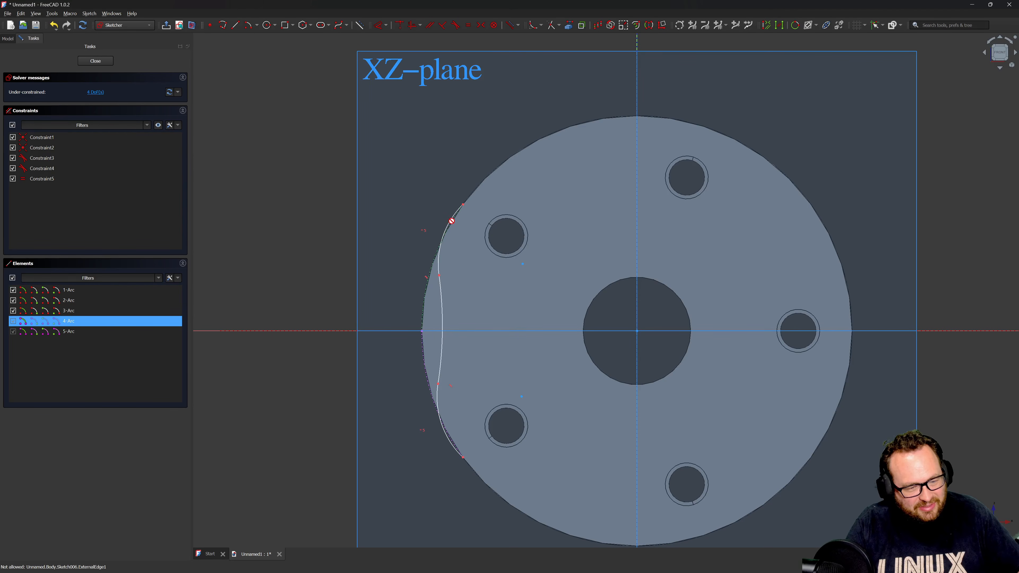
scroll(446, 227, "up", 6)
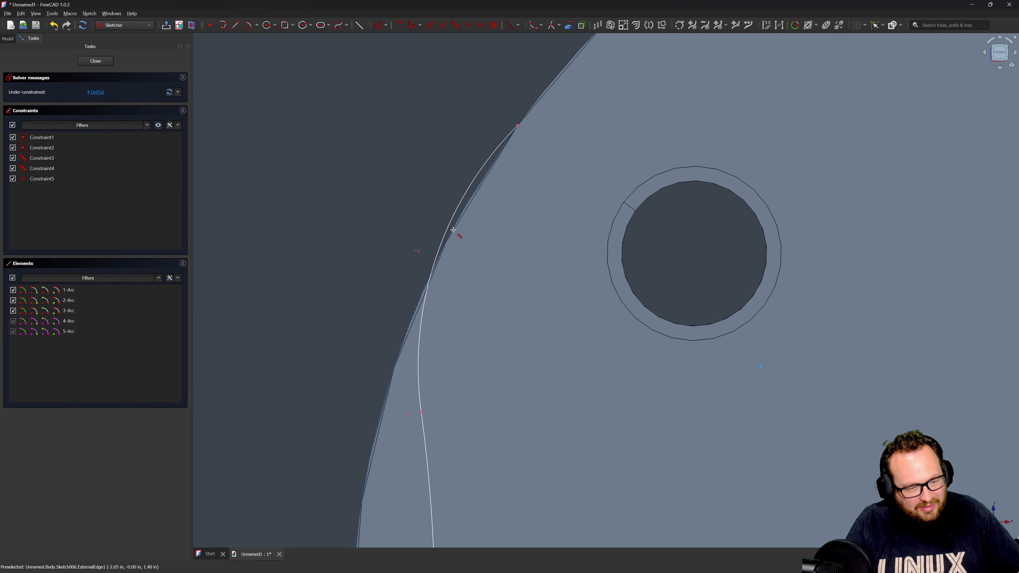
left_click(450, 230)
scroll(441, 200, "down", 6)
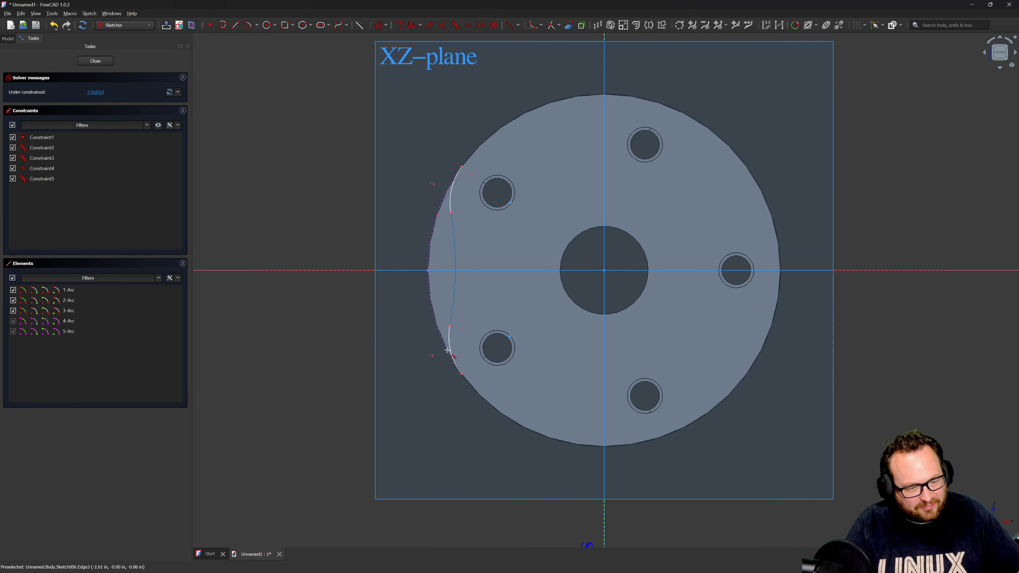
scroll(448, 345, "up", 6)
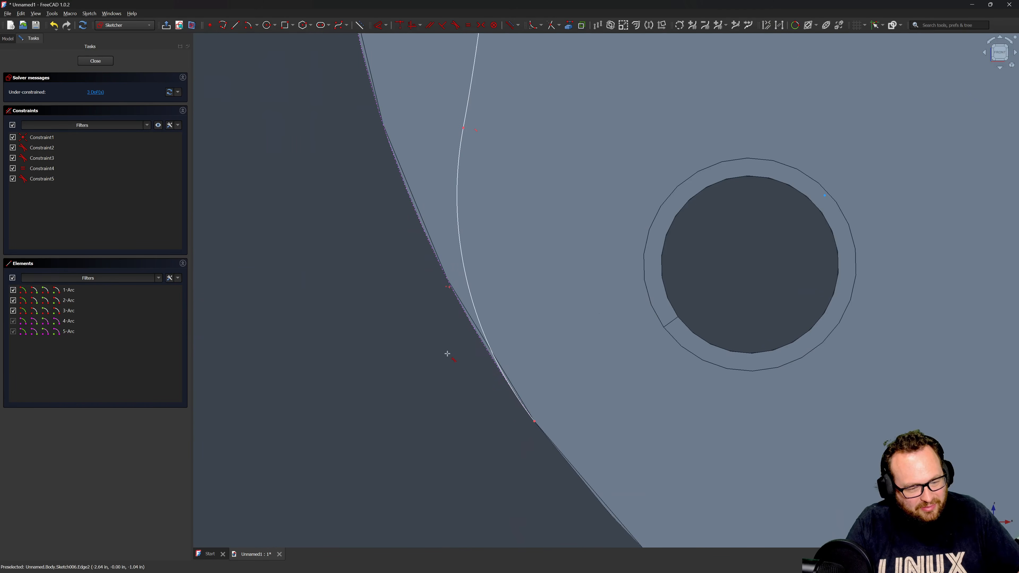
left_click(458, 299)
scroll(390, 379, "down", 4)
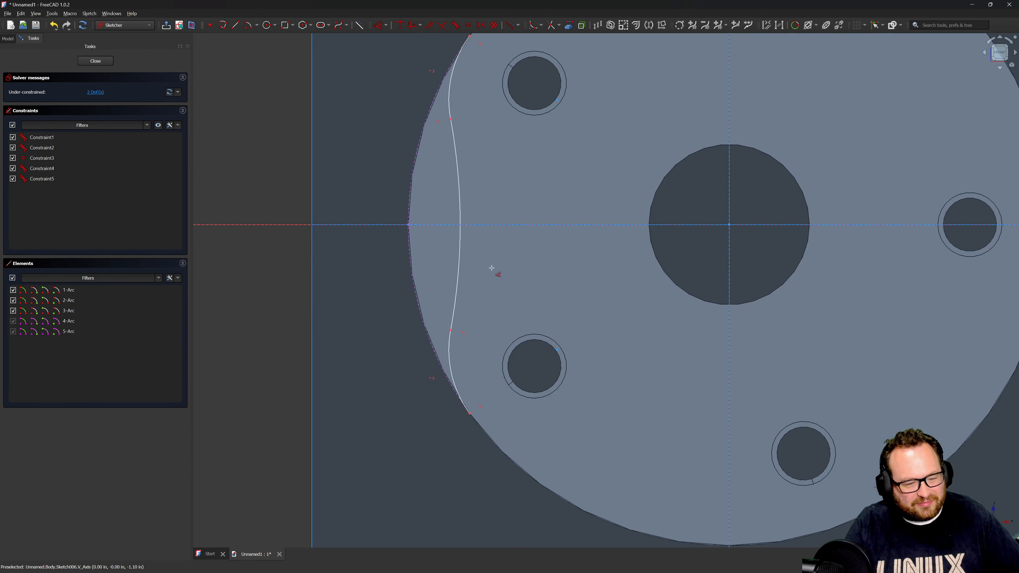
Constrain the radius of the middle connecting arc to 2 in.
left_click(461, 245)
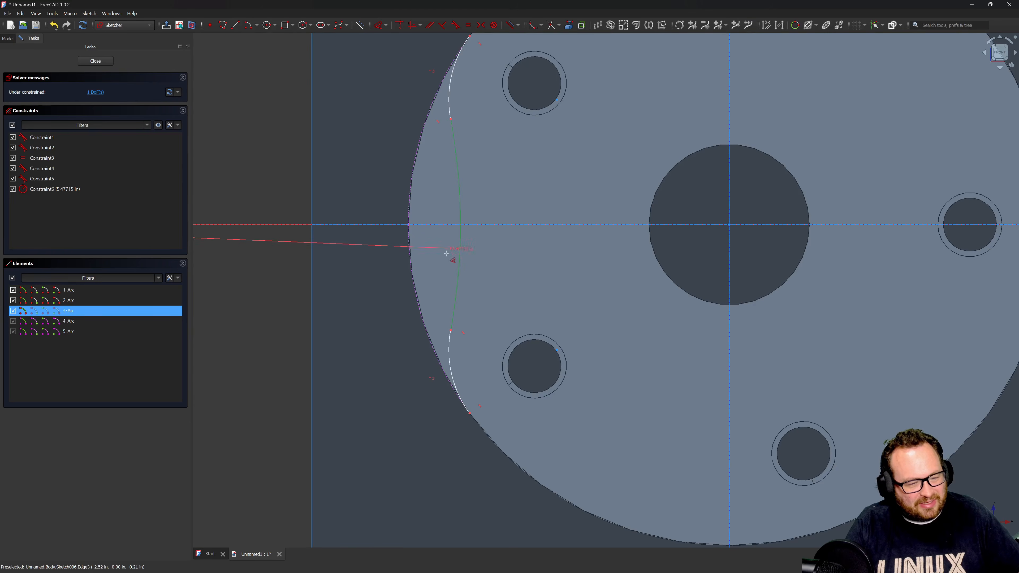
left_click(436, 258)
type("2")
key("Return")
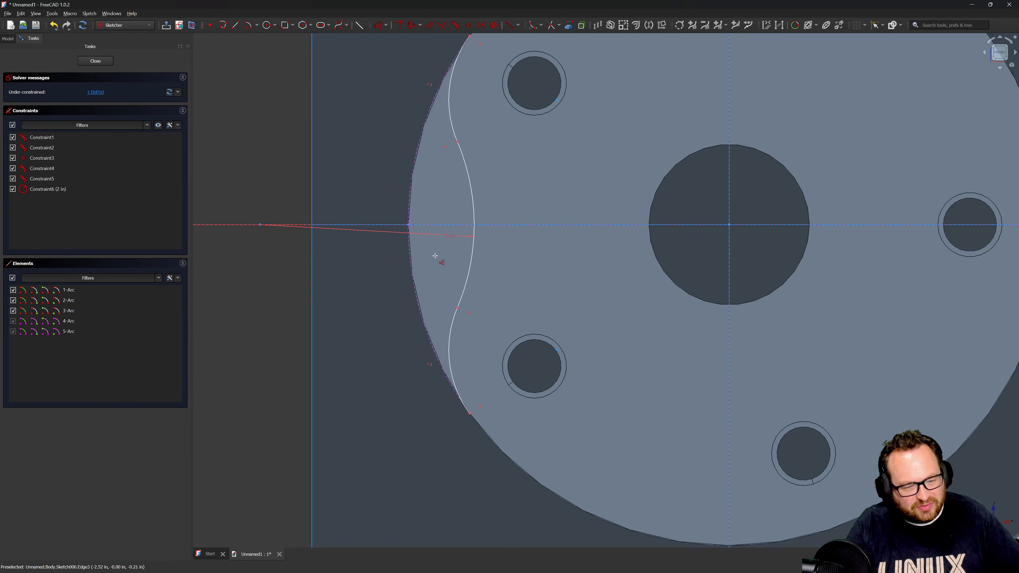
Project the outer circle of the upper bolt hole nearest the profile into the sketch as external geometry.
scroll(459, 225, "down", 2)
left_click_drag(475, 197, 508, 167)
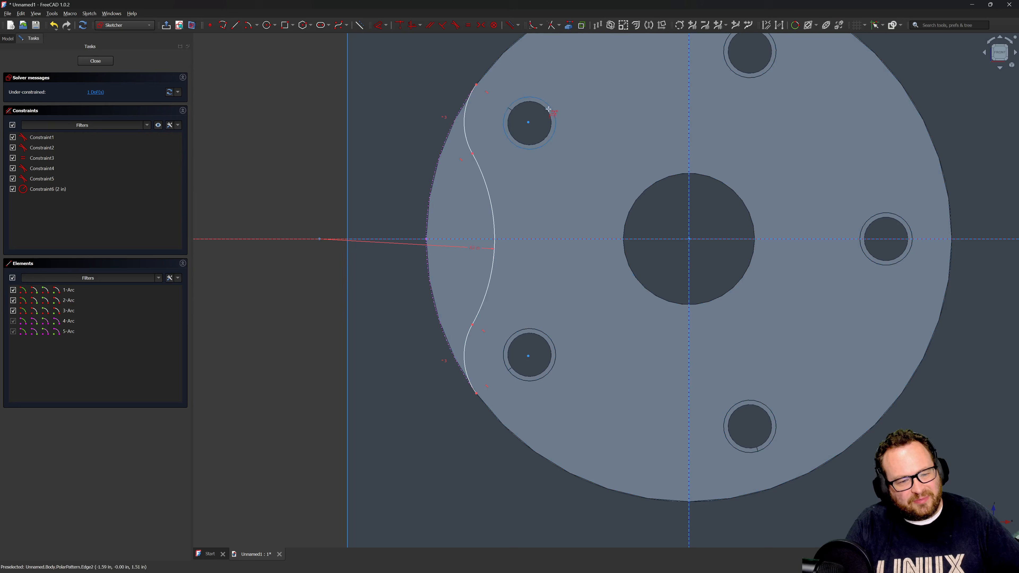
left_click(550, 109)
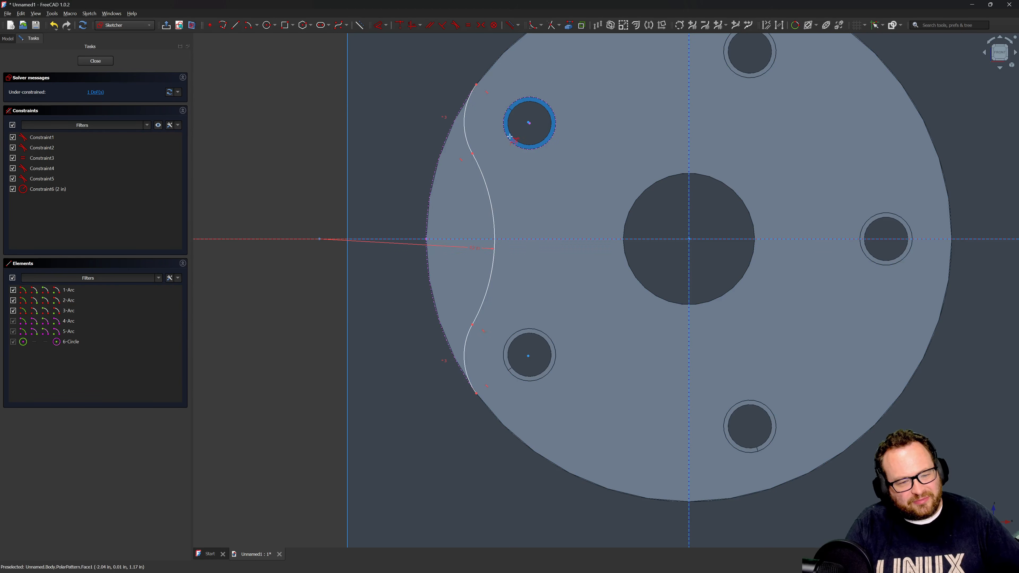
Constrain the upper rim arc's center to align vertically with the center of the projected hole circle.
scroll(520, 128, "up", 3)
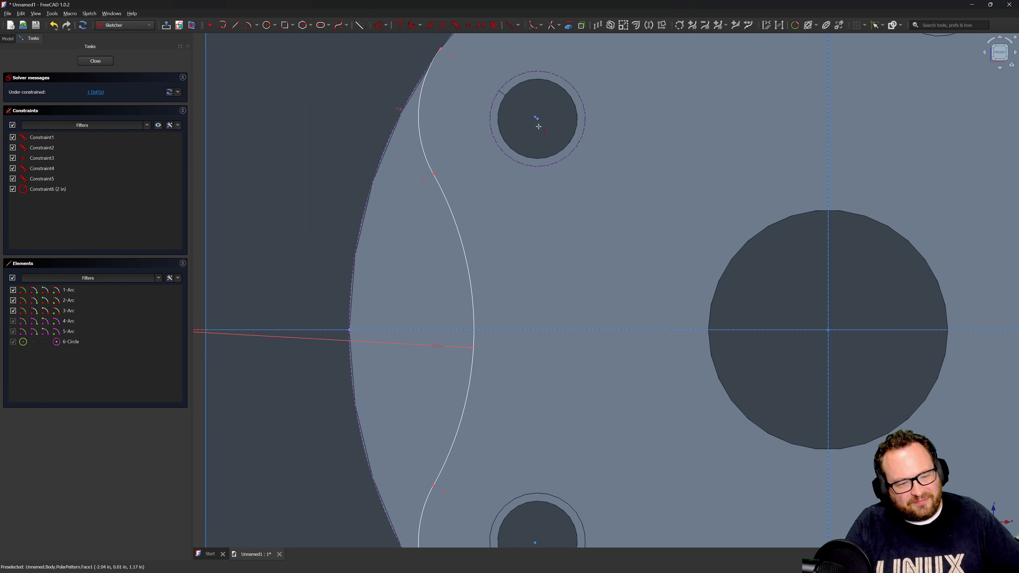
left_click(535, 117)
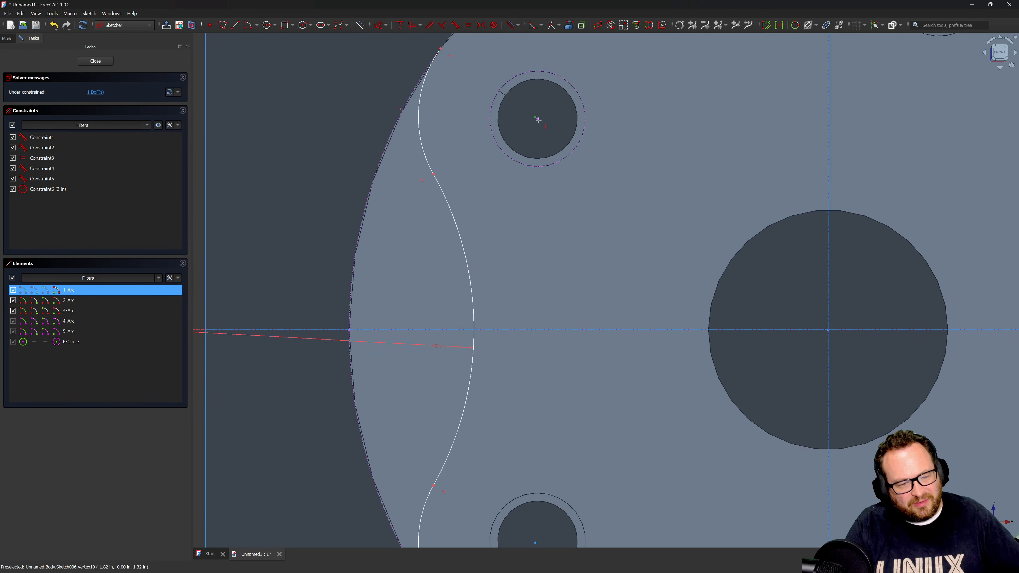
left_click(539, 120)
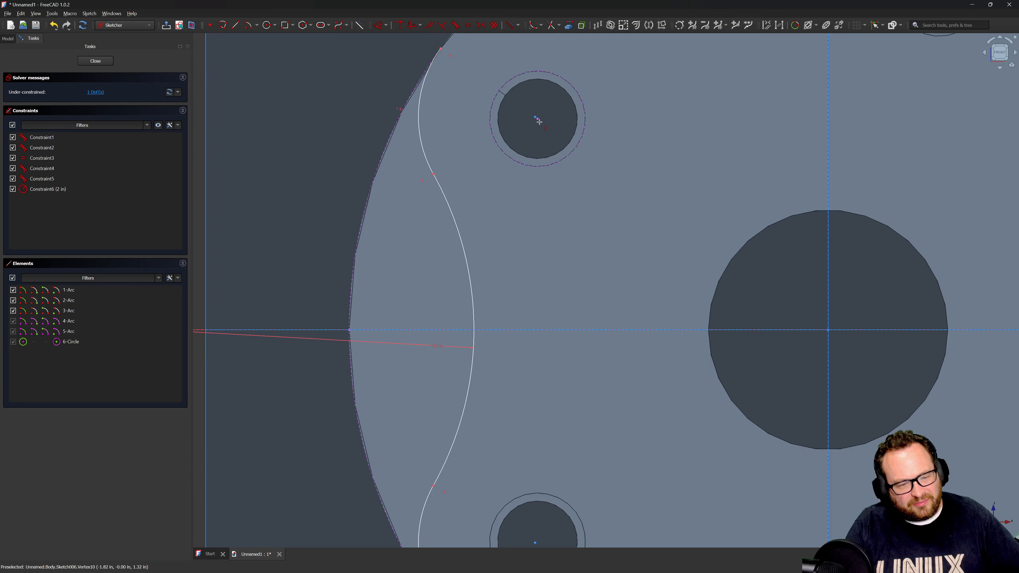
left_click(535, 117)
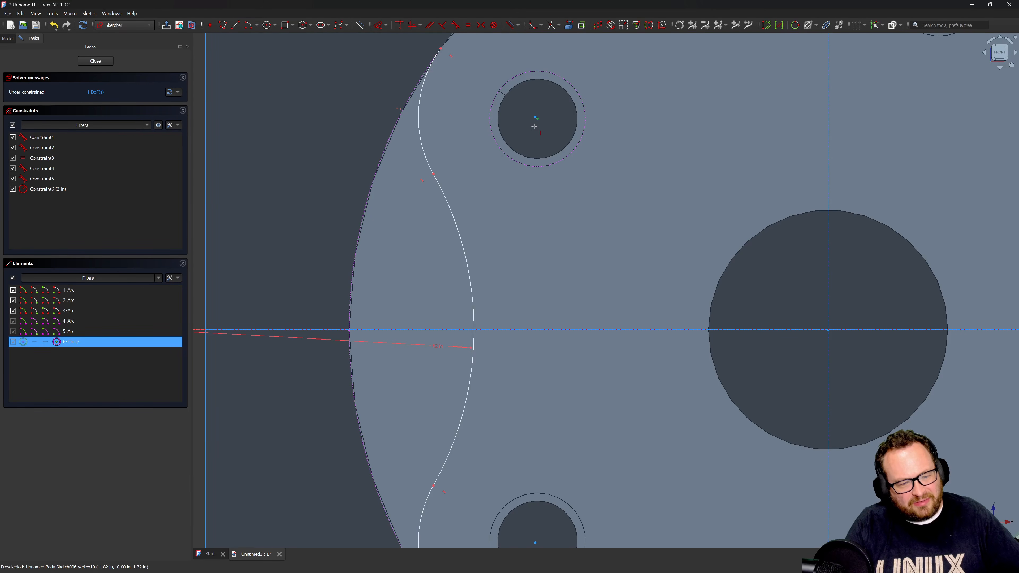
left_click(537, 118)
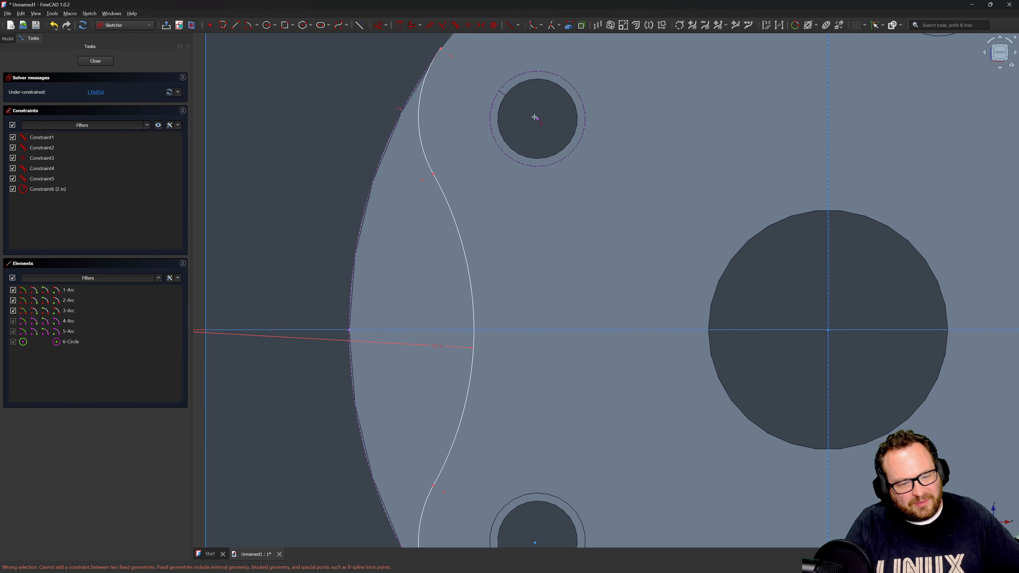
left_click(534, 116)
left_click(538, 118)
key("Escape")
scroll(541, 139, "down", 2)
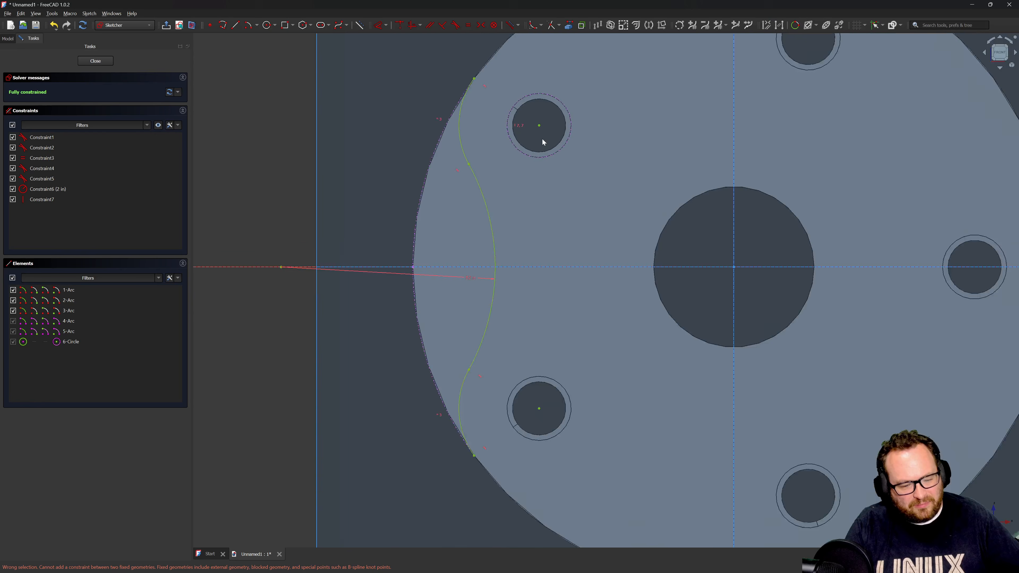
scroll(542, 142, "down", 1)
scroll(536, 376, "up", 4)
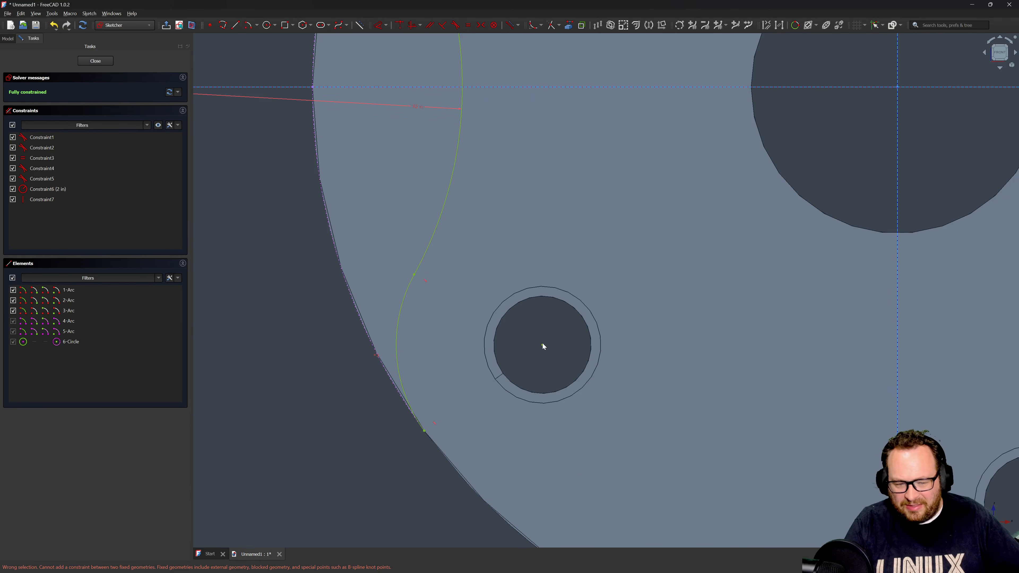
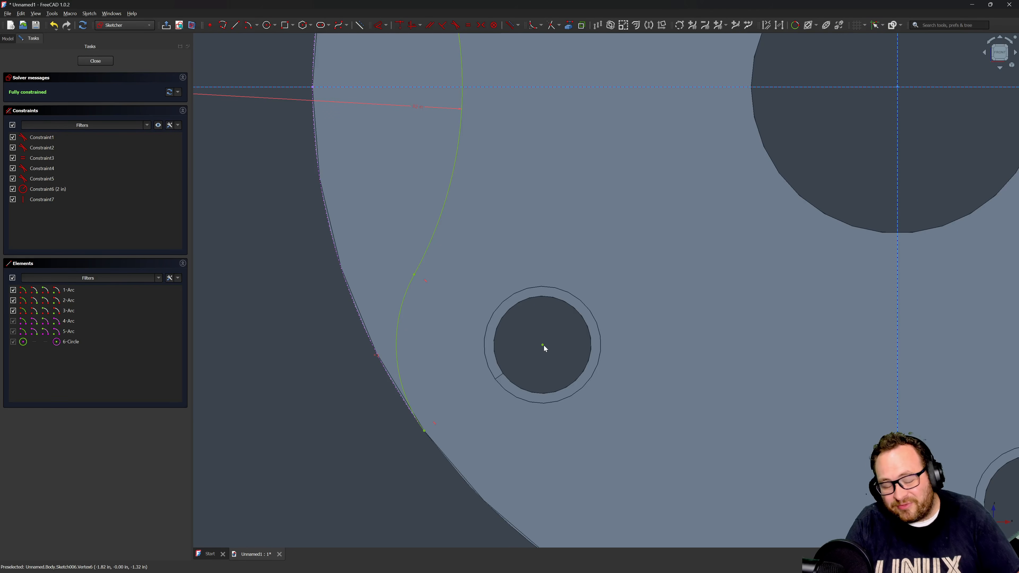
scroll(529, 418, "down", 5)
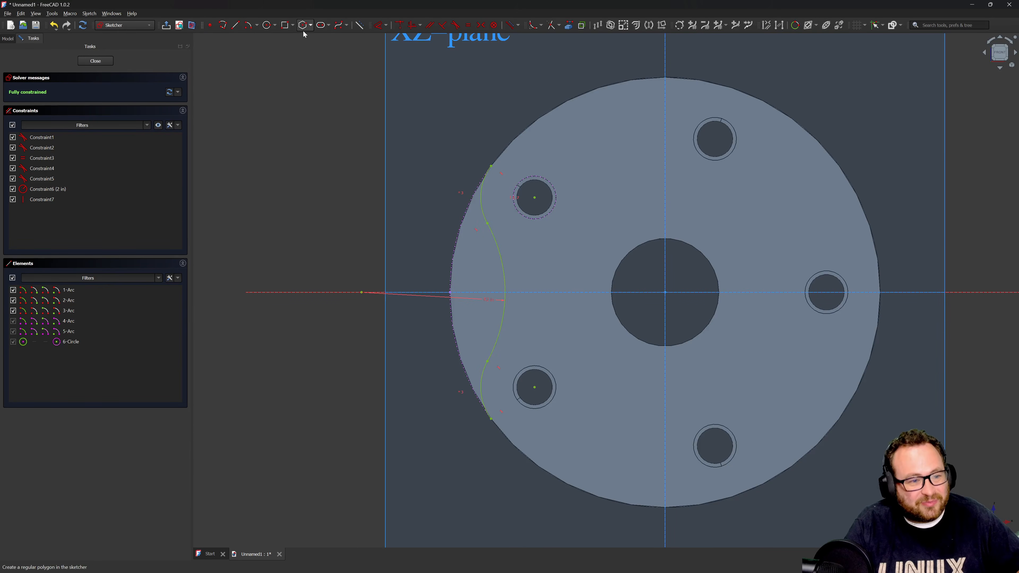
left_click(247, 26)
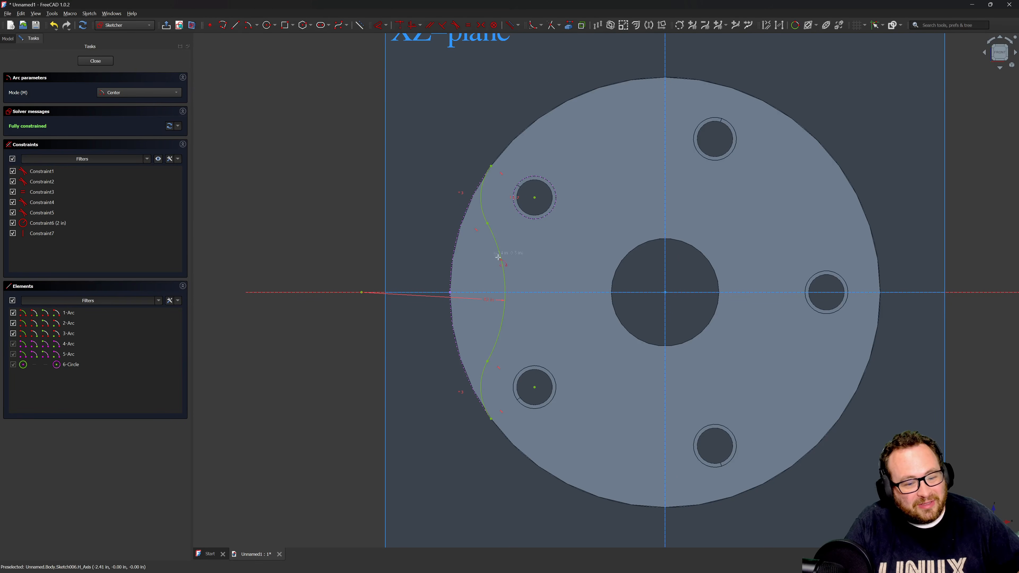
left_click(588, 291)
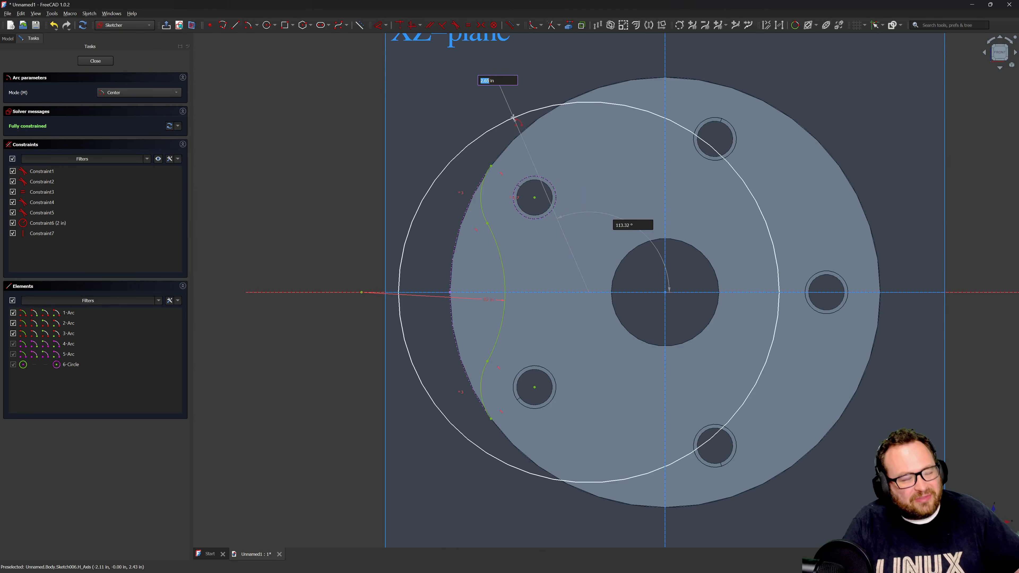
key("Escape")
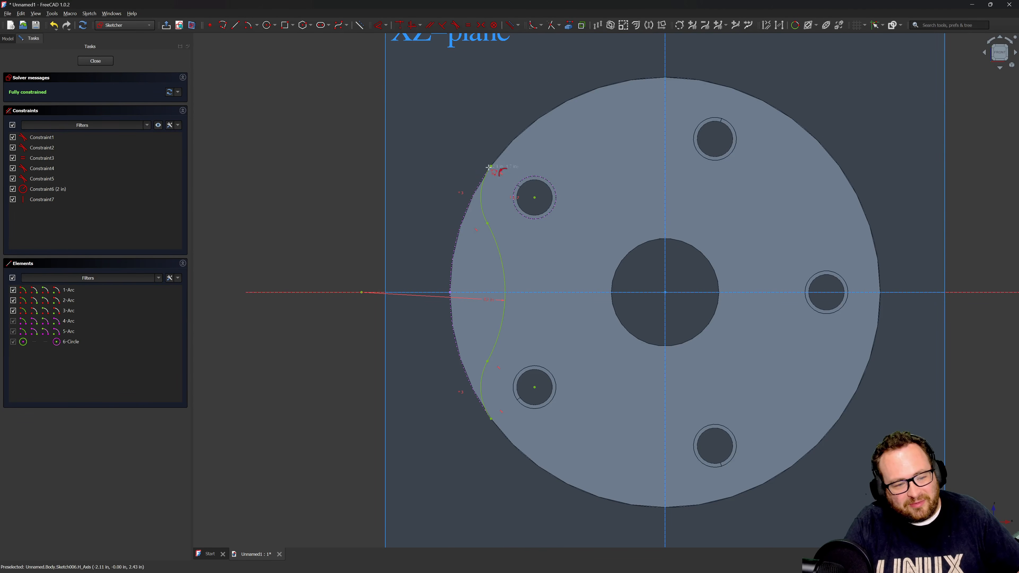
left_click(490, 166)
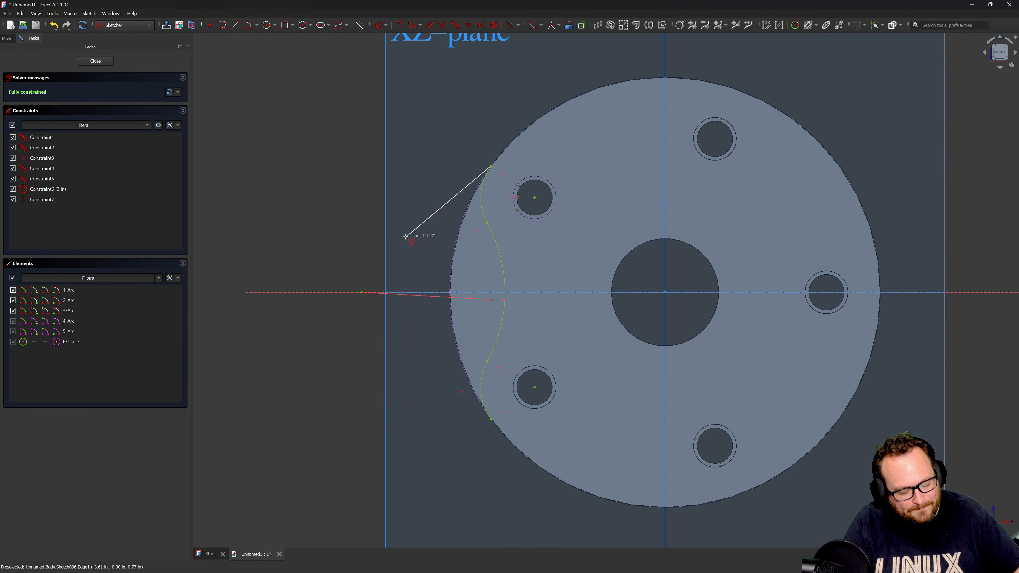
key("m")
key("m")
key("m")
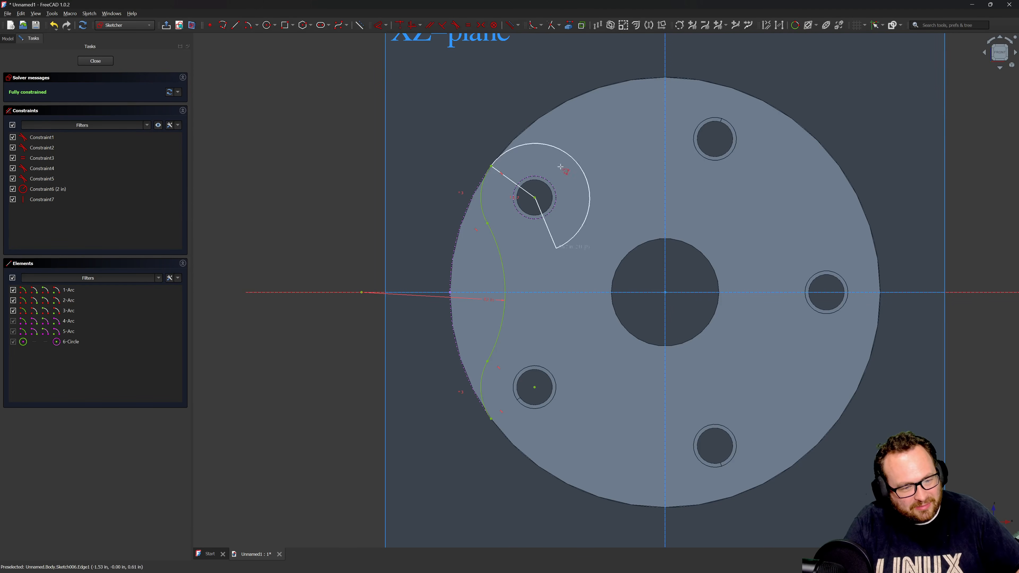
key("Escape")
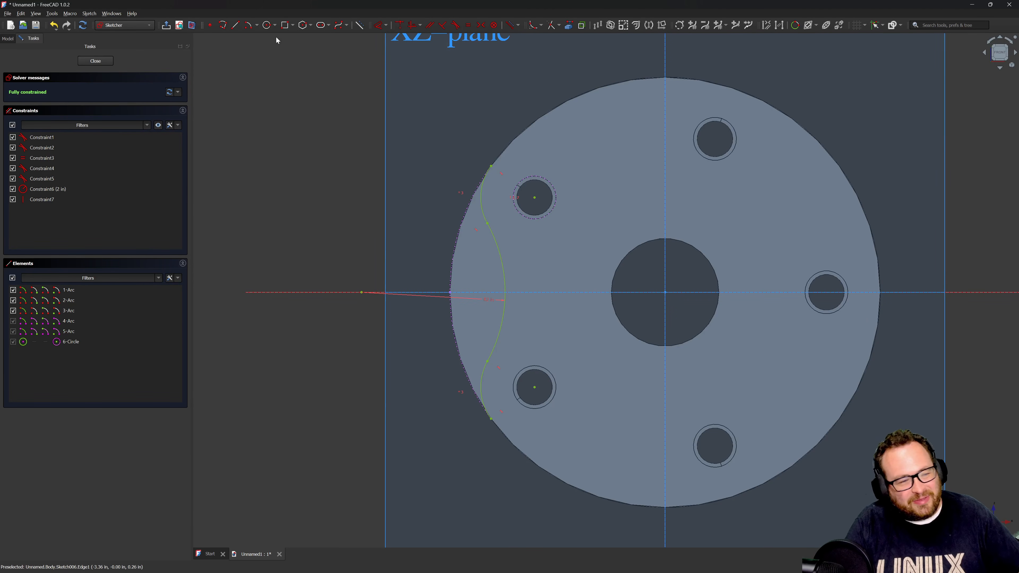
Close the profile with a center-based arc outside the rim, centered on the horizontal axis about 1.15 in from the origin, joining the profile's two outer ends.
left_click(249, 25)
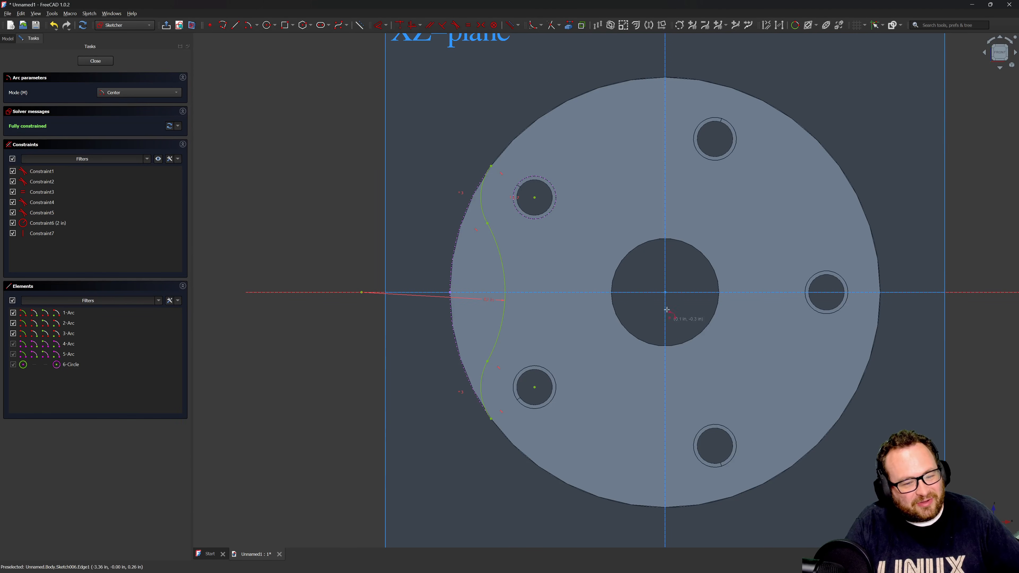
left_click(583, 292)
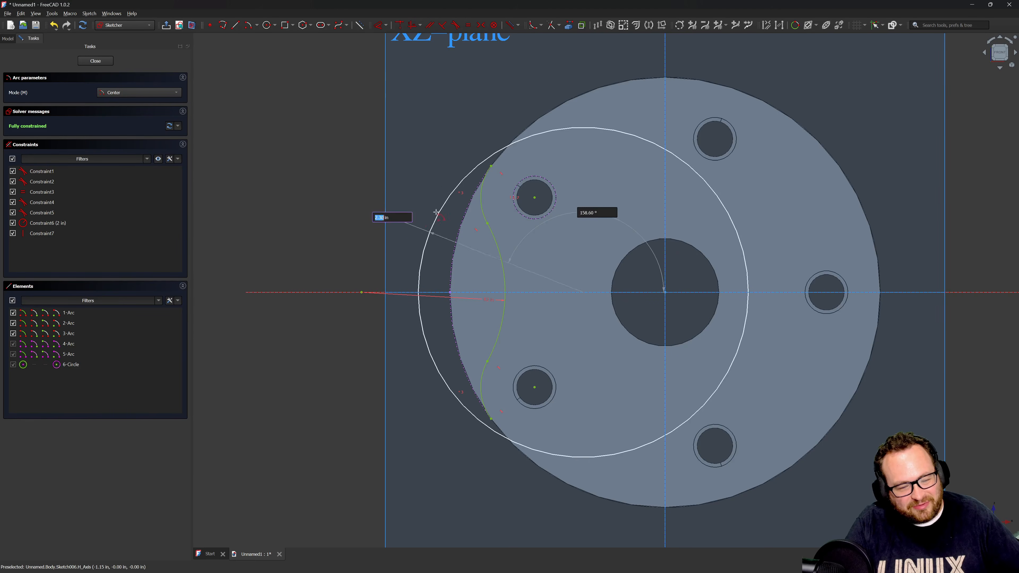
left_click(490, 164)
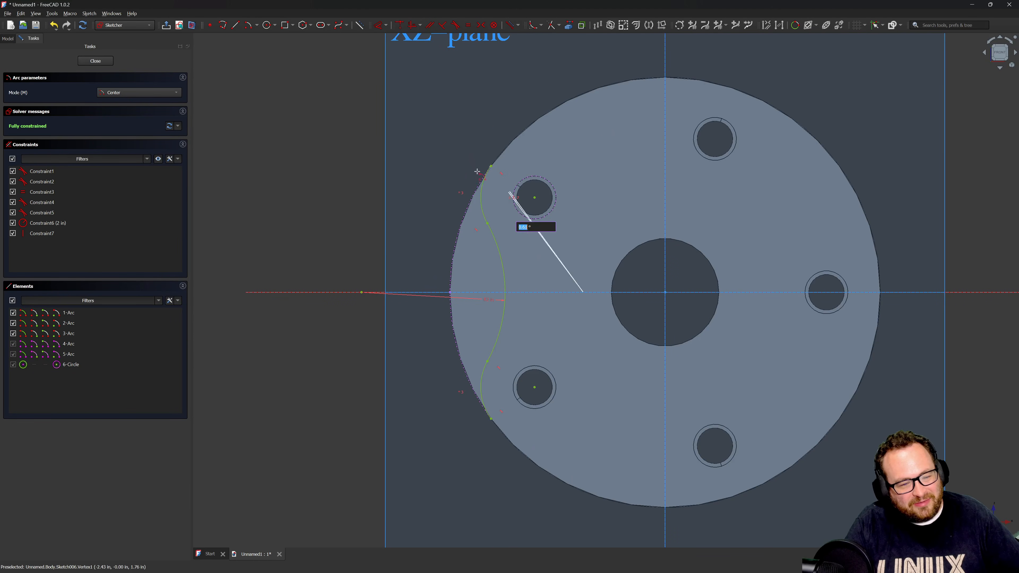
left_click(490, 417)
right_click(406, 419)
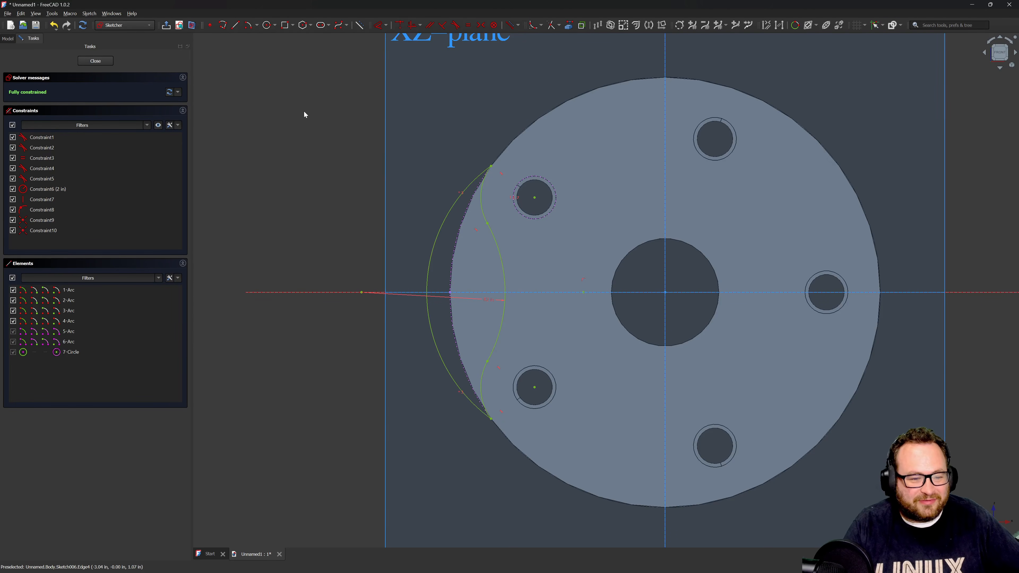
Inspect where the closing arc meets the rim at the profile's upper end, and close the sketch.
scroll(496, 171, "up", 5)
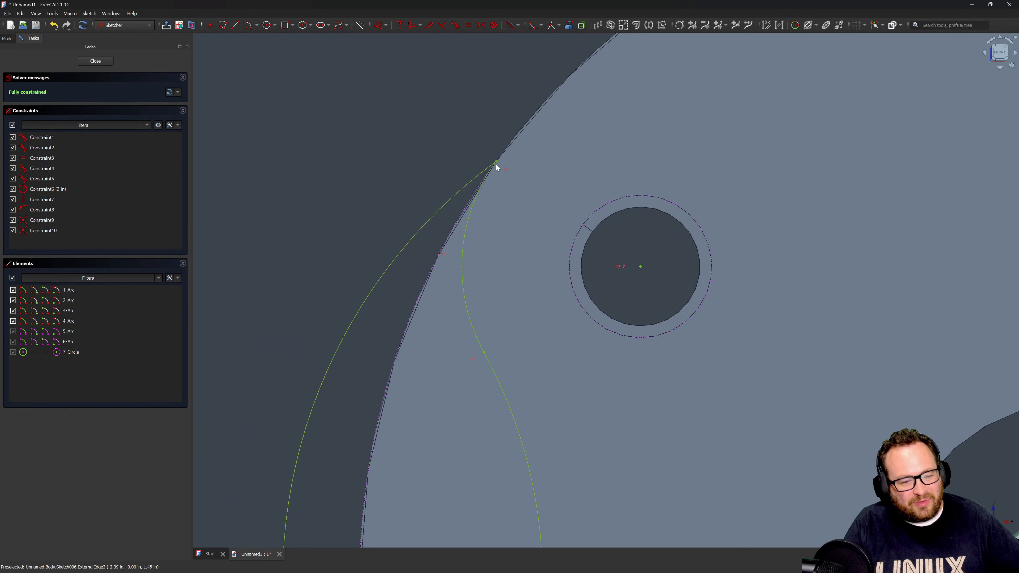
left_click(496, 163)
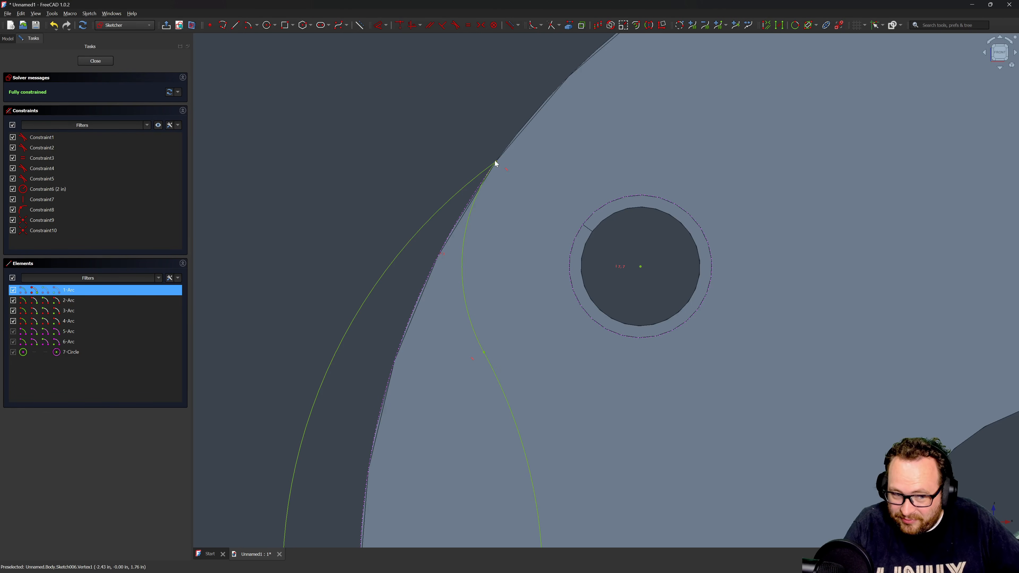
scroll(496, 162, "up", 6)
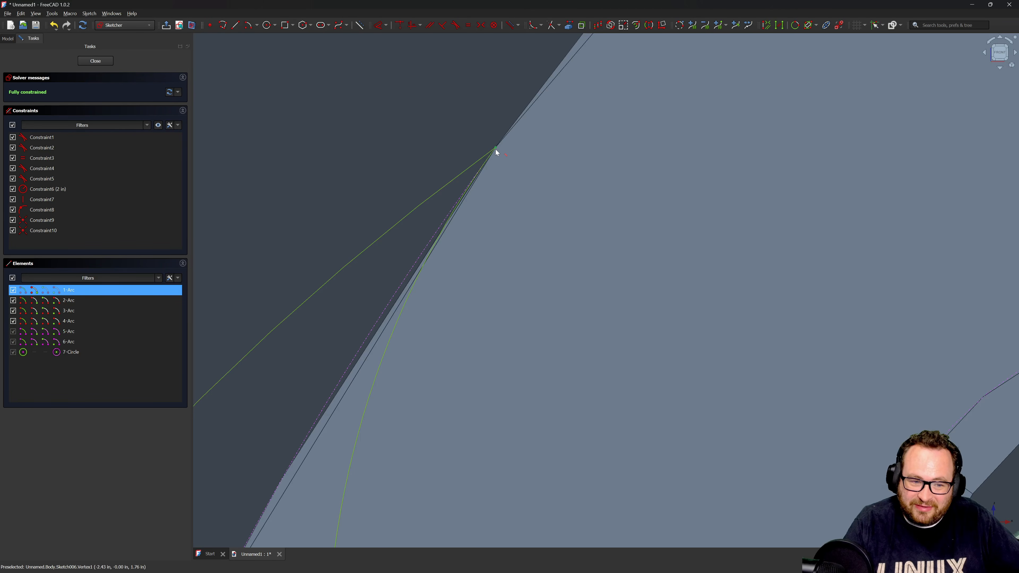
scroll(494, 149, "down", 10)
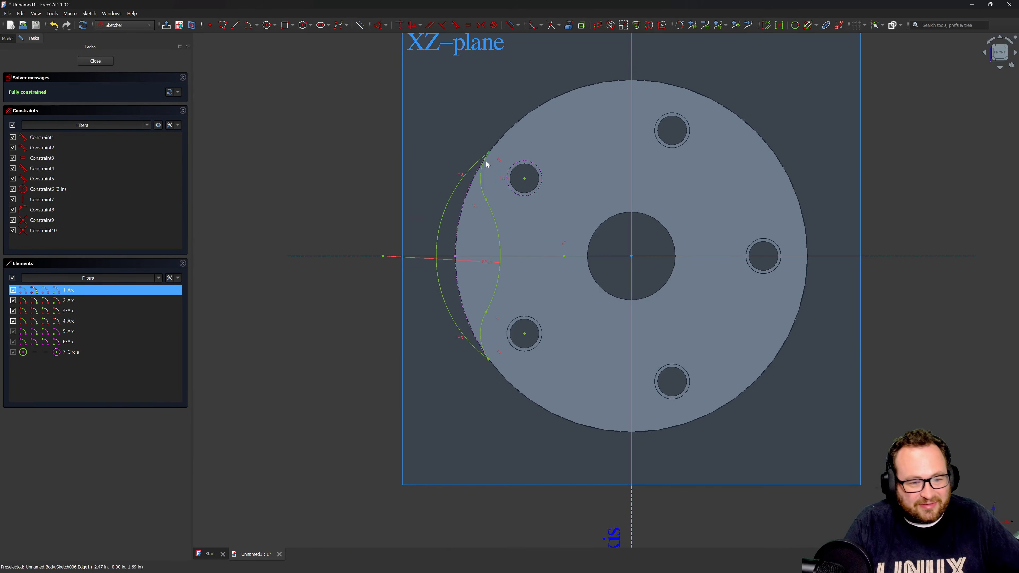
left_click(105, 61)
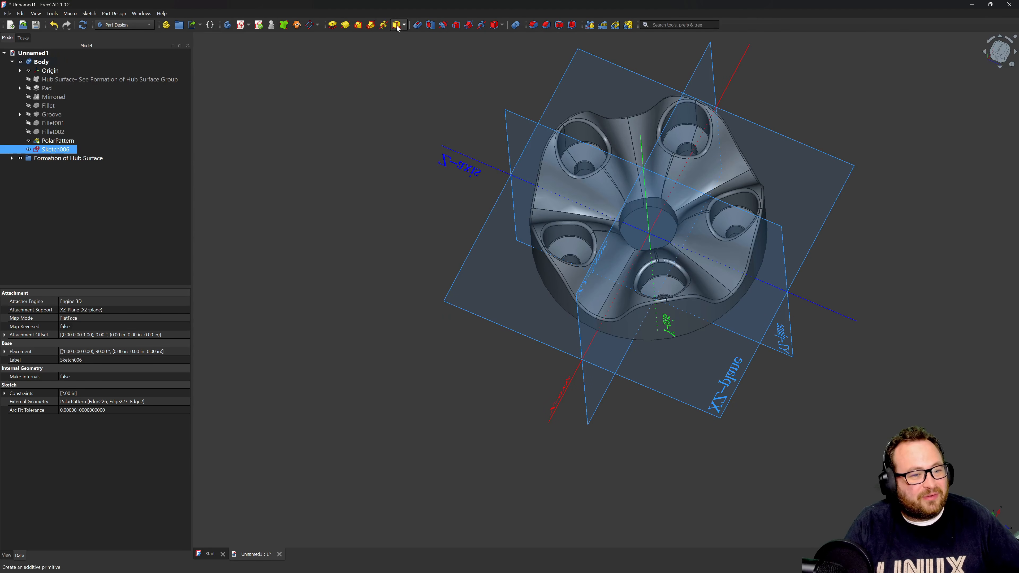
Try to cut the rim scallop profile as a Through all pocket, symmetric to the sketch plane.
left_click(417, 25)
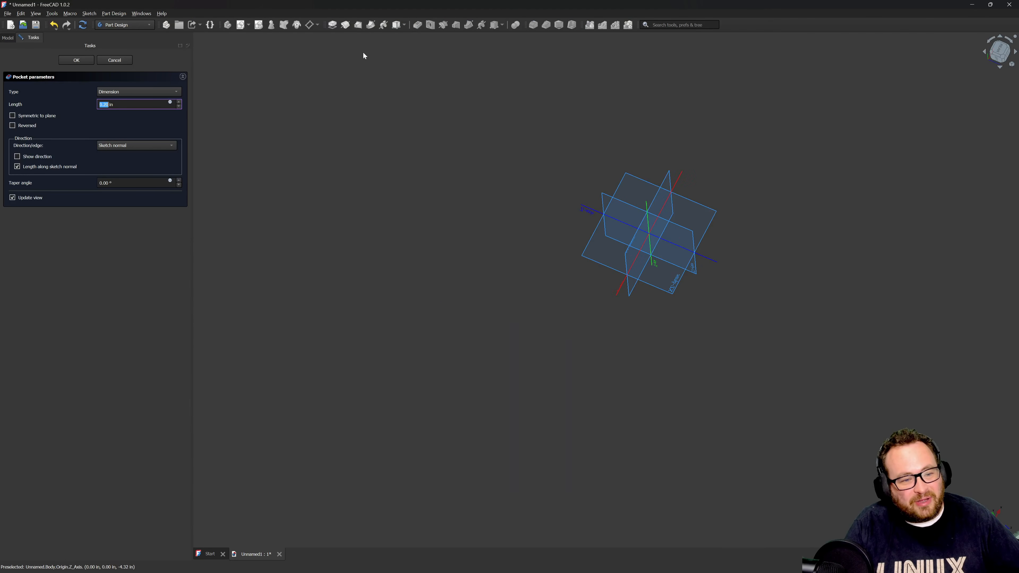
left_click(13, 116)
left_click(116, 93)
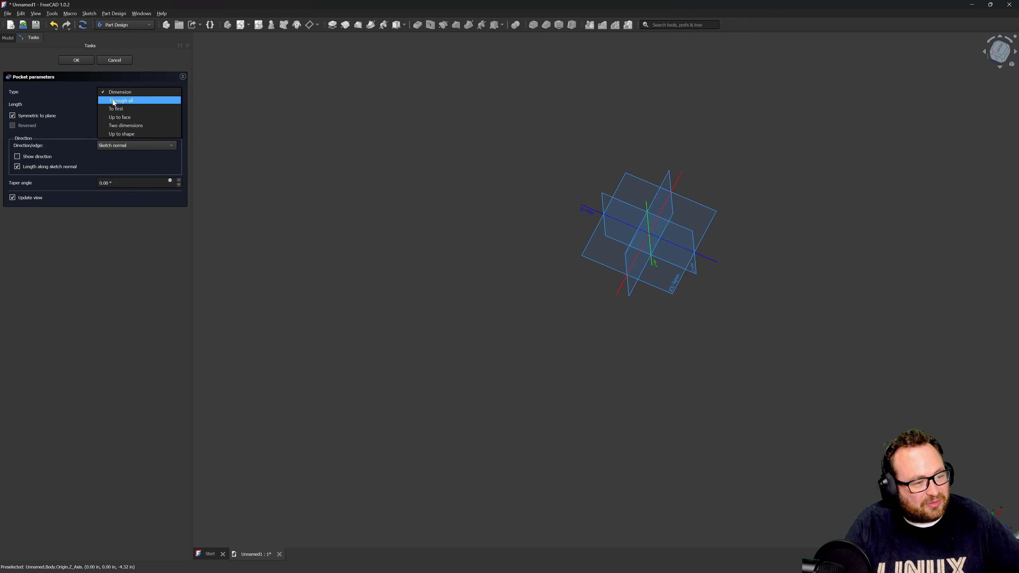
left_click(114, 101)
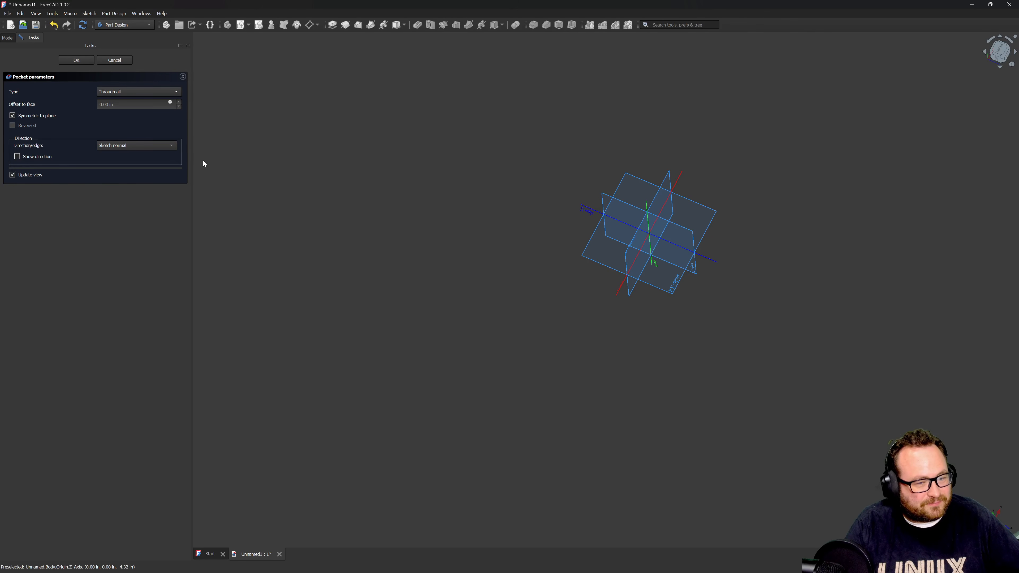
left_click(72, 61)
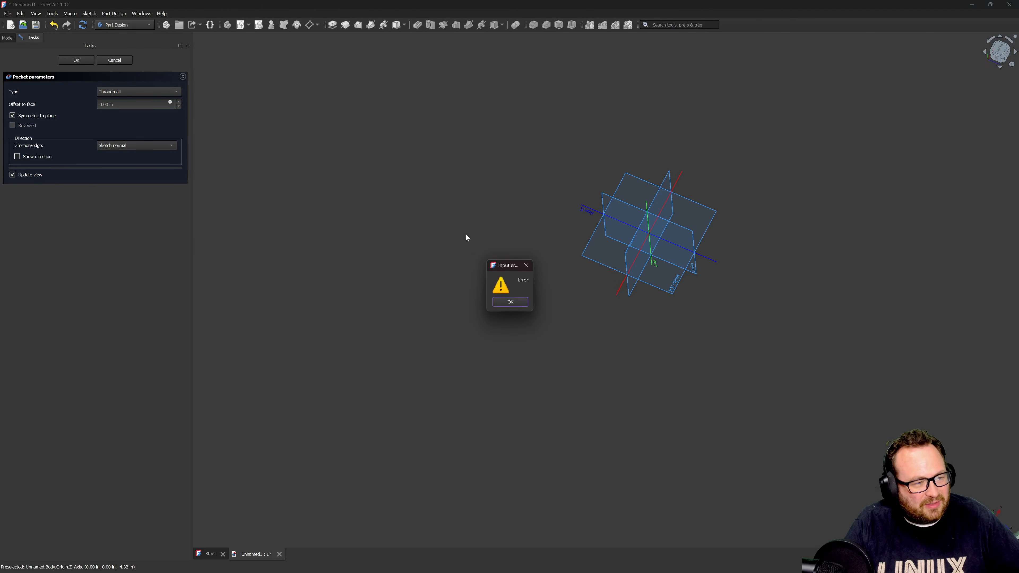
left_click(511, 301)
left_click(111, 62)
Reopen the rim scallop sketch for editing and delete its redundant constraint, Constraint8.
scroll(642, 225, "up", 9)
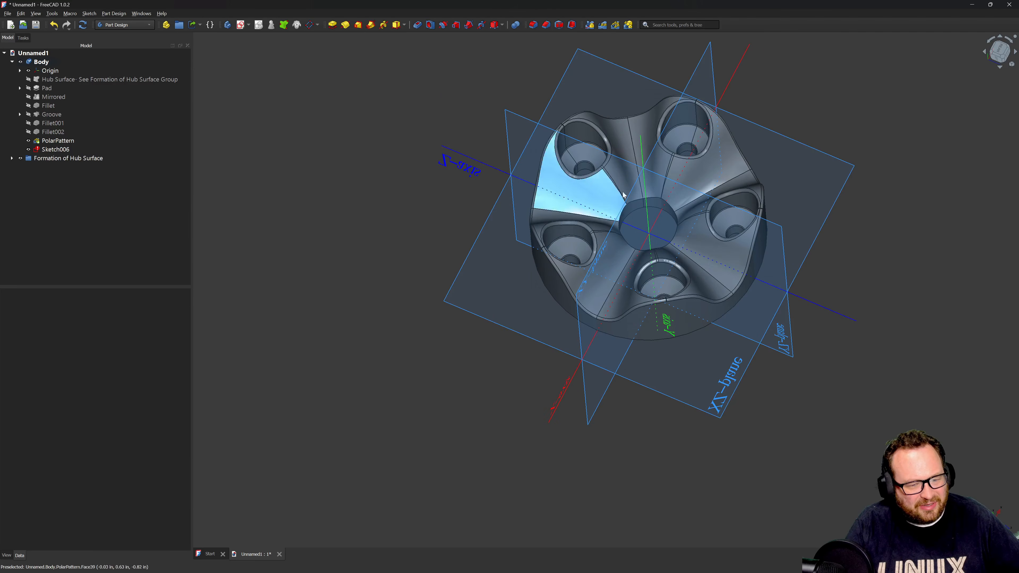
scroll(542, 293, "down", 3)
middle_click_drag(527, 301, 789, 176)
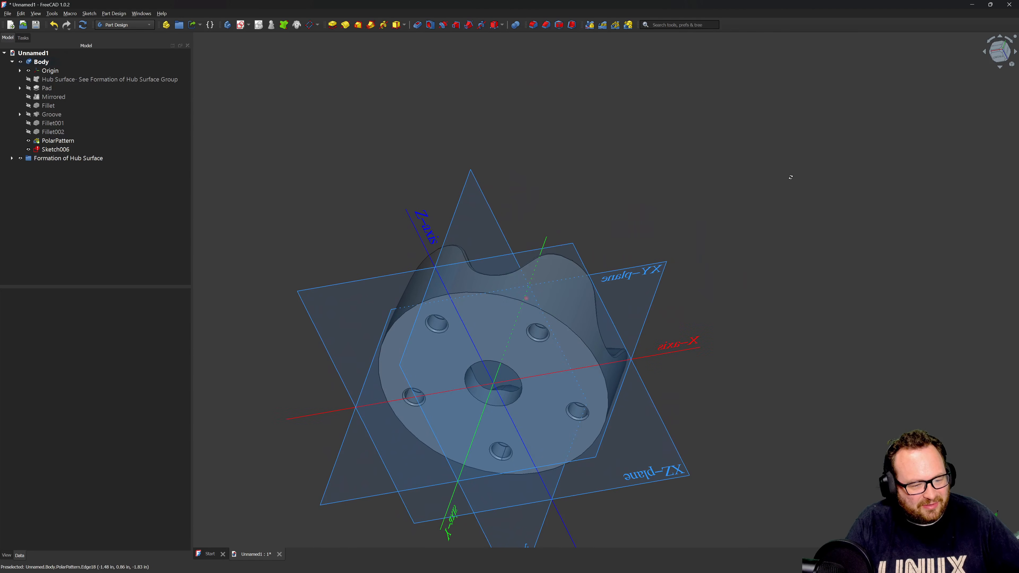
left_click(56, 149)
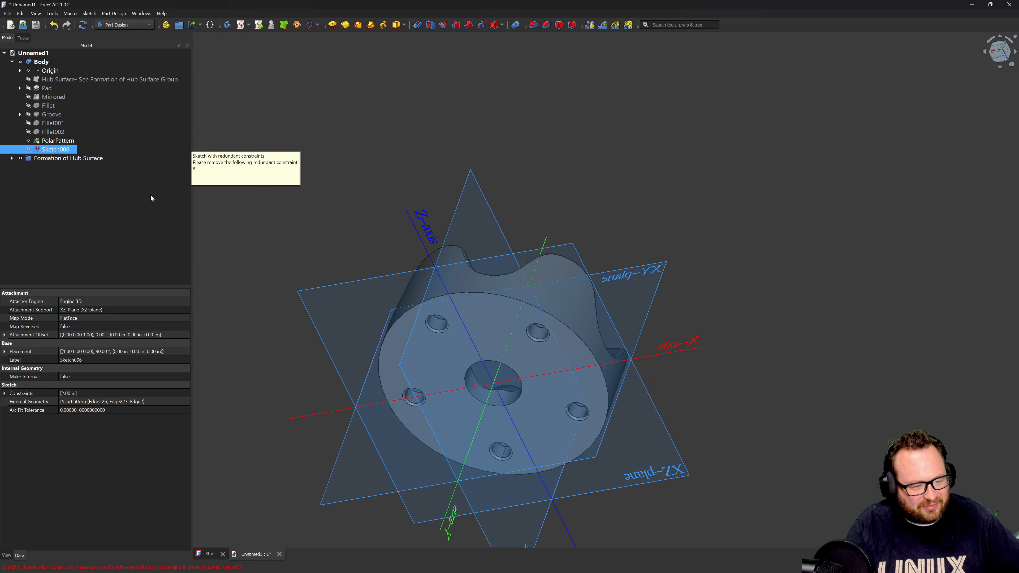
right_click(52, 152)
left_click(86, 158)
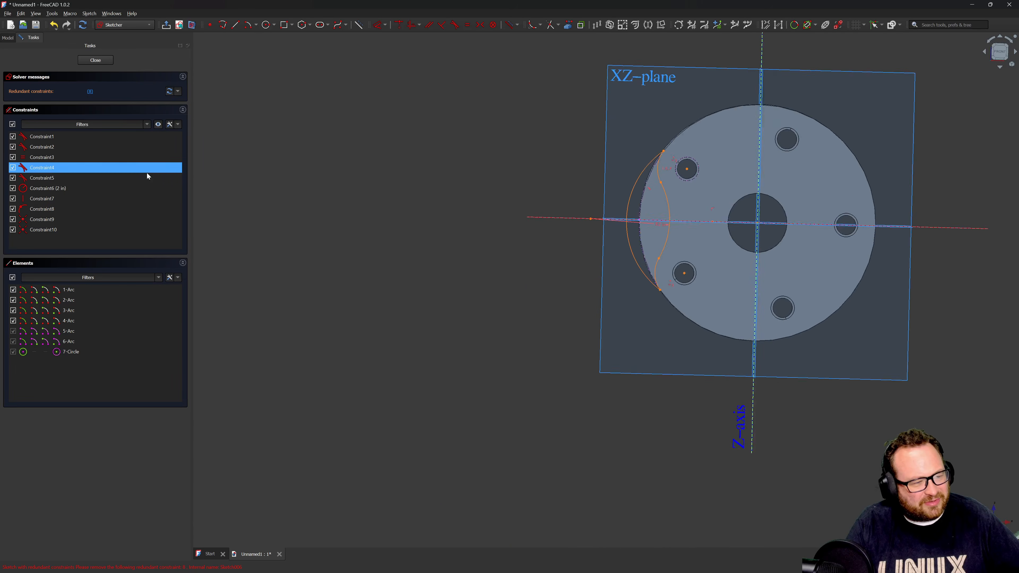
left_click(69, 188)
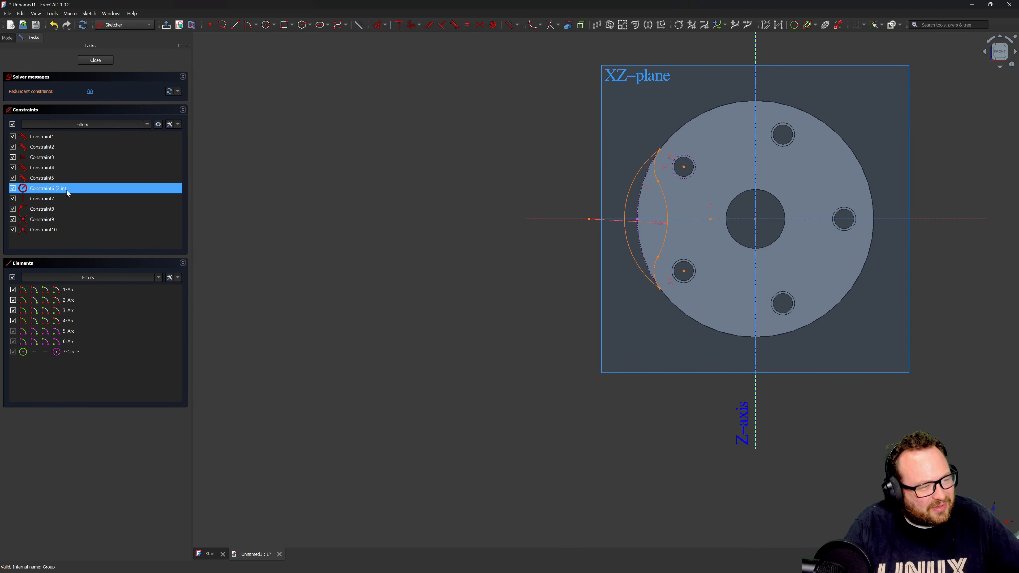
left_click(63, 220)
key("Delete")
left_click(53, 209)
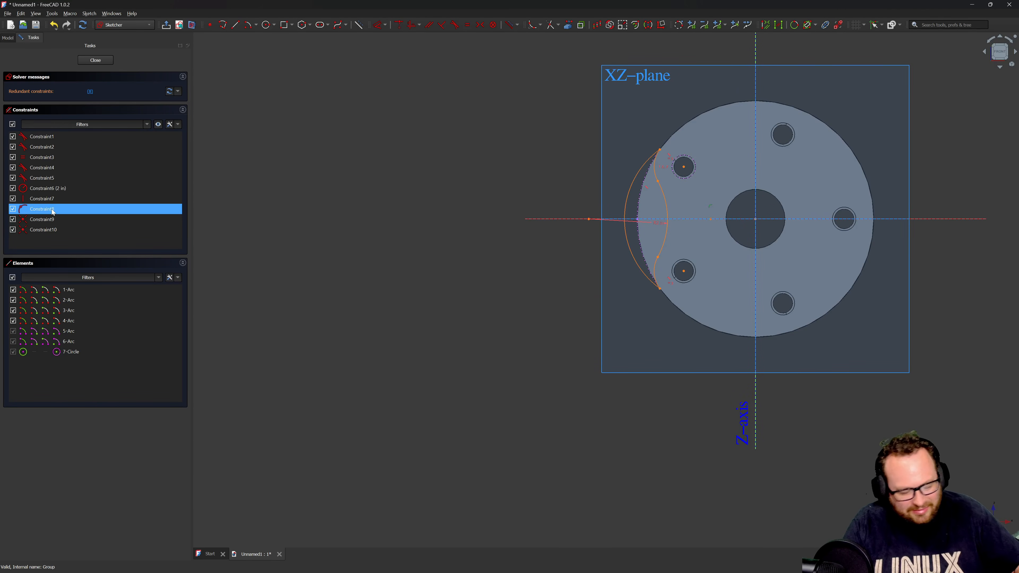
left_click(584, 196)
scroll(602, 193, "up", 4)
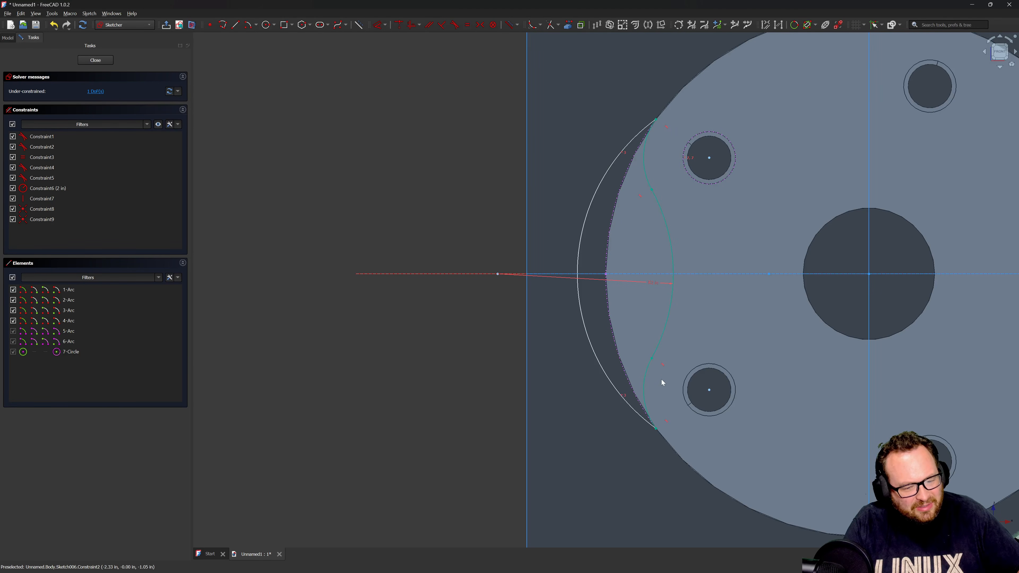
Reshape the outer closing arc farther beyond the rim, constrain it equal to the middle connecting arc, and close the sketch.
left_click_drag(578, 297, 509, 311)
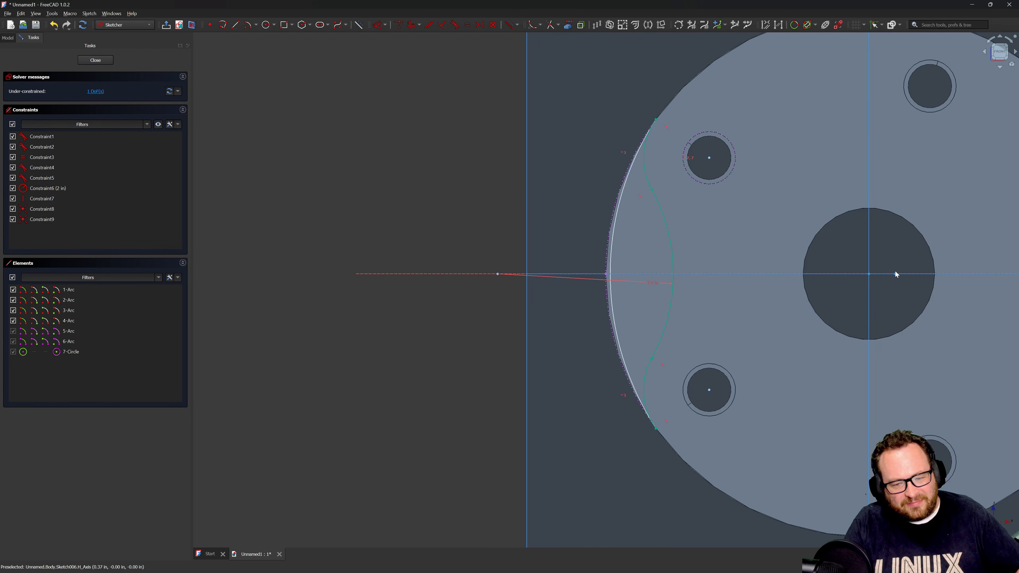
left_click_drag(893, 274, 600, 274)
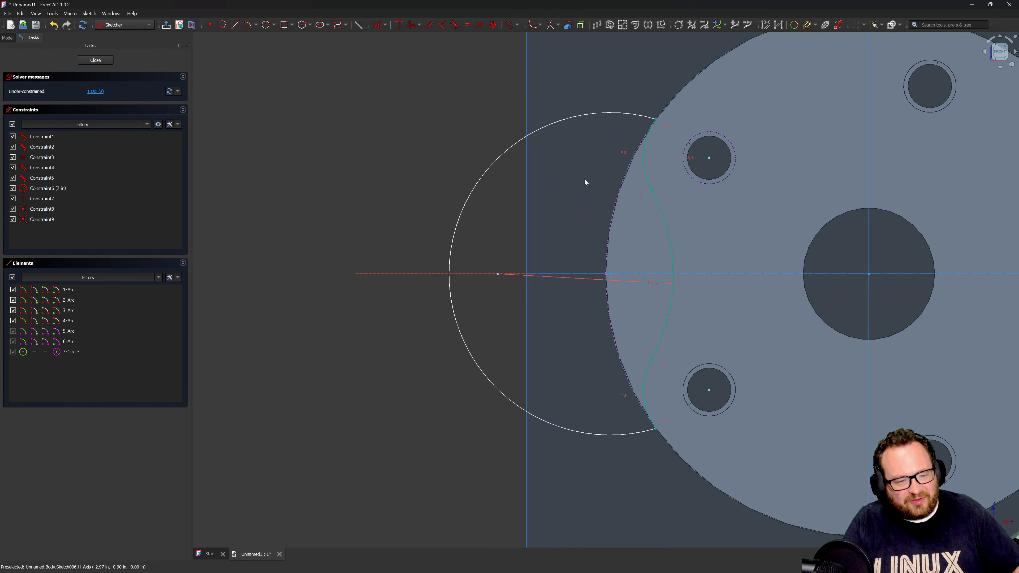
left_click(567, 117)
left_click(663, 213)
key("e")
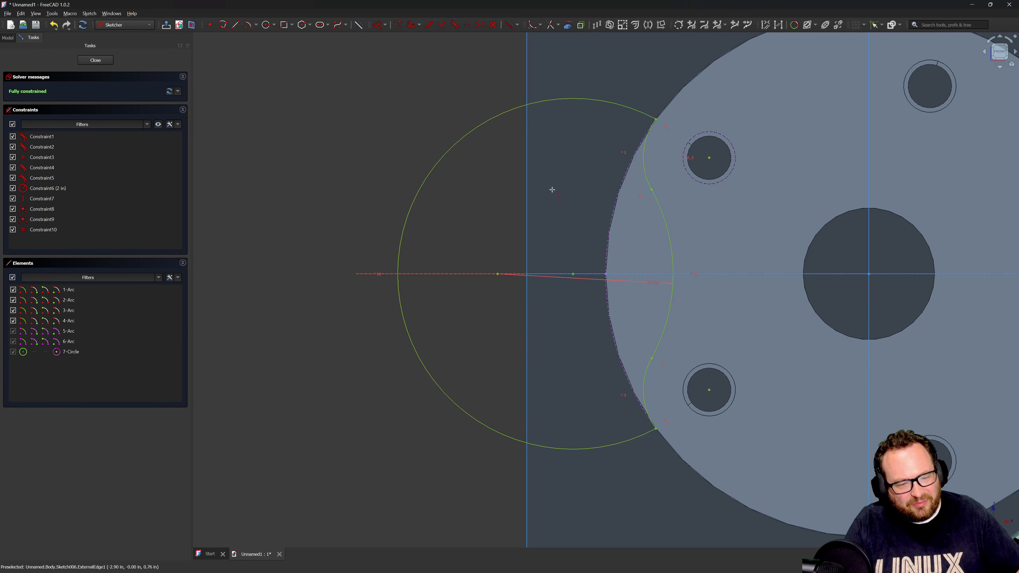
left_click(82, 61)
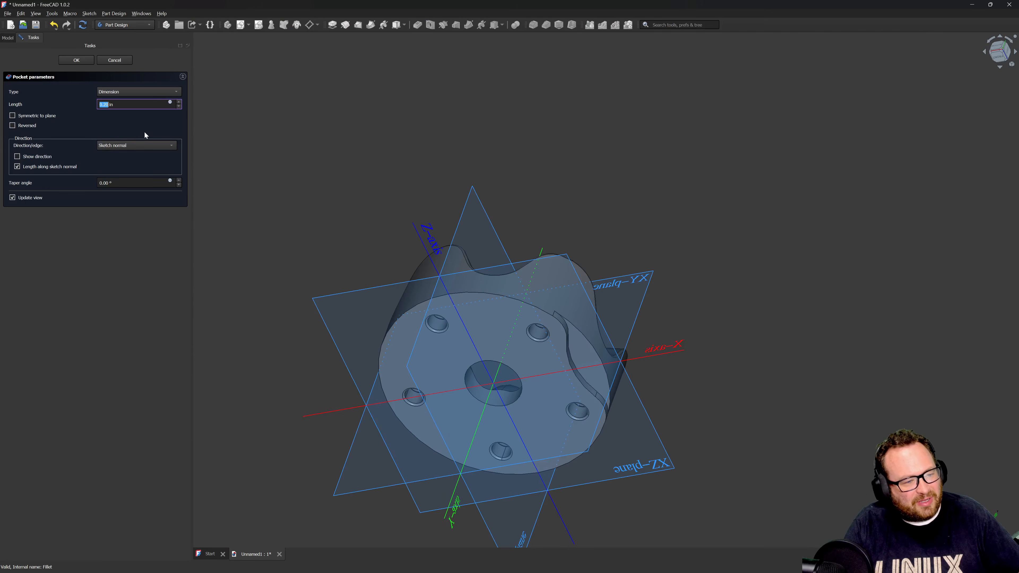
Cut the scallop profile through the hub as a Through all pocket, symmetric to the sketch plane.
left_click(124, 91)
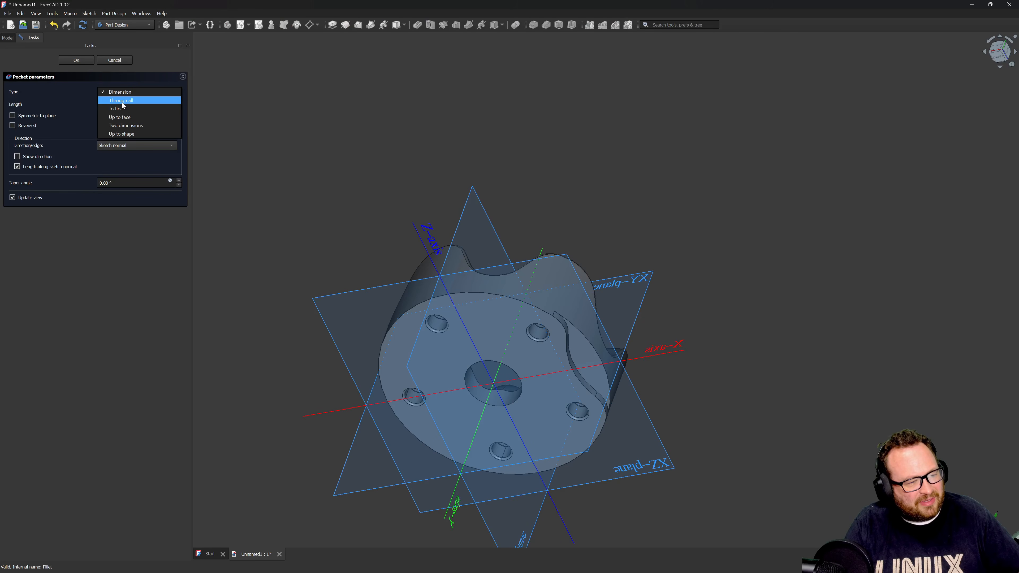
left_click(122, 100)
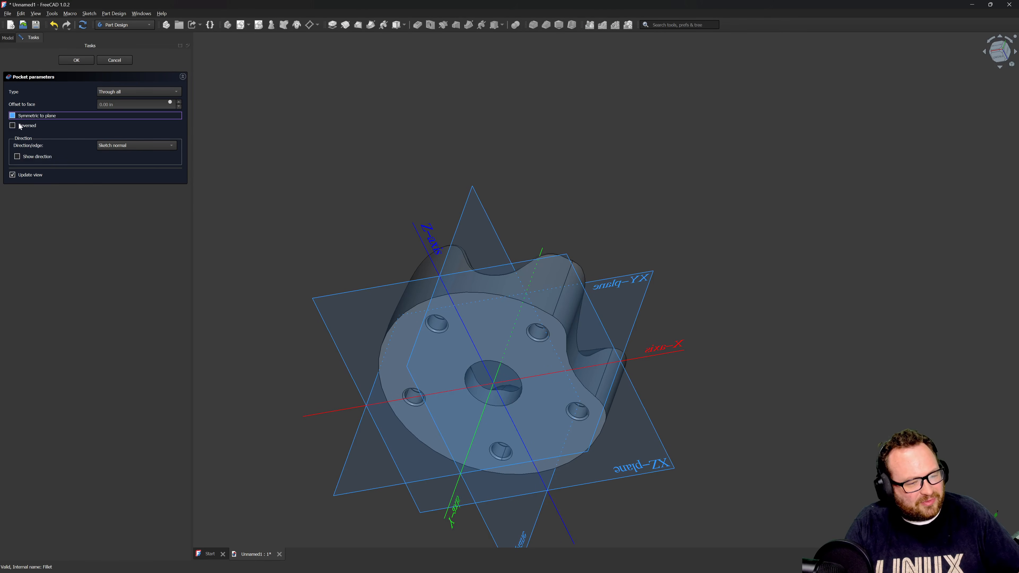
left_click(93, 59)
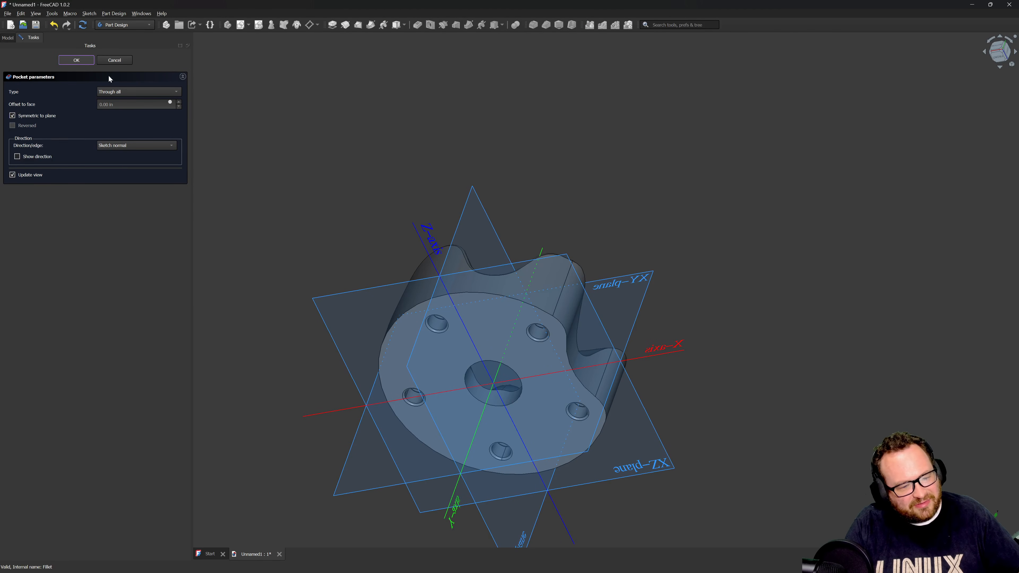
Examine the scalloped rim cut and its adjoining outer faces from several angles around the hub.
middle_click_drag(696, 245, 348, 299)
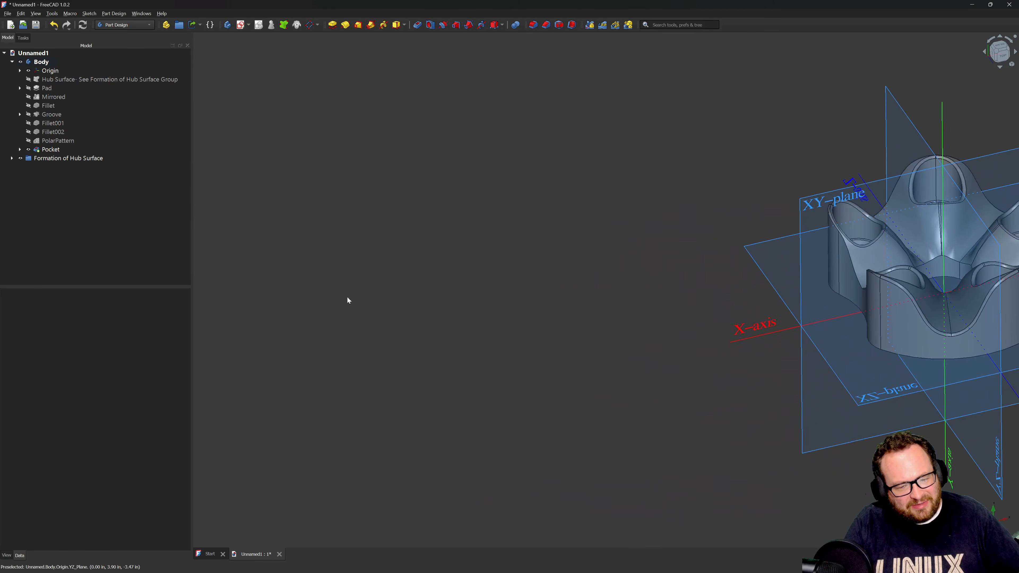
scroll(348, 299, "down", 1)
scroll(841, 226, "up", 3)
middle_click_drag(841, 226, 814, 351)
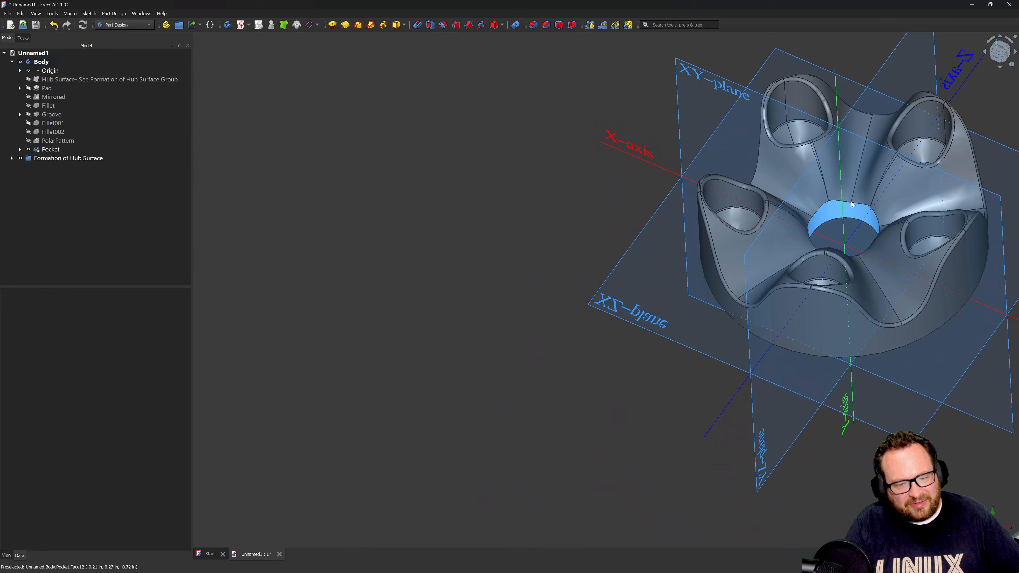
middle_click_drag(851, 205, 535, 283)
middle_click_drag(408, 344, 589, 354)
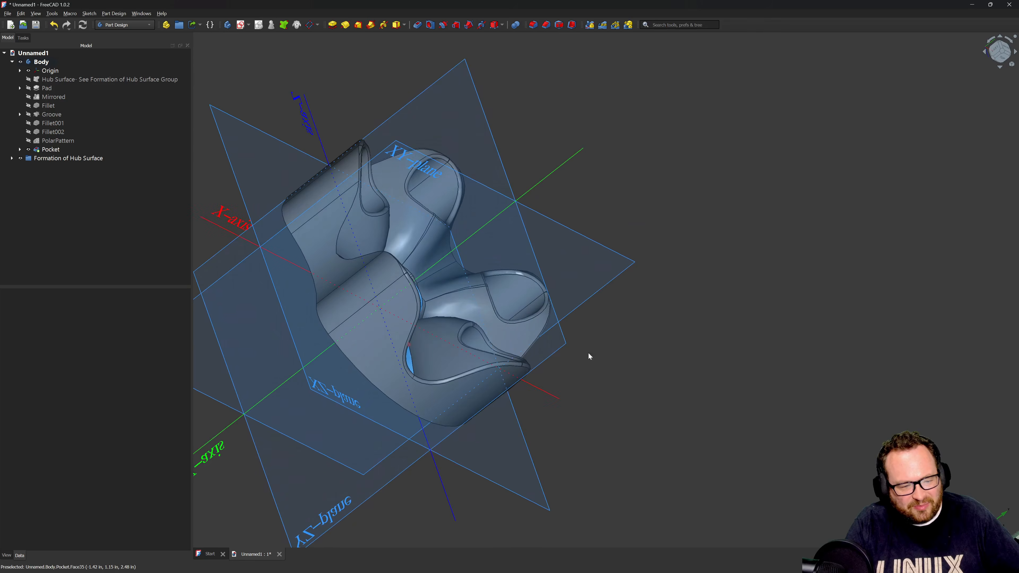
scroll(378, 273, "up", 5)
left_click(379, 273)
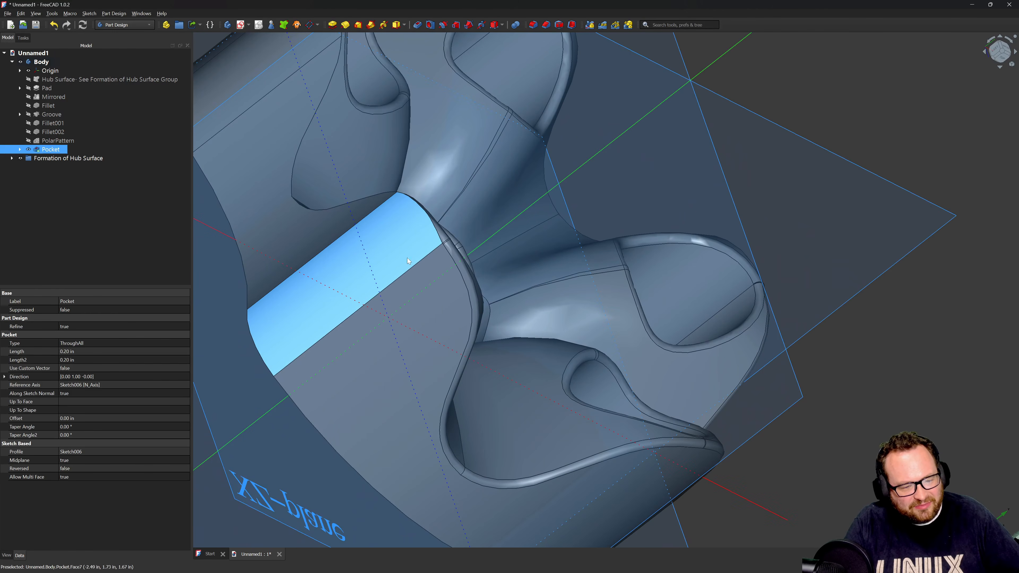
left_click(432, 249)
left_click(434, 250)
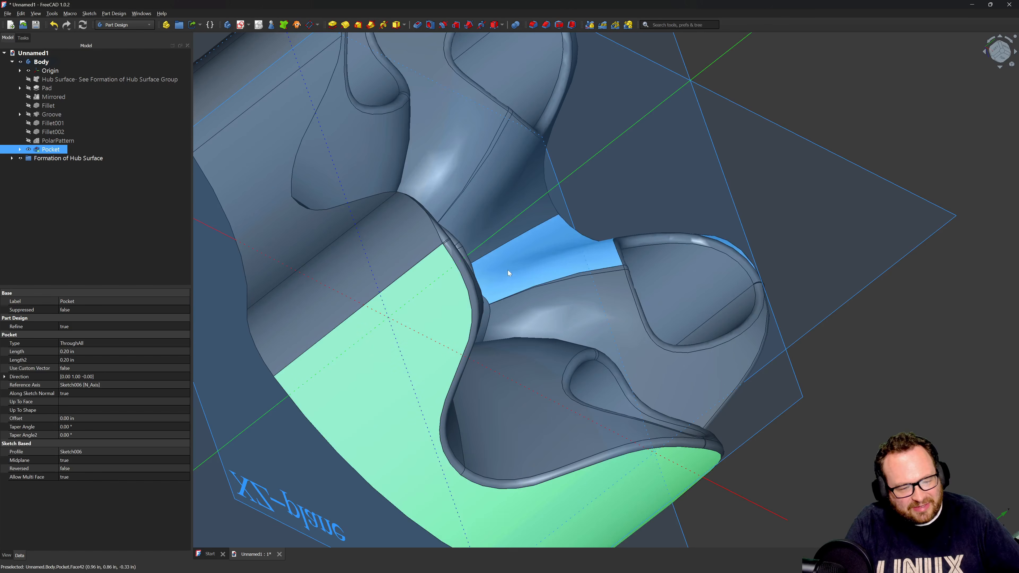
scroll(508, 270, "down", 7)
middle_click_drag(487, 285, 329, 301)
middle_click(330, 300)
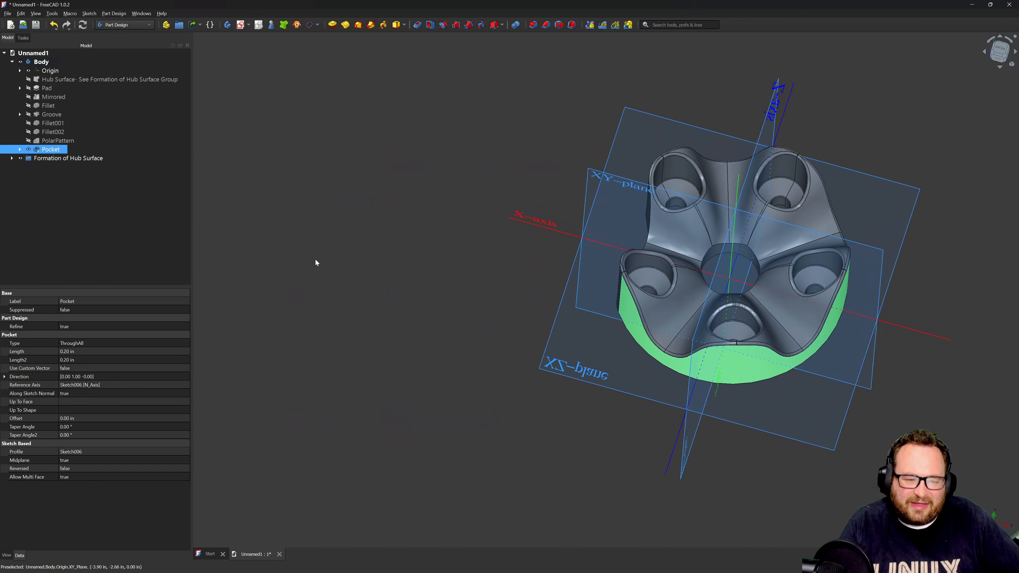
middle_click_drag(521, 327, 410, 388)
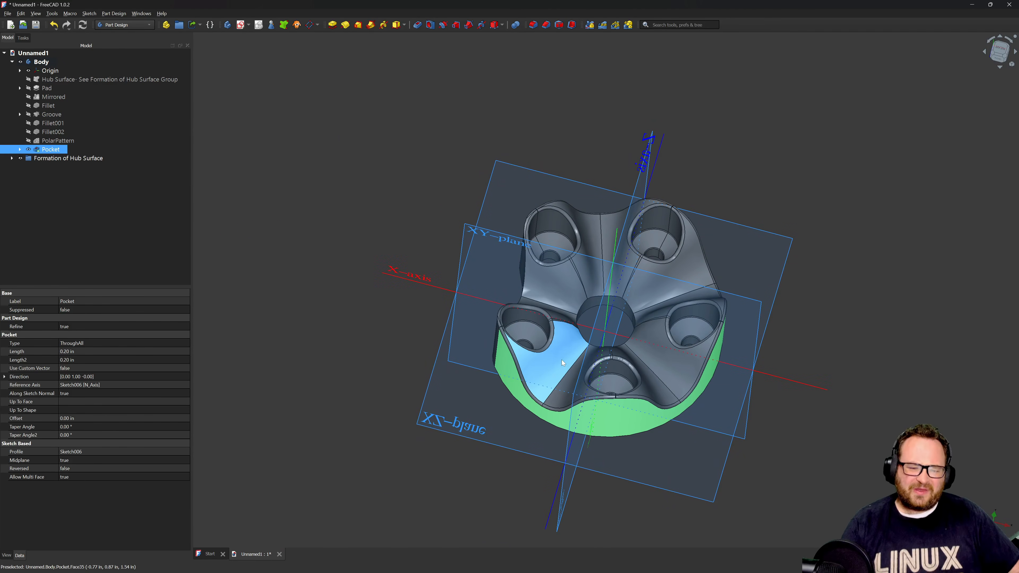
middle_click_drag(615, 395, 688, 388)
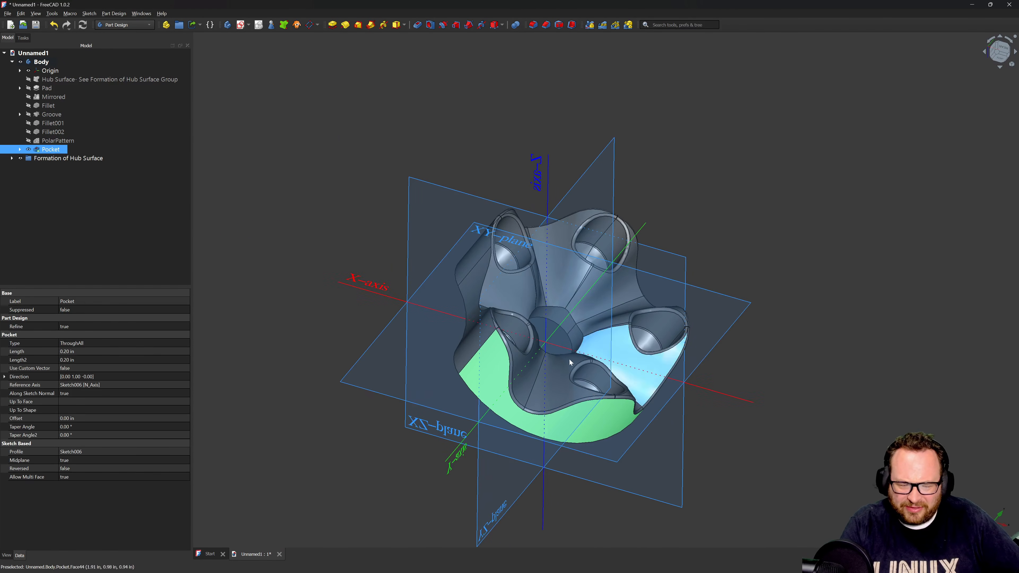
scroll(525, 352, "down", 3)
scroll(544, 302, "up", 2)
left_click(446, 285)
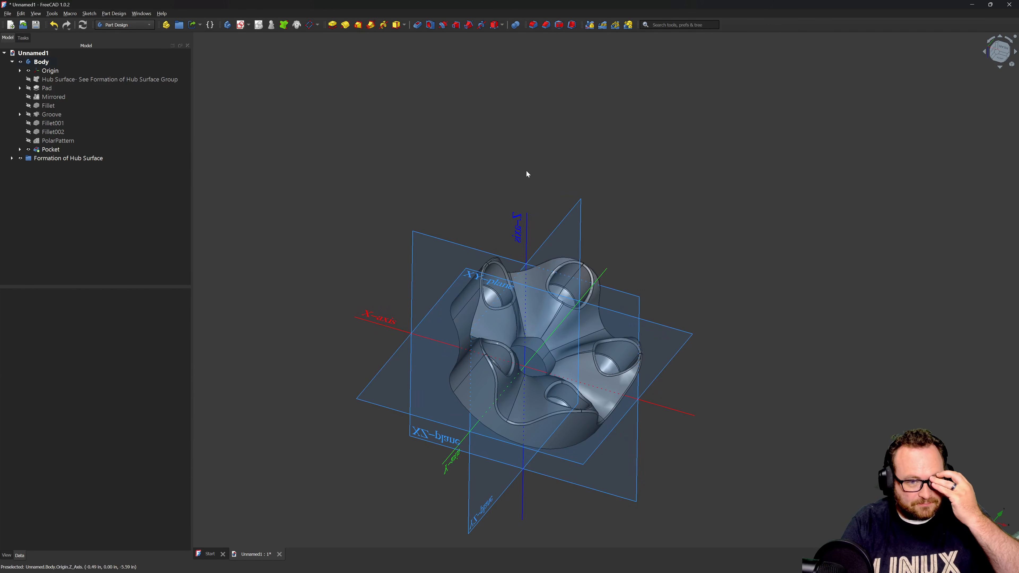
Repeat the rim scallop pocket with a polar pattern of its tool shape, using 5 occurrences about the base Y axis.
left_click(613, 24)
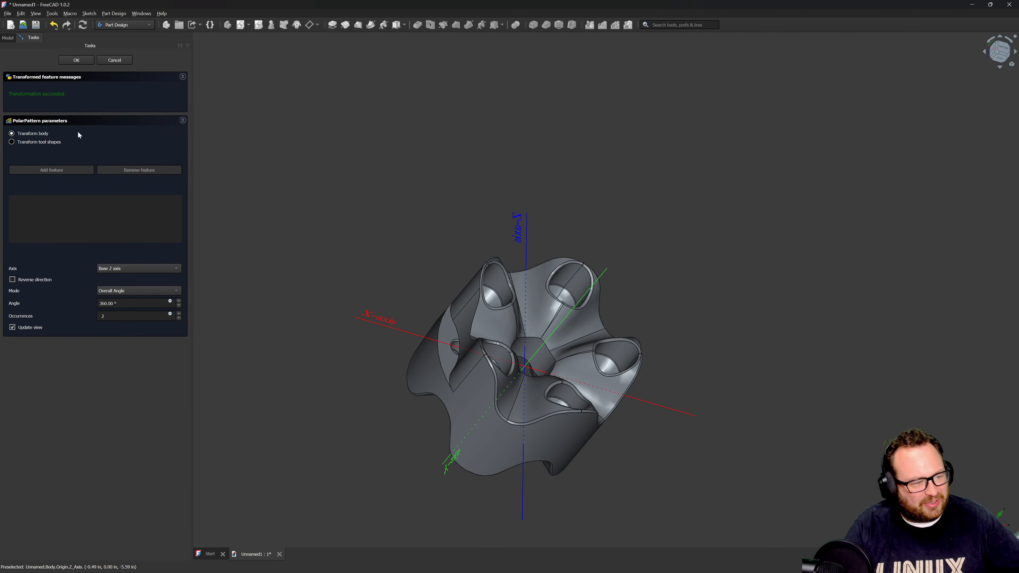
left_click(12, 142)
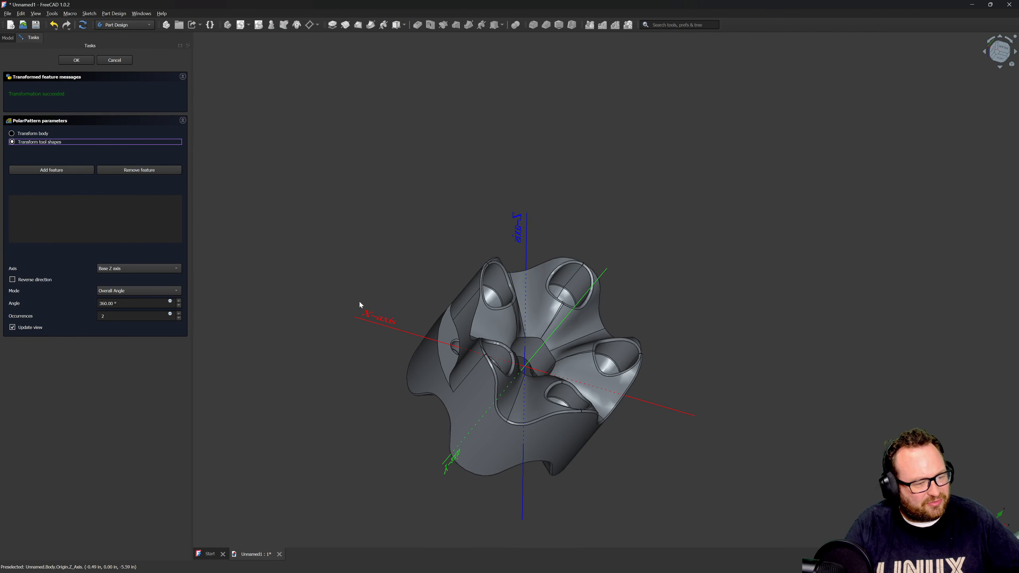
left_click(462, 325)
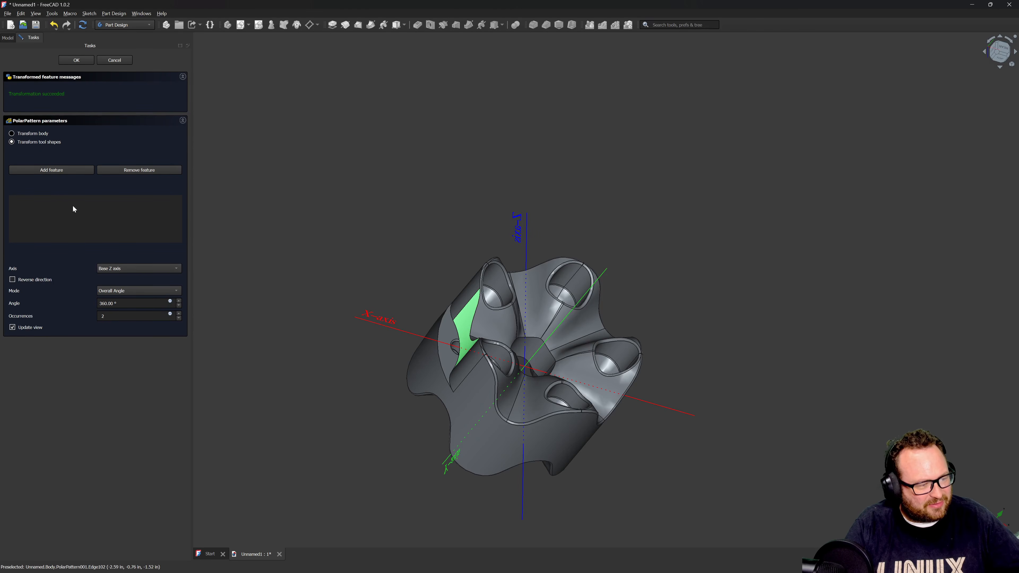
left_click(52, 169)
left_click(465, 327)
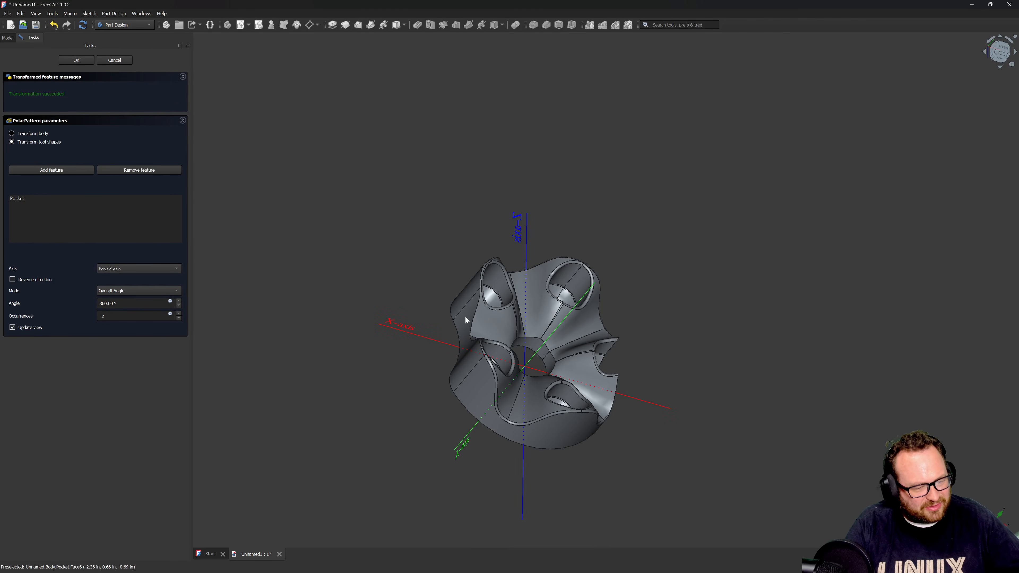
left_click(130, 268)
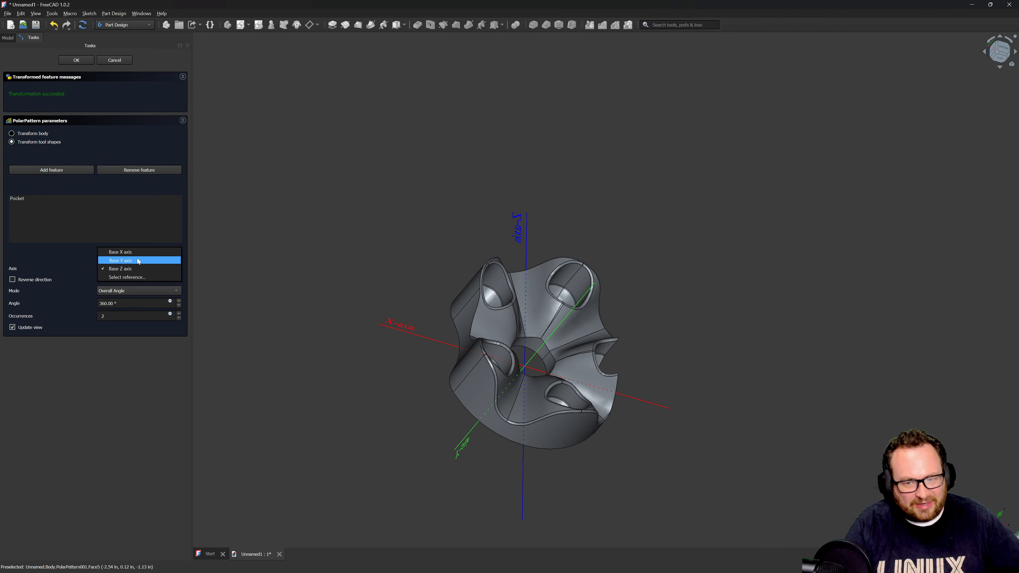
left_click(137, 260)
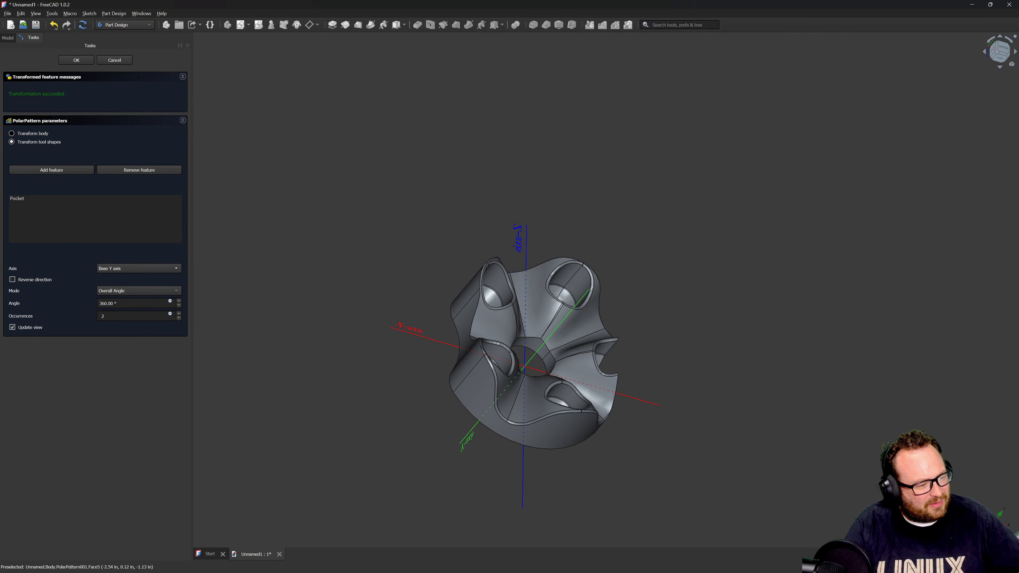
double_click(105, 317)
type("5")
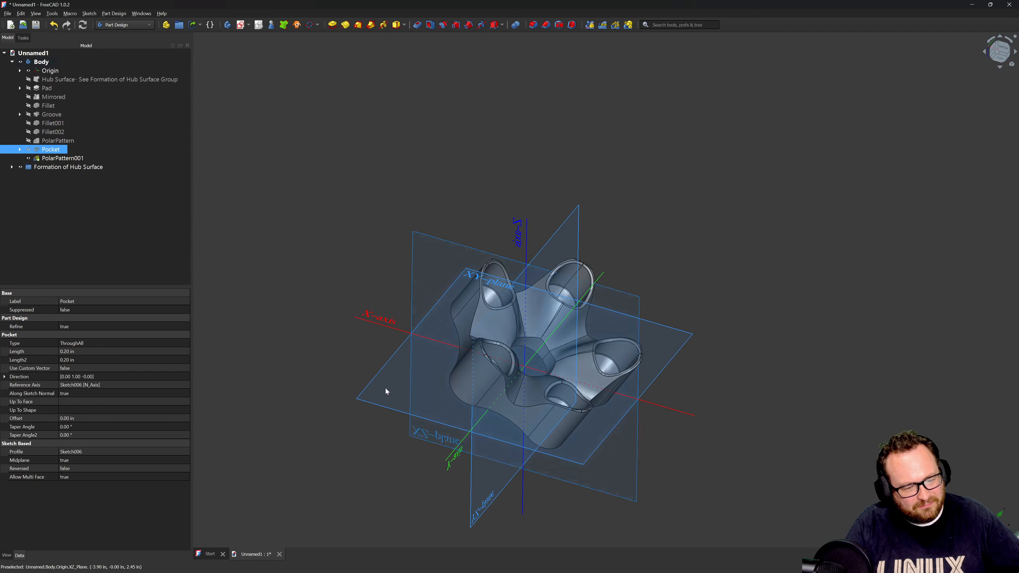
Examine the patterned scallops and the rim between the five pockets up close.
scroll(325, 364, "up", 2)
left_click(319, 362)
scroll(564, 343, "up", 2)
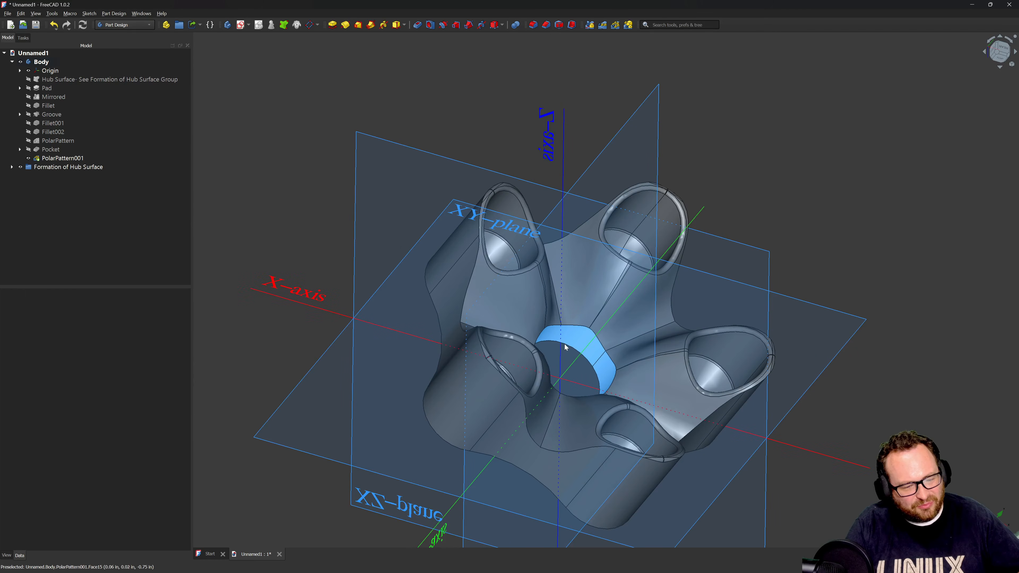
left_click(473, 370)
right_click(472, 368)
left_click(234, 179)
mouse_move(525, 365)
middle_mouse_down()
mouse_move(430, 395)
mouse_move(536, 377)
mouse_move(572, 438)
mouse_move(393, 334)
middle_mouse_up()
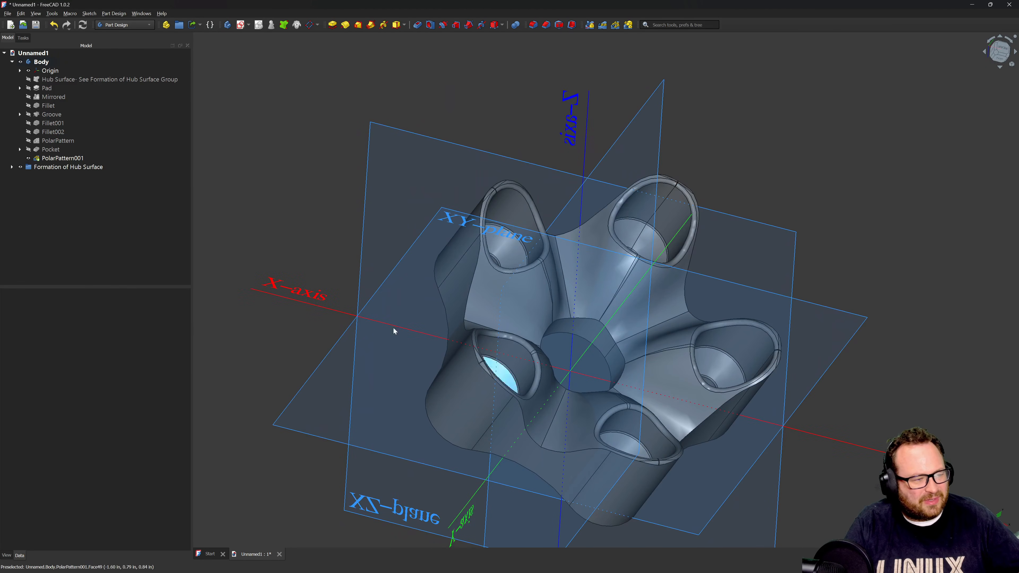
Reopen the rim scallop's sketch, examine where its closing arc meets the hub rim, and close it.
left_click(60, 158)
left_click(19, 148)
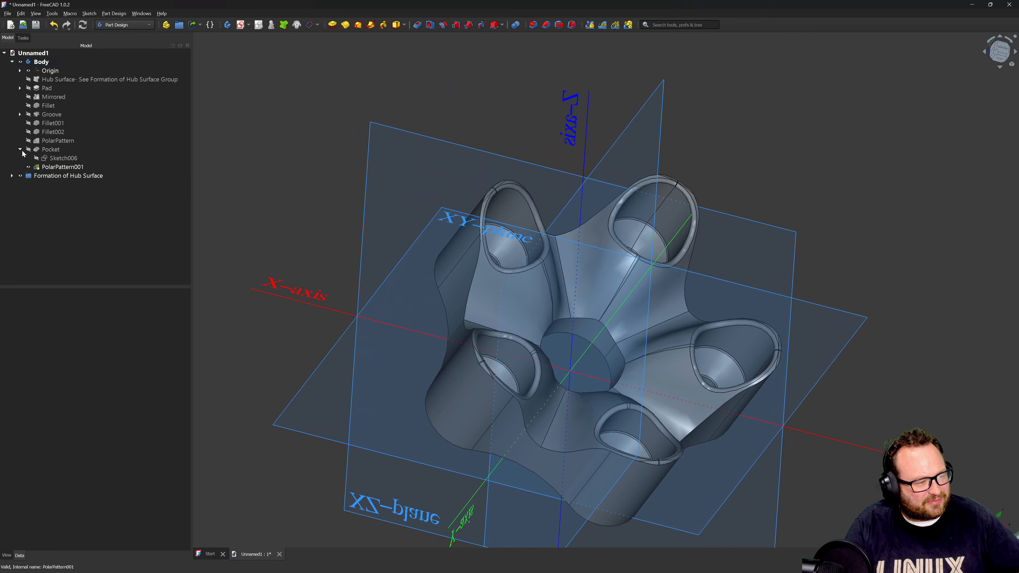
left_click(62, 158)
double_click(61, 159)
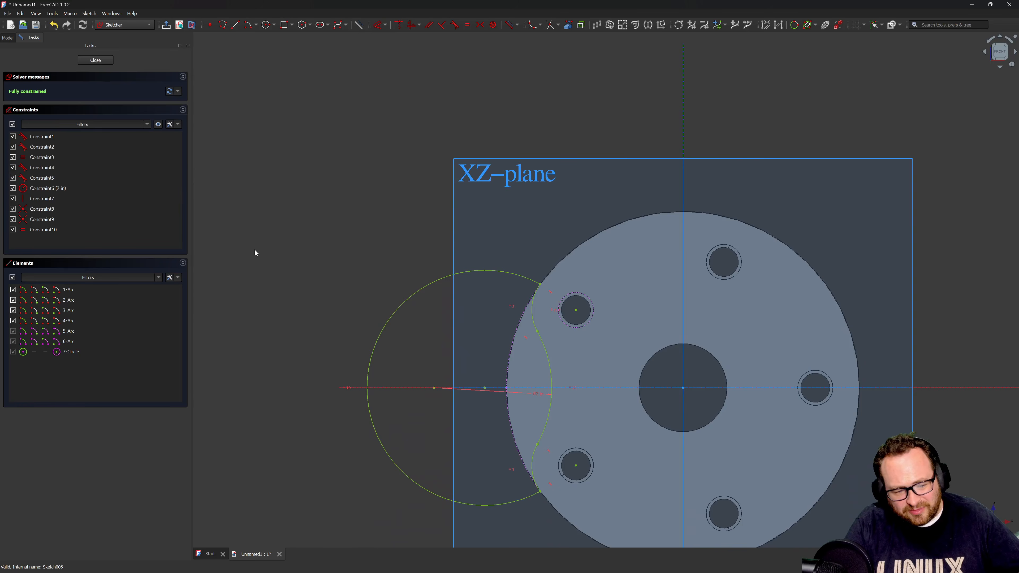
scroll(483, 314, "up", 5)
scroll(440, 238, "up", 2)
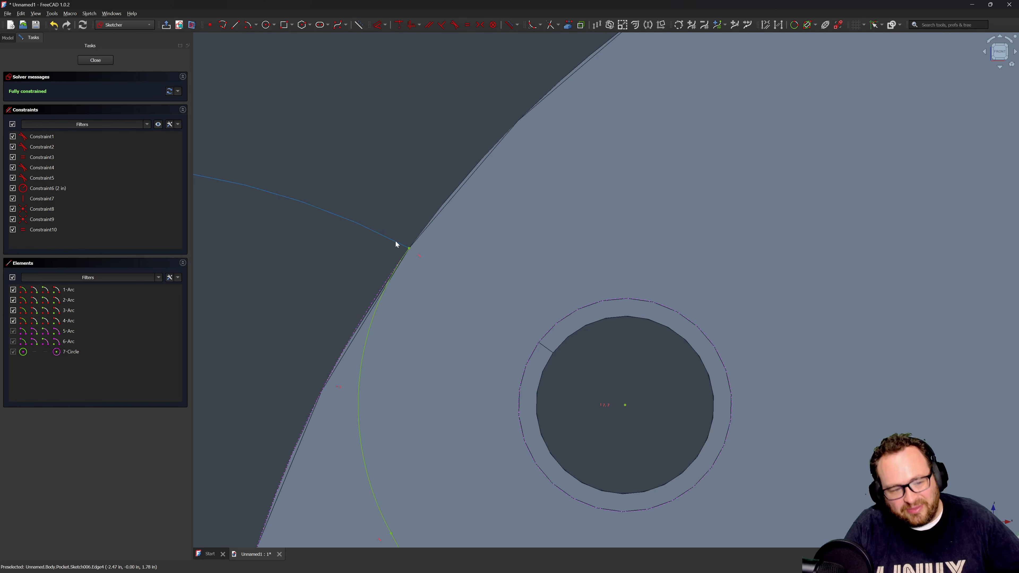
left_click(95, 60)
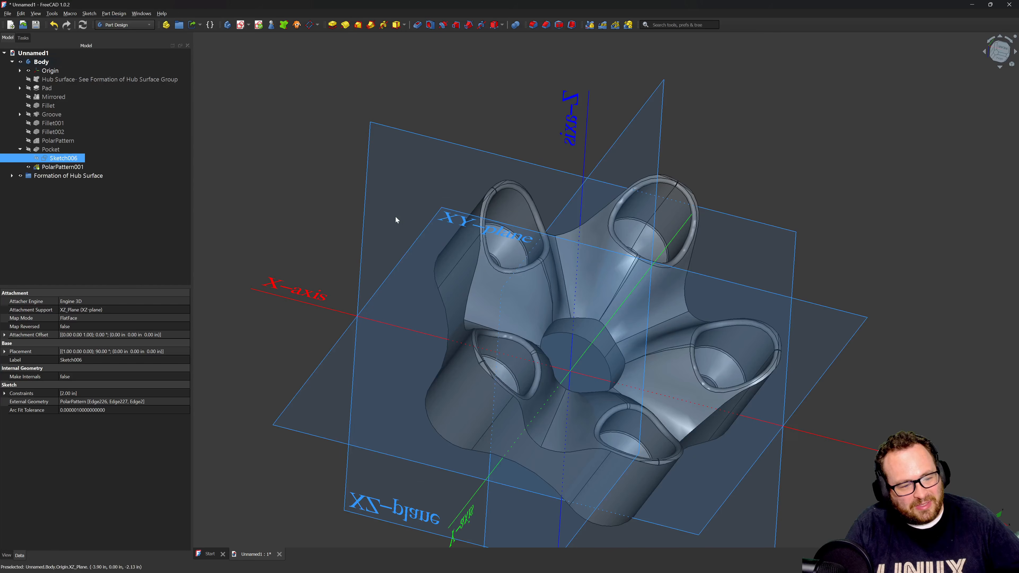
Start a new sketch on the hub's flat five-lobed face.
scroll(395, 216, "down", 4)
scroll(482, 280, "up", 4)
middle_click_drag(550, 293, 472, 297)
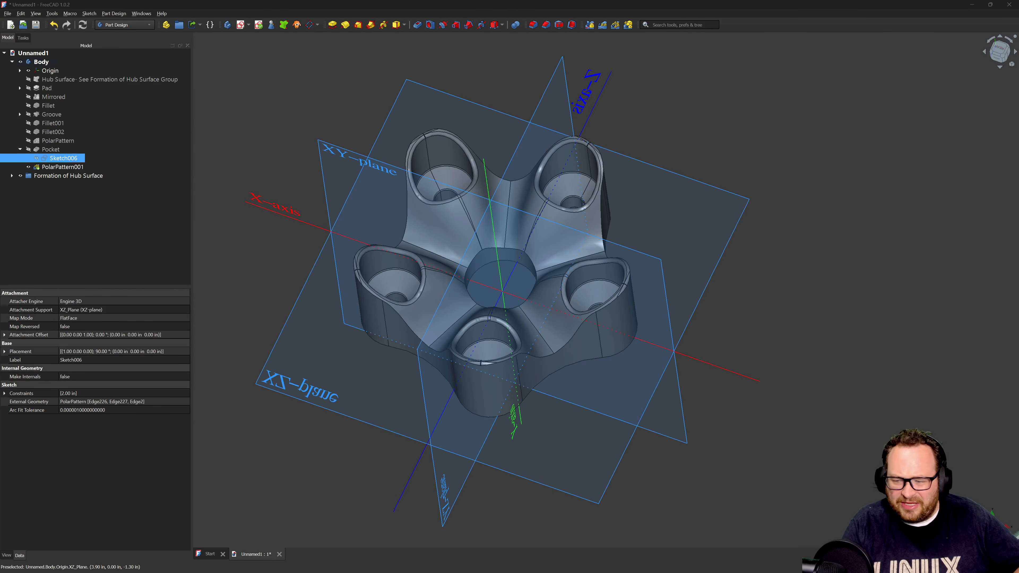
middle_click_drag(482, 335, 565, 348)
middle_click_drag(445, 309, 434, 113)
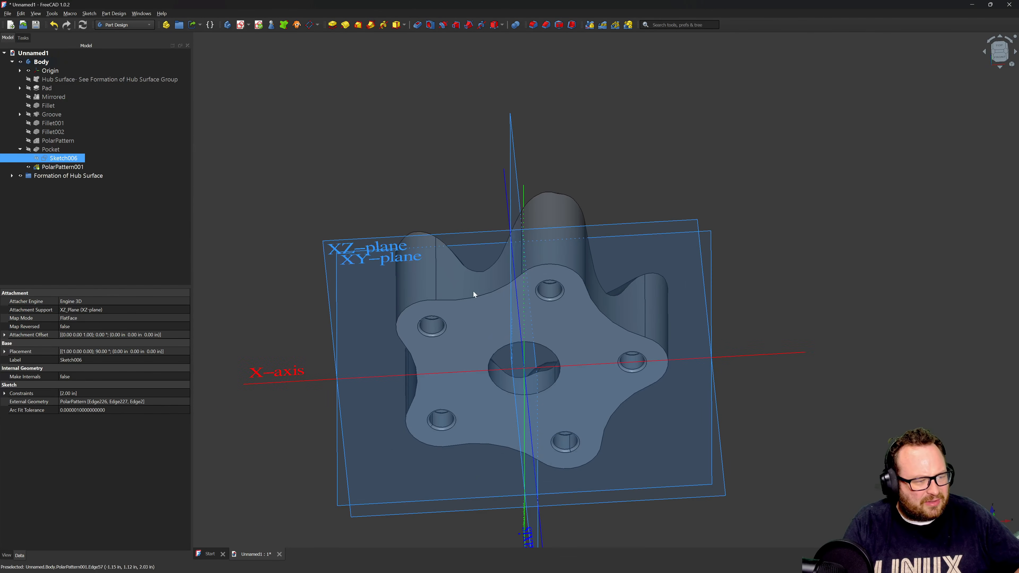
left_click(489, 326)
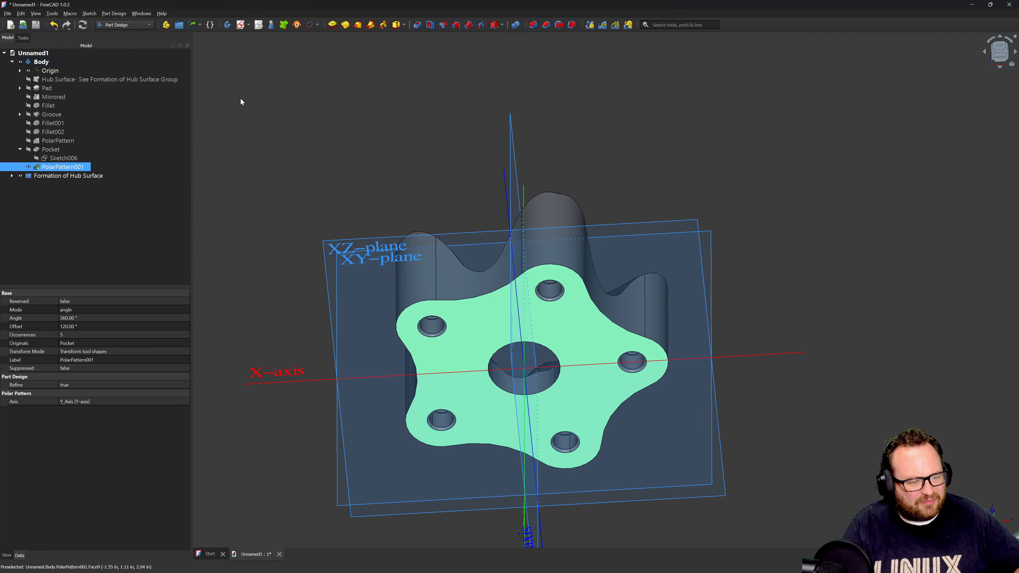
left_click(240, 25)
Draw an arc centred on the origin, just inside the scallop that crosses the negative horizontal axis, between its two neighbouring holes.
scroll(436, 363, "down", 2)
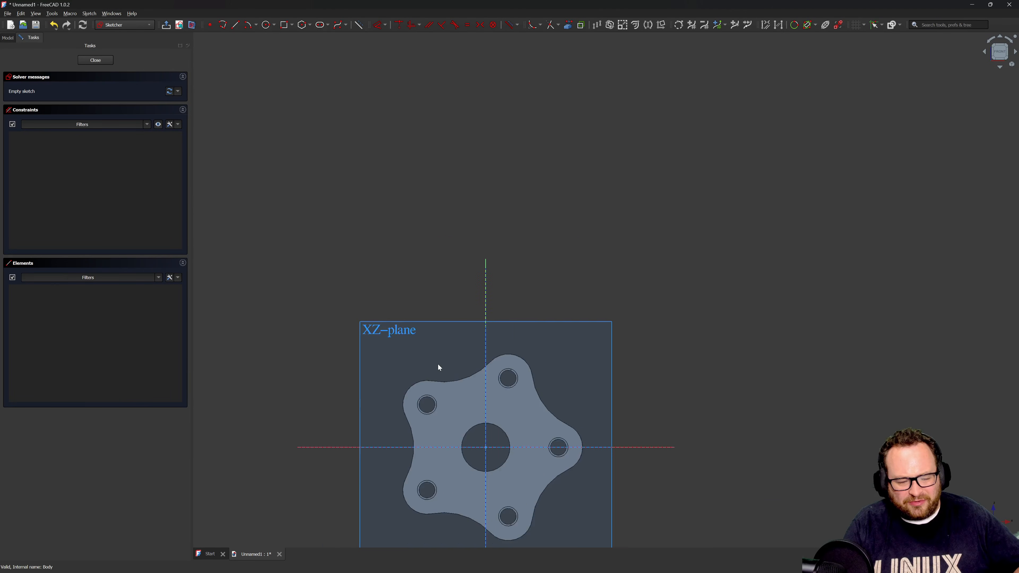
scroll(401, 434, "up", 5)
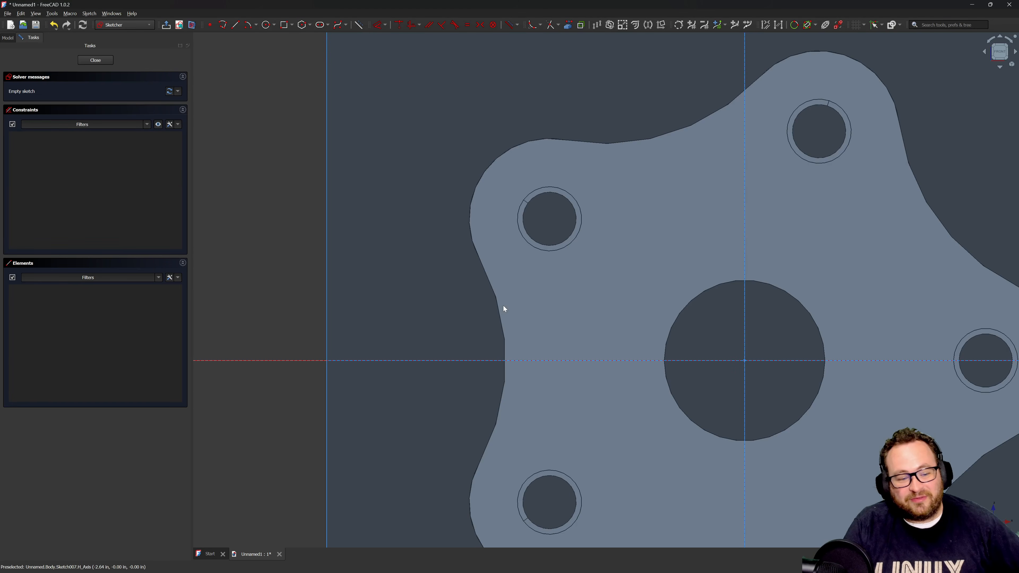
scroll(398, 244, "down", 1)
scroll(491, 335, "up", 1)
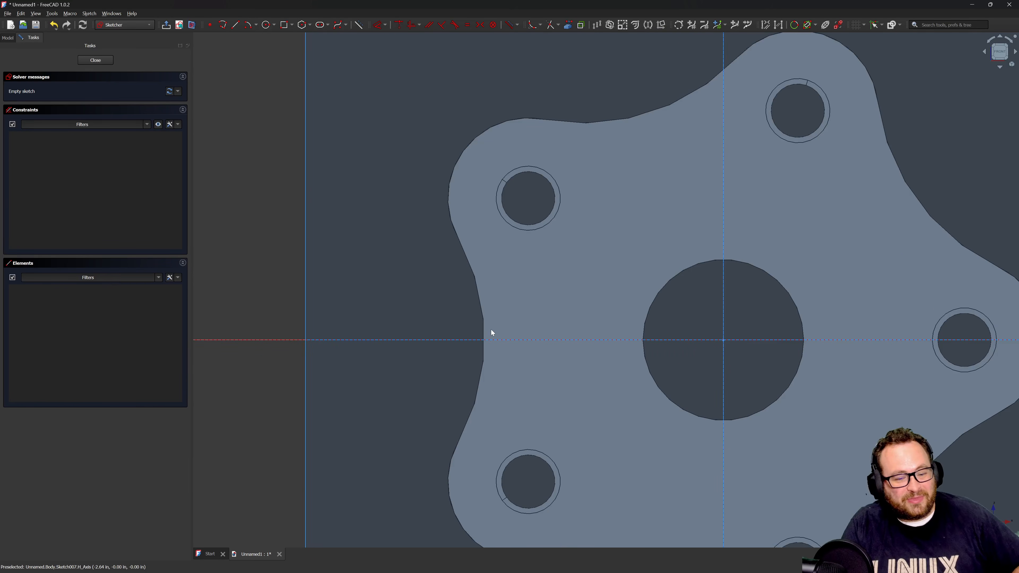
scroll(500, 291, "down", 2)
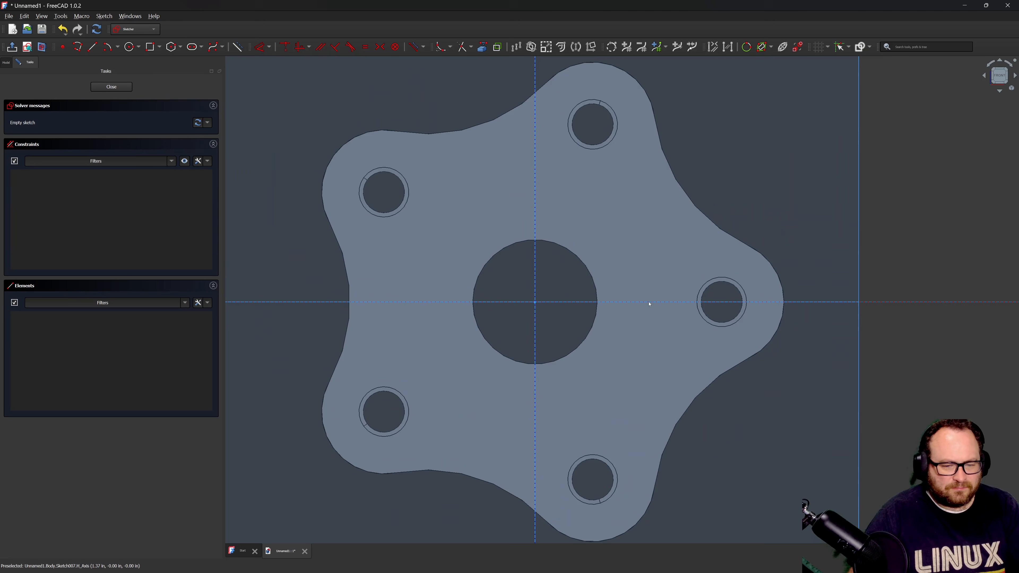
scroll(521, 293, "down", 3)
scroll(531, 304, "up", 4)
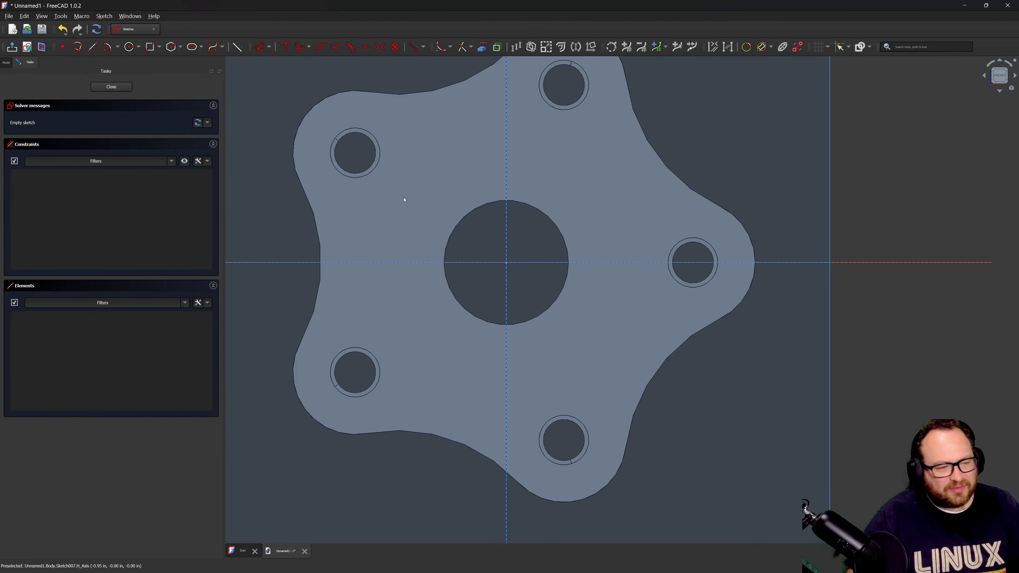
left_click(108, 46)
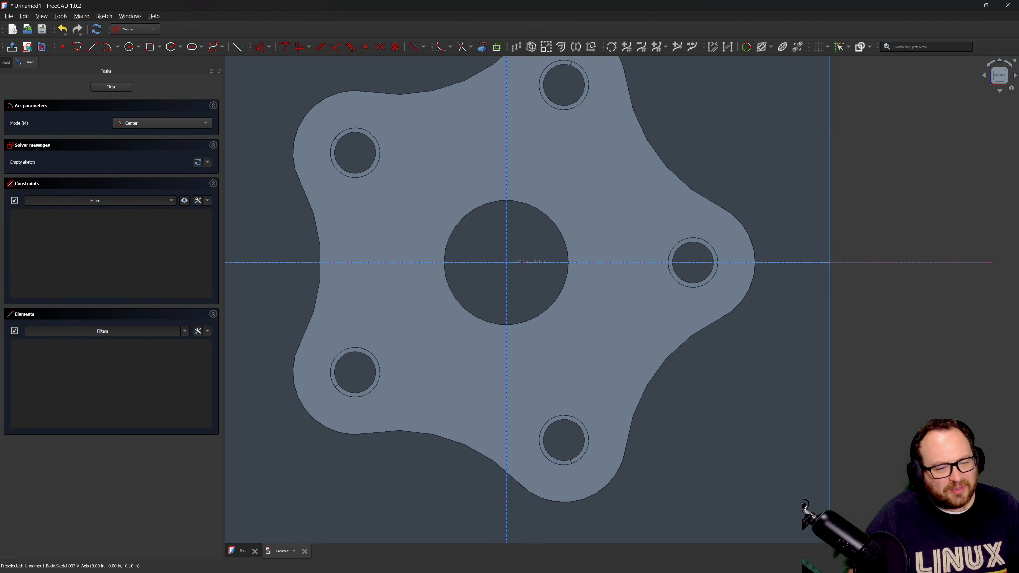
left_click(506, 262)
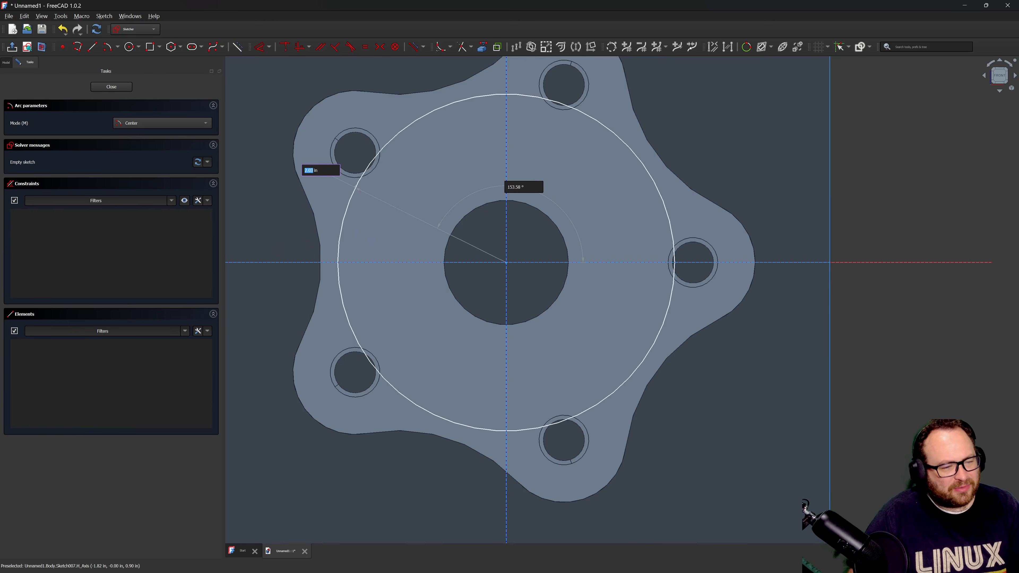
left_click(345, 187)
left_click(340, 318)
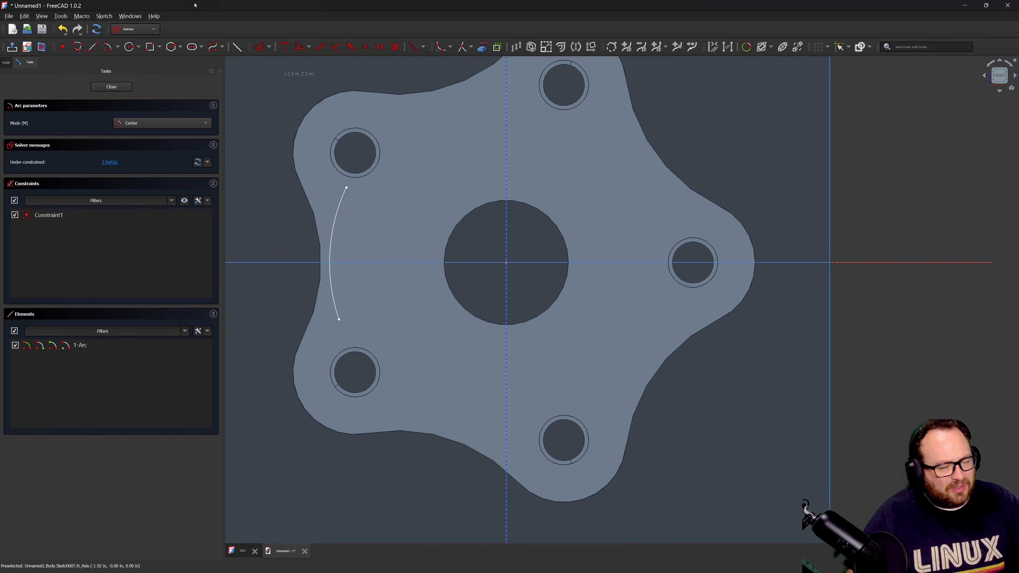
key("Escape")
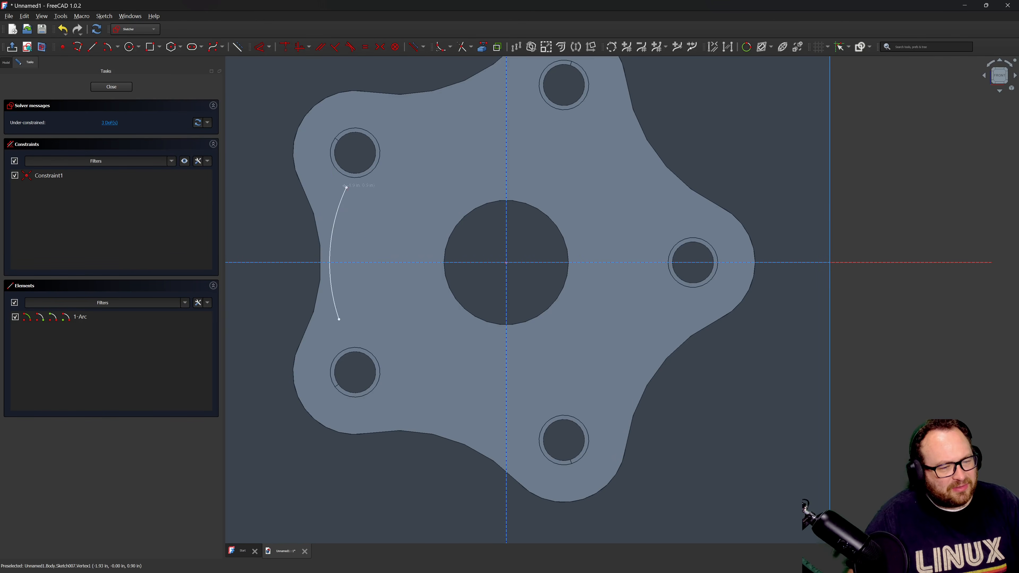
Close the arc into a curved slot profile with a polyline of three arcs: a small end arc, an inner arc and another end arc.
left_click(345, 187)
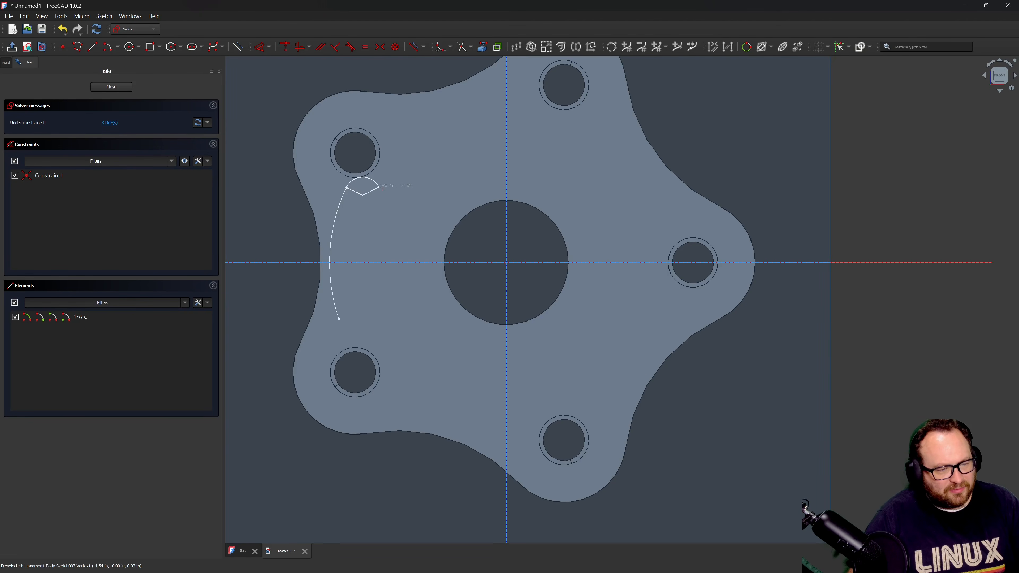
left_click(379, 187)
key("m")
left_click(378, 330)
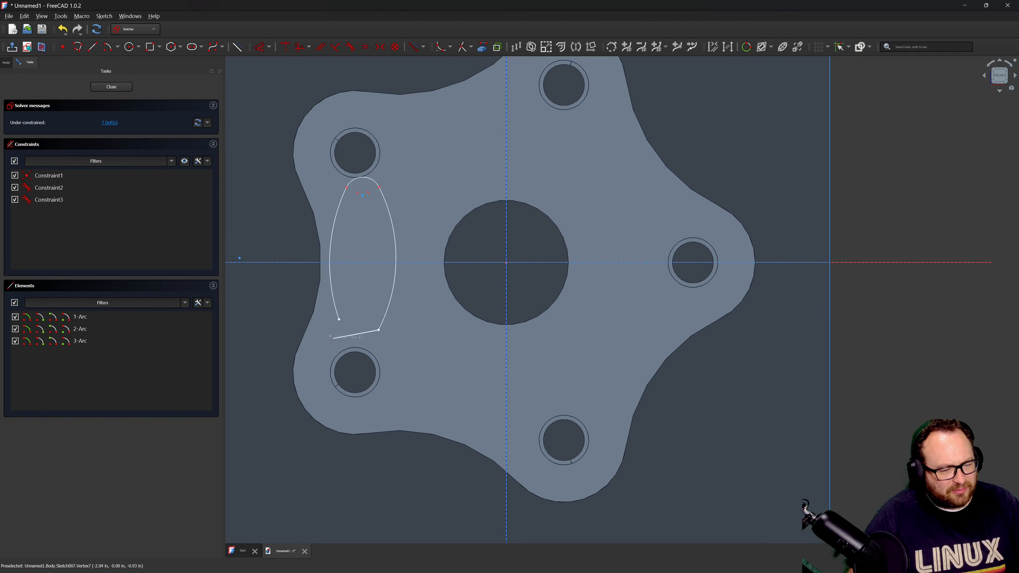
key("m")
left_click(338, 319)
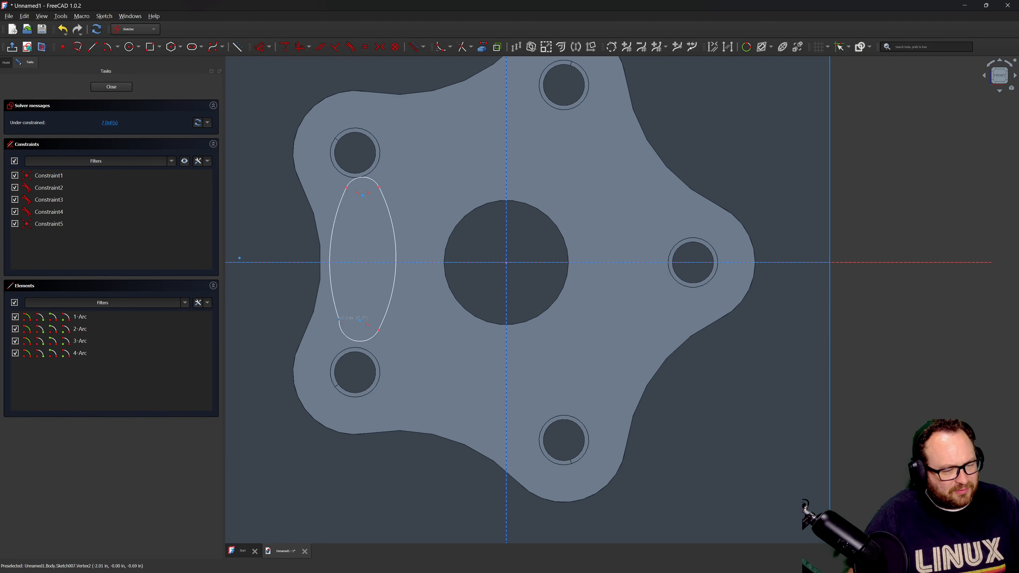
key("Escape")
Constrain the lower end arc tangent to the outer origin-centred arc where they meet.
left_click(337, 309)
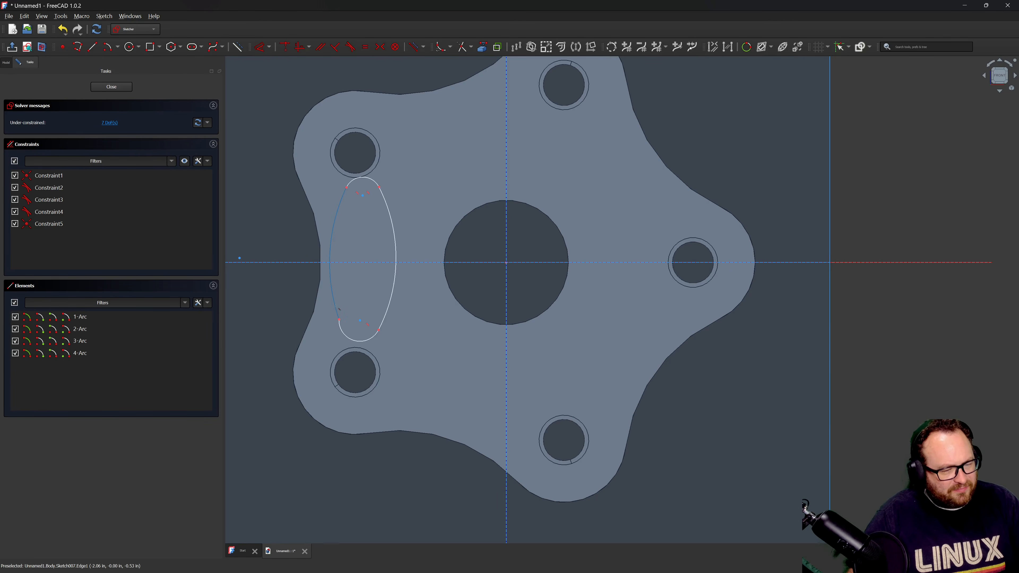
left_click(340, 329)
key("t")
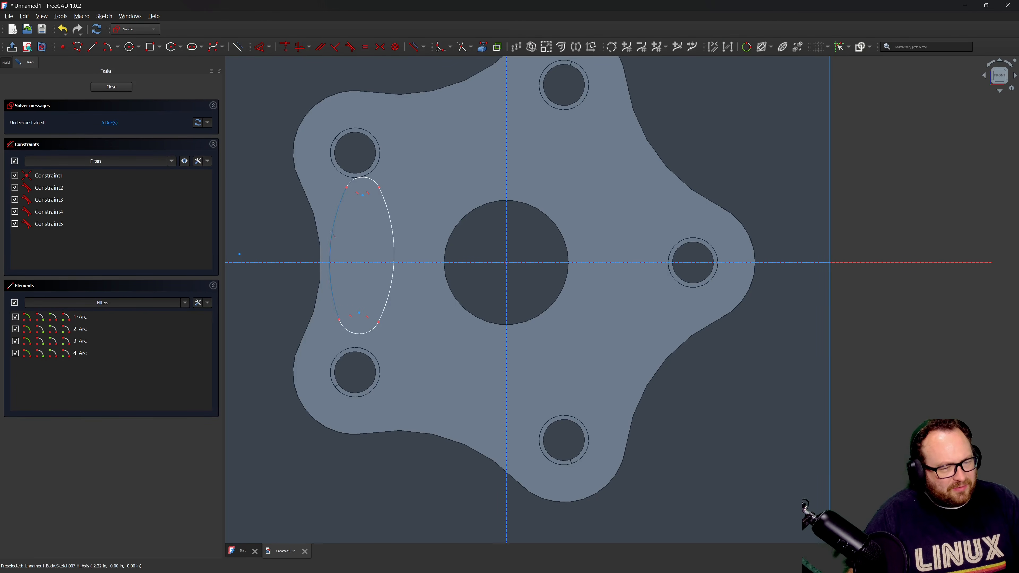
Align the two endpoints of the outer arc vertically, and do the same for the inner arc's endpoints.
left_click(330, 321)
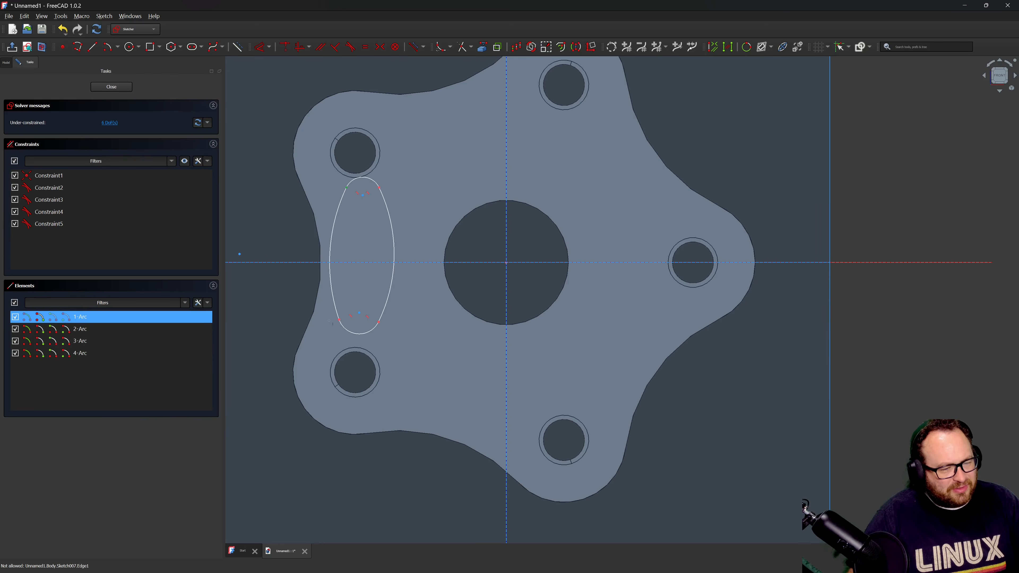
key("v")
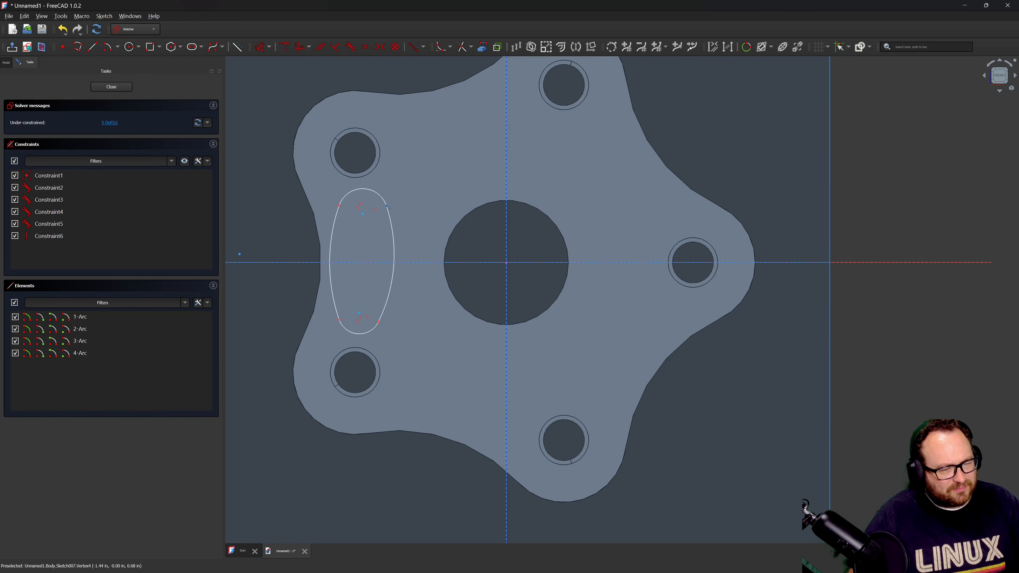
left_click(373, 320)
key("v")
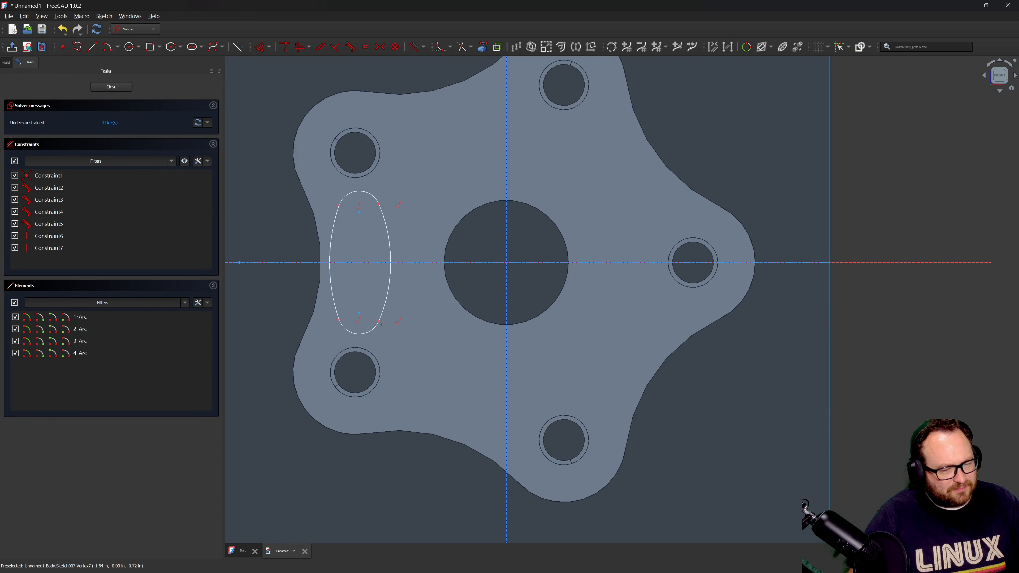
Set the horizontal distance between the inner arc's centre point and the vertical axis to 2 in.
scroll(509, 294, "down", 3)
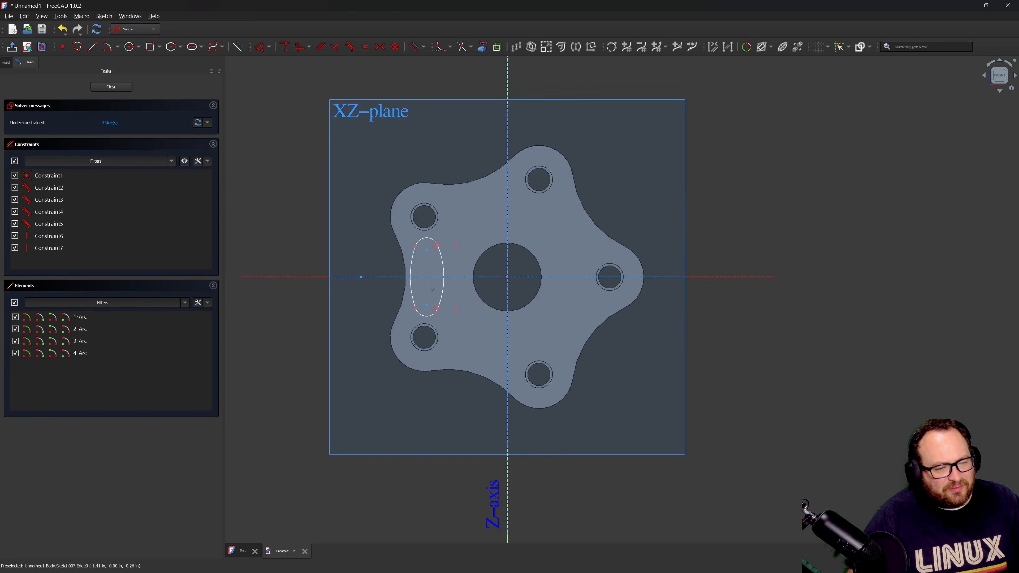
scroll(429, 285, "up", 2)
left_click(327, 272)
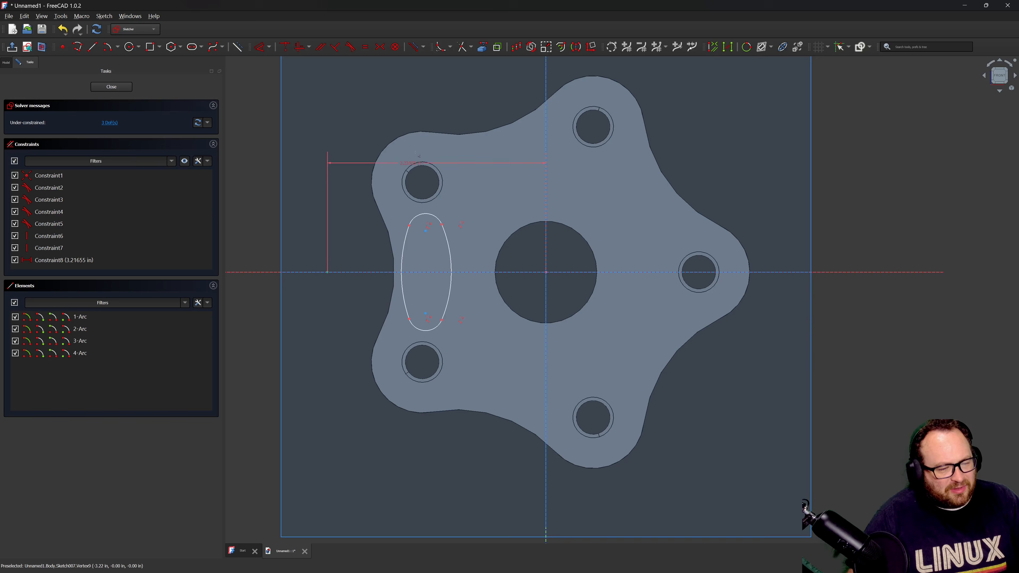
left_click(422, 104)
type("2")
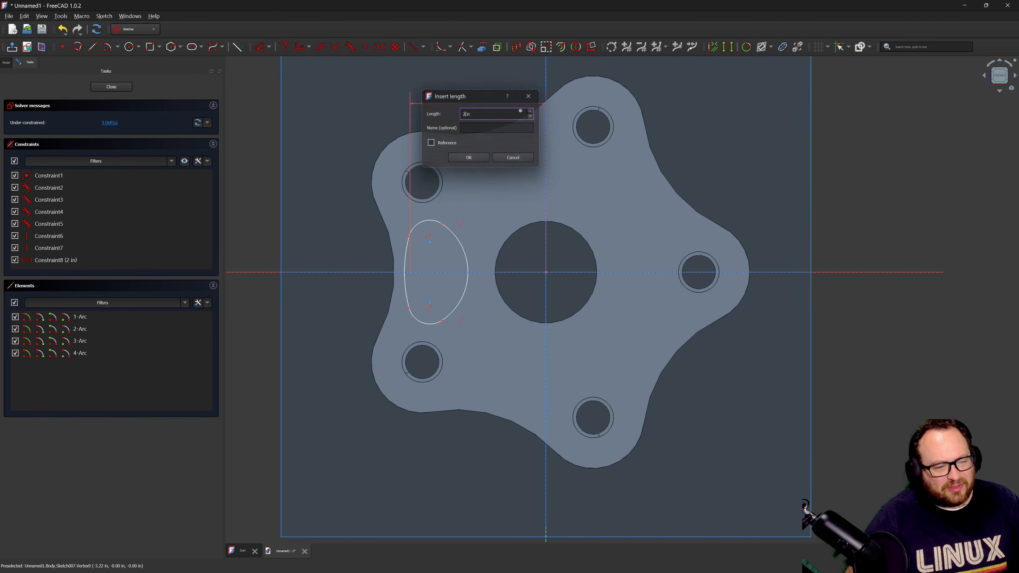
key("Return")
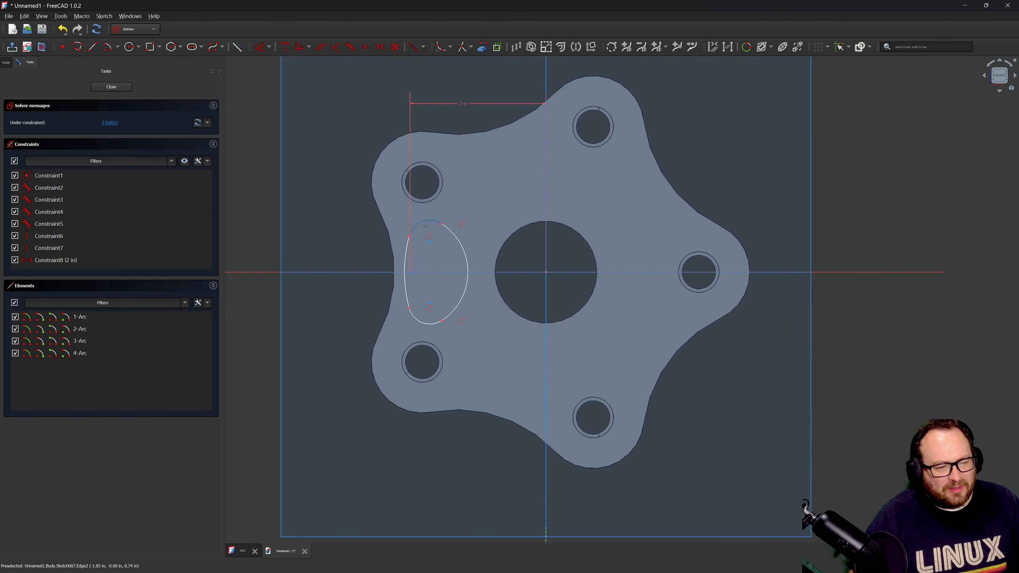
Set the radius of the slot's upper end arc to 0.125 in.
left_click(426, 221)
left_click(332, 193)
type("0.125")
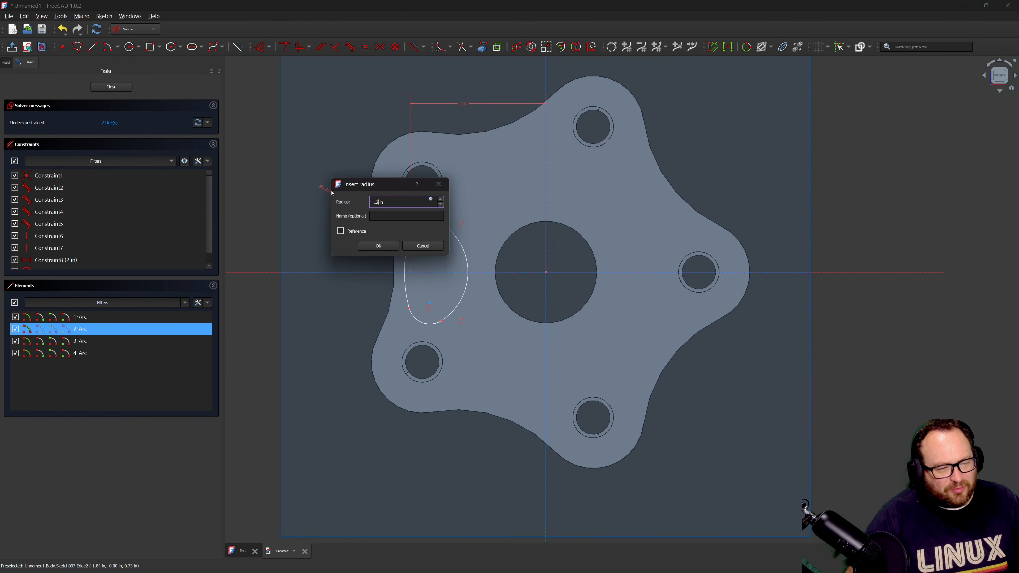
key("Return")
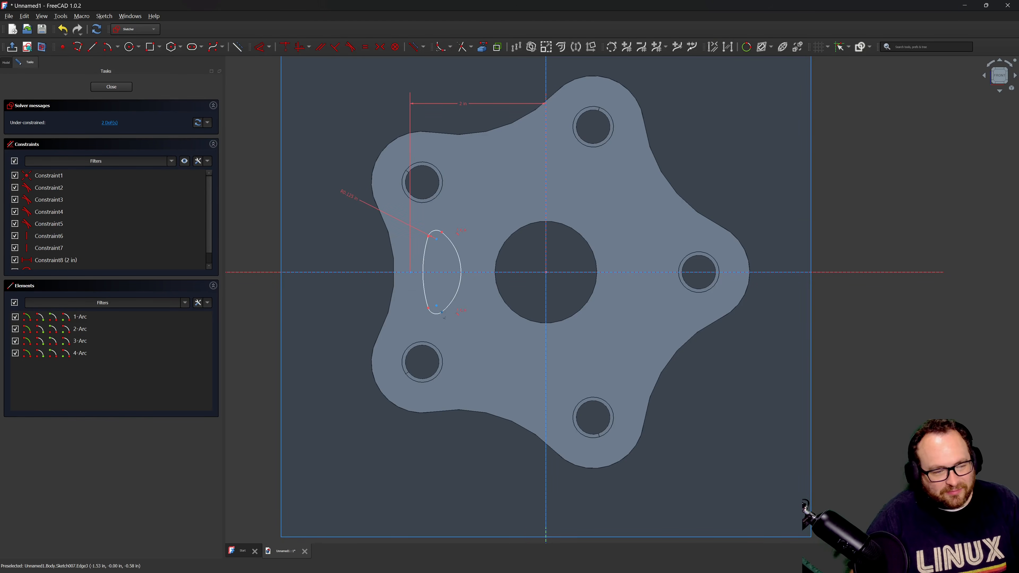
Place the lower end arc's centre 1.86 in from the vertical axis and 0.85 in below the horizontal axis, and close the sketch.
left_click(436, 306)
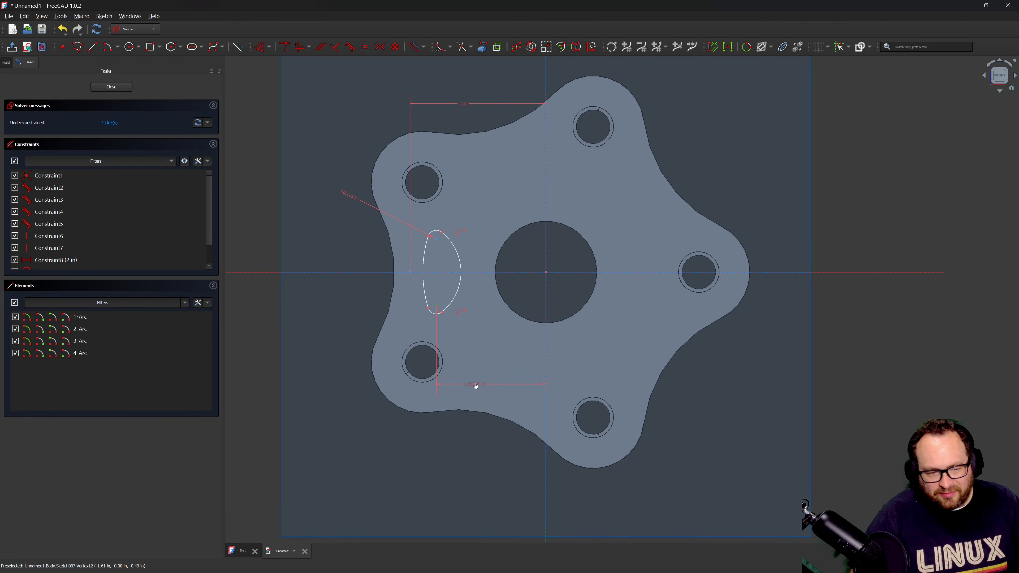
left_click(475, 384)
type("1.86")
key("Return")
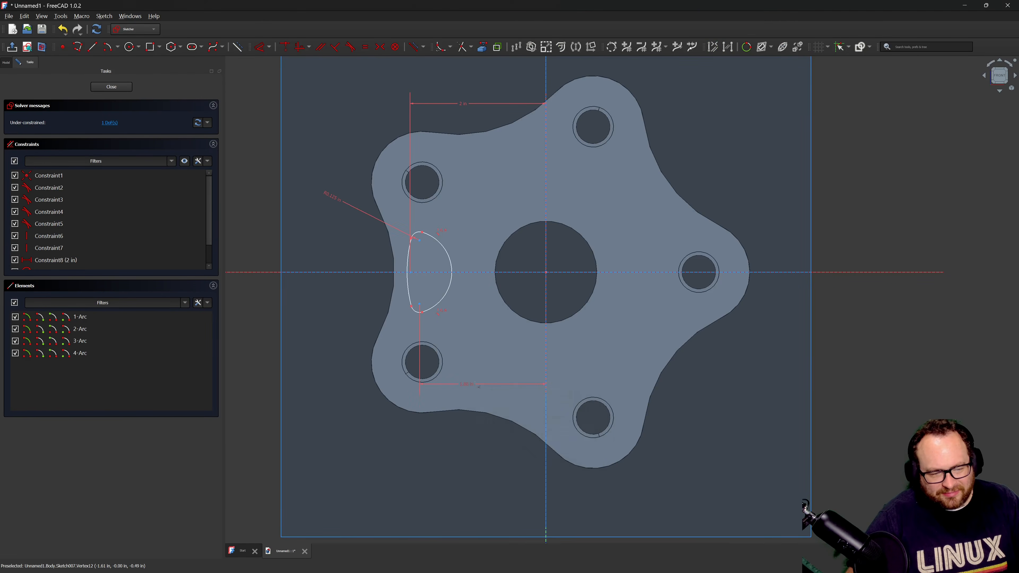
left_click(419, 304)
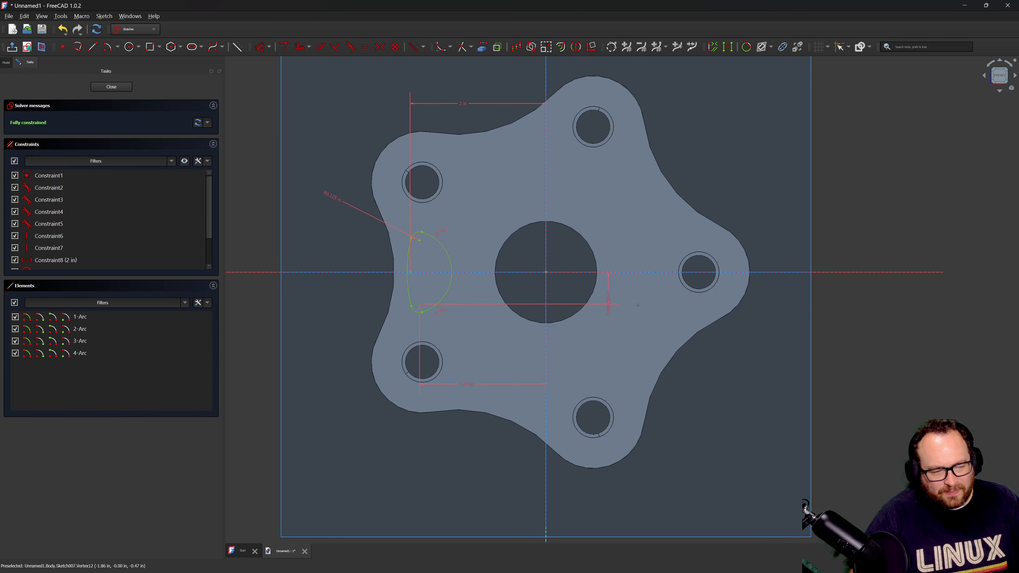
left_click(646, 297)
type(".85")
key("Return")
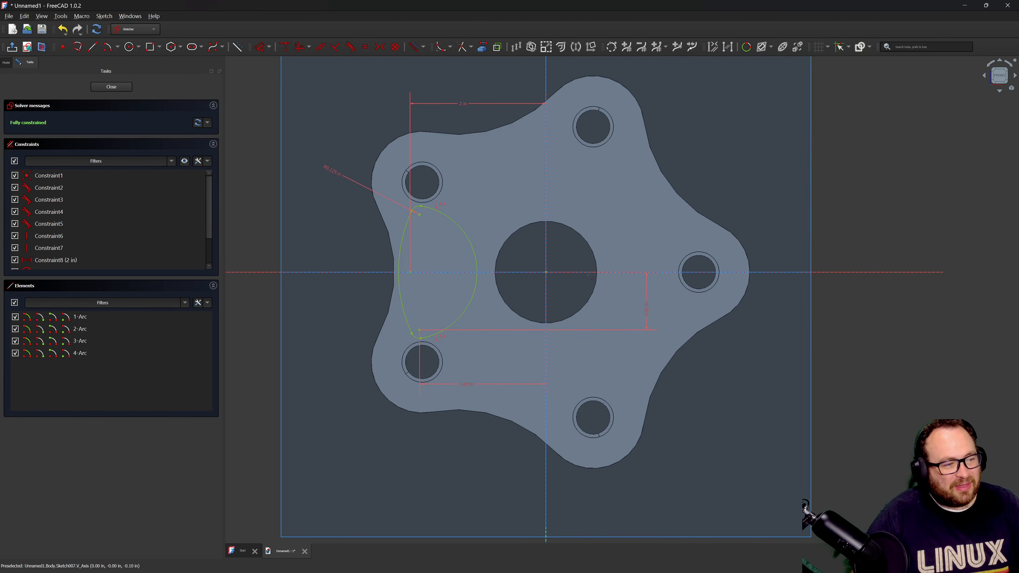
left_click(116, 87)
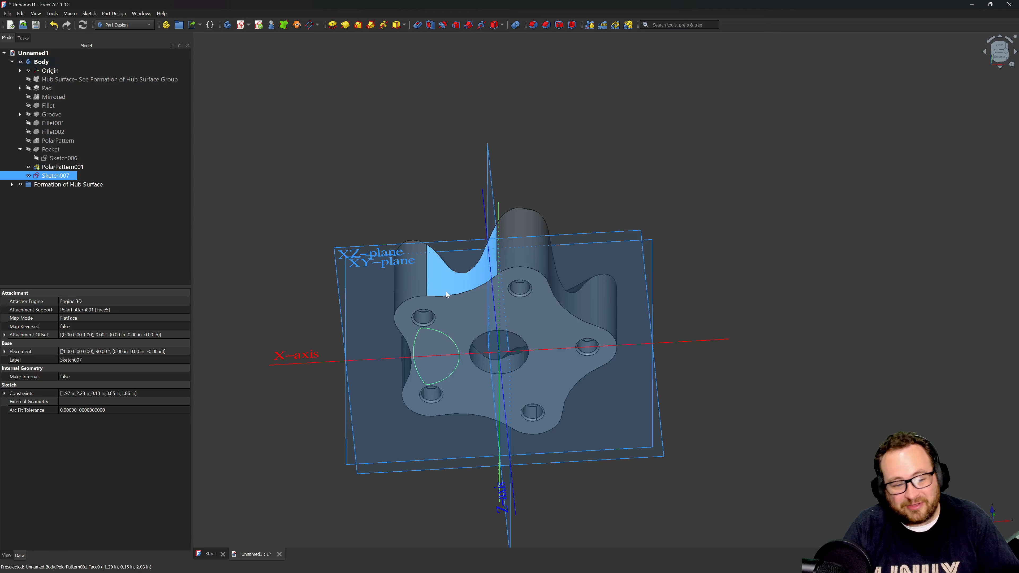
Inspect the scalloped hub from the side and from its open-pocket end.
middle_click_drag(585, 249, 706, 456)
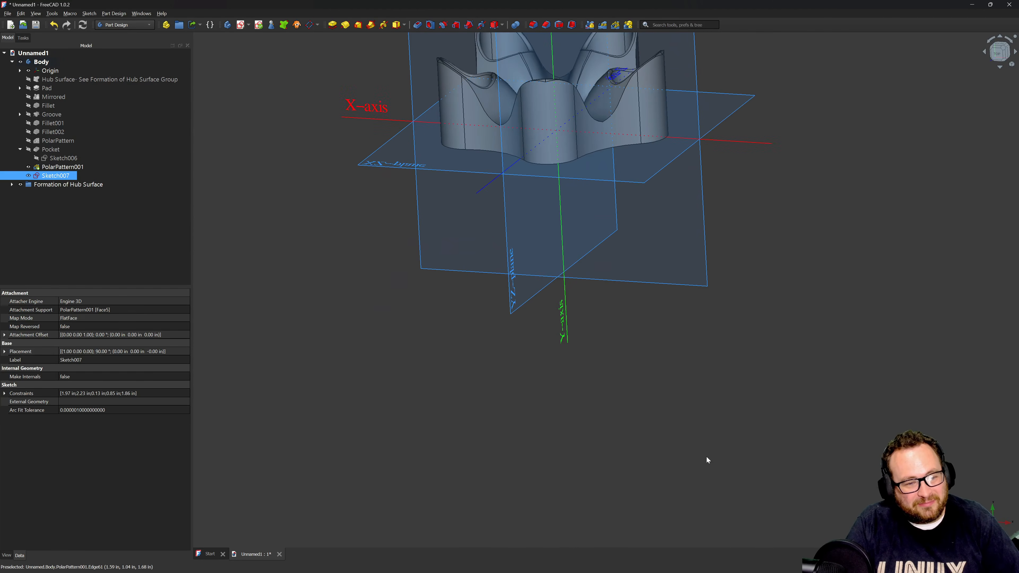
scroll(706, 456, "down", 5)
scroll(655, 255, "up", 5)
right_click(678, 279)
left_click(580, 179)
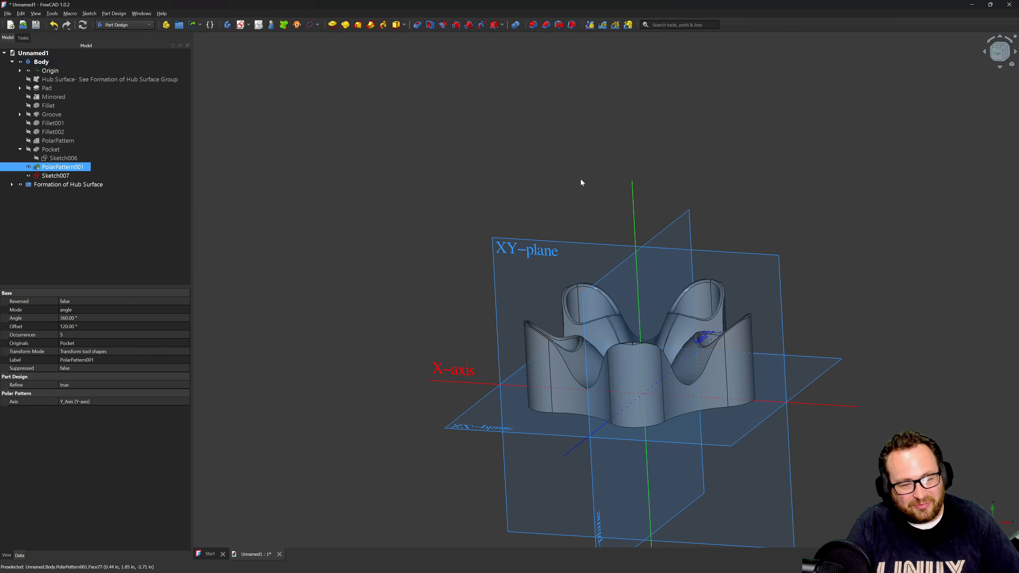
left_click(581, 182)
middle_click_drag(581, 182, 835, 272)
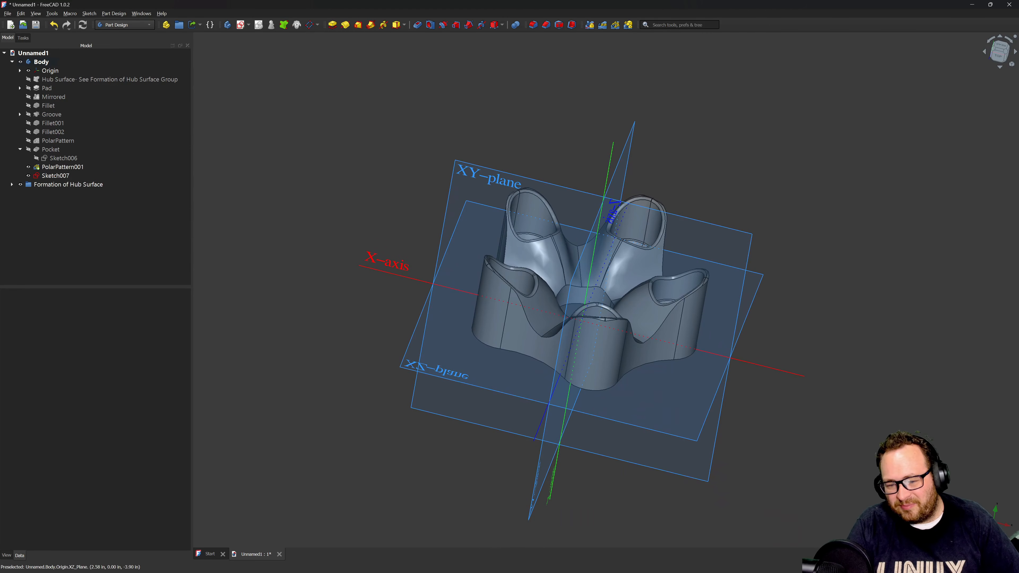
scroll(772, 353, "down", 3)
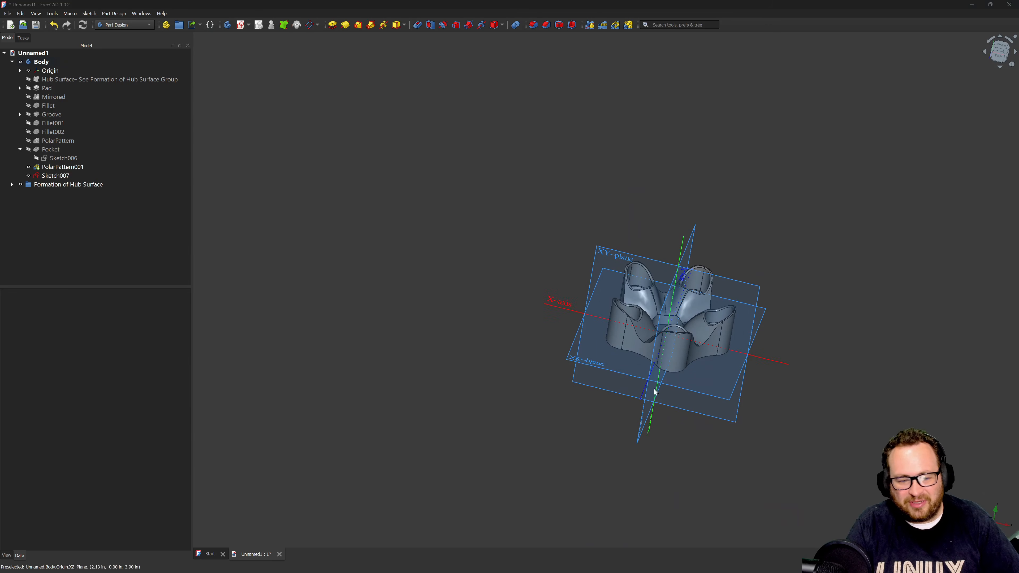
Save the document as VIdeo Version and start a new sketch on the XZ plane.
left_click(585, 364)
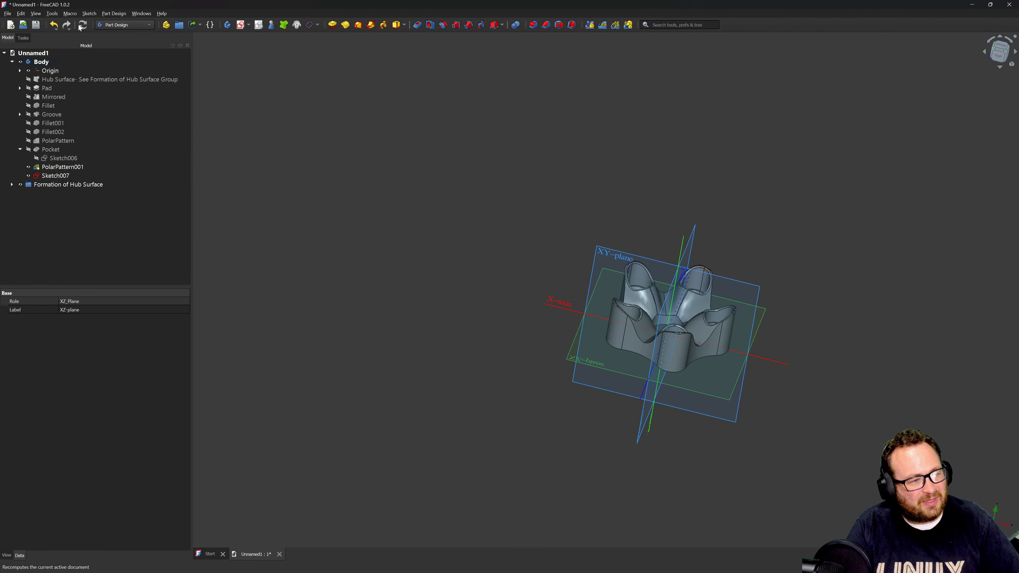
left_click(36, 25)
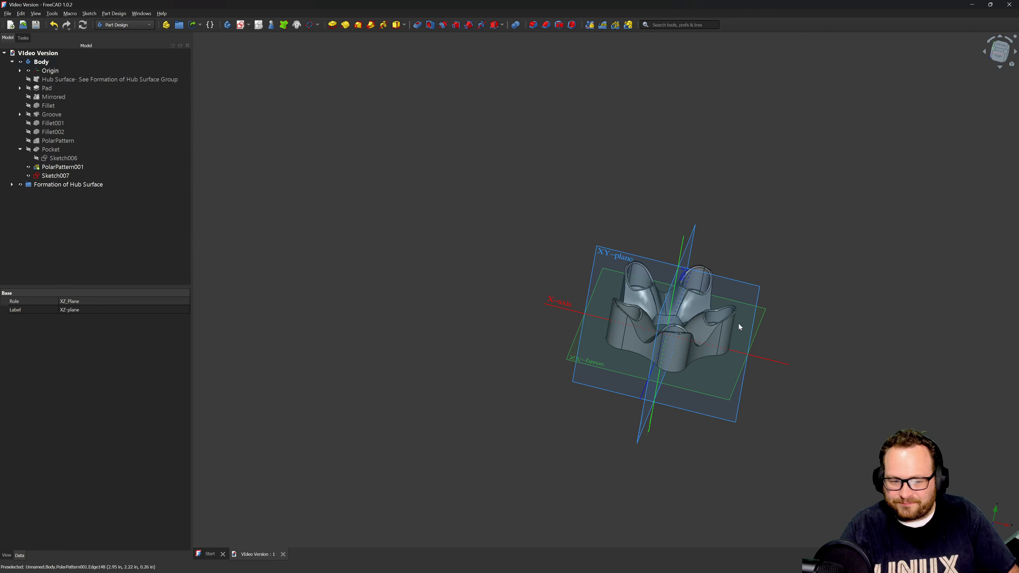
left_click(240, 25)
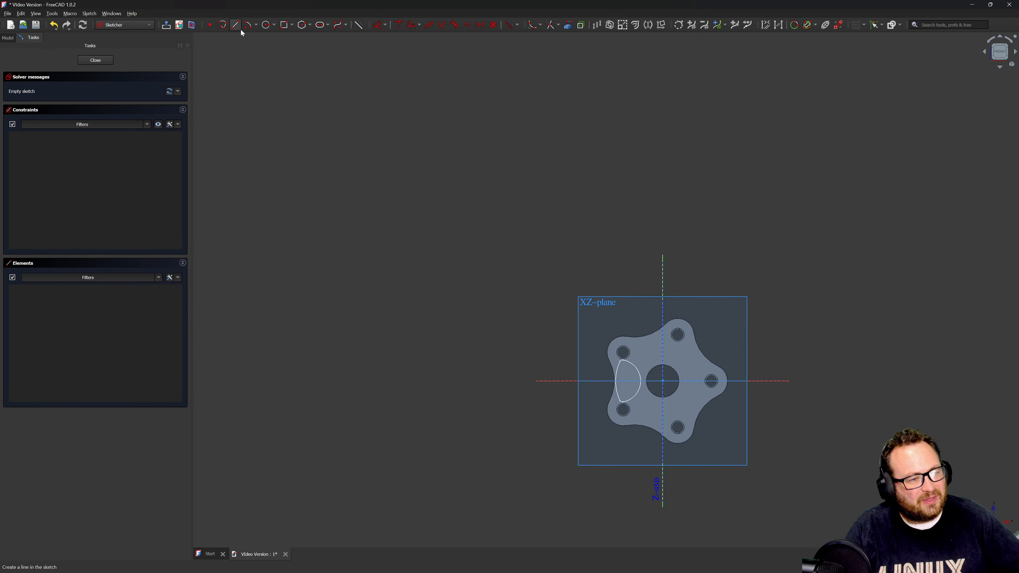
Draw a degree-3 B-spline with four control points, two on the negative horizontal axis from inside the slot, then two running outward and down.
left_click(340, 25)
scroll(655, 423, "up", 5)
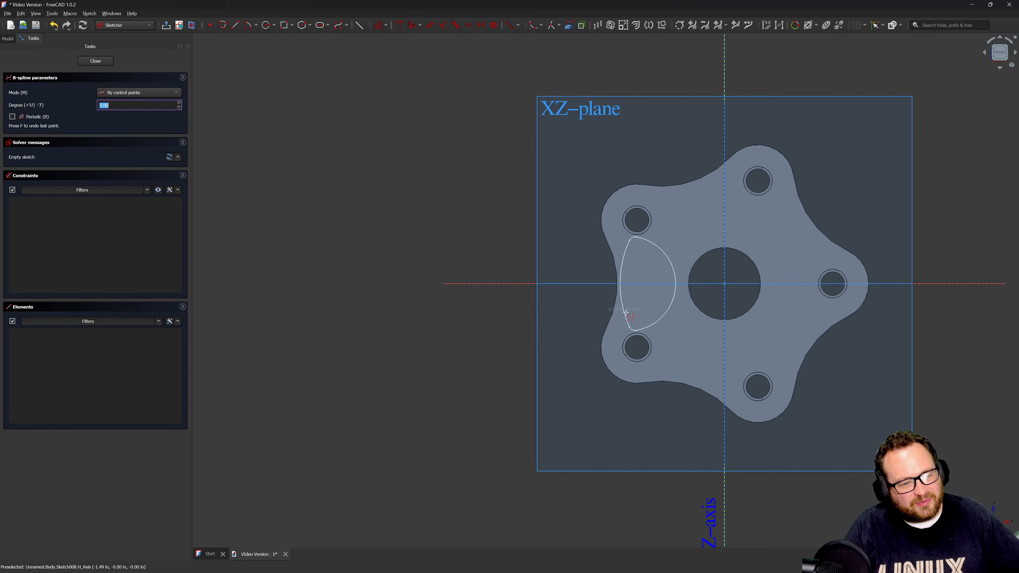
left_click(651, 285)
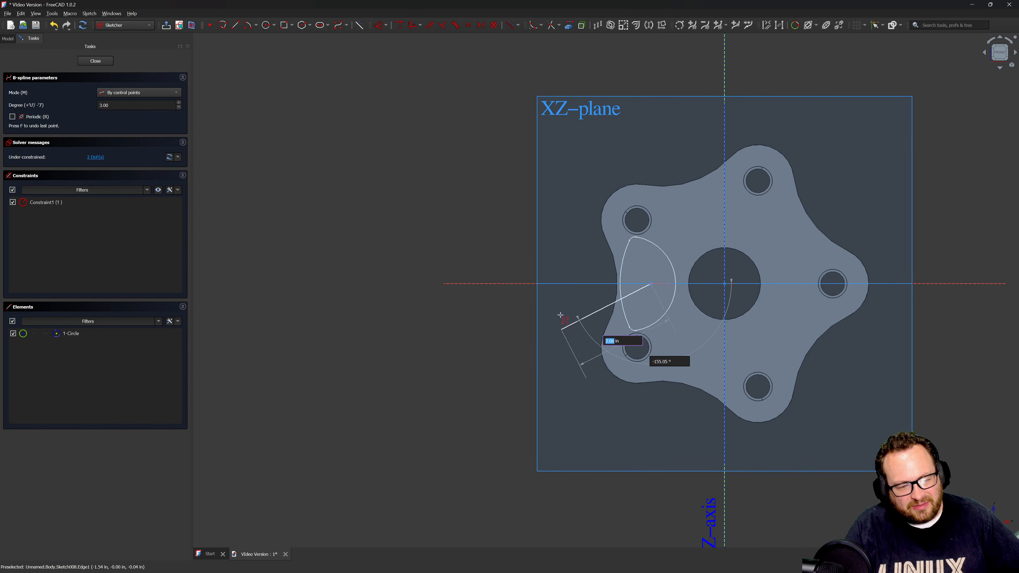
left_click(582, 284)
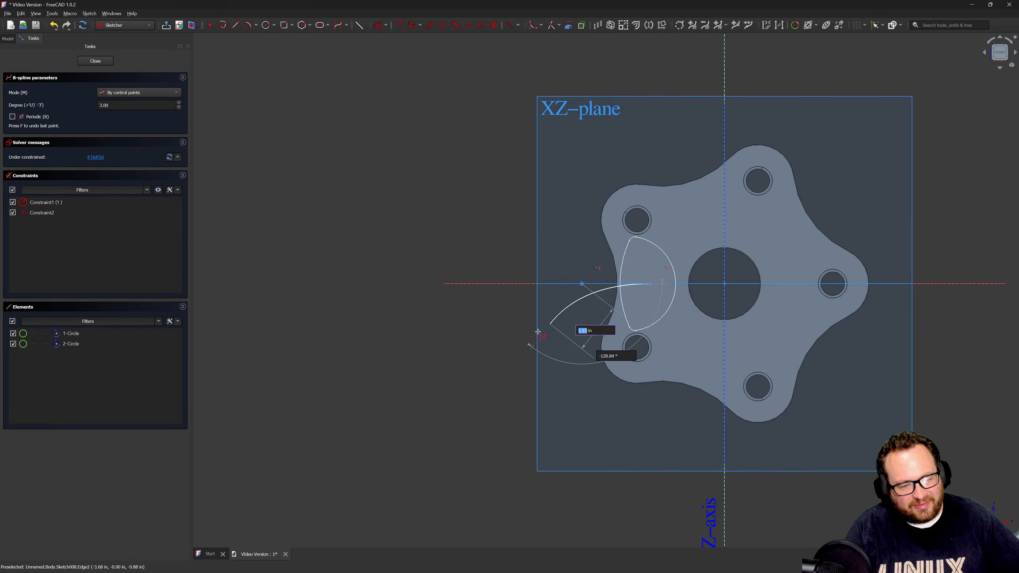
left_click(469, 353)
scroll(494, 235, "down", 3)
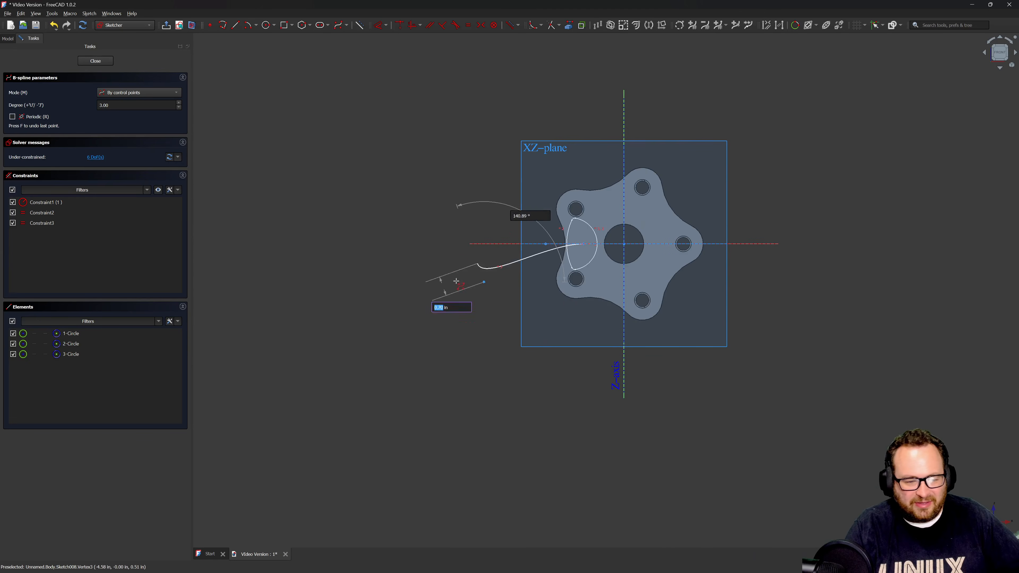
left_click(403, 352)
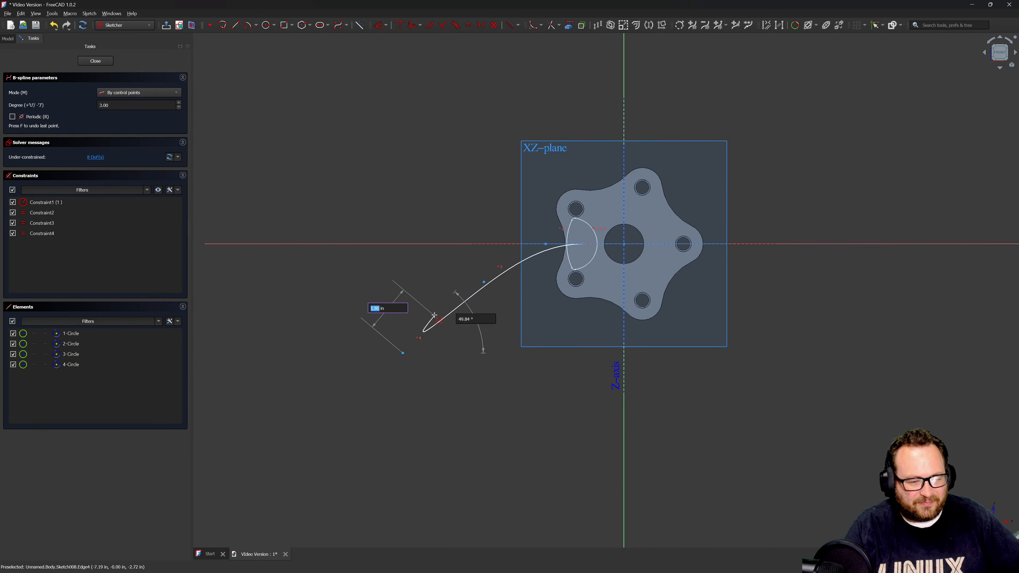
right_click(403, 352)
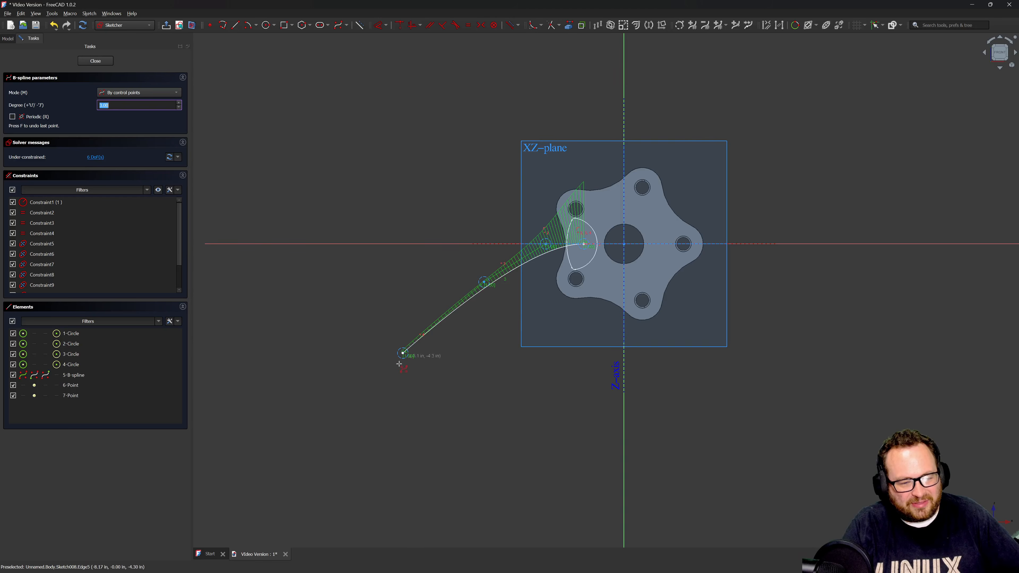
scroll(580, 243, "up", 5)
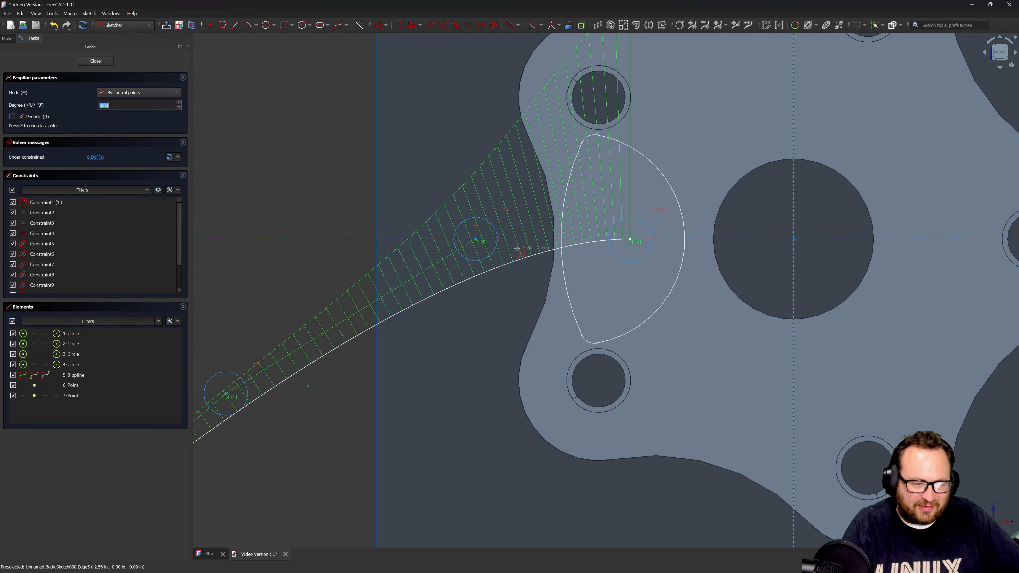
scroll(518, 244, "up", 3)
right_click(474, 245)
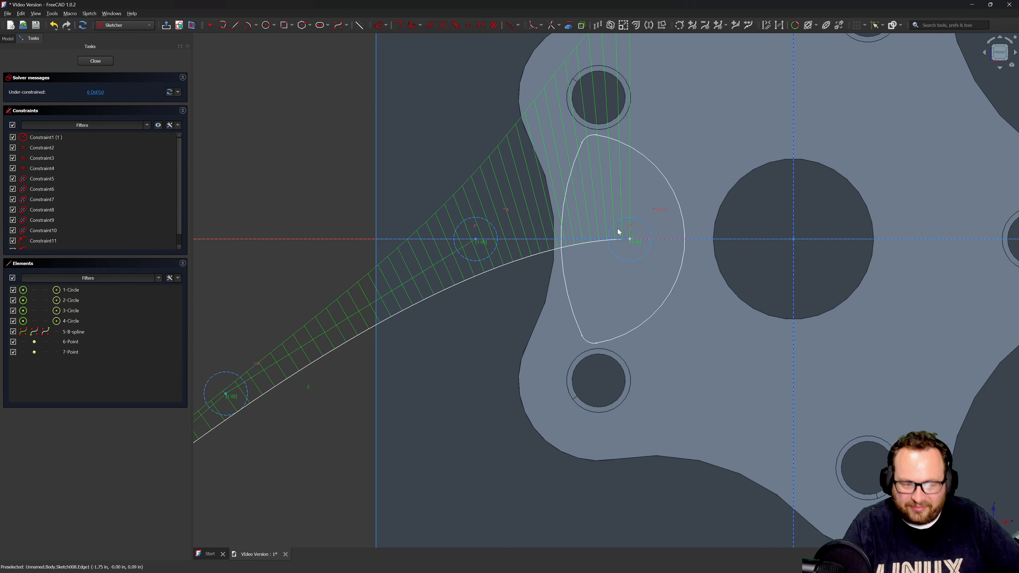
Set the horizontal distance from the B-spline's start point to the vertical axis to 2.375 in.
key("d")
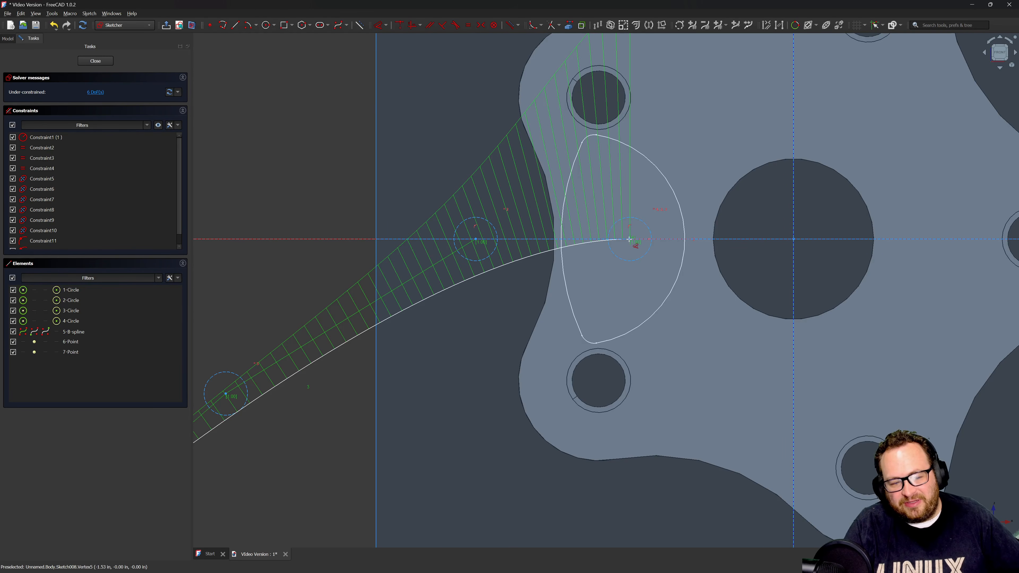
left_click(629, 240)
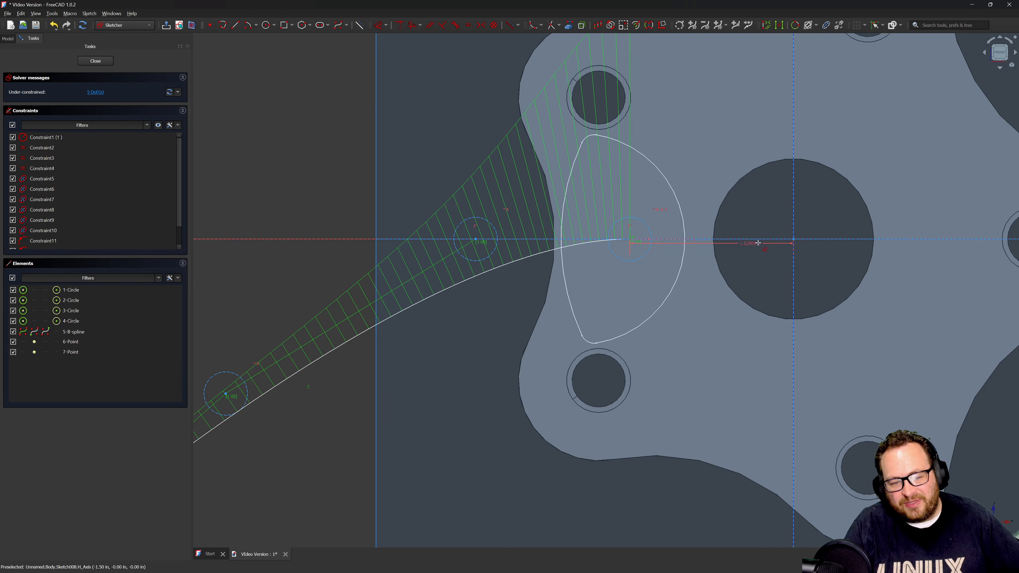
left_click(741, 134)
type("2.375")
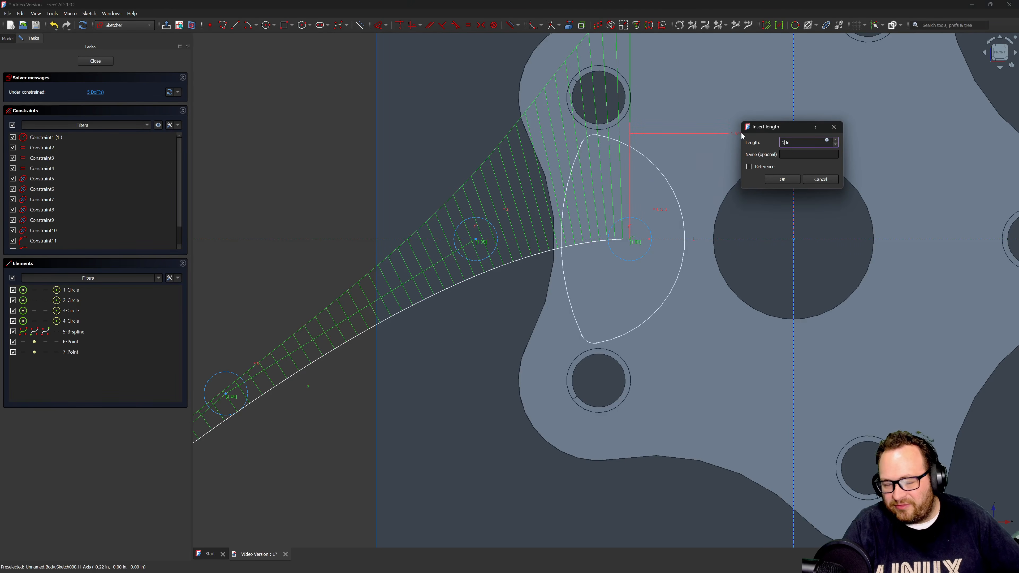
key("Return")
Set the horizontal distance from the B-spline's outer endpoint to the vertical axis to 10 in.
scroll(754, 165, "down", 4)
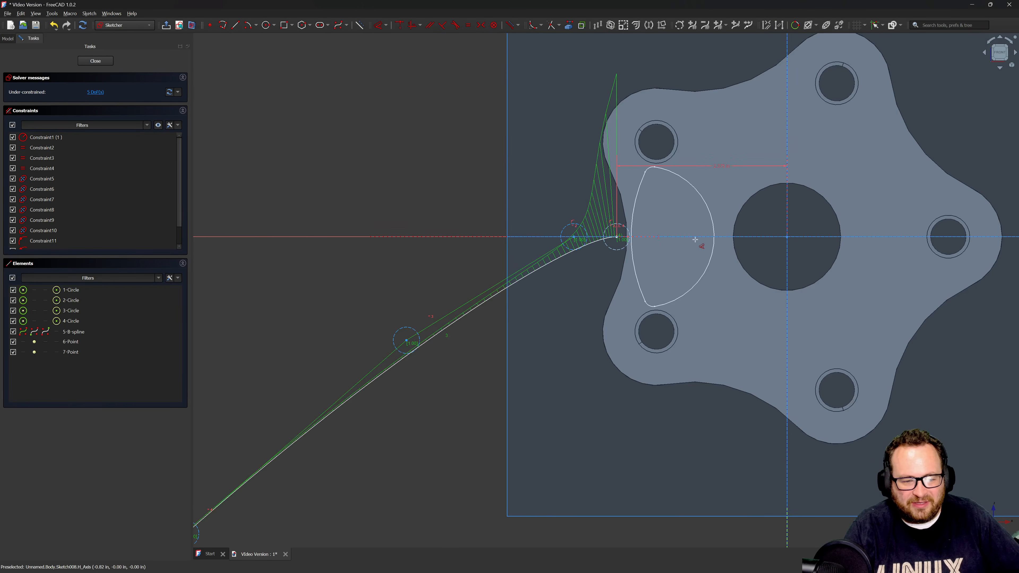
scroll(581, 235, "up", 4)
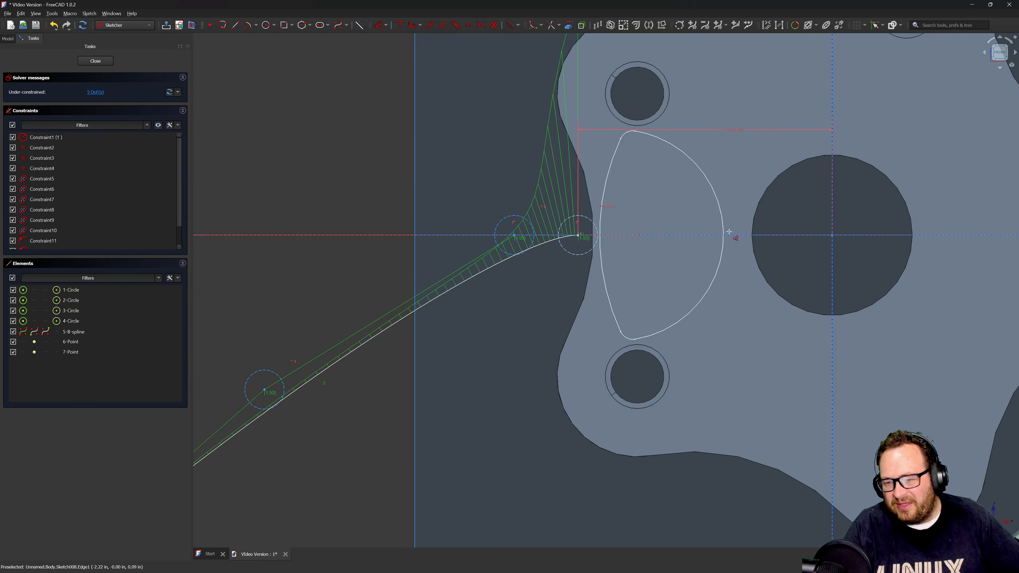
scroll(728, 232, "down", 5)
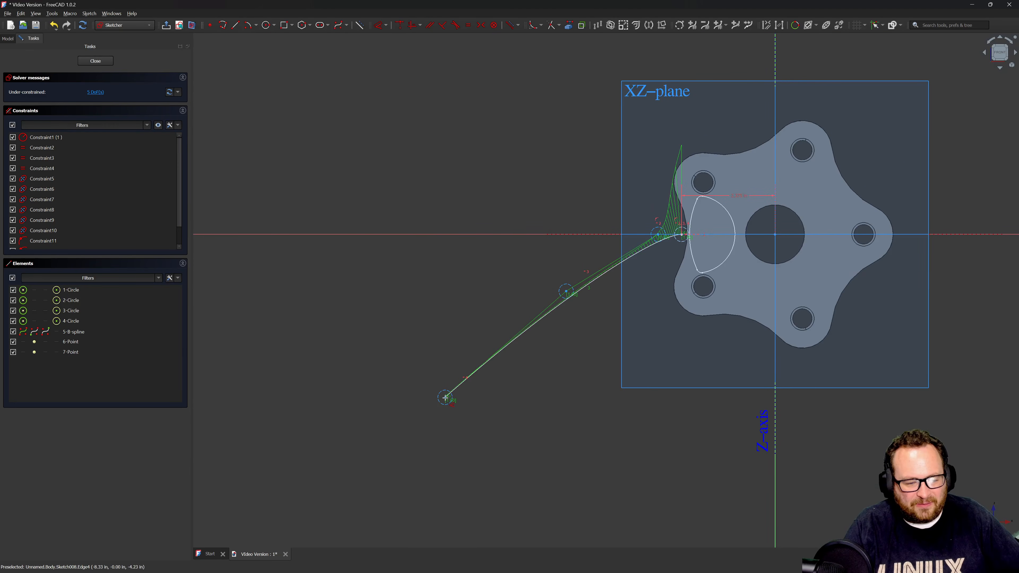
left_click(445, 398)
left_click(775, 425)
left_click(651, 440)
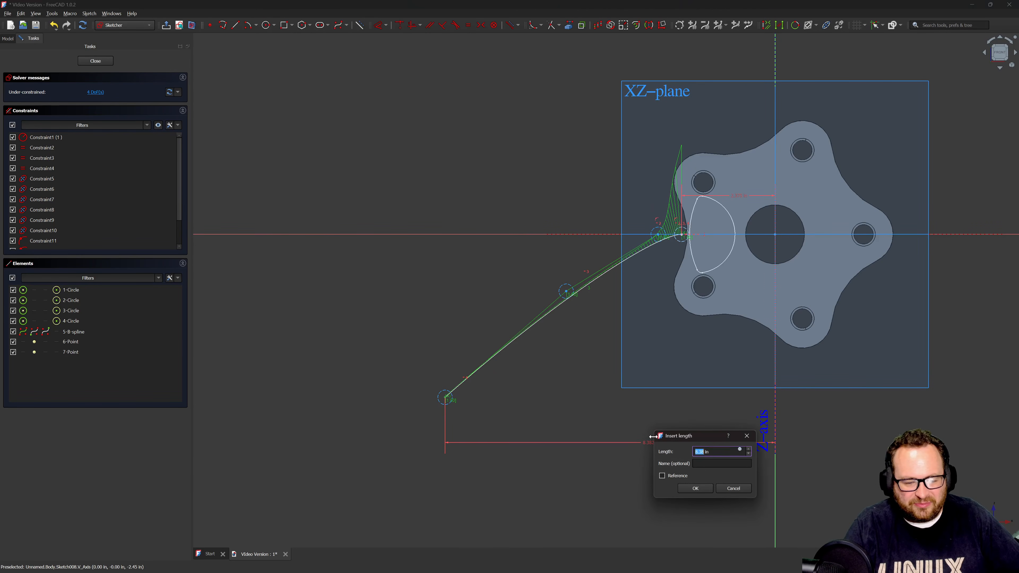
key("Return")
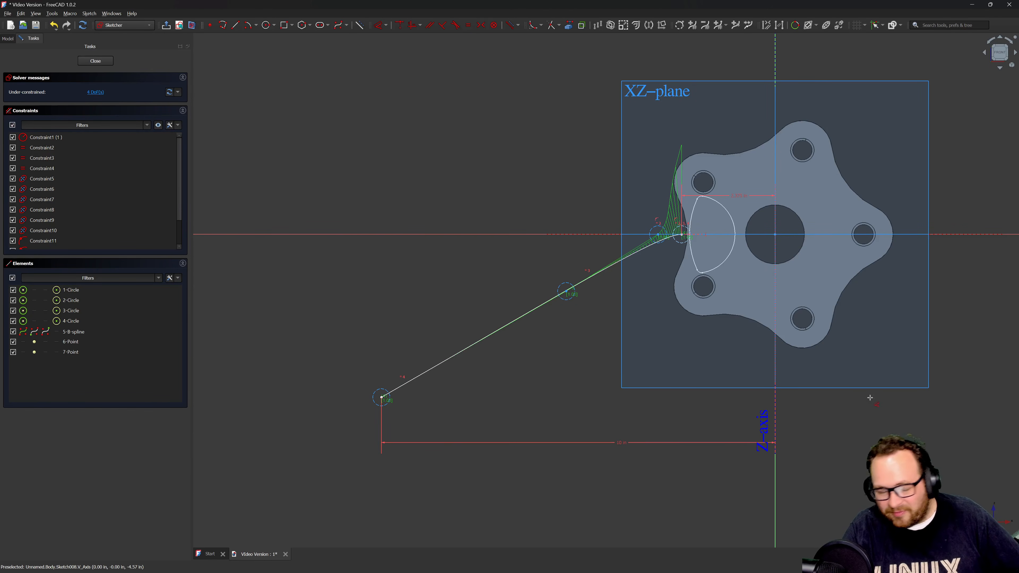
Set the vertical distance from the B-spline's outer endpoint to the horizontal axis to 4.375 in.
left_click(381, 397)
left_click(871, 331)
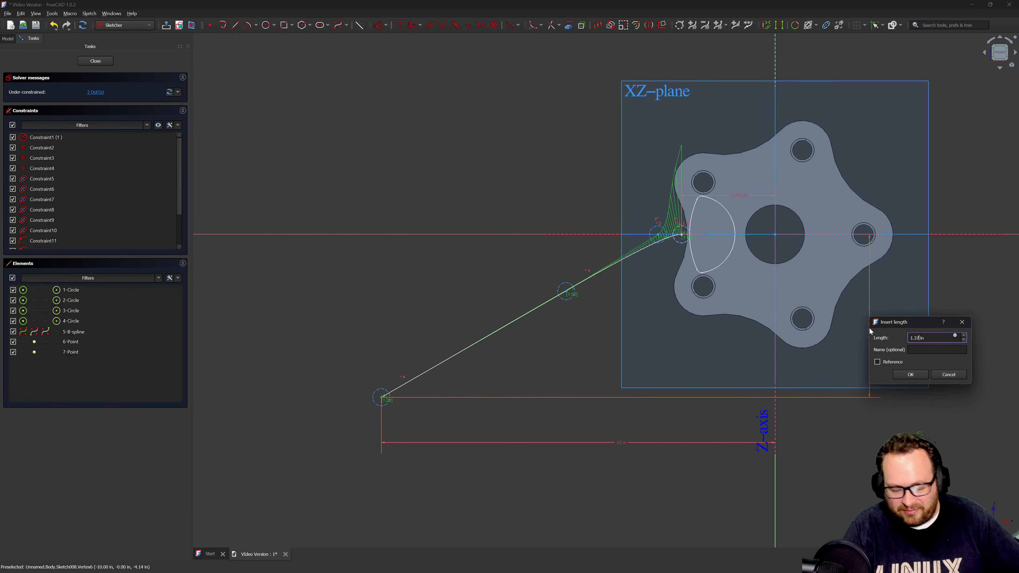
key("BackSpace")
key("BackSpace")
key("BackSpace")
type("4.375")
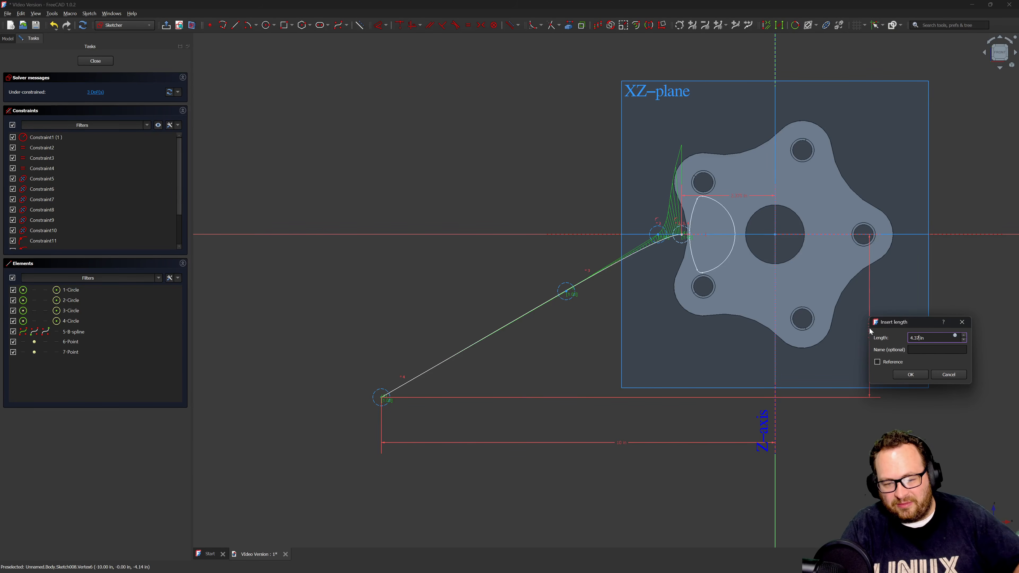
key("Return")
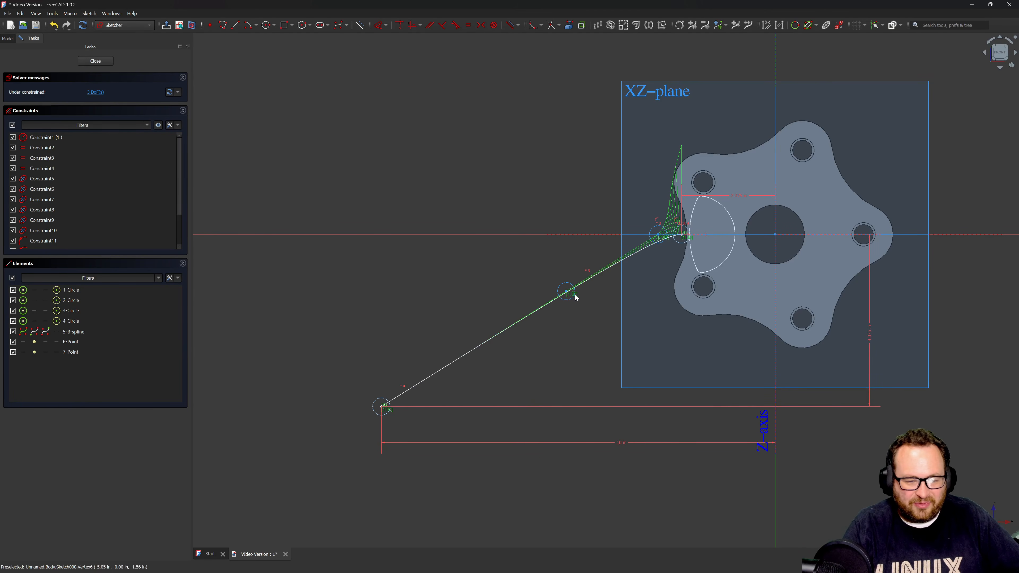
Reshape the B-spline into a smooth arch by moving its third control point up and outward and its second farther out along the horizontal axis.
left_click_drag(565, 292, 509, 254)
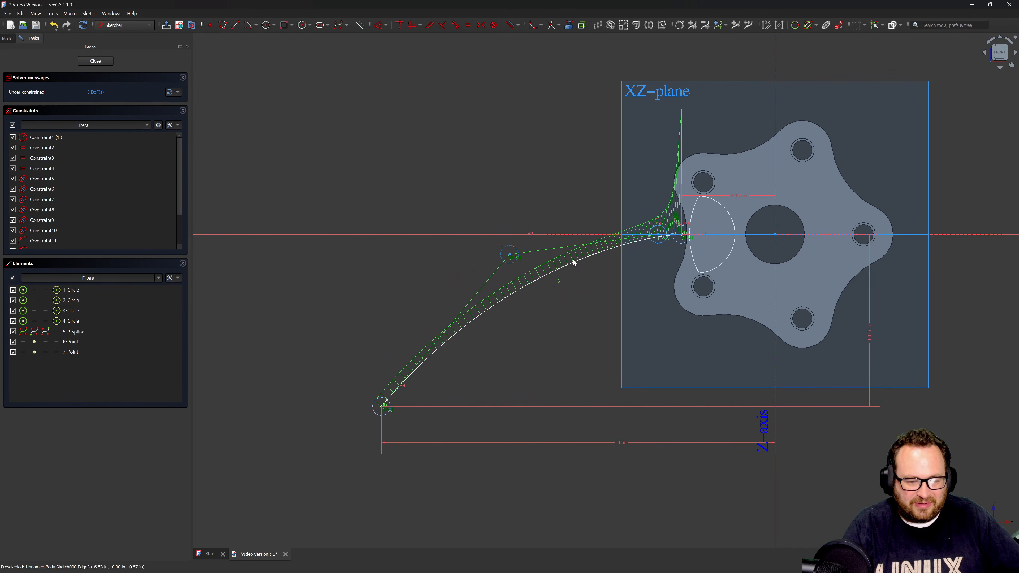
left_click_drag(658, 237, 637, 244)
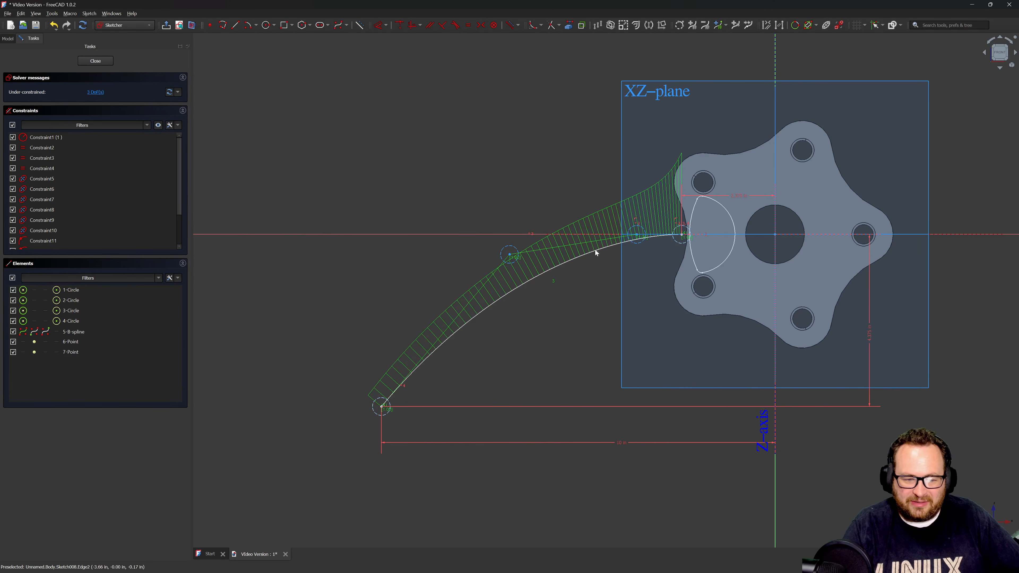
scroll(575, 284, "down", 4)
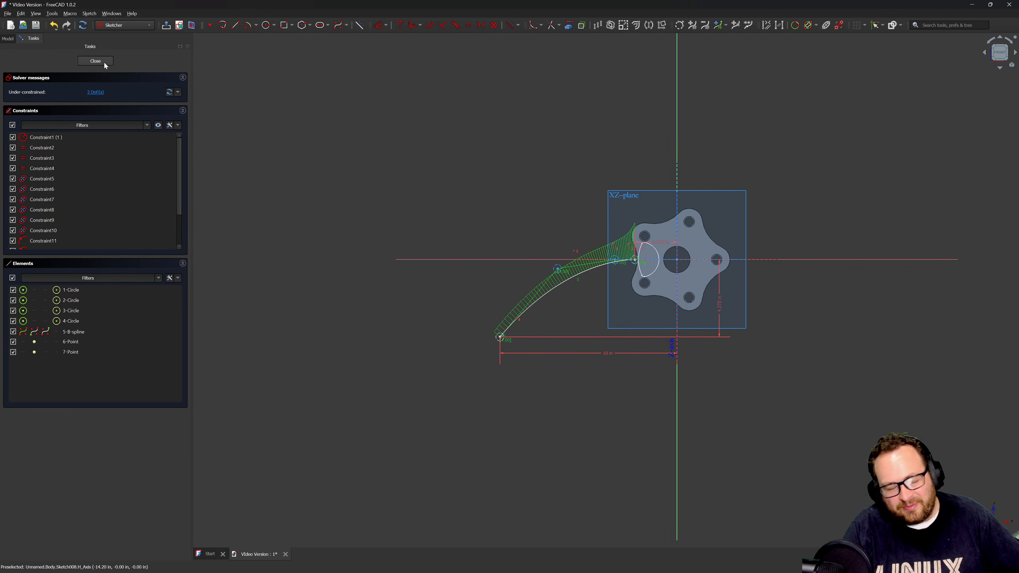
scroll(554, 266, "up", 4)
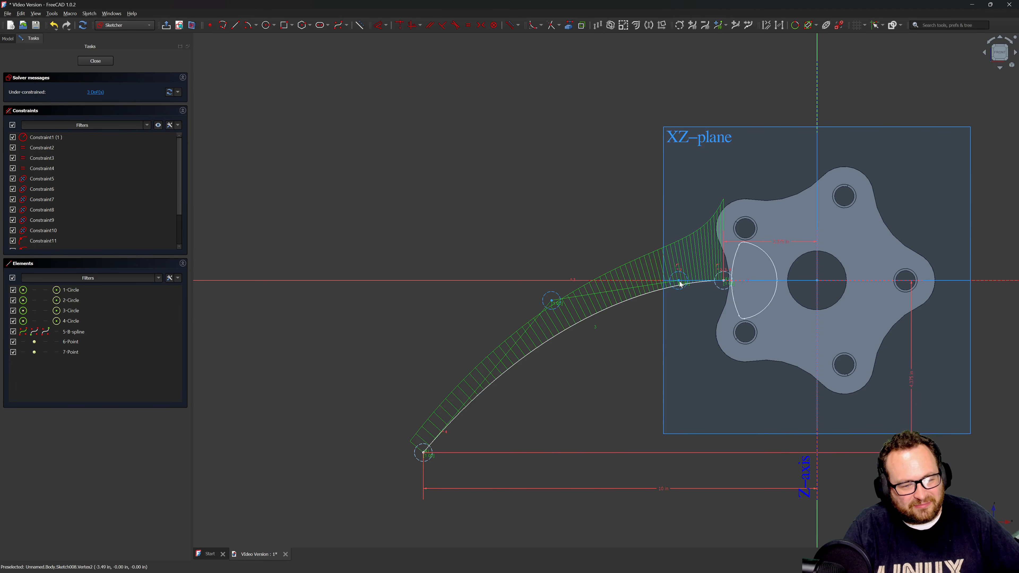
Close the XZ-plane sketch and start a new sketch on the XY plane.
left_click(95, 61)
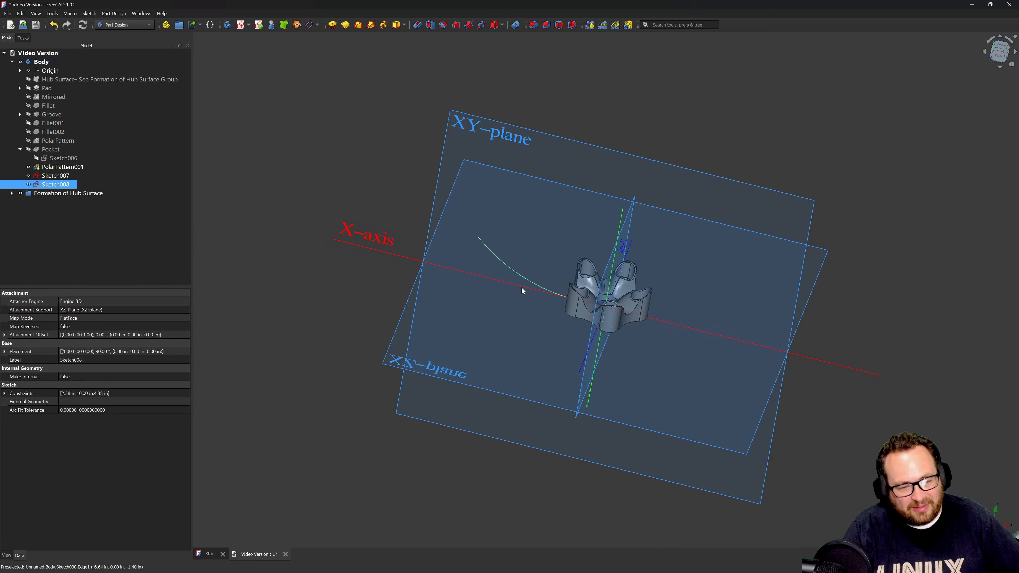
left_click(501, 129)
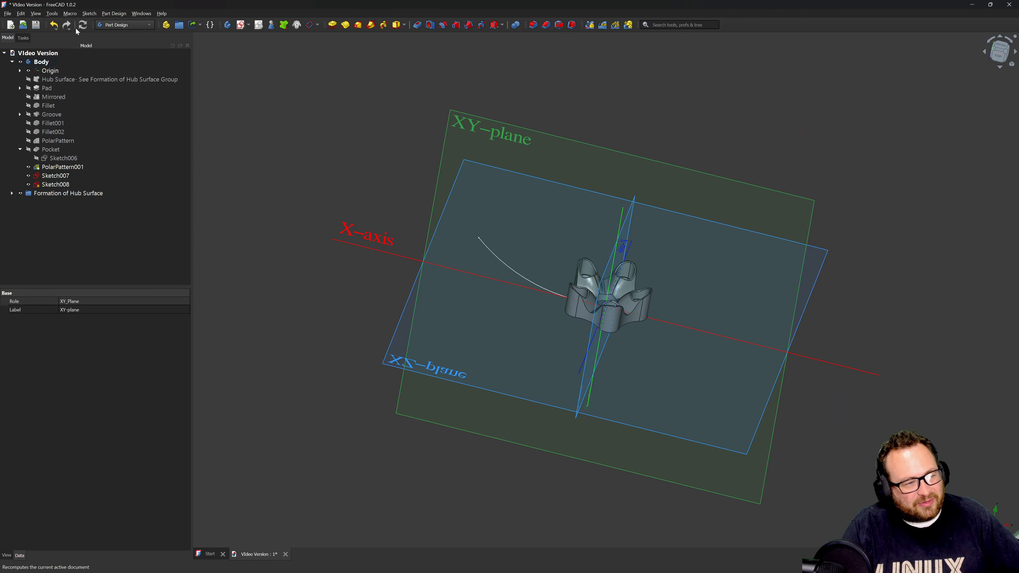
left_click(241, 25)
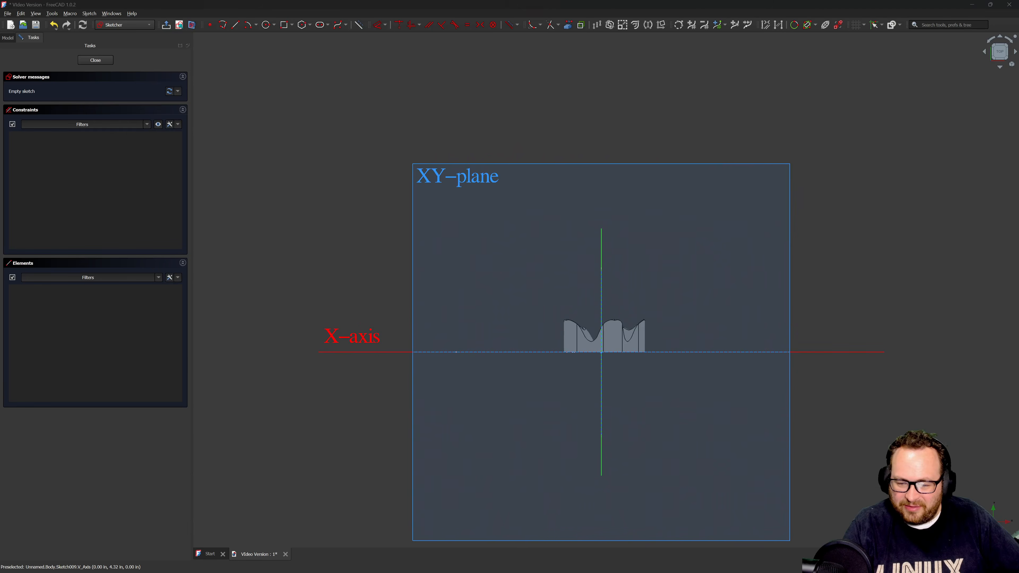
scroll(761, 313, "down", 1)
scroll(570, 339, "up", 3)
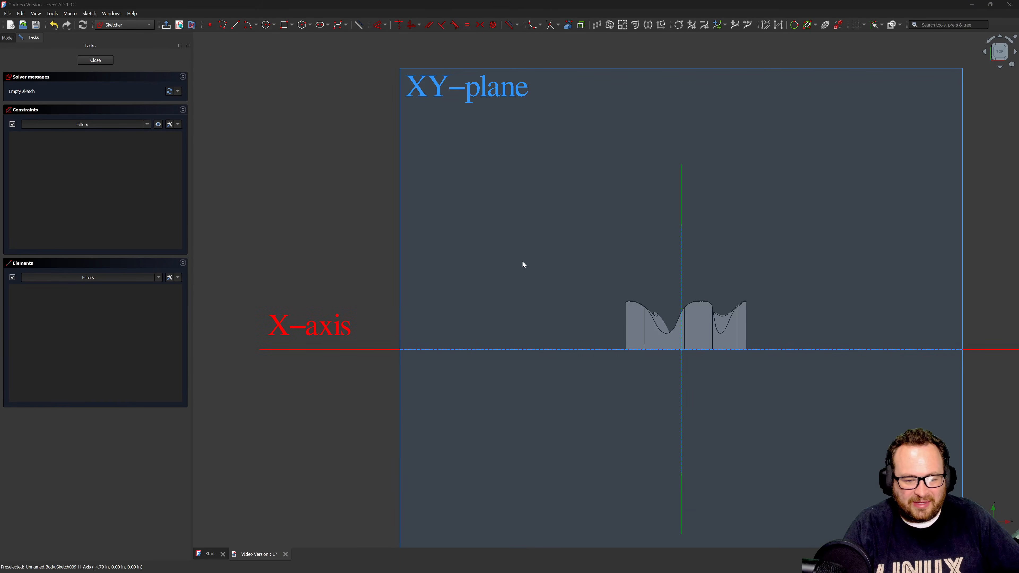
Draw a degree-3 B-spline by four control points, starting on the negative X axis beside the hub, rising upward, and running outward from it.
key("g")
key("f")
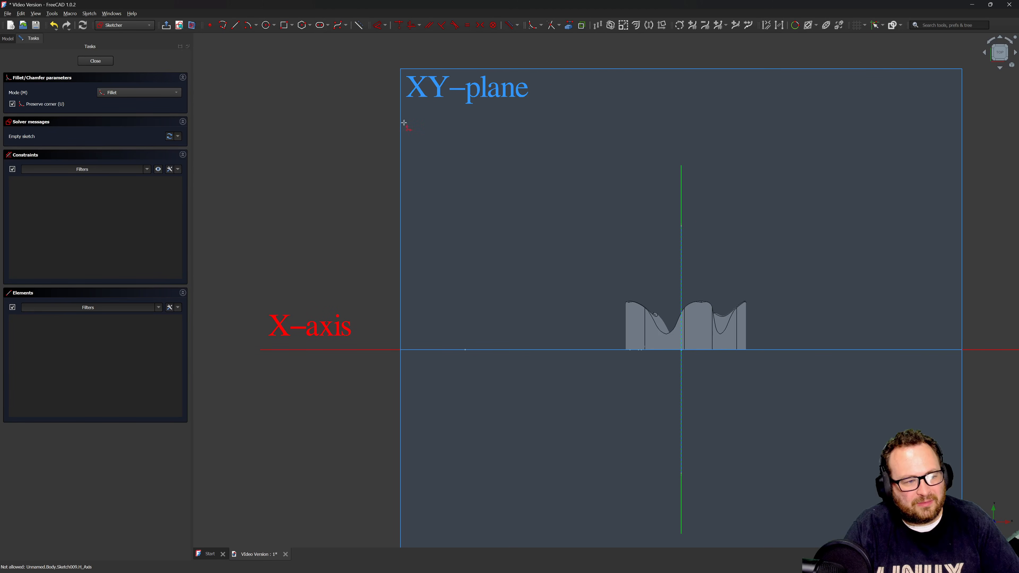
left_click(343, 27)
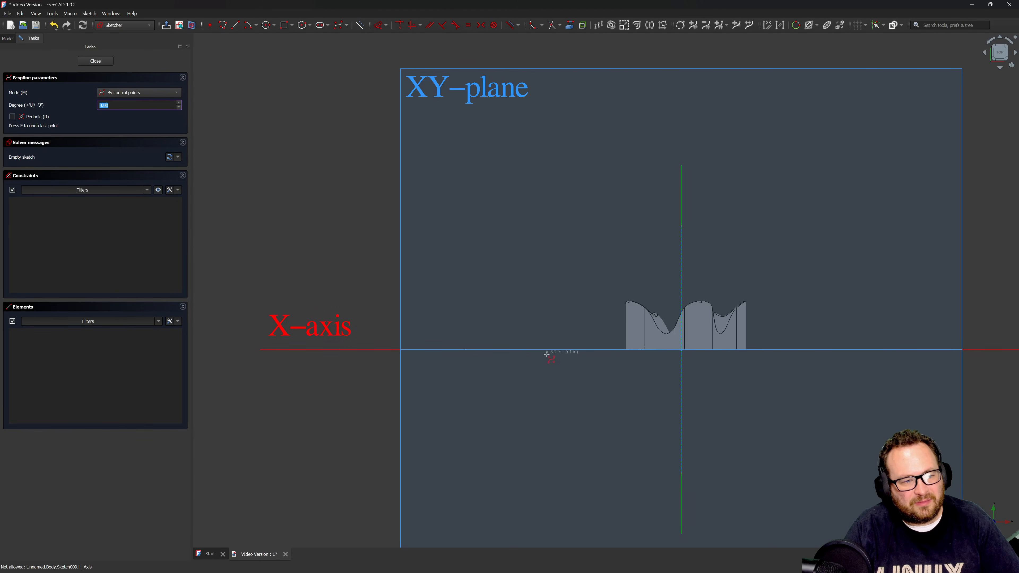
left_click(615, 350)
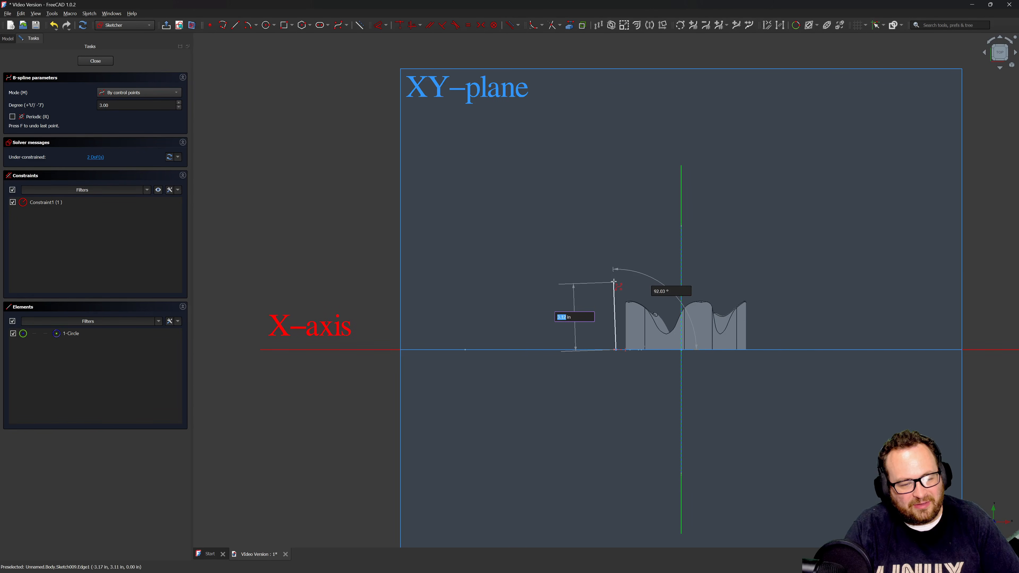
left_click(613, 281)
left_click(511, 233)
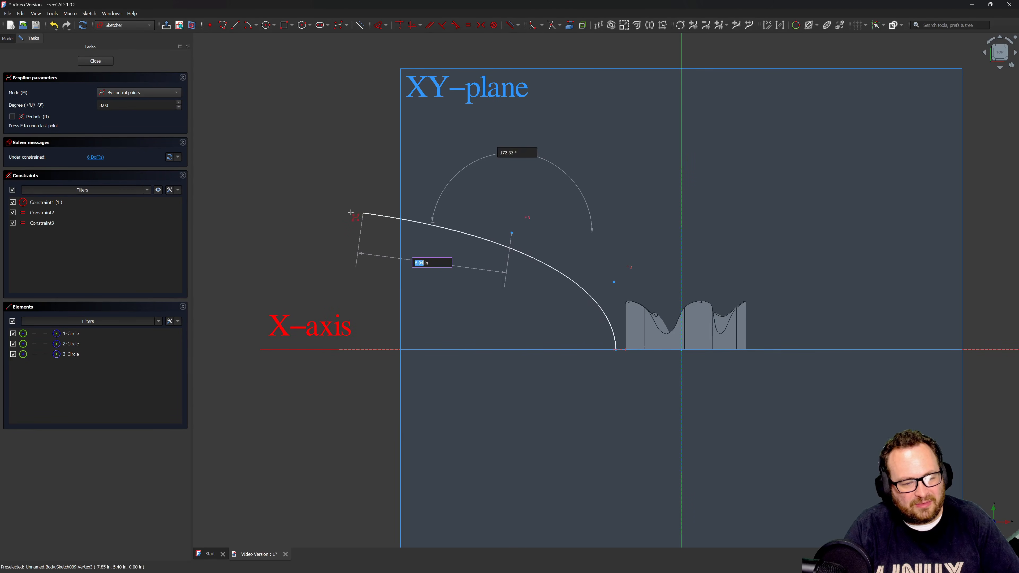
left_click(308, 207)
right_click(313, 241)
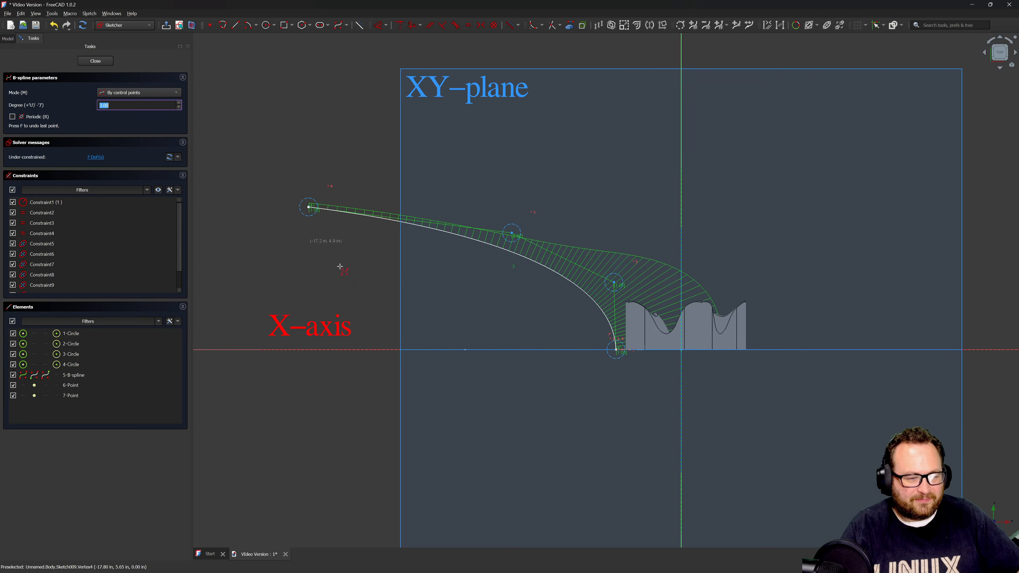
right_click(382, 294)
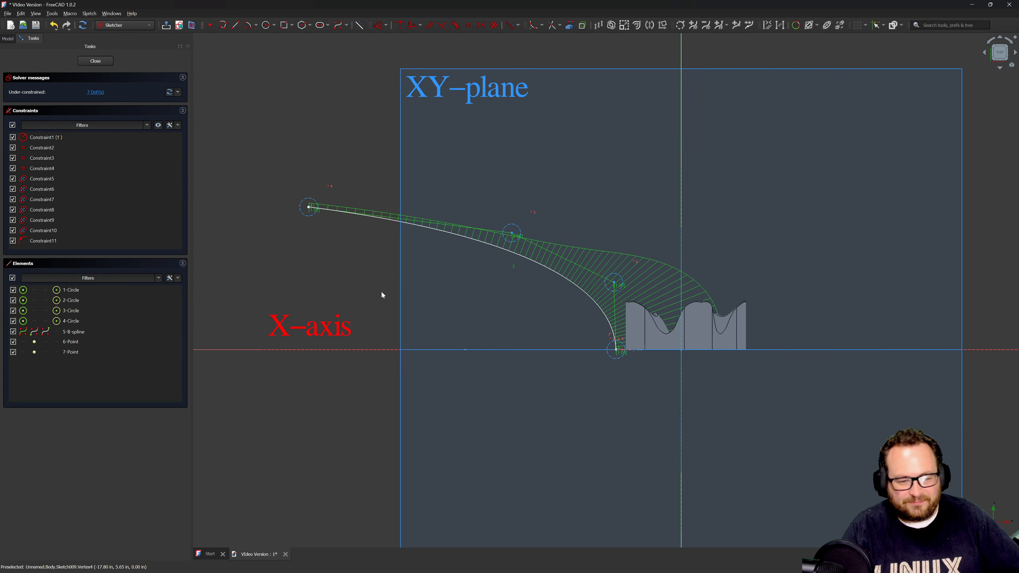
Align the second control point vertically with the B-spline's start point and set the start's horizontal distance from the vertical axis to 2.375 in.
left_click(612, 282)
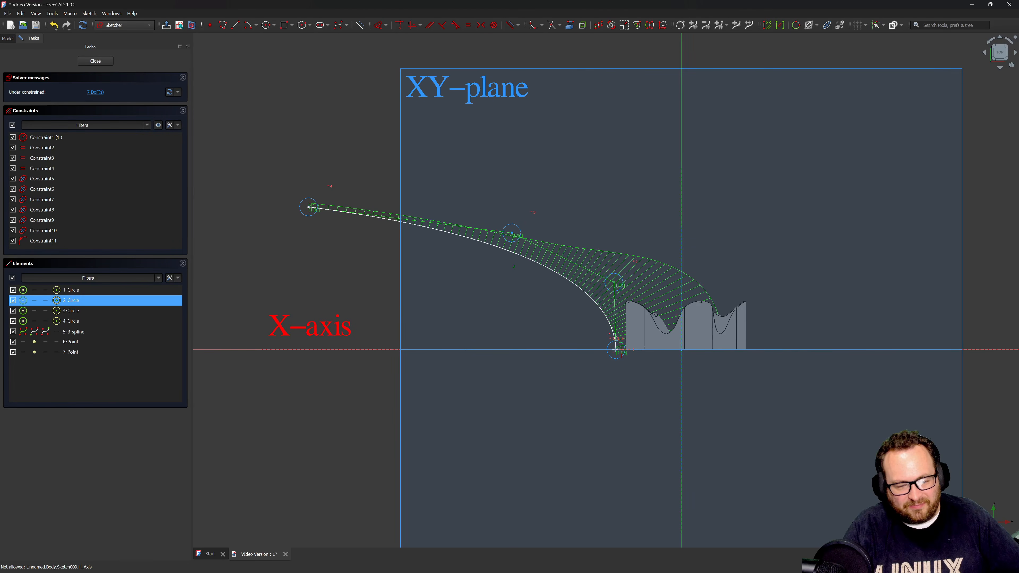
key("v")
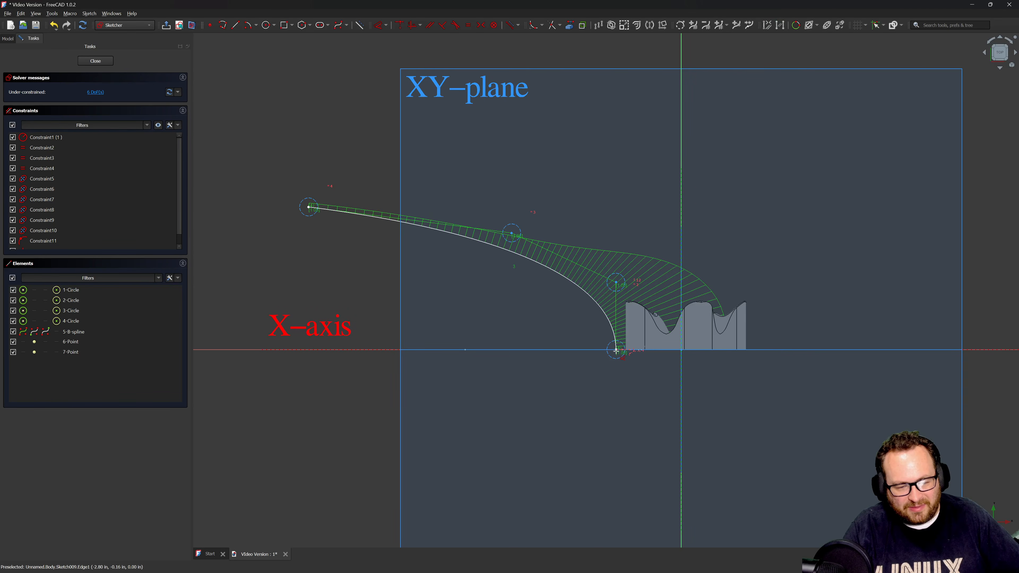
left_click(615, 348)
key("d")
left_click(652, 375)
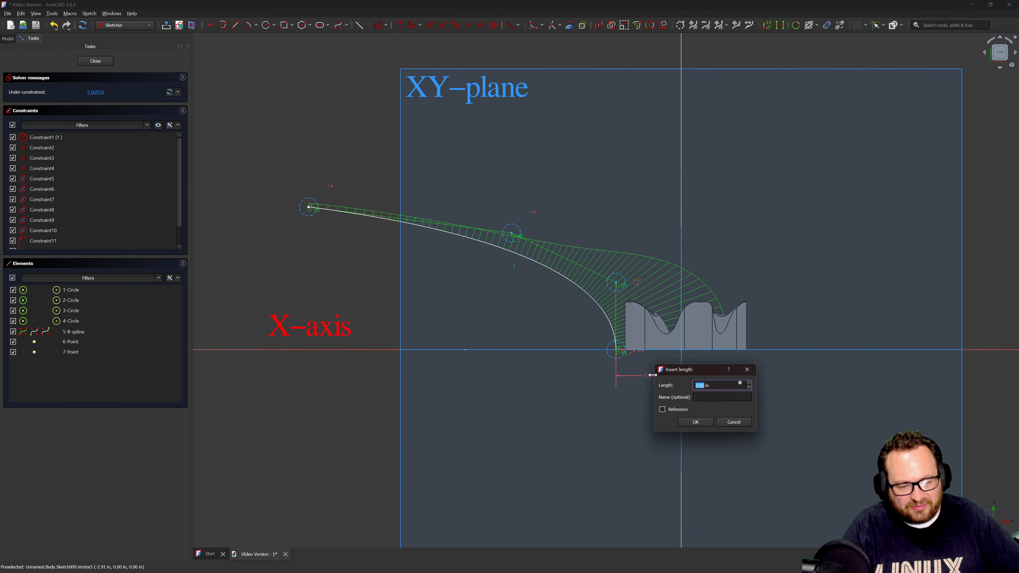
type("2.375")
key("Return")
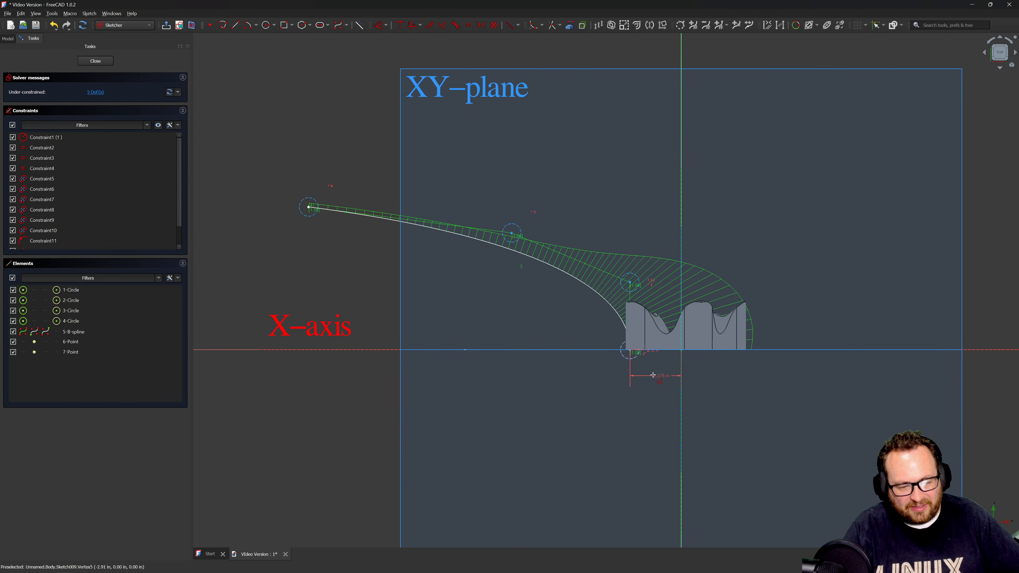
Set the B-spline's outer endpoint 10 in horizontally from the vertical axis and move that endpoint down below the third control point's height.
left_click(308, 208)
key("d")
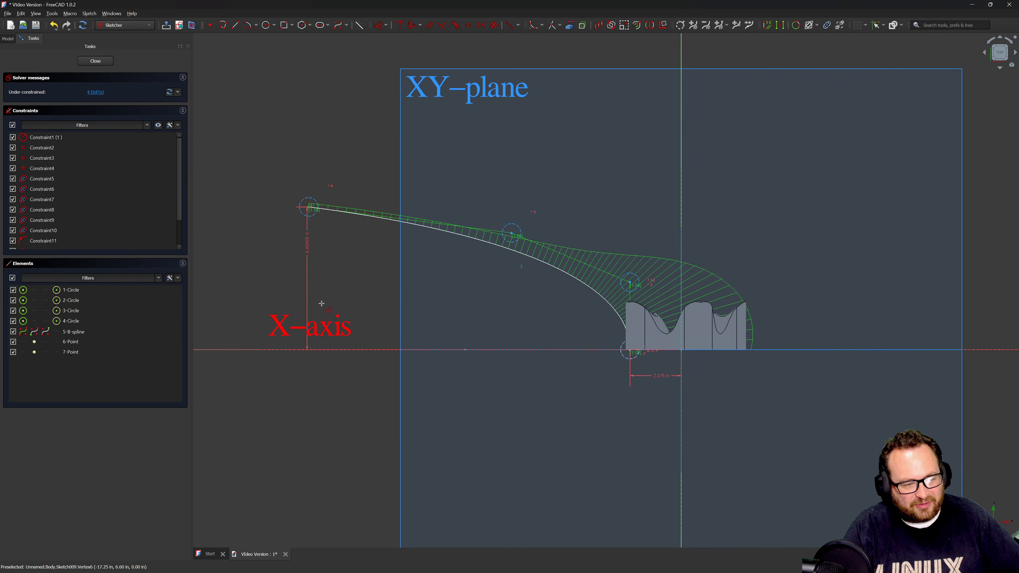
left_click(463, 459)
type("10")
key("Return")
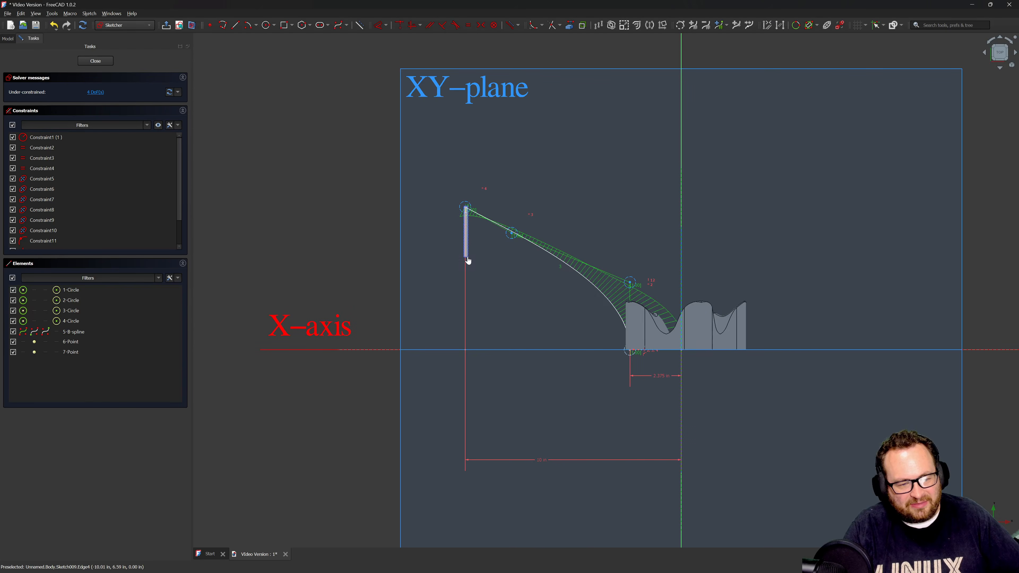
left_click(465, 208)
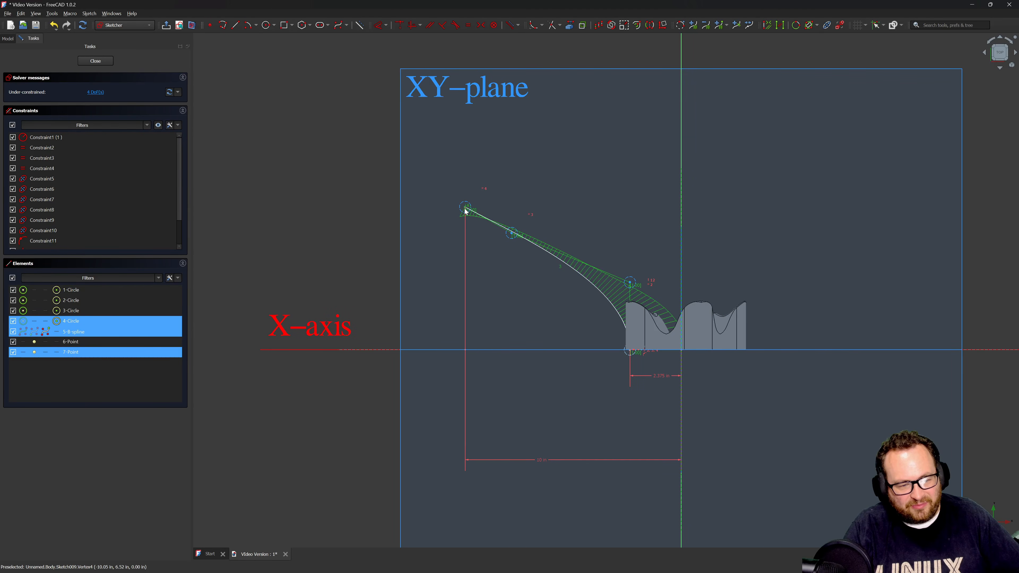
left_click_drag(465, 215, 464, 265)
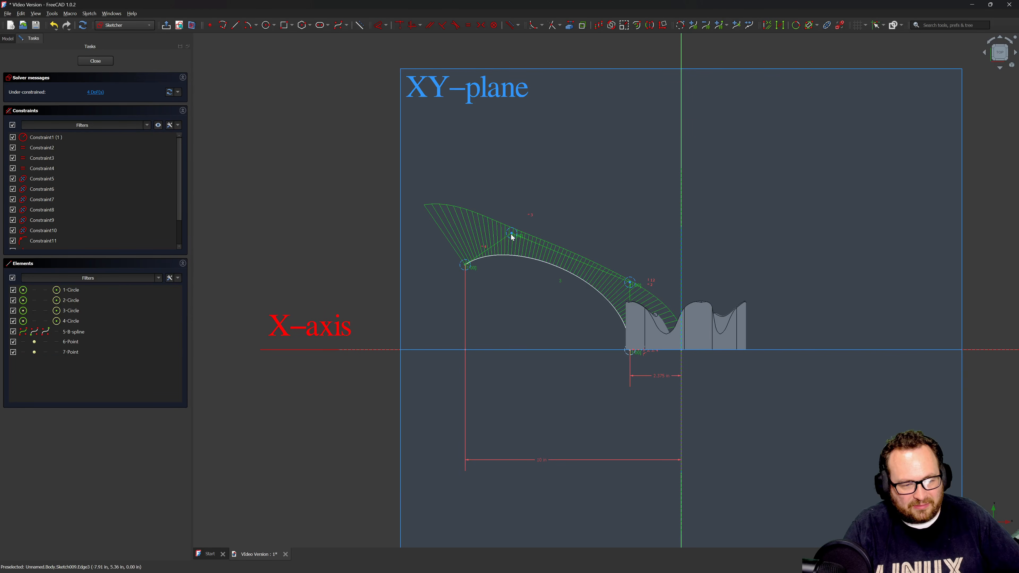
Try a horizontal constraint on the B-spline's third control point, then delete that constraint.
left_click_drag(511, 234, 515, 261)
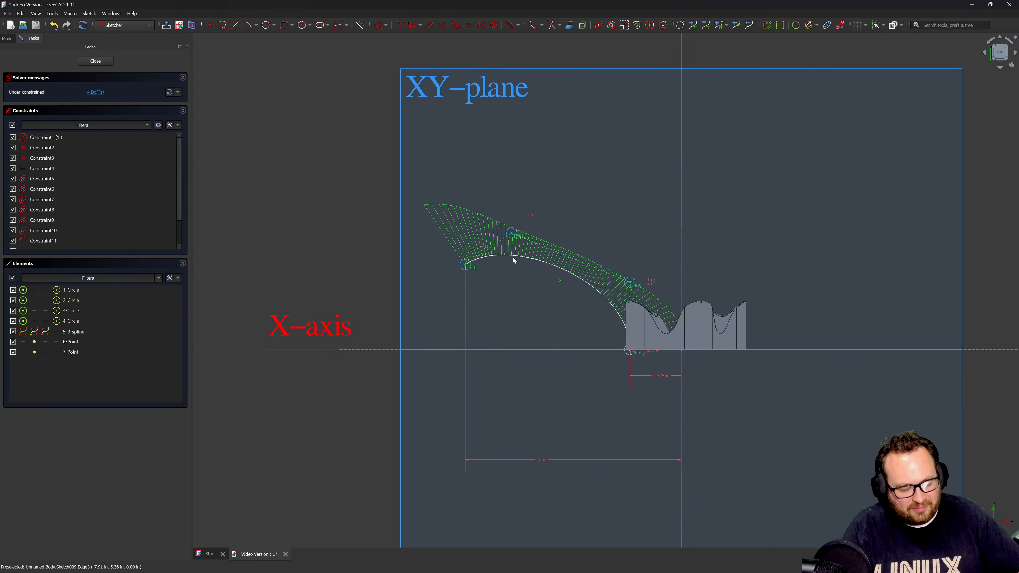
key("h")
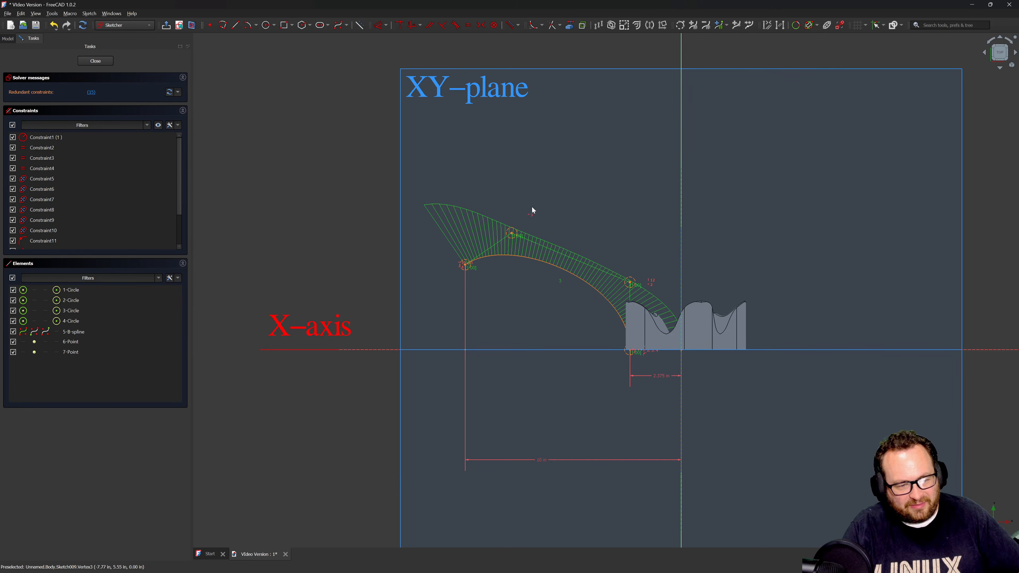
scroll(98, 233, "down", 2)
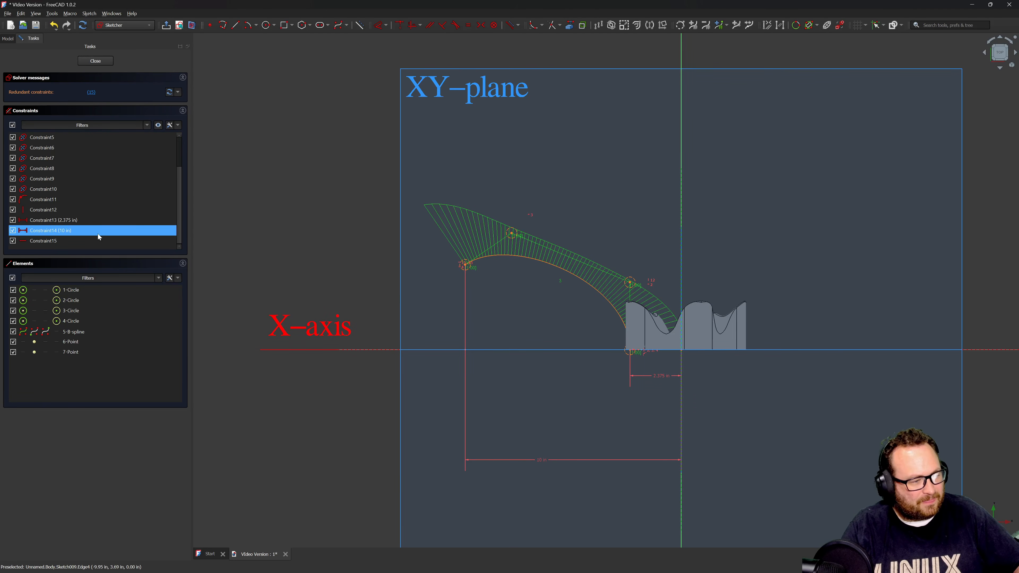
key("Delete")
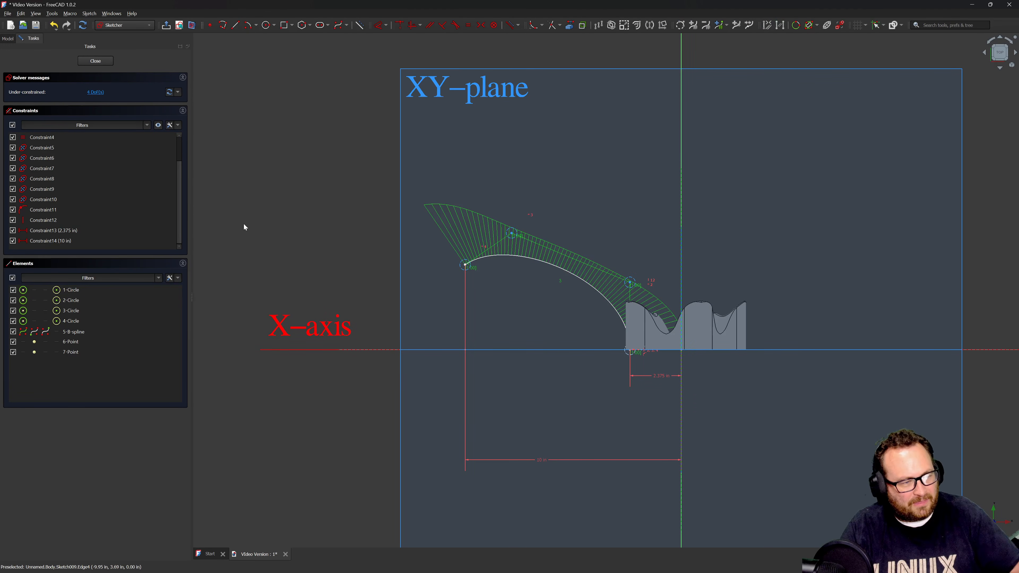
Constrain the B-spline's third control point horizontally level with its outer endpoint and move that control point slightly up and outward.
key("h")
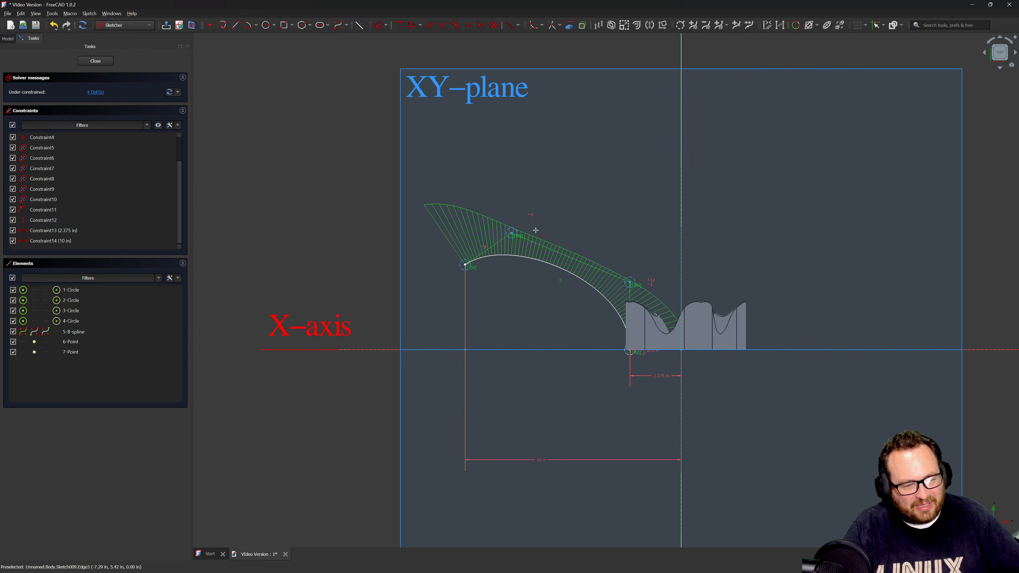
left_click(512, 233)
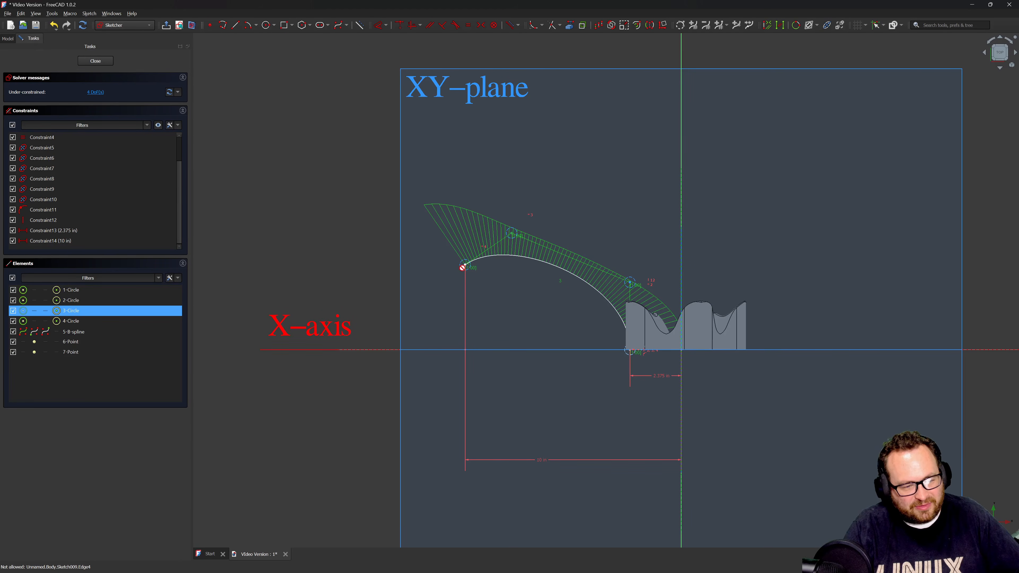
left_click(465, 265)
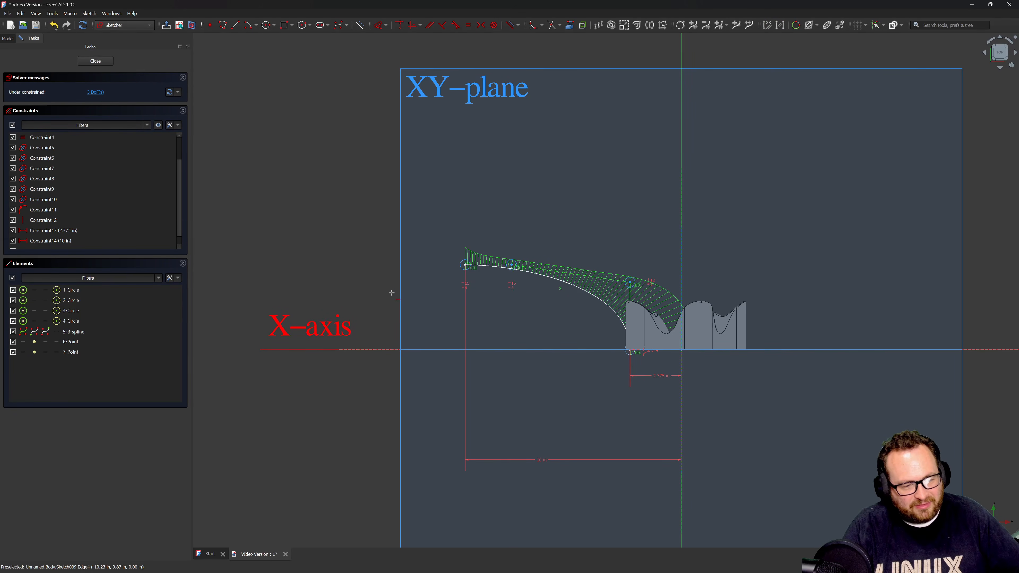
scroll(547, 288, "up", 2)
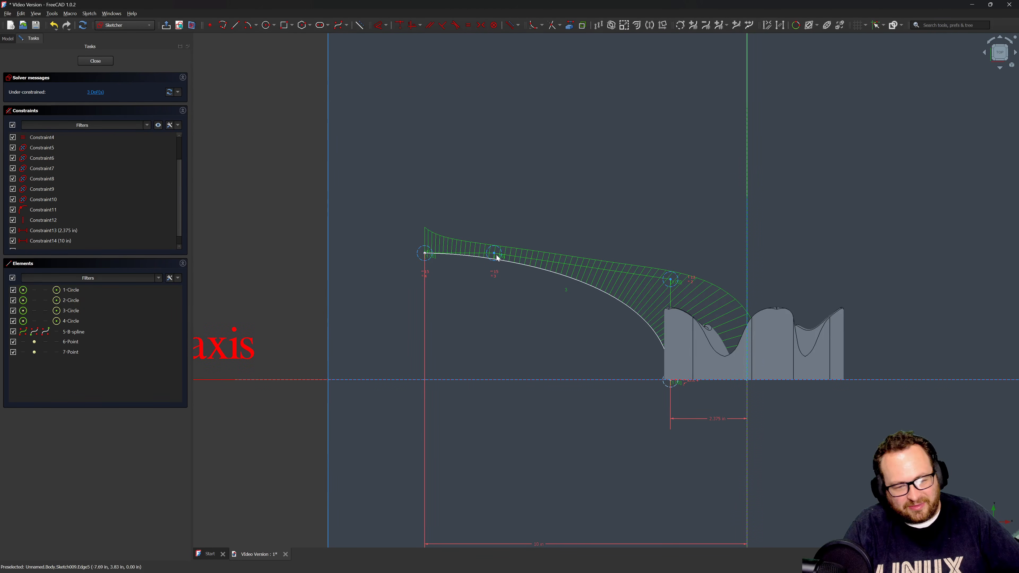
mouse_move(495, 256)
left_mouse_down()
mouse_move(525, 255)
mouse_move(498, 264)
mouse_move(499, 283)
mouse_move(490, 249)
left_mouse_up()
Set the B-spline outer endpoint's height above the horizontal axis to 3.75 in and close the sketch.
key("d")
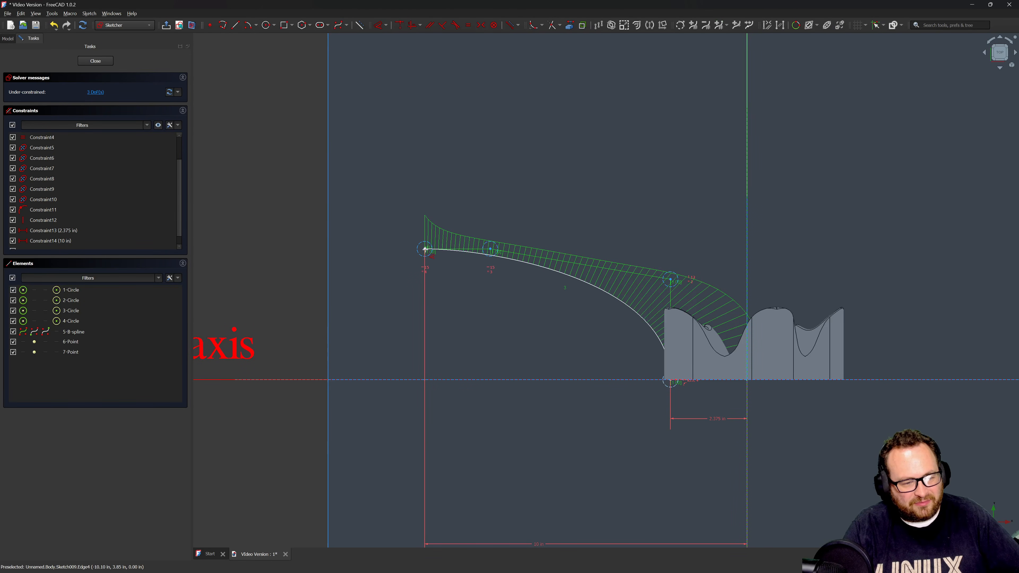
left_click(424, 248)
left_click(381, 311)
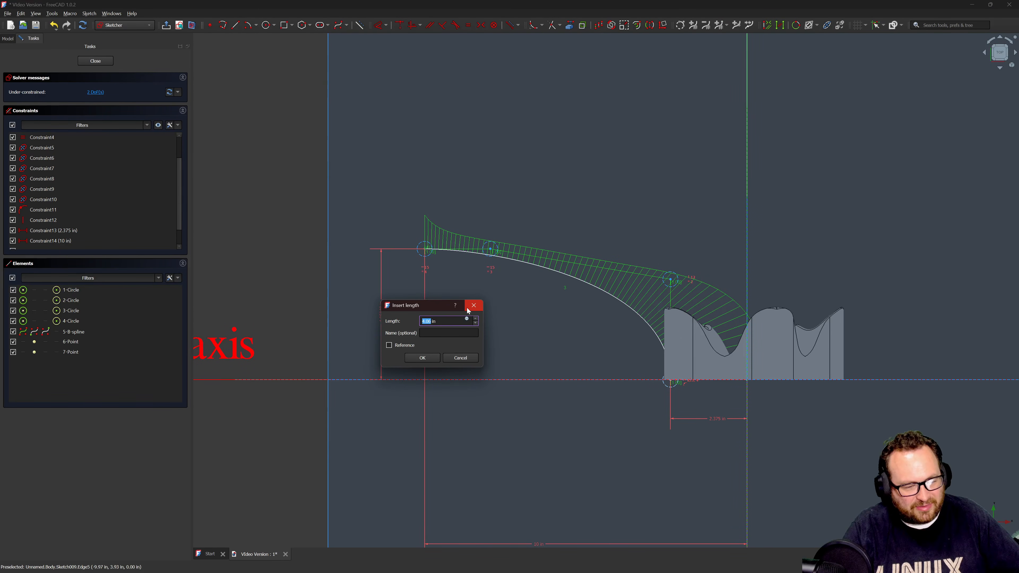
type("3.75")
key("Return")
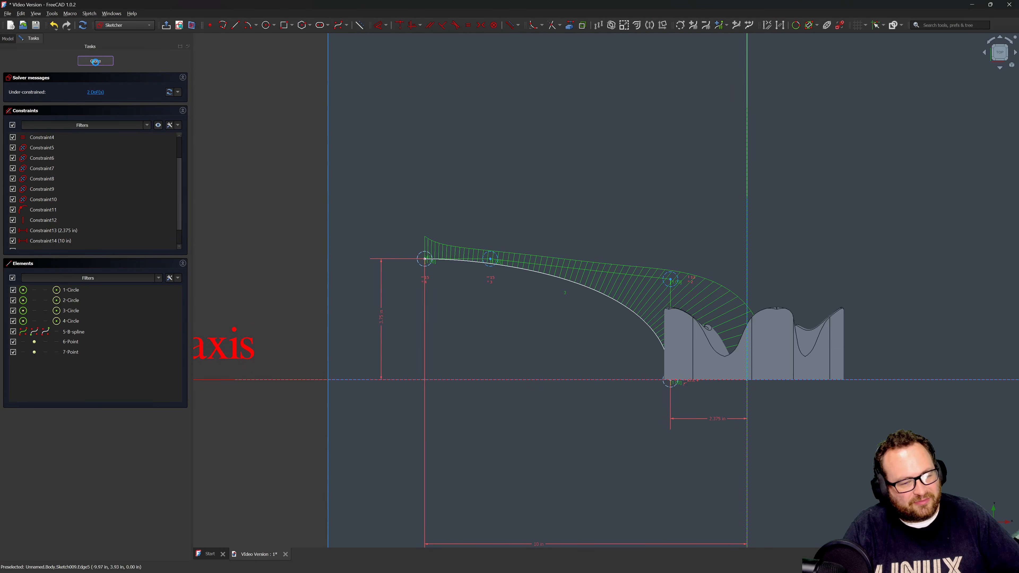
left_click(95, 61)
Examine the two guide splines and the hub from several angles in 3D.
scroll(549, 300, "up", 3)
mouse_move(500, 367)
middle_mouse_down()
mouse_move(498, 290)
mouse_move(511, 316)
middle_mouse_up()
left_click(394, 206)
scroll(469, 241, "up", 4)
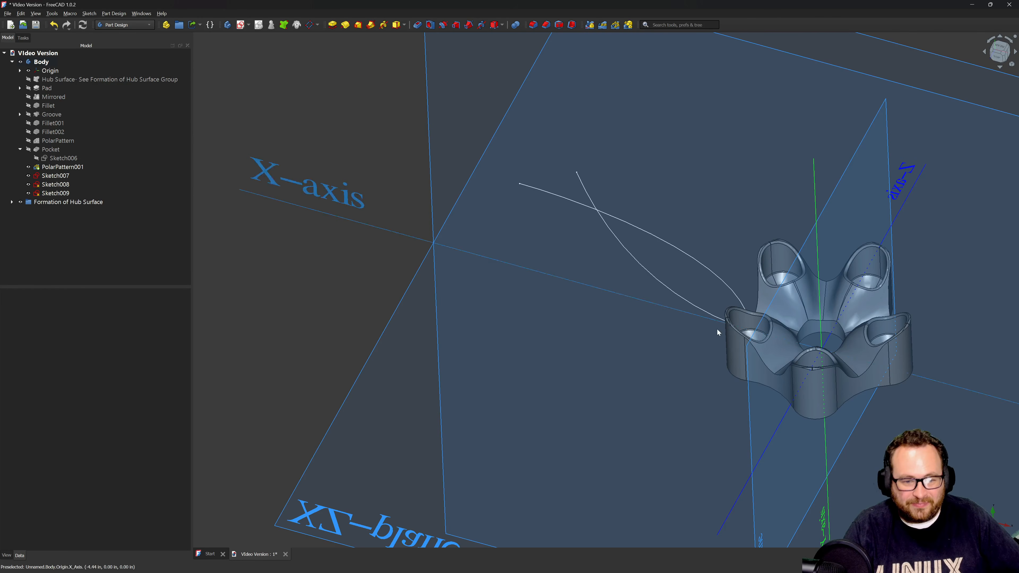
left_click(657, 373)
middle_click_drag(666, 408, 521, 372)
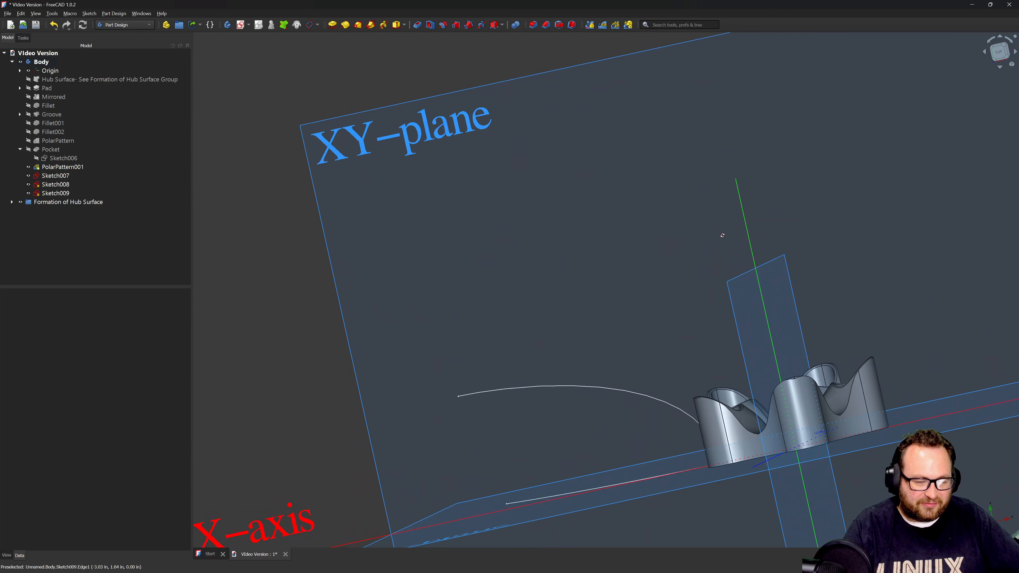
middle_click_drag(723, 235, 726, 358)
middle_click_drag(525, 75, 610, 217)
scroll(614, 220, "down", 4)
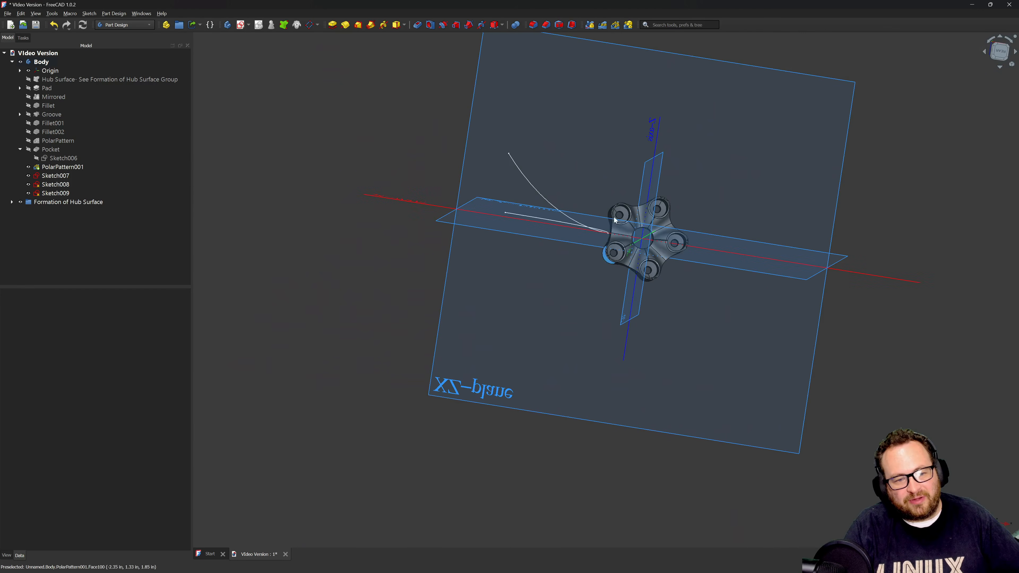
middle_click_drag(613, 337, 636, 213)
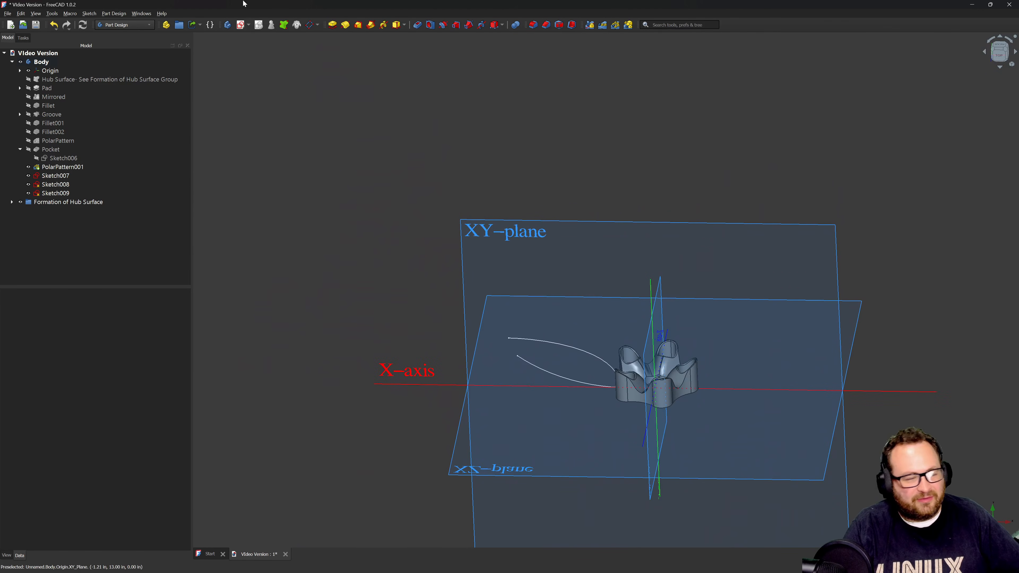
Switch to the Curves workbench and create a mixed curve from Sketch008 and Sketch009.
left_click(132, 25)
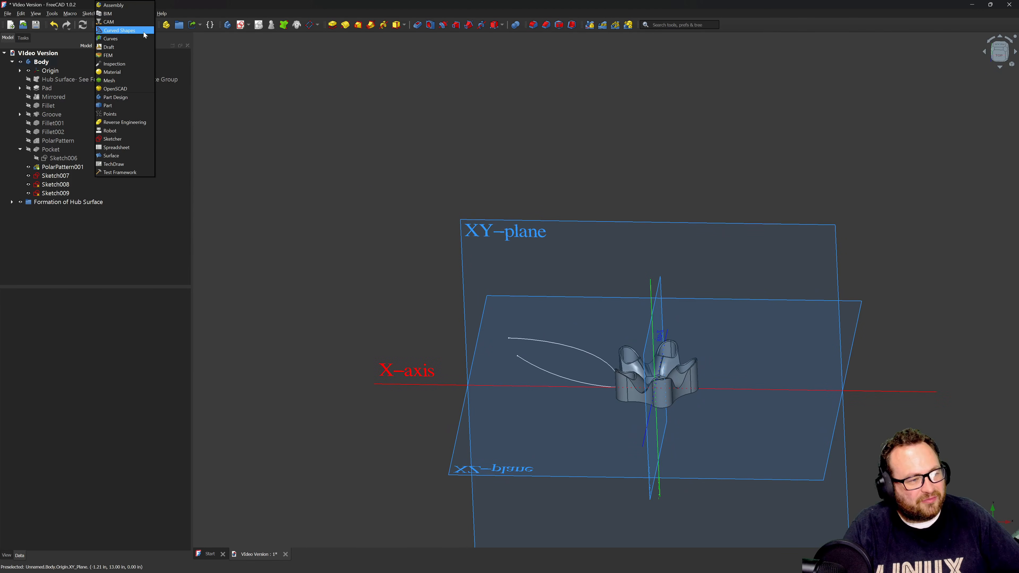
left_click(127, 39)
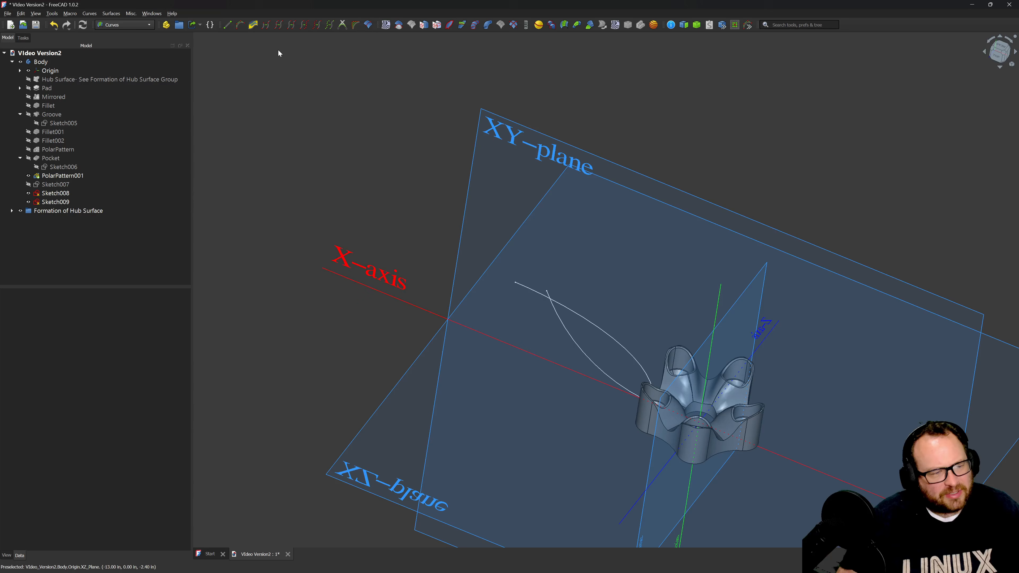
scroll(541, 341, "up", 4)
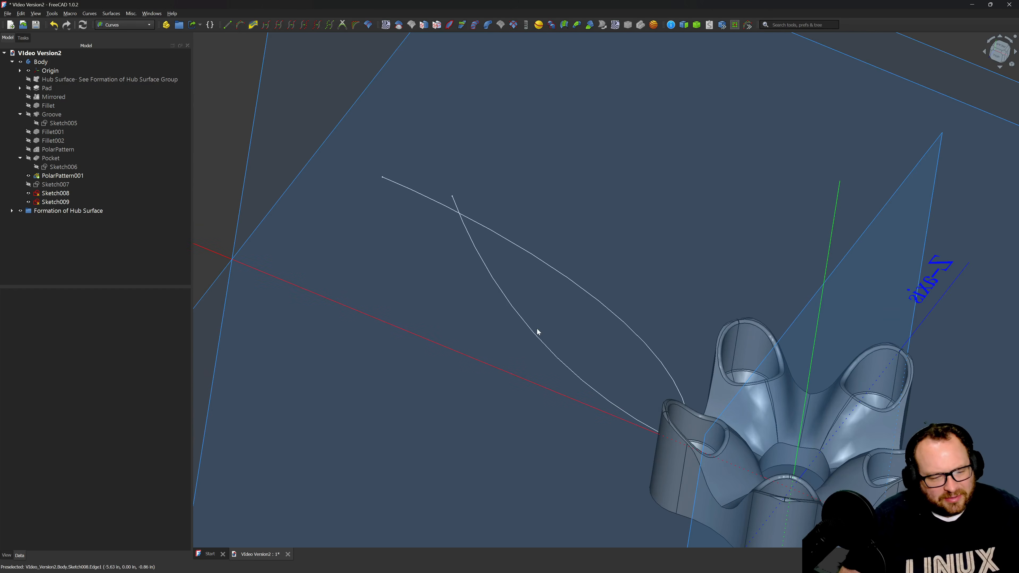
left_click(54, 194)
left_click(59, 203, "ctrl")
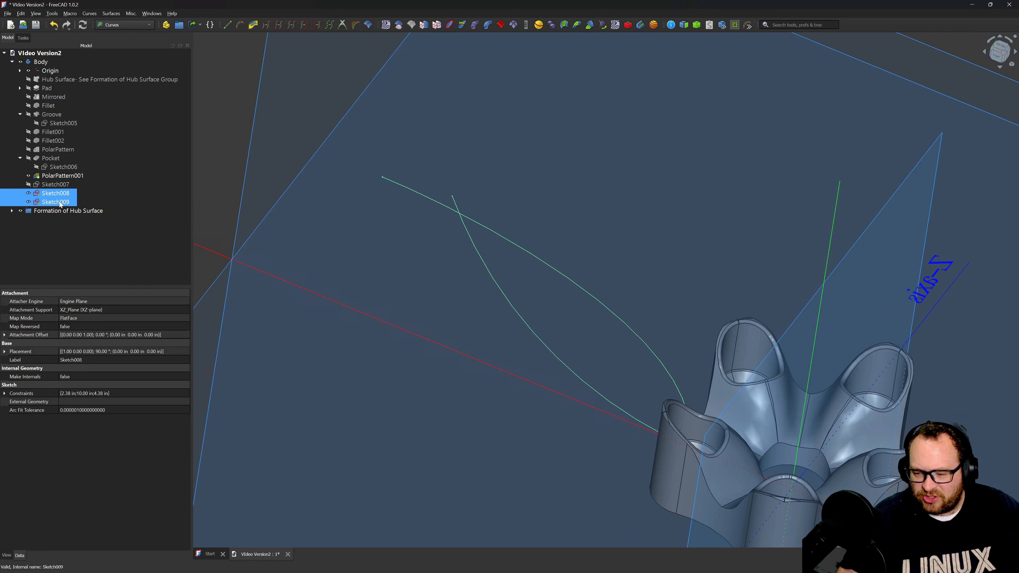
left_click(253, 25)
Inspect the mixed curve's path from the hub in the XY-plane view, the XZ-plane view and at oblique angles.
scroll(492, 260, "down", 5)
scroll(559, 297, "down", 2)
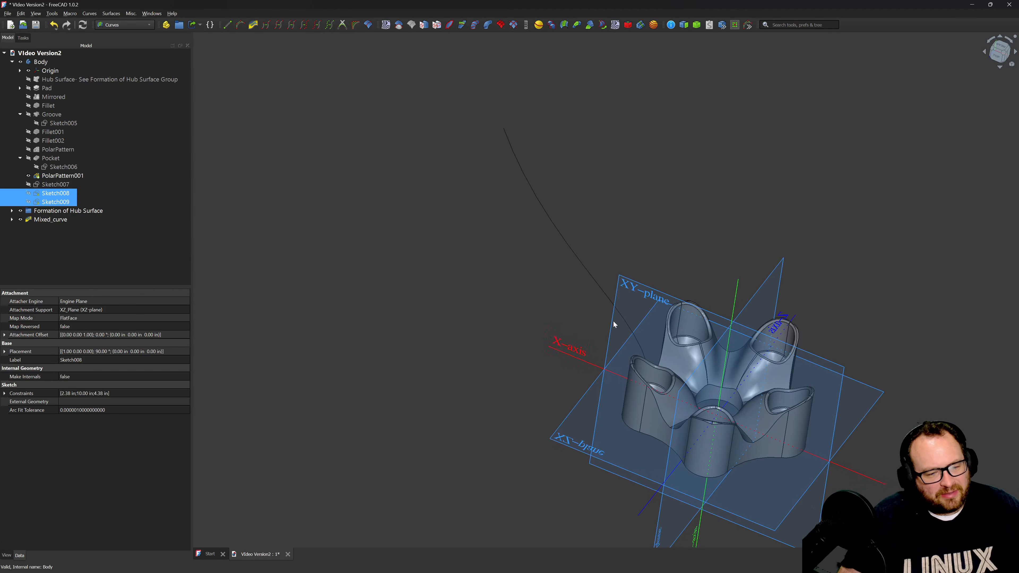
left_click(1000, 51)
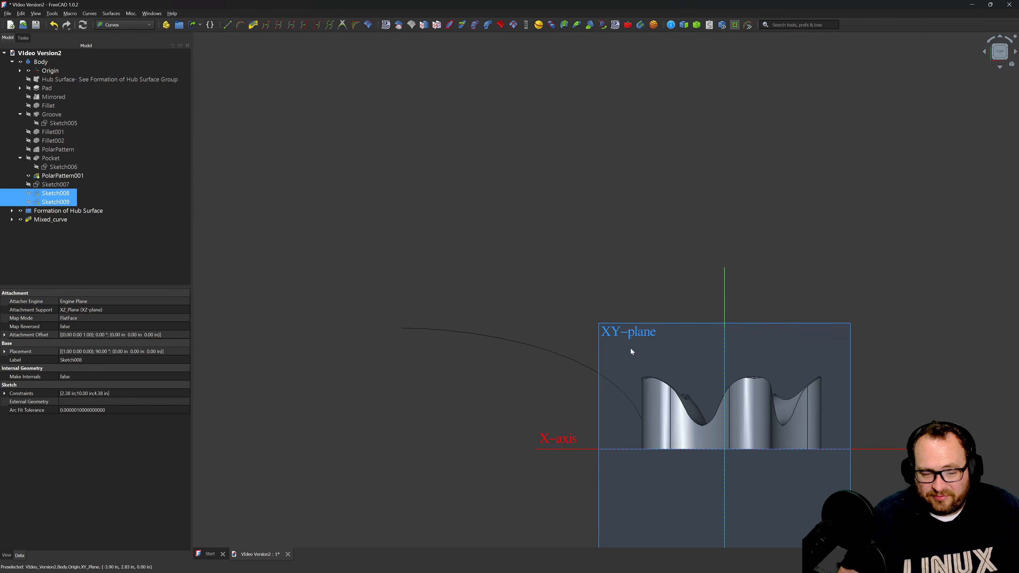
left_click(1000, 36)
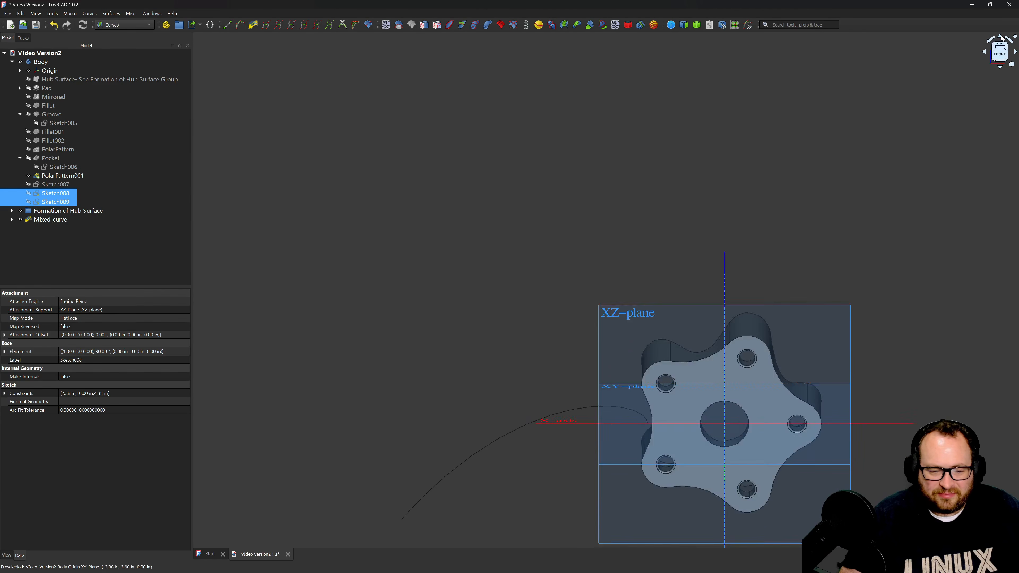
scroll(722, 281, "up", 4)
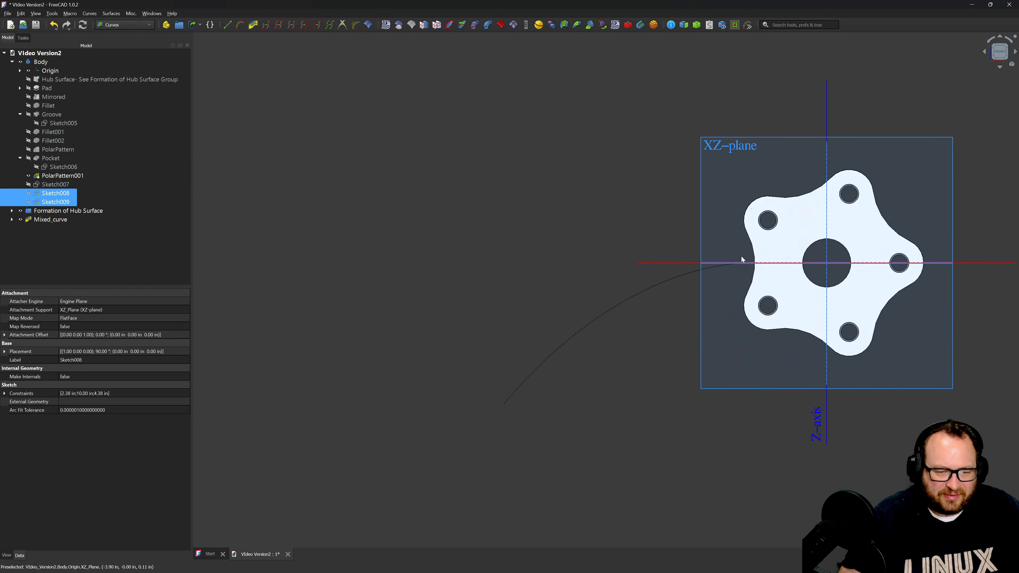
middle_click_drag(734, 258, 715, 136)
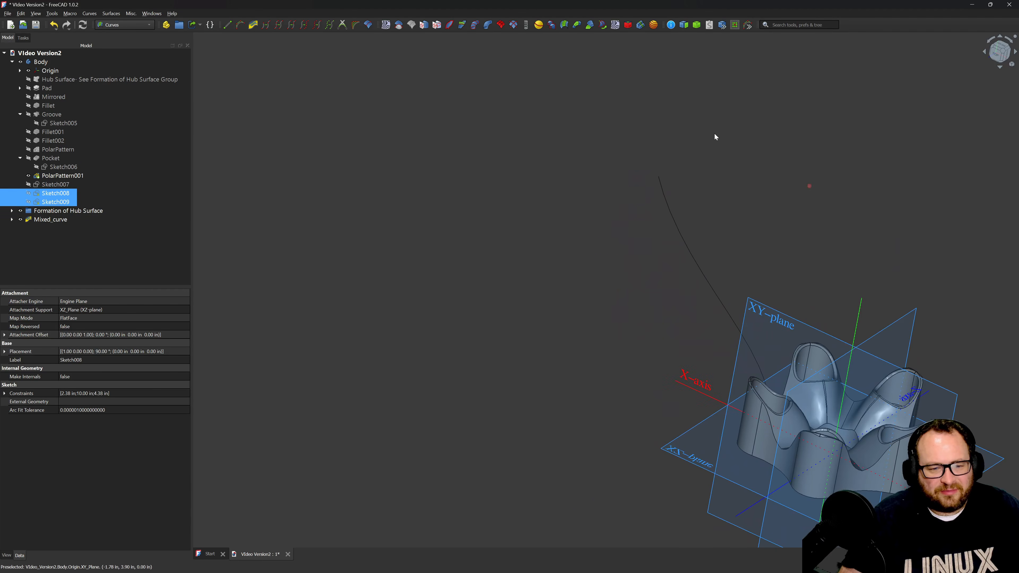
middle_click_drag(708, 421, 937, 415)
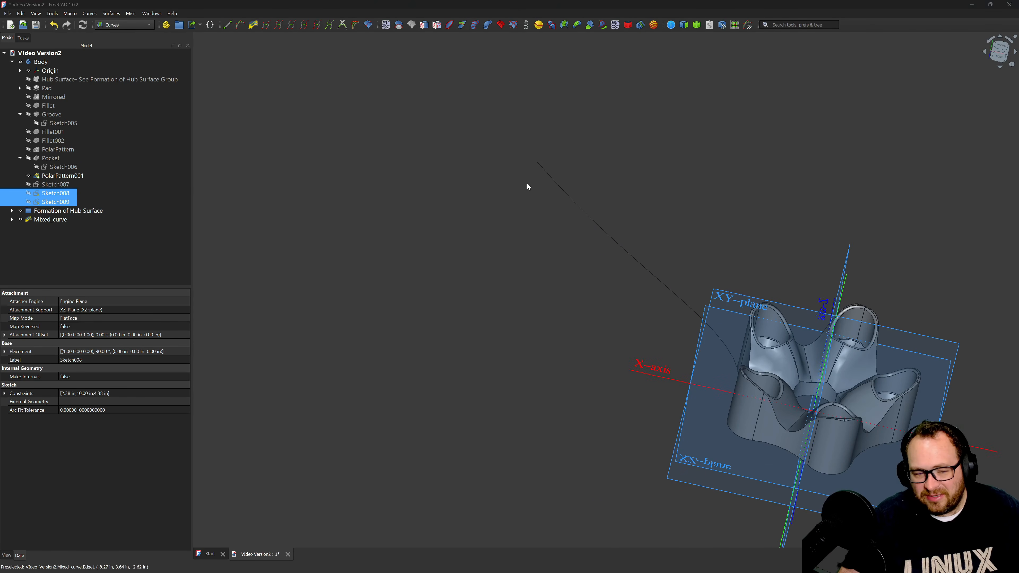
Create a new Sketcher sketch at the mixed curve's outer end vertex, attached to the curve with the Normal to edge method.
left_click(536, 162)
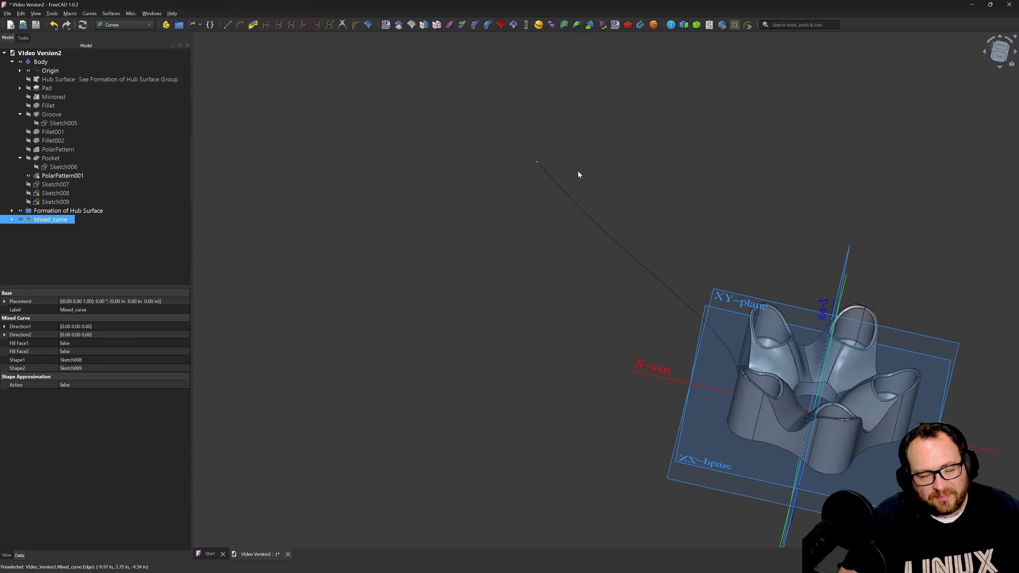
left_click(544, 171)
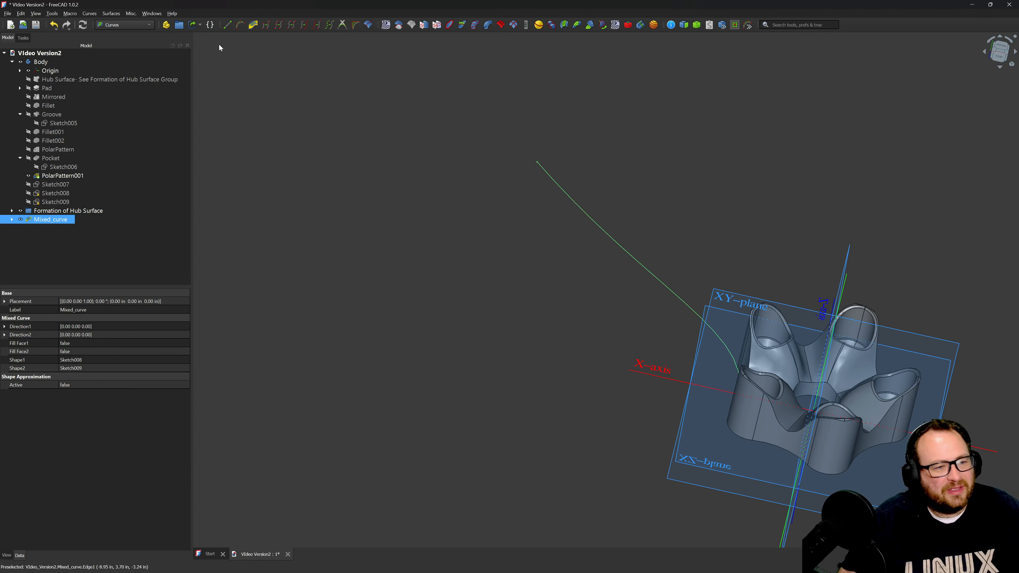
left_click(124, 25)
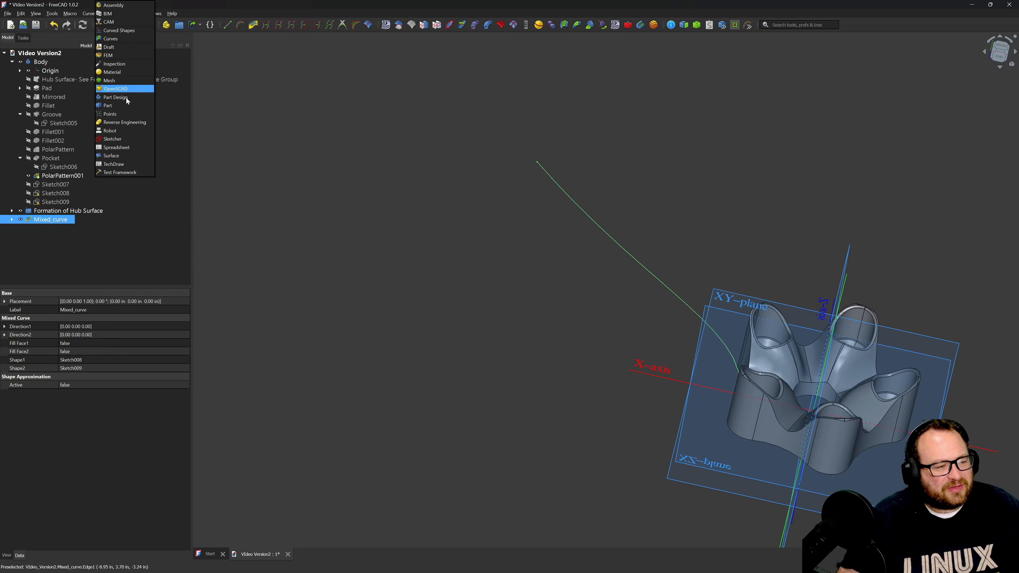
left_click(121, 147)
left_click(132, 25)
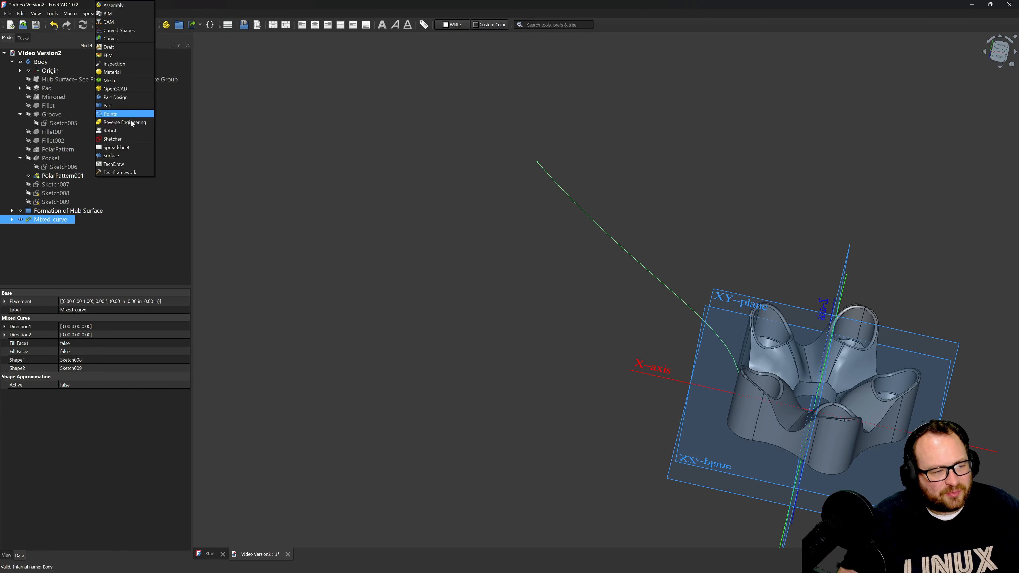
left_click(128, 138)
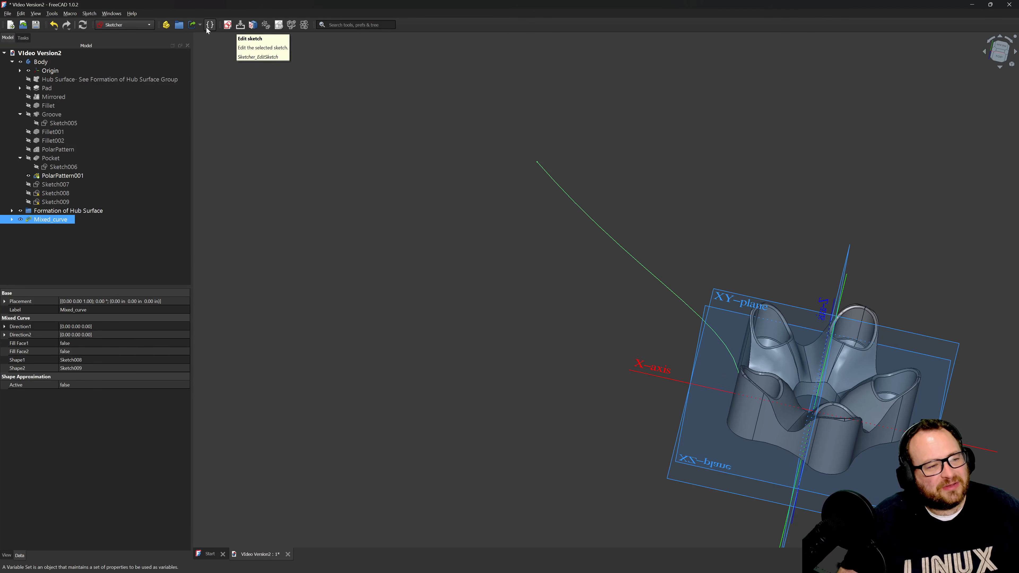
left_click(228, 24)
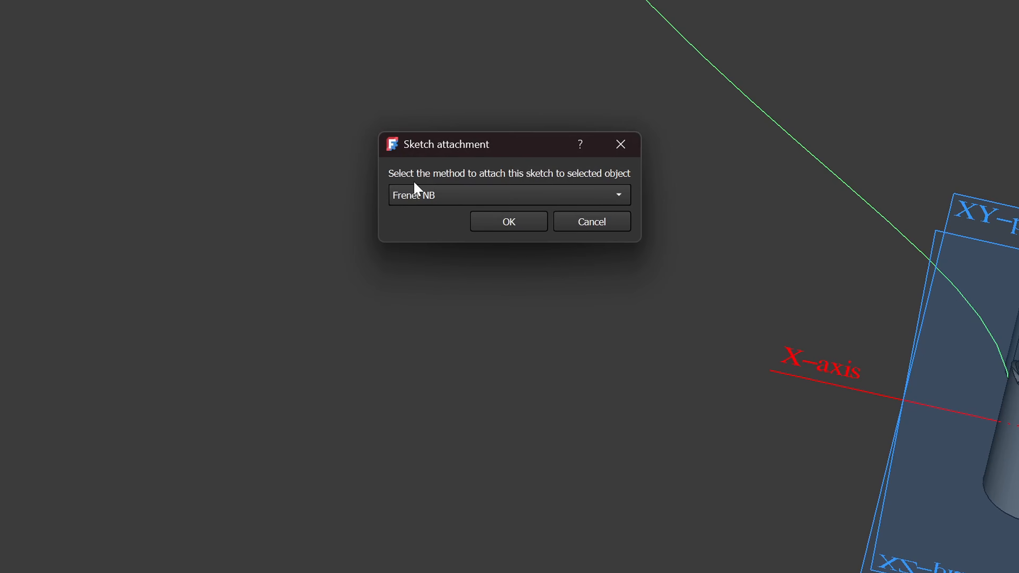
left_click(437, 201)
left_click(448, 177)
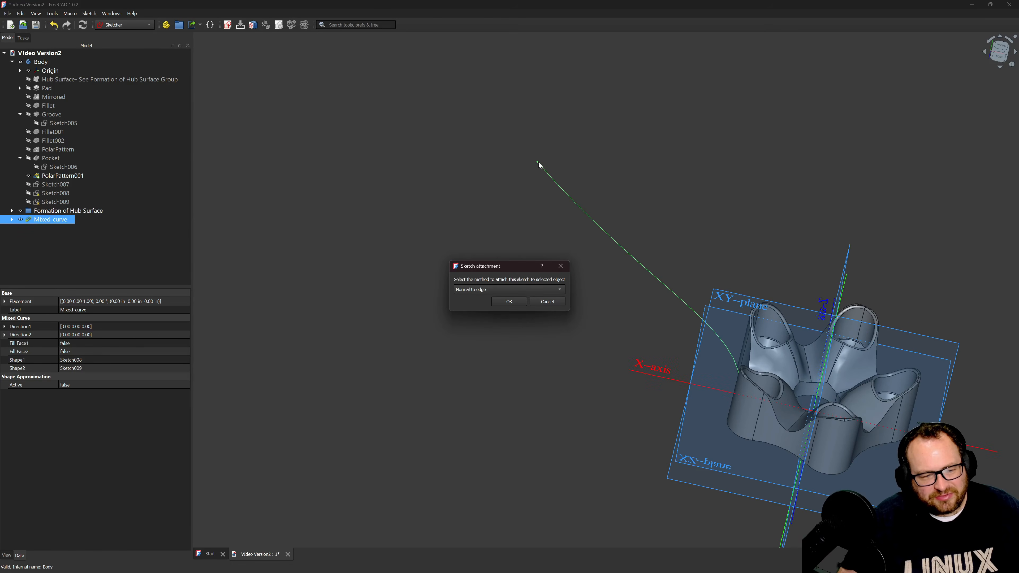
left_click(518, 302)
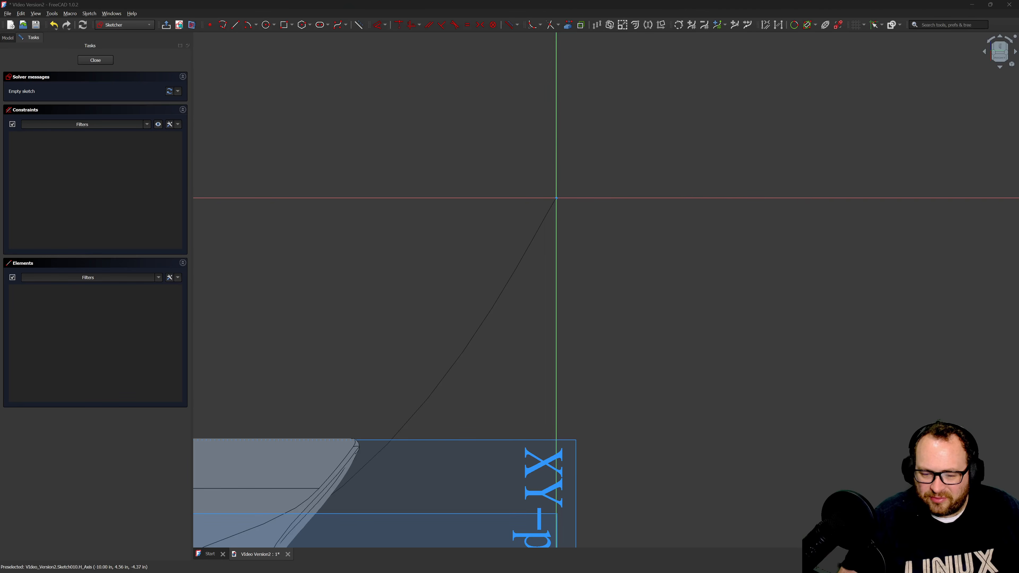
Draw a vertical line about 1.4 in long beside the sketch's vertical axis, crossing the horizontal axis and ending near the mixed curve.
left_click(235, 24)
left_click(489, 121)
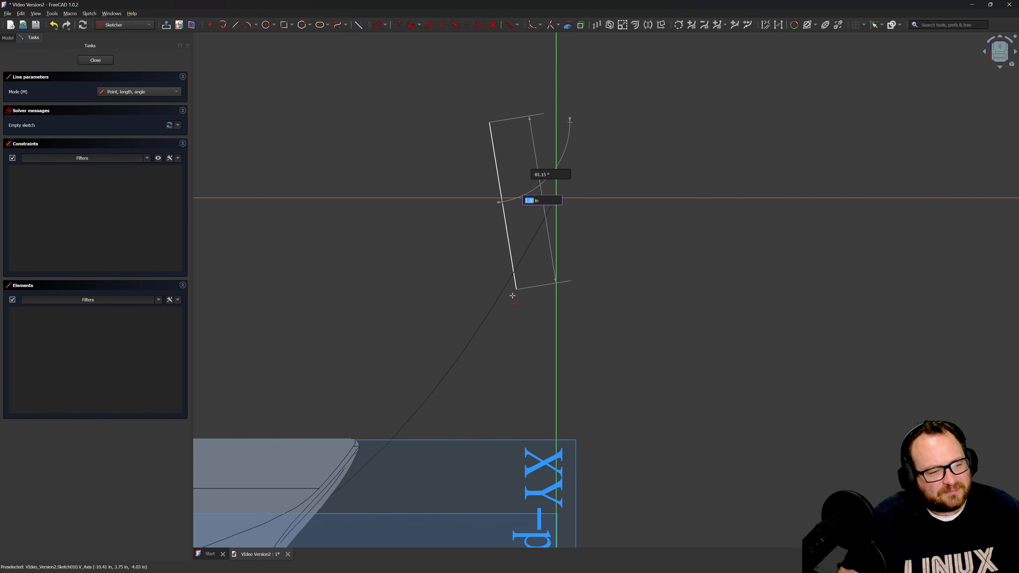
left_click(490, 307)
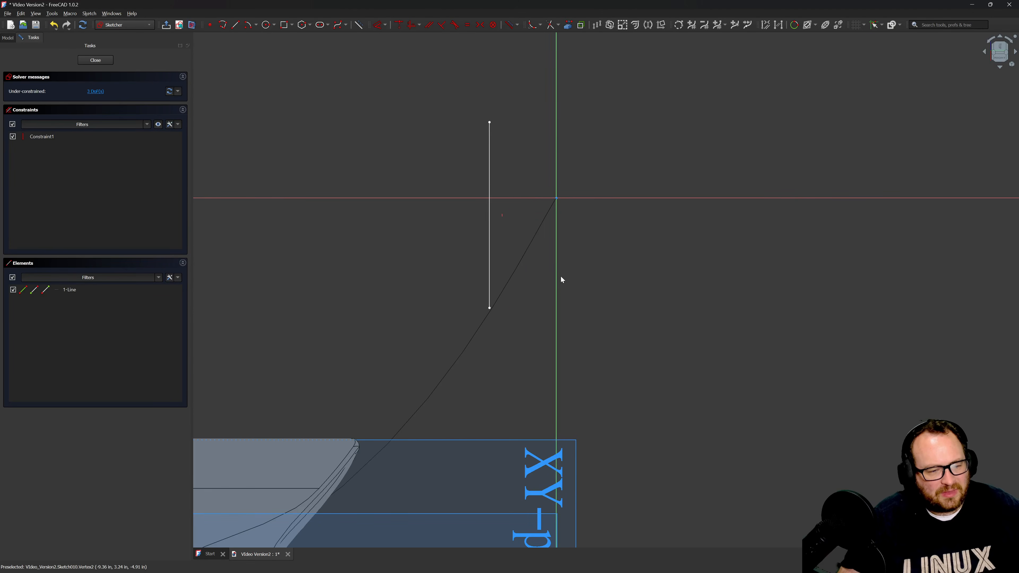
key("d")
left_click(556, 198)
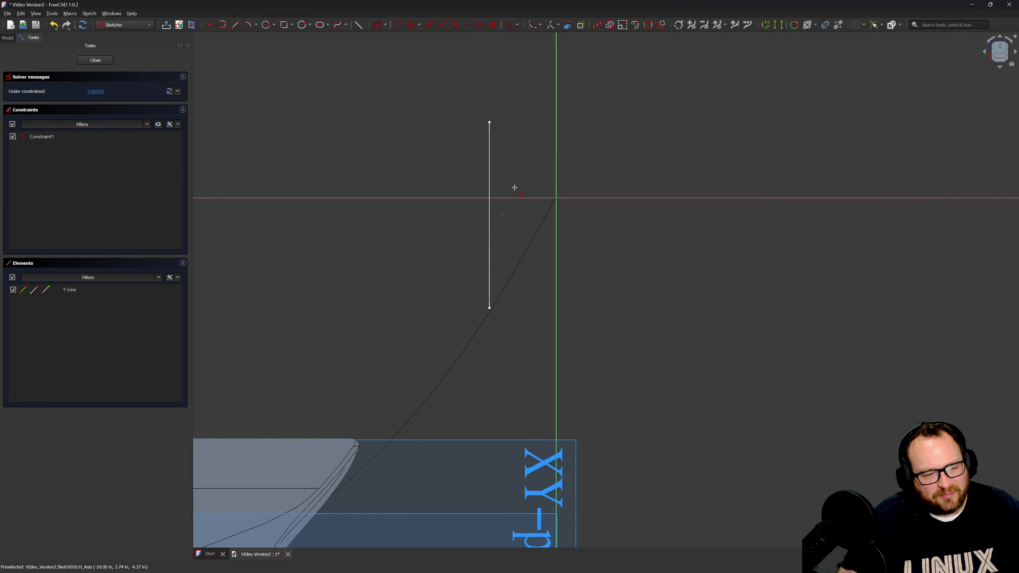
left_click(489, 167)
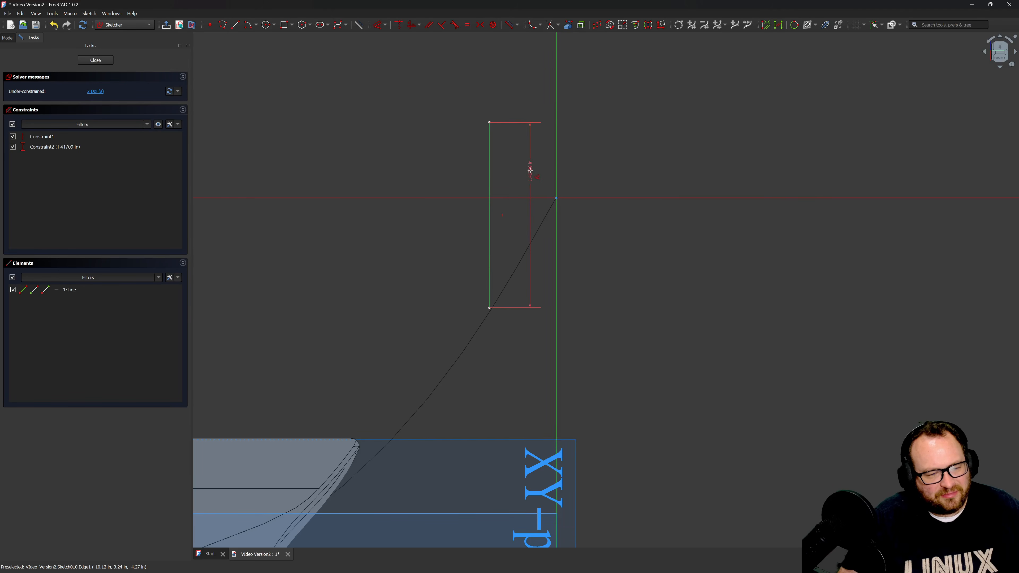
left_click(530, 163)
left_click(622, 165)
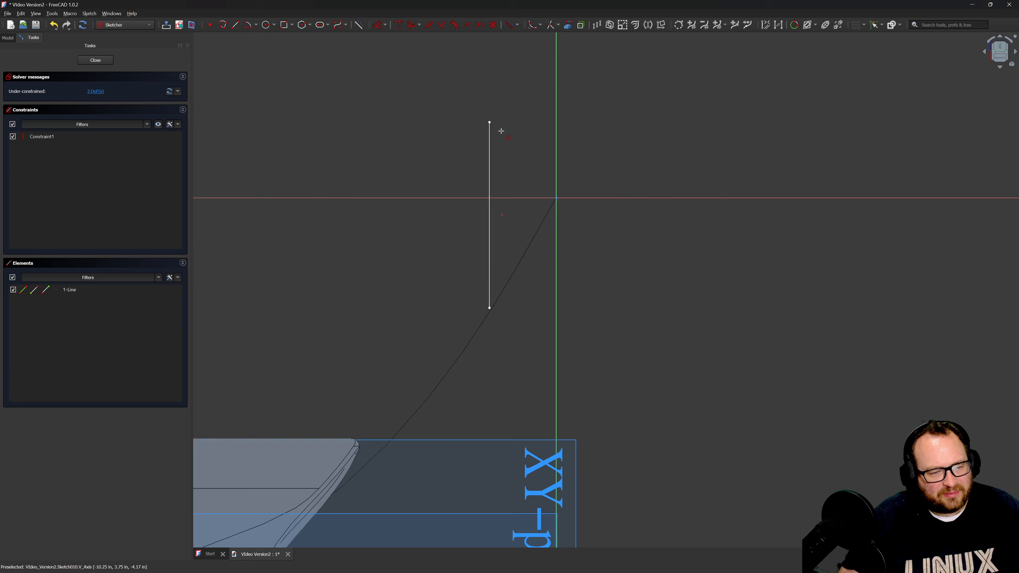
Constrain the vertical line 0.5 in from the vertical axis and set its length to 3.75 in.
left_click(489, 122)
left_click(524, 83)
type("0.5")
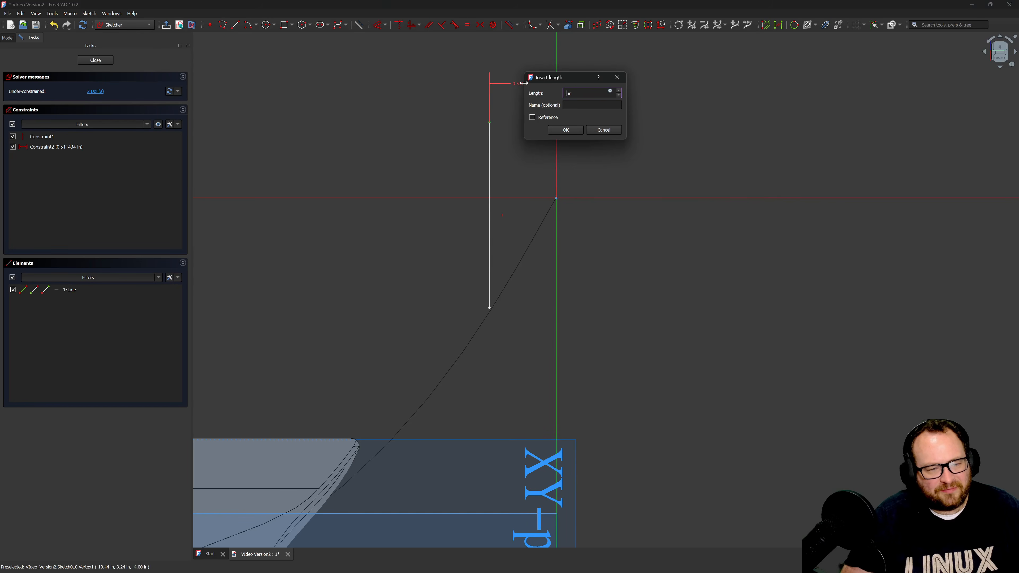
key("Return")
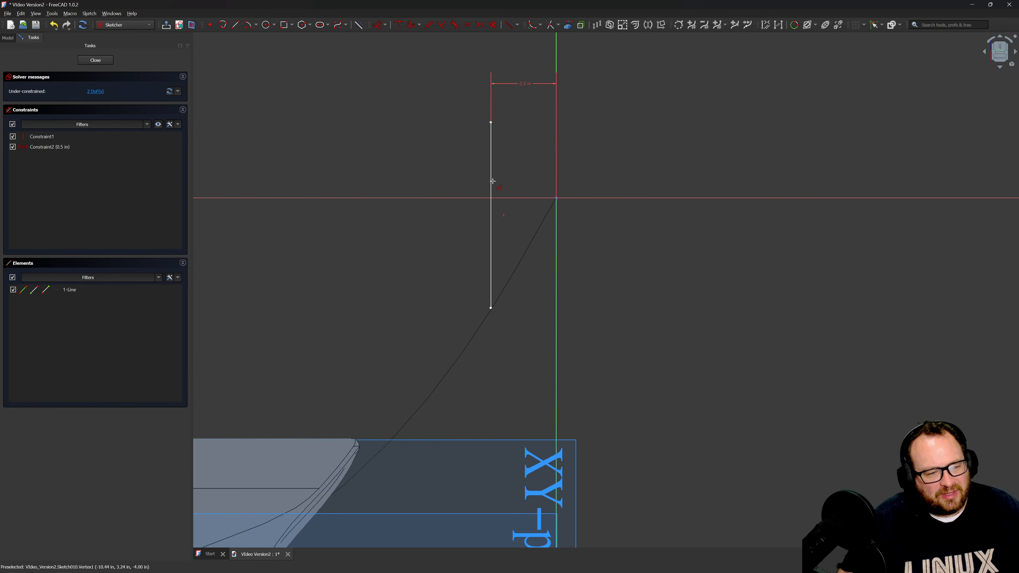
left_click(489, 165)
left_click(433, 166)
type("3")
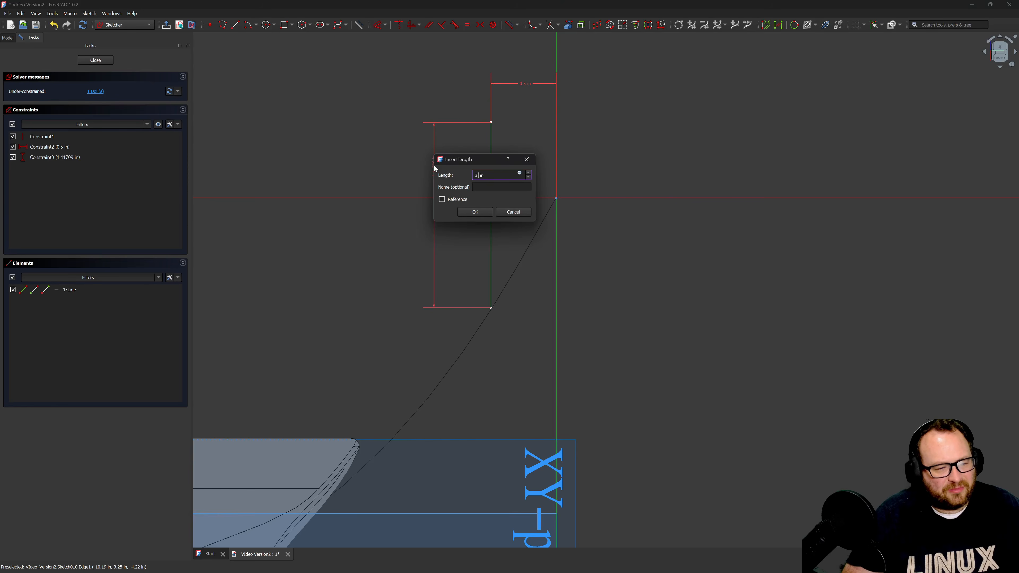
type(".75")
key("Return")
Draw an outward-bulging arc of about 0.35 in radius tangent to the line's upper end, curving over past the vertical axis.
scroll(403, 245, "down", 2)
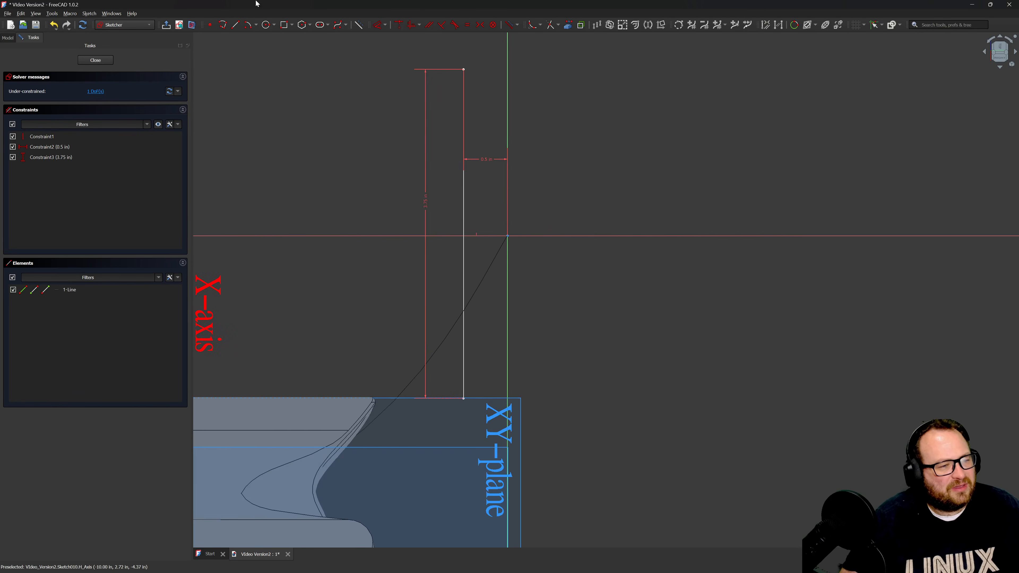
left_click(221, 25)
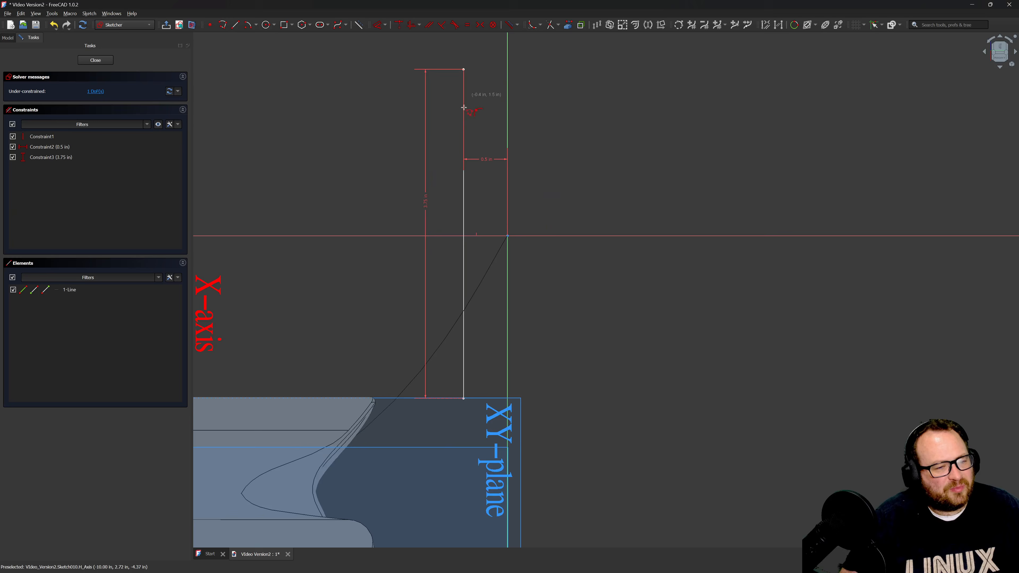
left_click(464, 69)
key("m")
key("m")
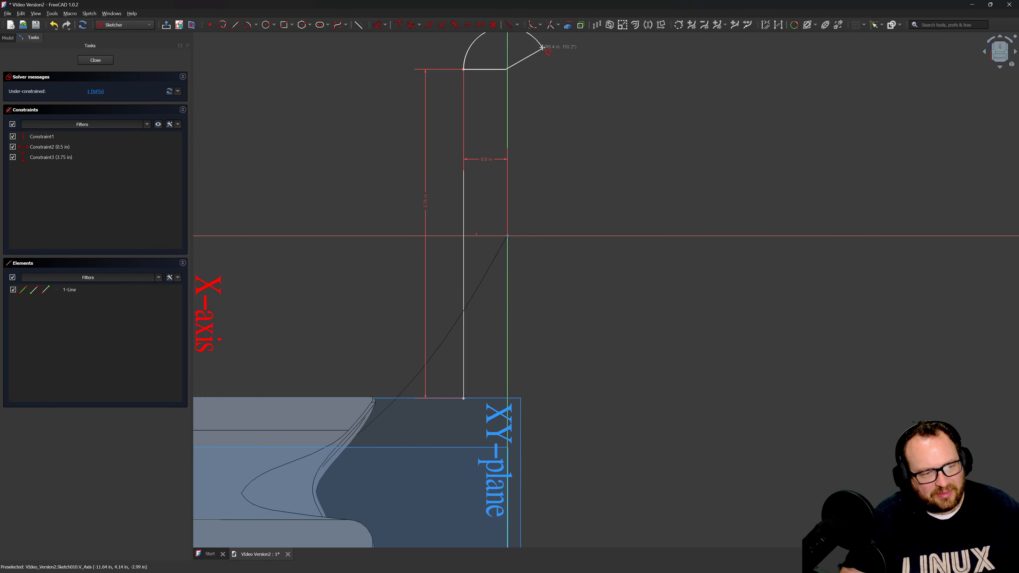
left_click(521, 55)
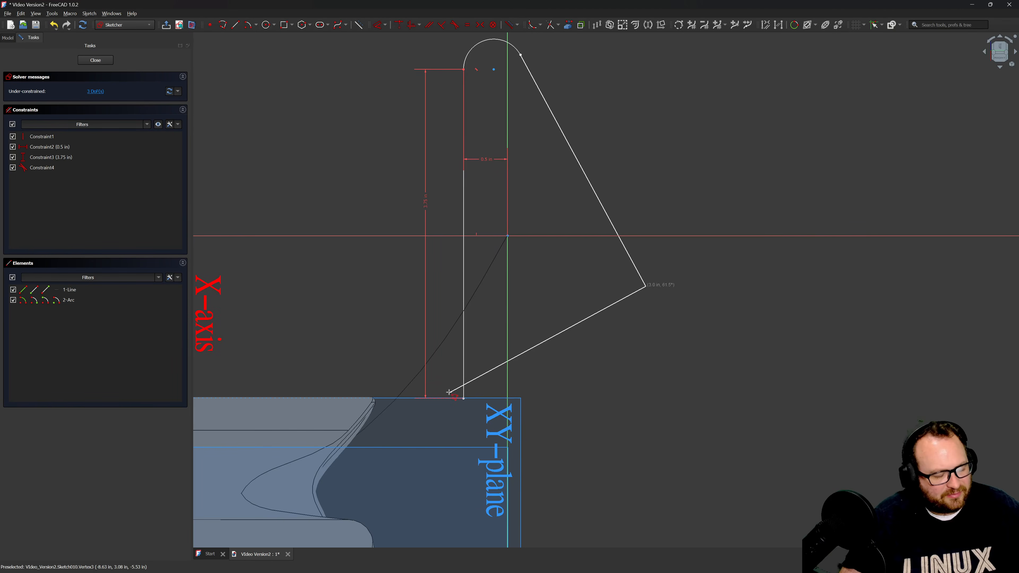
key("Escape")
Draw a matching arc tangent to the line's lower end, curving under past the vertical axis.
left_click(464, 398)
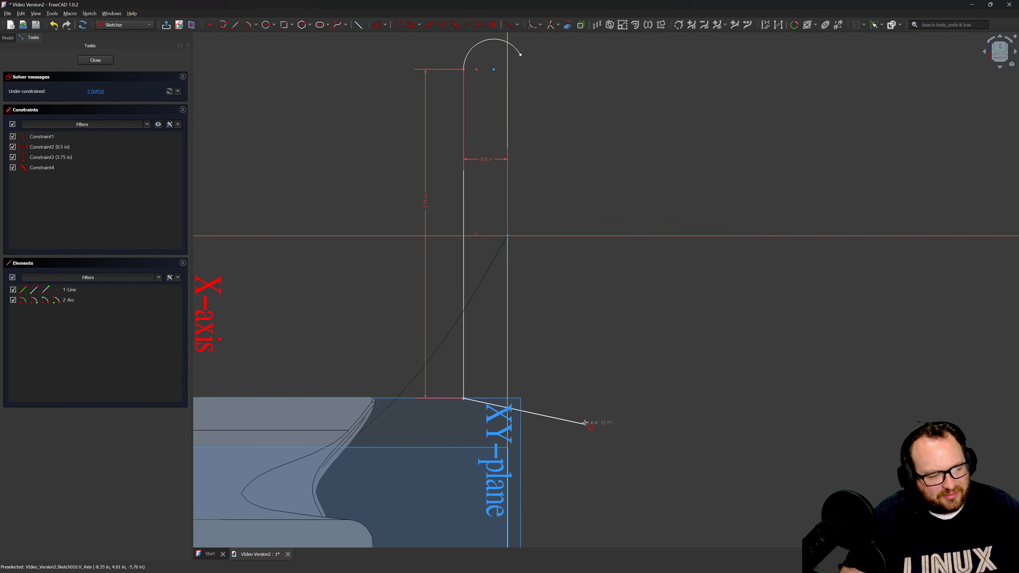
key("m")
key("m")
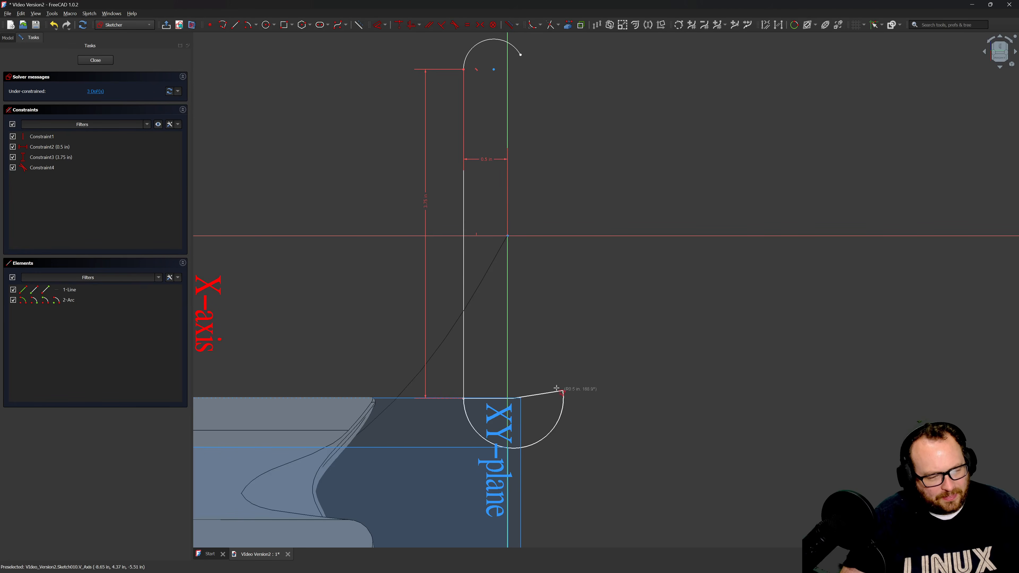
left_click(532, 412)
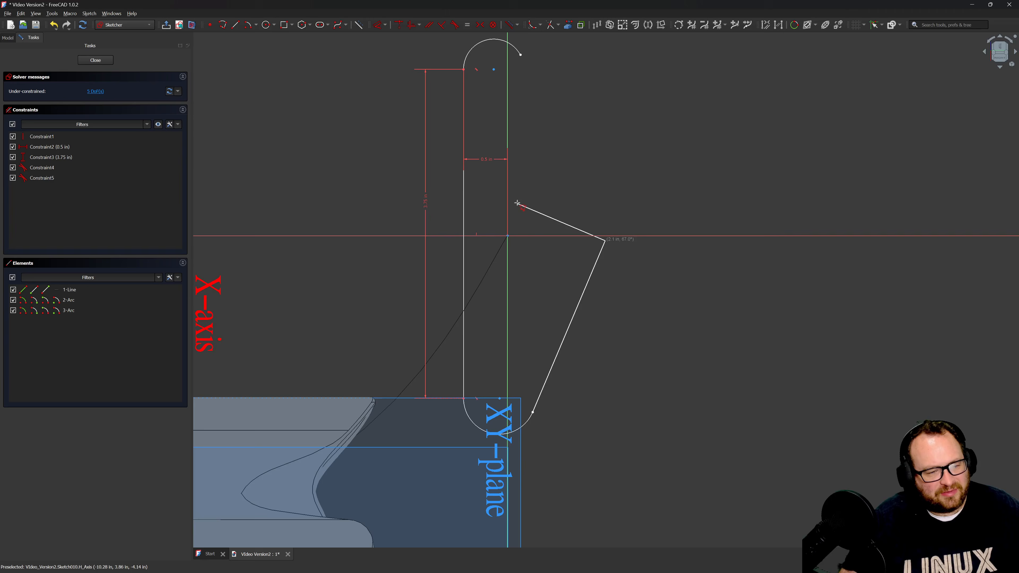
key("Escape")
Make the two end arcs equal in radius and align their free endpoints vertically.
left_click(467, 26)
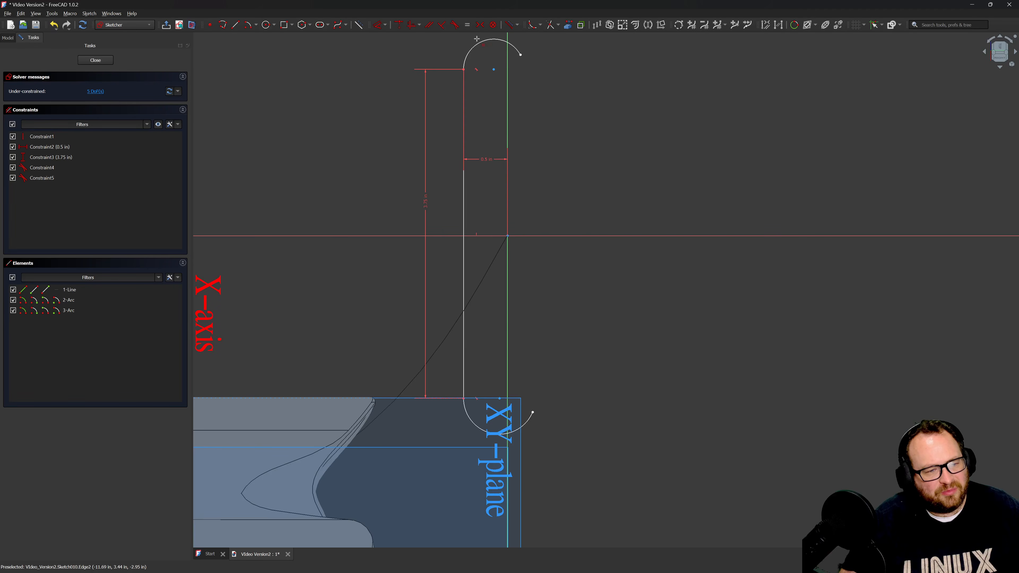
left_click(475, 43)
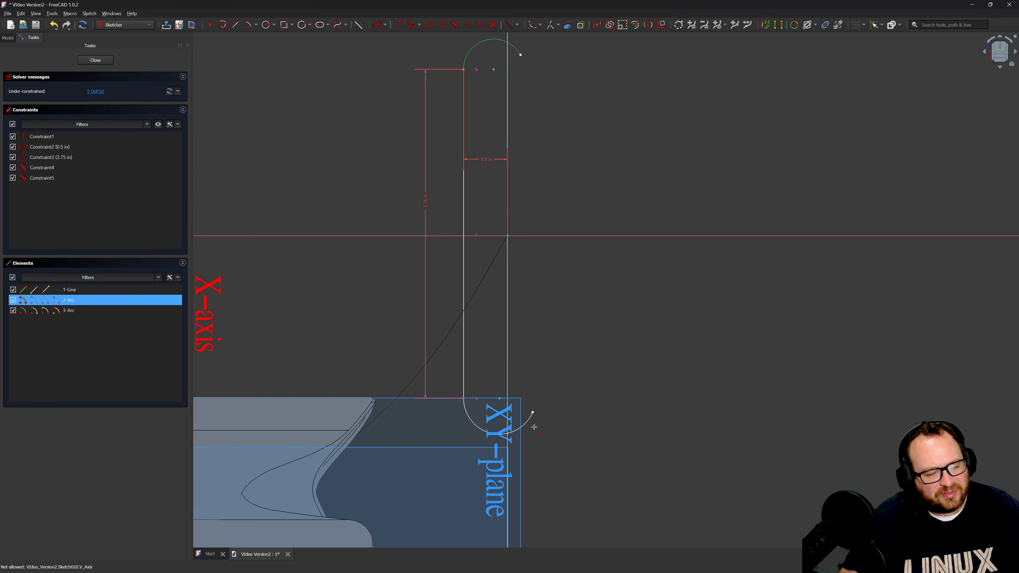
left_click(529, 421)
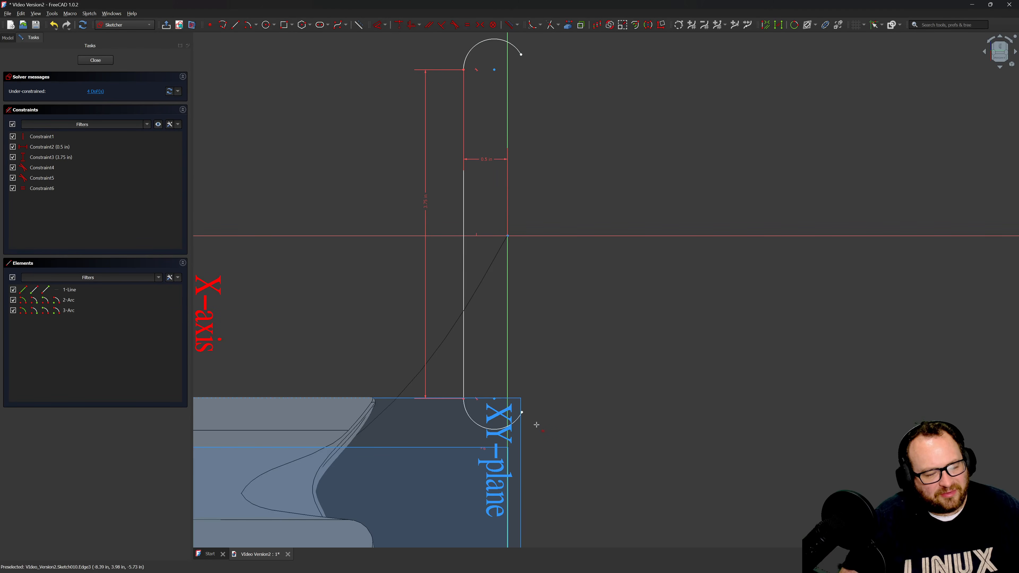
left_click(522, 414)
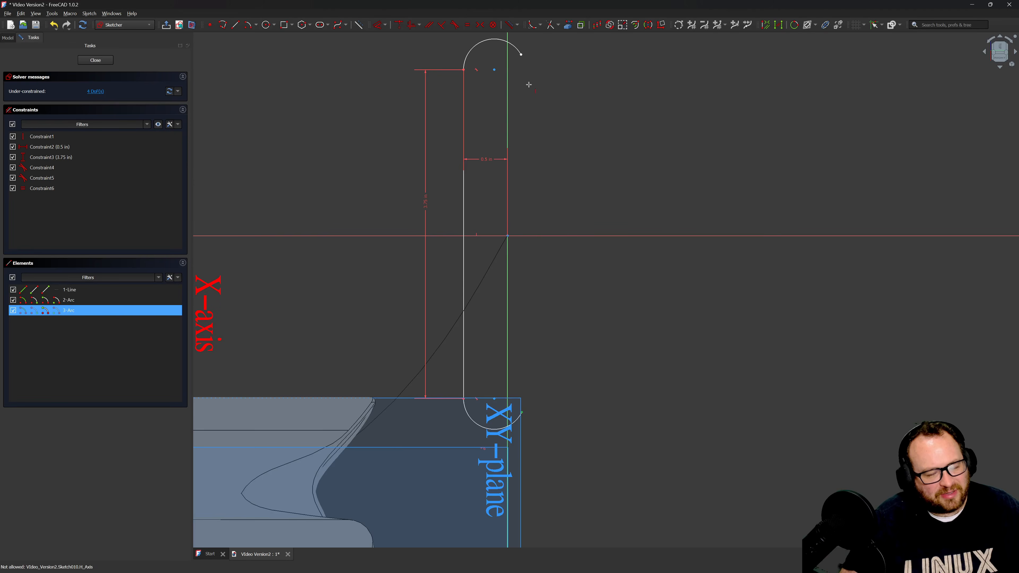
left_click(520, 55)
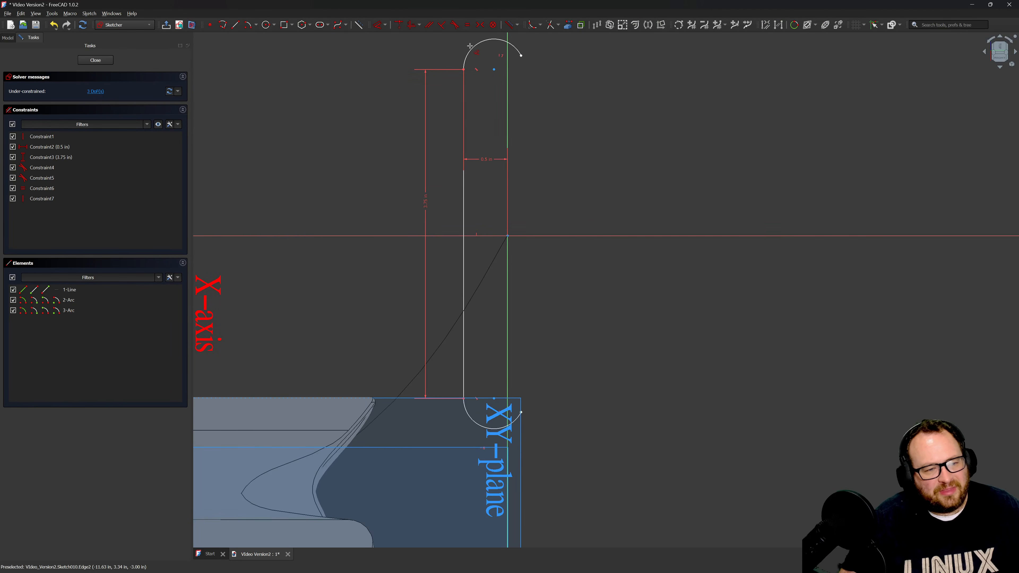
Set the upper arc's radius to 0.5 in.
left_click(482, 42)
left_click(420, 47)
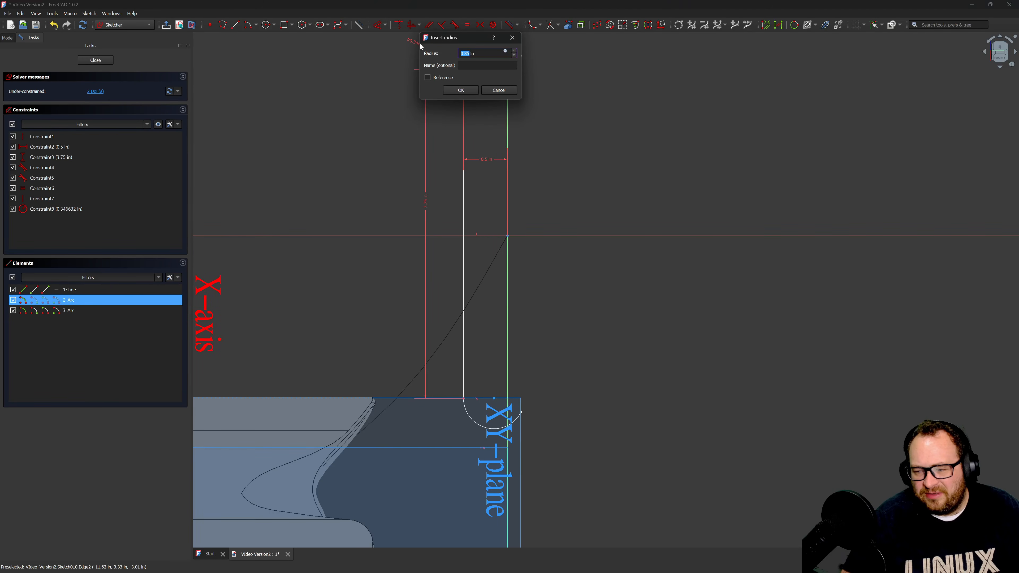
key("Return")
Dimension the upper arc's sweep angle and set it to 135°.
scroll(475, 168, "down", 5)
scroll(475, 168, "up", 4)
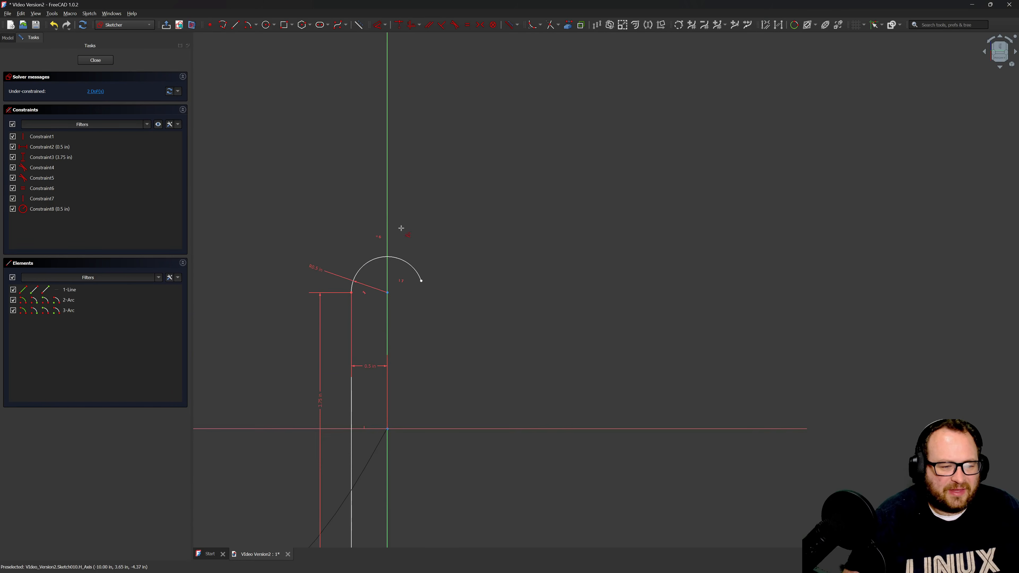
scroll(405, 257, "down", 1)
scroll(412, 288, "up", 1)
left_click(421, 227)
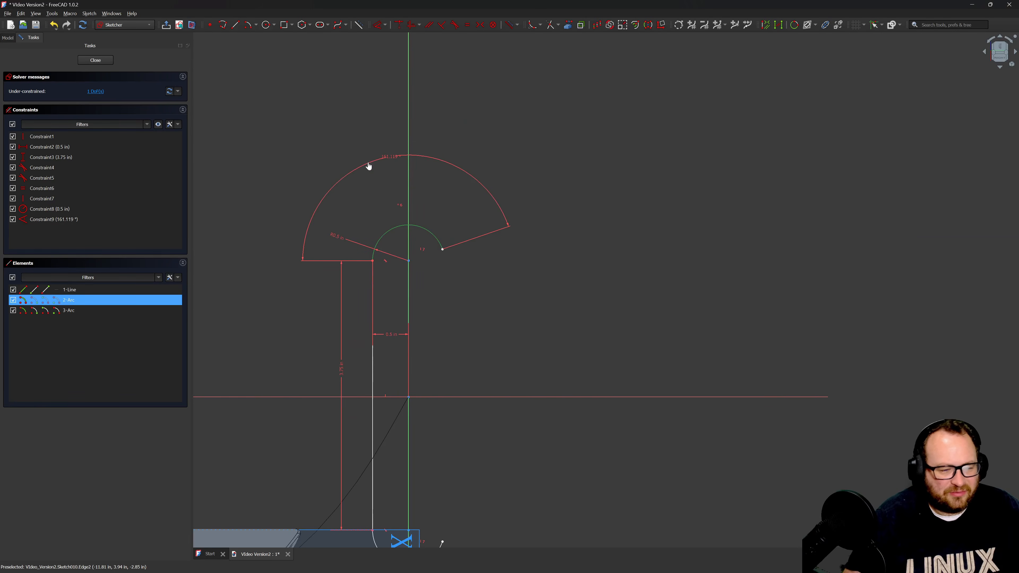
left_click(368, 163)
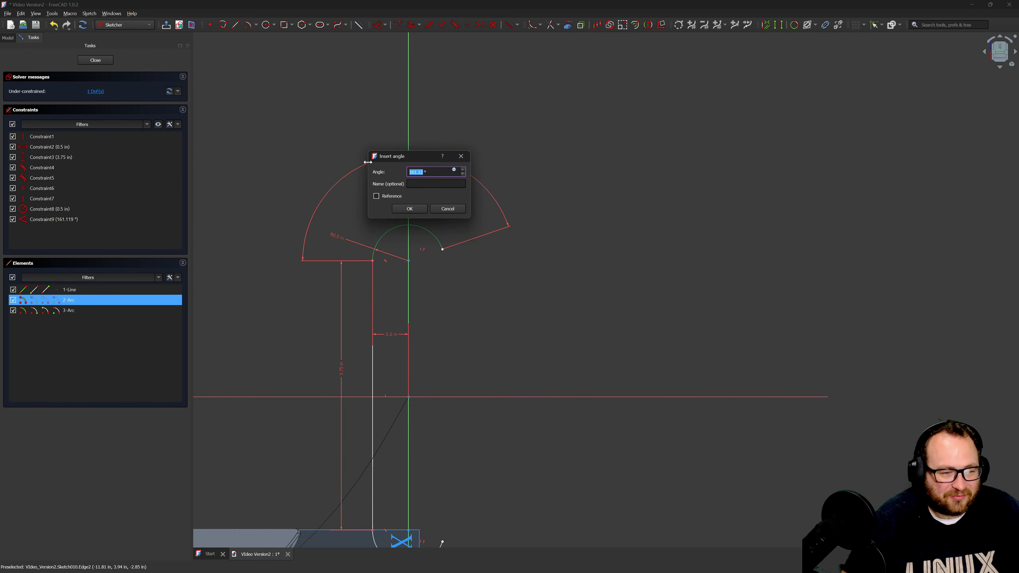
key("Return")
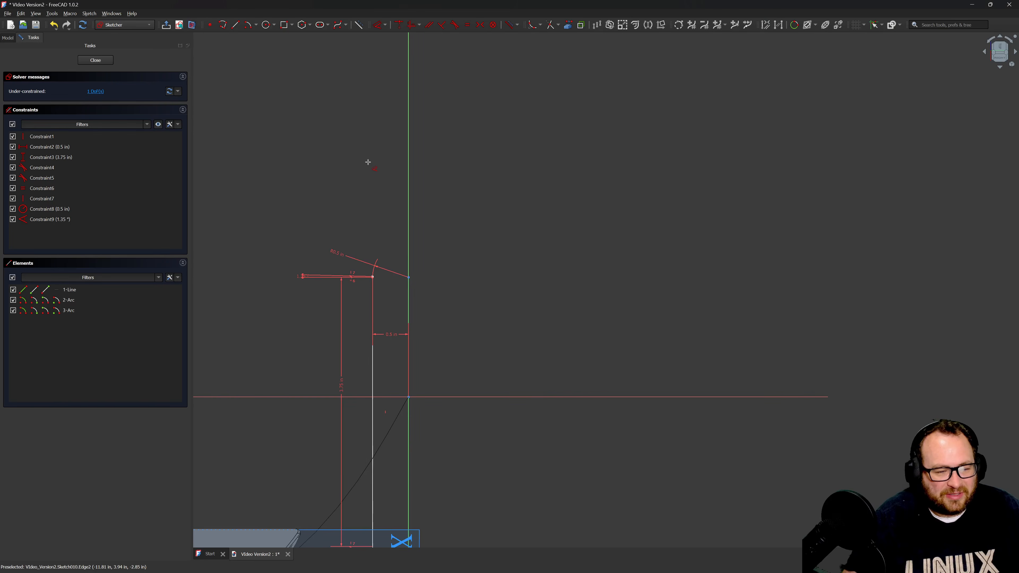
scroll(387, 131, "down", 2)
scroll(362, 231, "up", 4)
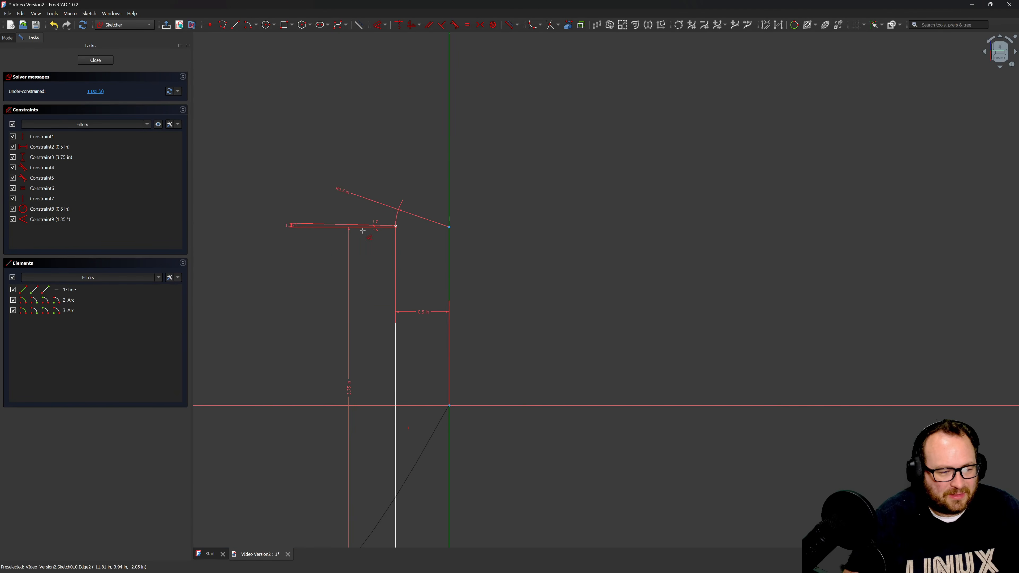
key("Escape")
double_click(292, 226)
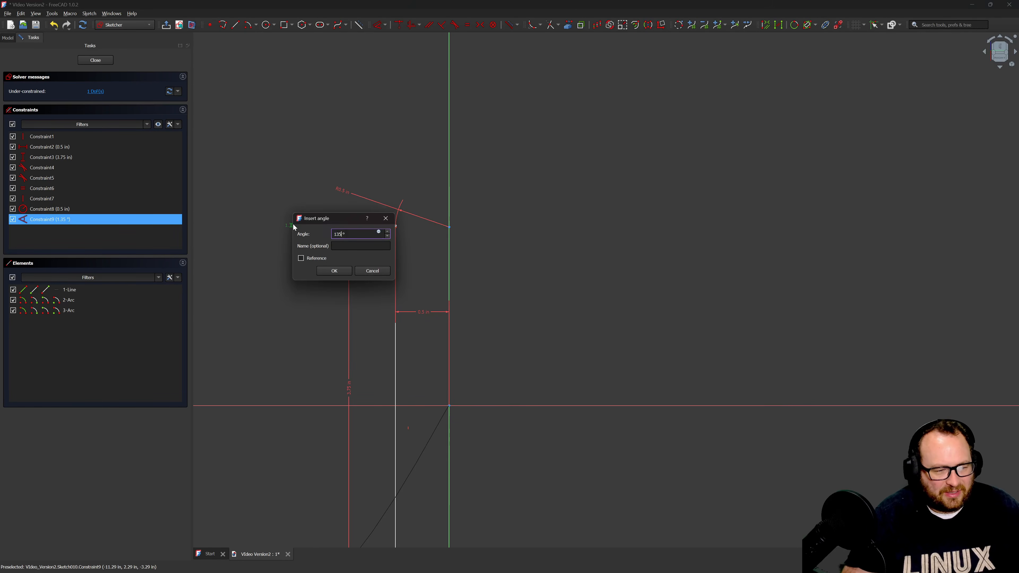
key("Return")
Constrain the vertical line's two endpoints symmetric about the horizontal axis.
scroll(385, 196, "down", 2)
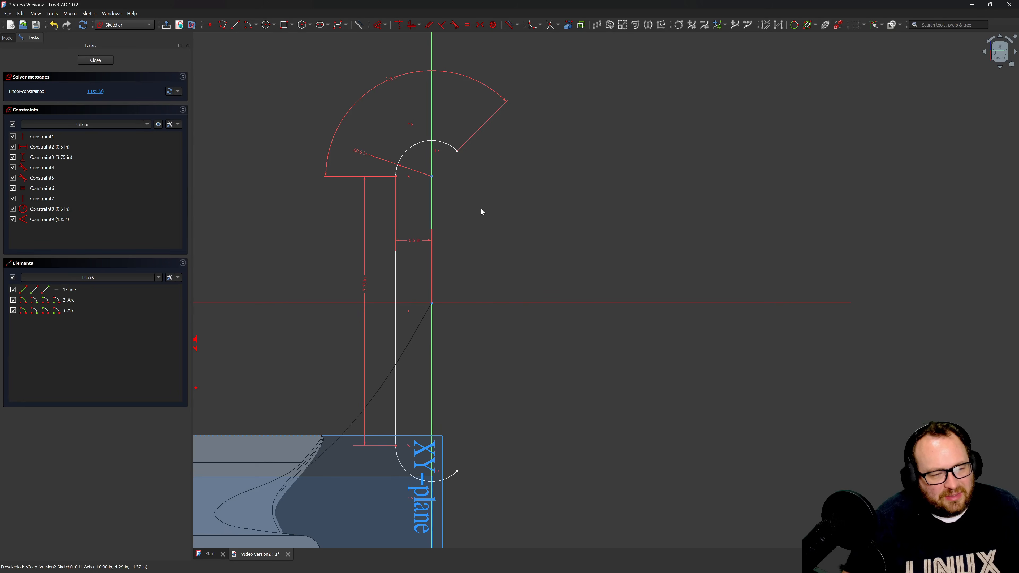
scroll(466, 165, "up", 1)
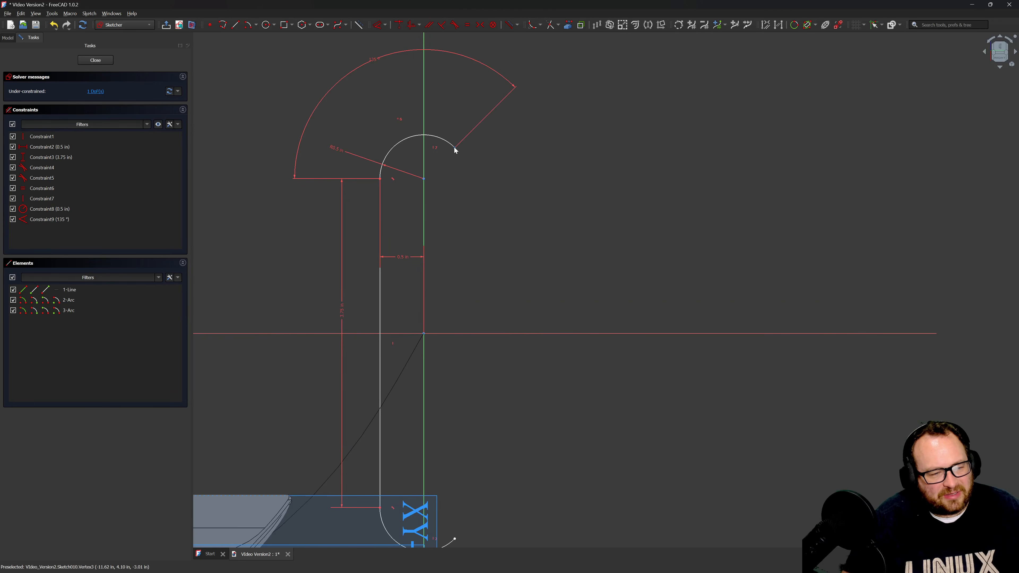
mouse_move(418, 188)
left_mouse_down()
mouse_move(439, 97)
mouse_move(436, 237)
mouse_move(432, 75)
mouse_move(416, 156)
mouse_move(415, 104)
left_mouse_up()
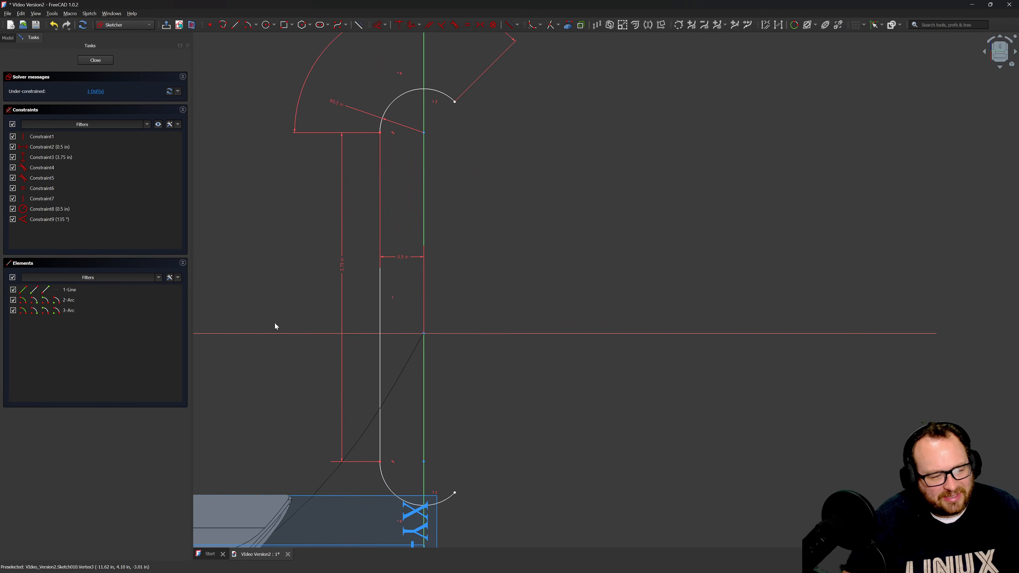
key("s")
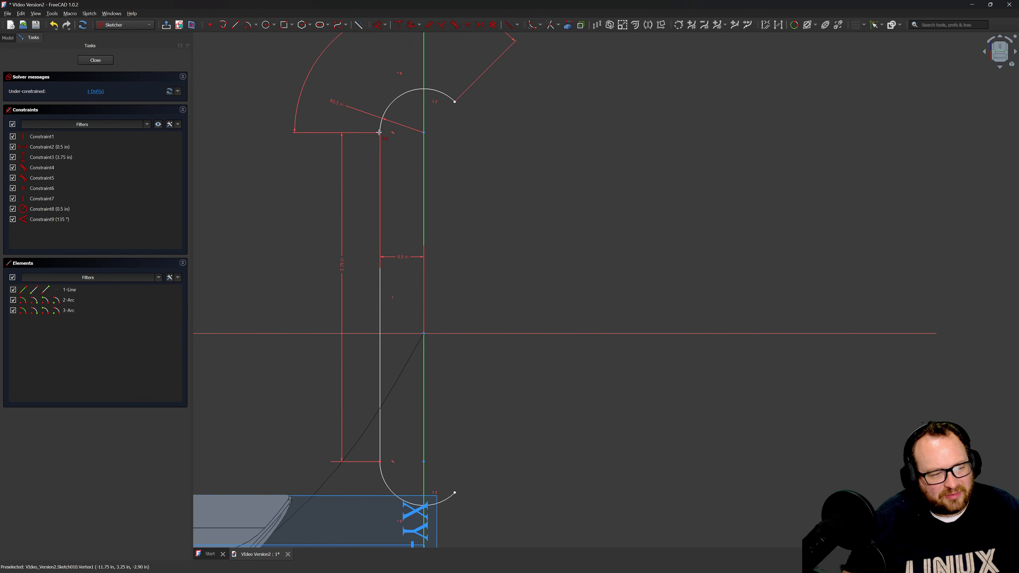
left_click(380, 132)
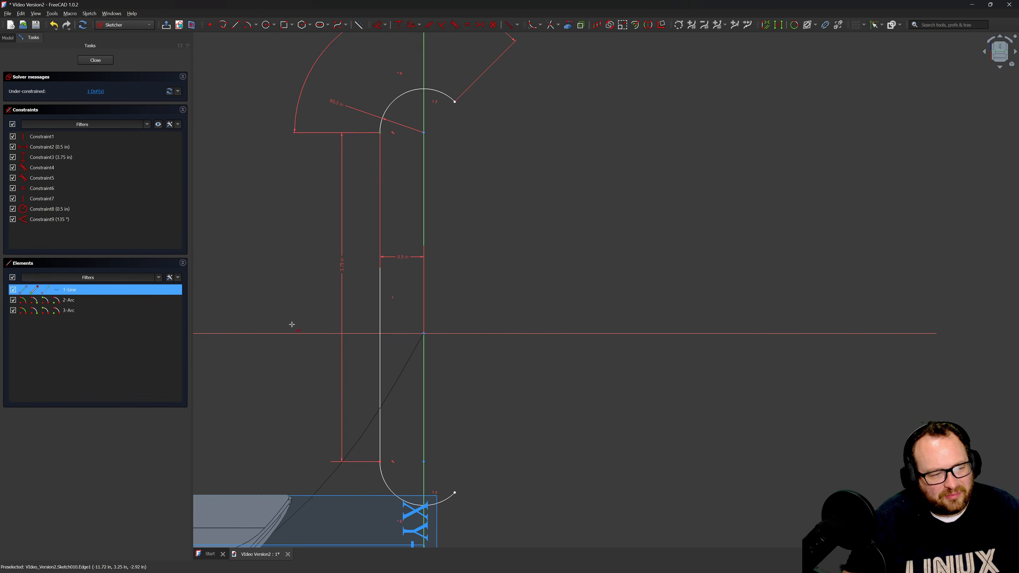
left_click(379, 461)
left_click(499, 333)
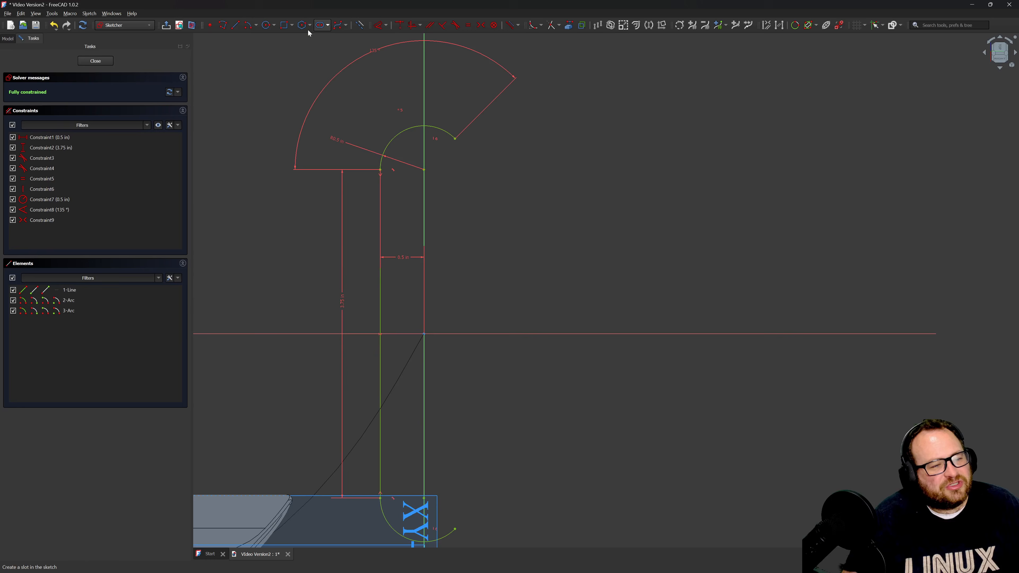
Draw two construction lines from the free ends of the upper and lower arcs, meeting at a point on the horizontal axis.
left_click(235, 25)
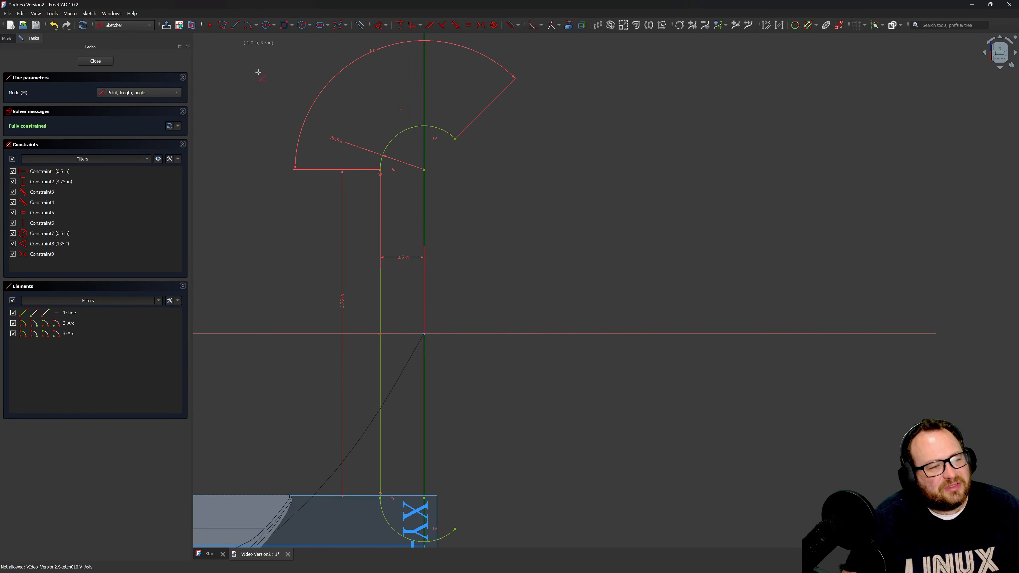
left_click(455, 139)
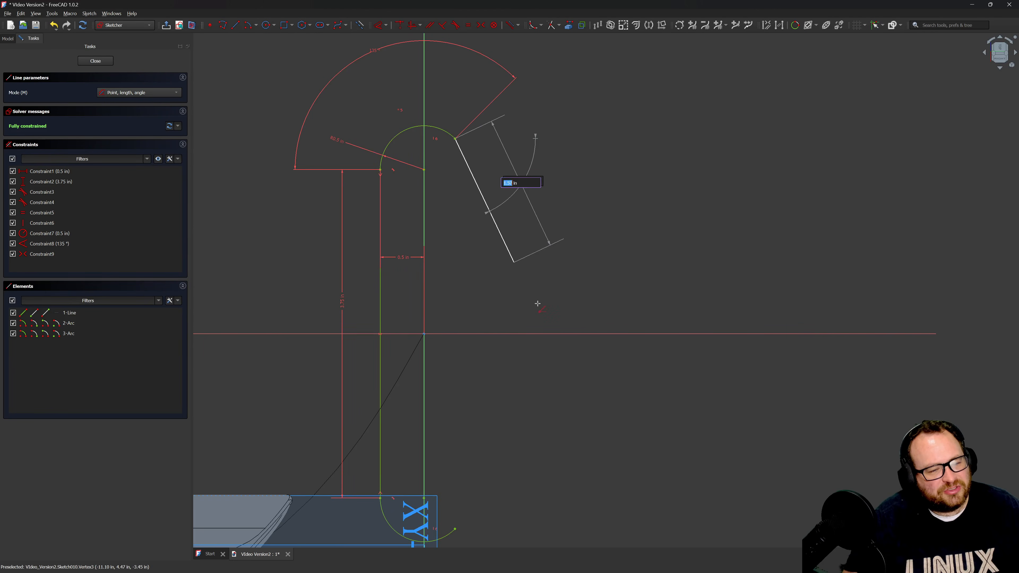
left_click(584, 333)
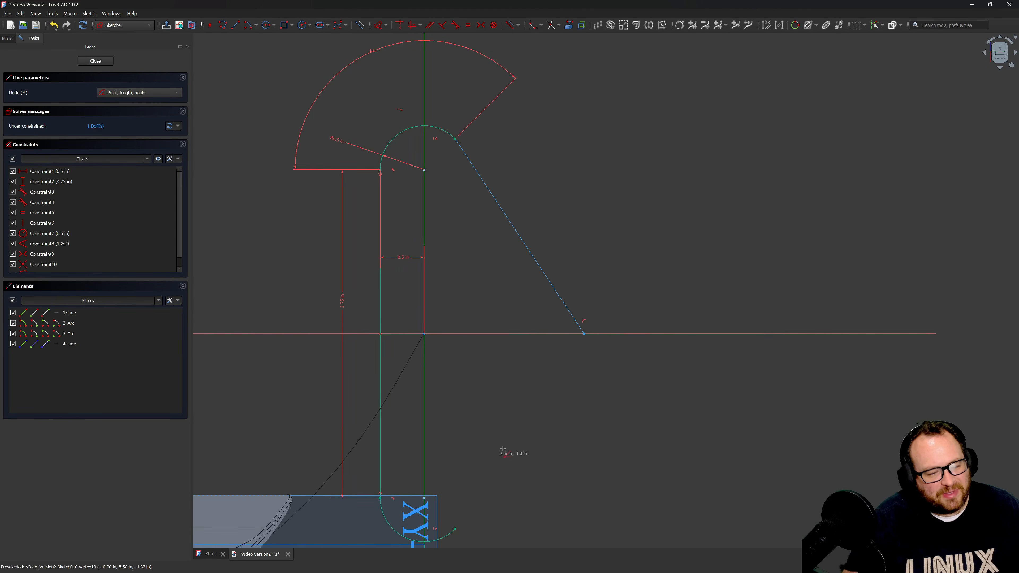
left_click(584, 333)
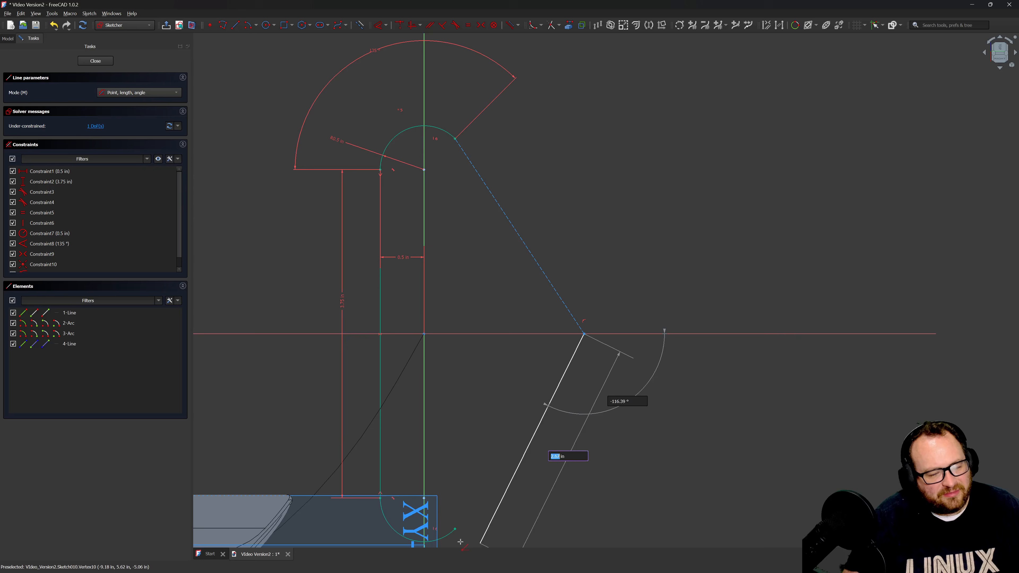
left_click(456, 528)
key("Escape")
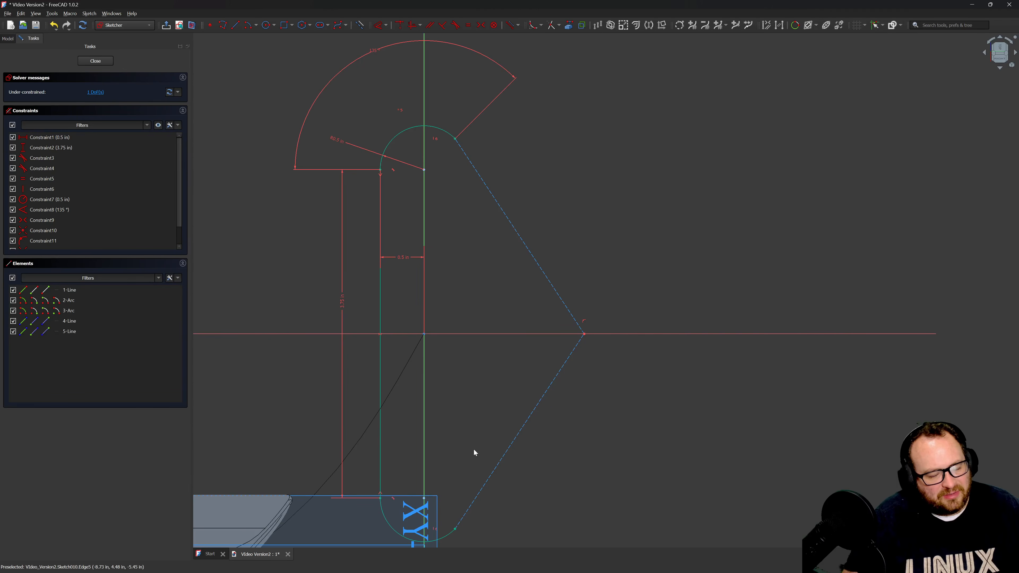
Make the upper construction line tangent to the upper arc.
key("t")
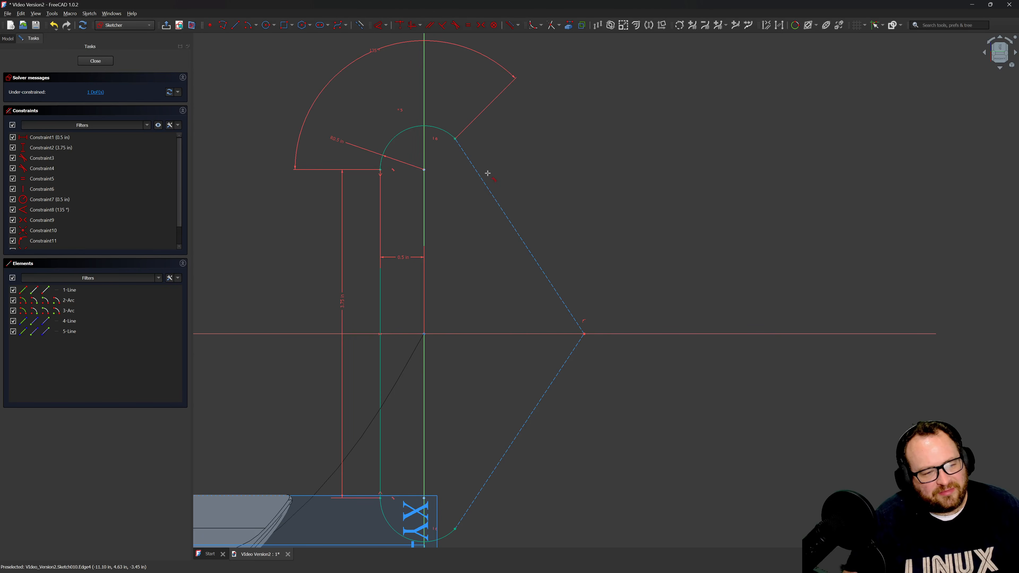
left_click(443, 131)
left_click(466, 157)
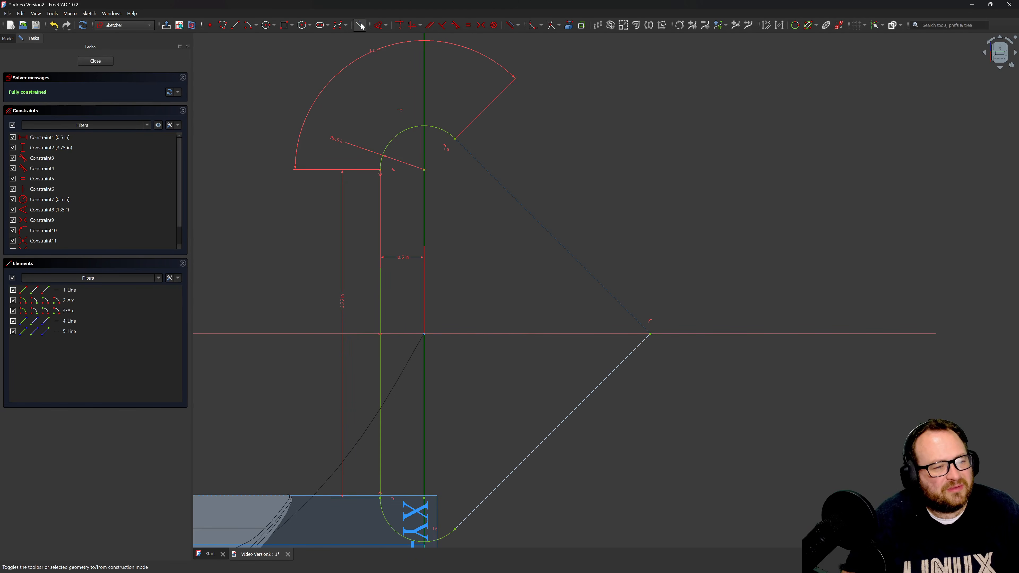
Draw a degree 3 B-spline with five control points joining the upper arc's free end to the lower arc's free end, and close the sketch.
left_click(338, 25)
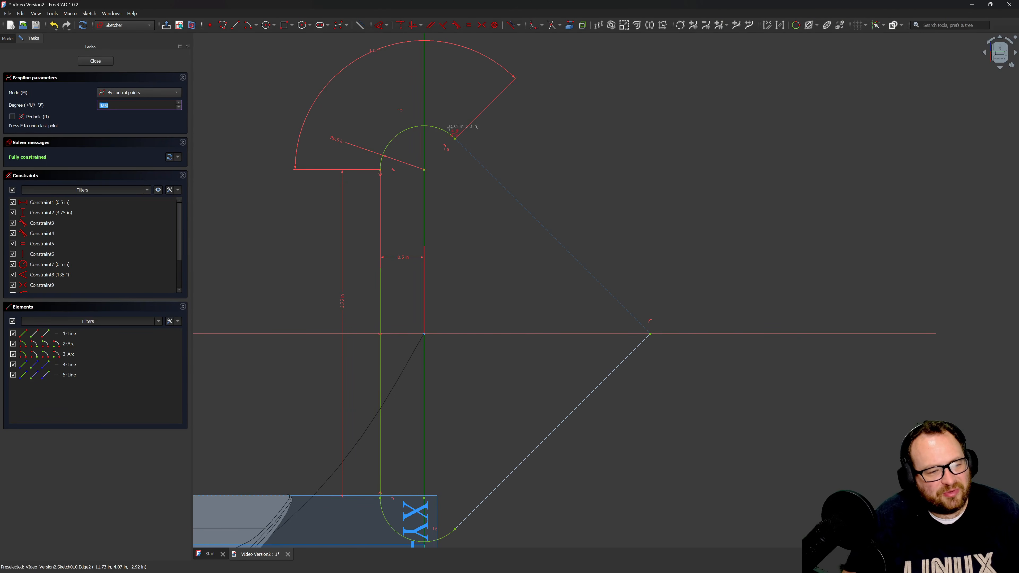
left_click(454, 138)
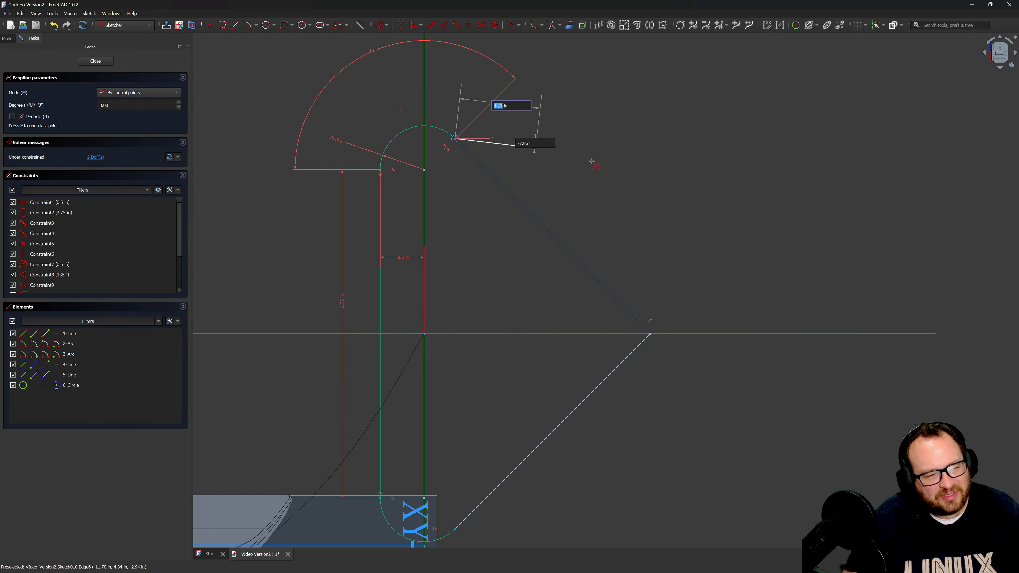
left_click(650, 333)
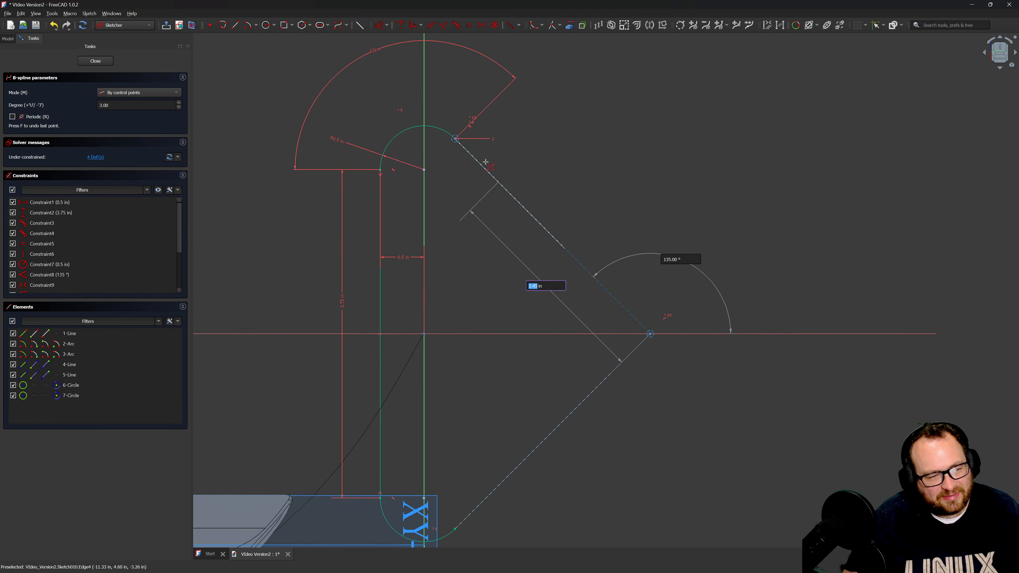
scroll(537, 207, "down", 2)
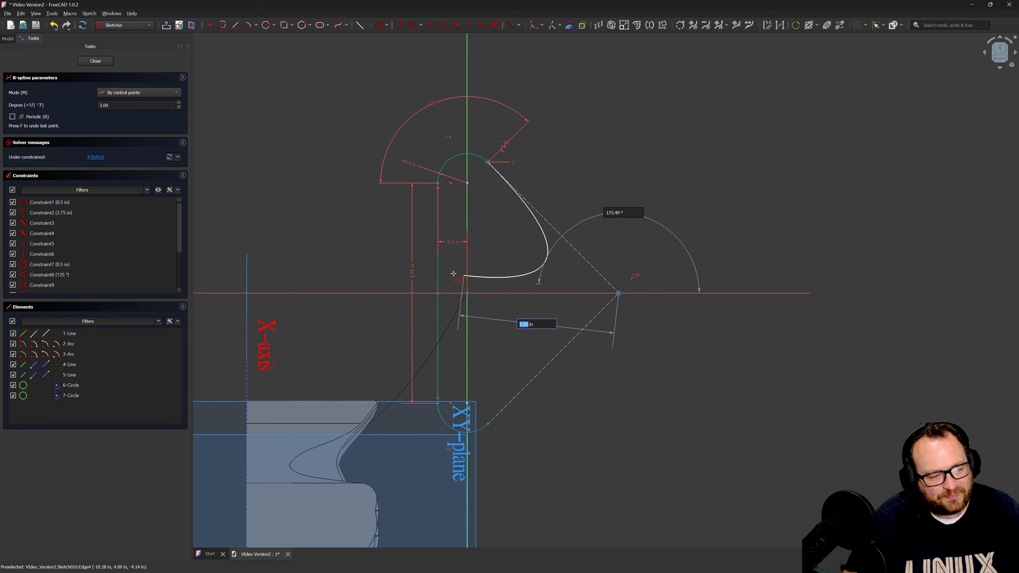
left_click(426, 319)
left_click(583, 329)
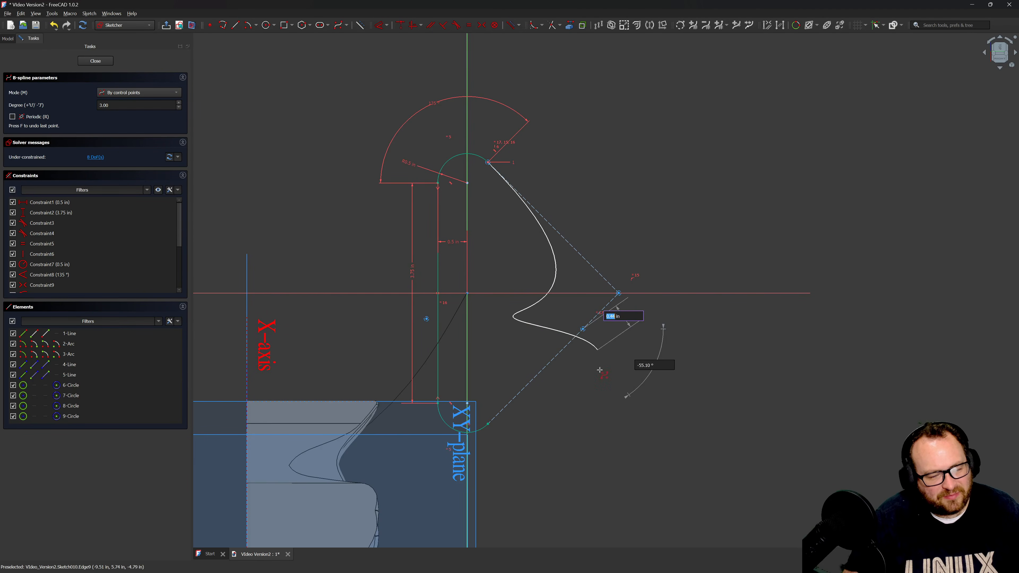
left_click(488, 424)
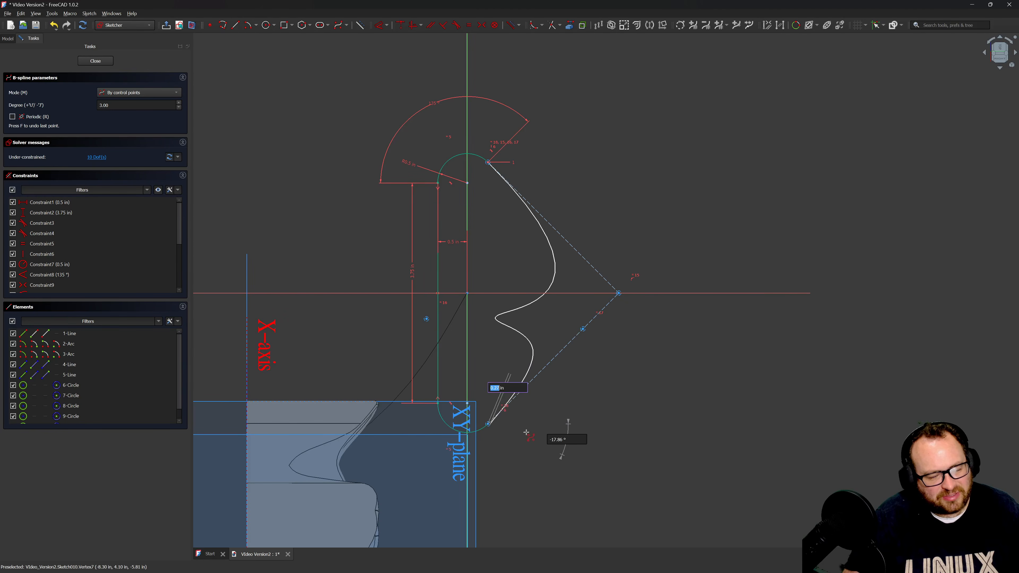
right_click(549, 338)
scroll(534, 282, "down", 1)
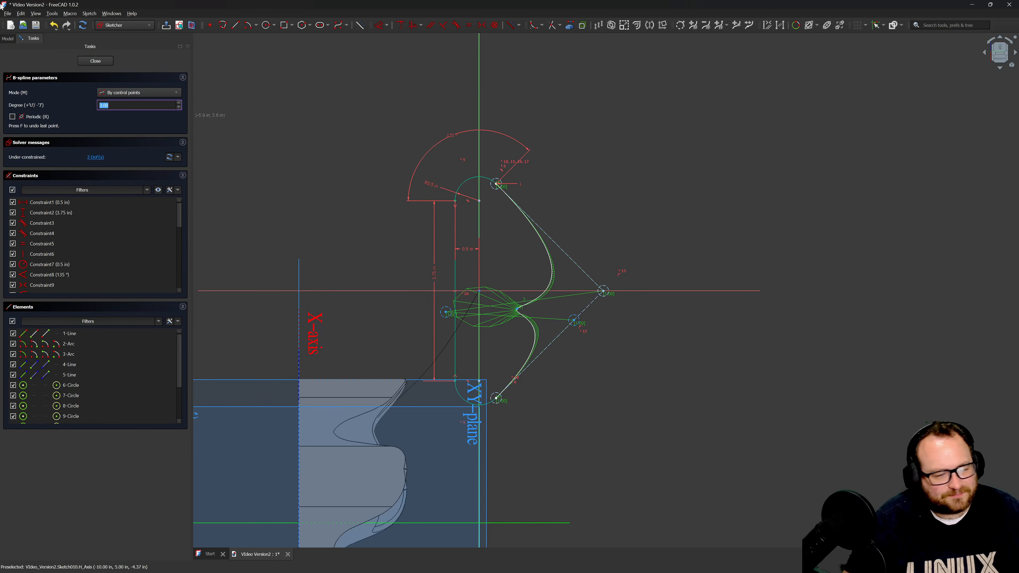
left_click(96, 61)
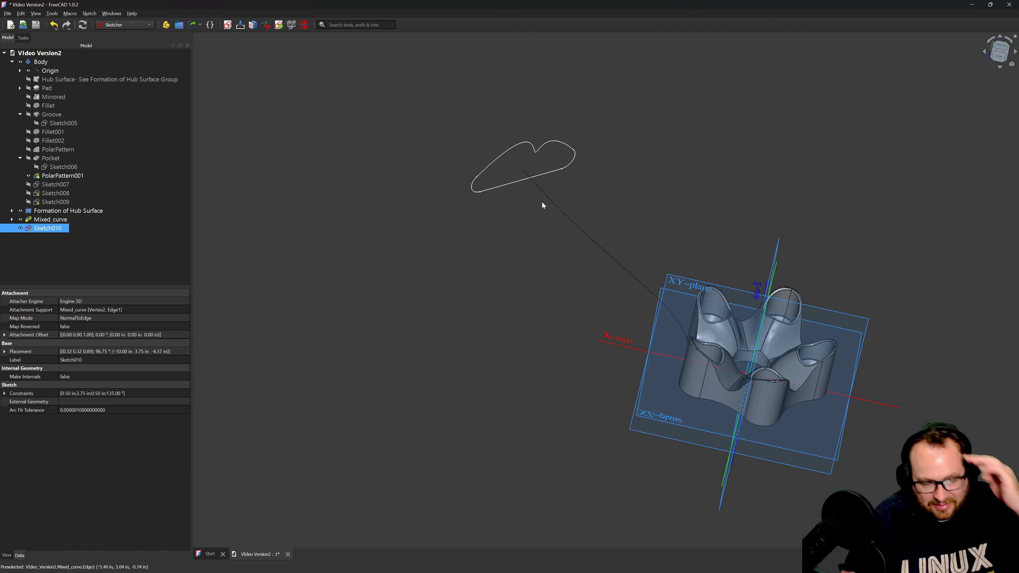
Switch to the Curves workbench.
scroll(620, 258, "down", 2)
scroll(602, 253, "up", 2)
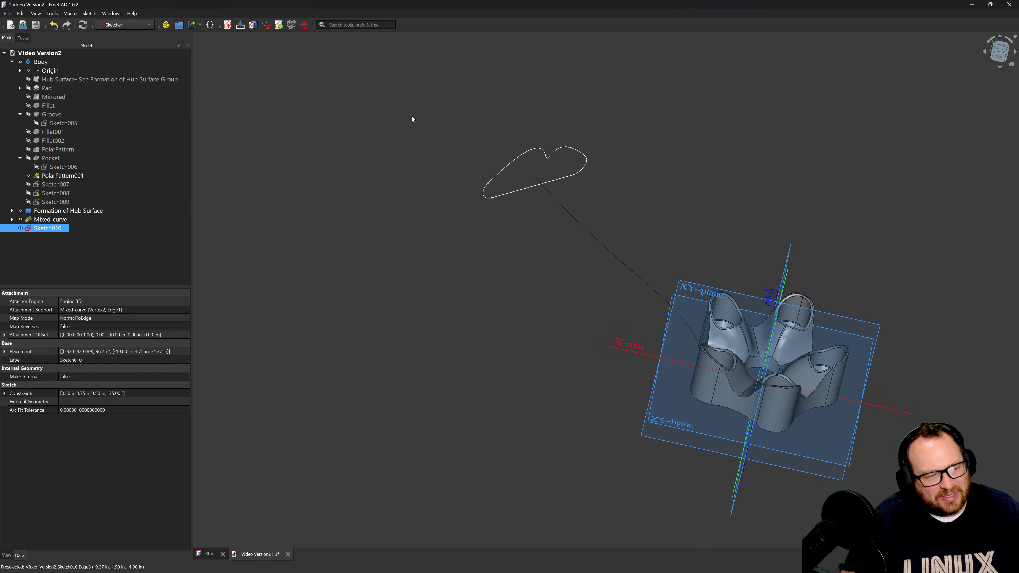
left_click(120, 25)
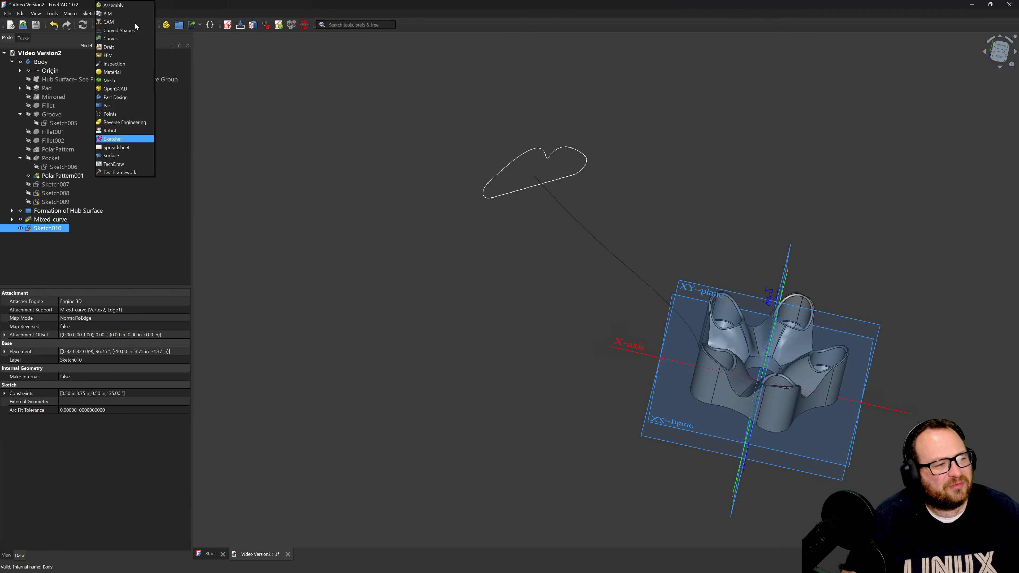
left_click(125, 39)
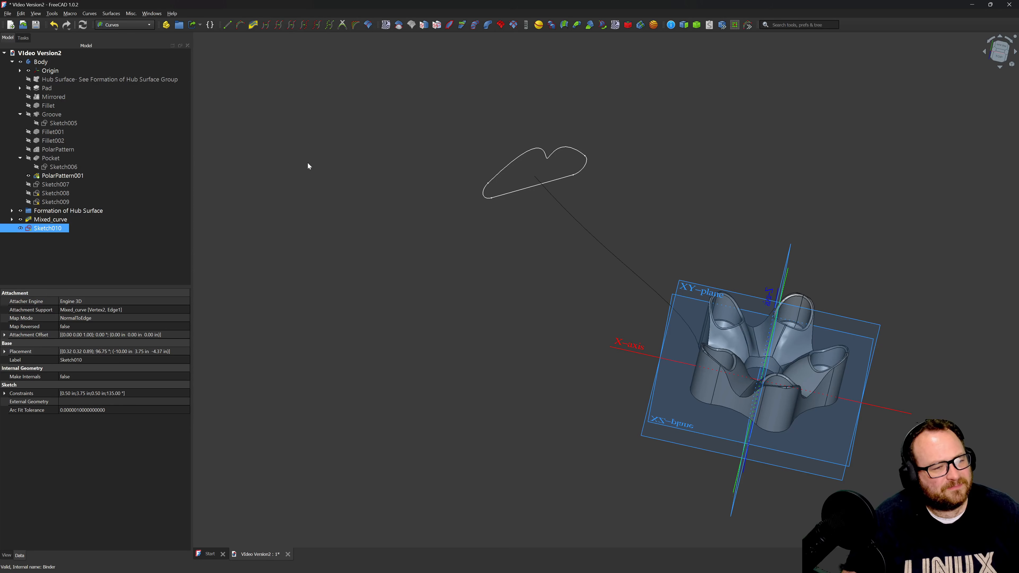
Make Sketch007 on the hub's flat face visible alongside the outer-end profile and the mixed curve.
mouse_move(612, 394)
middle_mouse_down()
mouse_move(692, 291)
mouse_move(603, 264)
mouse_move(571, 293)
middle_mouse_up()
left_click(61, 186)
key("space")
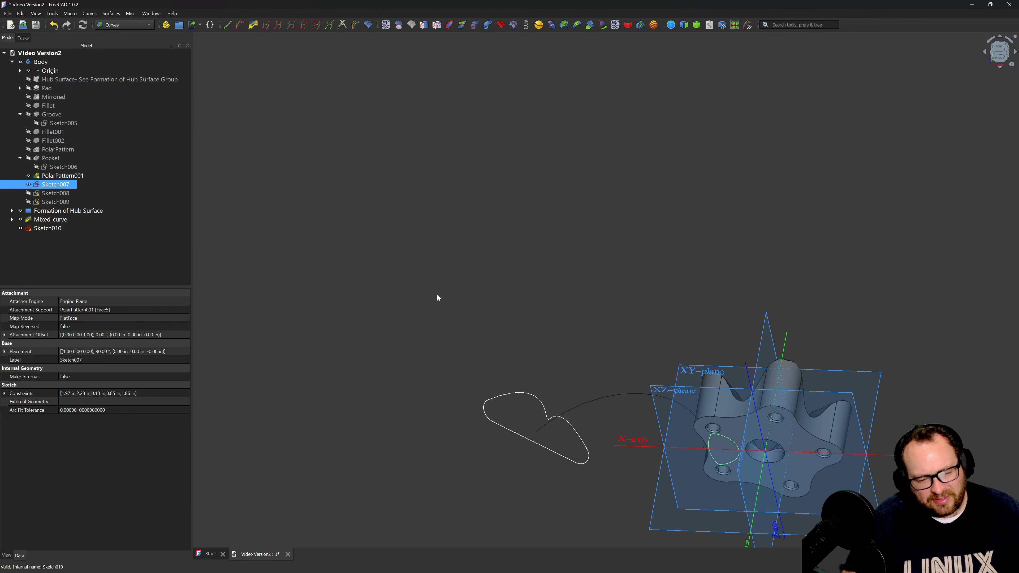
scroll(439, 292, "down", 2)
left_click(568, 408)
scroll(599, 343, "up", 5)
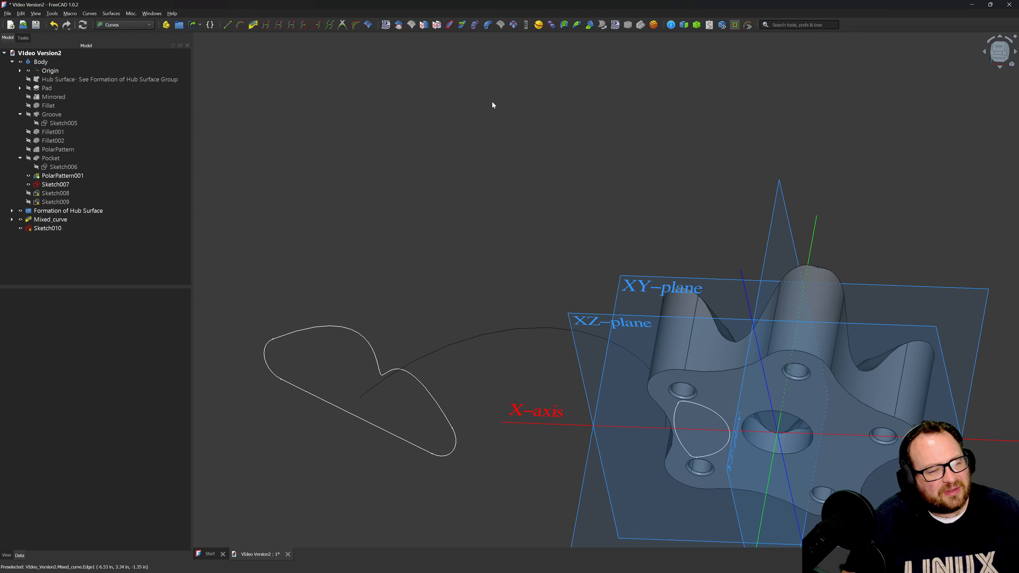
scroll(552, 331, "down", 2)
scroll(545, 281, "up", 4)
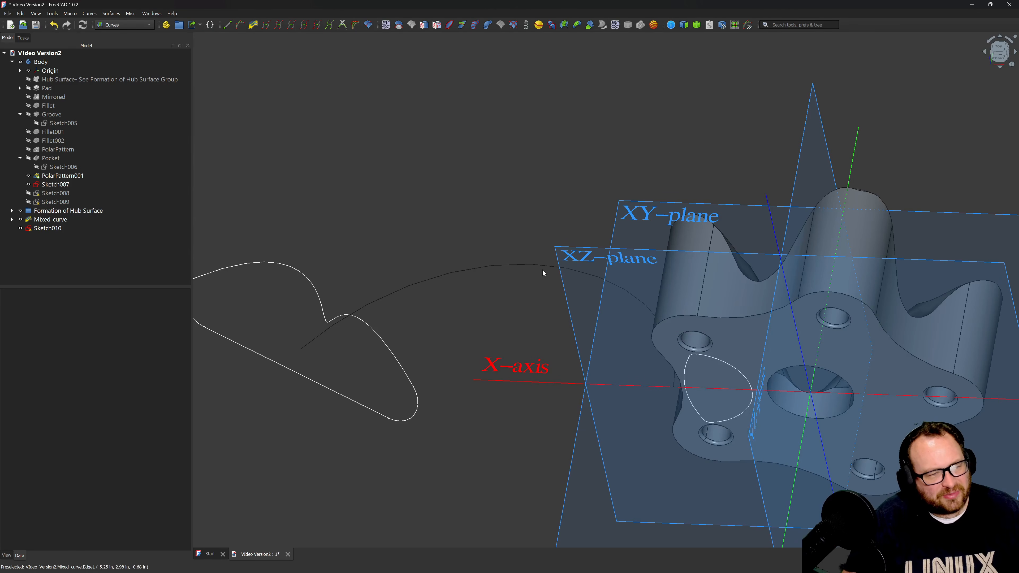
scroll(579, 153, "down", 1)
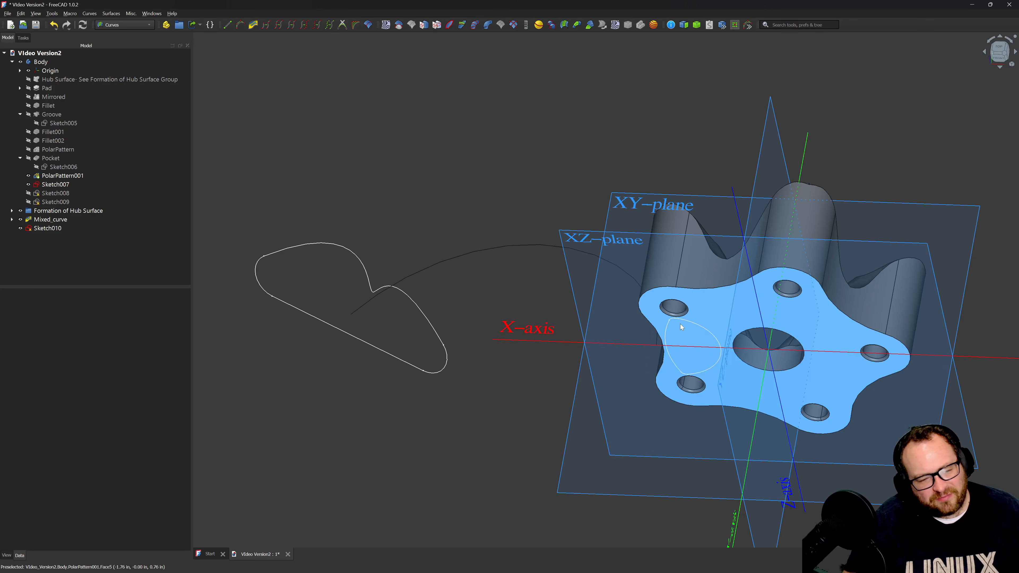
Create a PipeShell profile object from Sketch007 on the hub's flat face.
left_click(53, 194)
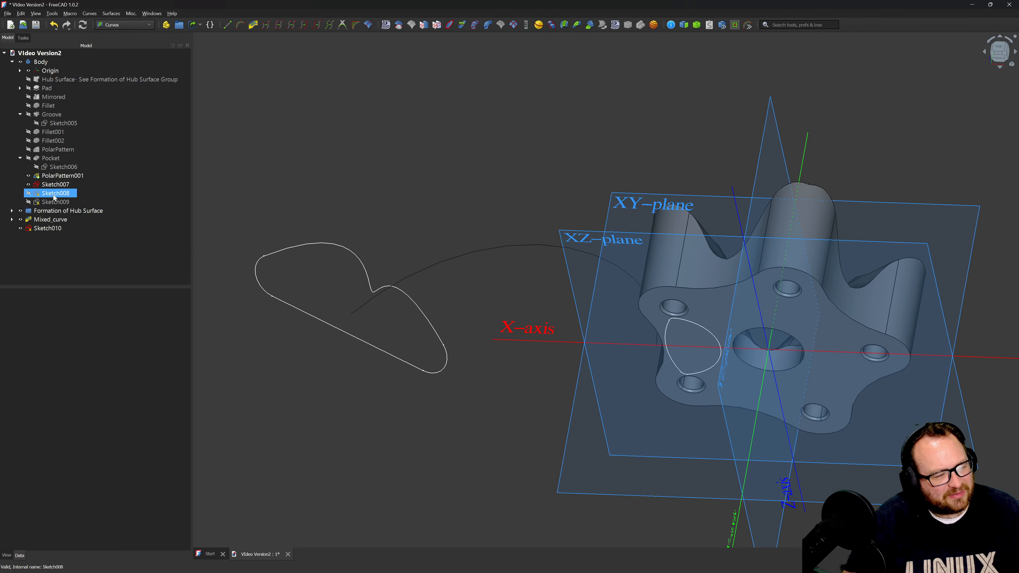
left_click(53, 187)
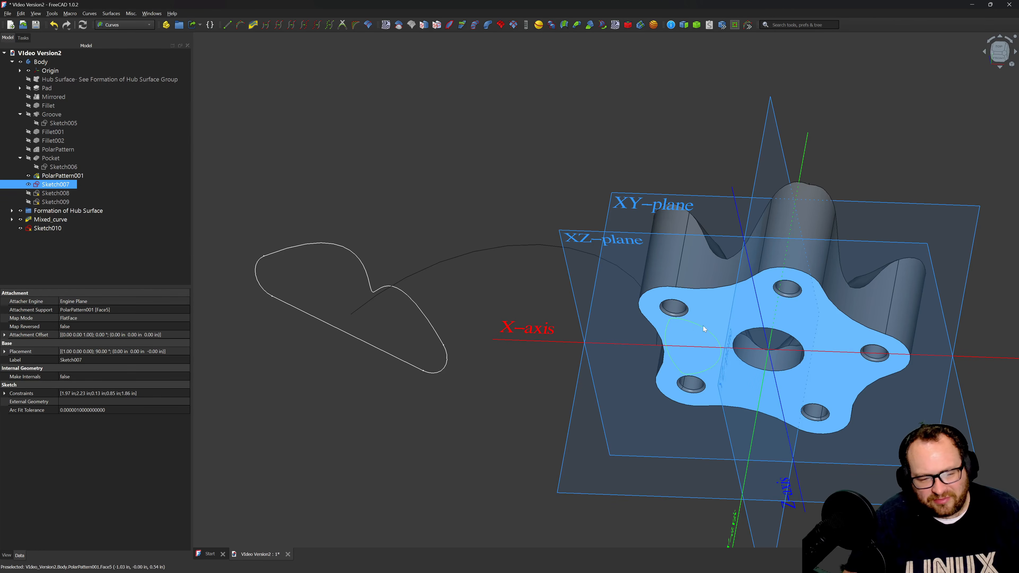
left_click(474, 26)
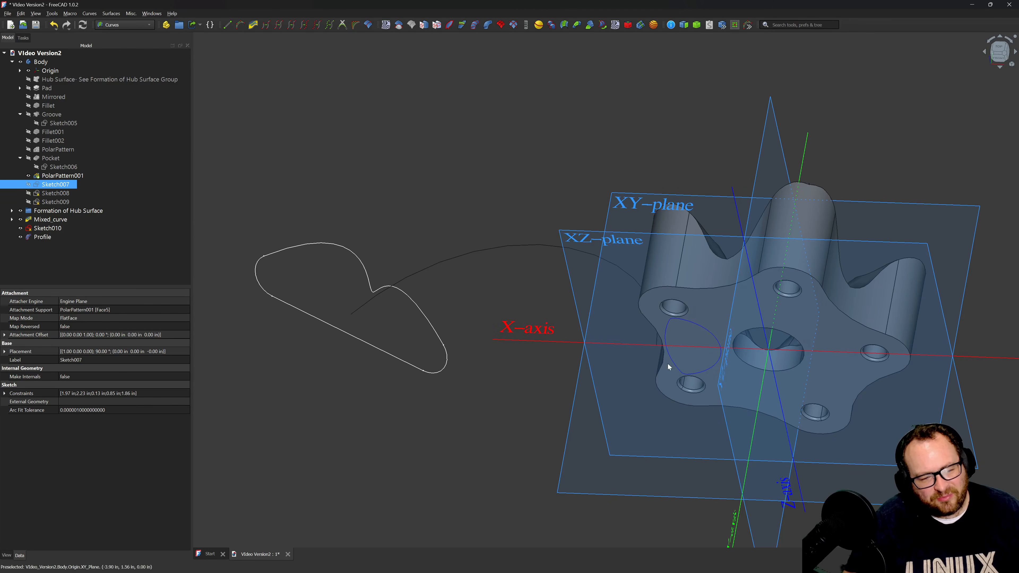
scroll(678, 382, "up", 5)
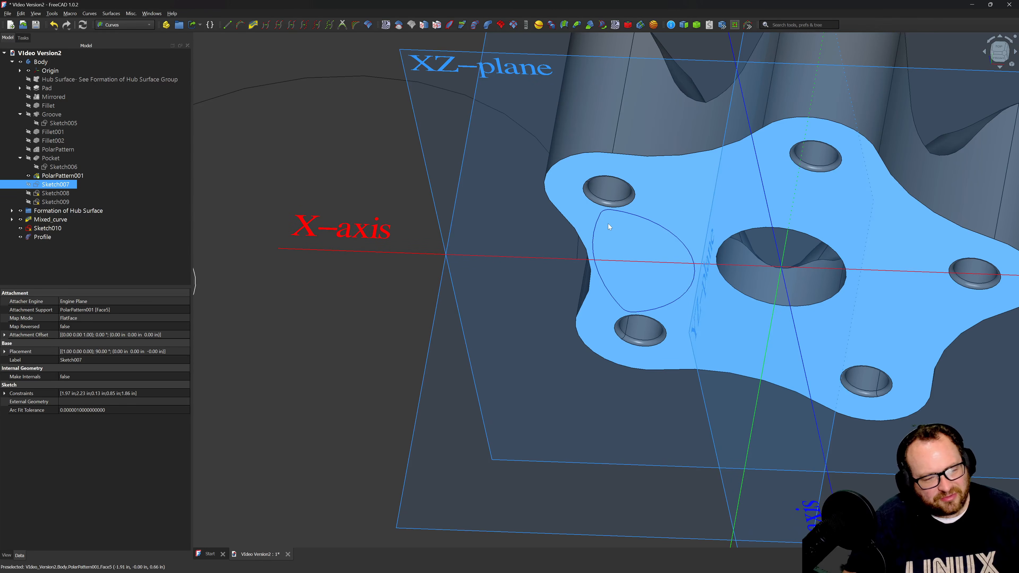
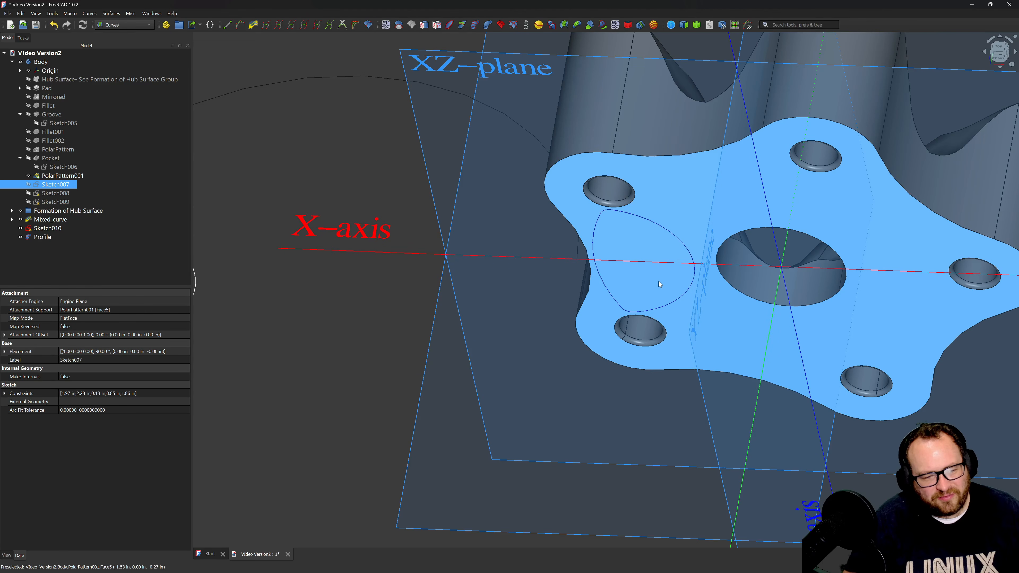
scroll(659, 284, "down", 5)
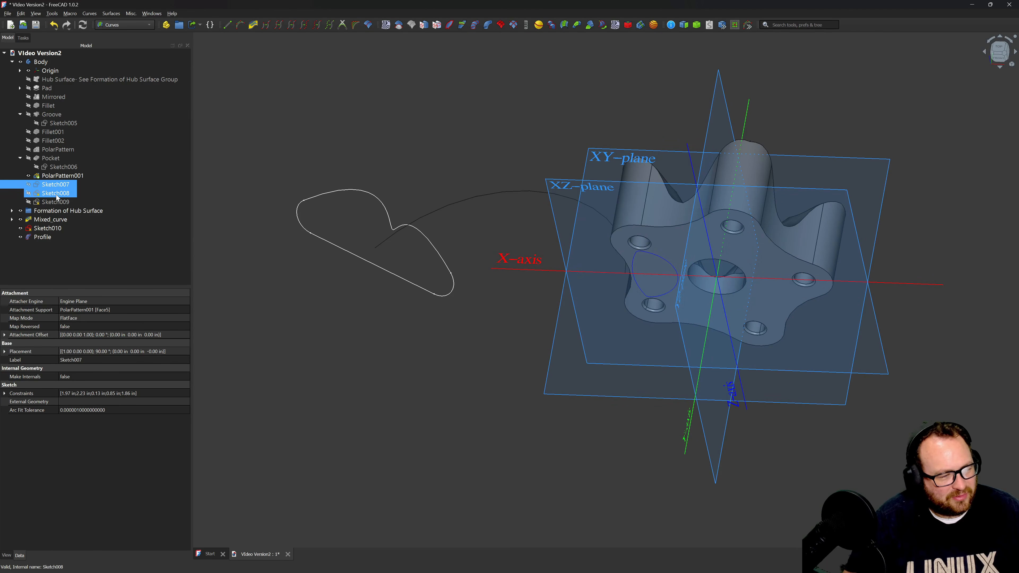
Create a second PipeShell profile object from Sketch010 at the mixed curve's outer end.
left_click(54, 203)
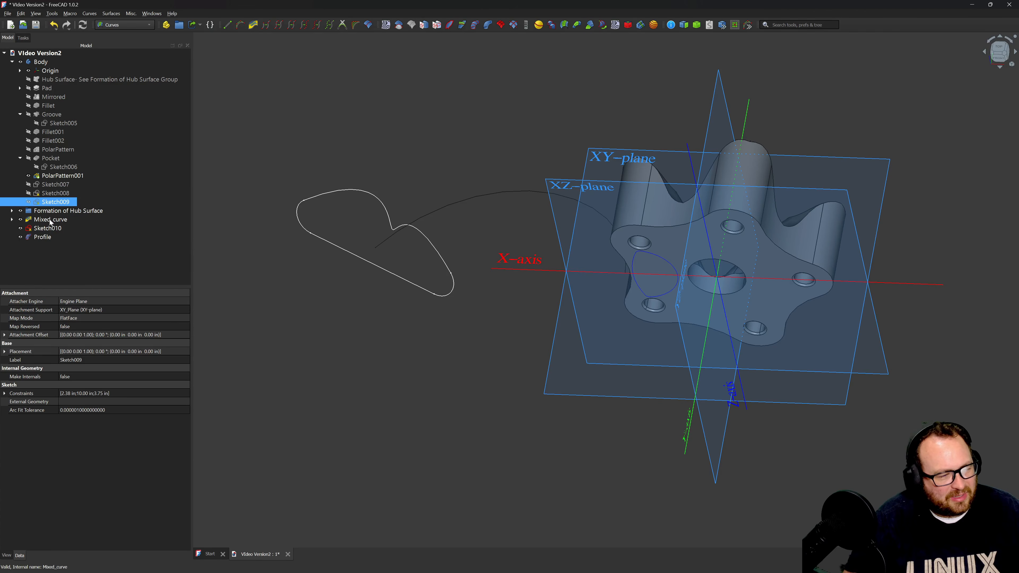
left_click(50, 229)
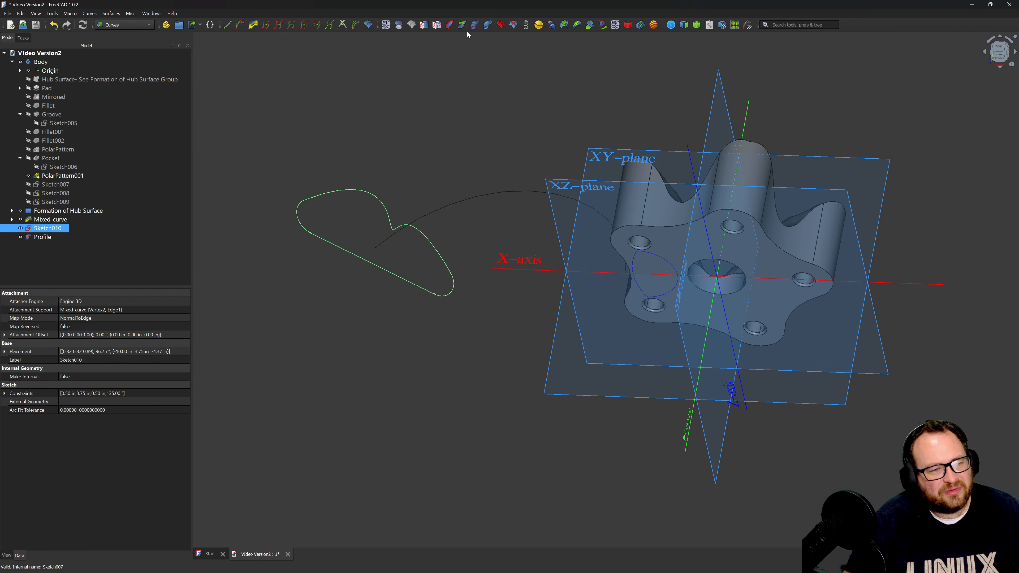
left_click(474, 25)
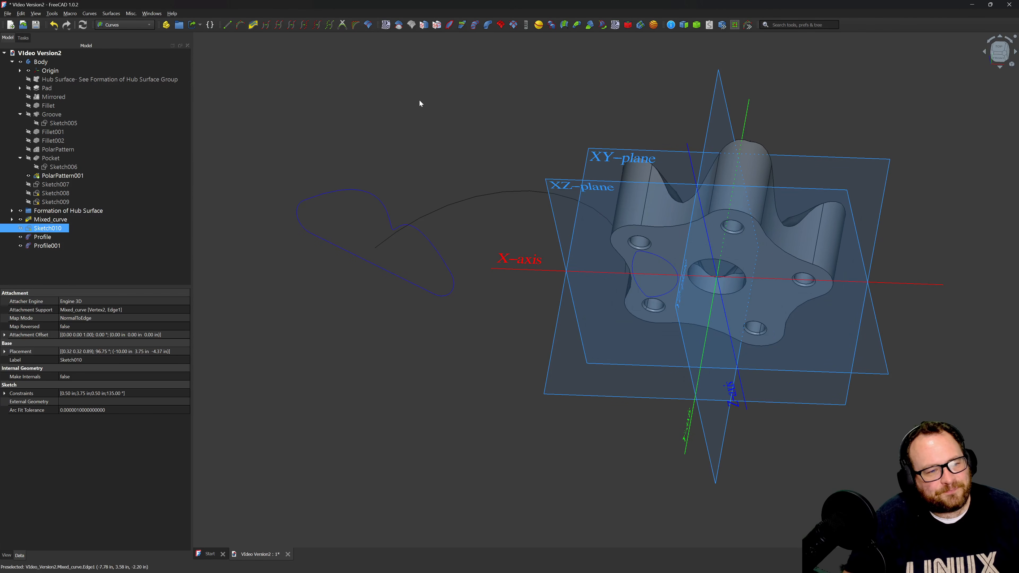
left_click(246, 225)
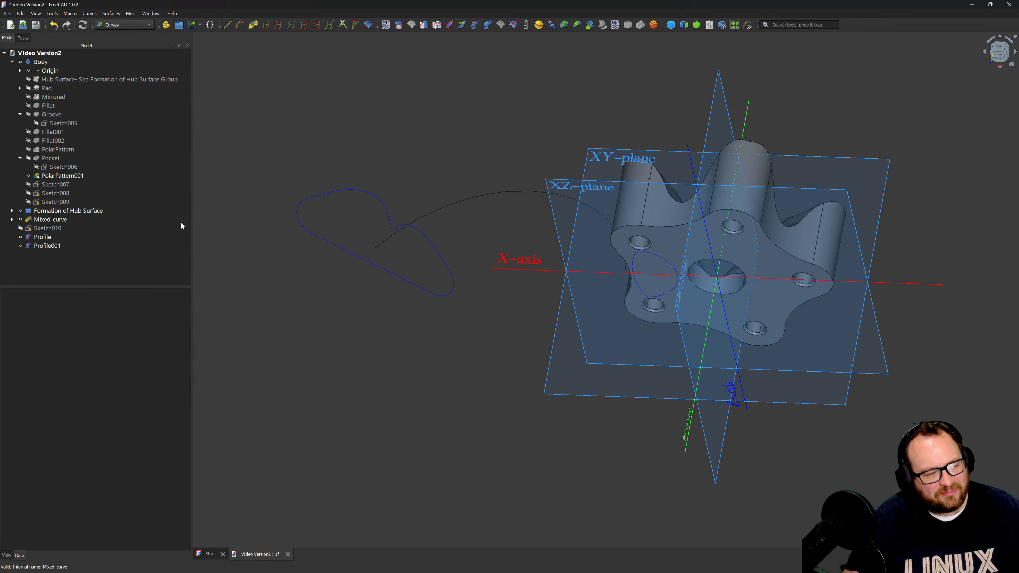
left_click(44, 240)
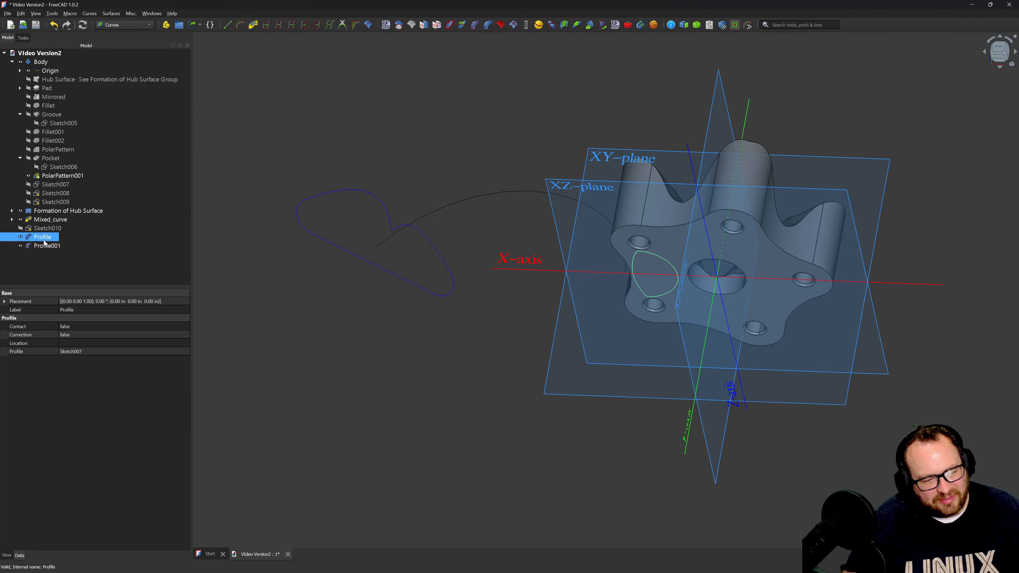
left_click(45, 246, "ctrl")
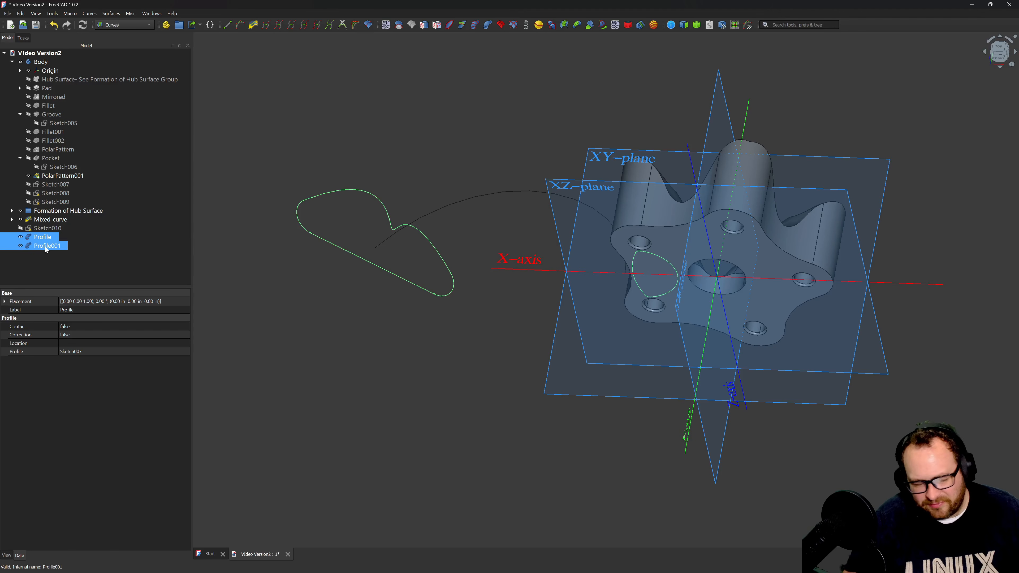
left_click(59, 220, "ctrl")
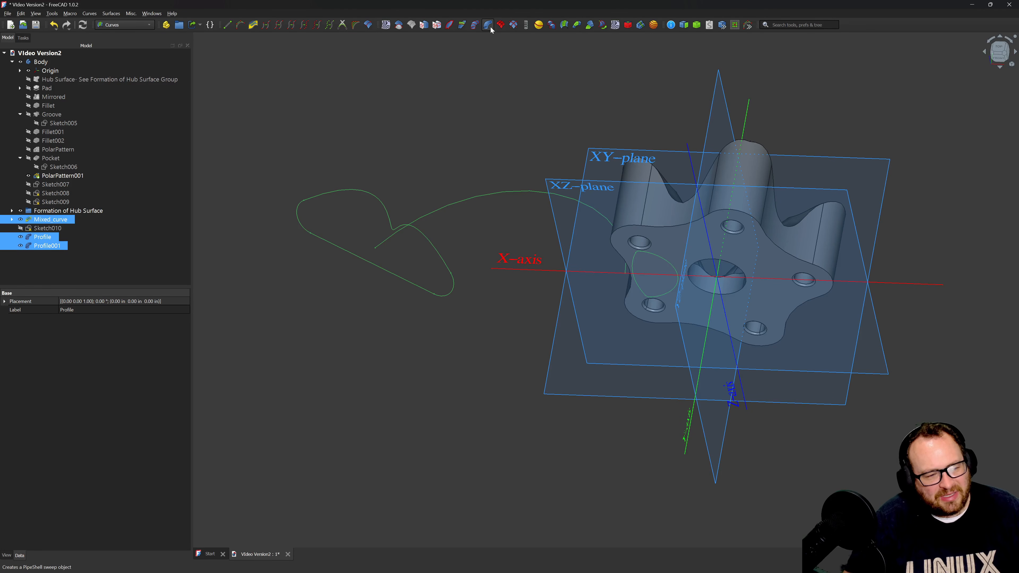
left_click(322, 177)
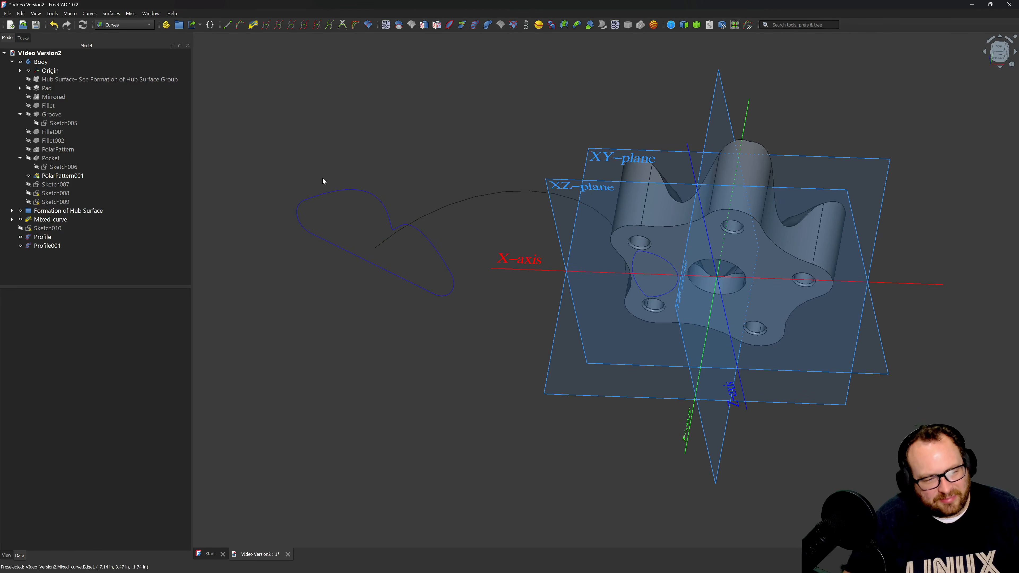
Select the hub-face profile and the outer-end profile together for the PipeShell sweep.
left_click(39, 239)
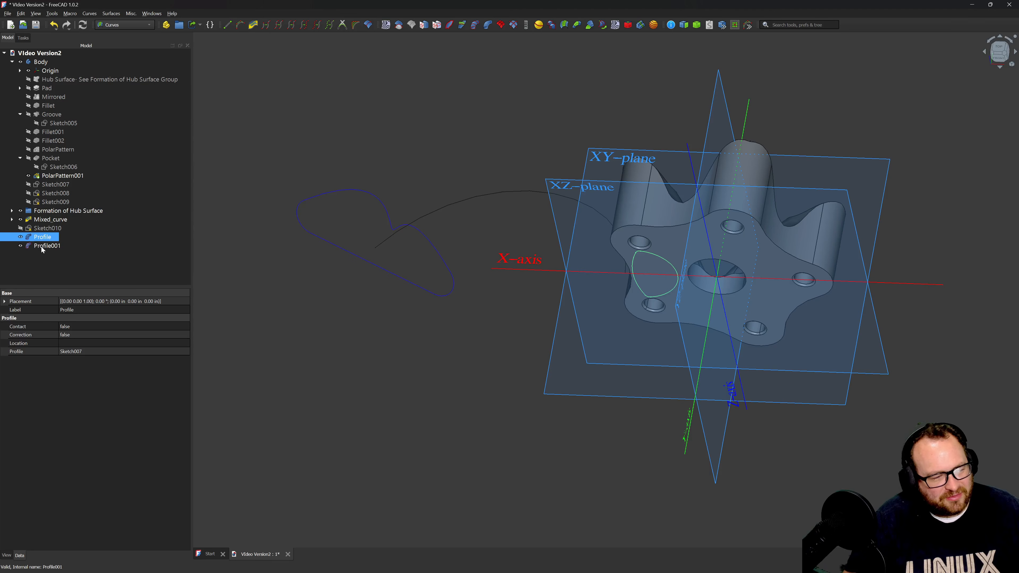
left_click(43, 246, "ctrl")
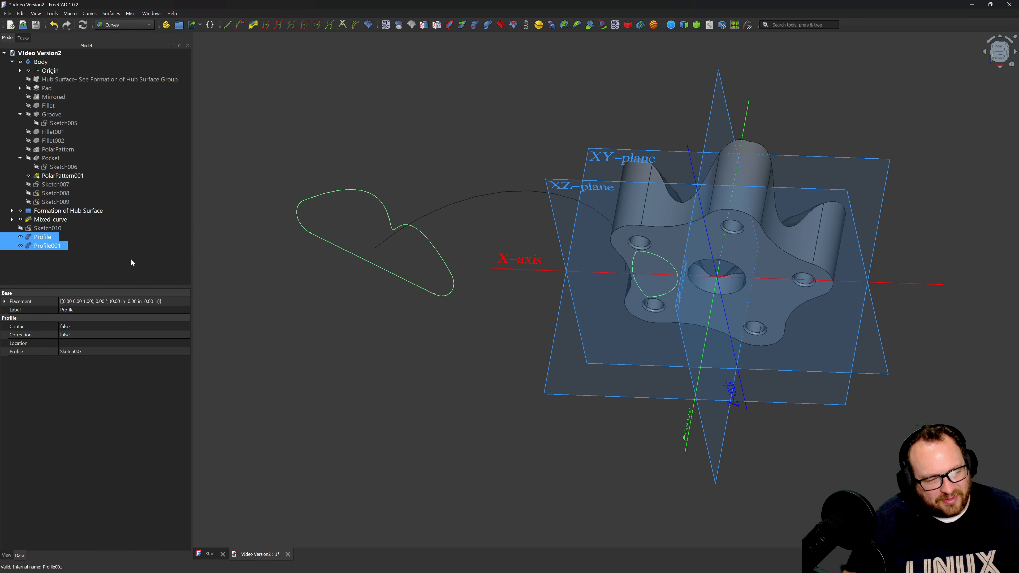
Create a PipeShell sweep from both selected profiles along the mixed curve.
left_click(483, 194, "ctrl")
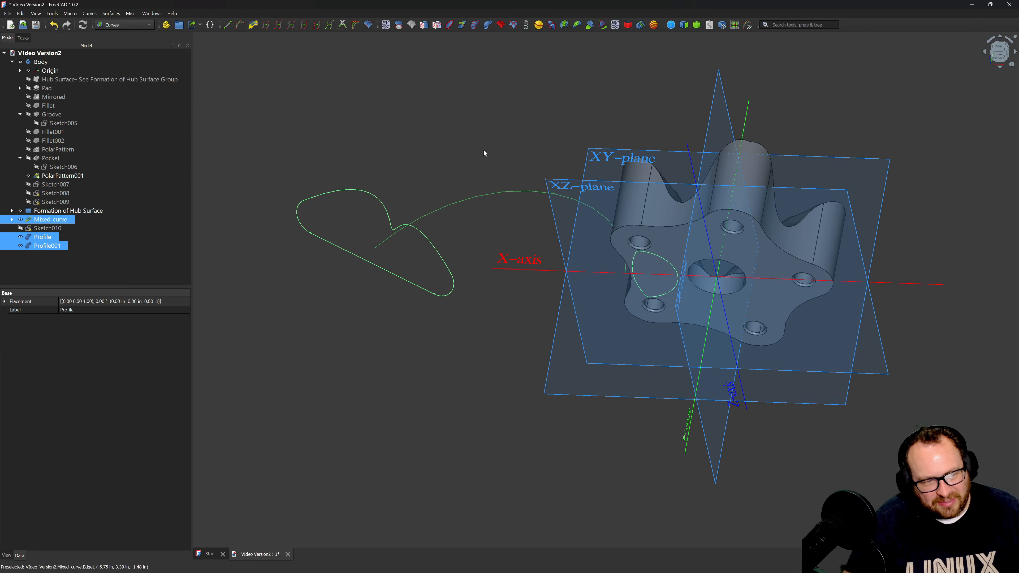
left_click(486, 25)
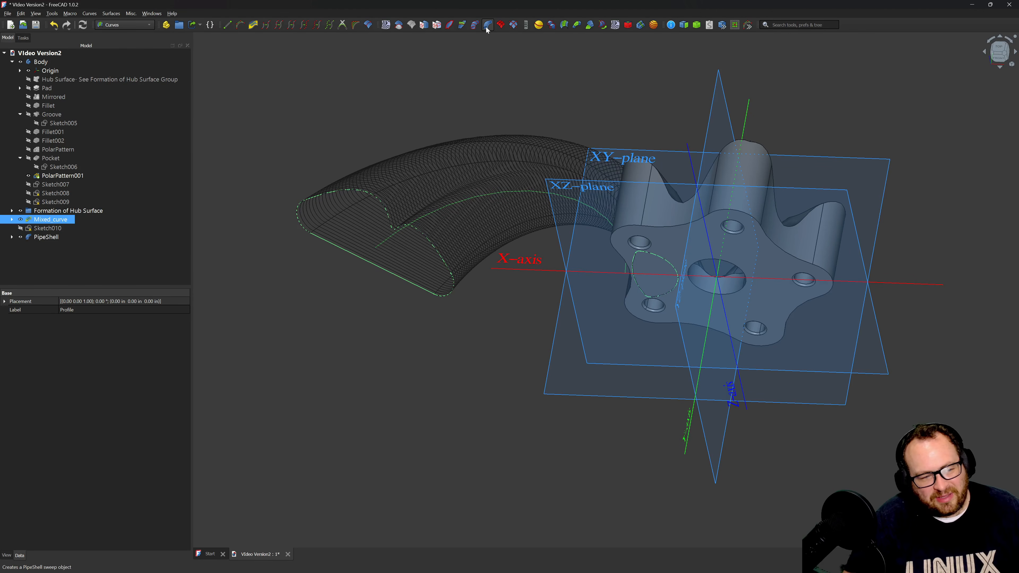
Examine the swept sections along the spine curve and where they enter the hub.
middle_click_drag(620, 130, 497, 255)
scroll(564, 411, "down", 4)
scroll(539, 270, "up", 3)
scroll(587, 277, "up", 5)
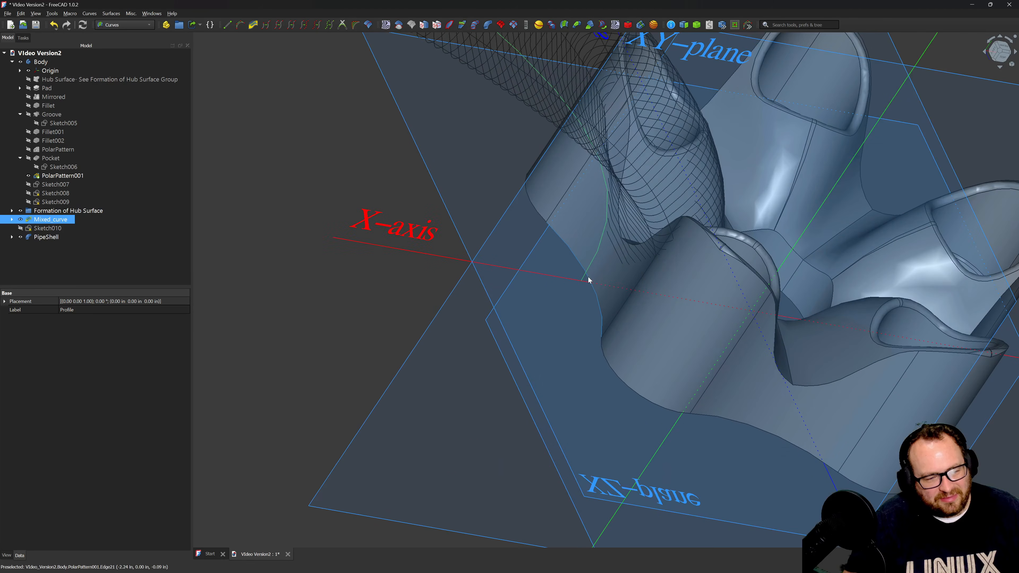
scroll(618, 285, "down", 5)
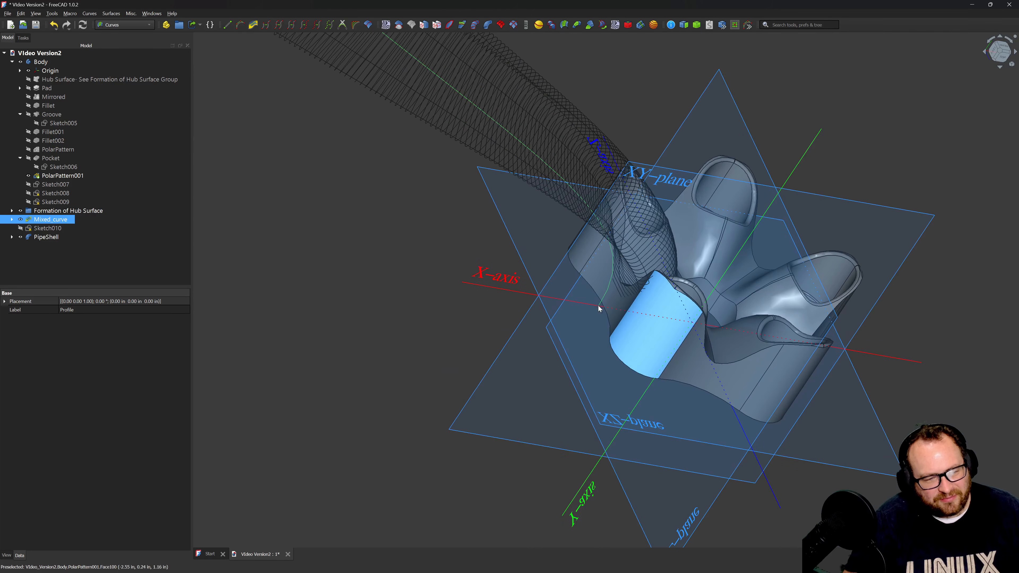
middle_click_drag(598, 303, 541, 235)
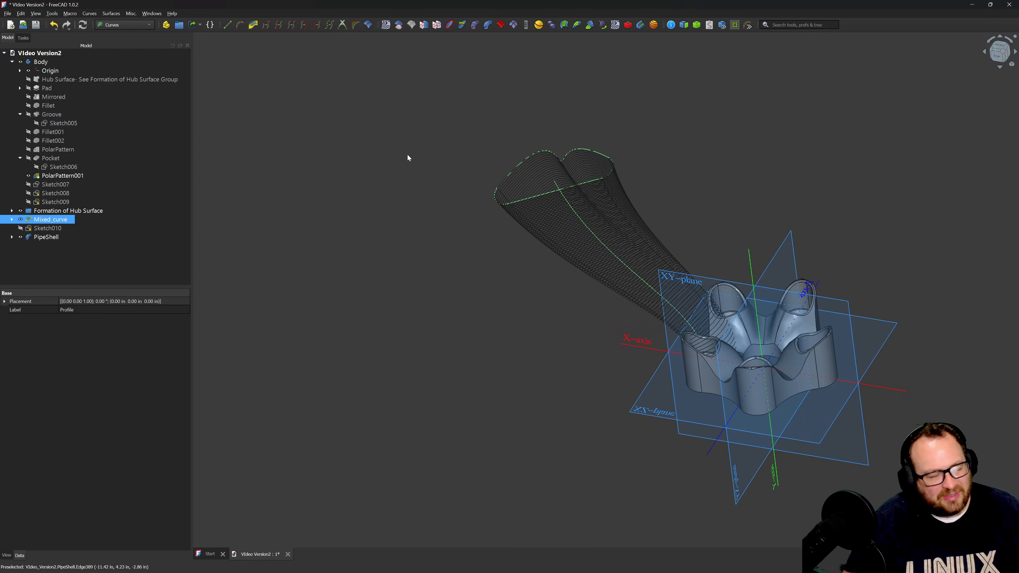
scroll(485, 205, "down", 2)
scroll(705, 257, "up", 2)
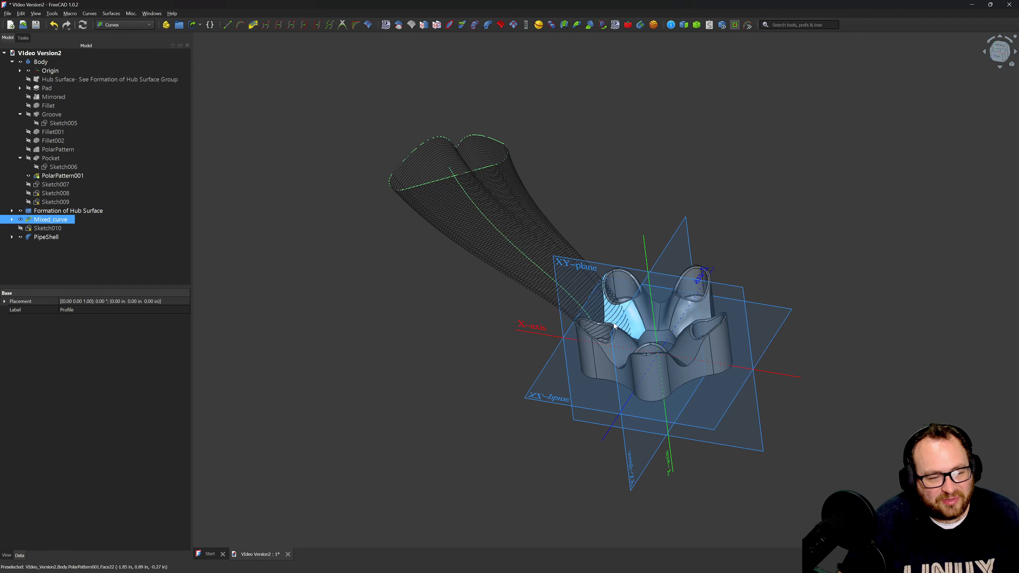
scroll(613, 329, "up", 2)
scroll(625, 387, "down", 2)
middle_click_drag(659, 426, 618, 415)
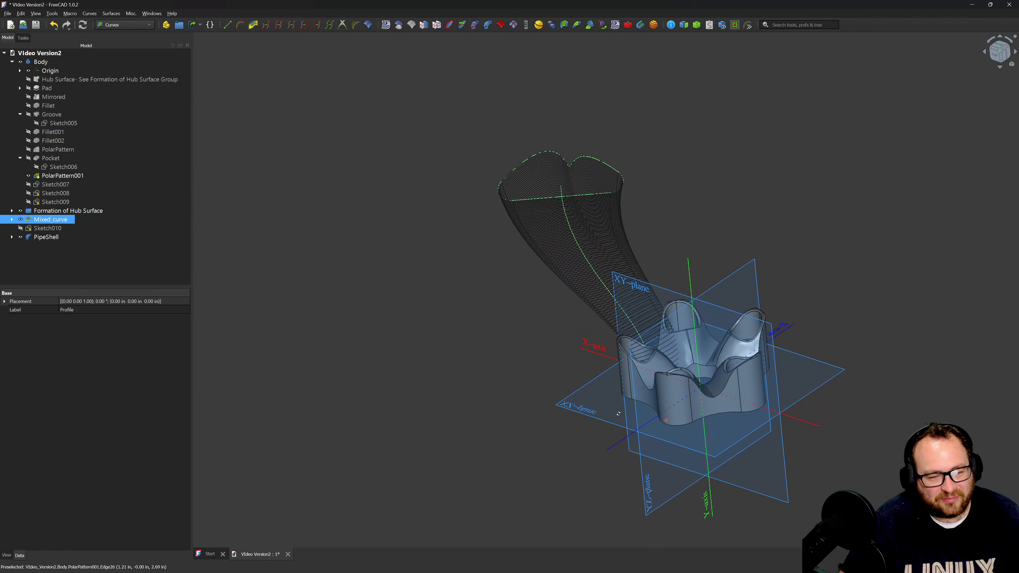
Set the PipeShell's output to Surface.
left_click(46, 236)
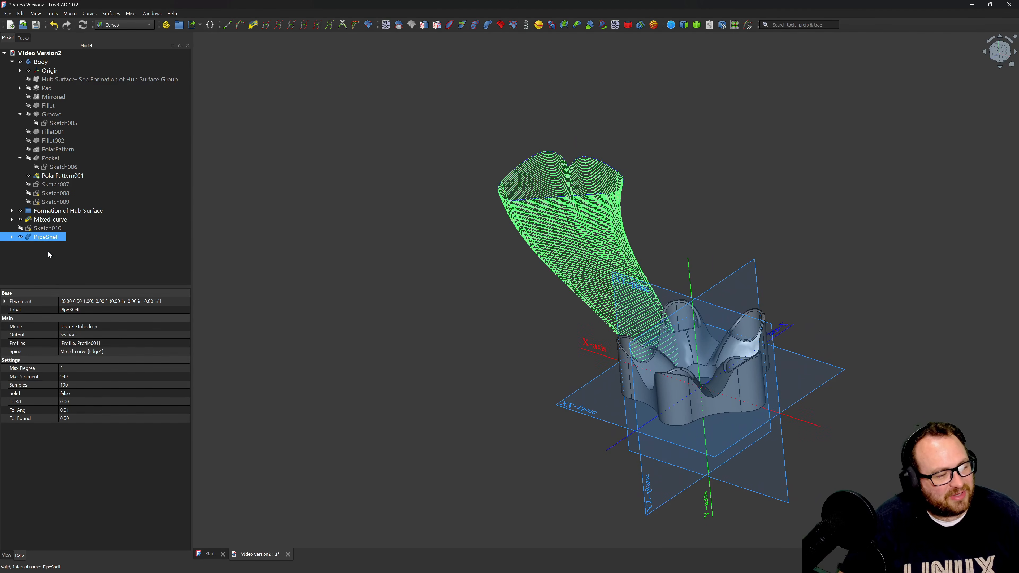
left_click(72, 336)
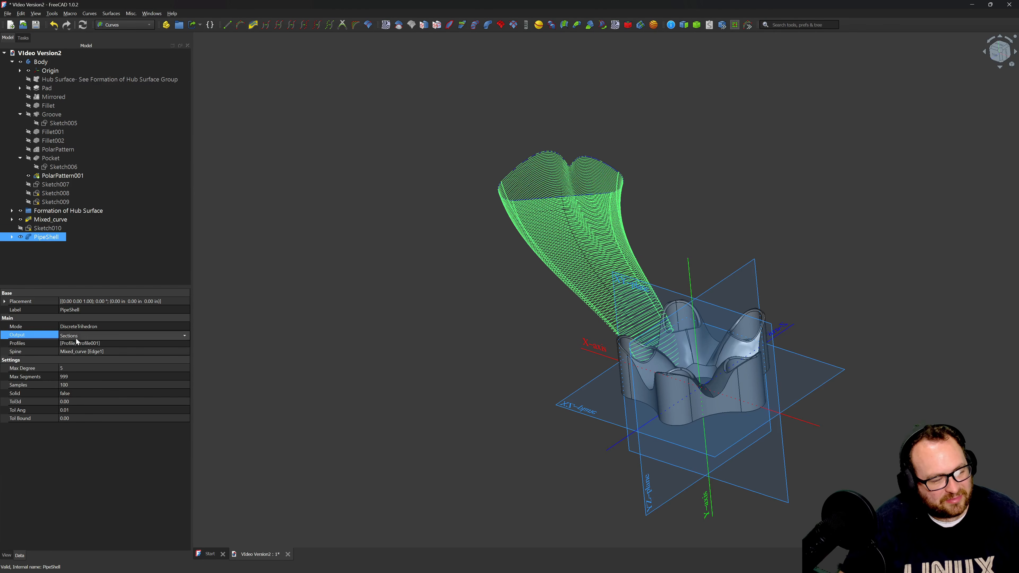
left_click(78, 332)
left_click(84, 356)
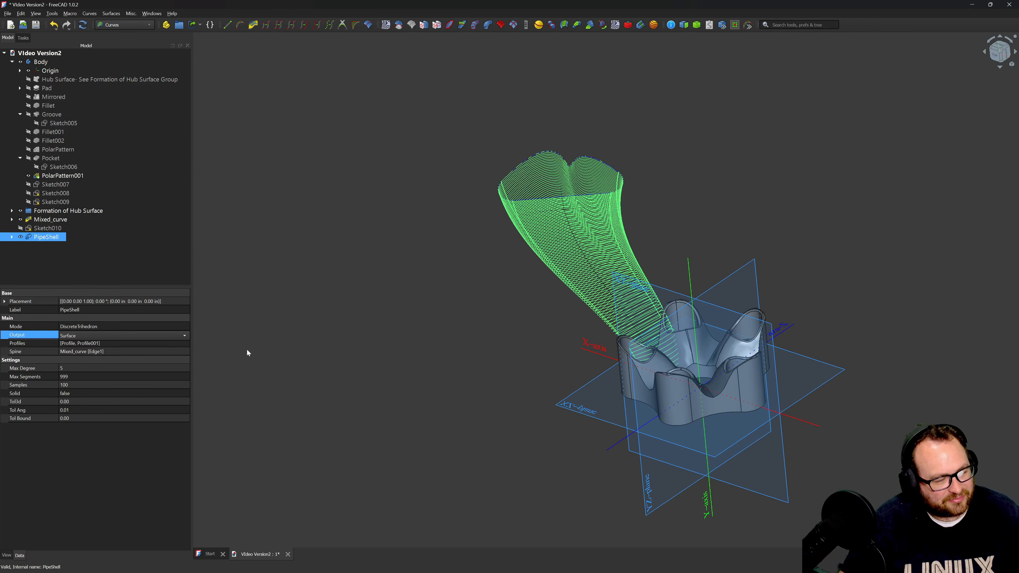
left_click(457, 335)
mouse_move(488, 327)
middle_mouse_down()
mouse_move(569, 369)
mouse_move(886, 355)
mouse_move(452, 327)
mouse_move(471, 320)
middle_mouse_up()
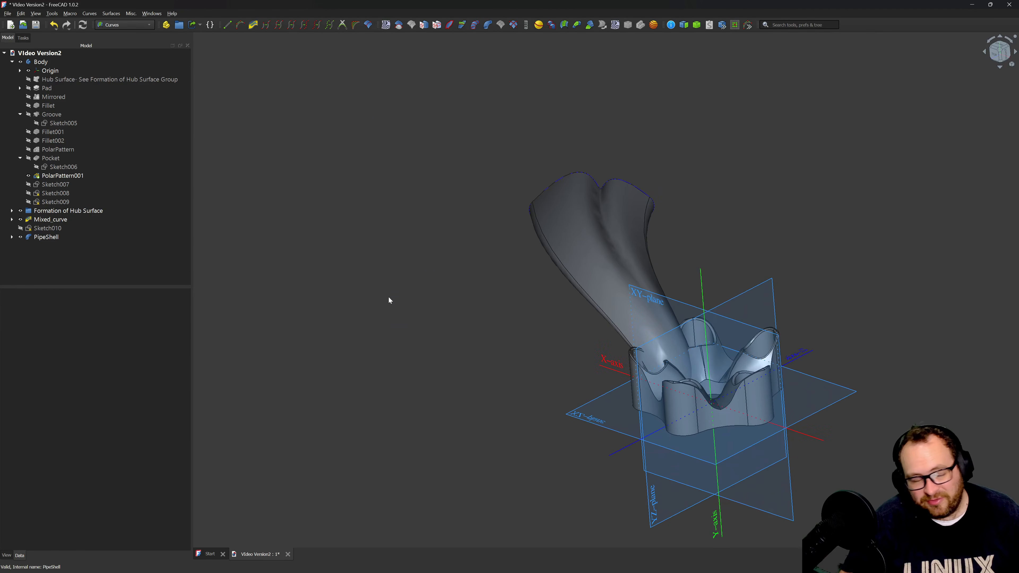
scroll(388, 296, "down", 1)
scroll(596, 283, "up", 2)
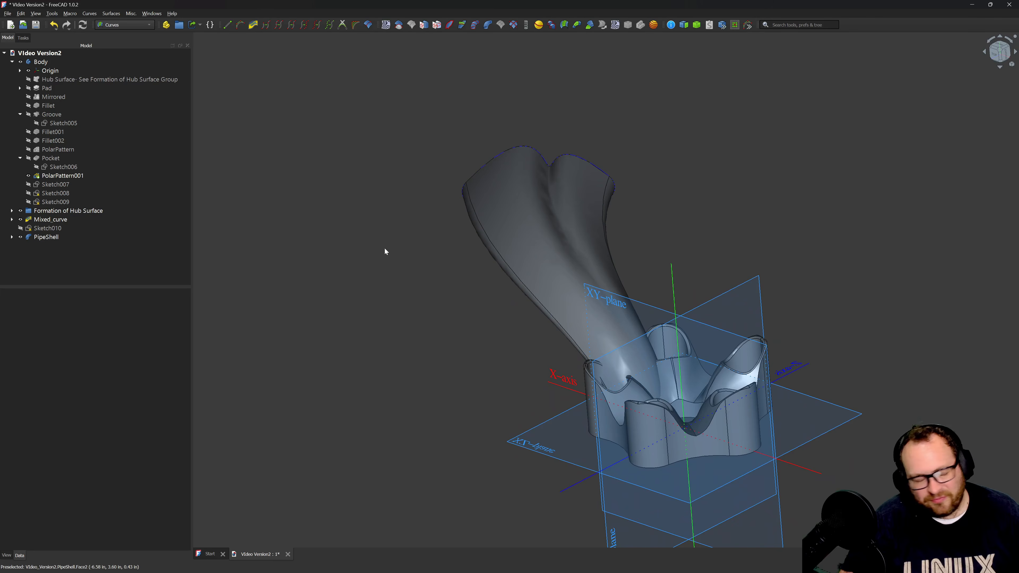
Turn the PipeShell into a solid by setting its Solid property to true.
left_click(77, 236)
left_click(39, 240)
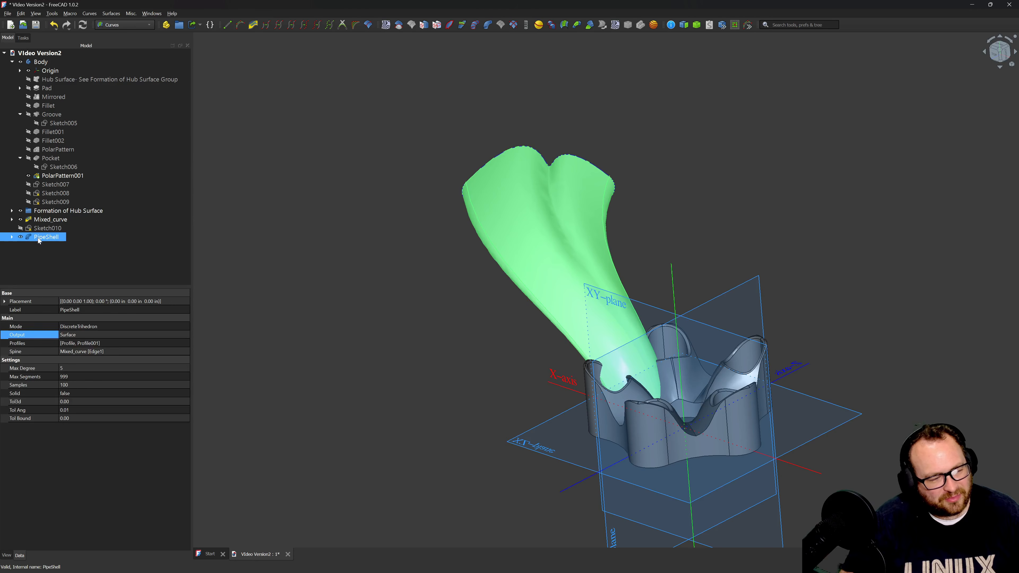
left_click(69, 396)
left_click(77, 396)
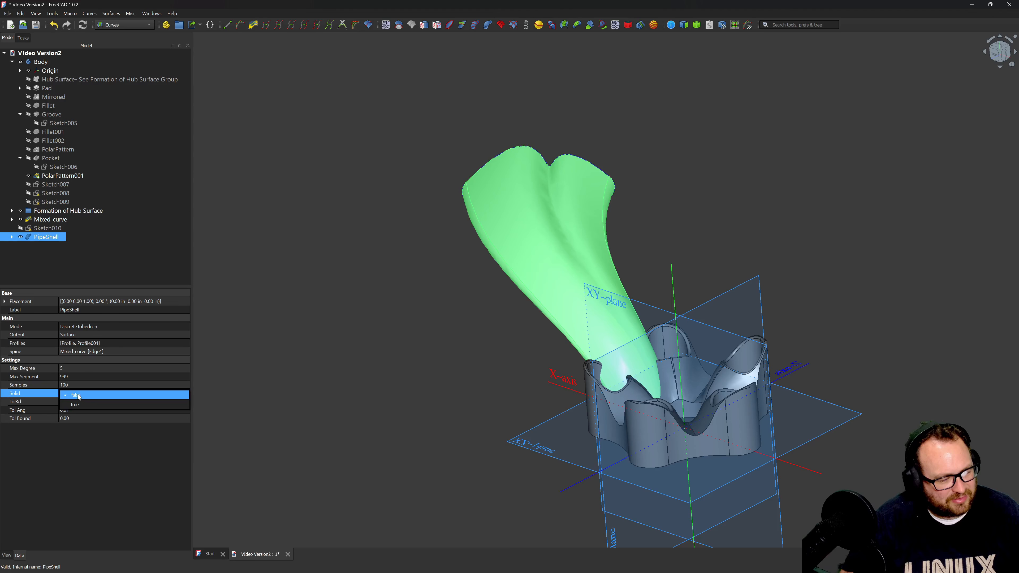
left_click(82, 404)
left_click(477, 361)
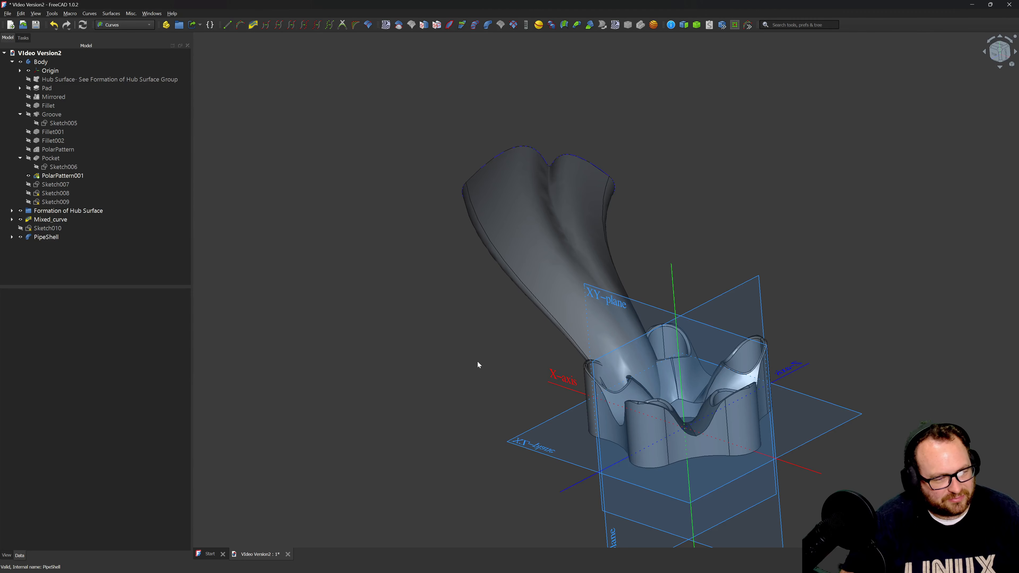
Inspect the solid spoke's capped outer end and its intersection with the hub's bolt pocket and center.
middle_click_drag(477, 360, 814, 346)
scroll(675, 373, "down", 3)
scroll(283, 390, "up", 4)
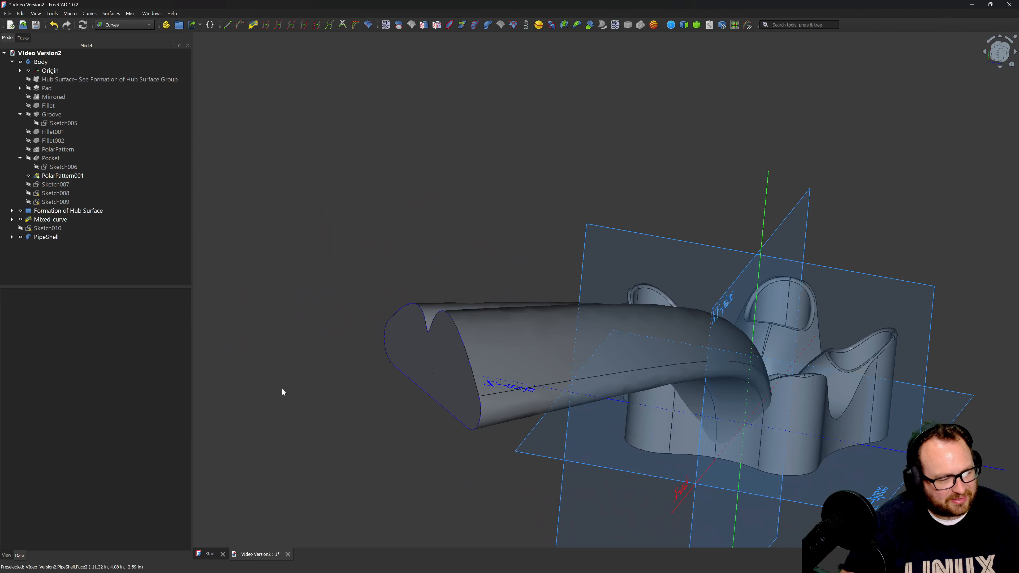
middle_click_drag(782, 382, 414, 368)
middle_click_drag(886, 300, 616, 393)
scroll(638, 390, "up", 4)
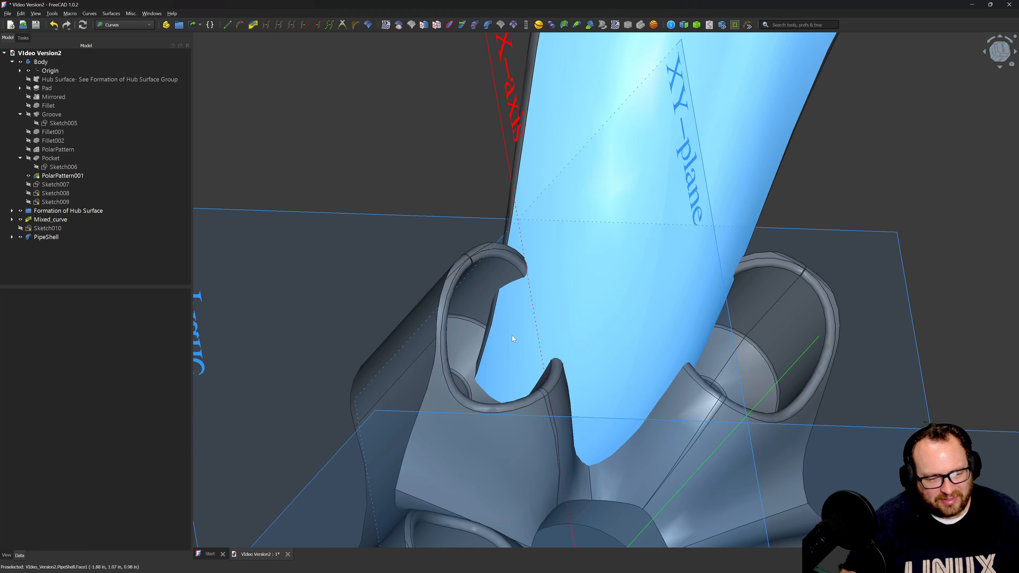
scroll(509, 353, "down", 1)
scroll(505, 367, "down", 3)
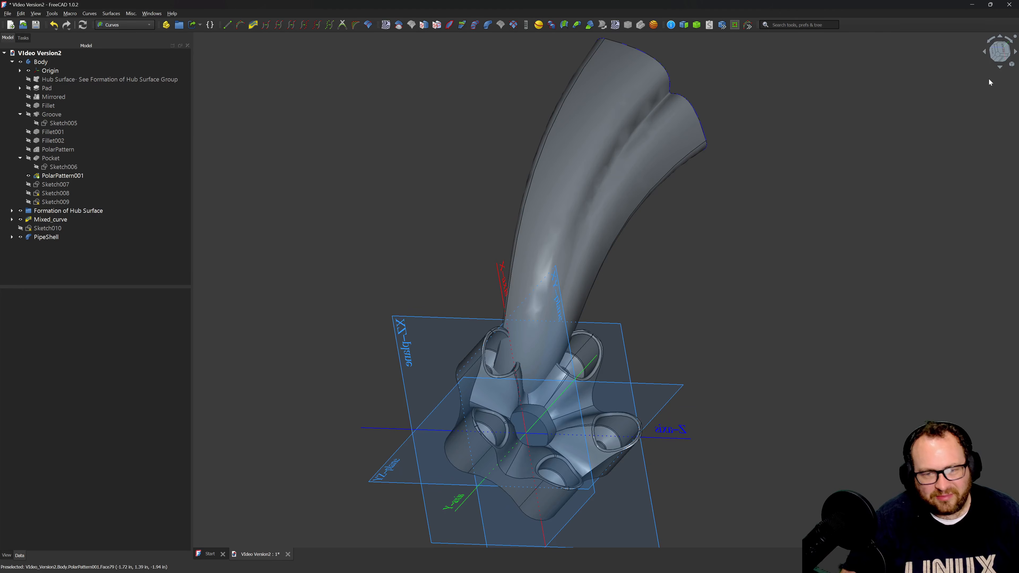
left_click(999, 56)
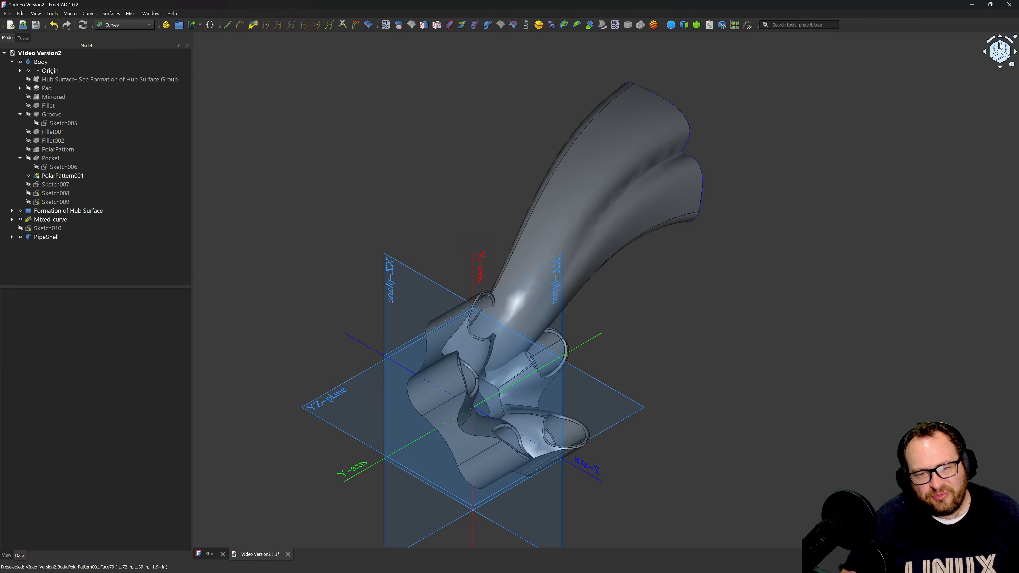
left_click(1000, 47)
middle_click_drag(812, 188, 660, 139)
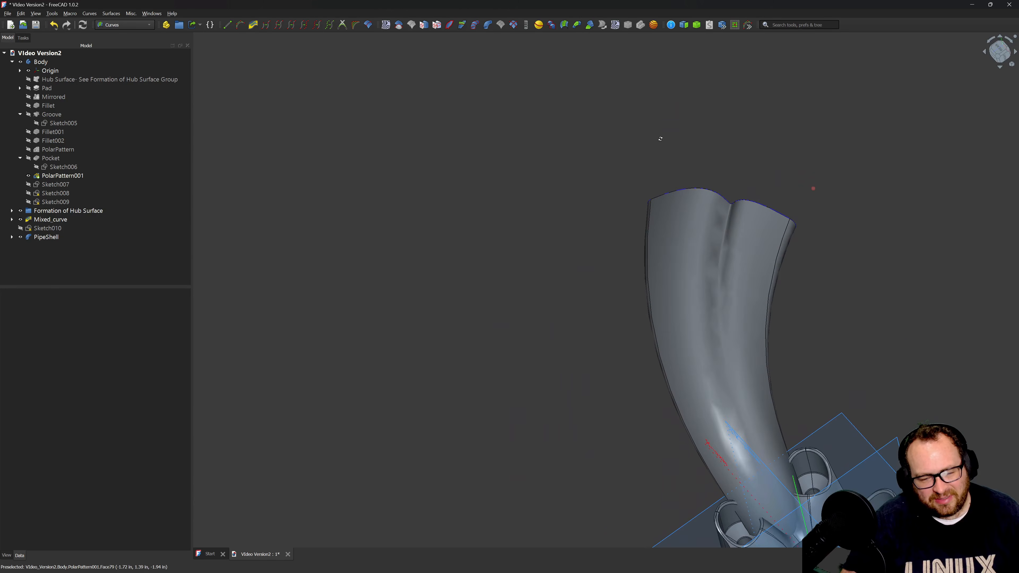
scroll(768, 143, "down", 5)
scroll(848, 325, "up", 4)
middle_click_drag(736, 355, 794, 340)
middle_click_drag(544, 289, 560, 324)
scroll(697, 319, "up", 5)
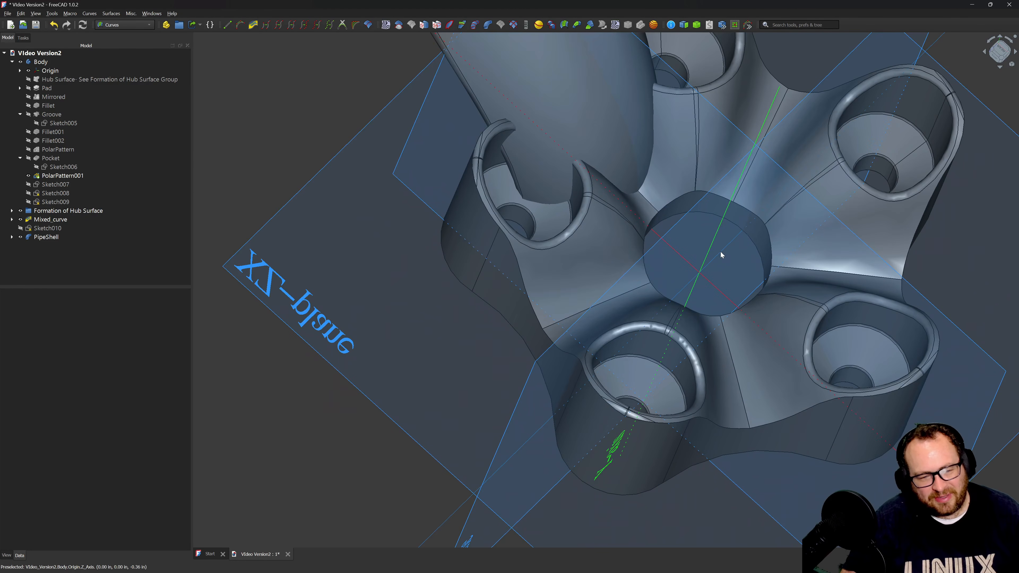
Highlight the PipeShell and the hub body separately, and examine where the spoke overlaps the hub.
left_click(618, 135)
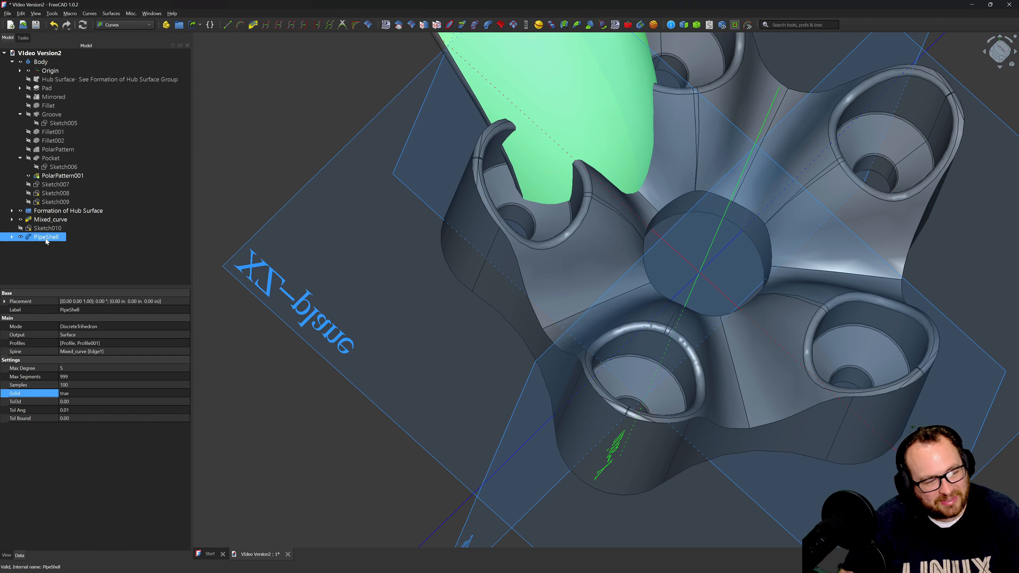
left_click(12, 62)
left_click(32, 62)
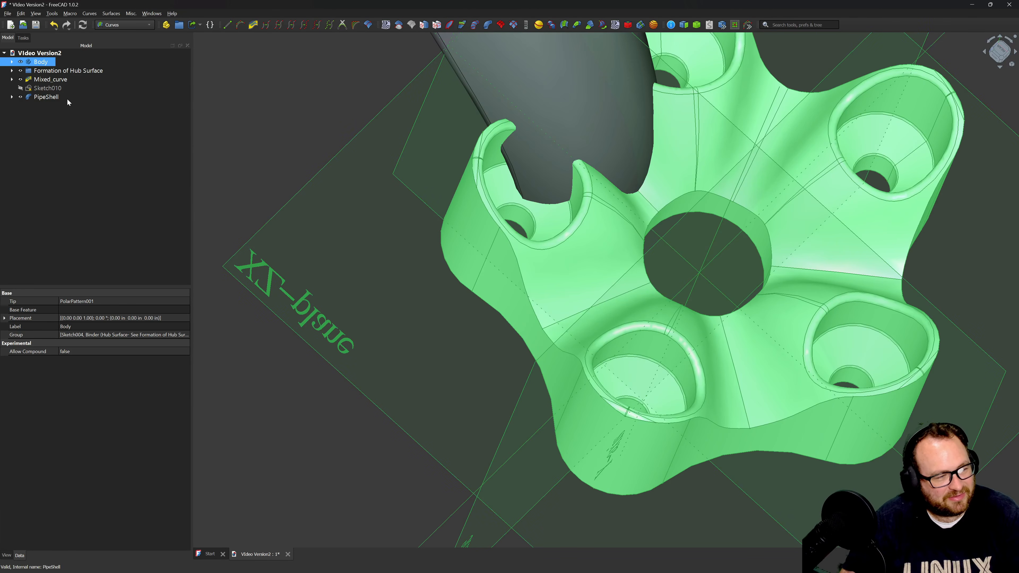
scroll(565, 402, "down", 10)
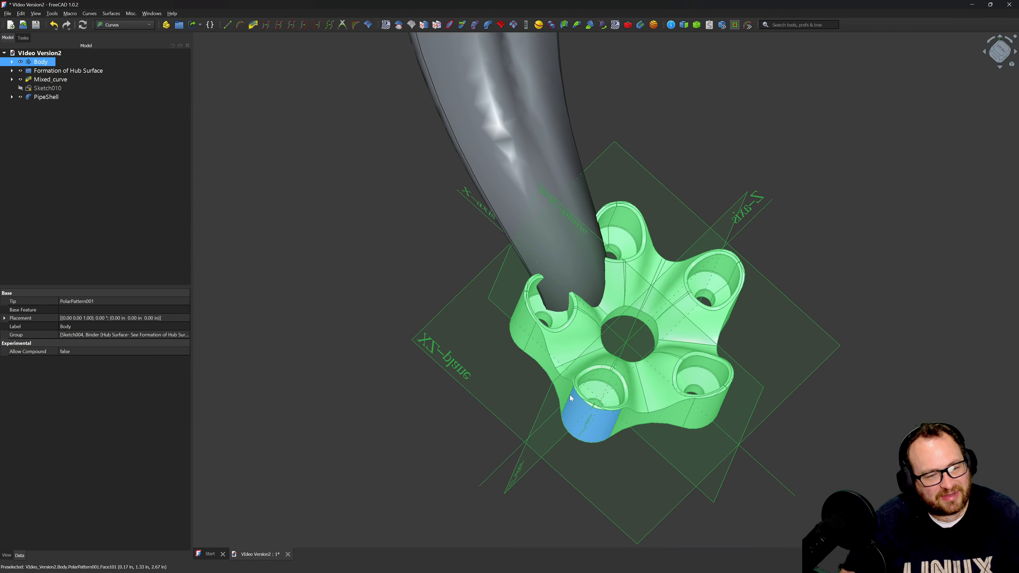
left_click(13, 62)
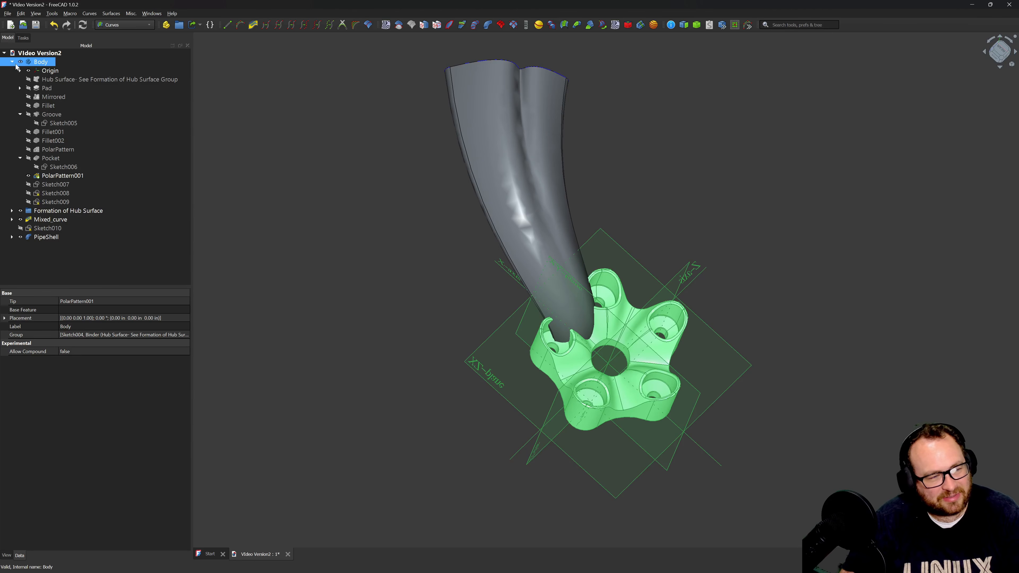
left_click(359, 245)
scroll(471, 312, "down", 3)
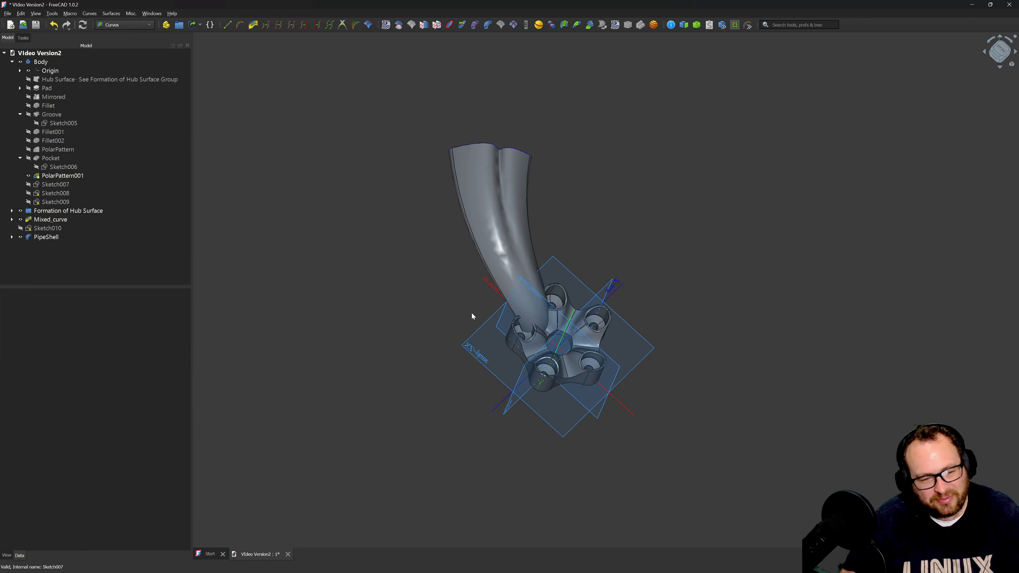
scroll(548, 268, "up", 2)
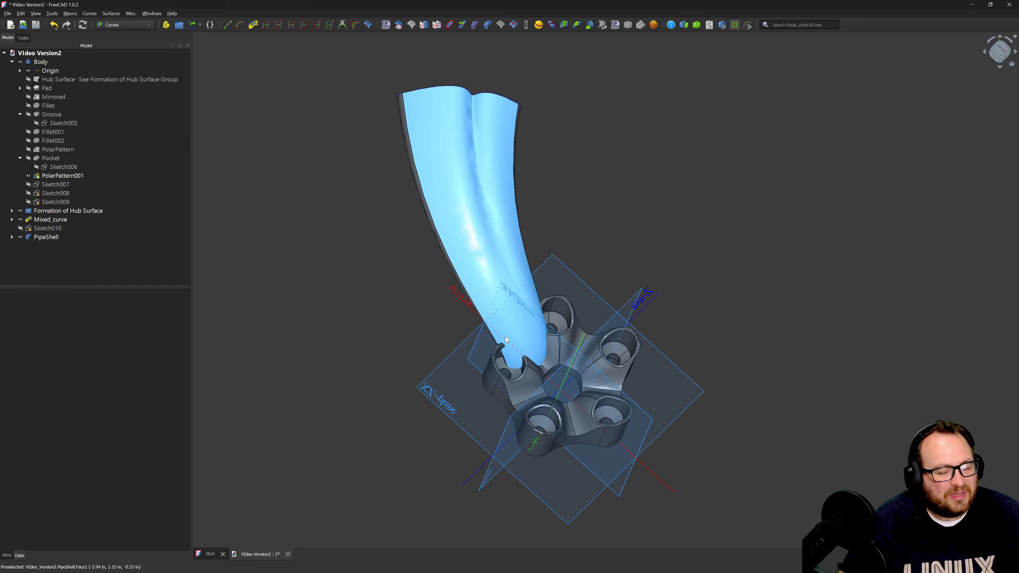
scroll(510, 367, "up", 3)
scroll(510, 367, "down", 3)
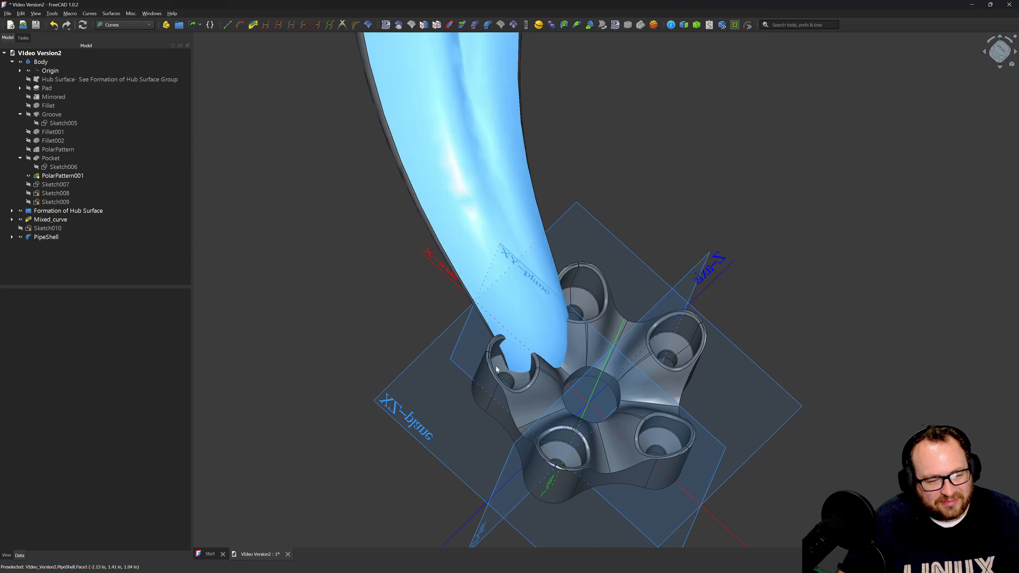
scroll(392, 306, "down", 2)
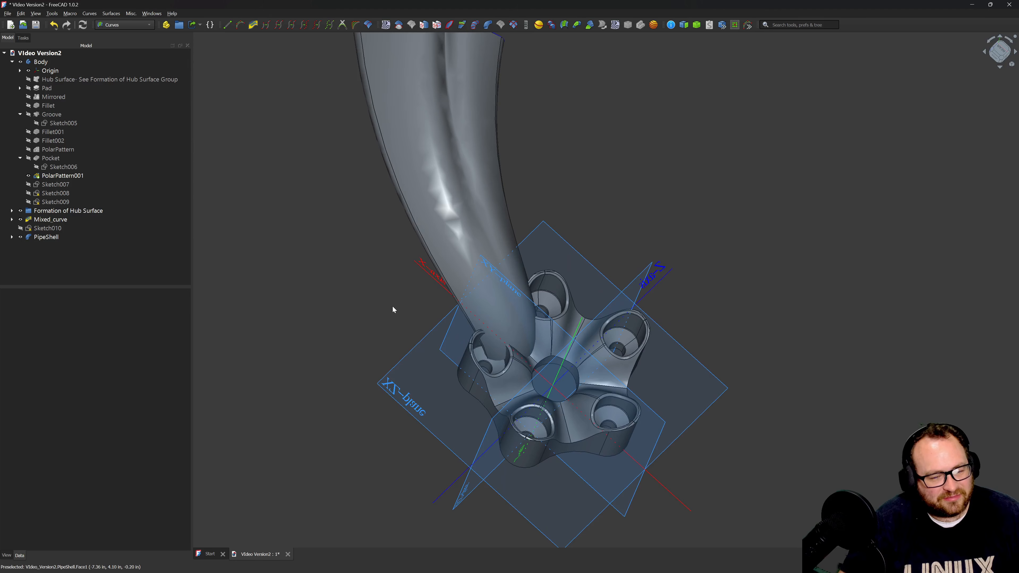
scroll(662, 450, "up", 2)
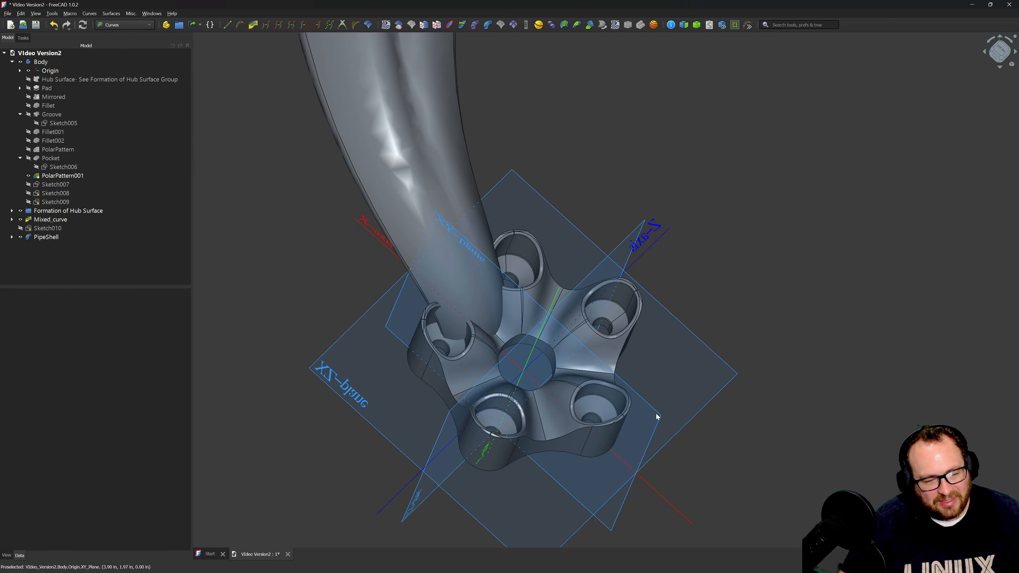
Create an empty sketch on the XY plane with the Sketcher workbench and close it.
left_click(622, 379)
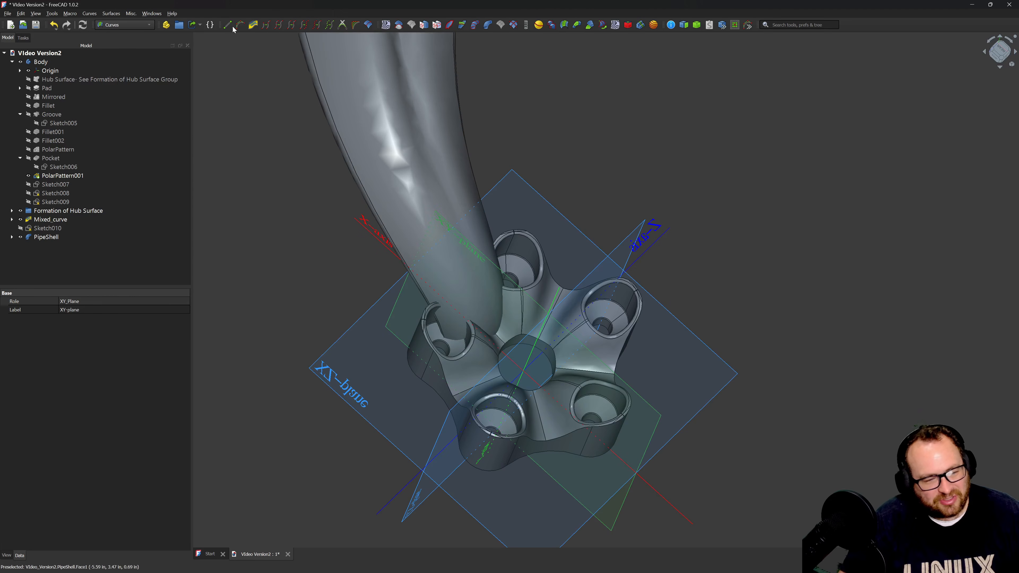
left_click(145, 26)
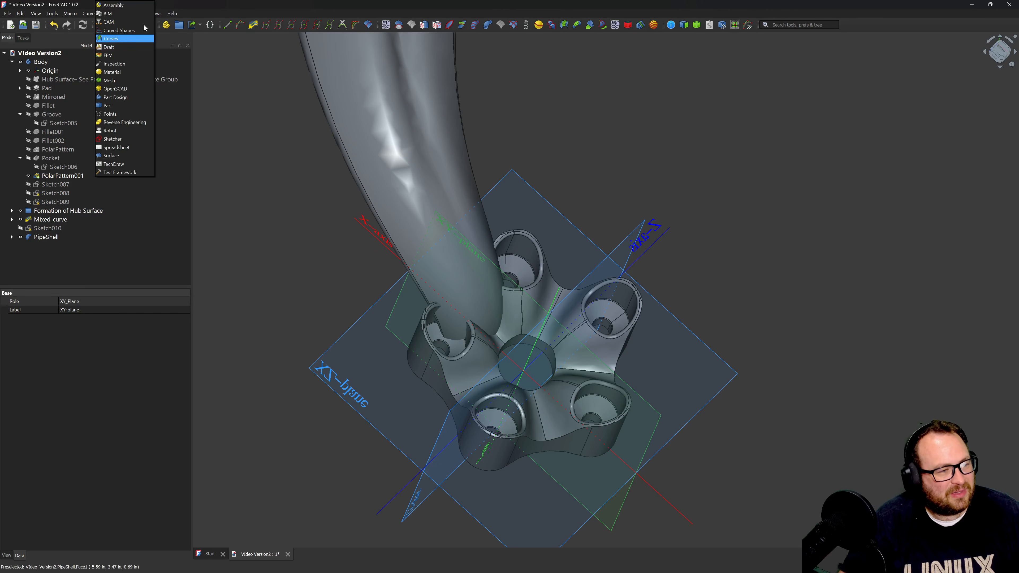
left_click(133, 139)
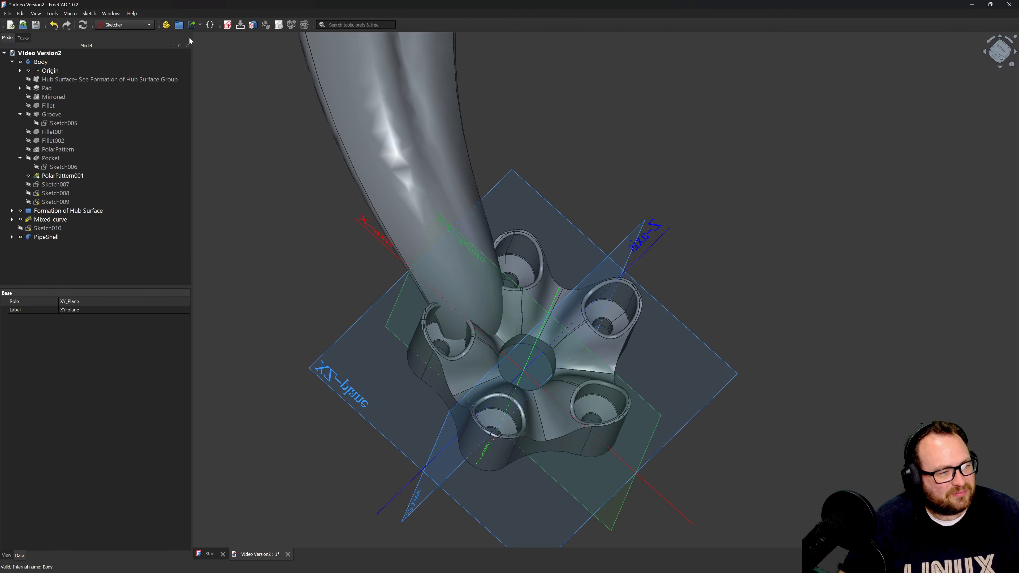
left_click(227, 25)
left_click(509, 302)
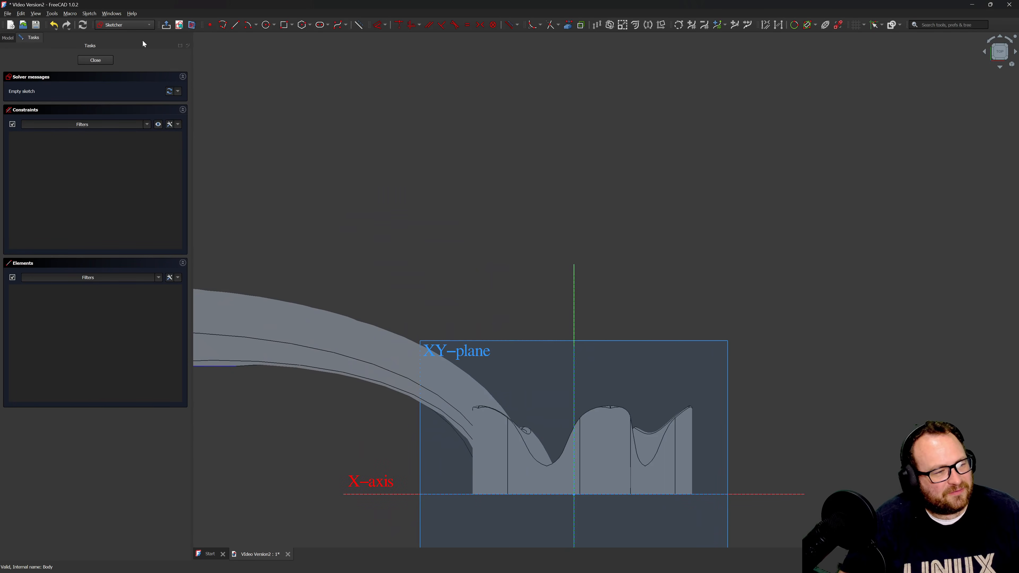
left_click(96, 60)
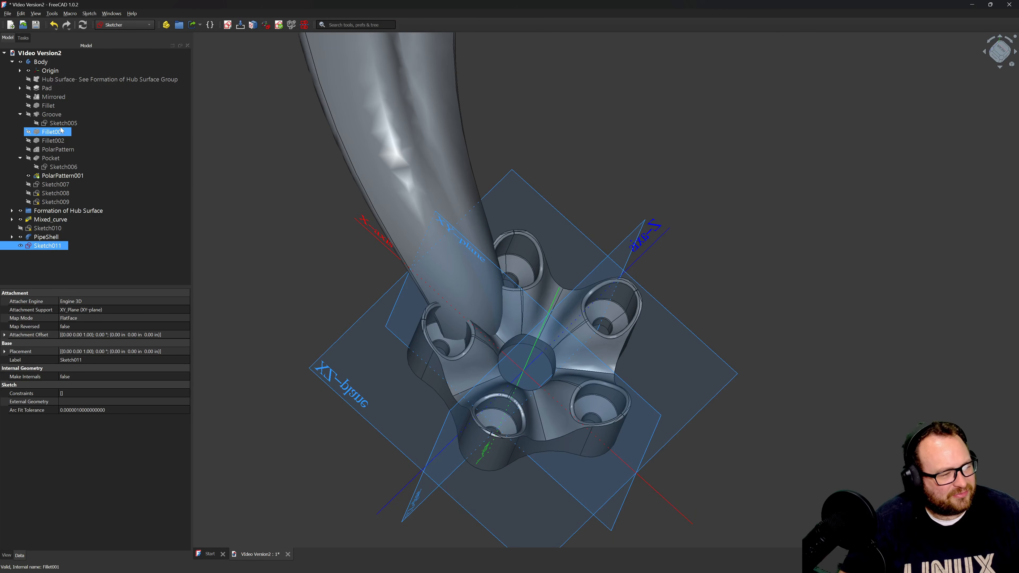
Show the sketch belonging to the Groove feature so that its profile appears in the hub's bolt pocket.
left_click(21, 115)
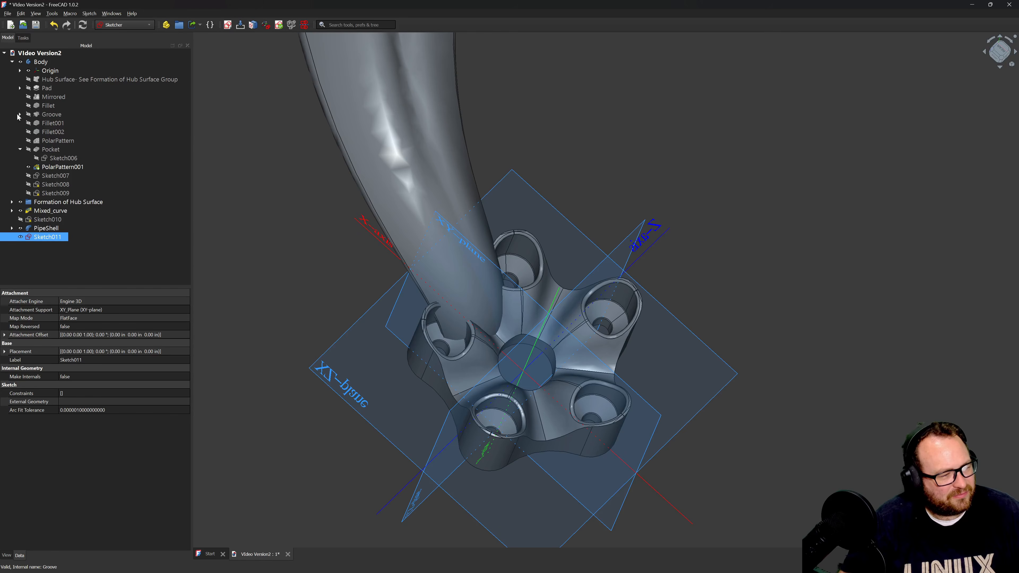
left_click(20, 114)
left_click(63, 123)
scroll(625, 426, "up", 2)
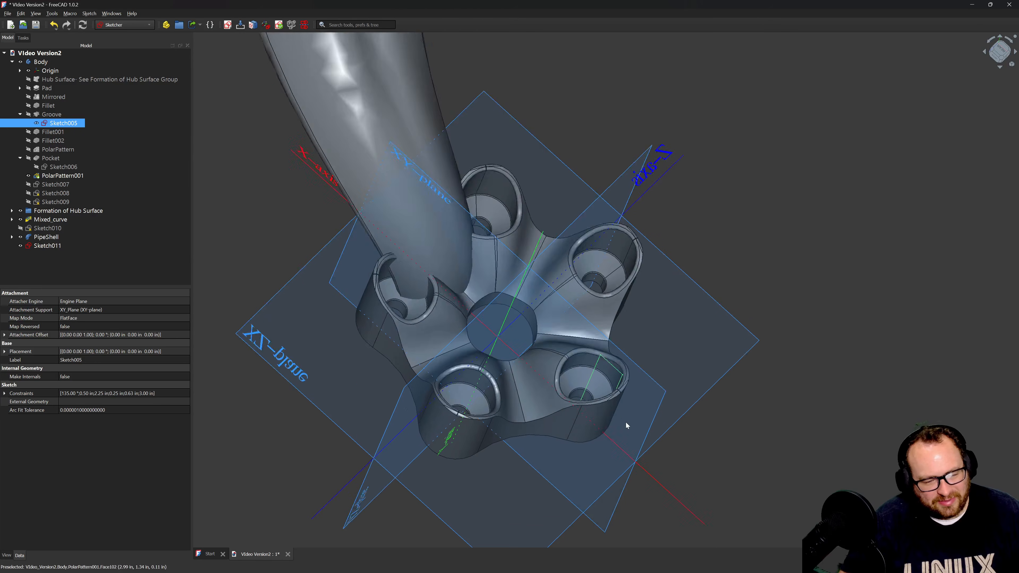
scroll(626, 422, "up", 3)
scroll(485, 376, "down", 3)
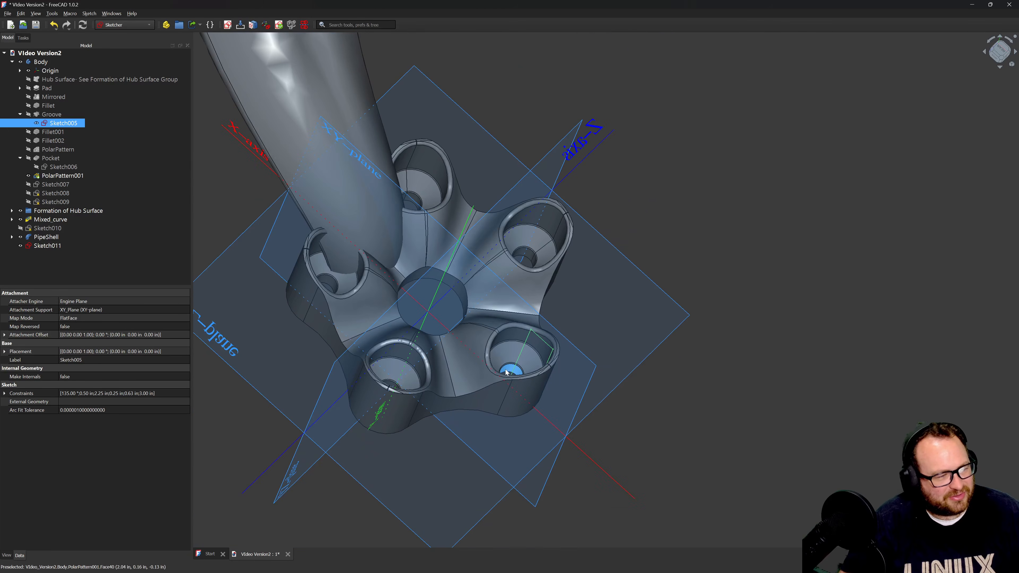
Open the empty XY-plane sketch for editing and turn on the section view to expose the bolt pocket profile.
left_click(47, 245)
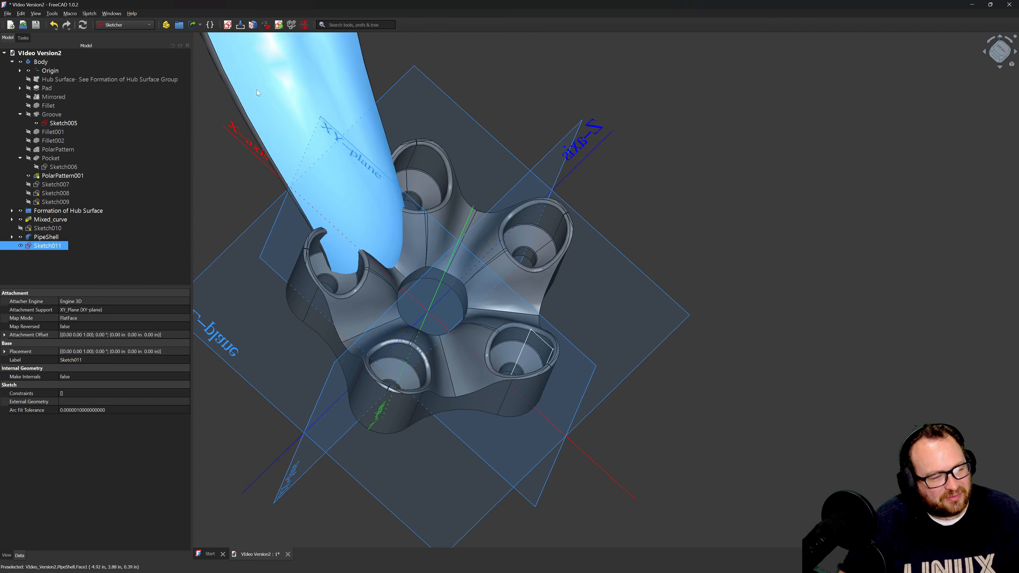
double_click(48, 245)
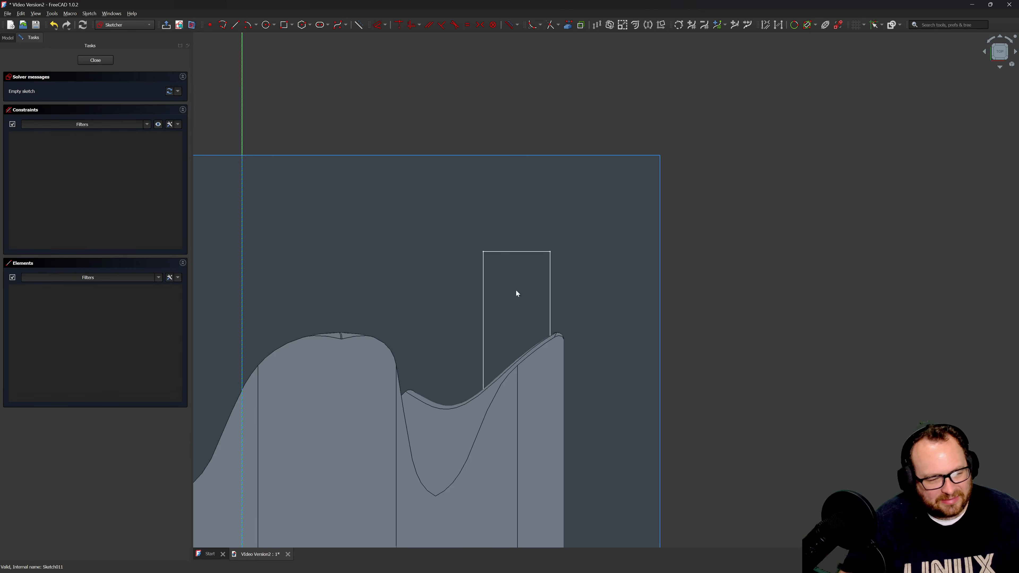
left_click(192, 25)
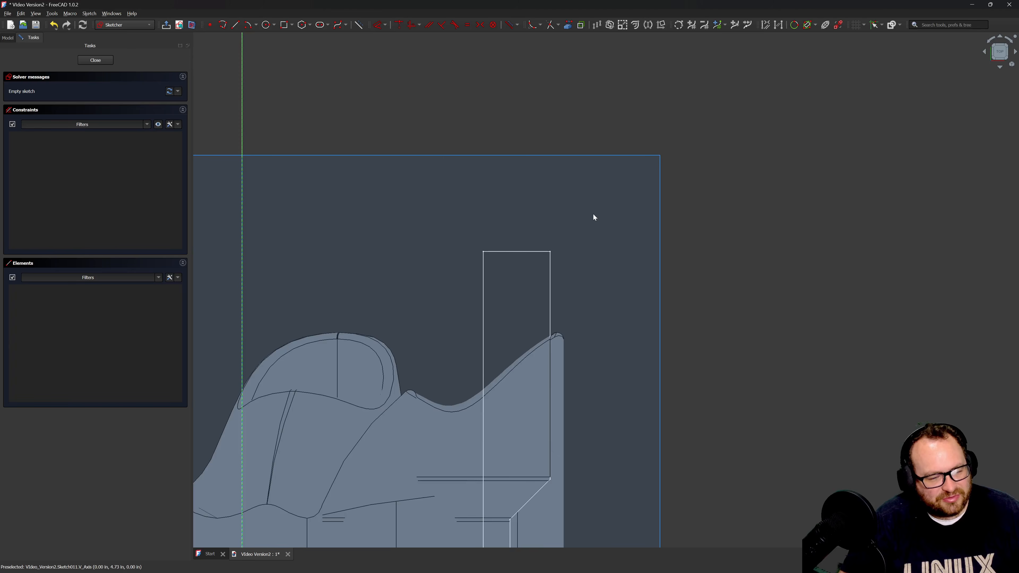
scroll(566, 366, "down", 3)
scroll(570, 353, "up", 10)
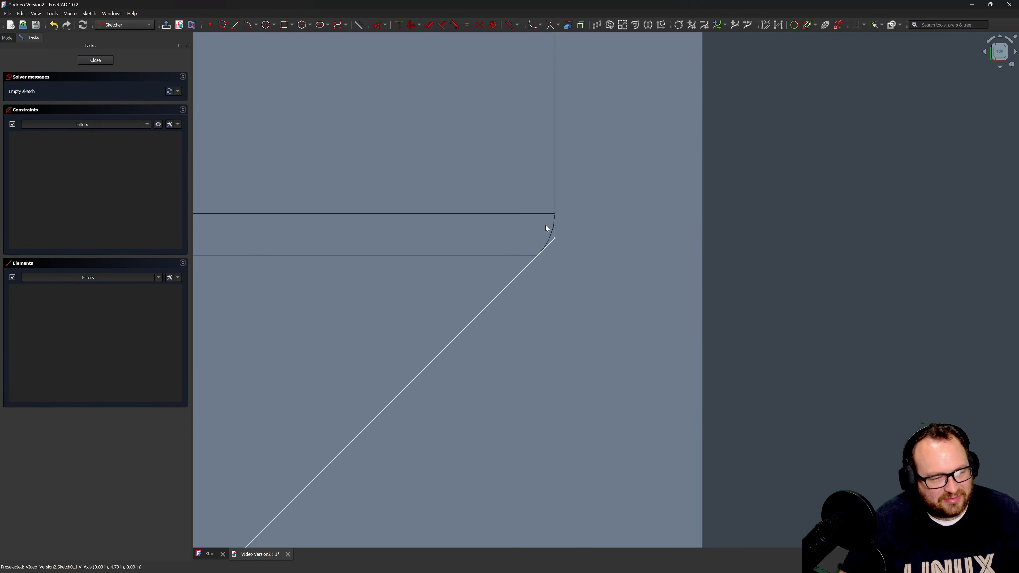
scroll(597, 267, "down", 5)
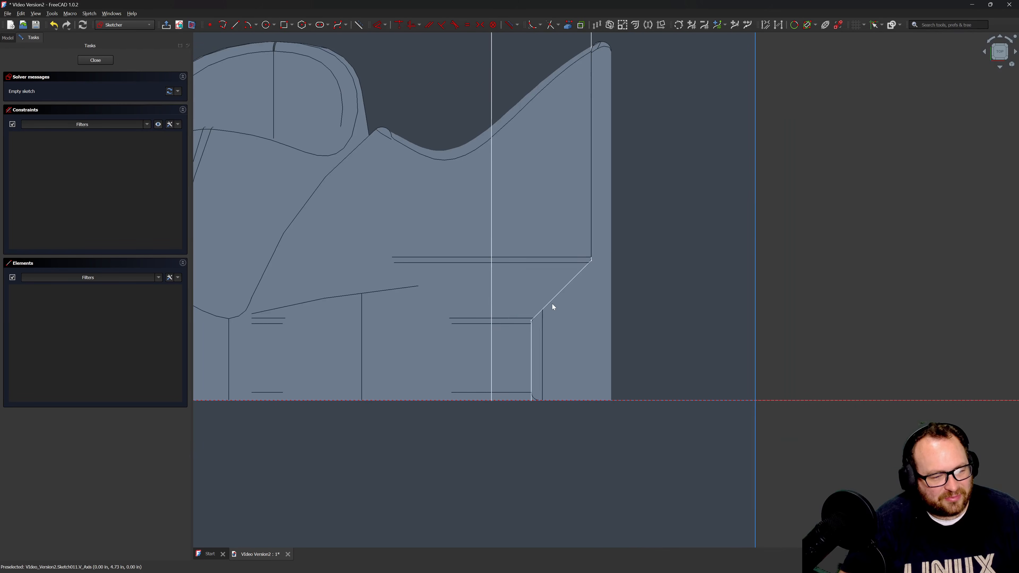
scroll(528, 347, "up", 3)
scroll(543, 391, "down", 3)
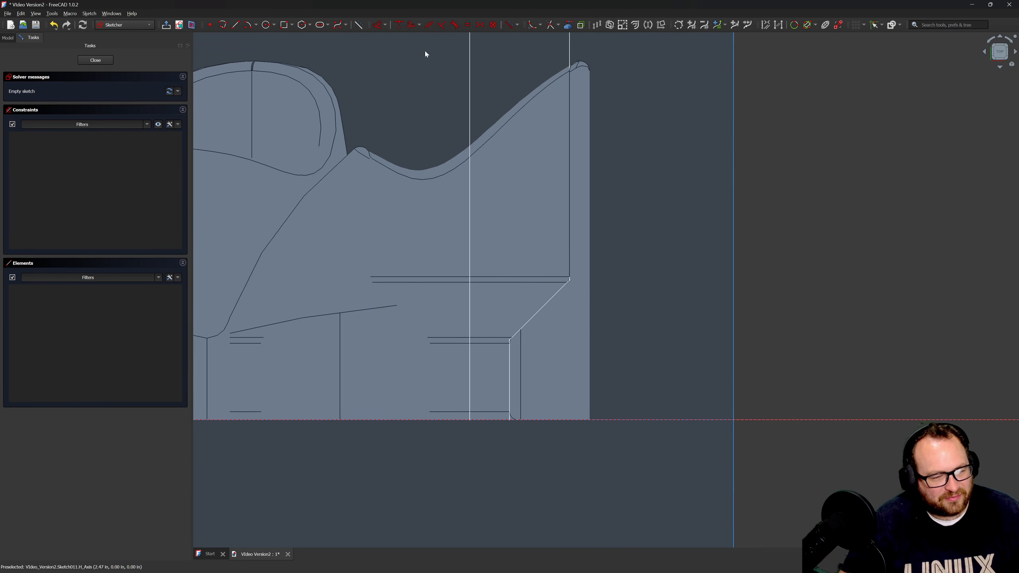
Add the bolt hole's lower wall edge and the groove sketch's lower vertical line as external geometry.
left_click(568, 24)
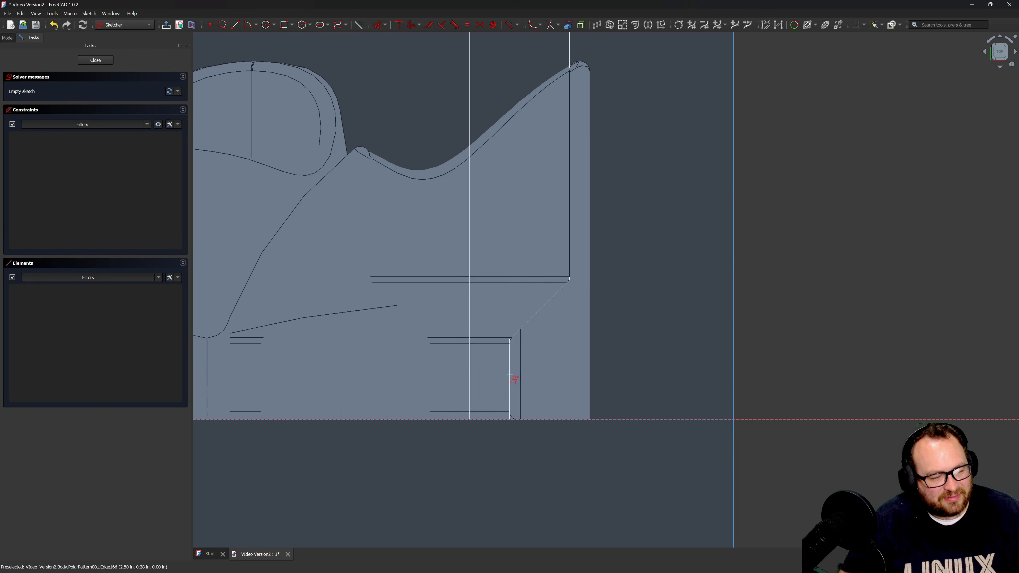
scroll(510, 407, "up", 2)
middle_click_drag(512, 390, 552, 393)
left_click(549, 388)
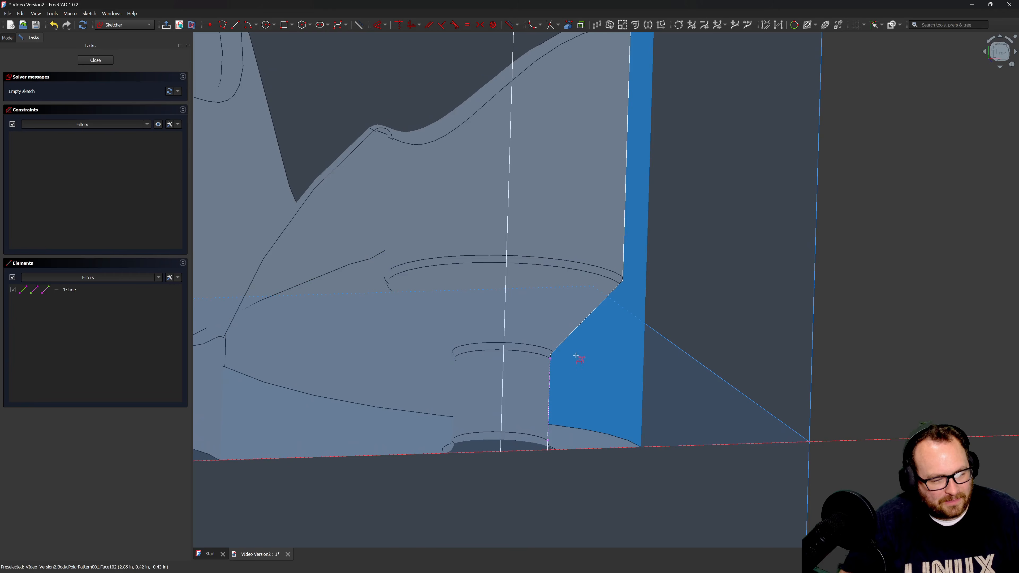
scroll(551, 354, "up", 6)
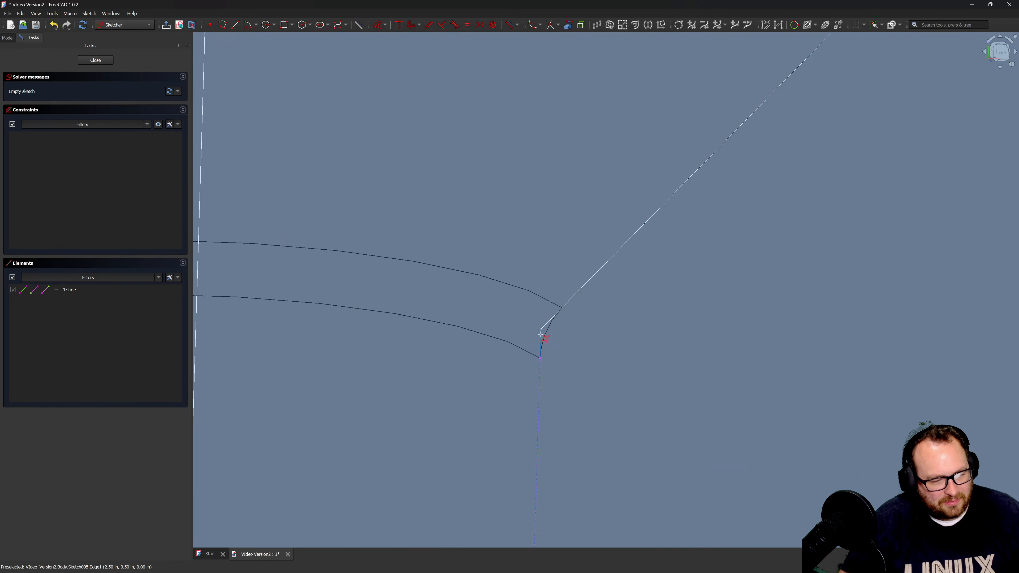
left_click(540, 335)
scroll(507, 360, "down", 5)
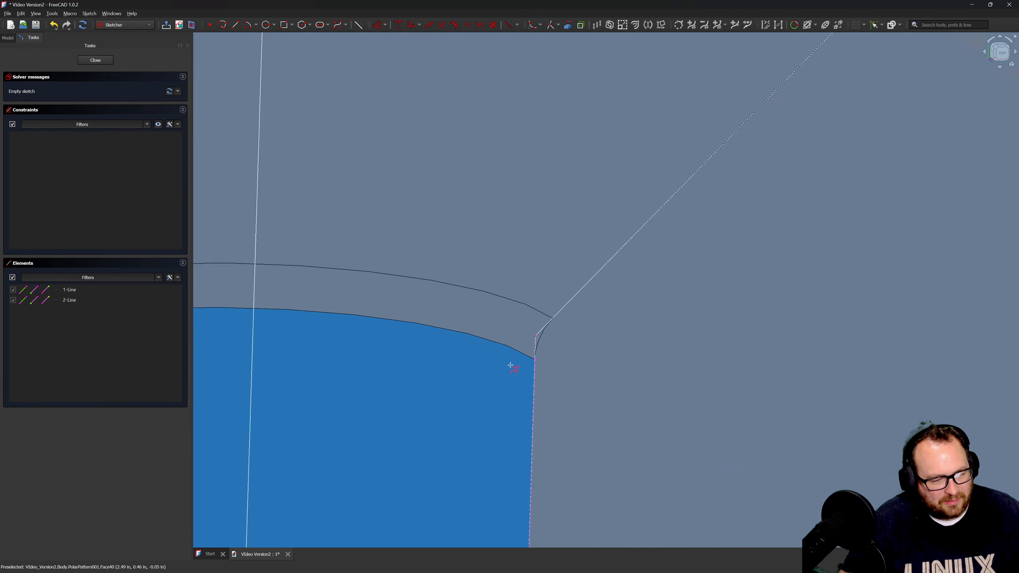
Add the groove sketch's sloped line and its long vertical axis line as external geometry.
scroll(711, 139, "up", 9)
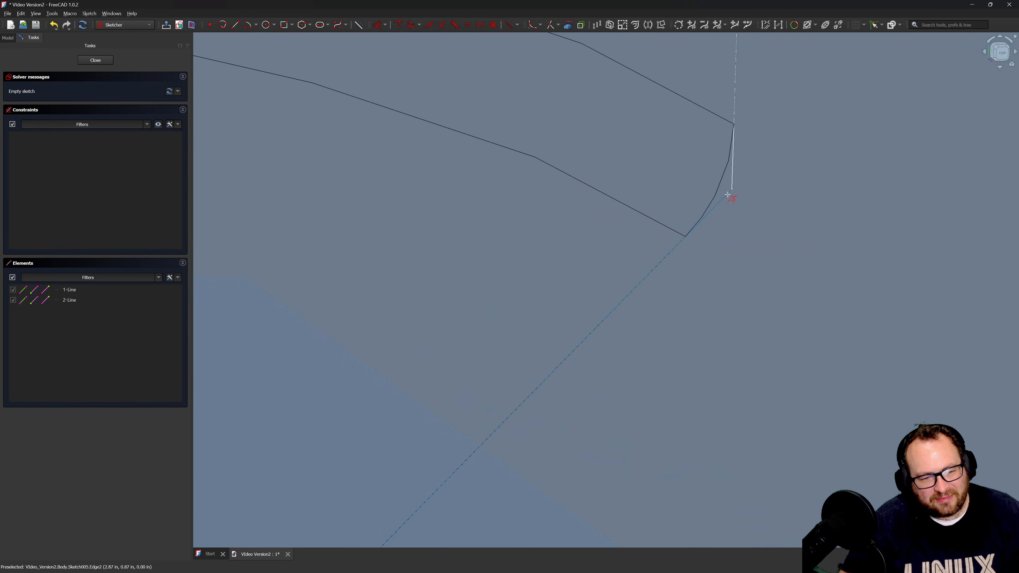
left_click(733, 194)
scroll(736, 280, "down", 6)
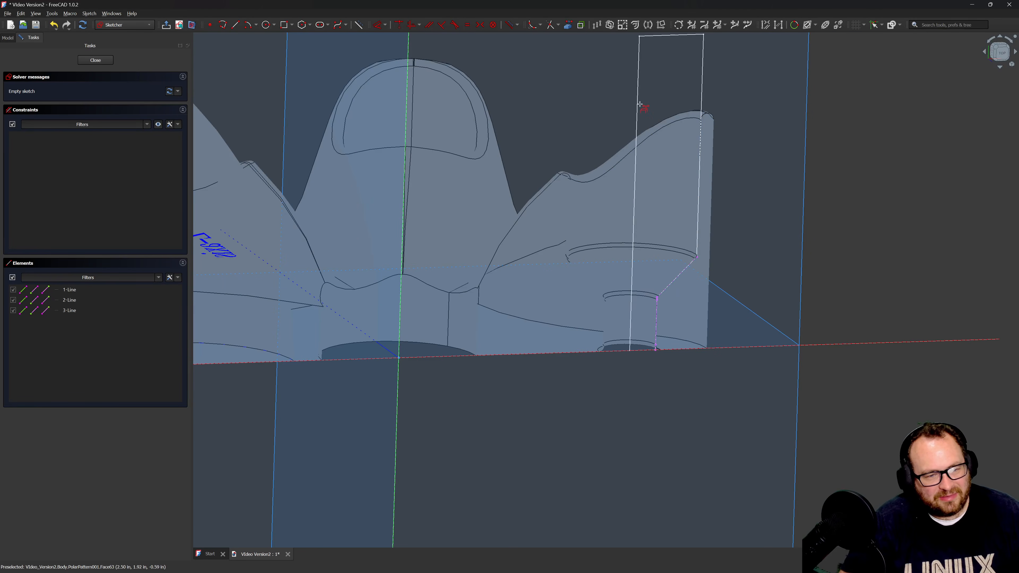
left_click(636, 103)
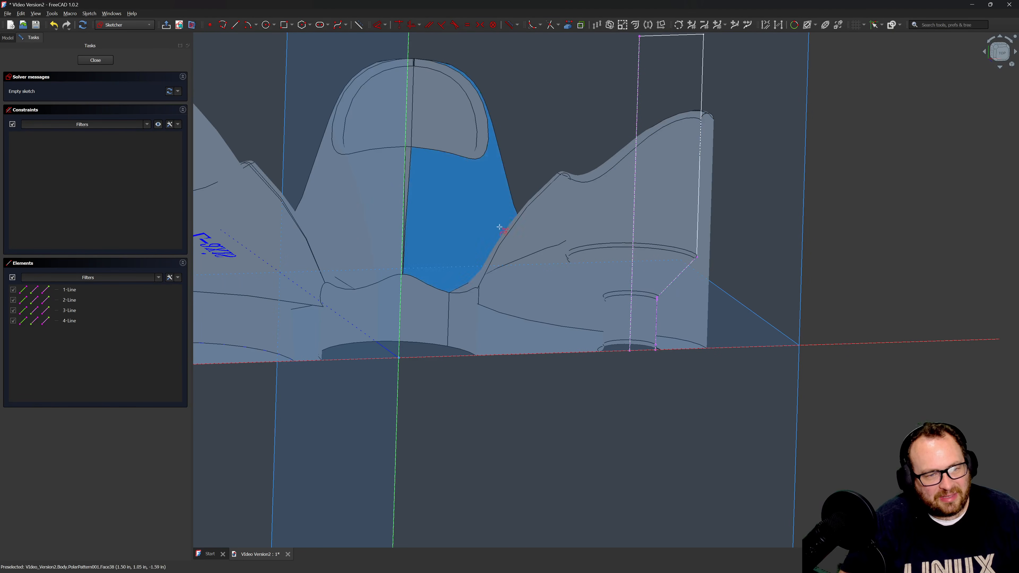
scroll(498, 225, "down", 3)
scroll(666, 160, "up", 3)
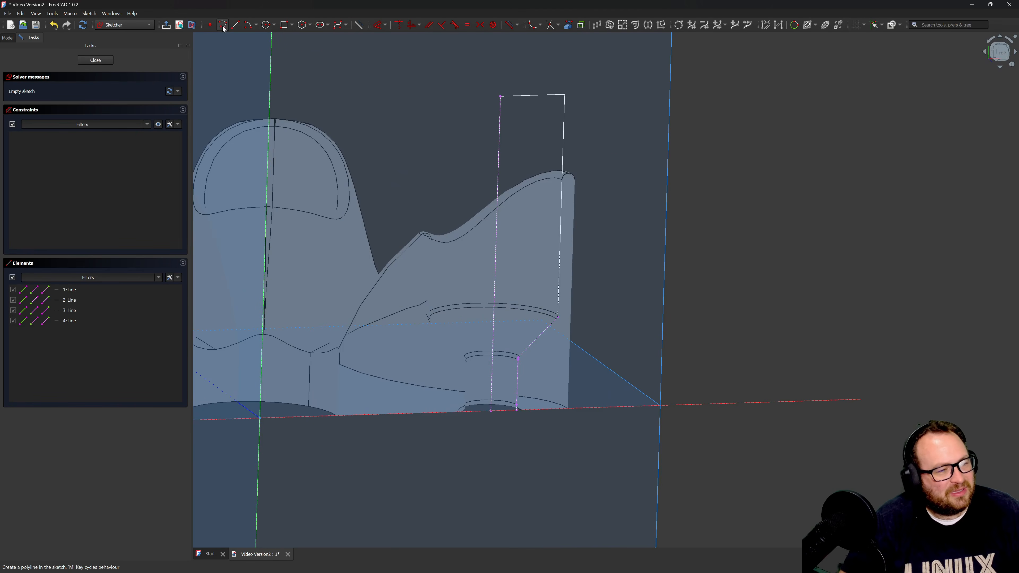
Draw a closed polyline from the axis line's base along the hole wall and sloped line, up outside the pocket, and back down the axis.
scroll(500, 425, "up", 5)
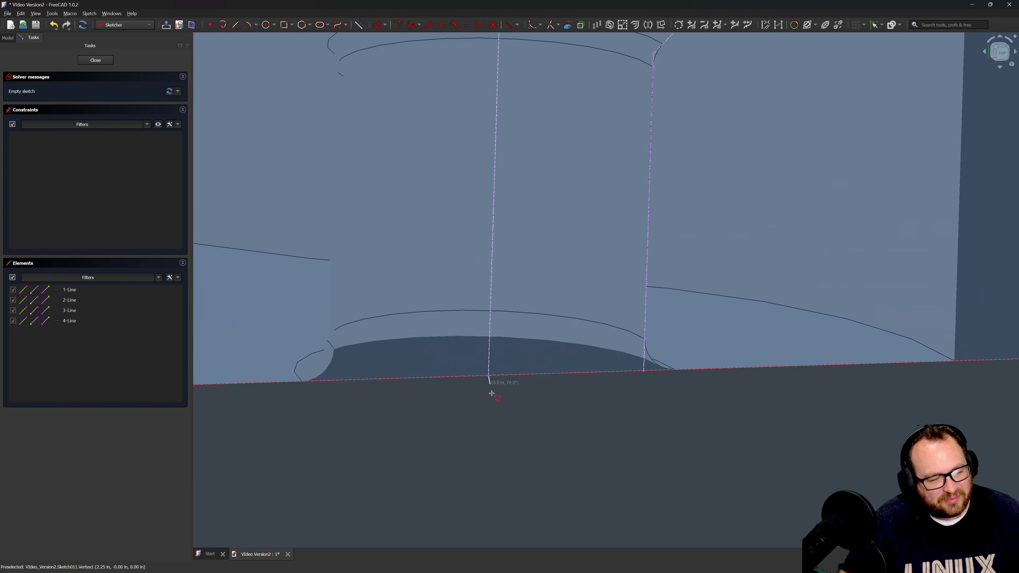
left_click(643, 370)
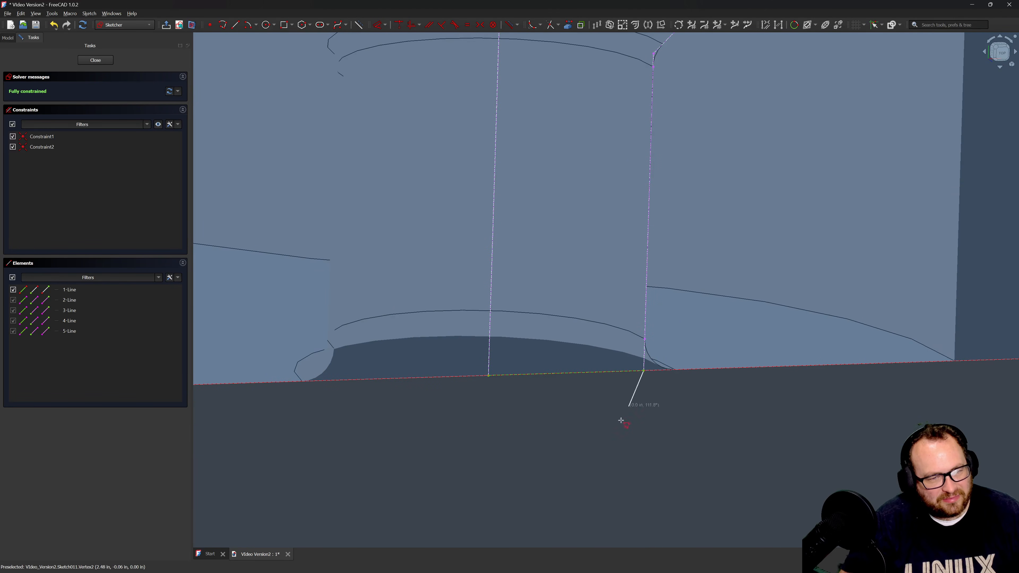
scroll(698, 312, "down", 3)
scroll(636, 281, "up", 6)
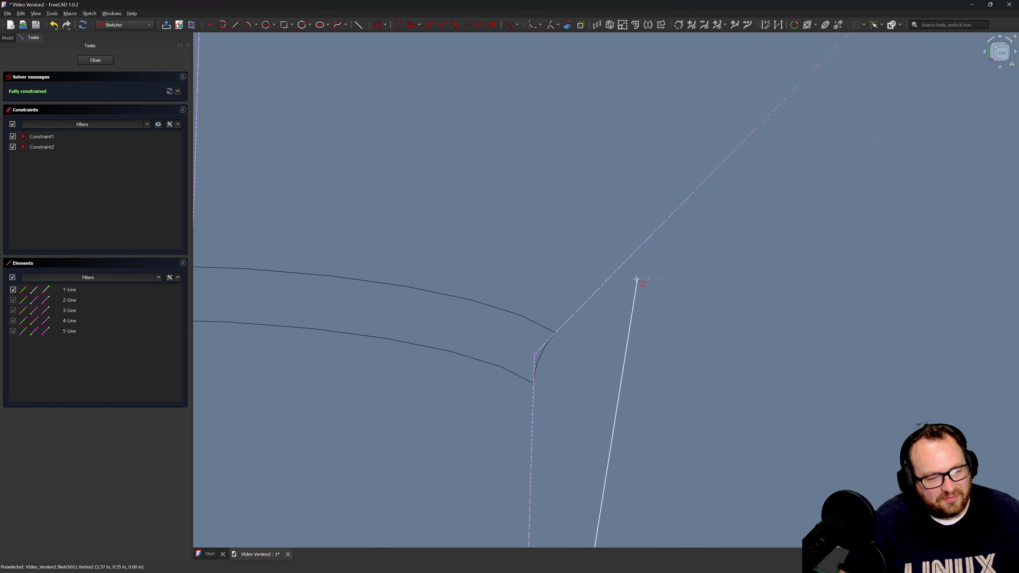
left_click(534, 353)
scroll(602, 265, "down", 2)
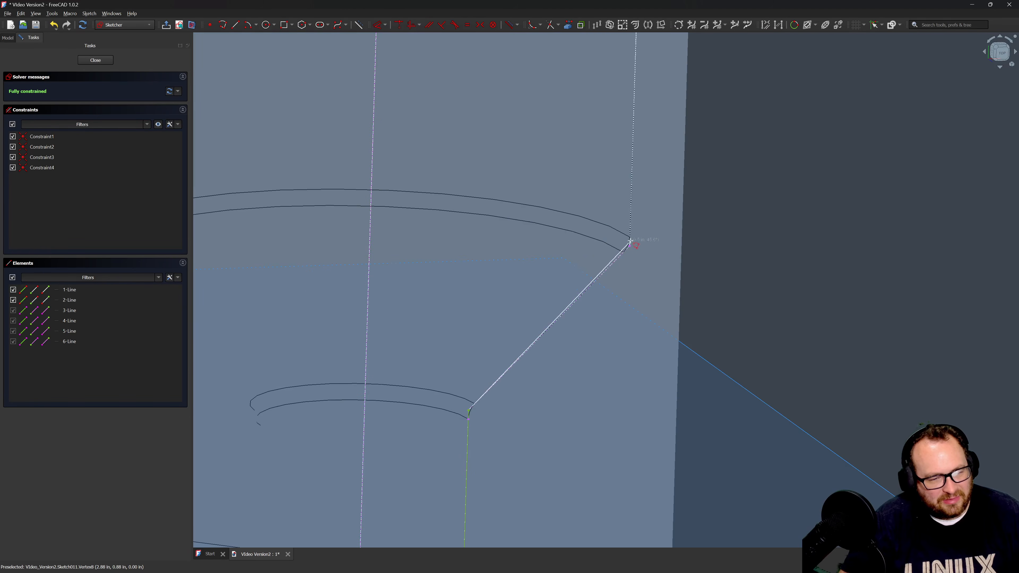
left_click(629, 245)
scroll(629, 245, "down", 3)
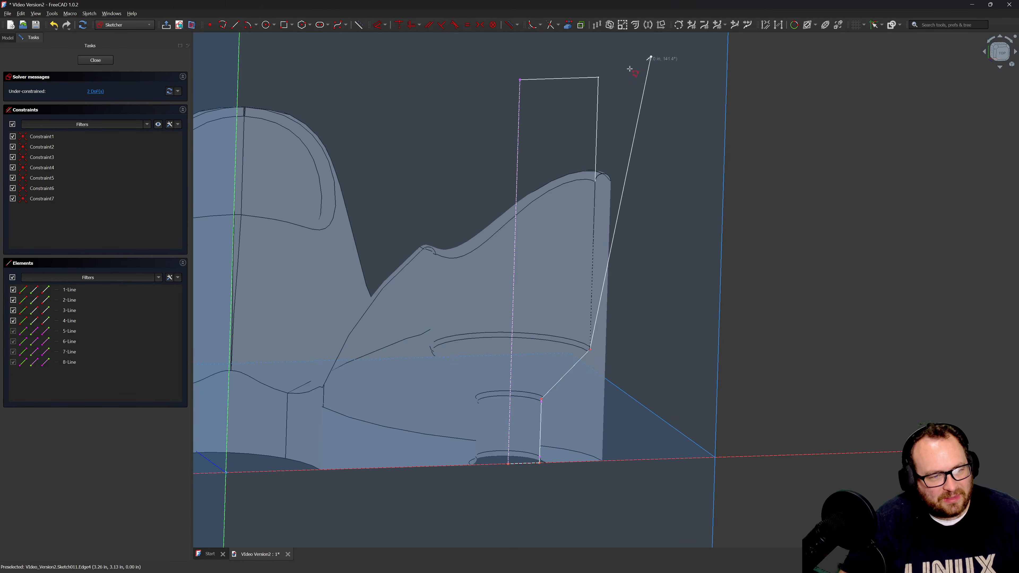
left_click(651, 56)
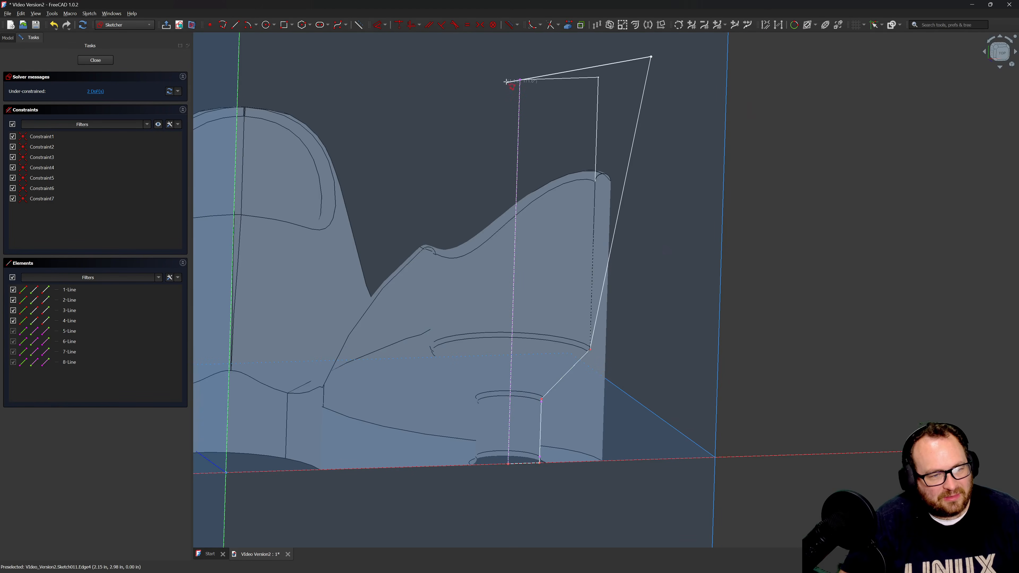
left_click(519, 79)
left_click(508, 464)
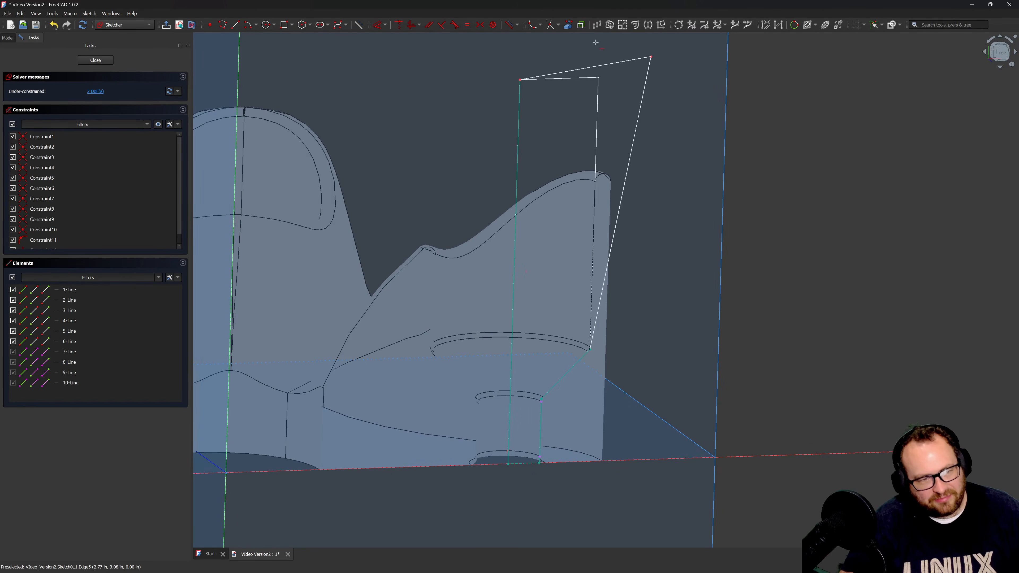
Constrain the profile's upper line to horizontal and its outer line to vertical, and close the sketch.
left_click(620, 61)
key("v")
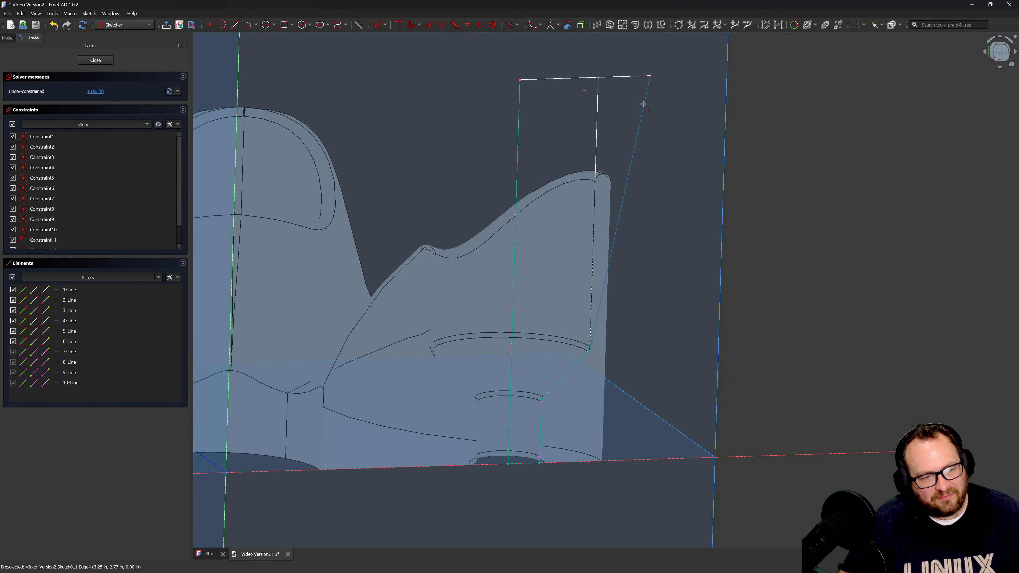
left_click(644, 100)
left_click(96, 59)
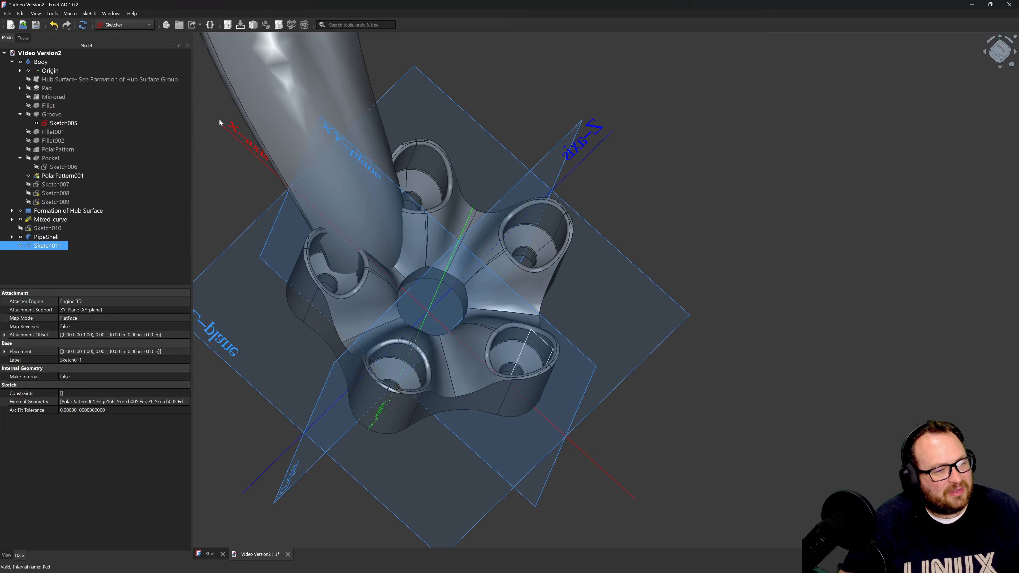
In the Part workbench, revolve the new profile 360° as a solid about the groove sketch's vertical axis line.
middle_click_drag(430, 370, 401, 349)
scroll(527, 376, "up", 4)
scroll(561, 361, "down", 5)
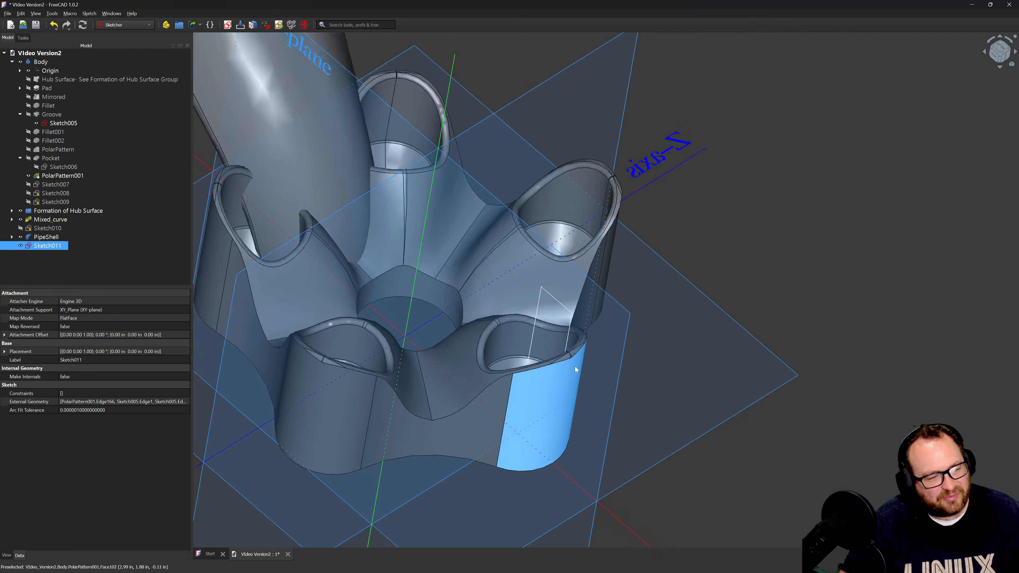
middle_click_drag(575, 366, 252, 73)
left_click(107, 25)
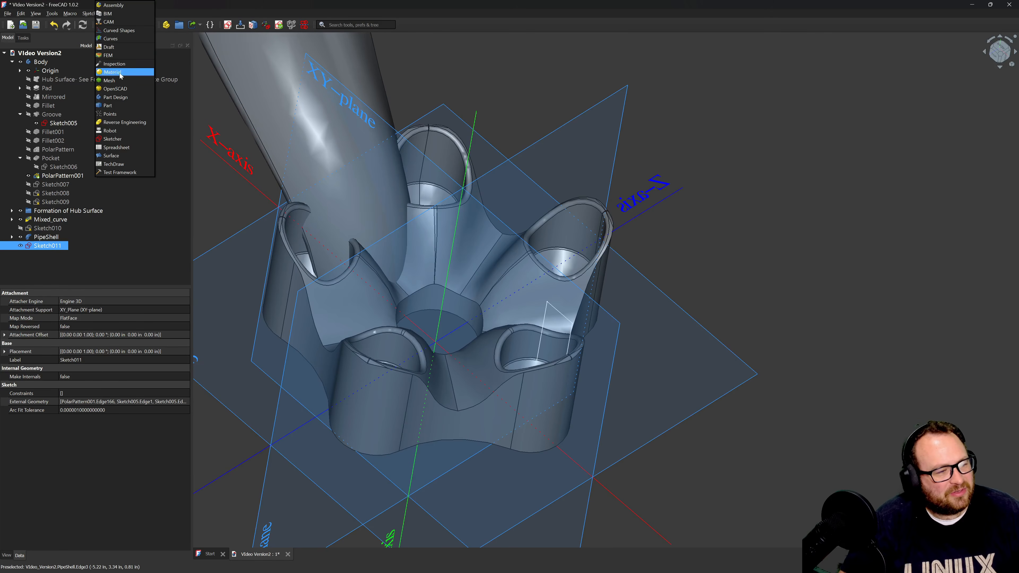
left_click(120, 102)
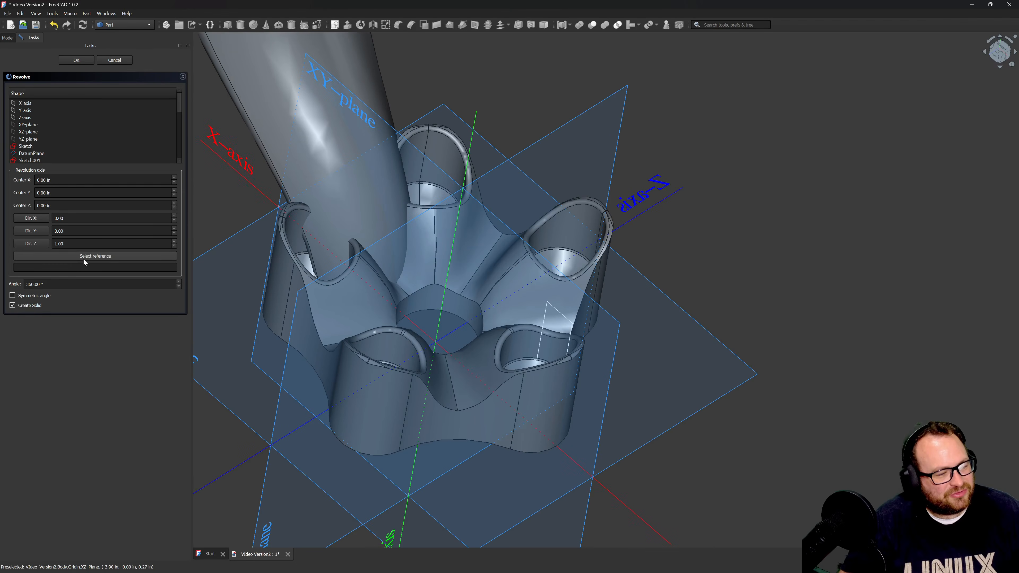
left_click(83, 258)
left_click(542, 331)
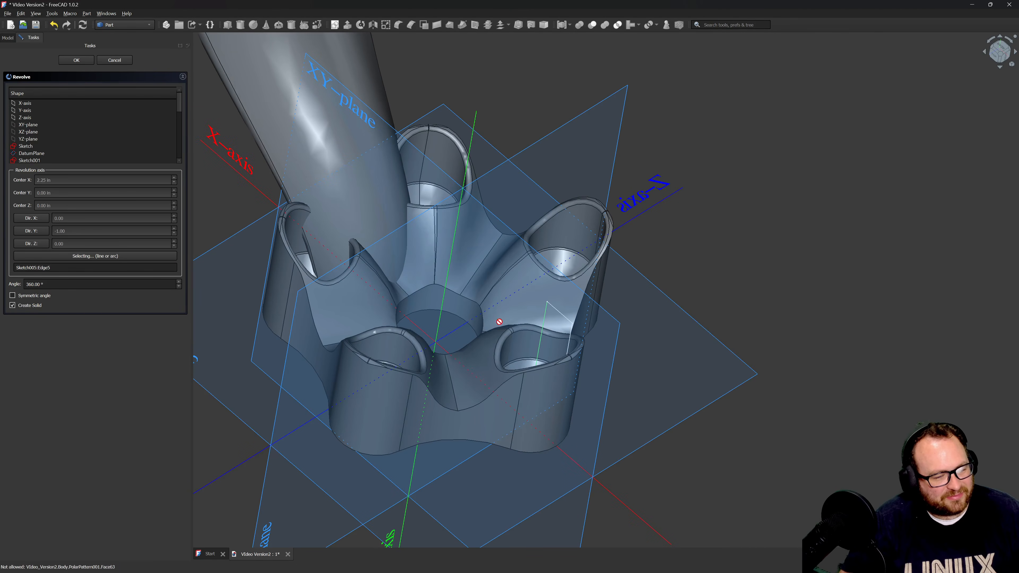
left_click(77, 60)
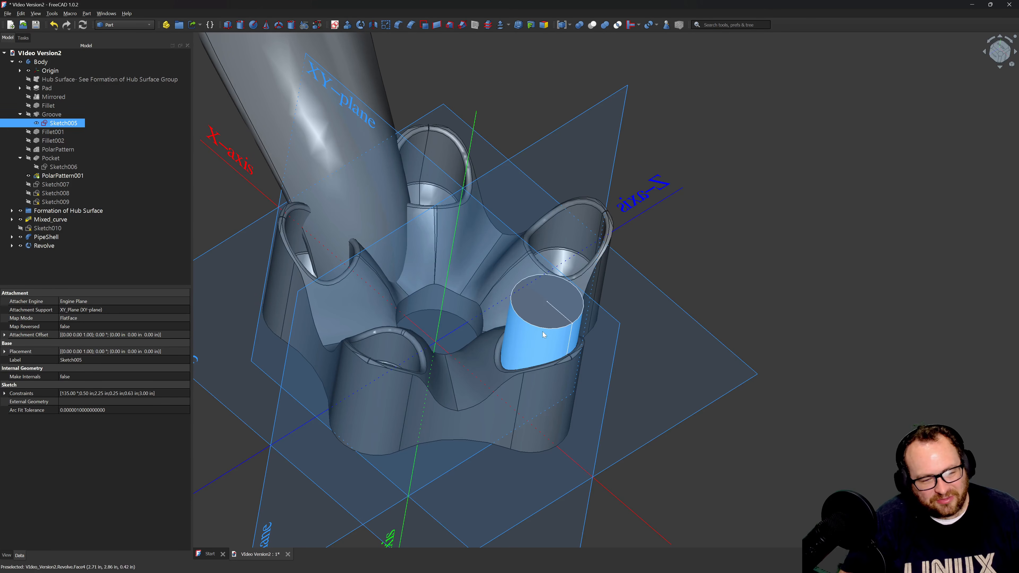
Highlight the revolved solid and the hub body in turn, and examine how the solid fills the bolt pocket.
scroll(510, 363, "up", 2)
scroll(540, 393, "down", 1)
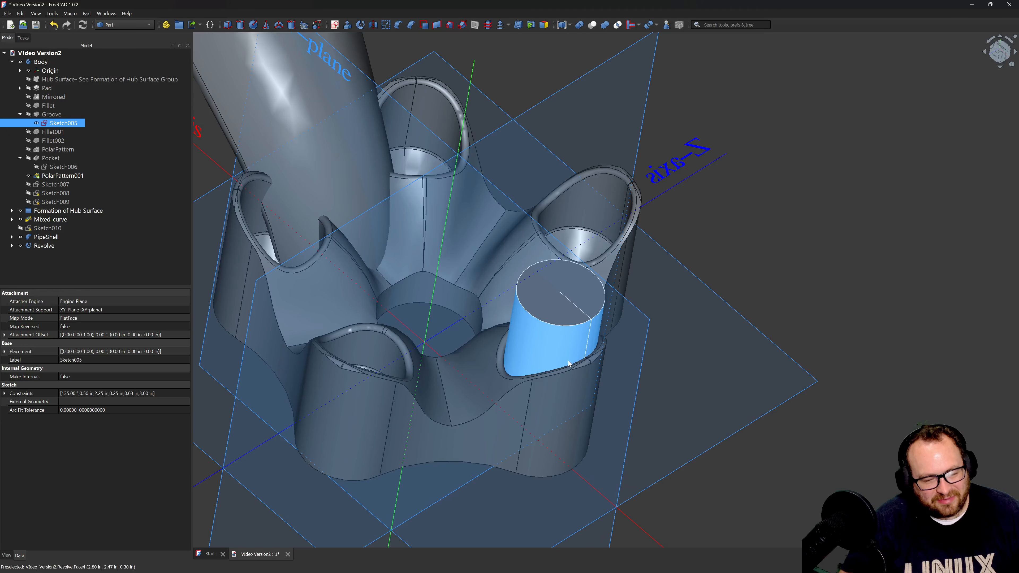
scroll(571, 364, "down", 1)
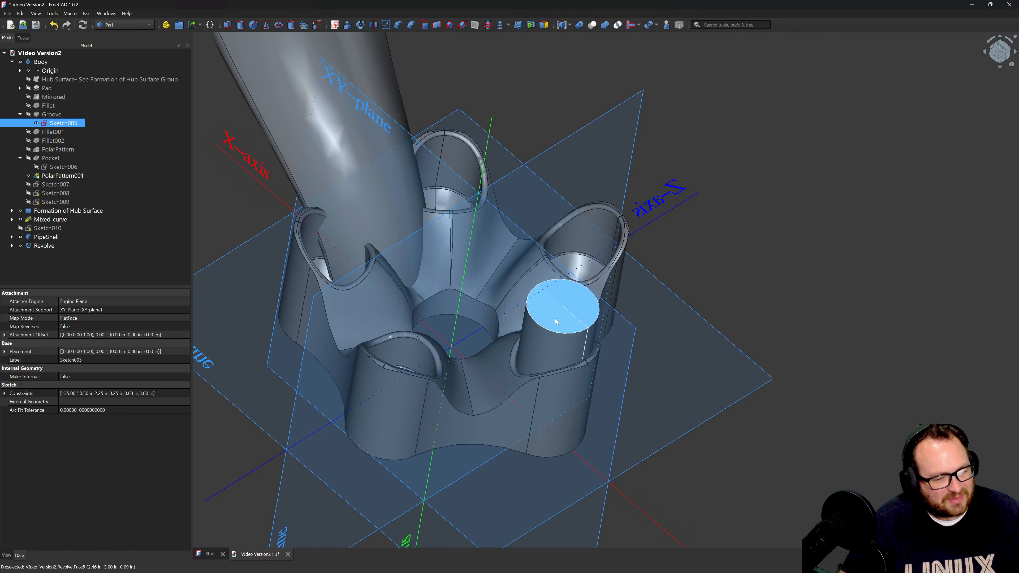
left_click(541, 349)
left_click(550, 388)
left_click(557, 354)
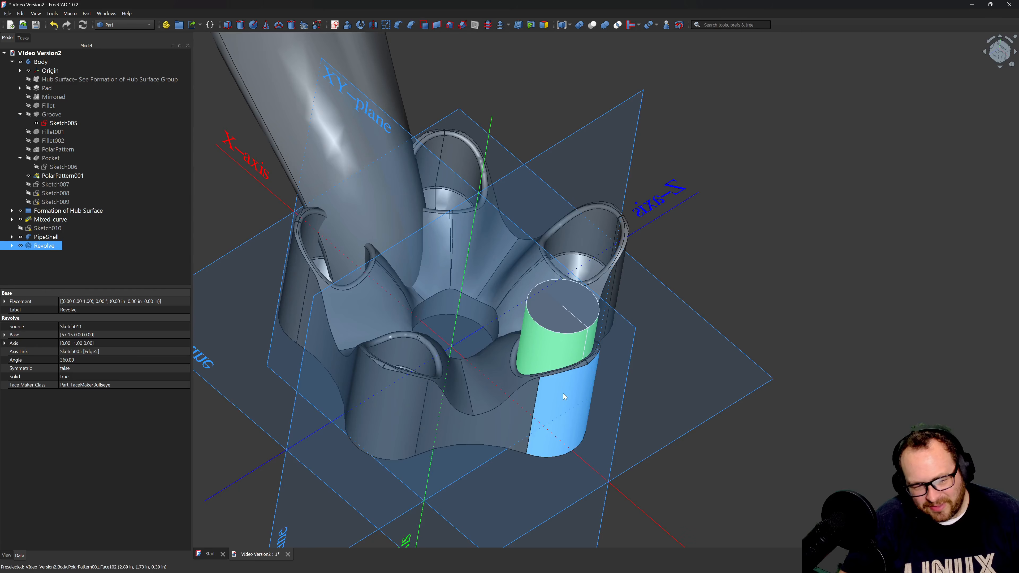
left_click(563, 397)
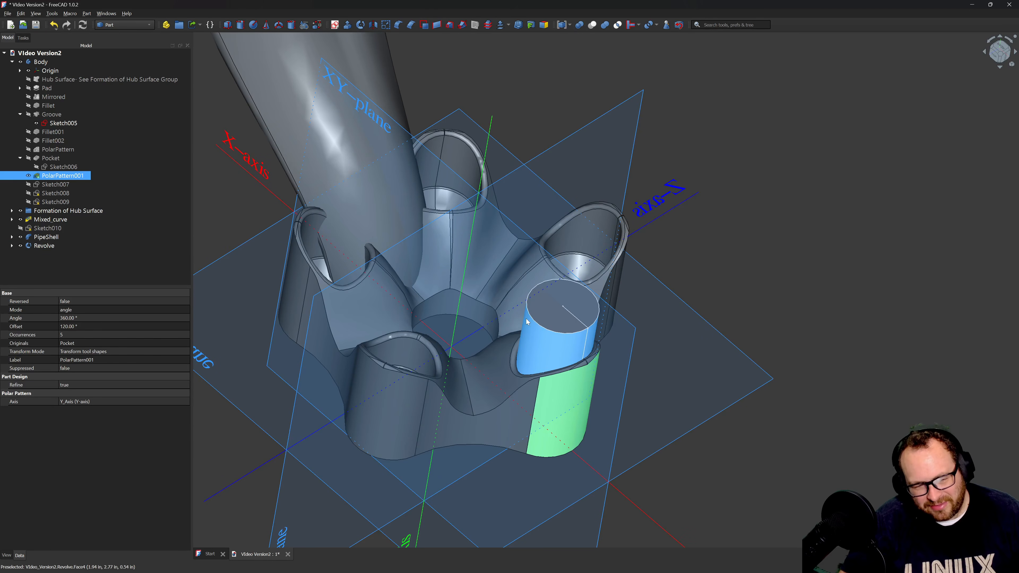
left_click(535, 339)
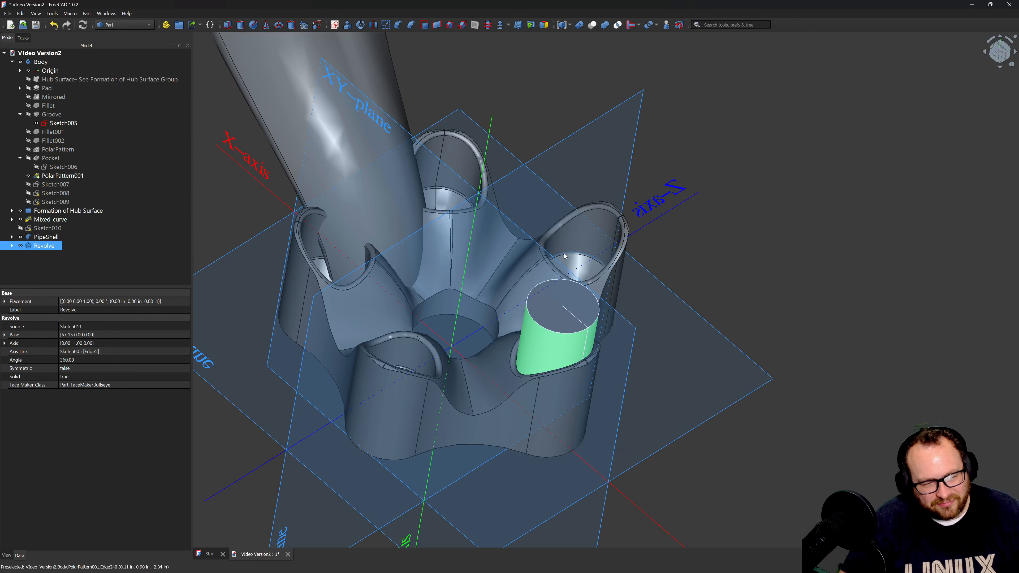
left_click(574, 257)
left_click(698, 325)
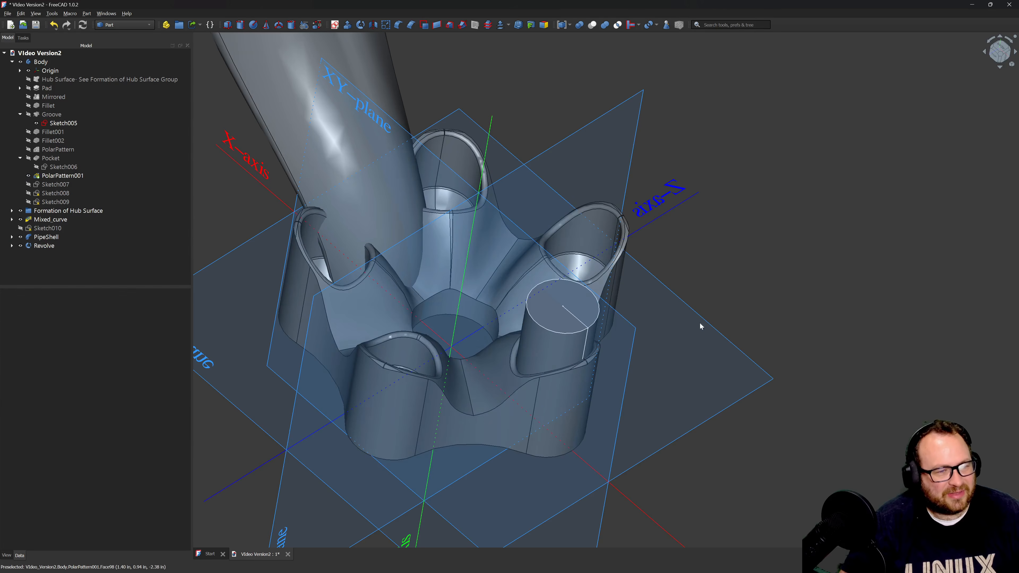
In the Draft workbench, create a polar array of the revolved solid with 5 elements over 360°, centered on the origin.
left_click(148, 25)
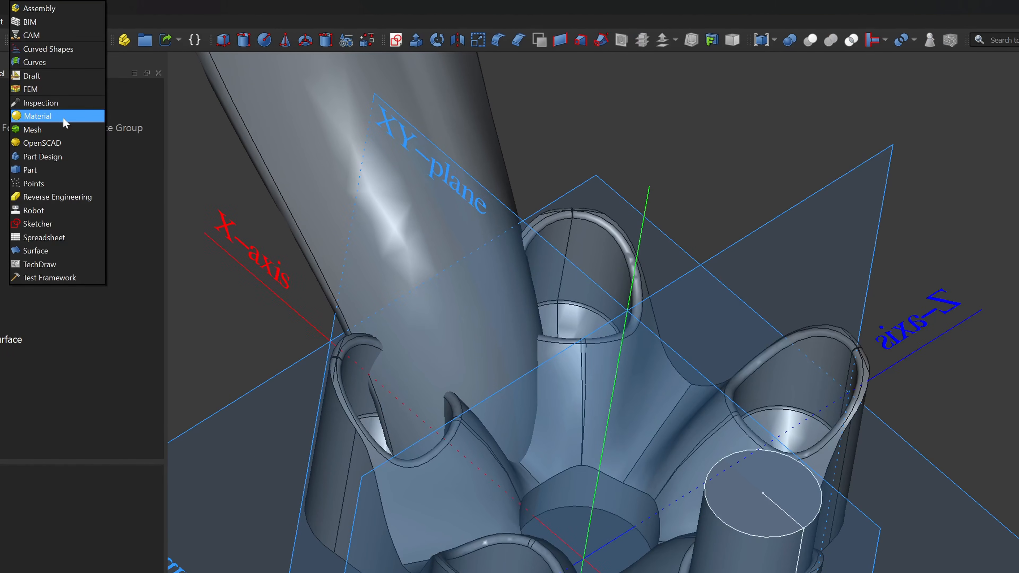
left_click(111, 49)
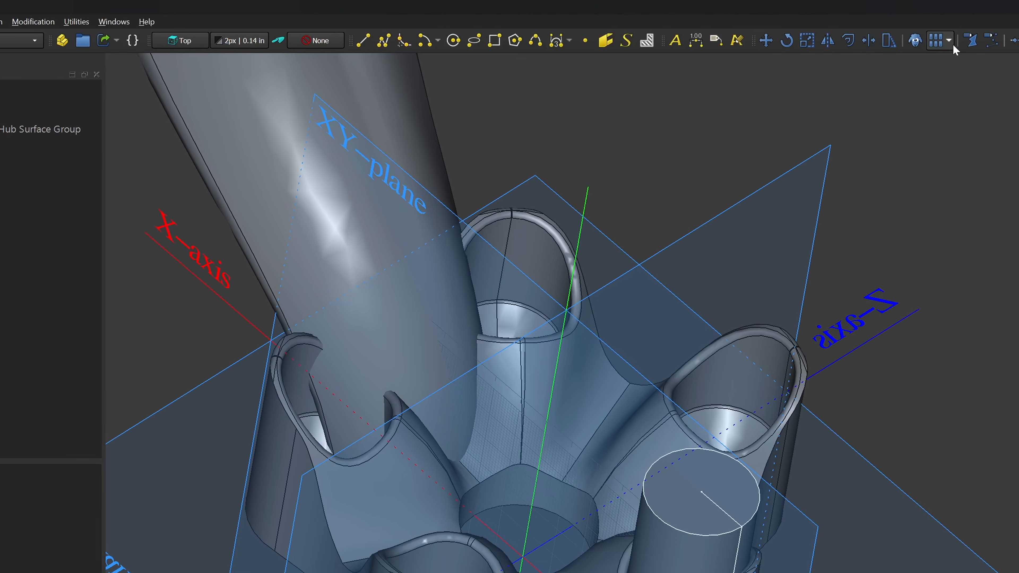
left_click(999, 40)
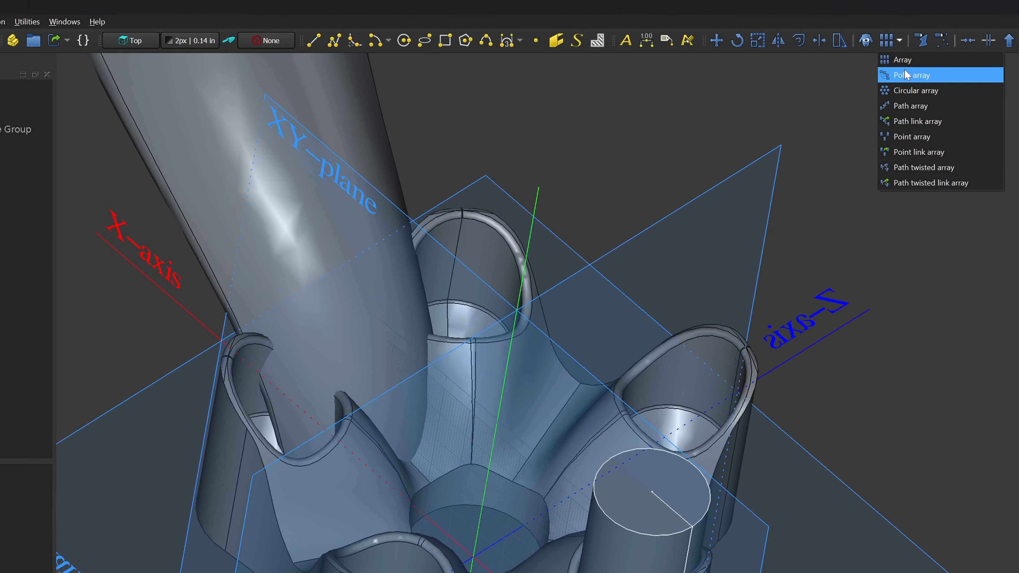
left_click(905, 74)
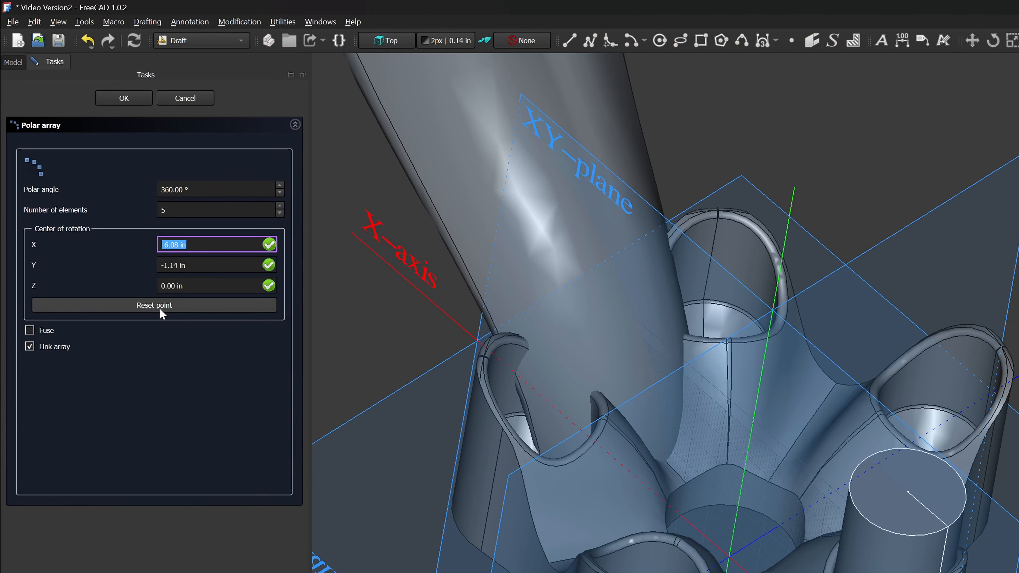
left_click(159, 308)
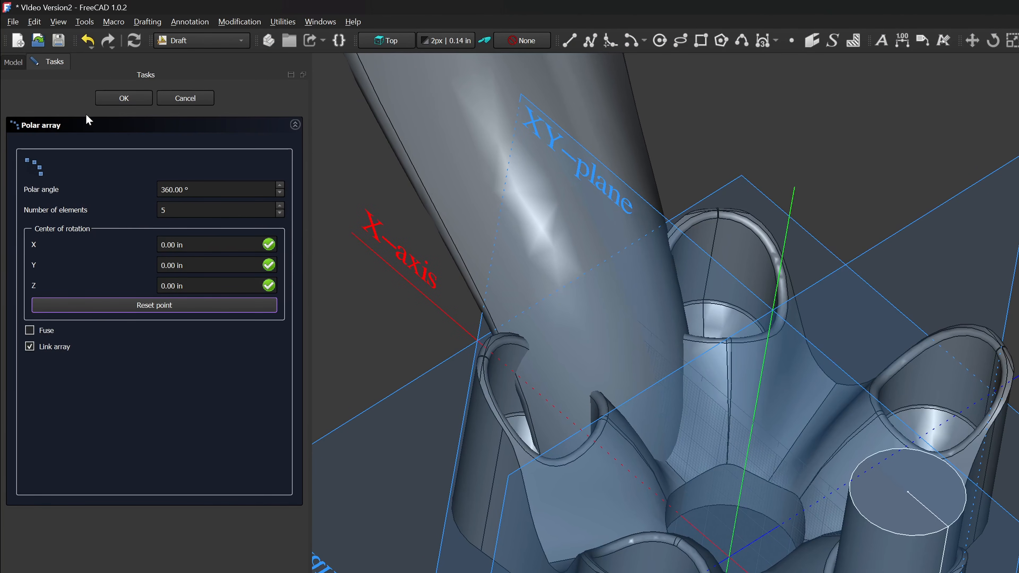
left_click(14, 62)
left_click(85, 397)
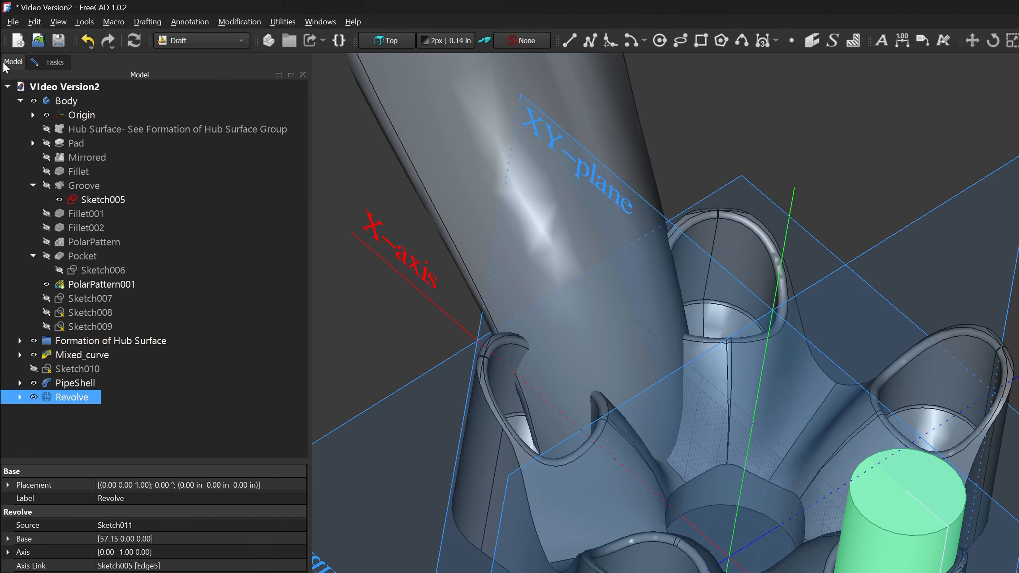
left_click(43, 65)
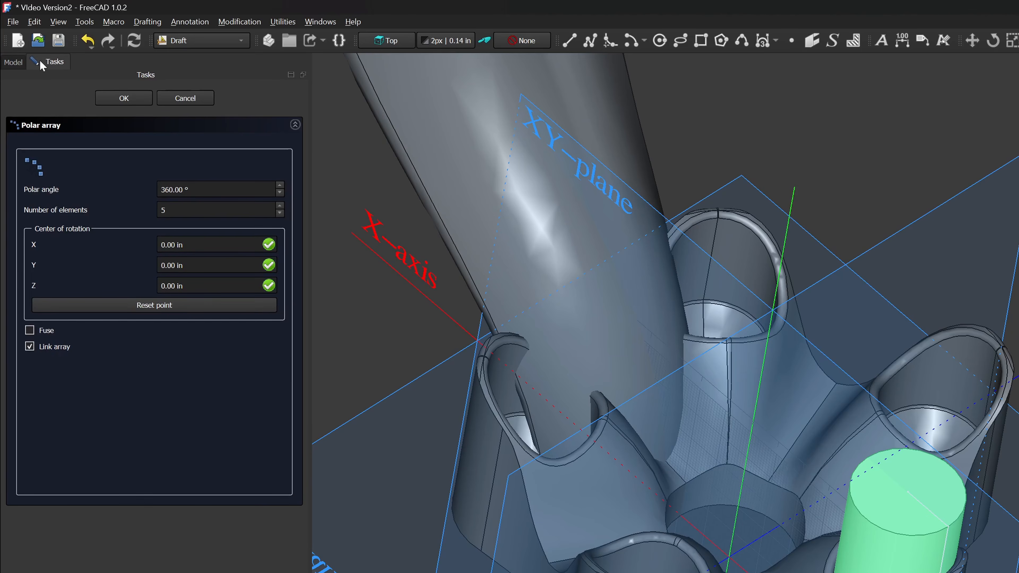
left_click(117, 97)
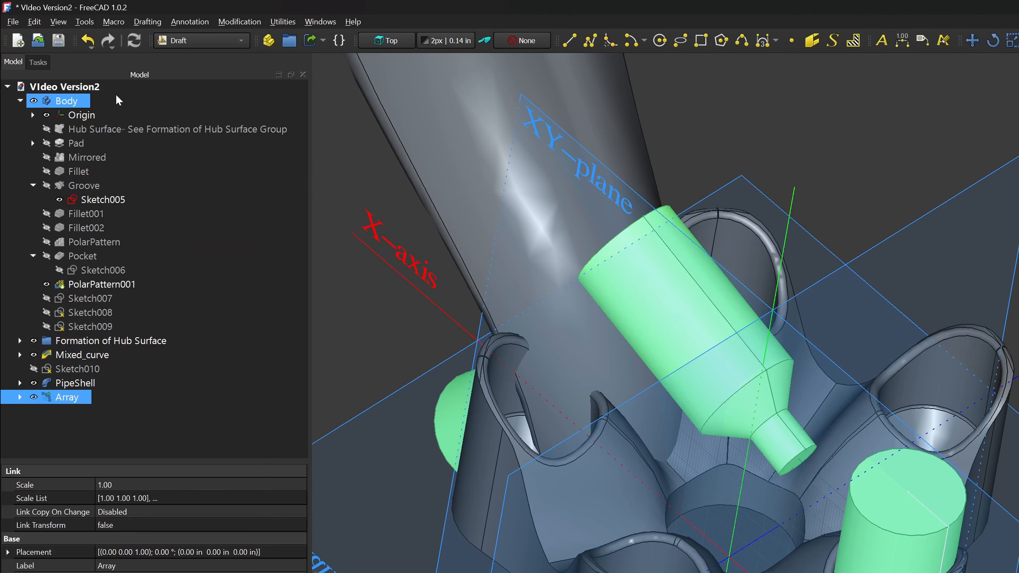
Set the polar array's axis to x 0, y 1, z 0 to distribute the copies around the hub's Y axis.
middle_click_drag(790, 570, 691, 462)
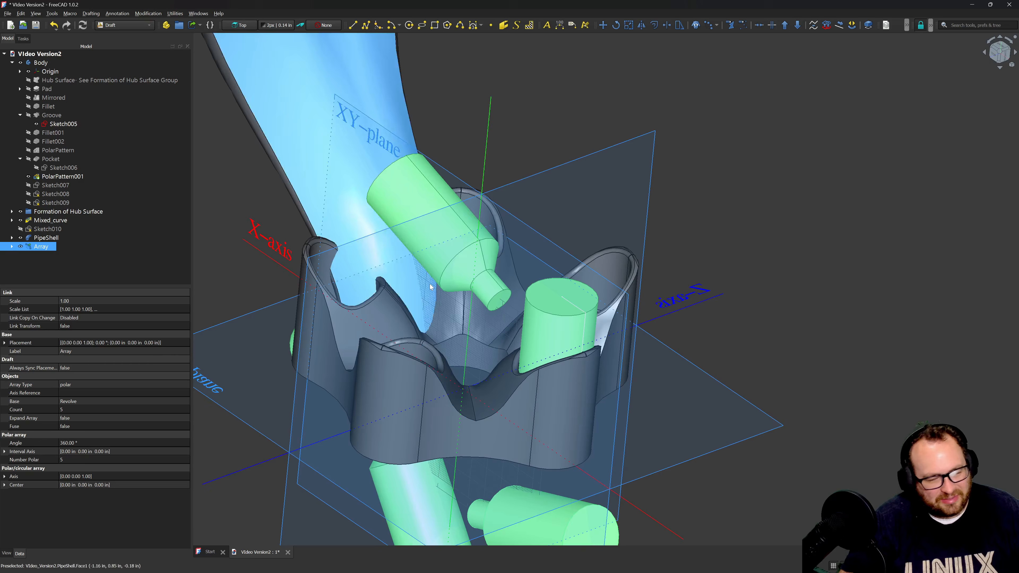
scroll(429, 271, "down", 3)
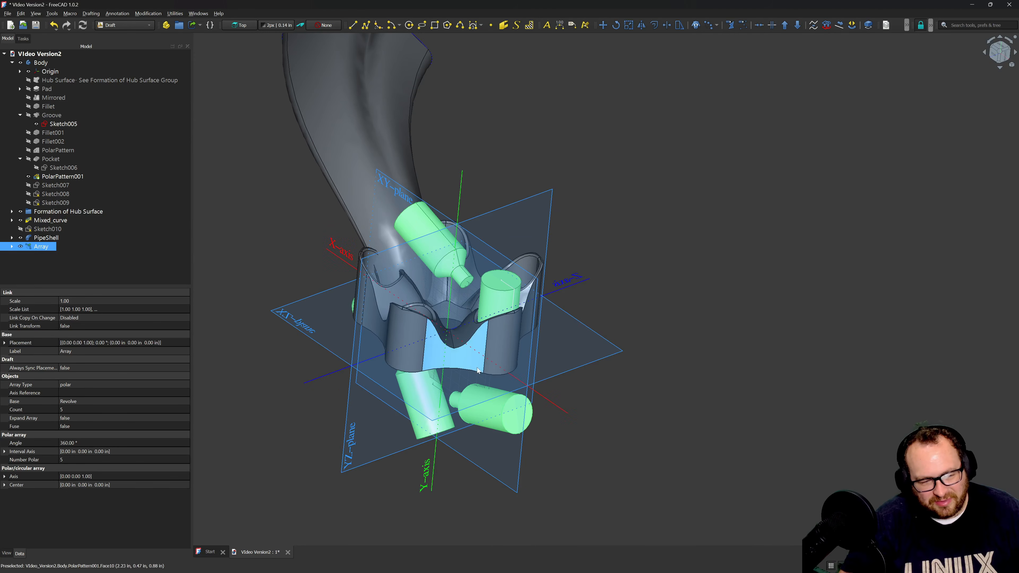
scroll(452, 368, "up", 2)
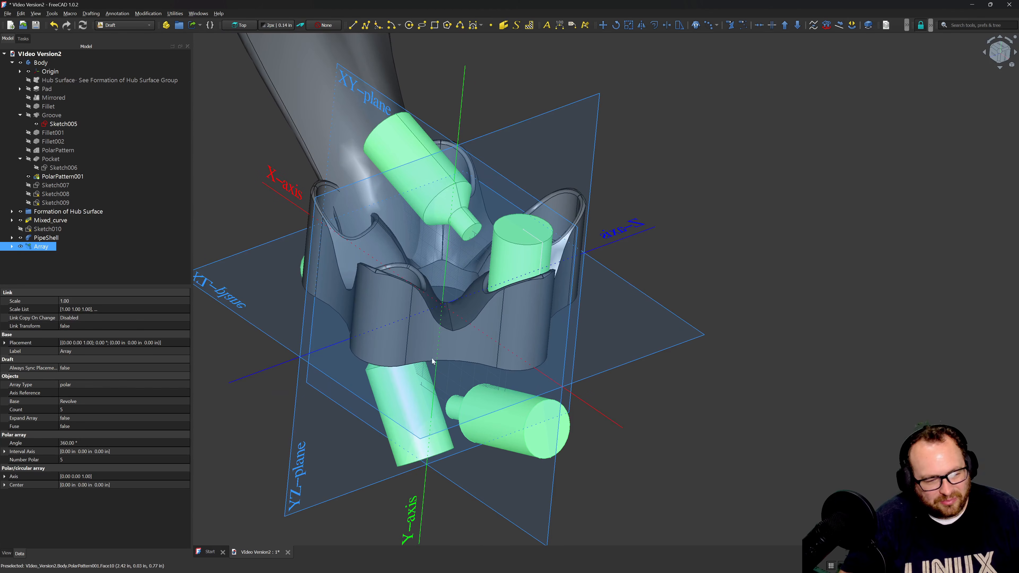
left_click(907, 25)
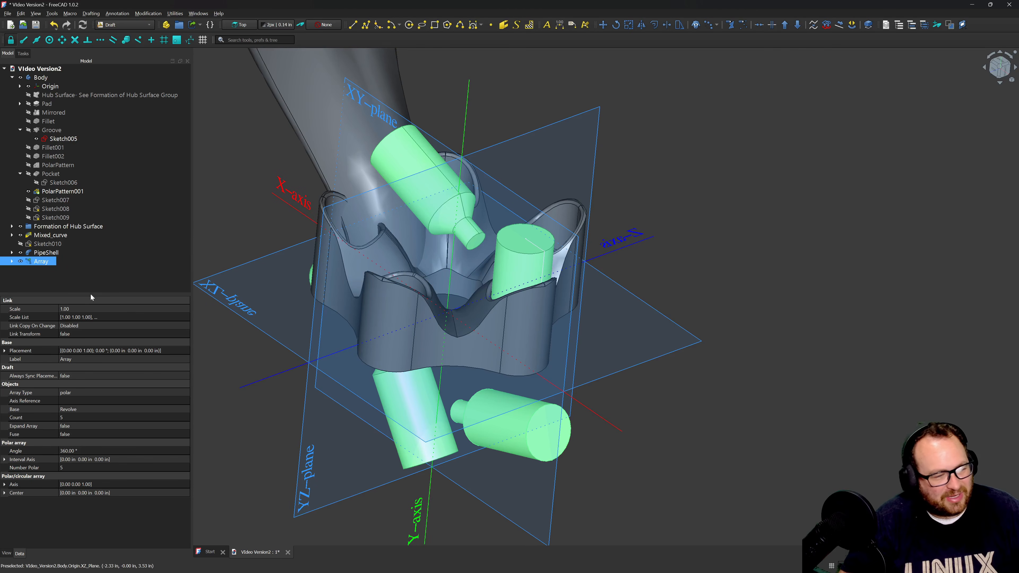
left_click(80, 275)
left_click(42, 261)
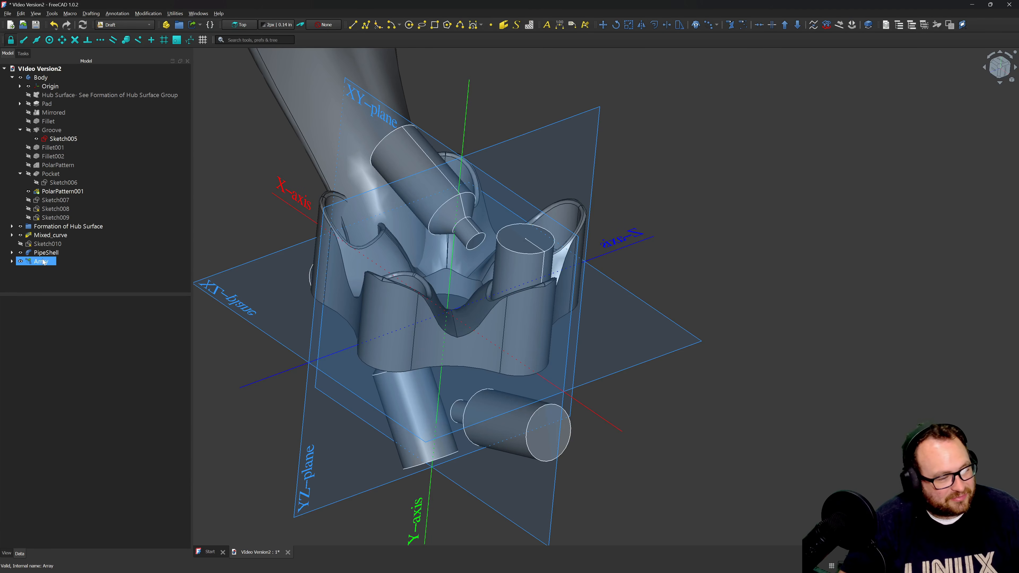
left_click(5, 484)
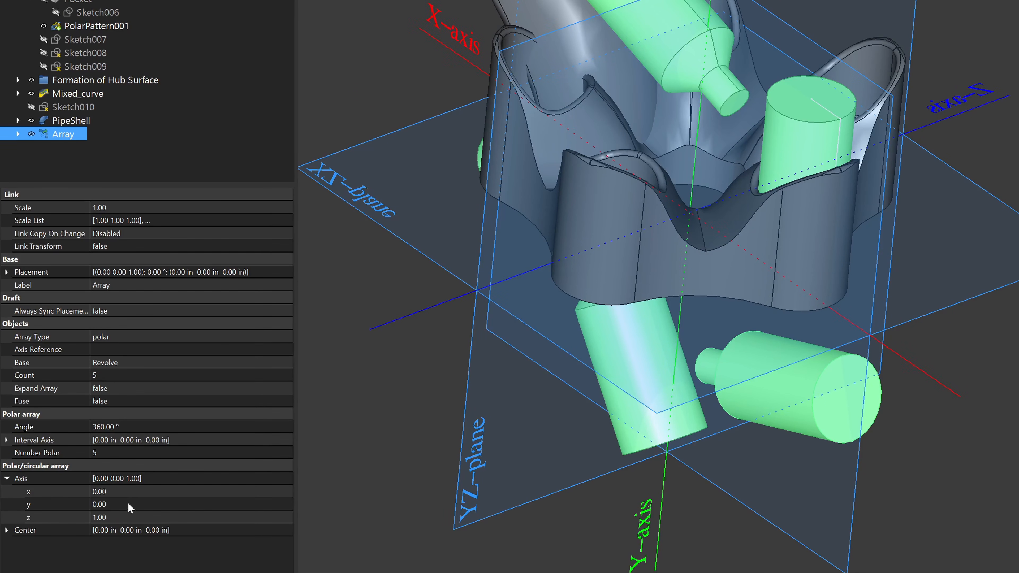
left_click(130, 517)
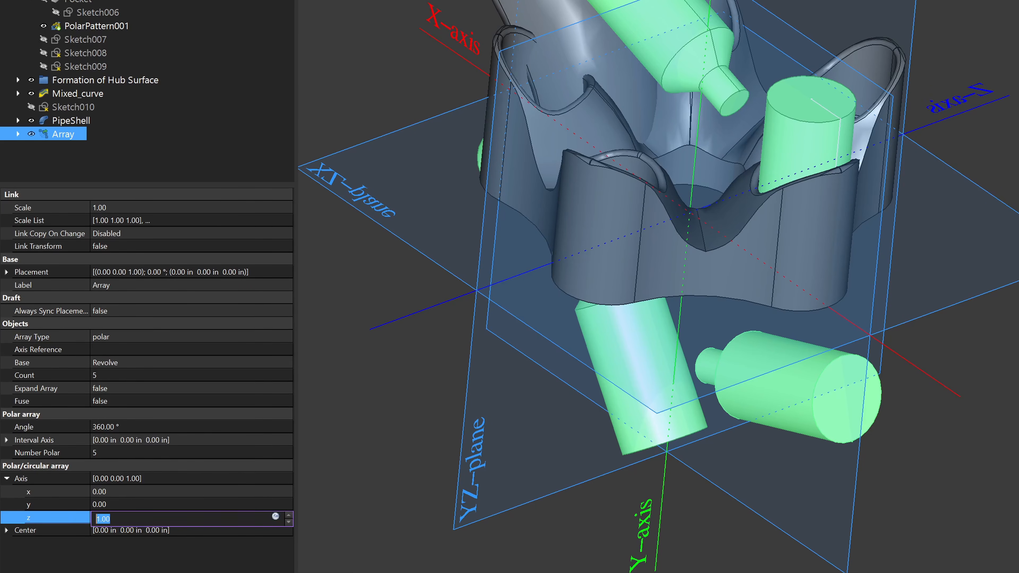
type("0")
left_click(129, 505)
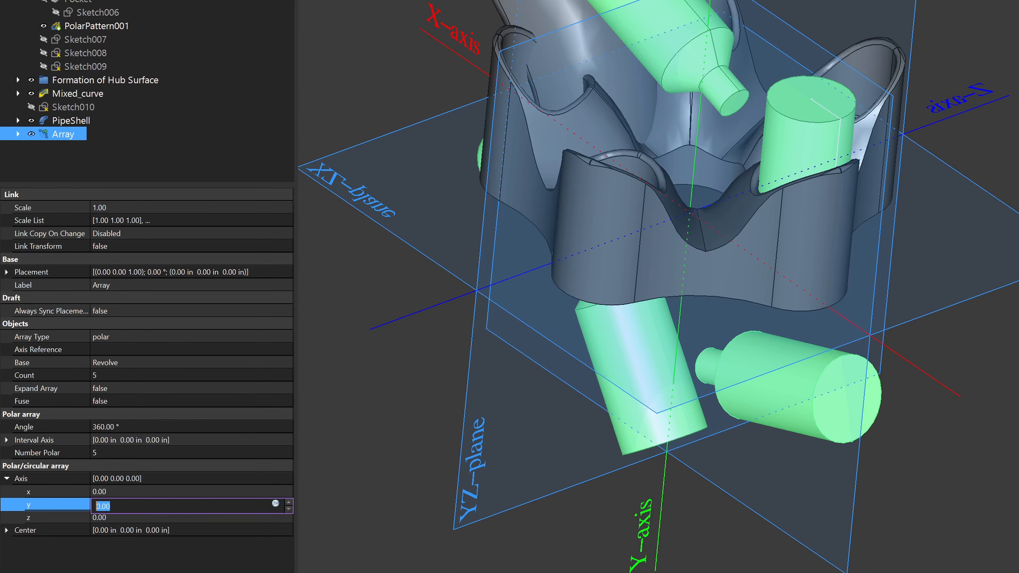
type("1")
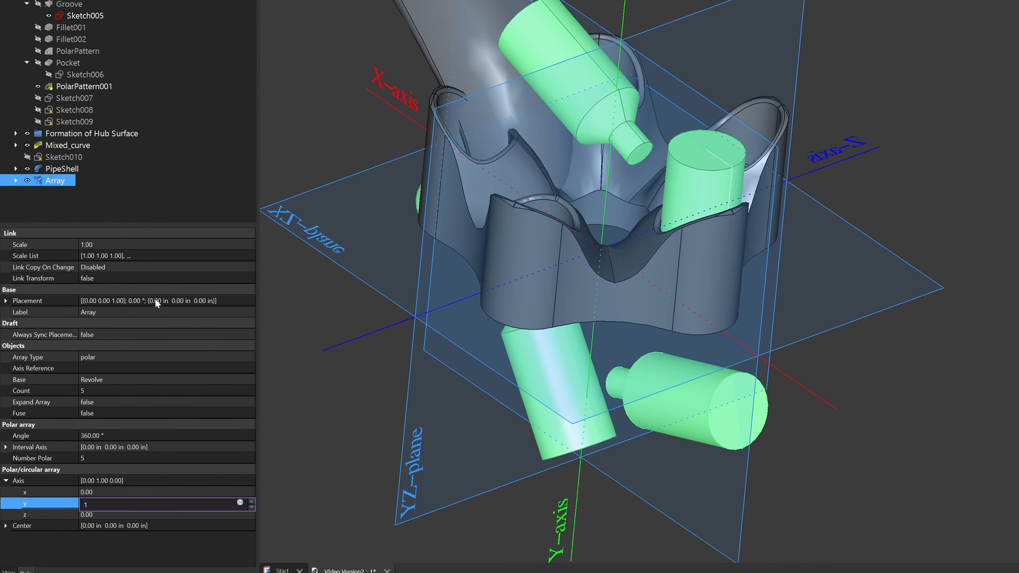
left_click(176, 201)
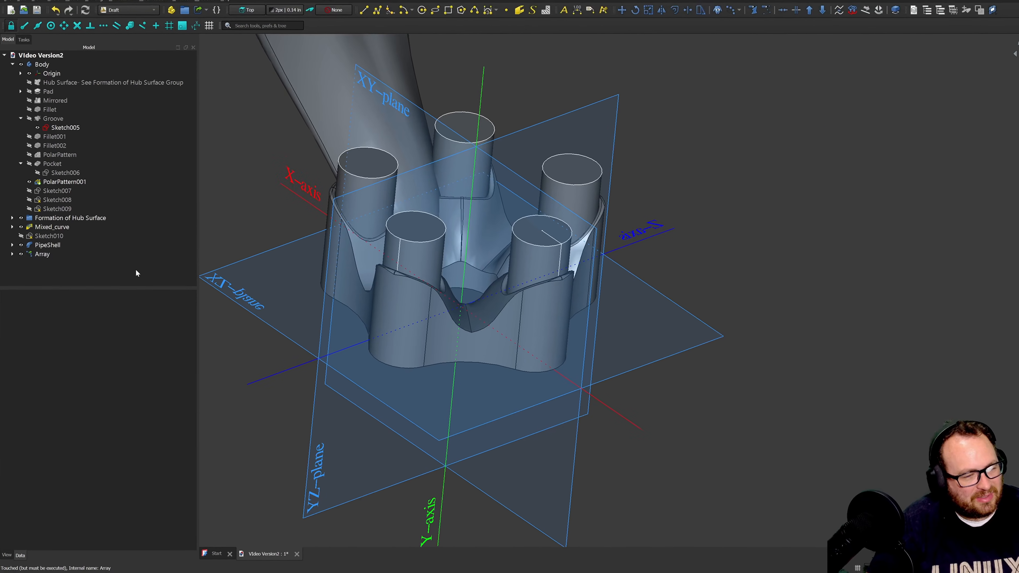
Highlight an arrayed pocket solid and the swept spoke in turn, and examine where they overlap.
scroll(577, 482, "down", 3)
scroll(459, 278, "up", 4)
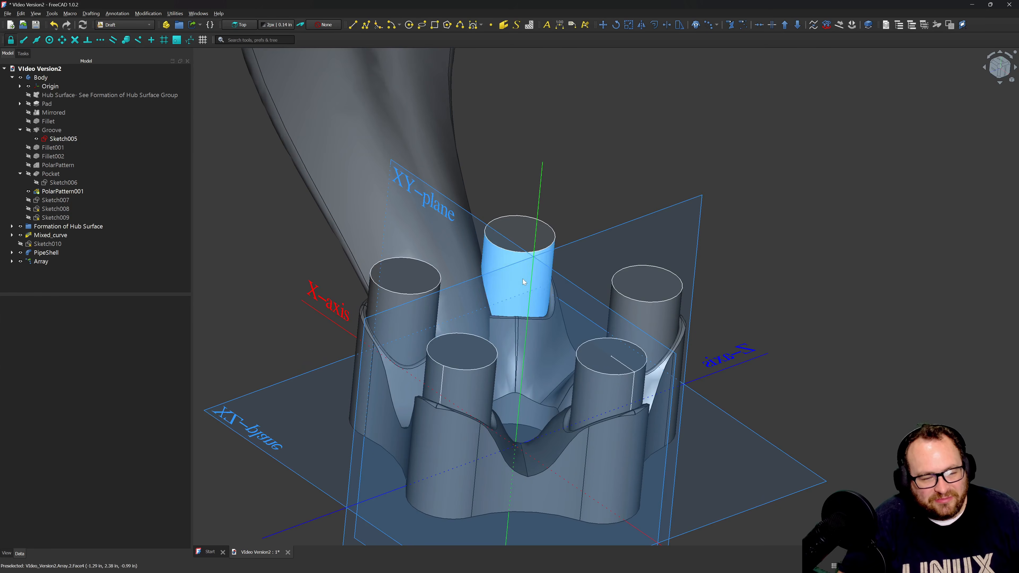
left_click(511, 290)
left_click(428, 194)
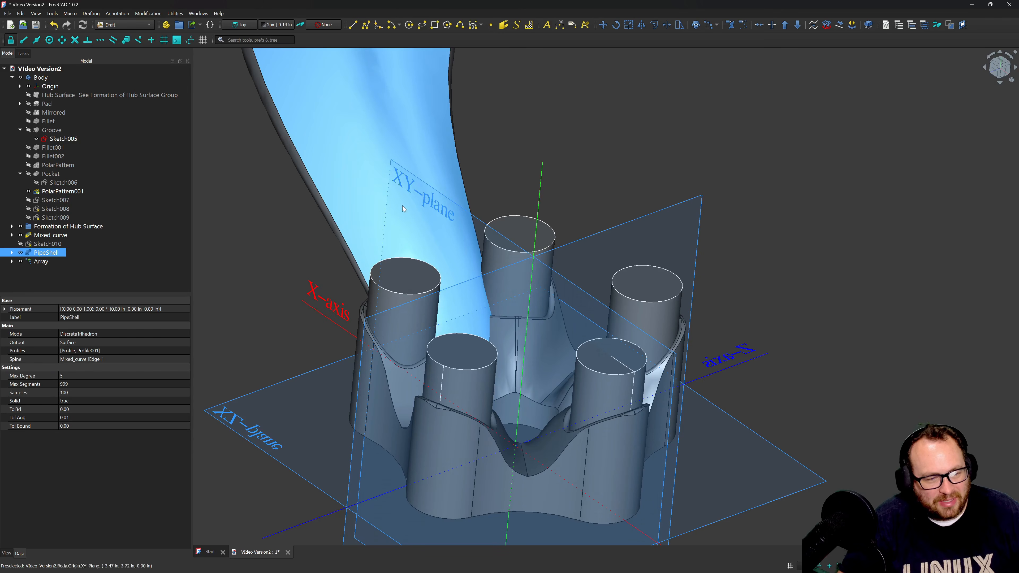
scroll(417, 355, "down", 2)
scroll(417, 355, "down", 1)
left_click(759, 160)
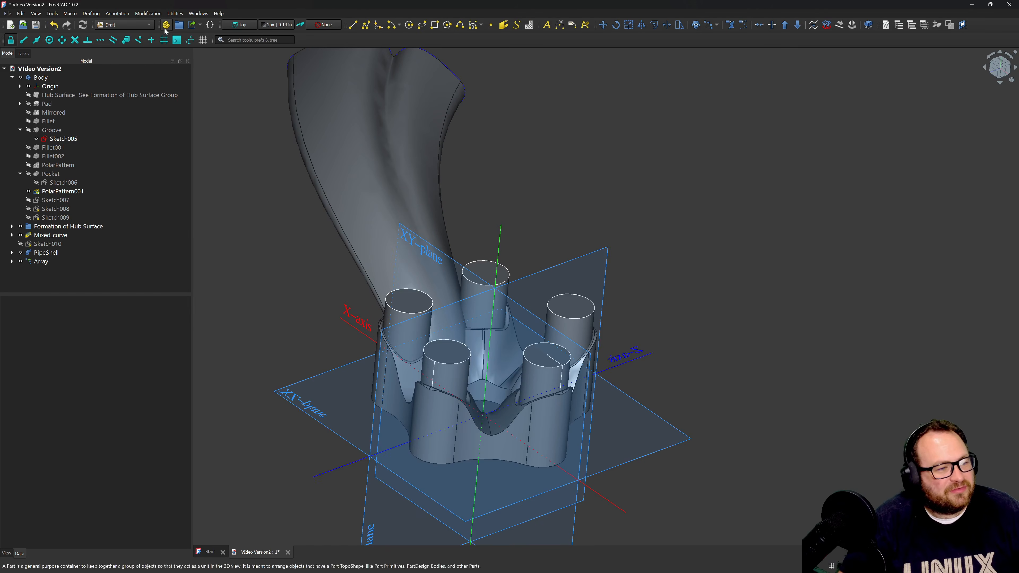
In the Part workbench, use a Boolean cut to subtract the polar array of pocket solids from the swept spoke.
left_click(149, 27)
left_click(120, 105)
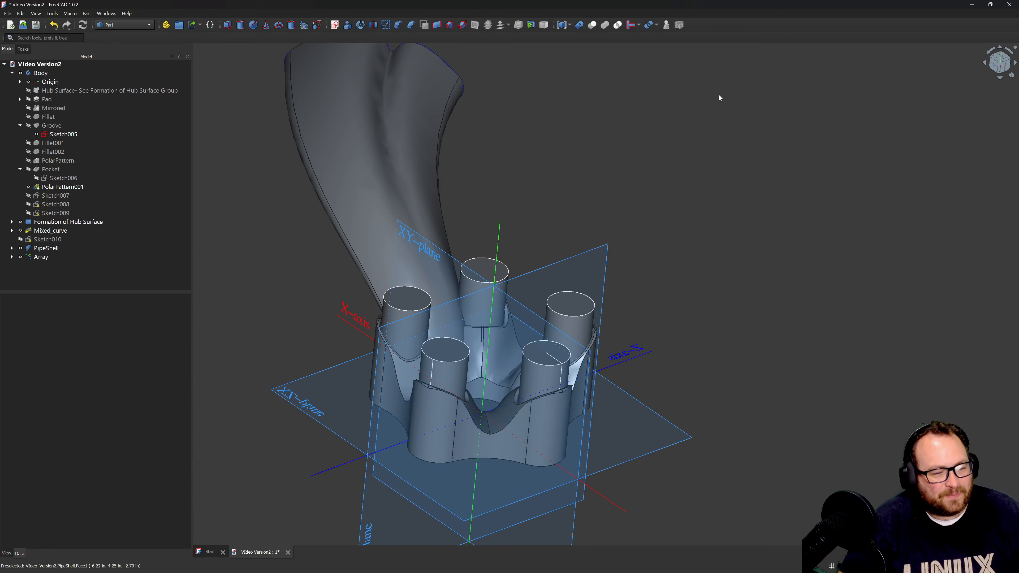
left_click(46, 248)
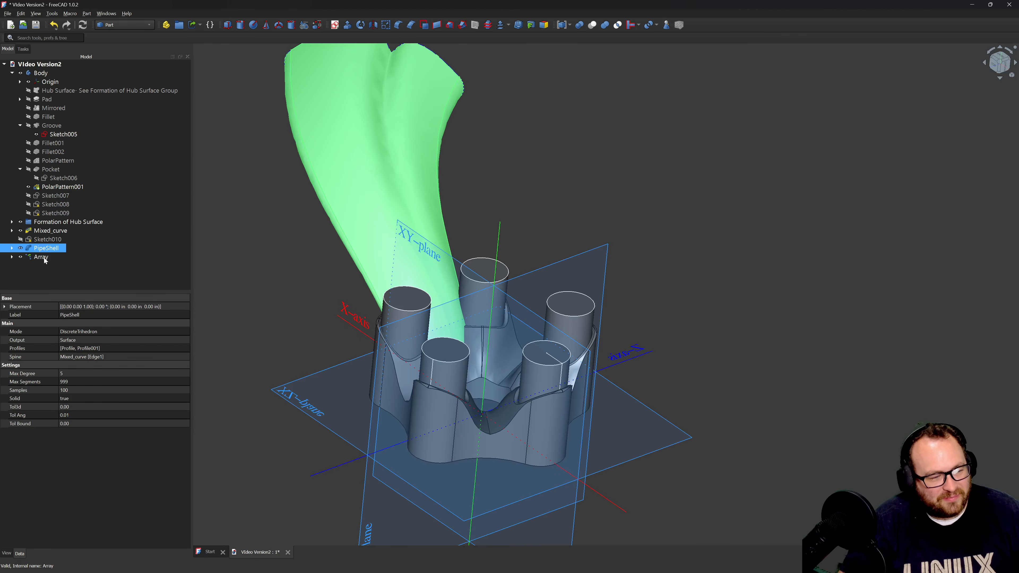
left_click(42, 257, "ctrl")
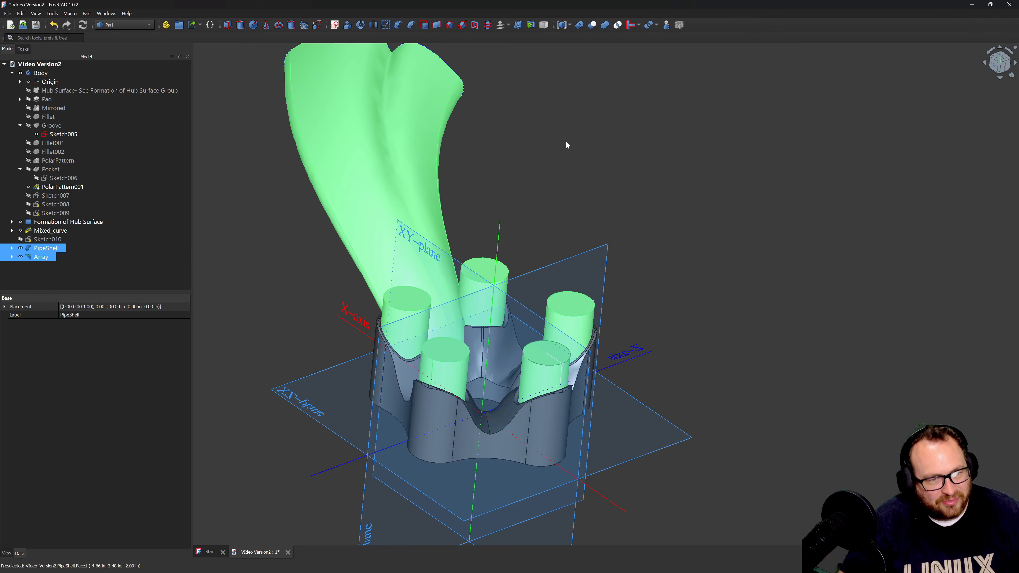
left_click(592, 25)
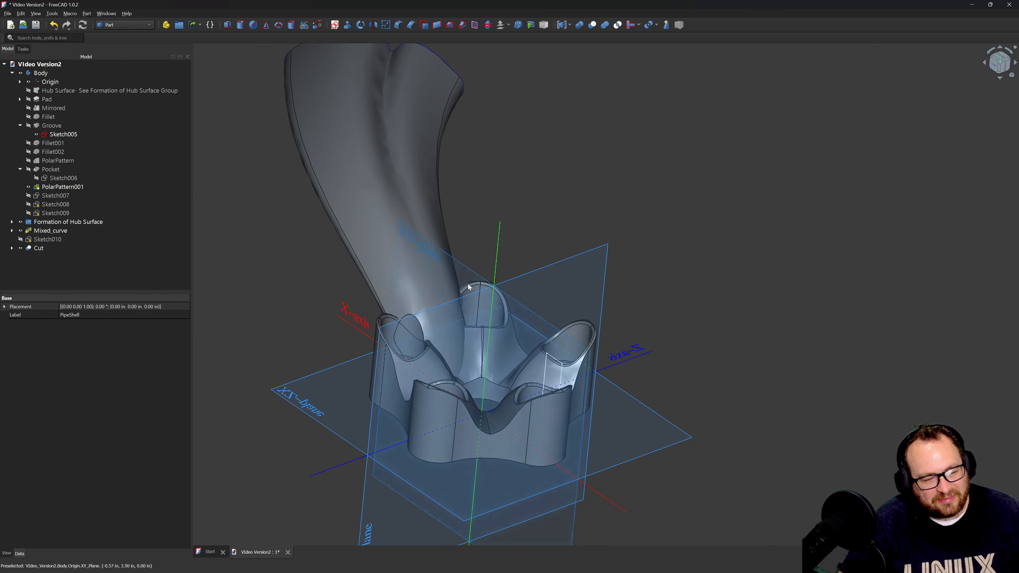
Examine how the cut spoke face lines up with the bolt pocket's wall, and how the spoke meets the hub.
scroll(437, 369, "up", 10)
scroll(436, 368, "down", 3)
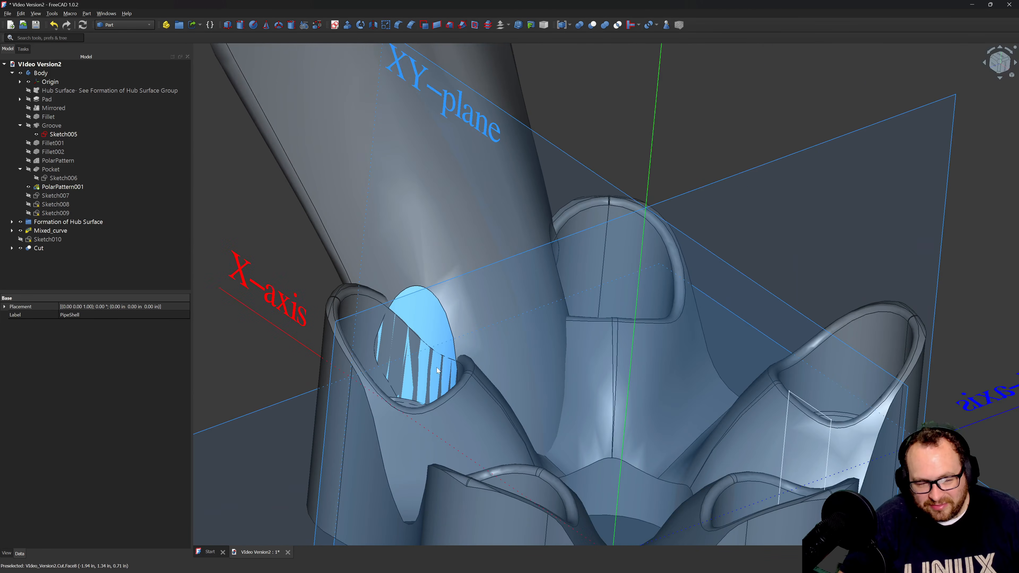
scroll(436, 367, "up", 4)
middle_click_drag(436, 367, 437, 419)
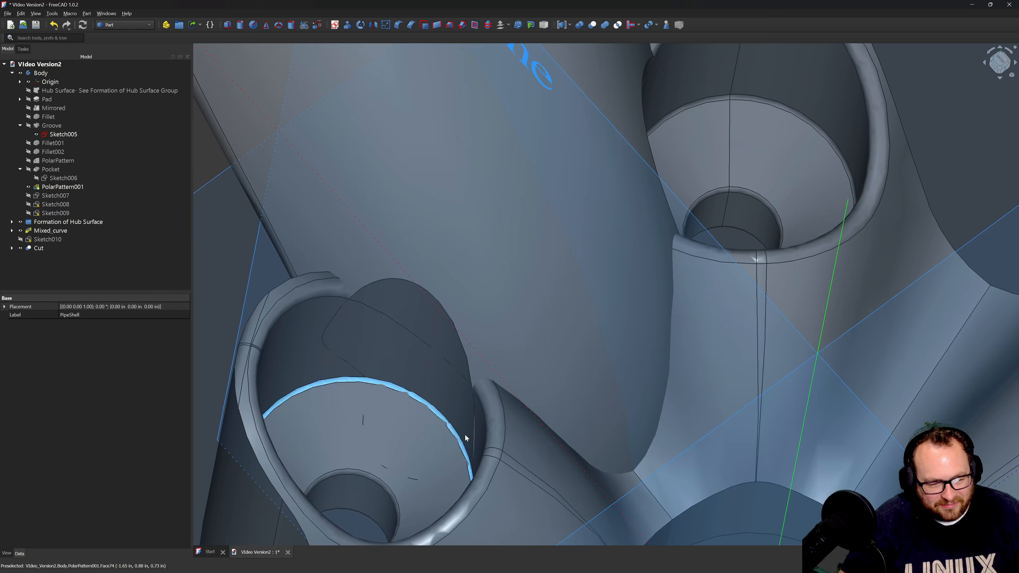
left_click(288, 346)
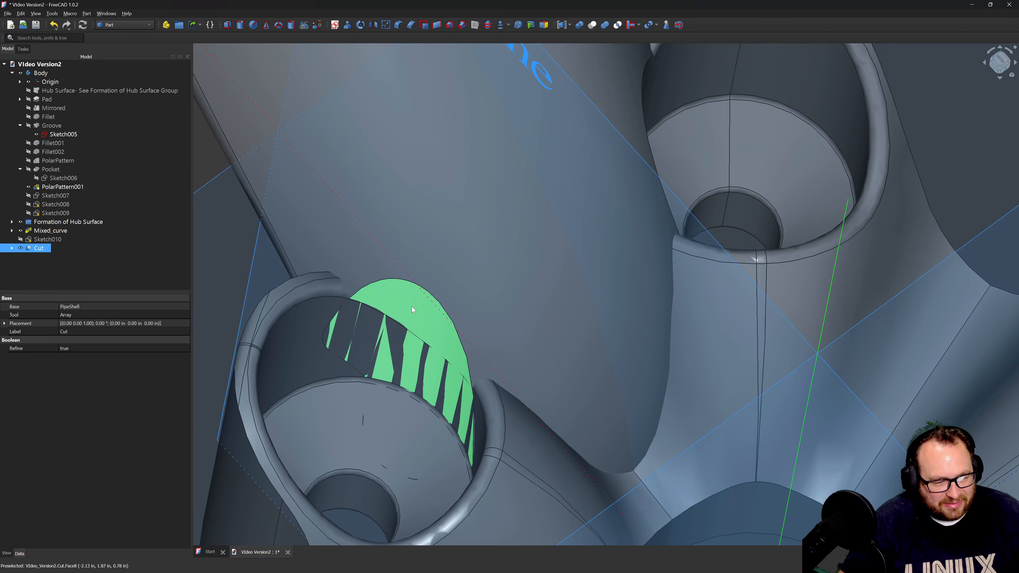
left_click(417, 320)
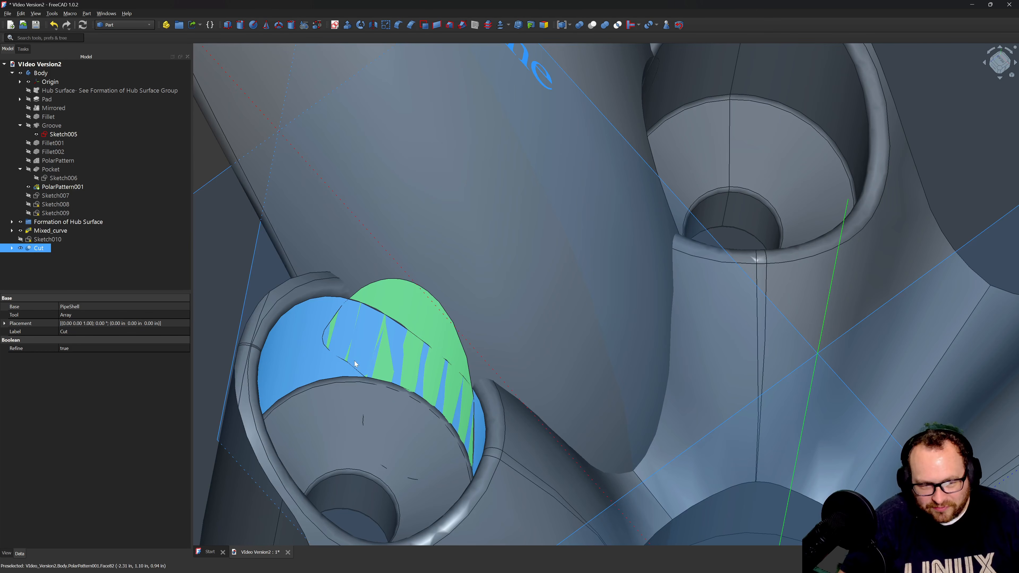
scroll(427, 324, "down", 5)
scroll(520, 279, "up", 3)
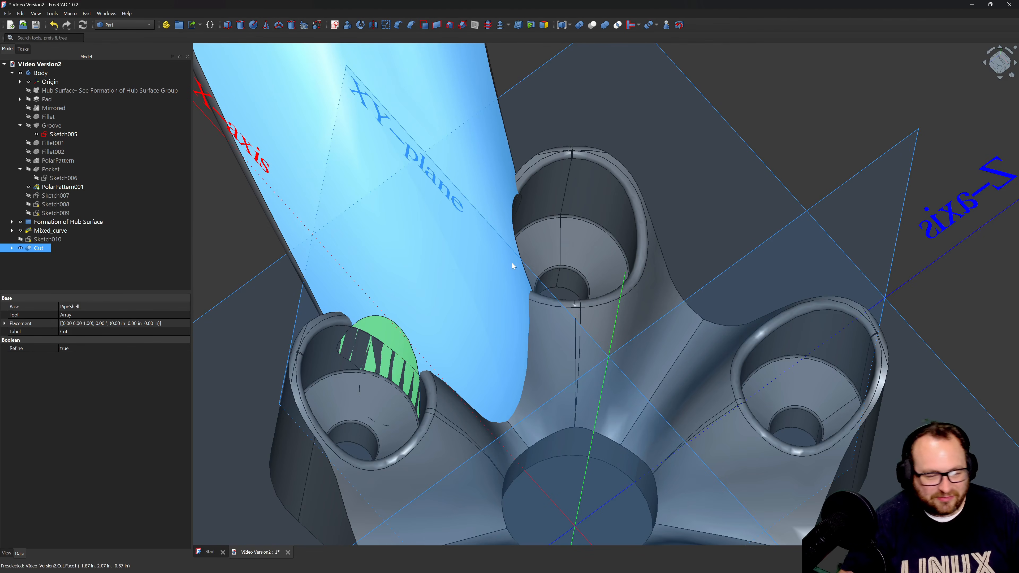
left_click(281, 310)
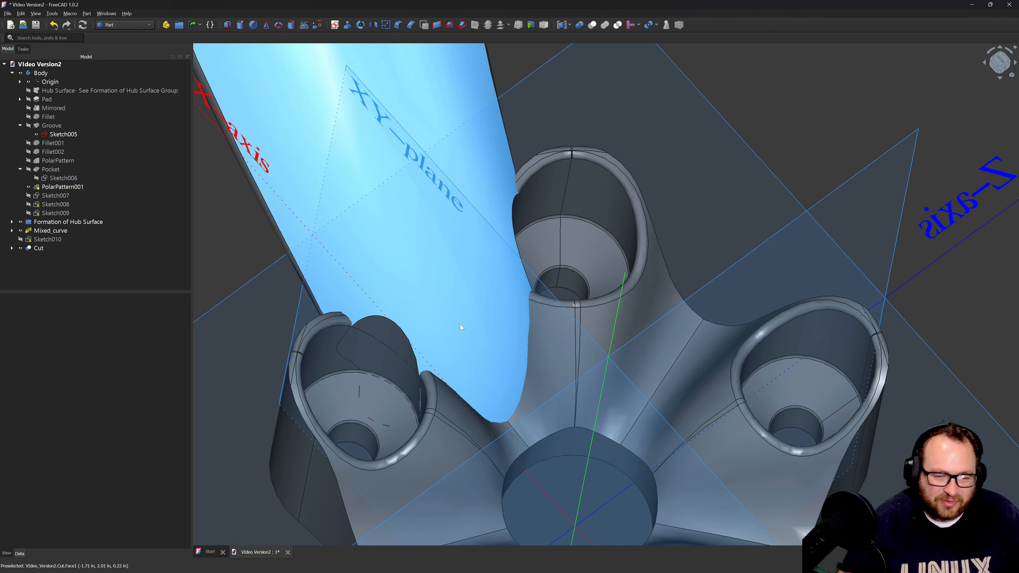
scroll(460, 324, "down", 5)
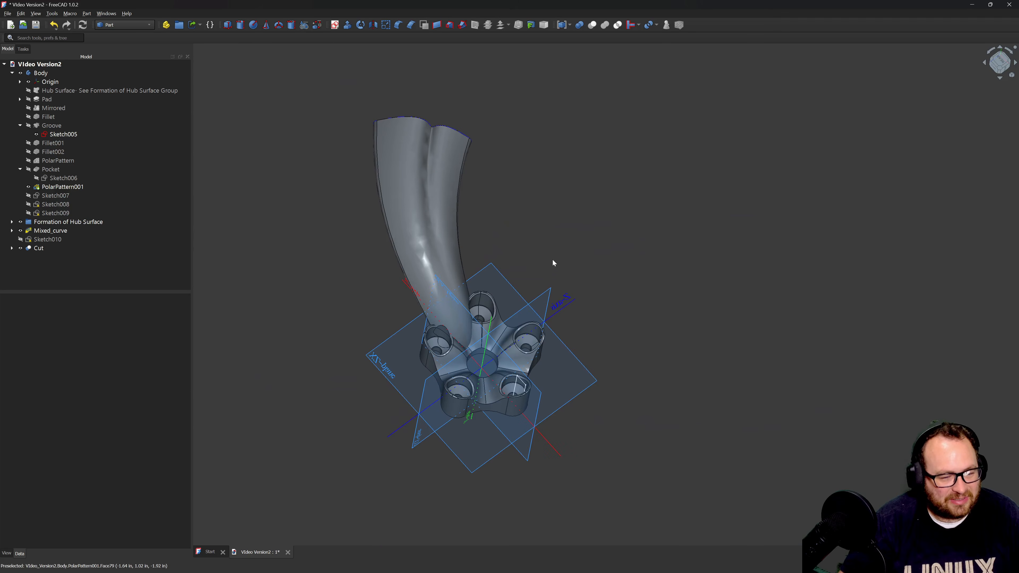
scroll(488, 288, "up", 2)
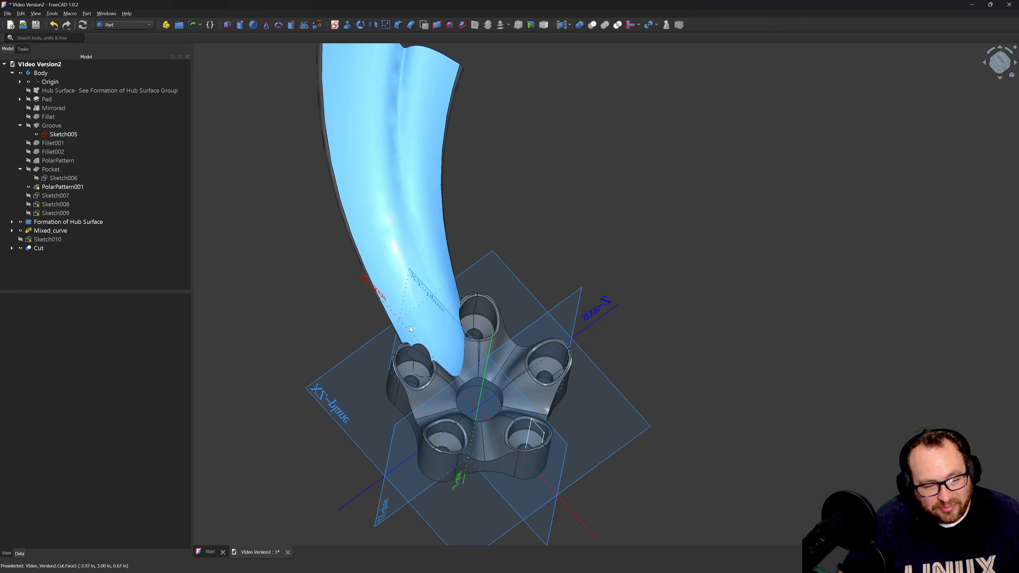
In the Draft workbench, create a polar array of the cut spoke with 5 elements over 360°.
scroll(417, 365, "up", 3)
scroll(424, 379, "down", 2)
scroll(424, 379, "down", 1)
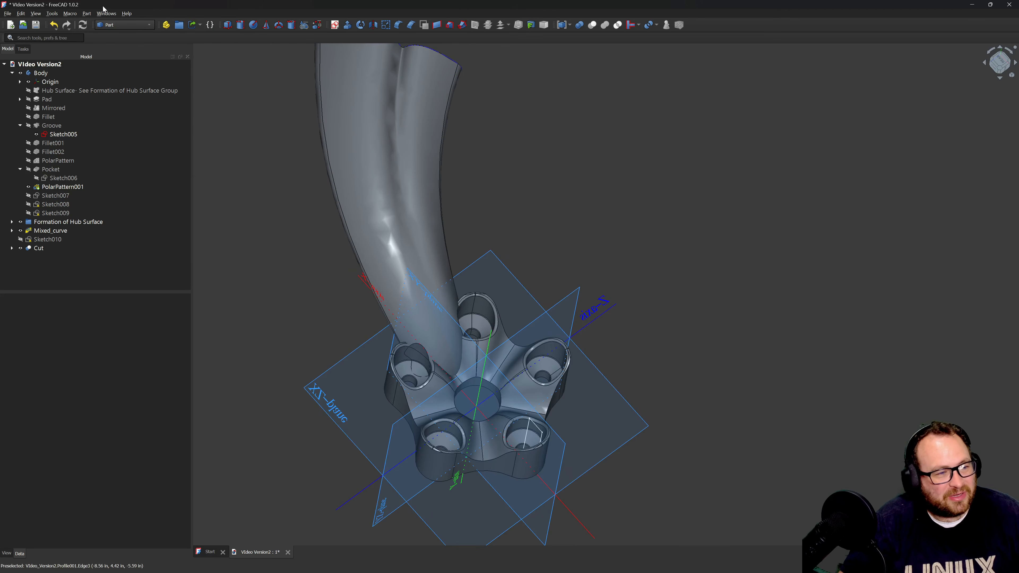
left_click(123, 24)
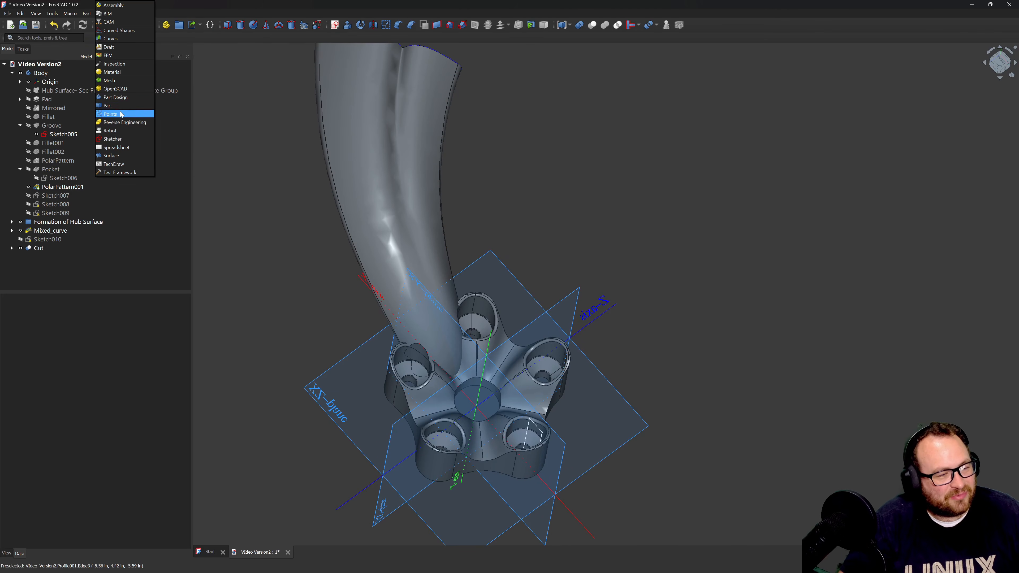
left_click(122, 47)
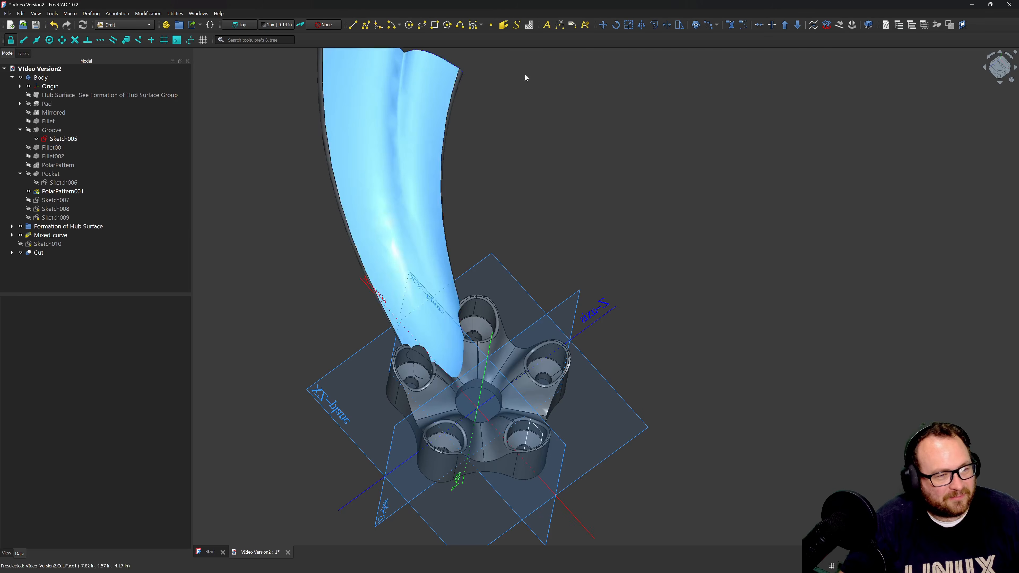
left_click(716, 25)
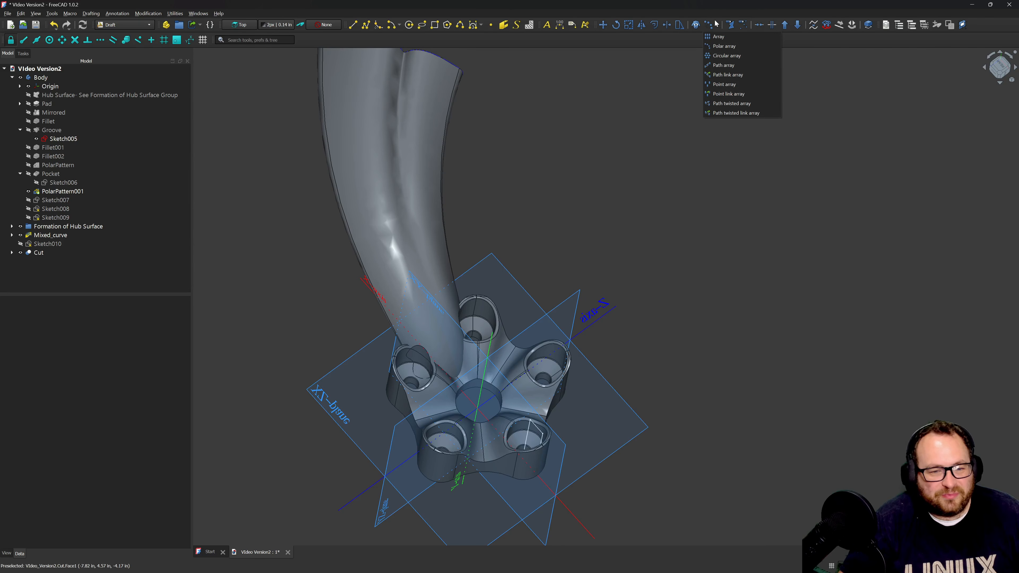
left_click(715, 46)
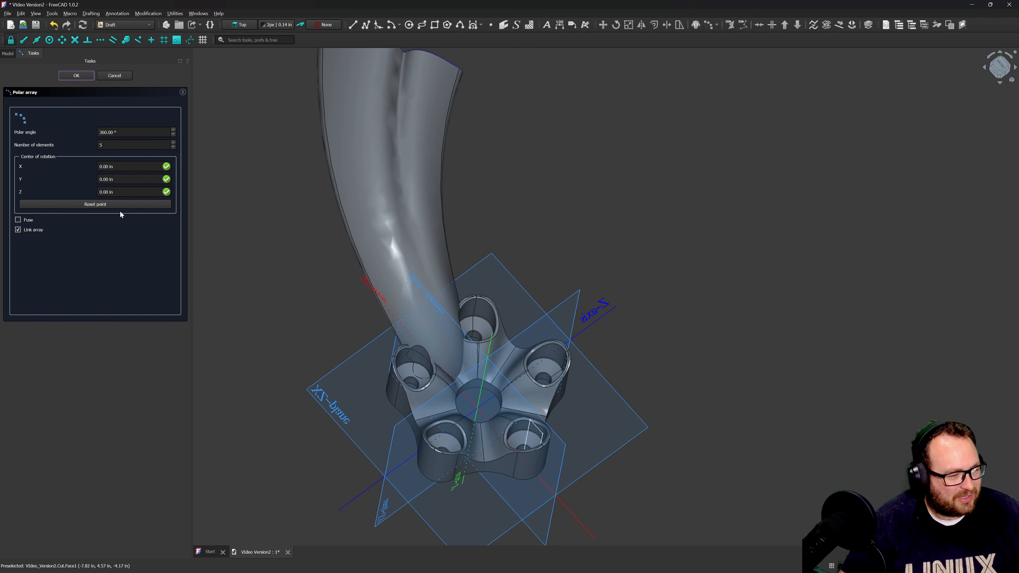
left_click(76, 76)
left_click(39, 252)
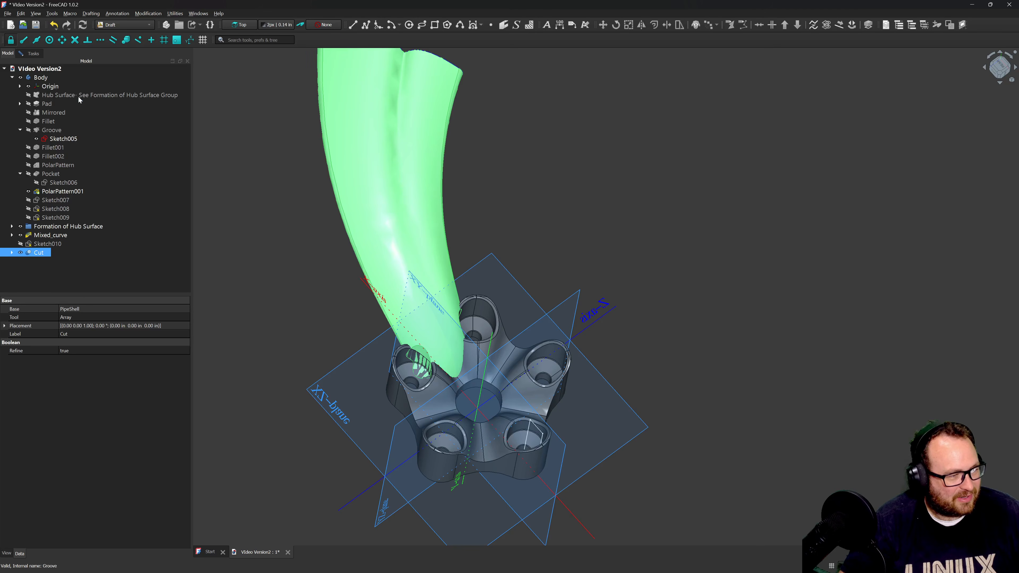
left_click(32, 54)
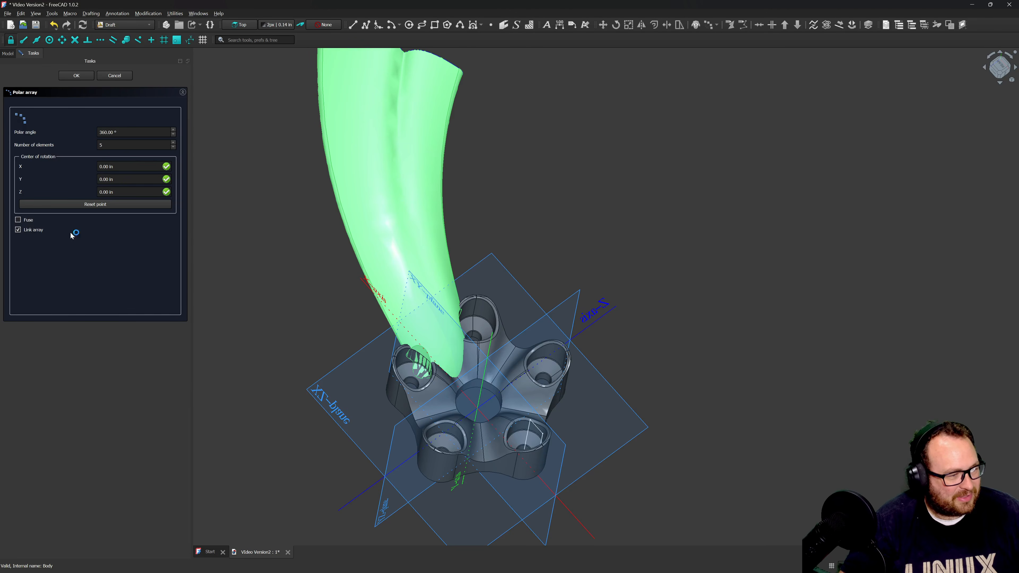
left_click(73, 80)
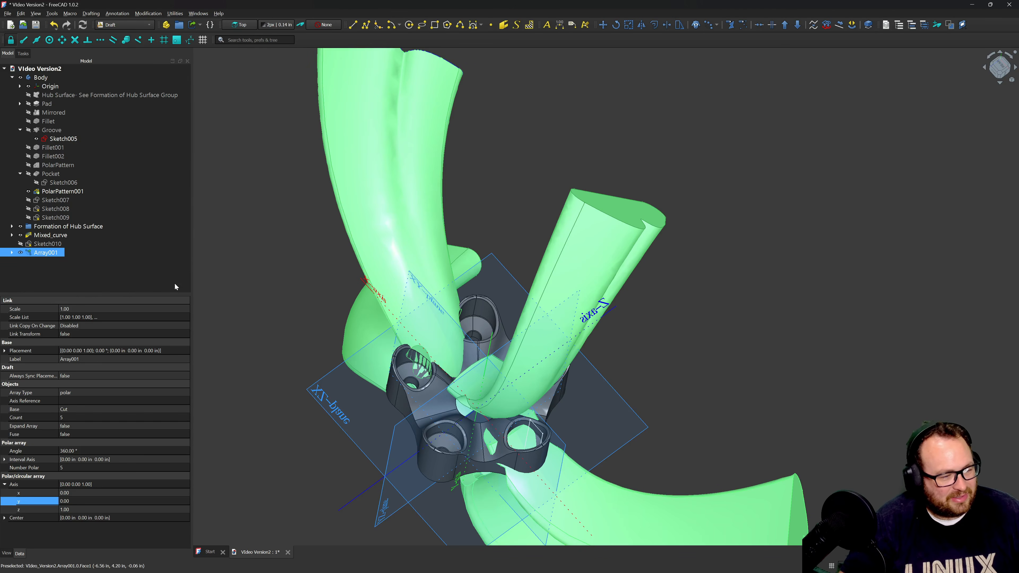
Set the spoke array's axis to x 0, y 1, z 0 to distribute the spokes around the hub's Y axis.
left_click(68, 509)
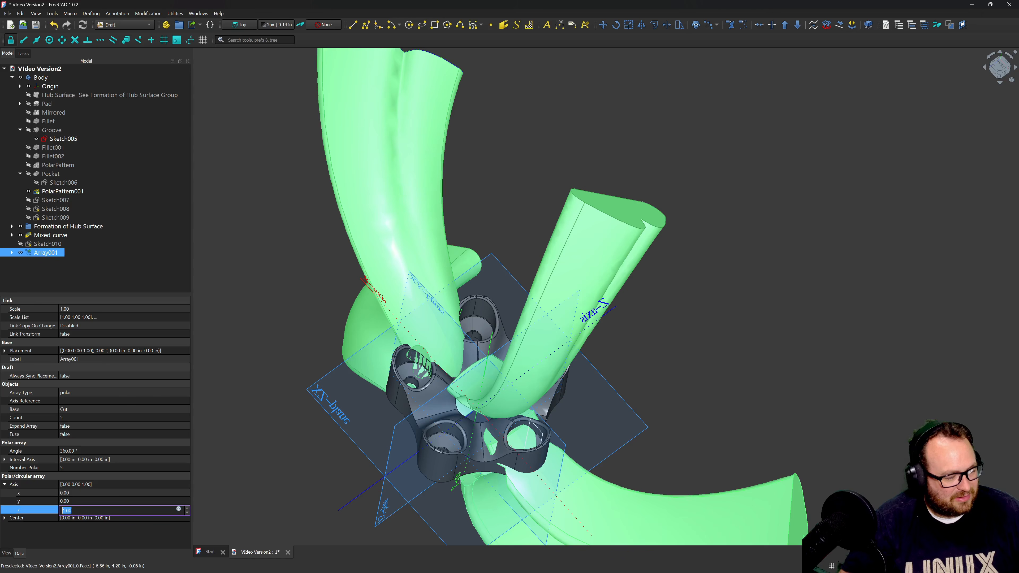
left_click(80, 501)
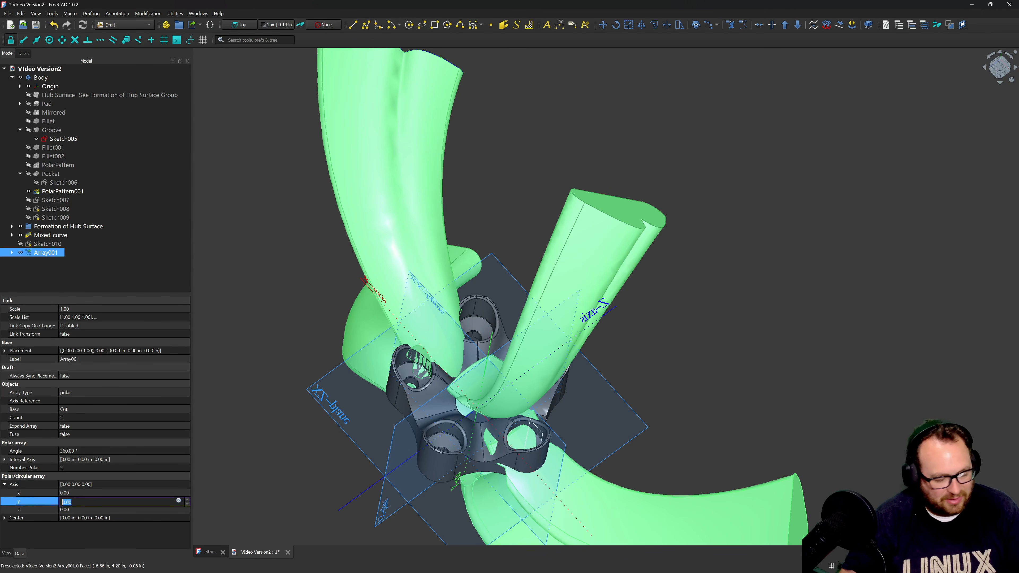
left_click(92, 434)
scroll(379, 282, "down", 3)
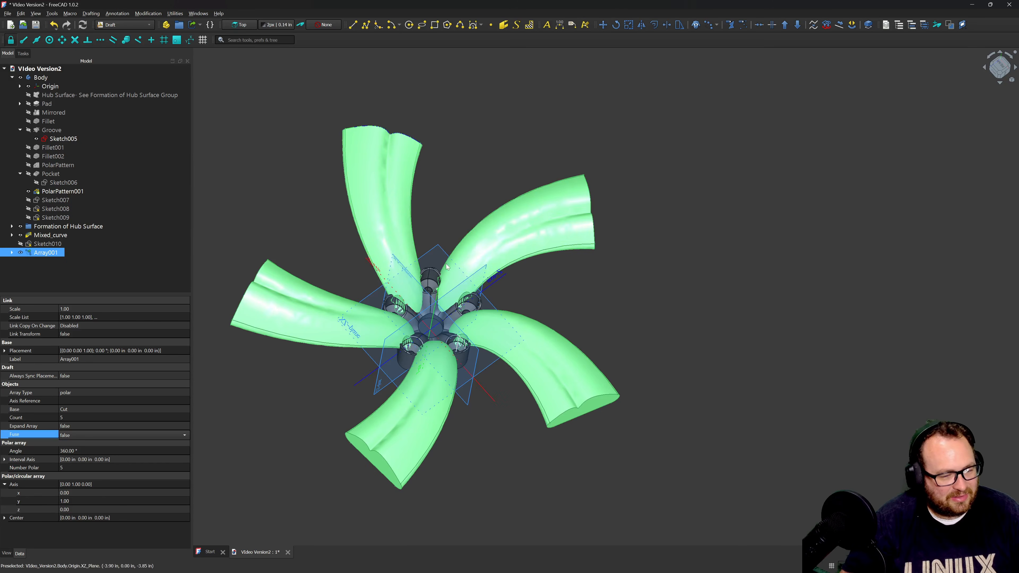
scroll(425, 309, "up", 4)
left_click(263, 183)
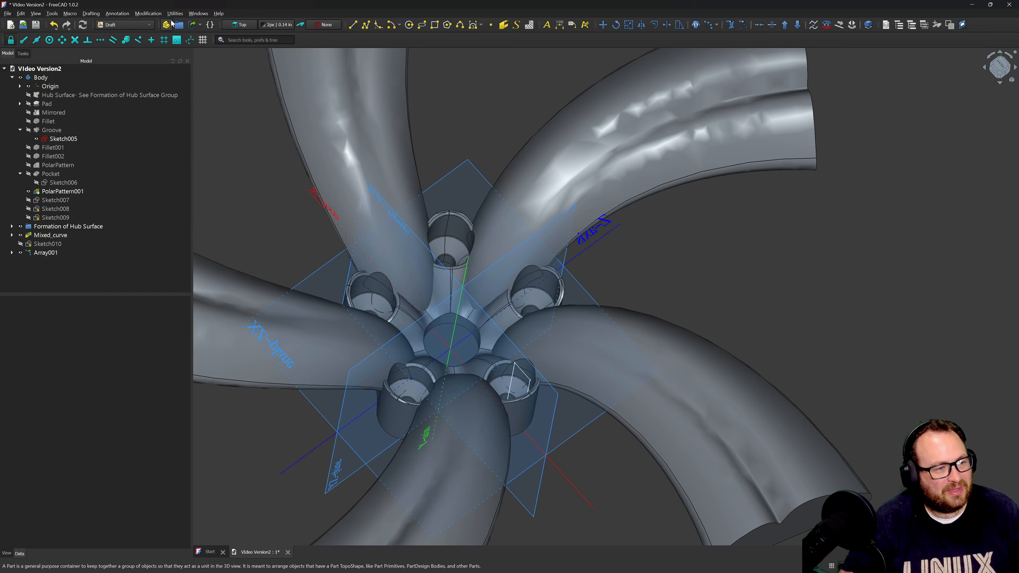
Create a new group in the document and name it Spoke Formation.
left_click(179, 25)
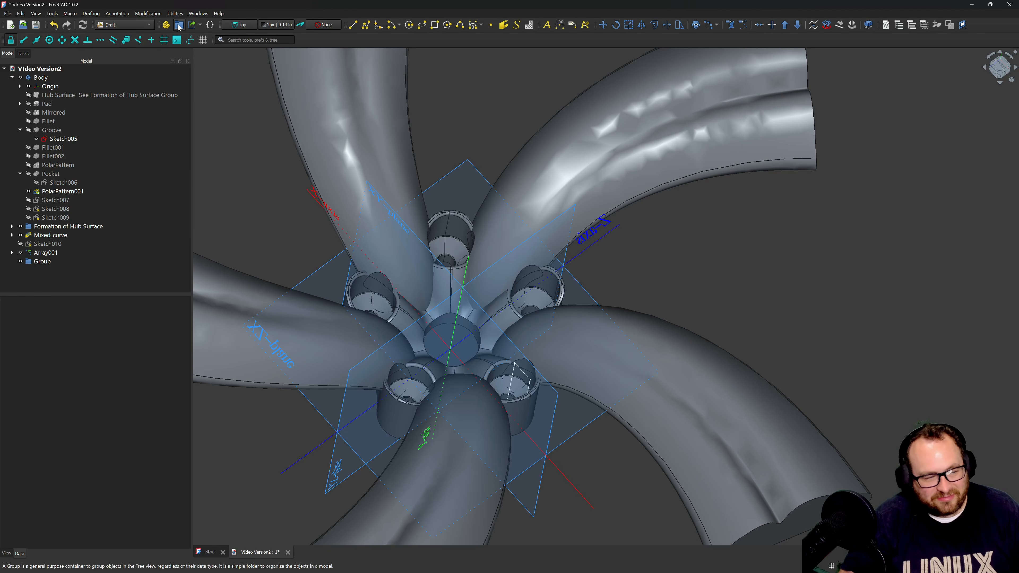
left_click(41, 263)
key("F2")
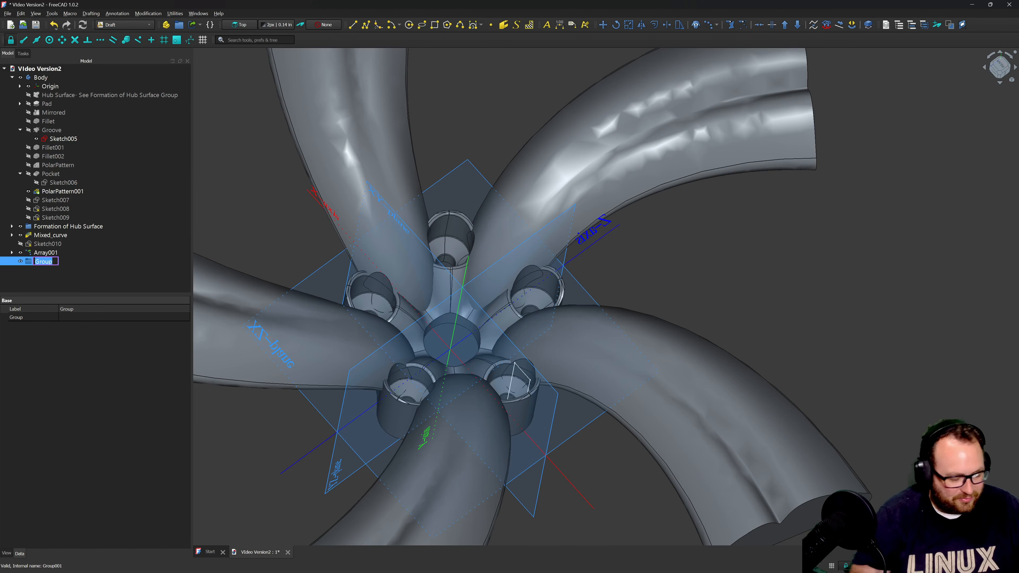
type("B")
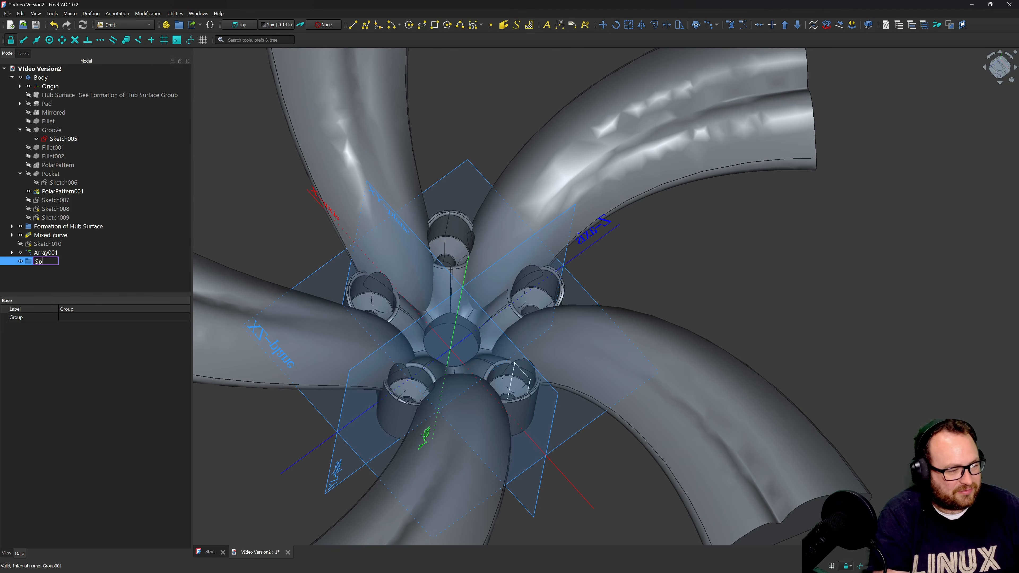
type("poke Formation")
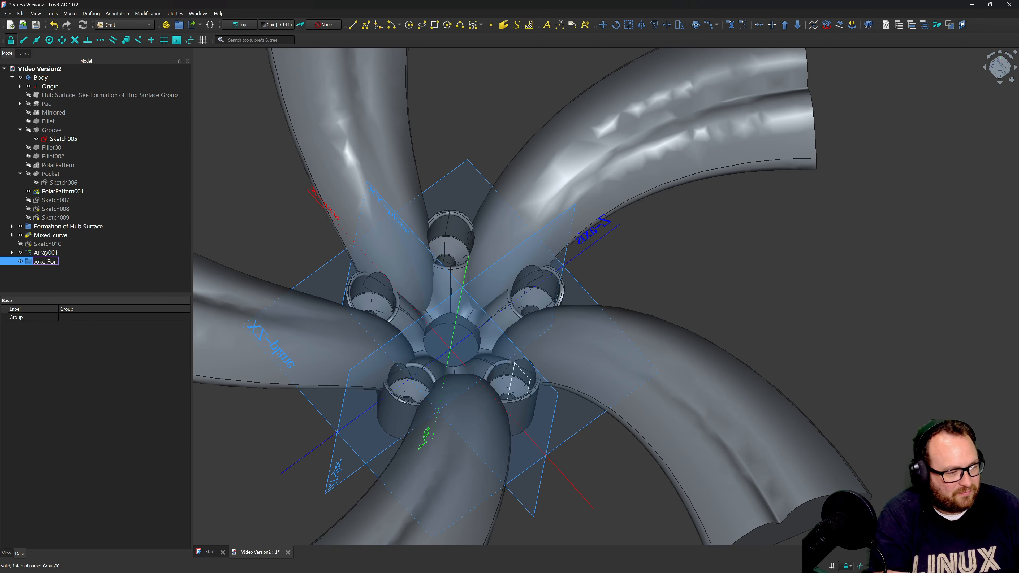
key("Return")
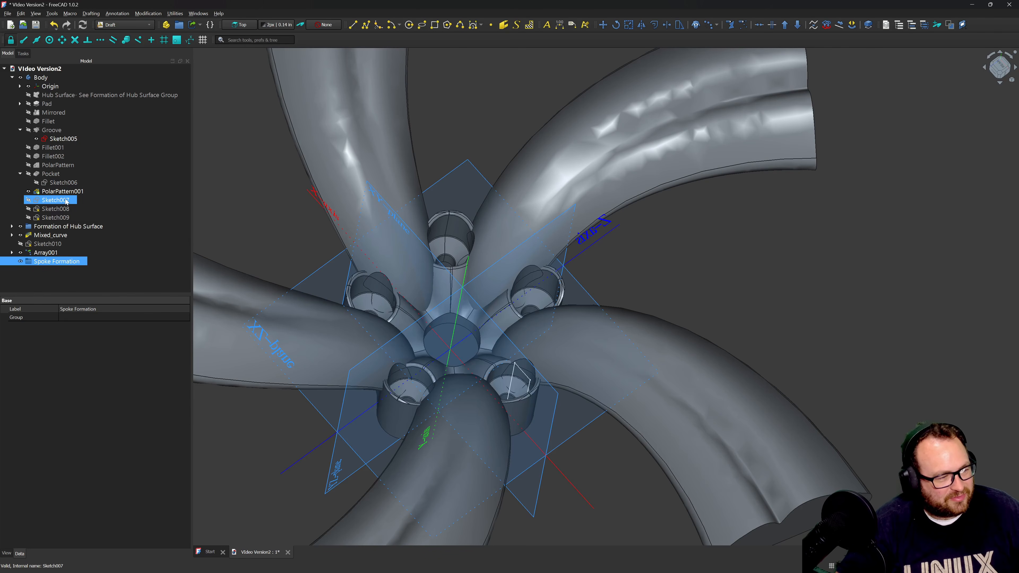
Move Sketch007, Sketch008, Sketch009, Mixed_curve, Sketch010 and Array001 into the Spoke Formation group and check its contents.
left_click(60, 193)
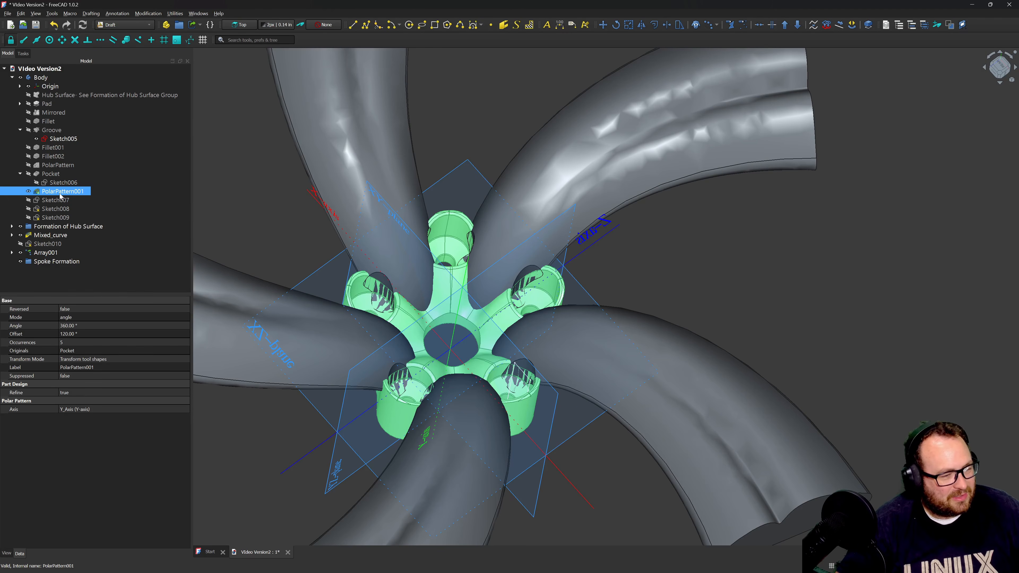
left_click(57, 200)
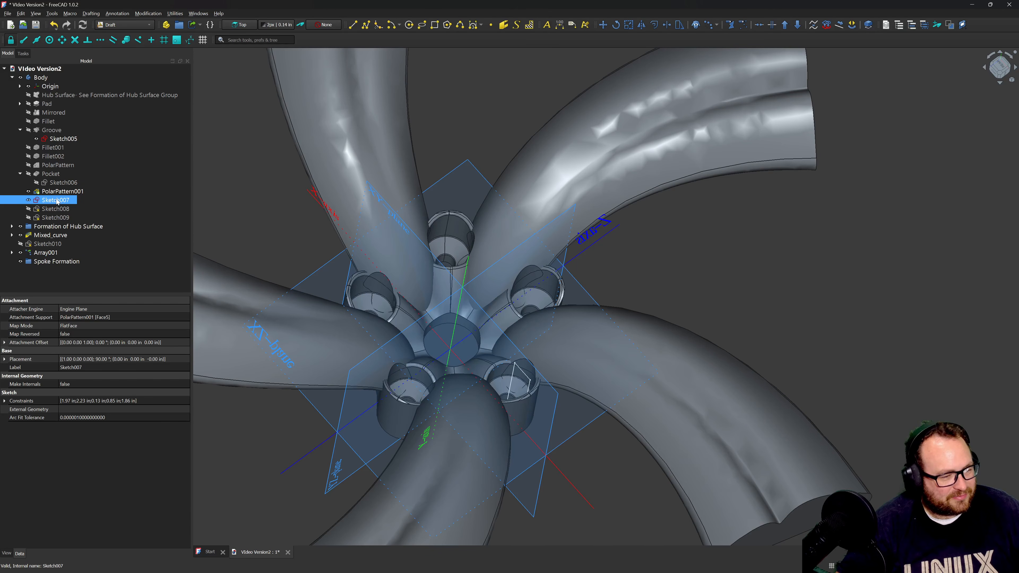
left_click(57, 209, "ctrl")
left_click(56, 217, "ctrl")
left_click(52, 235, "ctrl")
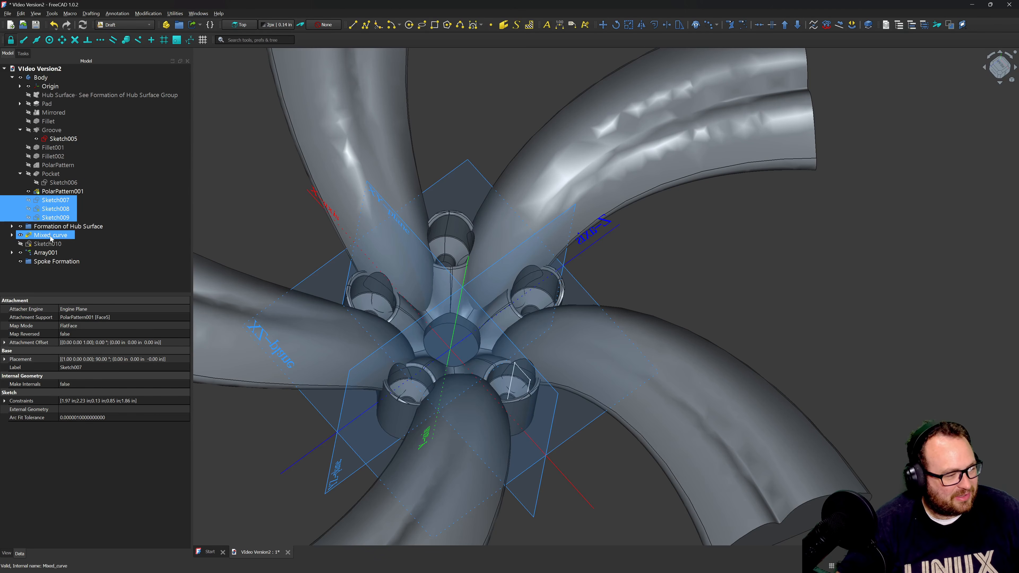
left_click(50, 244, "ctrl")
left_click(47, 252, "ctrl")
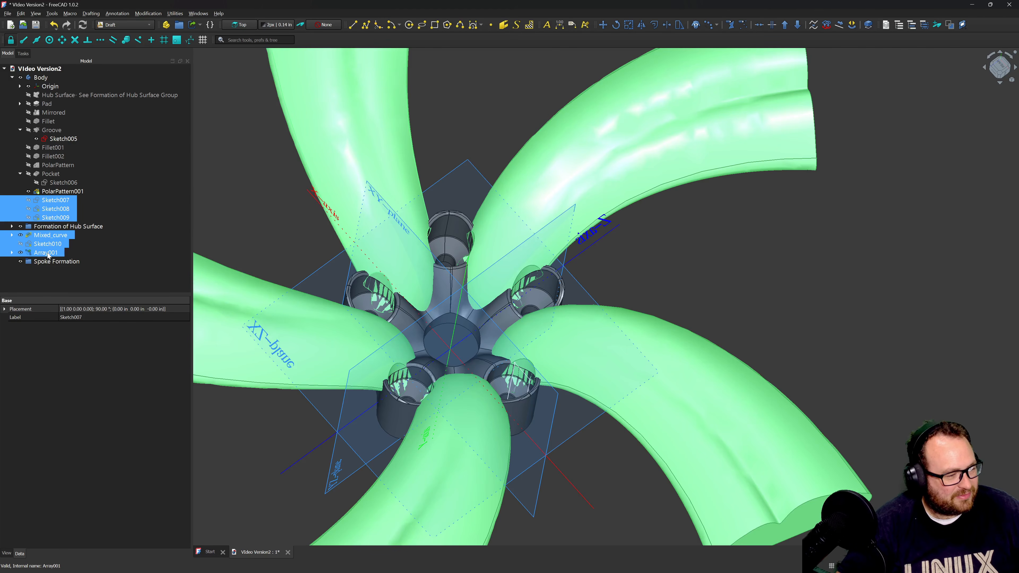
left_click_drag(47, 252, 46, 259)
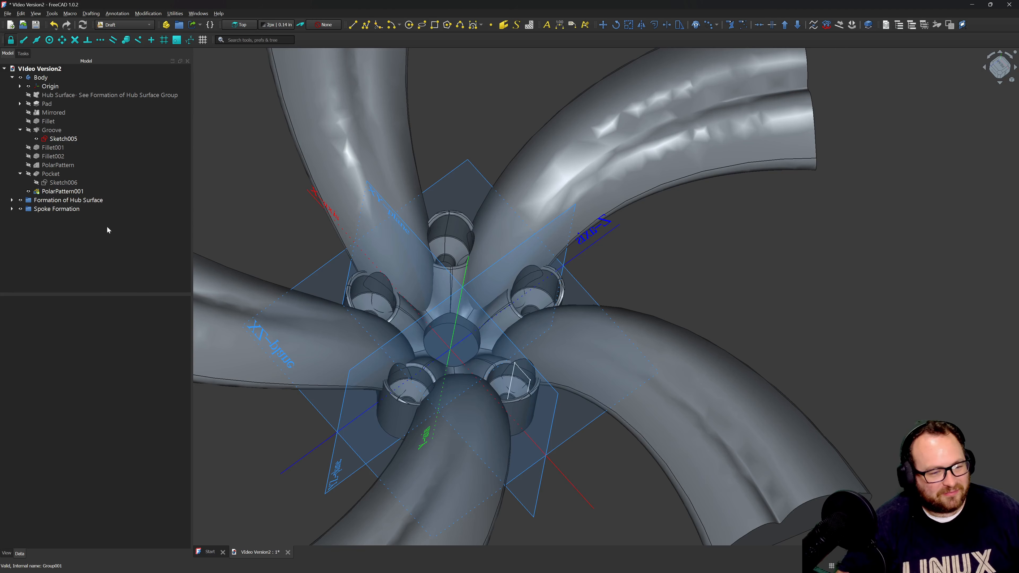
left_click(101, 208)
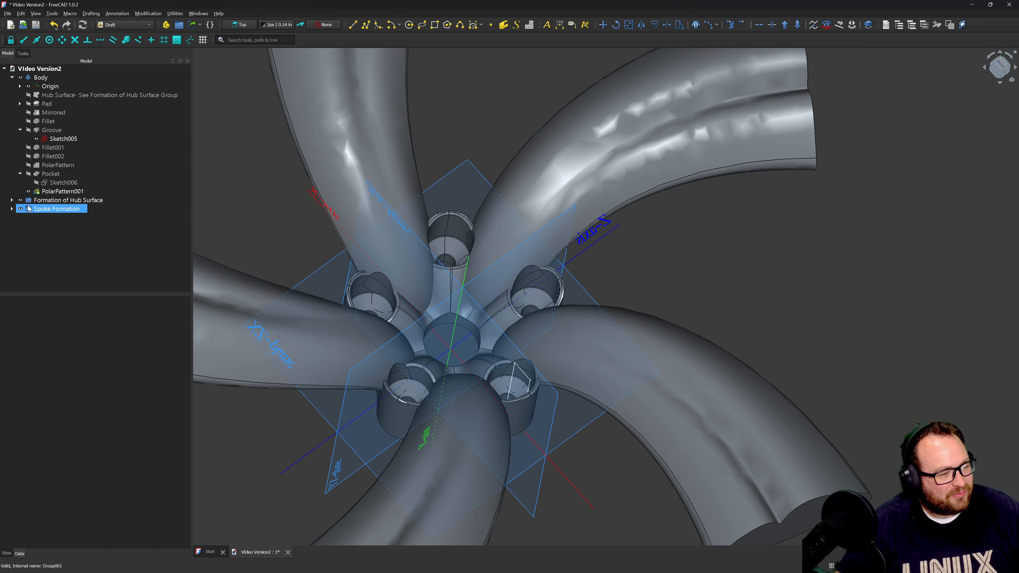
left_click(12, 209)
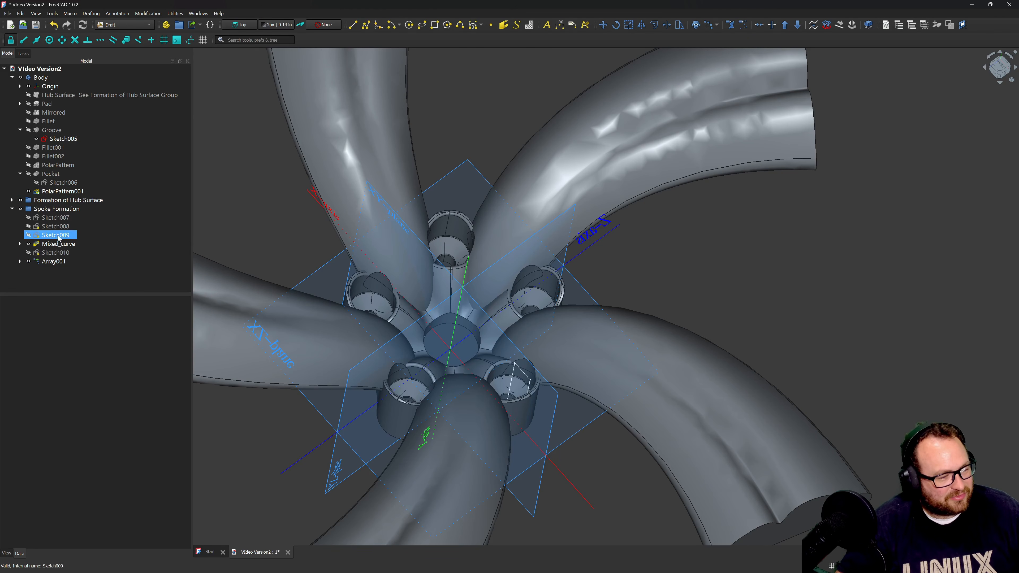
left_click(12, 208)
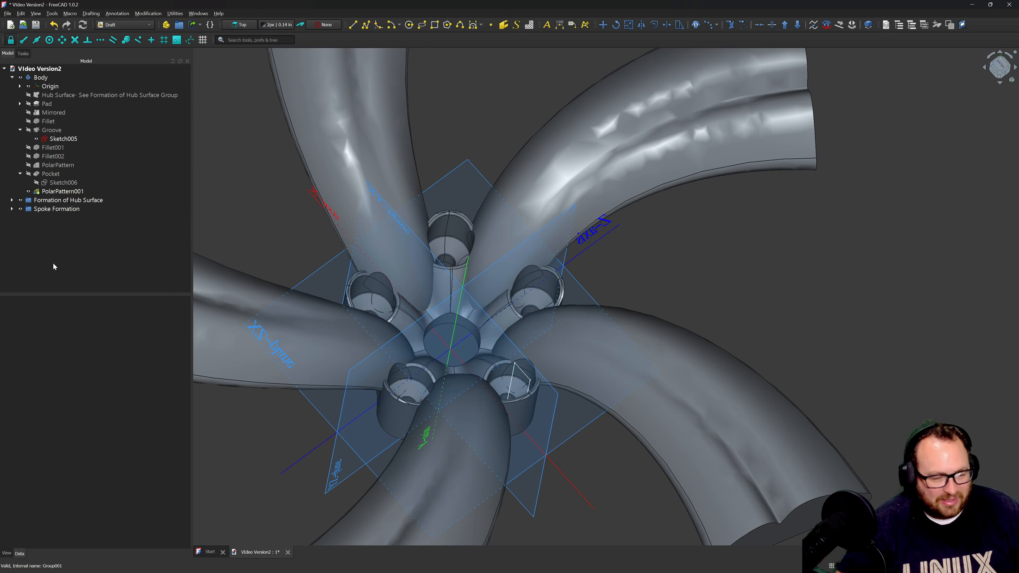
In the Part Design workbench, activate the hub Body and create a shape binder of the spoke array inside it.
left_click(51, 191)
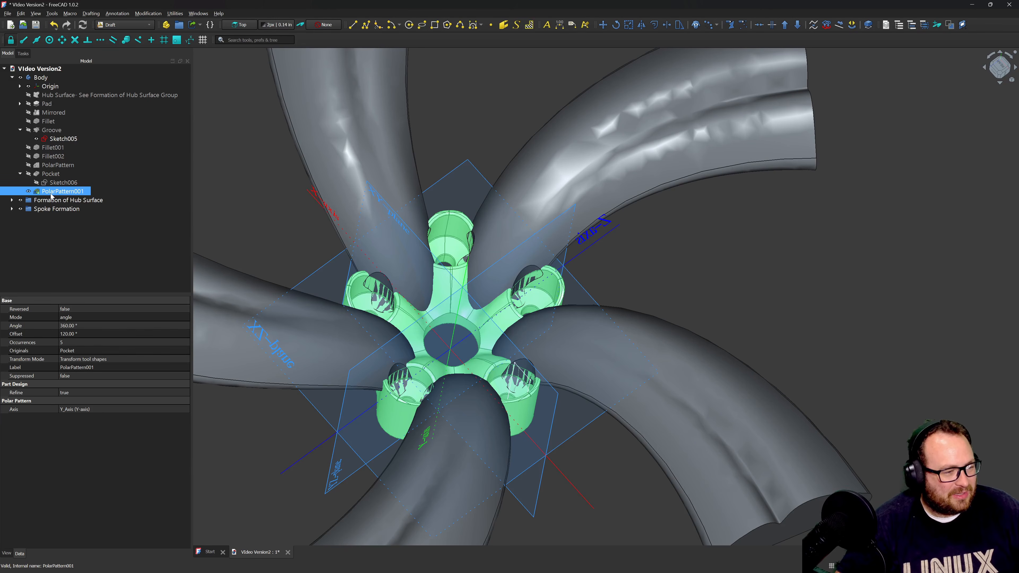
left_click(47, 184, "ctrl")
left_click(44, 213, "ctrl")
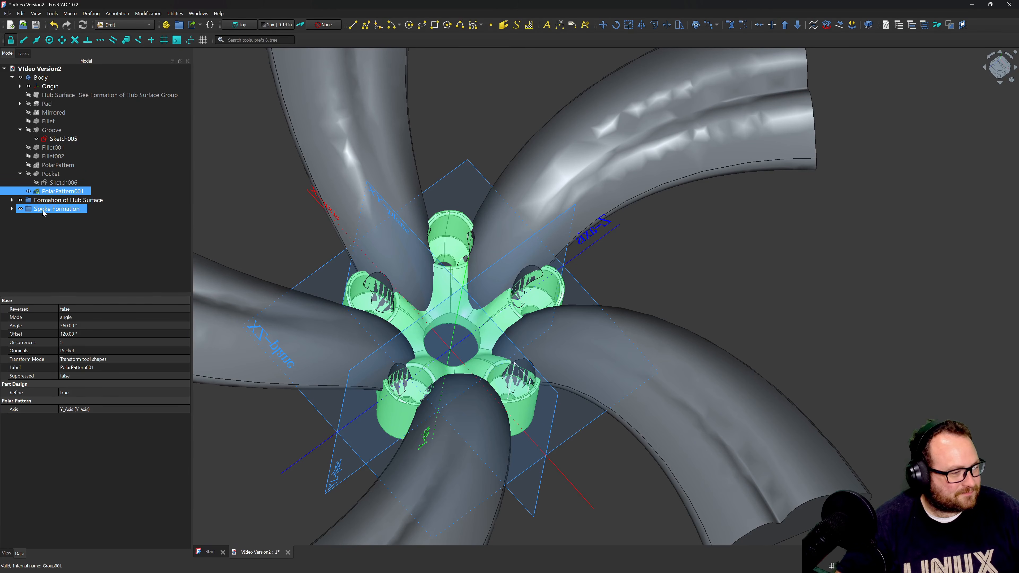
left_click(12, 209)
left_click(53, 262)
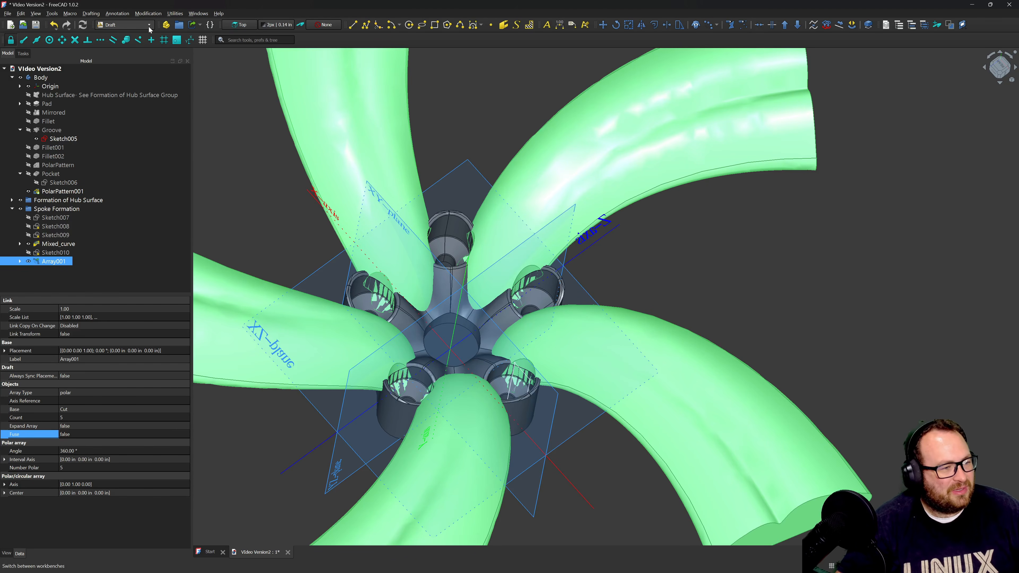
left_click(136, 25)
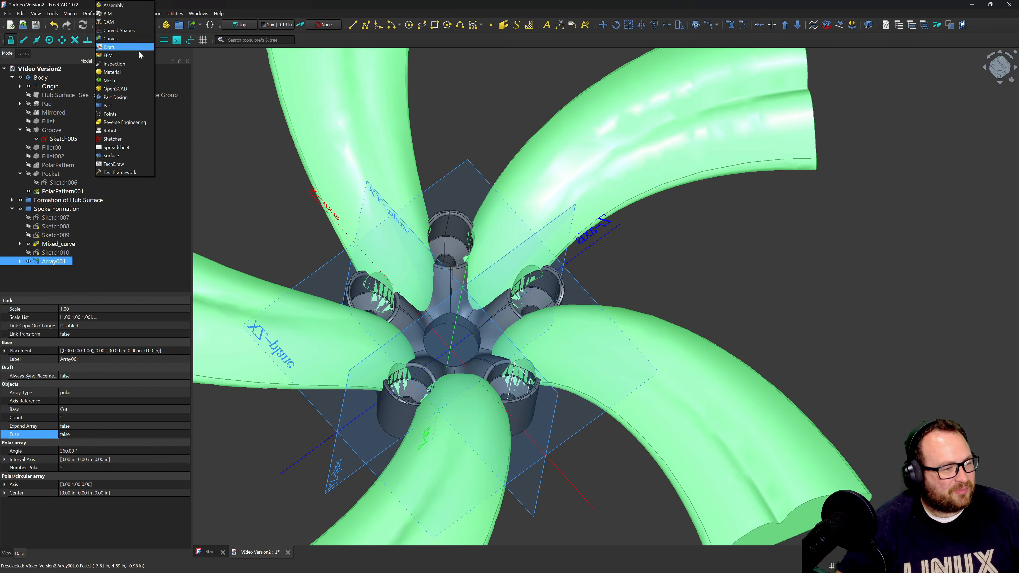
left_click(131, 98)
left_click(7, 52)
left_click(36, 77)
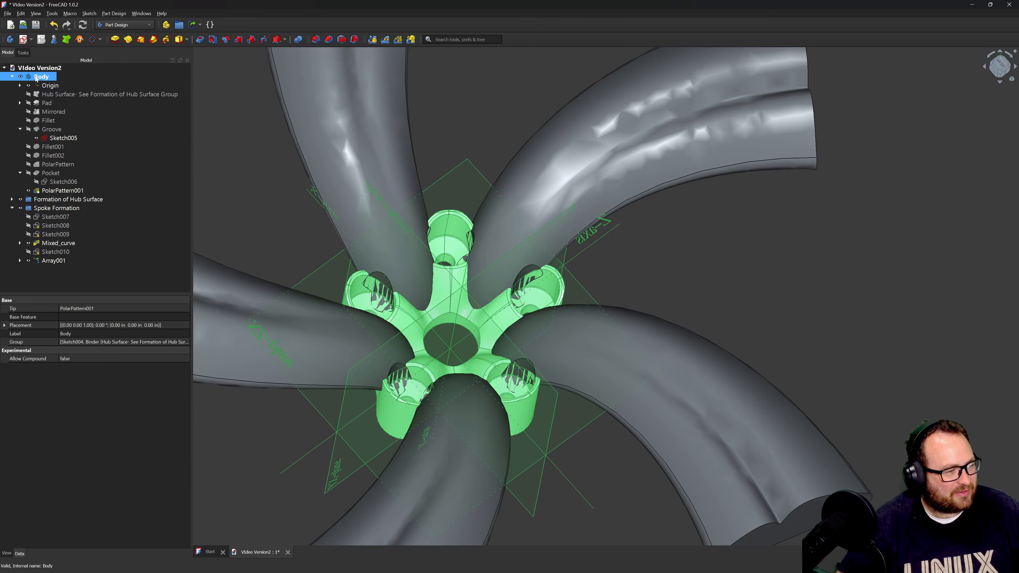
left_click(55, 264)
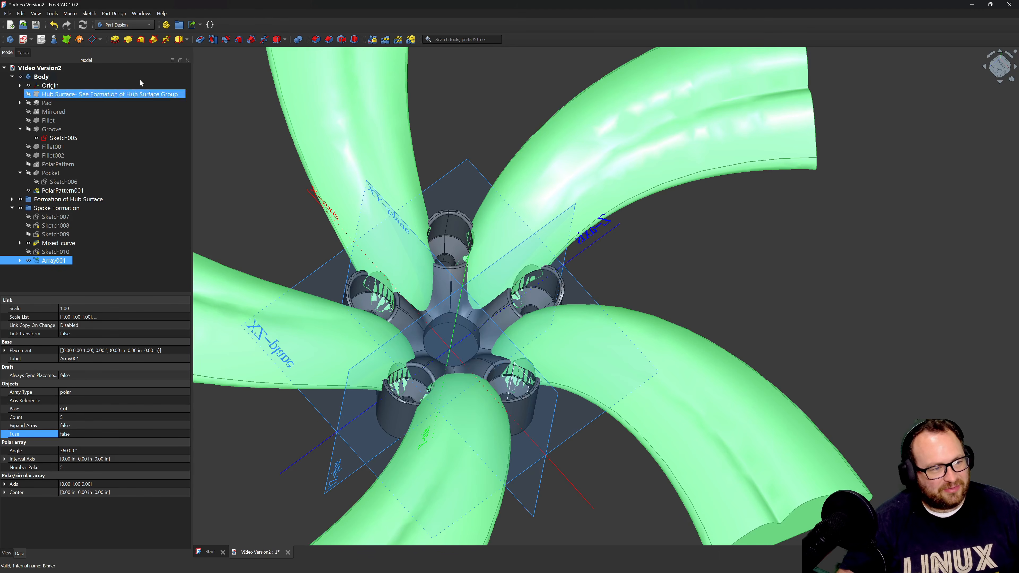
left_click(66, 40)
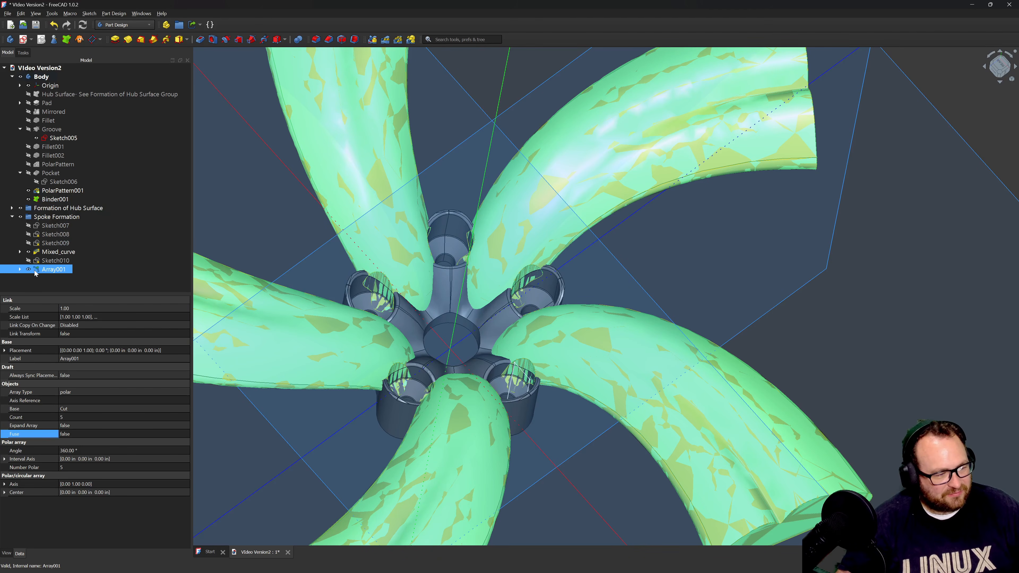
Hide the original spoke array and the hub's groove sketch, leaving the shape binder and the hub displayed.
left_click(51, 277)
left_click(52, 272)
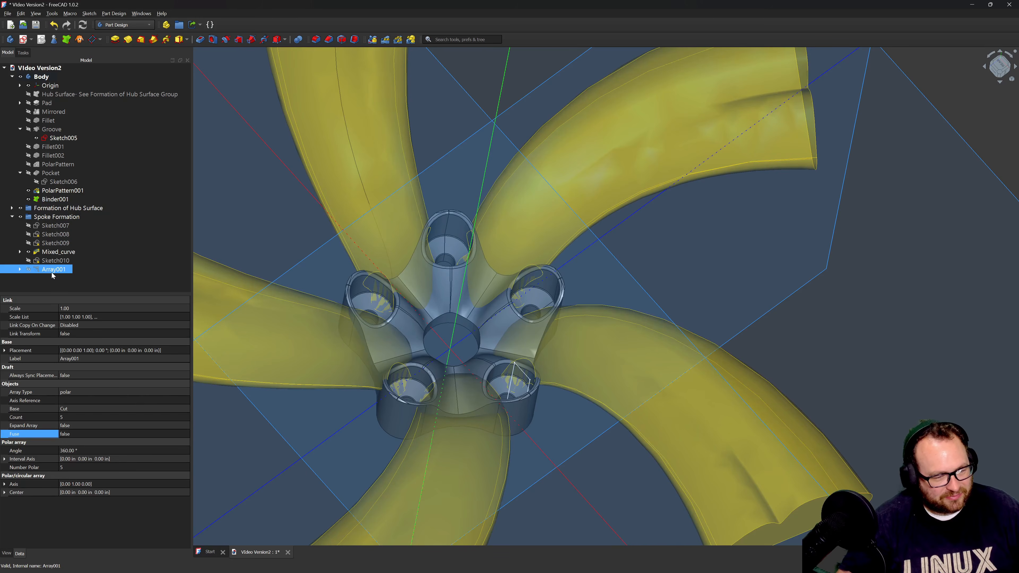
scroll(581, 408, "down", 4)
mouse_move(581, 409)
middle_mouse_down()
mouse_move(586, 321)
mouse_move(577, 410)
middle_mouse_up()
scroll(564, 345, "up", 4)
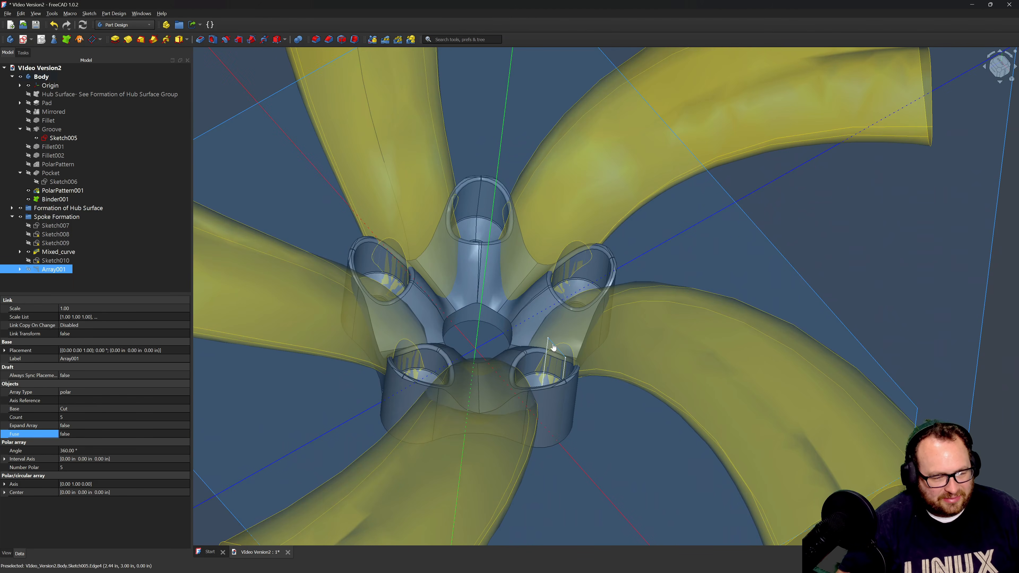
left_click(553, 344)
key("space")
scroll(568, 404, "down", 3)
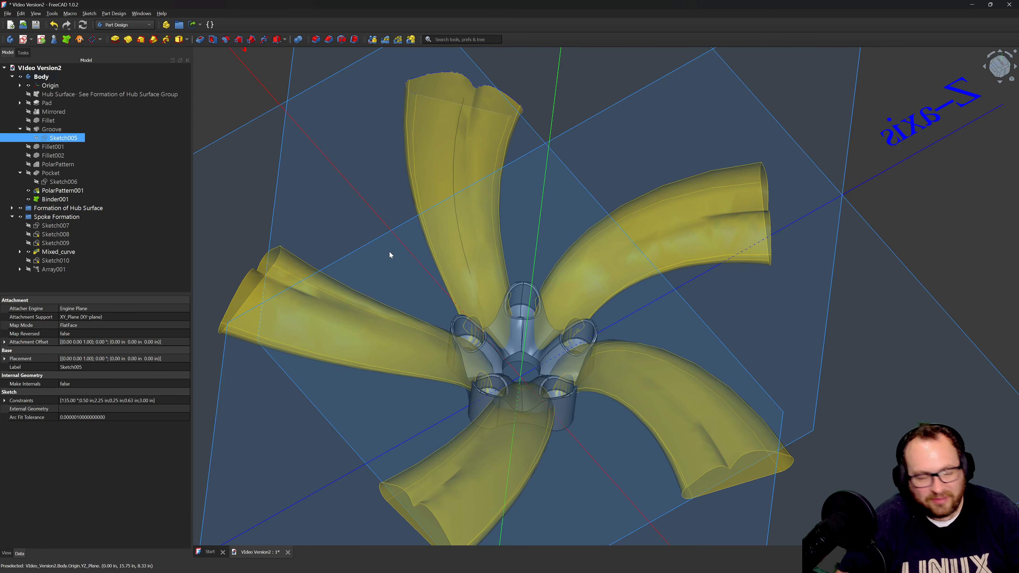
Collapse the Spoke Formation group and fuse Binder001 with the hub body using a Boolean operation.
double_click(36, 216)
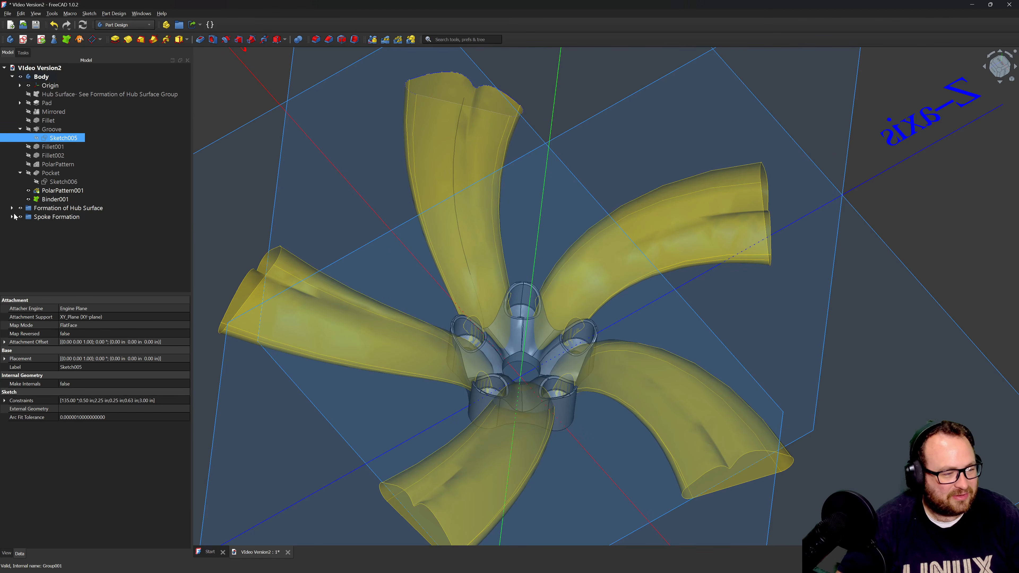
left_click(44, 200)
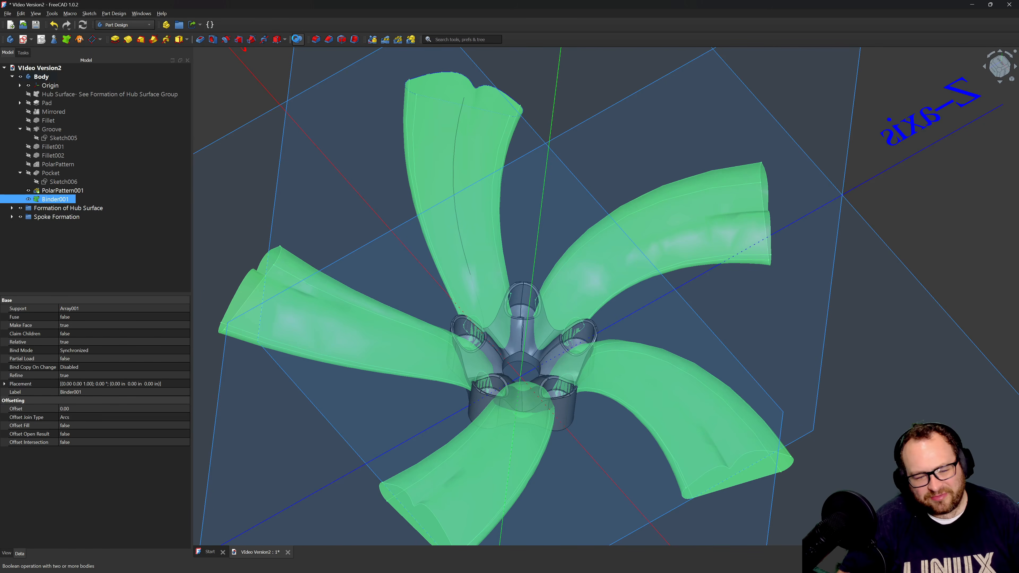
left_click(297, 40)
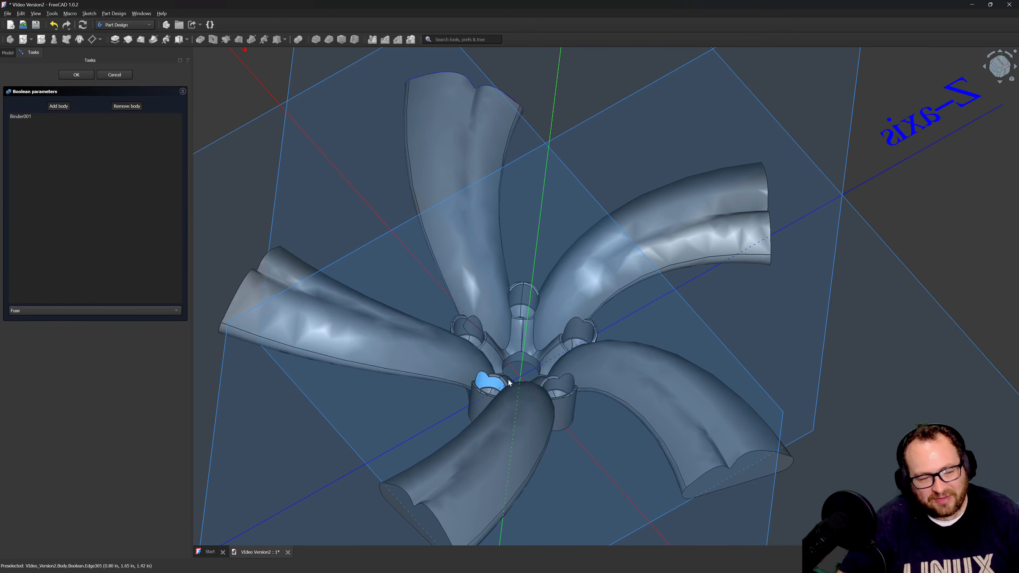
scroll(462, 321, "up", 10)
scroll(439, 245, "down", 10)
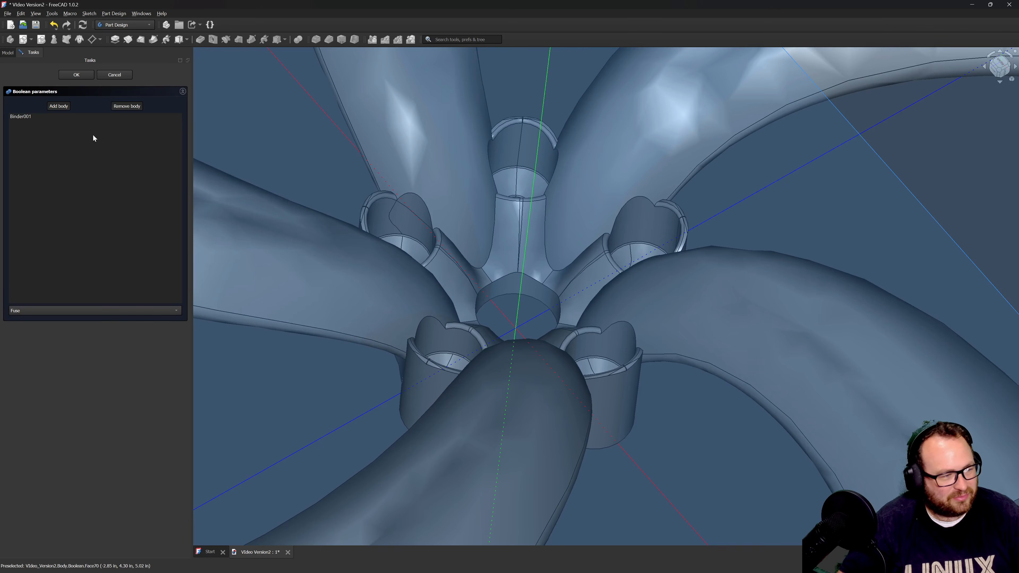
left_click(73, 76)
Examine the fused wheel, checking the lug bores and the junctions between the spokes and the hub.
scroll(546, 297, "down", 4)
middle_click_drag(577, 298, 546, 297)
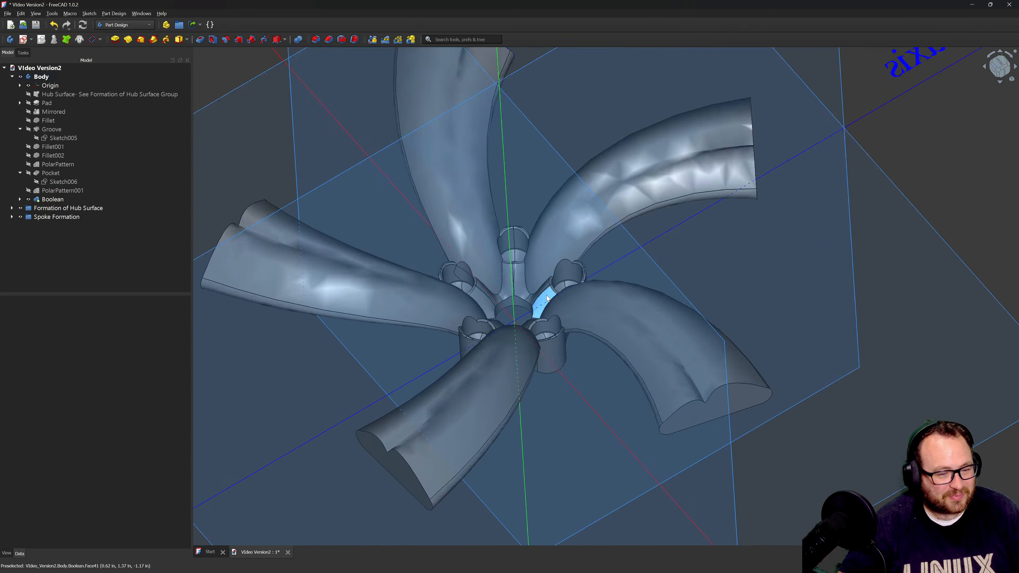
scroll(546, 297, "up", 1)
scroll(490, 269, "up", 5)
scroll(490, 272, "down", 4)
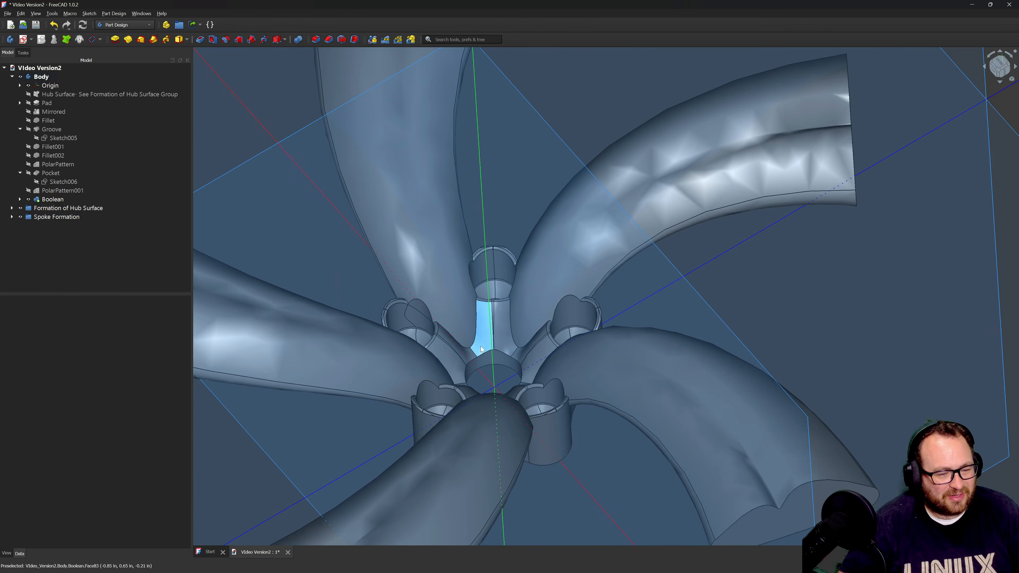
scroll(476, 288, "up", 3)
scroll(382, 296, "up", 6)
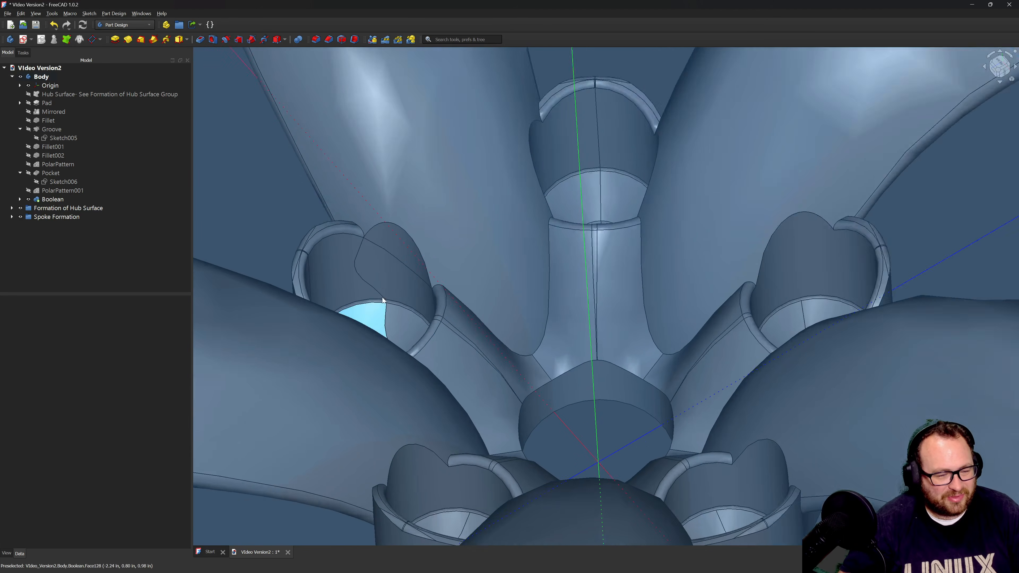
scroll(335, 272, "down", 8)
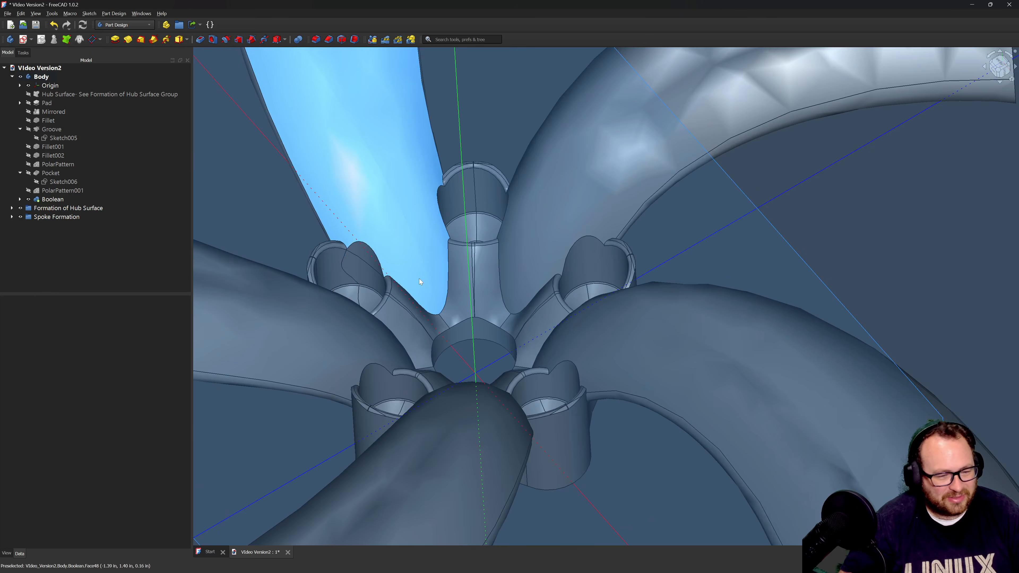
scroll(511, 369, "down", 3)
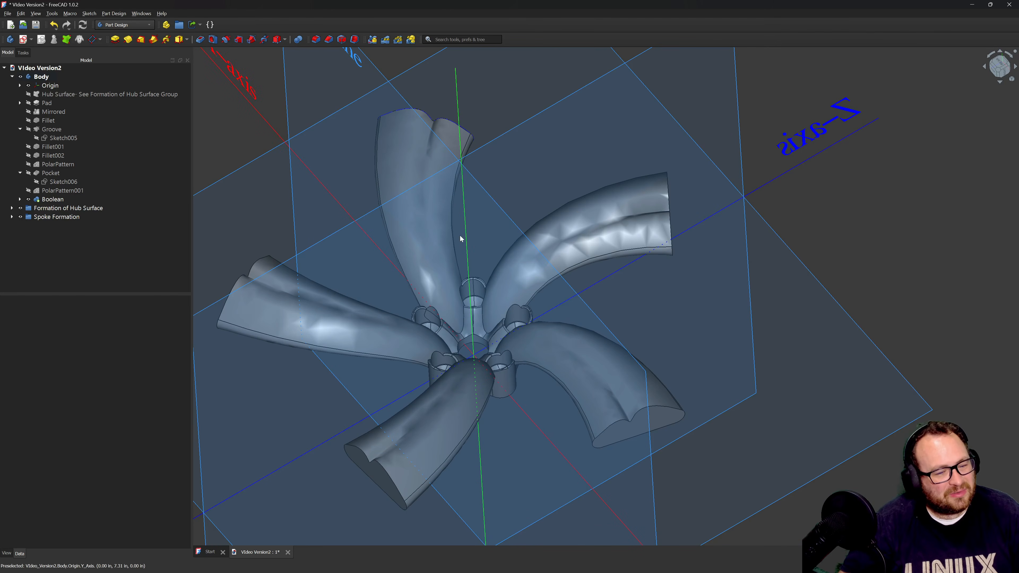
scroll(498, 327, "down", 3)
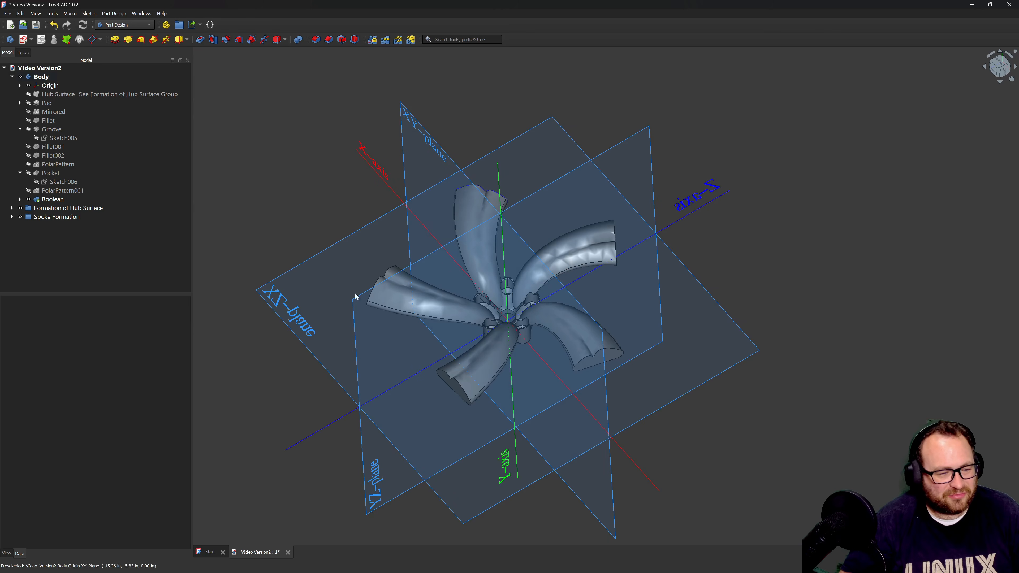
Create a new sketch on the YZ plane in the Body and face it squarely, checking the wheel's orientation.
left_click(361, 435)
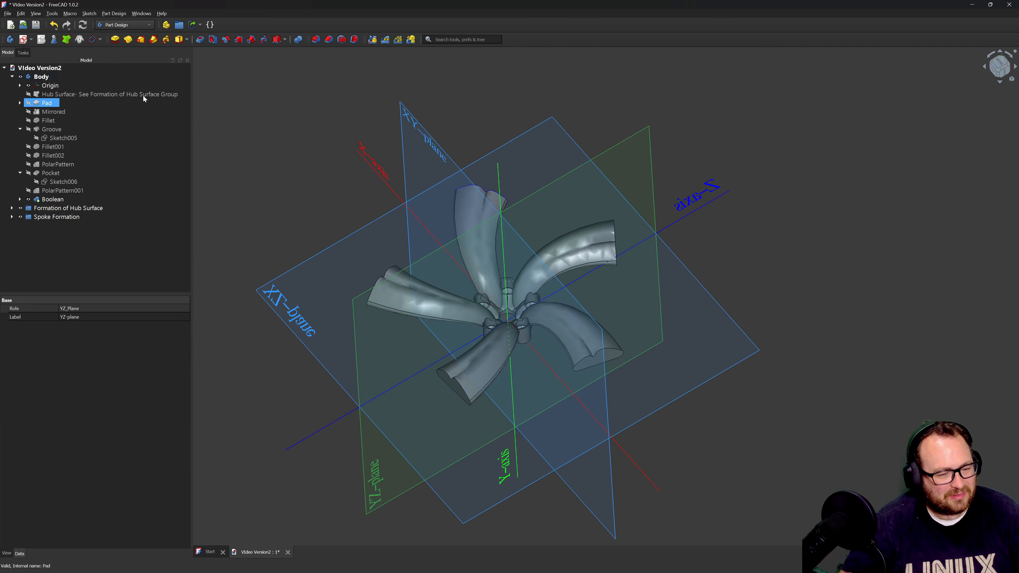
left_click(23, 39)
scroll(596, 113, "up", 5)
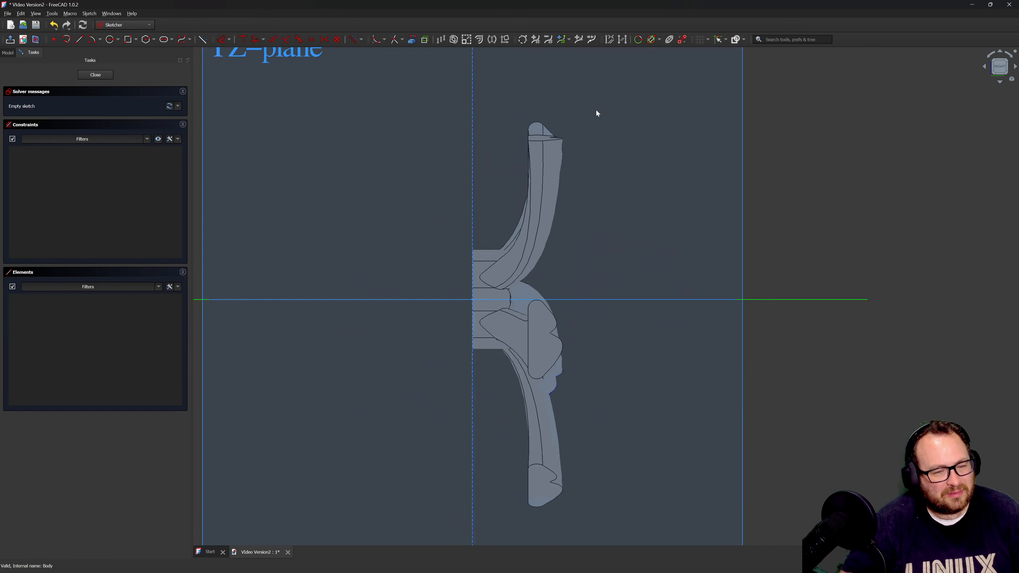
scroll(541, 219, "down", 5)
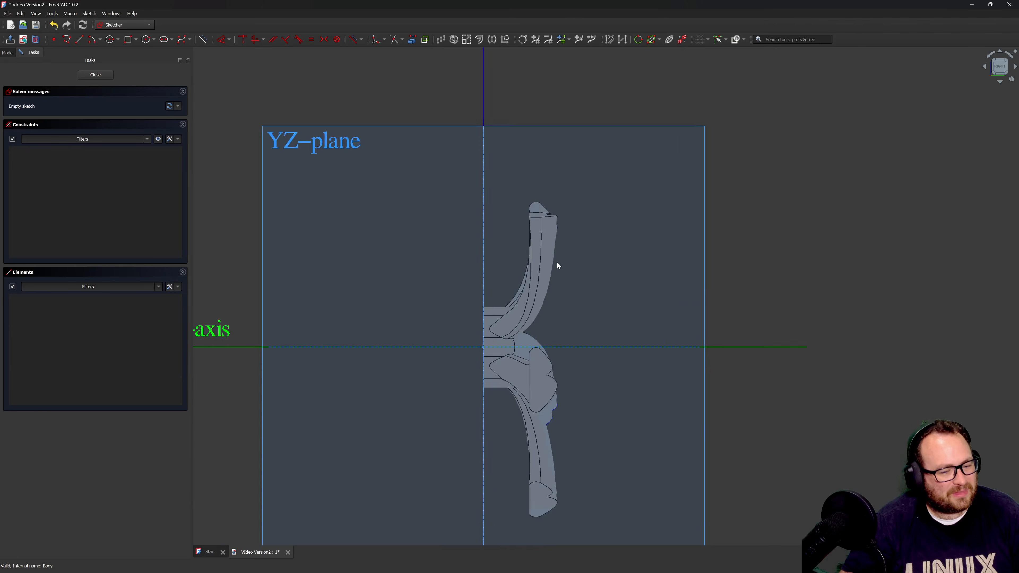
mouse_move(580, 436)
middle_mouse_down()
mouse_move(404, 450)
mouse_move(400, 341)
mouse_move(421, 265)
mouse_move(453, 426)
mouse_move(395, 376)
middle_mouse_up()
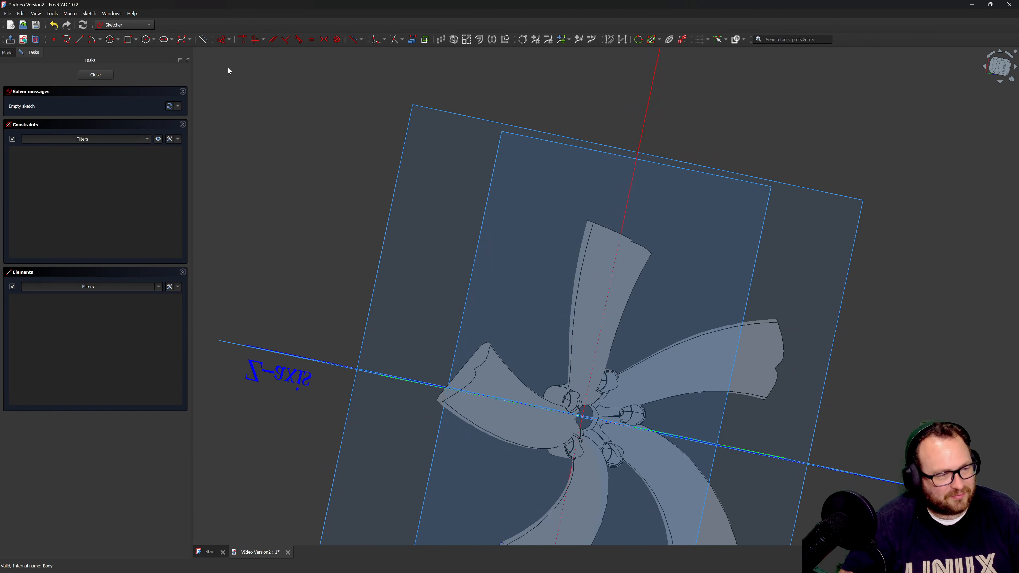
left_click(23, 40)
scroll(514, 404, "up", 5)
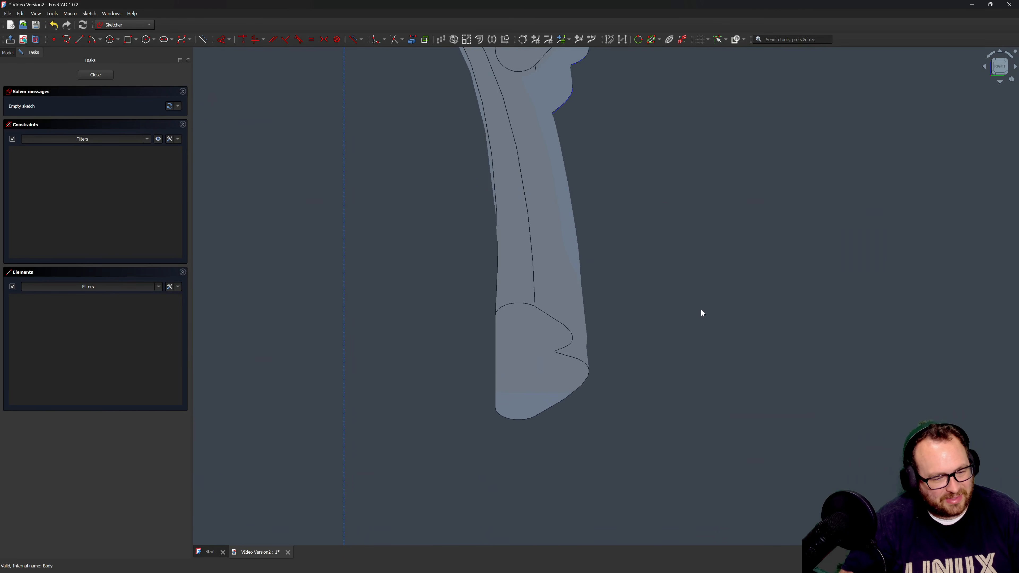
Sketch an open, nine-segment stepped rim profile as a polyline across the spoke end, with short upright lips at both ends.
scroll(522, 330, "down", 5)
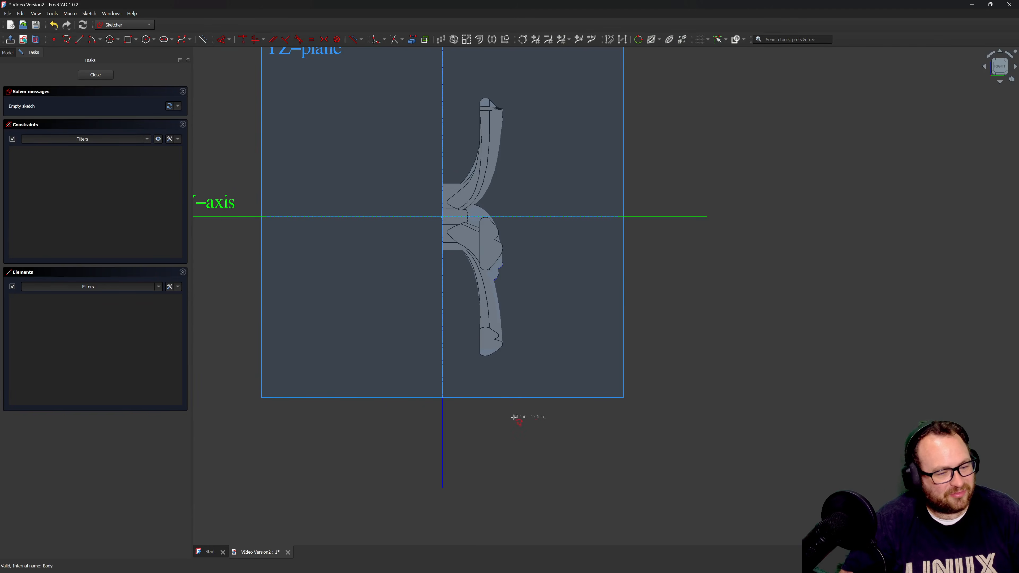
scroll(521, 418, "up", 3)
left_click(530, 368)
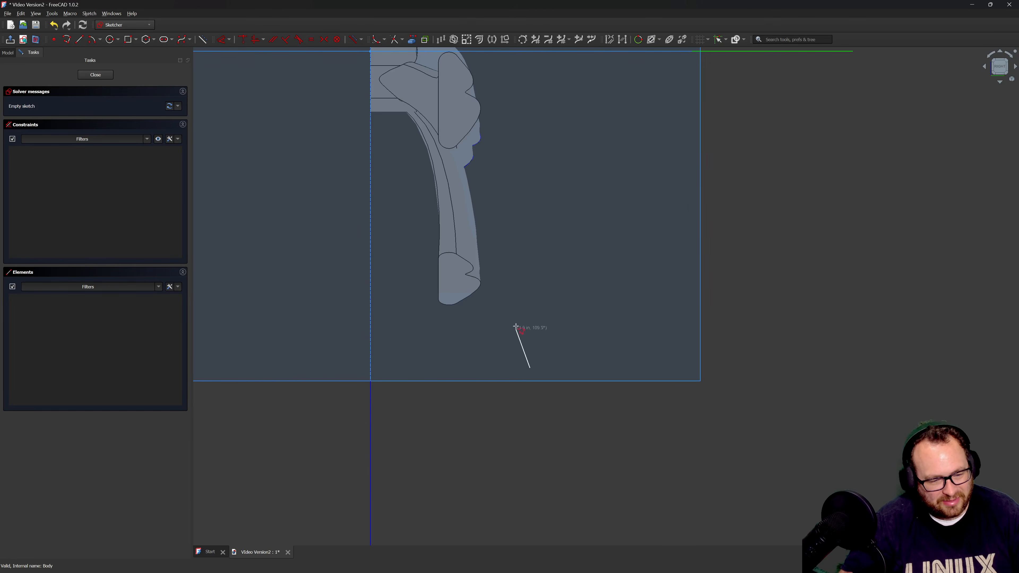
left_click(530, 331)
left_click(501, 331)
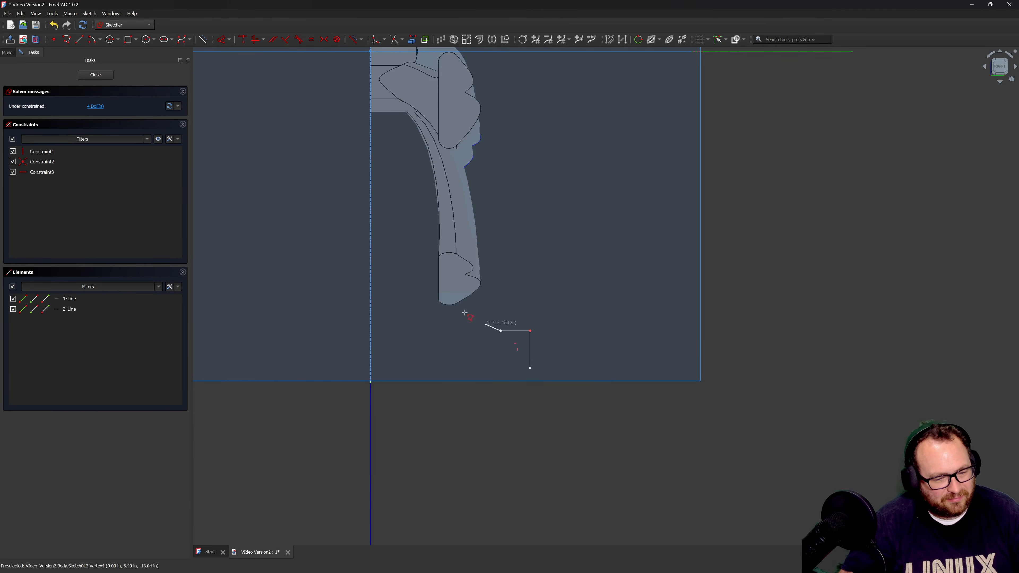
left_click(415, 282)
left_click(356, 282)
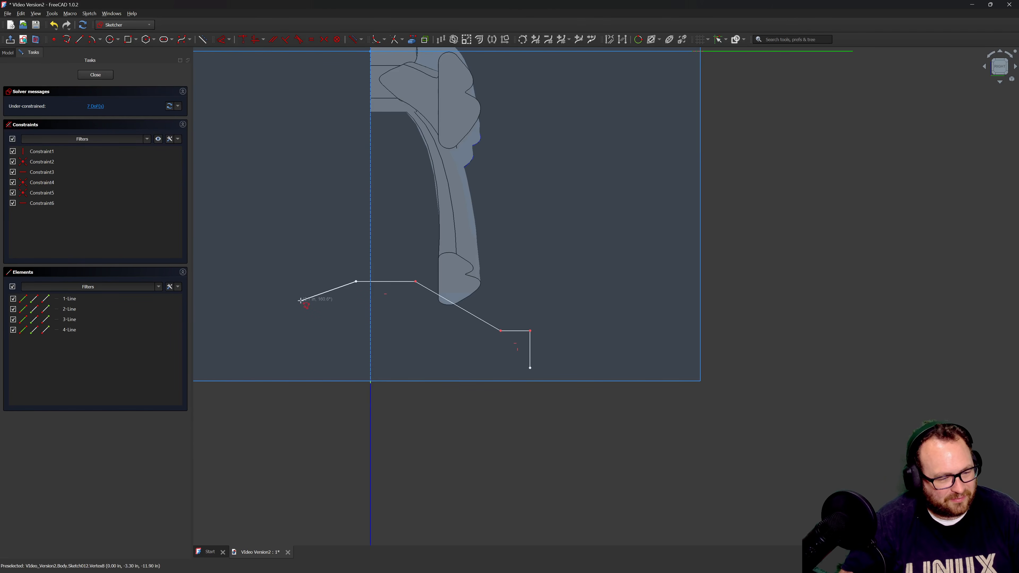
left_click(318, 256)
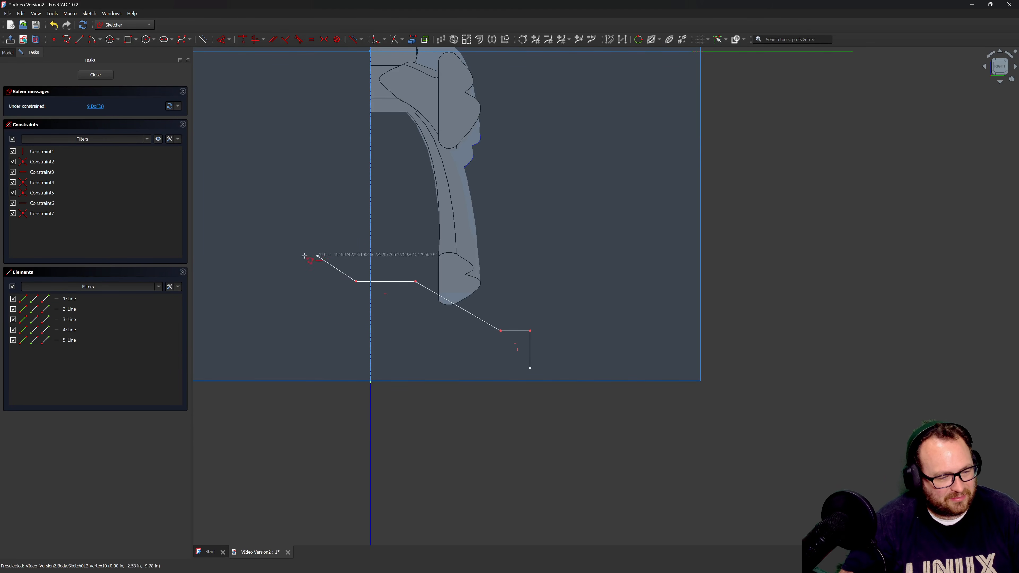
left_click(269, 257)
left_click(224, 298)
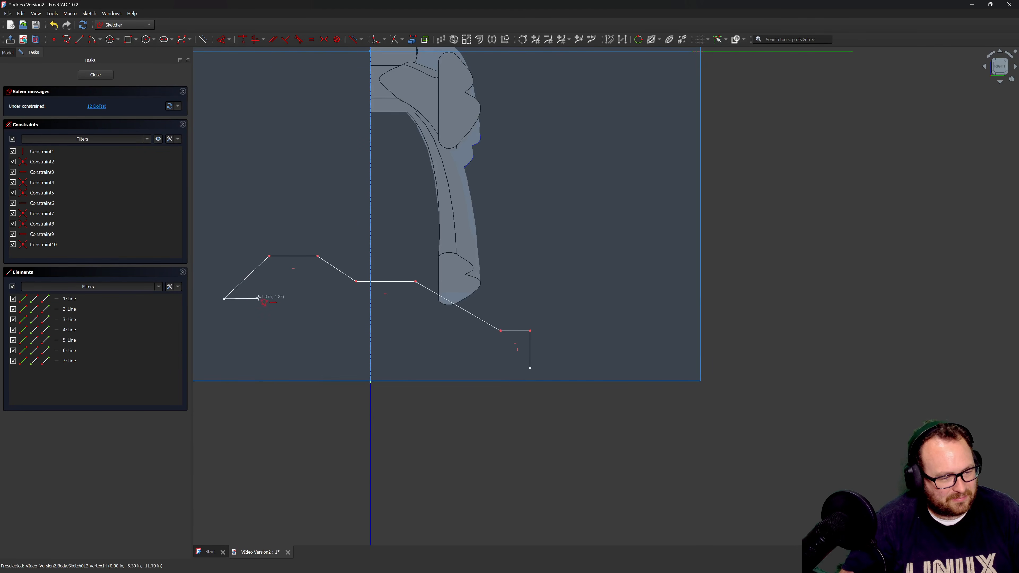
middle_click_drag(190, 308, 331, 293)
left_click(314, 283)
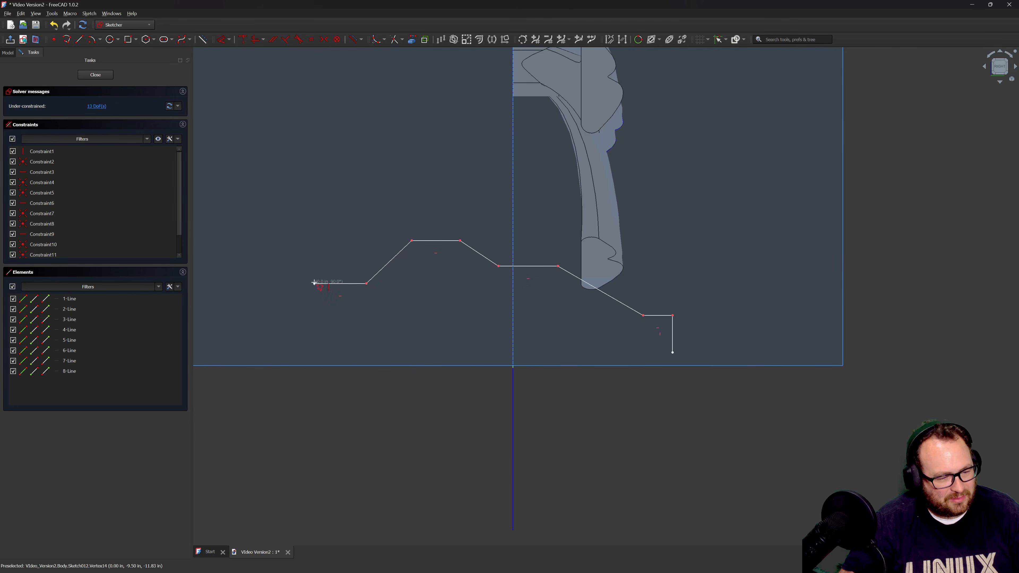
left_click(312, 311)
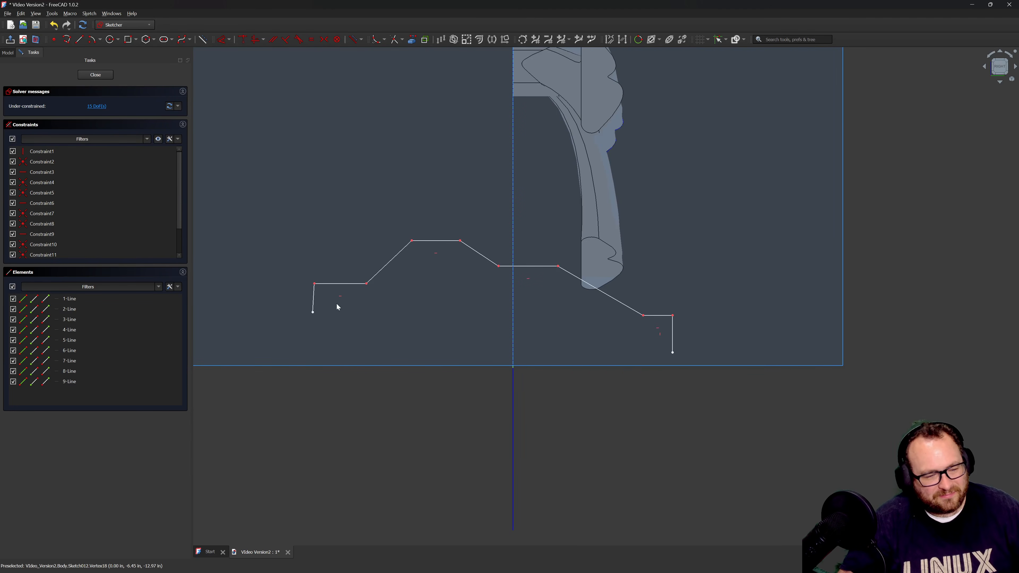
Constrain the far end lip vertical and make the two end lips equal in length.
key("v")
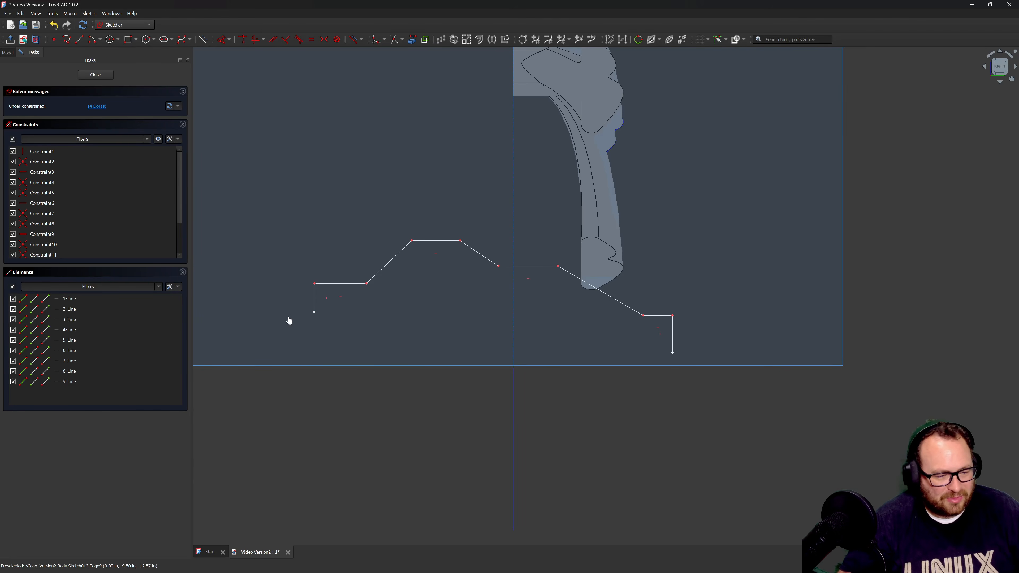
left_click(671, 336)
left_click(315, 299)
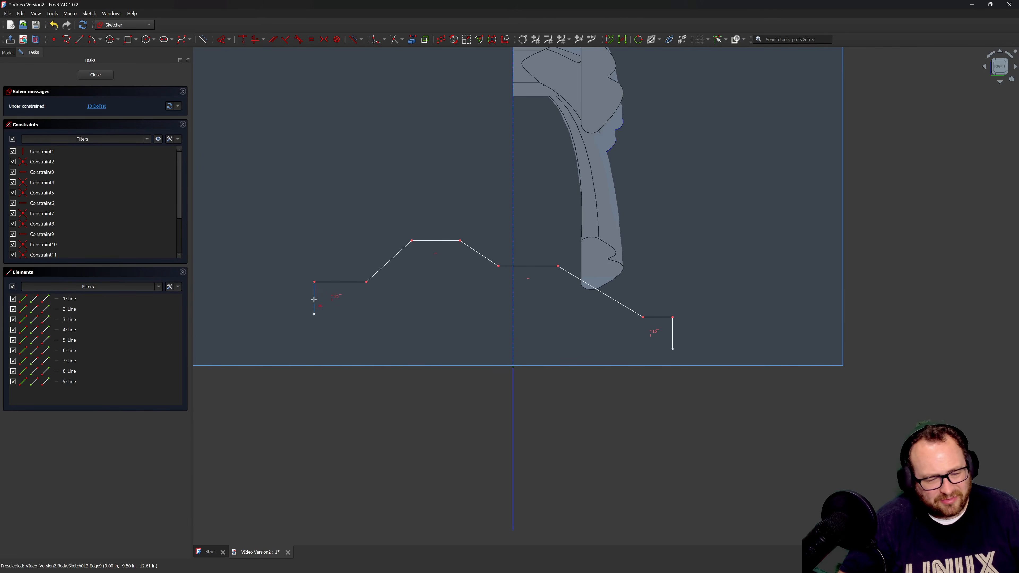
Dimension the spoke-side lip's horizontal distance from the vertical axis at 6 in.
left_click(673, 350)
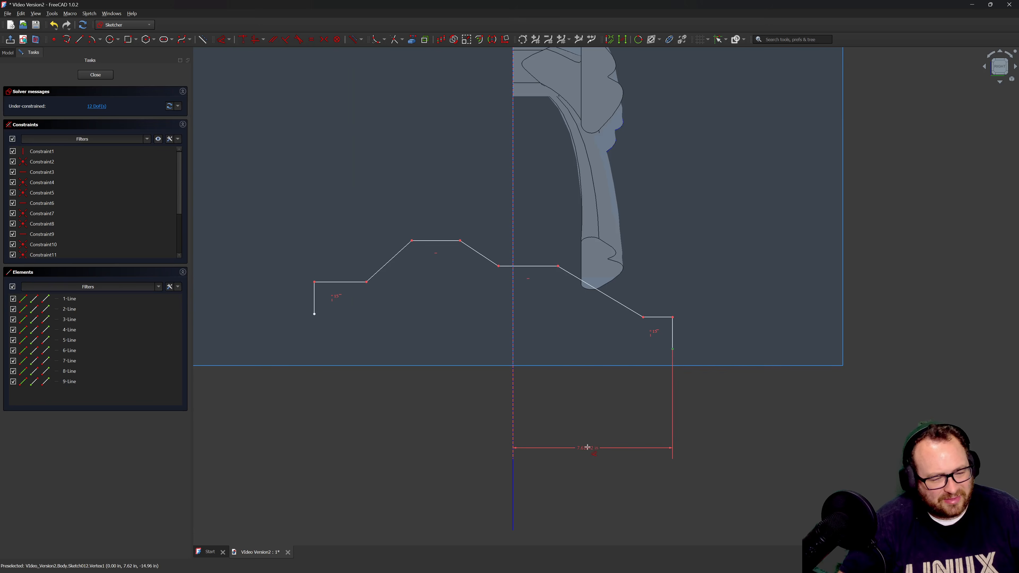
left_click(587, 447)
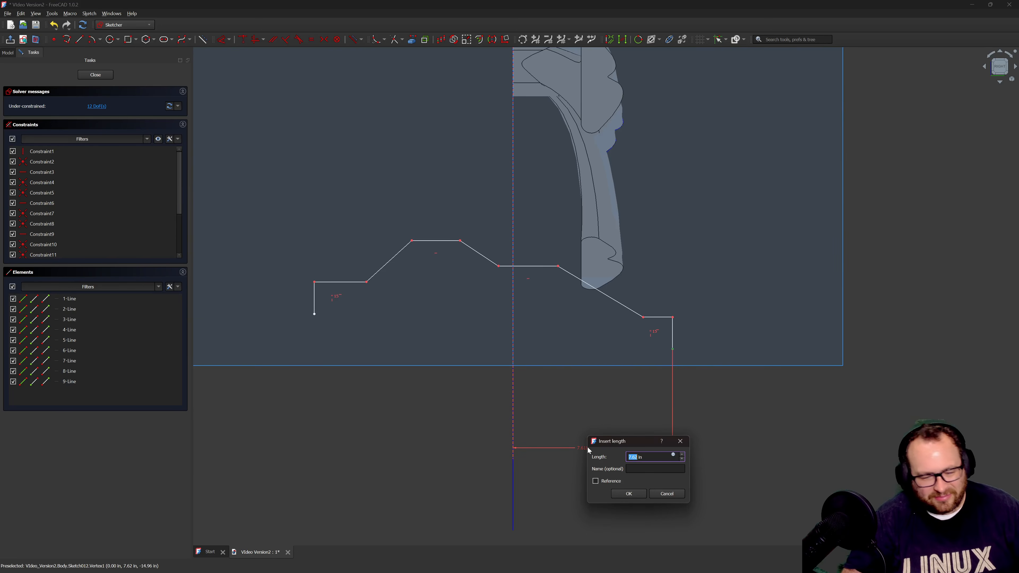
type("5")
key("Return")
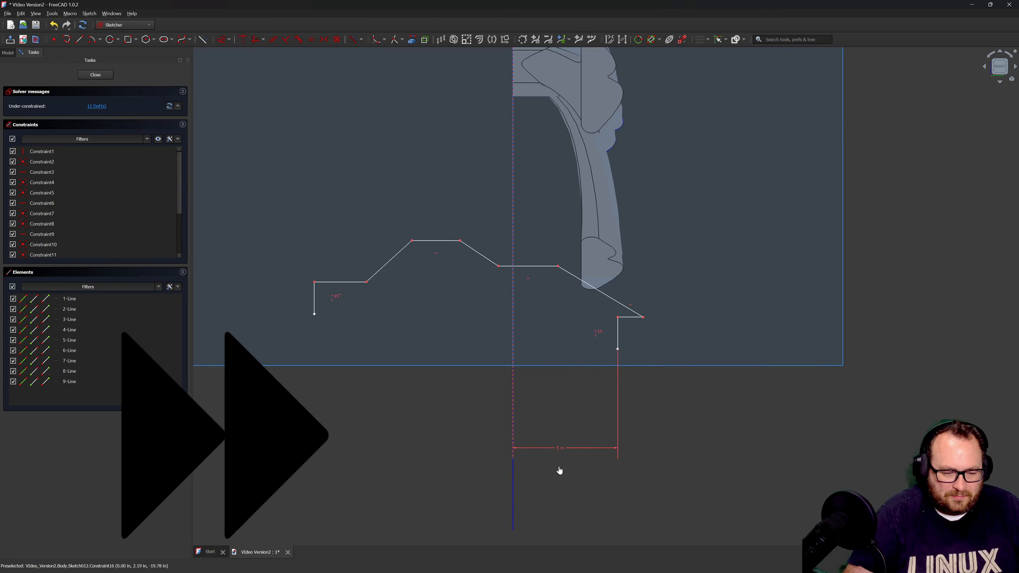
double_click(559, 448)
type("6")
key("Return")
scroll(642, 313, "up", 5)
left_click_drag(647, 331, 613, 217)
scroll(589, 312, "down", 4)
left_click(610, 343)
scroll(545, 443, "down", 4)
type("9")
key("Return")
middle_click_drag(619, 339, 641, 331)
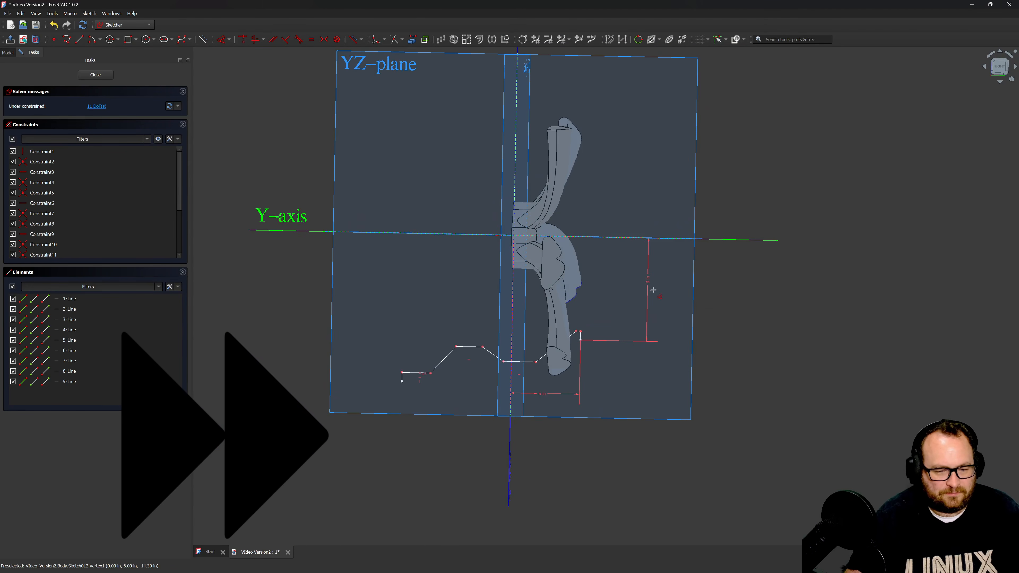
key("Delete")
Place the spoke-side lip's upper corner 9 in below the horizontal axis and set the lip's offset from the vertical axis to 5.5 in.
left_click_drag(580, 339, 578, 456)
scroll(578, 365, "up", 4)
left_click(572, 362)
type("9")
key("Return")
left_click_drag(549, 359, 550, 295)
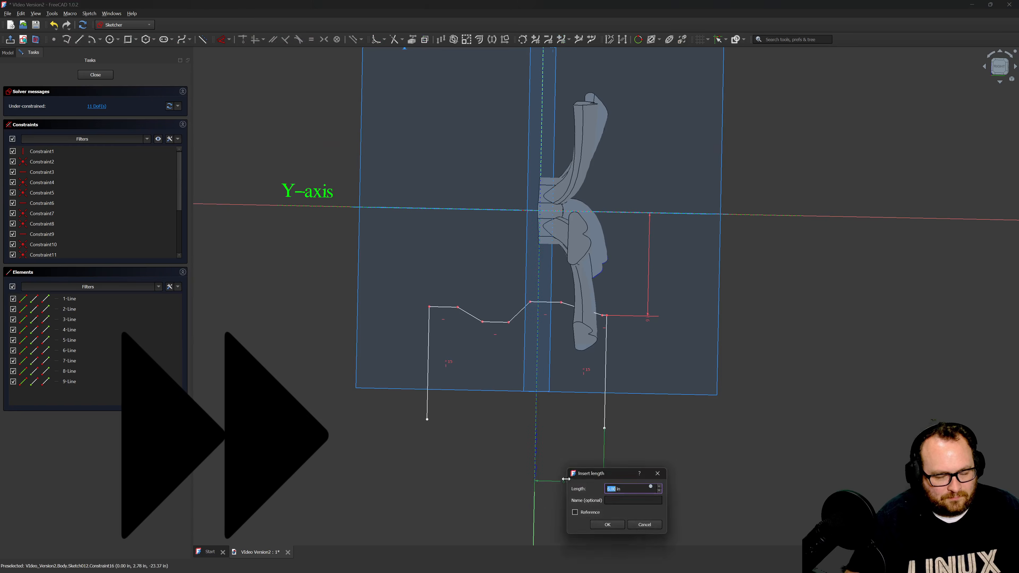
type("5.5")
key("Return")
Dimension the spoke-side lip and its adjoining flat at 0.375 in each, and set the angle to the first slope to 160°.
left_click(659, 302)
type(".375")
key("Return")
scroll(597, 151, "up", 3)
left_click(481, 155)
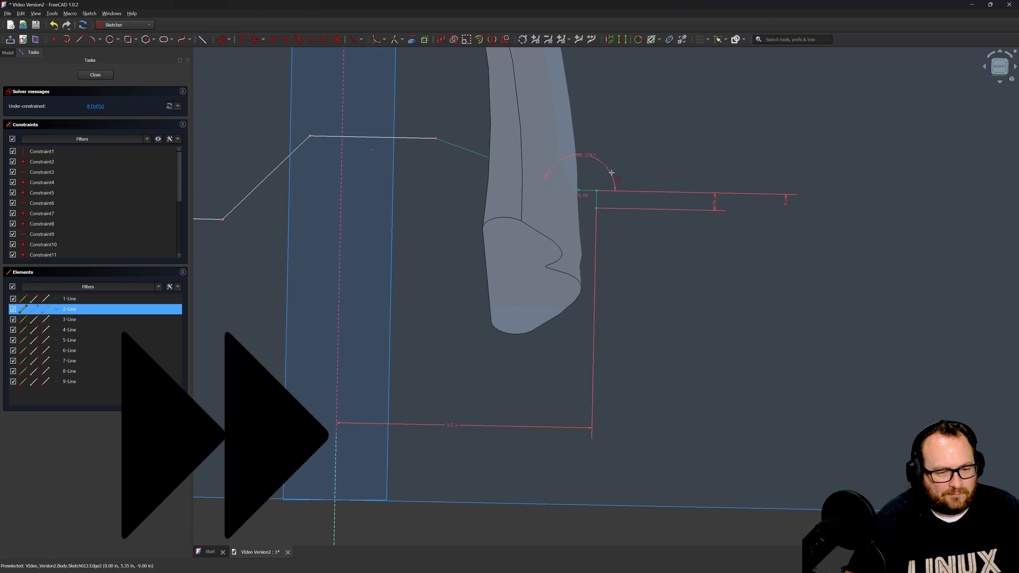
type("160")
key("Return")
Set the first slope's horizontal span to 1.75 in and the length of the flat following it to 1 in.
left_click_drag(437, 136, 449, 140)
left_click(449, 140)
left_click(579, 190)
left_click(511, 369)
type("1.75")
key("Return")
scroll(503, 332, "down", 4)
type("1")
Set the second slope to 150° with a 0.566 in height, and the raised centre flat beyond it to 1 in long.
left_click_drag(377, 276, 423, 234)
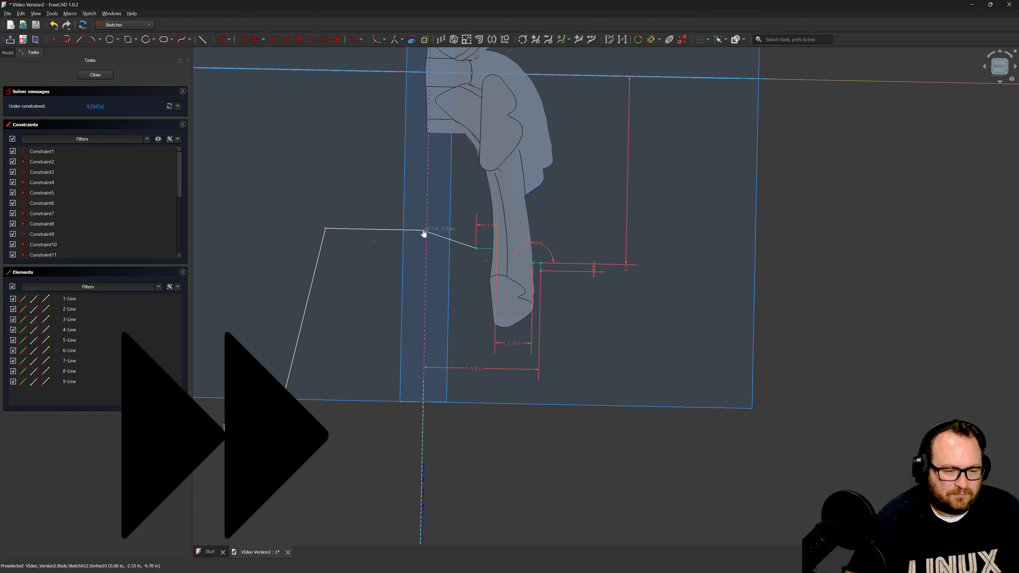
scroll(468, 246, "up", 4)
type("150")
left_click(418, 244)
type(".566")
key("Return")
scroll(493, 240, "down", 4)
type("1")
key("Return")
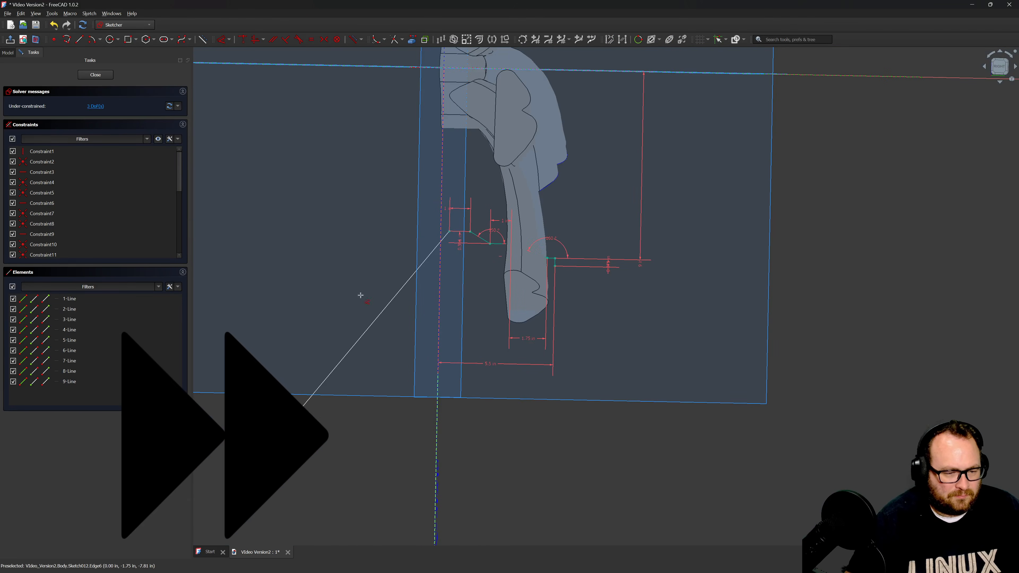
Align the two lip corners horizontally and set the rim profile's overall width between the end lips to 8 in.
left_click(555, 258)
left_click(241, 260)
left_click(554, 267)
left_click(529, 446)
type("10")
key("Return")
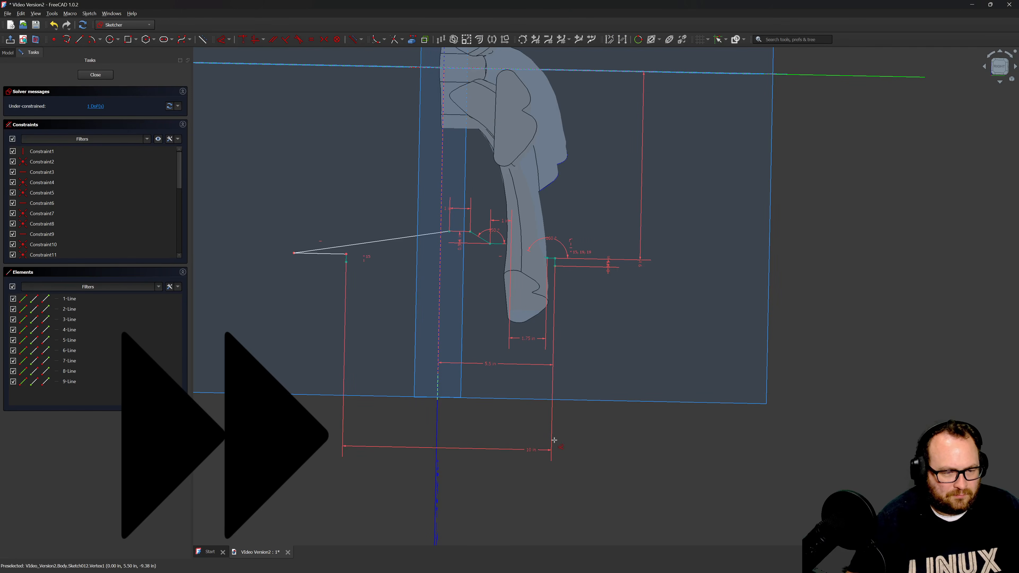
double_click(582, 449)
type("8")
Reposition the inner end of the far flat and dimension that flat at 0.75 in long to finish constraining the profile.
scroll(400, 264, "up", 4)
mouse_move(294, 252)
left_mouse_down()
mouse_move(426, 256)
mouse_move(414, 245)
left_mouse_up()
key("d")
left_click(393, 244)
left_click(391, 219)
type(".75")
key("Return")
scroll(390, 239, "down", 4)
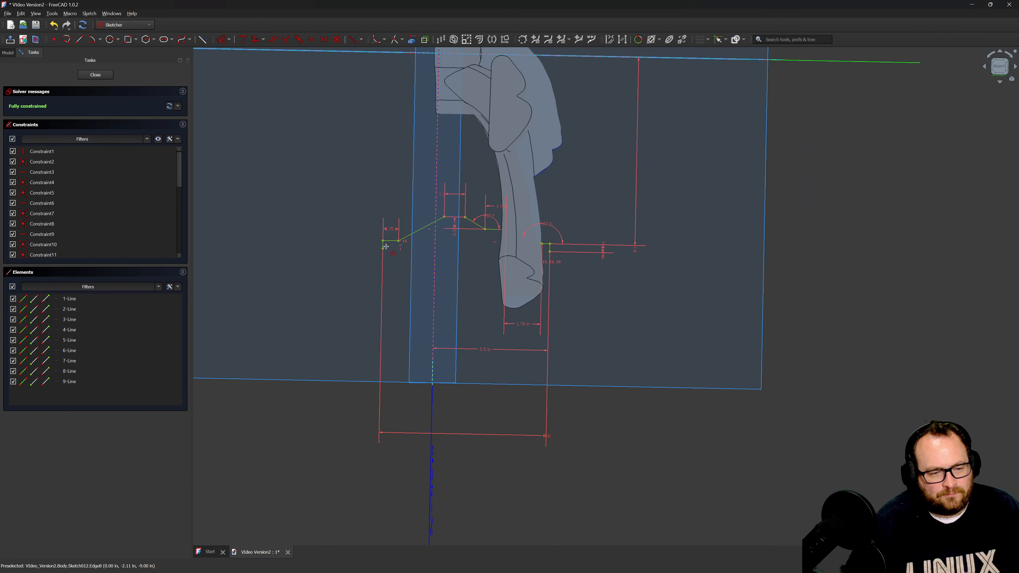
Convert all nine lines of the rim profile to construction geometry.
scroll(477, 216, "up", 2)
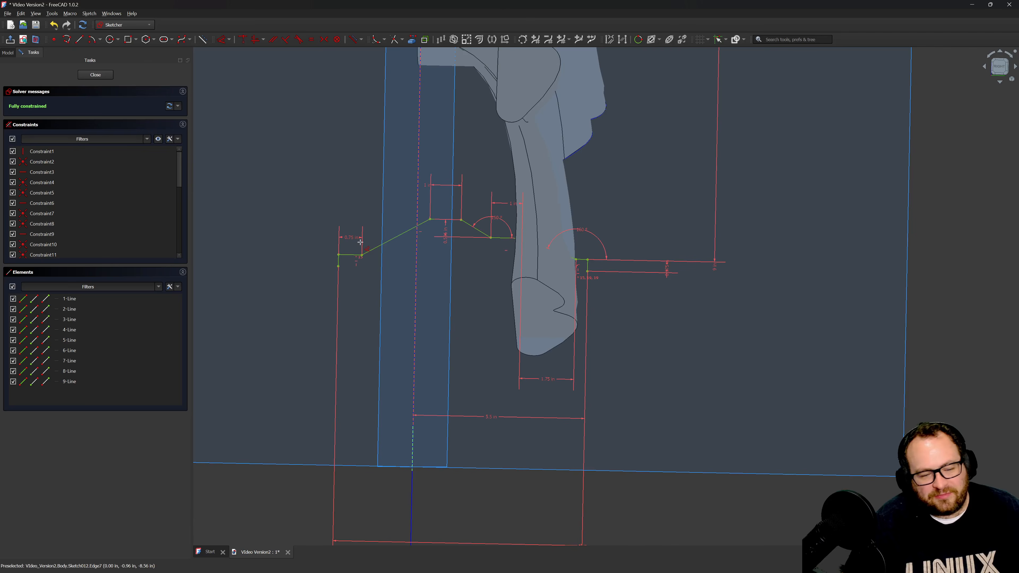
scroll(514, 197, "up", 2)
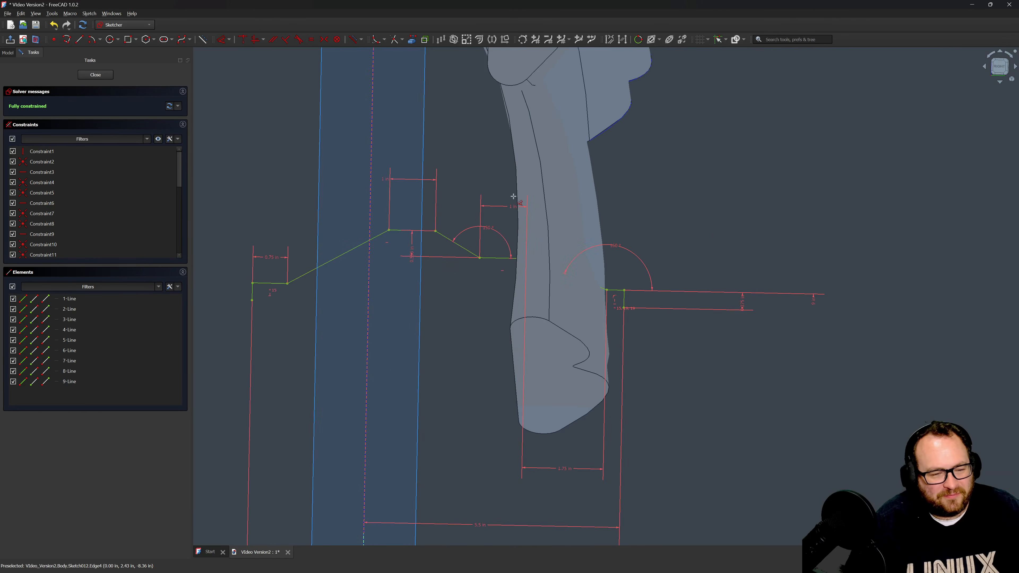
scroll(501, 252, "down", 2)
key("Escape")
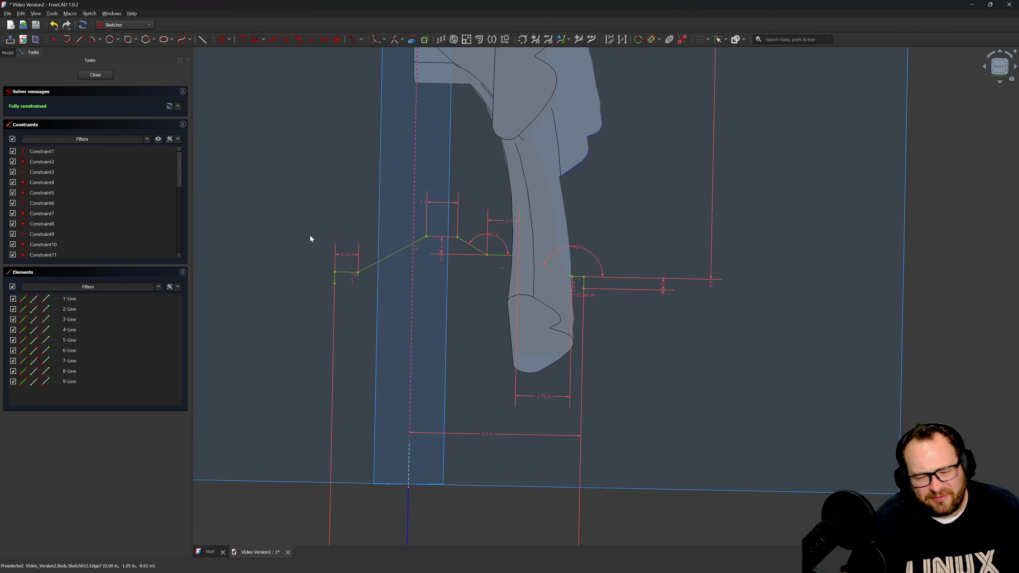
mouse_move(287, 214)
left_mouse_down()
mouse_move(487, 316)
mouse_move(711, 379)
left_mouse_up()
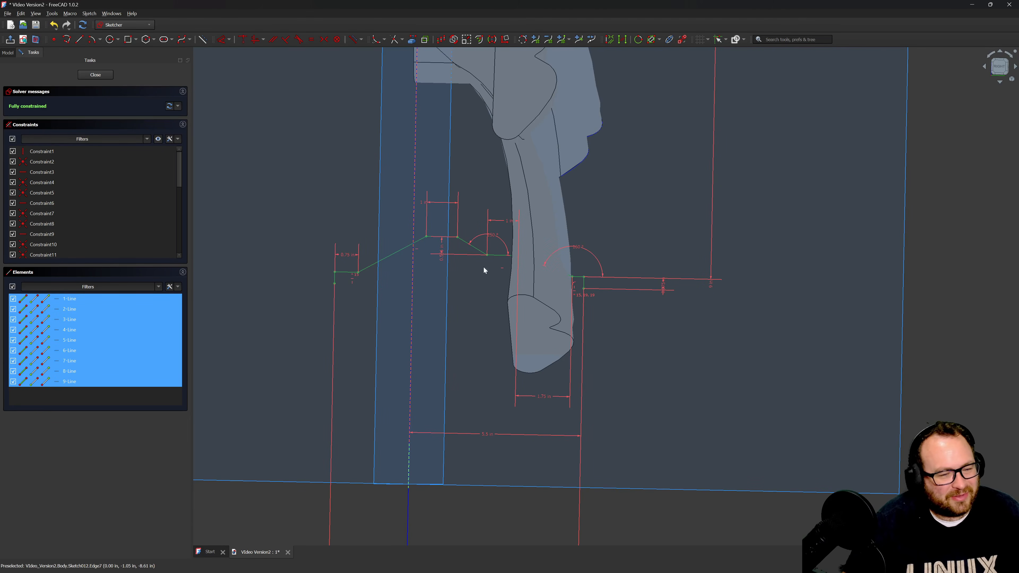
left_click(203, 39)
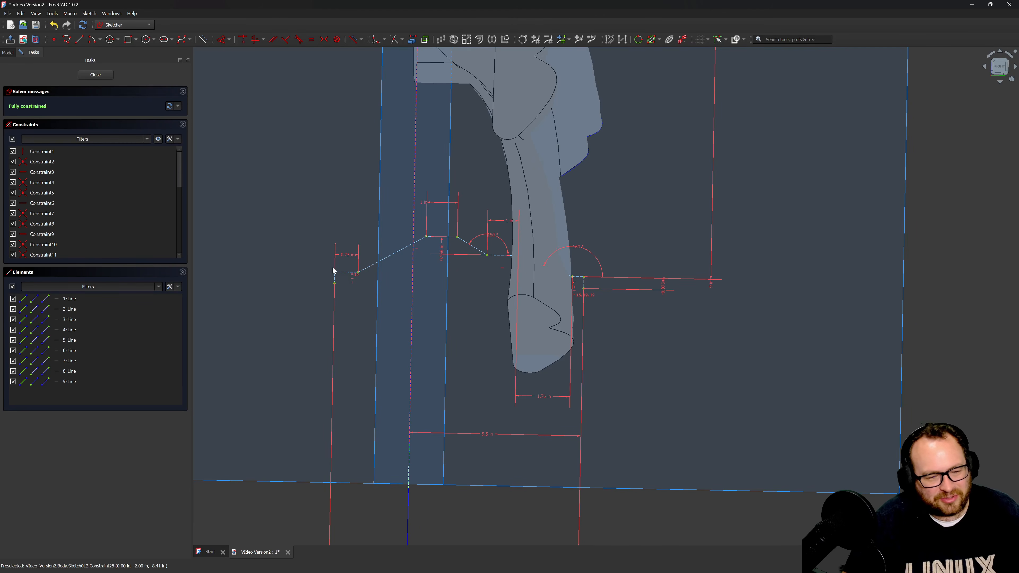
scroll(345, 277, "up", 3)
scroll(335, 277, "down", 3)
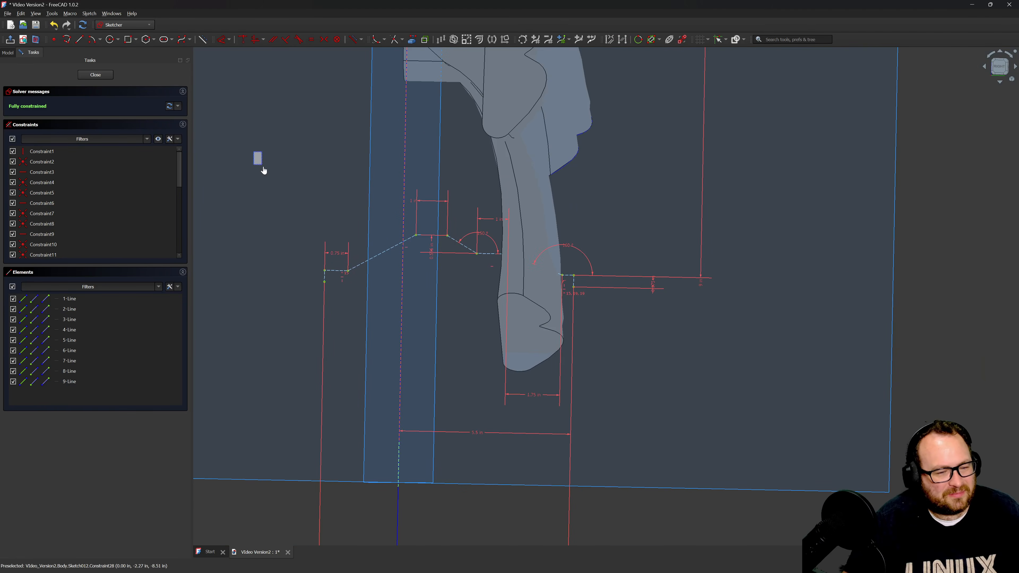
left_click_drag(262, 167, 263, 169)
key("ctrl+z")
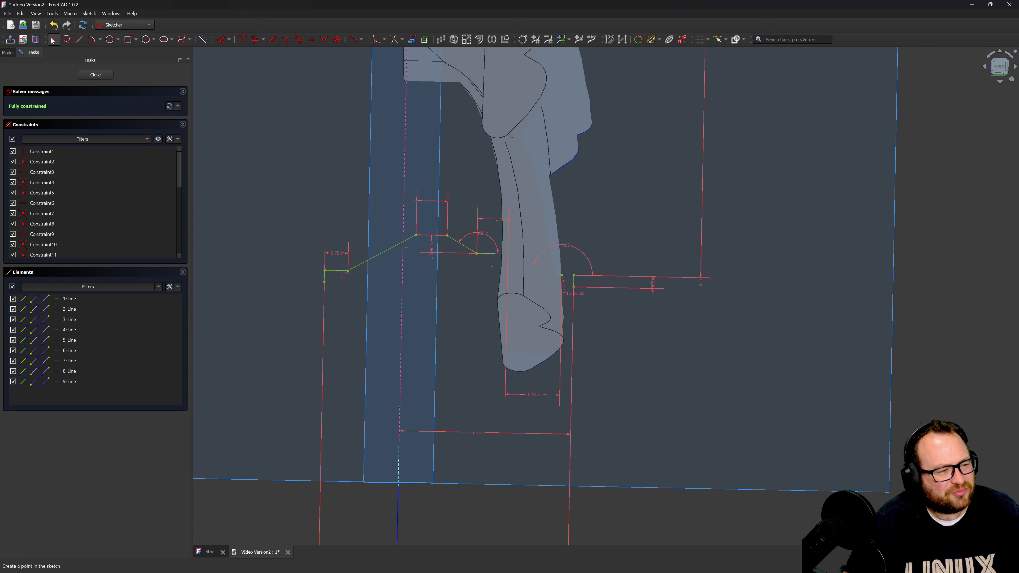
Fillet the spoke-side lip corner and the corner between the short lip flat and the first slope, preserving the corner points.
scroll(433, 250, "up", 3)
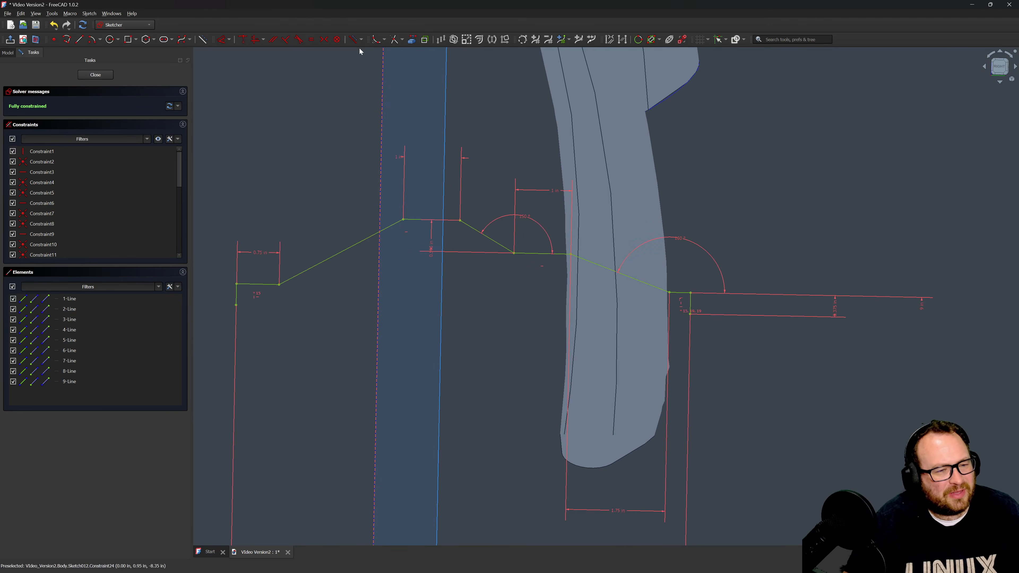
left_click(371, 41)
scroll(688, 296, "up", 6)
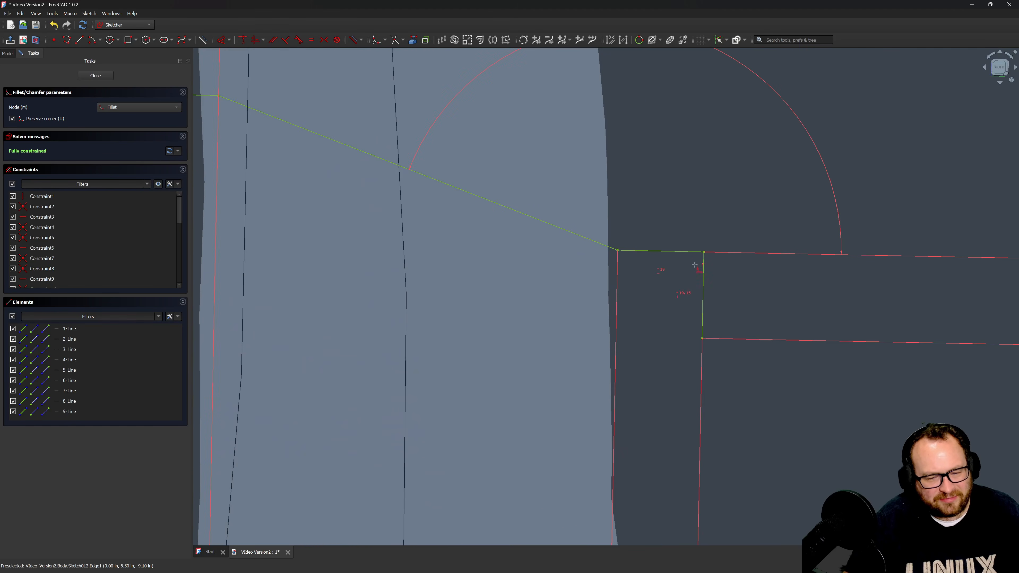
left_click(702, 270)
left_click(681, 252)
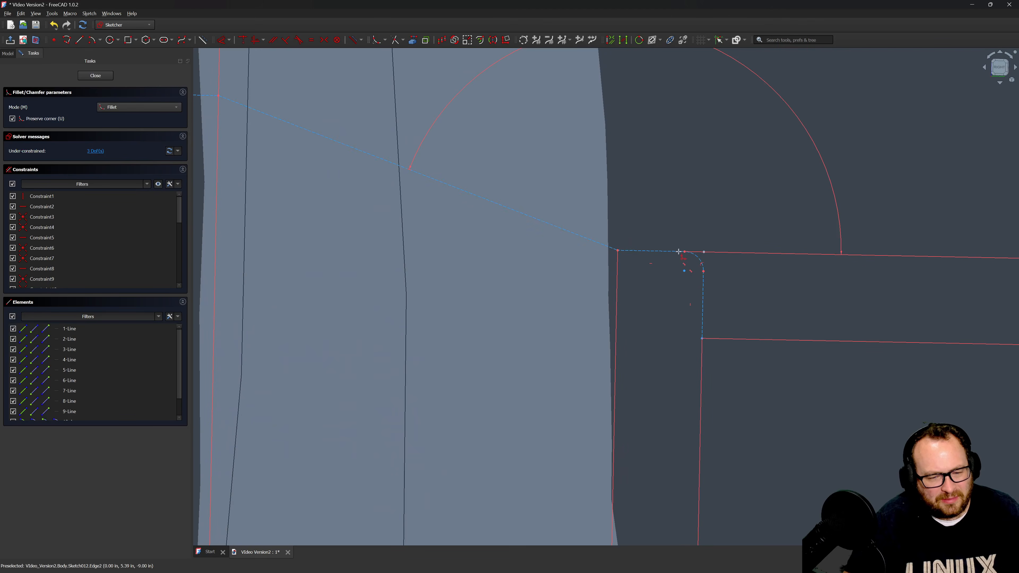
scroll(653, 288, "down", 3)
scroll(653, 288, "up", 2)
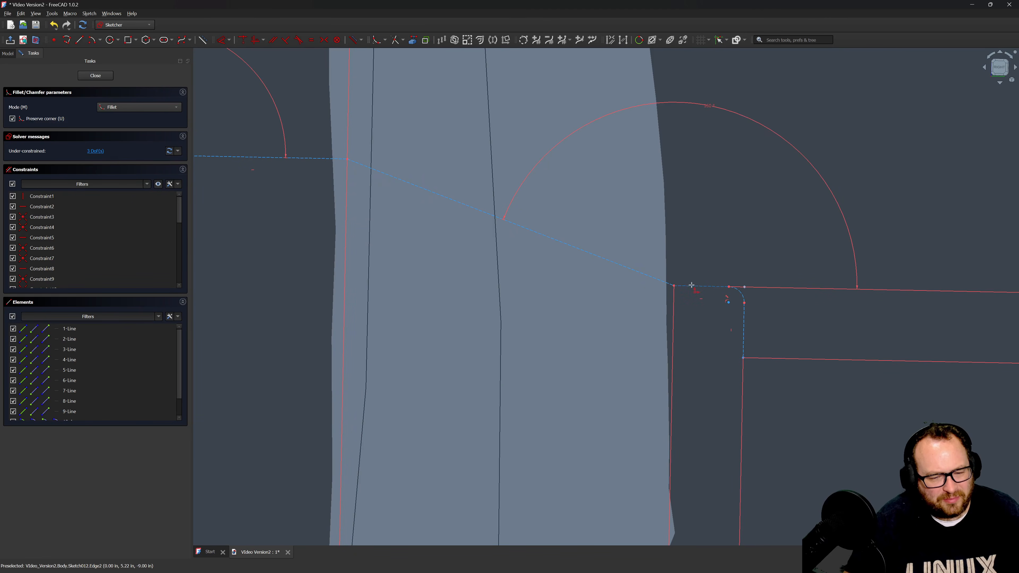
left_click(691, 285)
left_click(650, 277)
scroll(741, 358, "down", 4)
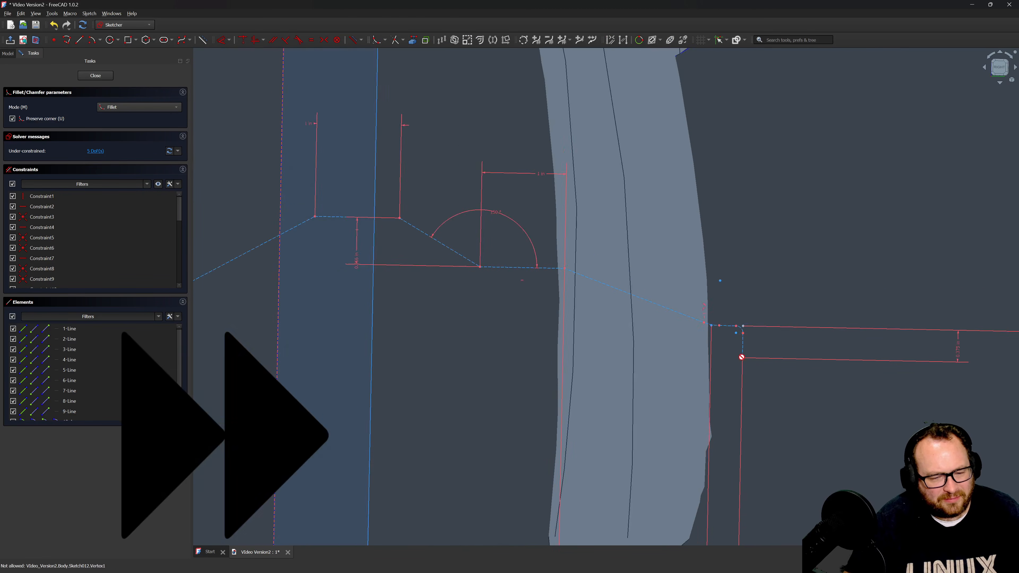
Fillet both ends of the 1 in flat between the first and second slopes.
scroll(577, 285, "up", 4)
left_click(514, 248)
left_click(651, 294)
scroll(658, 294, "down", 4)
scroll(465, 278, "up", 4)
left_click(566, 247)
left_click(616, 262)
scroll(616, 262, "down", 4)
Fillet both corners of the raised centre flat in the rim profile.
scroll(544, 218, "up", 4)
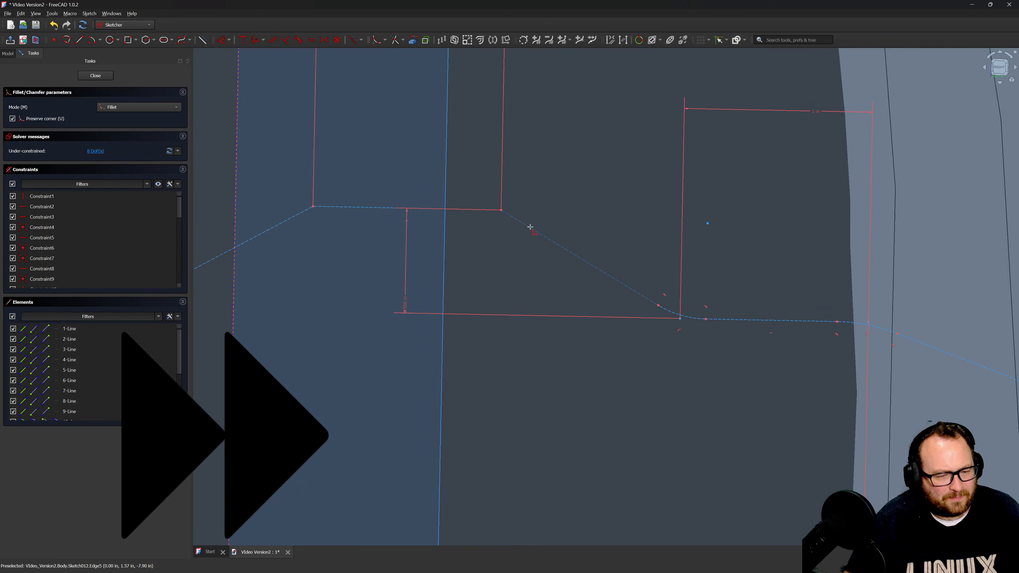
left_click(529, 226)
left_click(481, 209)
scroll(625, 266, "down", 3)
scroll(489, 244, "up", 4)
left_click(419, 216)
left_click(369, 228)
scroll(518, 227, "down", 8)
Fillet both ends of the 0.75 in far flat, including its lip corner.
scroll(361, 281, "up", 4)
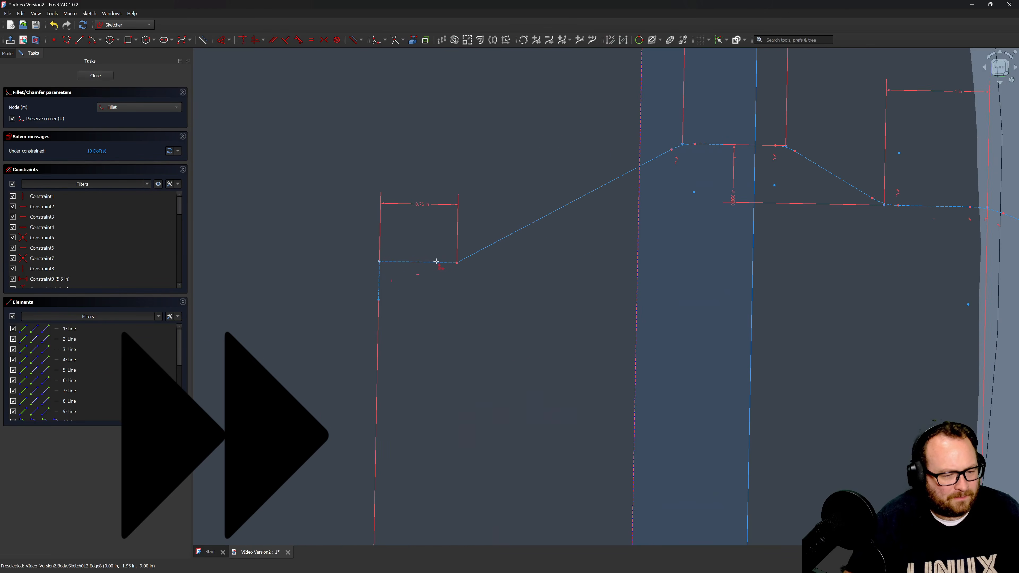
left_click(434, 262)
left_click(475, 252)
left_click(394, 262)
left_click(377, 272)
Set the radius of the far lip corner's fillet to 0.075 in.
key("d")
scroll(377, 280, "up", 4)
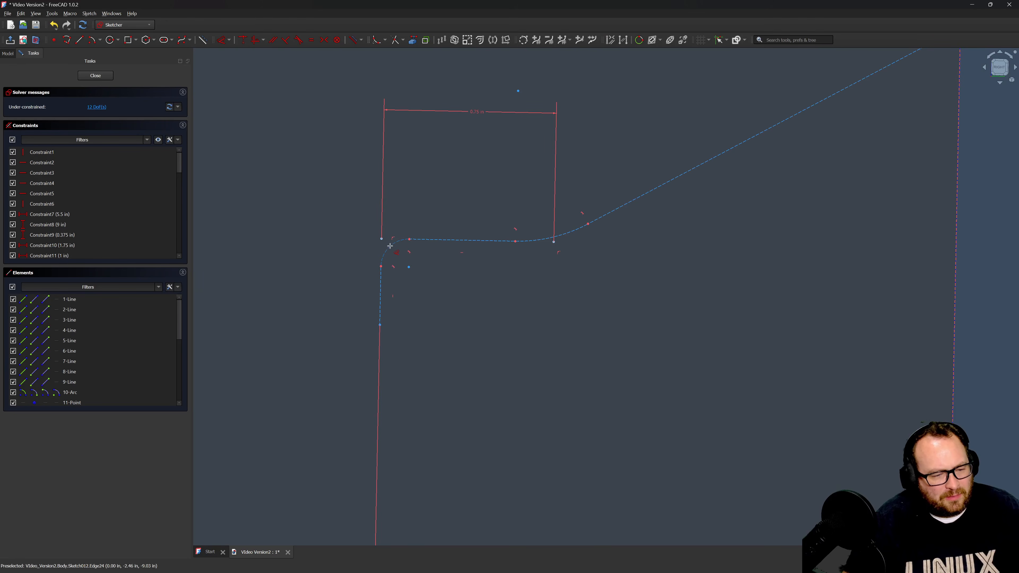
left_click(389, 245)
left_click(309, 232)
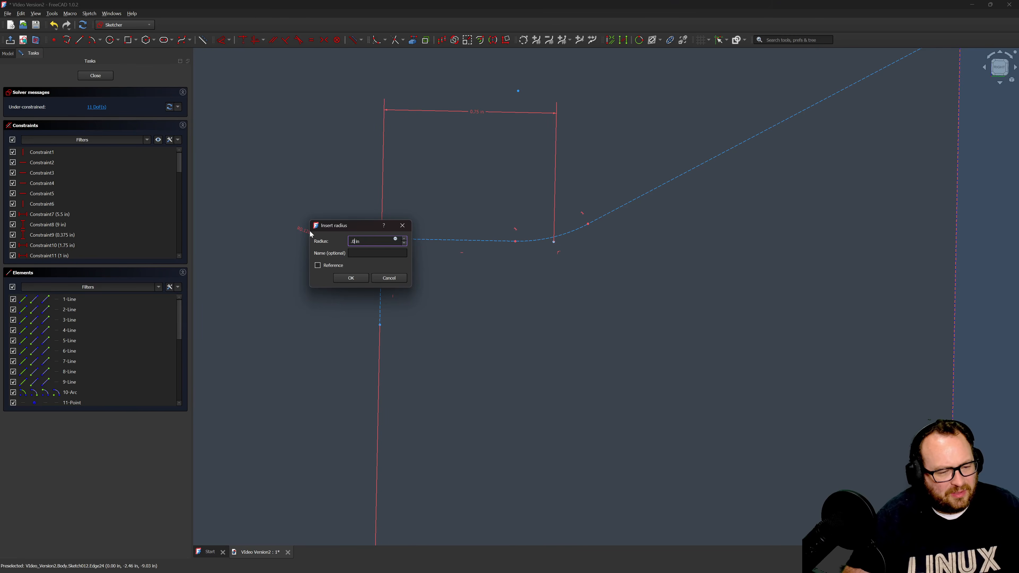
type(".075")
key("Return")
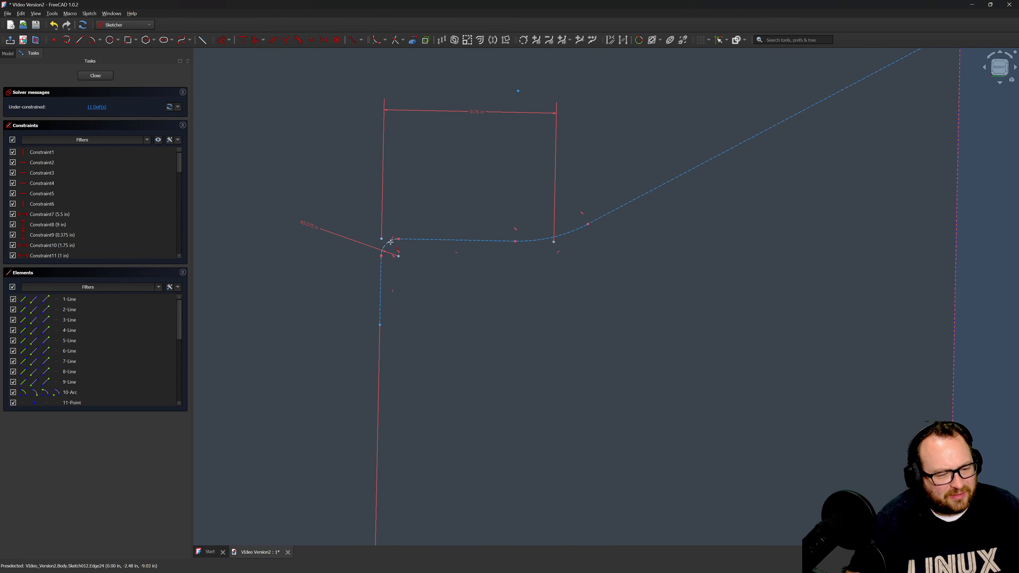
Constrain the fillet at the far flat's inner end equal to the far lip fillet.
scroll(565, 233, "up", 2)
left_click(564, 232)
scroll(452, 288, "down", 9)
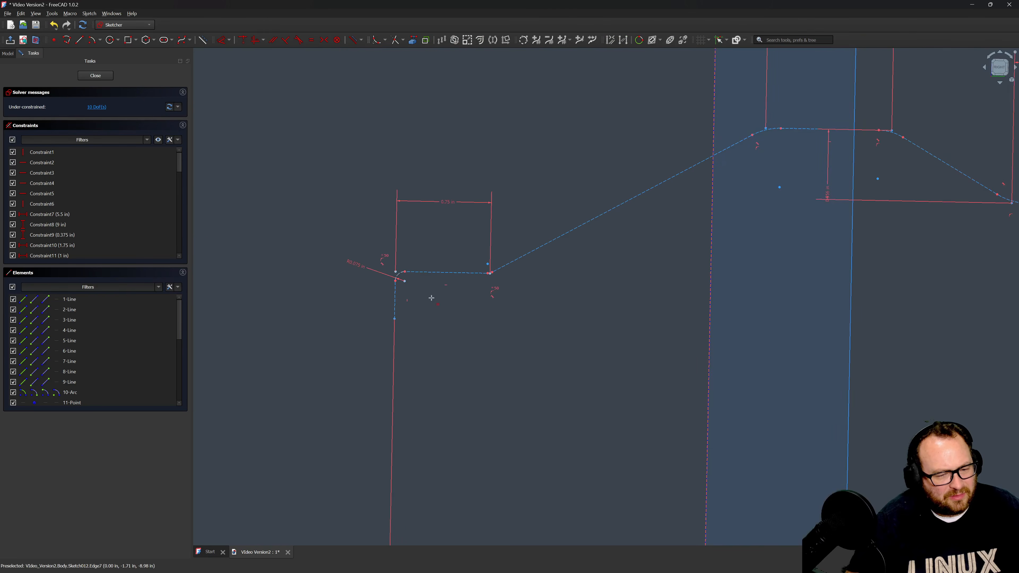
Constrain the raised centre flat's fillet beside the long slope equal to the fillet at the far flat's inner end.
scroll(603, 235, "up", 5)
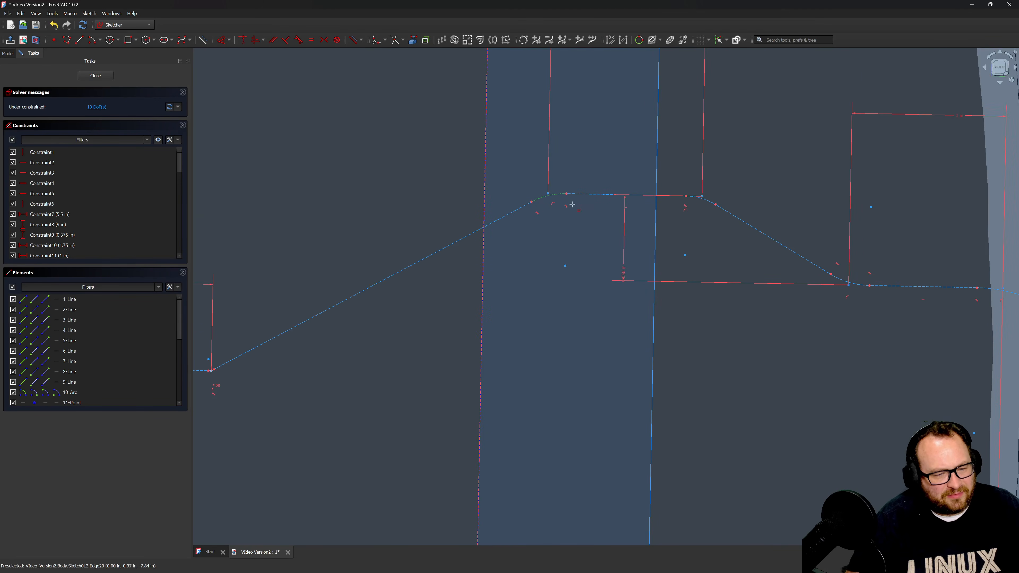
scroll(728, 198, "up", 3)
key("Escape")
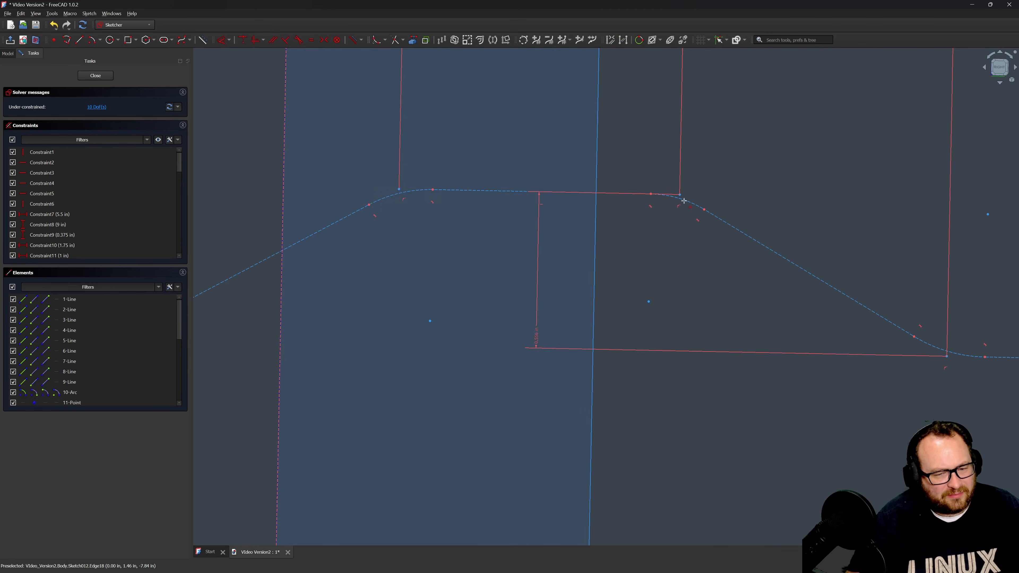
left_click(684, 205)
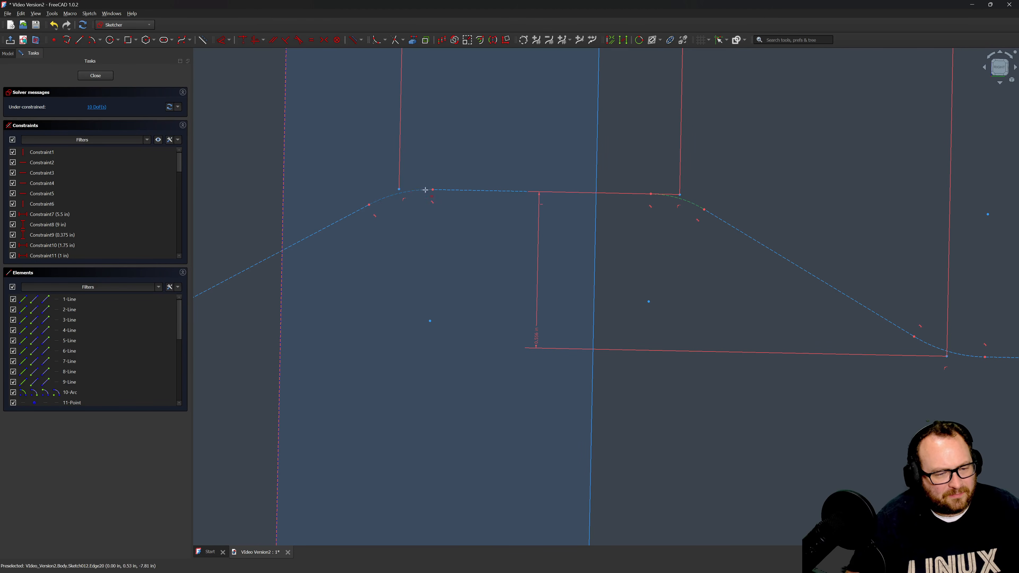
left_click(415, 192)
scroll(518, 198, "down", 4)
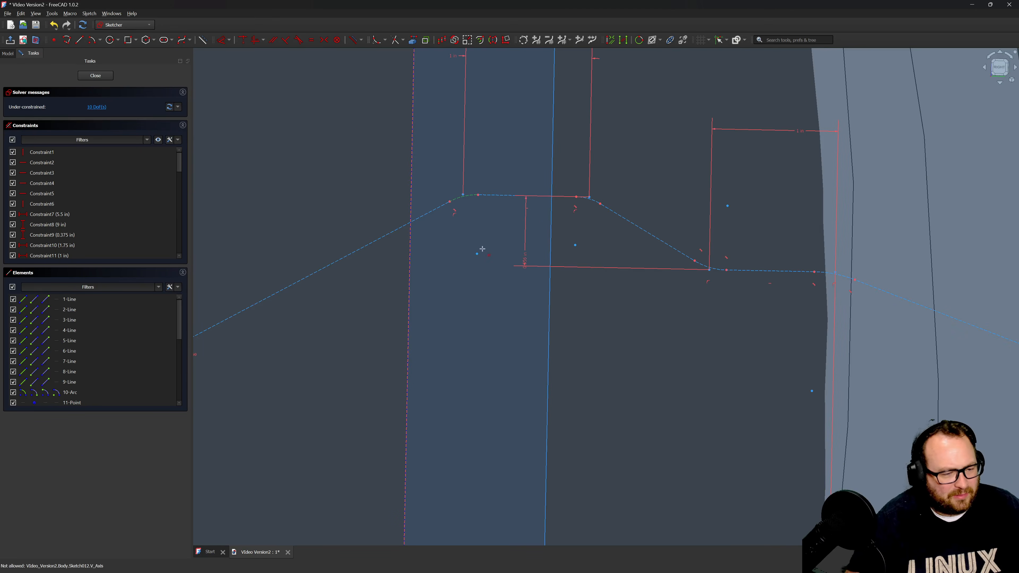
middle_click_drag(469, 255, 700, 143)
scroll(411, 257, "up", 10)
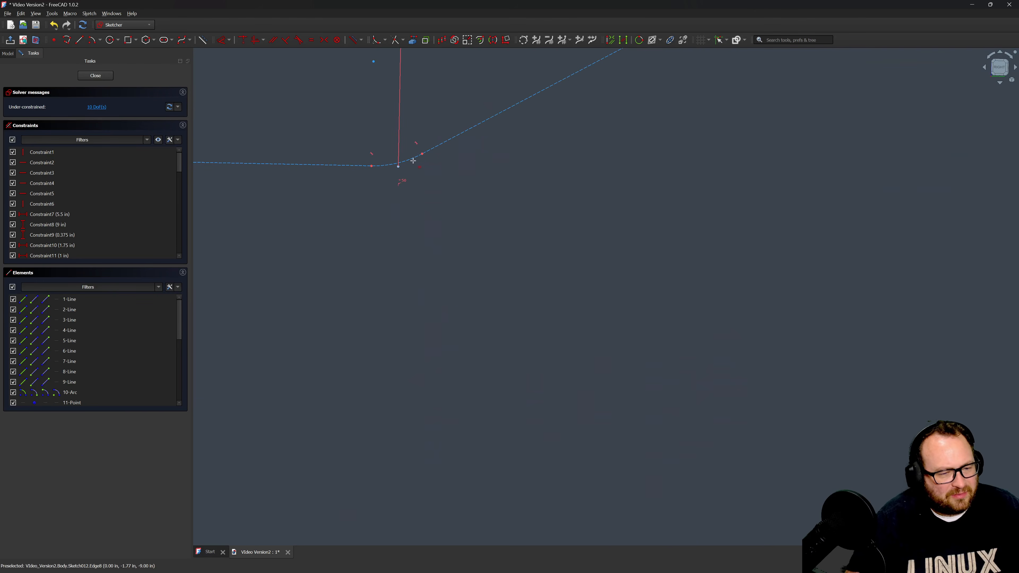
left_click(413, 163)
scroll(423, 258, "down", 5)
scroll(419, 250, "up", 5)
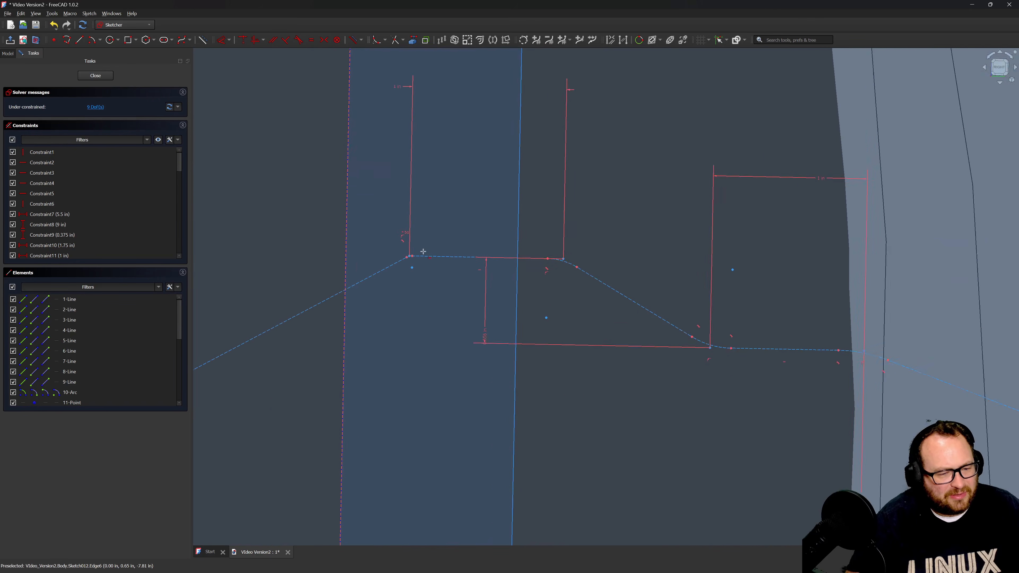
Constrain the raised centre flat's other corner fillet to the same radius.
scroll(353, 271, "up", 3)
scroll(353, 250, "down", 7)
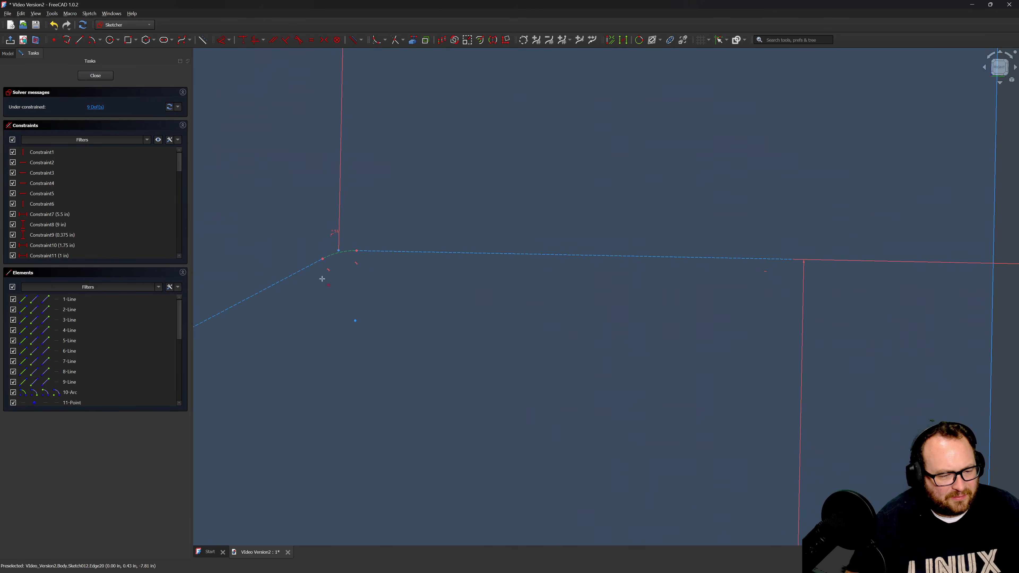
scroll(655, 285, "up", 2)
left_click(655, 297)
scroll(640, 309, "down", 5)
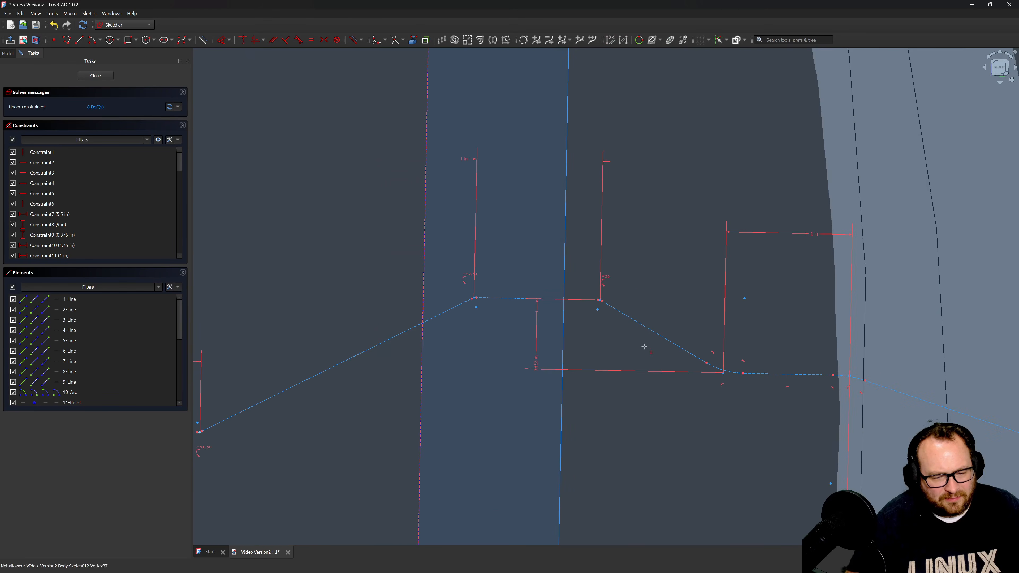
Constrain the fillets at both ends of the 1 in flat equal to the raised centre flat's fillets.
scroll(712, 371, "up", 4)
scroll(499, 241, "up", 5)
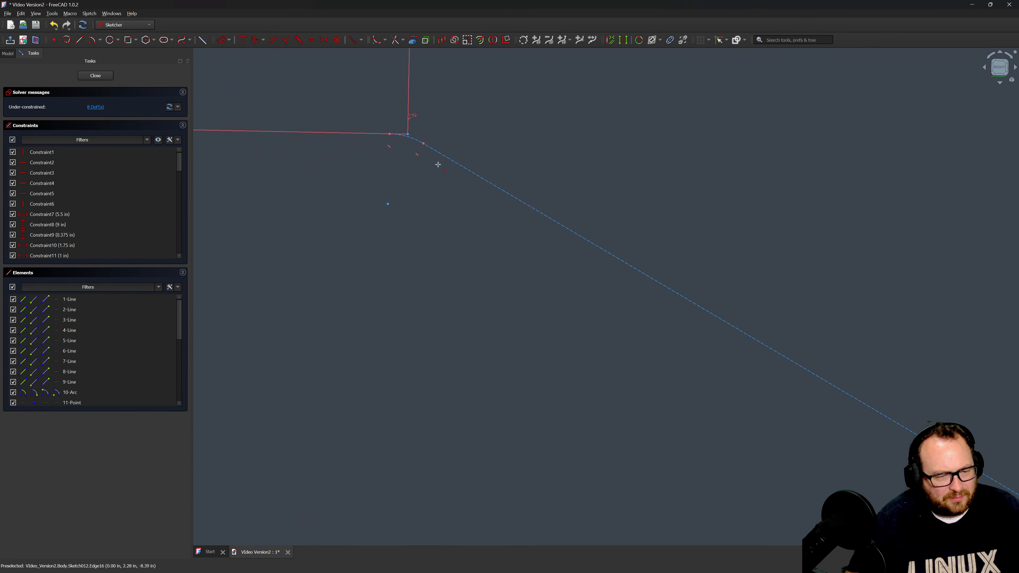
key("c")
scroll(352, 168, "down", 12)
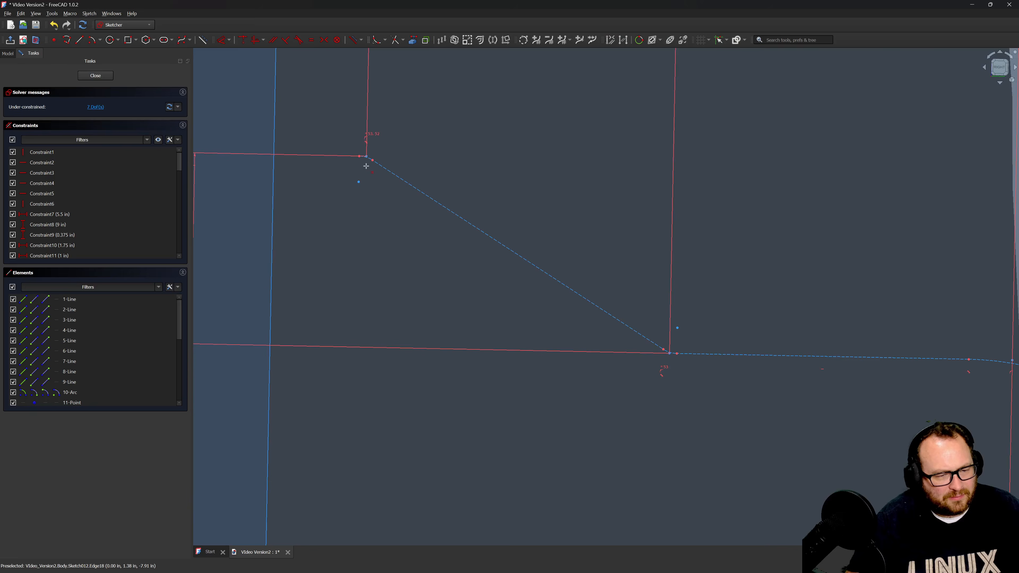
scroll(541, 257, "up", 11)
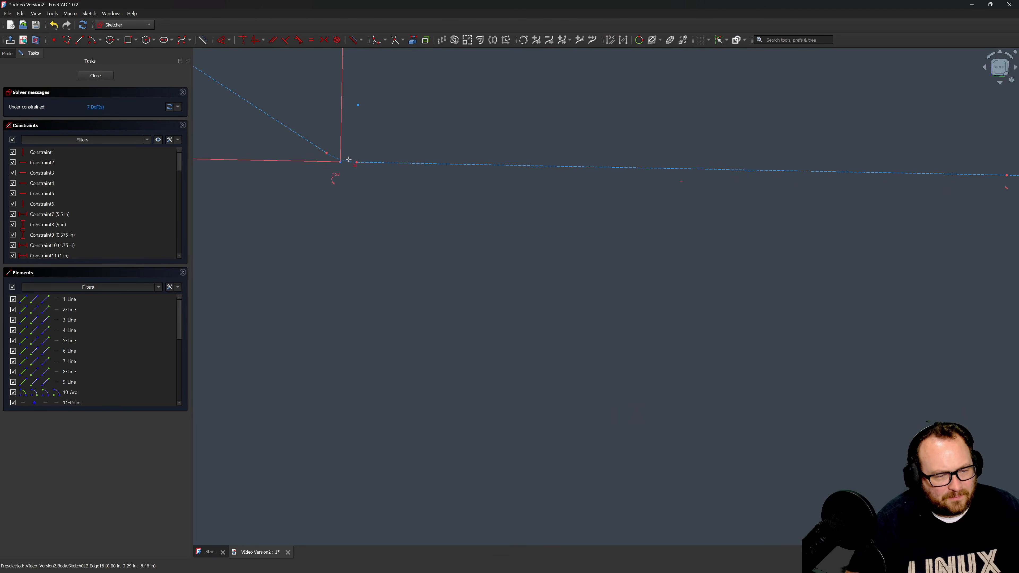
scroll(254, 221, "down", 12)
left_click(487, 215)
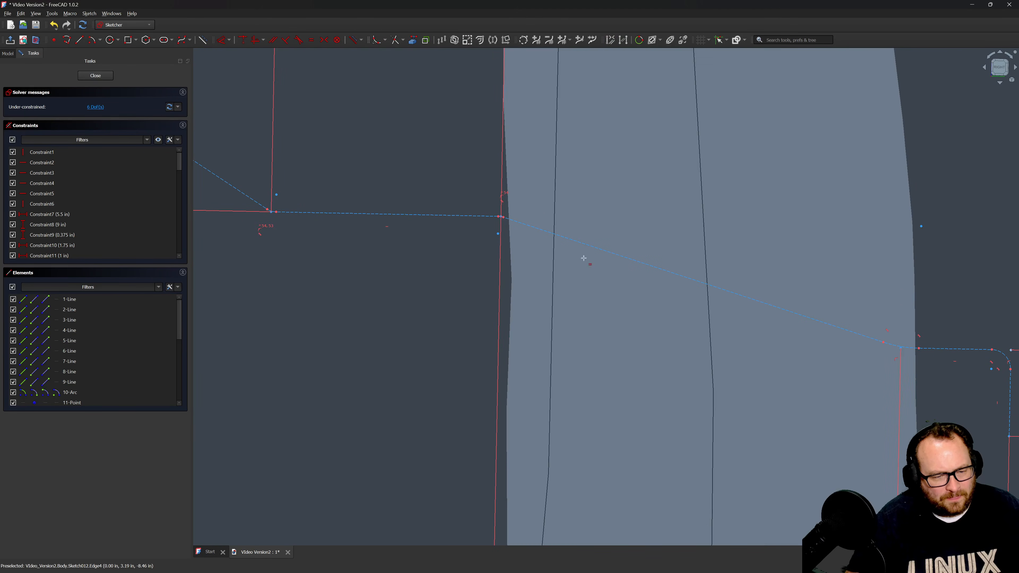
scroll(535, 222, "up", 8)
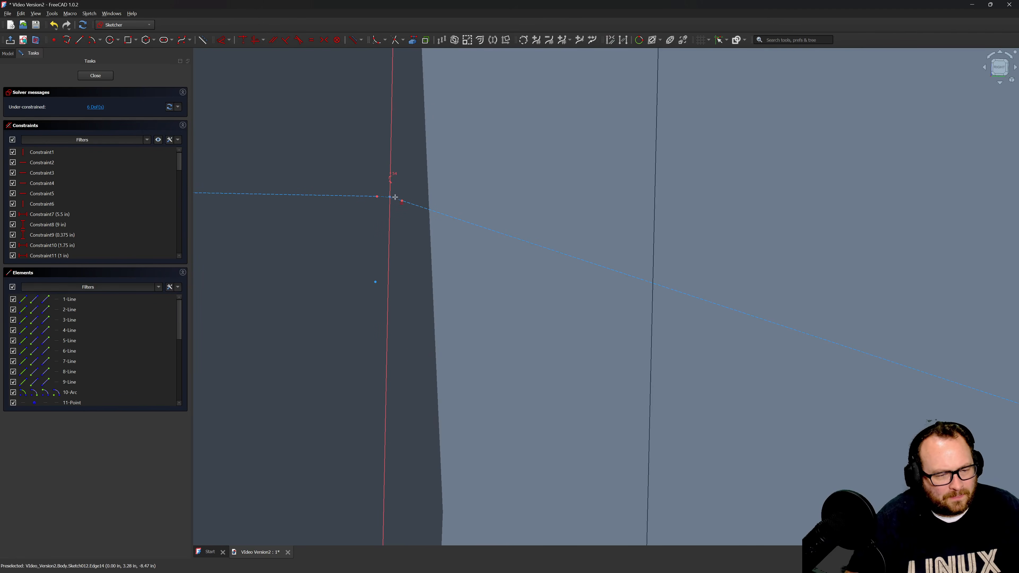
left_click(388, 201)
scroll(388, 200, "down", 5)
Constrain the two fillets on the short spoke-side lip flat equal to the other profile fillets.
scroll(475, 268, "down", 5)
scroll(724, 321, "up", 5)
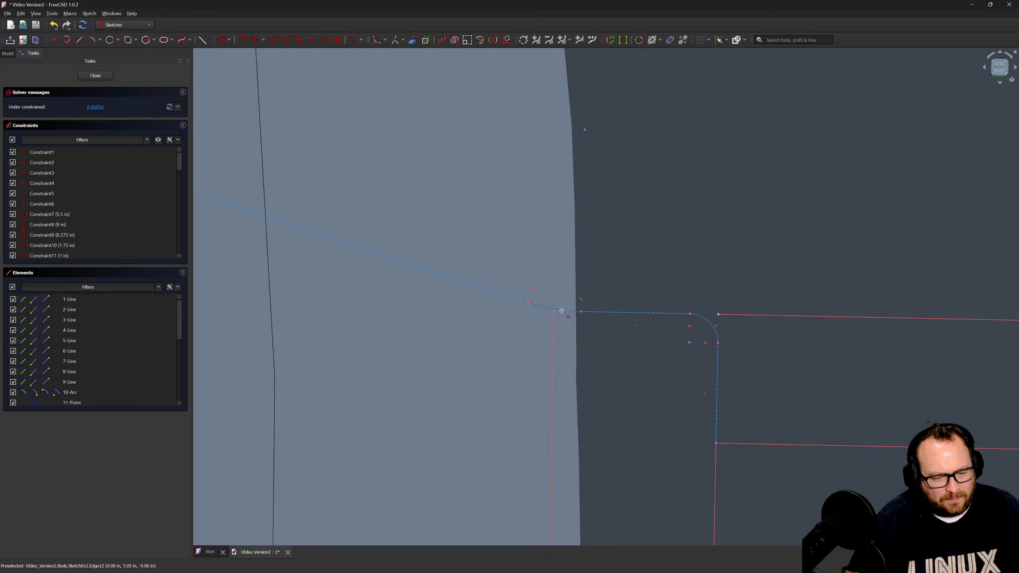
left_click(561, 310)
scroll(553, 308, "up", 2)
left_click(550, 311)
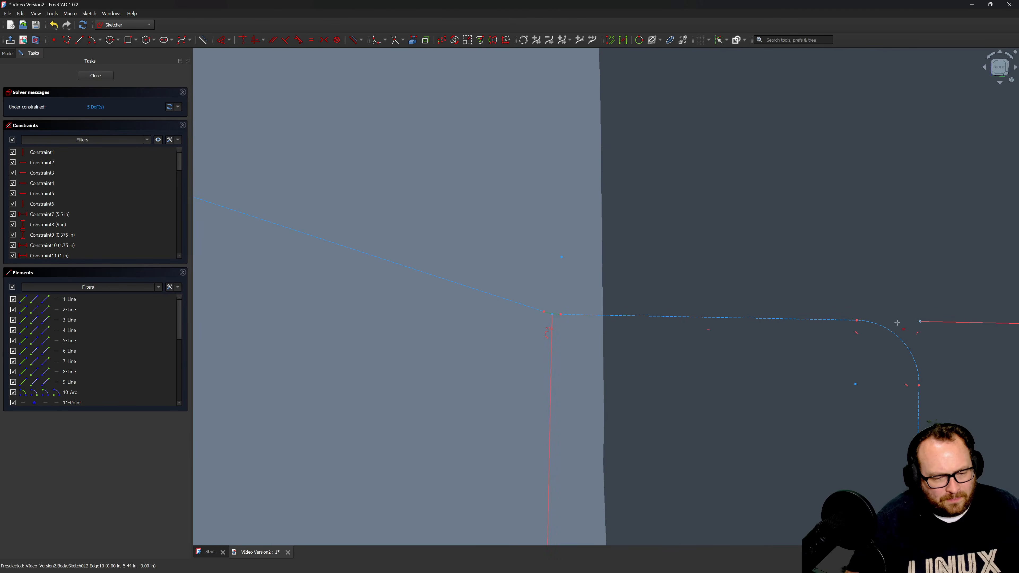
left_click(883, 326)
scroll(844, 273, "down", 7)
scroll(843, 269, "down", 5)
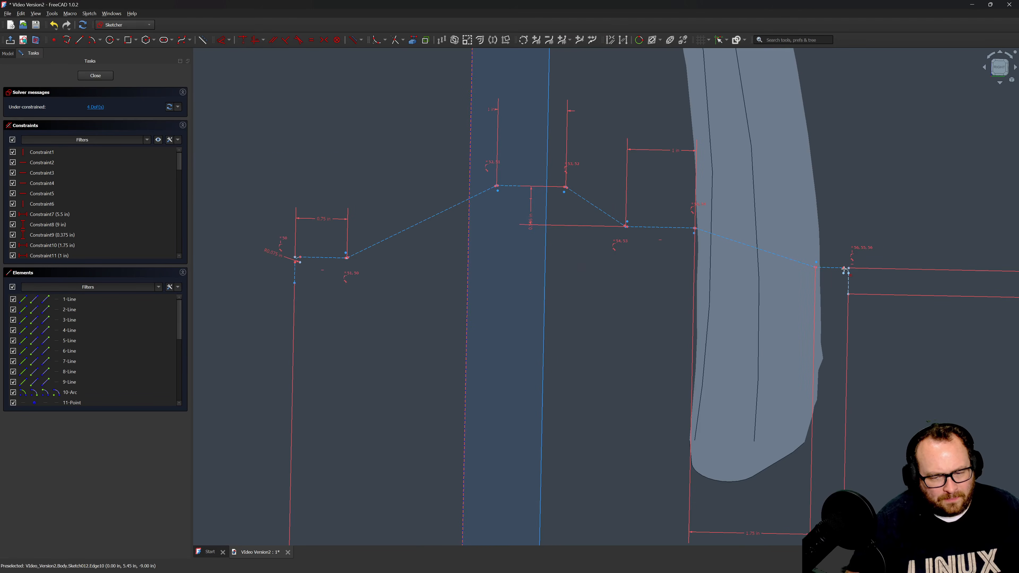
scroll(843, 269, "up", 5)
scroll(834, 275, "up", 3)
scroll(826, 284, "down", 5)
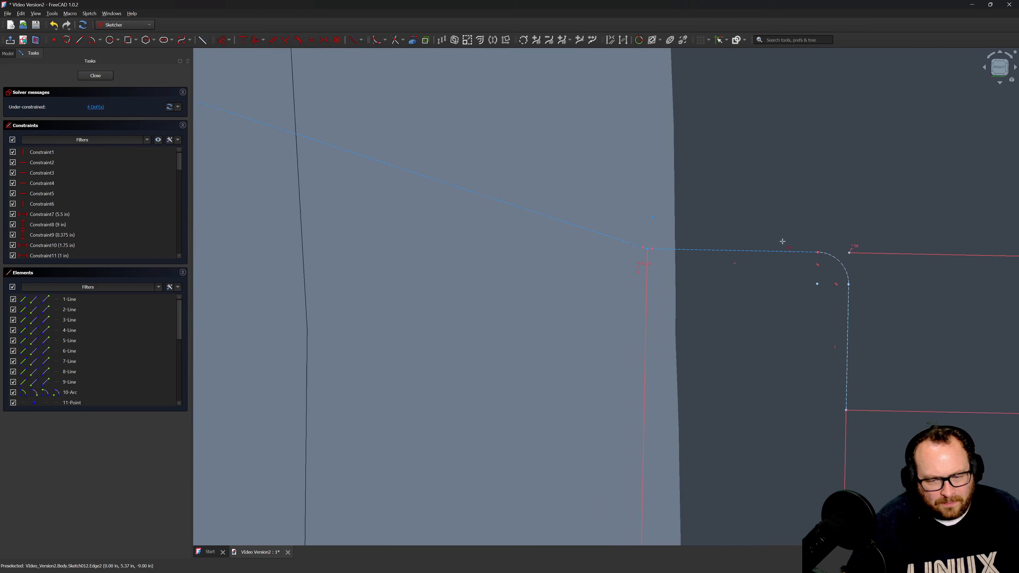
Highlight the sketch's under-constrained geometry and dimension the length of the raised centre flat's straight segment.
scroll(866, 355, "down", 6)
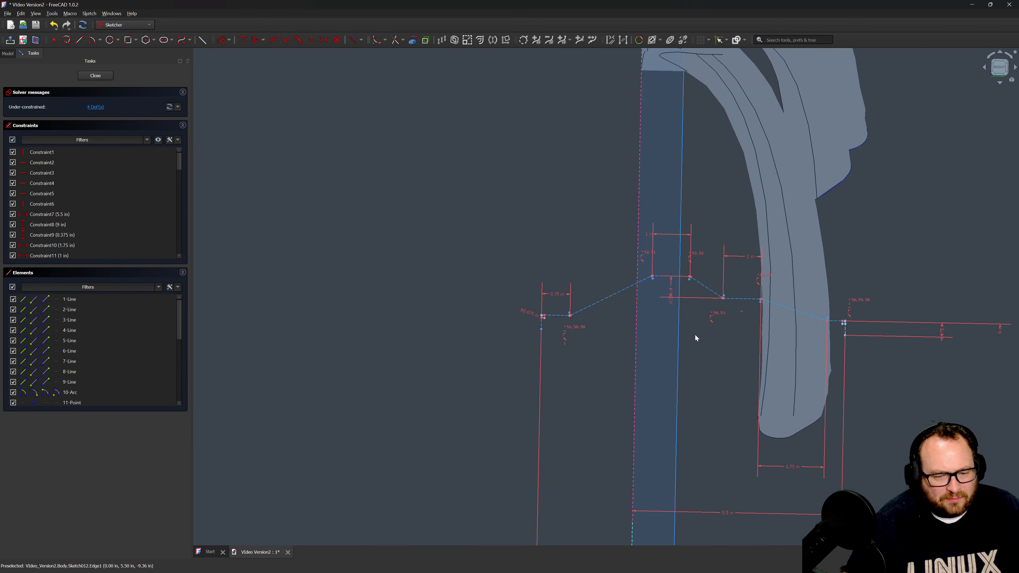
scroll(694, 333, "up", 1)
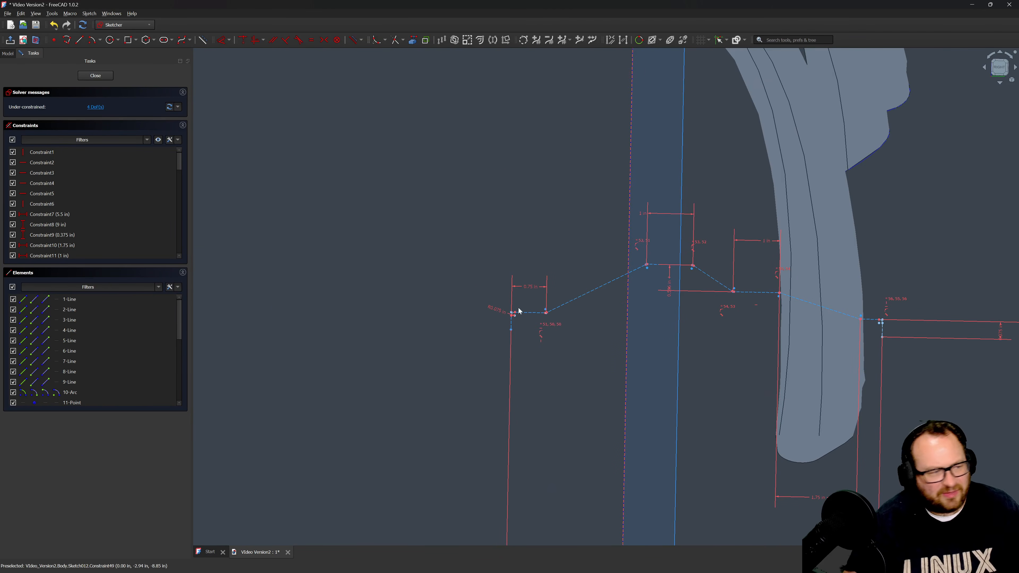
left_click(95, 107)
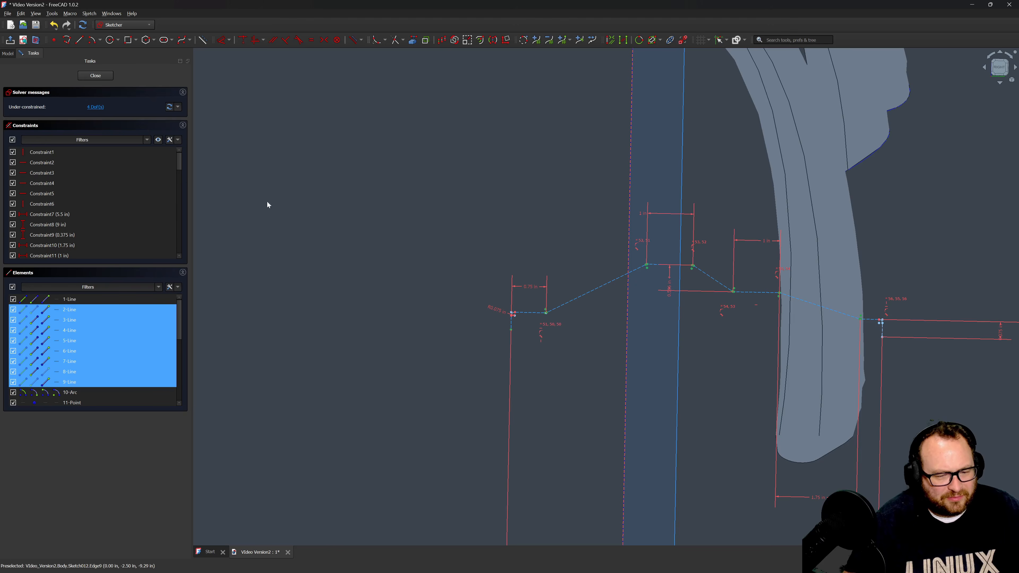
left_click(632, 245)
scroll(683, 285, "up", 8)
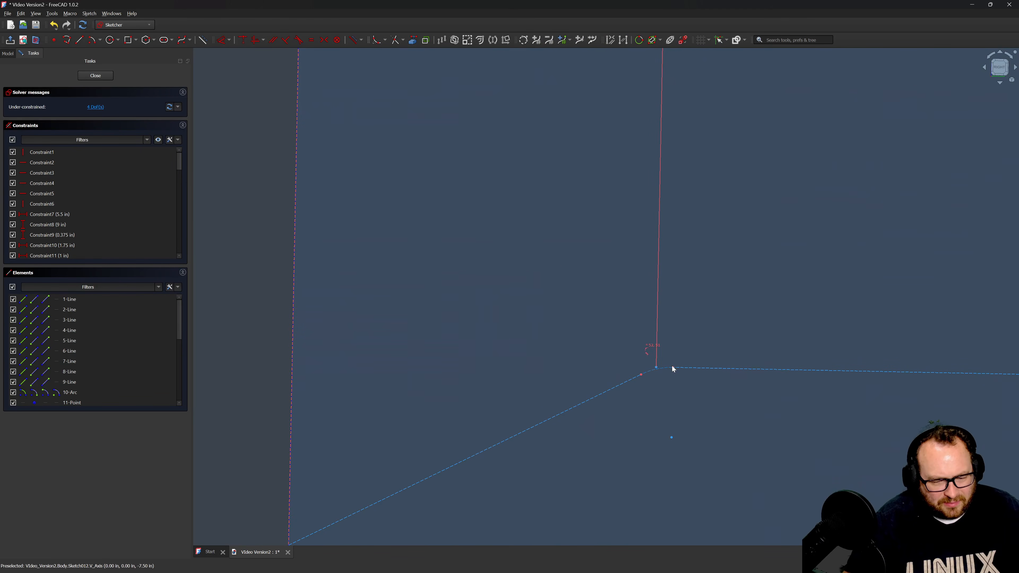
scroll(672, 369, "down", 5)
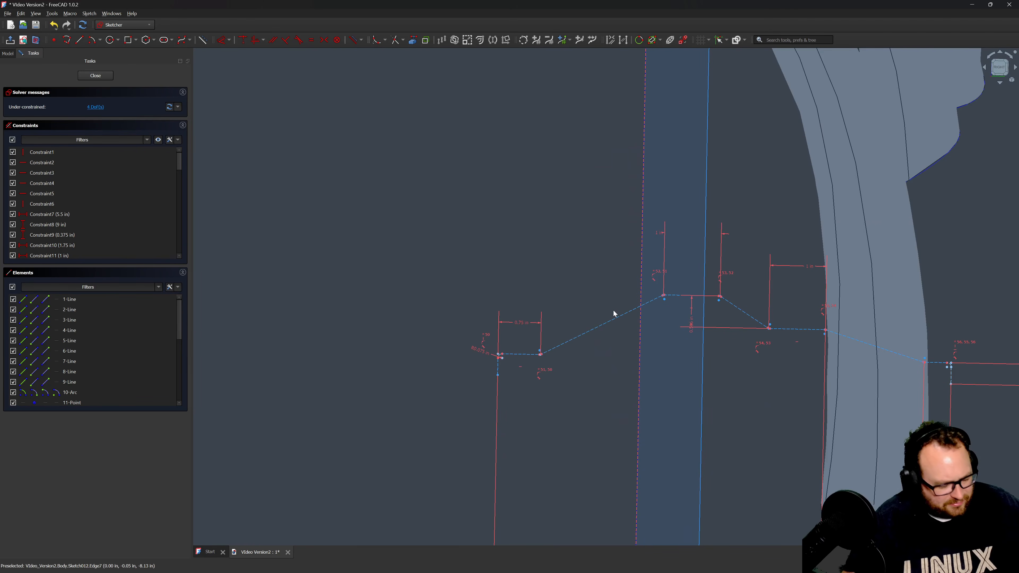
scroll(654, 299, "up", 3)
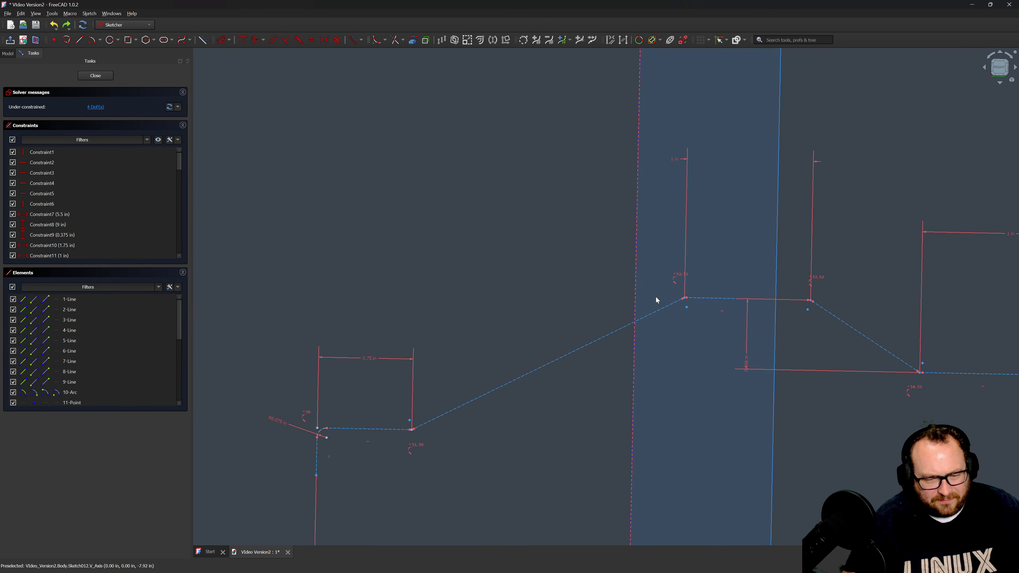
left_click(699, 297)
left_click(723, 259)
key("Return")
Dimension the lengths of the short slope and the long slope on either side of the raised centre flat.
left_click(868, 340)
left_click(855, 355)
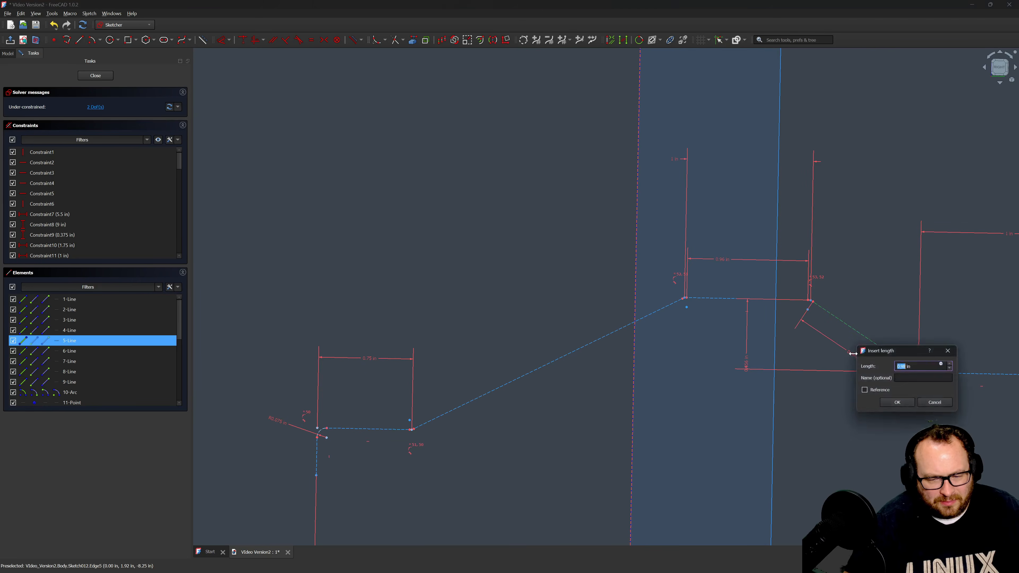
key("Return")
left_click(612, 331)
left_click(512, 334)
Constrain the vertical lip lines at the profile's two ends to equal length.
scroll(399, 401, "up", 7)
key("e")
left_click(506, 350)
scroll(384, 327, "down", 8)
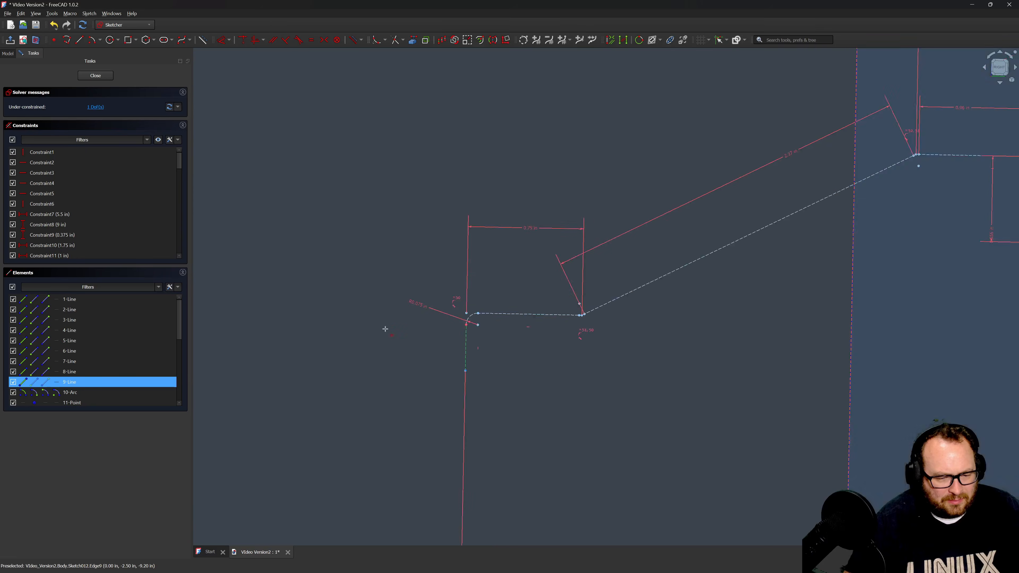
scroll(682, 346, "up", 9)
left_click(581, 292)
scroll(583, 293, "down", 6)
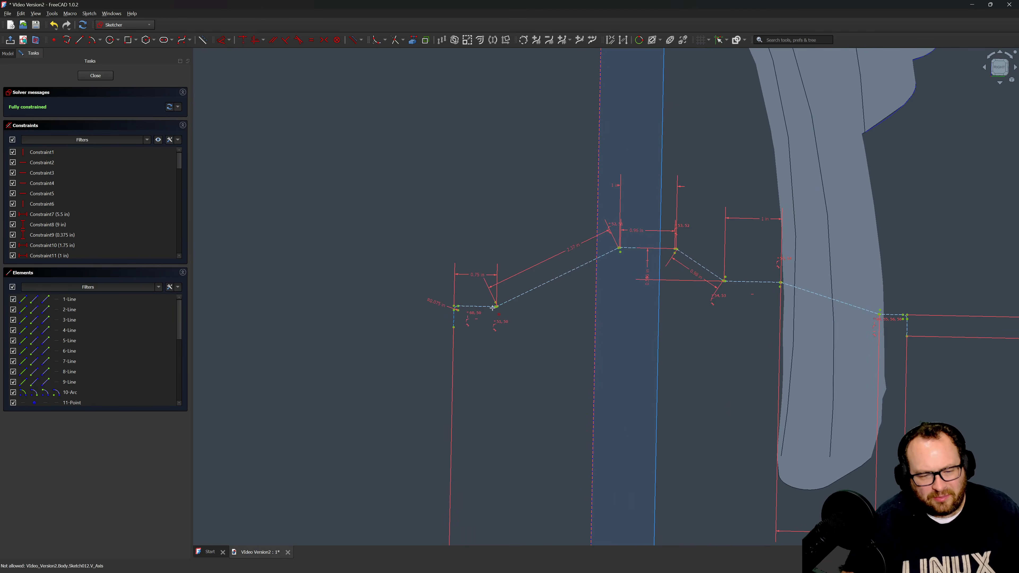
Offset the entire construction profile by 0.0625 in using arc mode, keeping the original geometry.
scroll(492, 308, "down", 1)
scroll(846, 321, "up", 2)
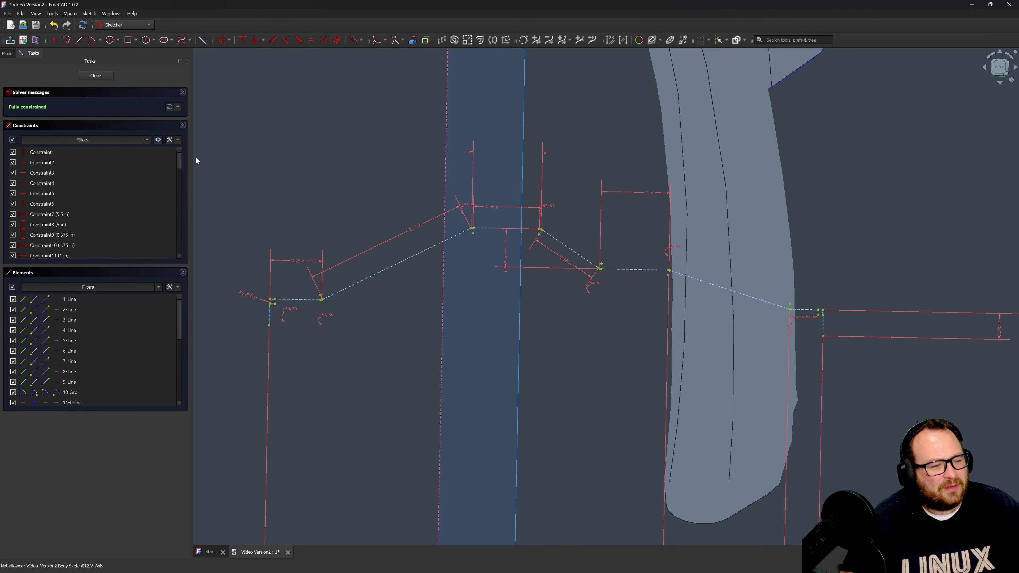
mouse_move(227, 159)
left_mouse_down()
mouse_move(527, 323)
mouse_move(923, 469)
left_mouse_up()
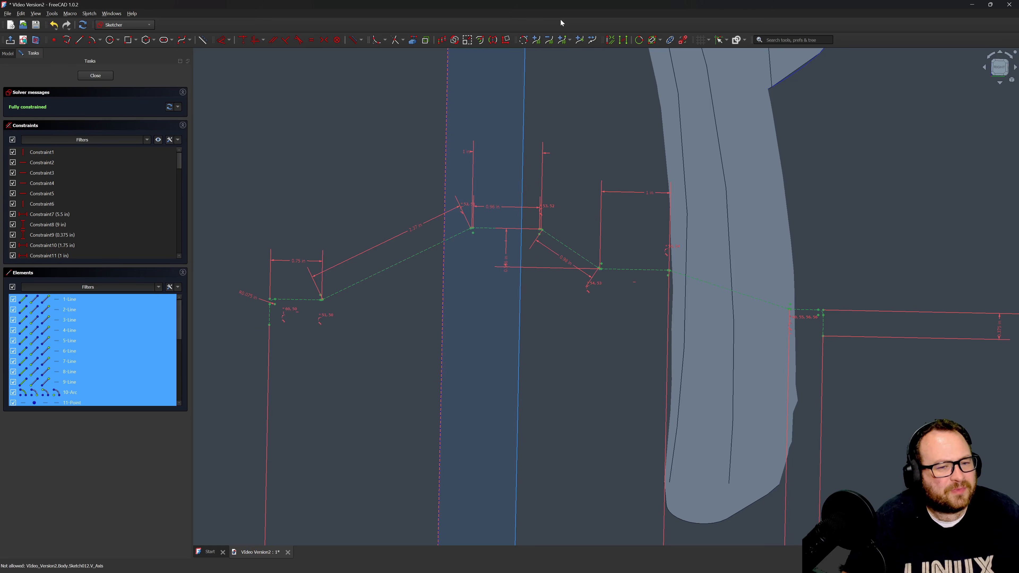
left_click(480, 40)
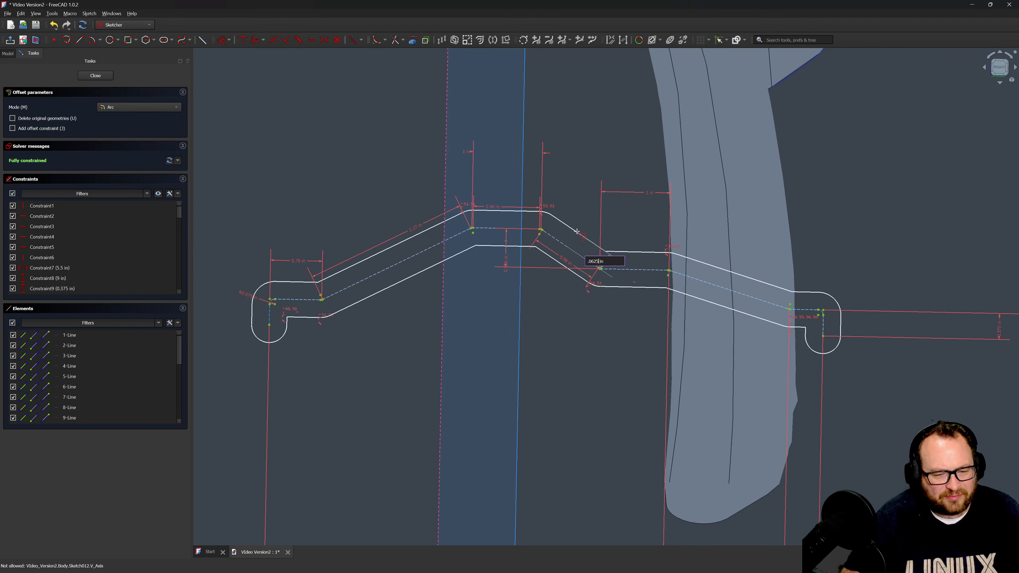
type(".0625")
key("Return")
Delete the rounded end caps from the offset outline at the spoke-side lip and the far lip.
scroll(762, 281, "up", 6)
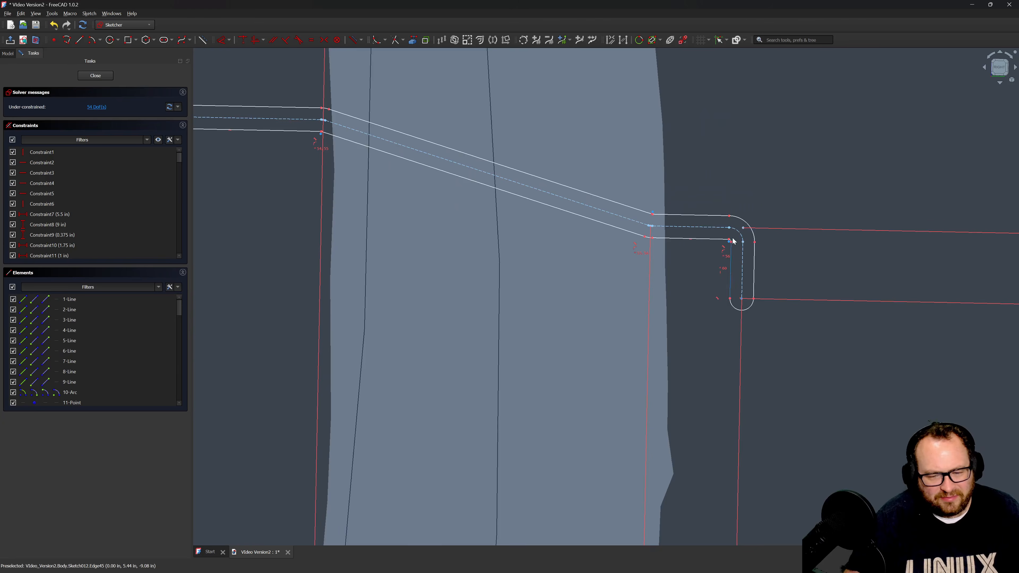
scroll(722, 255, "down", 5)
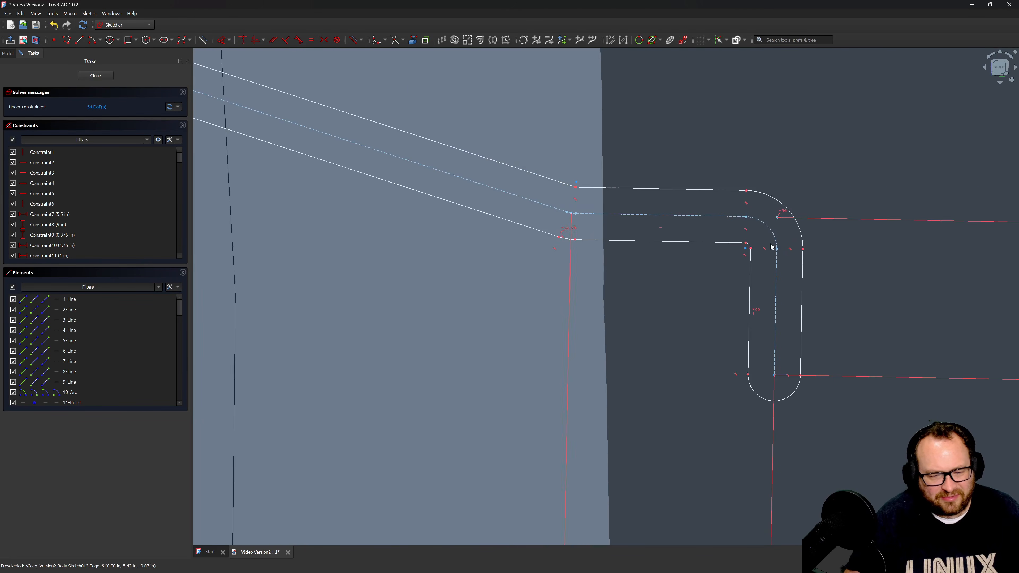
scroll(703, 217, "up", 4)
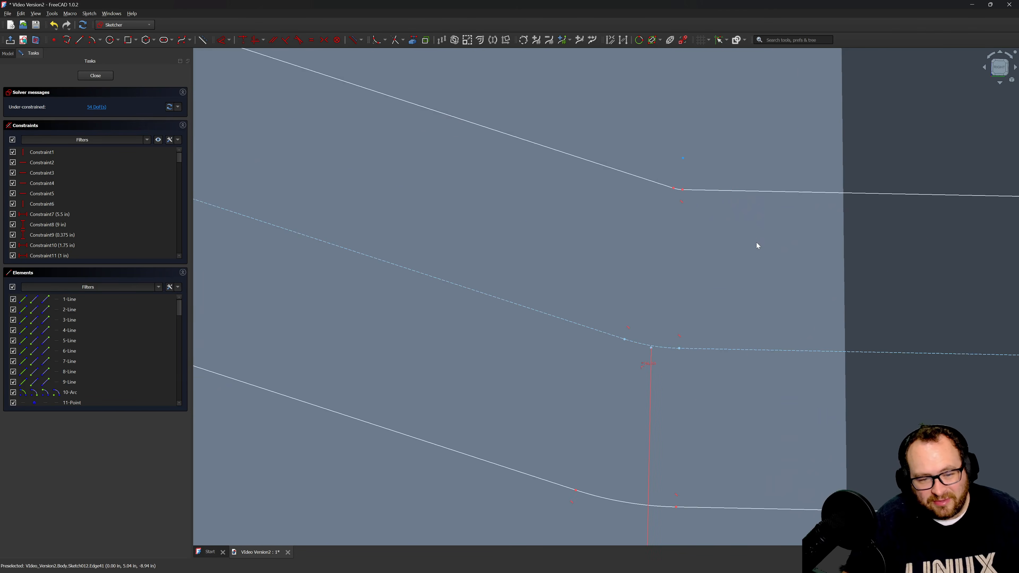
scroll(725, 228, "down", 8)
scroll(727, 235, "up", 6)
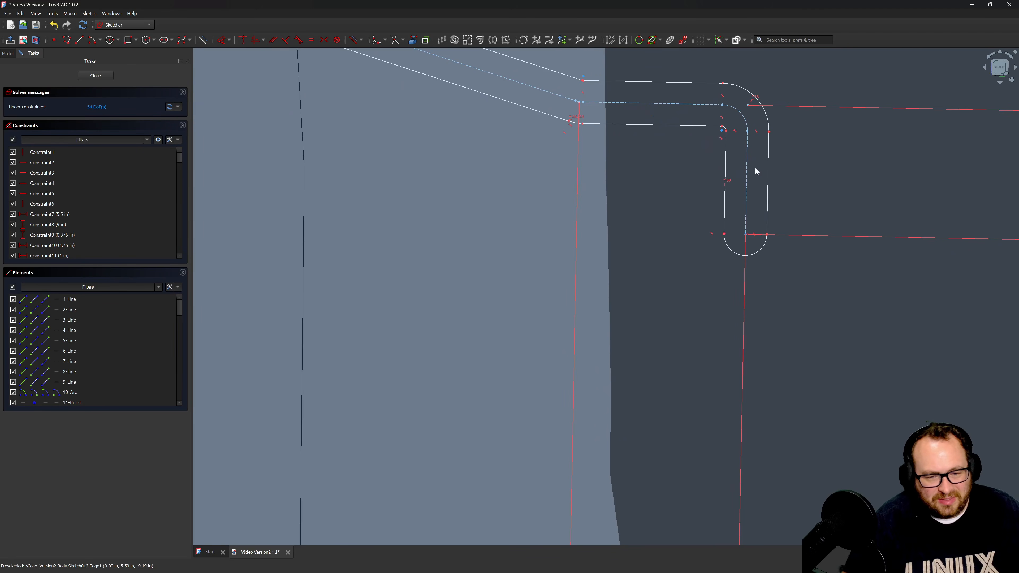
scroll(728, 246, "up", 2)
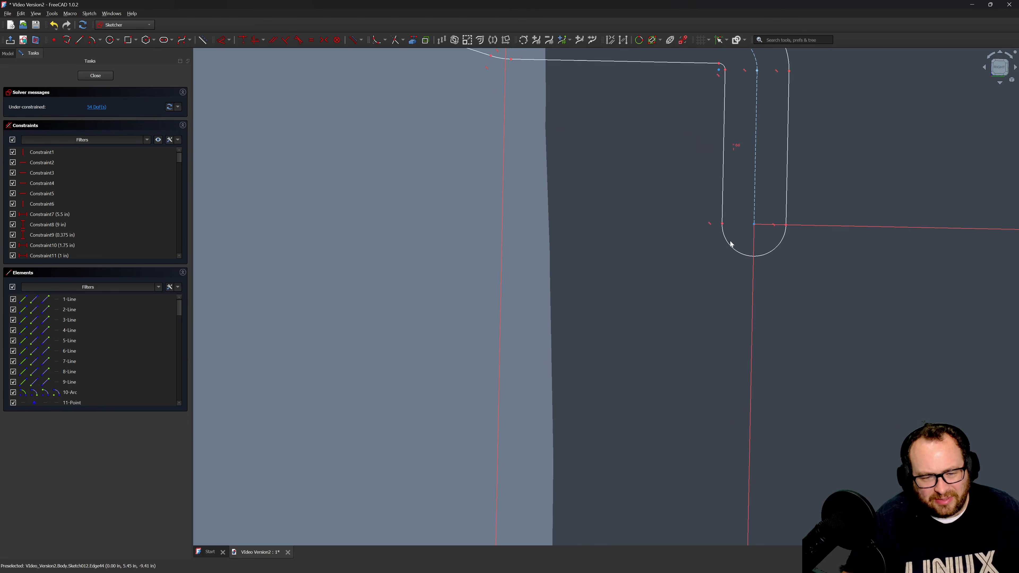
scroll(880, 276, "down", 8)
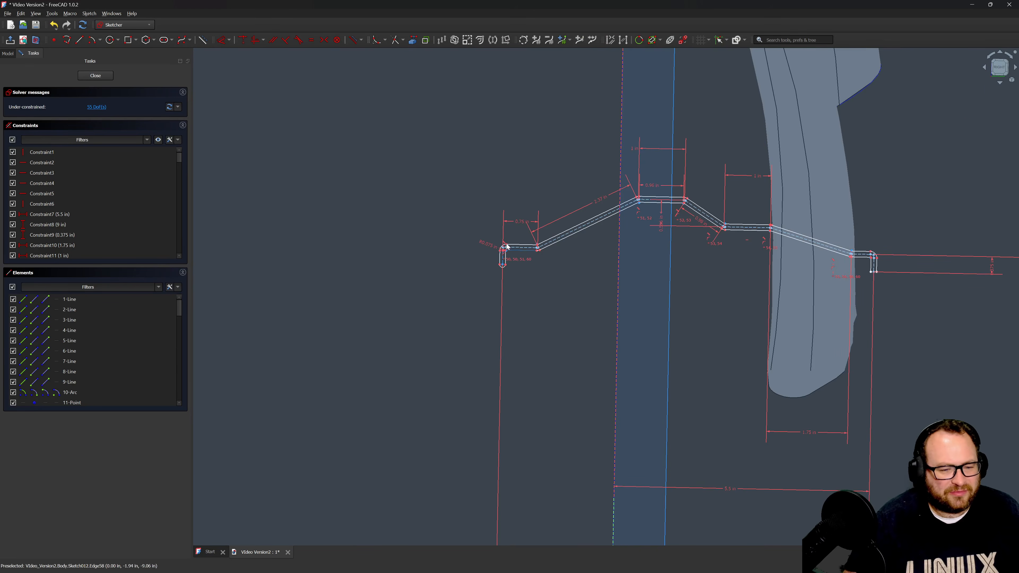
scroll(506, 286, "up", 3)
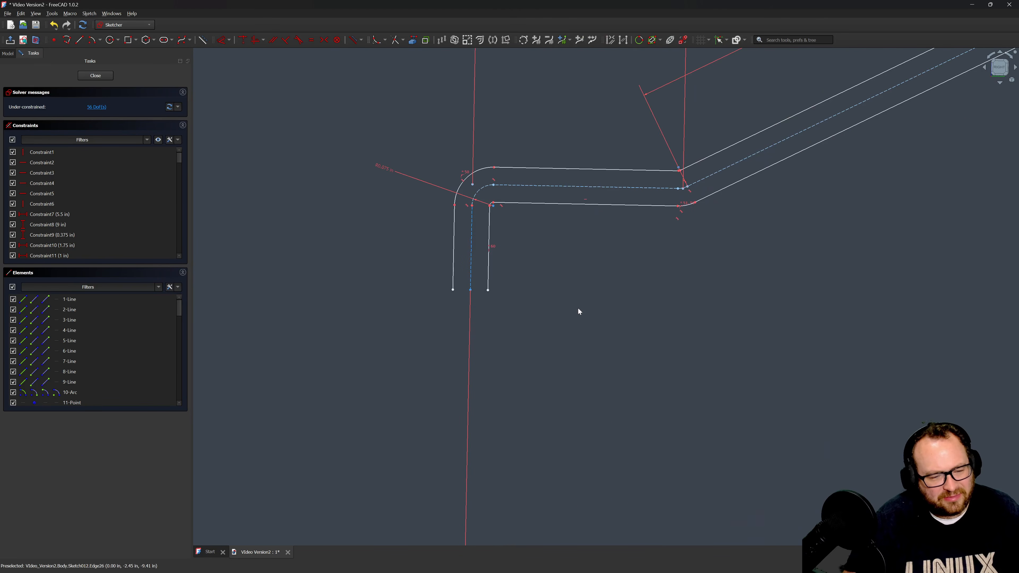
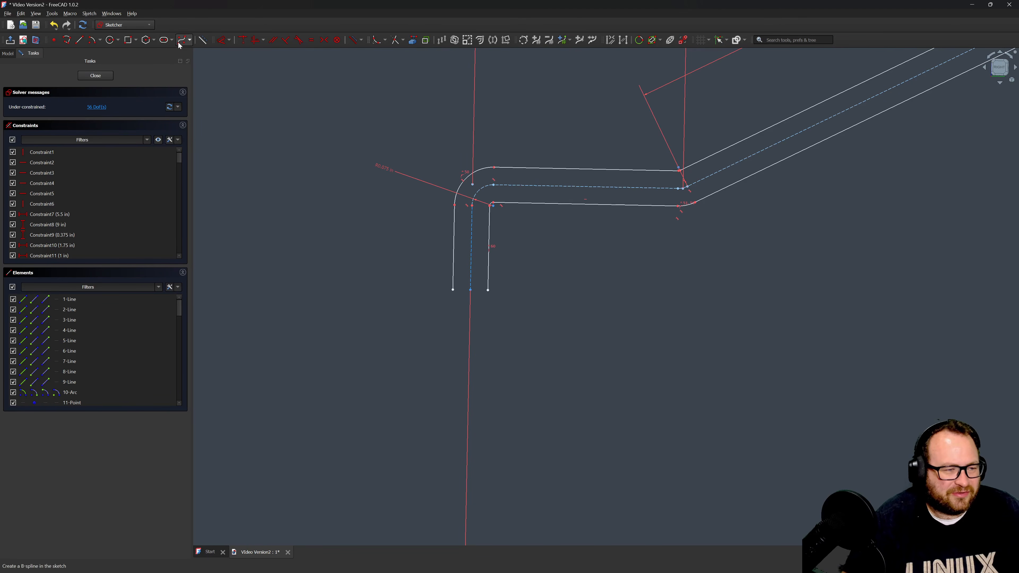
Close the far lip's open end with a straight line between the two offset endpoints.
left_click(80, 40)
scroll(384, 238, "up", 4)
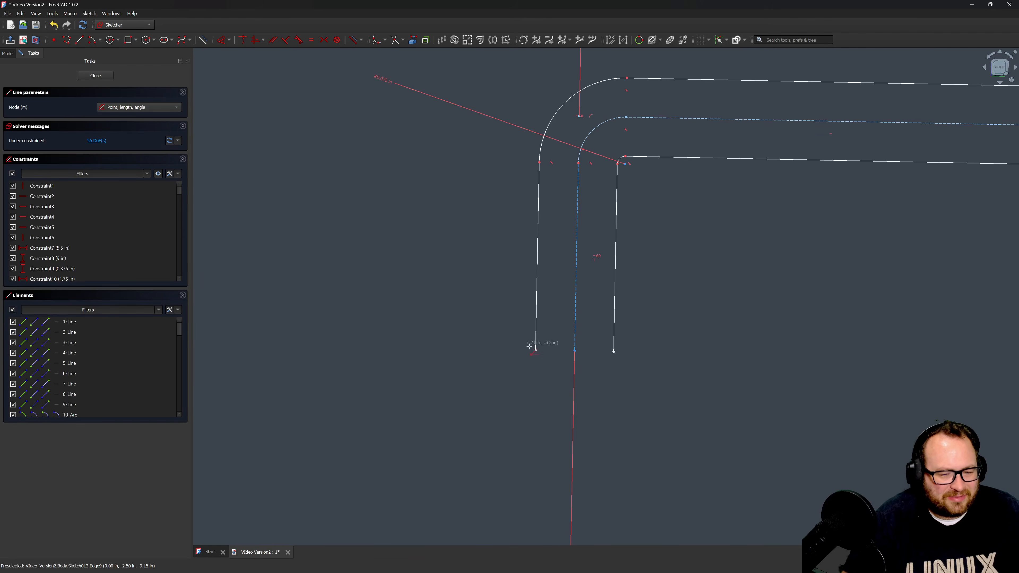
left_click(536, 349)
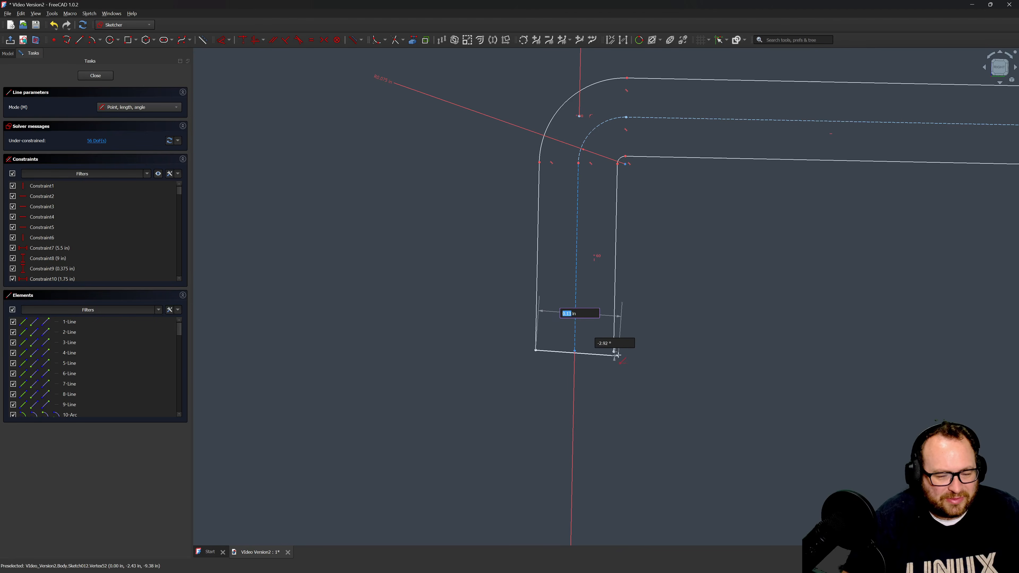
left_click(614, 350)
scroll(338, 322, "down", 6)
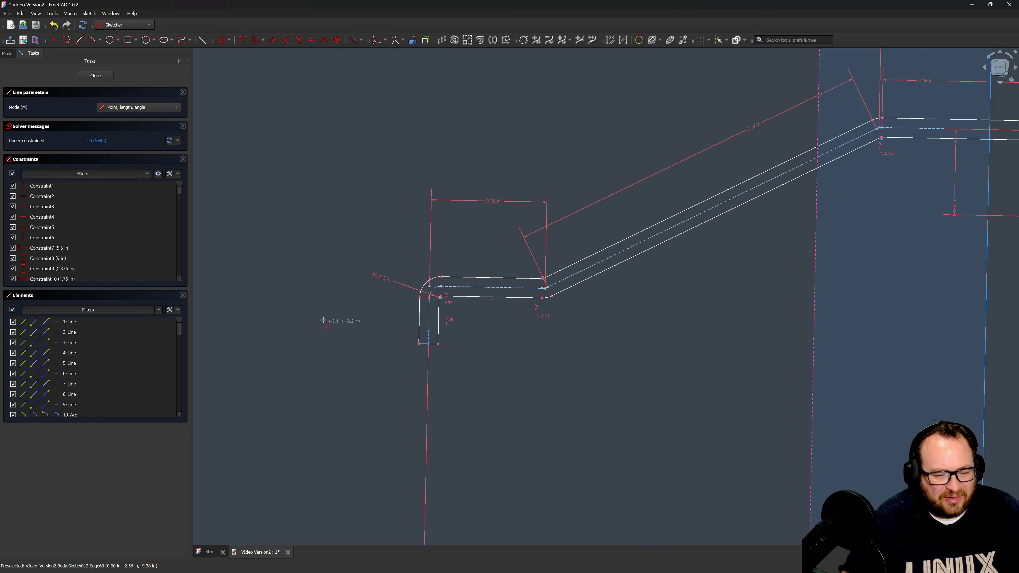
Close the spoke-side lip's open end with a straight line between its offset endpoints and leave the sketch.
scroll(338, 323, "up", 4)
scroll(297, 323, "up", 6)
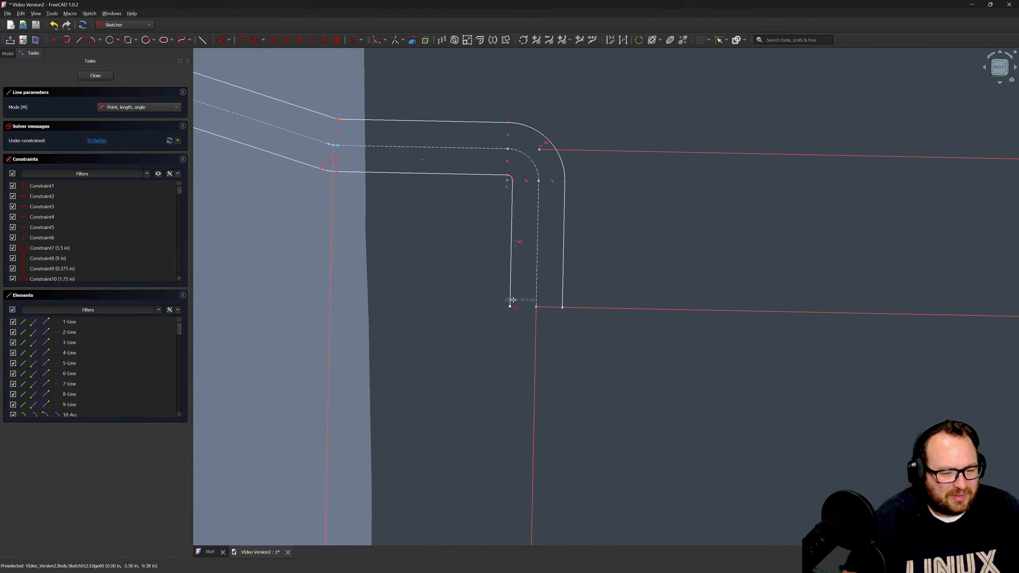
left_click(511, 307)
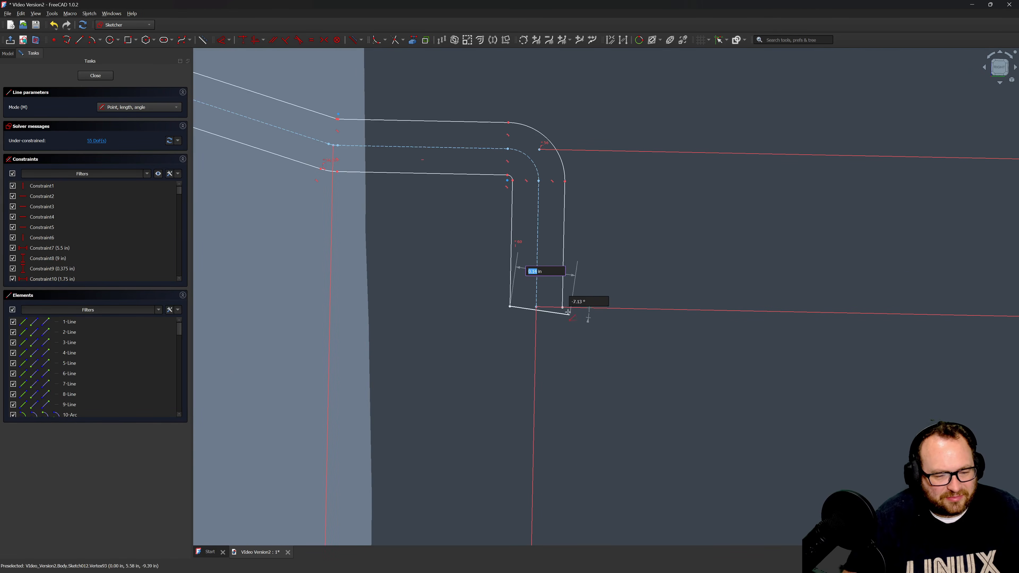
left_click(535, 307)
right_click(461, 346)
scroll(677, 303, "down", 15)
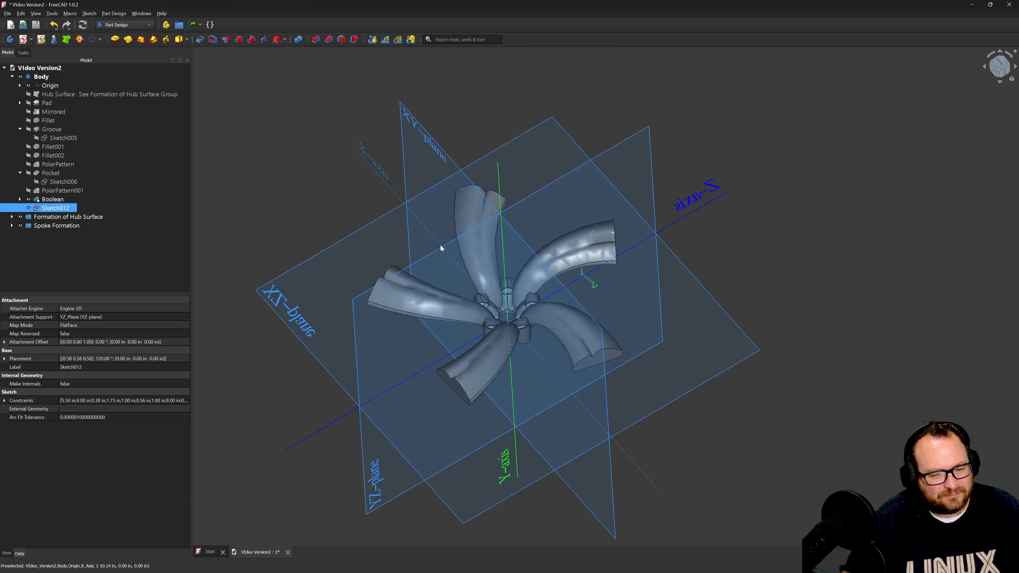
Revolve the rim sketch 360° about the base Y axis with the direction reversed.
scroll(570, 257, "up", 3)
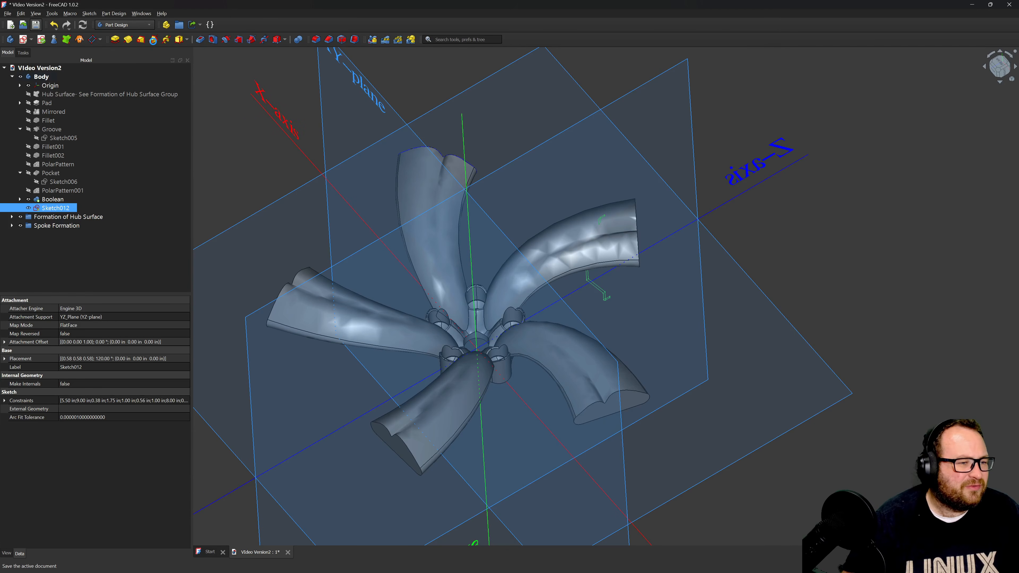
left_click(126, 42)
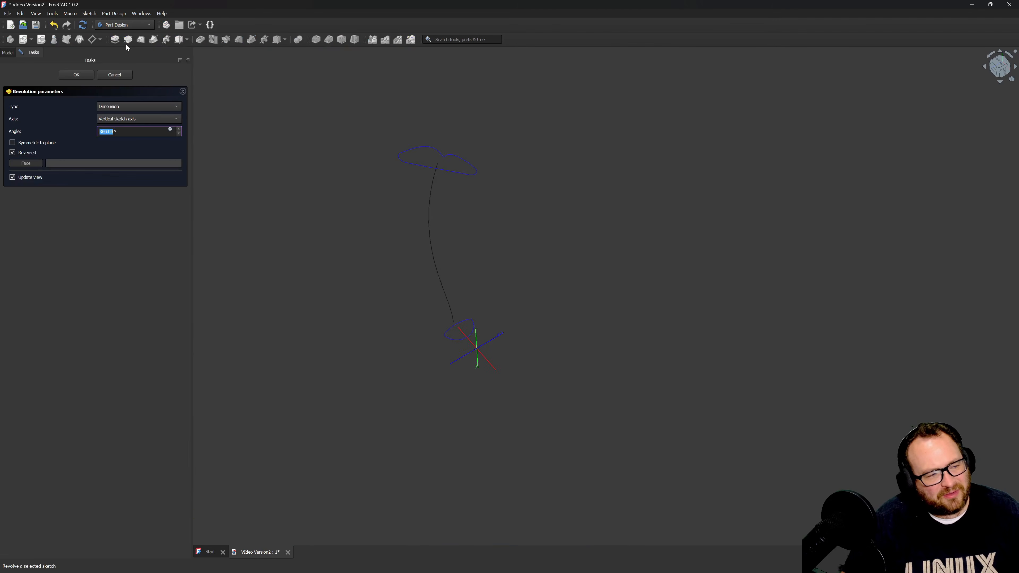
left_click(120, 119)
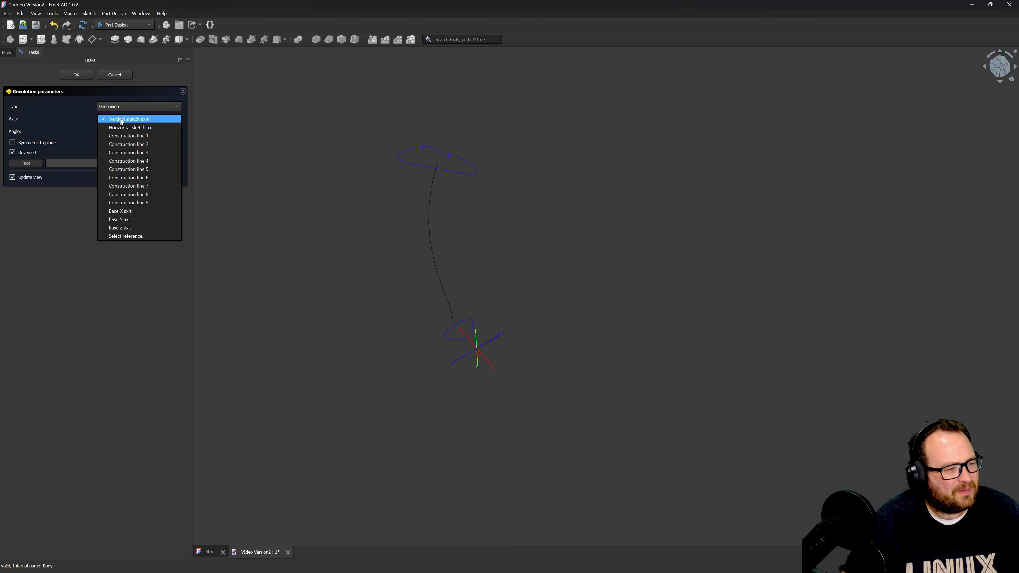
left_click(424, 255)
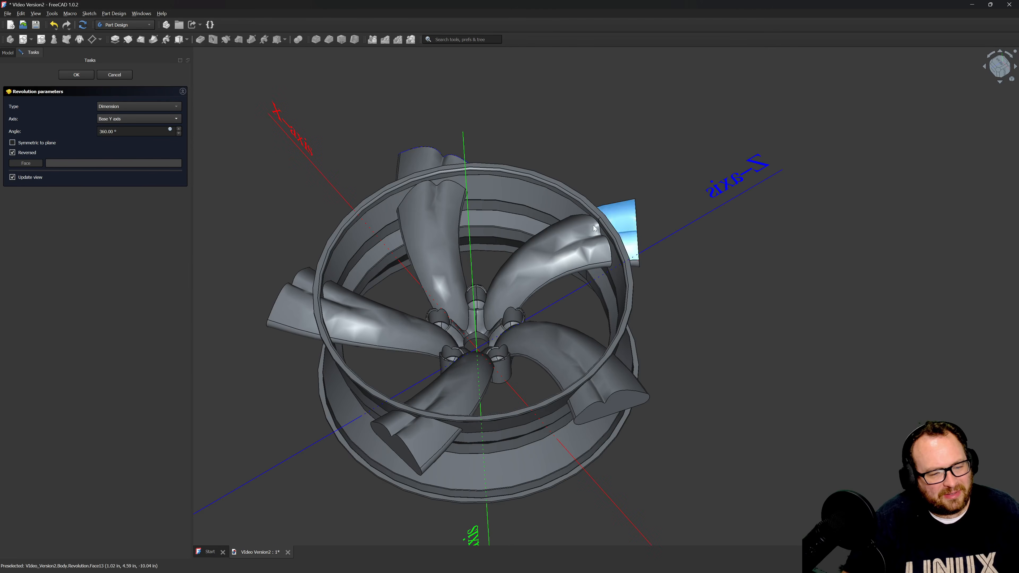
left_click(68, 75)
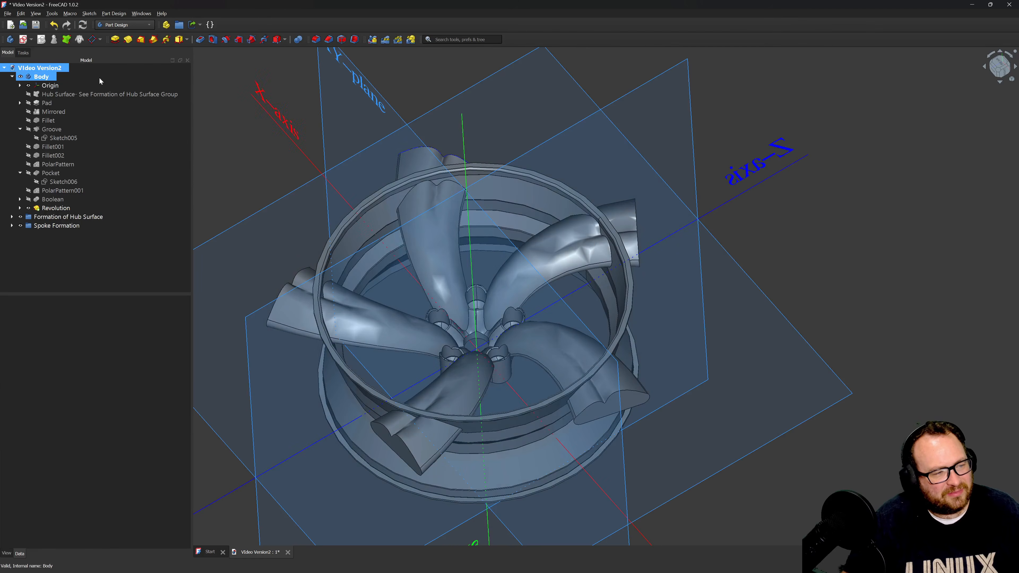
Examine the revolved rim, the spoke ends crossing it and the spoke-to-hub junctions from several angles.
middle_click_drag(485, 152, 438, 296)
scroll(467, 241, "up", 7)
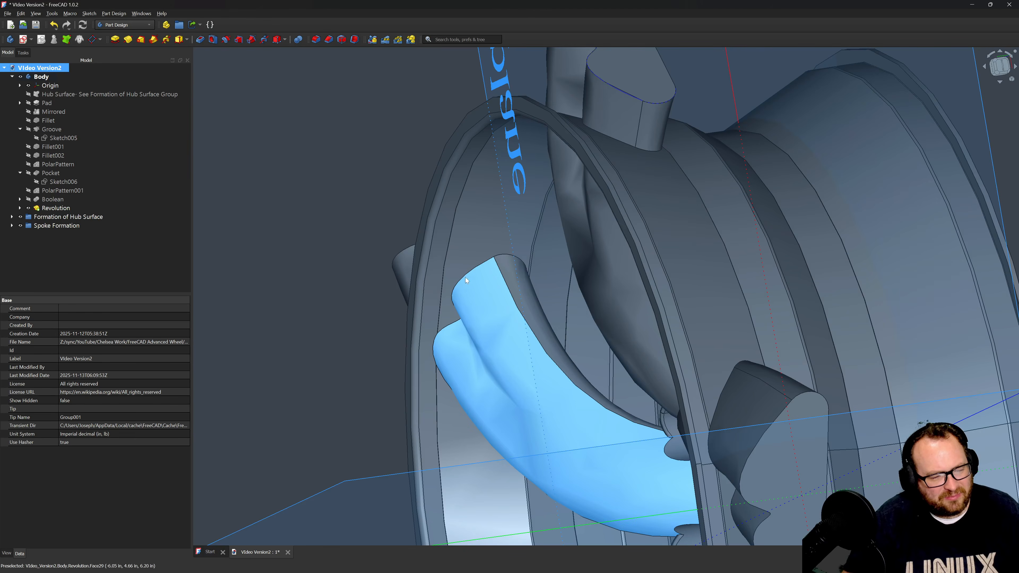
middle_click_drag(465, 288, 678, 289)
scroll(732, 380, "up", 5)
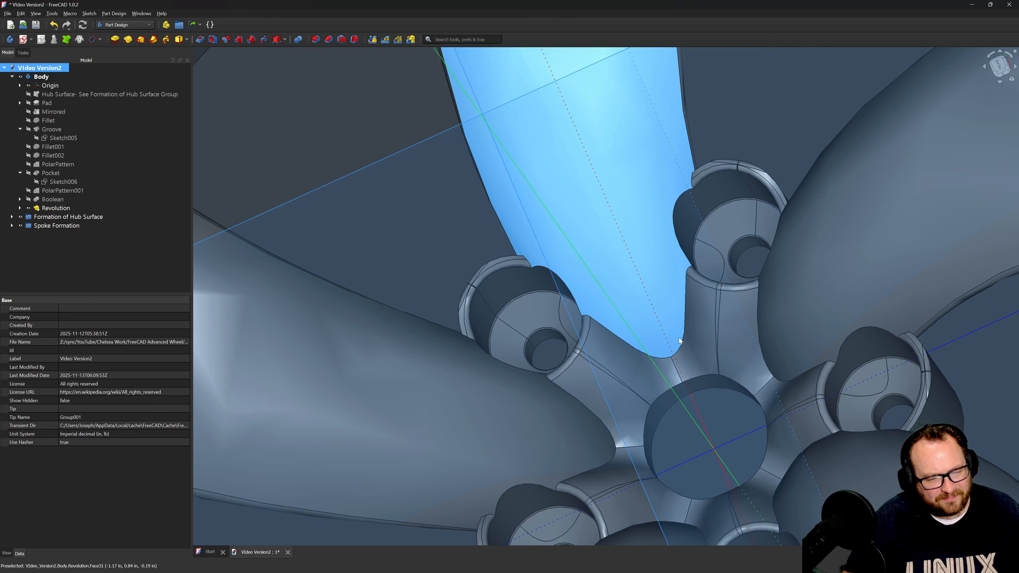
scroll(679, 341, "down", 5)
scroll(641, 346, "up", 5)
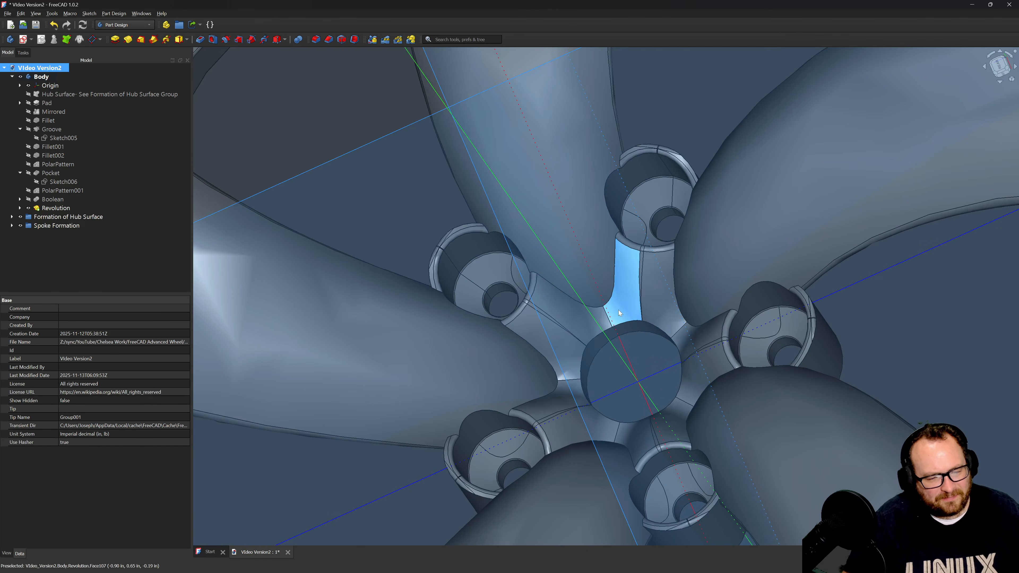
scroll(474, 276, "down", 5)
middle_click_drag(330, 266, 363, 297)
scroll(365, 299, "up", 5)
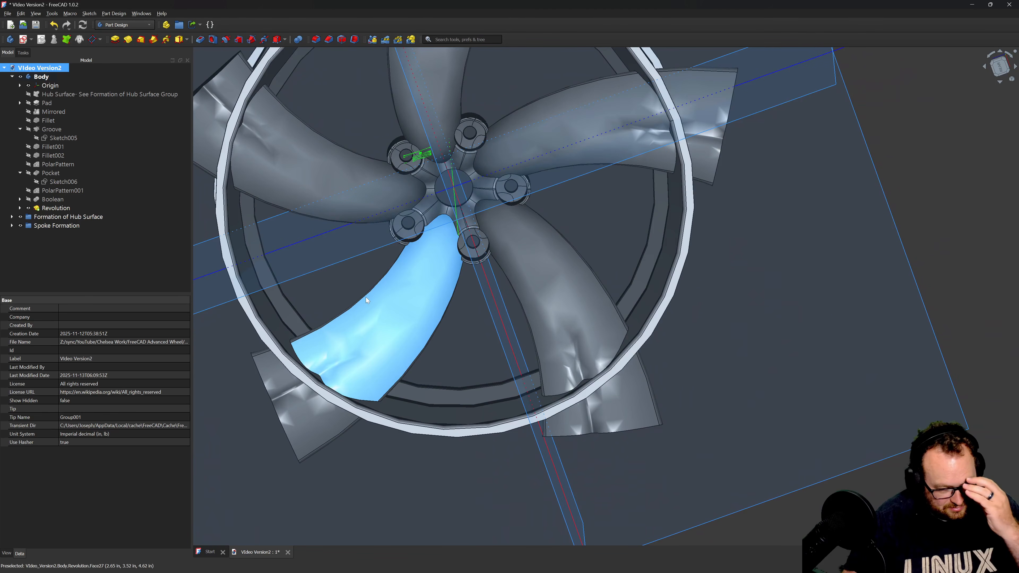
Examine how far the spoke ends stick out past the rim, viewing the wheel from the front and side.
scroll(583, 362, "down", 5)
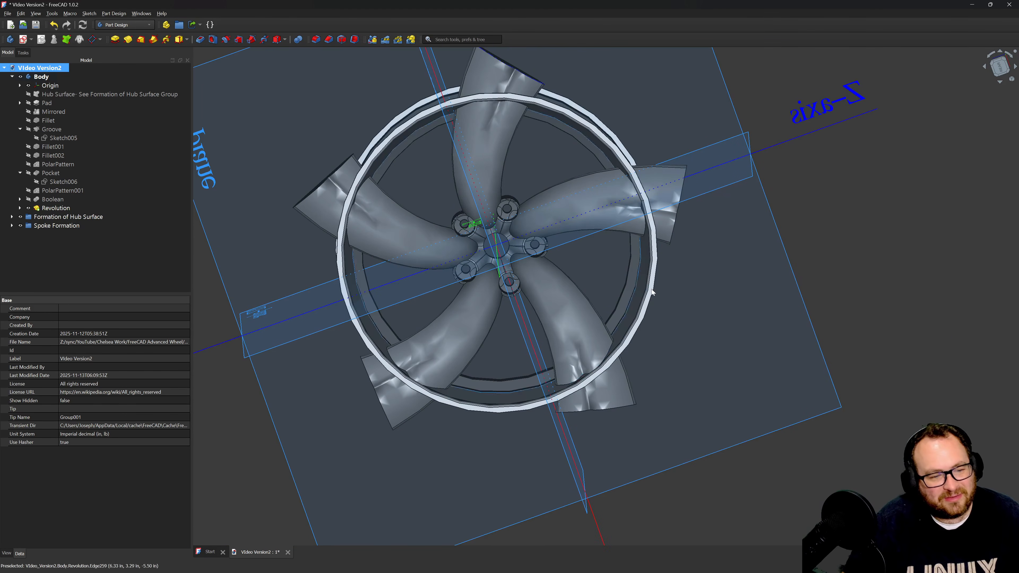
middle_click_drag(651, 289, 432, 295)
scroll(432, 295, "down", 4)
scroll(736, 244, "up", 4)
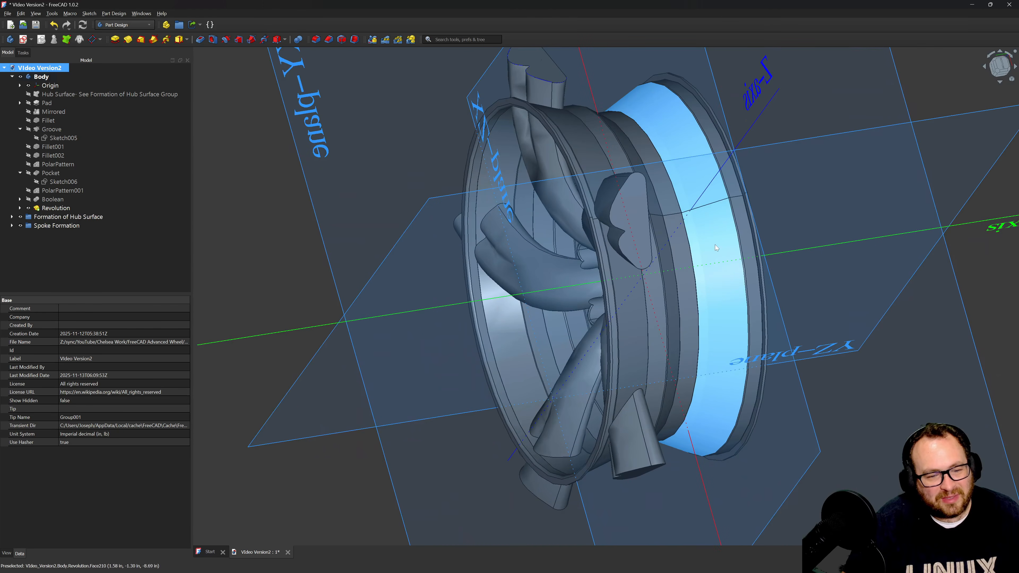
middle_click_drag(707, 251, 630, 196)
scroll(631, 195, "up", 3)
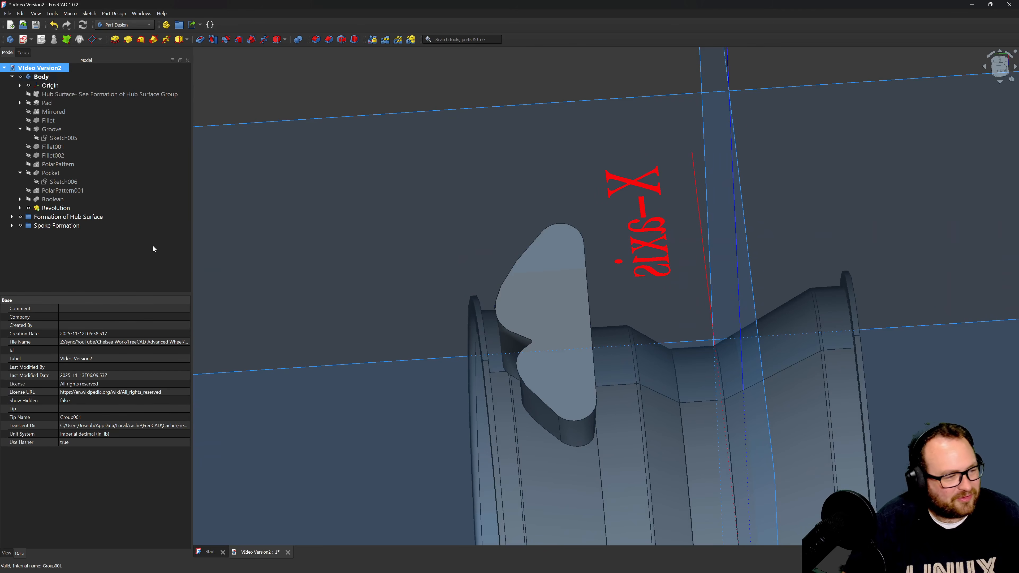
scroll(486, 355, "down", 3)
scroll(426, 284, "down", 4)
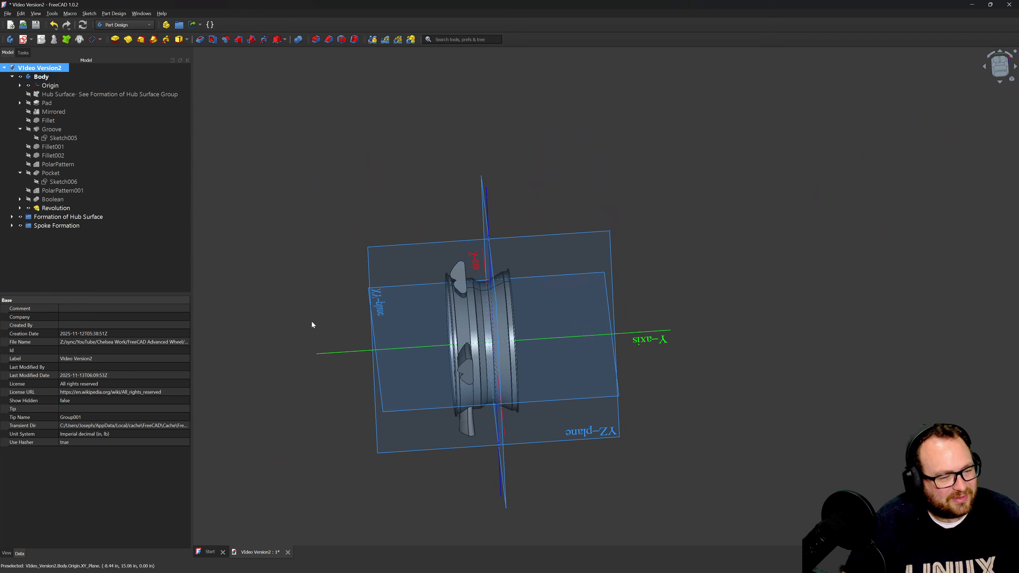
middle_click_drag(311, 321, 443, 309)
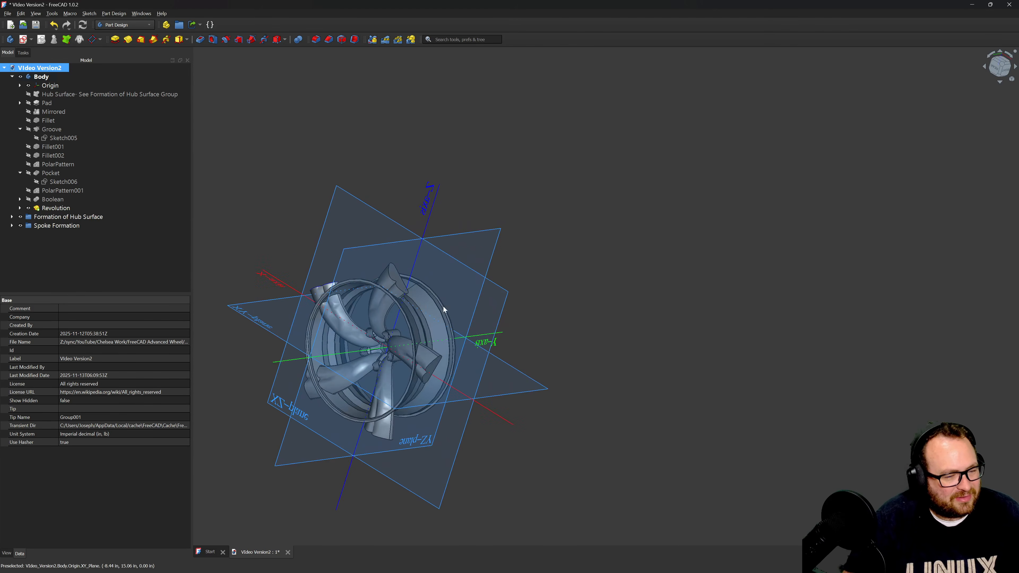
left_click(349, 251)
left_click(23, 39)
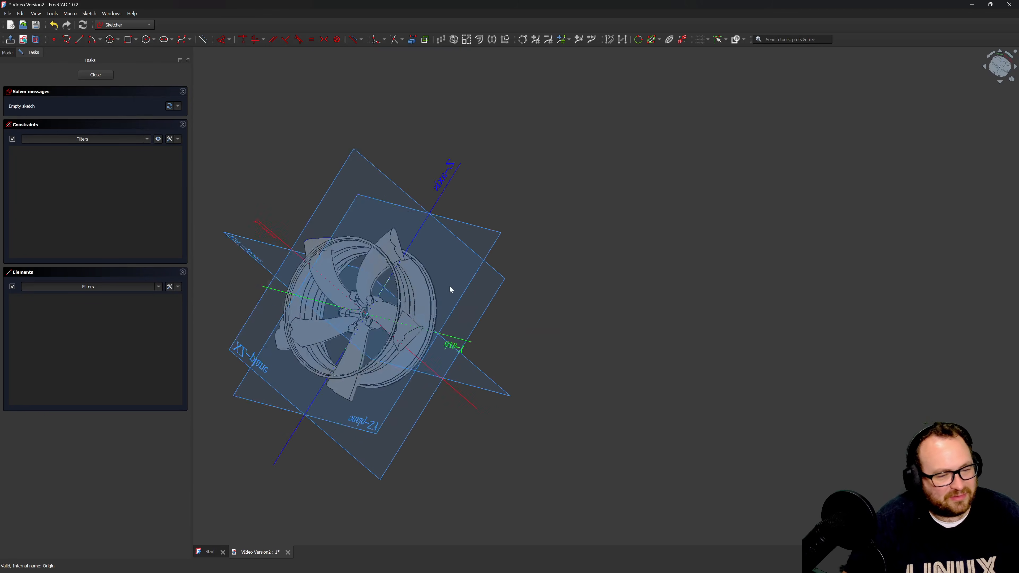
scroll(594, 174, "up", 1)
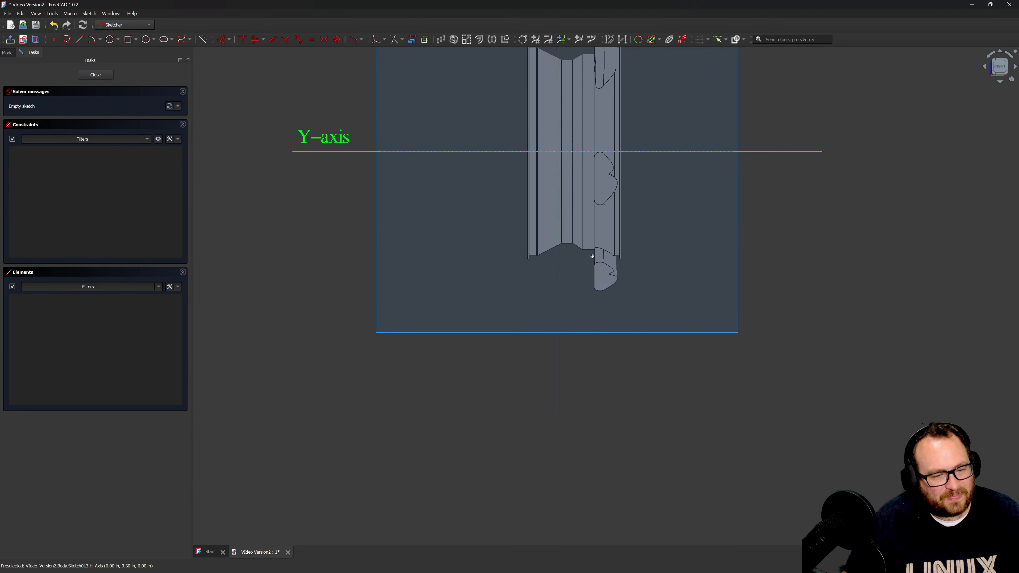
middle_click_drag(593, 174, 591, 360)
scroll(589, 363, "up", 8)
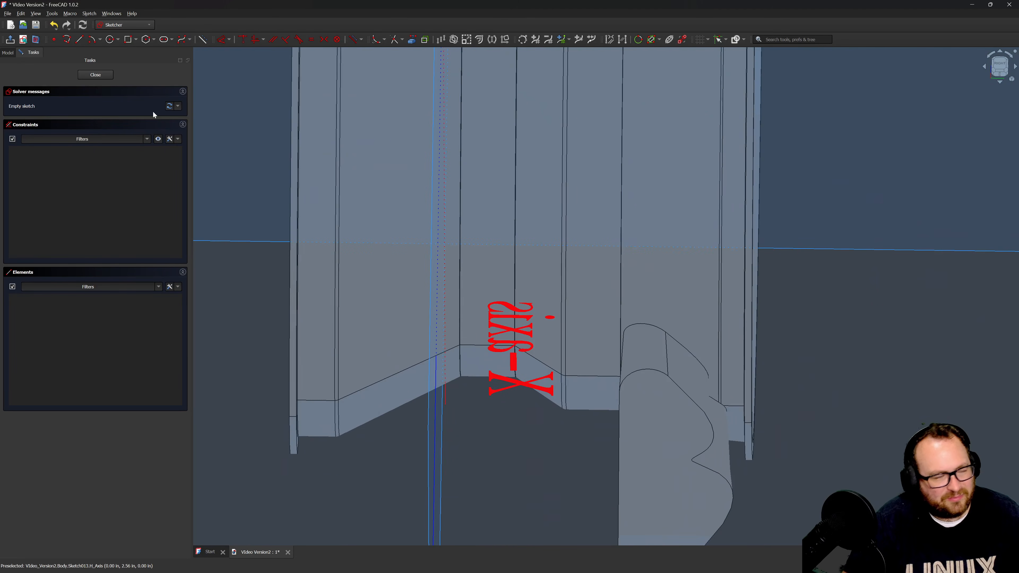
scroll(533, 378, "down", 5)
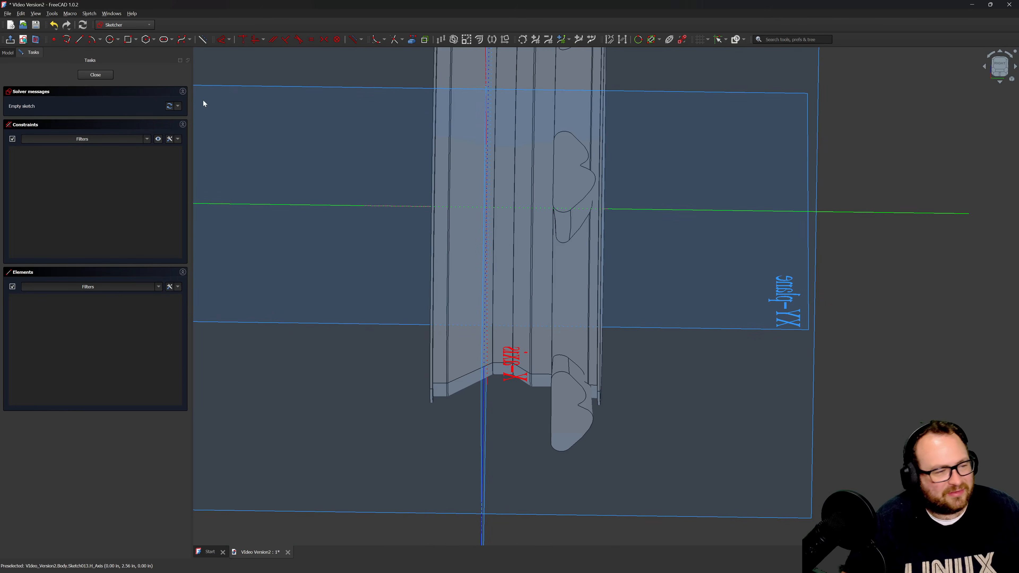
left_click(96, 77)
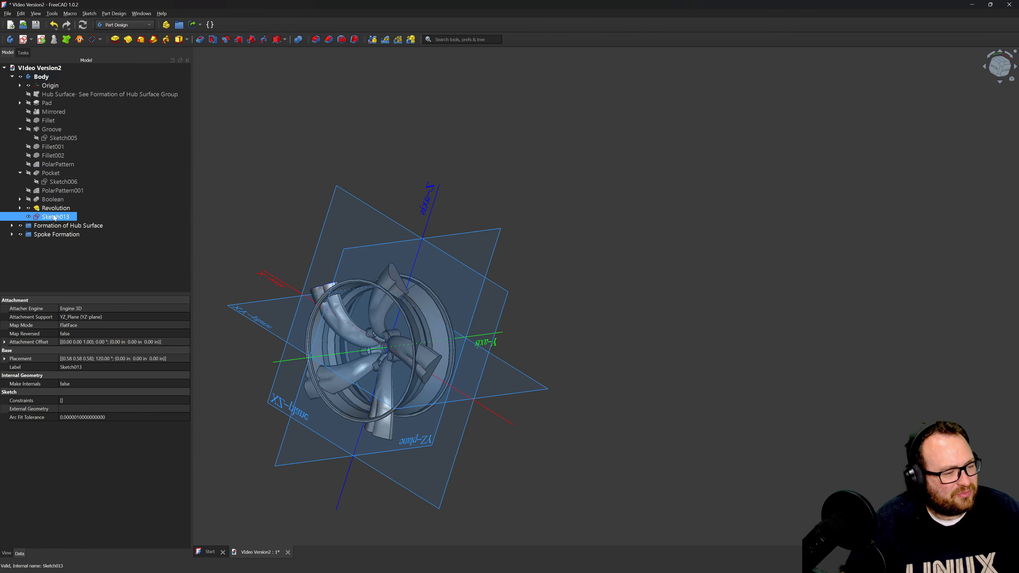
Show the rim profile sketch inside the revolution and delete the empty sketch.
left_click(20, 208)
left_click(60, 216)
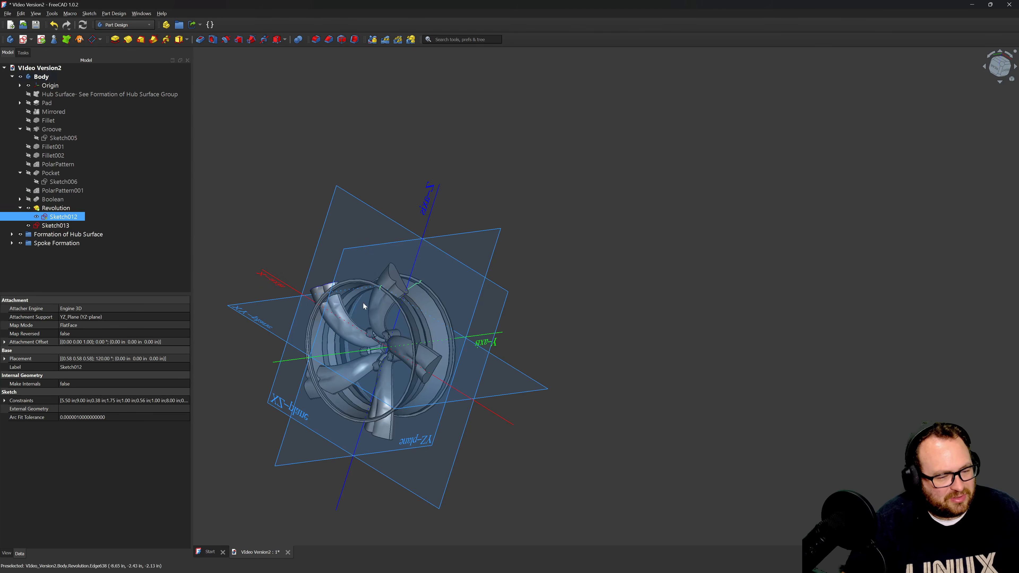
scroll(429, 297, "up", 5)
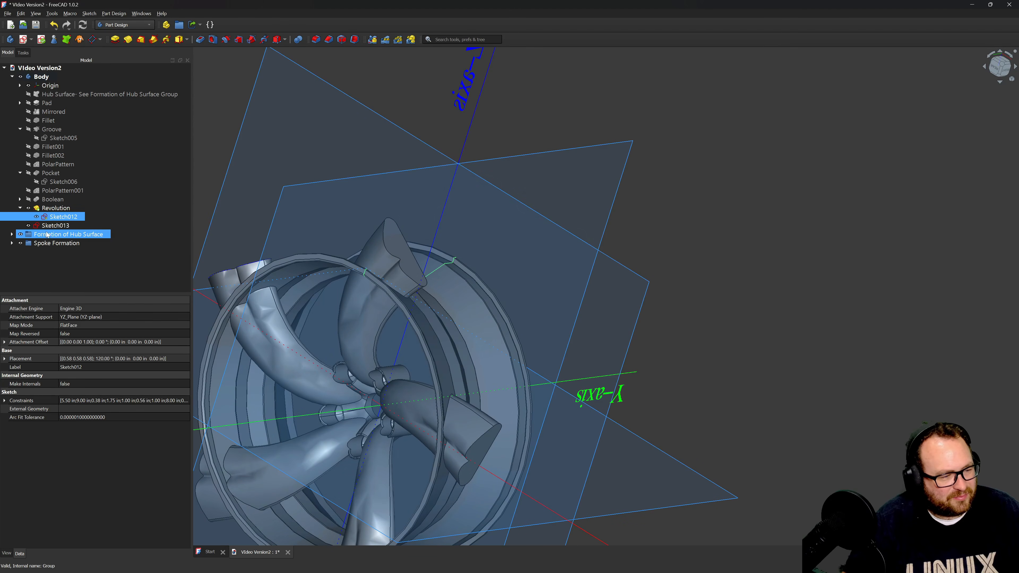
left_click(53, 226)
key("Delete")
Start a sketch on the YZ plane and project the rim profile's outer flat line, corner arc and slanted line at the spoke as external geometry.
left_click(500, 159)
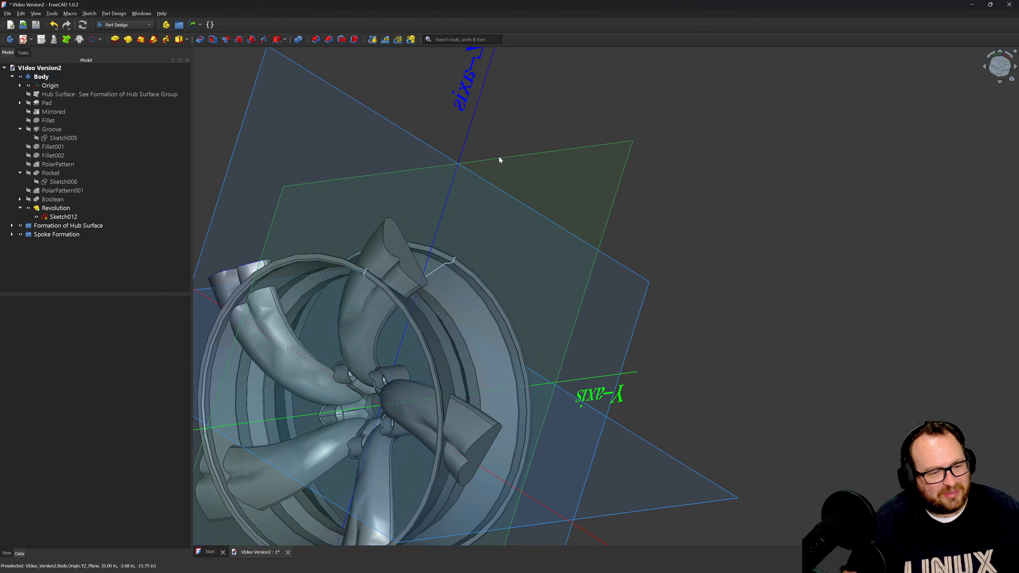
left_click(23, 39)
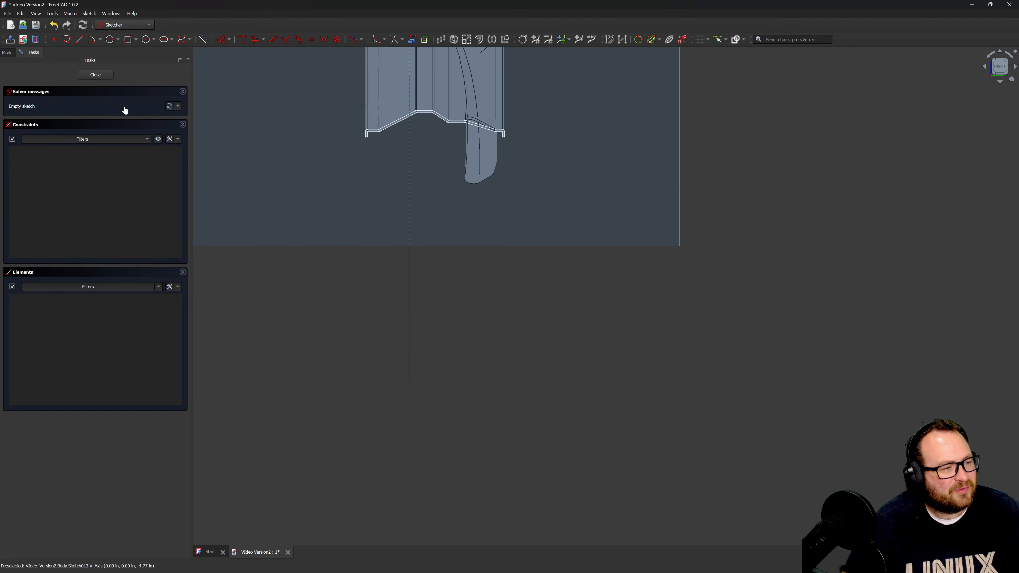
scroll(460, 243, "up", 5)
scroll(643, 244, "up", 6)
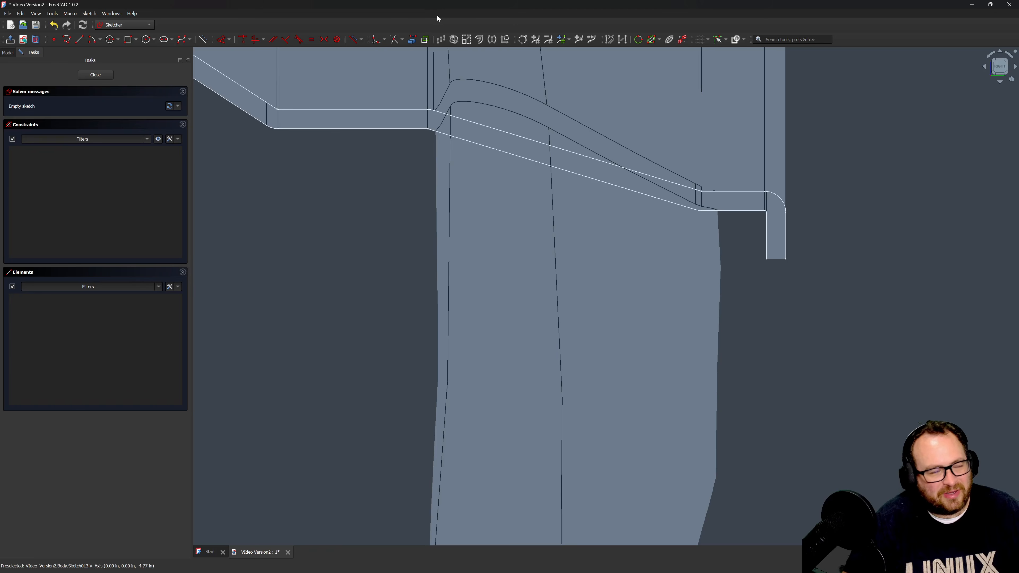
left_click(412, 39)
scroll(706, 207, "up", 5)
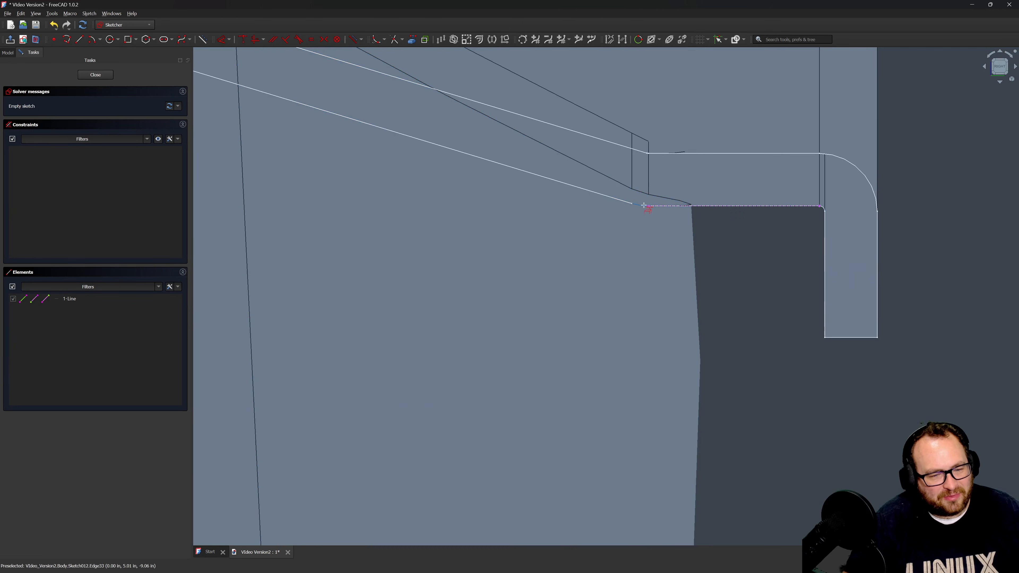
left_click(641, 205)
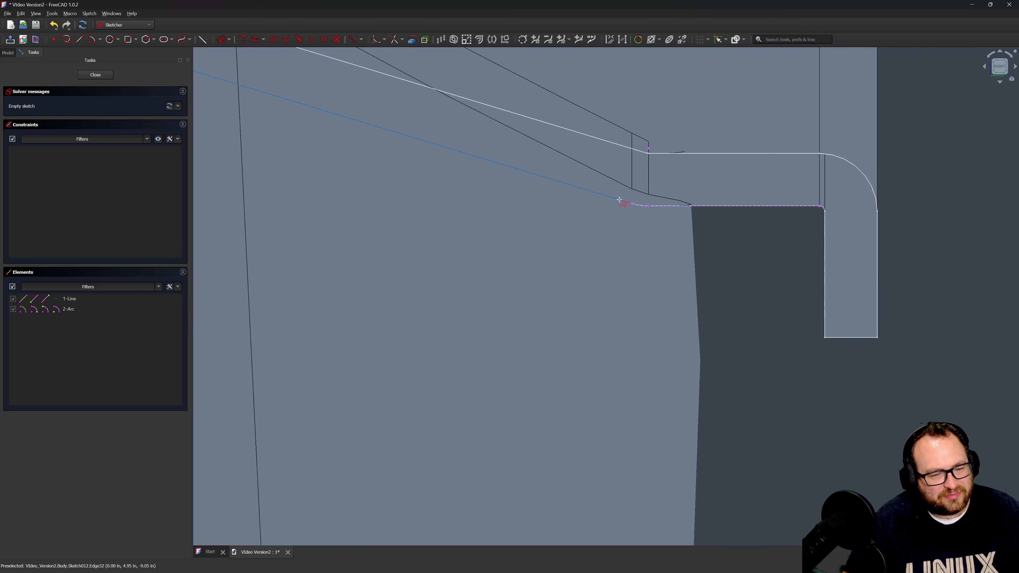
left_click(619, 200)
scroll(773, 324, "down", 4)
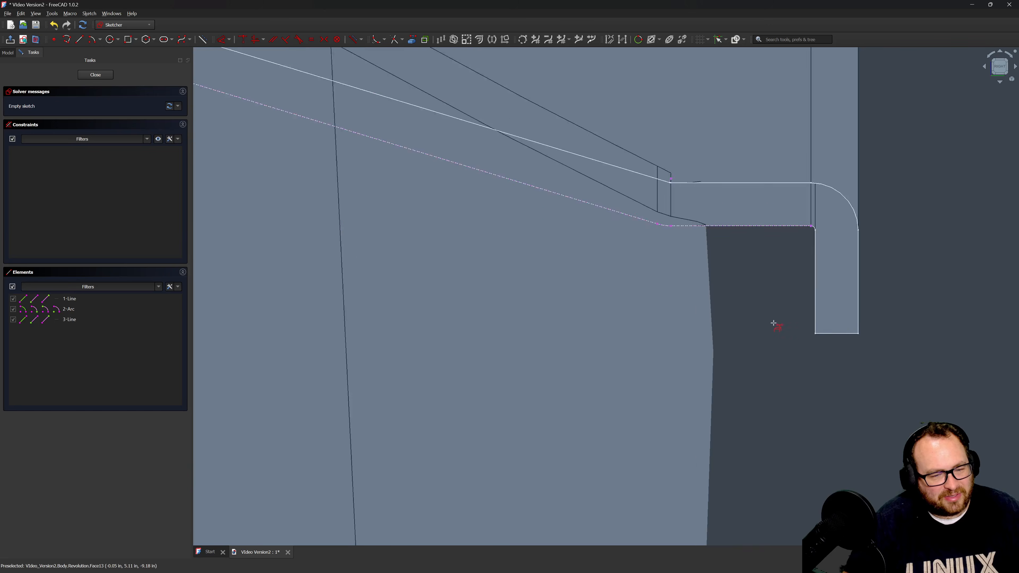
scroll(387, 198, "up", 4)
scroll(373, 149, "down", 3)
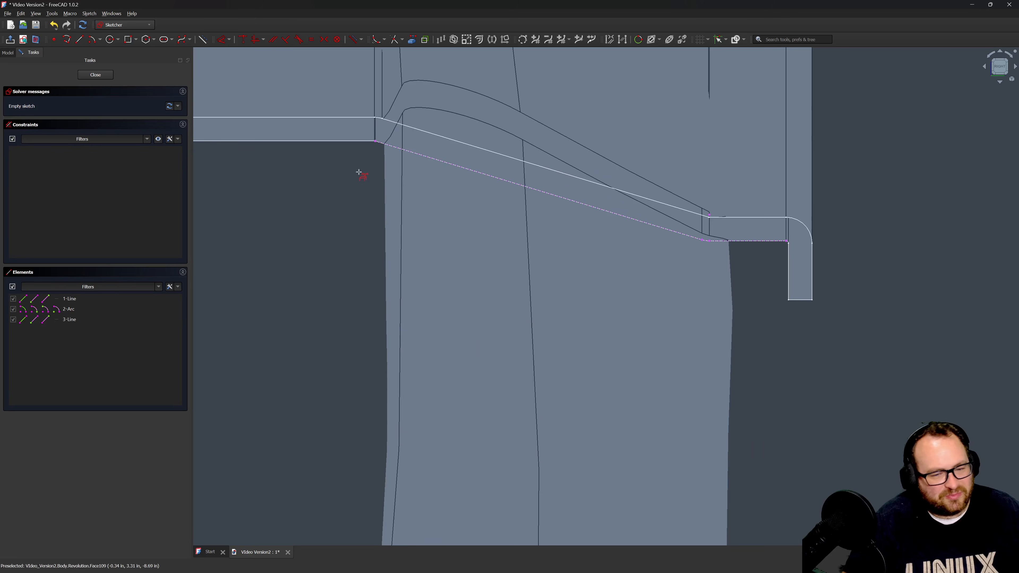
Draw a three-point arc between the ends of the projected corner arc and constrain the two arcs equal.
left_click(100, 41)
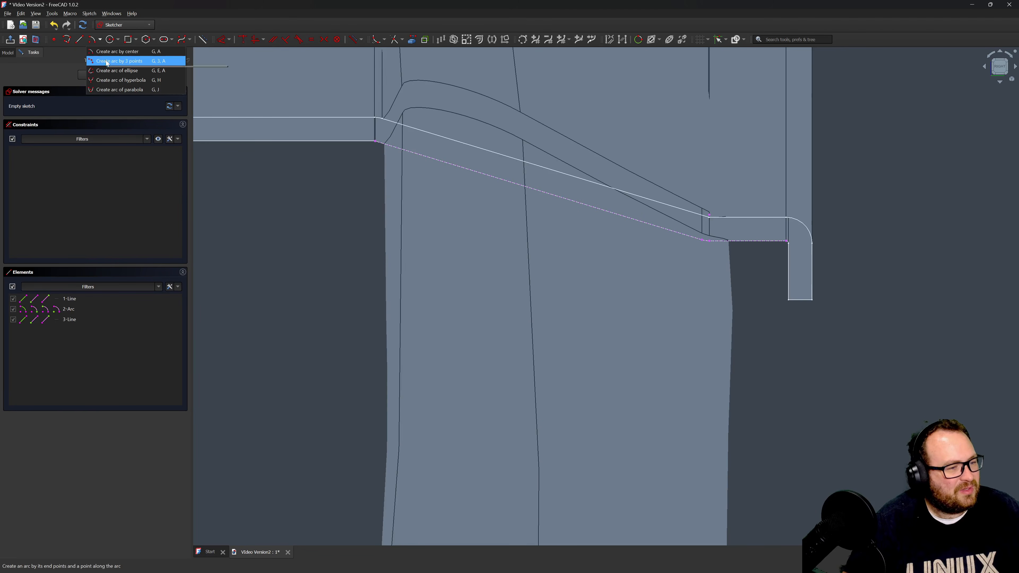
left_click(110, 62)
scroll(682, 241, "up", 8)
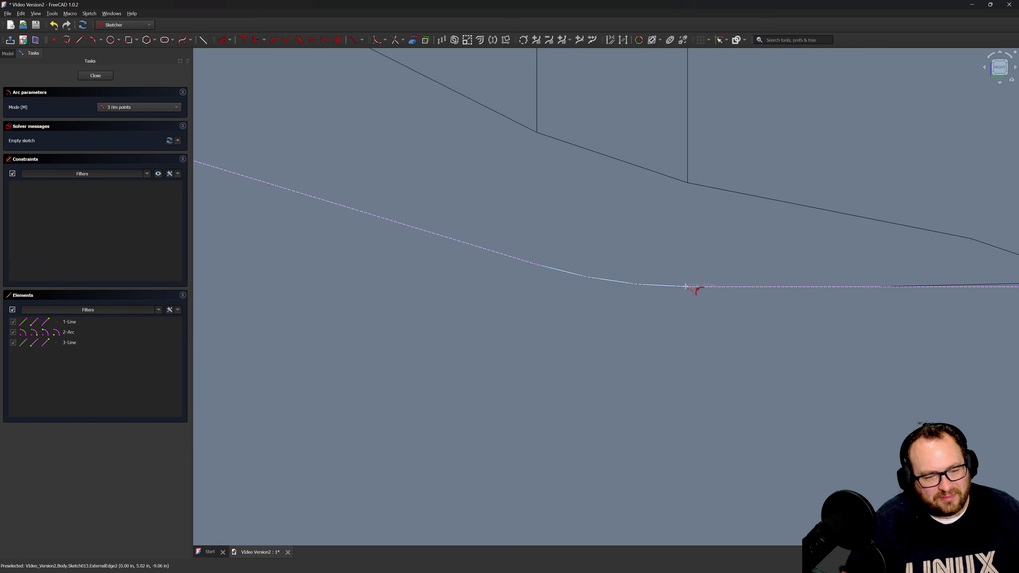
left_click(685, 286)
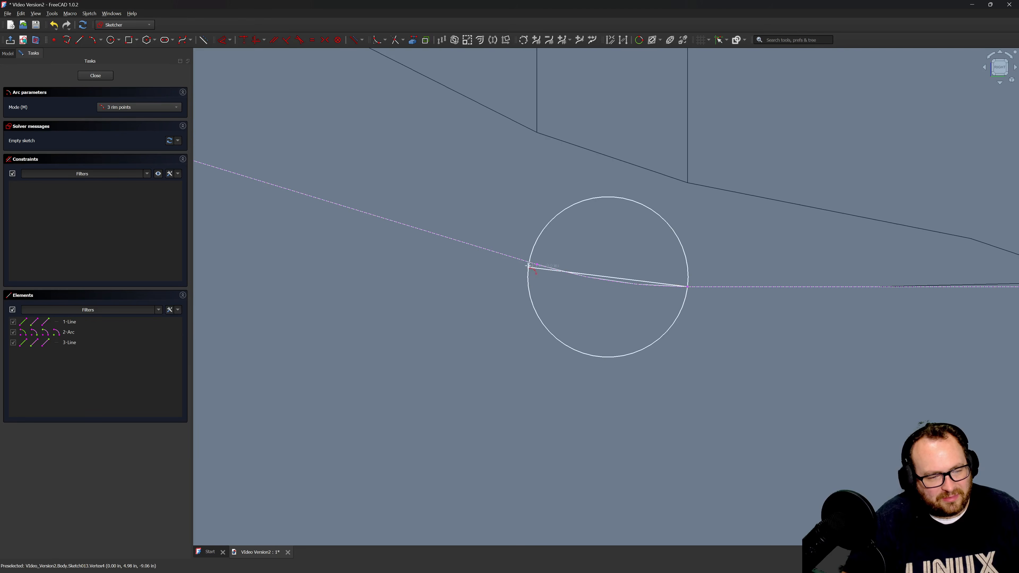
left_click(538, 264)
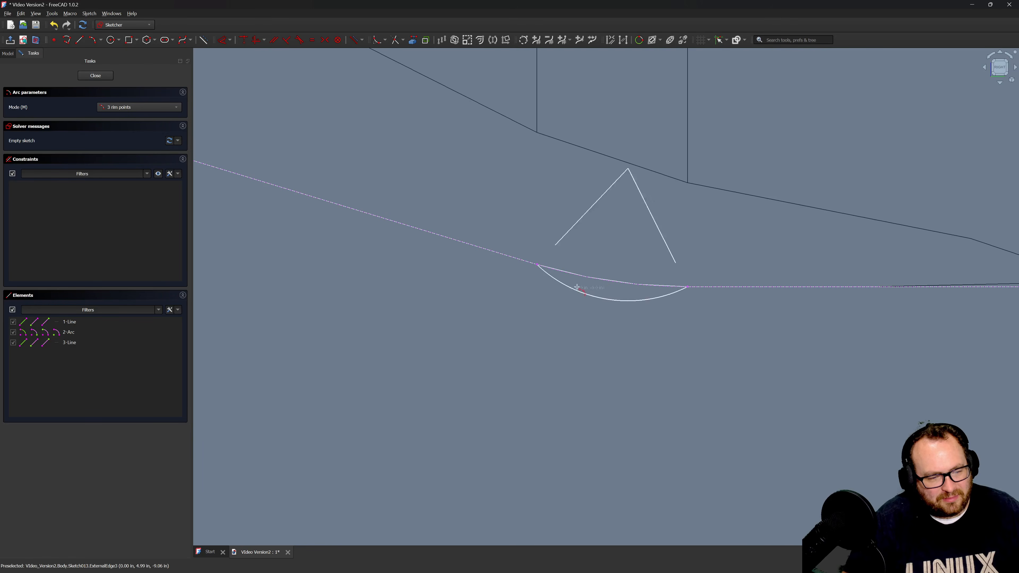
left_click(624, 297)
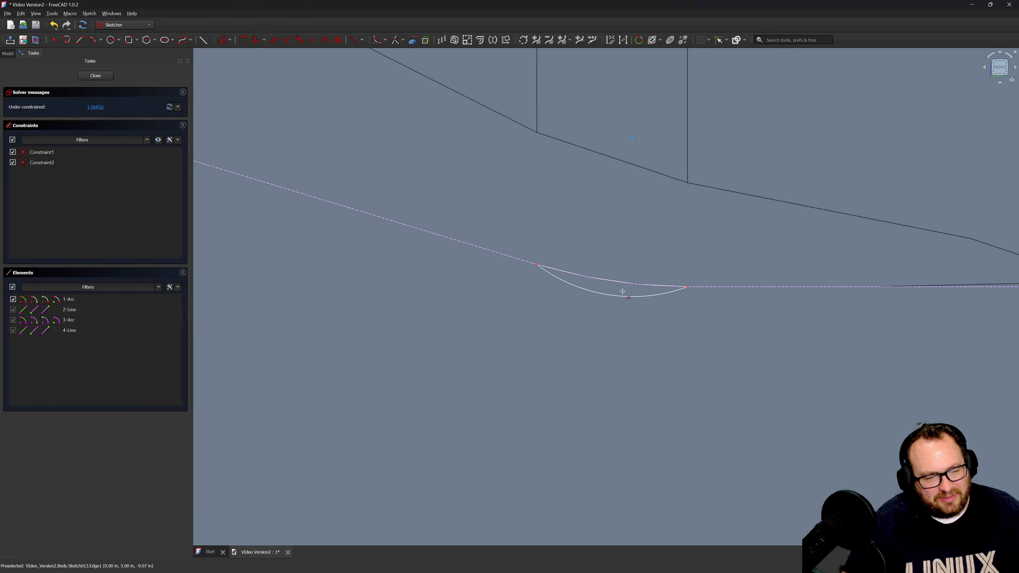
left_click(621, 296)
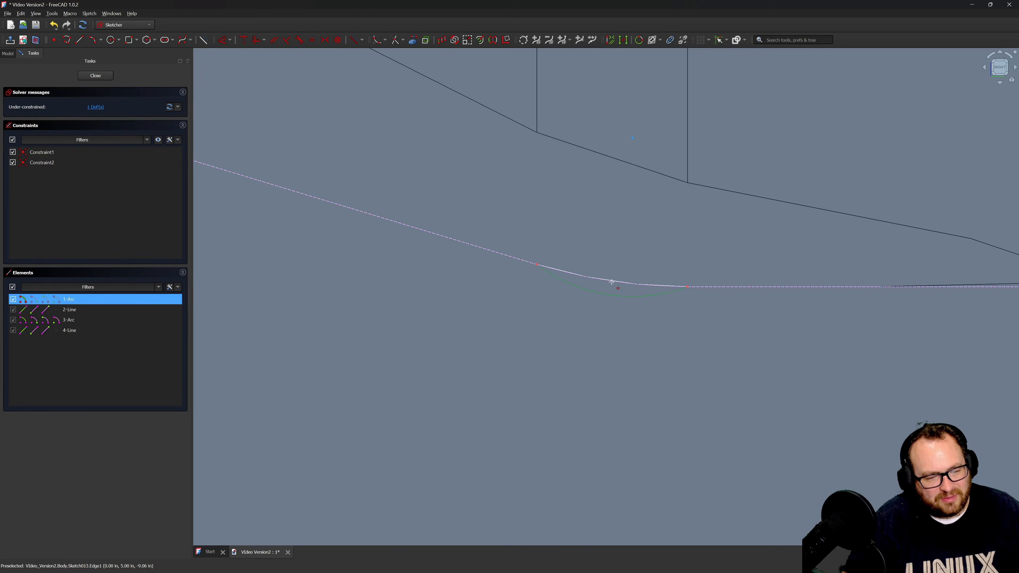
left_click(609, 281)
key("e")
Draw a line along the projected flat edge from the arc's end to the edge's endpoint beside the rim lip.
scroll(562, 301, "down", 3)
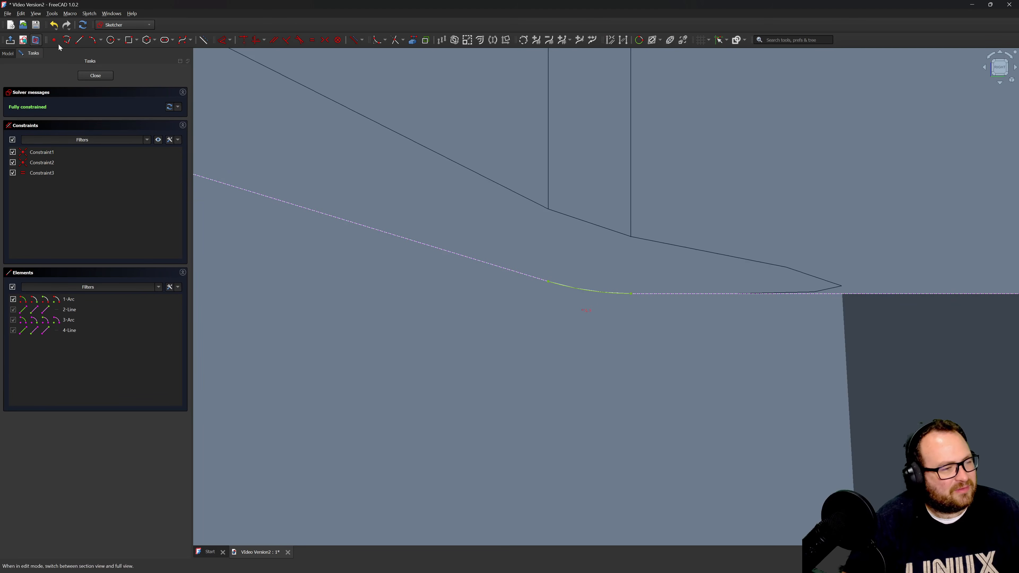
left_click(79, 41)
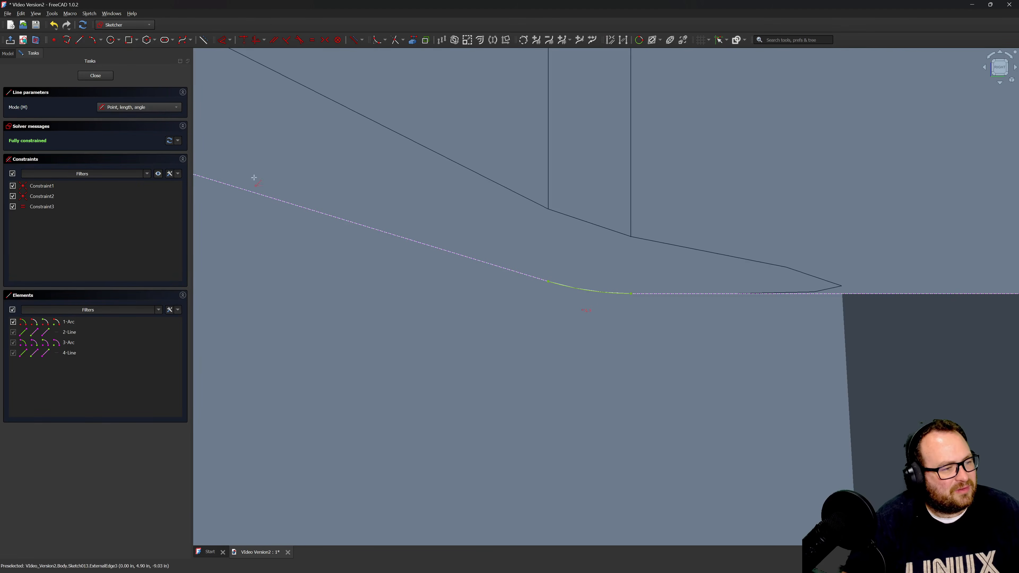
left_click(630, 294)
scroll(644, 296, "up", 3)
scroll(762, 337, "up", 2)
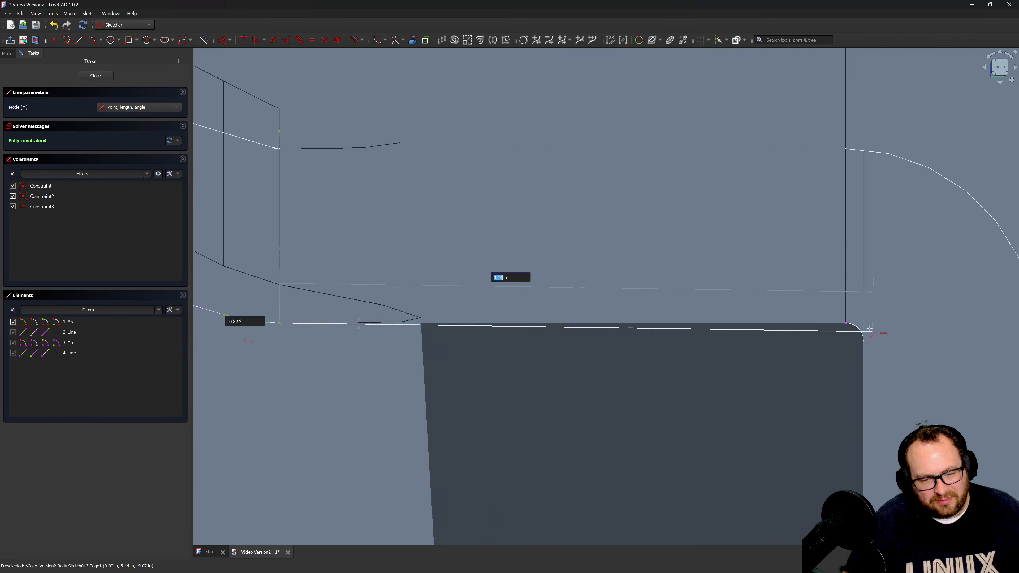
left_click(847, 324)
scroll(862, 345, "down", 3)
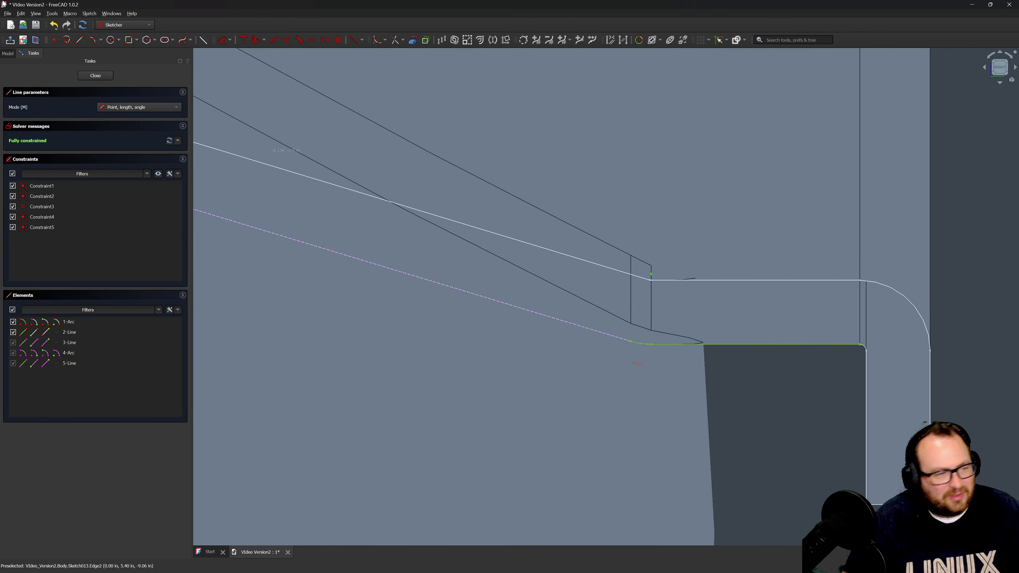
Draw a line along the projected slanted rim edge from the small arc's end to the slanted edge's inner endpoint.
scroll(637, 263, "down", 3)
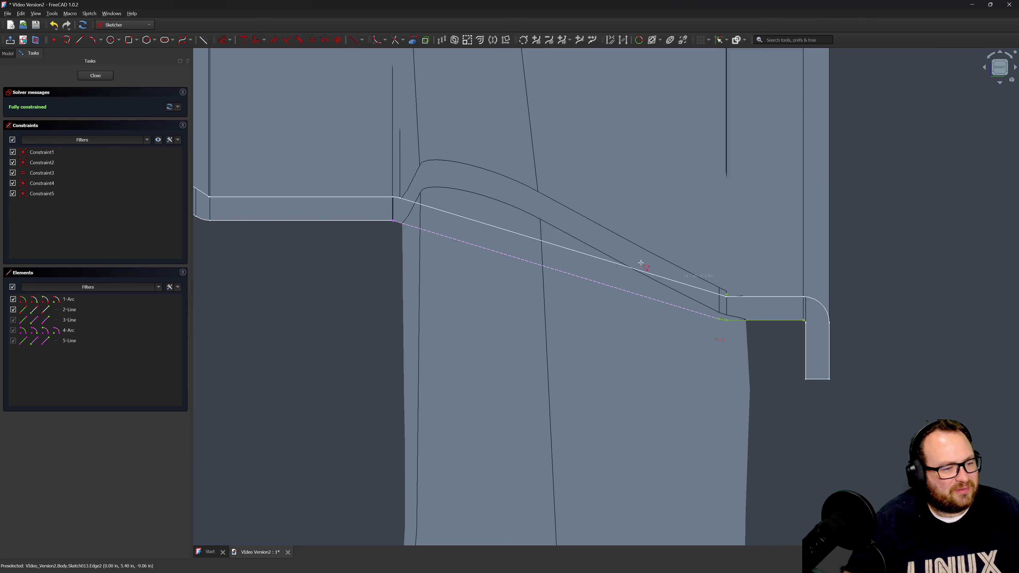
scroll(830, 352, "up", 6)
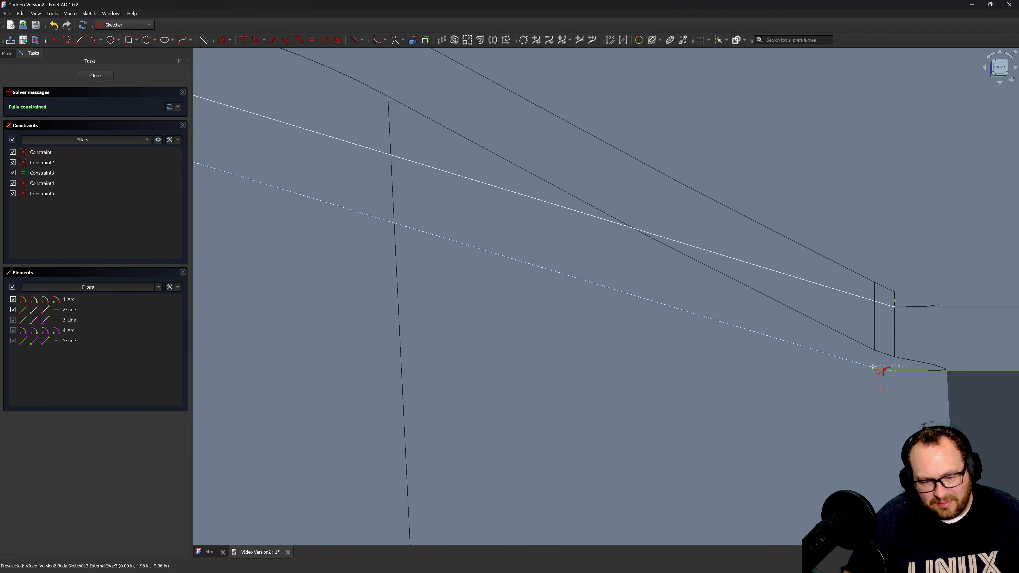
left_click(874, 369)
scroll(915, 390, "down", 5)
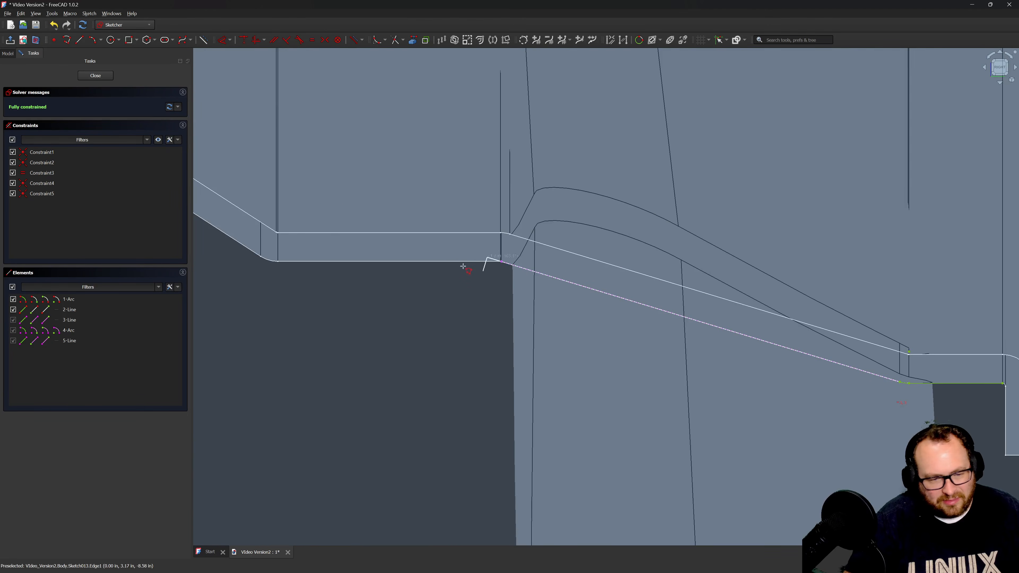
scroll(493, 264, "up", 9)
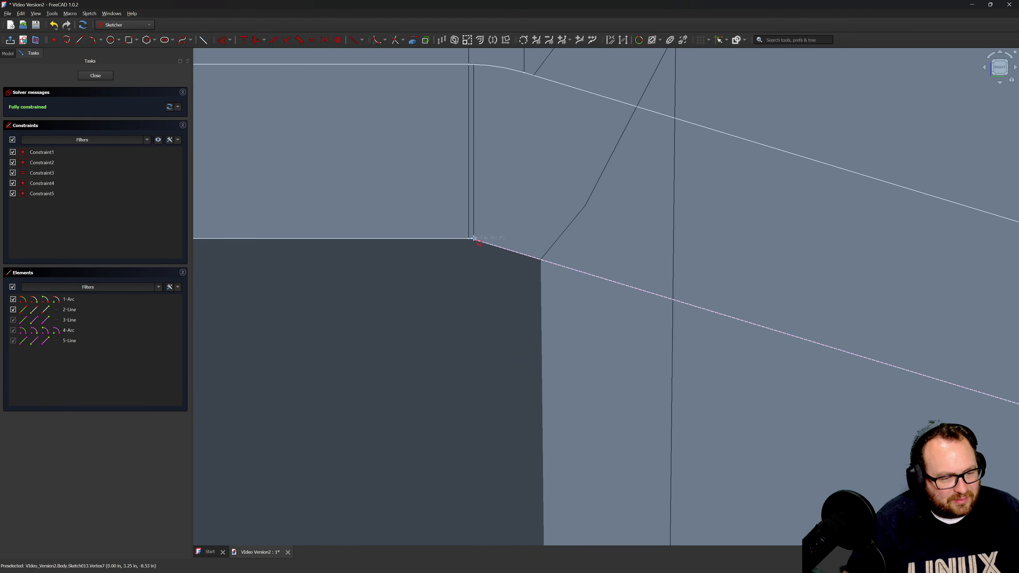
left_click(471, 240)
Close the profile with three lines running below the protruding spoke end and back to the flat edge's endpoint at the rim lip.
scroll(467, 193, "down", 6)
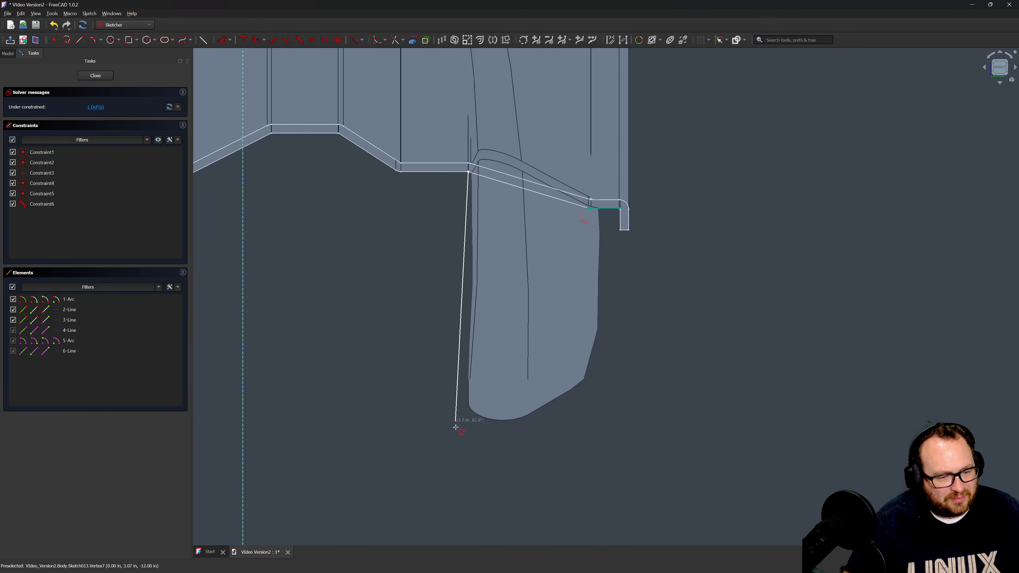
left_click(444, 468)
left_click(642, 456)
scroll(612, 208, "up", 7)
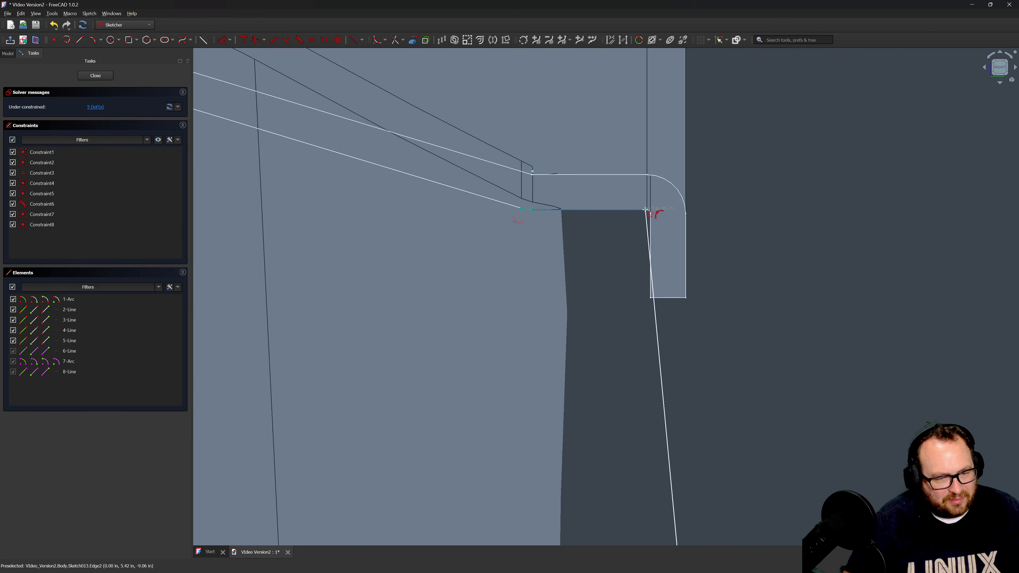
left_click(646, 210)
scroll(637, 173, "down", 3)
scroll(639, 172, "down", 5)
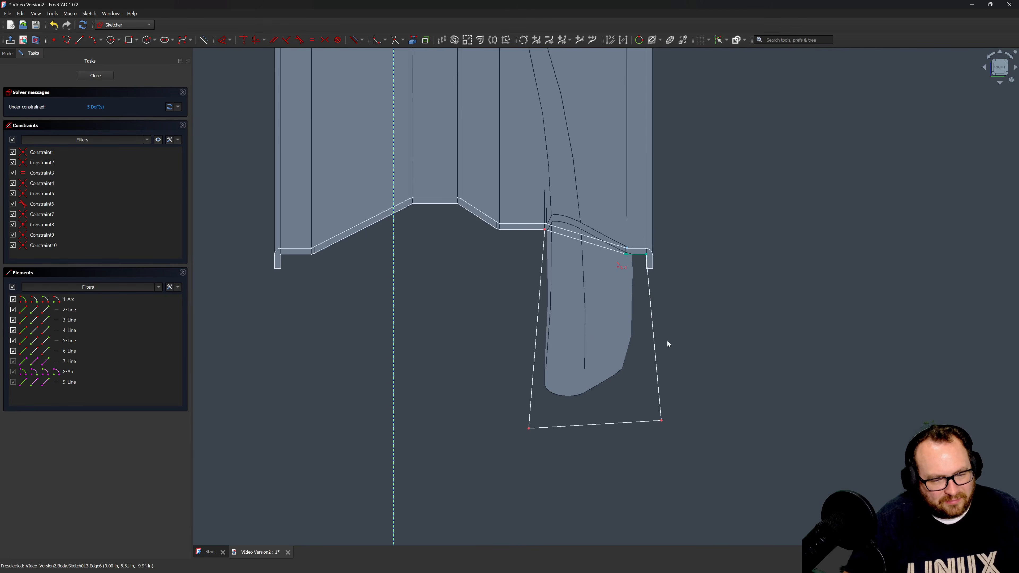
Constrain the side line at the rim lip vertical and set its length to 6 in.
left_click_drag(650, 452, 639, 472)
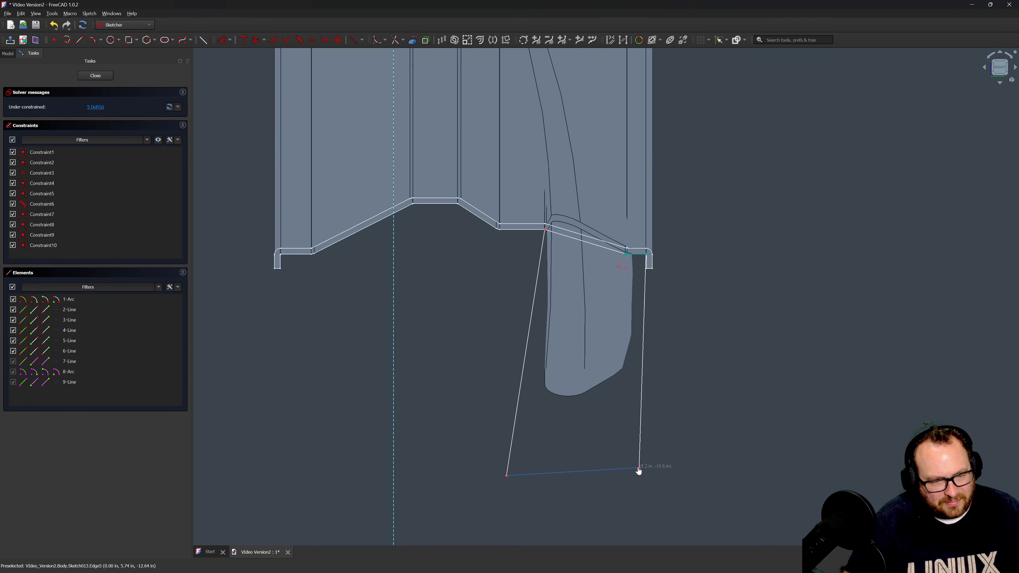
key("v")
left_click(641, 394)
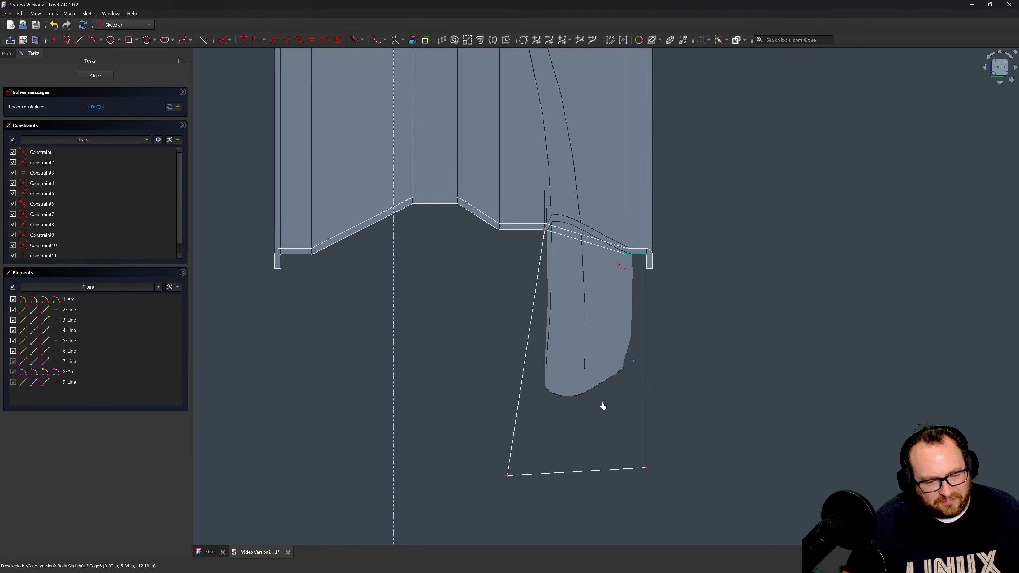
key("d")
left_click(641, 385)
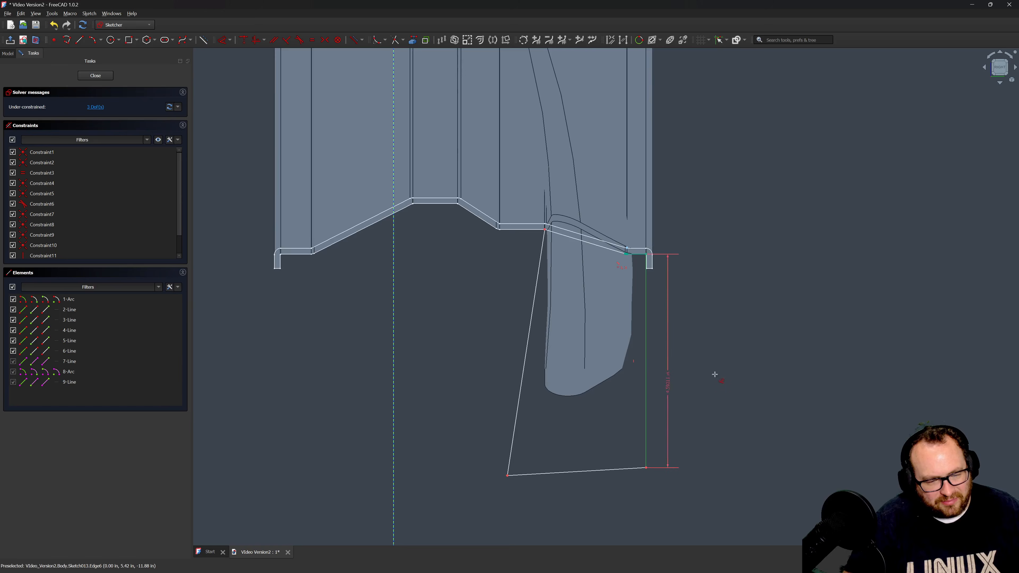
left_click(745, 366)
type("6")
key("Return")
scroll(682, 381, "down", 5)
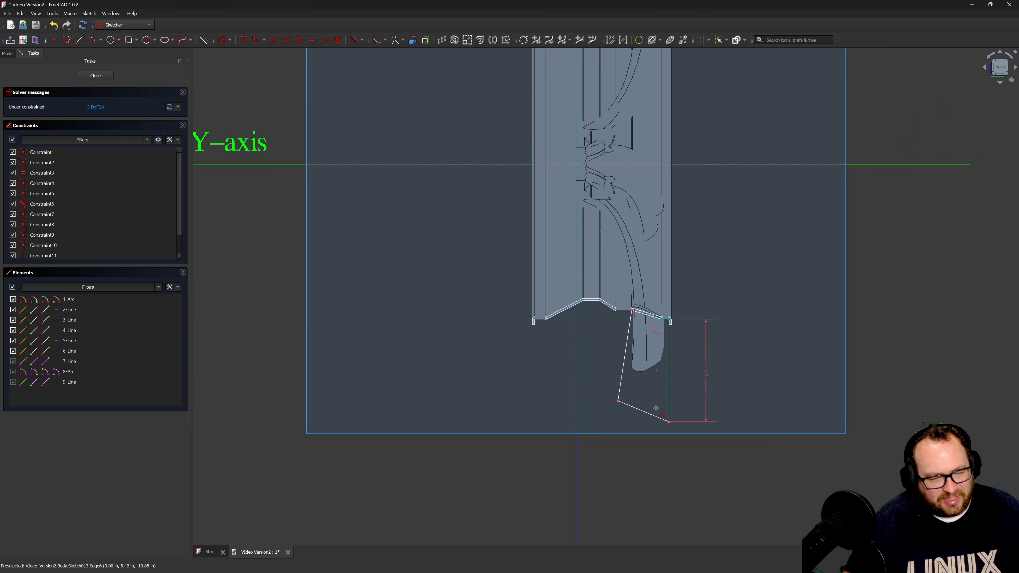
Constrain the profile's far closing line beyond the spoke end horizontal.
scroll(647, 397, "up", 3)
key("Escape")
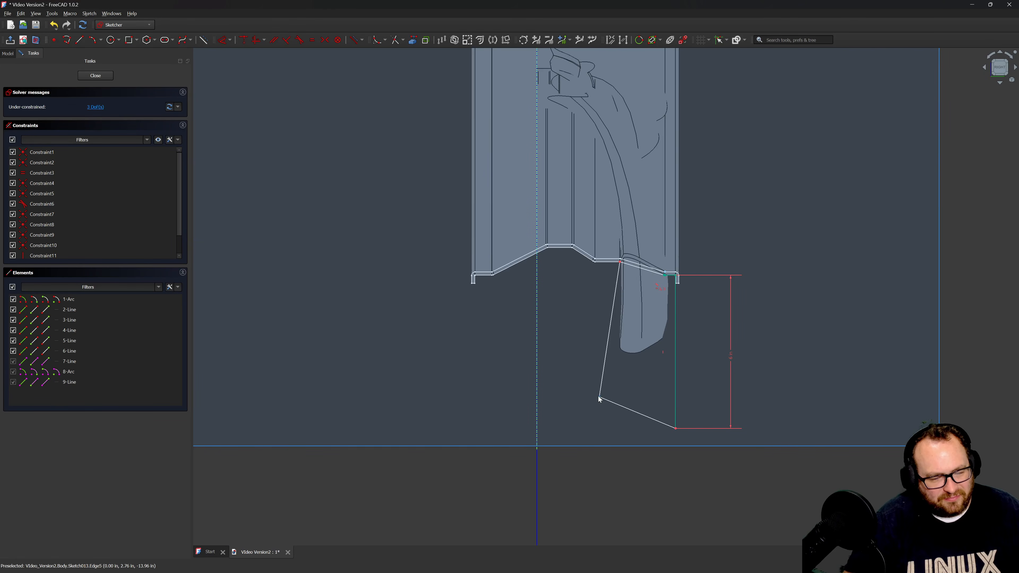
key("h")
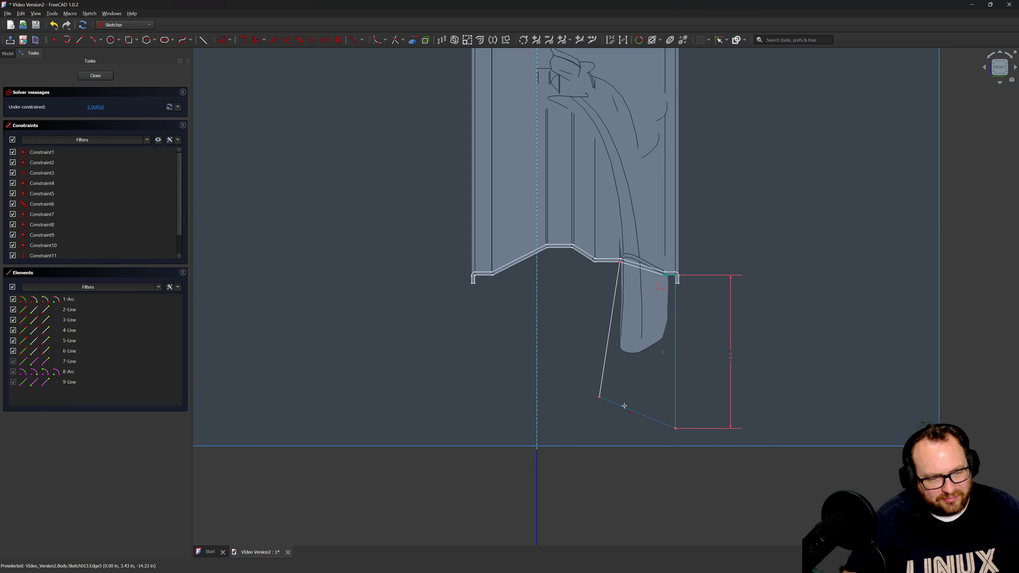
left_click(625, 410)
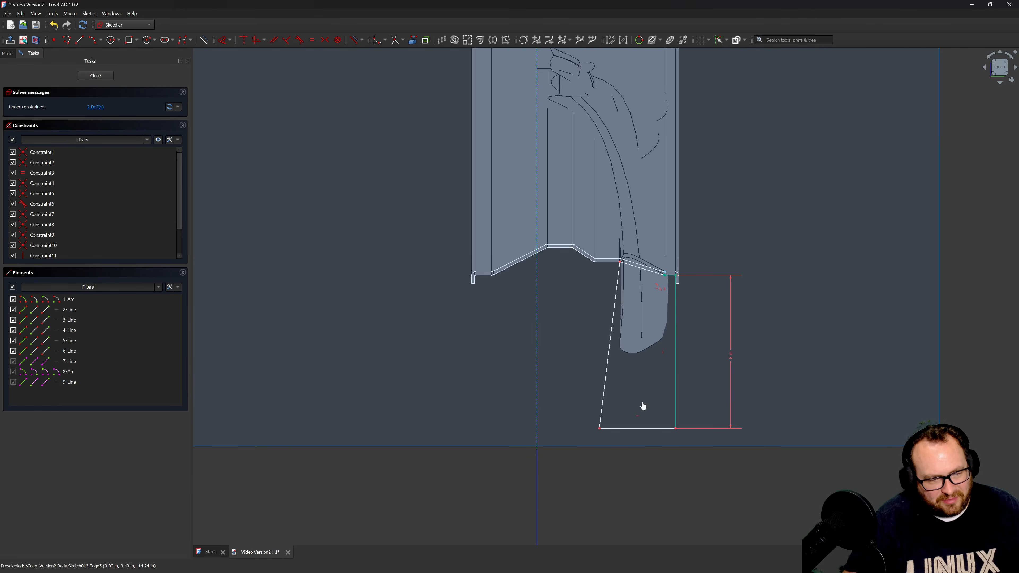
Try constraining the slanted side line on the inner side of the spoke vertical.
left_click(606, 387)
scroll(639, 332, "up", 10)
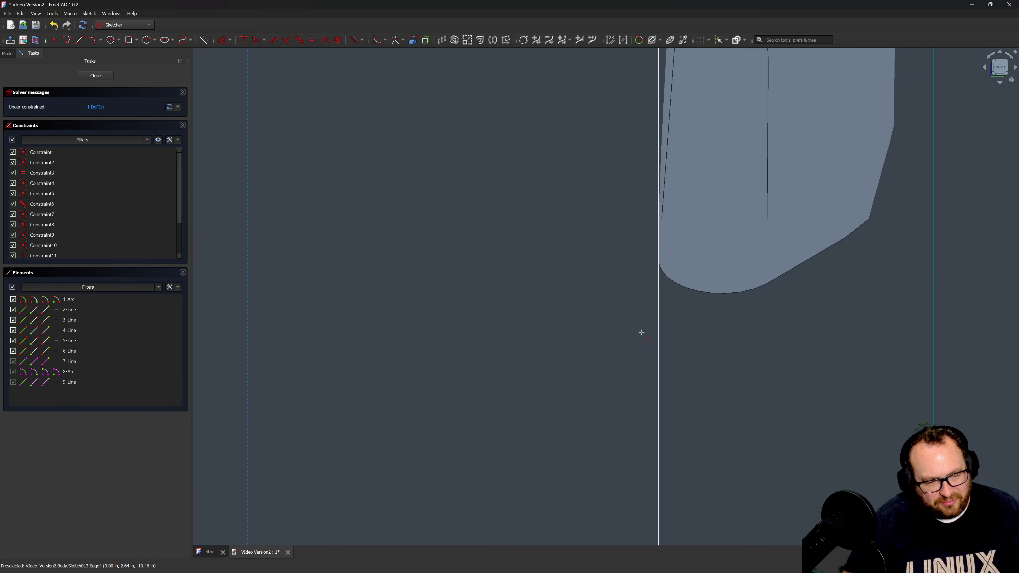
scroll(642, 313, "down", 10)
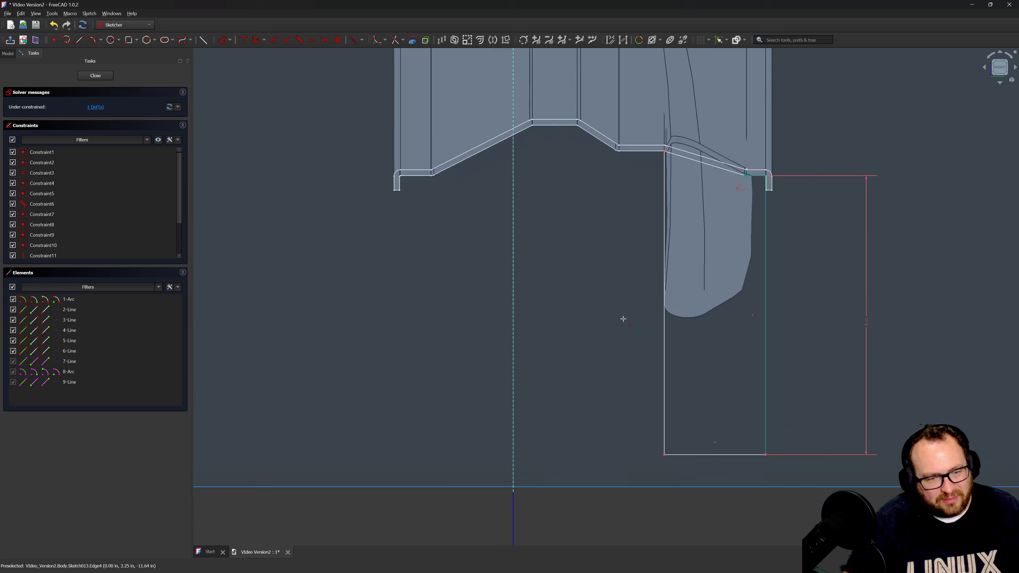
key("ctrl+z")
Dimension the angle between the slanted side line and the vertical side line, accepting the proposed angle.
scroll(629, 355, "up", 4)
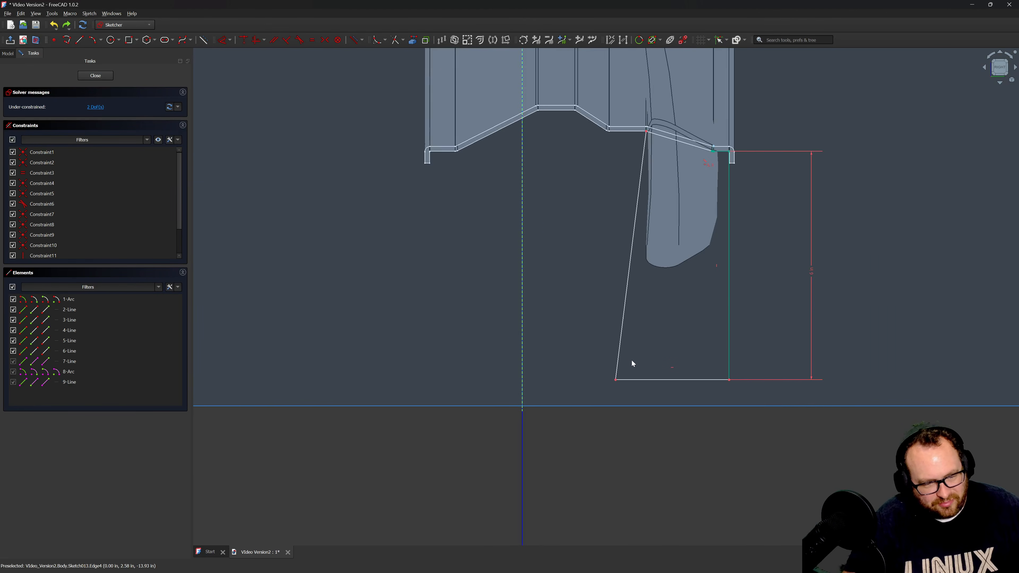
left_click(623, 324)
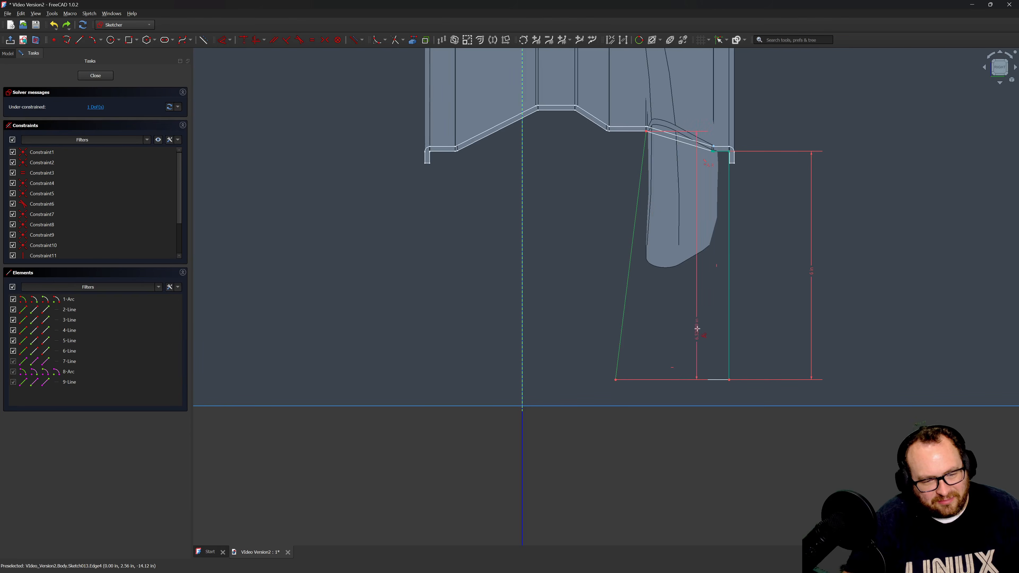
left_click(701, 332)
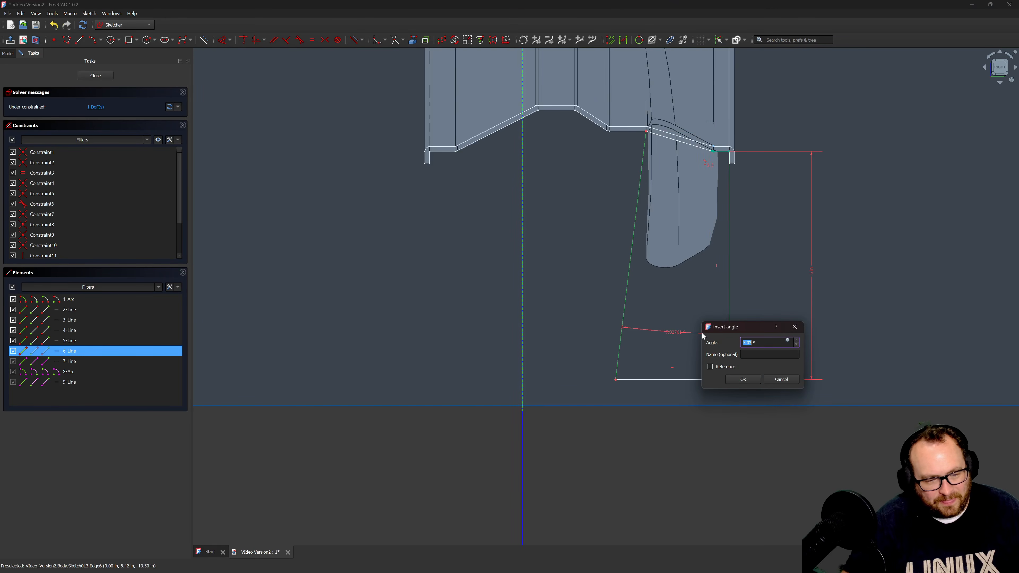
key("Return")
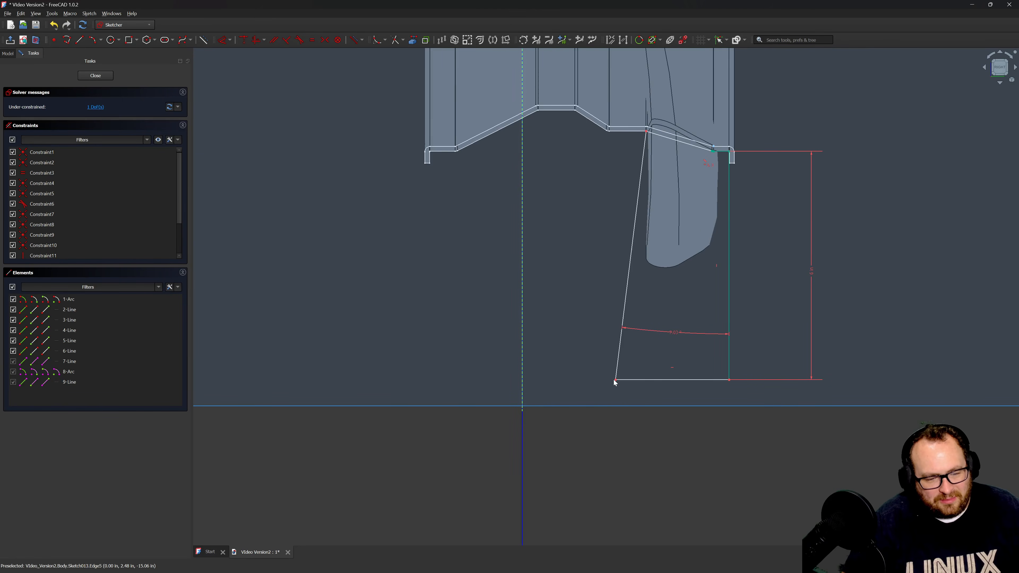
Make the profile's loose upper corner coincident with the inner endpoint of the projected slanted rim edge.
mouse_move(615, 380)
left_mouse_down()
mouse_move(617, 367)
mouse_move(604, 369)
left_mouse_up()
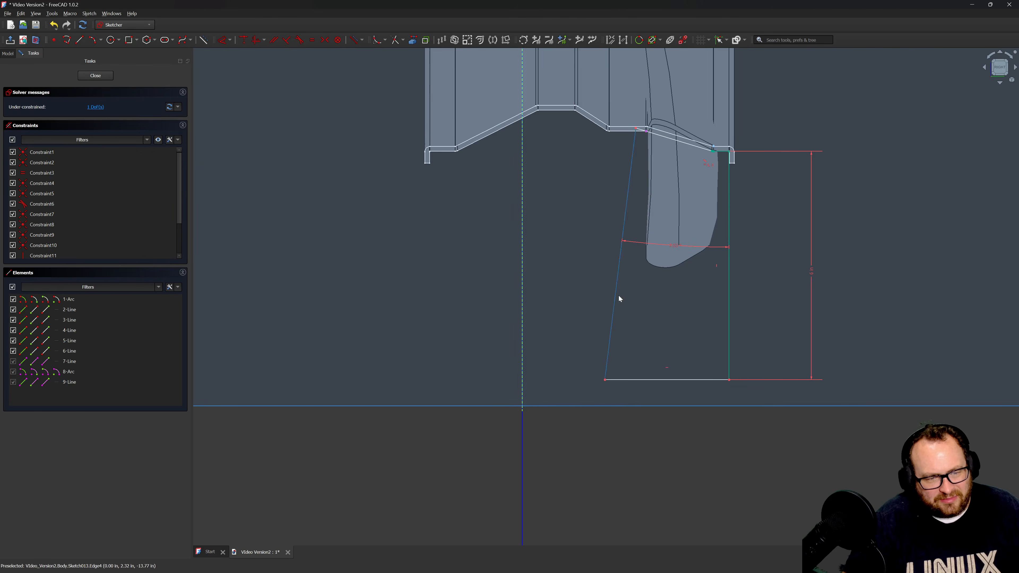
scroll(638, 128, "up", 5)
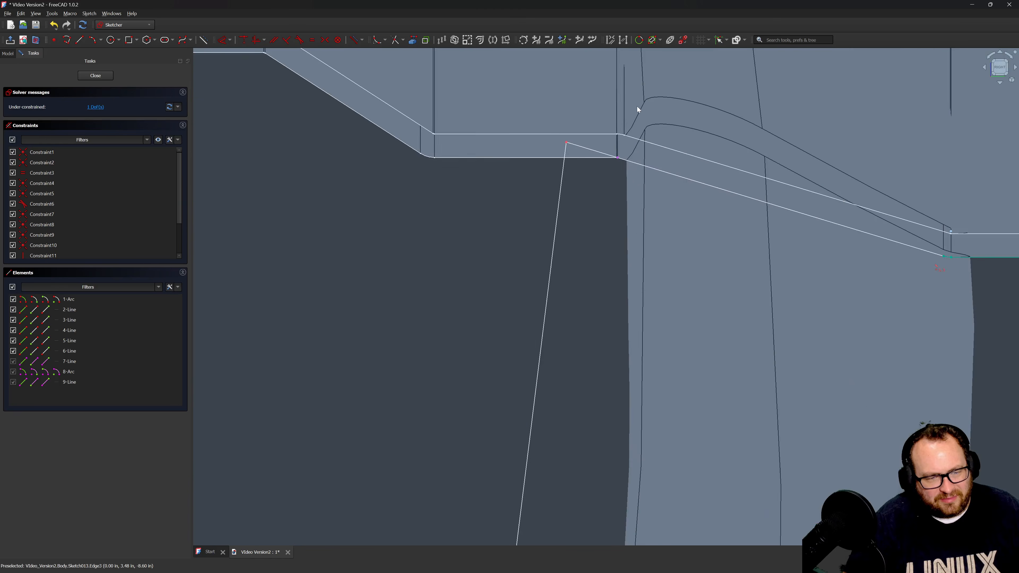
left_click(619, 166)
left_click(556, 148)
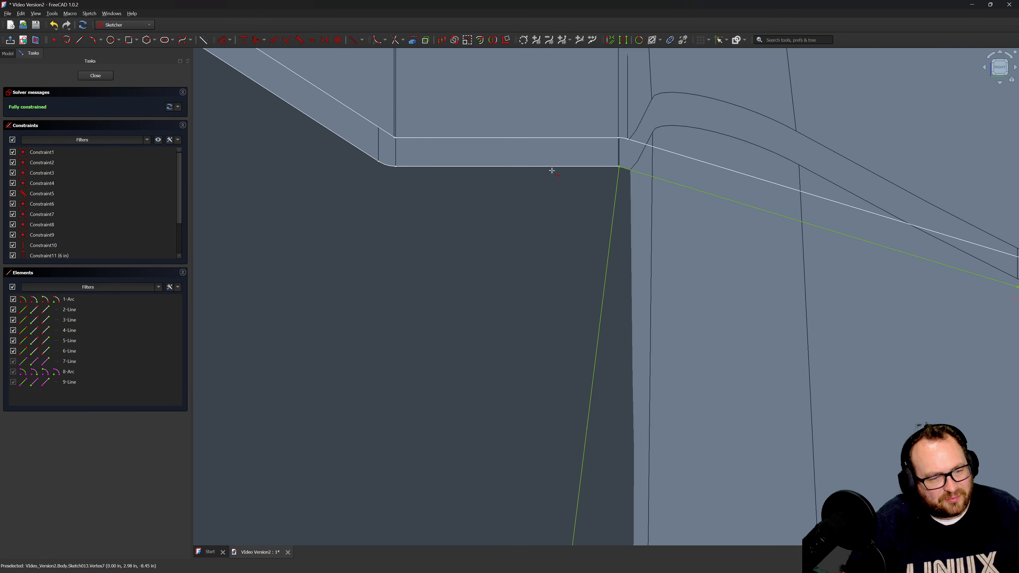
Close the sketch and cut its profile as a 360° groove around the base Y axis to trim the protruding spoke ends.
scroll(518, 186, "down", 6)
left_click(96, 76)
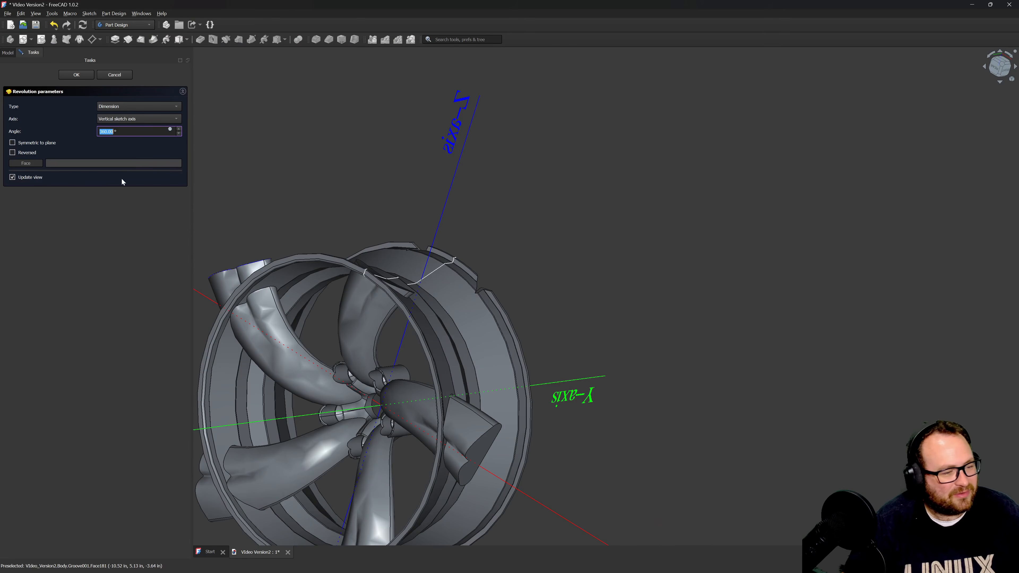
left_click(125, 119)
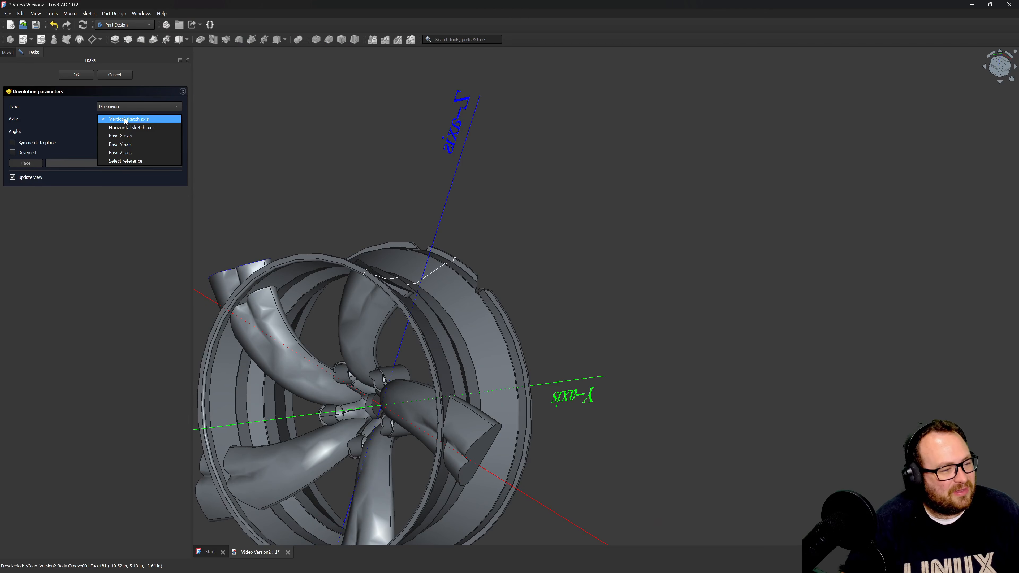
left_click(122, 144)
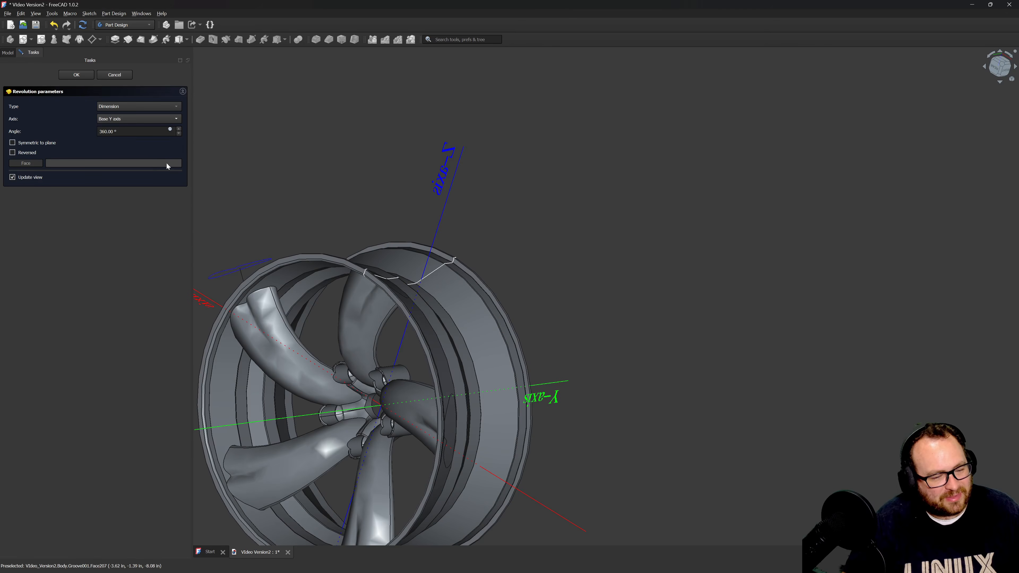
middle_click_drag(524, 286, 606, 282)
middle_click_drag(303, 317, 653, 288)
scroll(683, 335, "up", 4)
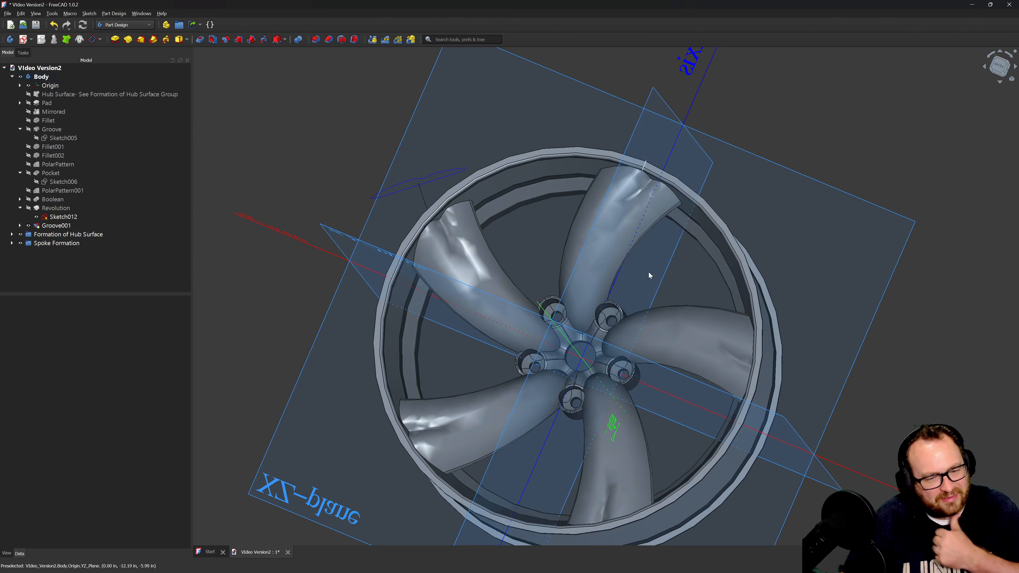
Hide the leftover mixed curve and profile curve outside the rim, and the rim profile sketch.
left_click(424, 191)
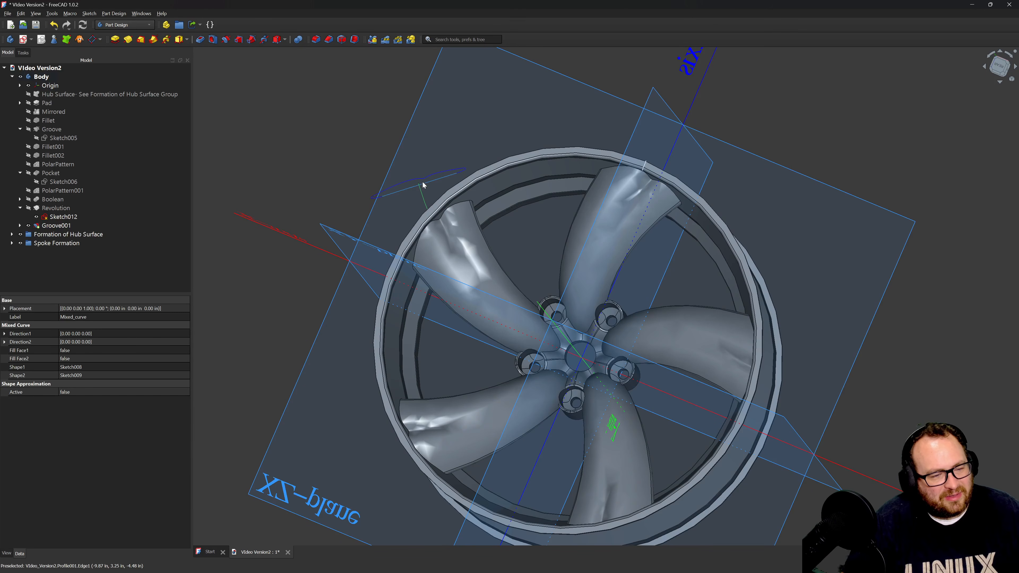
left_click(421, 196)
scroll(420, 194, "down", 2)
scroll(513, 297, "up", 5)
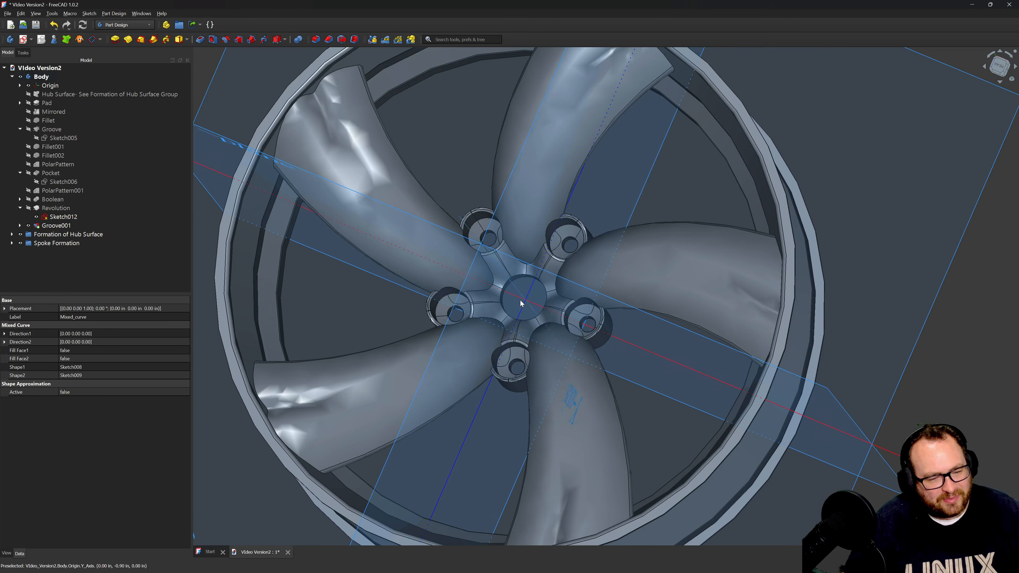
scroll(521, 288, "down", 4)
middle_click_drag(526, 281, 468, 168)
scroll(468, 168, "up", 3)
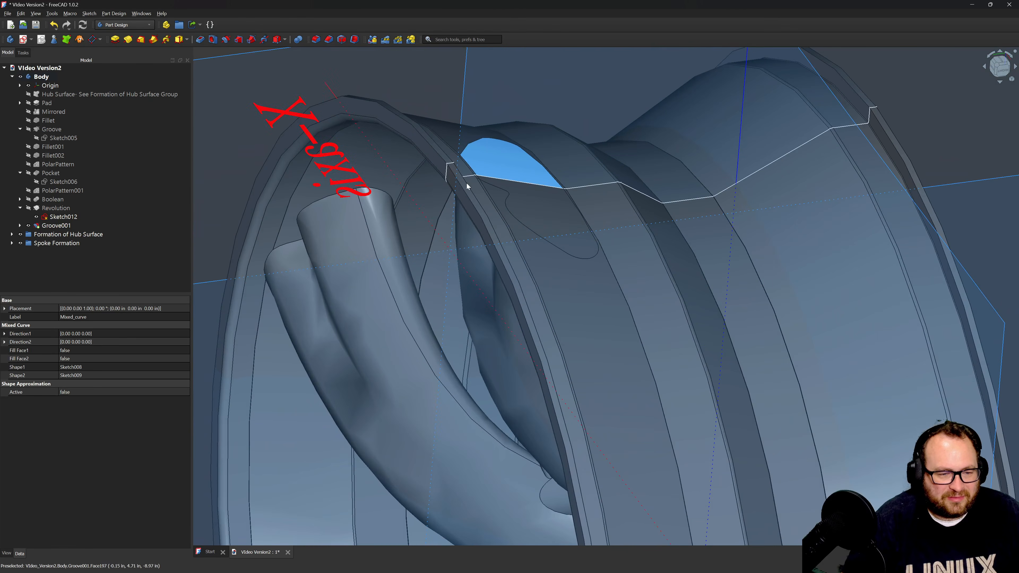
left_click(466, 181)
scroll(520, 205, "up", 2)
Examine the trimmed spoke ends on the rim's outer surface and the wheel's front.
scroll(520, 204, "down", 7)
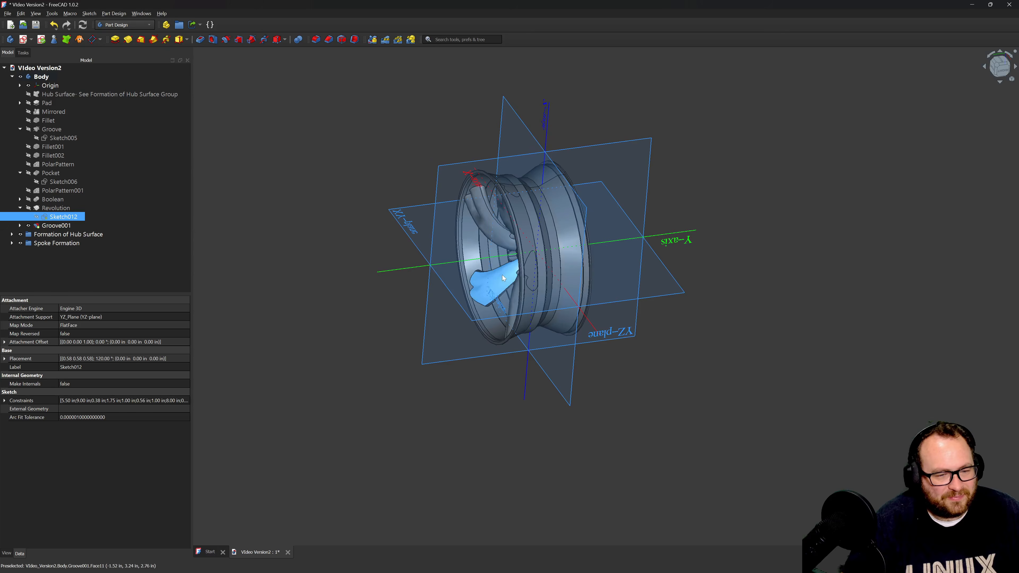
middle_click_drag(502, 275, 521, 259)
scroll(521, 259, "up", 5)
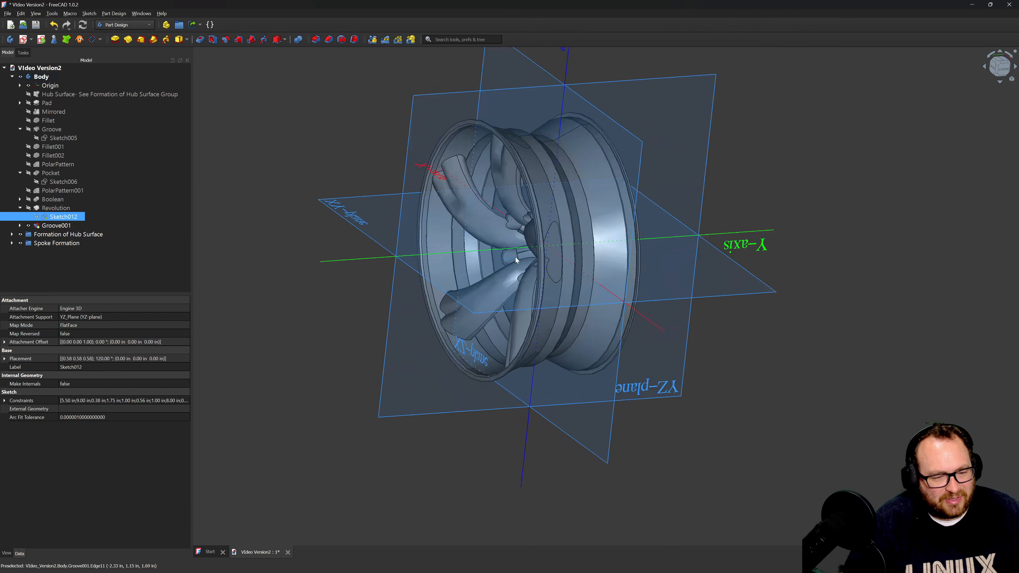
left_click(565, 234)
scroll(582, 240, "down", 5)
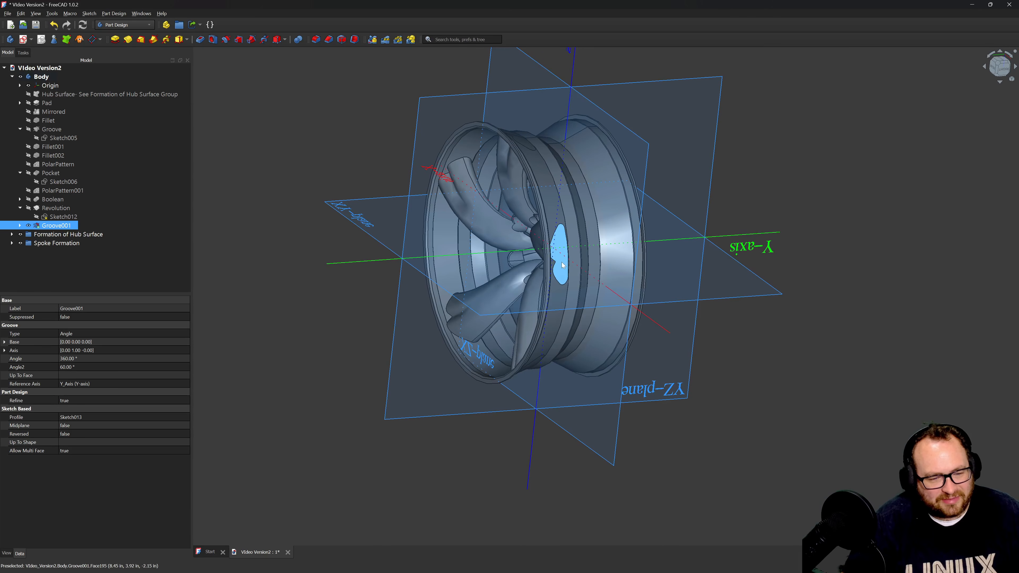
middle_click_drag(497, 281, 639, 284)
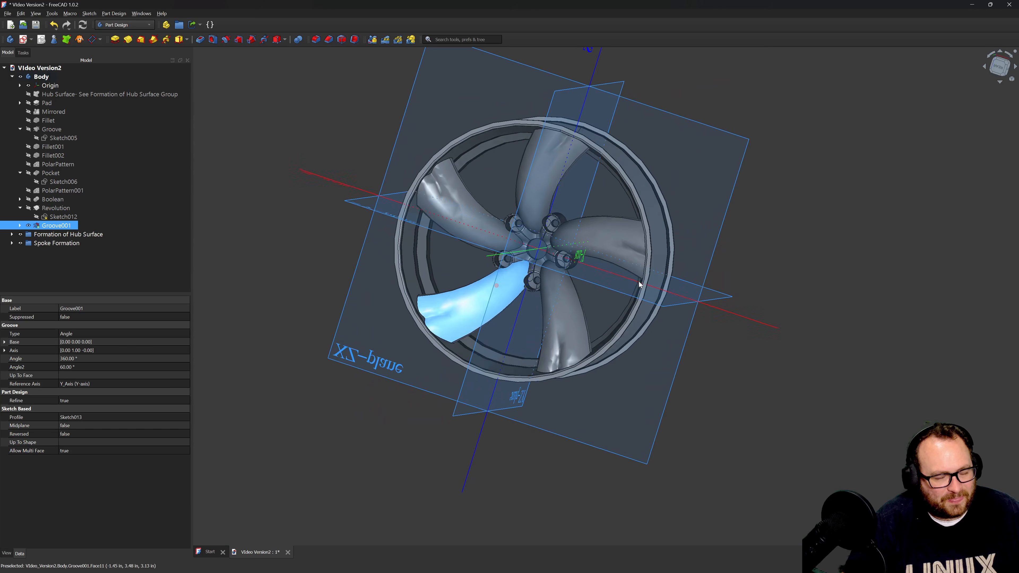
left_click(774, 248)
scroll(619, 288, "up", 3)
scroll(585, 271, "down", 2)
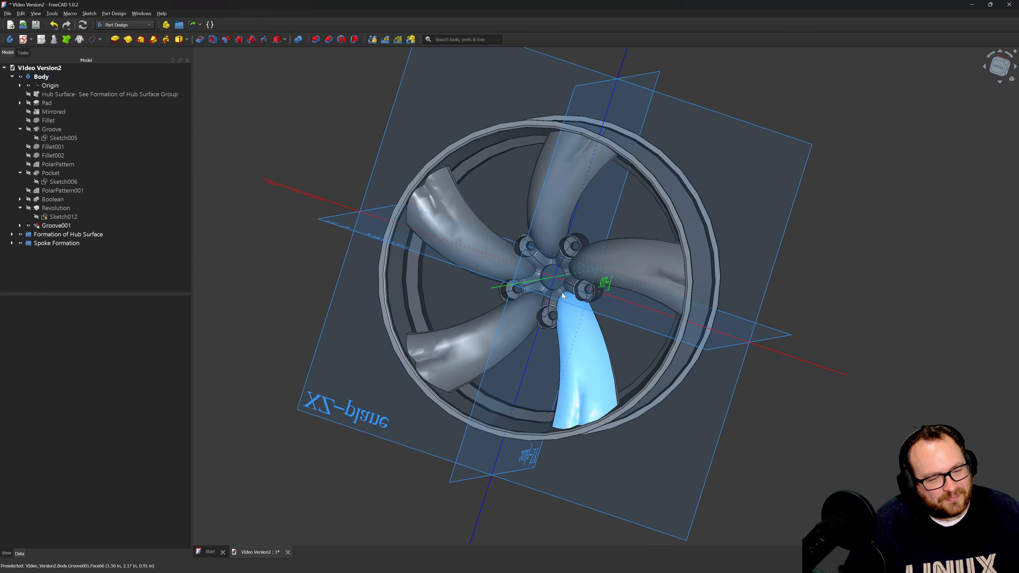
Start a new sketch on the XZ plane.
middle_click_drag(555, 301, 575, 292)
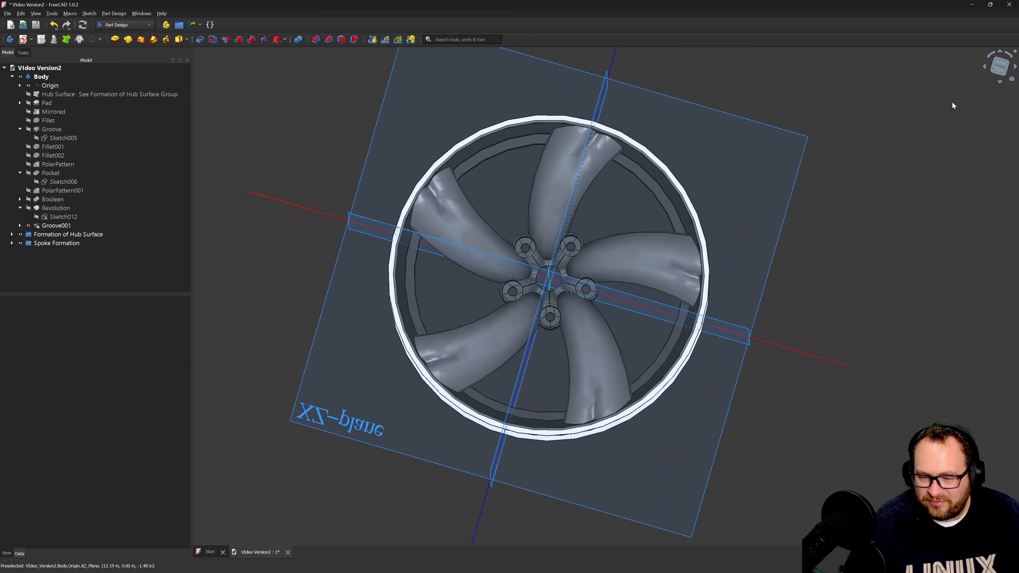
left_click(992, 72)
middle_click_drag(872, 136, 870, 235)
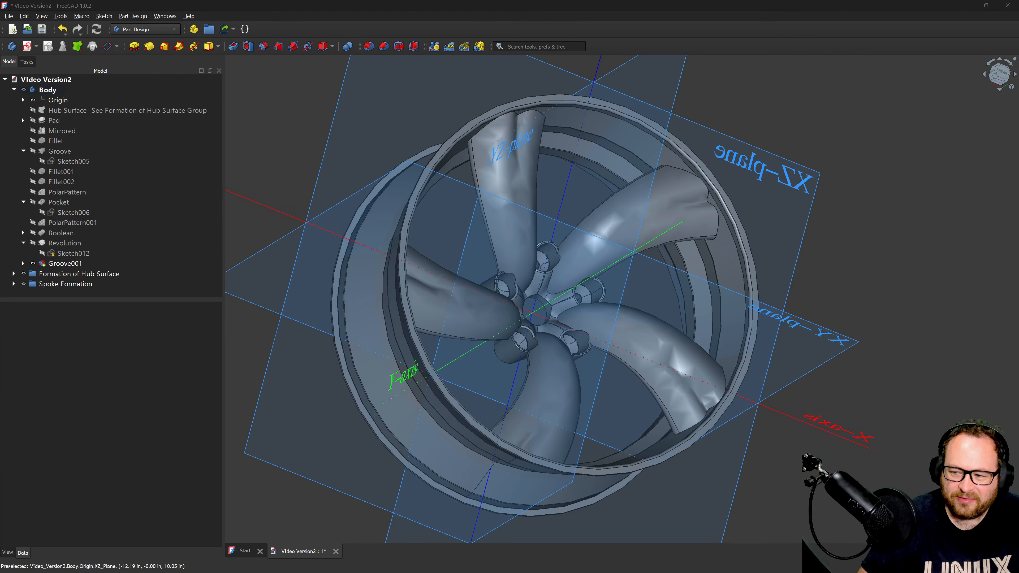
middle_click_drag(718, 233, 631, 247)
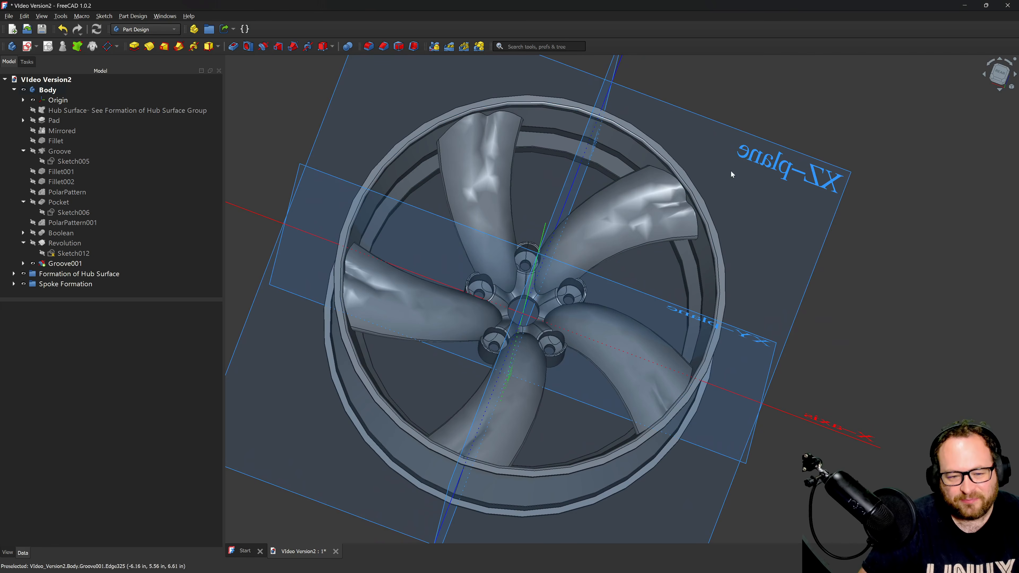
left_click(746, 129)
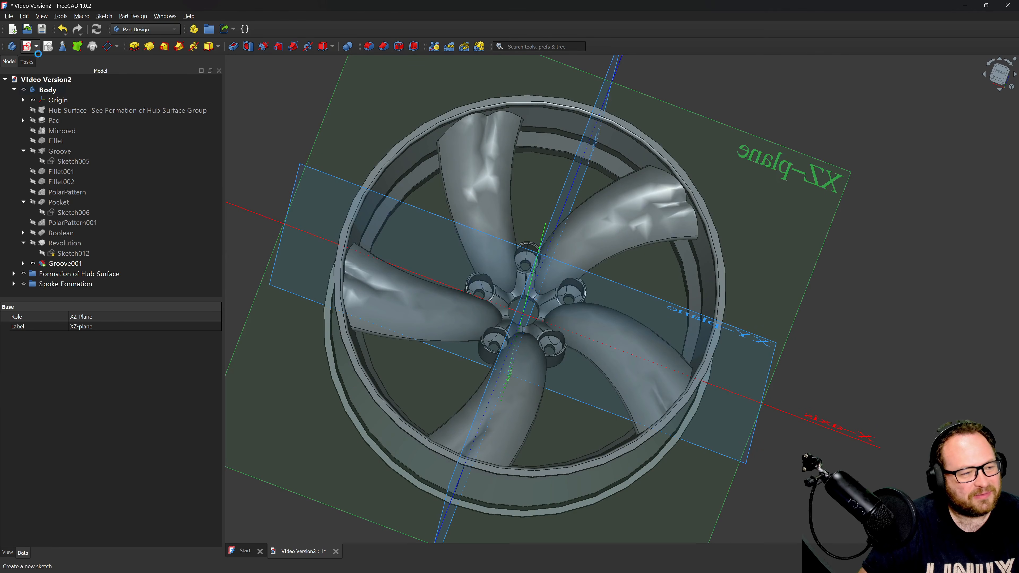
left_click(28, 46)
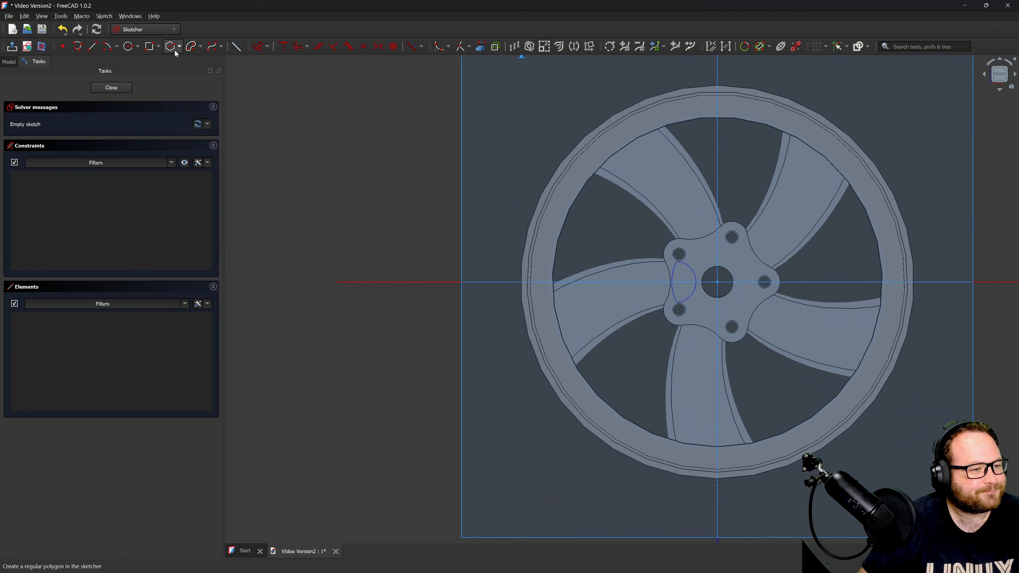
left_click(193, 46)
left_click(468, 318)
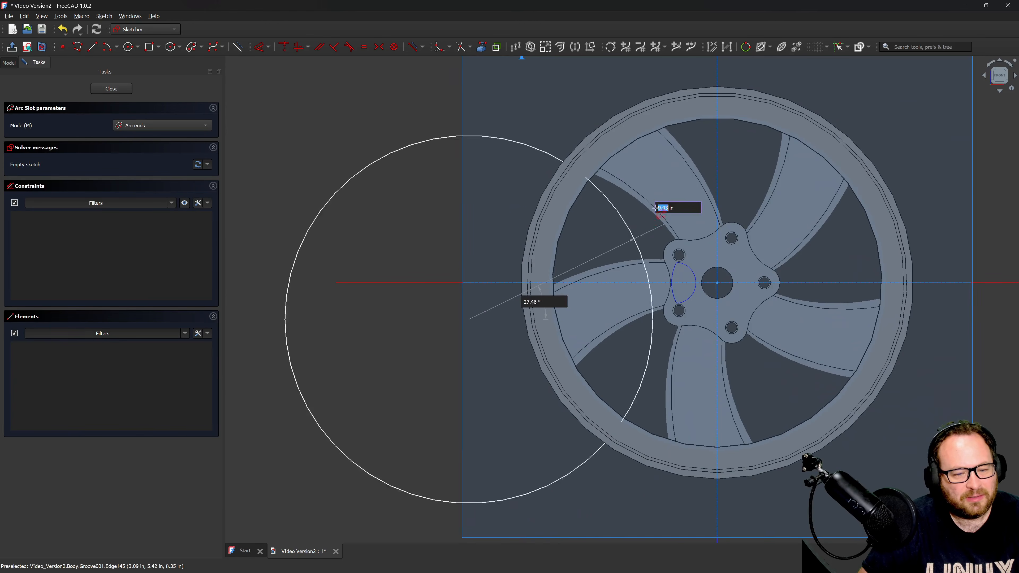
left_click(232, 96)
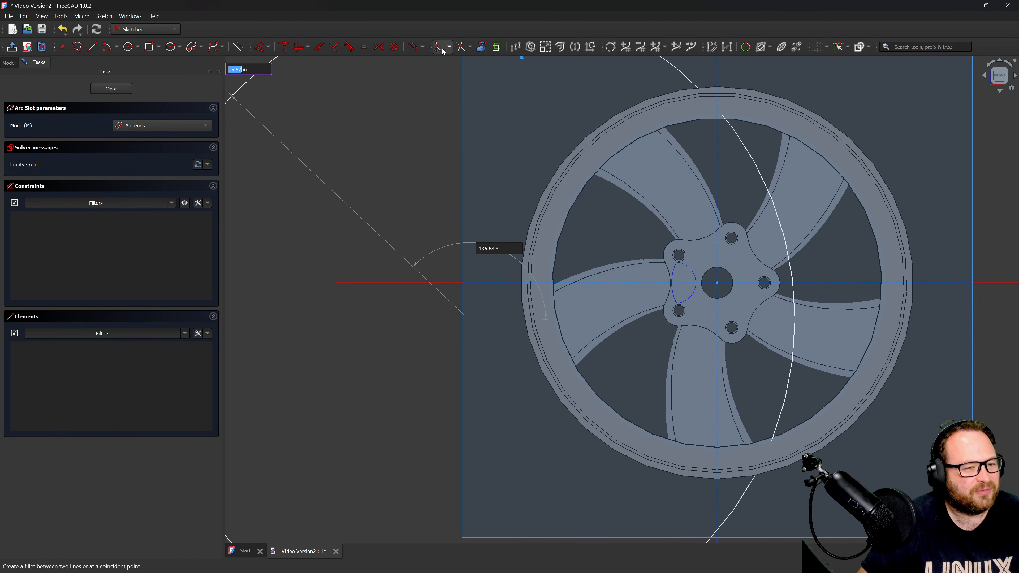
Sketch an arc slot along the upper-left spoke, its hub-side end centre about 1.24 in beside and 2.85 in above the origin.
left_click(191, 47)
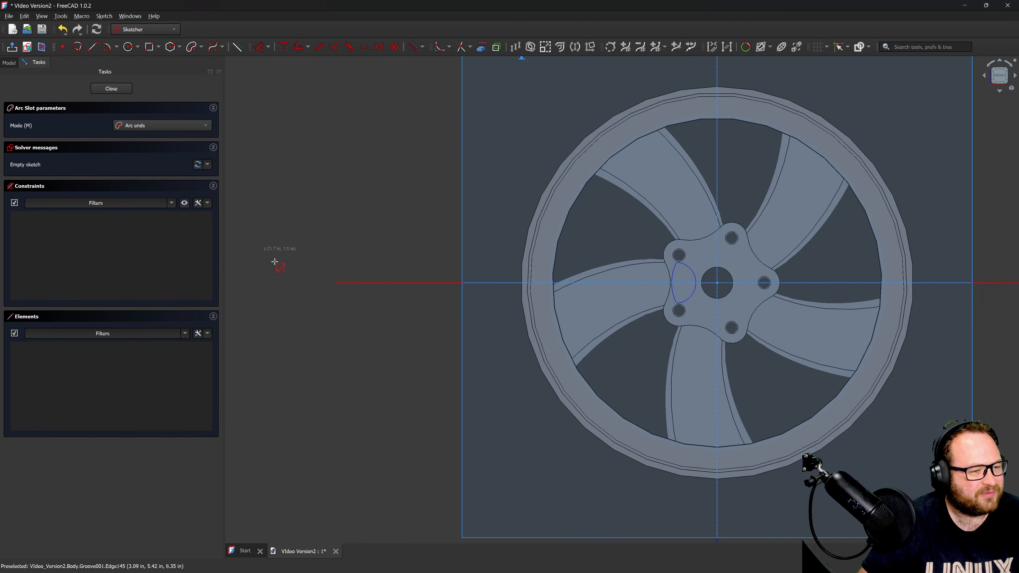
left_click(447, 411)
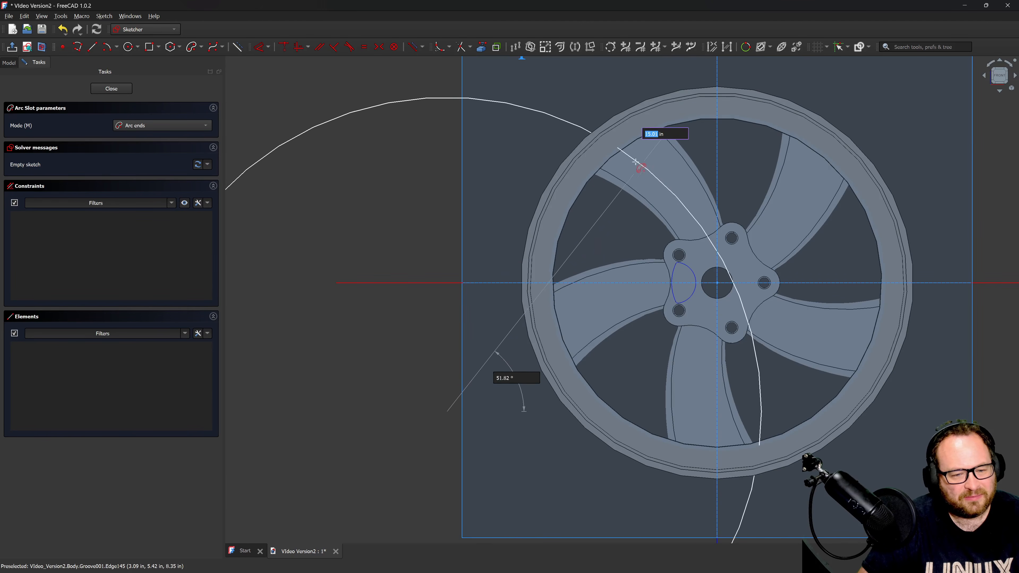
left_click(626, 162)
left_click(691, 220)
left_click(702, 220)
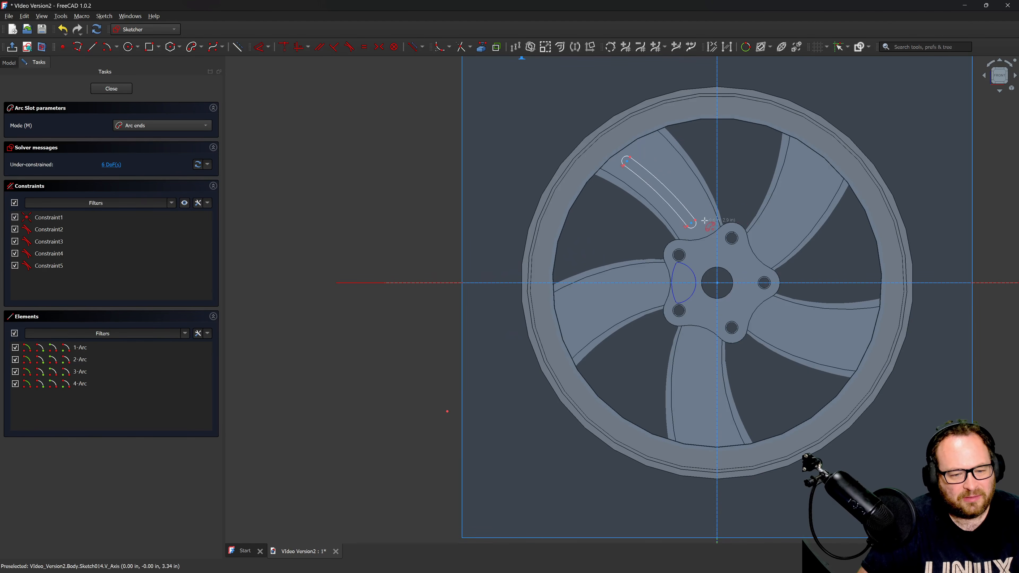
scroll(704, 220, "up", 4)
key("Escape")
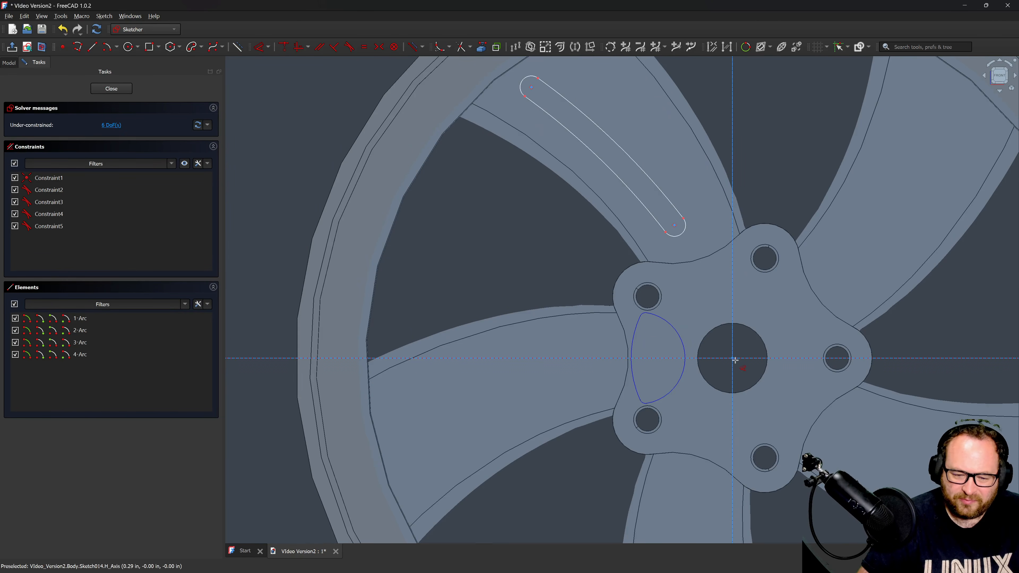
Constrain the slot's hub-side end centre to 1.65 in horizontally and 2.5 in vertically from the origin.
left_click(732, 358)
left_click(674, 225)
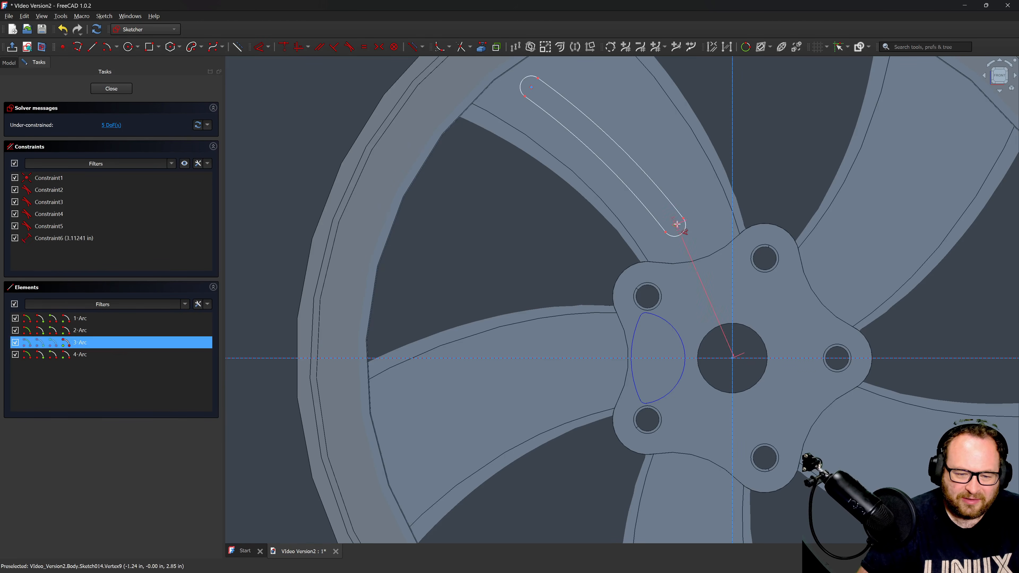
left_click(711, 136)
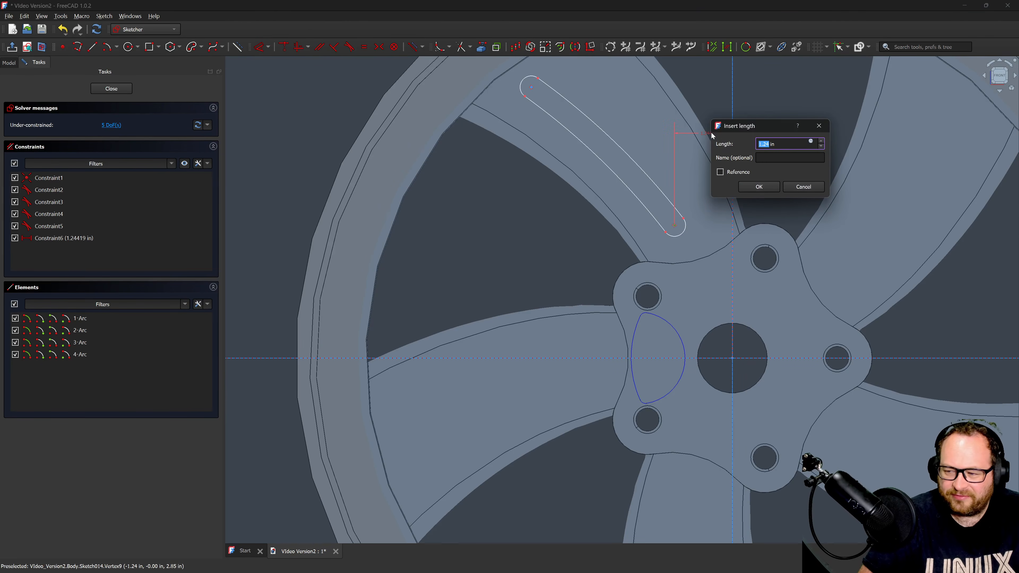
type("1.65")
key("Return")
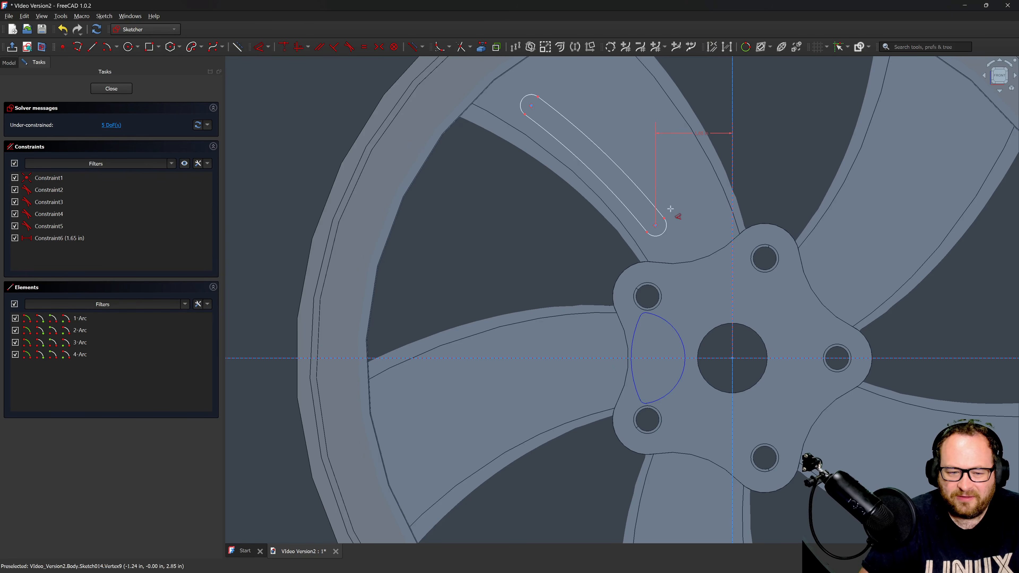
left_click(655, 224)
left_click(537, 277)
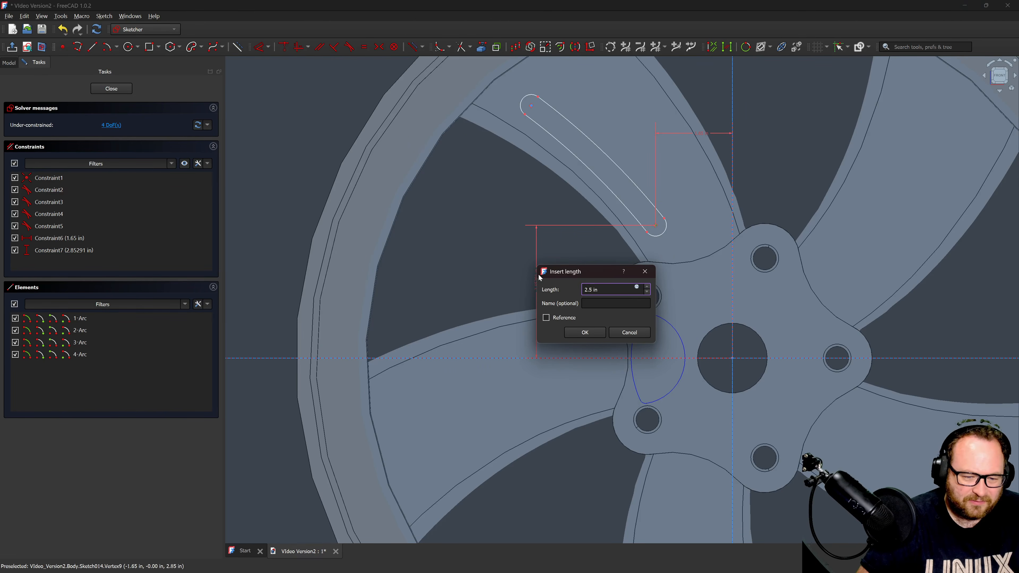
key("Return")
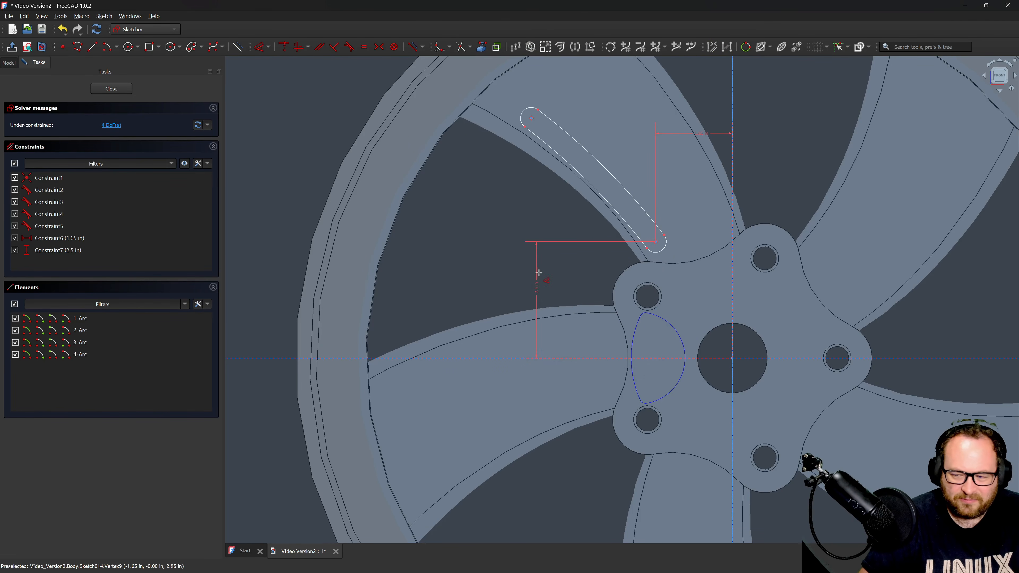
Constrain the slot's rim-side end centre to 4.9 in horizontally and 5.35 in vertically from the origin.
left_click(531, 119)
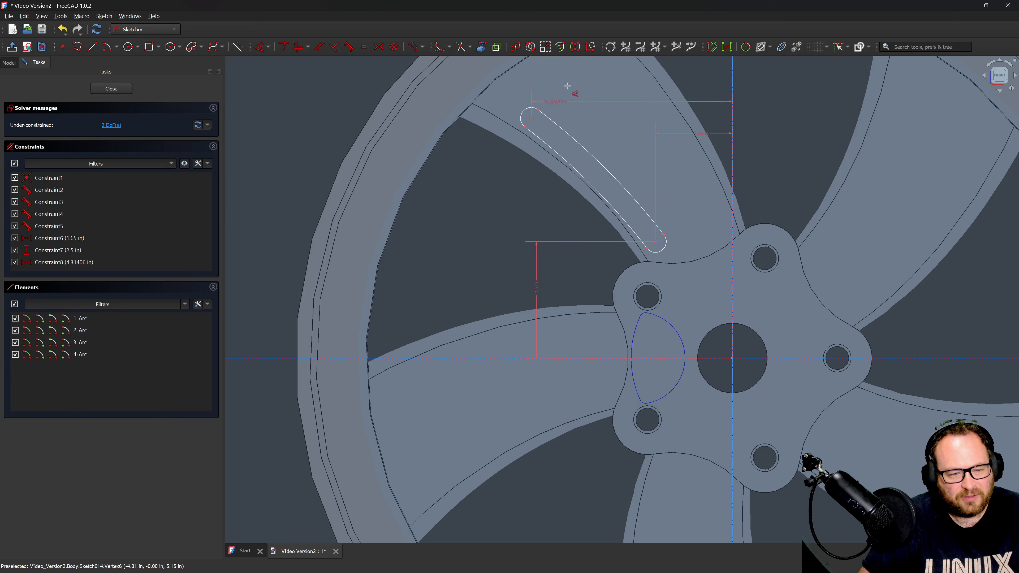
left_click(573, 83)
type("4.9")
key("Return")
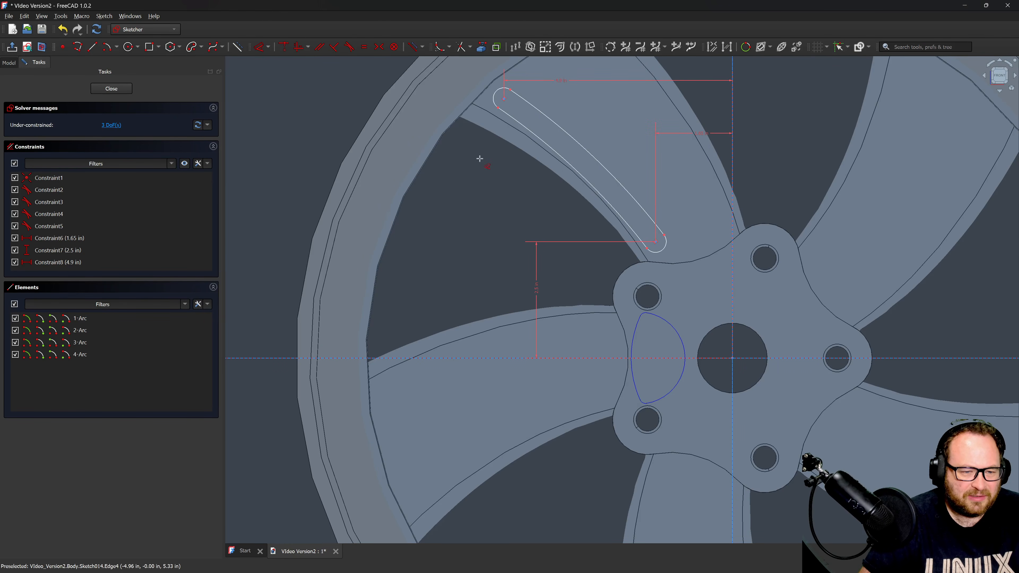
left_click(503, 99)
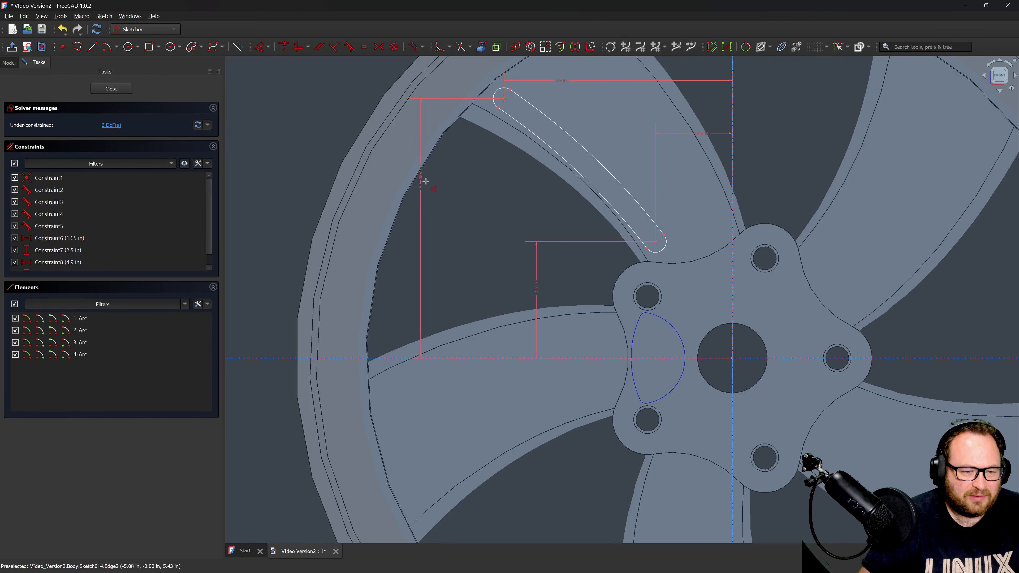
left_click(449, 197)
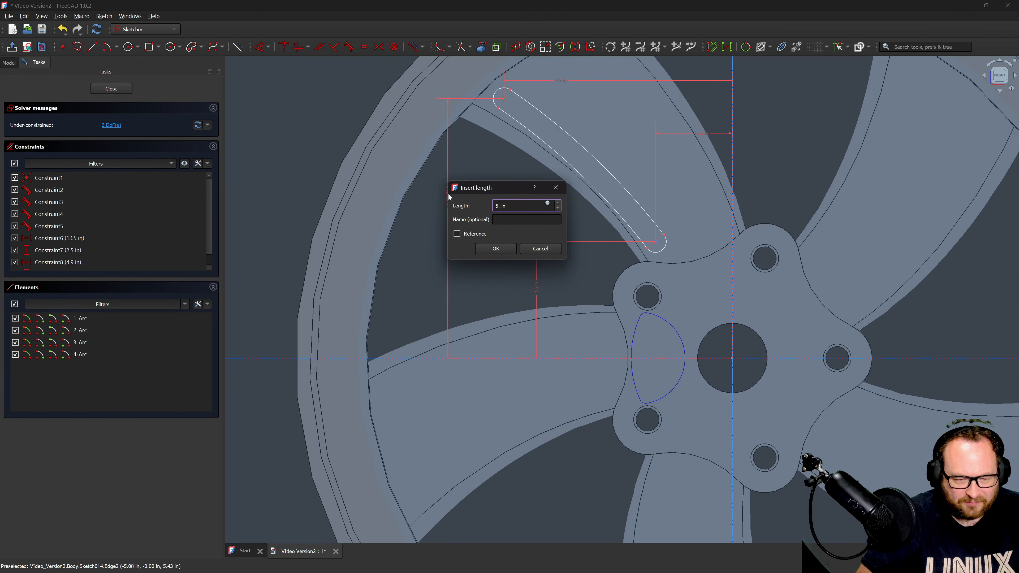
type("5.35")
key("Return")
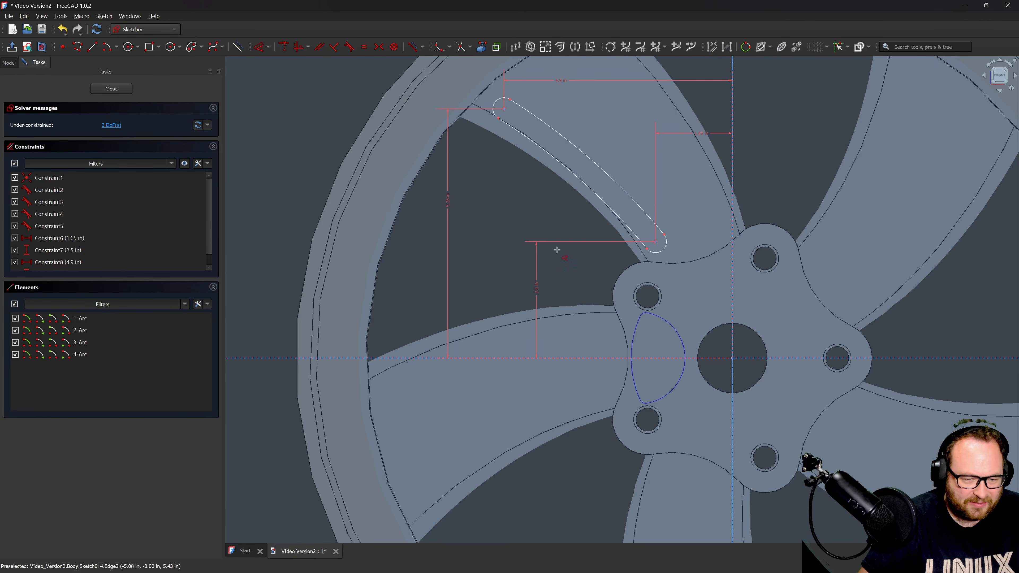
Set the slot's end radius to 0.3 in and its longer outer arc's radius to 9.5 in.
left_click(666, 242)
left_click(691, 250)
type(".3")
key("Return")
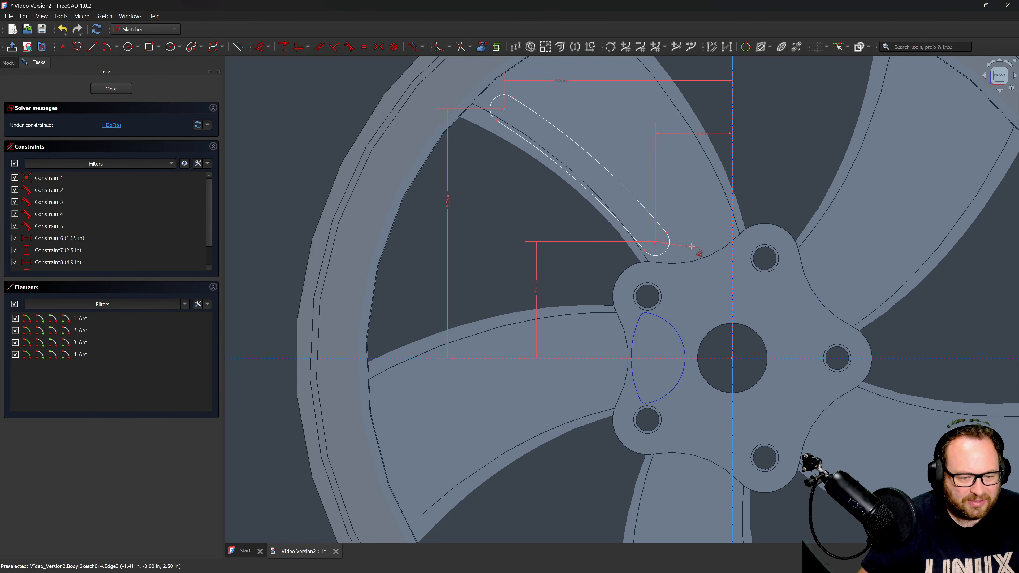
left_click(592, 160)
left_click(499, 209)
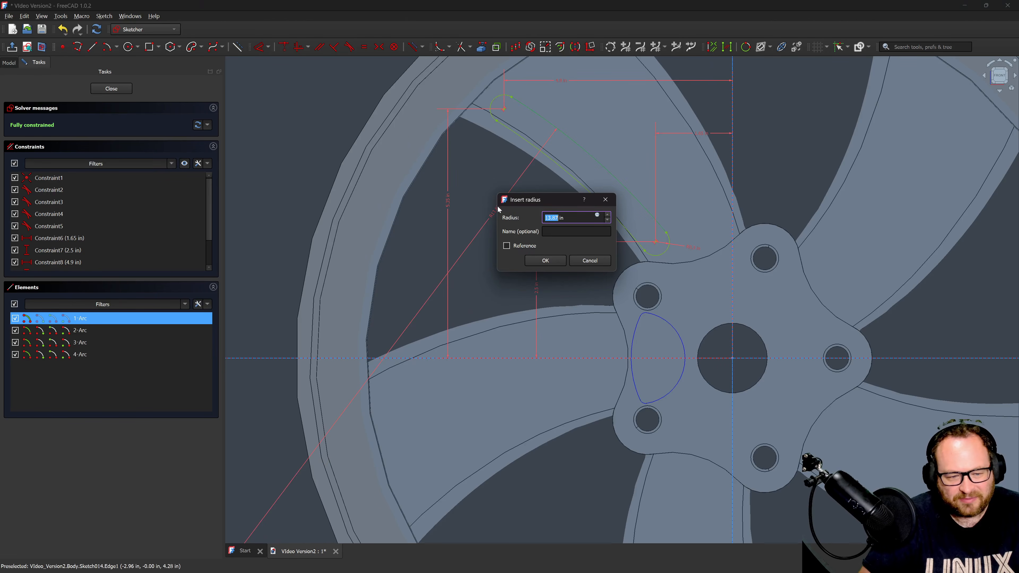
type("9.5")
key("Return")
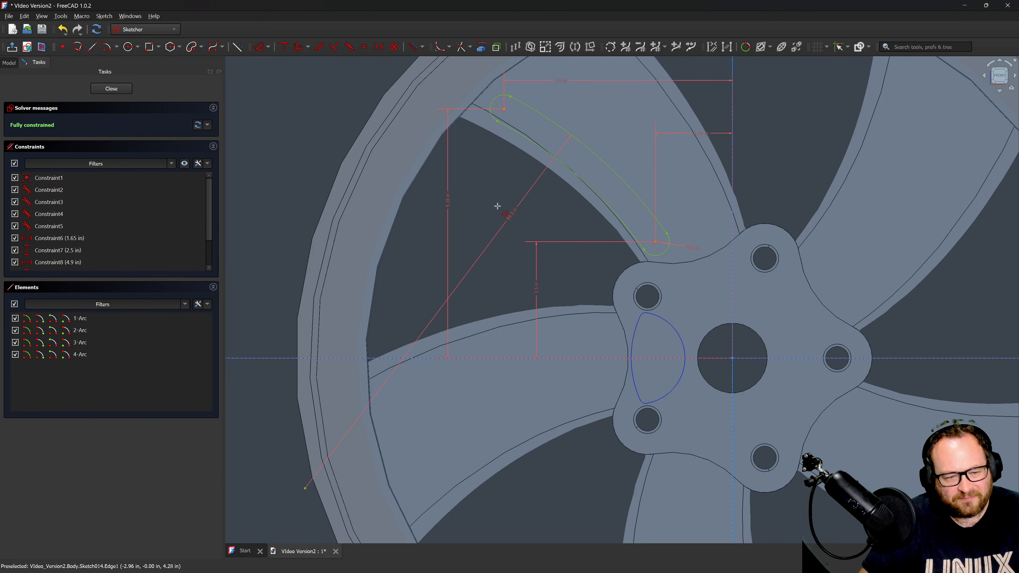
Close the slot sketch and cut it through the spoke as a Through all pocket.
left_click(111, 89)
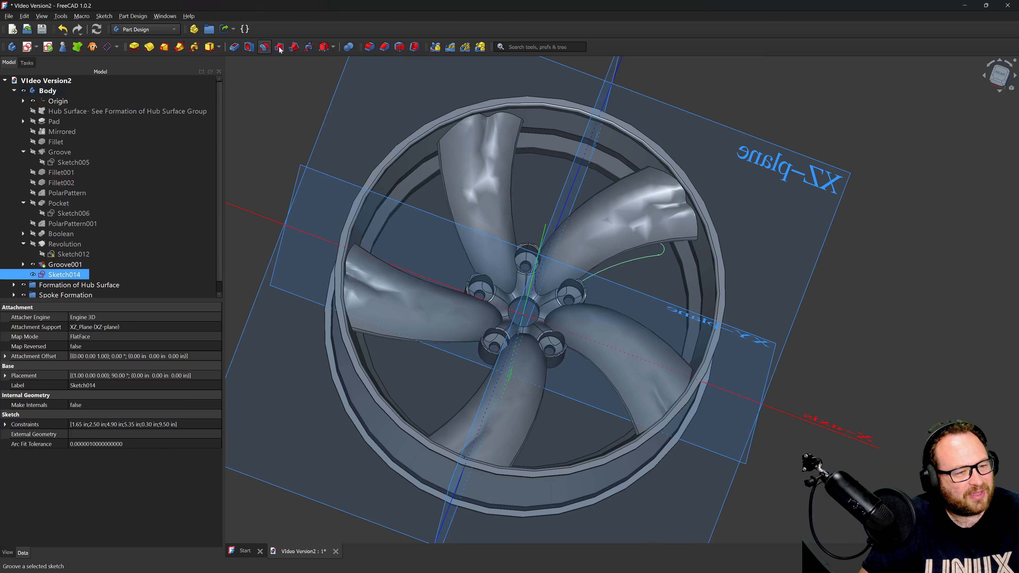
left_click(234, 47)
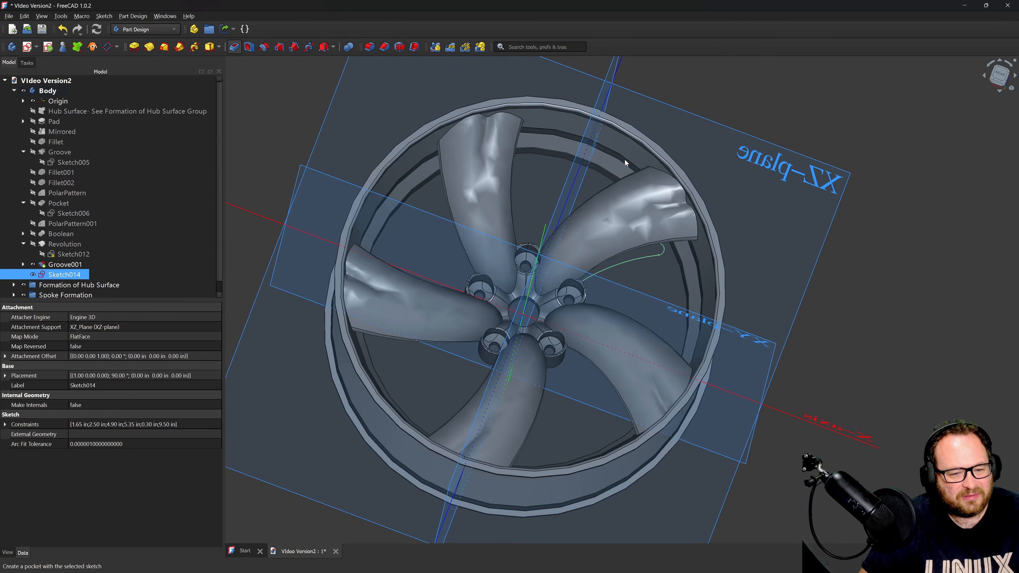
left_click(169, 123)
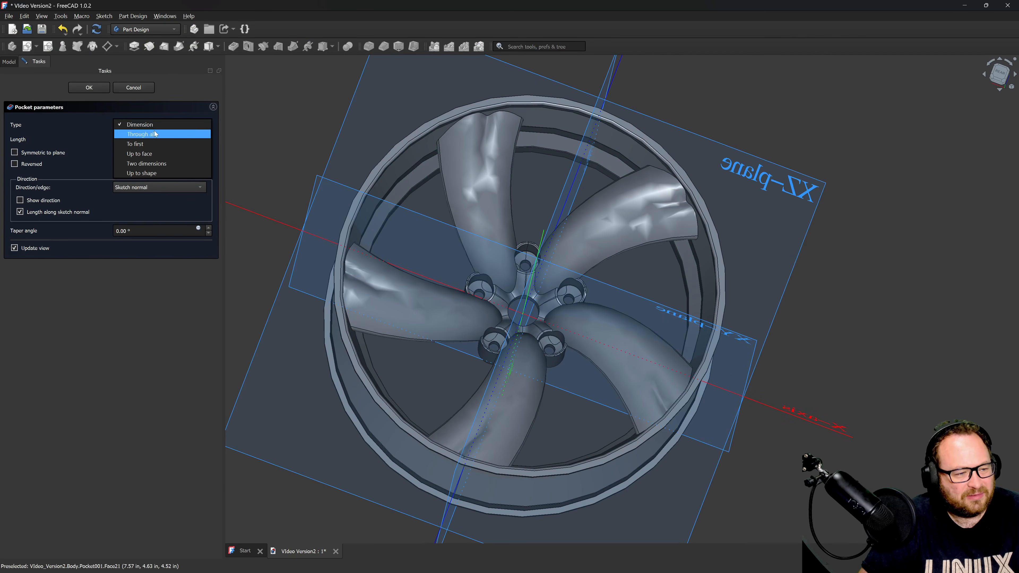
left_click(156, 134)
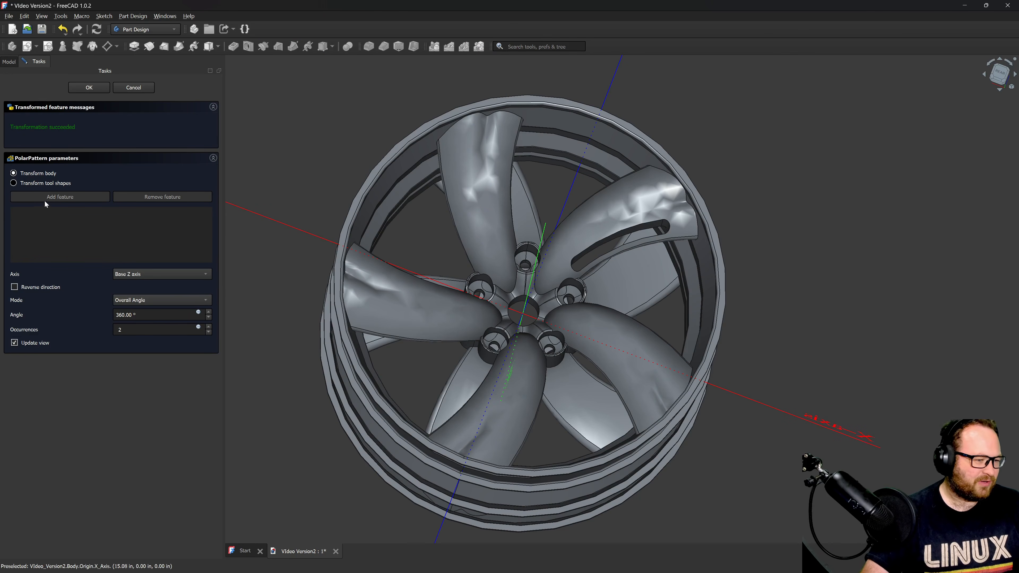
Polar-pattern the slot pocket's tool shape 360° around the base Y axis with 5 occurrences, one per spoke.
left_click(14, 184)
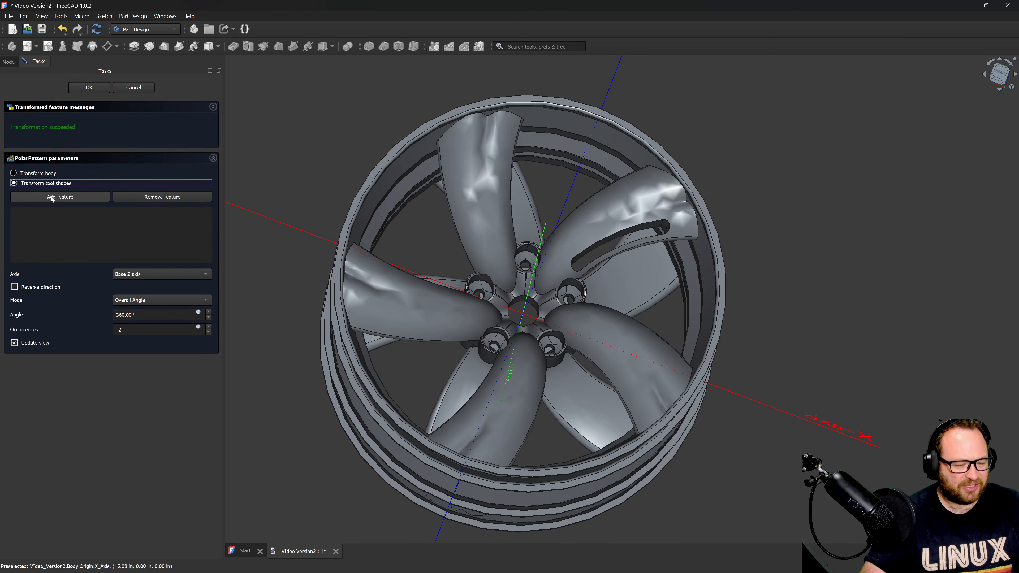
left_click(60, 197)
scroll(630, 226, "up", 5)
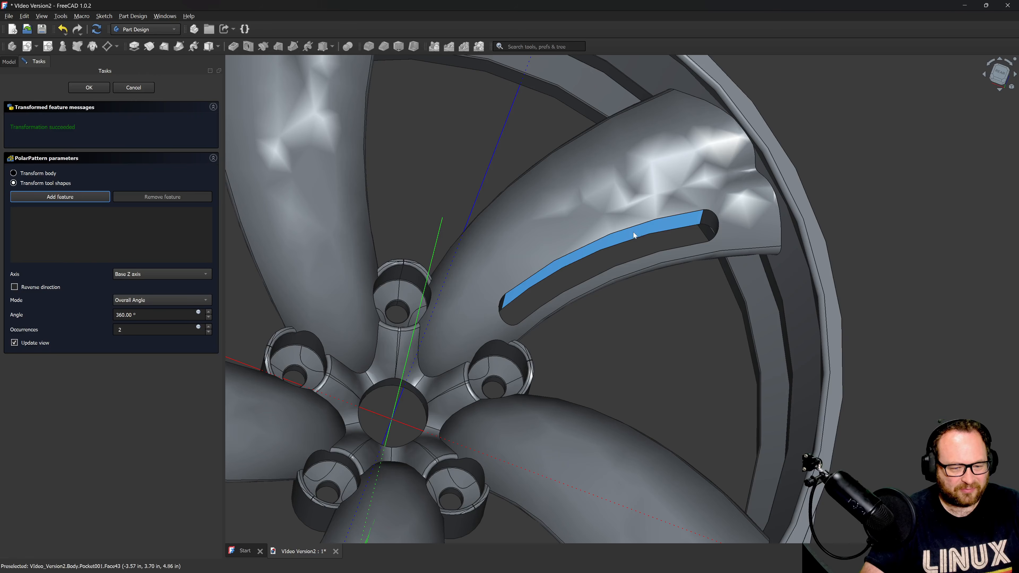
left_click(172, 274)
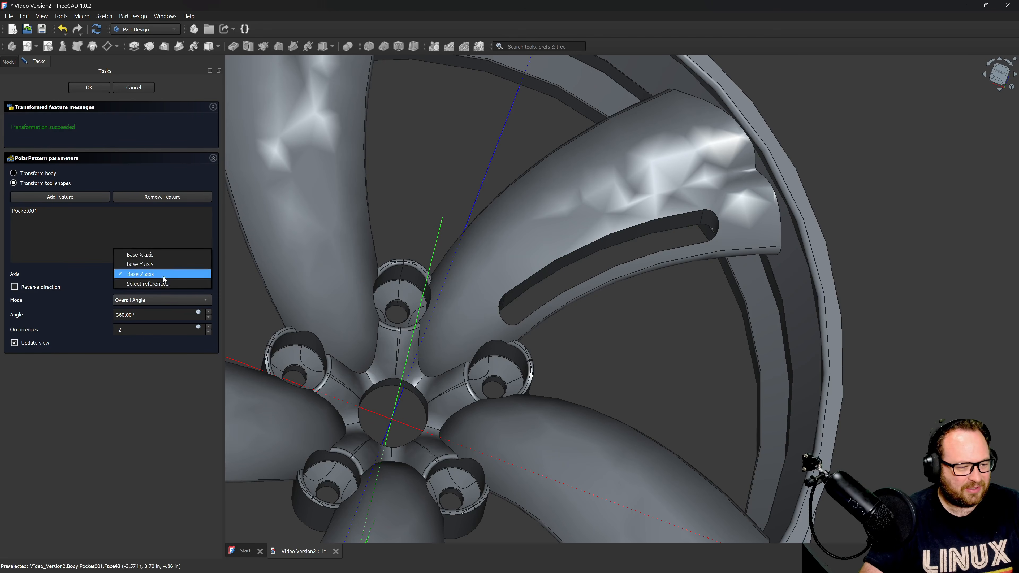
left_click(152, 266)
scroll(522, 216, "down", 6)
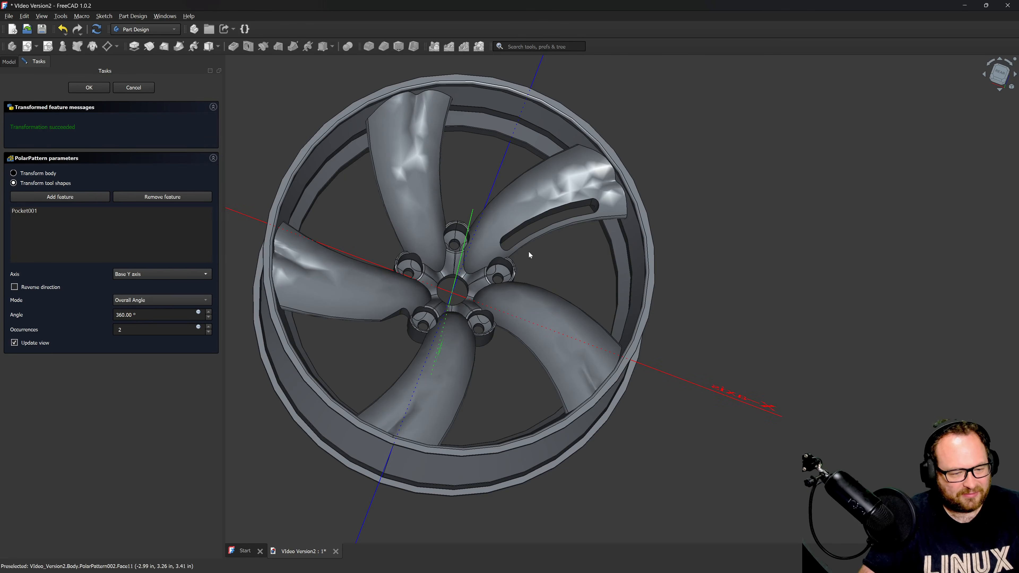
left_click(208, 327)
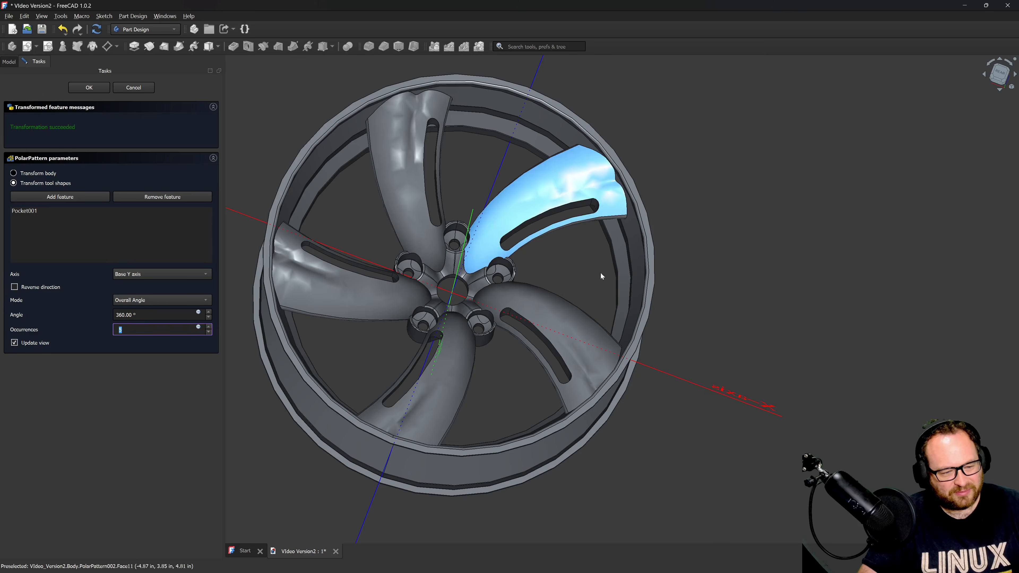
left_click(93, 87)
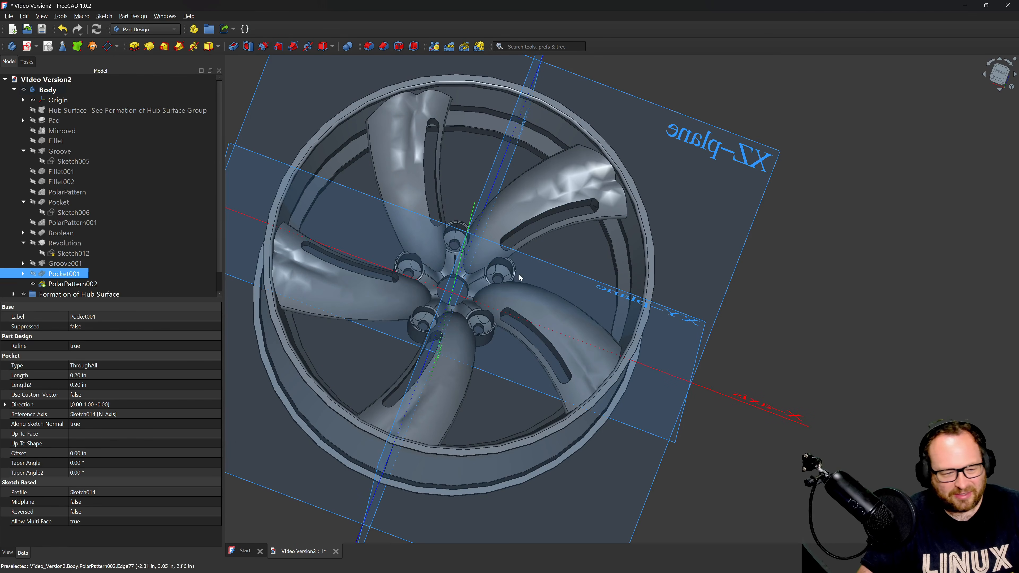
middle_click_drag(519, 276, 393, 208)
left_click(279, 108)
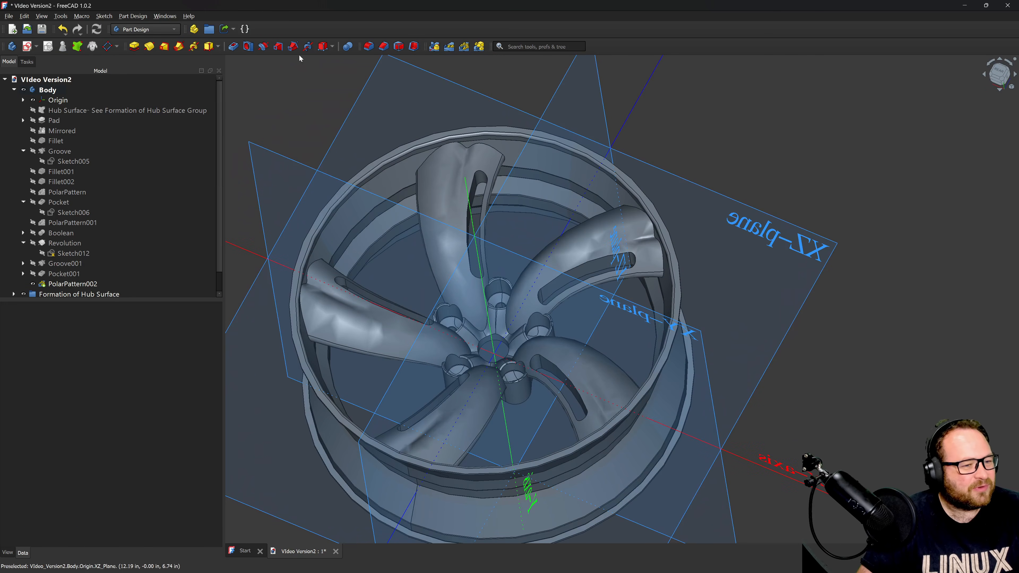
Chamfer the front edge along one long side of the slot on all five spokes at an equal distance of 0.2 in.
left_click(384, 46)
scroll(575, 241, "up", 5)
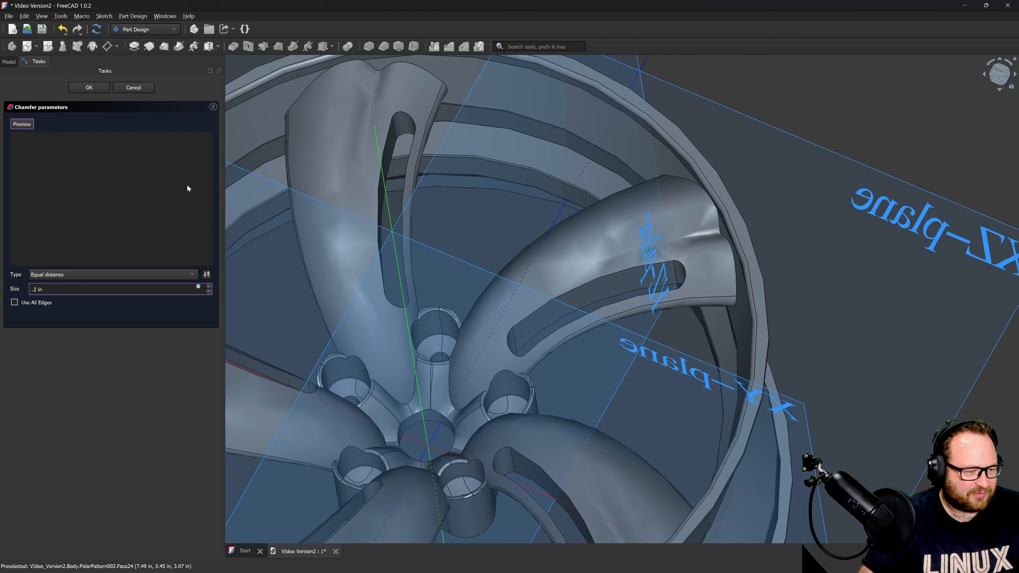
left_click(187, 183)
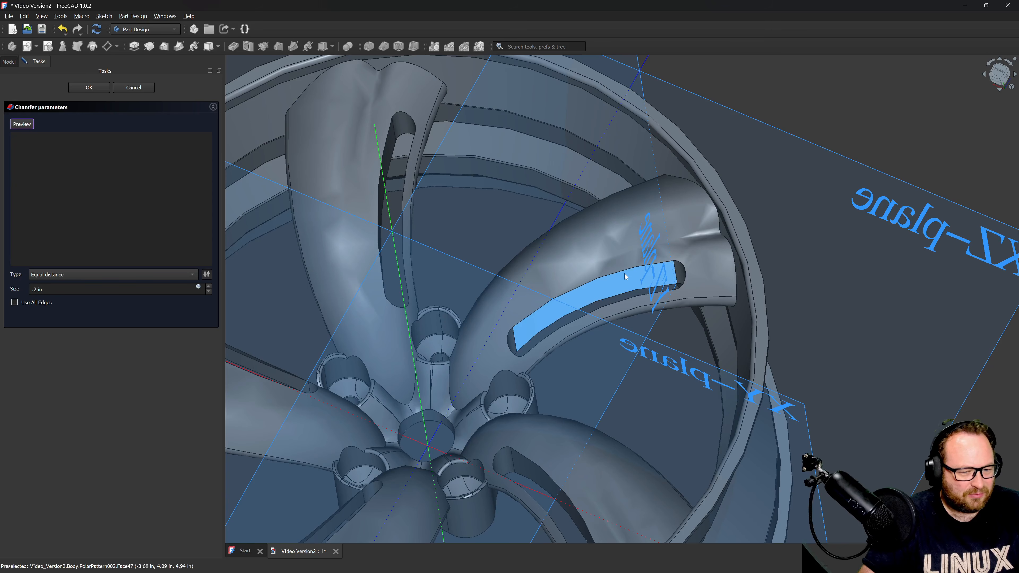
left_click(488, 268)
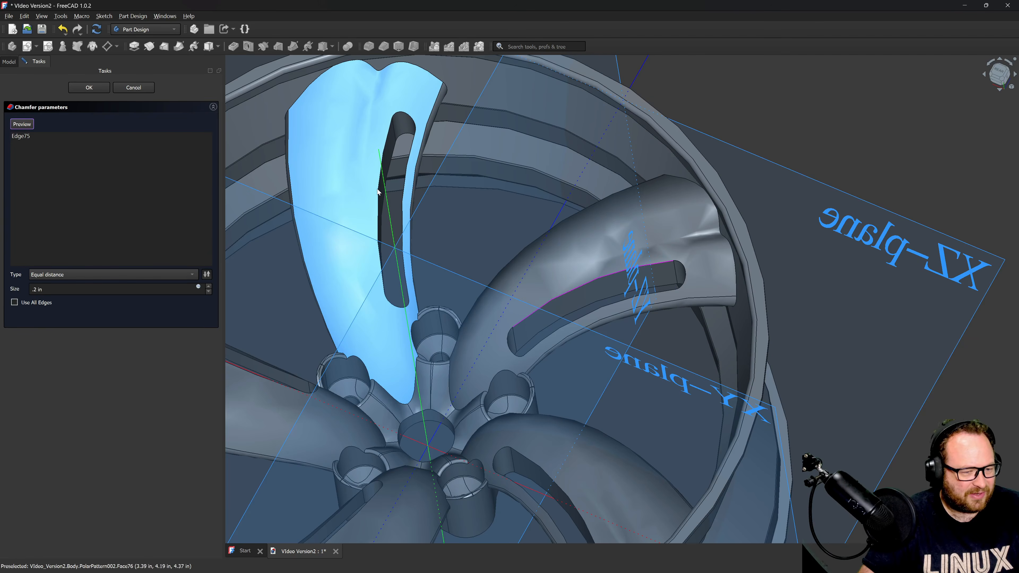
left_click(378, 192)
middle_click_drag(341, 228, 412, 204)
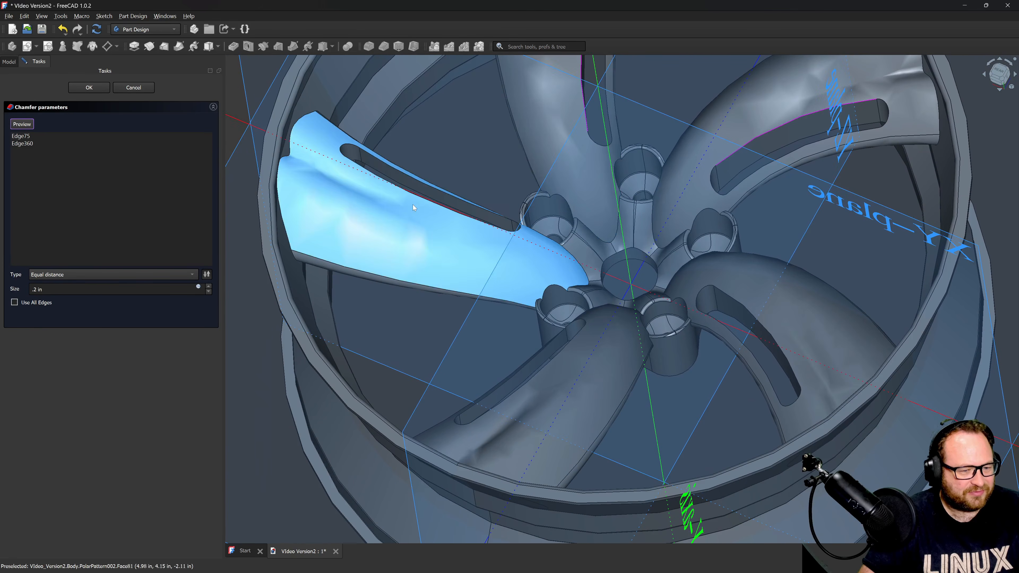
left_click(393, 186)
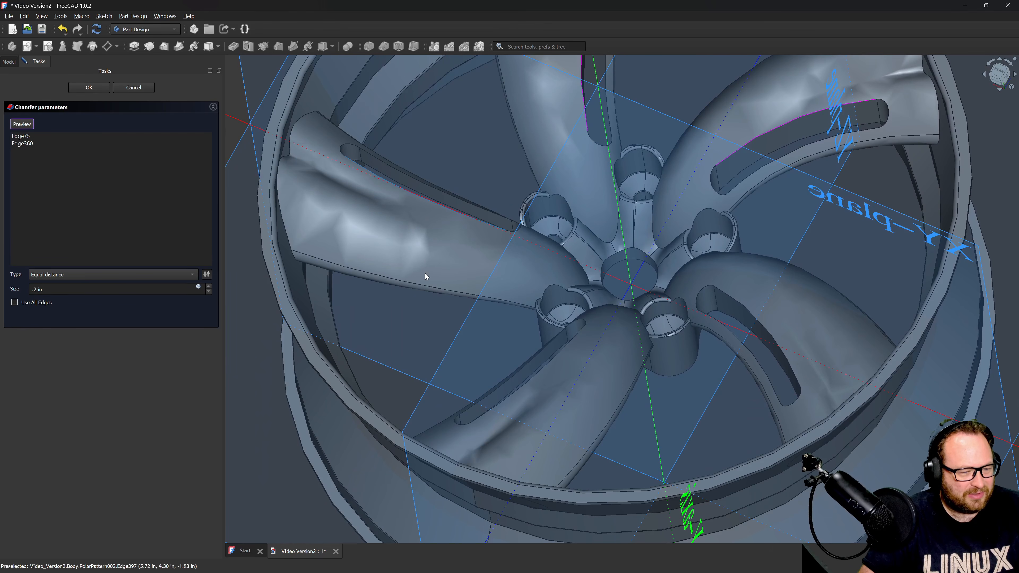
left_click(554, 356)
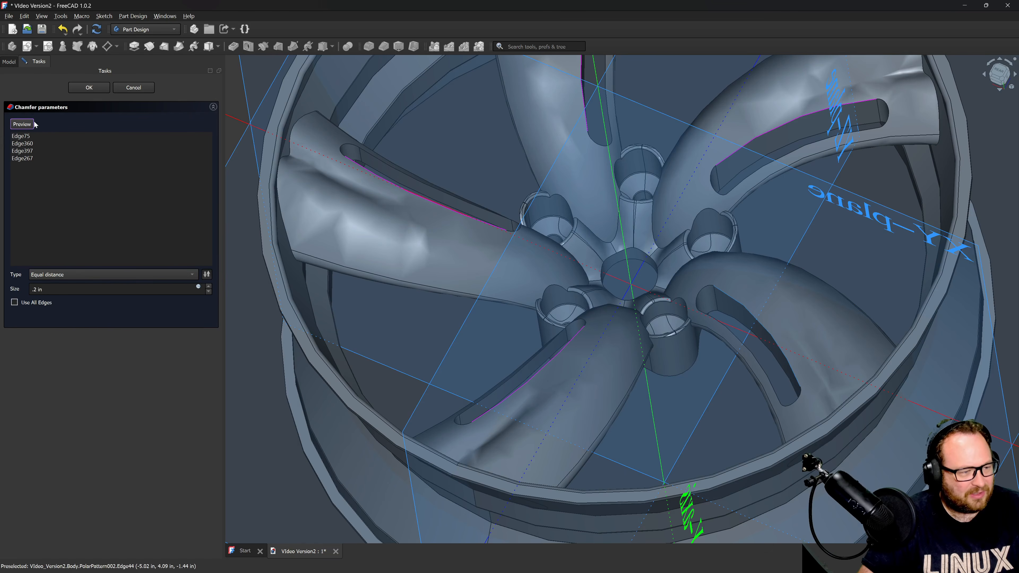
left_click(21, 124)
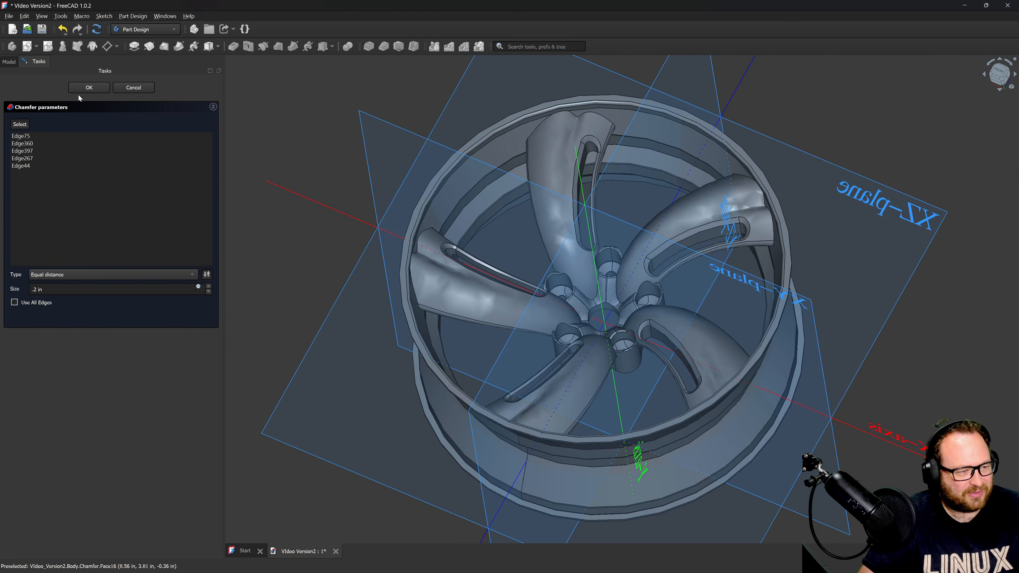
left_click(89, 88)
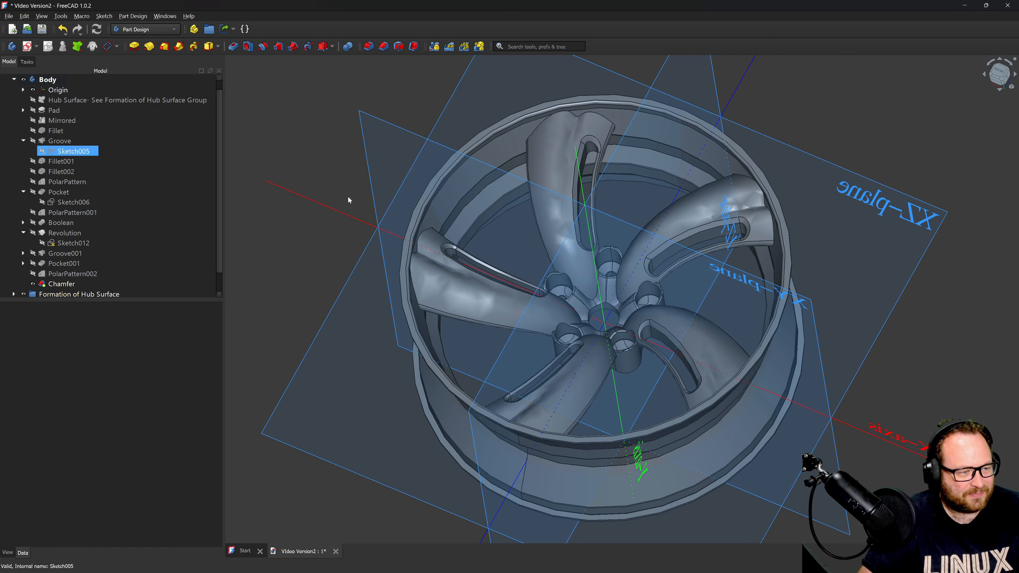
Switch to the Curves workbench and extract the front face of one chamfered spoke as a separate surface.
middle_click_drag(621, 260, 568, 301)
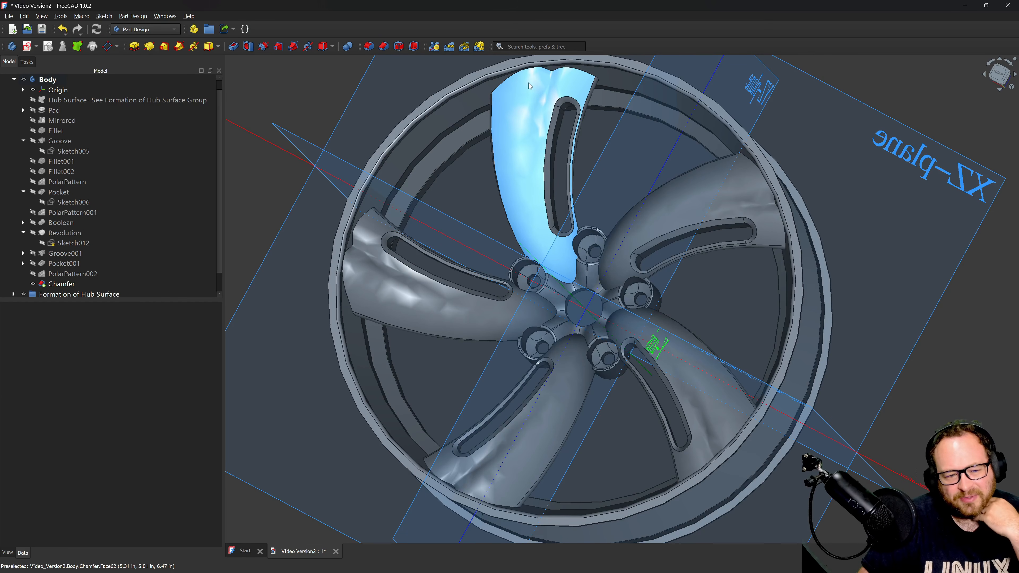
scroll(530, 86, "down", 5)
scroll(539, 164, "up", 3)
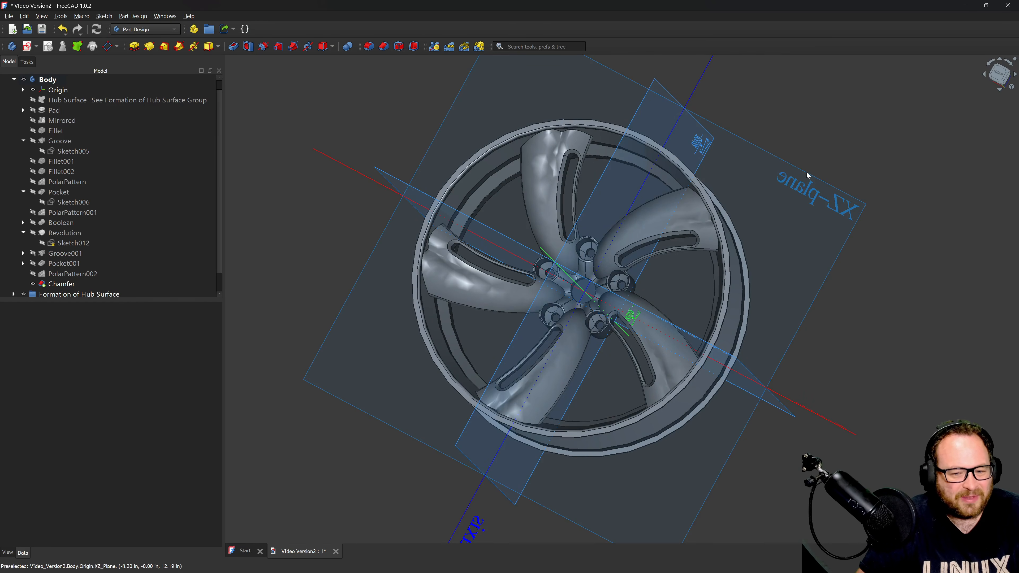
left_click(155, 29)
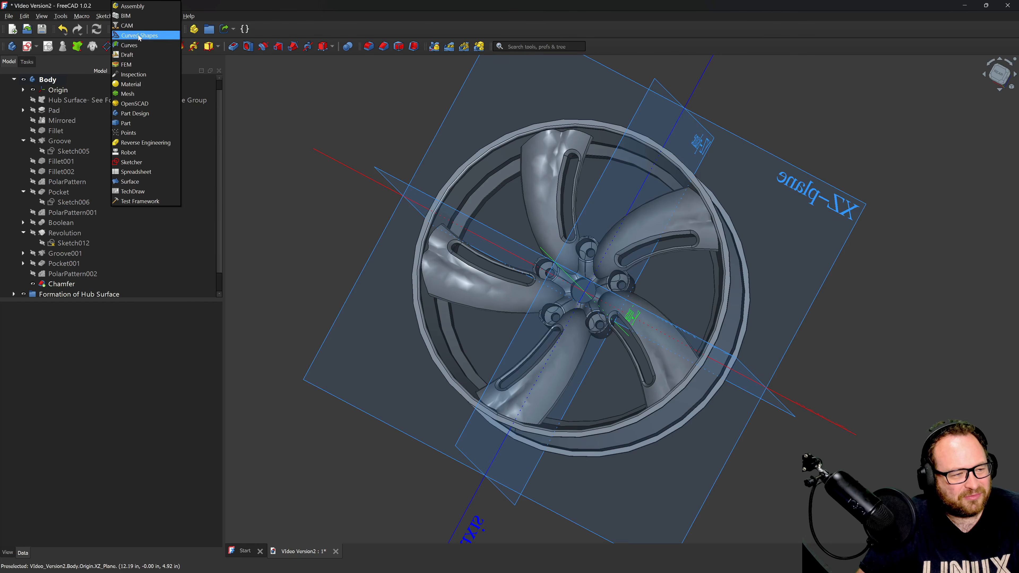
left_click(134, 45)
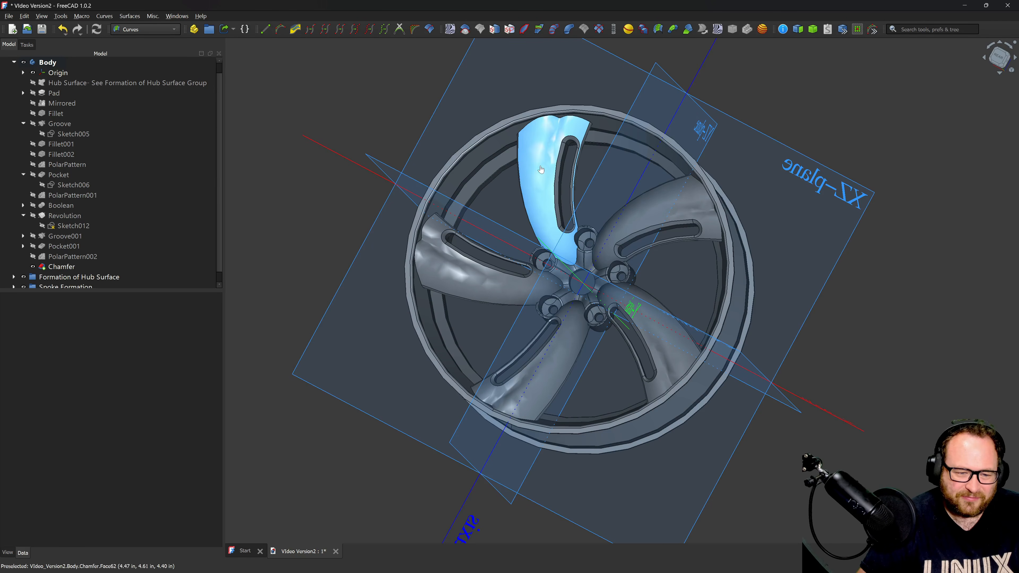
left_click(525, 177)
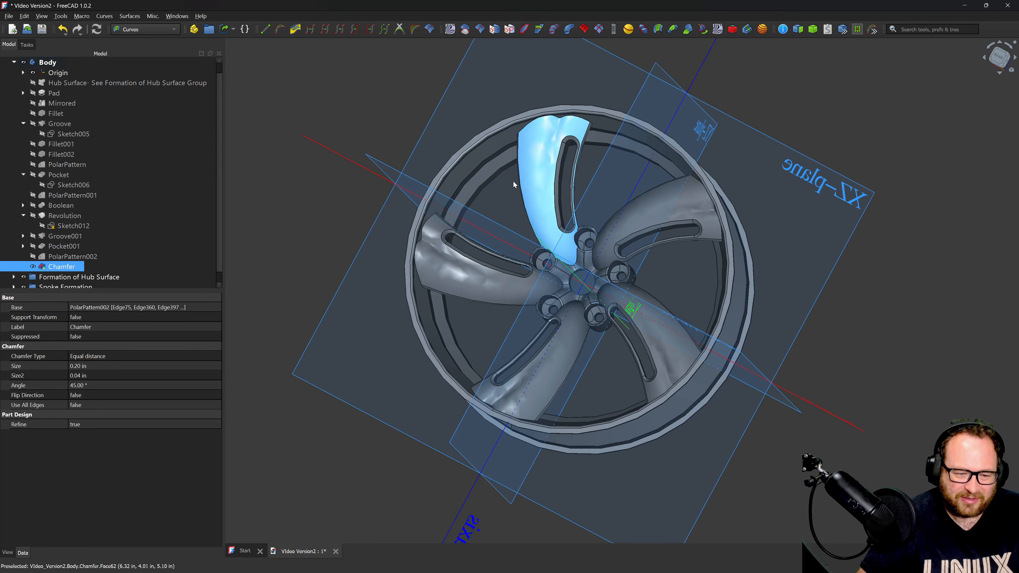
left_click(798, 29)
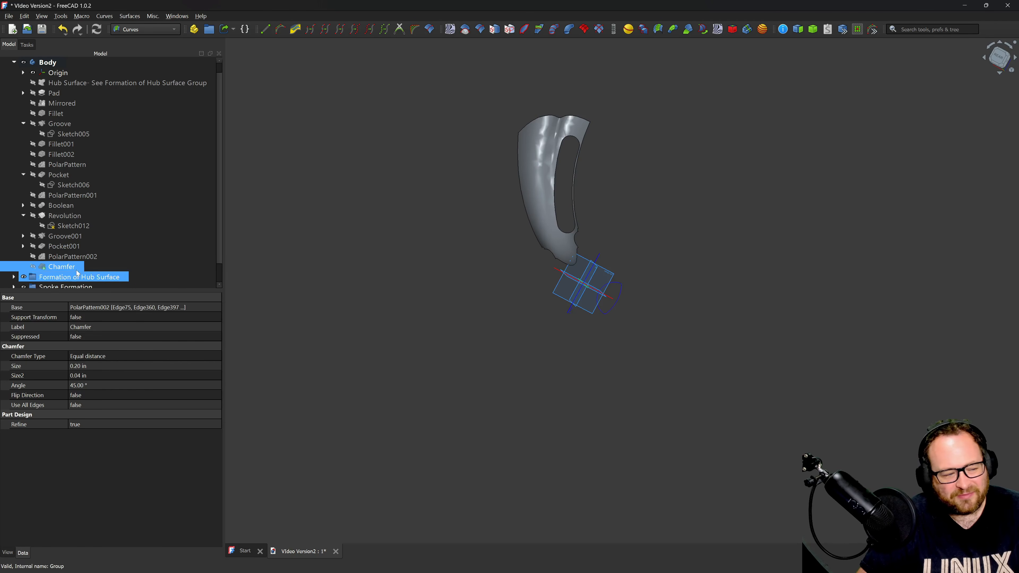
Compare the extracted spoke face with the full wheel by briefly showing the slot polar pattern and the chamfer, leaving both hidden.
left_click(69, 257)
key("space")
left_click(67, 268)
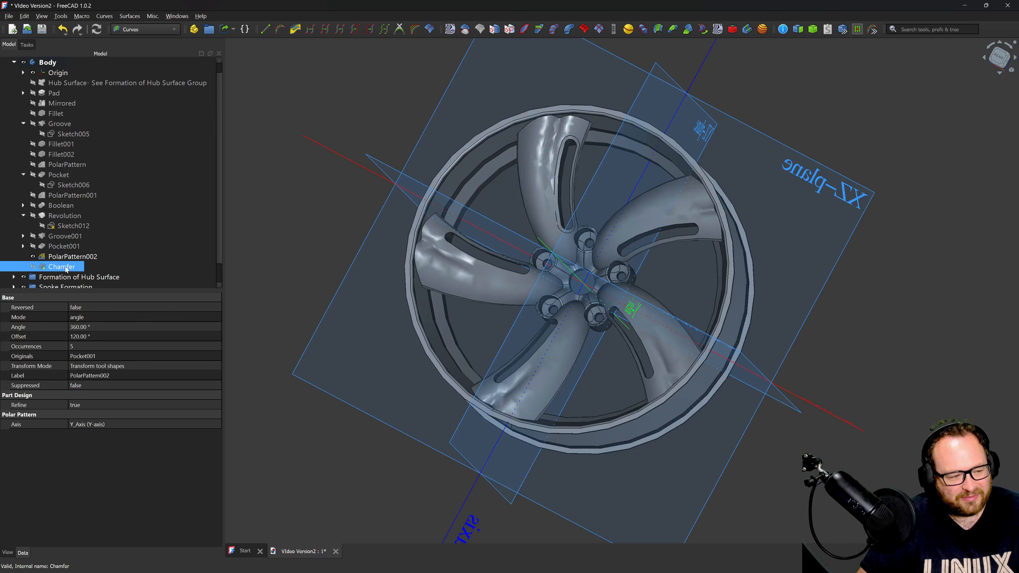
key("space")
key("space")
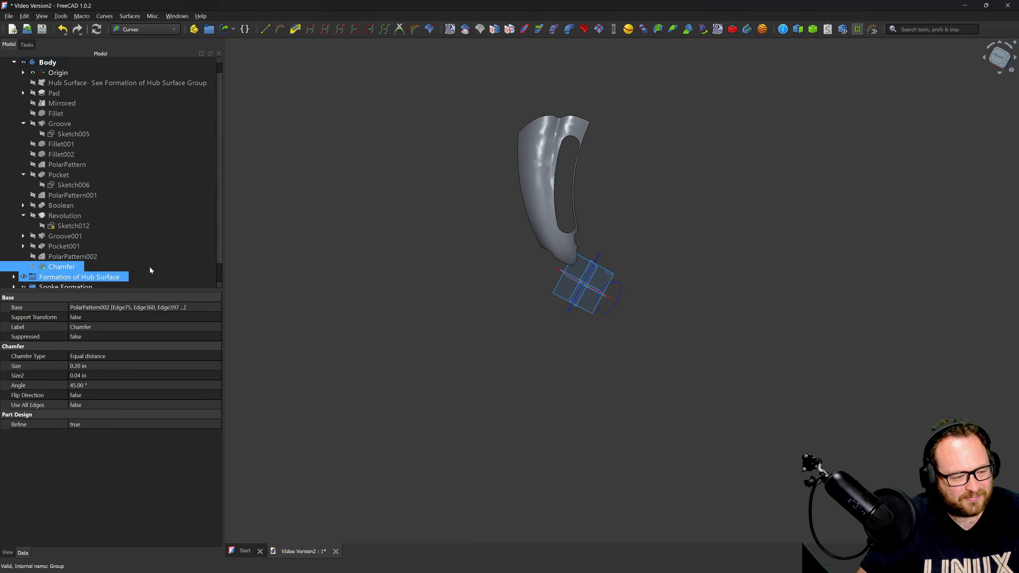
Create a new sketch in the Sketcher workbench on the XZ plane, attached with the Plane face method.
left_click(501, 252)
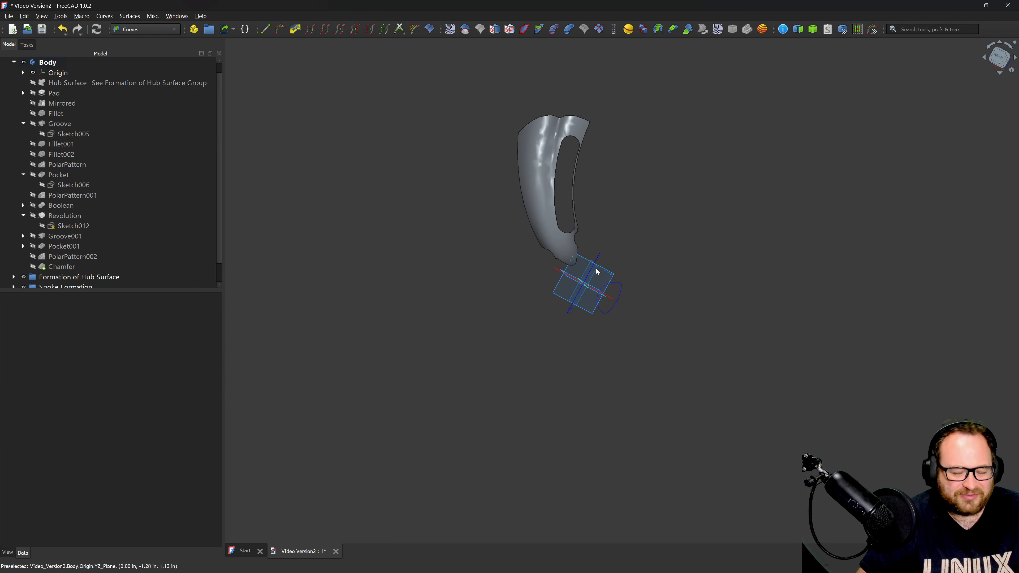
left_click(610, 275)
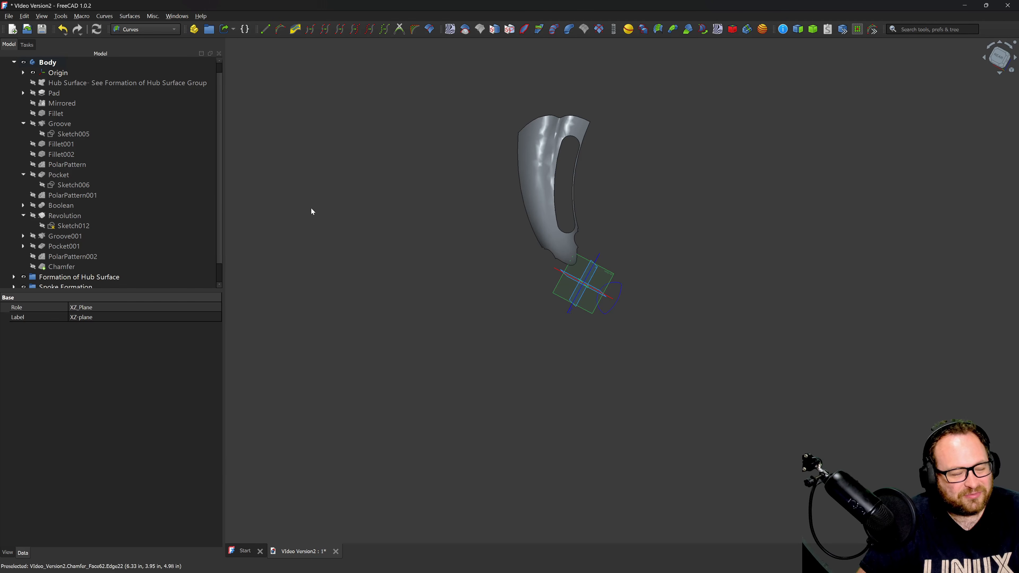
scroll(678, 341, "up", 3)
scroll(487, 193, "up", 2)
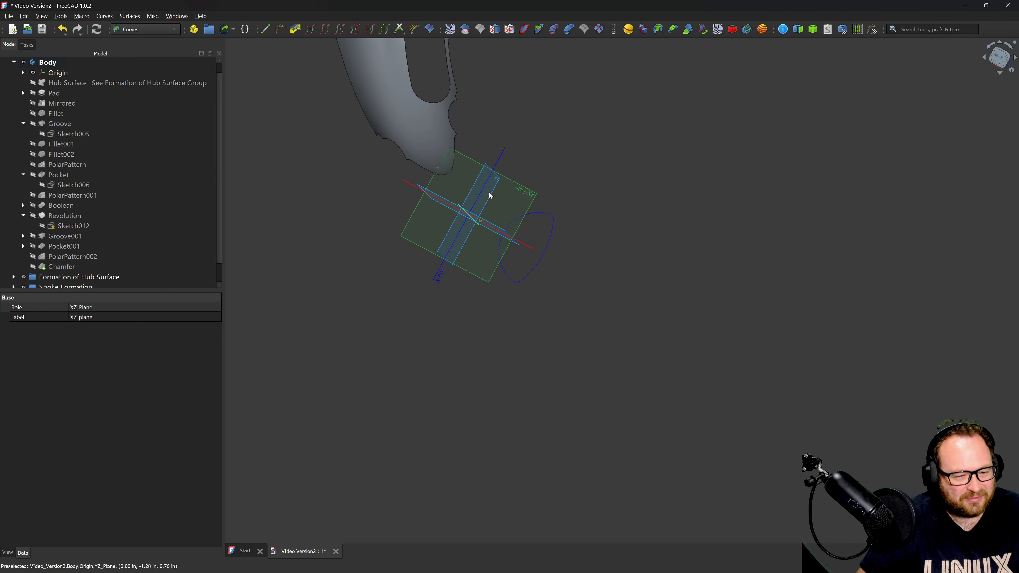
scroll(559, 278, "down", 3)
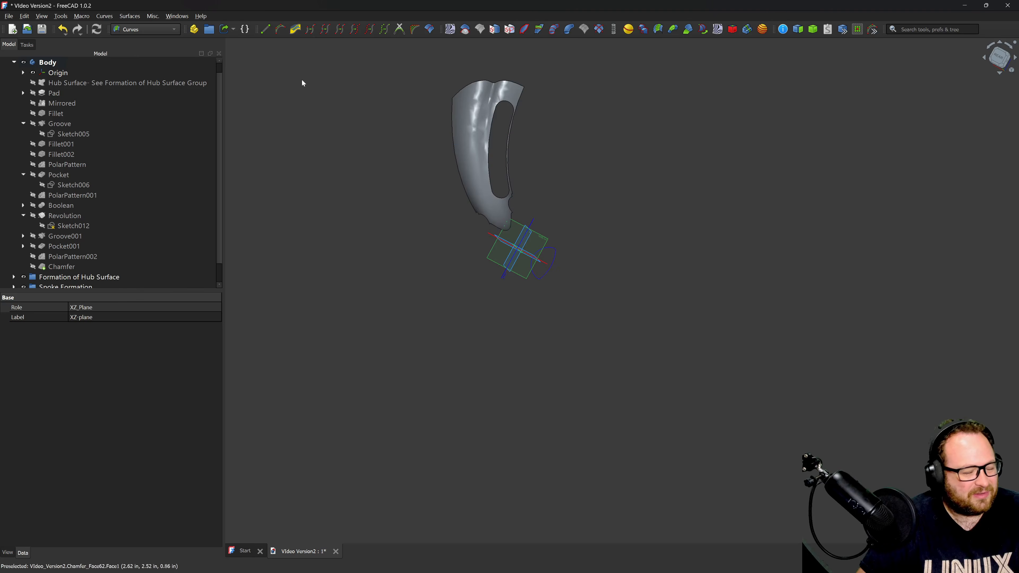
left_click(150, 26)
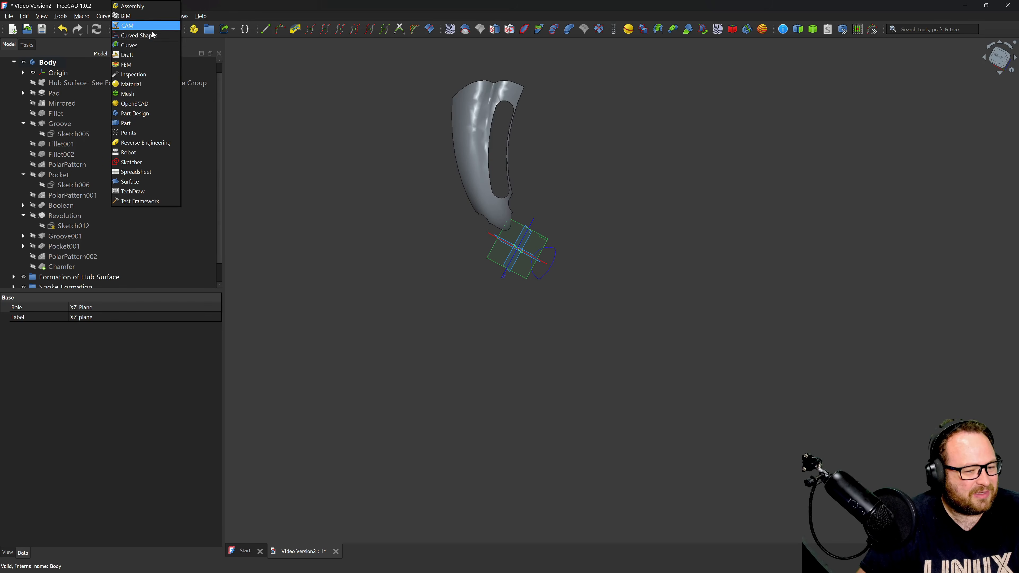
left_click(142, 164)
left_click(266, 28)
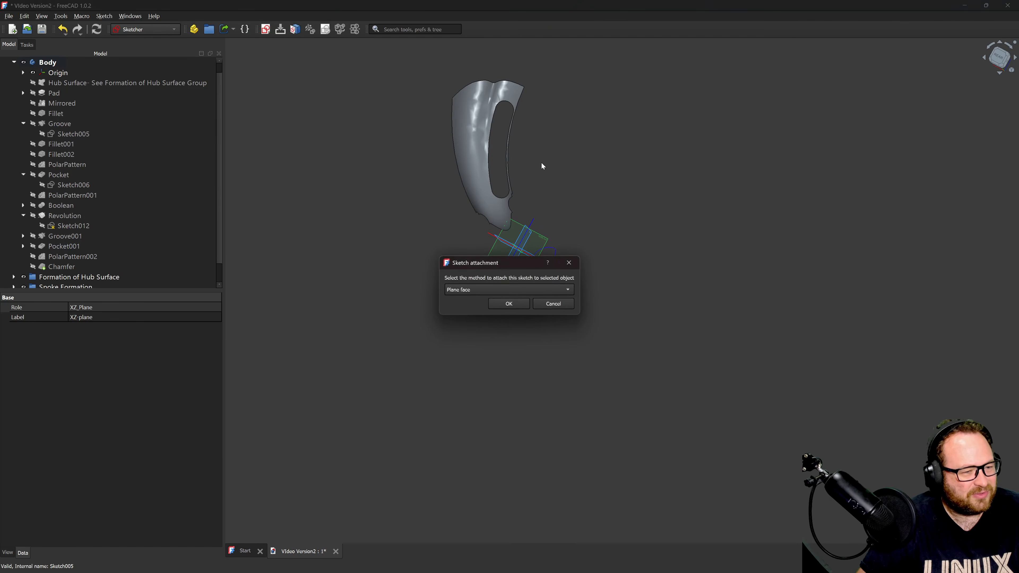
left_click(509, 303)
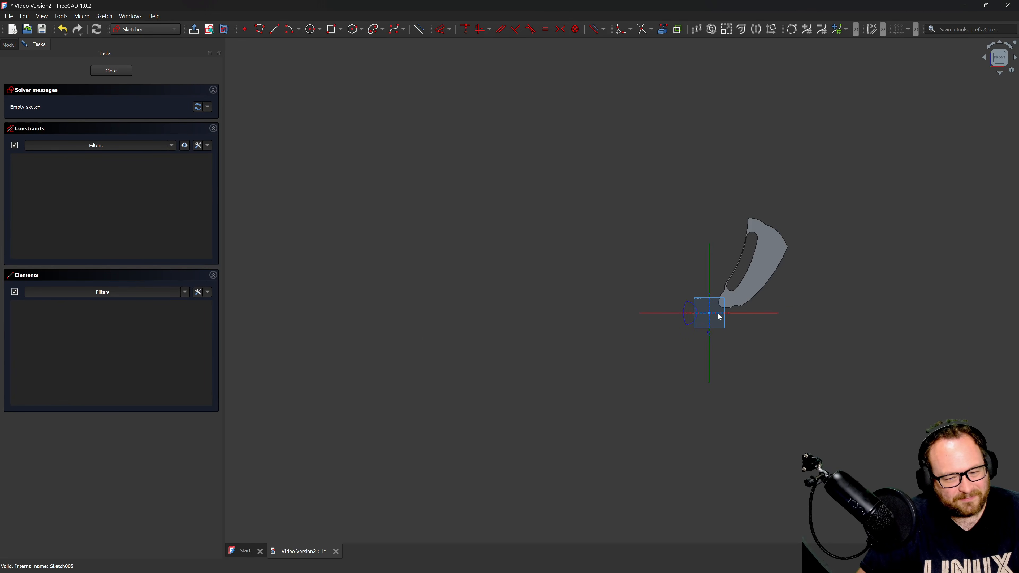
Sketch a closed degree 3 B-spline by control points inside the spoke face, running around the solid area between the slot and the outer edge.
scroll(784, 259, "up", 6)
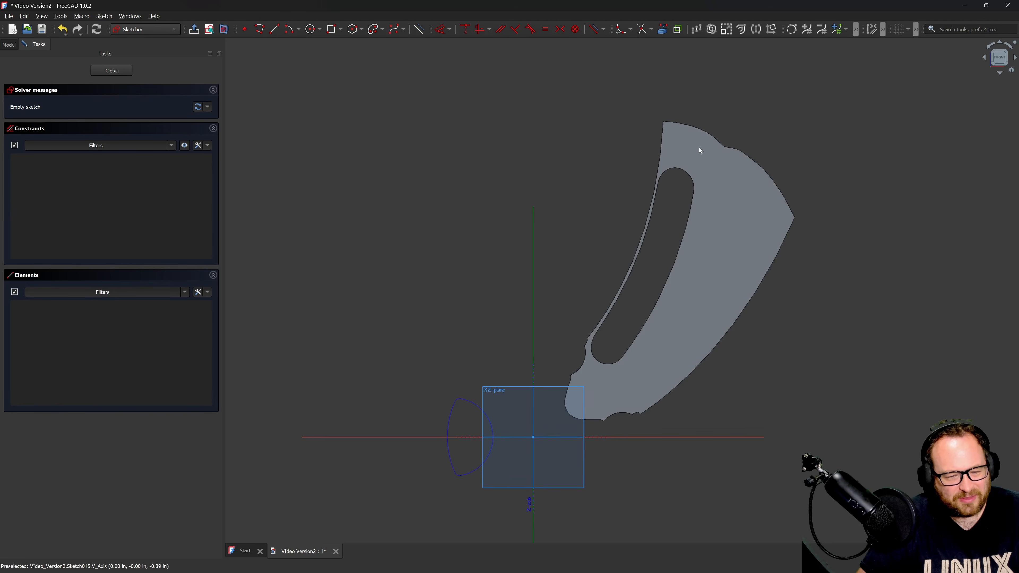
left_click(396, 29)
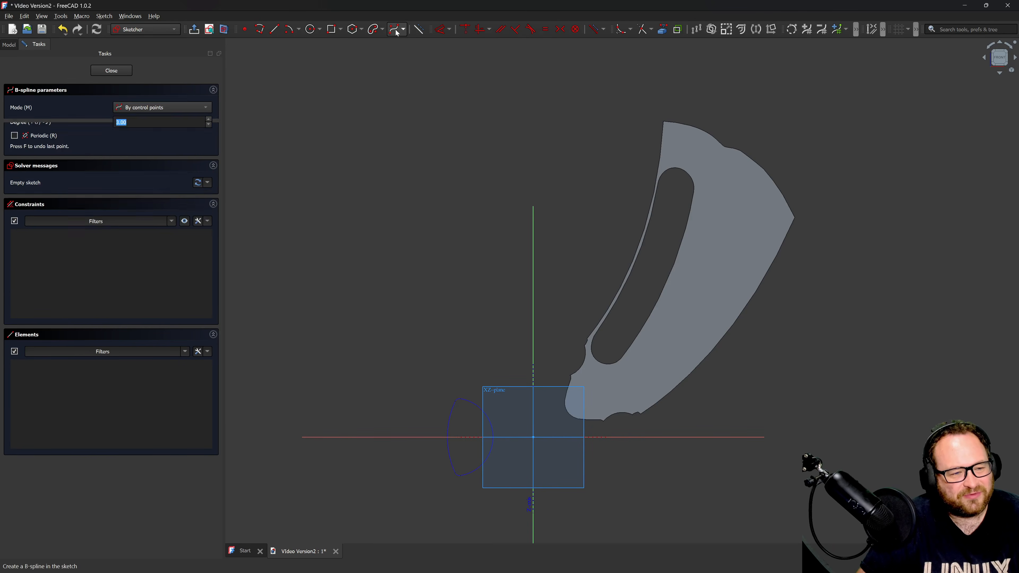
left_click(689, 165)
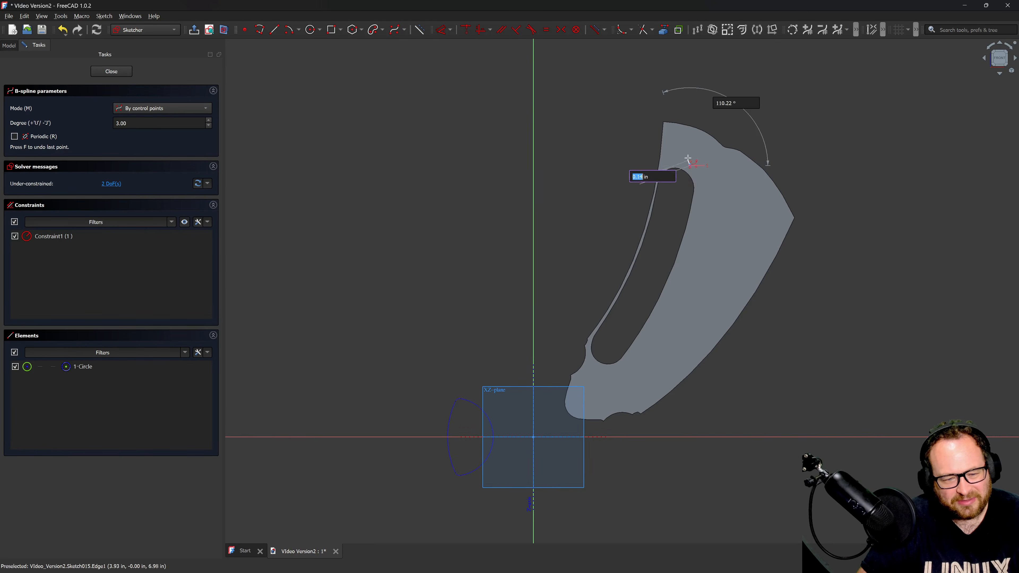
left_click(687, 154)
left_click(700, 142)
left_click(717, 155)
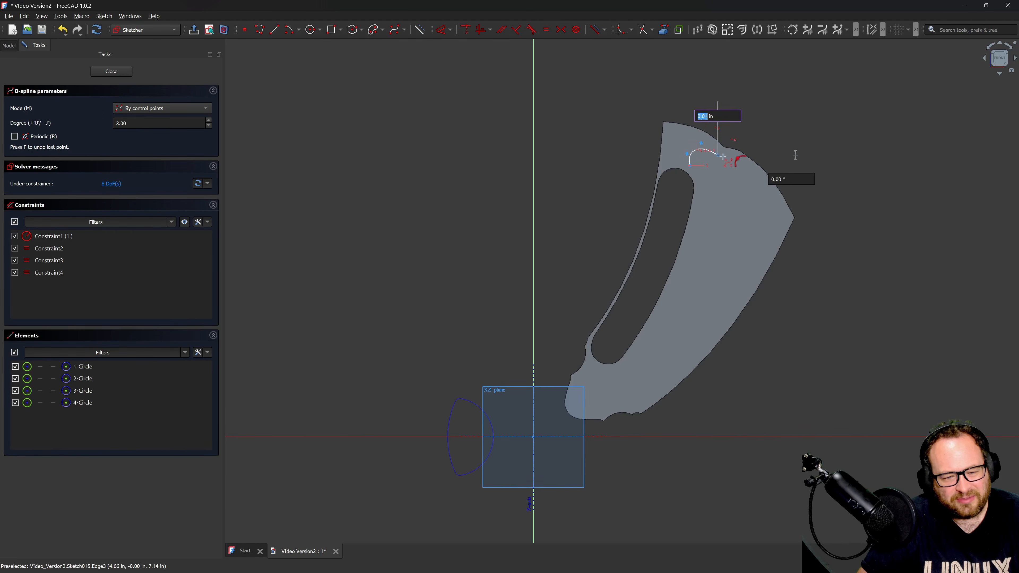
left_click(754, 187)
left_click(768, 221)
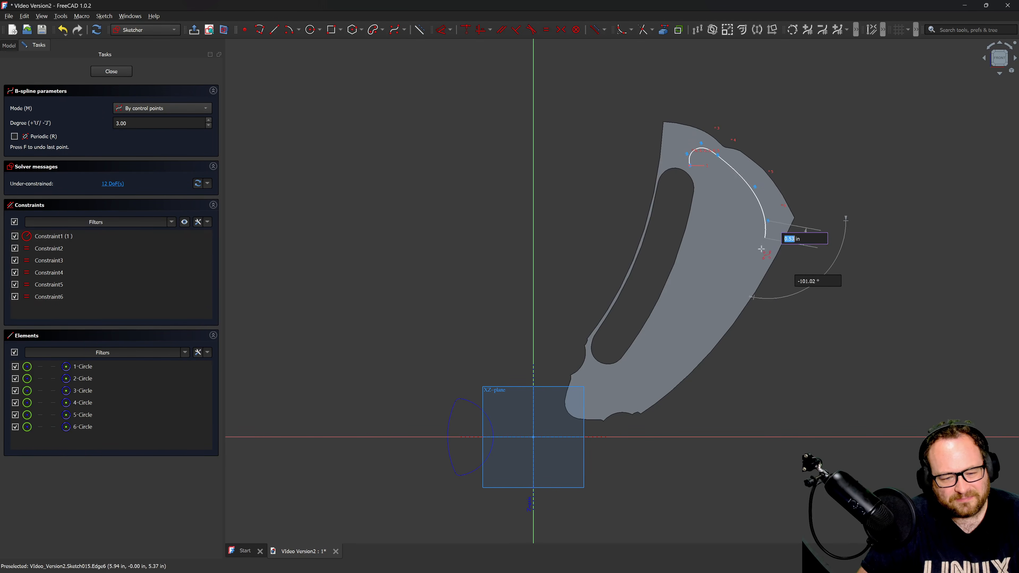
left_click(755, 270)
left_click(718, 320)
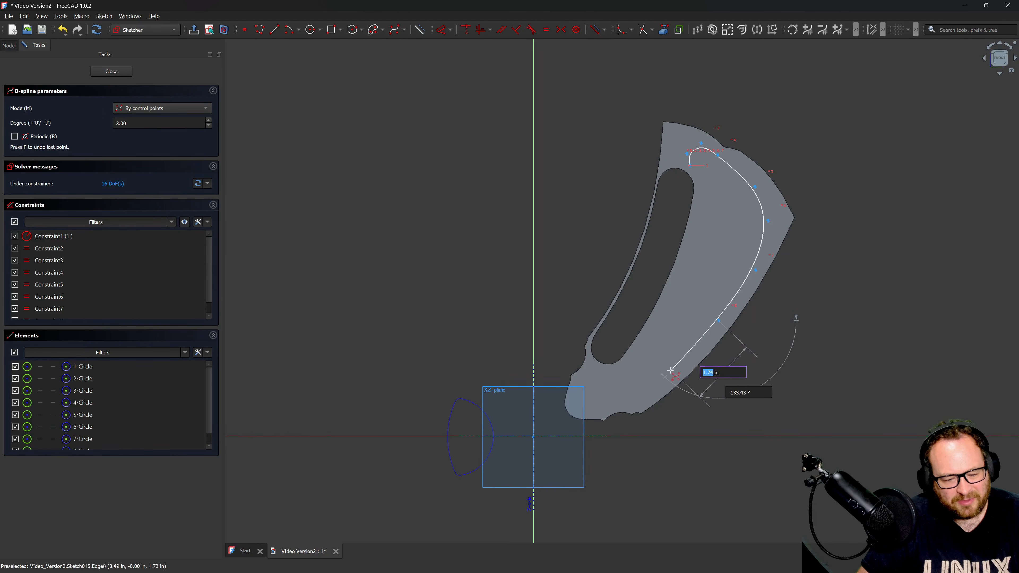
left_click(670, 372)
left_click(635, 396)
left_click(606, 403)
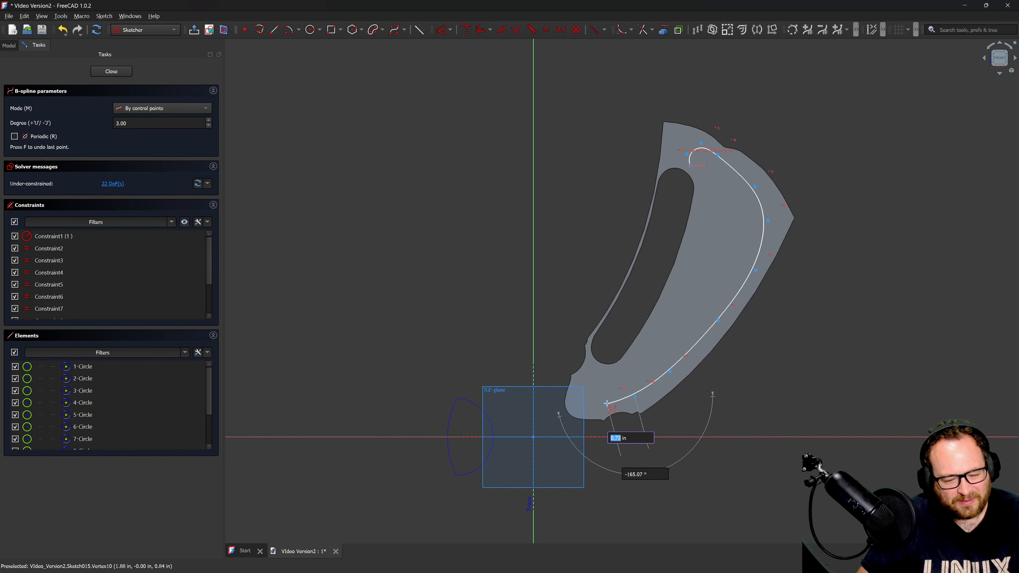
left_click(591, 400)
left_click(588, 387)
left_click(595, 376)
left_click(610, 373)
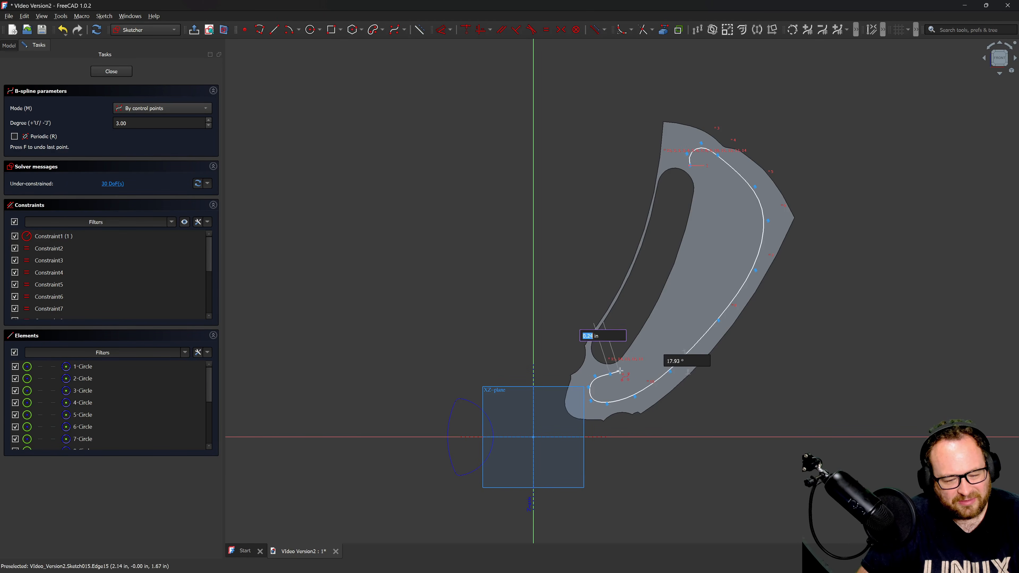
left_click(627, 368)
left_click(647, 346)
left_click(685, 292)
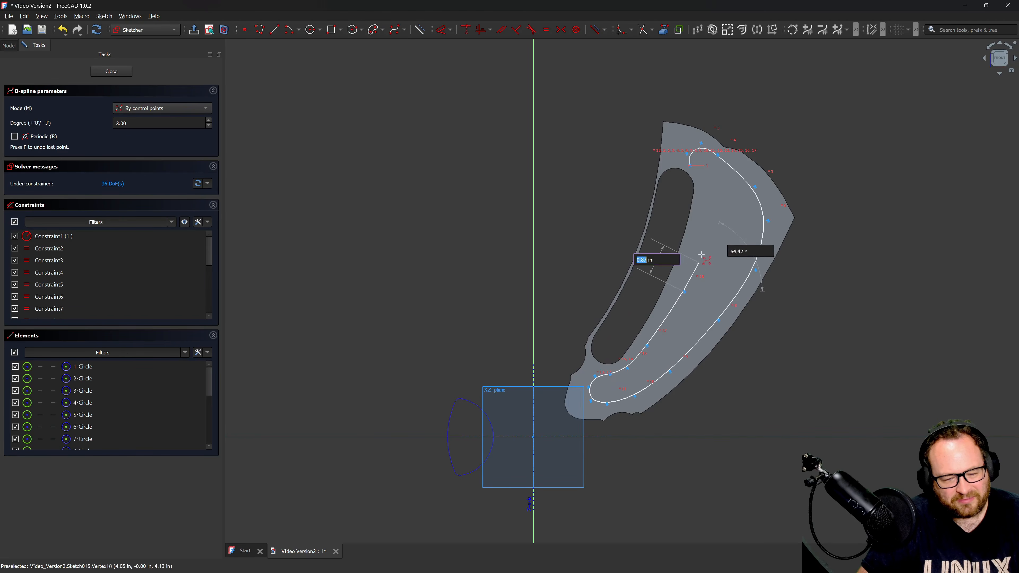
left_click(711, 225)
left_click(708, 182)
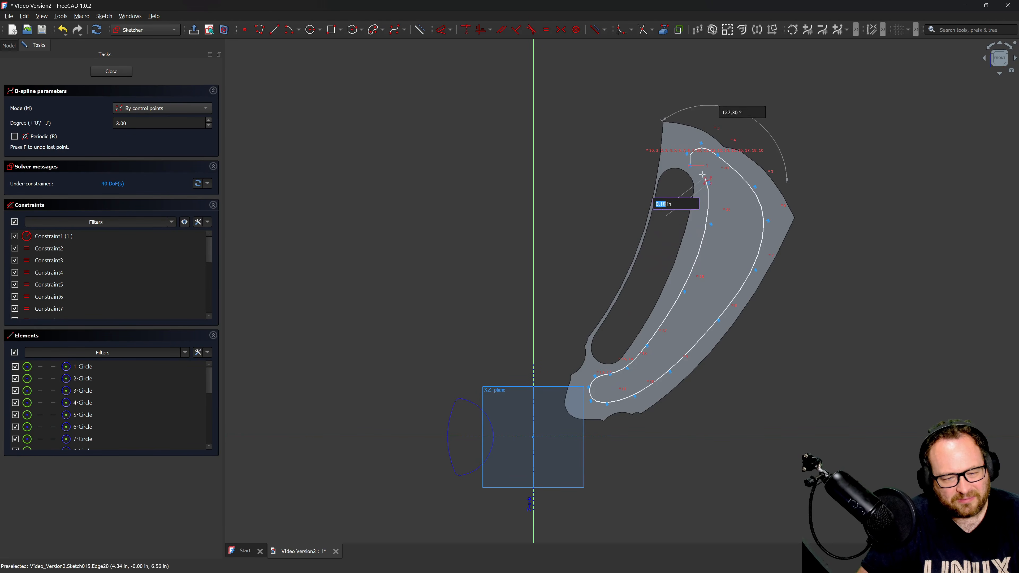
left_click(690, 165)
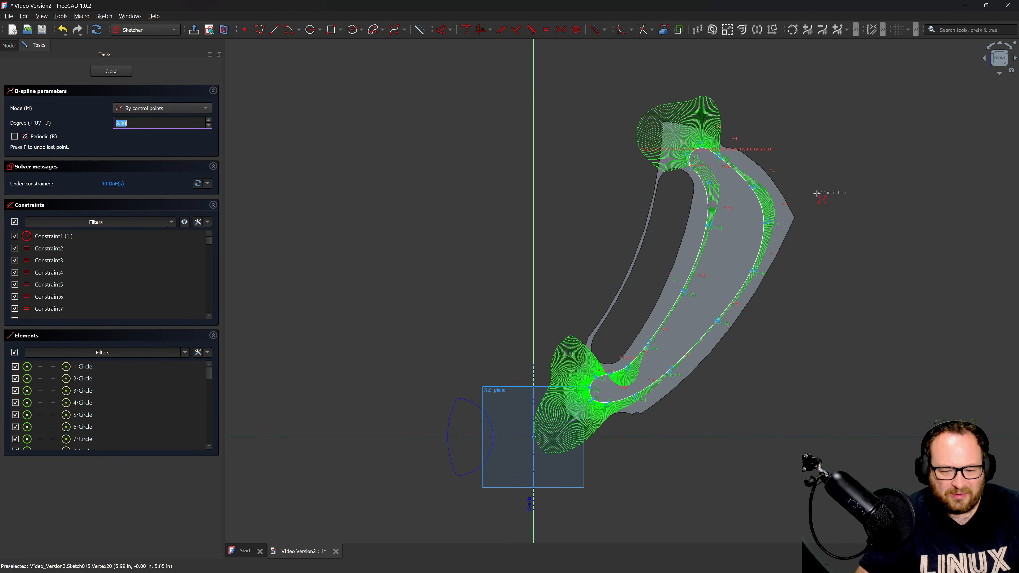
key("Escape")
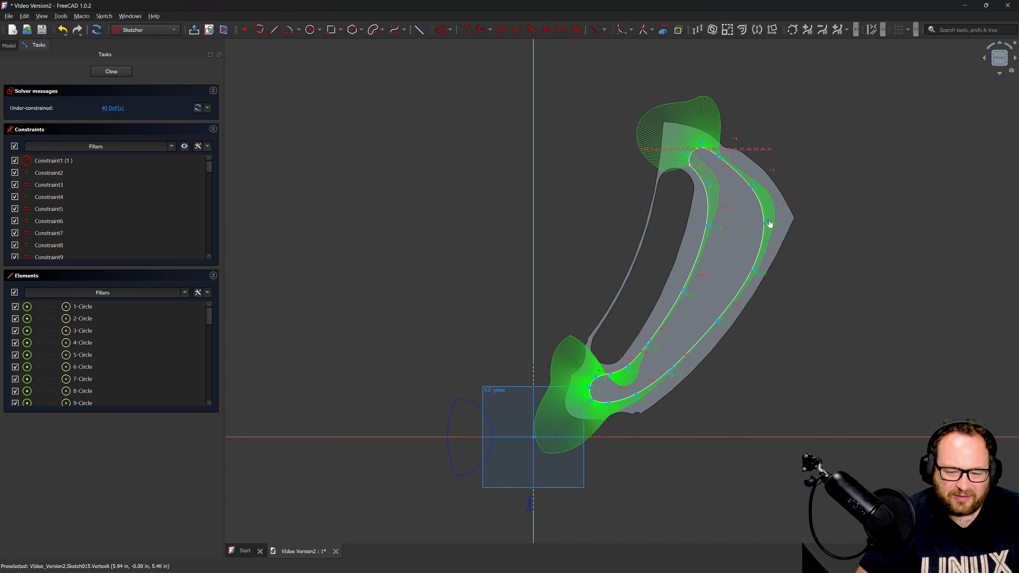
Move the B-spline's control points at the outer corner and upper end closer to the spoke face's outer edge, and close the sketch.
left_click_drag(768, 221, 779, 221)
left_click_drag(753, 189, 755, 184)
scroll(722, 159, "up", 5)
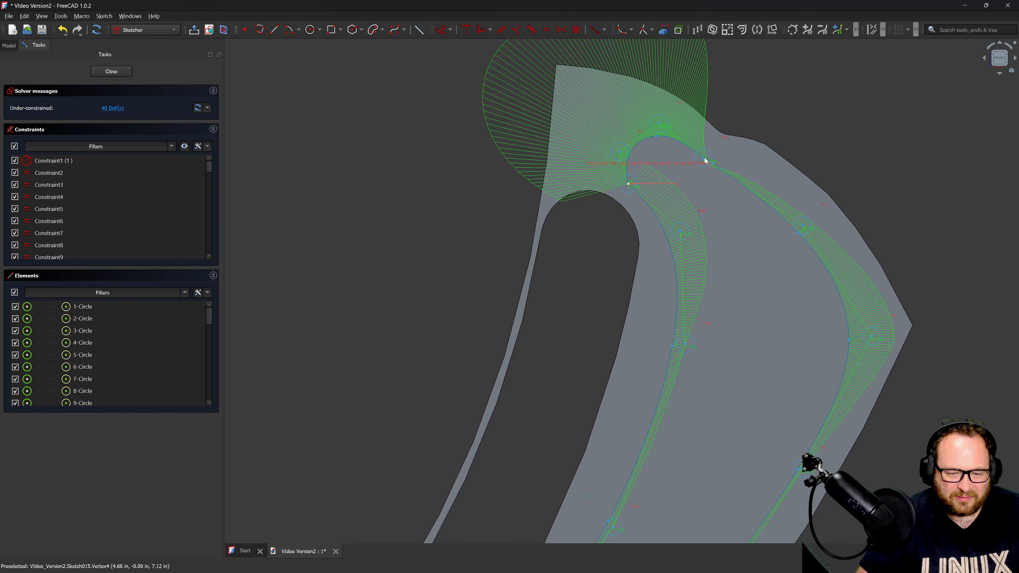
left_click_drag(704, 160, 714, 154)
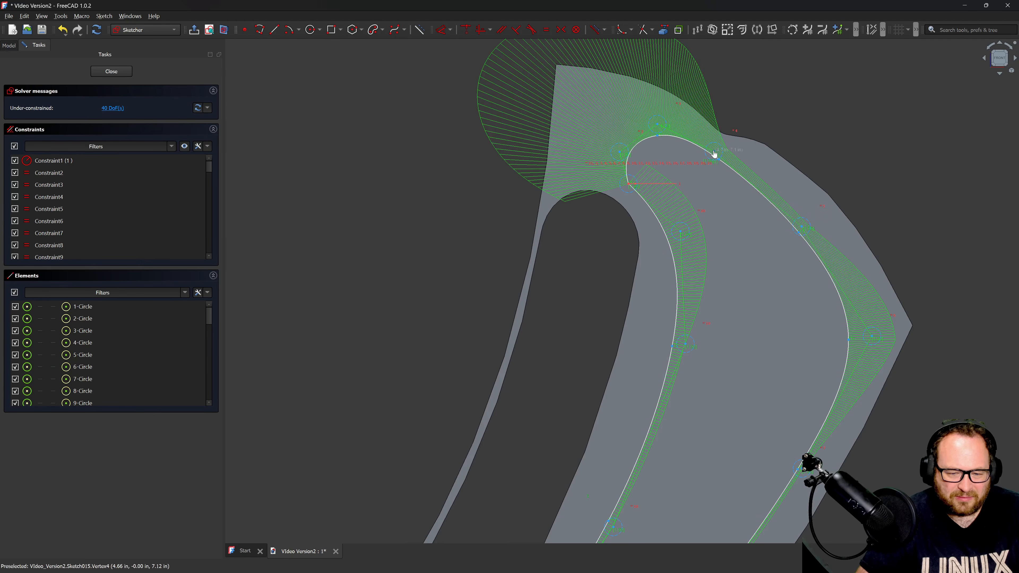
scroll(772, 148, "down", 5)
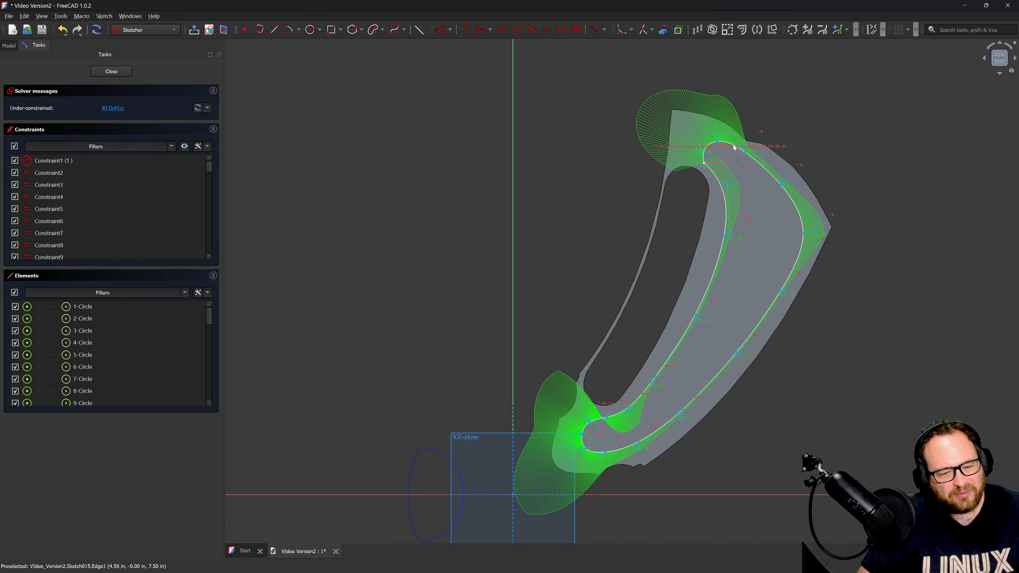
scroll(720, 180, "up", 5)
scroll(713, 165, "down", 5)
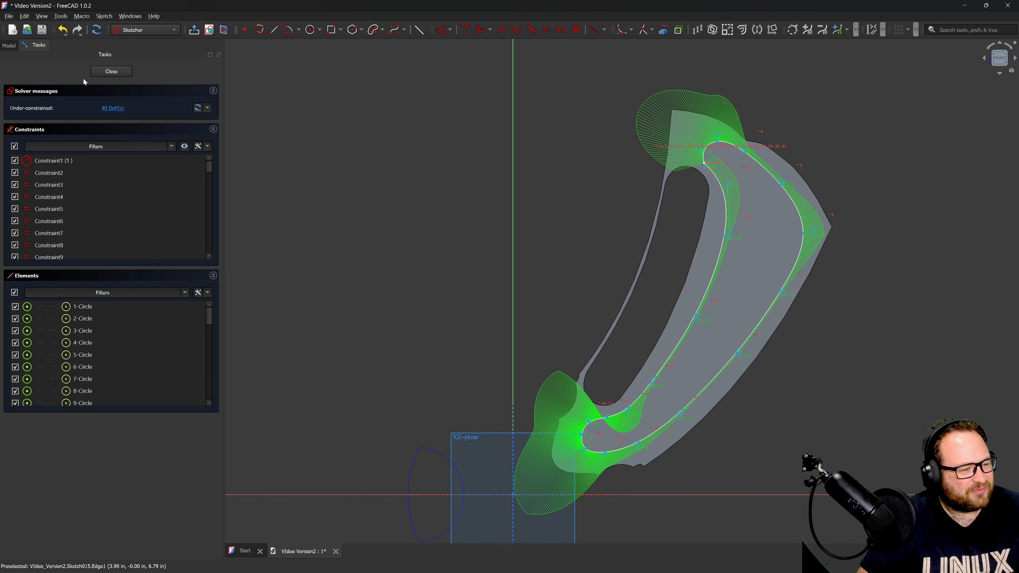
left_click(106, 71)
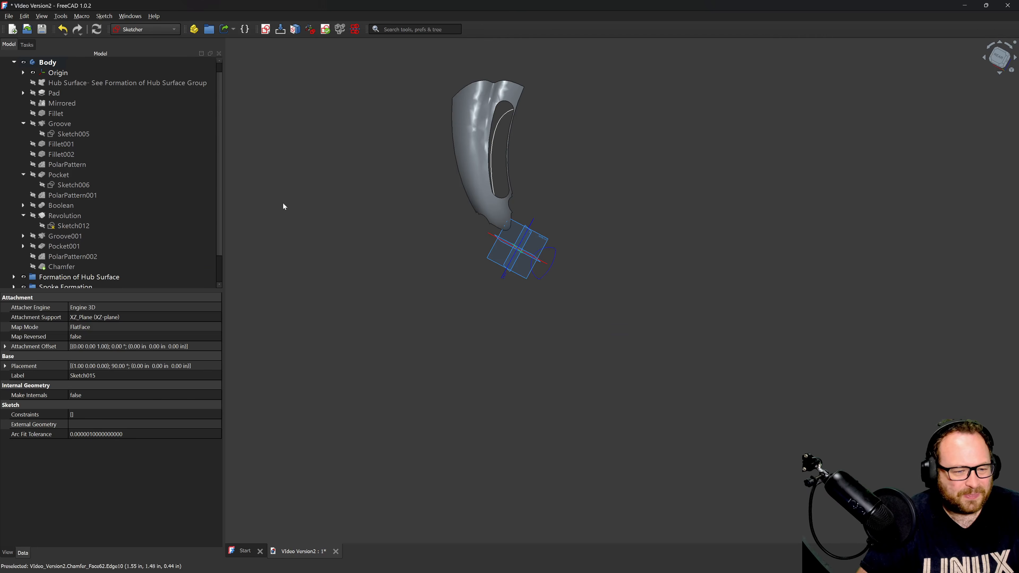
In the Part workbench, extrude the B-spline sketch symmetrically along its normal by 10 in as a surface, with solid creation off.
left_click(174, 30)
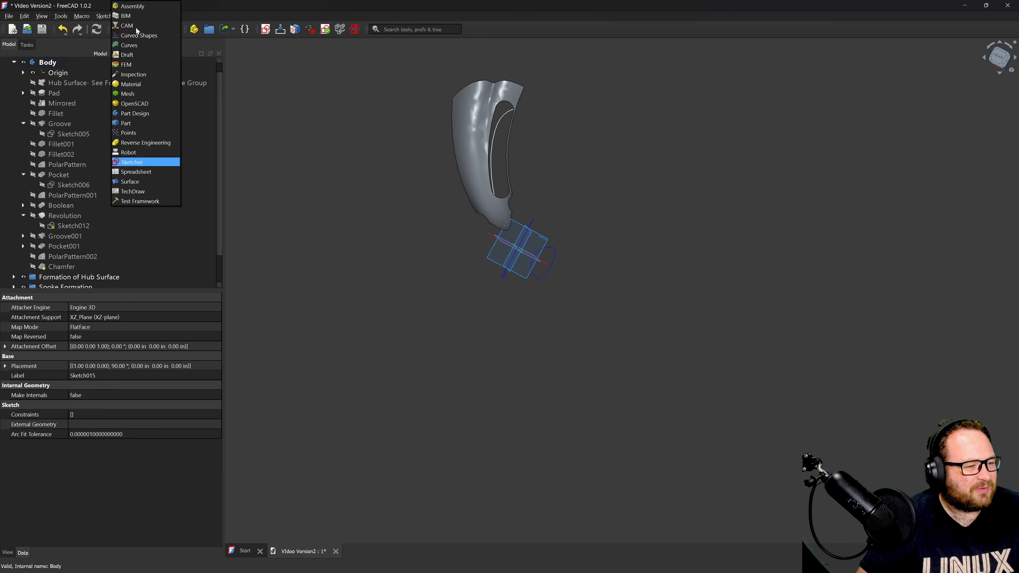
left_click(125, 123)
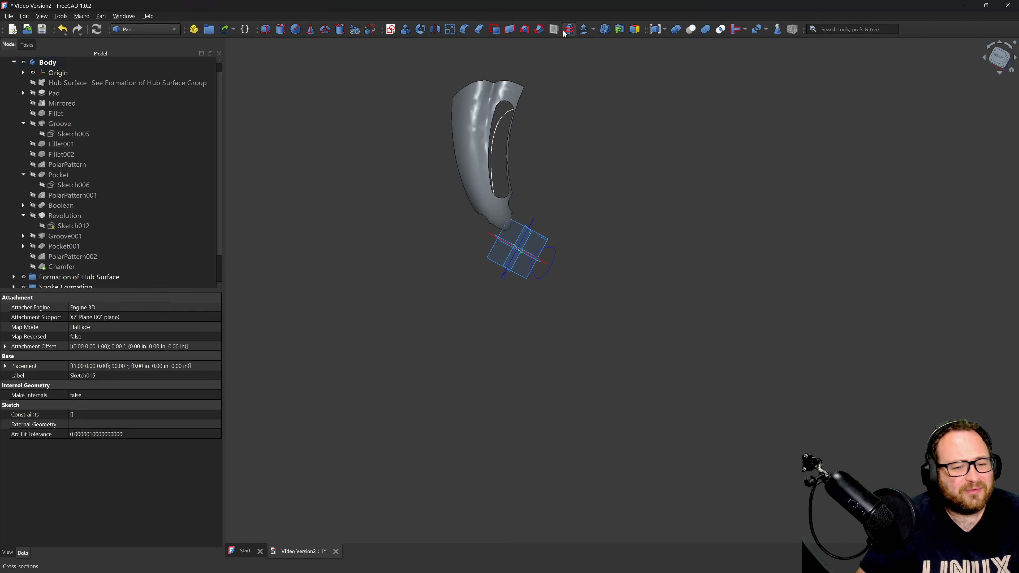
left_click(501, 119)
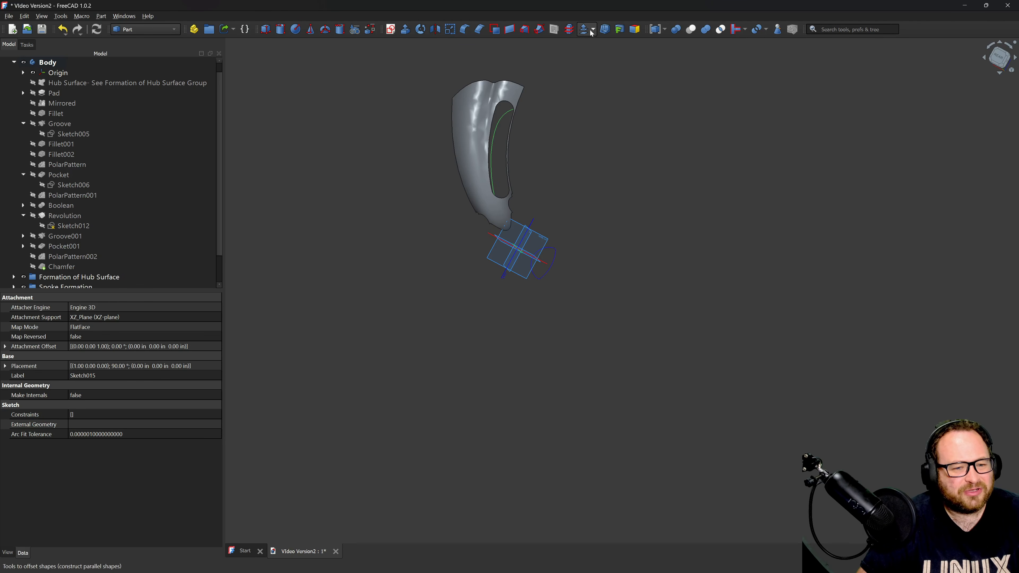
left_click(406, 29)
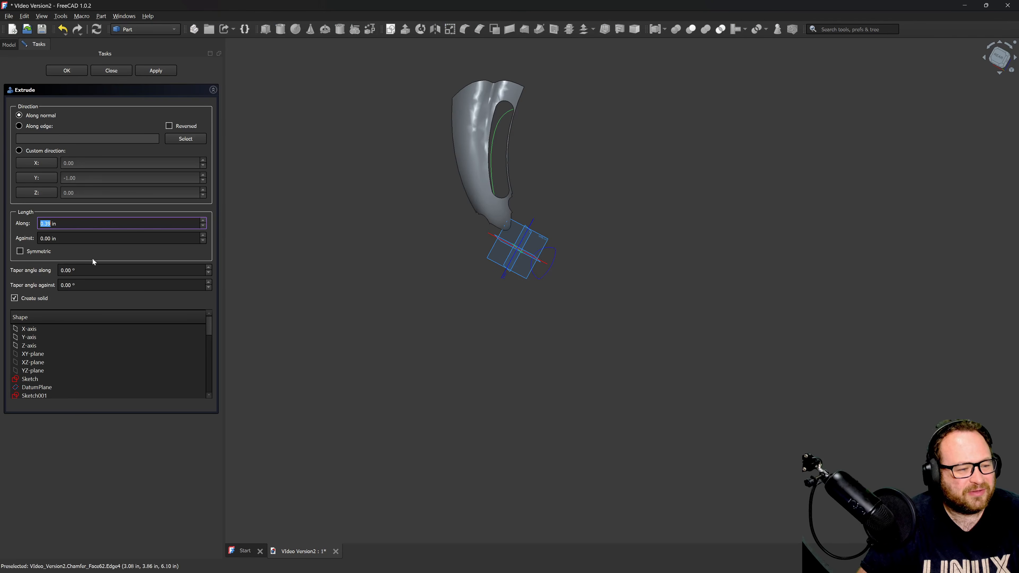
left_click(14, 299)
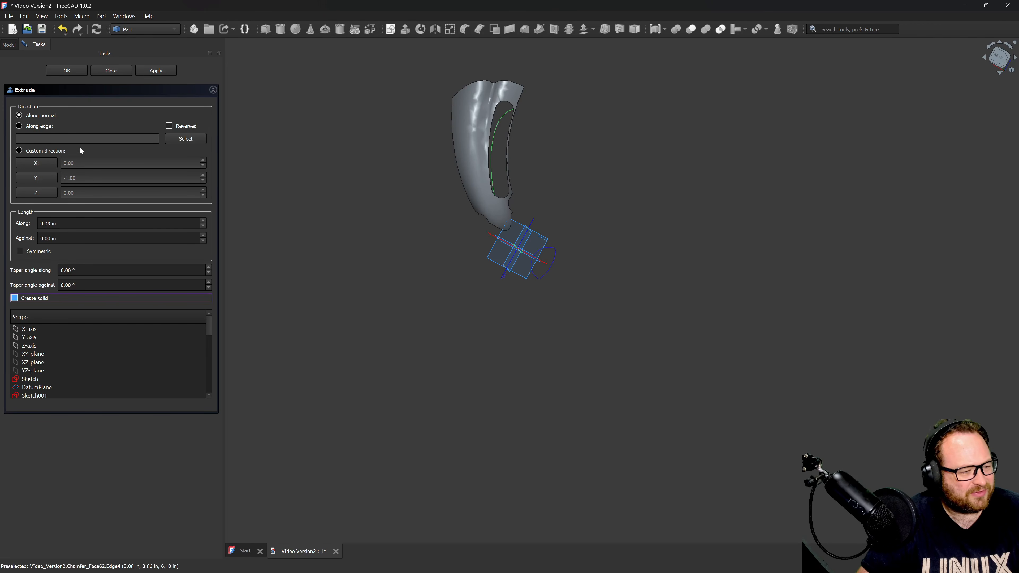
left_click(20, 252)
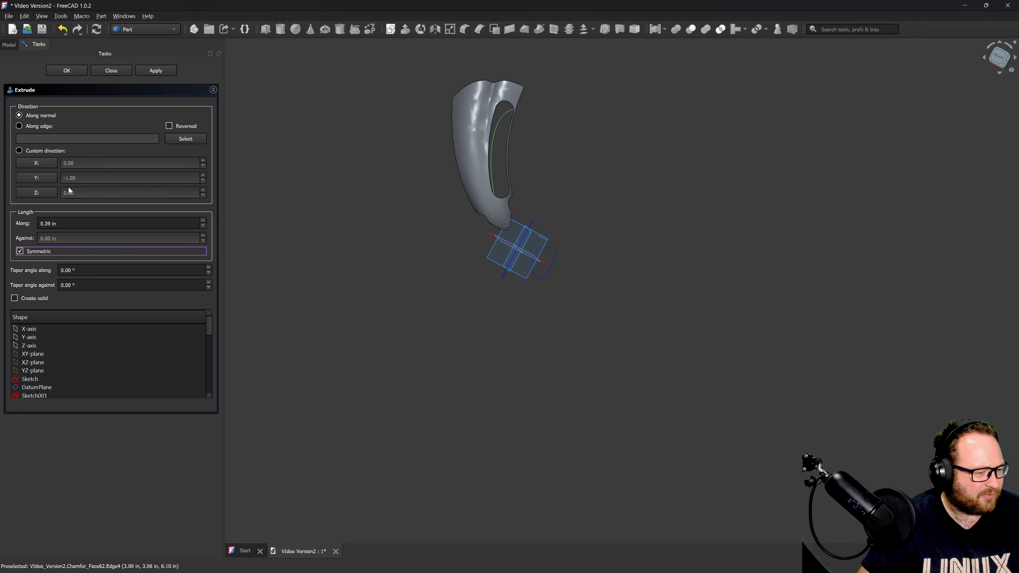
key("shift+Tab")
type("10")
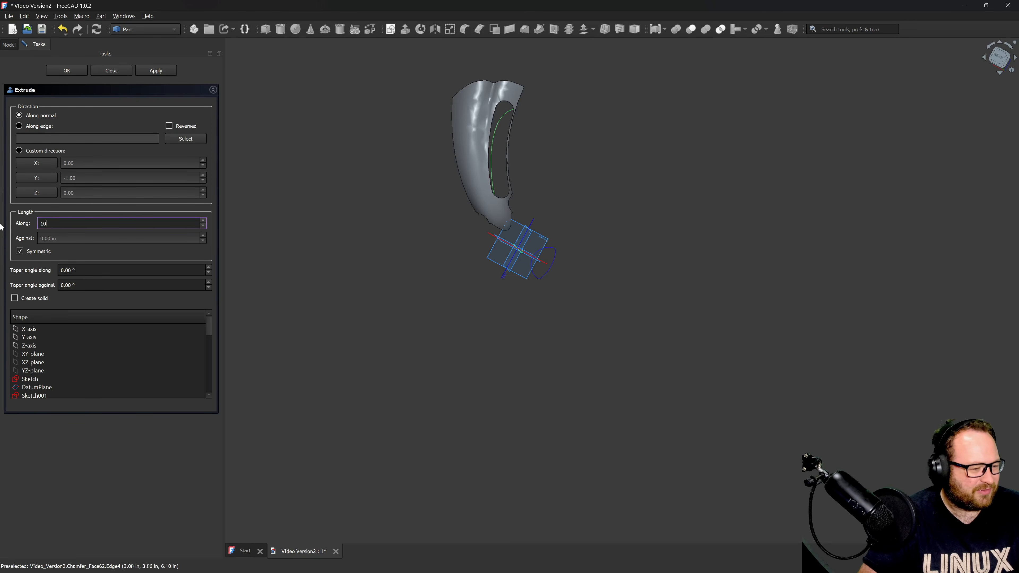
left_click(157, 71)
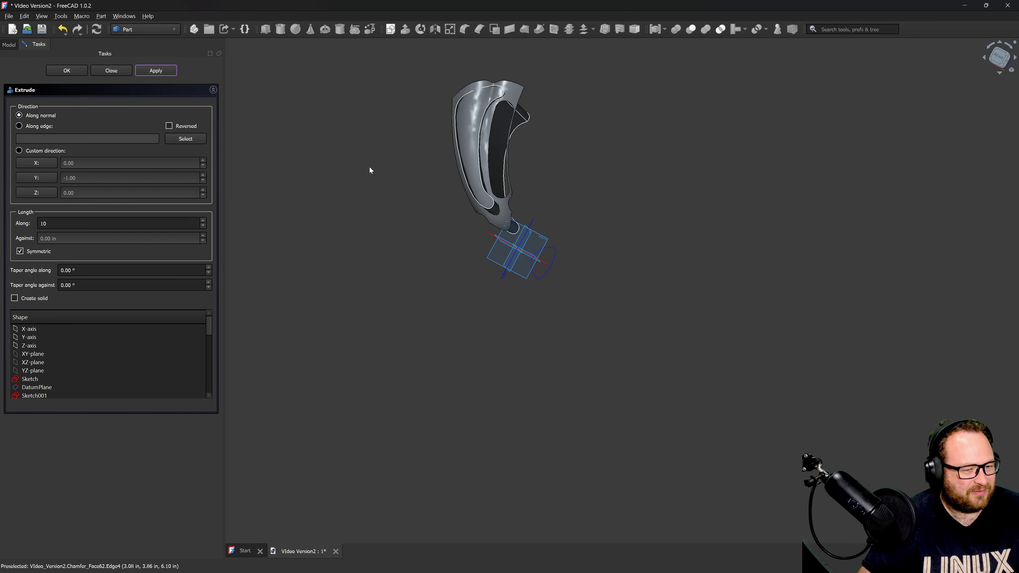
scroll(481, 80, "up", 5)
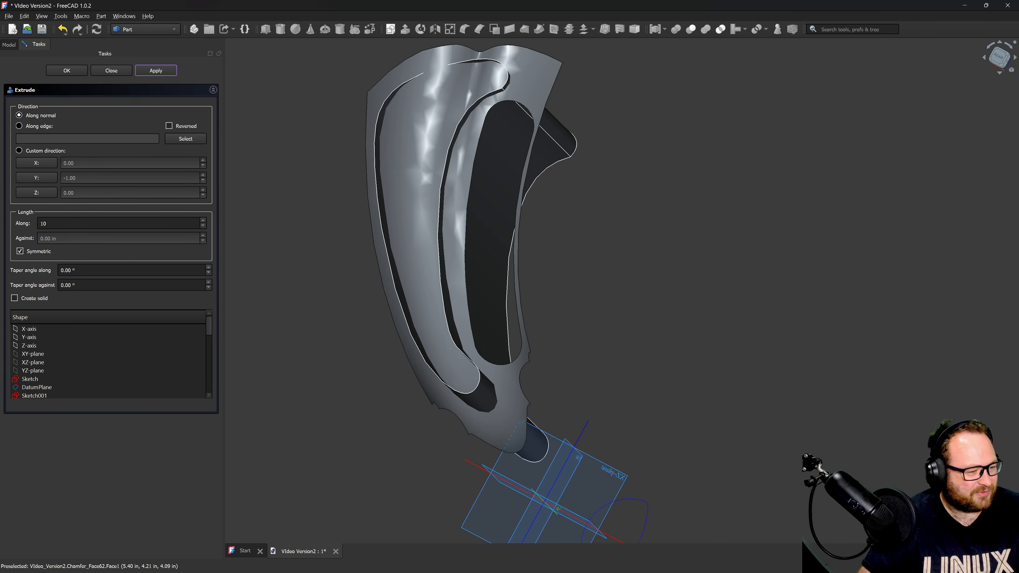
left_click(76, 71)
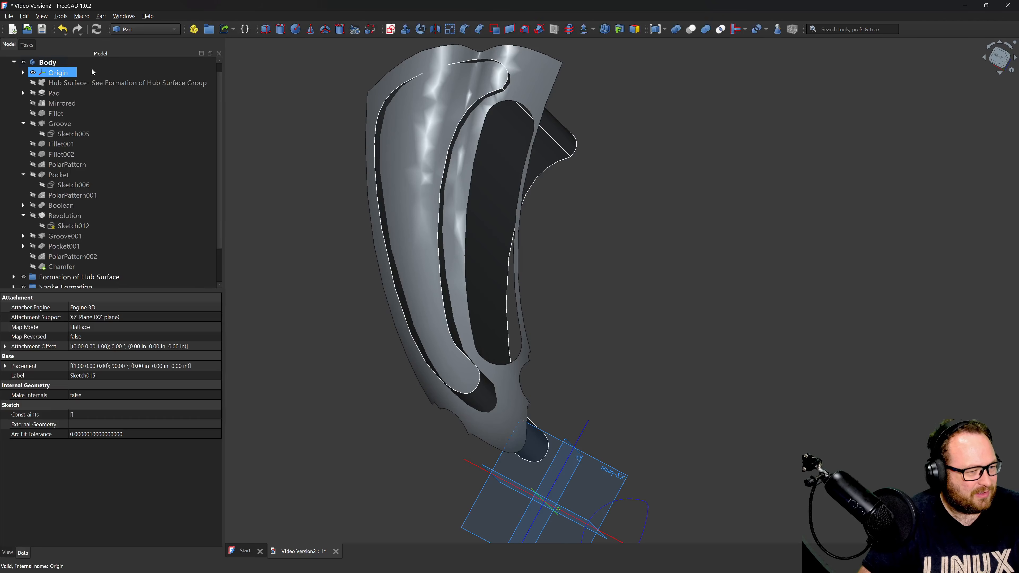
Delete the duplicate extrusion Extrude001 and select the remaining Extrude.
left_click(59, 268)
left_click(56, 278)
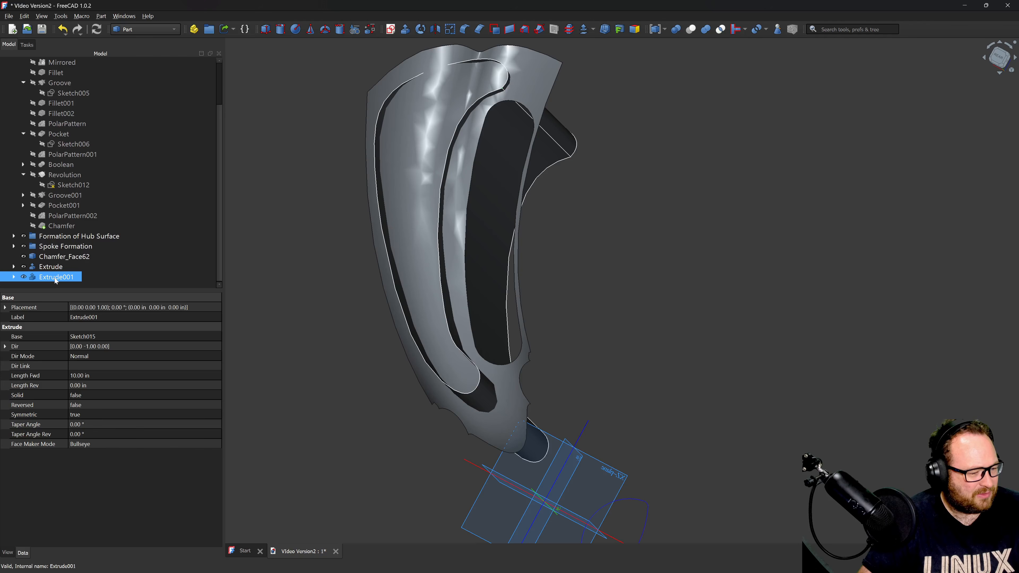
key("Delete")
left_click(55, 278)
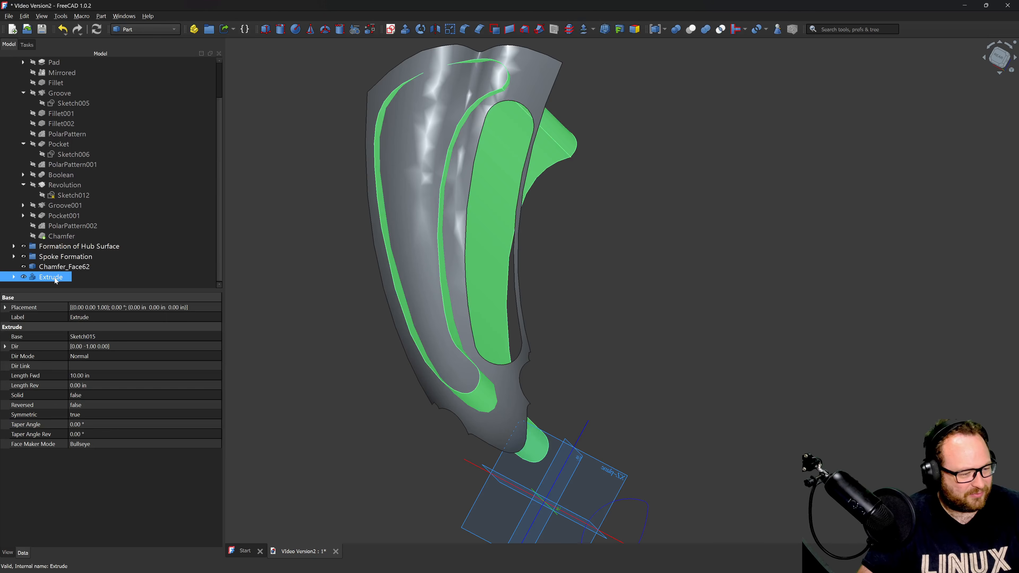
Set the Extrude's forward length to 15 in.
left_click(92, 376)
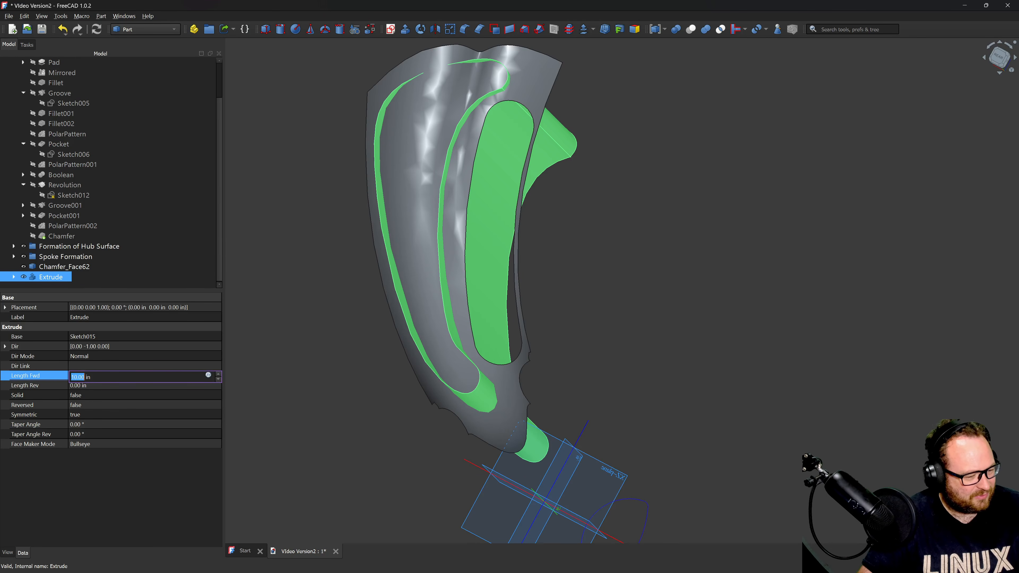
type("15")
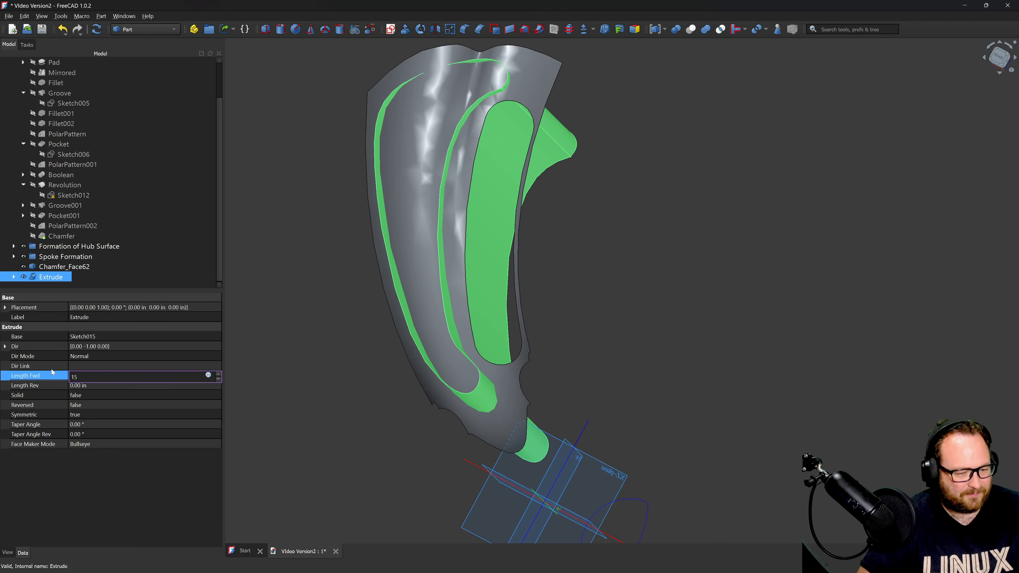
key("Return")
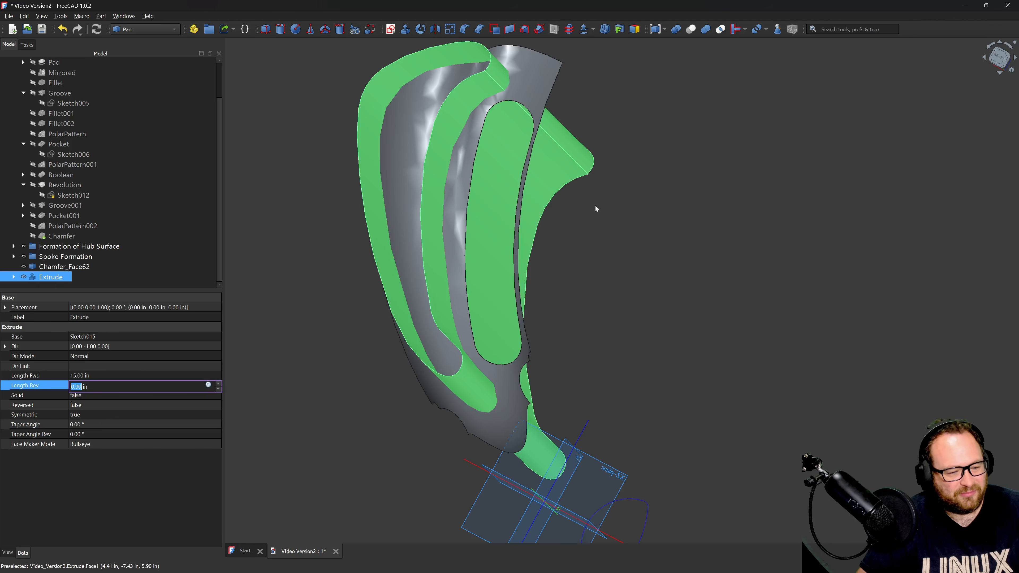
left_click(597, 213)
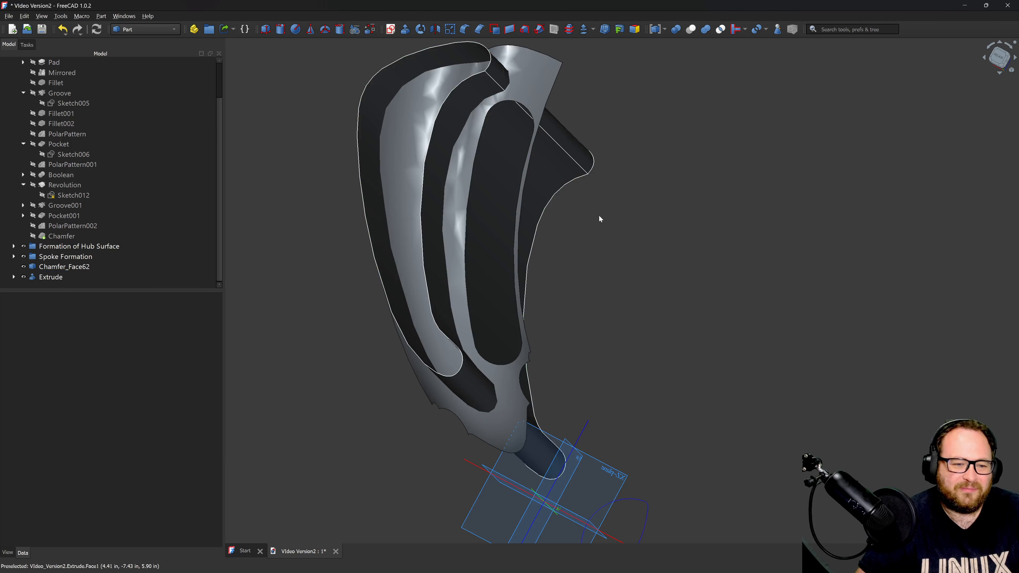
Slice Chamfer_Face62 apart with the Extrude and delete the outer frame-shaped piece, keeping the inner curved strip.
left_click(63, 271)
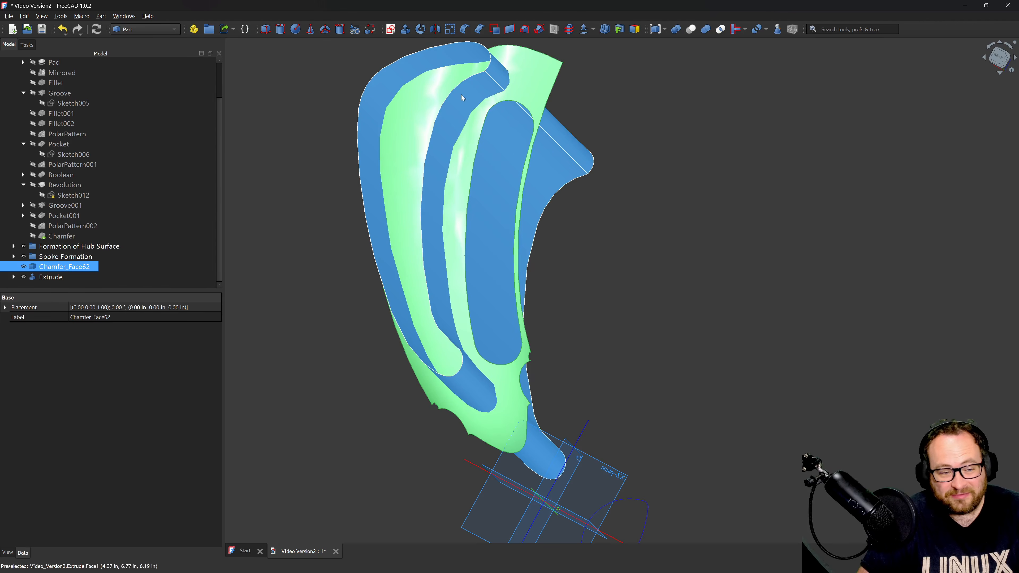
left_click(51, 277, "ctrl")
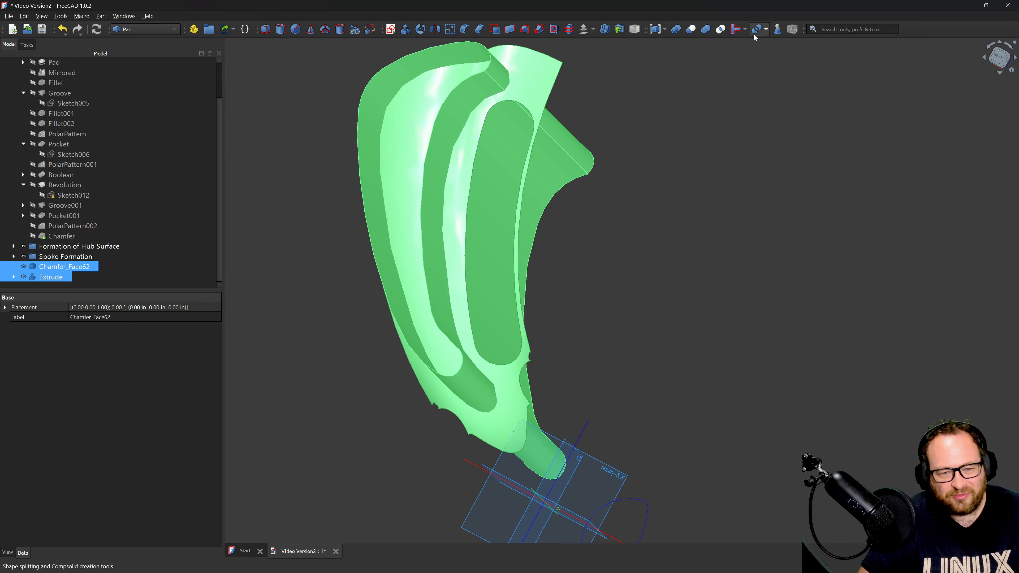
left_click(766, 33)
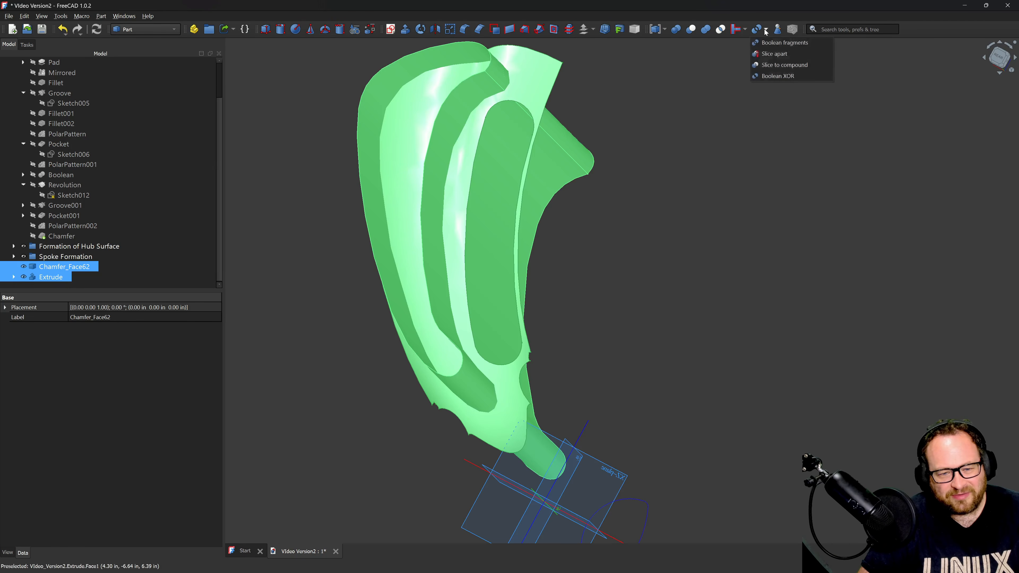
left_click(774, 50)
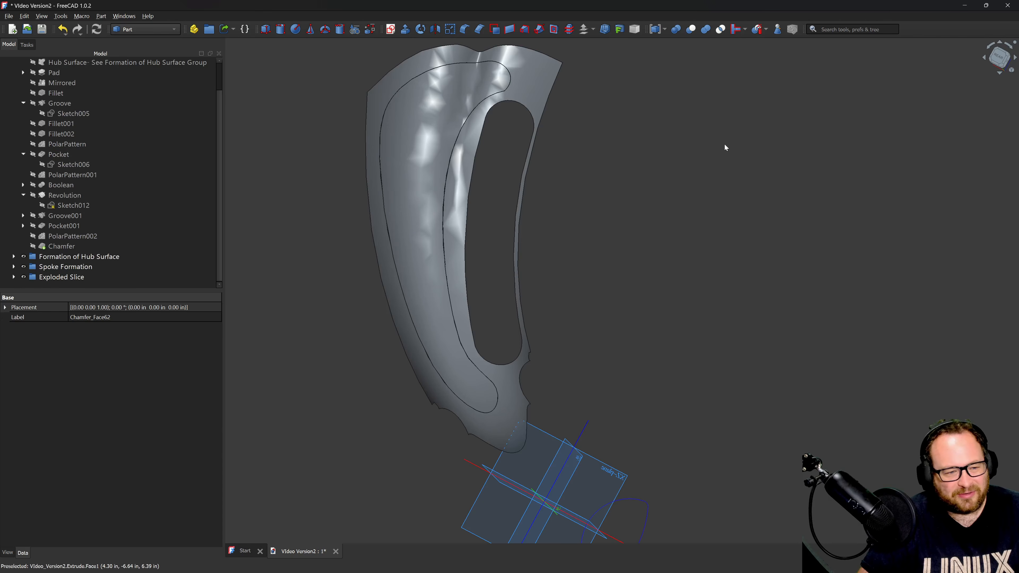
left_click(537, 92)
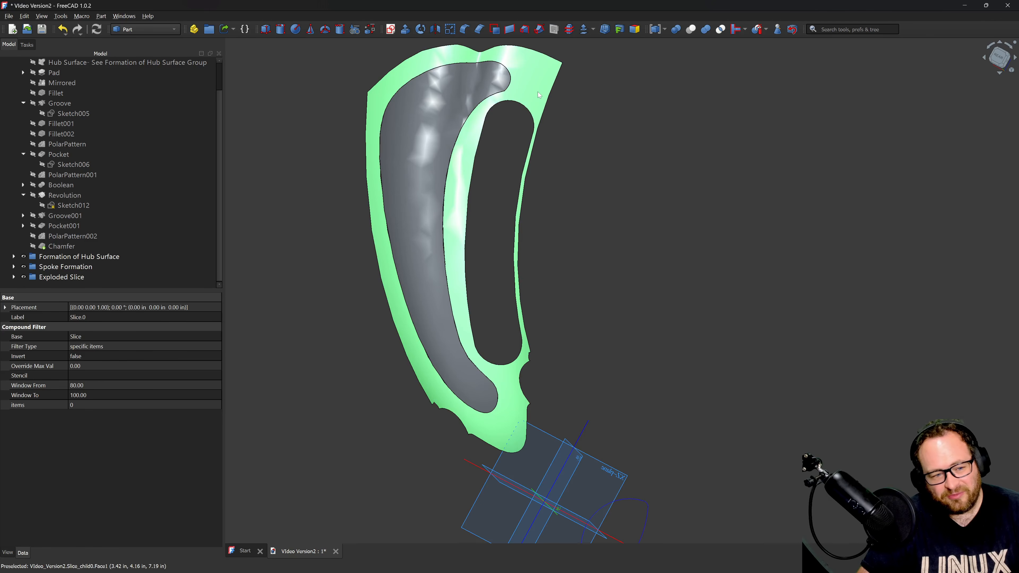
key("Delete")
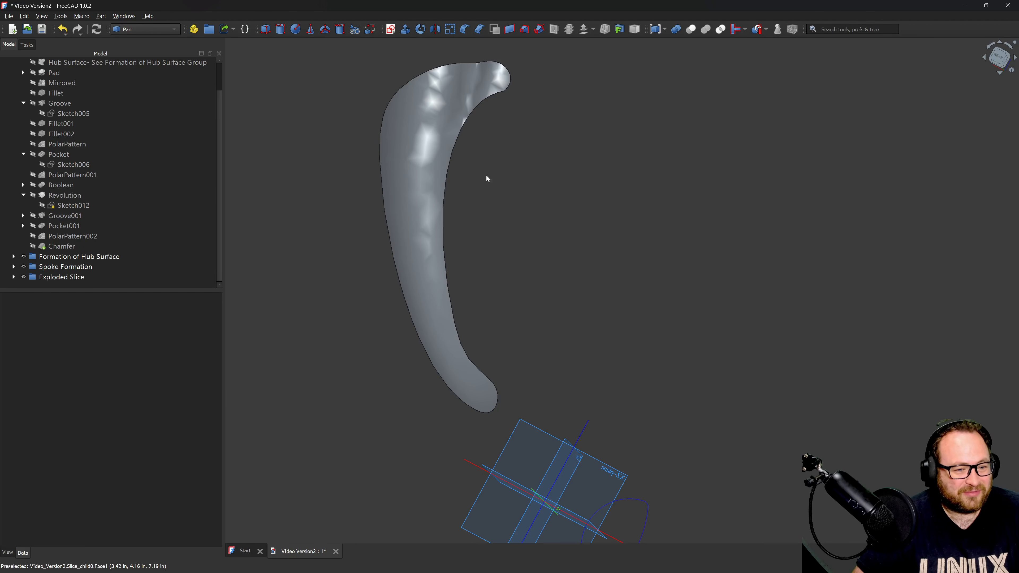
Try to create a 3D offset of the remaining strip at 0.04 in with Skin mode and Arc joins.
left_click(467, 89)
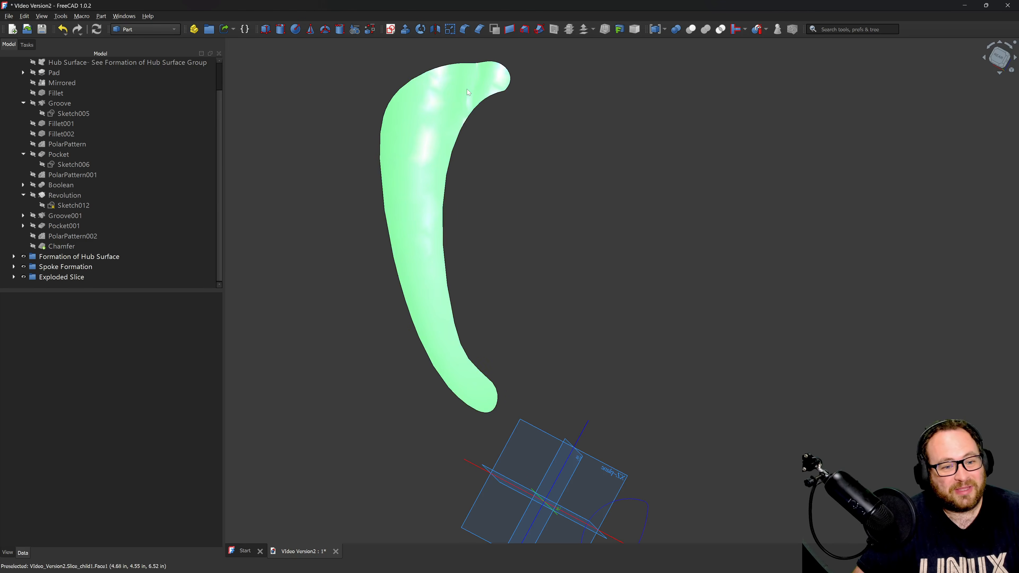
left_click(583, 29)
key("6")
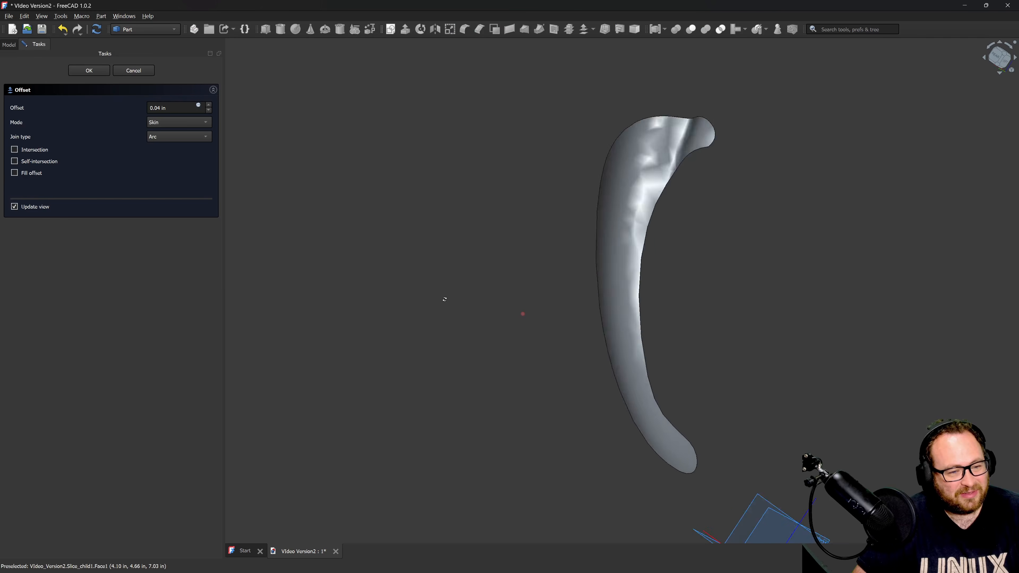
left_click(1000, 54)
scroll(659, 194, "up", 7)
middle_click_drag(632, 163, 533, 166)
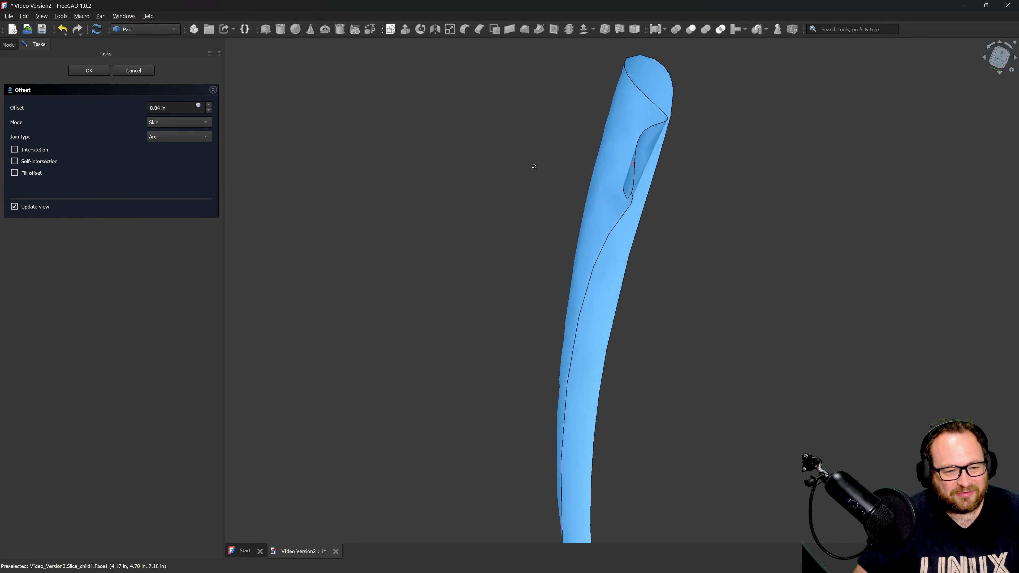
left_click(88, 70)
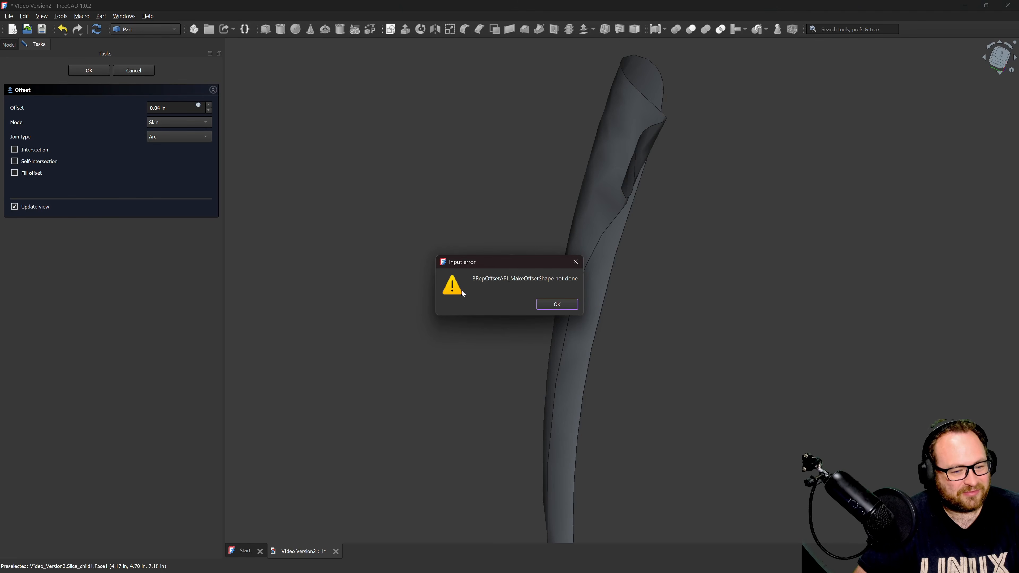
left_click(557, 304)
Try the 0.04 in offset again with Fill offset enabled, and abandon the operation.
left_click(14, 173)
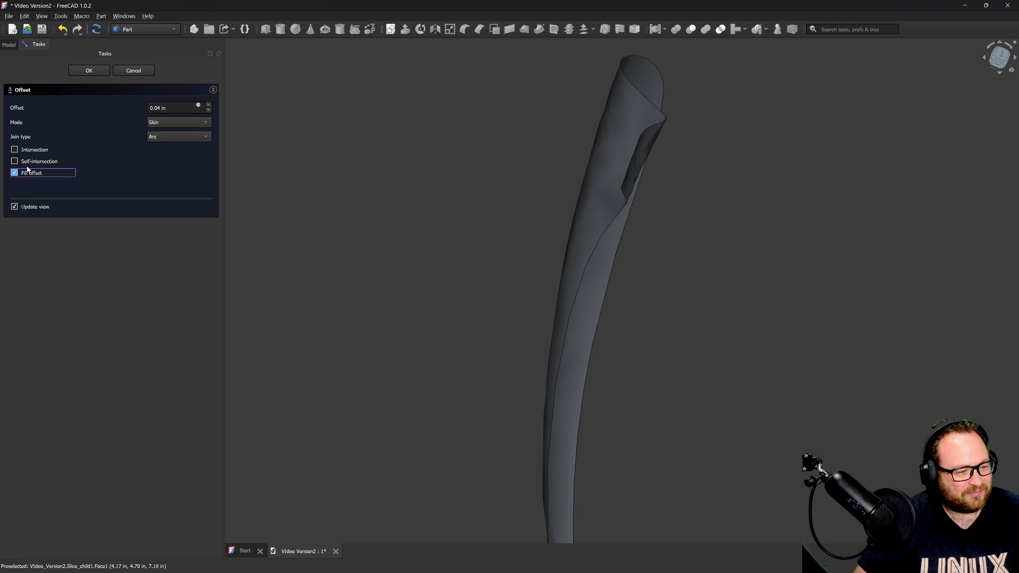
left_click(94, 75)
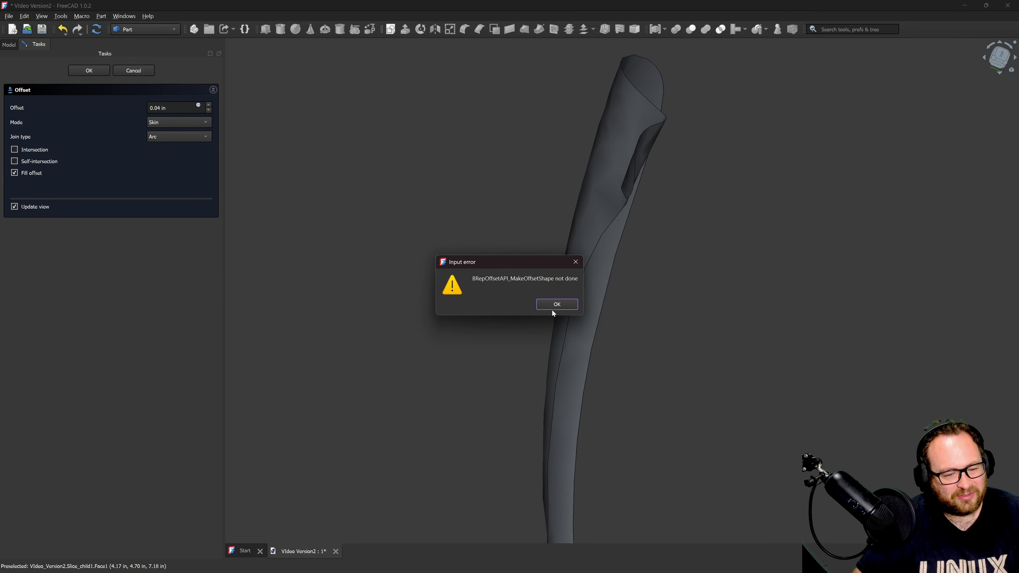
left_click(557, 304)
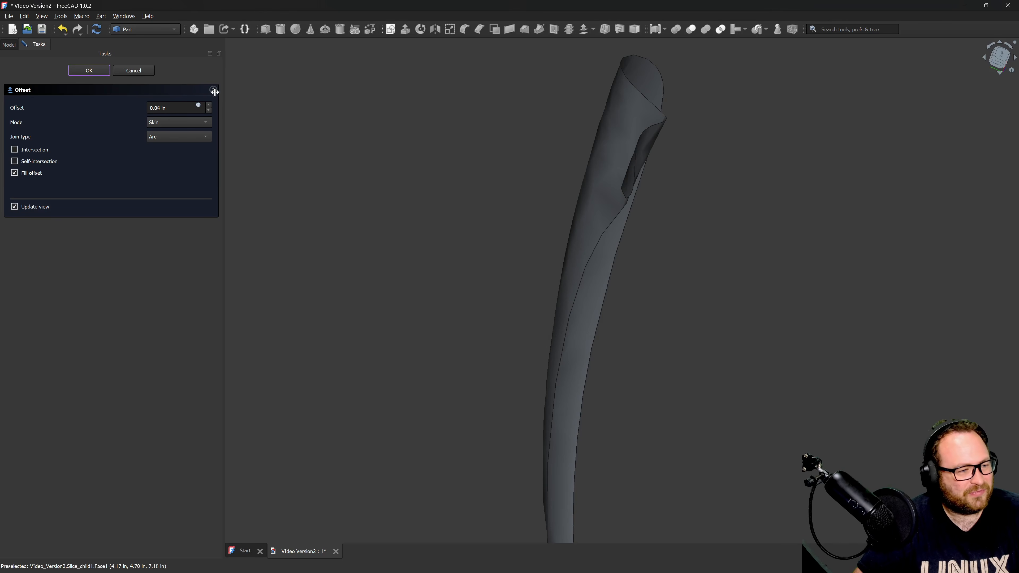
left_click(134, 70)
Switch to the Curves workbench and extract the remaining slice's face as a separate object.
scroll(445, 205, "down", 3)
middle_click_drag(443, 203, 495, 178)
scroll(583, 241, "down", 4)
scroll(502, 264, "up", 3)
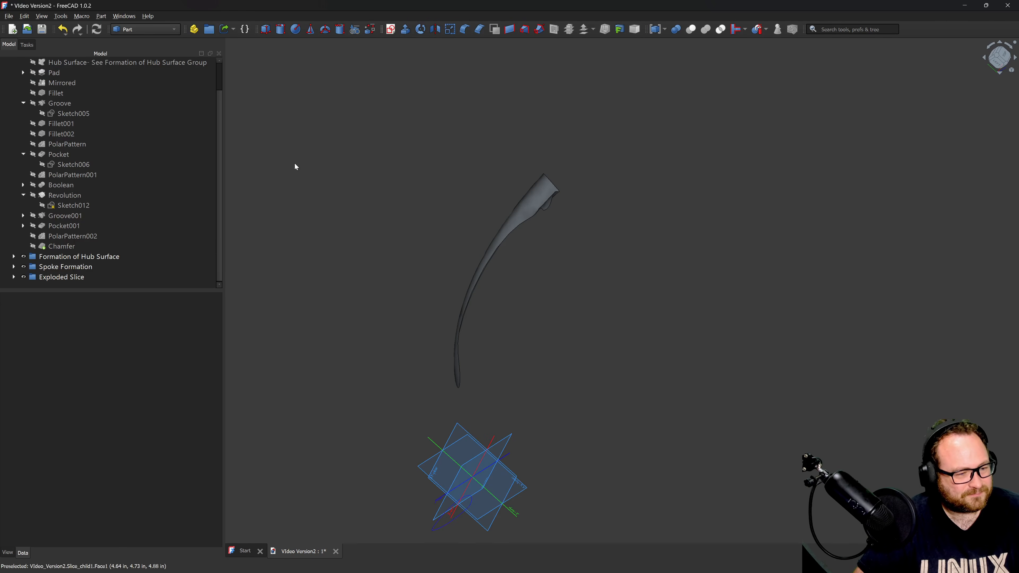
left_click(528, 199)
left_click(133, 29)
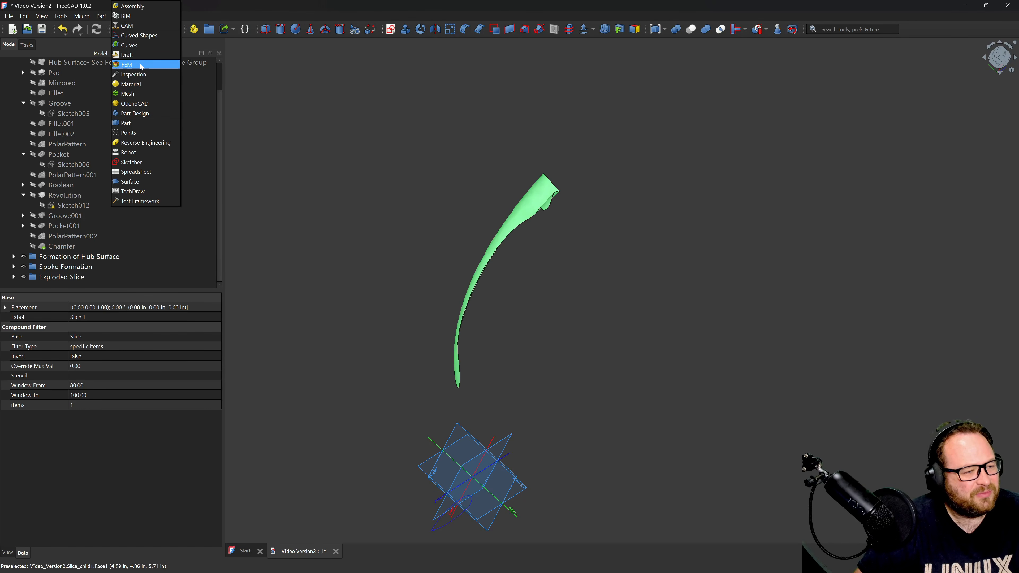
left_click(137, 45)
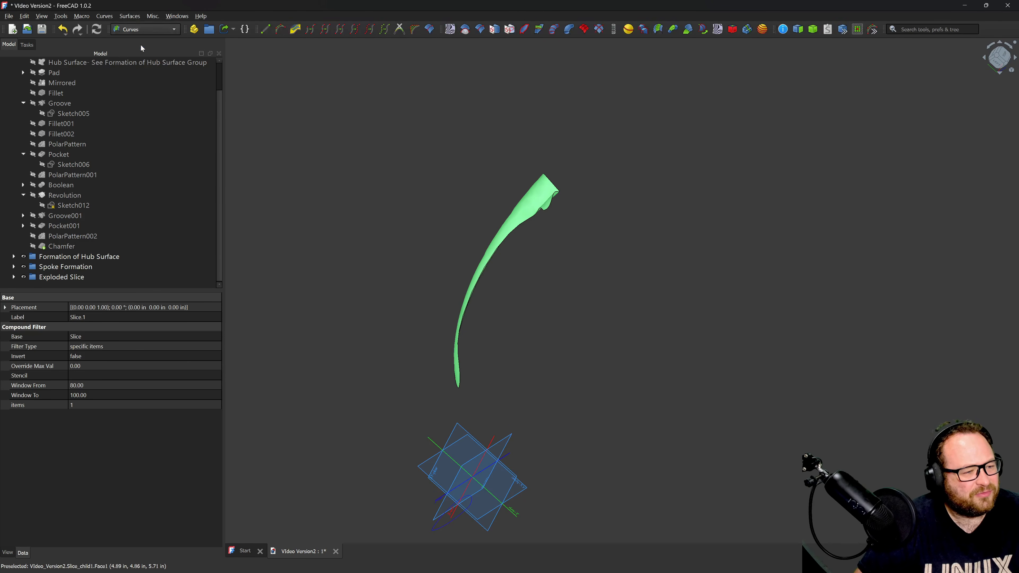
left_click(798, 29)
scroll(133, 192, "down", 1)
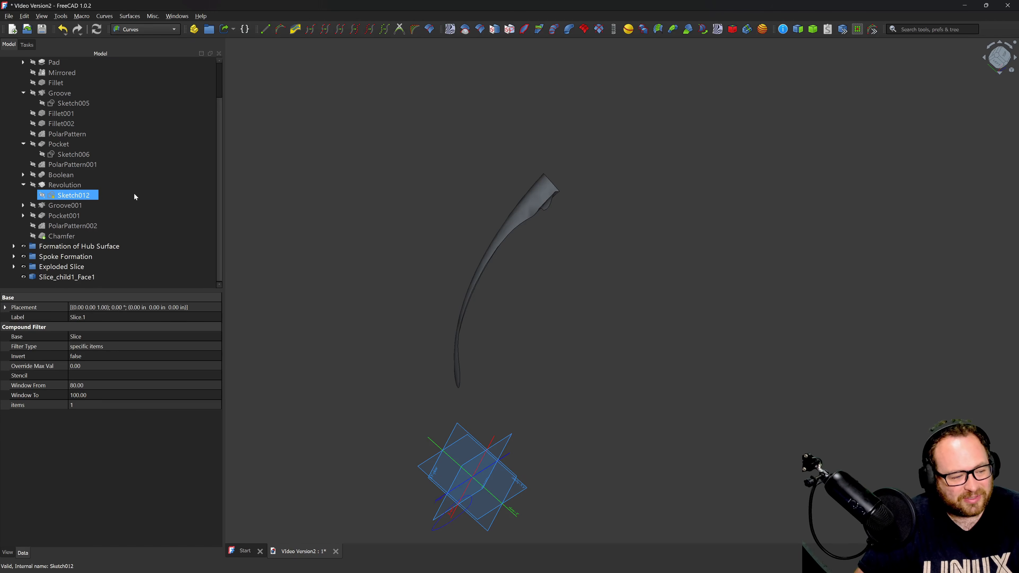
Expand the Exploded Slice group and show Slice.1 together with the extracted face.
left_click(61, 277)
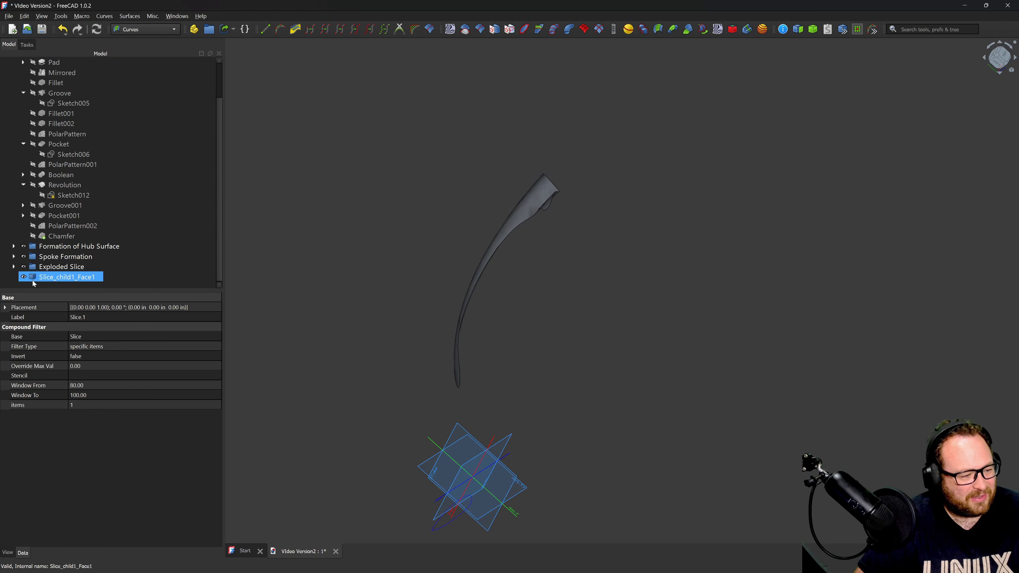
left_click(14, 267)
scroll(81, 274, "down", 1)
left_click(62, 247)
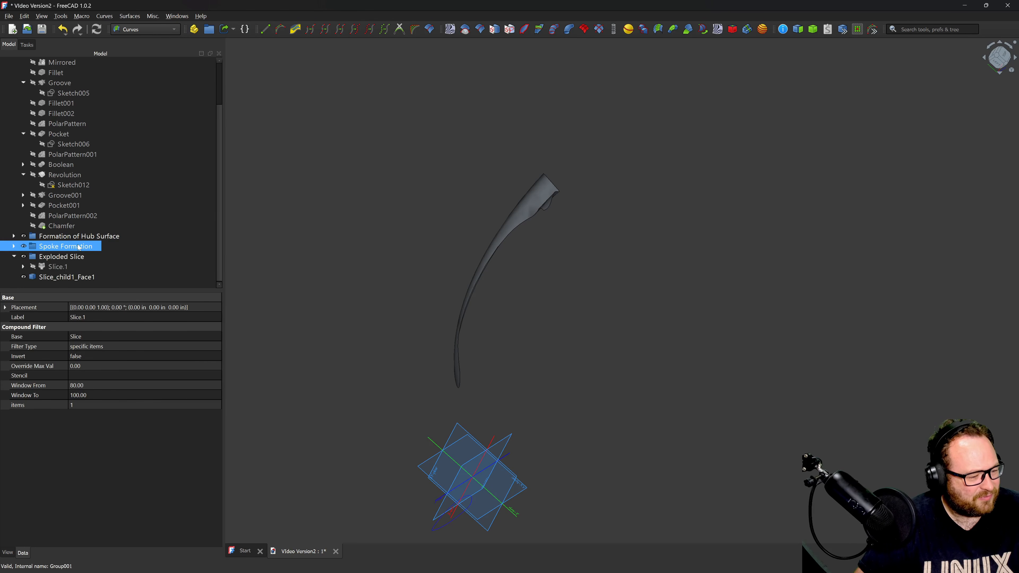
left_click(52, 269)
key("space")
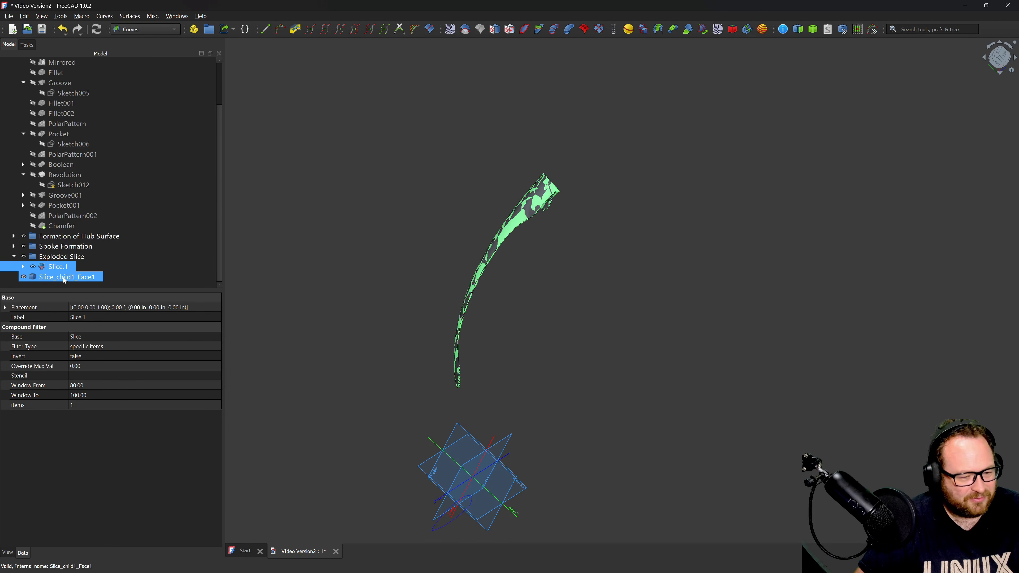
scroll(485, 214, "up", 5)
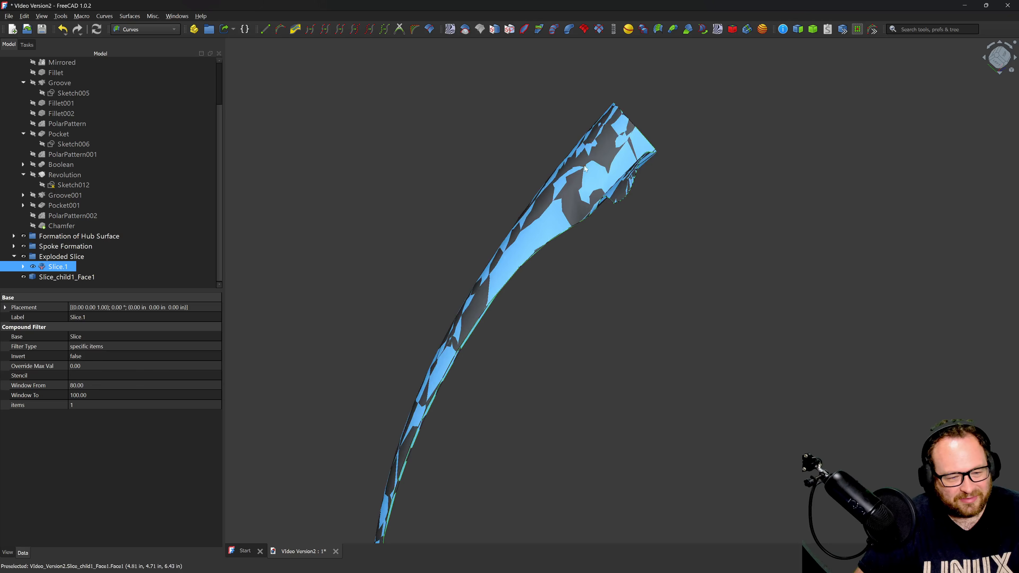
scroll(551, 219, "down", 3)
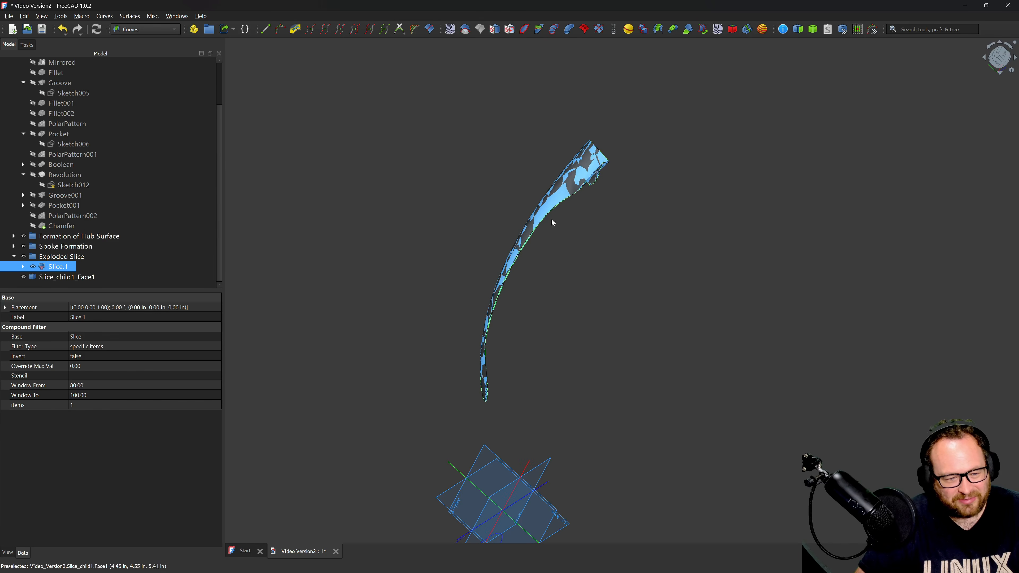
left_click(561, 293)
Start a Transform on the extracted face Slice_child1_Face1.
left_click(60, 277)
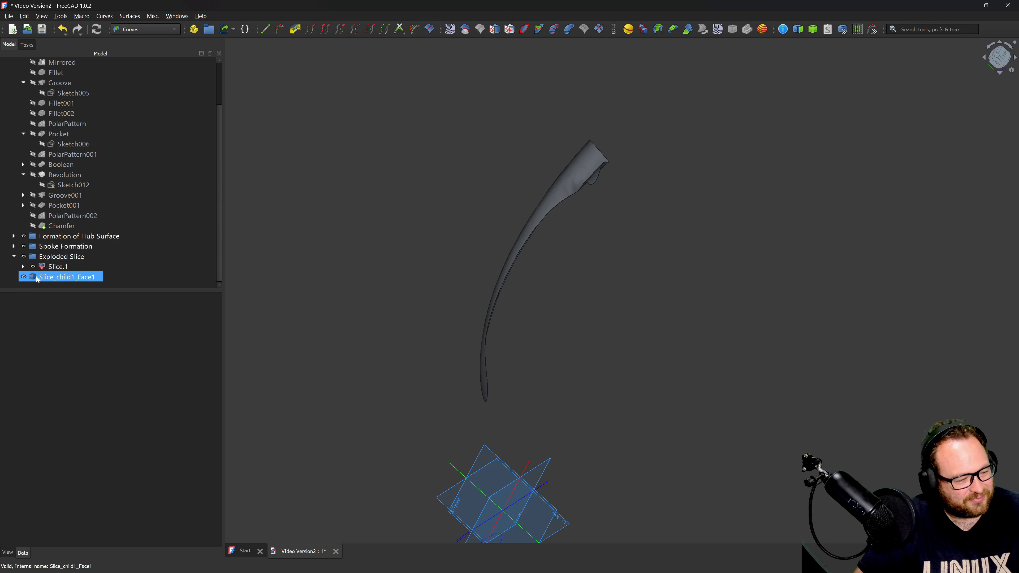
right_click(59, 277)
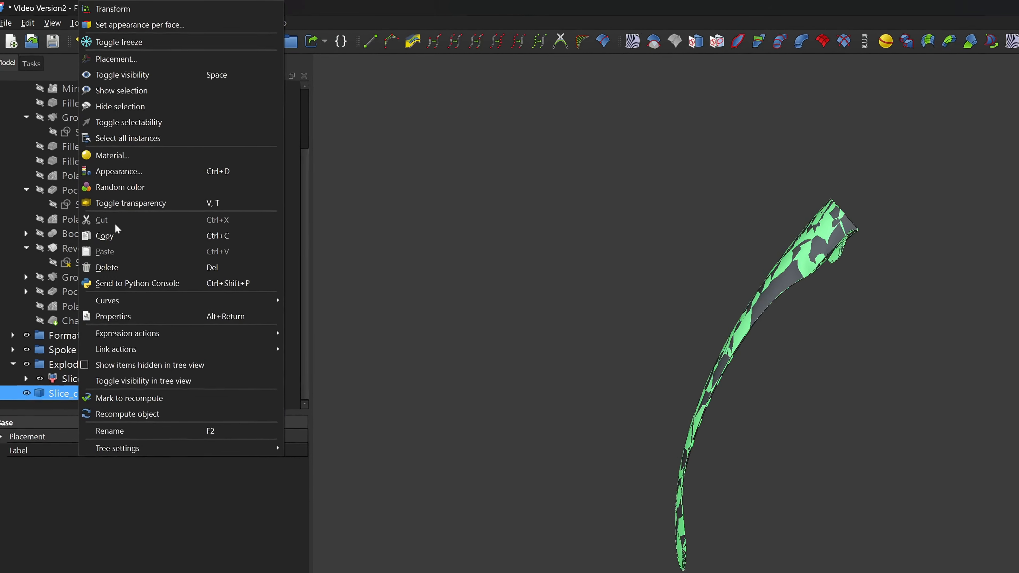
left_click(193, 9)
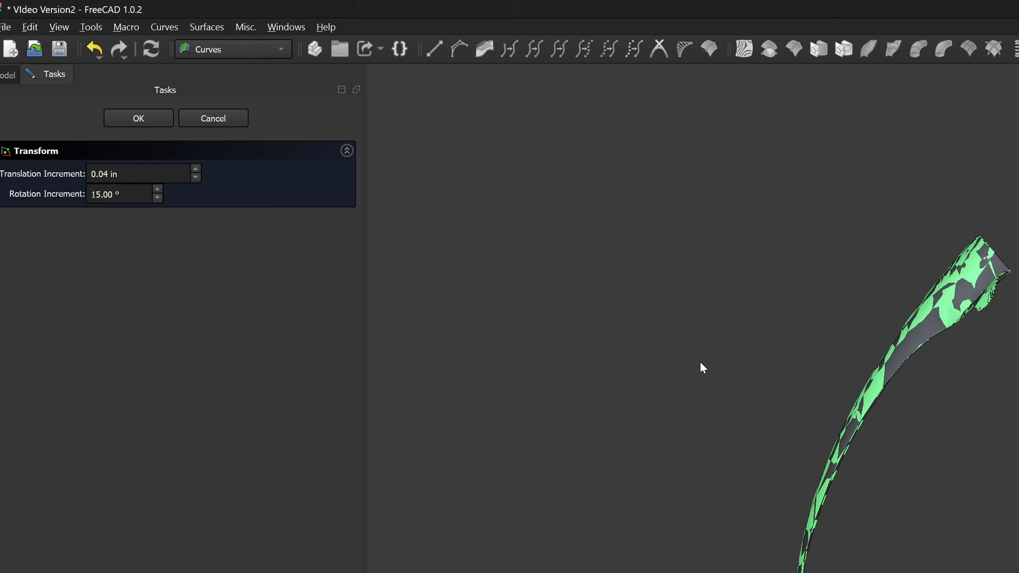
middle_click_drag(700, 362, 816, 349)
scroll(886, 421, "down", 4)
scroll(775, 424, "up", 3)
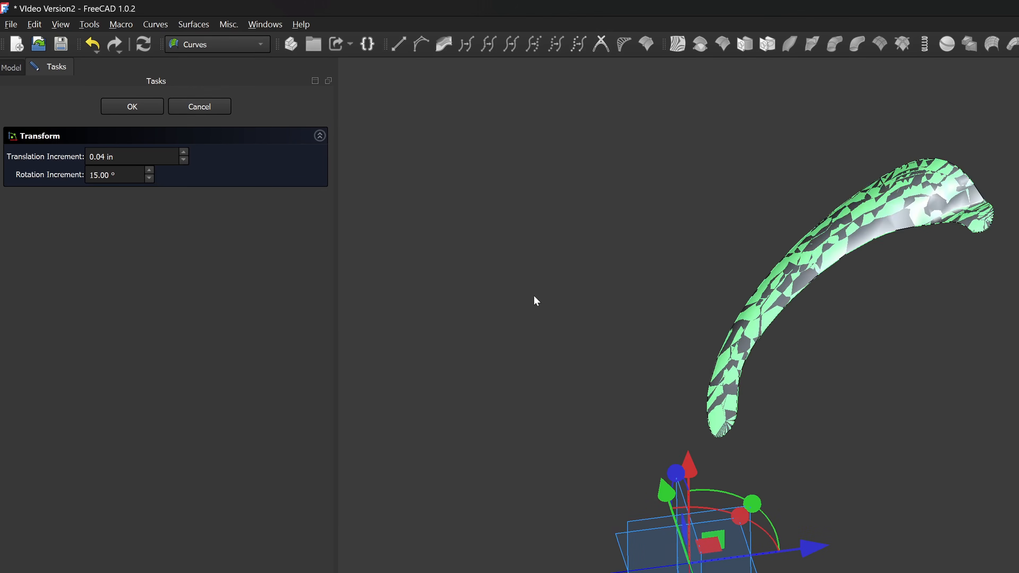
middle_click_drag(536, 301, 561, 300)
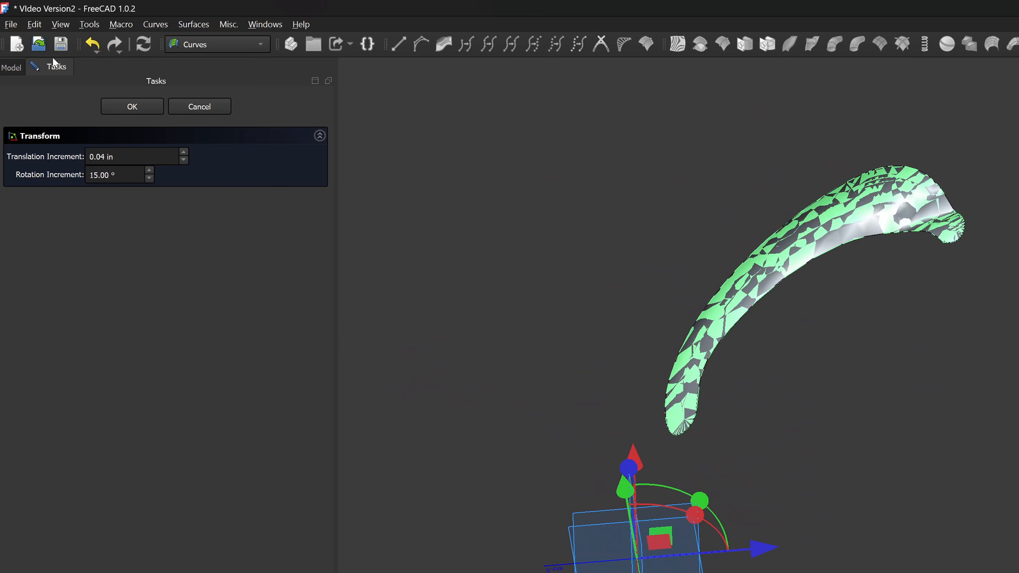
Show the Chamfer feature briefly to compare it with the extracted face, and hide it again.
left_click(18, 68)
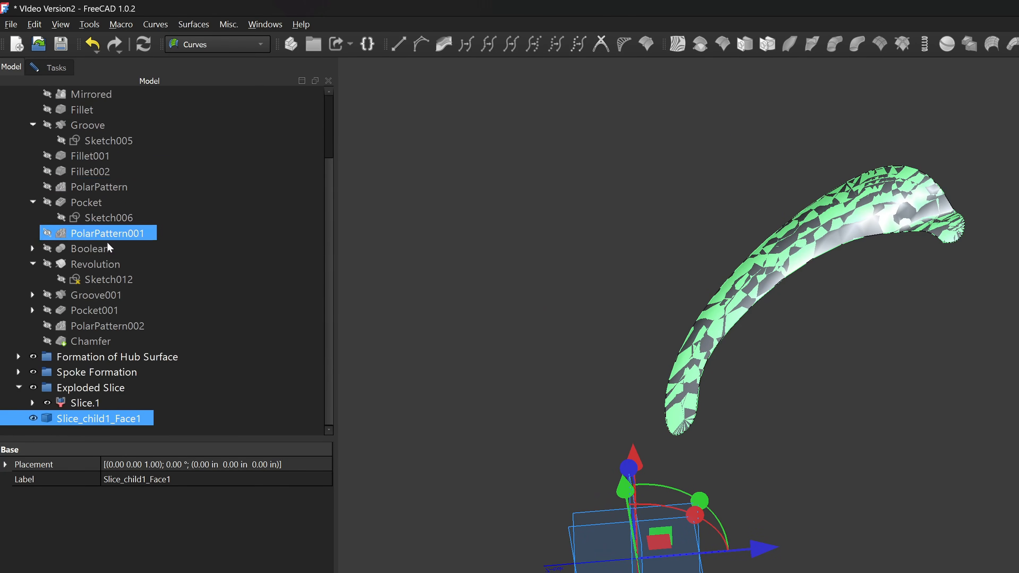
left_click(95, 341)
key("space")
key("space")
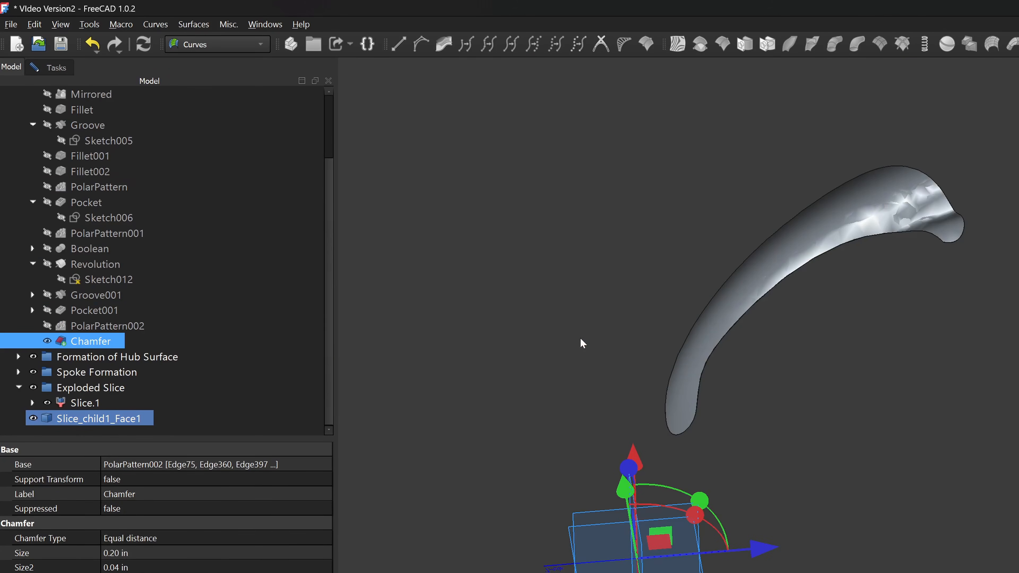
middle_click_drag(594, 493, 558, 422)
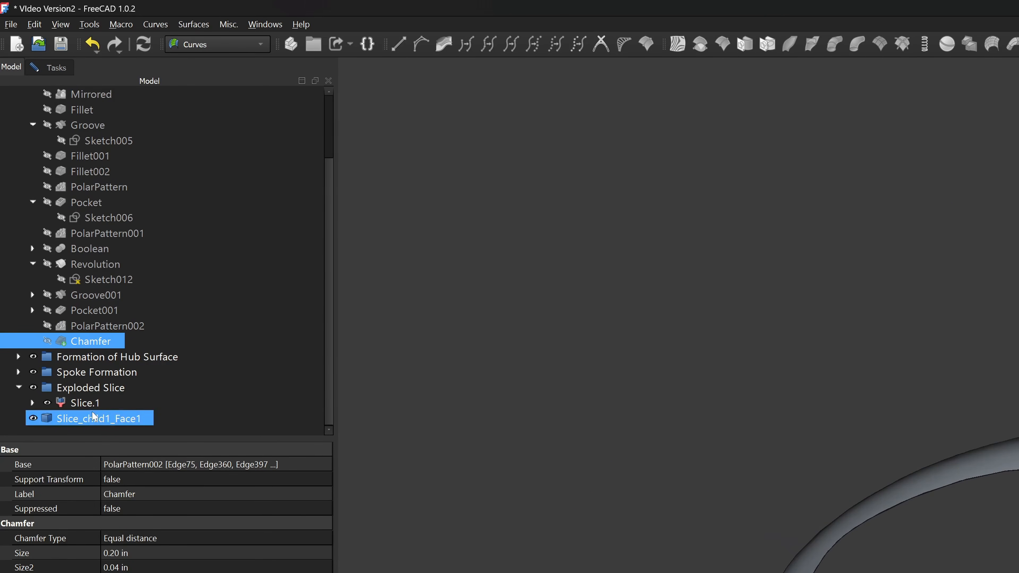
Transform the extracted face Slice_child1_Face1 with a .51 in translation increment, moving it down 0.51 in along the green axis.
right_click(85, 426)
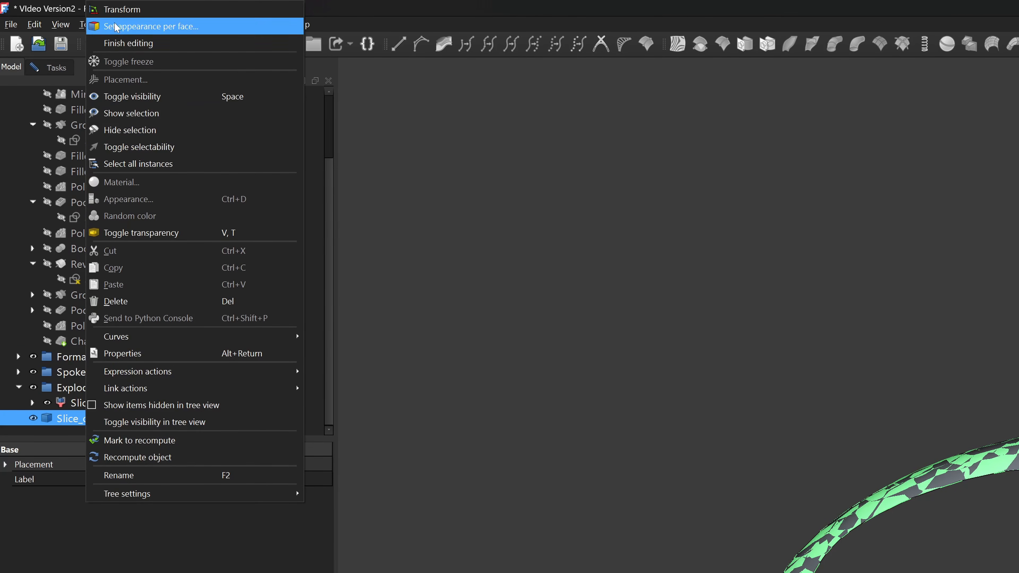
left_click(121, 9)
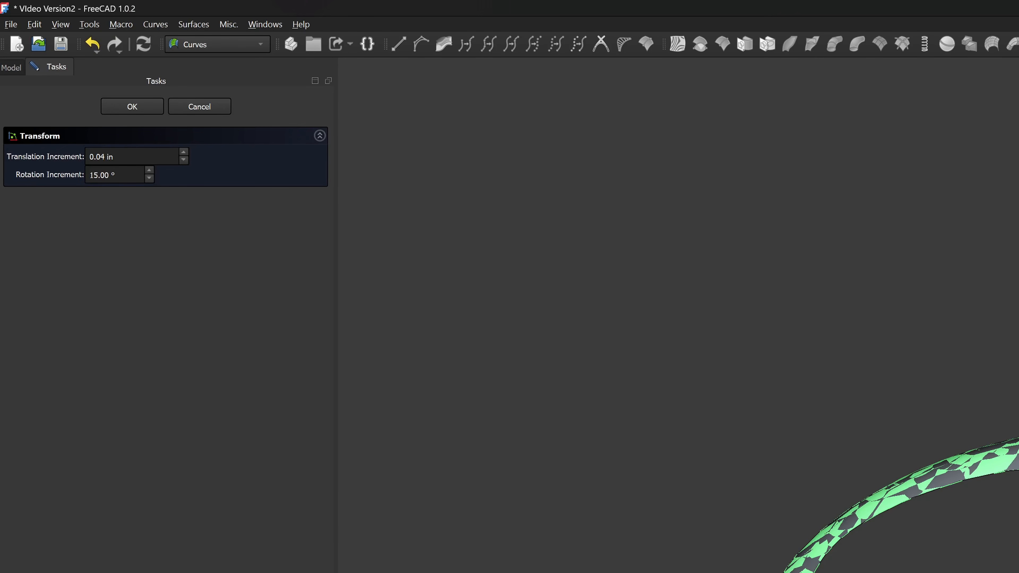
left_click_drag(130, 157, 1, 149)
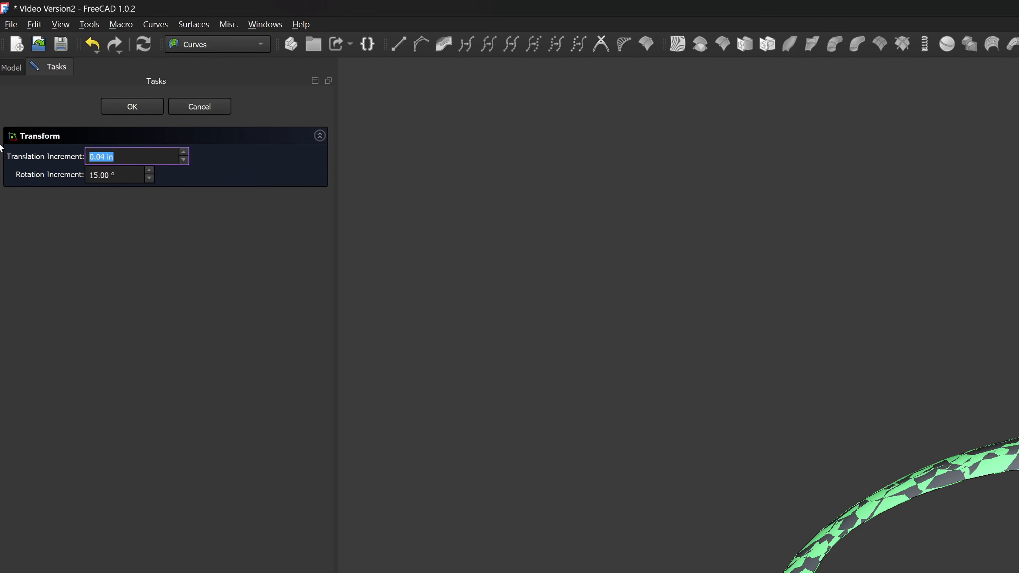
type(".25")
left_click(105, 246)
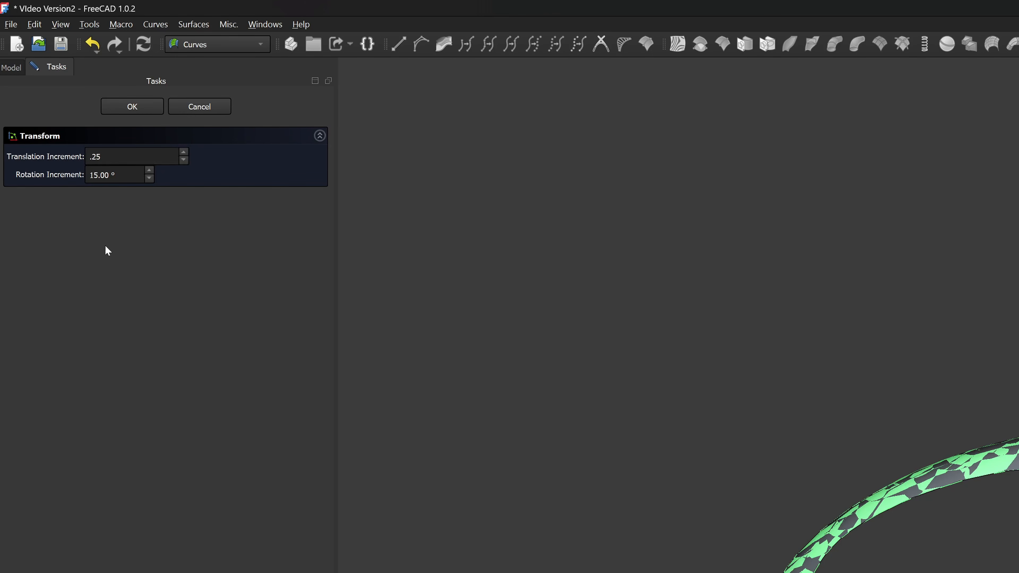
left_click_drag(120, 157, 60, 160)
type(".27")
left_click(193, 242)
left_click_drag(120, 157, 80, 158)
type(".")
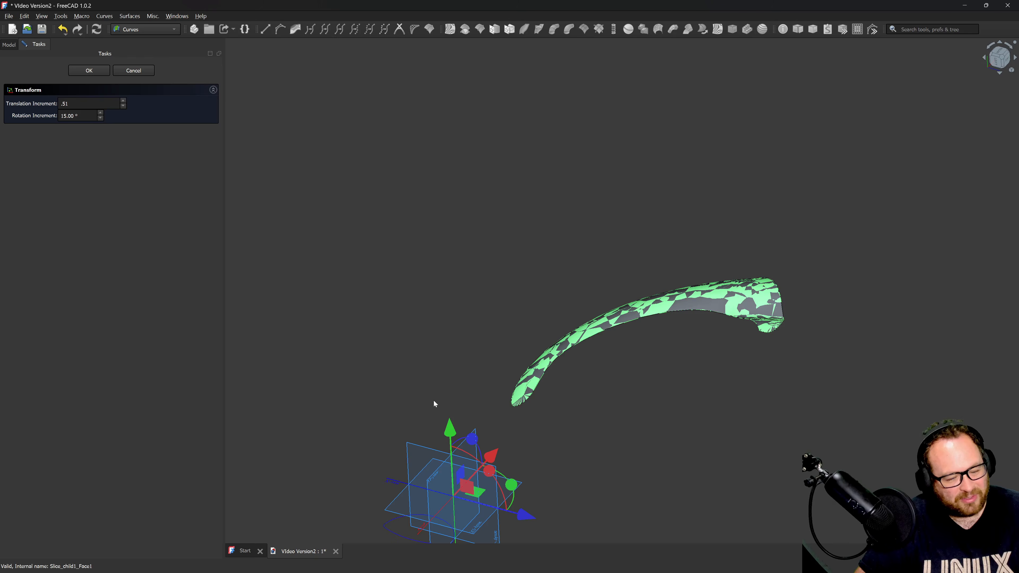
left_click_drag(449, 440, 450, 457)
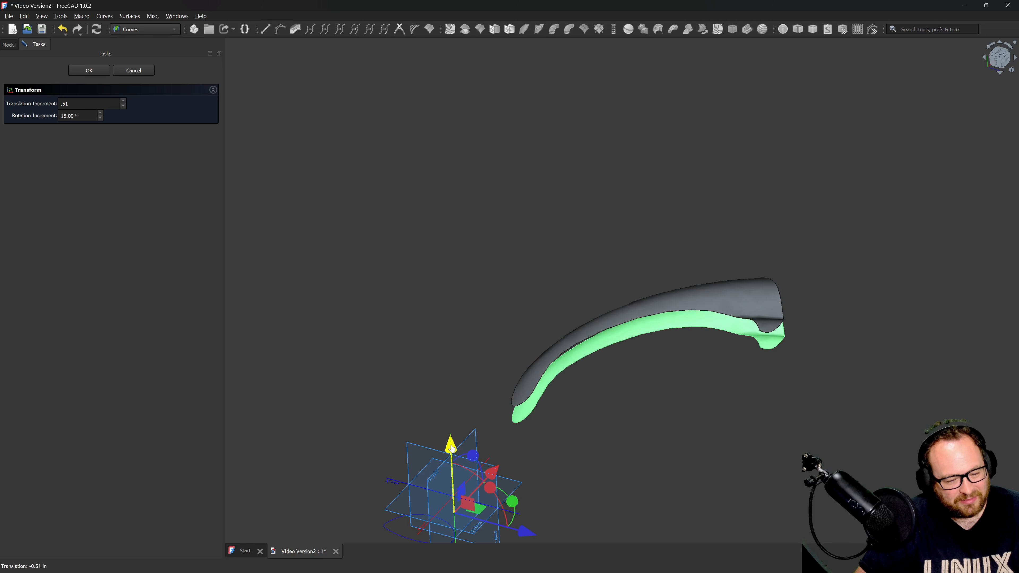
left_click(618, 394)
left_click(89, 71)
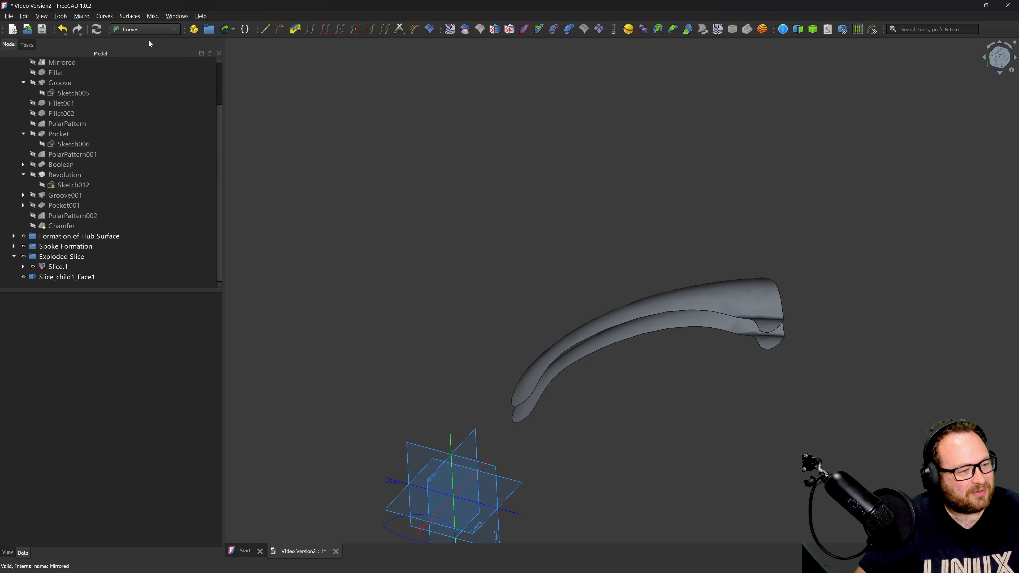
In the Surface workbench, create a Sections surface between the edge of Slice.1 and the edge of Slice_child1_Face1.
left_click(146, 30)
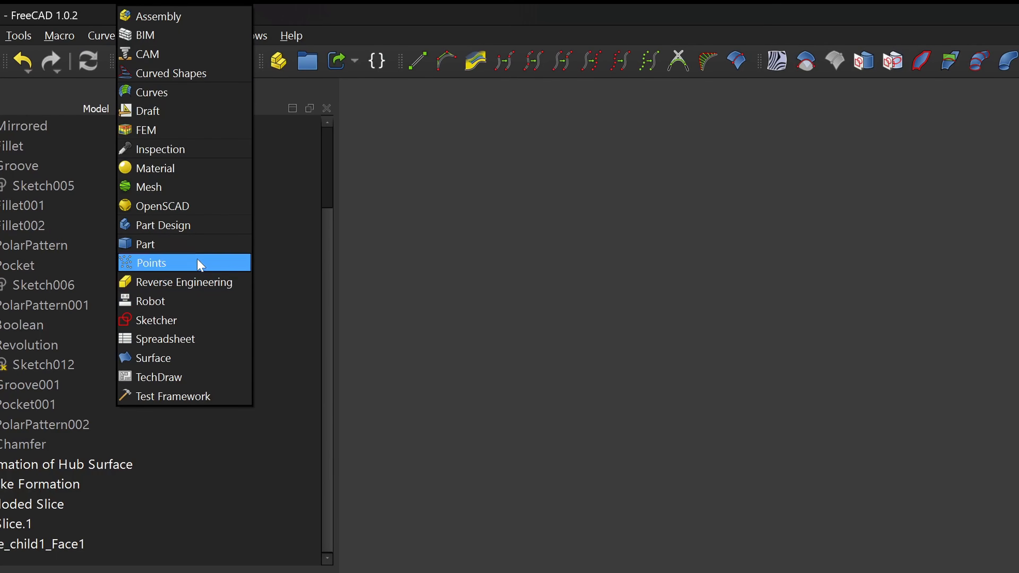
left_click(172, 358)
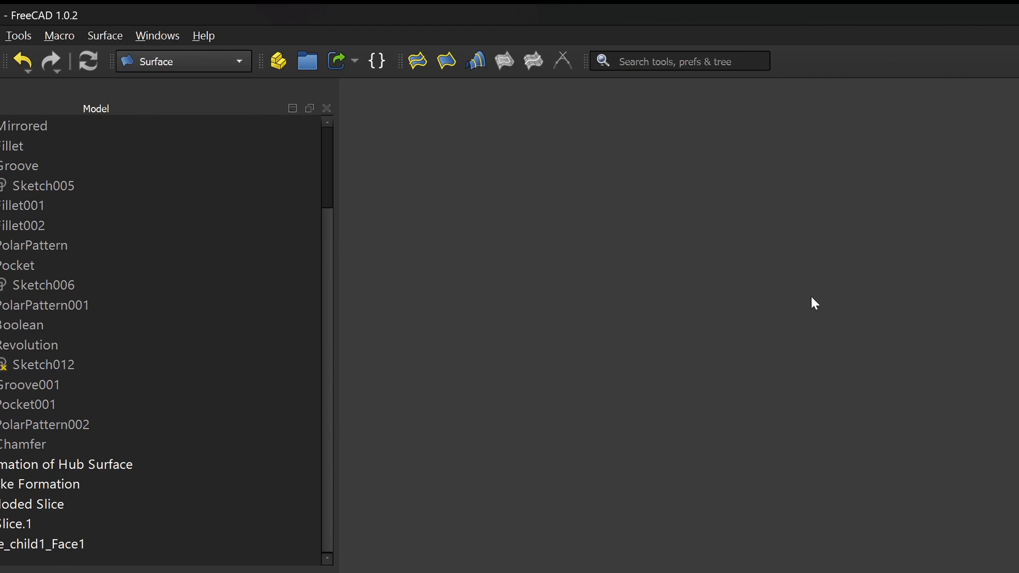
left_click(477, 63)
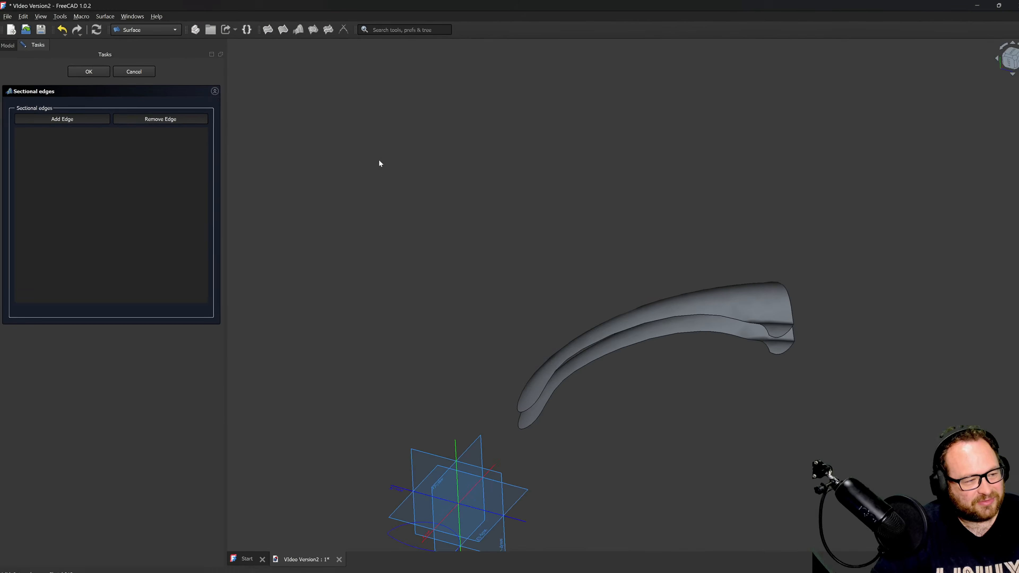
left_click(78, 119)
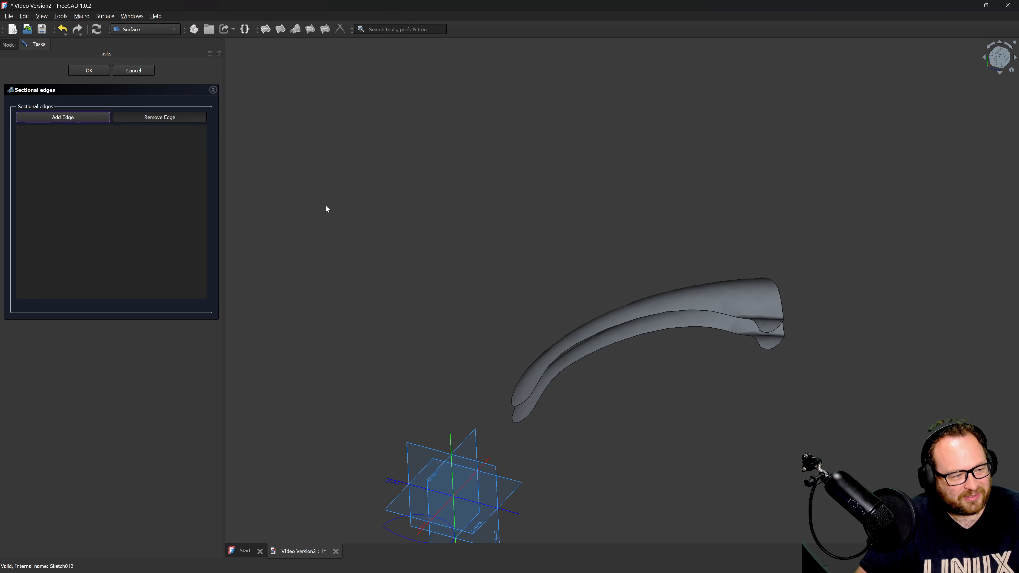
left_click(651, 315)
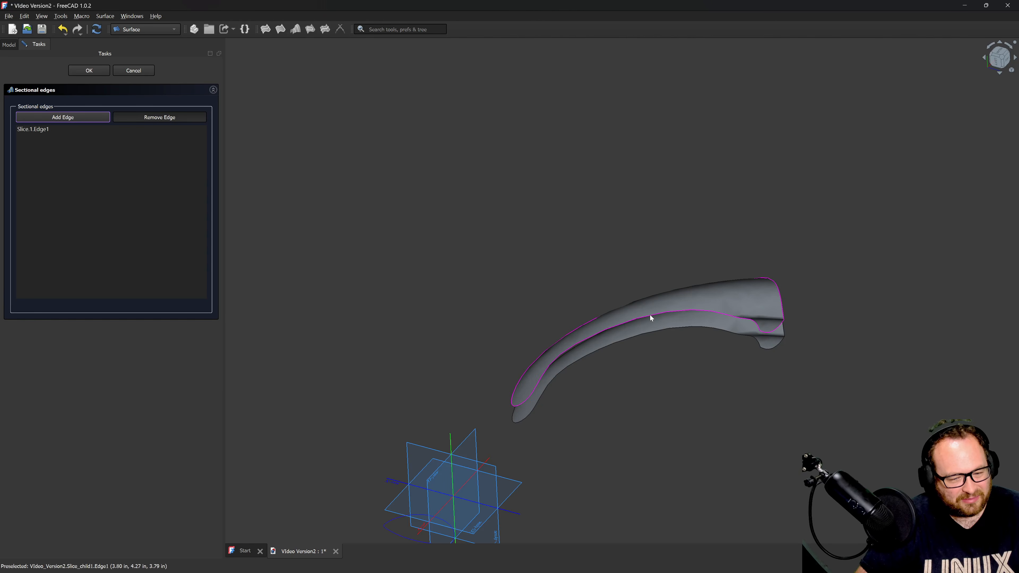
left_click(653, 335)
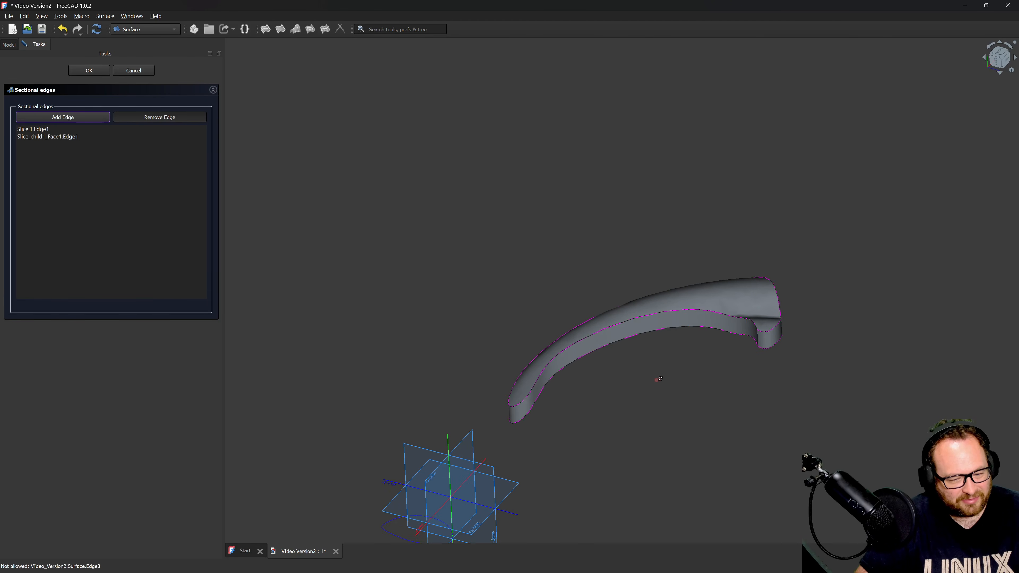
middle_click_drag(655, 377, 691, 362)
left_click(89, 71)
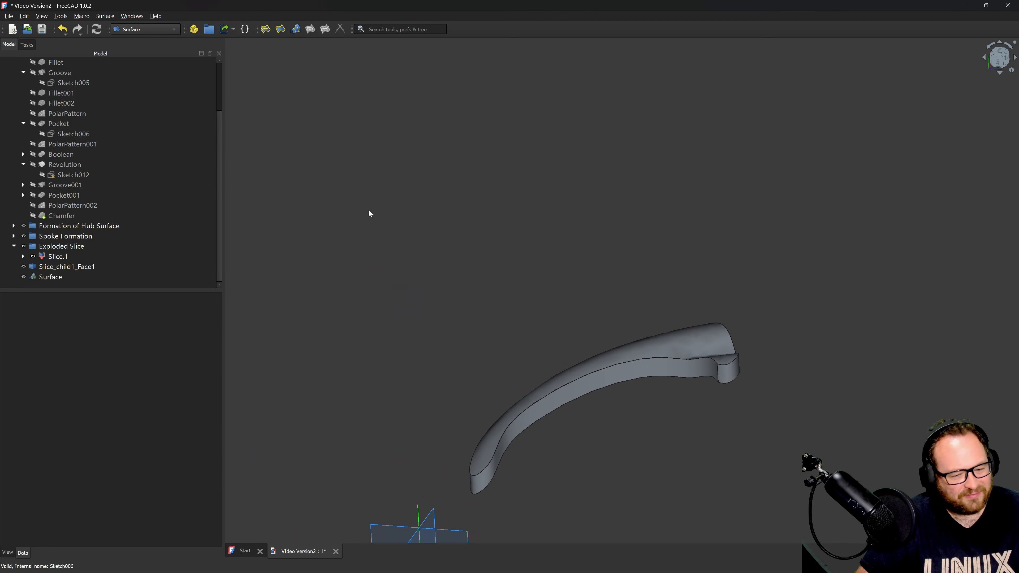
Switch to the Curves workbench and build a parametric solid from Surface, Slice_child1_Face1 and Slice.1.
left_click(146, 28)
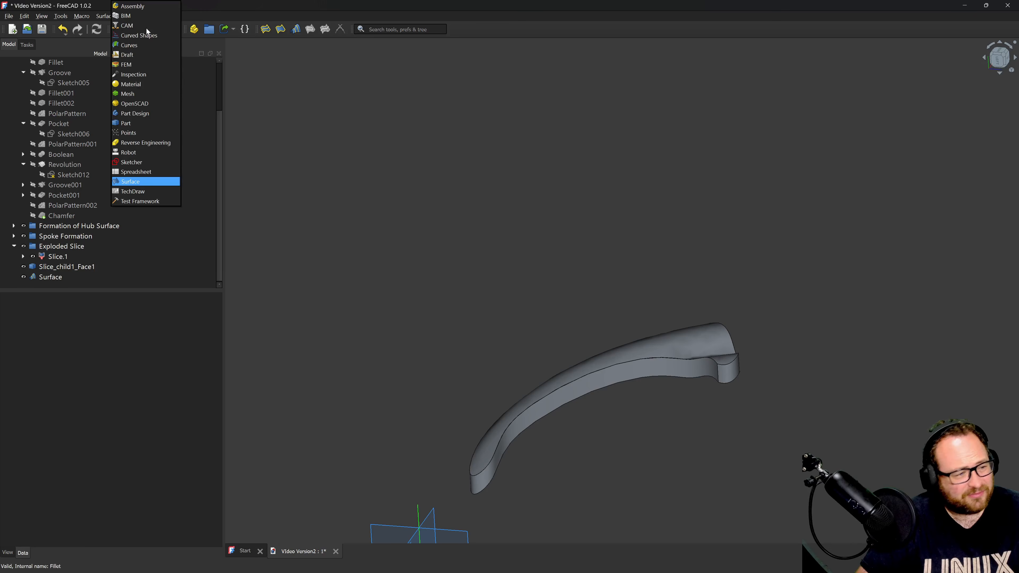
left_click(128, 44)
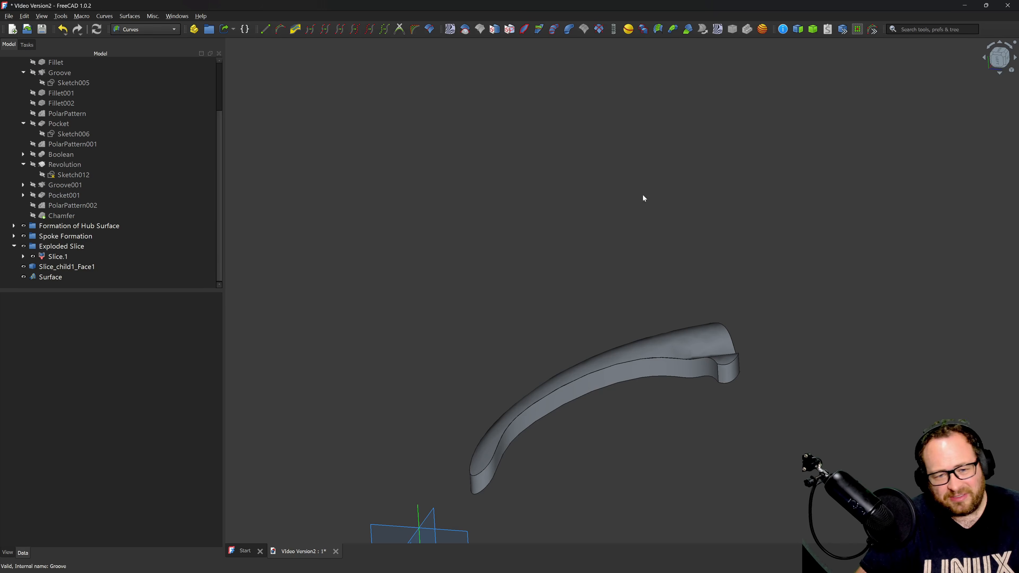
left_click(52, 278)
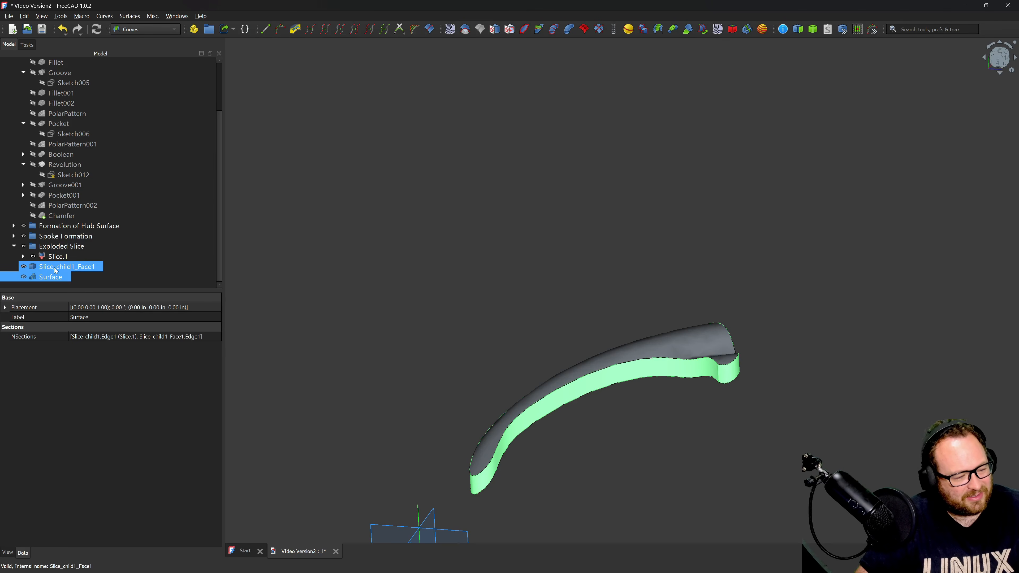
left_click(53, 267, "ctrl")
left_click(50, 260, "ctrl")
scroll(635, 280, "up", 1)
middle_click_drag(636, 281, 609, 289)
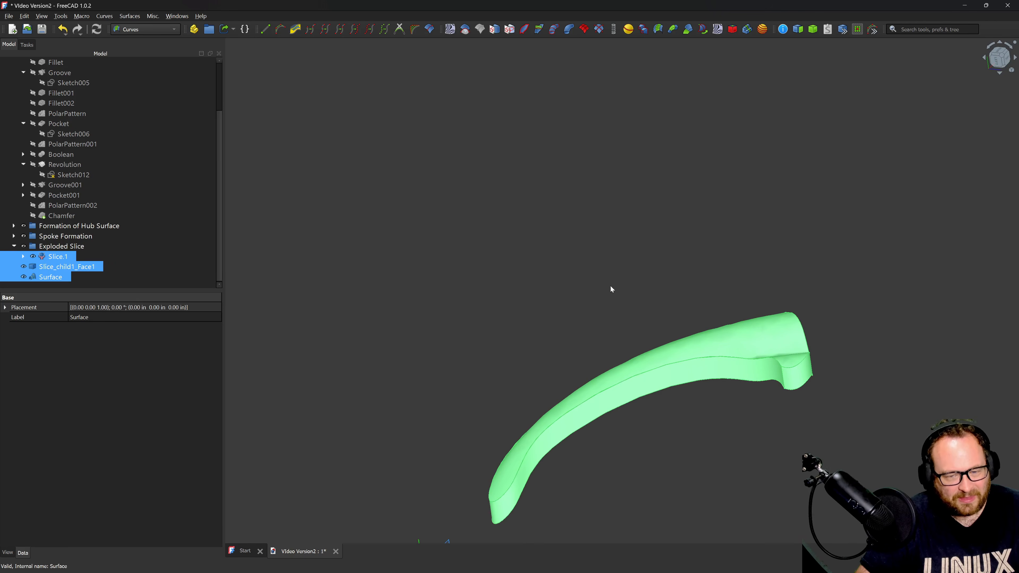
left_click(813, 29)
scroll(658, 245, "down", 2)
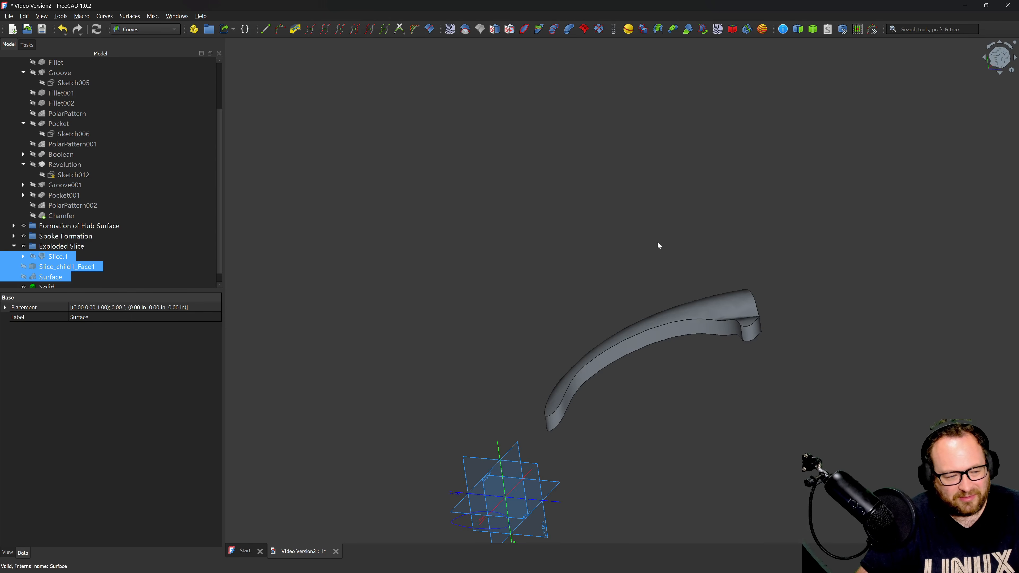
left_click(664, 259)
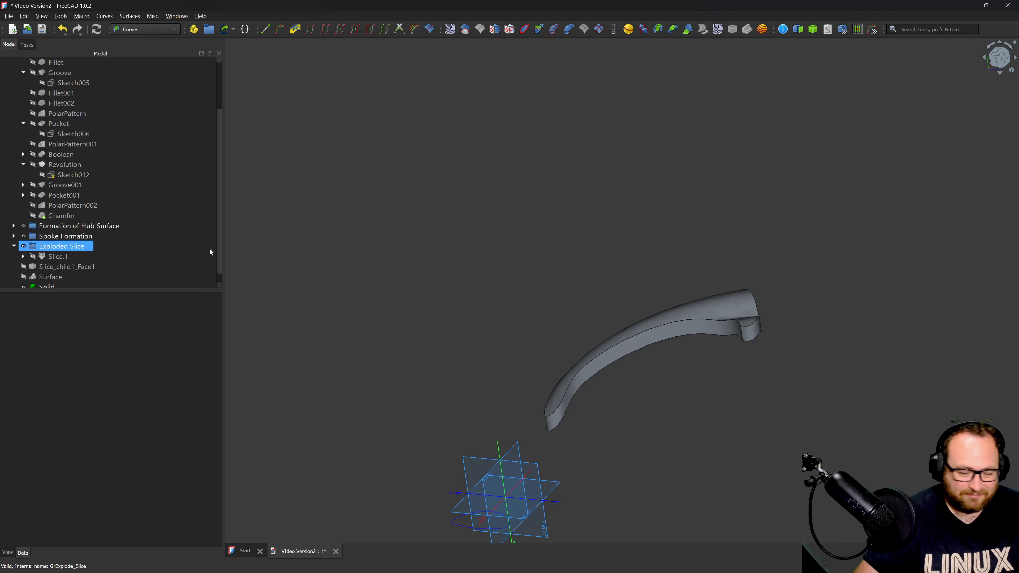
Show the Chamfer feature together with the new spoke solid.
middle_click_drag(506, 396, 541, 389)
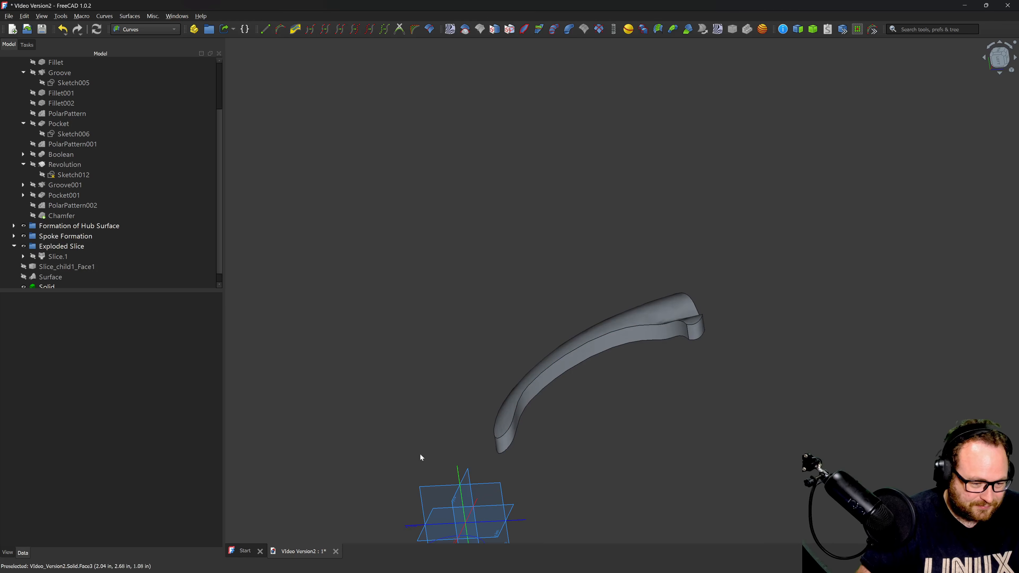
middle_click_drag(408, 295, 420, 279)
scroll(420, 281, "down", 1)
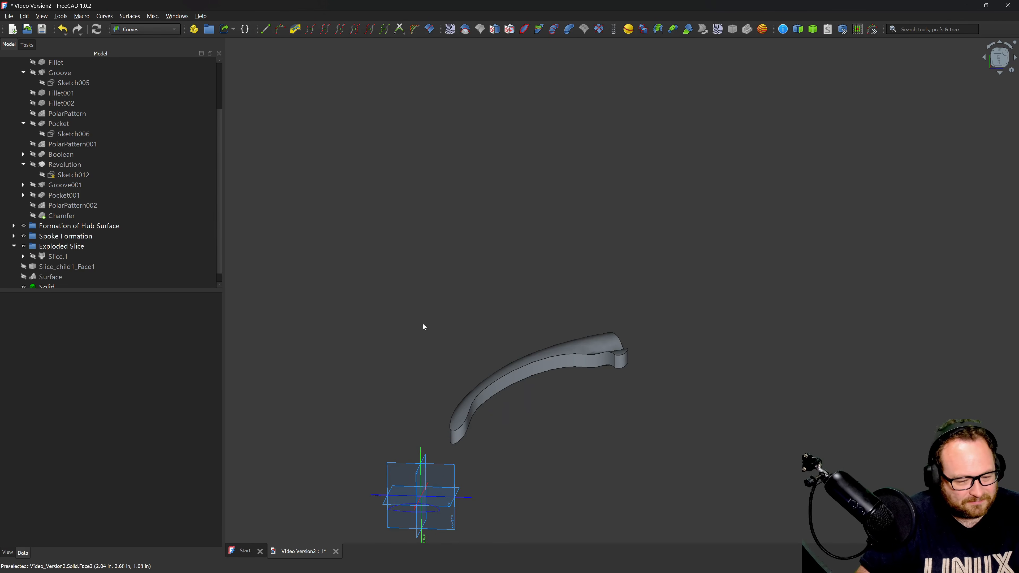
scroll(424, 498, "up", 2)
scroll(64, 241, "down", 1)
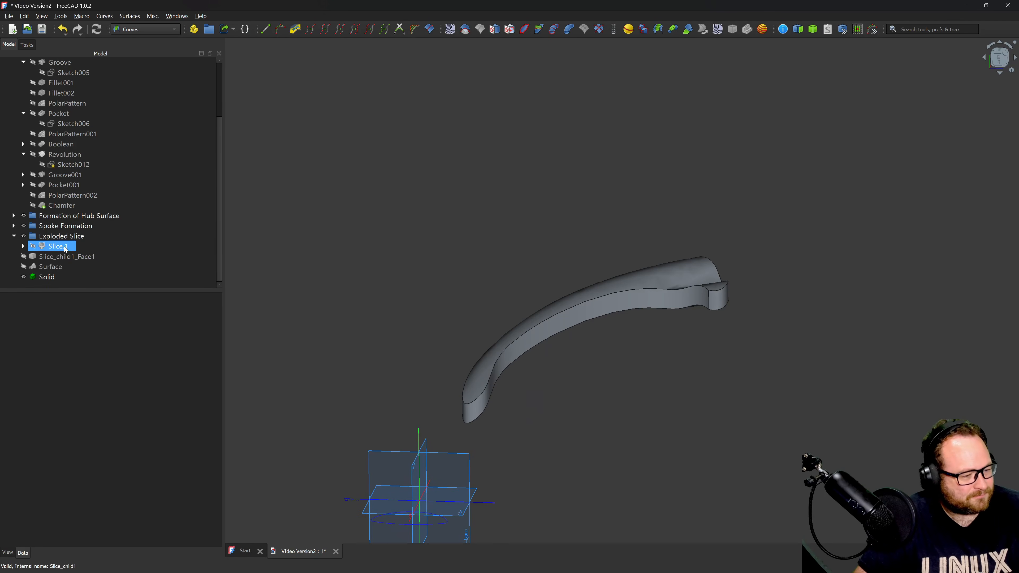
left_click(51, 277)
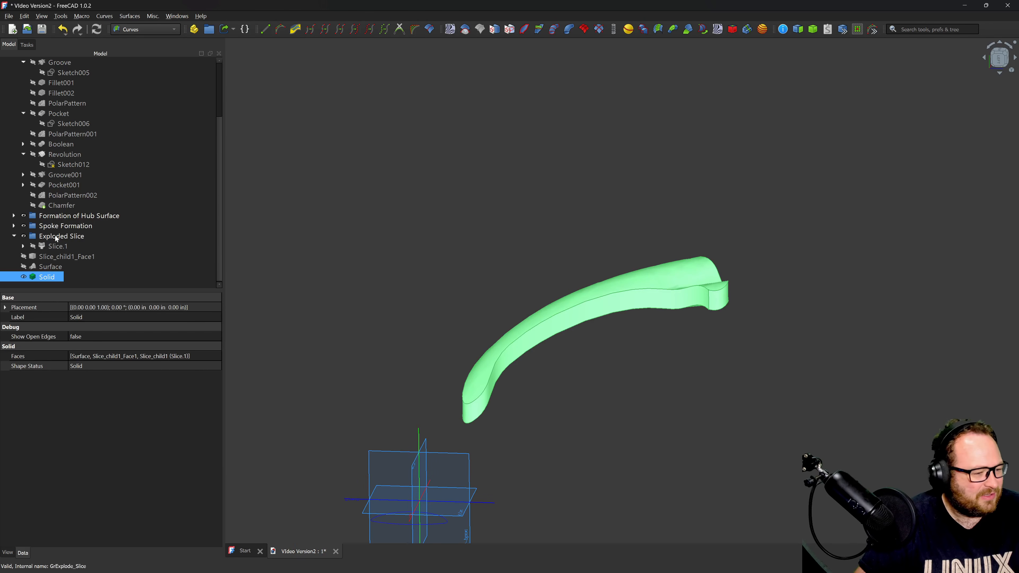
left_click(56, 245, "ctrl")
left_click(62, 205)
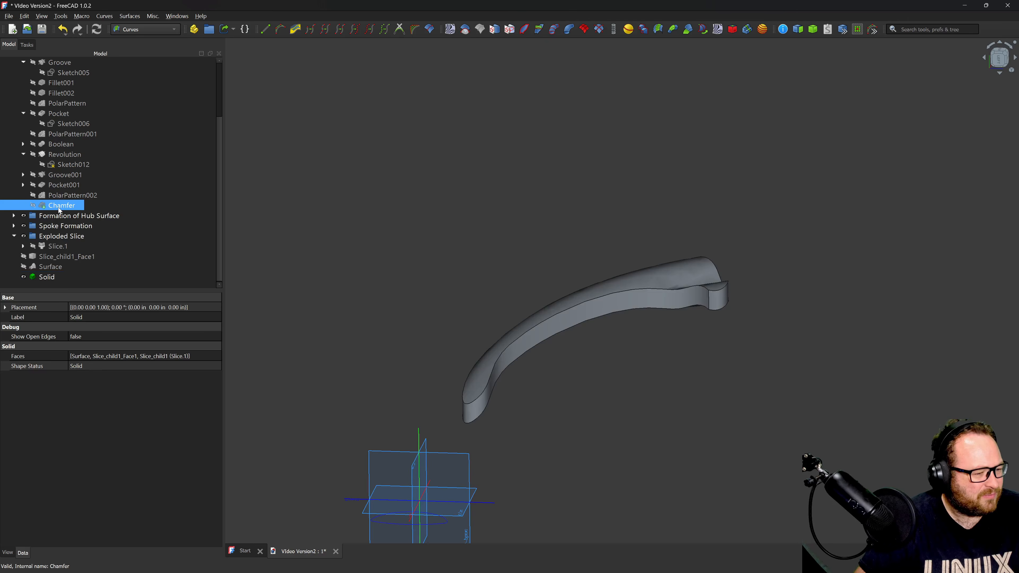
key("space")
left_click(724, 196)
middle_click_drag(725, 196, 713, 253)
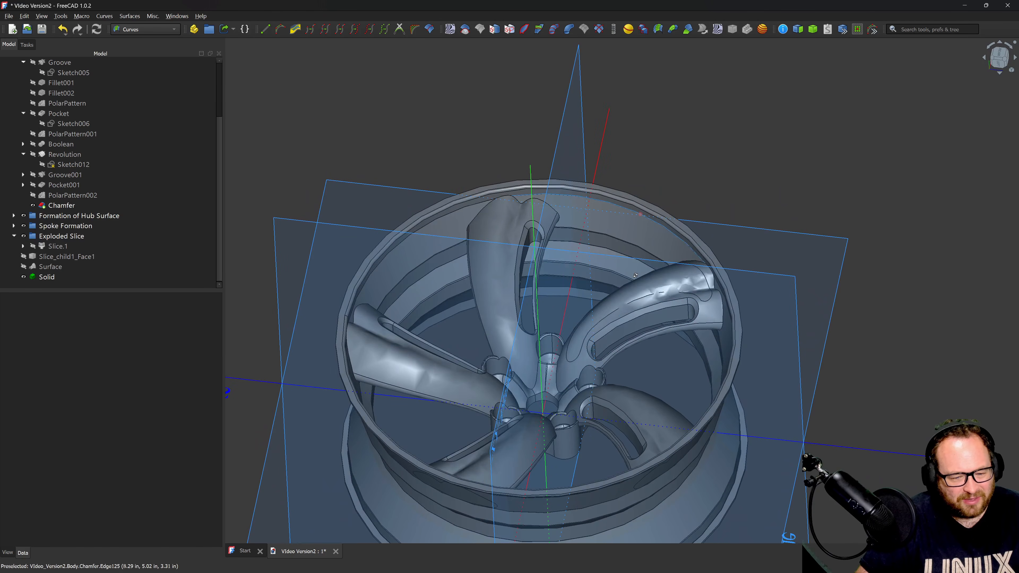
Start a Transform on the Solid overlapping the spoke and set its translation increment to .01 in.
scroll(662, 287, "up", 4)
left_click(650, 274)
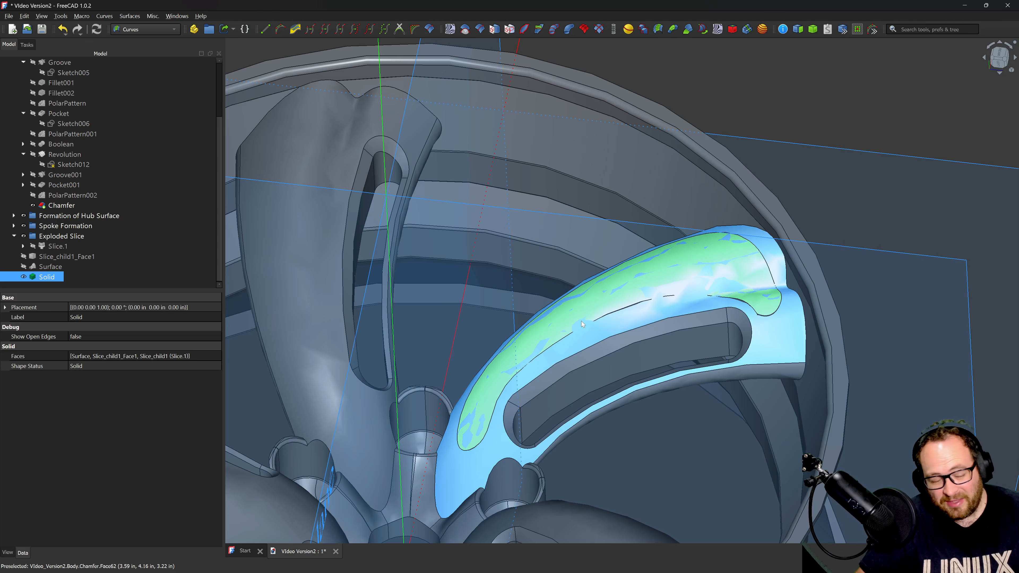
scroll(626, 263, "down", 4)
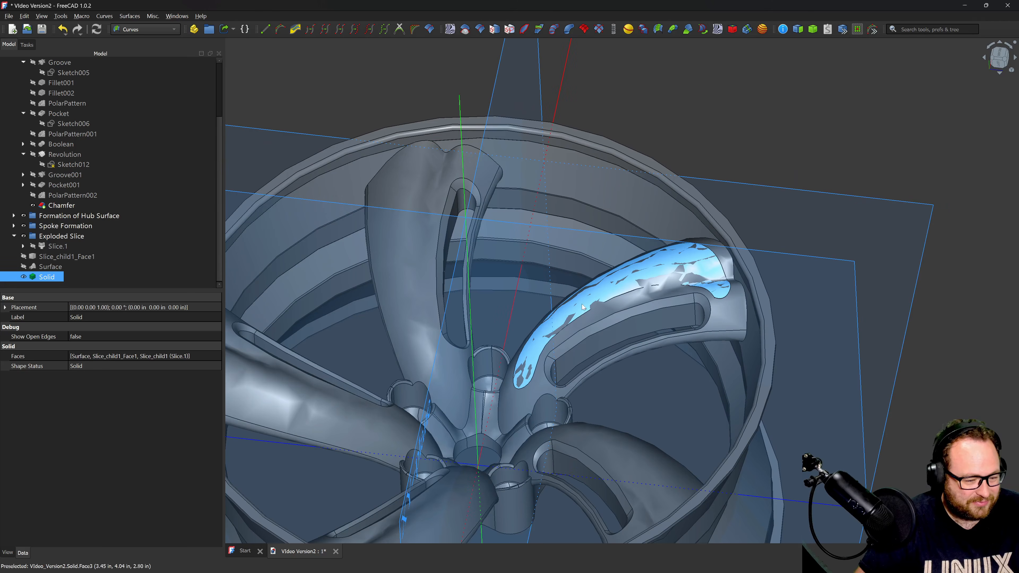
scroll(579, 358, "up", 3)
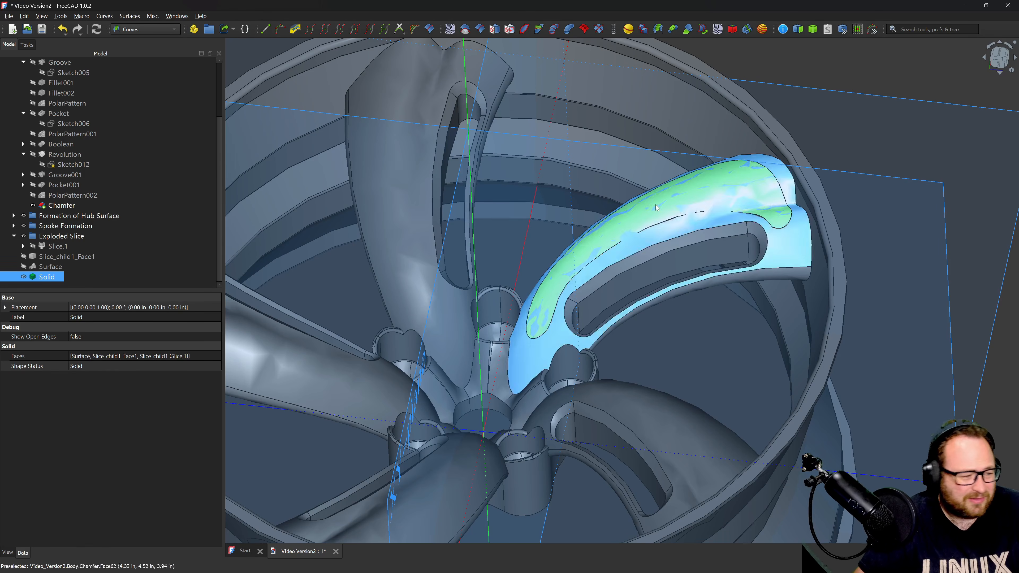
right_click(49, 280)
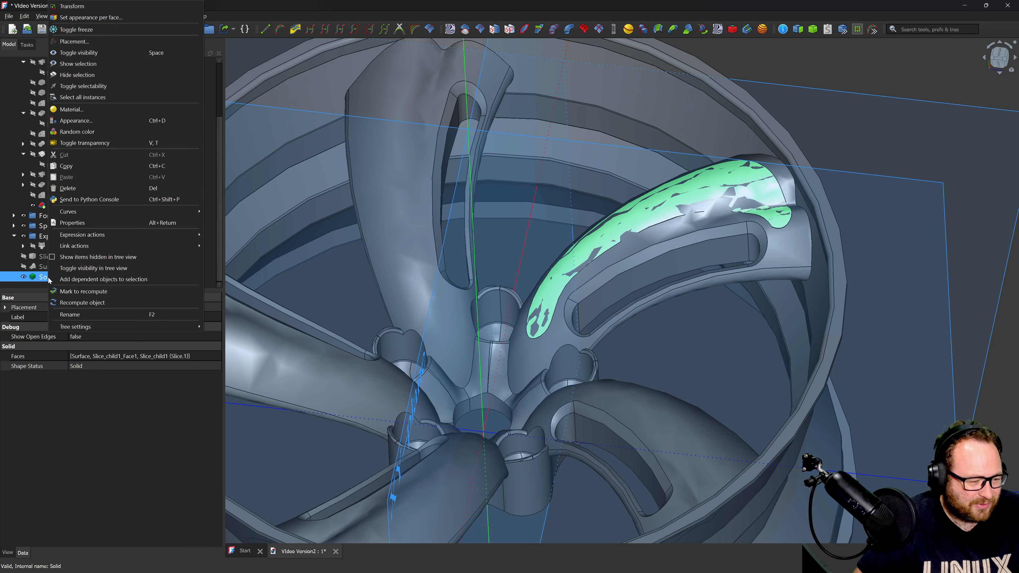
left_click(92, 6)
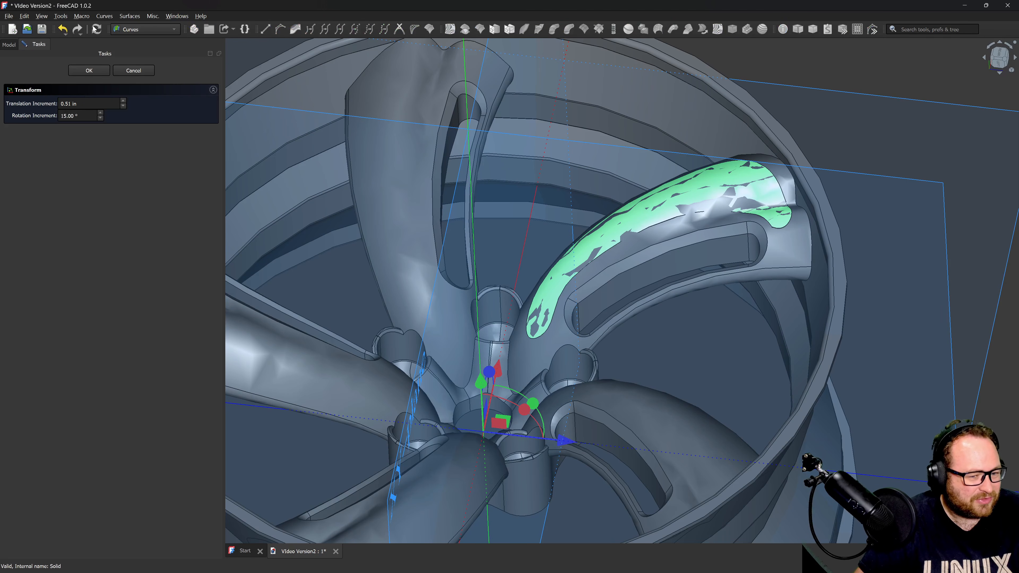
left_click_drag(86, 104, 11, 106)
type(".01")
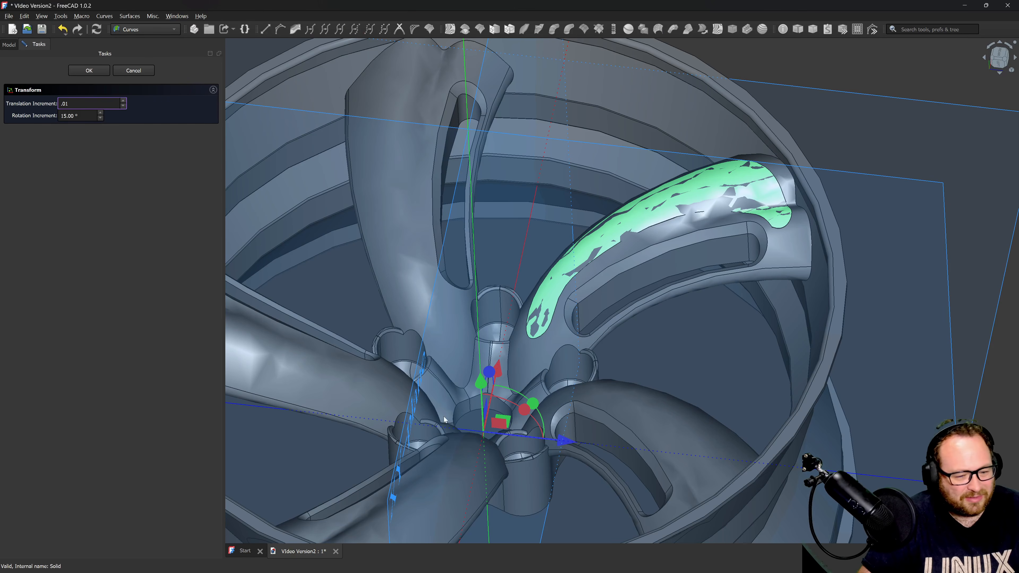
middle_click_drag(444, 419, 499, 395)
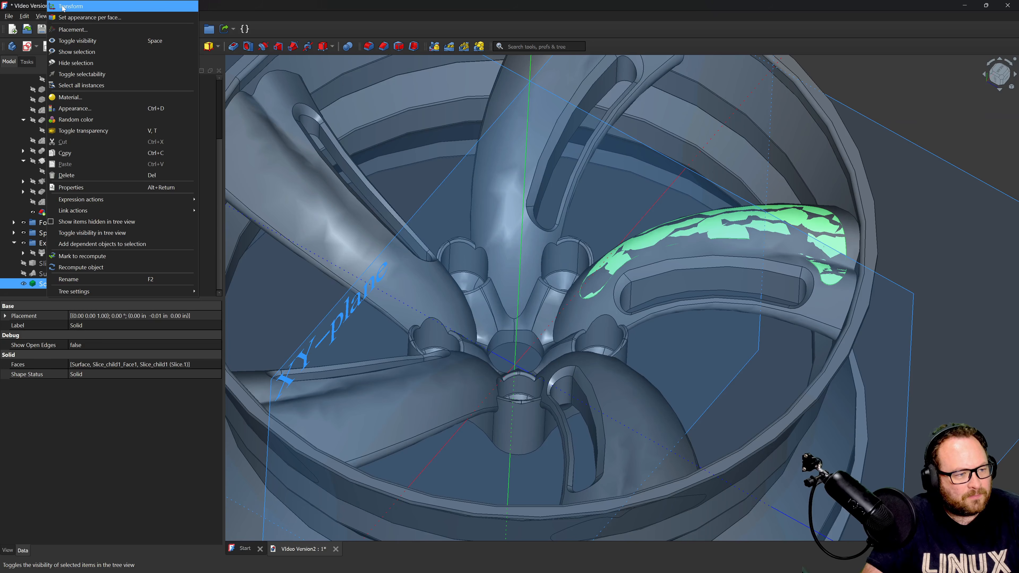
Move the Solid 0.02 in up along the Y axis with Transform so it sits slightly proud of the spoke.
left_click(96, 6)
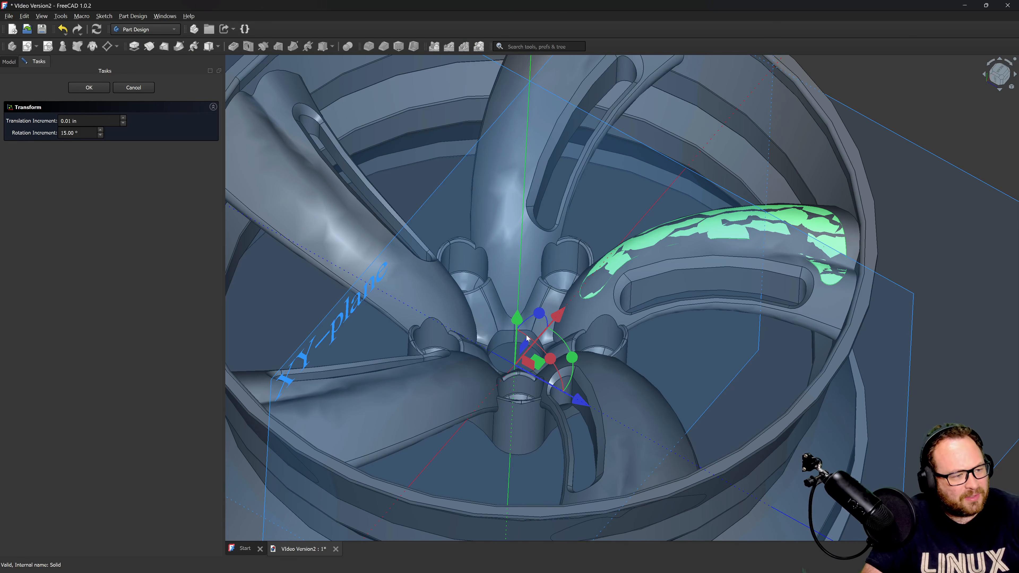
scroll(527, 338, "up", 5)
left_click_drag(373, 460, 375, 454)
scroll(434, 420, "down", 4)
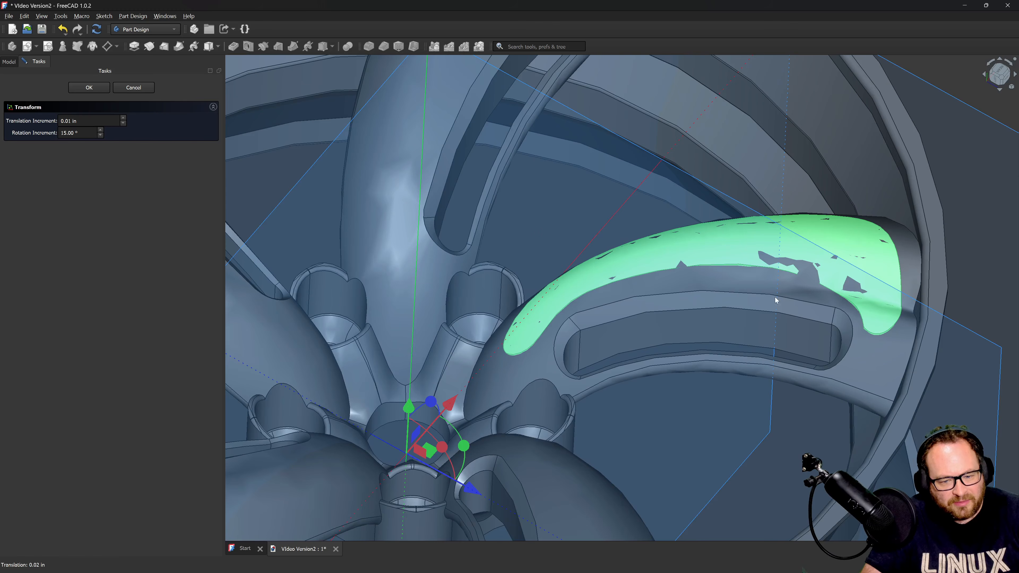
scroll(775, 300, "up", 5)
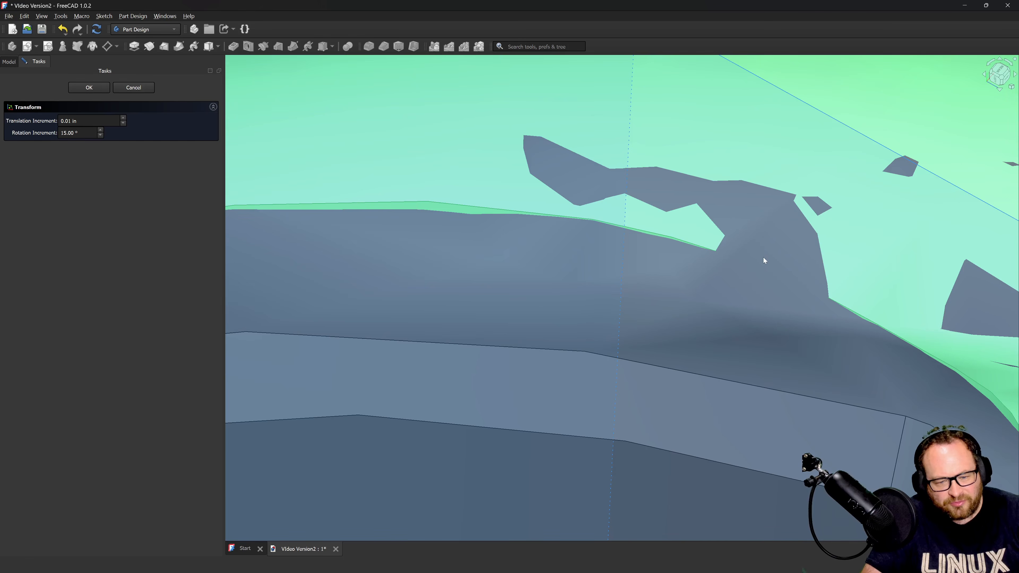
scroll(763, 260, "down", 4)
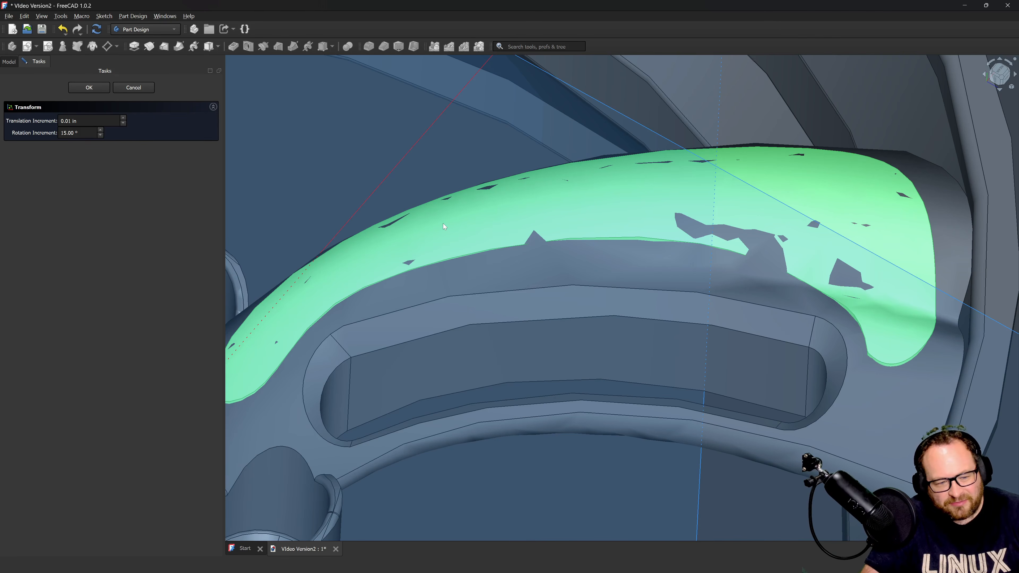
scroll(752, 248, "down", 3)
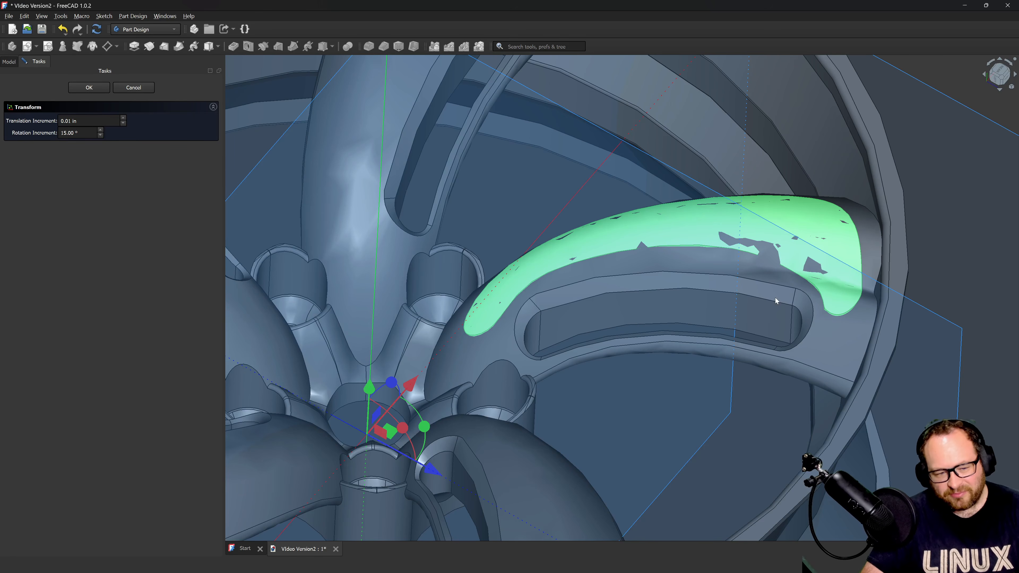
left_click(89, 87)
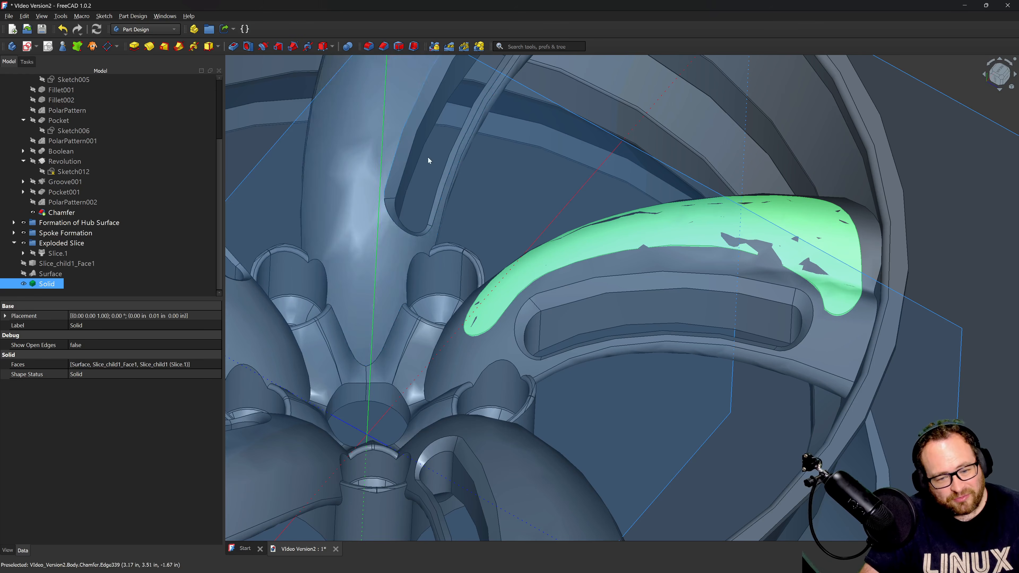
left_click(617, 446)
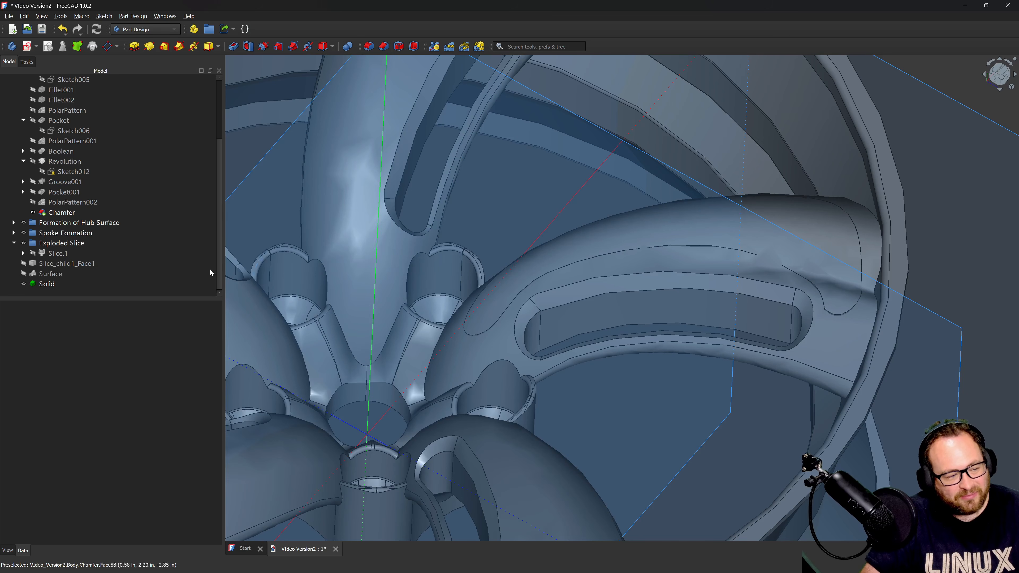
left_click(26, 265)
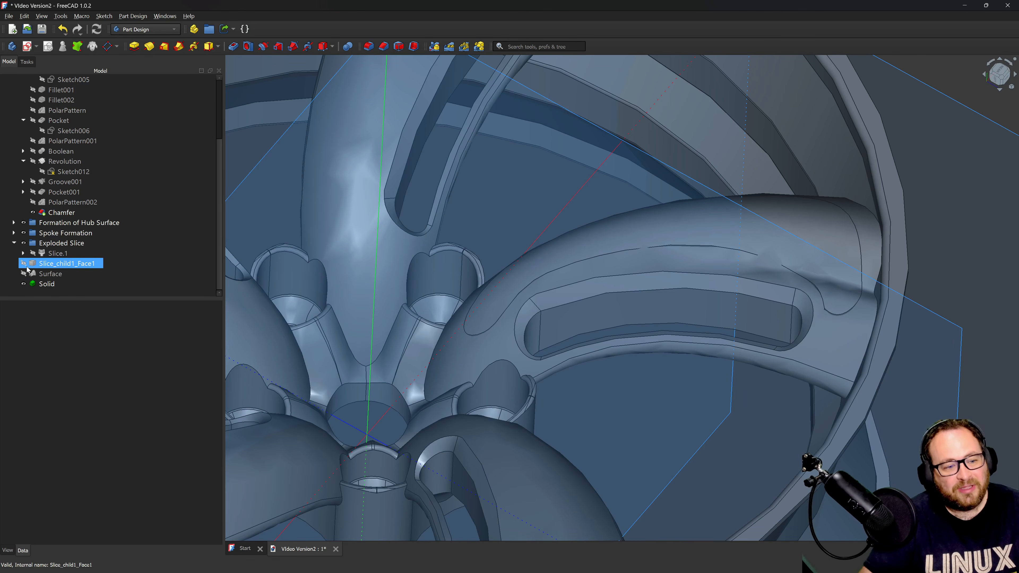
left_click(23, 264)
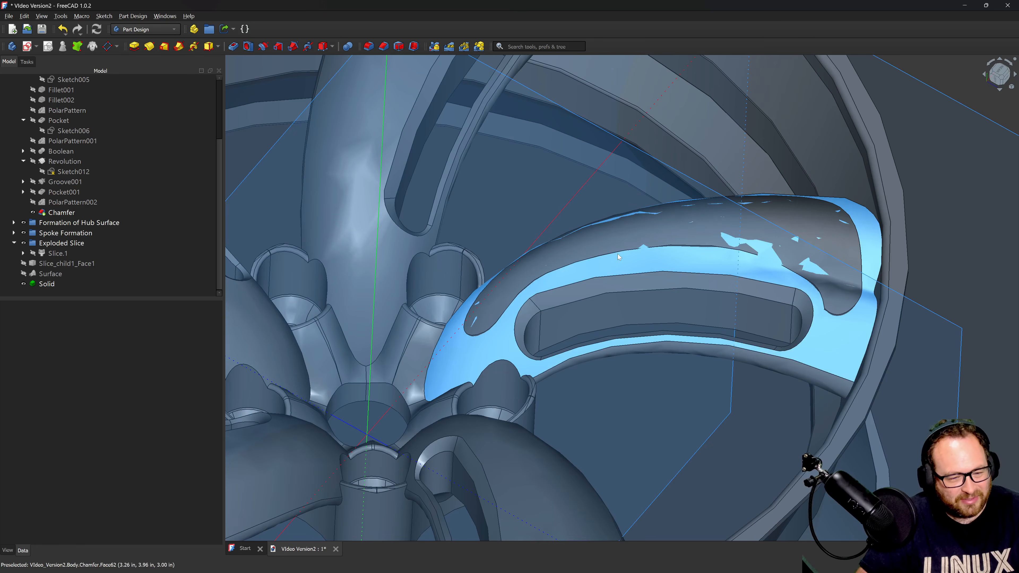
In the Draft workbench, create a polar array of the Solid with 5 elements over 360°.
left_click(49, 287)
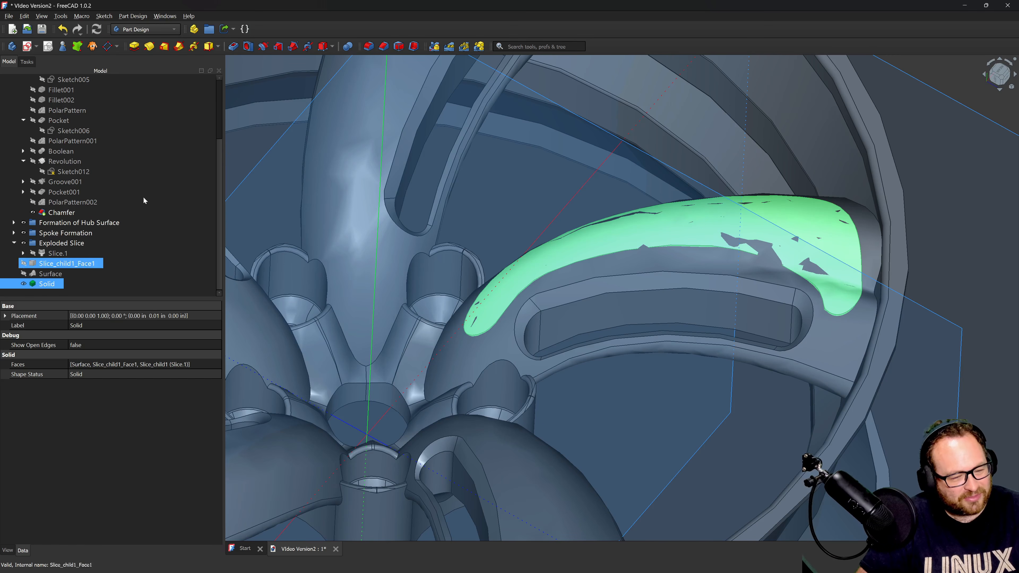
left_click(174, 30)
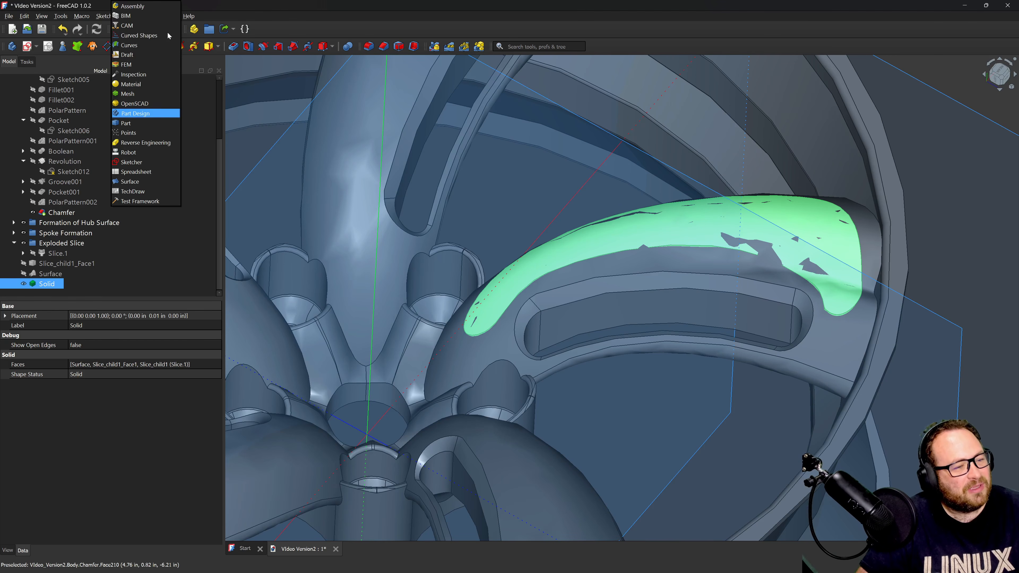
left_click(144, 57)
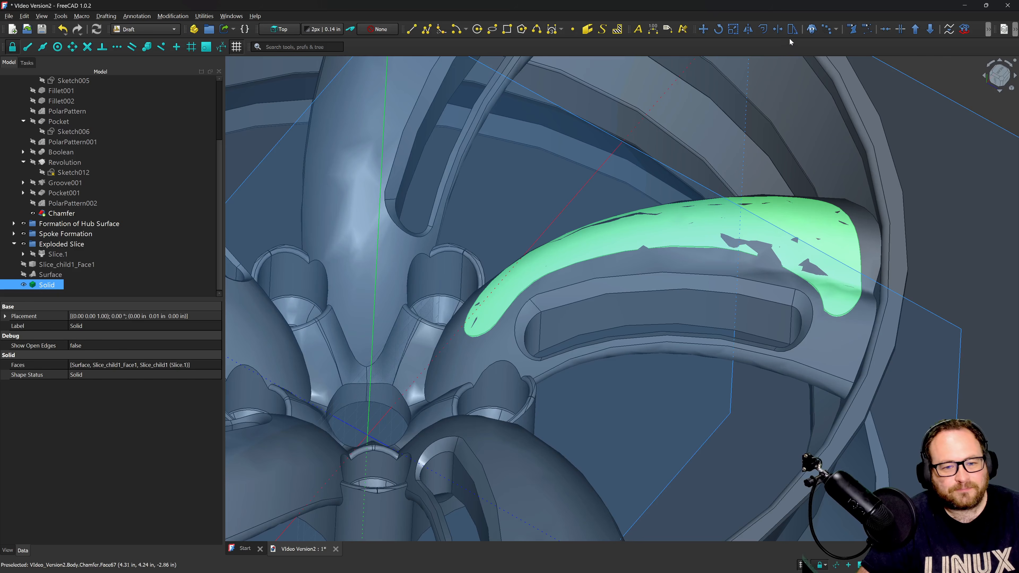
left_click(827, 30)
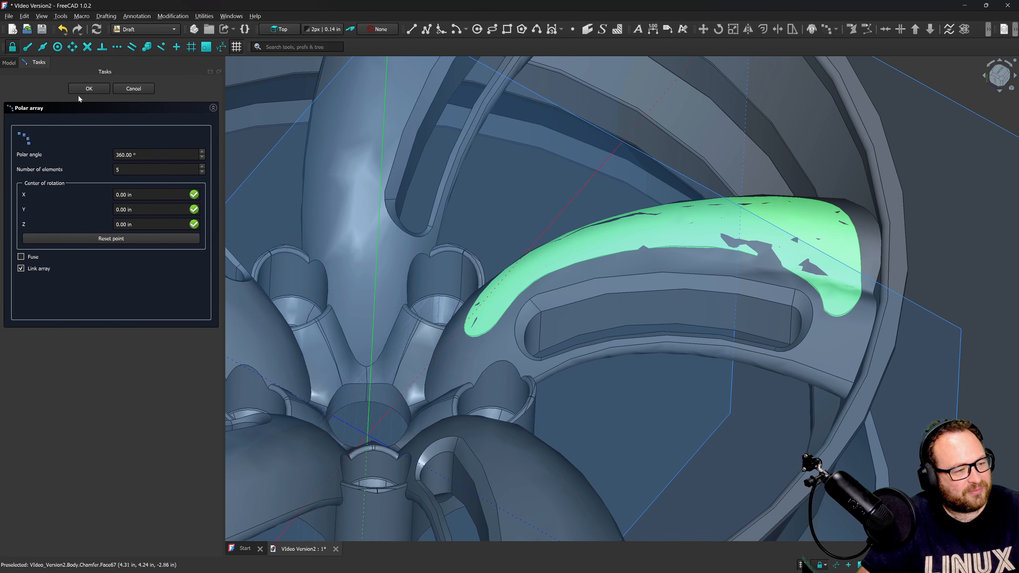
left_click(88, 88)
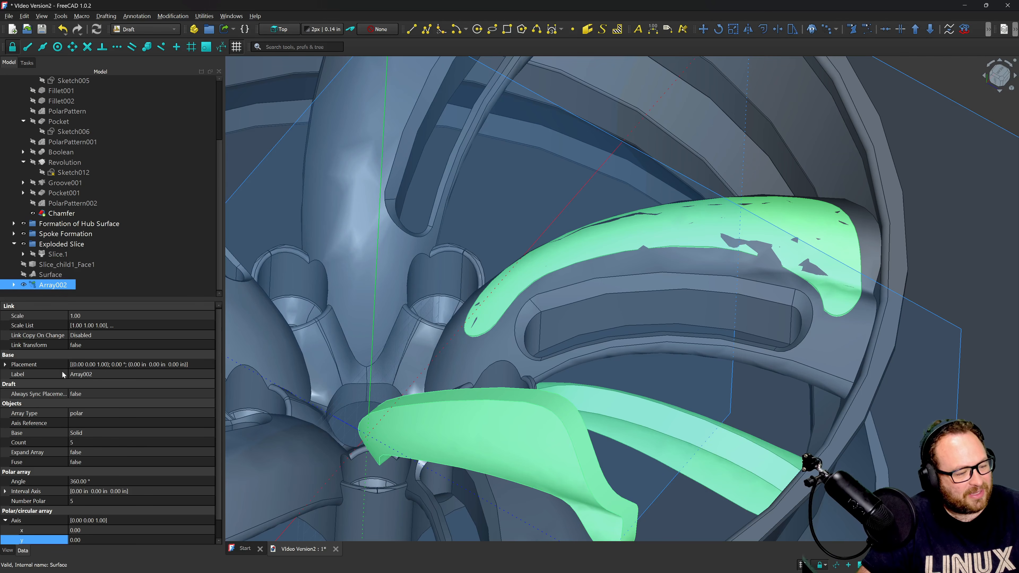
Set the polar array's axis to the Y direction, with z at 0 and y at 1.
scroll(63, 440, "down", 1)
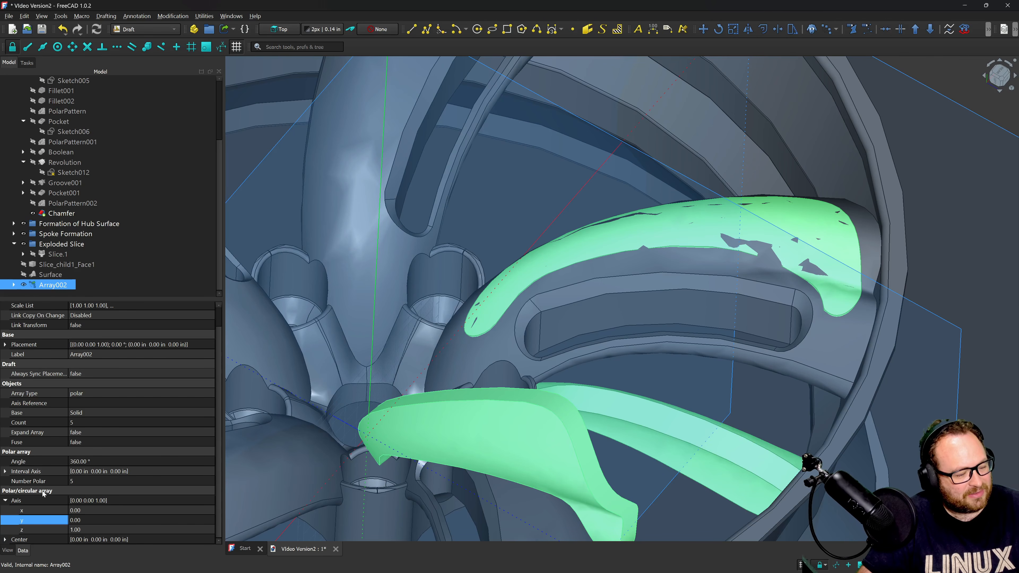
left_click(23, 531)
type("0")
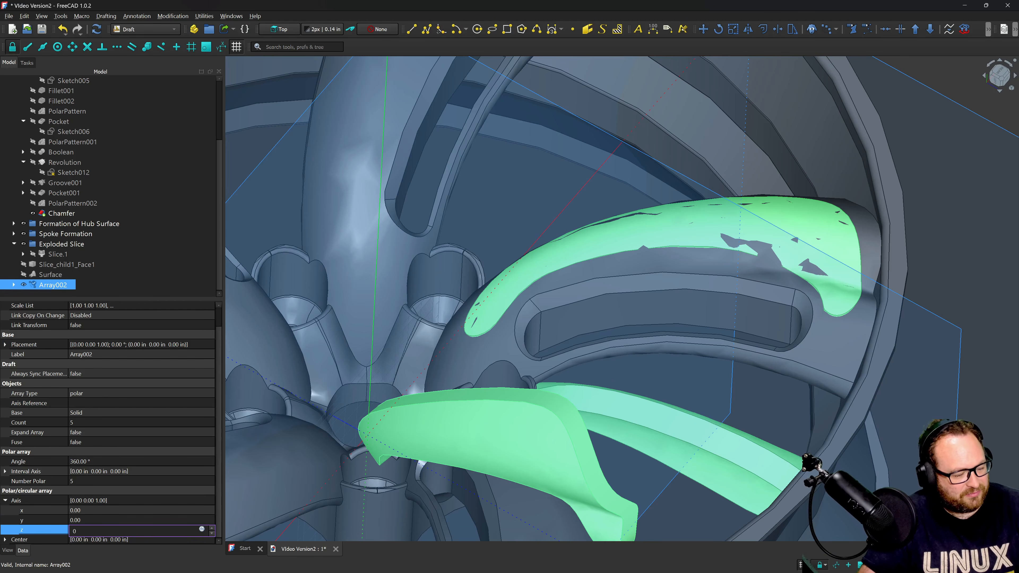
left_click(77, 521)
type("1")
key("Return")
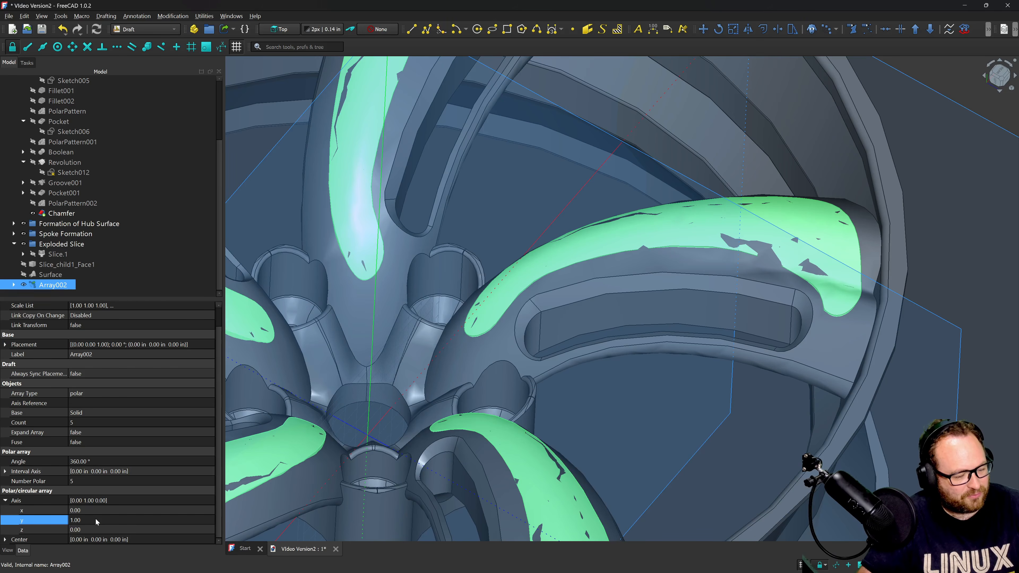
scroll(645, 288, "down", 5)
left_click(854, 119)
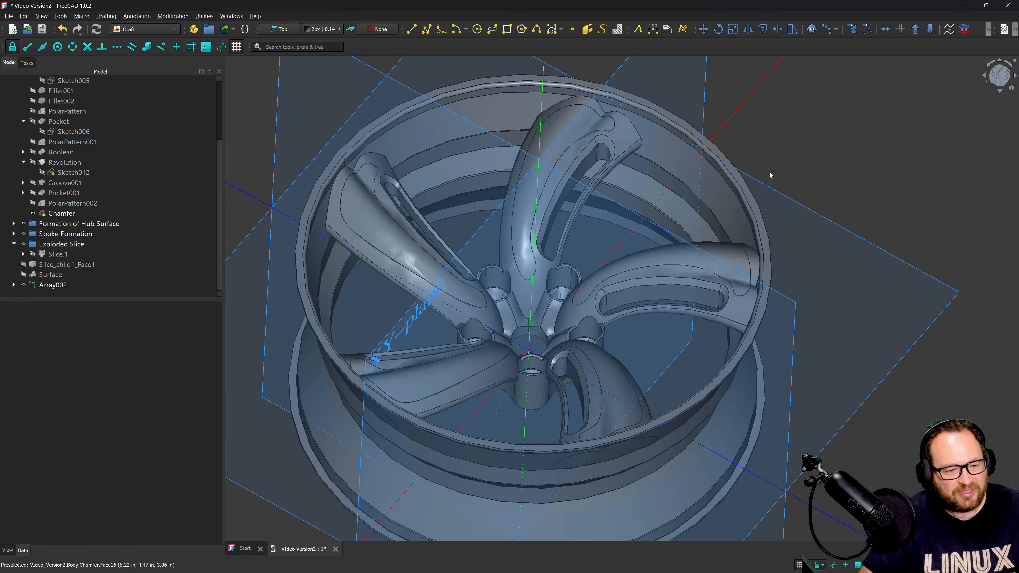
Switch to Part Design and subtract Array002 from the wheel Body with a Boolean operation of type Cut.
scroll(724, 197, "up", 3)
left_click(56, 285)
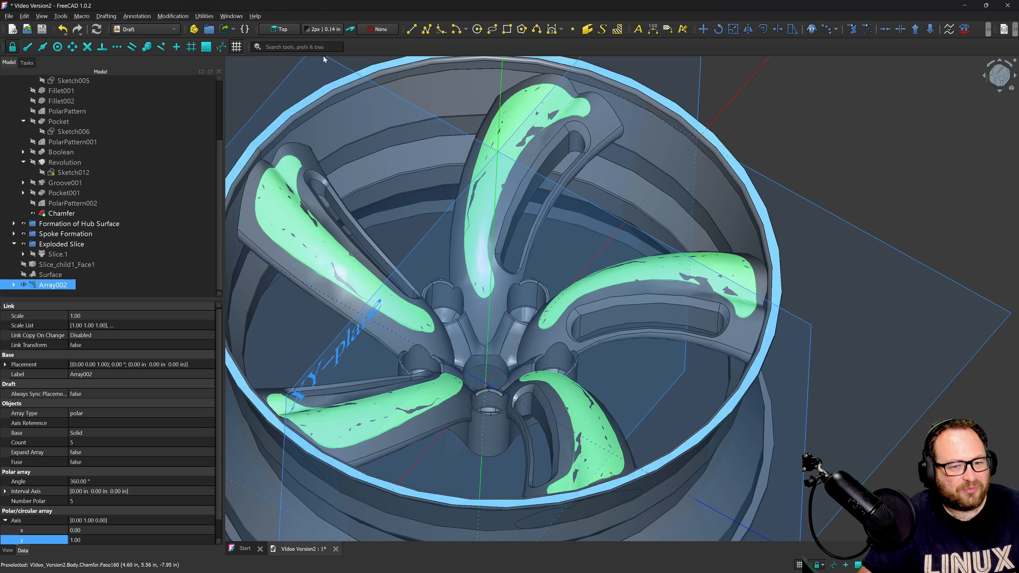
left_click(155, 29)
left_click(147, 105)
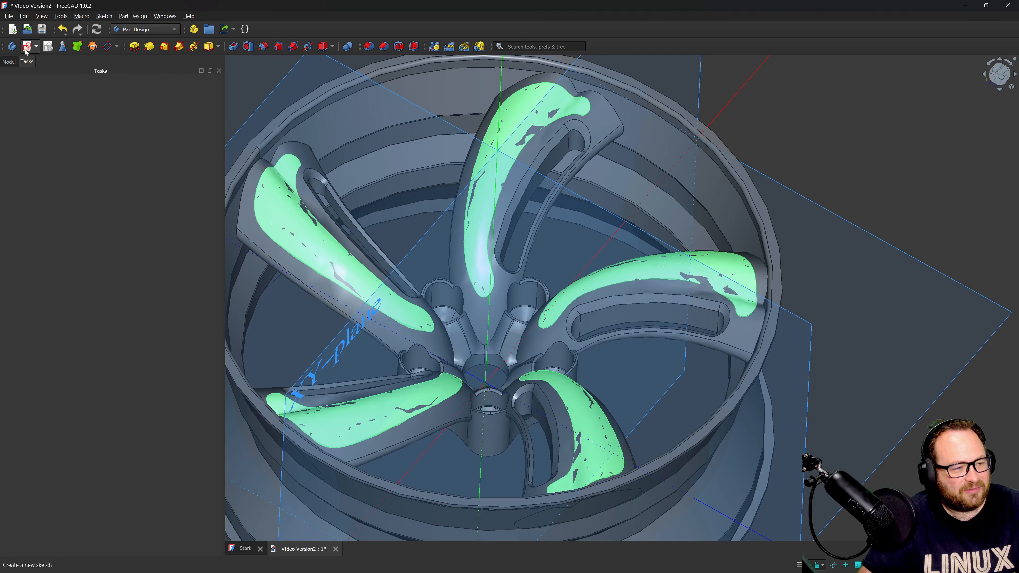
scroll(40, 88, "up", 3)
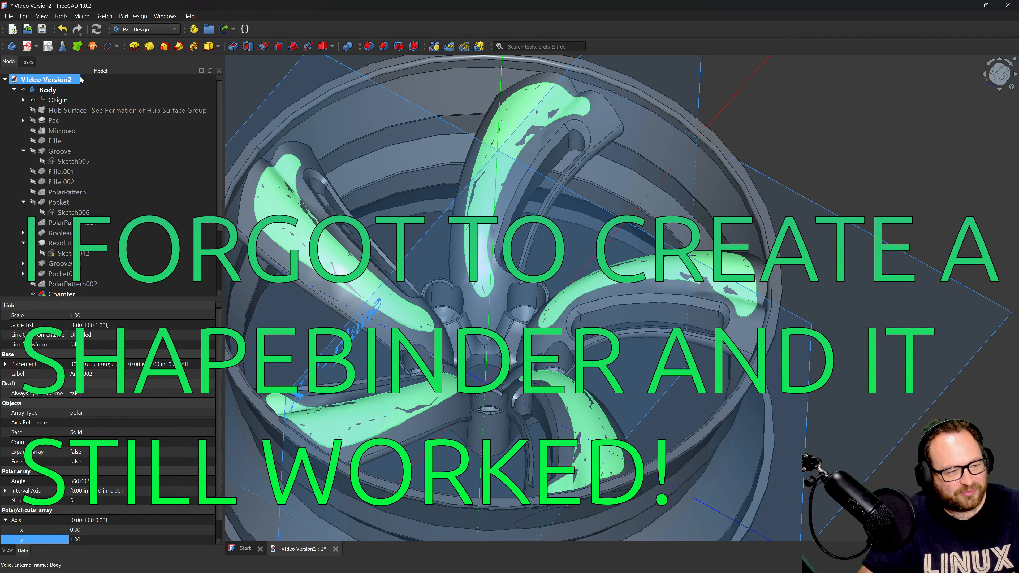
left_click(43, 80)
left_click(54, 89)
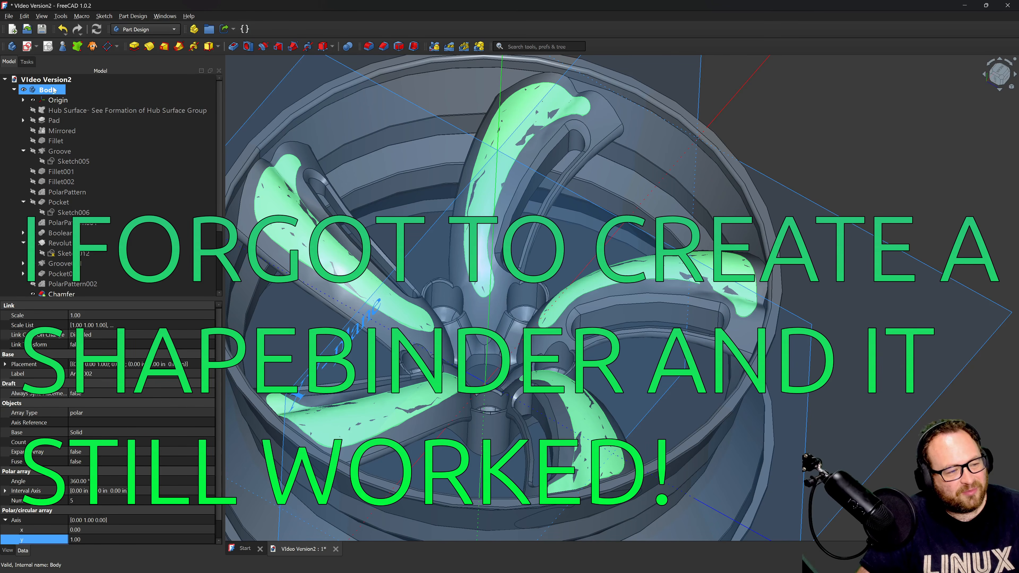
left_click(349, 46)
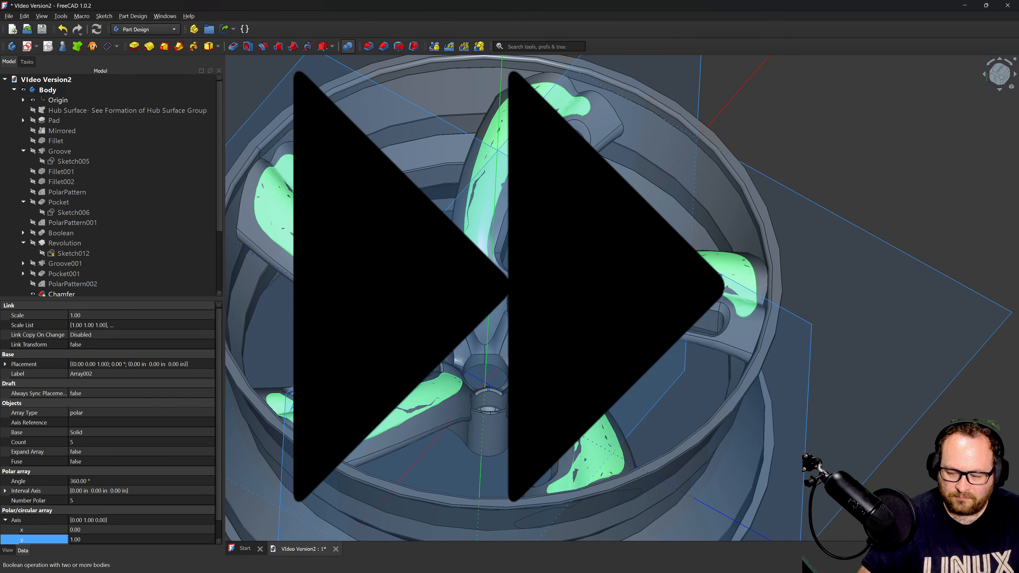
left_click(56, 315)
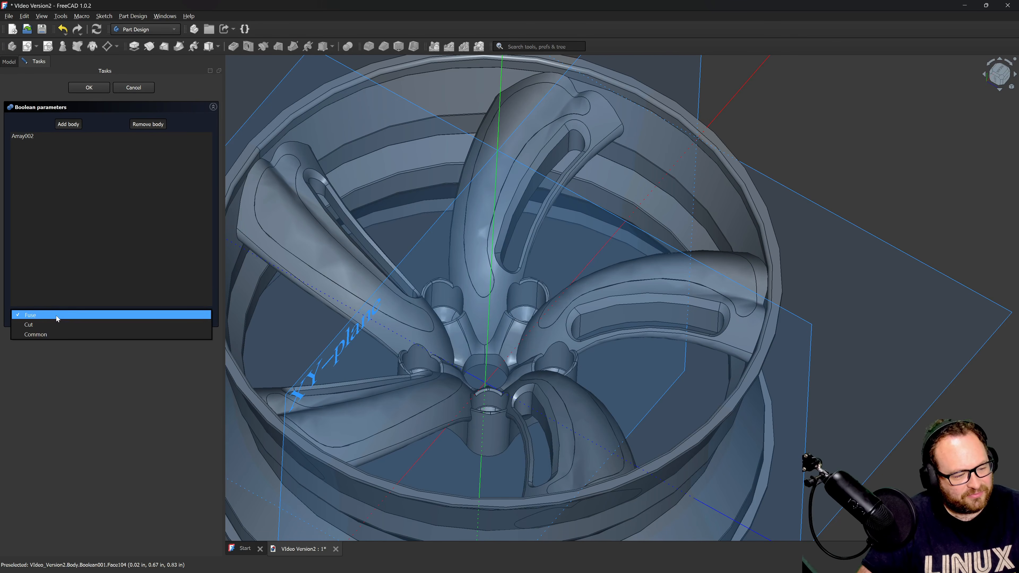
left_click(42, 325)
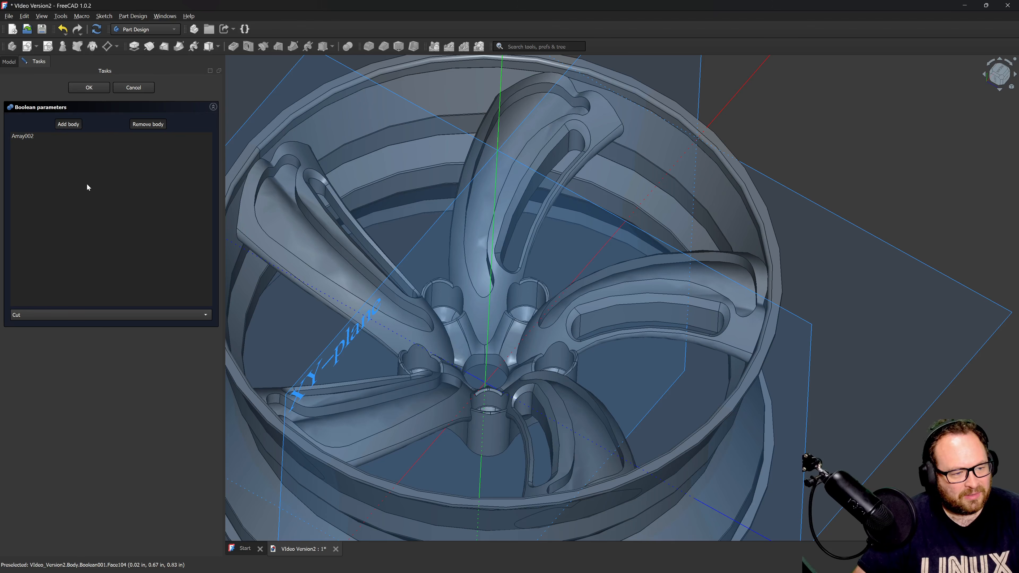
left_click(89, 87)
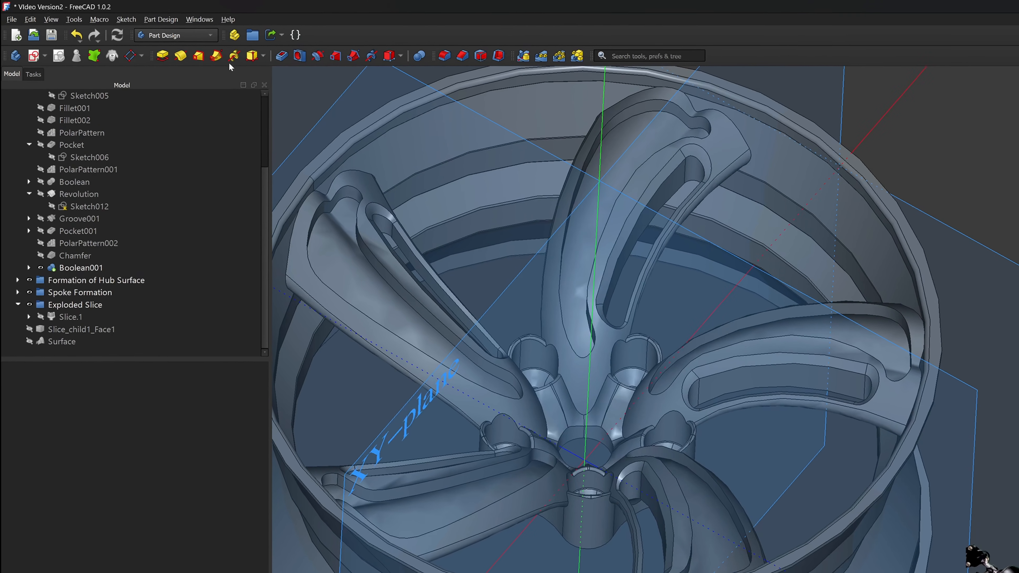
Create a group named Spoke Indention and move Exploded Slice, Slice_child1_Face1 and Surface into it.
left_click(252, 35)
left_click(76, 353)
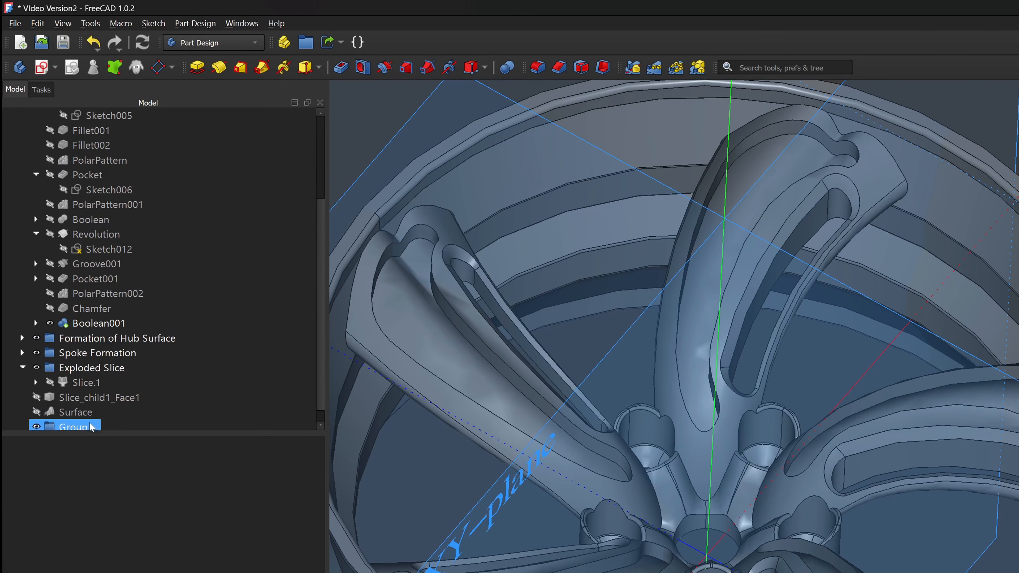
left_click(89, 428)
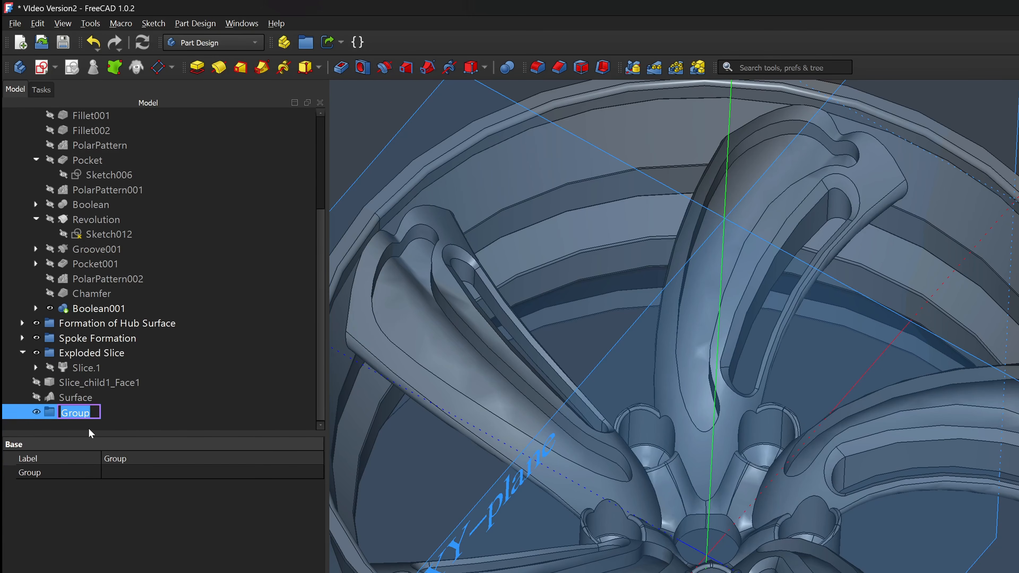
type("Spoke Inde")
type("ntion")
key("Return")
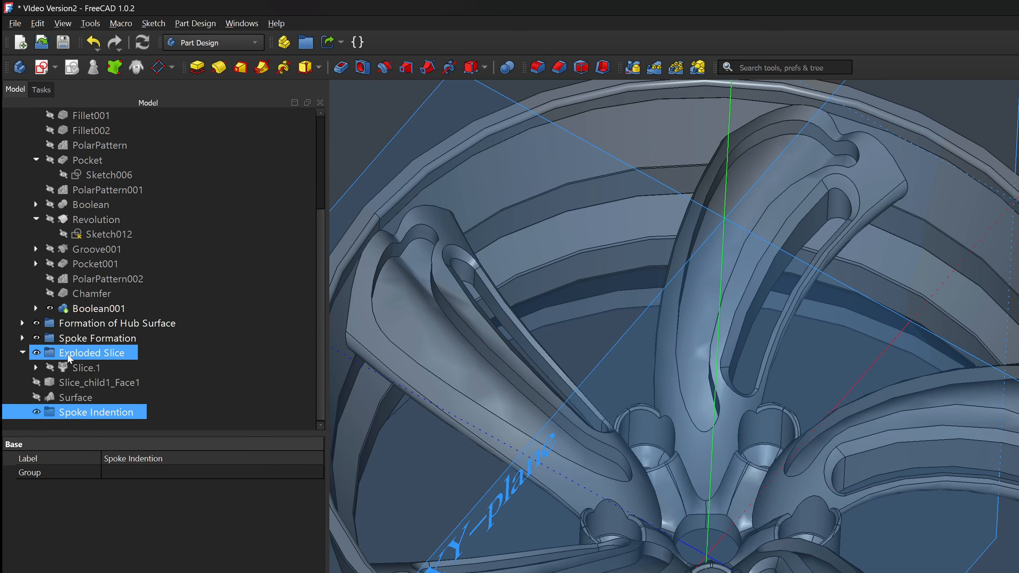
left_click_drag(89, 357, 71, 412)
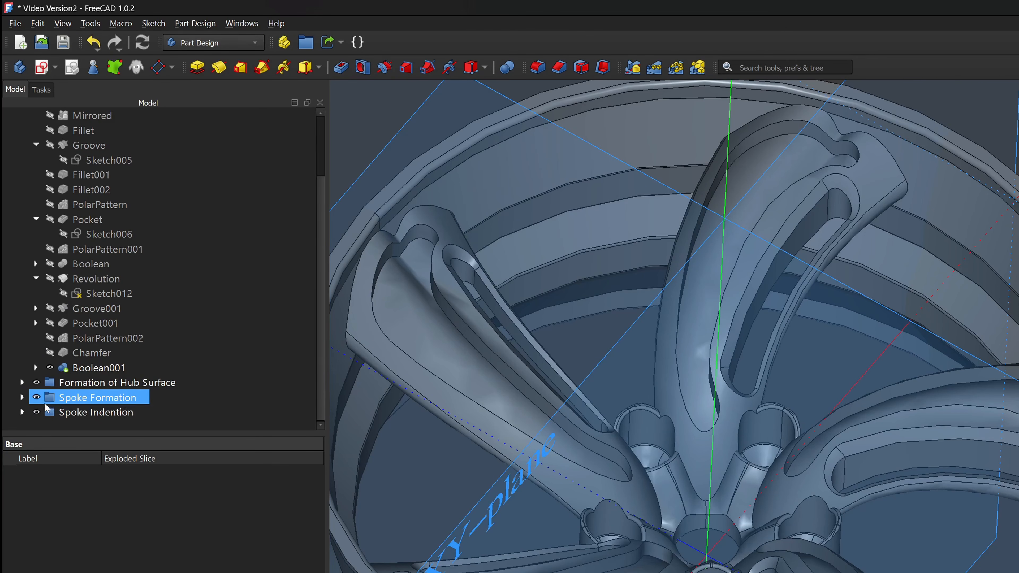
Rename the Boolean001 feature as "Boolean- See Spoke Indention".
left_click(82, 367)
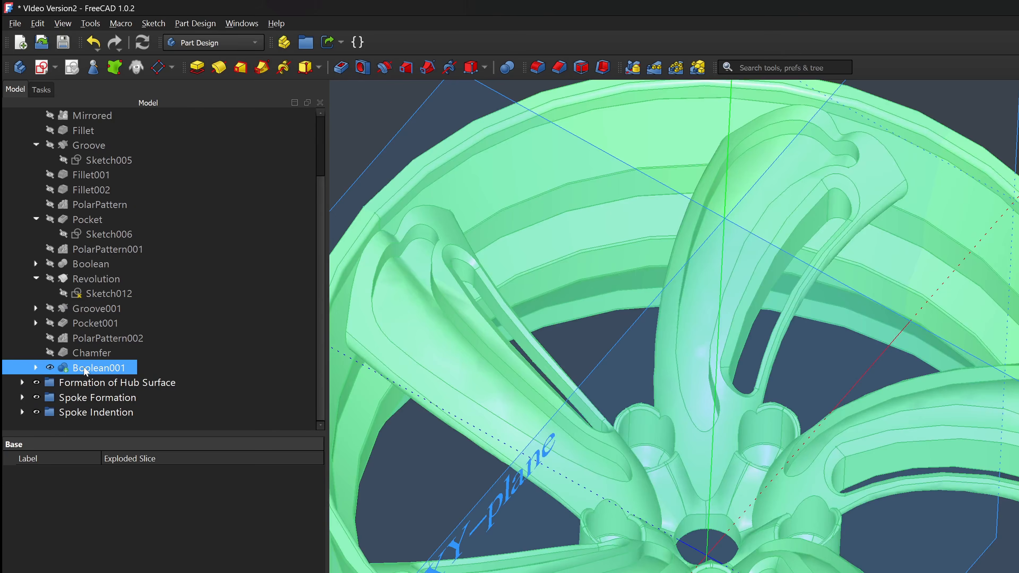
right_click(84, 366)
left_click(83, 366)
key("F2")
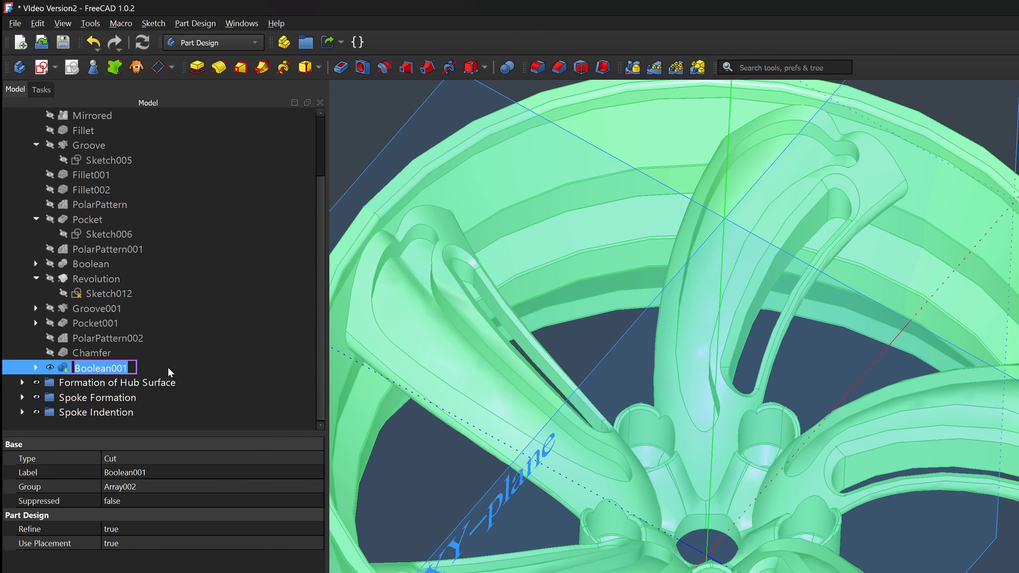
key("BackSpace")
type("Boo")
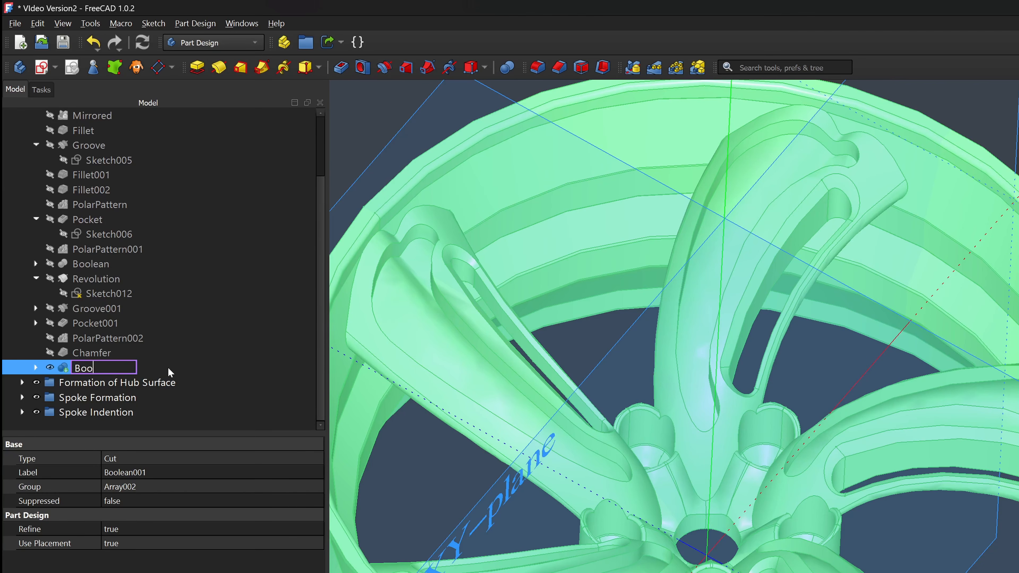
type("lean- See Spoke")
type(" Indention")
key("Return")
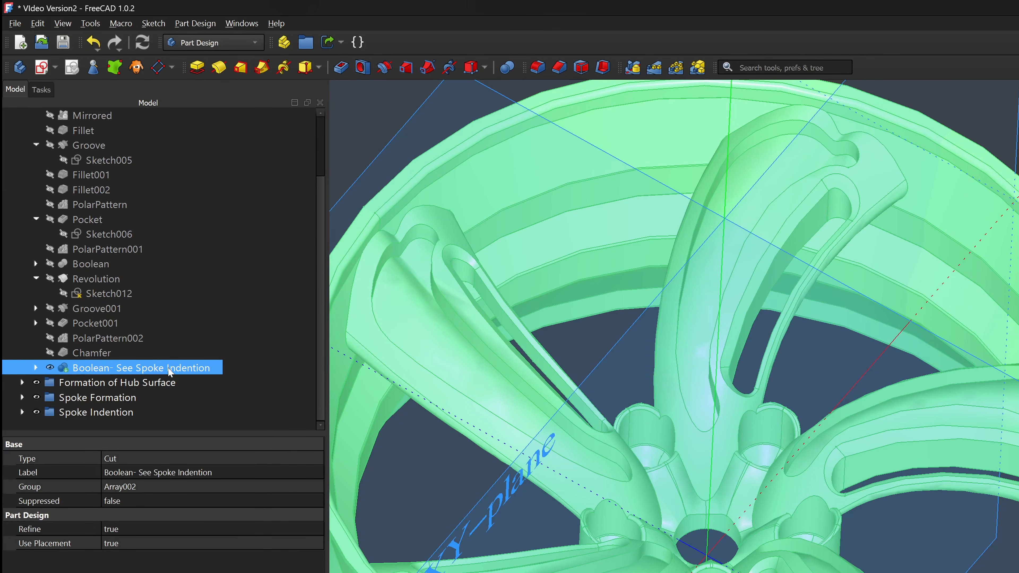
Expand the Boolean- See Spoke Indention feature and examine its source object Array002.
left_click(36, 368)
left_click(107, 382)
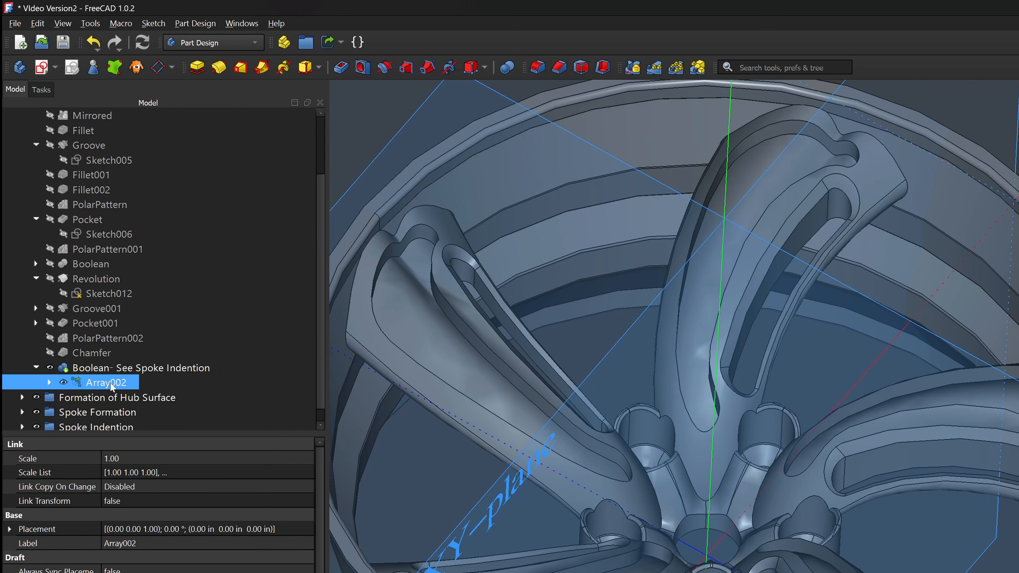
scroll(112, 386, "down", 1)
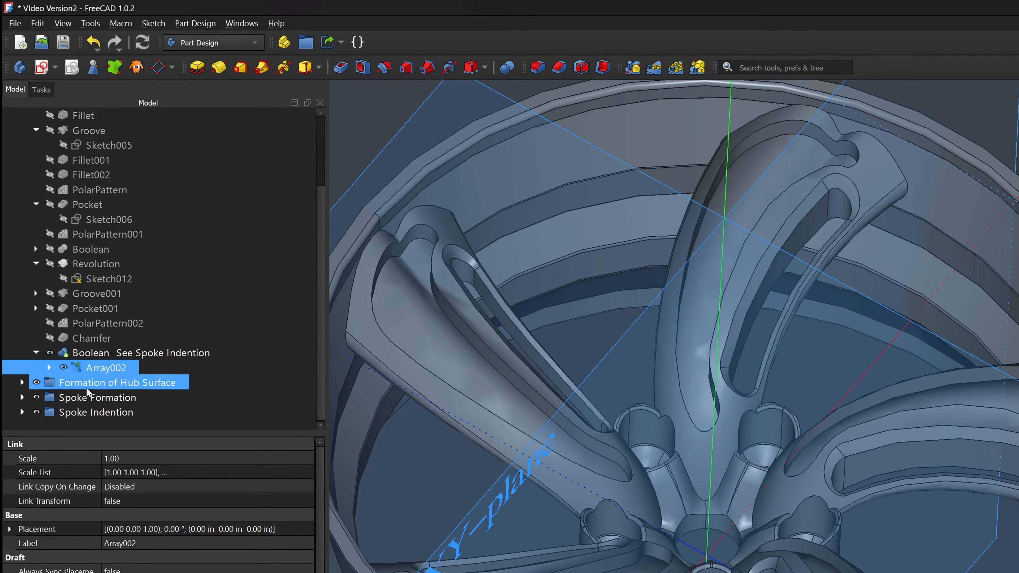
left_click(96, 353)
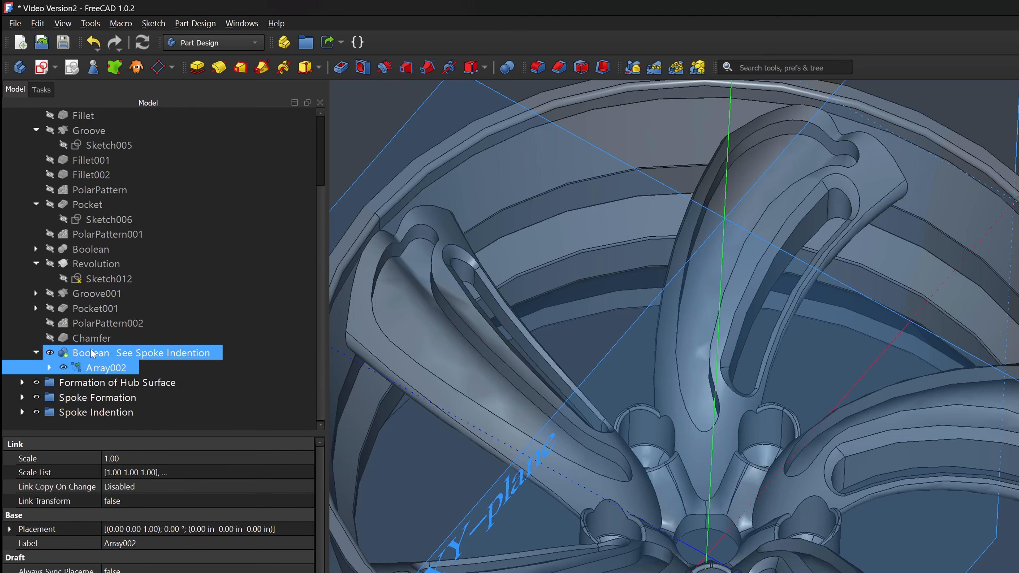
Expand the Spoke Indention group down to the Slice sources and examine Exploded Slice, Slice_child1_Face1 and Surface.
left_click(29, 414)
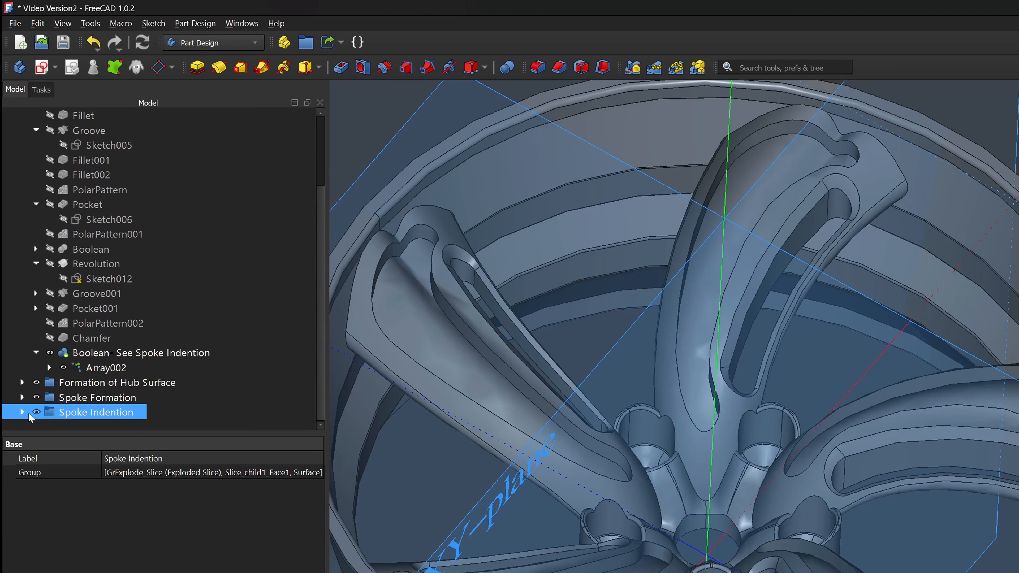
left_click(22, 412)
scroll(60, 417, "down", 1)
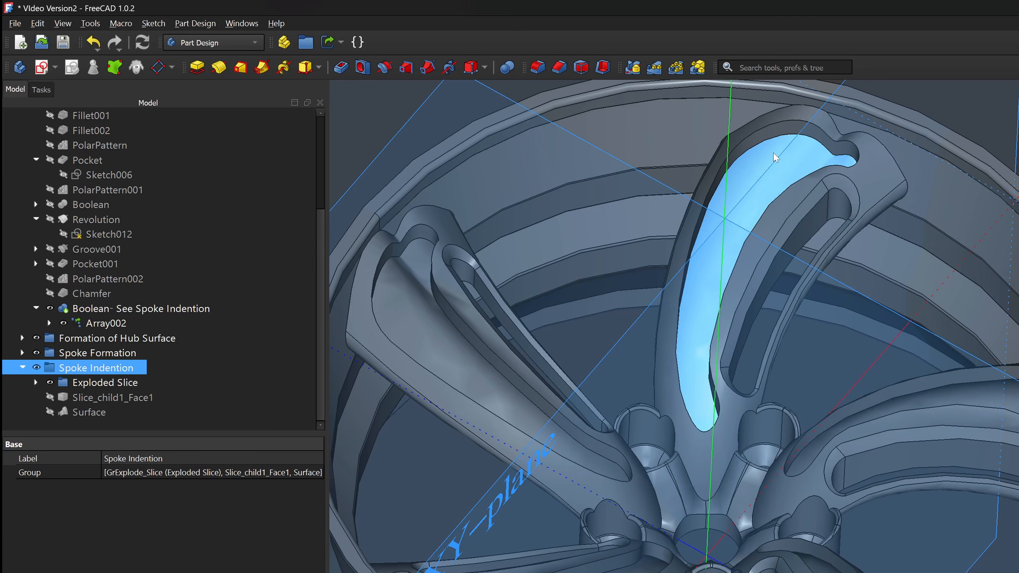
left_click(54, 385, "ctrl")
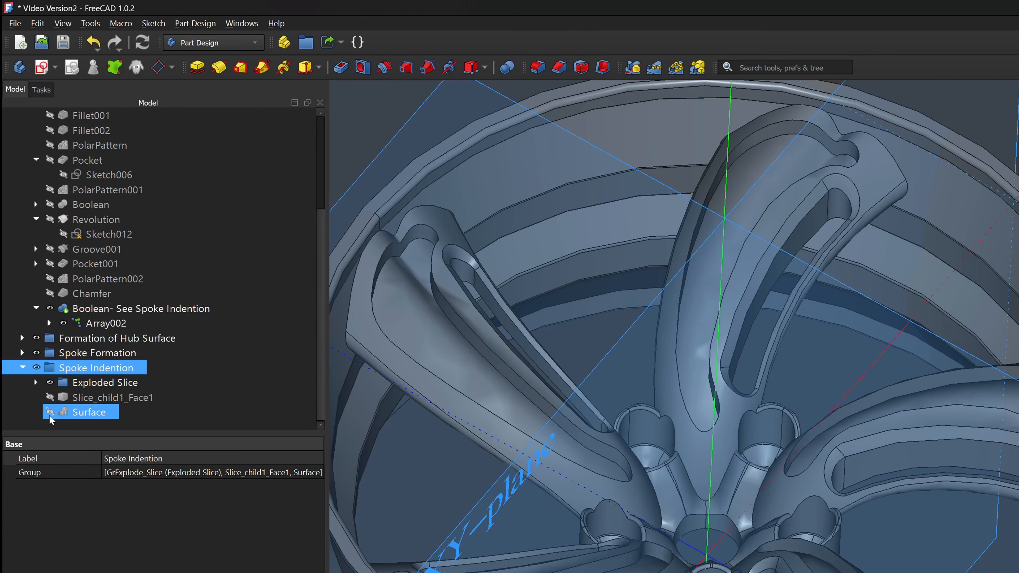
left_click(36, 383)
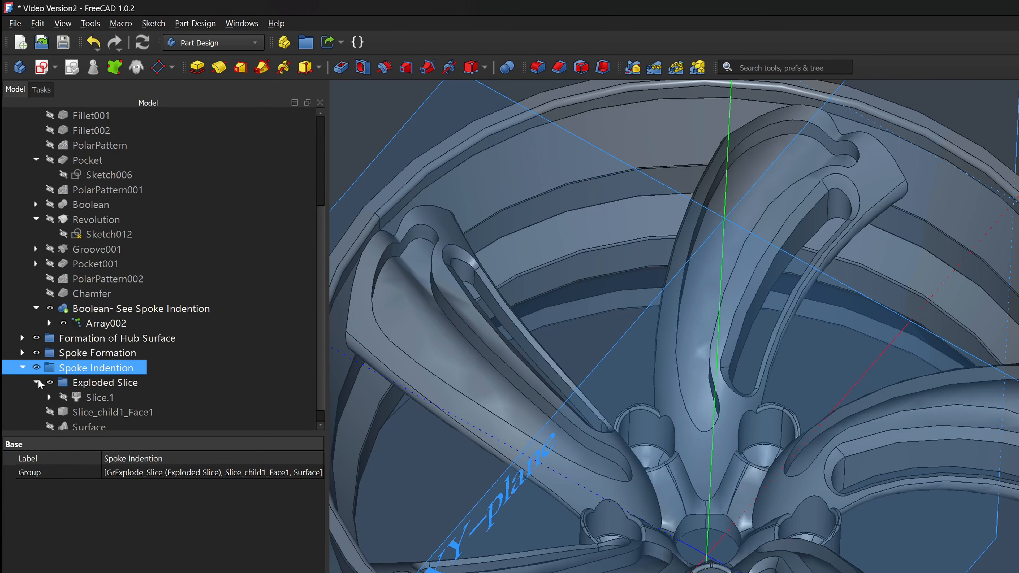
scroll(54, 392, "down", 1)
left_click(49, 382)
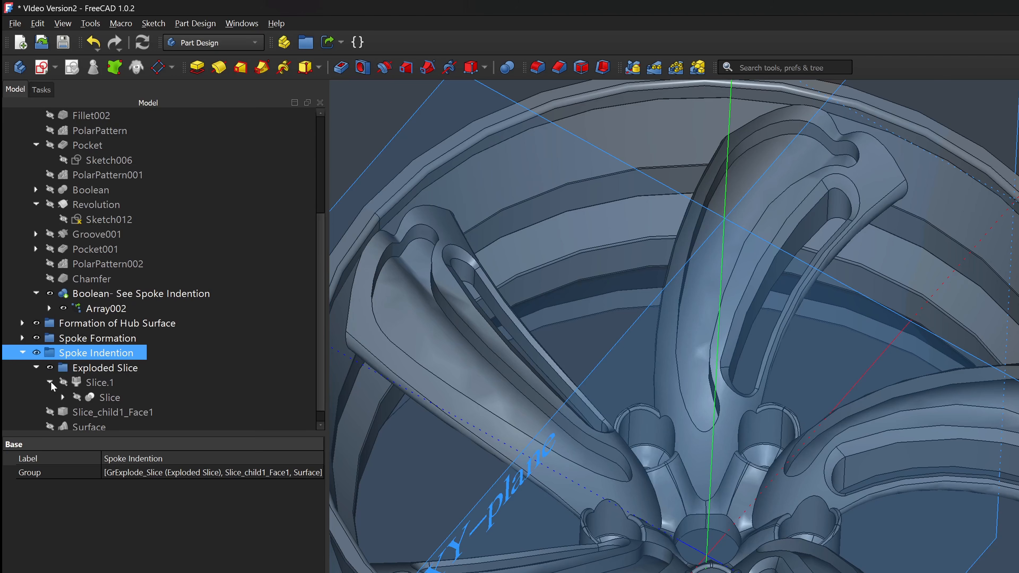
left_click(63, 397)
scroll(64, 398, "down", 1)
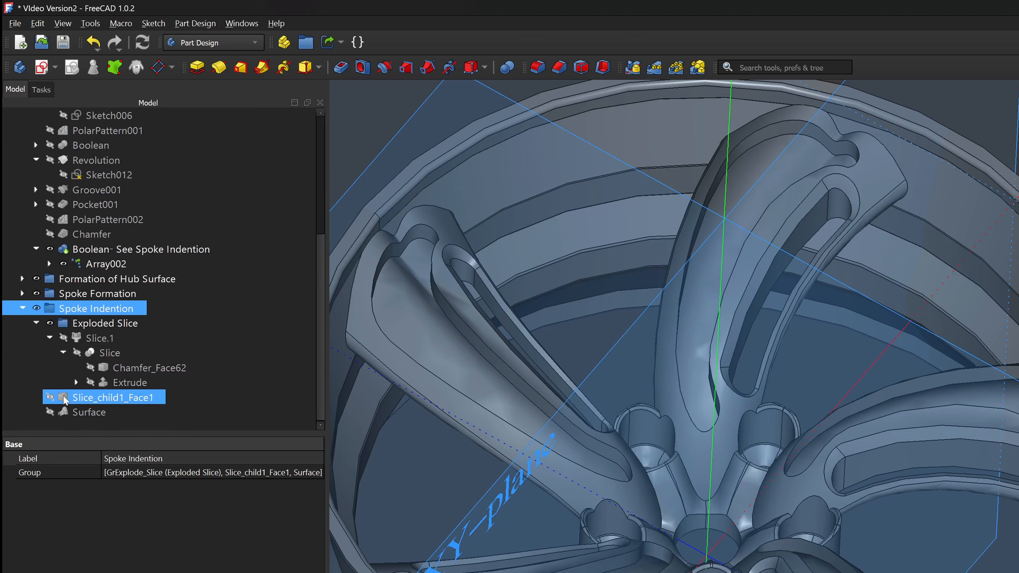
left_click(101, 355)
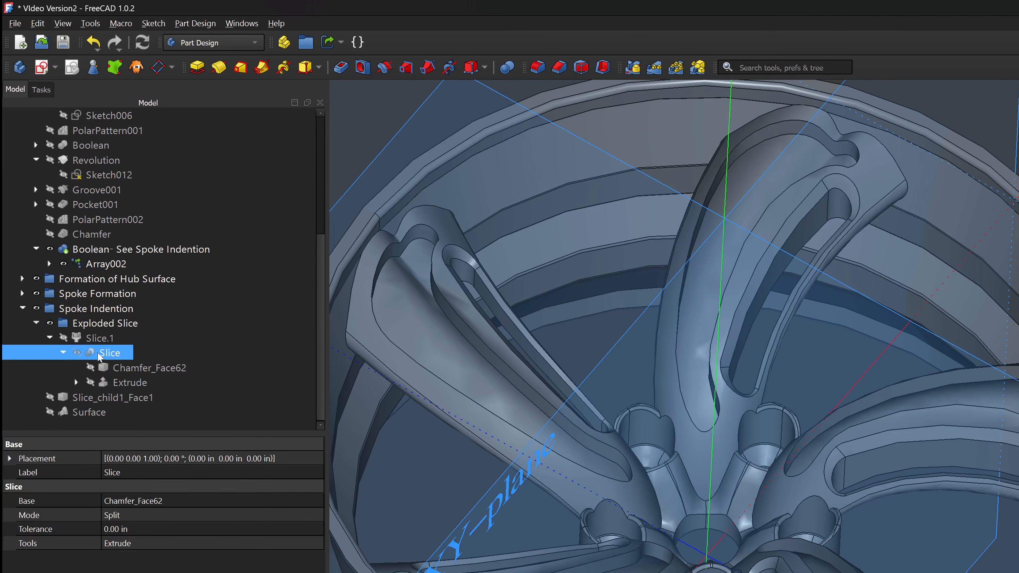
left_click(89, 398)
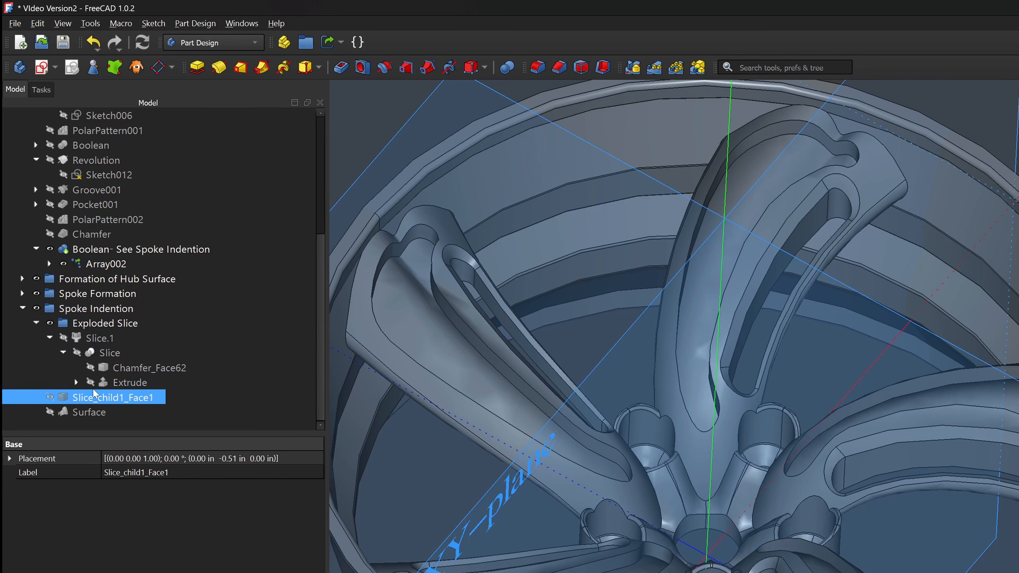
right_click(98, 399)
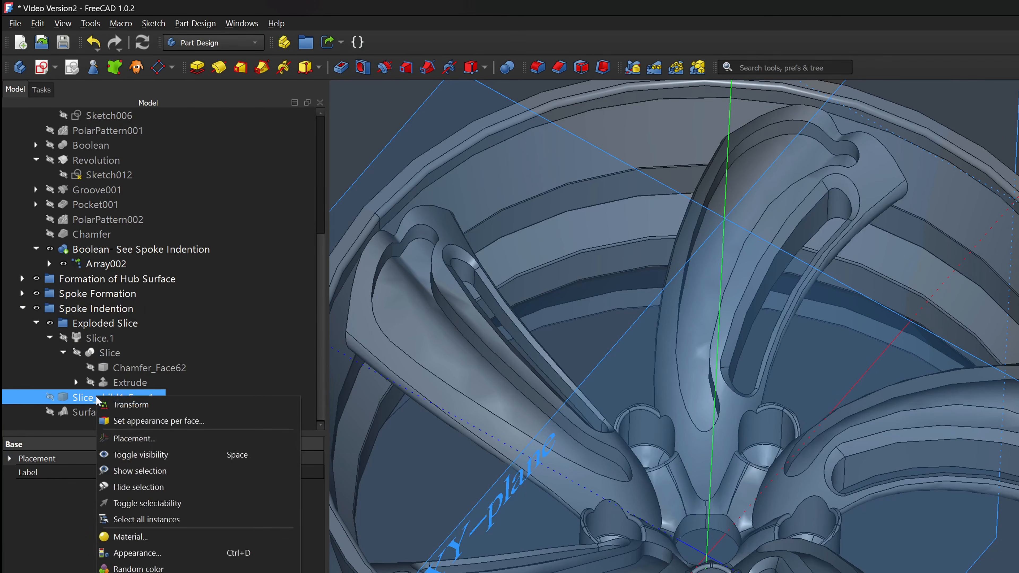
key("Escape")
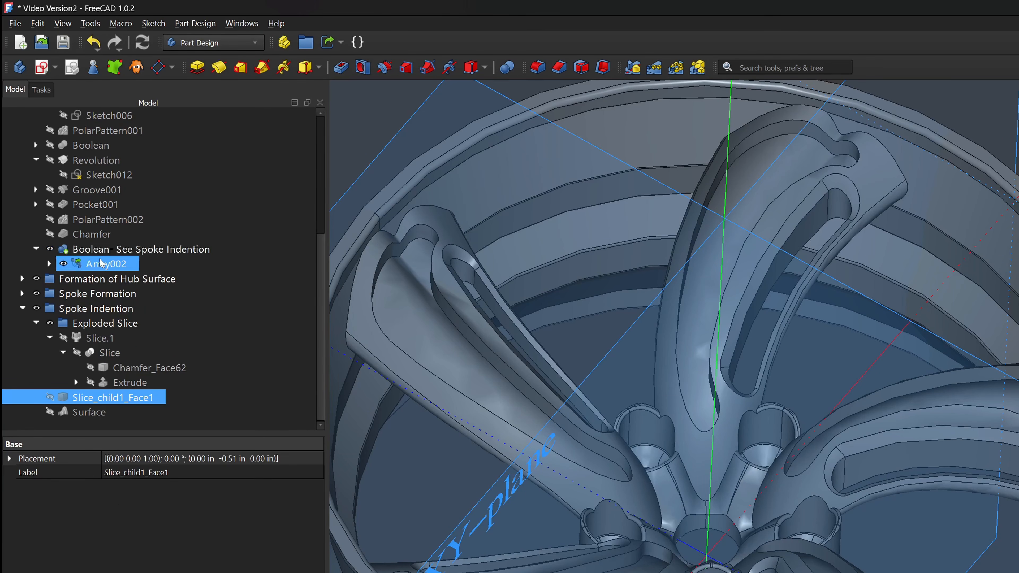
Hide the Boolean- See Spoke Indention feature and show the Slice_child1_Face1 and Slice.1 faces.
left_click(105, 264)
left_click(112, 251)
key("space")
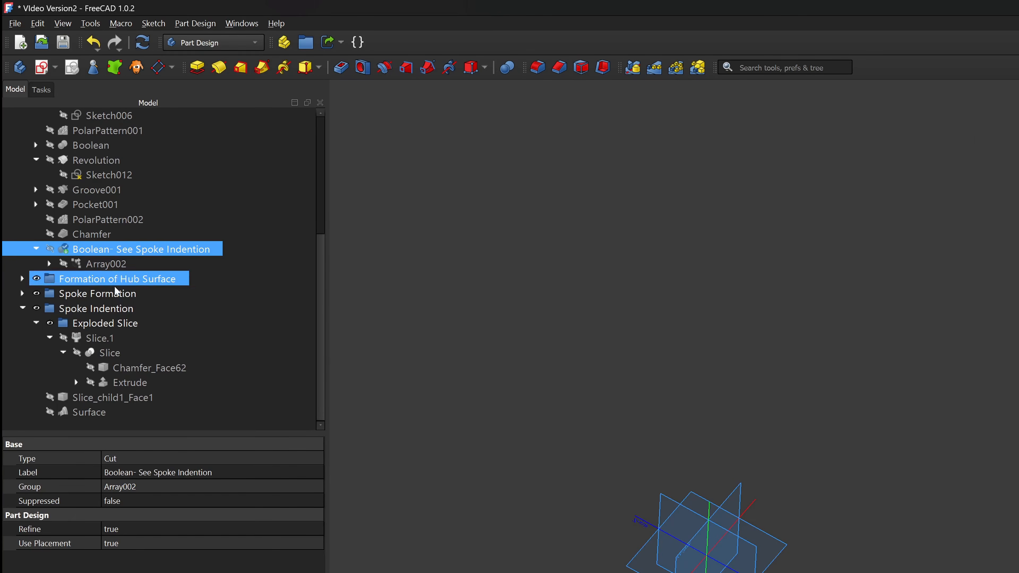
left_click(124, 399)
key("space")
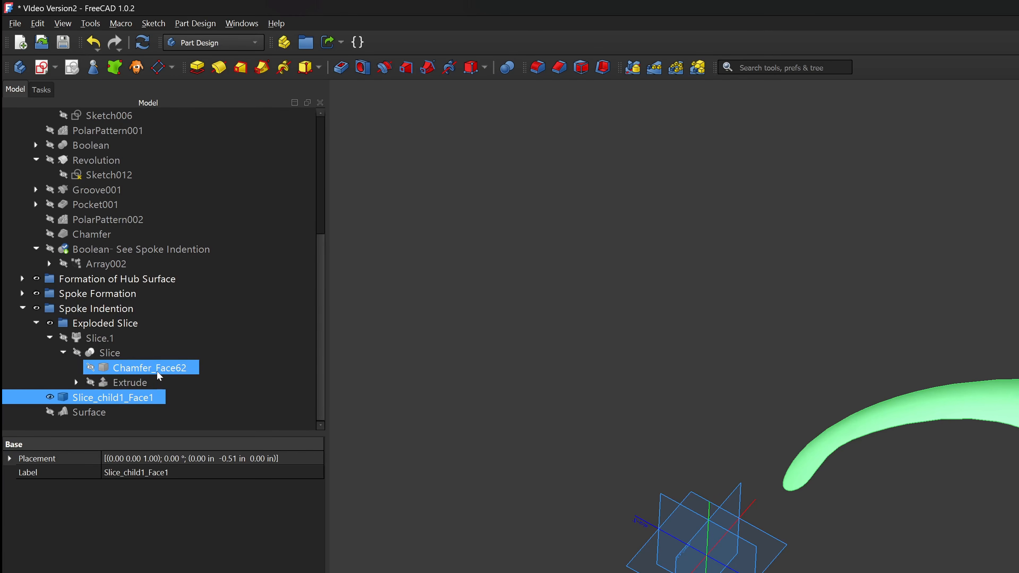
left_click(93, 339)
key("space")
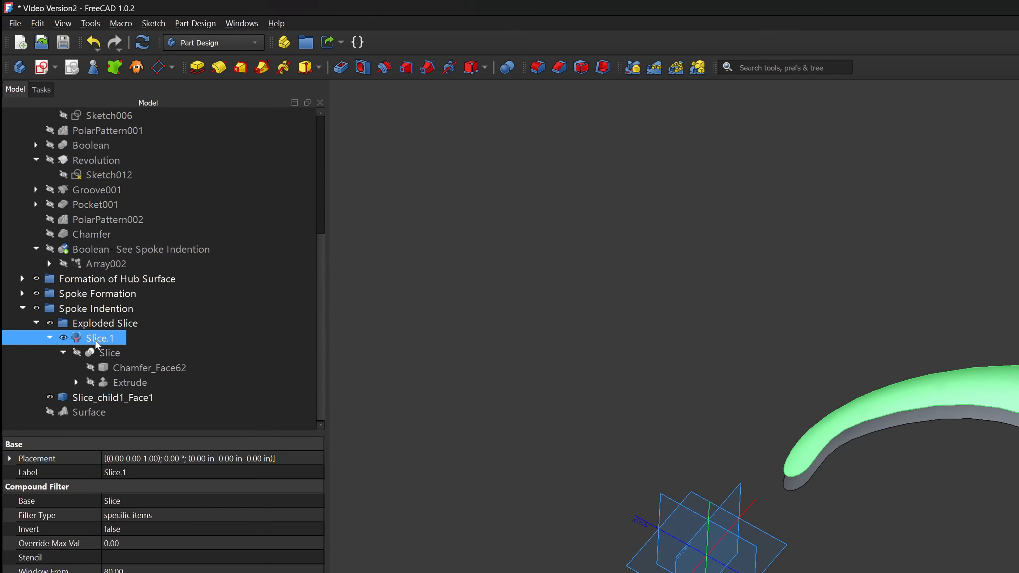
Transform Slice_child1_Face1 with a 0.25 in translation increment, moving it up 0.25 in along the Y axis towards Slice.1.
left_click(814, 509)
left_click(854, 437)
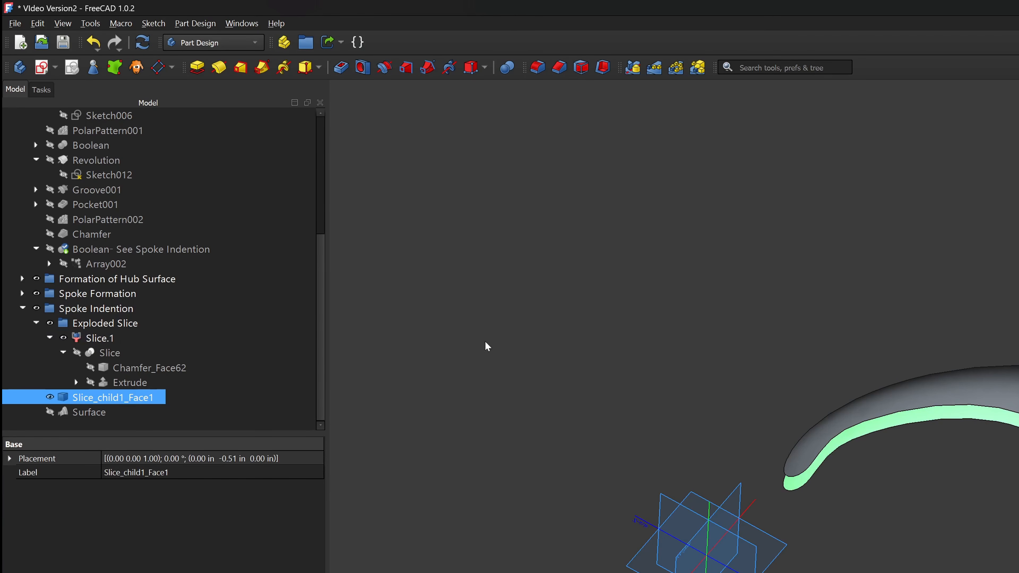
right_click(137, 398)
left_click(139, 405)
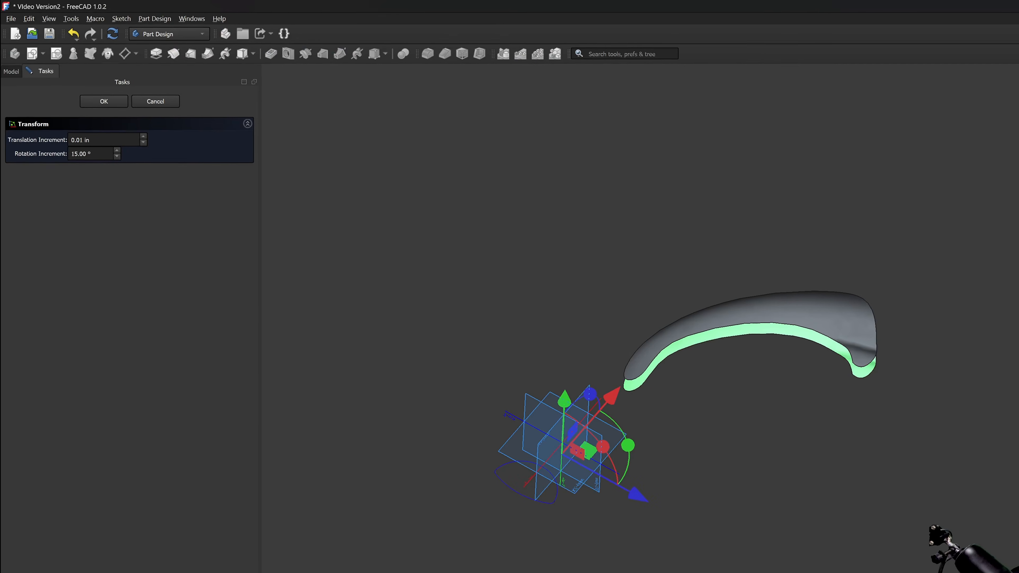
left_click_drag(116, 171, 88, 172)
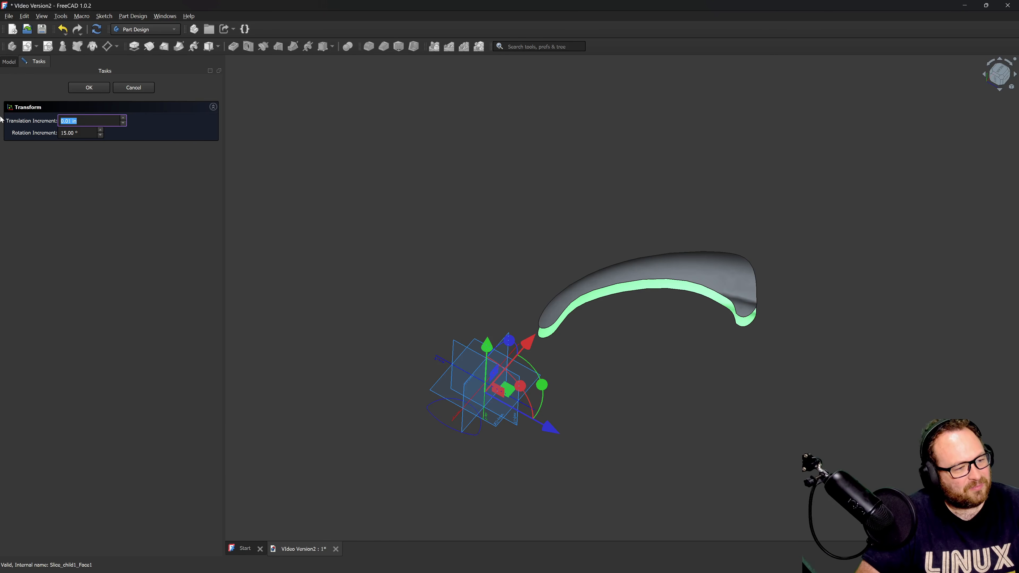
type(".25")
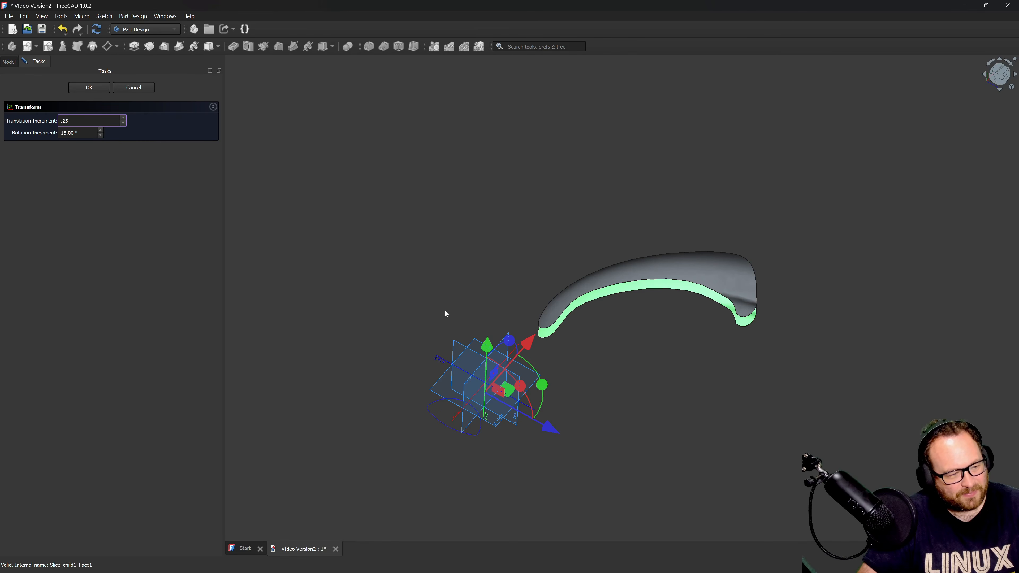
middle_click_drag(445, 311, 419, 285)
scroll(569, 419, "up", 1)
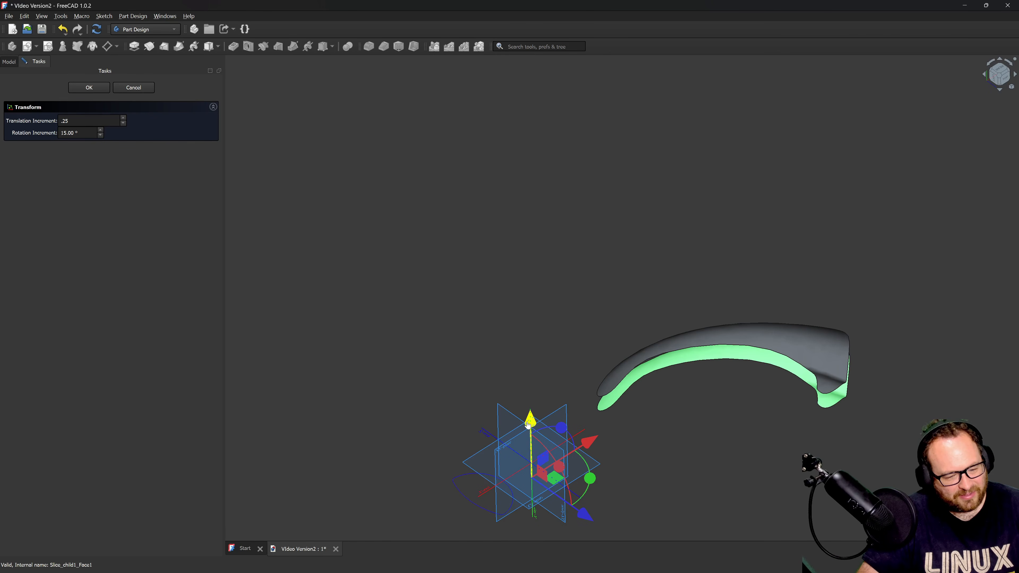
left_click_drag(528, 424, 523, 405)
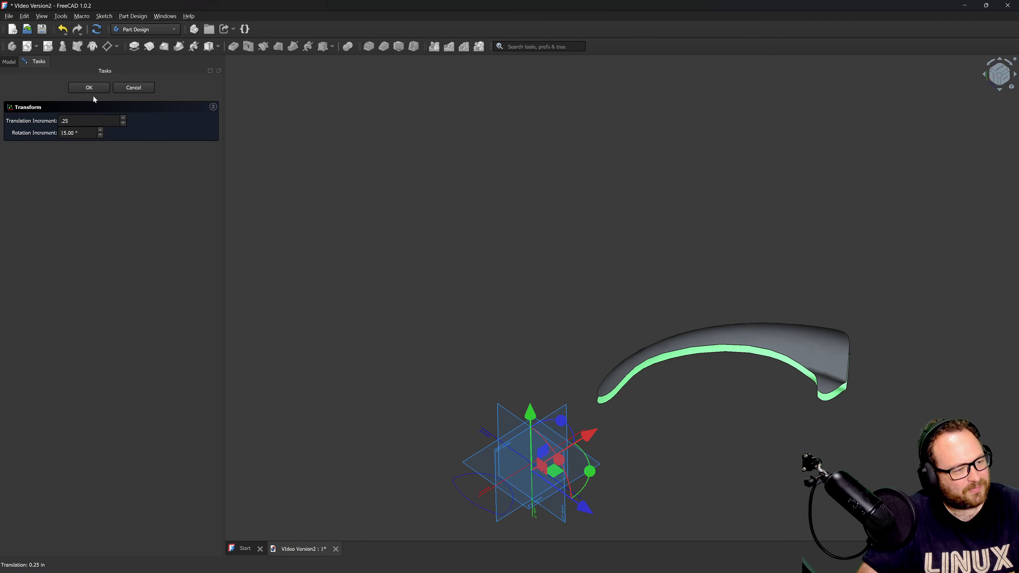
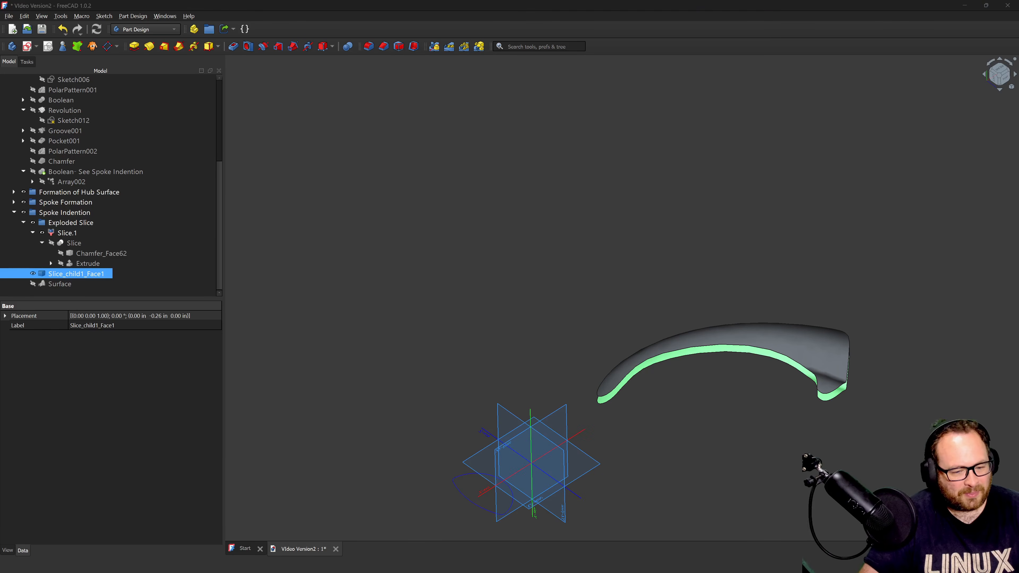
Hide the Slice_child1_Face1 and Slice.1 faces.
left_click(675, 282)
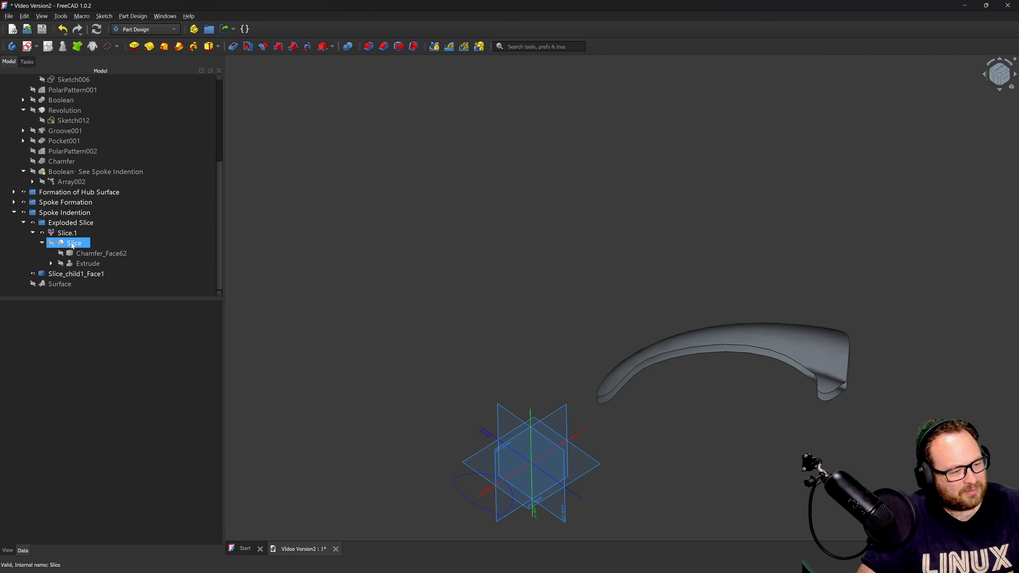
left_click(60, 284)
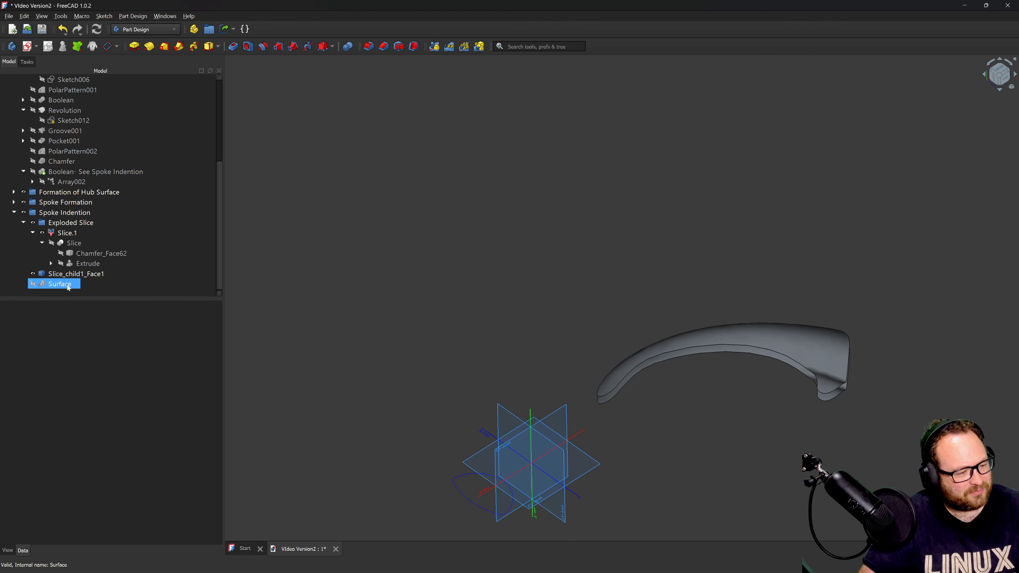
left_click(91, 271)
key("space")
left_click(73, 233)
key("space")
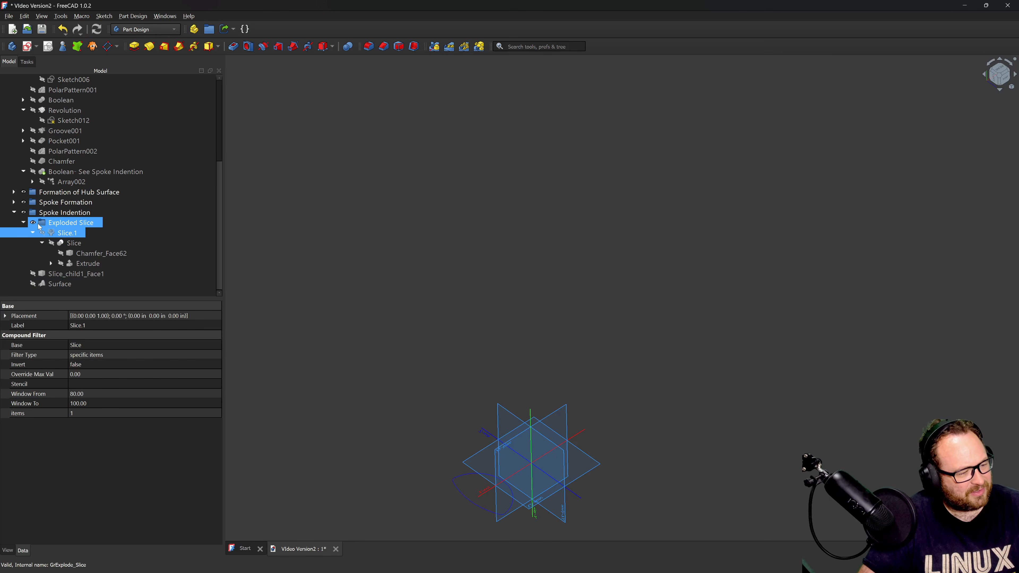
Display Surface on its own to check the loft between the faces, hide it again and collapse Exploded Slice.
left_click(50, 284)
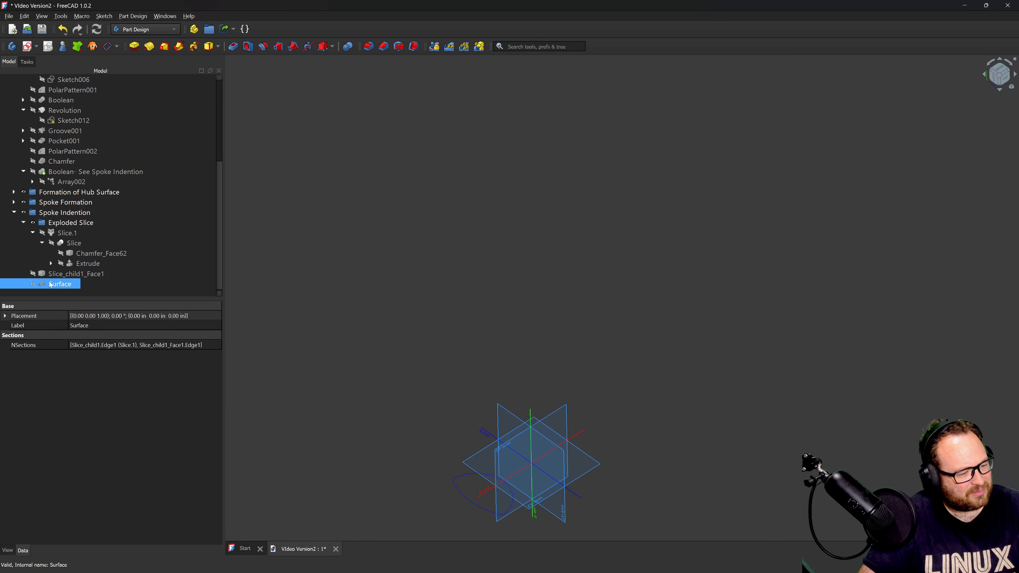
left_click(56, 275)
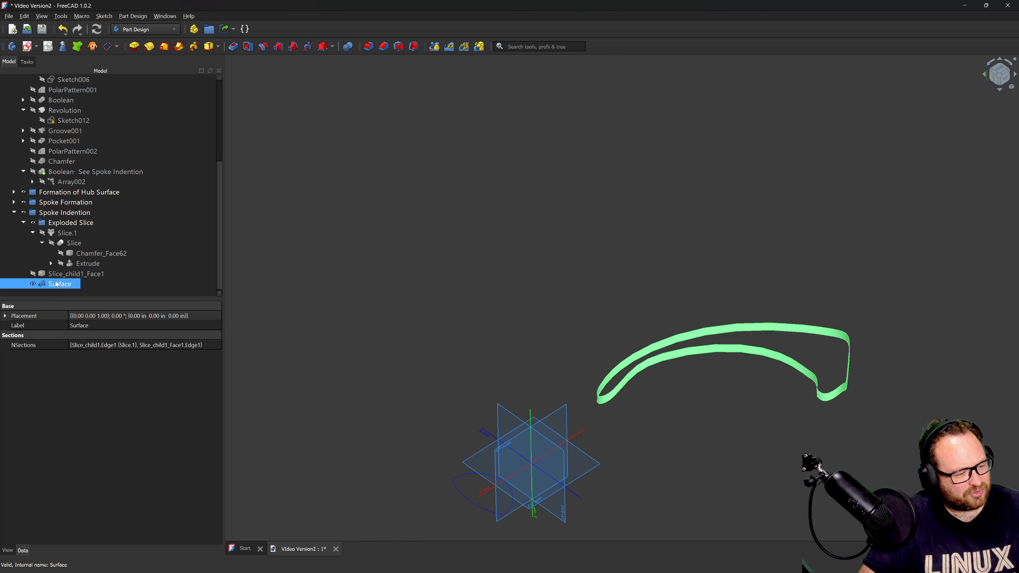
left_click(24, 223)
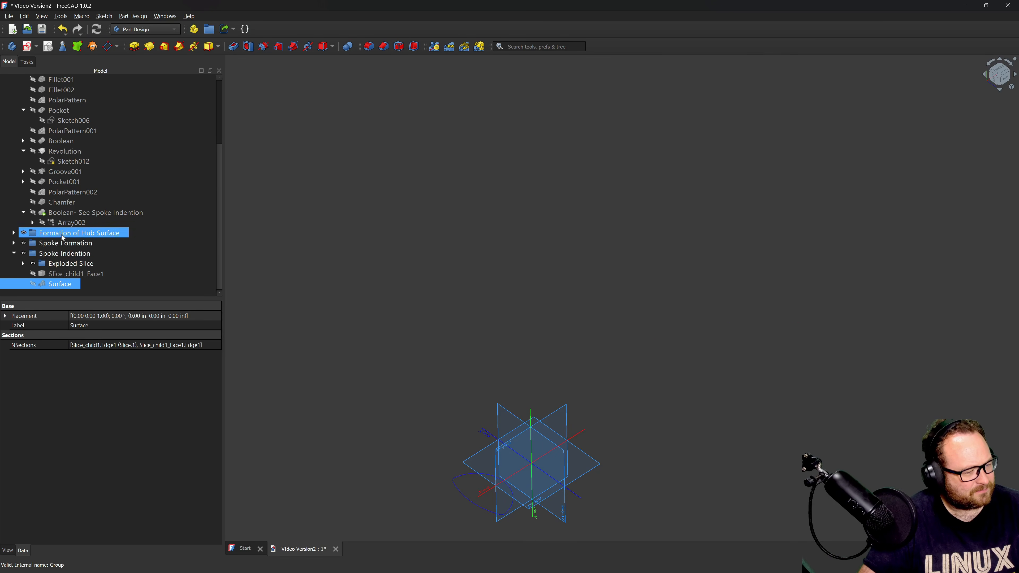
Move Array002 out of the Boolean- See Spoke Indention feature into the Exploded Slice group and expand that group to check it.
left_click(71, 223)
left_click_drag(67, 226, 56, 266)
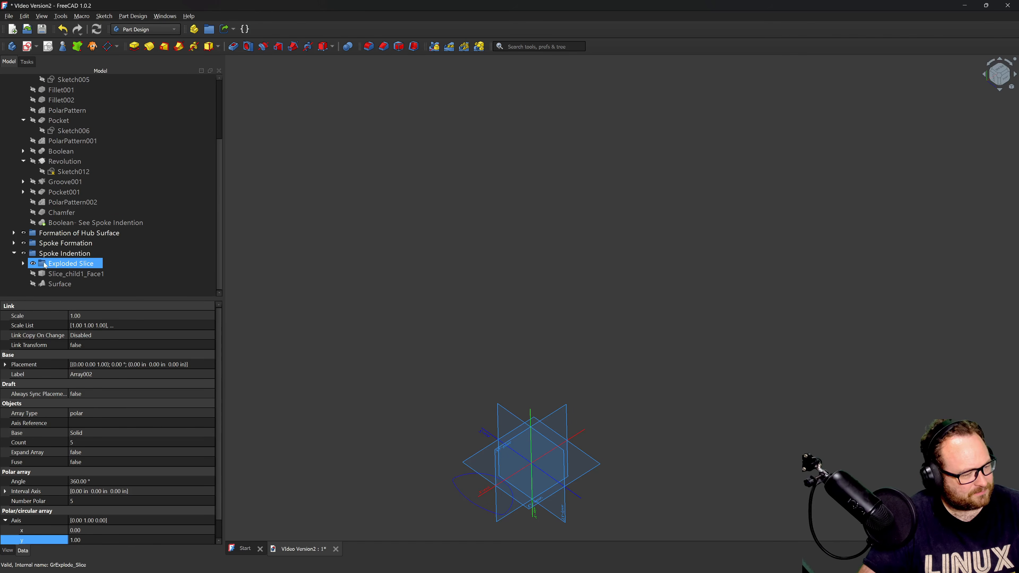
left_click(14, 253)
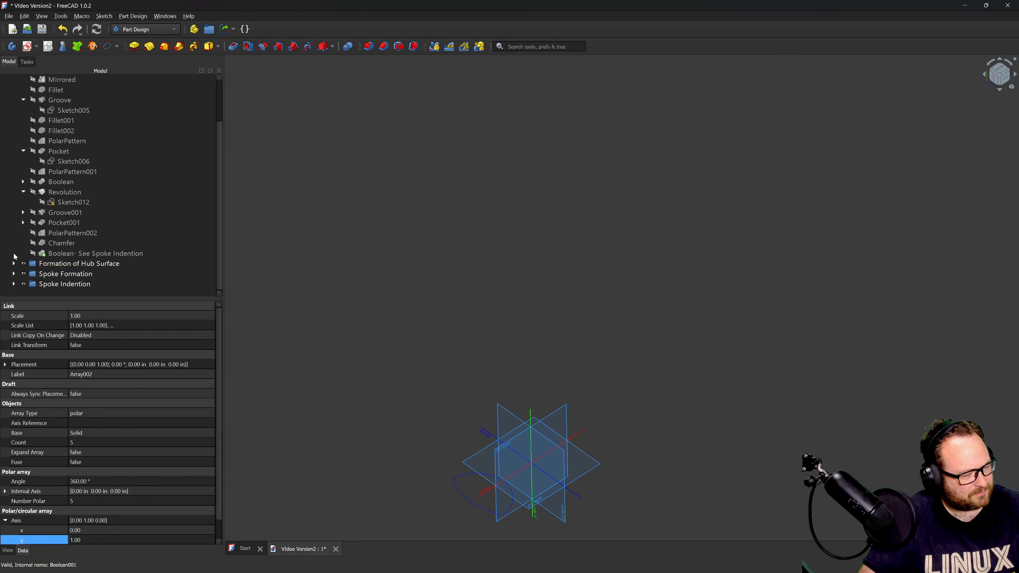
left_click(16, 285)
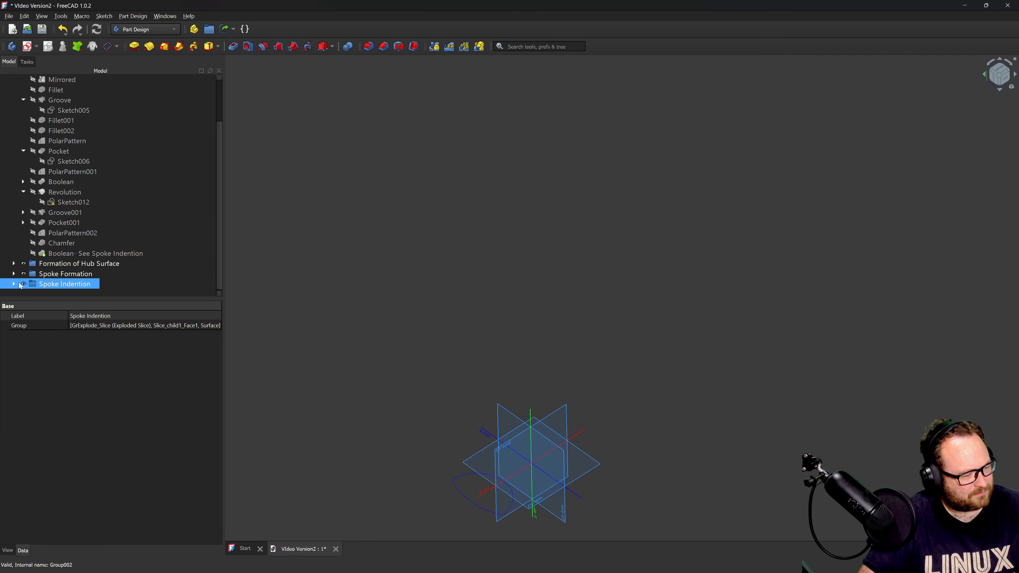
left_click(14, 284)
scroll(25, 286, "down", 1)
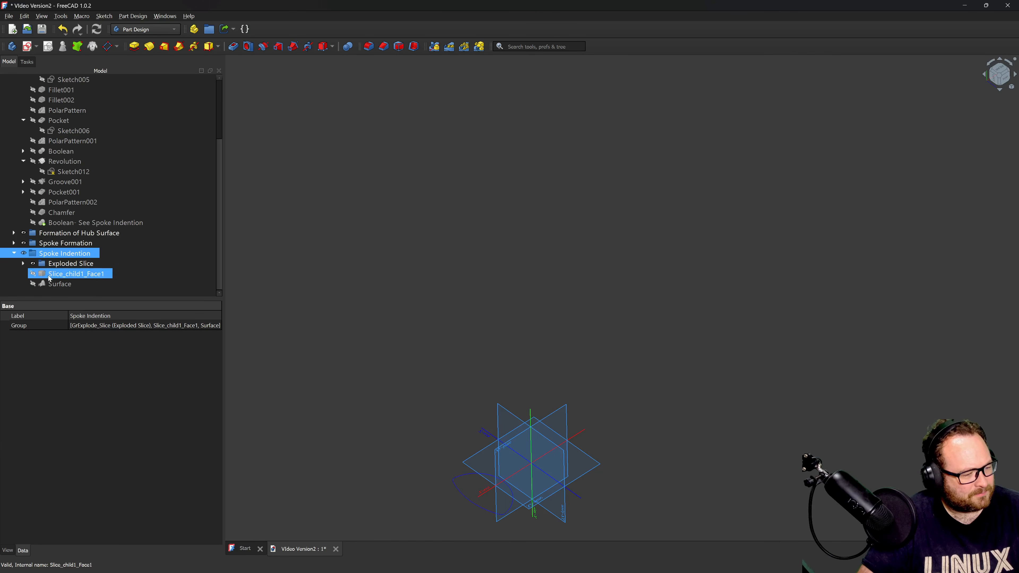
left_click(23, 264)
scroll(23, 266, "down", 2)
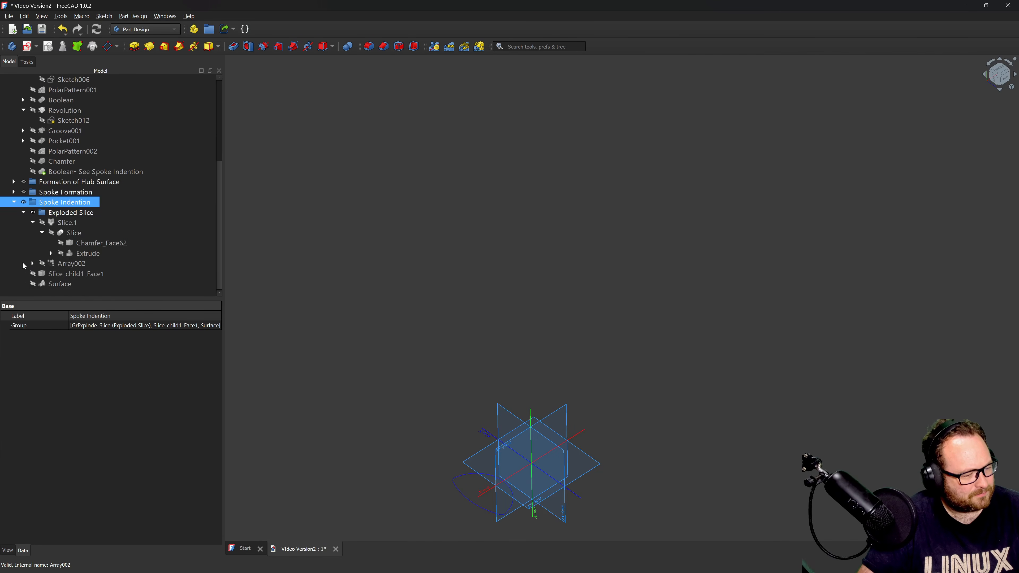
Show Array002 in the Exploded Slice group and clear the selection.
left_click(65, 267)
key("space")
left_click(438, 241)
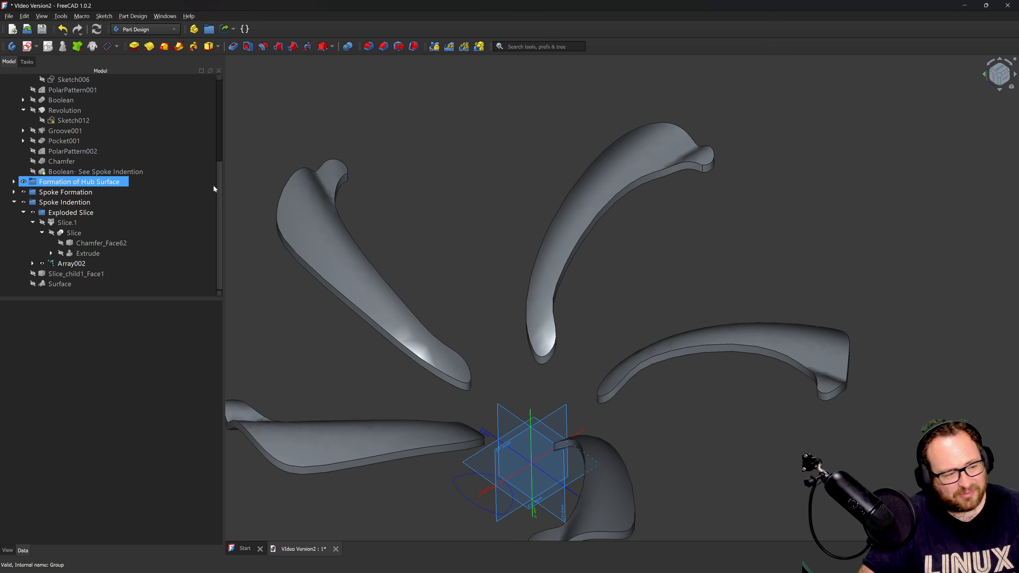
Hide Array002 and show the Boolean- See Spoke Indention feature to check the indentations on the wheel.
left_click(69, 263)
key("space")
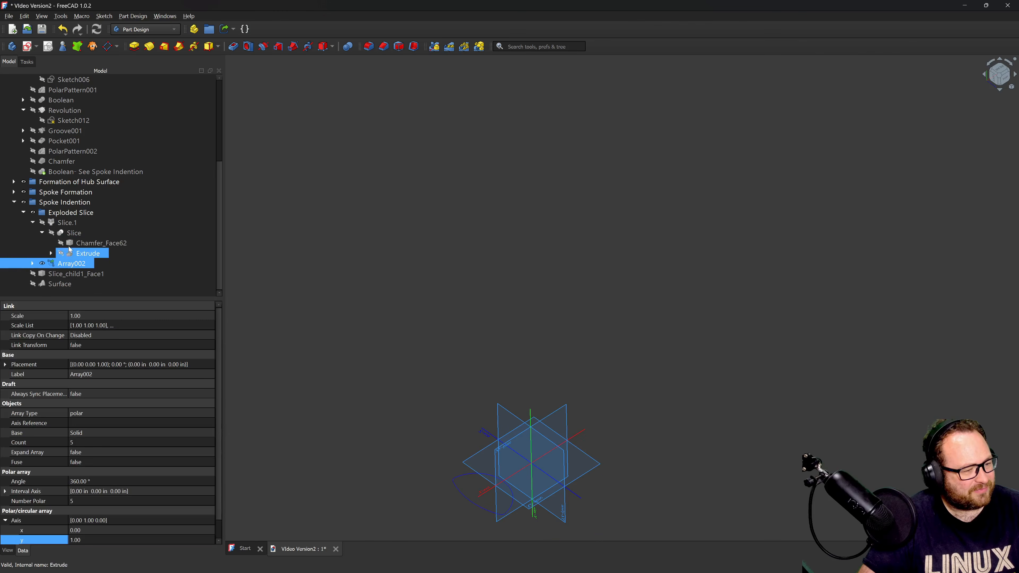
left_click(96, 172)
key("space")
left_click(546, 248)
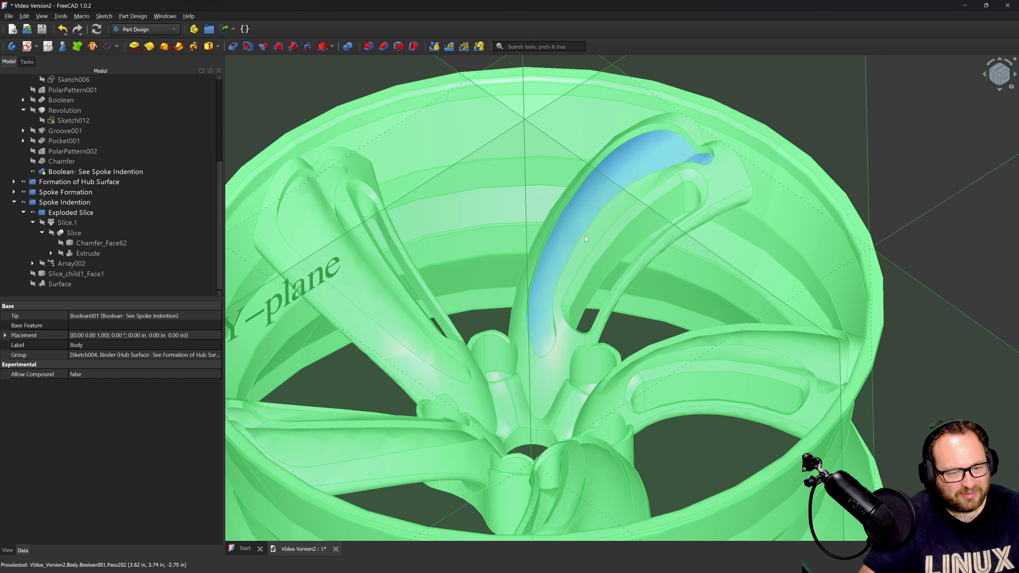
left_click(638, 221)
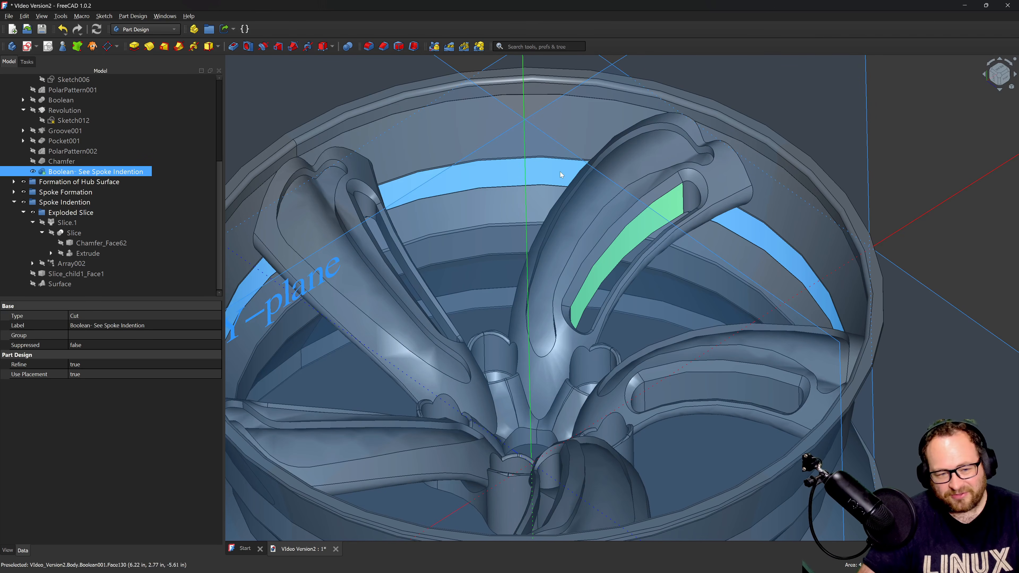
middle_click_drag(535, 374, 574, 418)
scroll(562, 328, "down", 4)
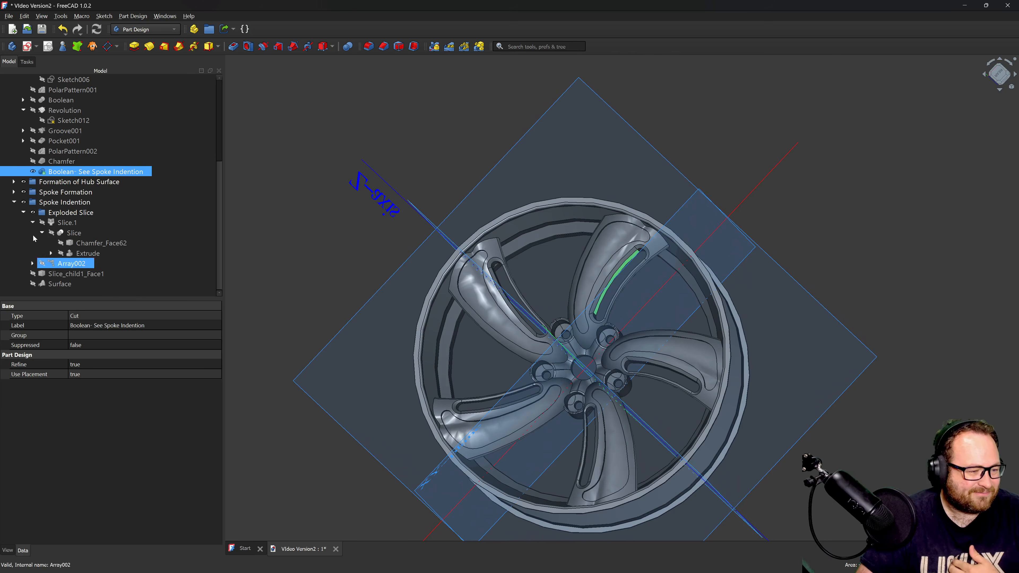
Collapse the Exploded Slice group and save the document.
left_click(23, 212)
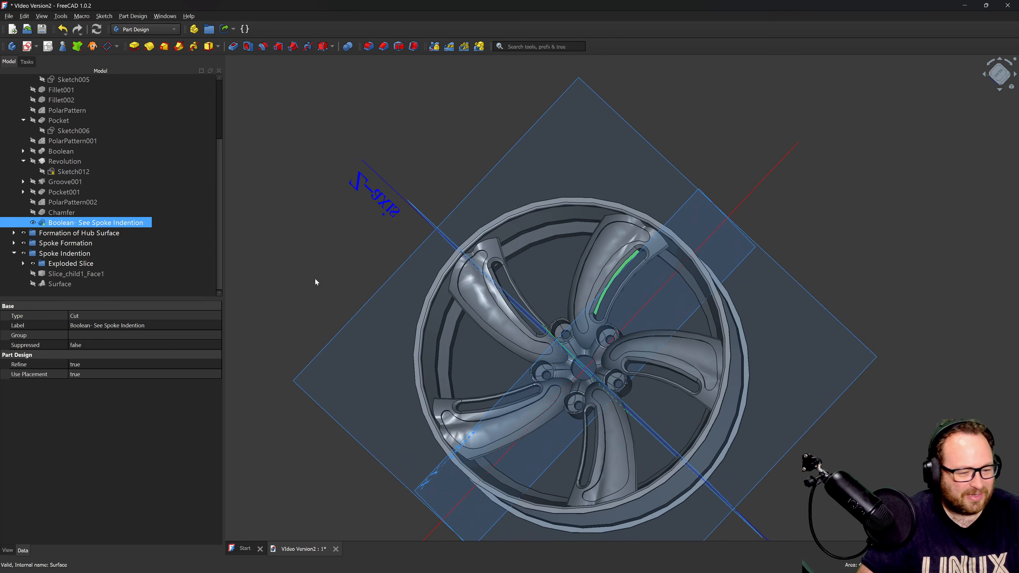
scroll(510, 317, "down", 2)
scroll(561, 362, "up", 2)
scroll(575, 345, "up", 1)
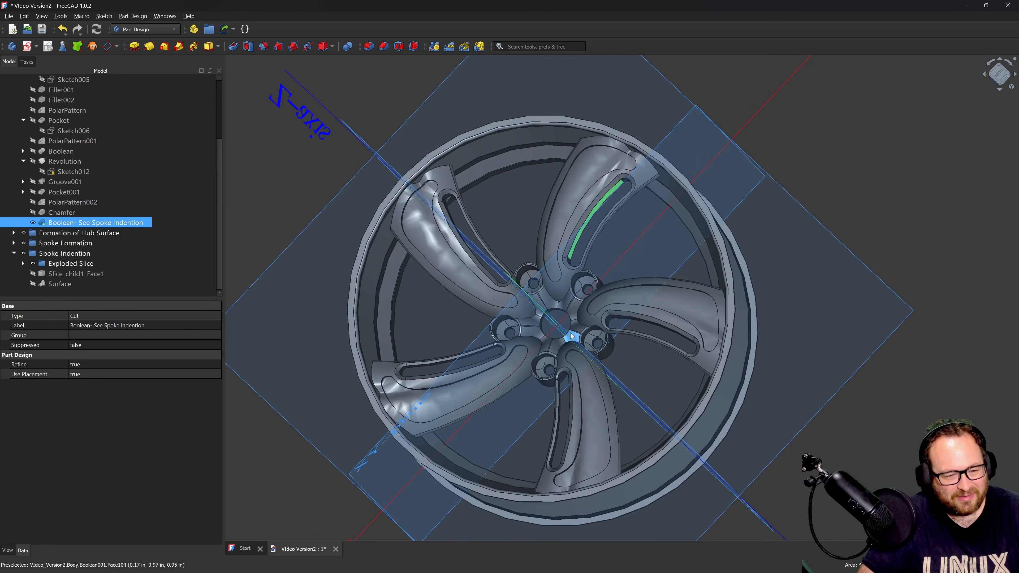
middle_click_drag(569, 333, 562, 272)
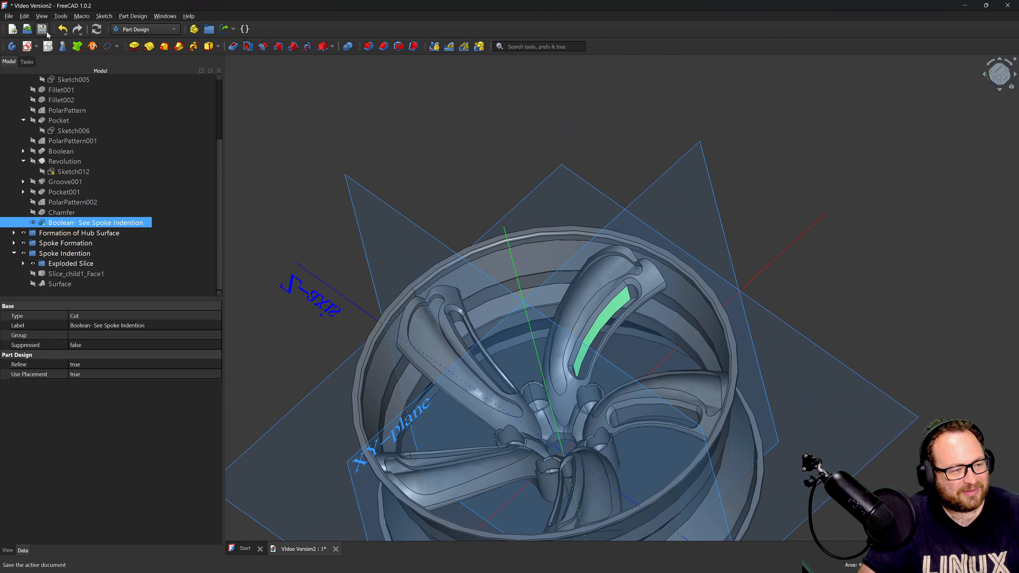
middle_click_drag(783, 254, 896, 70)
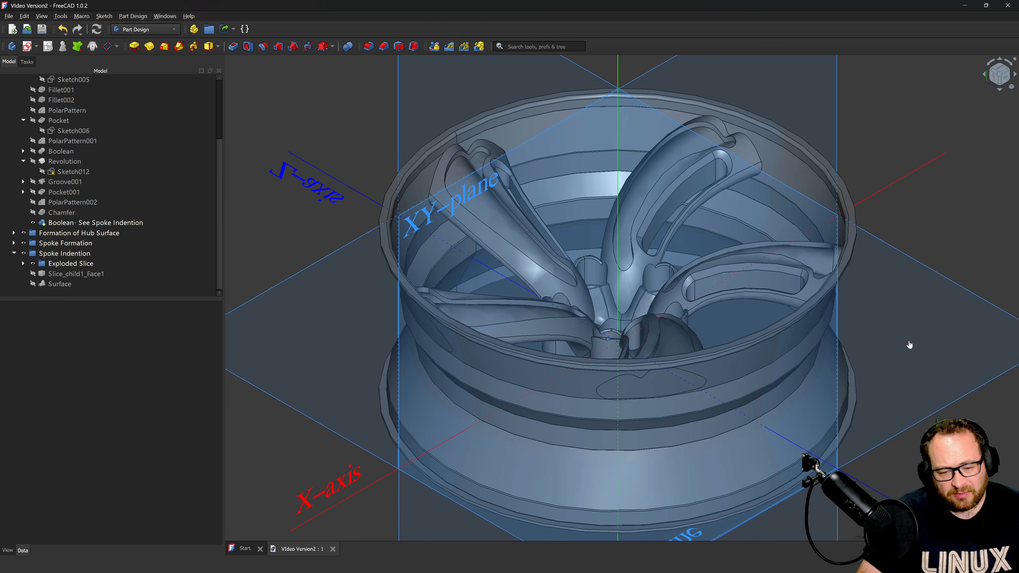
Examine the back side of the wheel and the rear faces of its spokes.
right_click(724, 200)
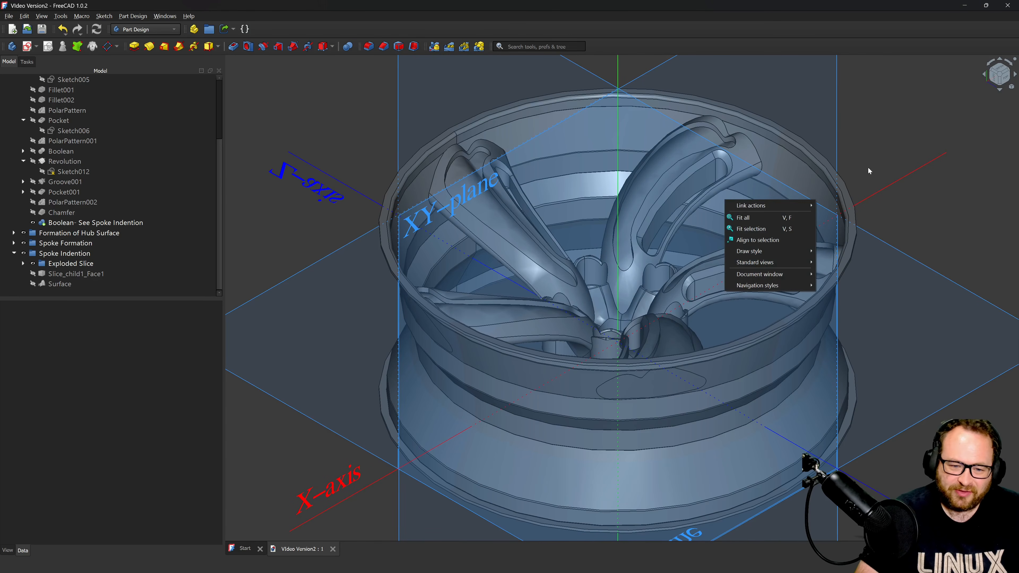
left_click(870, 169)
mouse_move(876, 167)
middle_mouse_down()
mouse_move(878, 239)
mouse_move(884, 172)
middle_mouse_up()
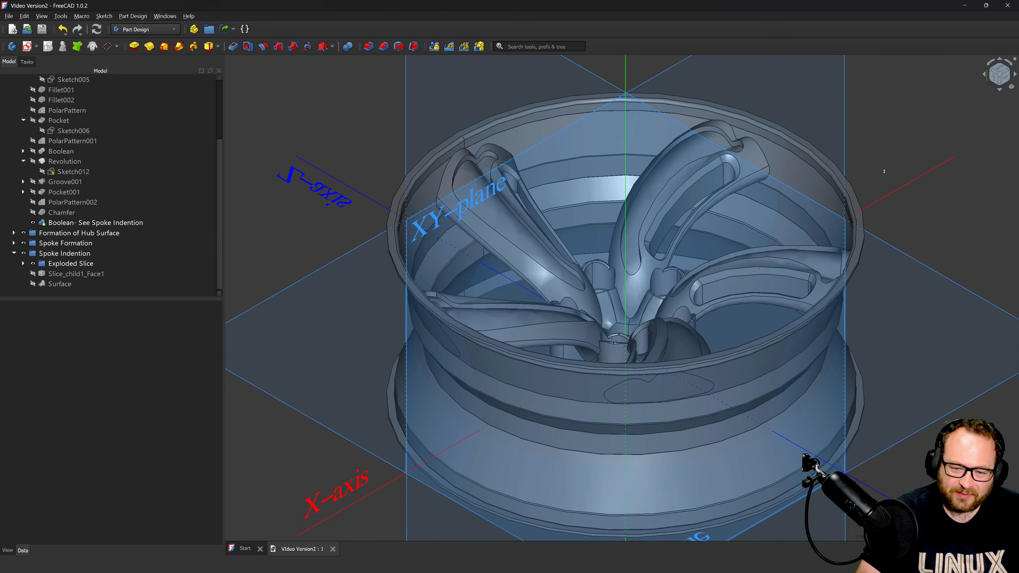
middle_click(884, 171)
middle_click_drag(758, 433, 652, 320)
scroll(652, 319, "down", 4)
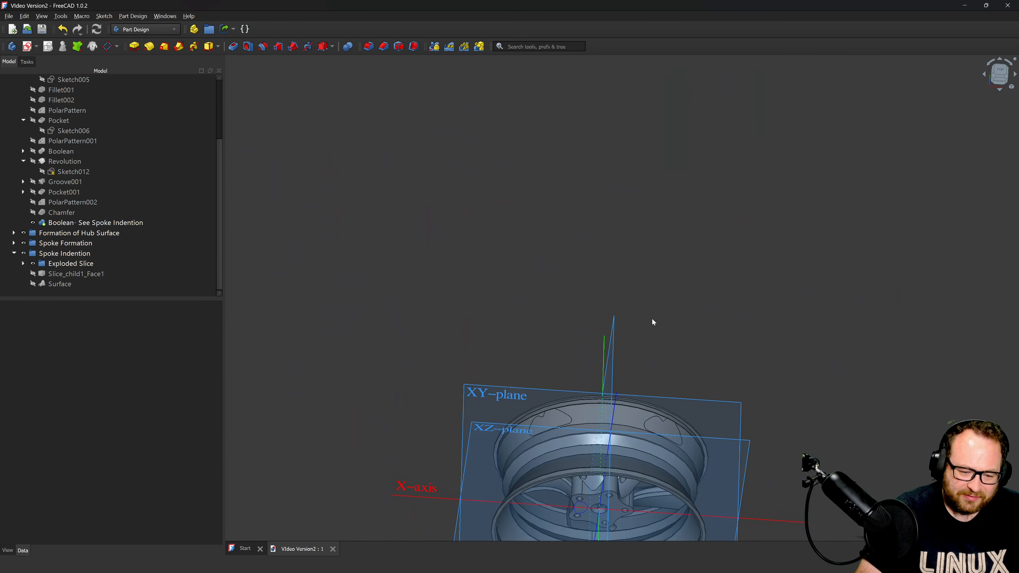
scroll(652, 320, "down", 3)
scroll(623, 447, "up", 8)
middle_click_drag(624, 391, 614, 245)
scroll(714, 426, "down", 4)
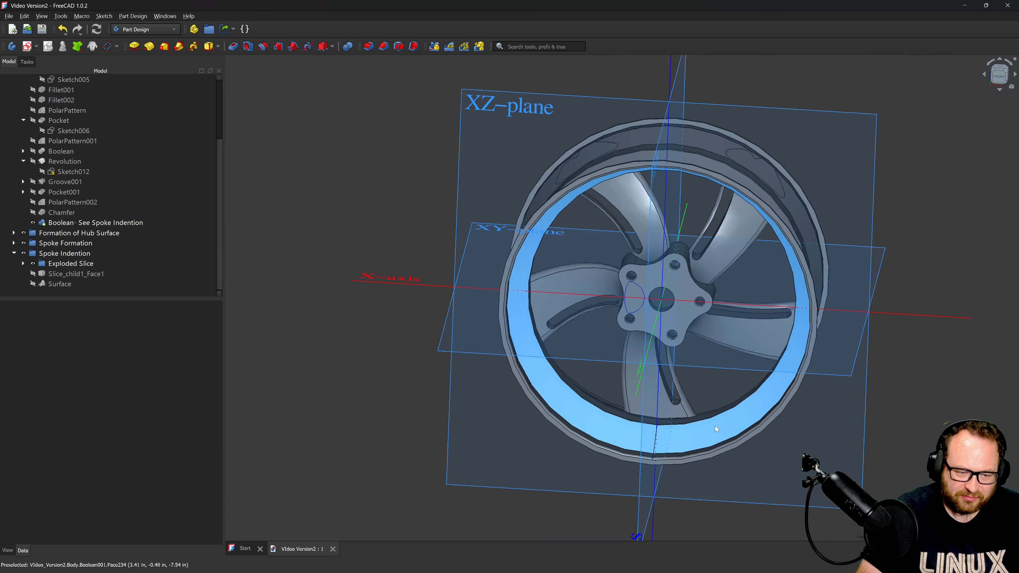
scroll(733, 167, "up", 5)
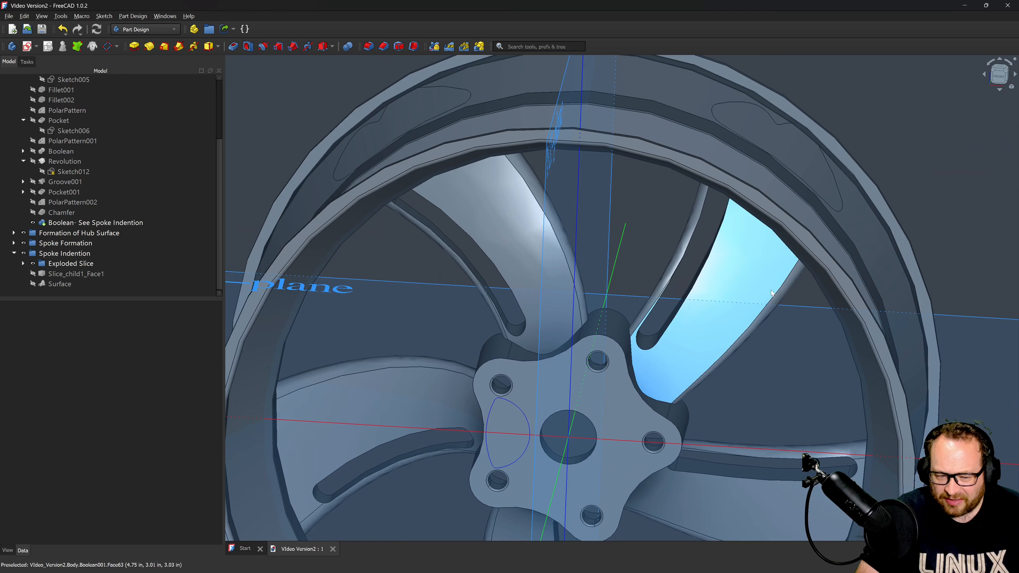
scroll(733, 310, "down", 5)
middle_click_drag(705, 341, 686, 350)
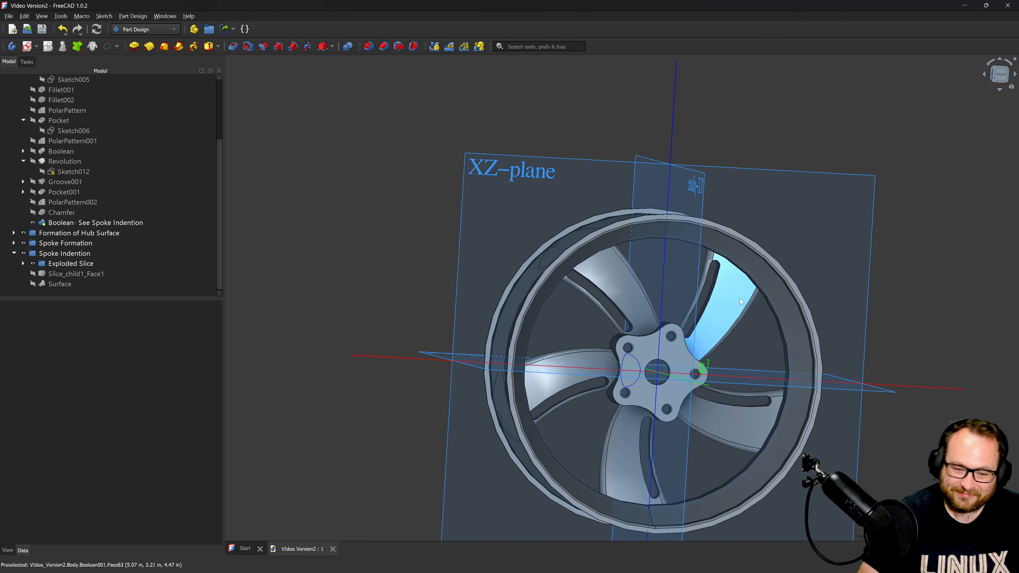
scroll(739, 299, "up", 4)
scroll(709, 266, "down", 6)
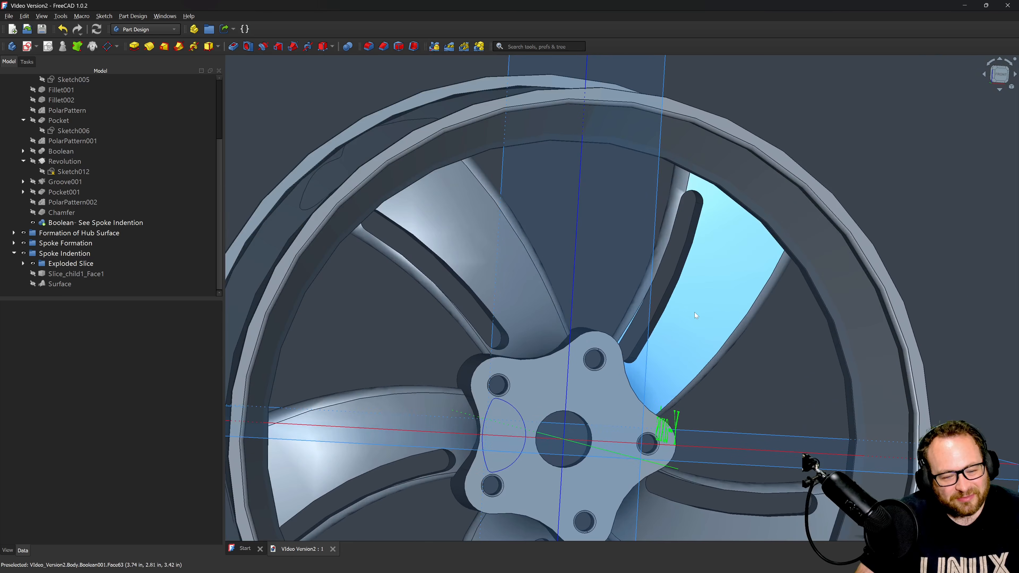
Create a sketch on the XZ-plane and start a degree 3 control-point B-spline from the hub along the upper-right spoke's slot.
left_click(512, 184)
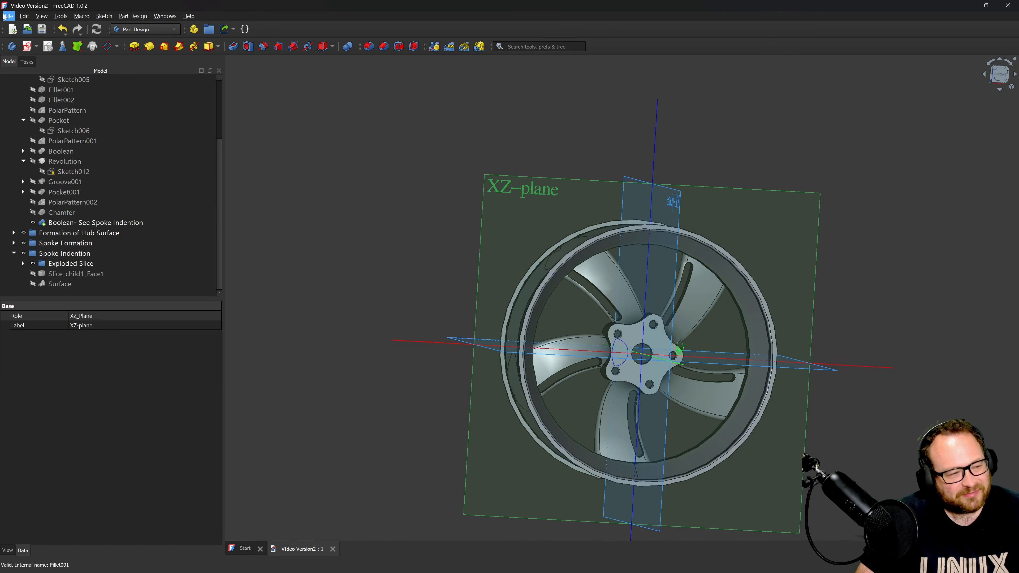
left_click(27, 47)
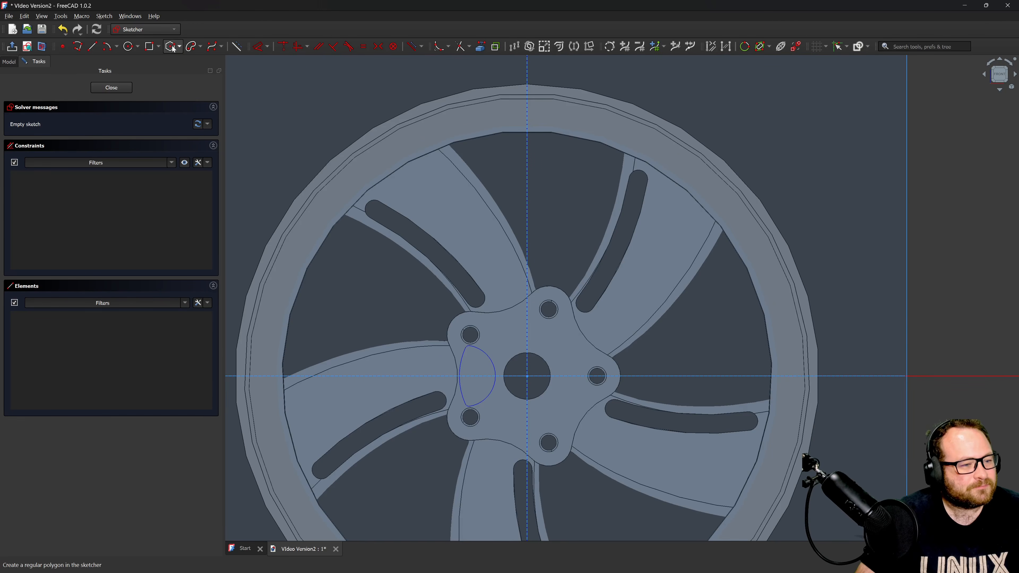
left_click(212, 46)
scroll(632, 344, "up", 4)
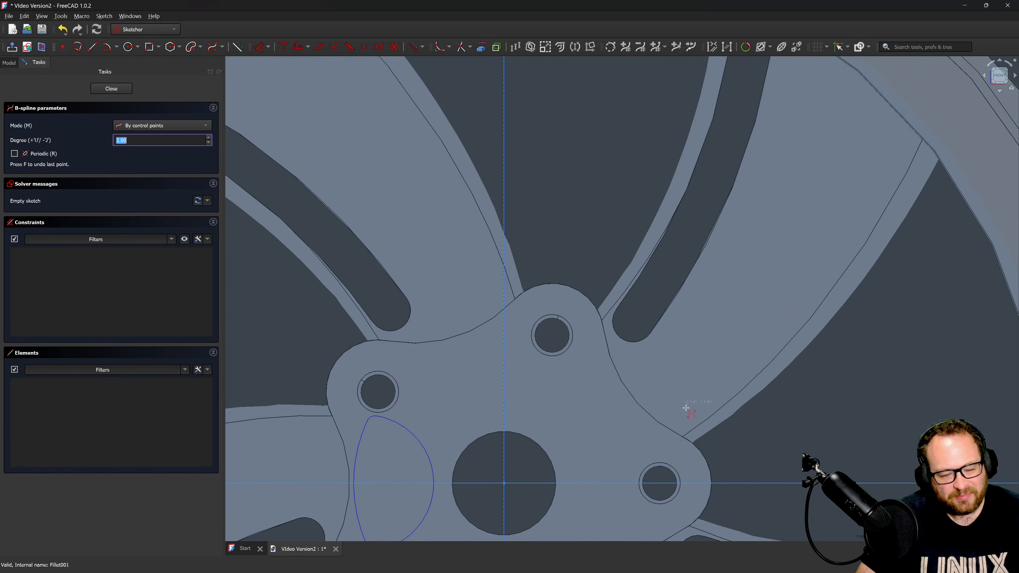
left_click(694, 415)
left_click(655, 396)
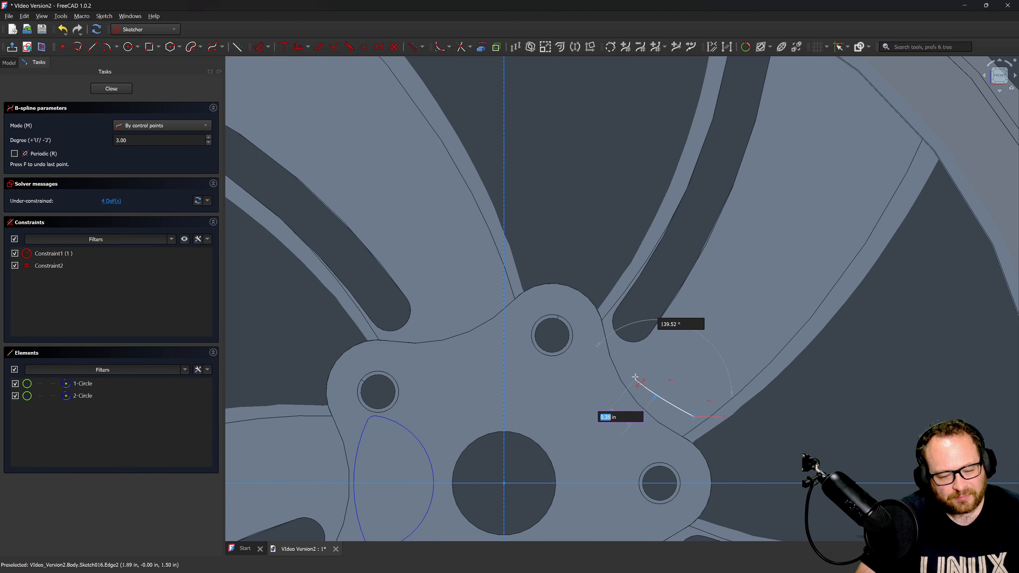
left_click(641, 356)
left_click(673, 319)
left_click(736, 243)
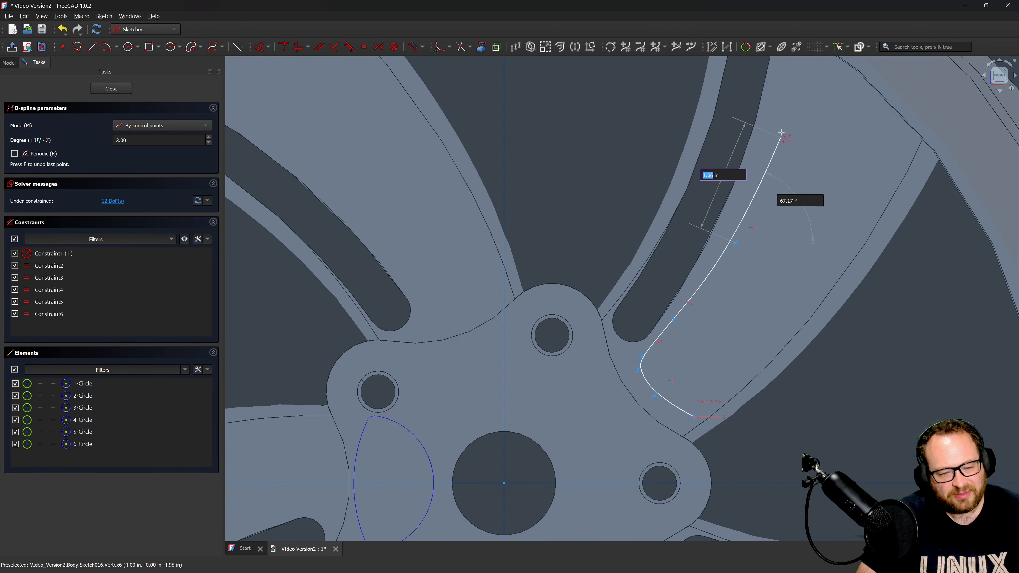
left_click(777, 100)
Continue the B-spline around the spoke's outer end, following the inside of the rim to the spoke's far edge.
middle_click_drag(785, 95, 752, 200)
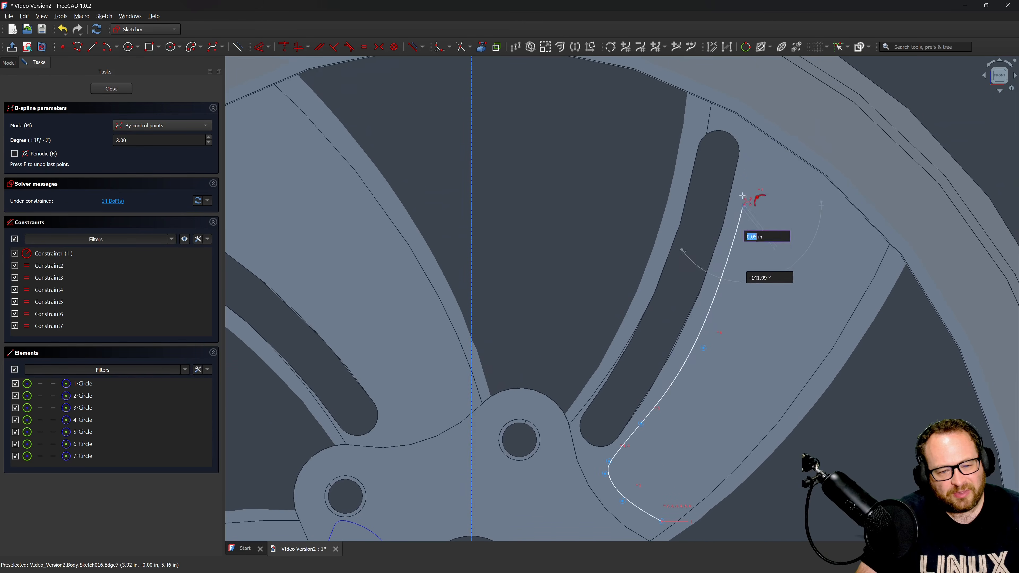
left_click(753, 150)
left_click(778, 158)
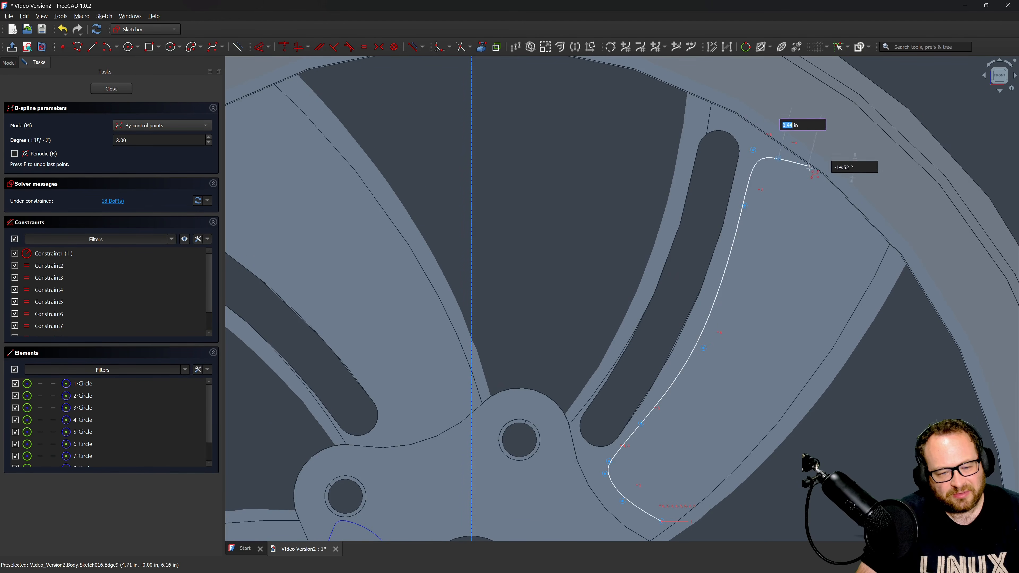
left_click(828, 192)
left_click(868, 236)
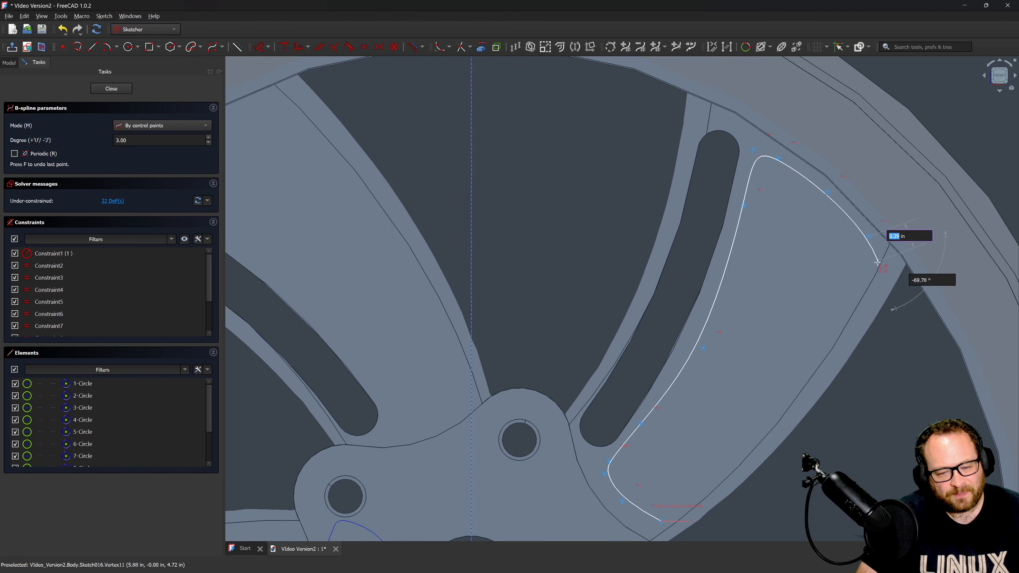
left_click(870, 265)
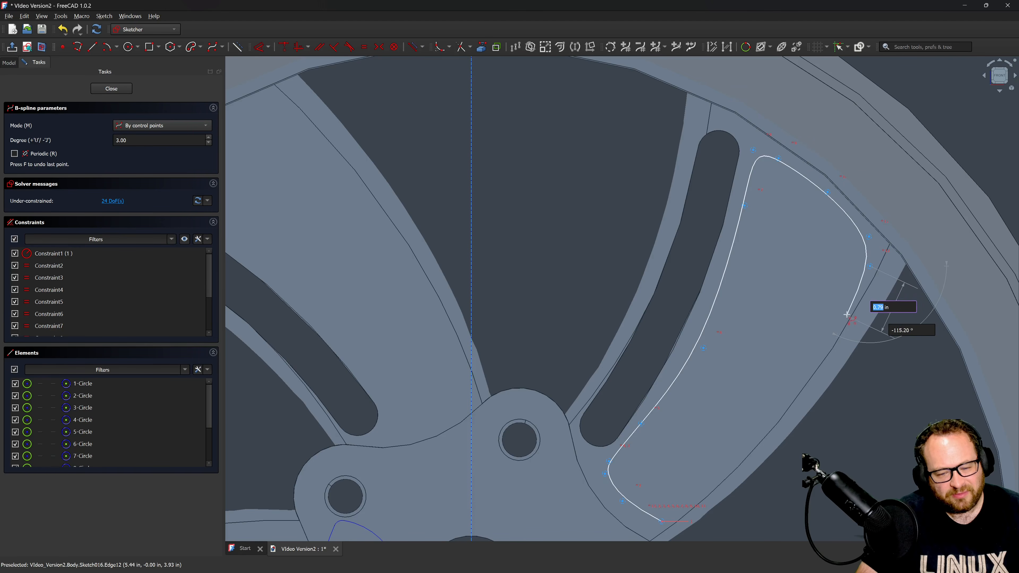
Run the B-spline back along the spoke's far edge, close it at its start point near the hub and finish the sketch.
left_click(846, 314)
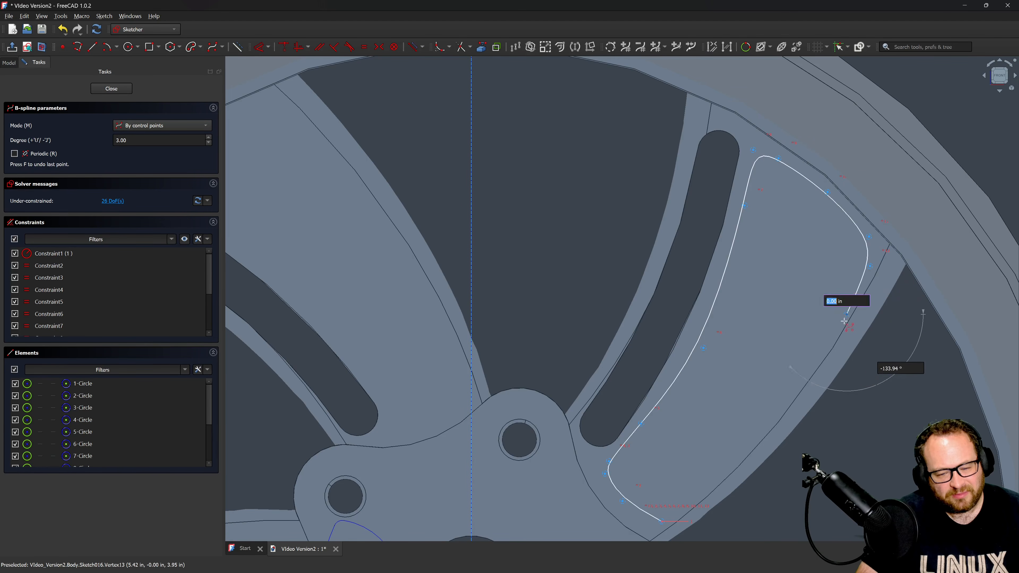
left_click(792, 391)
left_click(713, 481)
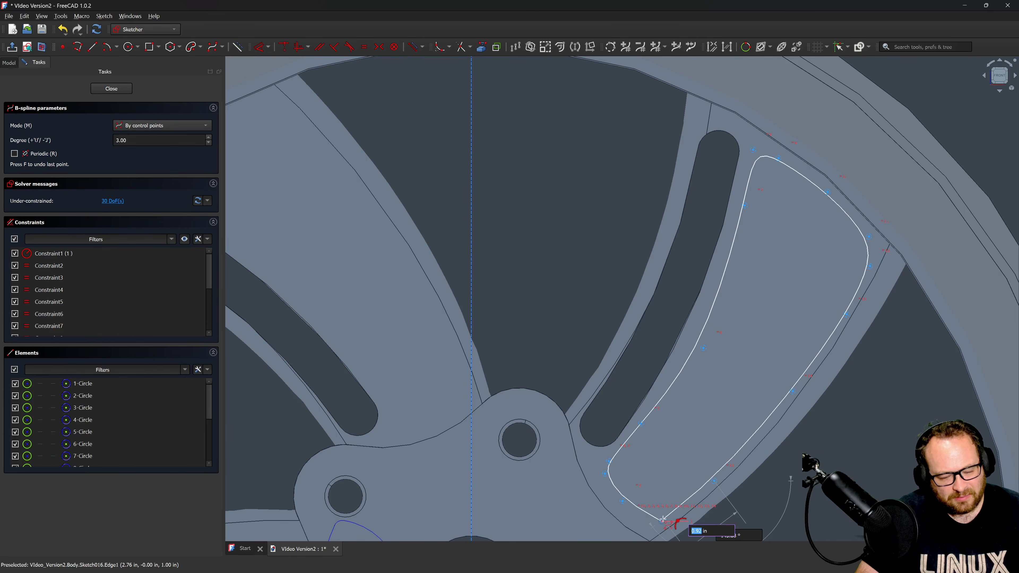
left_click(661, 520)
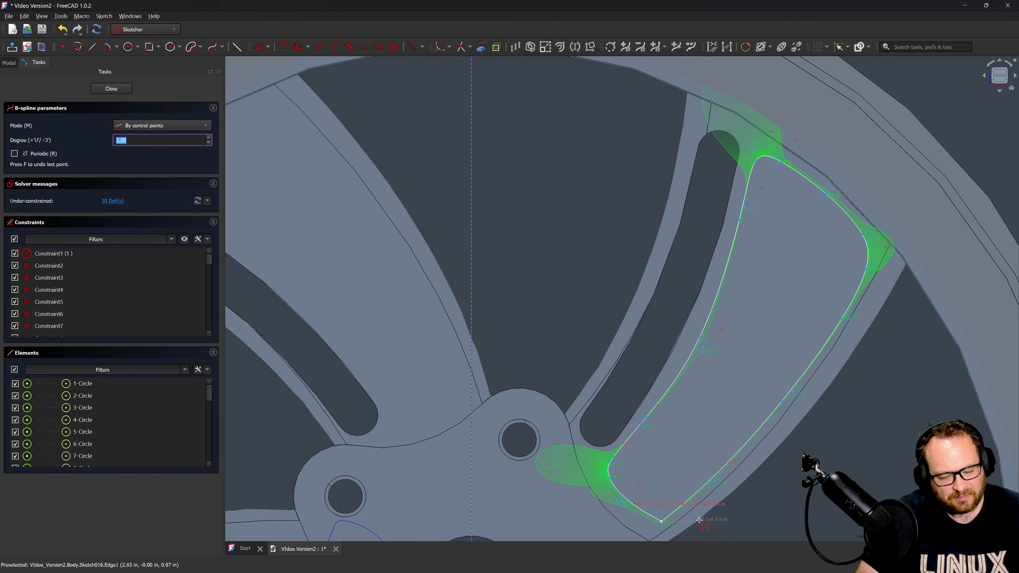
left_click(112, 89)
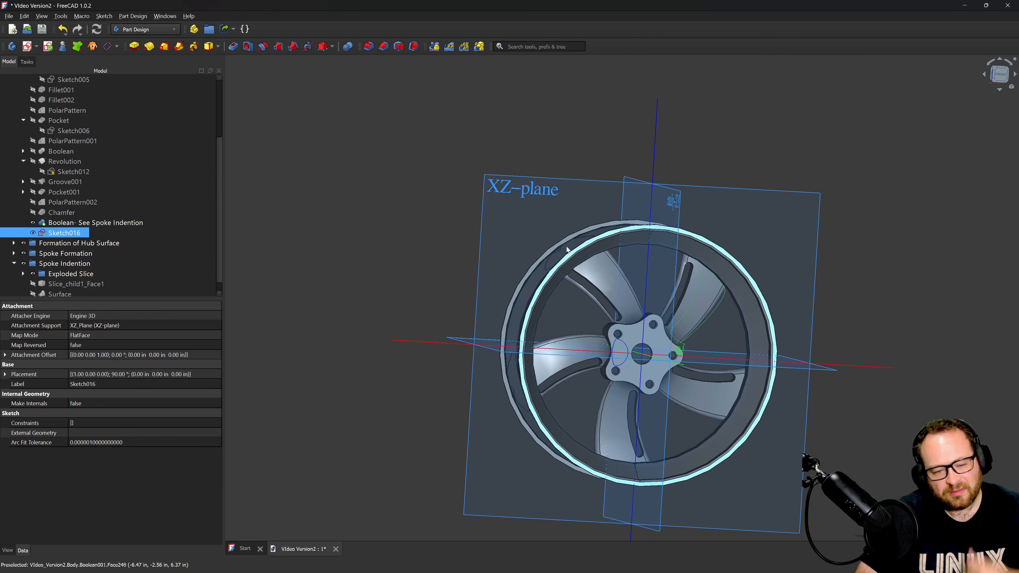
Extrude the new spoke outline sketch in the Part workbench 15 in along its normal, symmetric and without creating a solid.
scroll(751, 334, "up", 5)
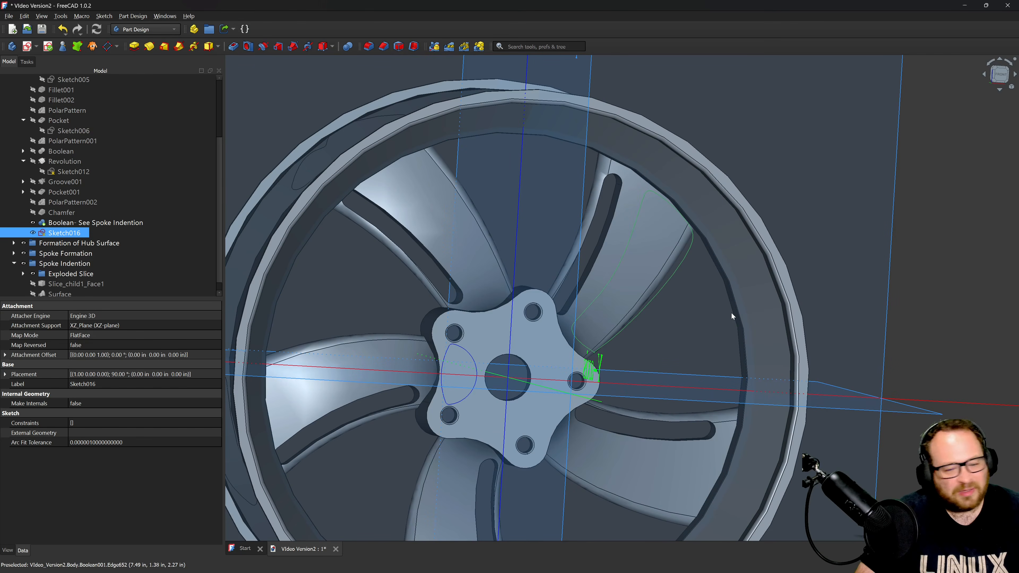
scroll(653, 246, "up", 3)
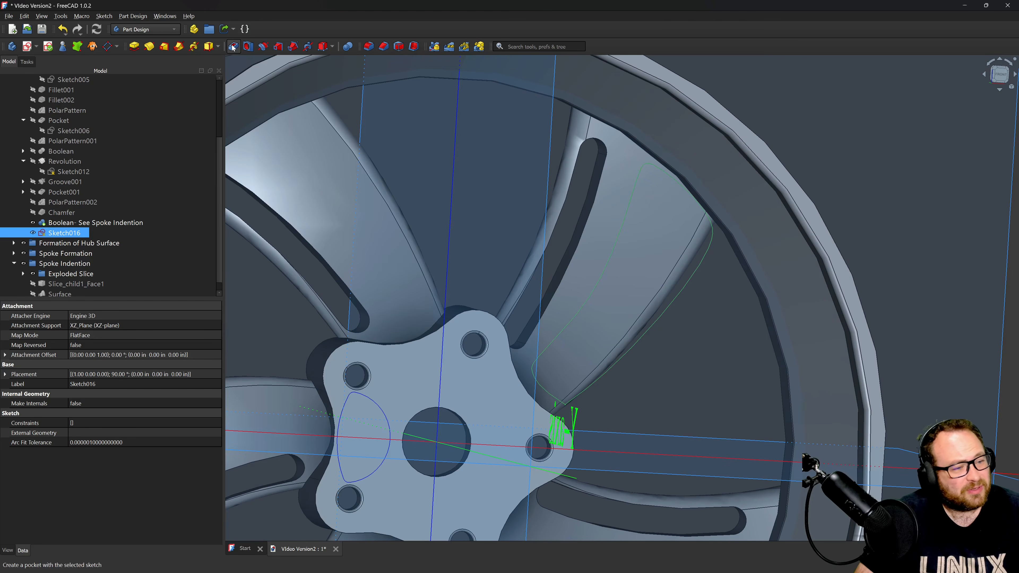
left_click(137, 29)
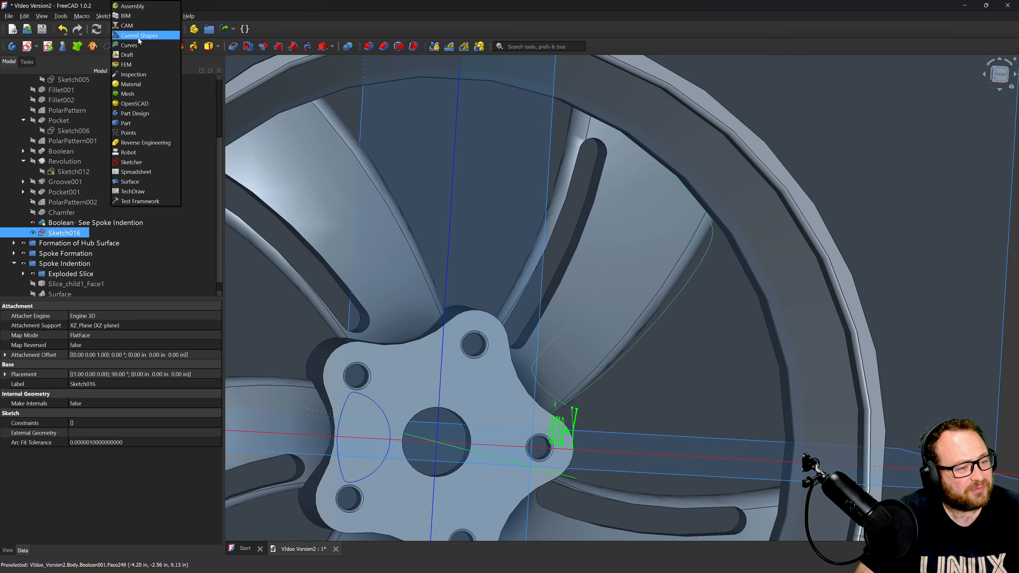
left_click(127, 125)
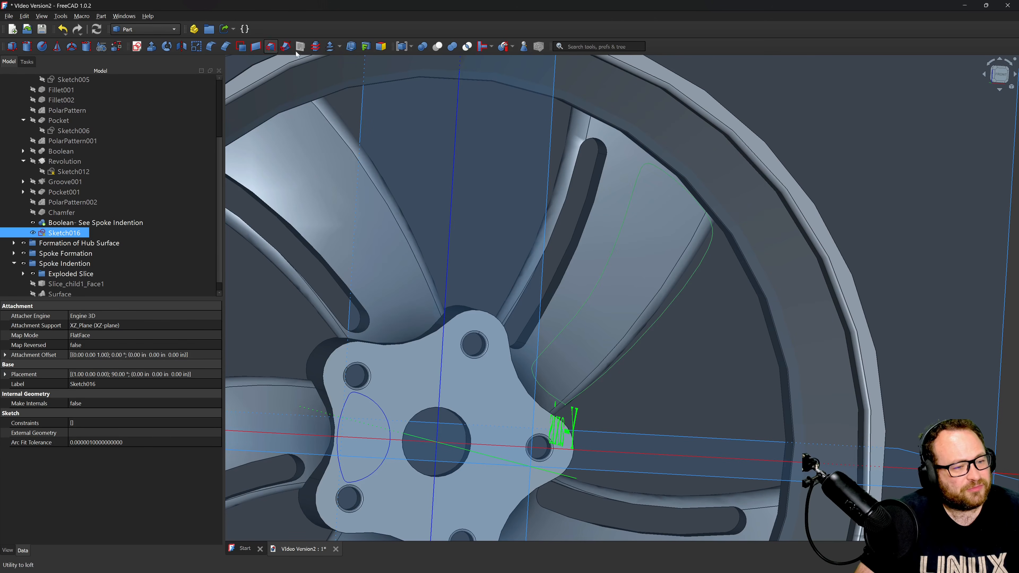
left_click(152, 46)
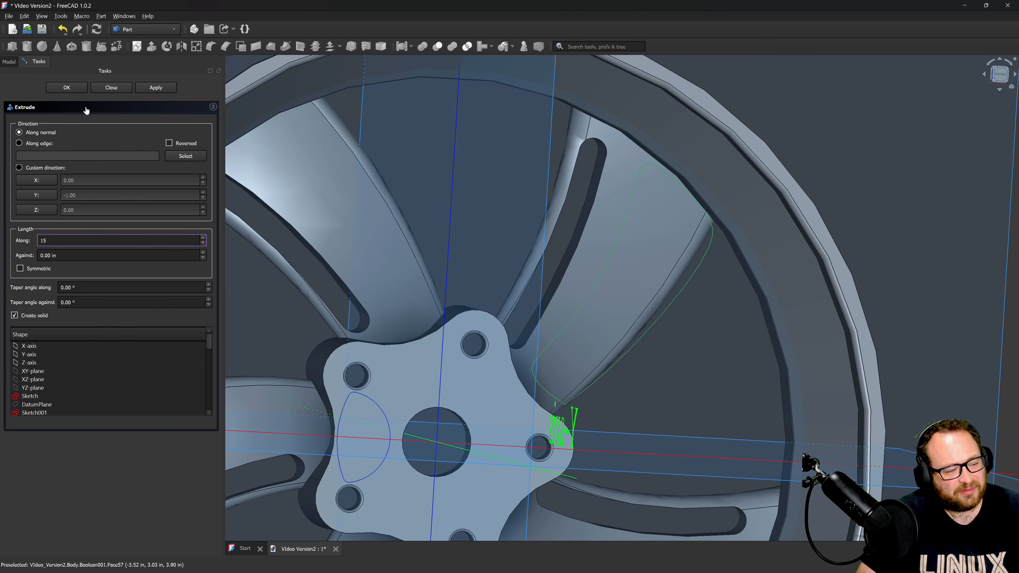
left_click(14, 316)
left_click(20, 269)
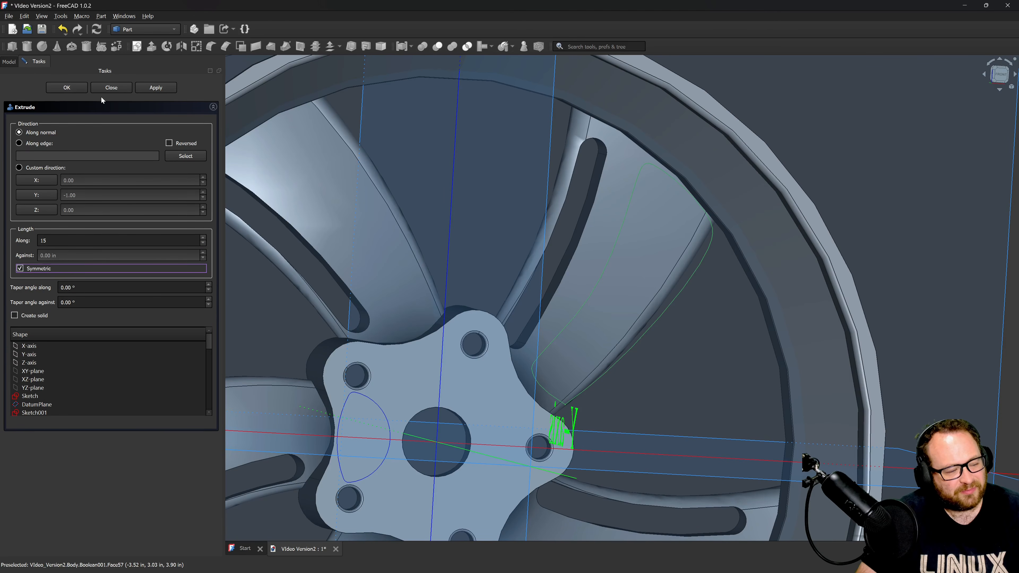
left_click(151, 91)
Extract a copy of the upper-right spoke's rear face with the Curves workbench and hide the wheel body.
scroll(502, 239, "down", 2)
mouse_move(538, 255)
middle_mouse_down()
mouse_move(504, 245)
mouse_move(537, 241)
middle_mouse_up()
scroll(558, 234, "up", 3)
left_click(573, 228)
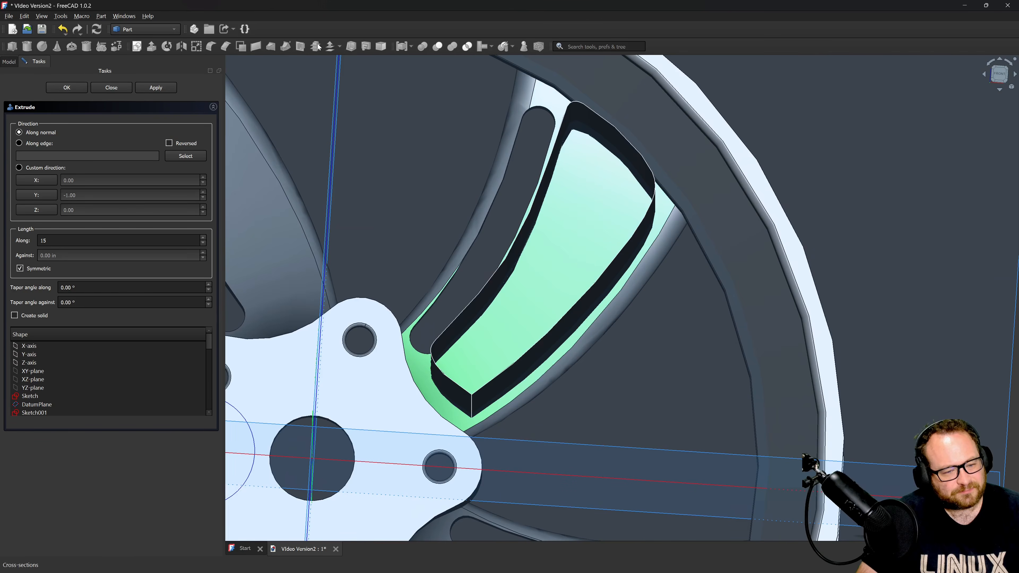
left_click(146, 30)
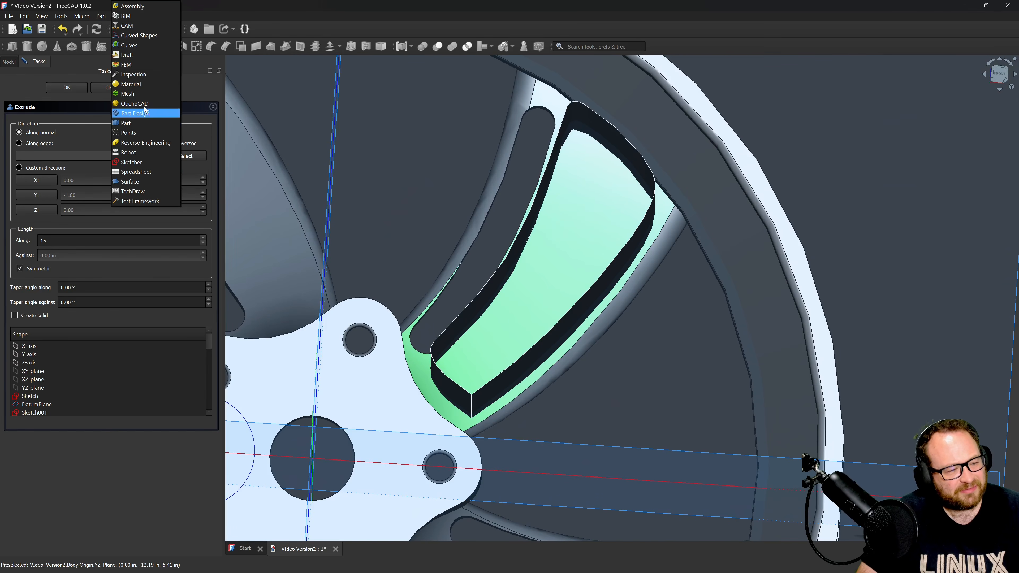
left_click(170, 45)
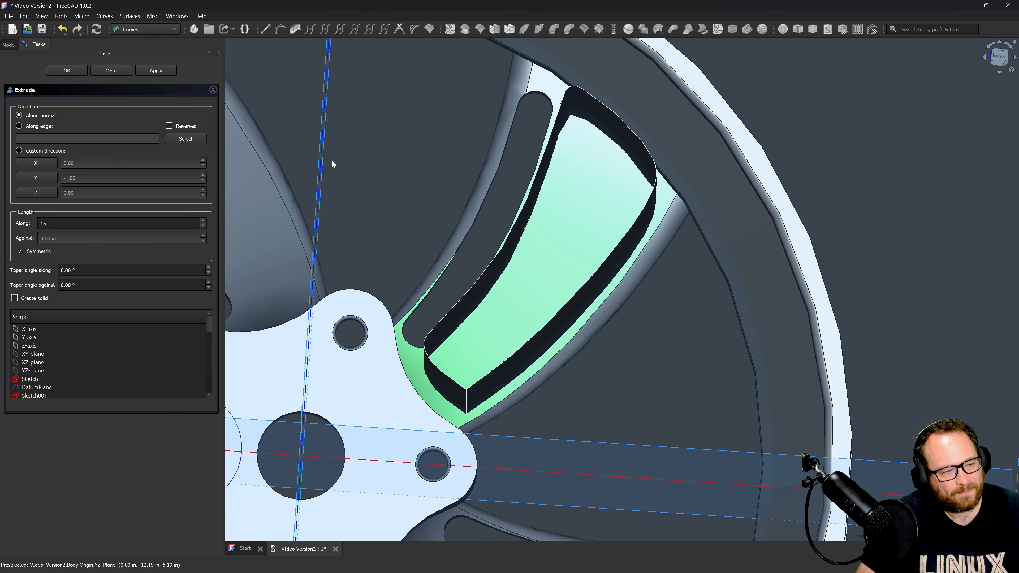
left_click(104, 72)
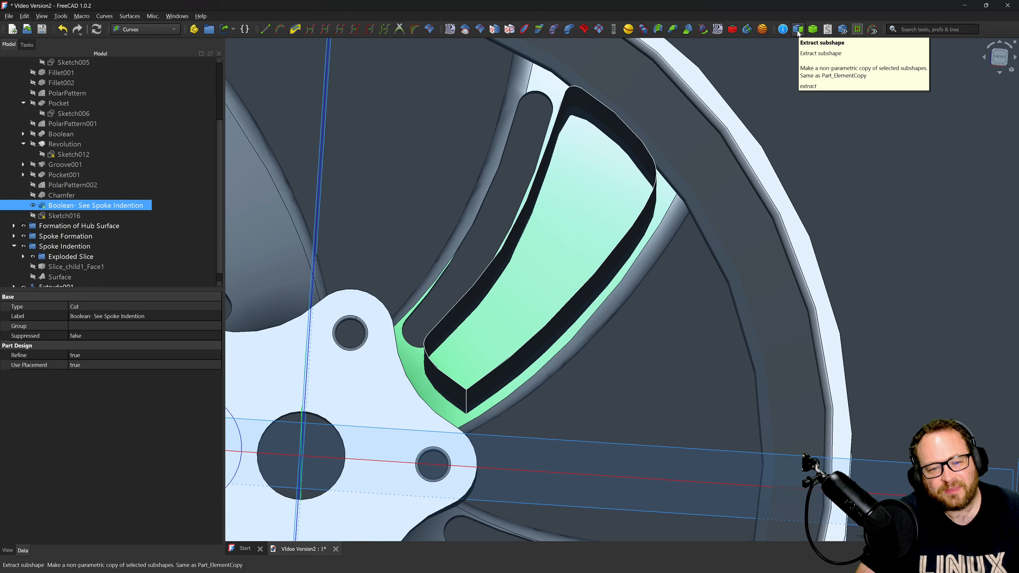
key("space")
scroll(589, 213, "down", 2)
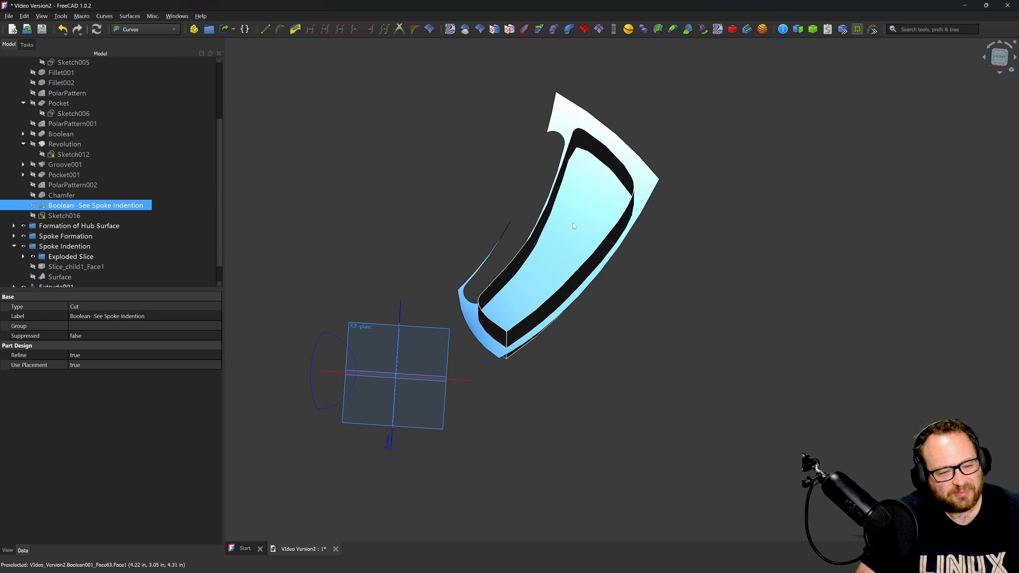
Slice the extracted spoke face Boolean001_Face63 apart with the Extrude001 surface in the Part workbench.
middle_click_drag(572, 225, 778, 342)
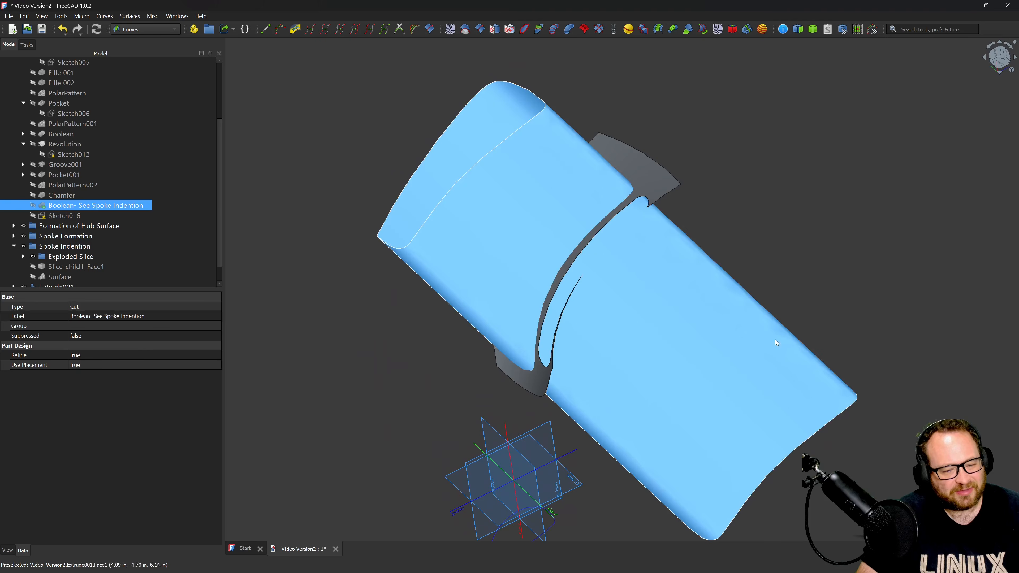
left_click(174, 29)
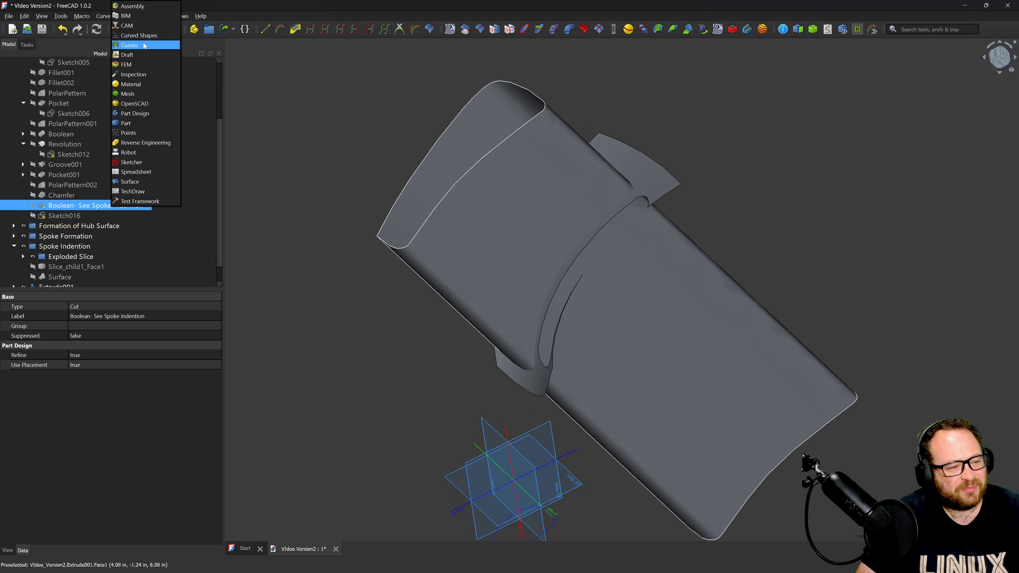
left_click(126, 123)
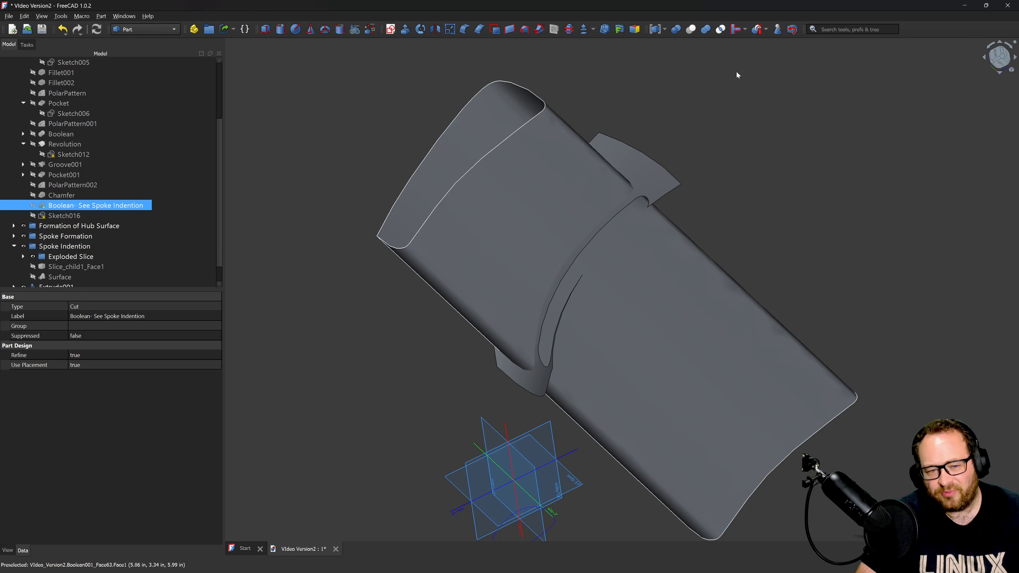
left_click(641, 186)
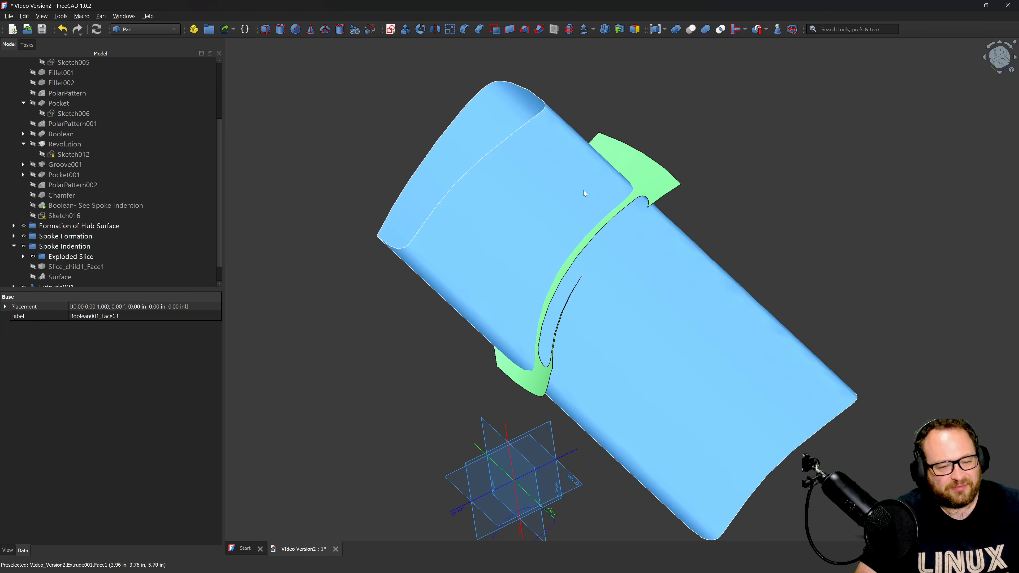
left_click(584, 191, "ctrl")
scroll(80, 260, "down", 1)
left_click(61, 269, "ctrl")
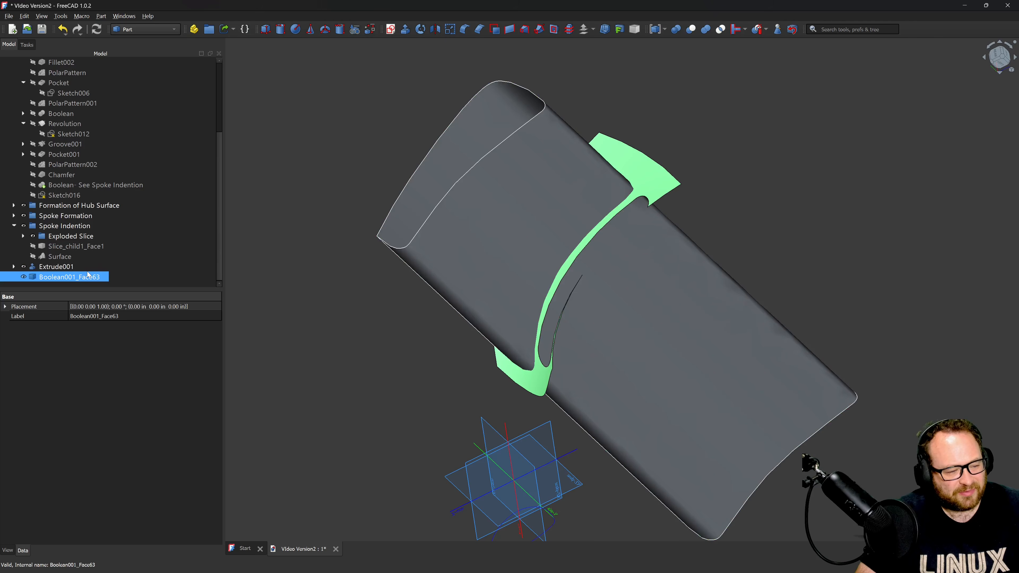
left_click(62, 277)
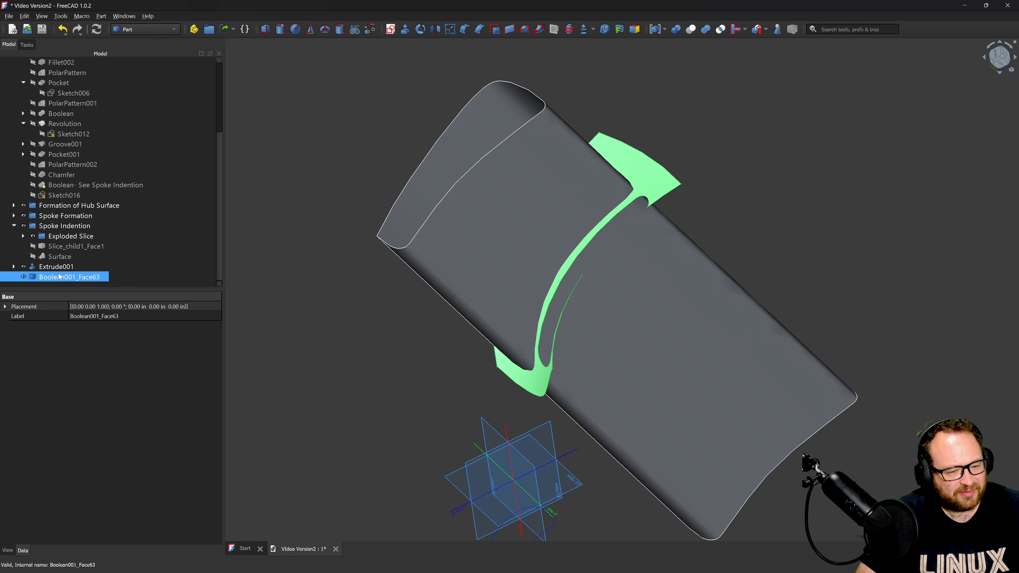
left_click(58, 267, "ctrl")
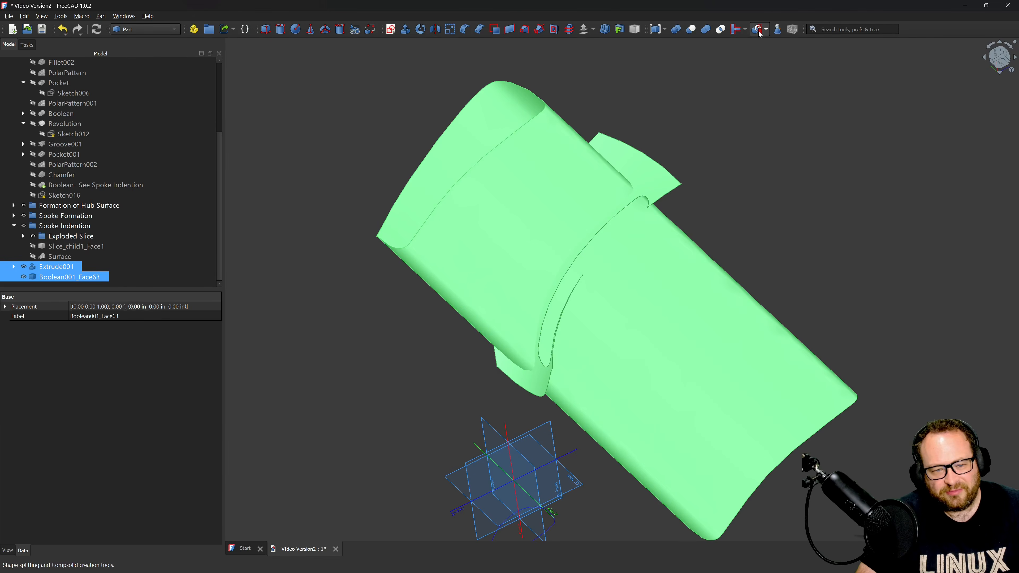
left_click(758, 30)
Hide the outer border piece of the sliced spoke face, keeping the inner piece shown.
left_click(650, 167)
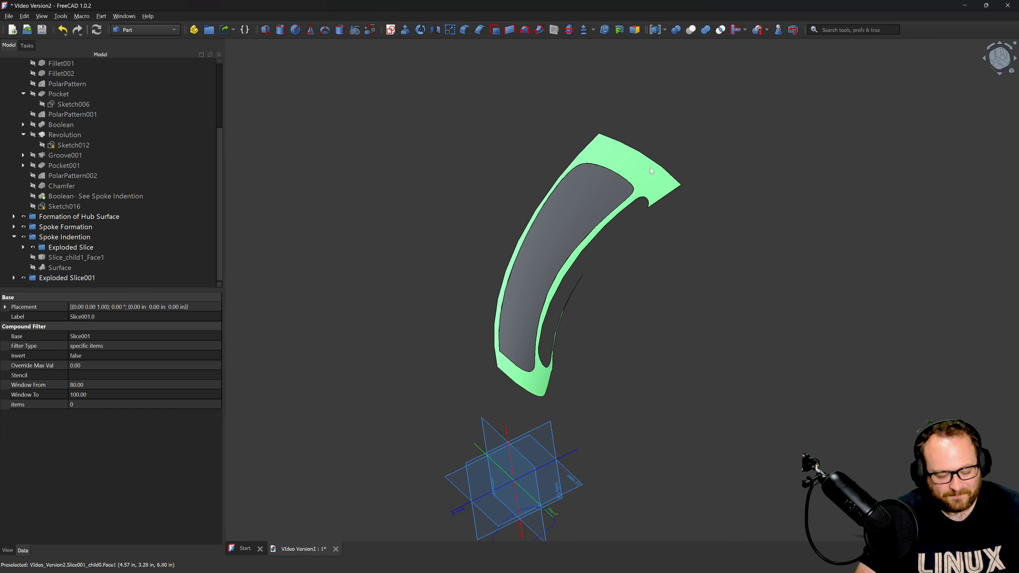
key("space")
scroll(577, 261, "up", 2)
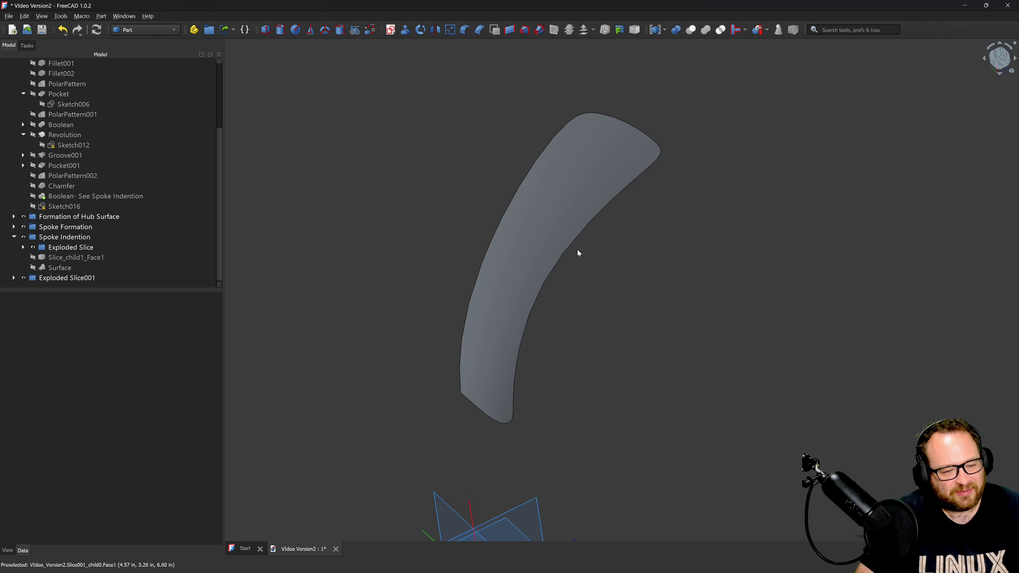
left_click(586, 176)
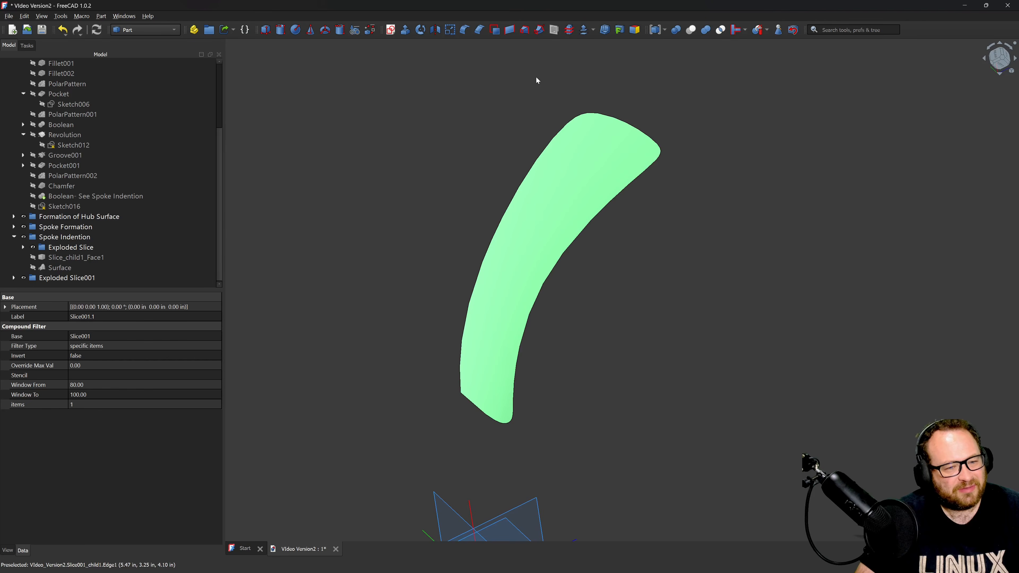
left_click(584, 31)
scroll(562, 245, "up", 4)
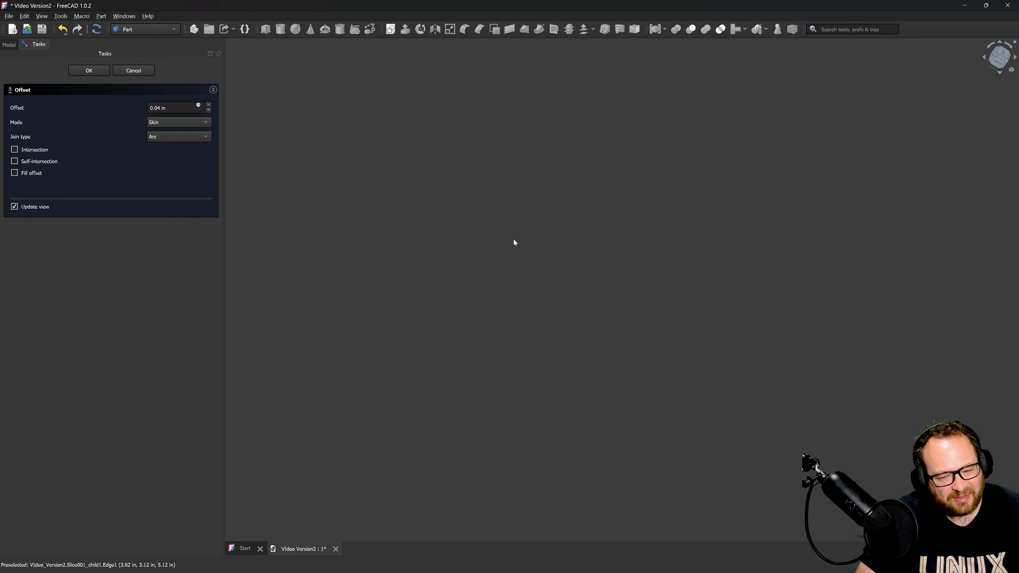
scroll(513, 240, "down", 5)
scroll(746, 261, "up", 5)
middle_click_drag(738, 250, 686, 261)
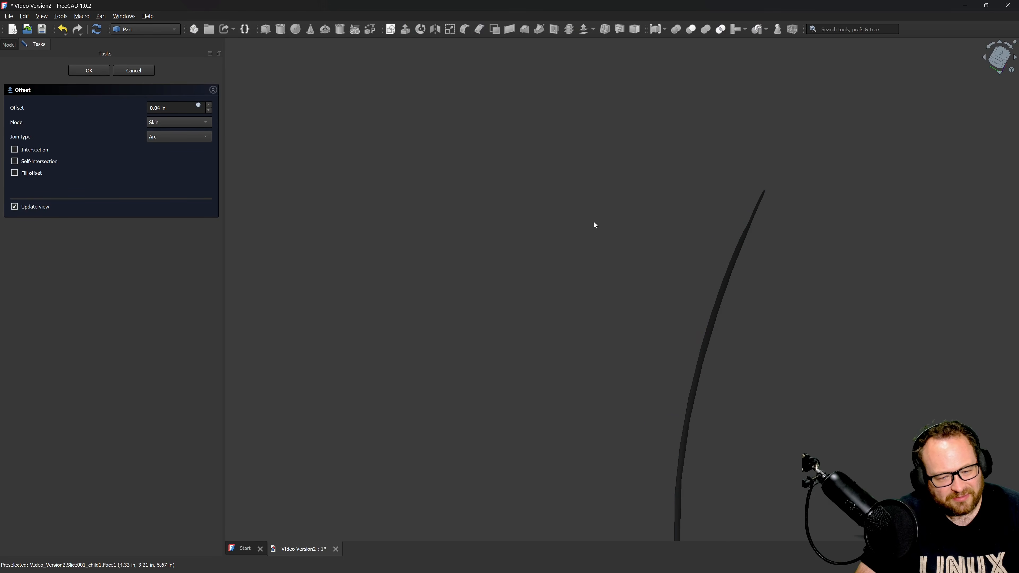
left_click(133, 73)
scroll(410, 175, "down", 5)
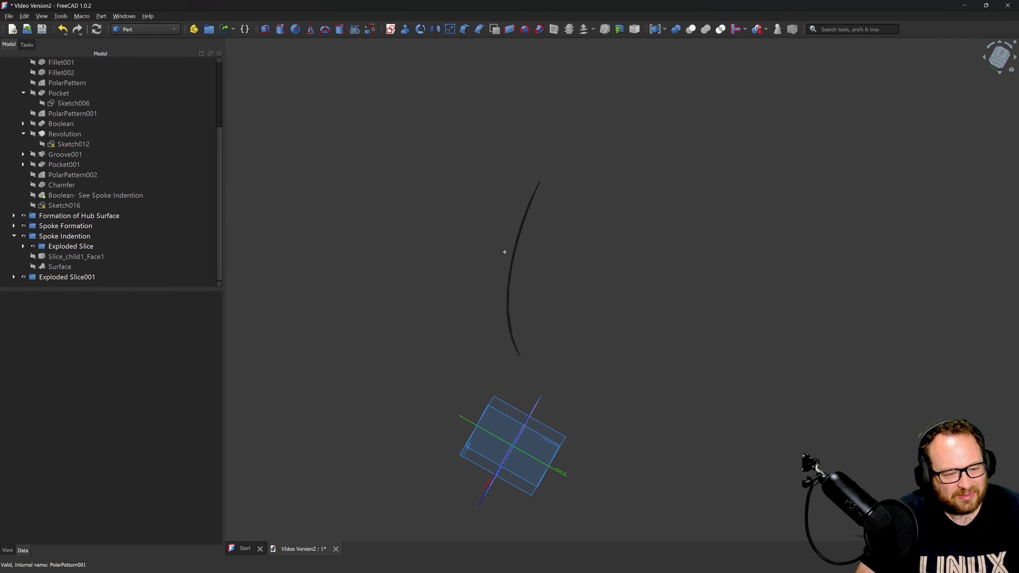
middle_click_drag(505, 252, 604, 257)
scroll(721, 277, "down", 5)
scroll(544, 253, "up", 3)
Extract a non-parametric copy of the inner slice face with the Curves workbench.
left_click(145, 29)
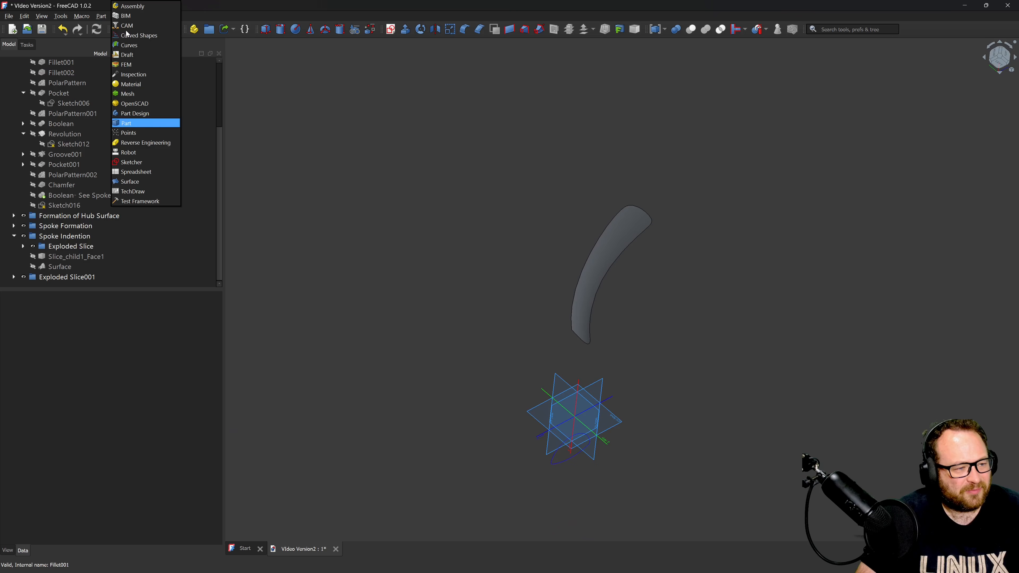
left_click(137, 54)
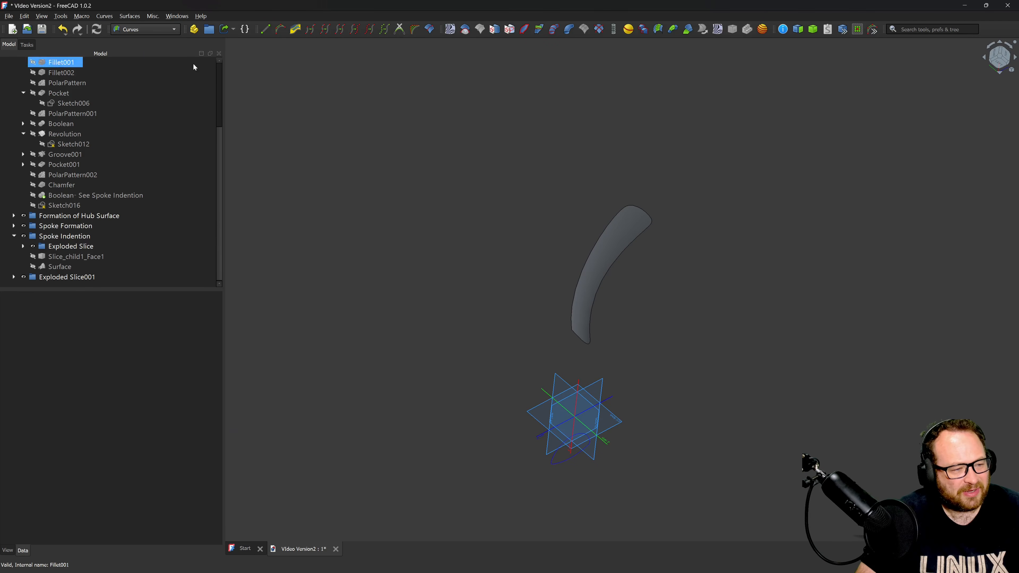
left_click(621, 227)
scroll(641, 219, "up", 4)
left_click(798, 29)
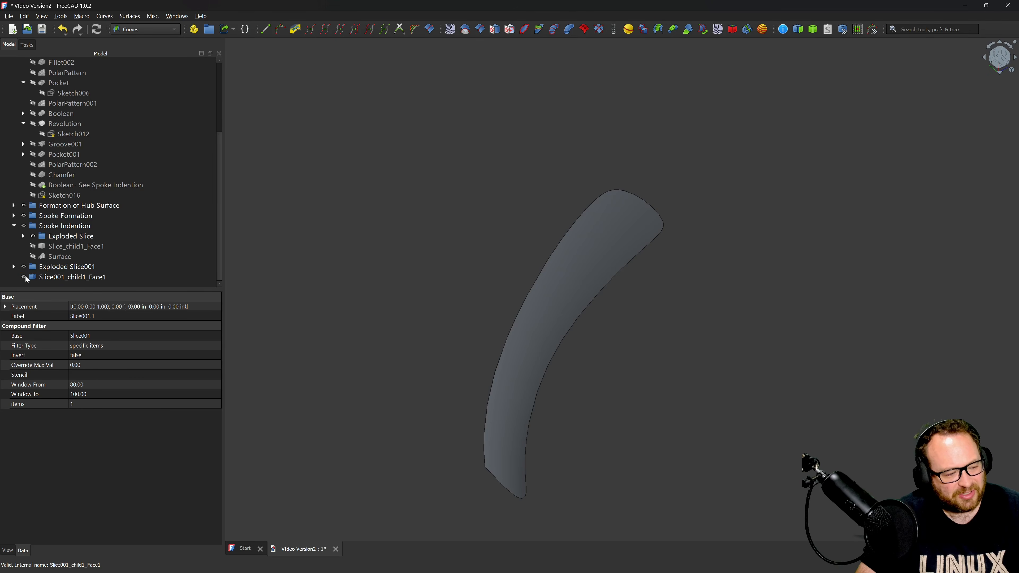
Expand the Exploded Slice001 group and show its inner piece Slice001.1 along with the extracted copy.
left_click(61, 278)
left_click(14, 267)
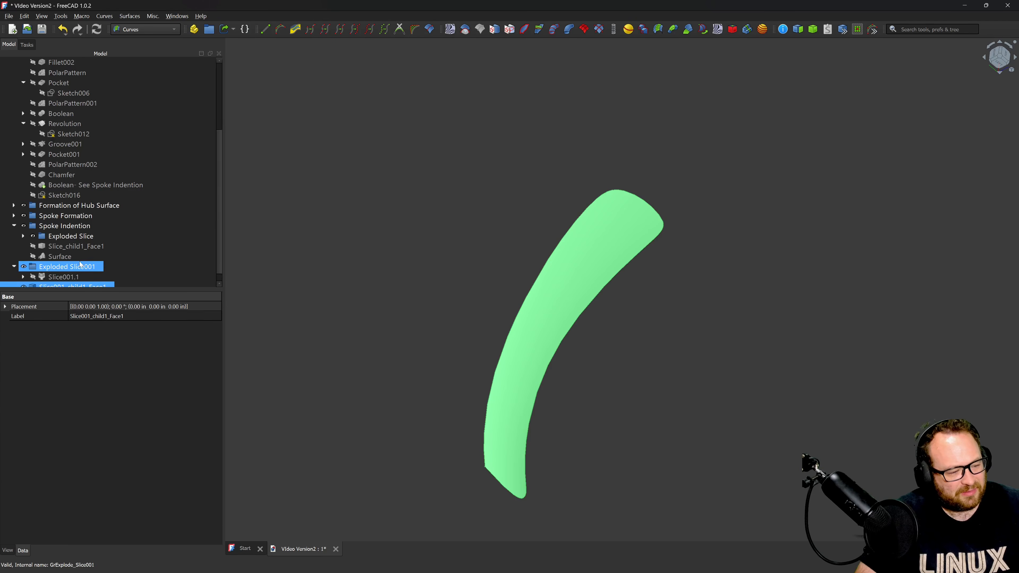
scroll(83, 266, "down", 1)
left_click(66, 269)
left_click(375, 299)
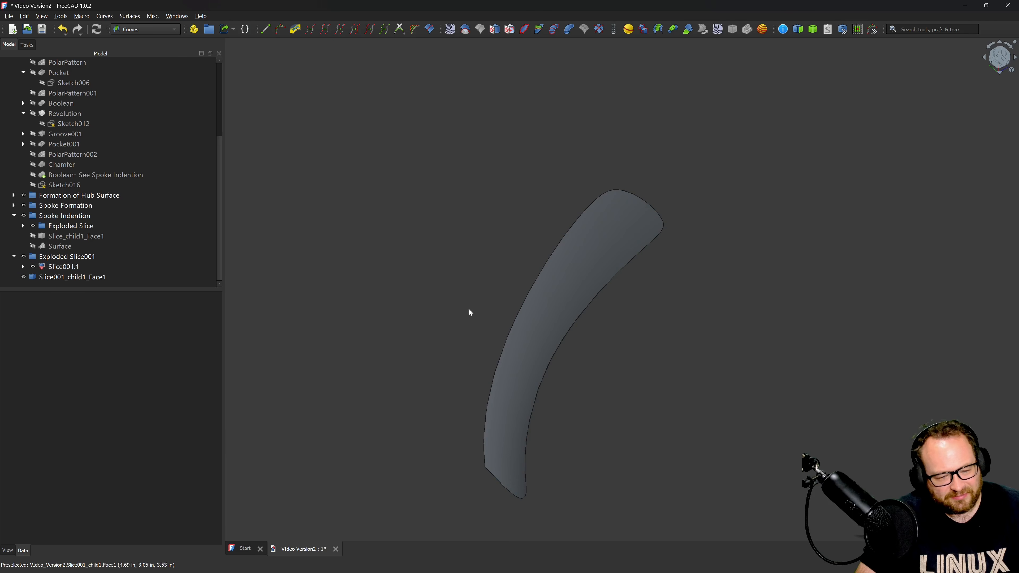
Transform the extracted face Slice001_child1_Face1 with a 0.5 in translation increment, moving it 0.5 in along the Y-axis away from the original slice.
left_click(73, 277)
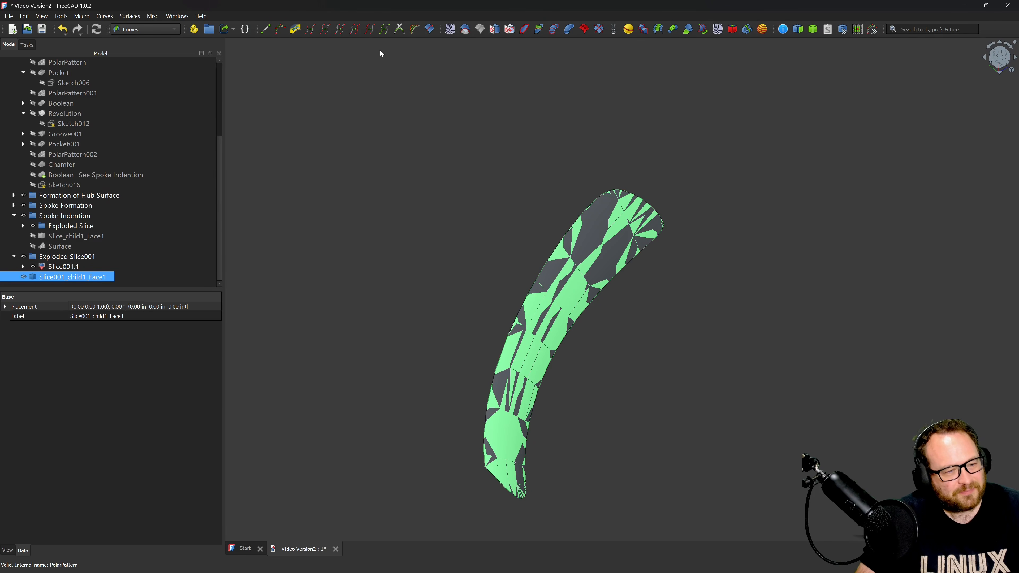
right_click(76, 276)
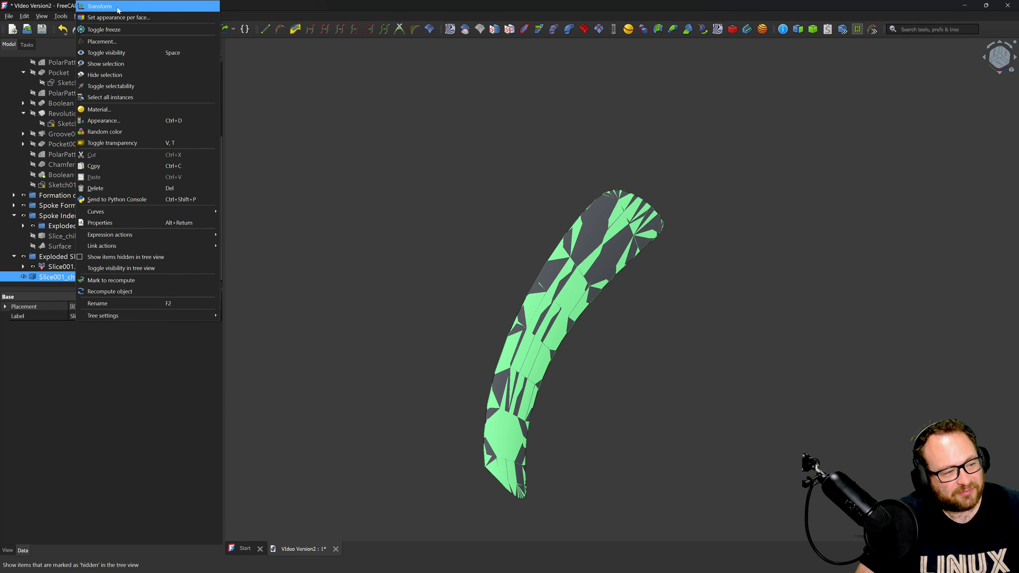
left_click(129, 6)
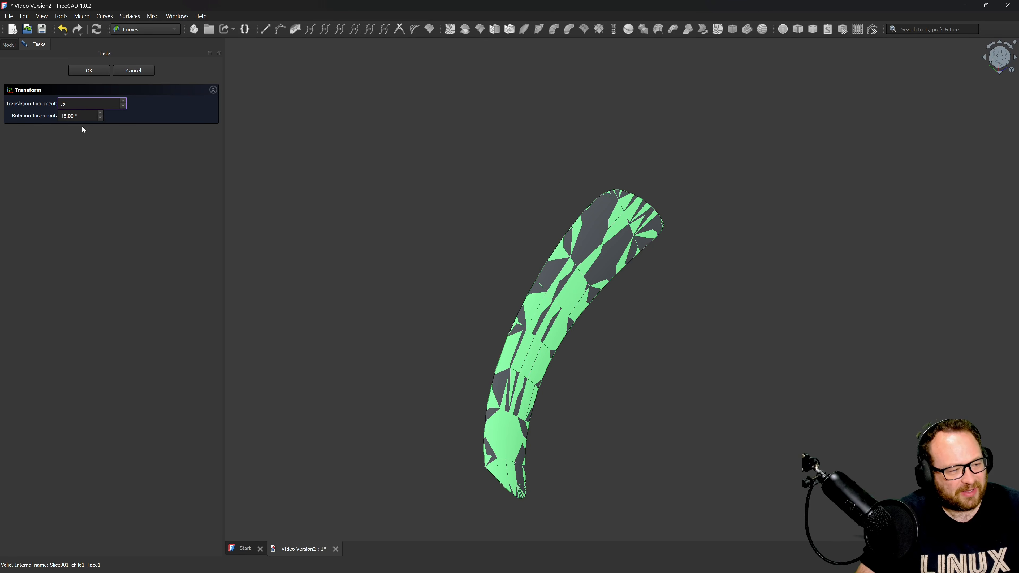
scroll(541, 186, "down", 2)
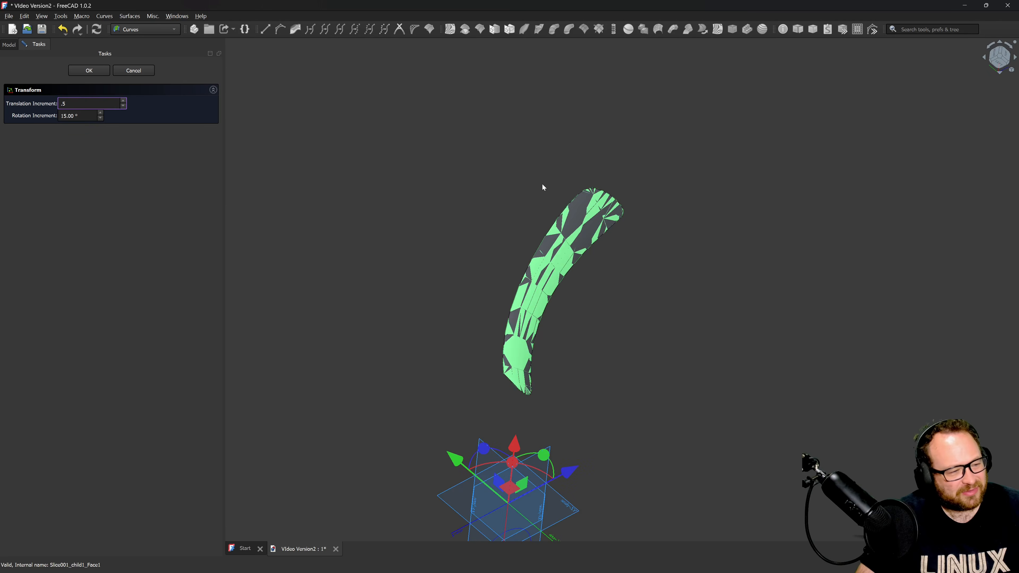
scroll(531, 262, "up", 1)
scroll(472, 410, "down", 1)
middle_click_drag(496, 457, 614, 400)
scroll(631, 181, "down", 3)
middle_click_drag(712, 197, 844, 184)
scroll(521, 230, "up", 4)
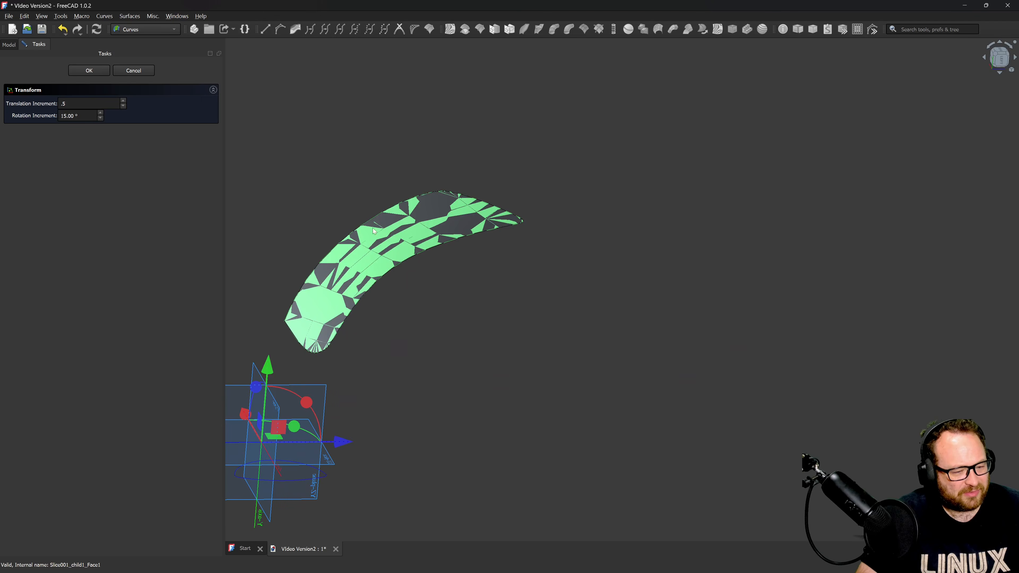
scroll(541, 236, "down", 3)
middle_click_drag(354, 291, 459, 304)
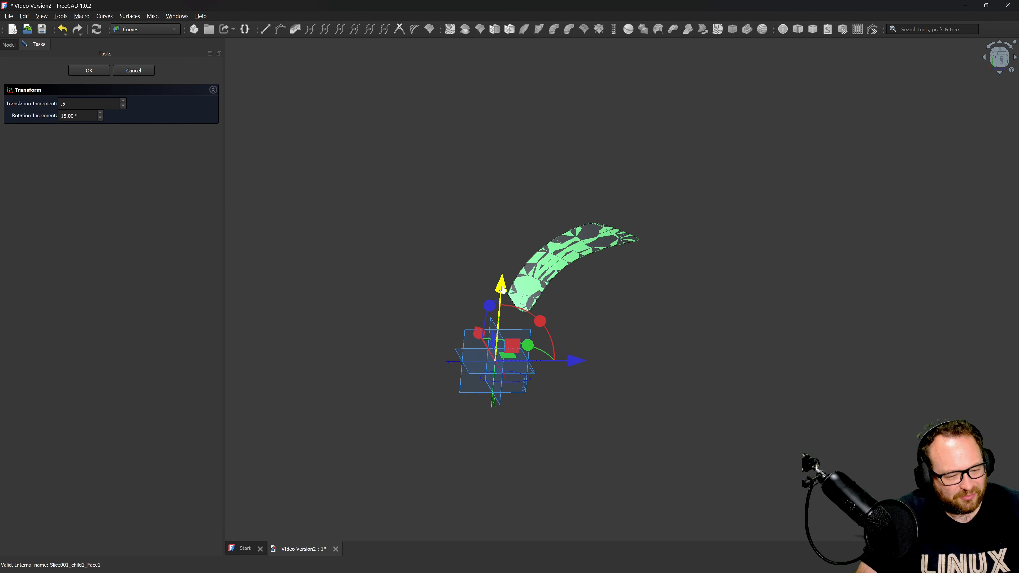
left_click_drag(503, 287, 505, 283)
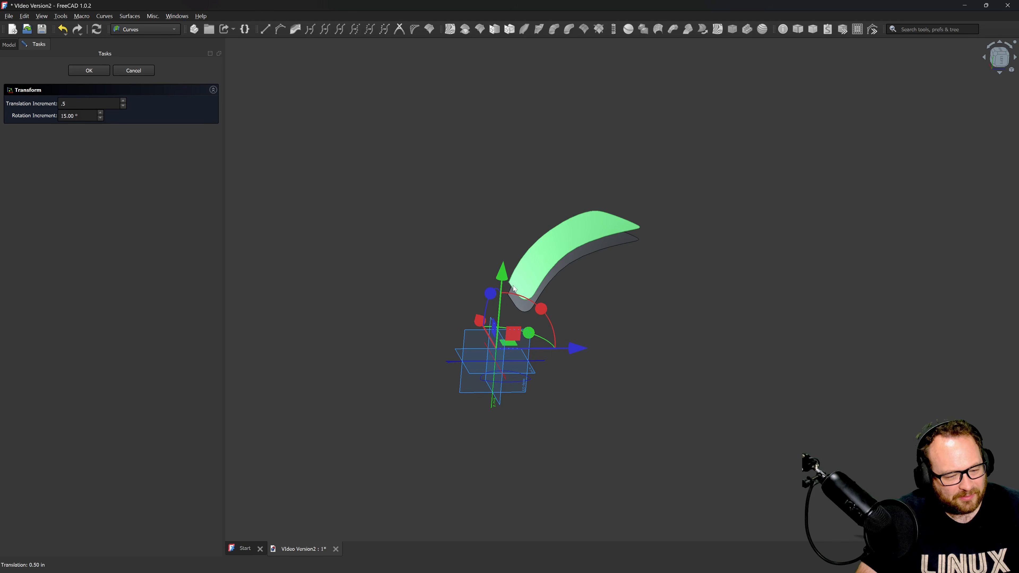
left_click(89, 70)
Create a Sections surface between the outer edges of the offset face copy and the original inner slice in the Surface workbench.
left_click(145, 29)
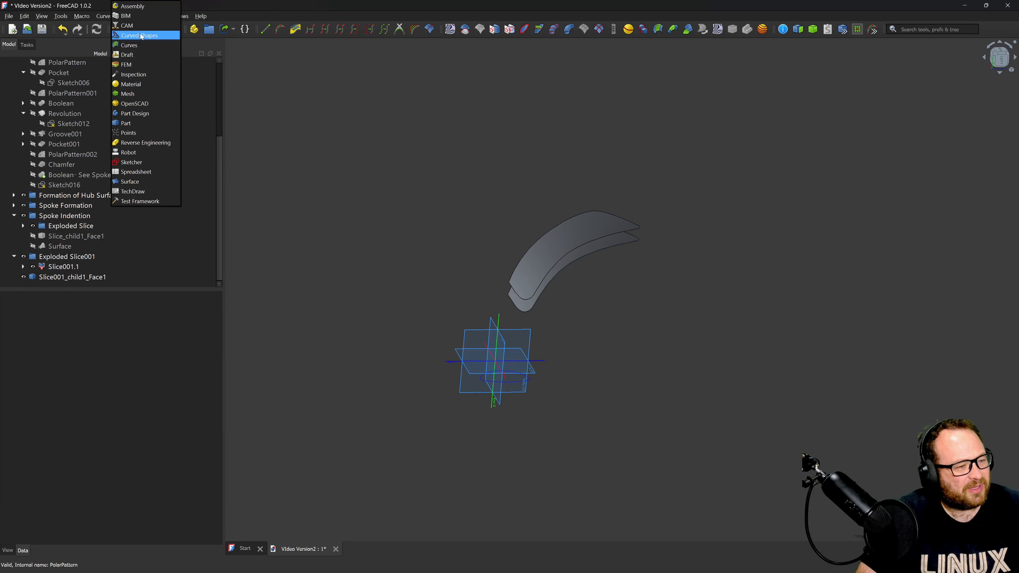
left_click(141, 183)
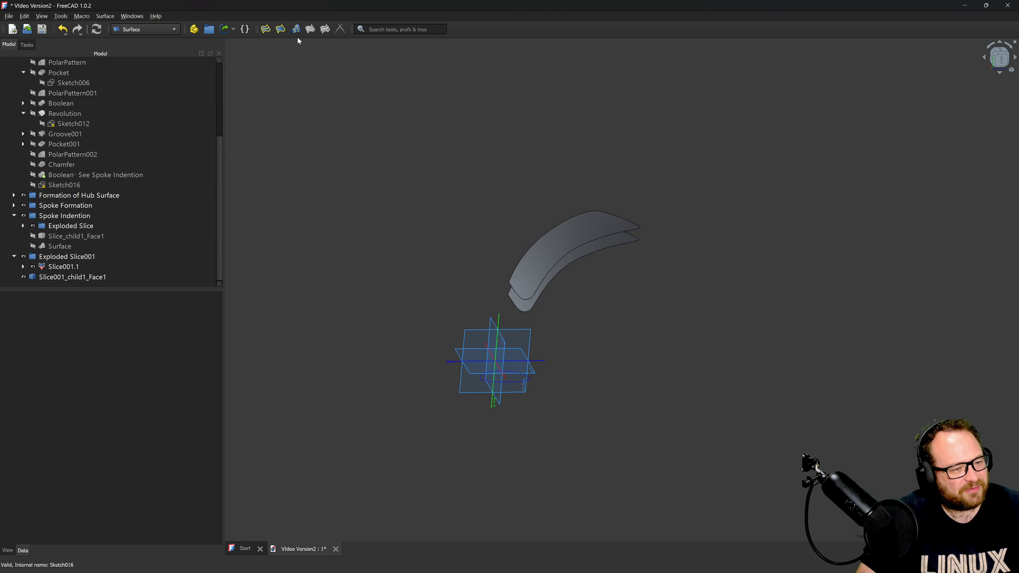
left_click(295, 29)
scroll(561, 237, "up", 3)
left_click(561, 229)
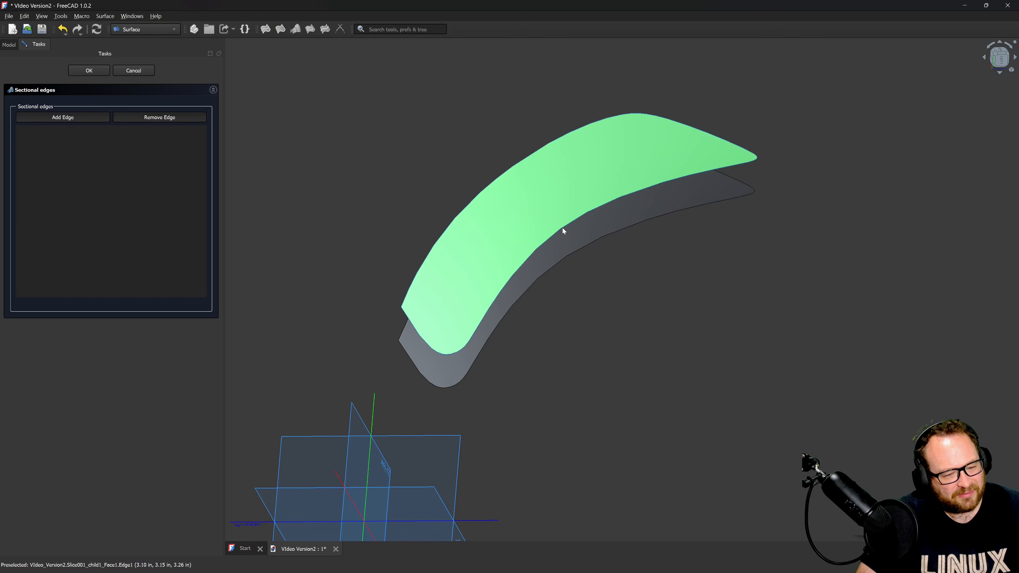
left_click(85, 119)
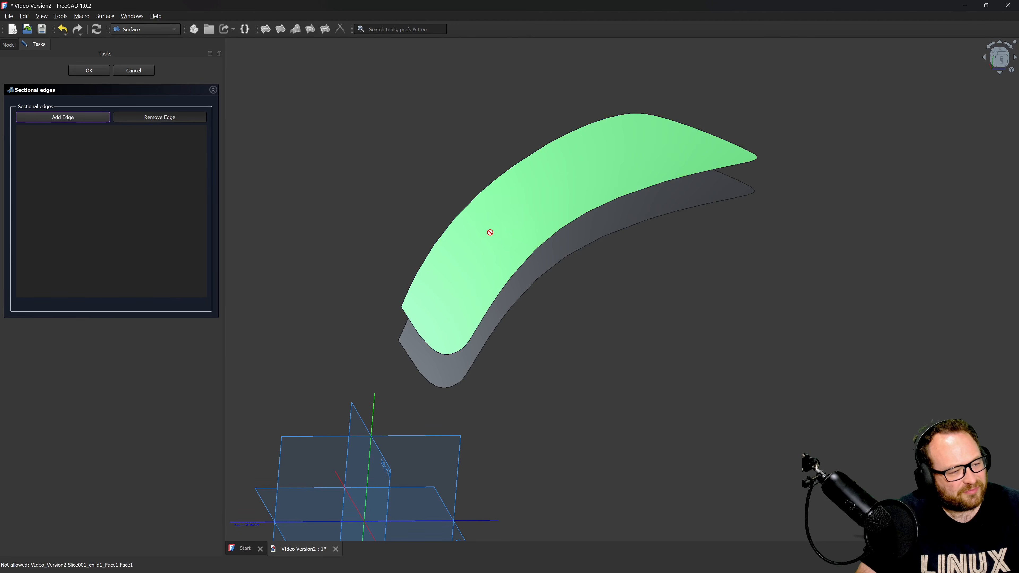
left_click(553, 235)
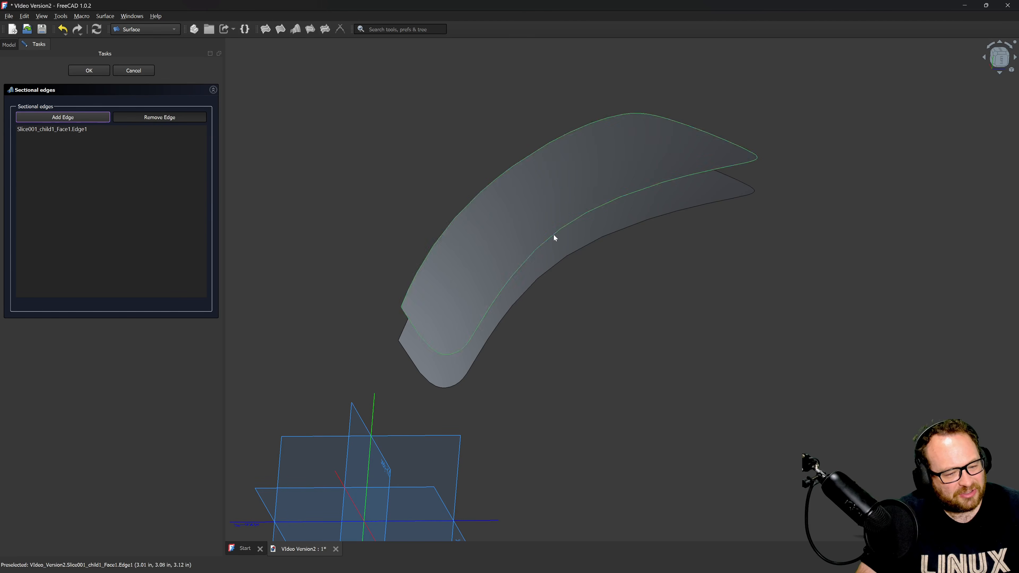
left_click(570, 255)
left_click(89, 70)
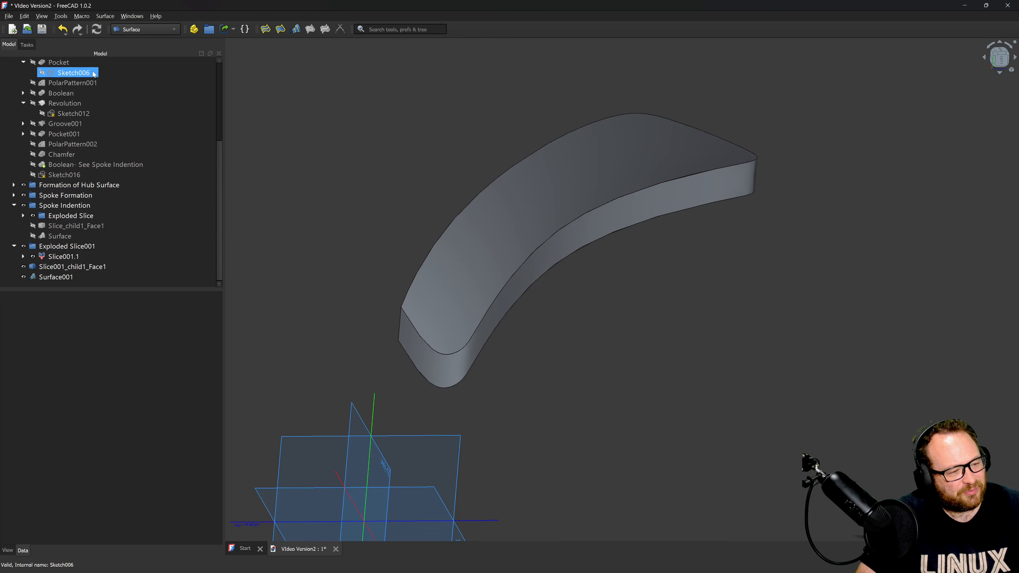
Build a solid from Surface001, Slice001_child1_Face1 and Slice001.1 with the Curves workbench.
left_click(145, 30)
left_click(144, 46)
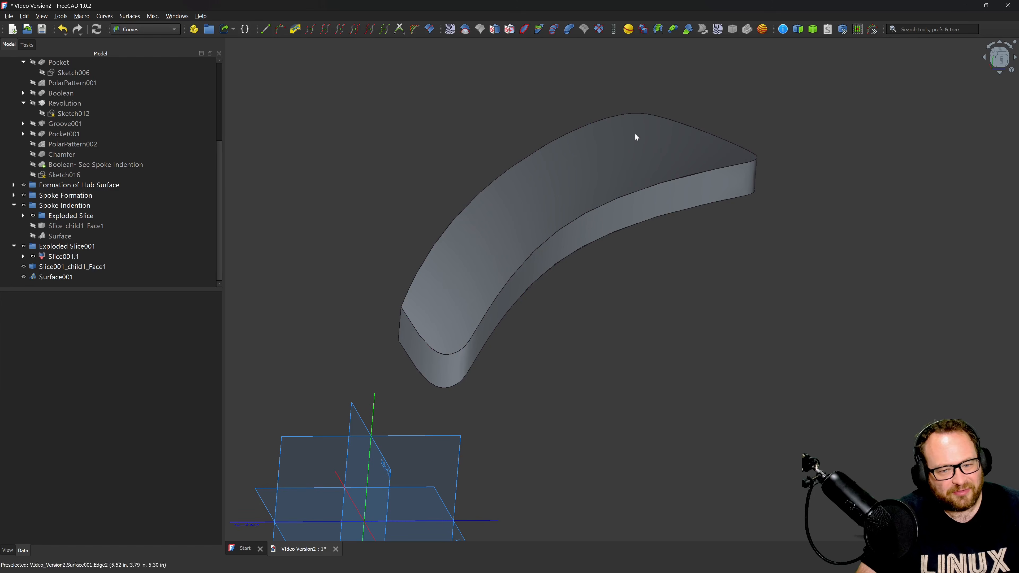
left_click(56, 269)
left_click(55, 275)
left_click(57, 267, "ctrl")
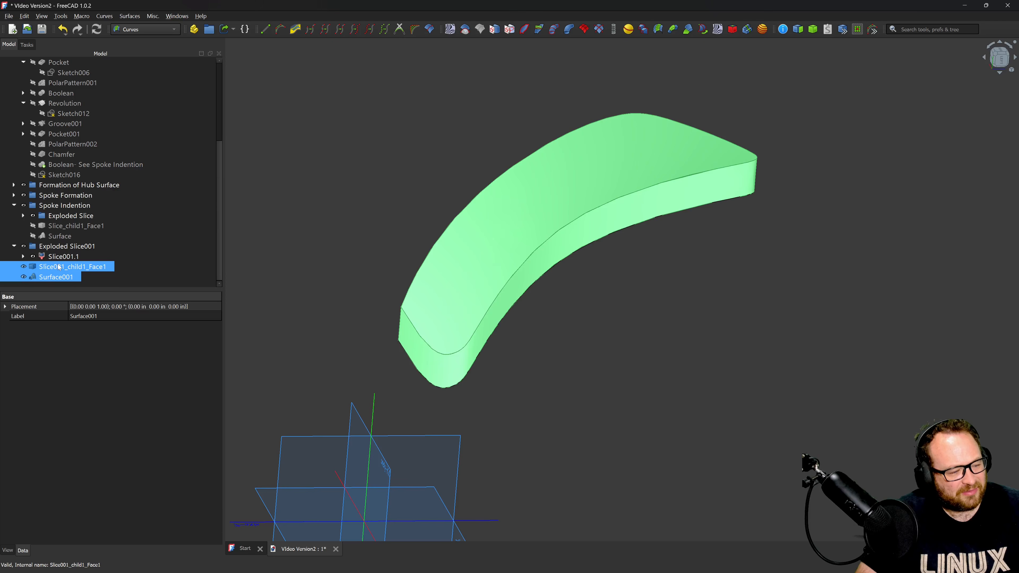
left_click(61, 257, "ctrl")
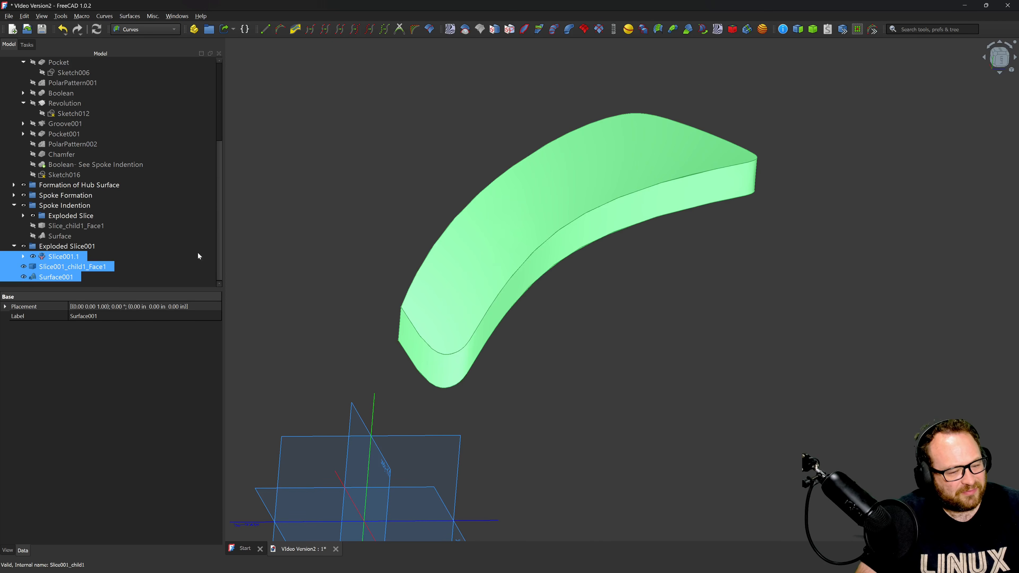
left_click(812, 30)
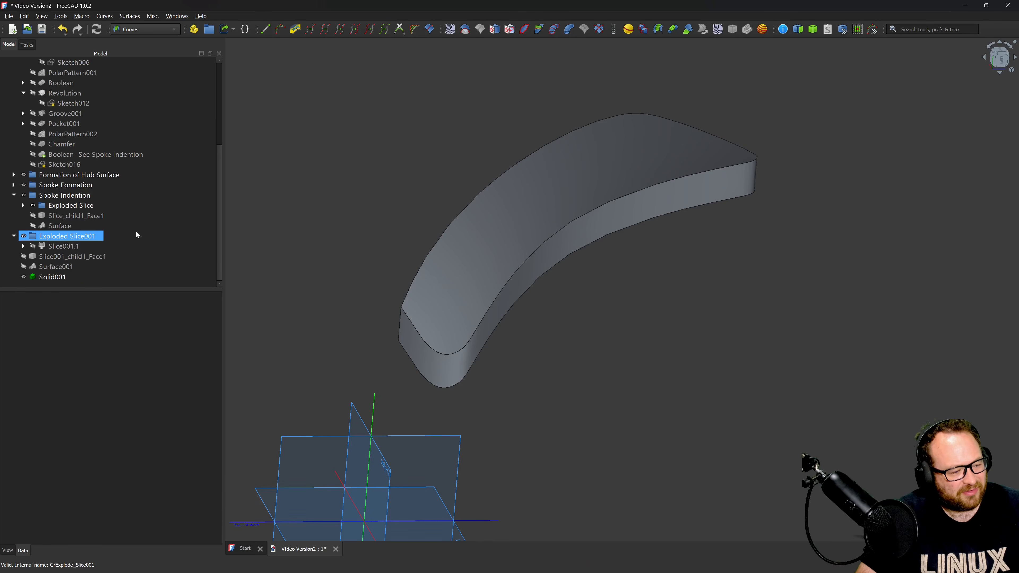
Transform Solid001 with a 0.001 in translation increment, moving it about -0.02 in along the Y-axis.
scroll(56, 257, "down", 1)
left_click(55, 277)
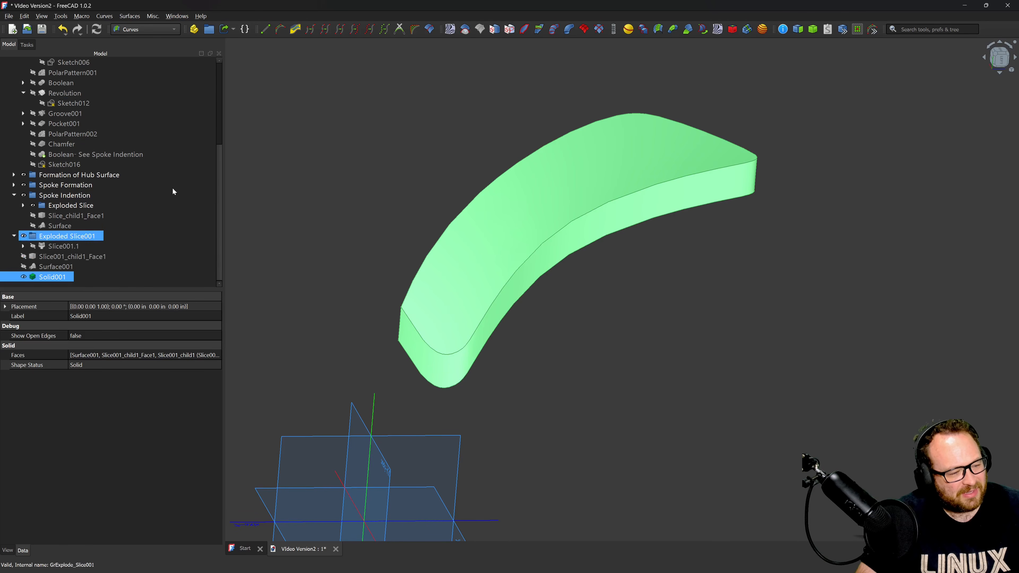
right_click(53, 277)
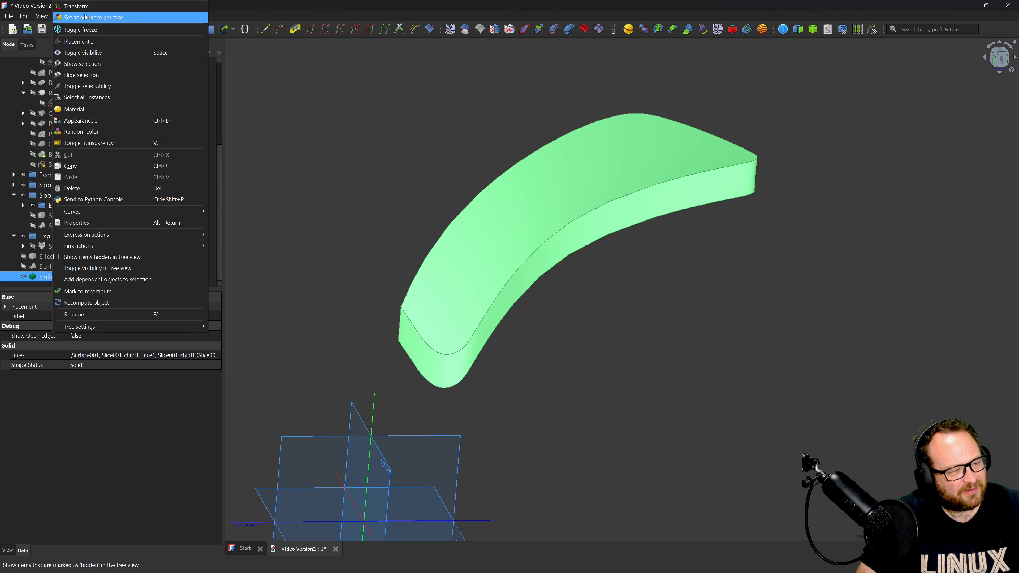
left_click(80, 6)
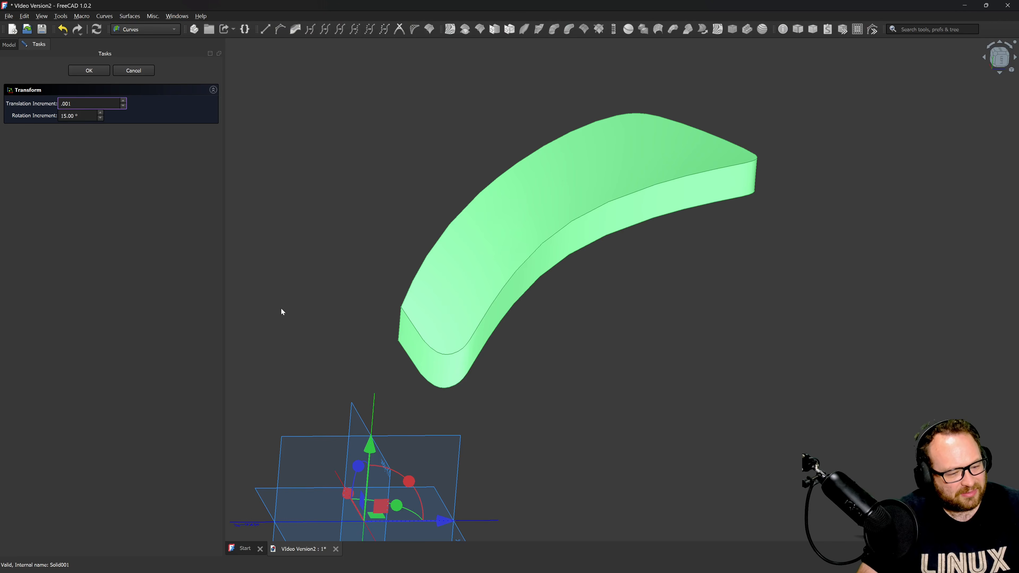
left_click_drag(370, 446, 327, 333)
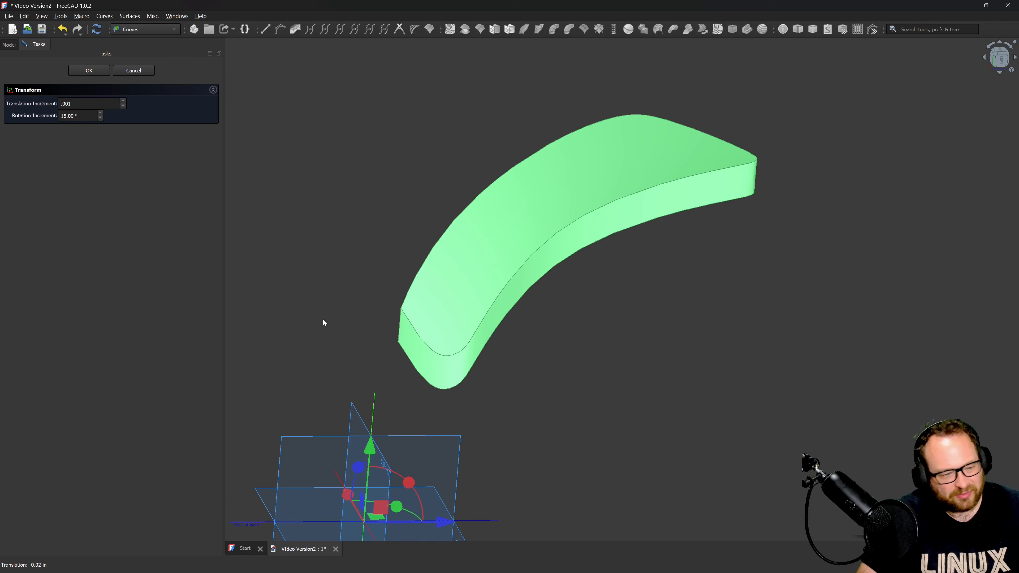
left_click(89, 70)
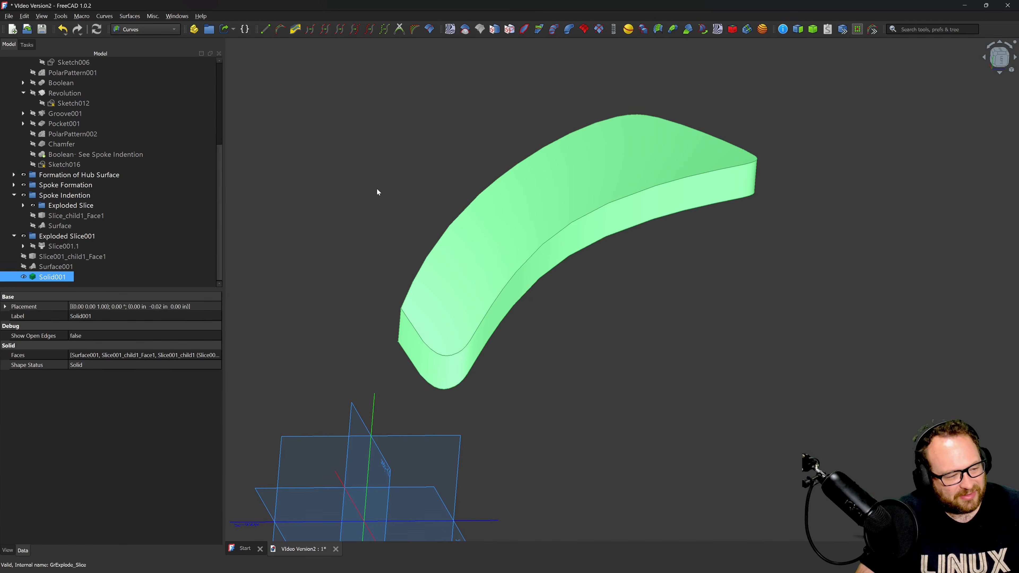
Create a Draft polar array of Solid001 with 5 elements over 360°, centred on the origin, as an unfused link array.
scroll(377, 192, "down", 3)
middle_click_drag(546, 294, 500, 295)
left_click(530, 297)
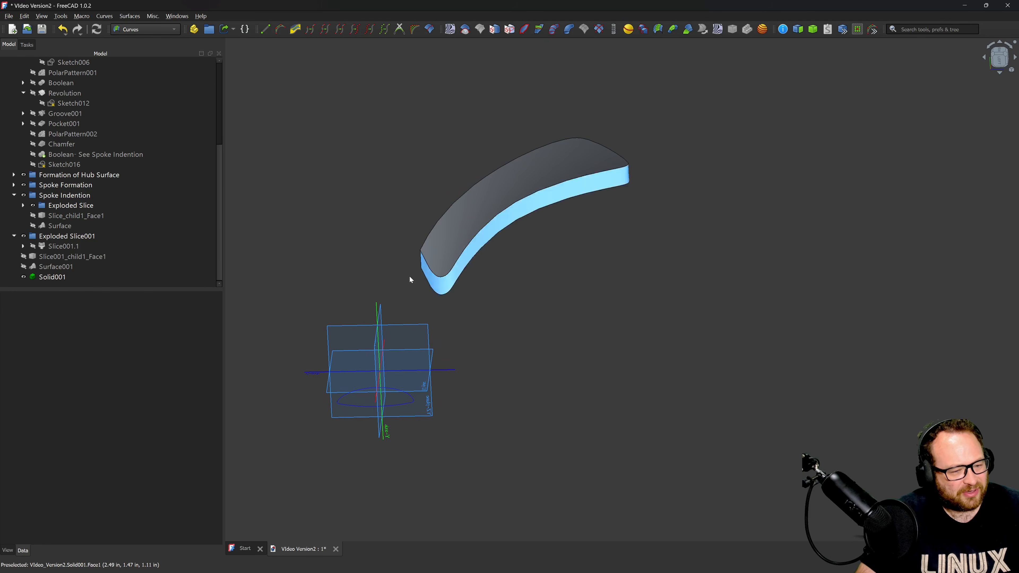
scroll(401, 267, "up", 4)
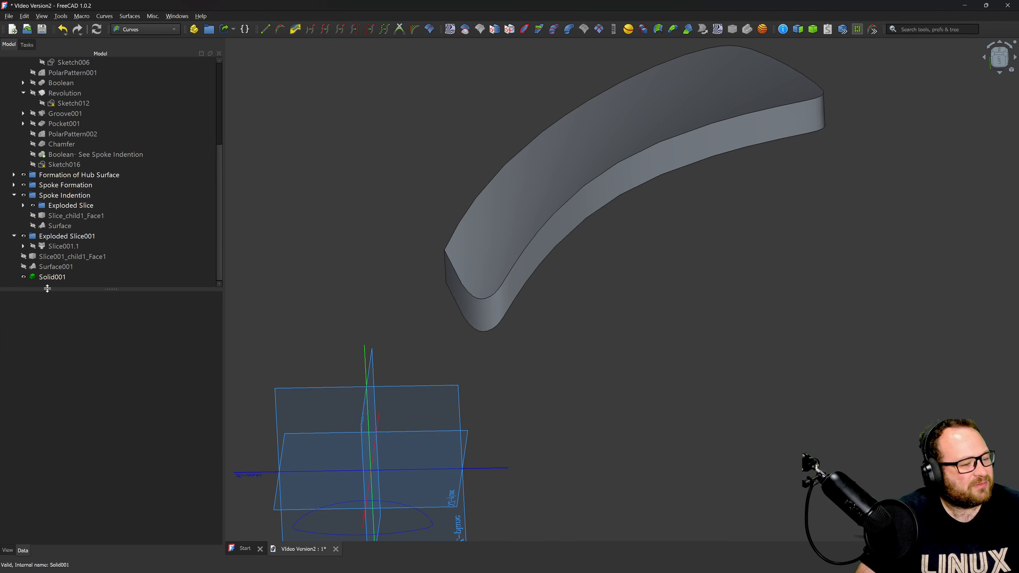
left_click(54, 278)
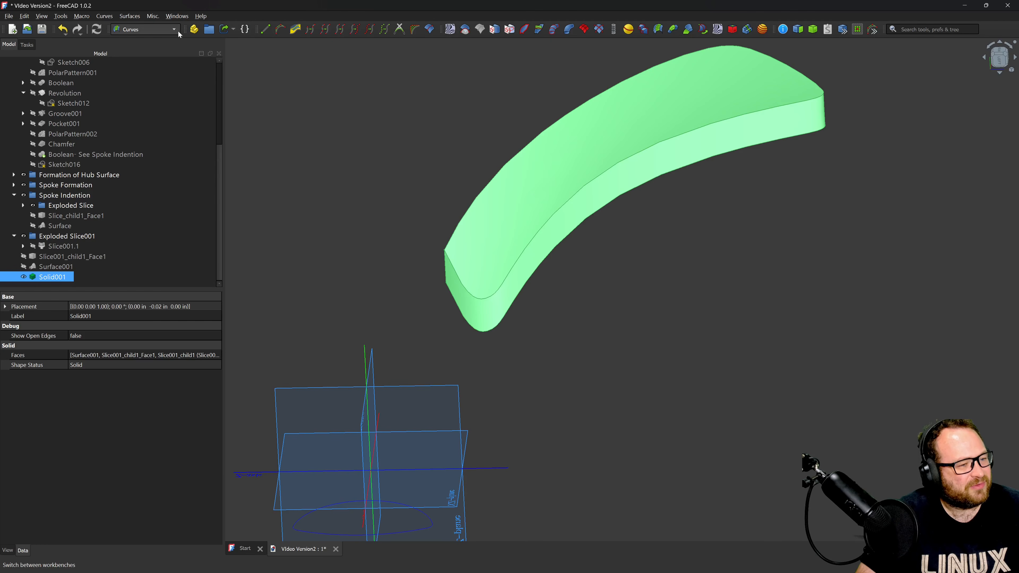
left_click(176, 29)
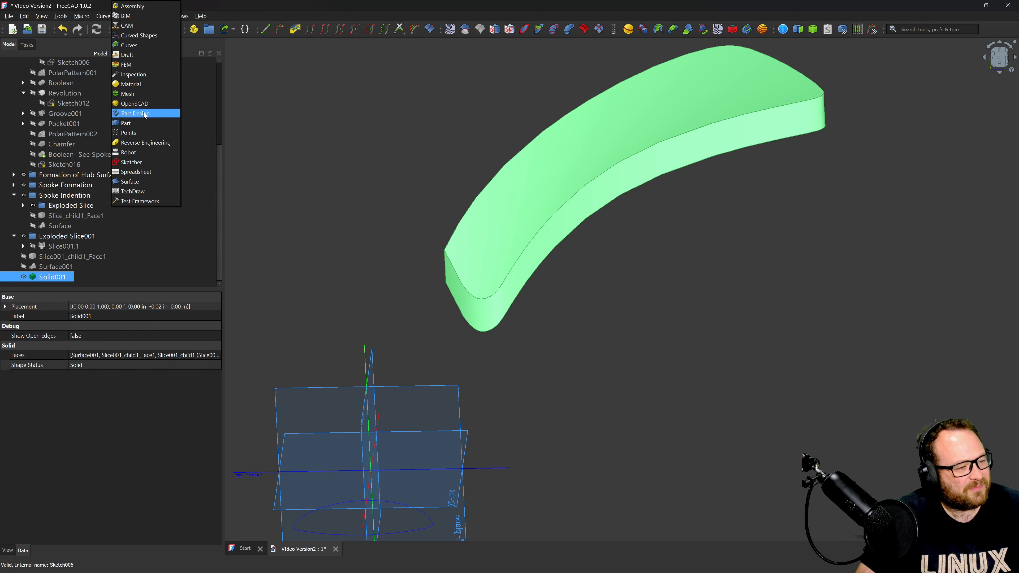
left_click(132, 54)
left_click(827, 29)
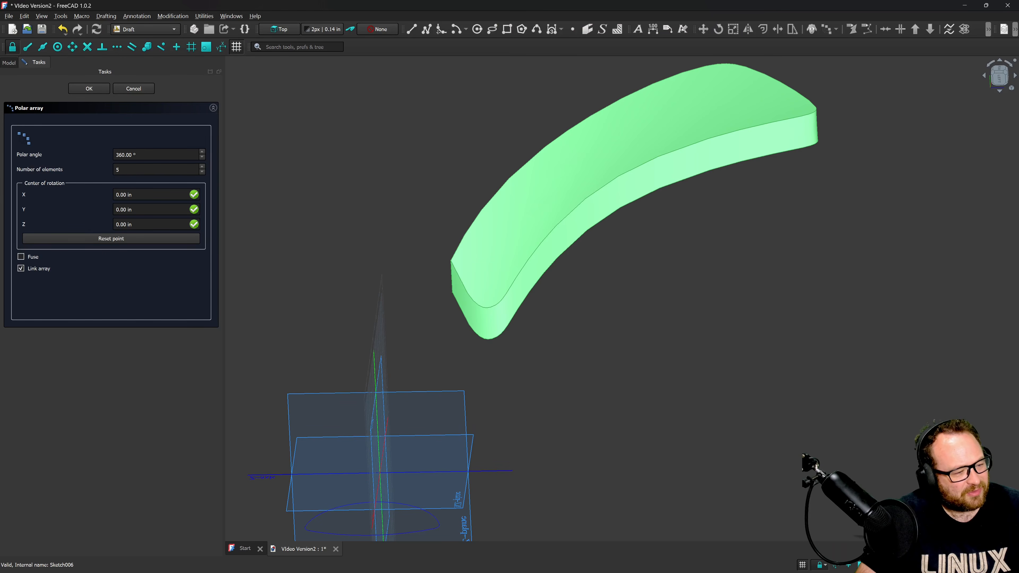
left_click(88, 88)
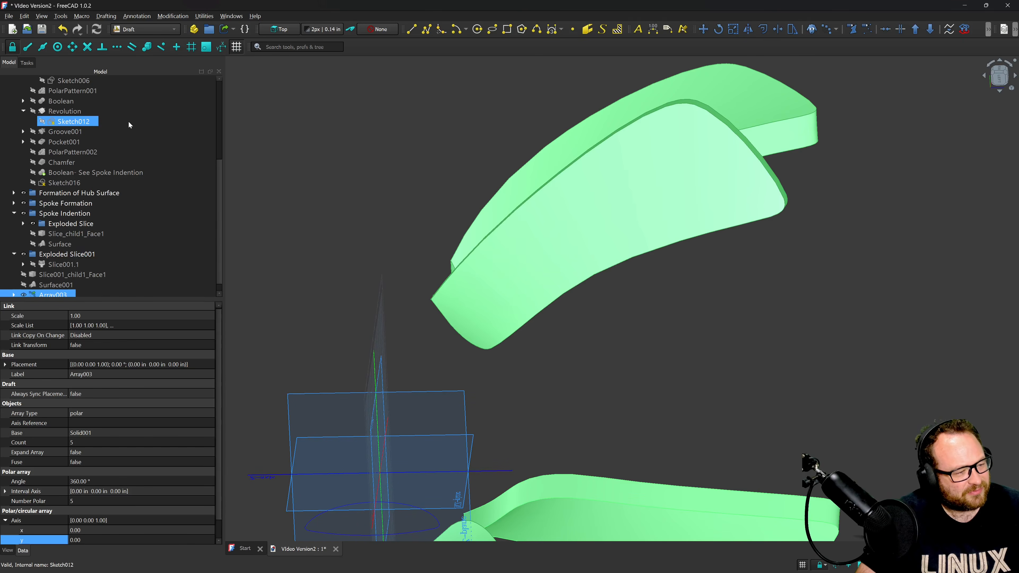
Set the polar array's rotation axis to the Y direction, with x 0, y 1 and z 0.
scroll(83, 519, "down", 1)
left_click(83, 530)
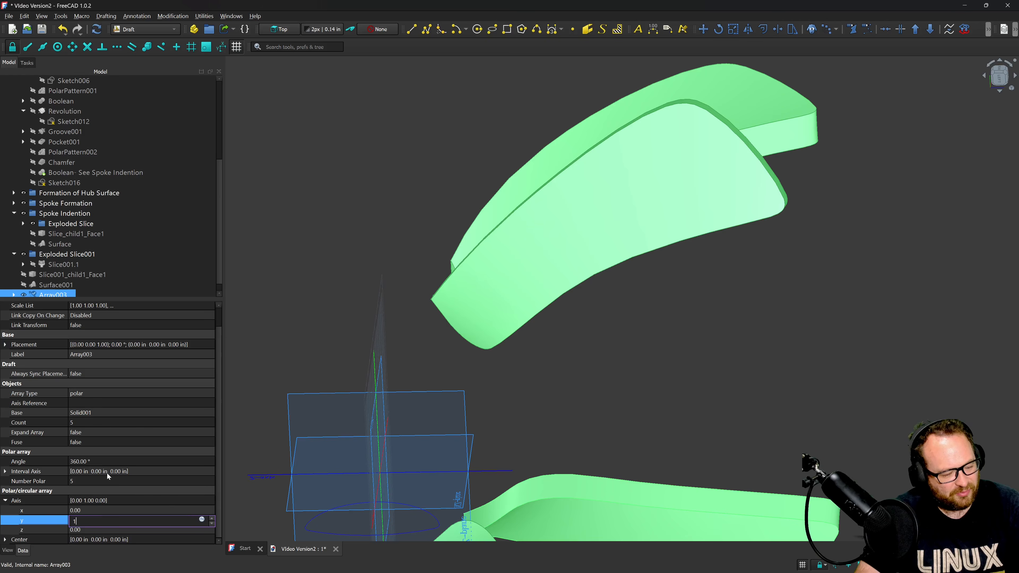
left_click(126, 226)
scroll(575, 312, "down", 5)
scroll(597, 271, "up", 3)
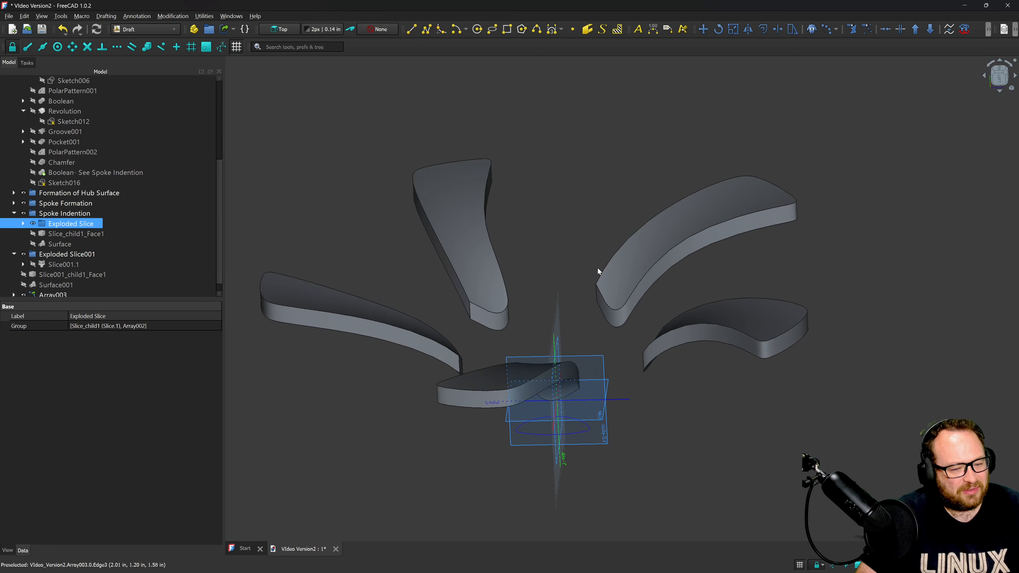
Create a sub-shape binder of Array003 in the wheel body with Part Design.
left_click(52, 294)
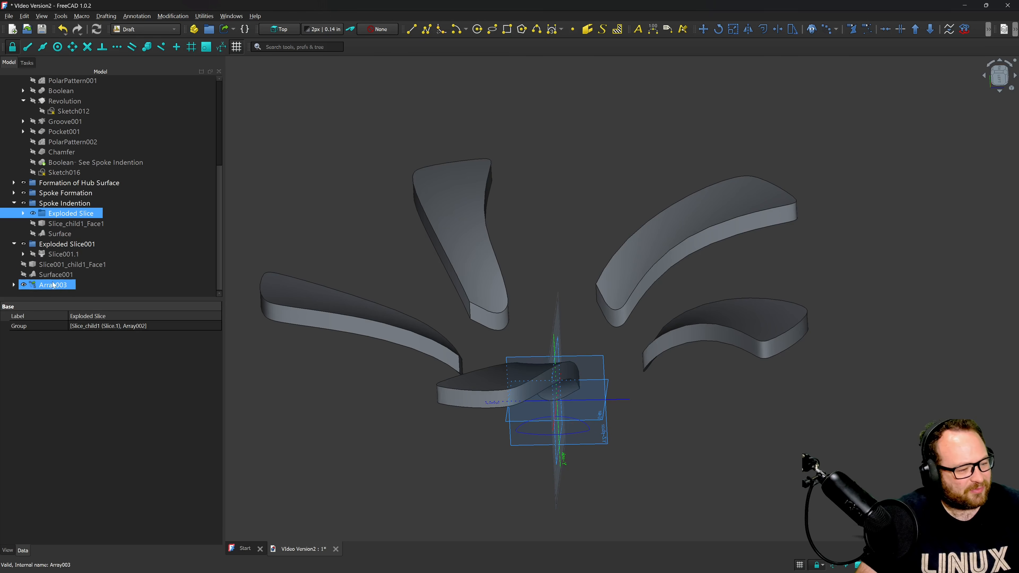
left_click(144, 28)
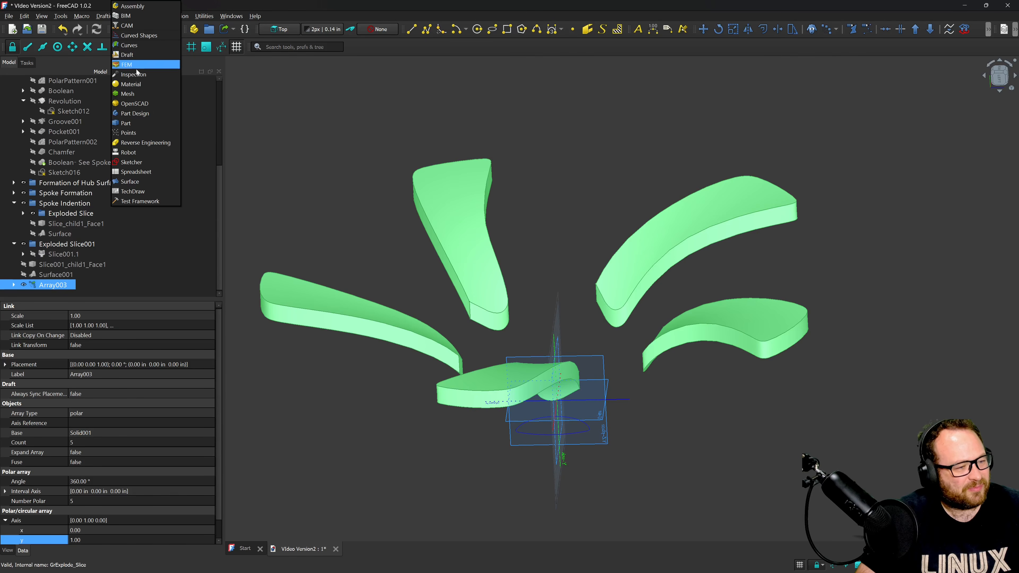
left_click(150, 119)
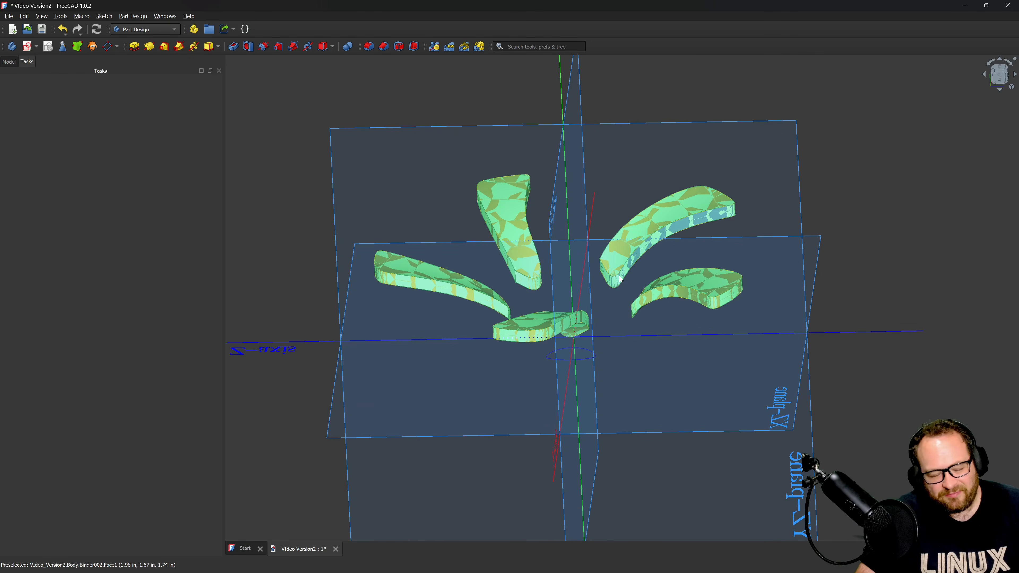
scroll(643, 325, "up", 2)
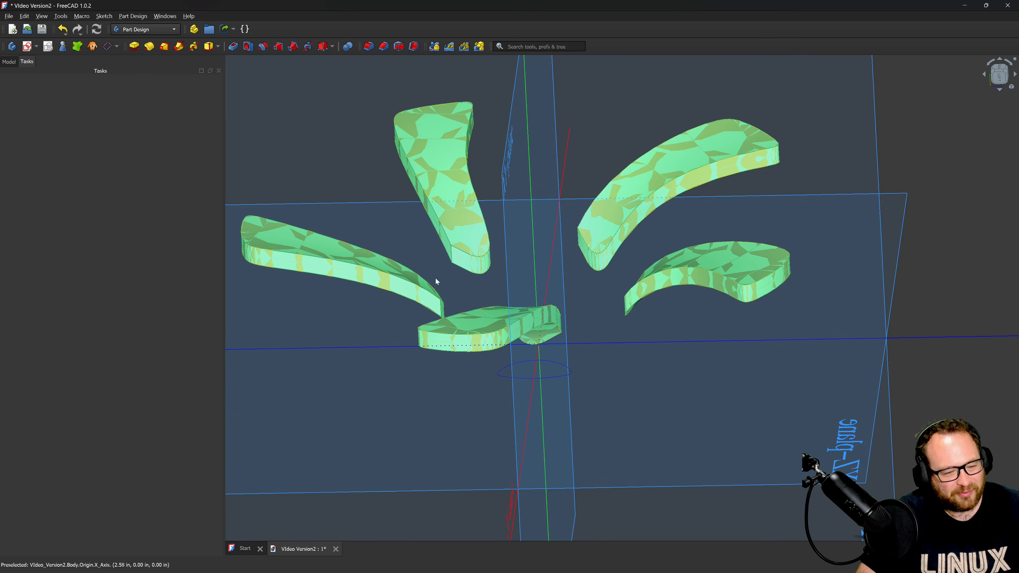
Hide Array003 and show the wheel body's Boolean- See Spoke Indention feature.
left_click(9, 62)
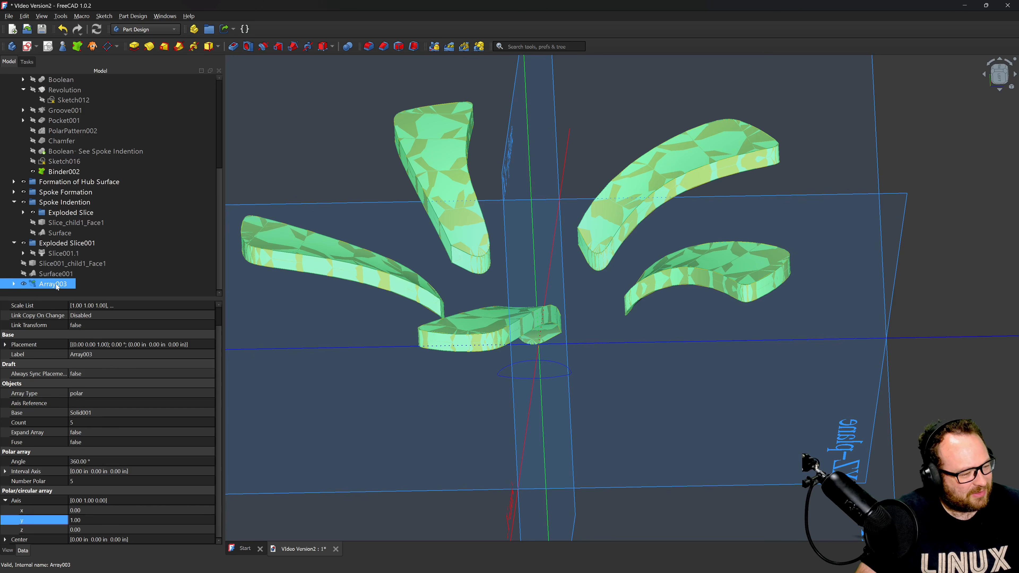
key("space")
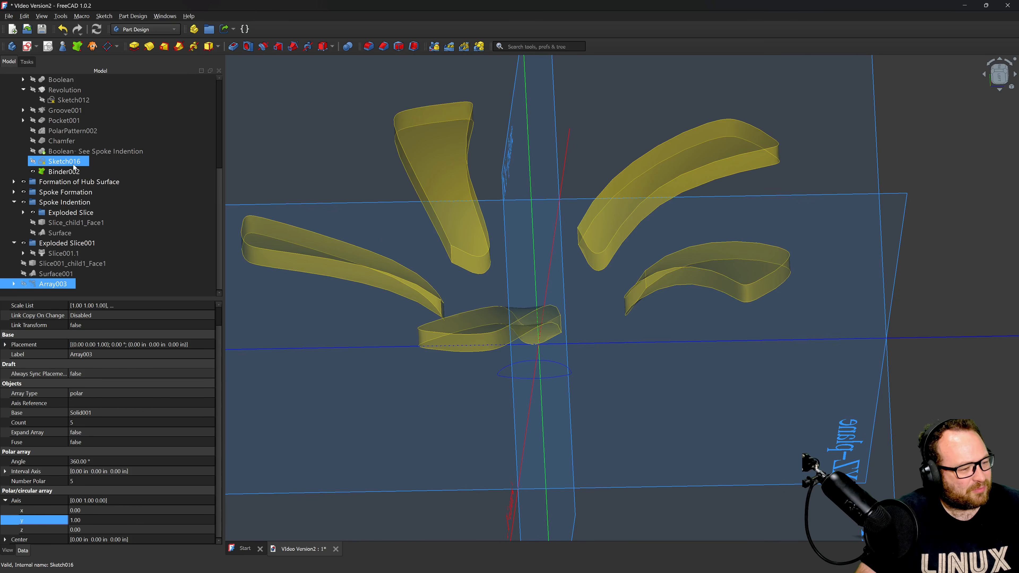
left_click(75, 151)
key("space")
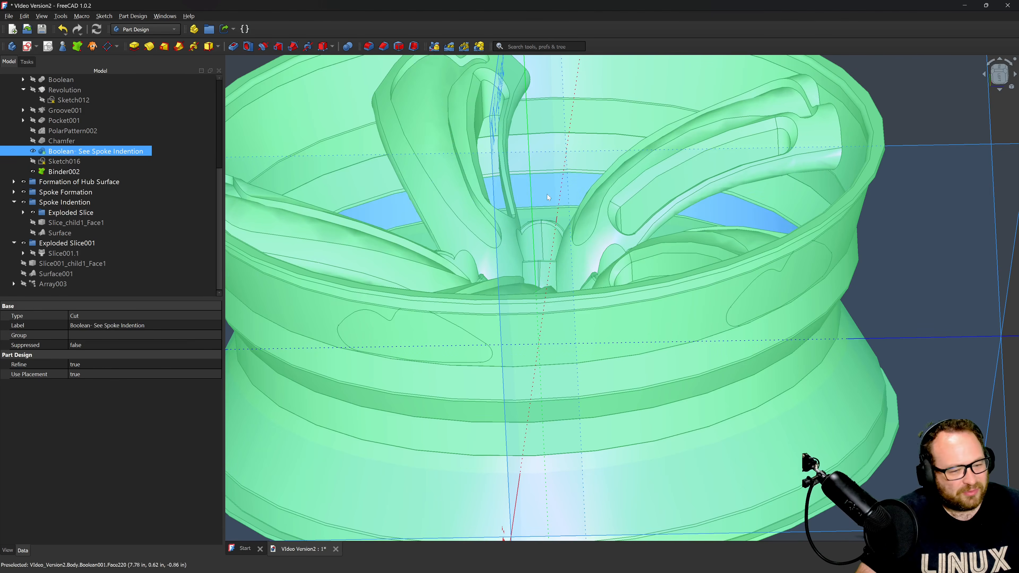
Examine how the bound cutting shapes sit against the rear faces of the wheel's spokes.
scroll(787, 323, "down", 3)
left_click(786, 323)
middle_click_drag(700, 359, 684, 256)
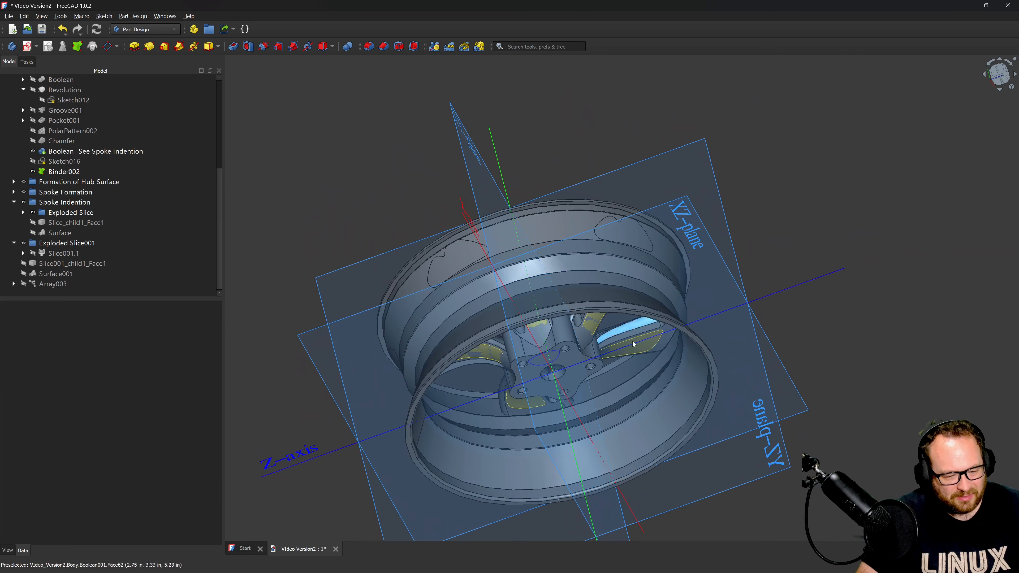
scroll(632, 343, "up", 8)
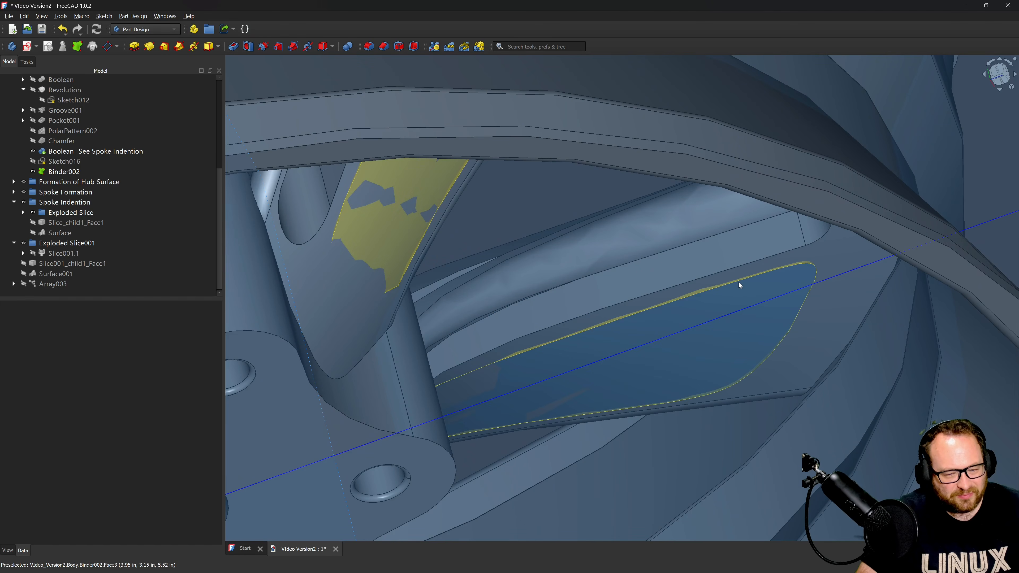
scroll(612, 331, "down", 4)
scroll(591, 329, "up", 2)
scroll(591, 329, "down", 4)
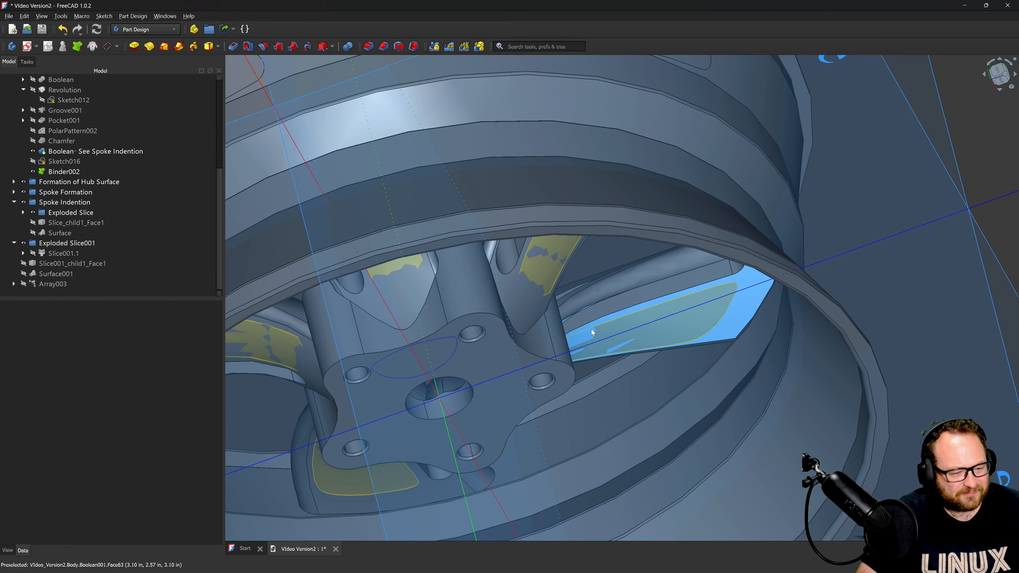
scroll(591, 330, "down", 2)
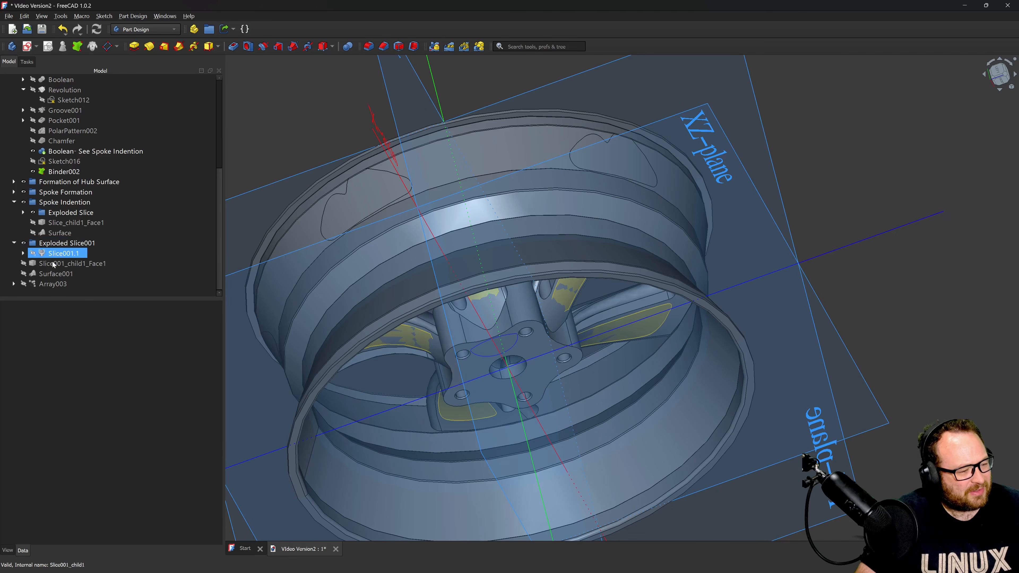
Subtract Binder002 from the wheel body with a Part Design Boolean set to Cut.
left_click(64, 202)
left_click(63, 171)
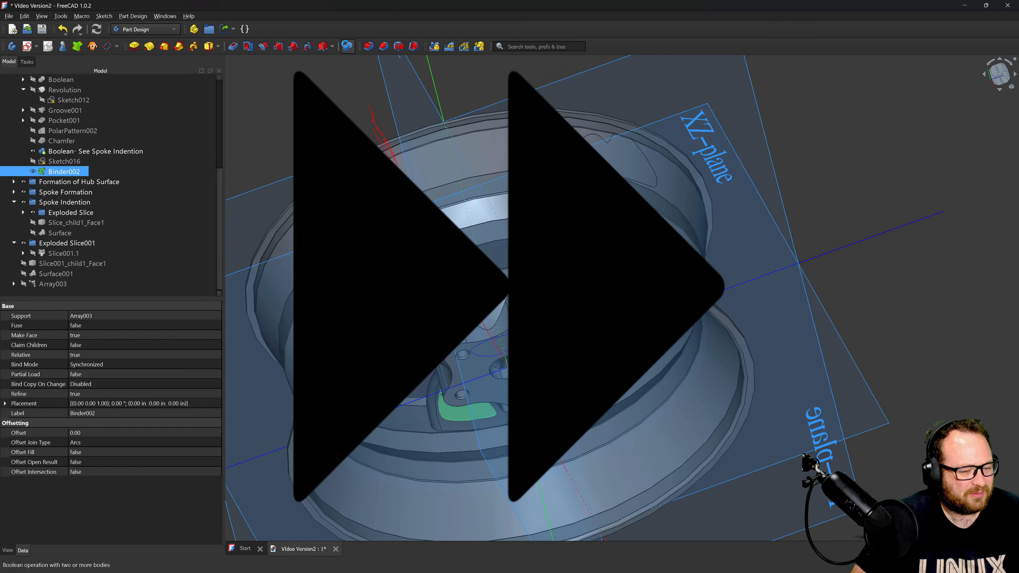
left_click(347, 46)
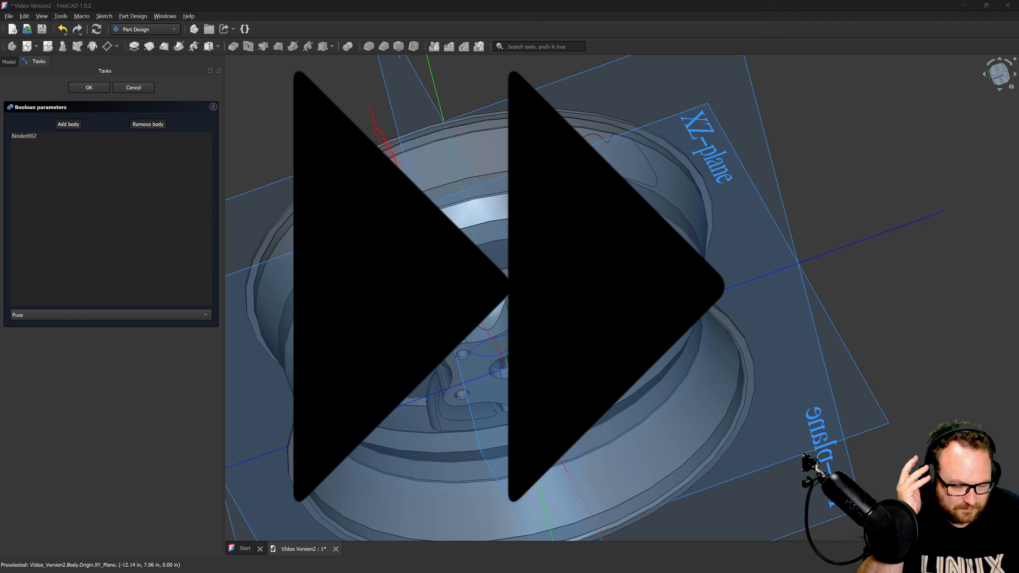
left_click(62, 314)
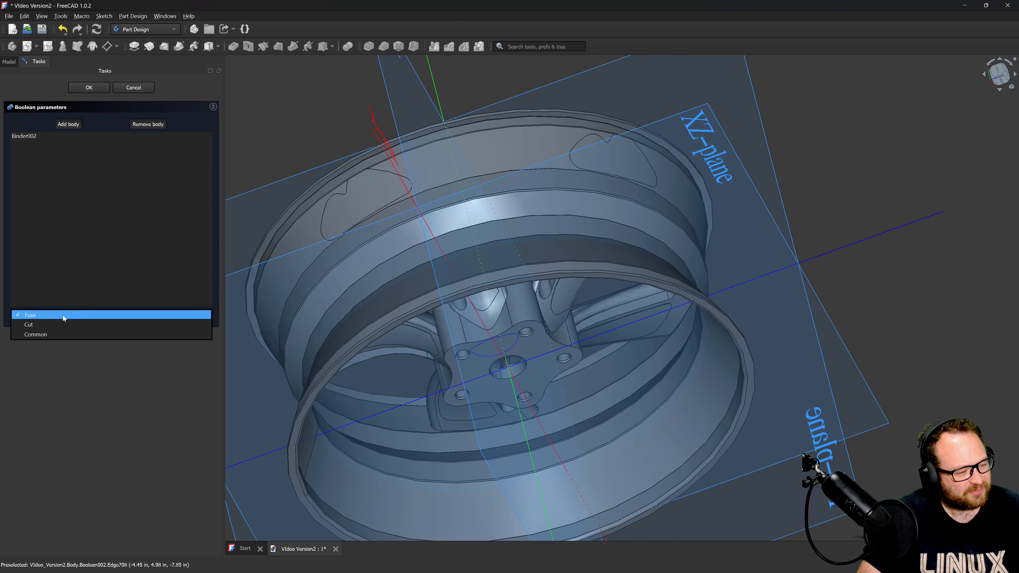
left_click(51, 325)
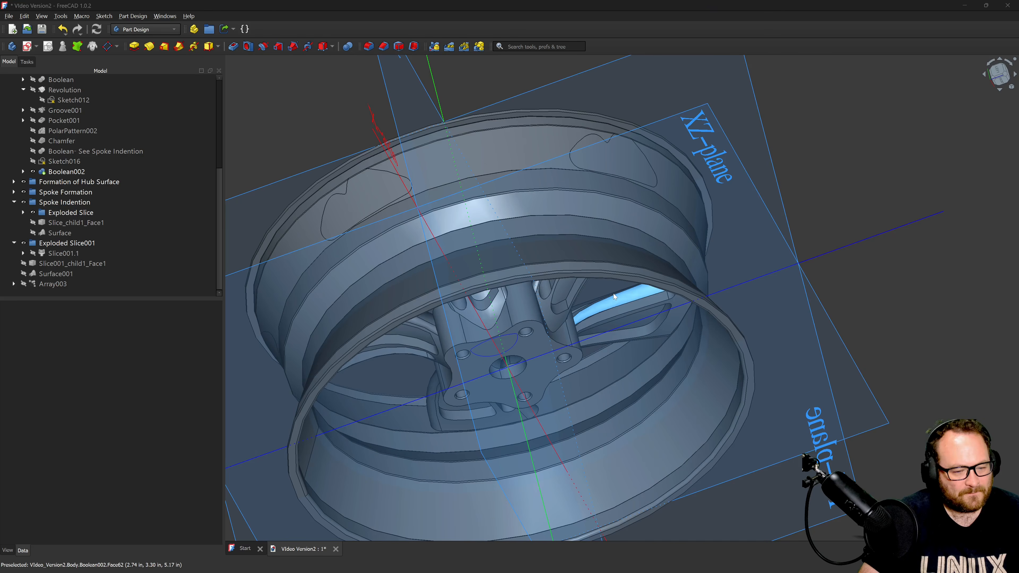
Start a fillet on the sharp hub-side corner edge of one rear spoke indentation, with a trial radius of 0.125 in.
middle_click_drag(614, 296, 604, 347)
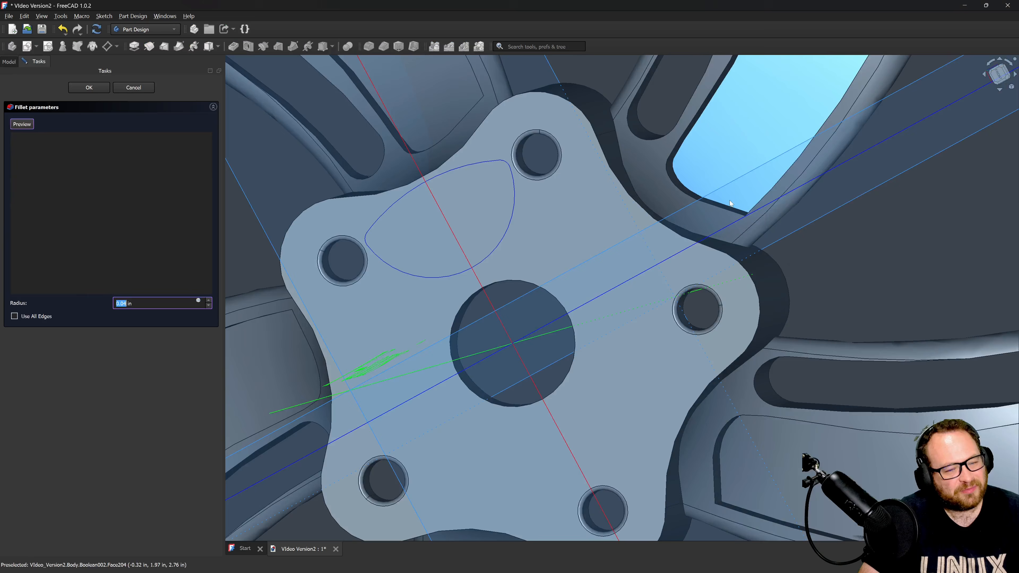
scroll(729, 204, "up", 3)
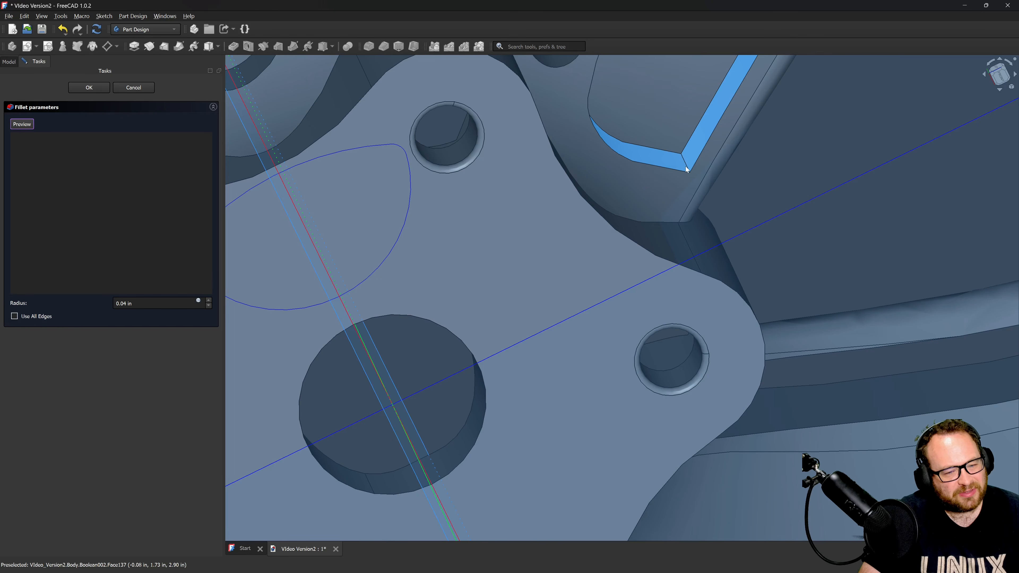
left_click(686, 168)
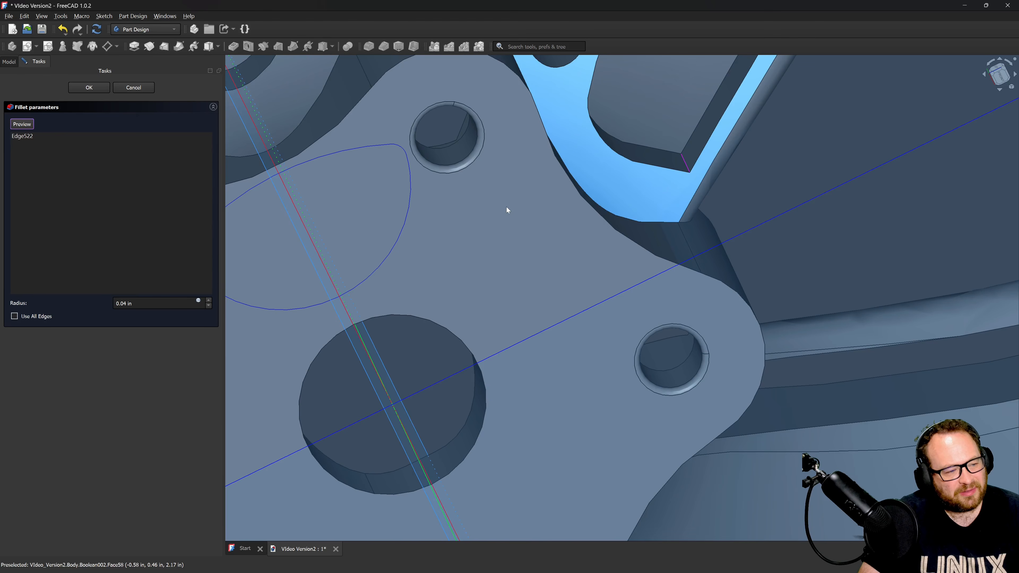
left_click(21, 124)
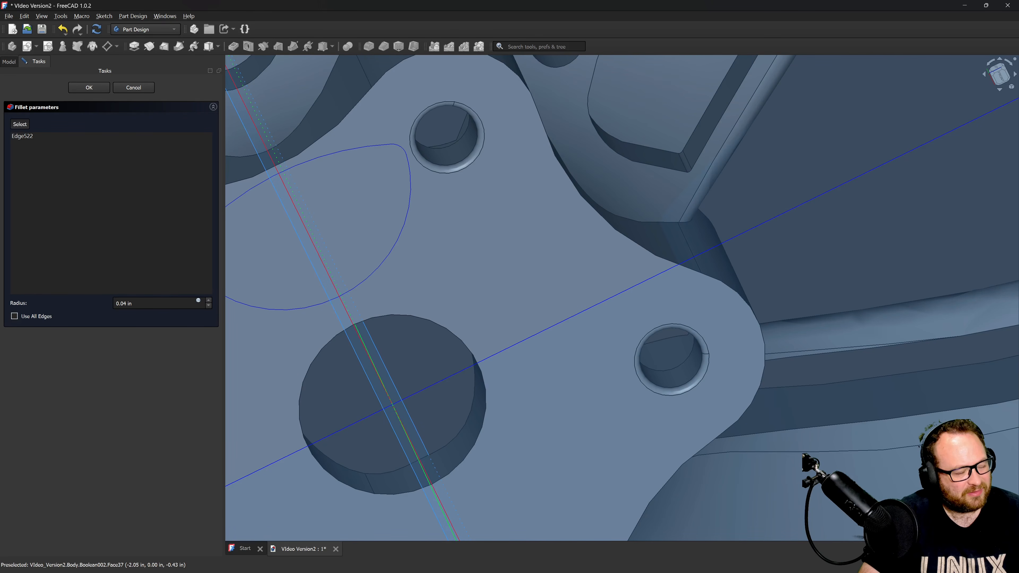
left_click_drag(149, 304, 33, 287)
type(".125")
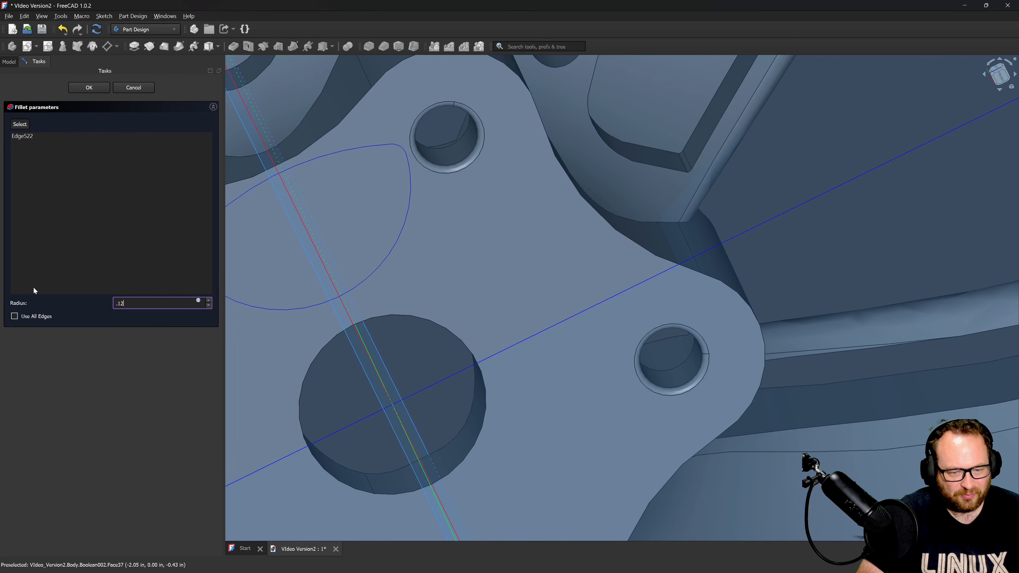
left_click(23, 126)
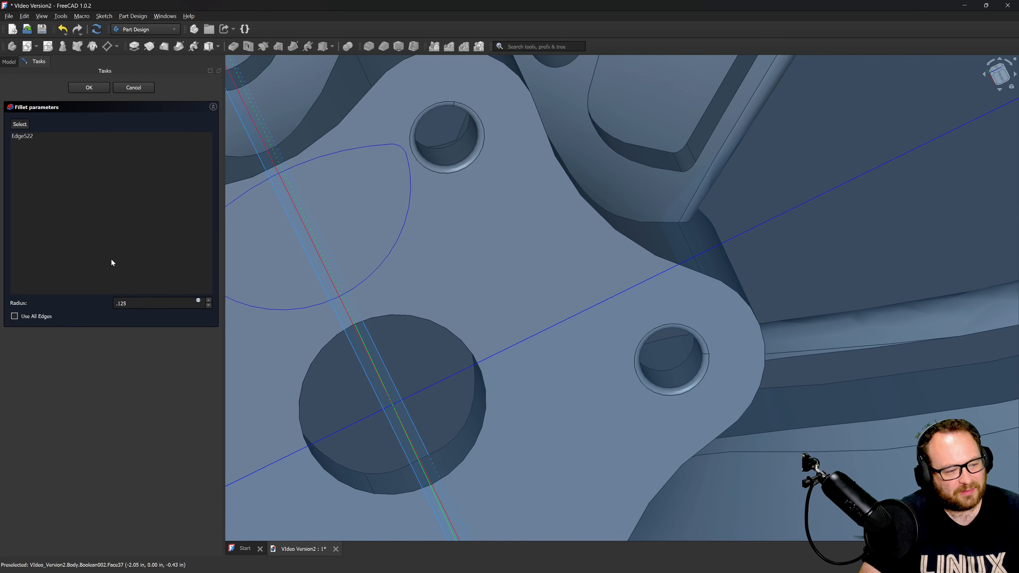
Try the corner fillet with a radius of 0.5 in, and with 0.25 in.
left_click_drag(139, 304, 44, 288)
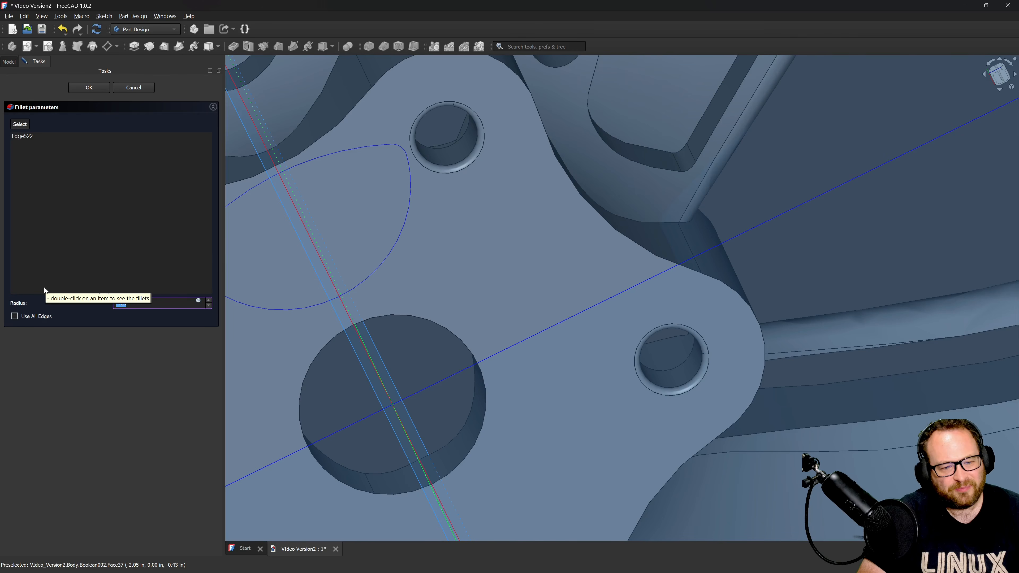
type(".5")
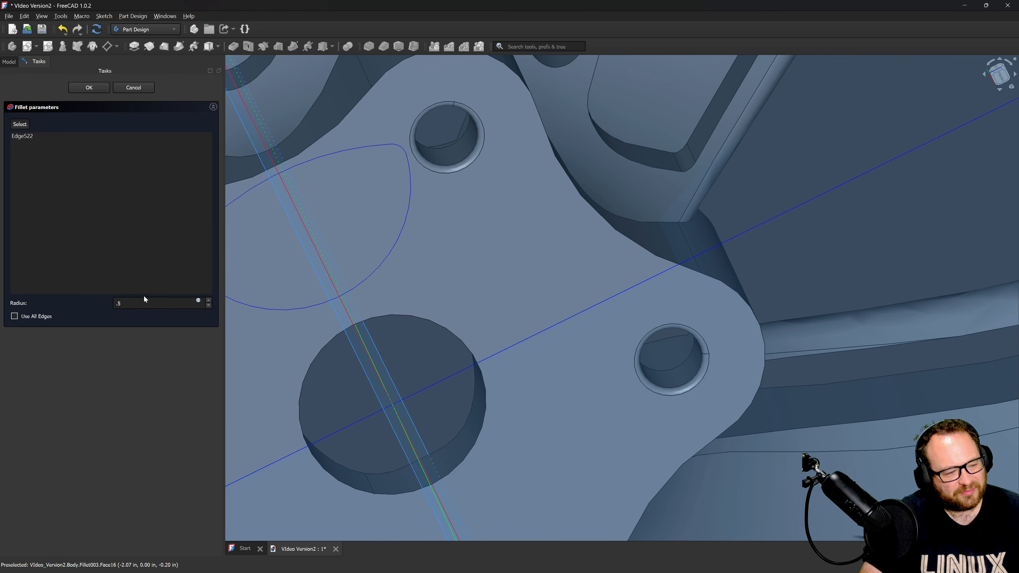
left_click(90, 88)
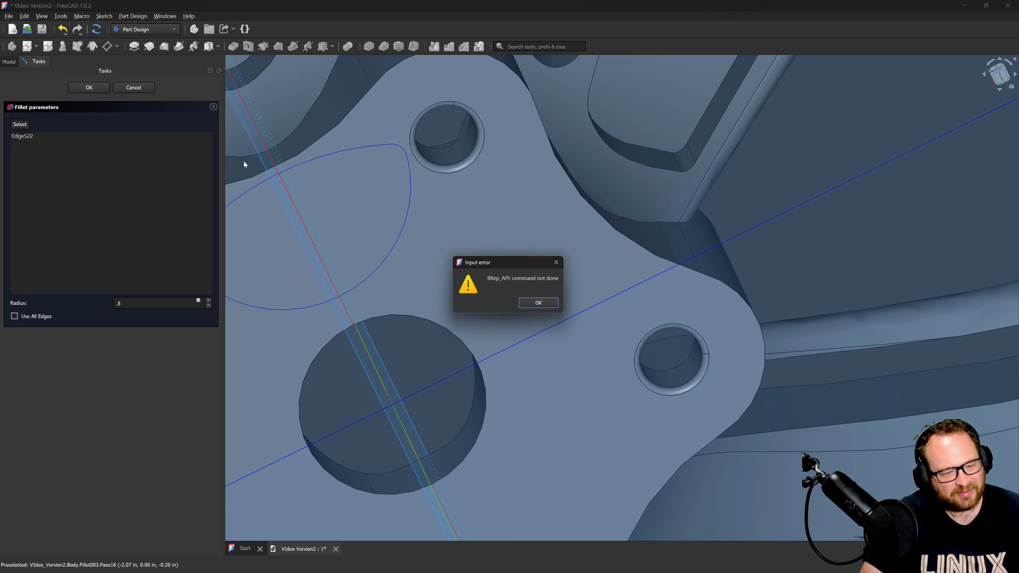
left_click(541, 304)
double_click(118, 303)
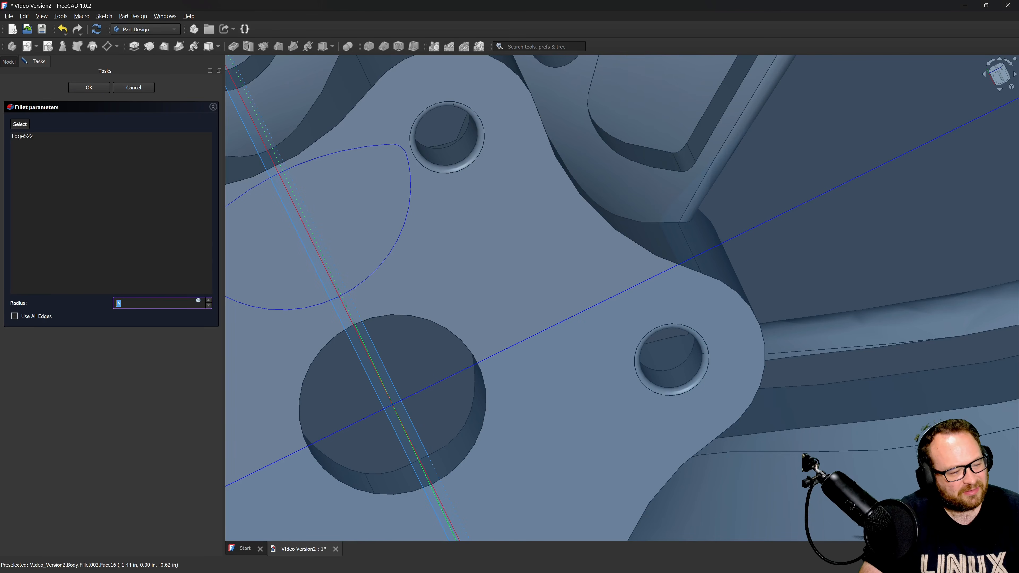
type(".25")
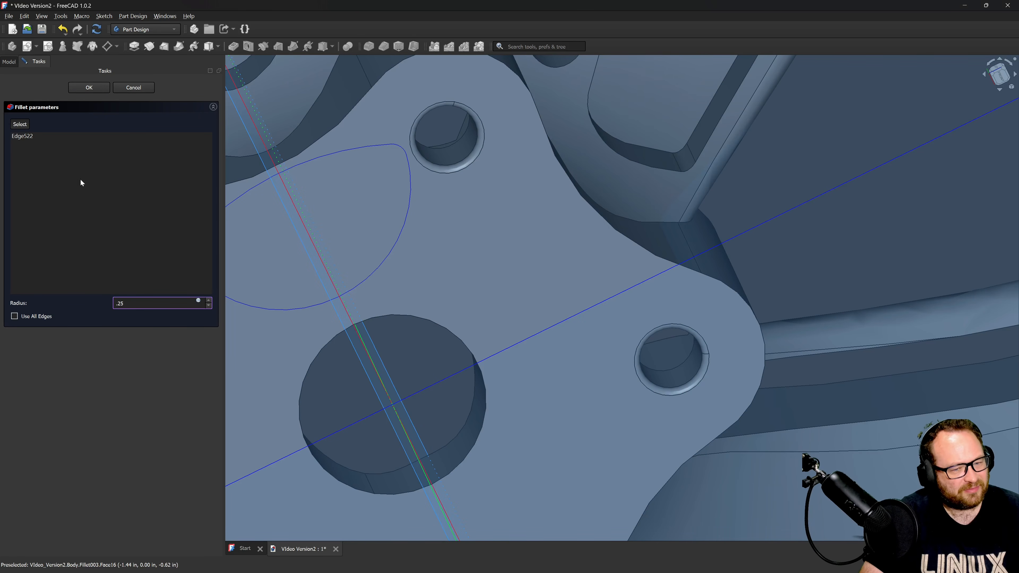
left_click(48, 116)
left_click(19, 125)
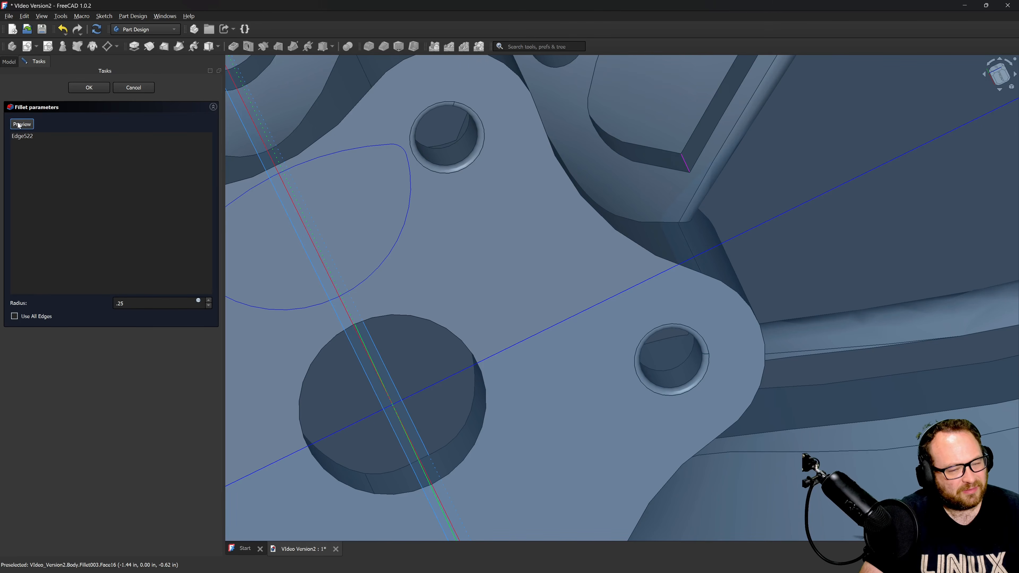
left_click(19, 125)
Set the corner fillet's radius to 0.35 in and preview the rounded corner.
double_click(120, 303)
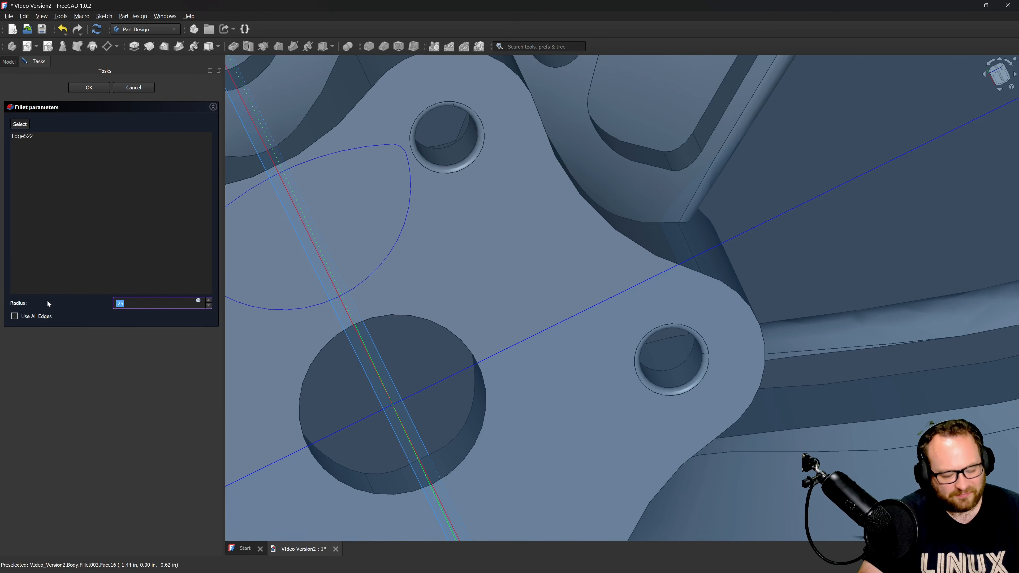
type(".35")
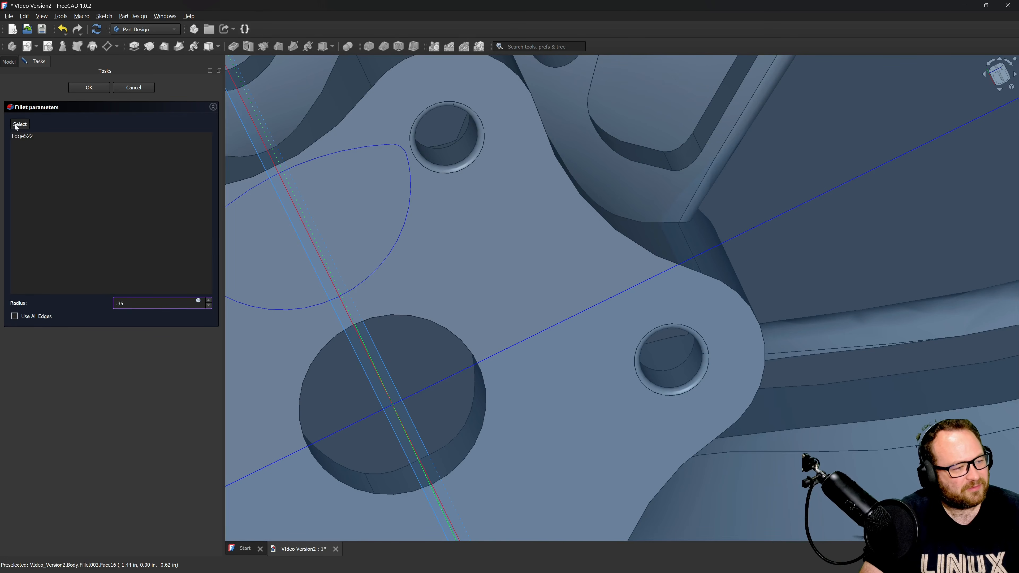
left_click(15, 127)
left_click(15, 127)
scroll(678, 178, "down", 3)
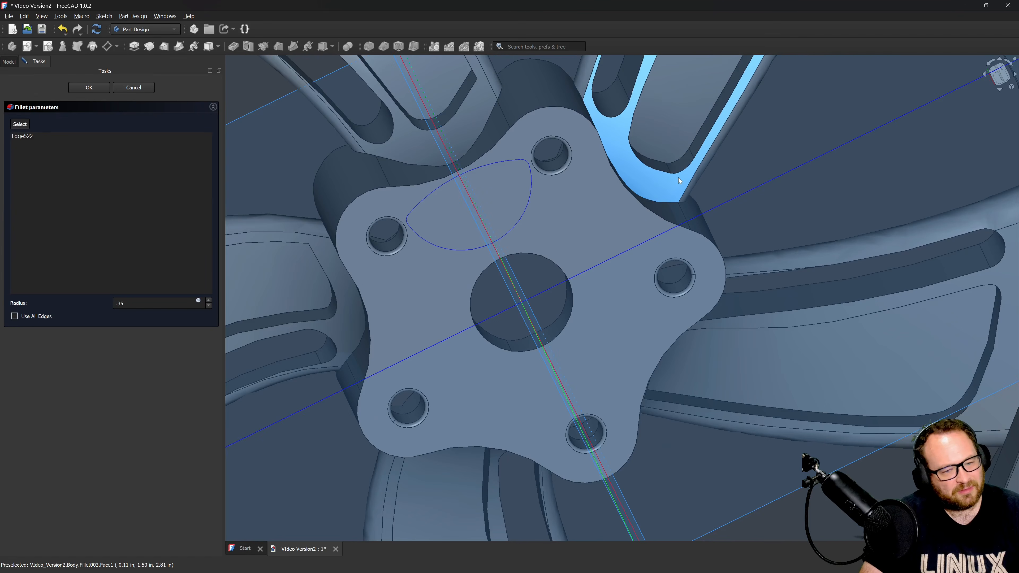
Add the matching hub-side corner edges of the other four spoke indentations to the fillet and apply it.
left_click(26, 121)
middle_click_drag(816, 417, 649, 393)
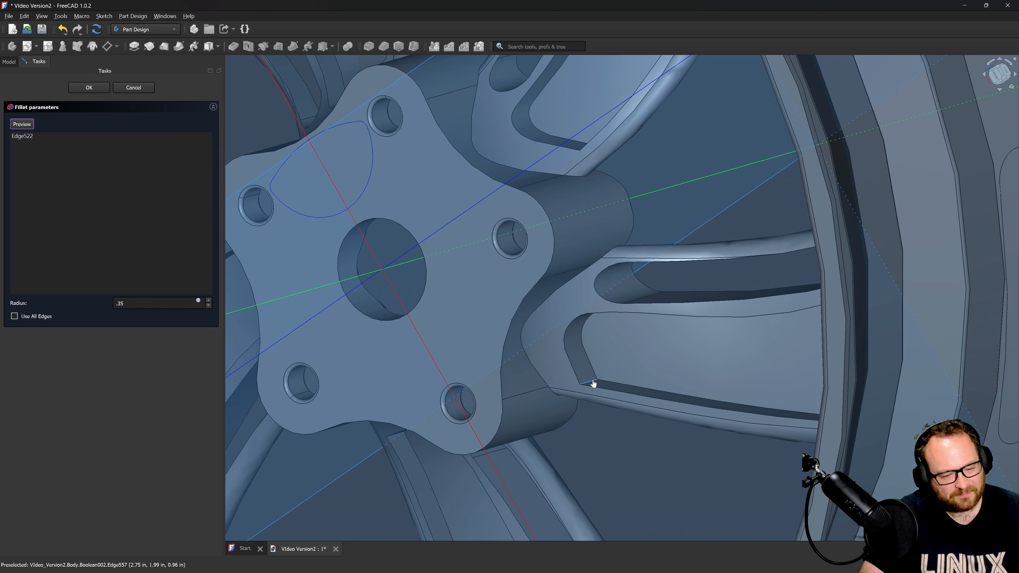
scroll(637, 333, "down", 3)
scroll(637, 333, "down", 2)
scroll(562, 384, "up", 4)
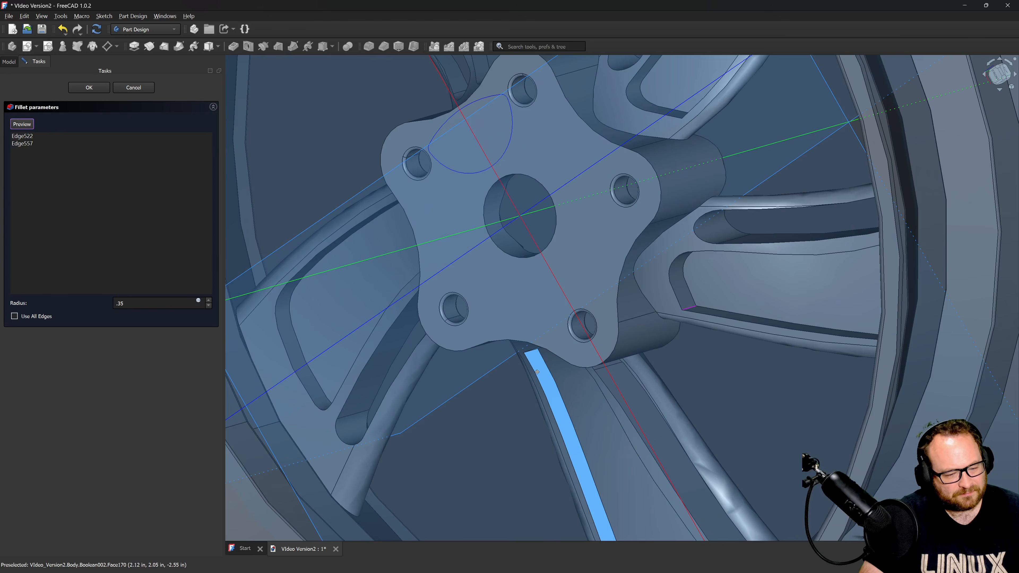
middle_click_drag(537, 372, 534, 348)
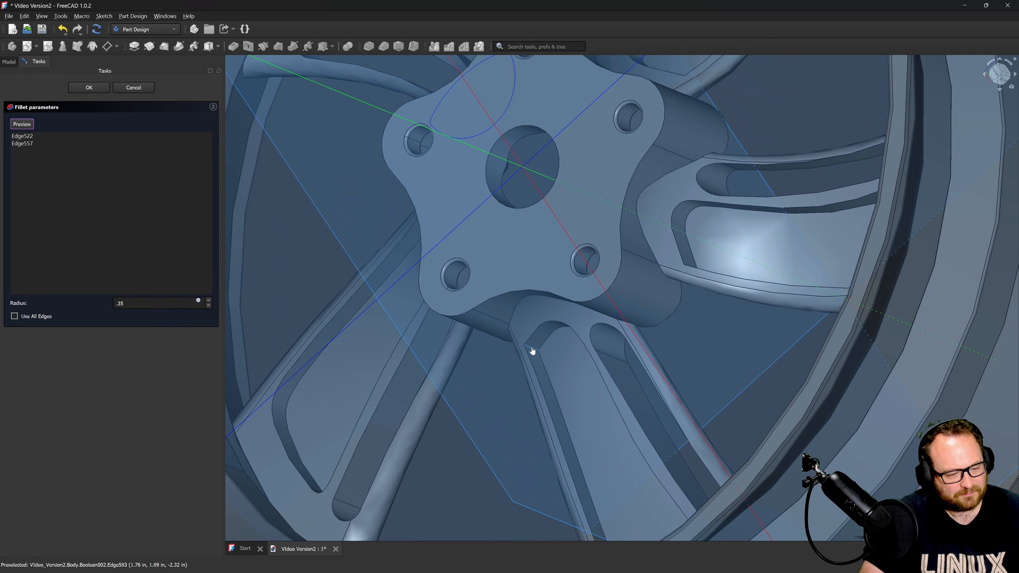
left_click(523, 348)
middle_click_drag(391, 317, 577, 245)
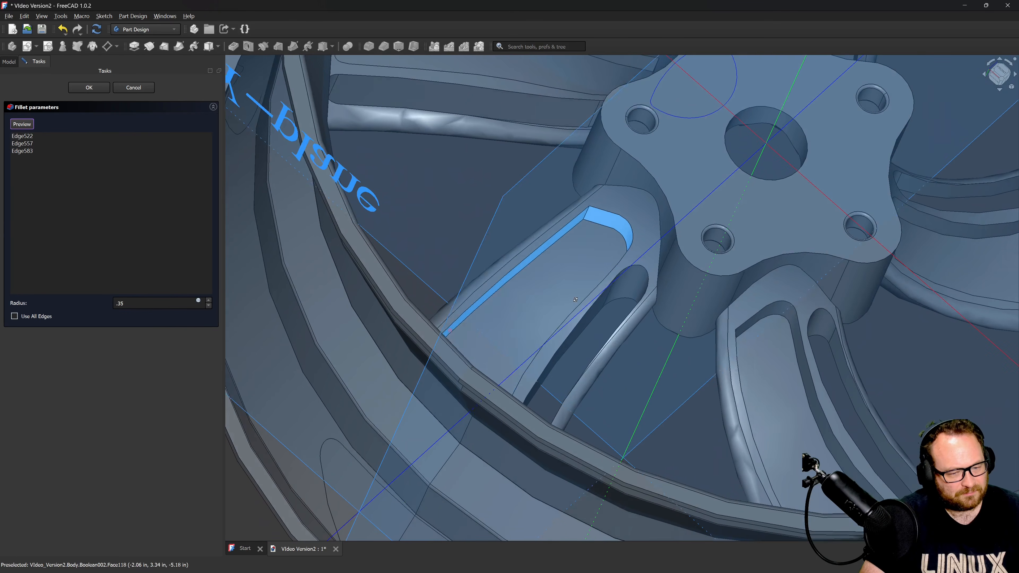
left_click(586, 212)
scroll(600, 375, "down", 5)
scroll(601, 307, "up", 4)
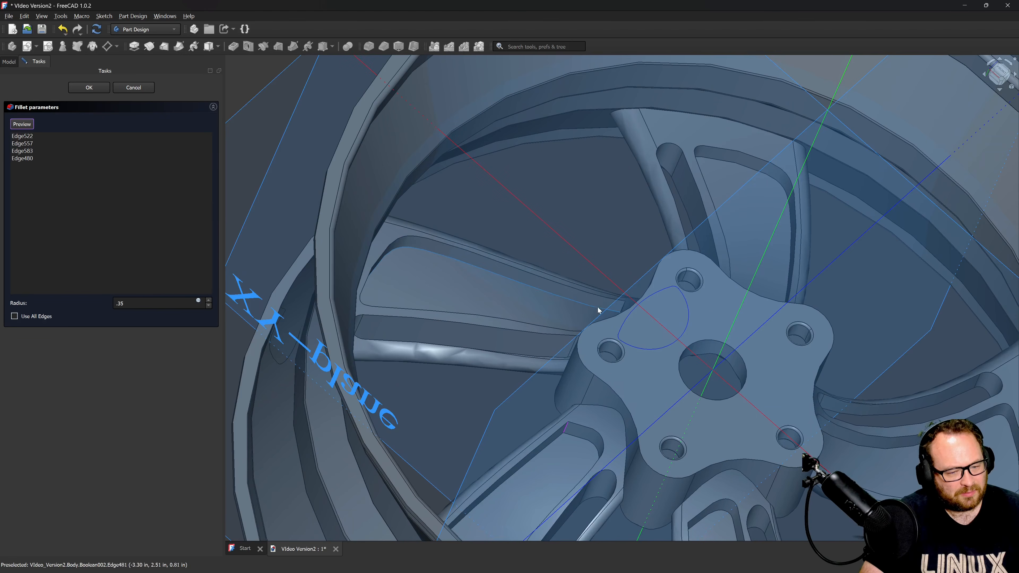
middle_click_drag(598, 308, 653, 335)
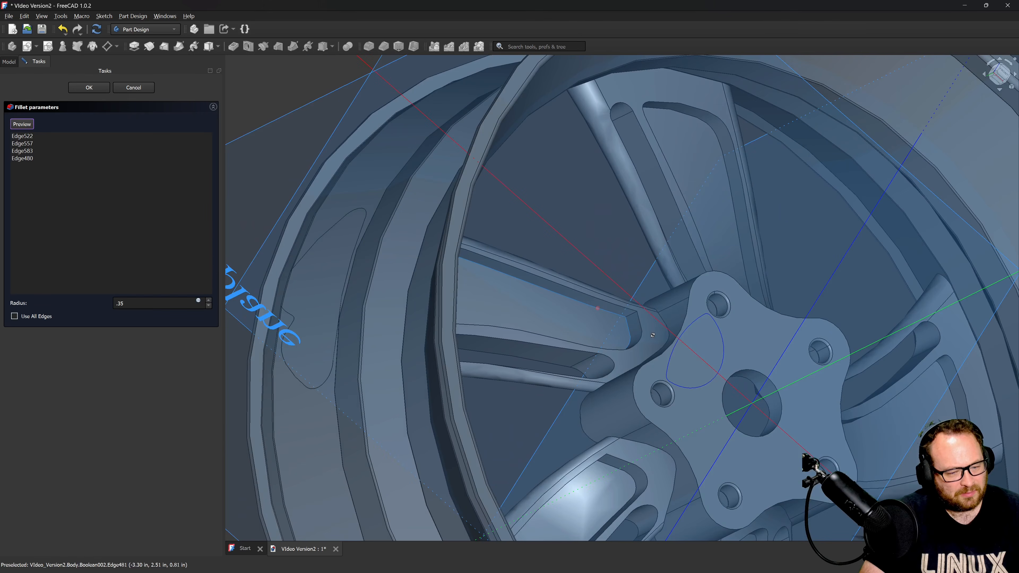
left_click(720, 290)
middle_click_drag(720, 289, 682, 321)
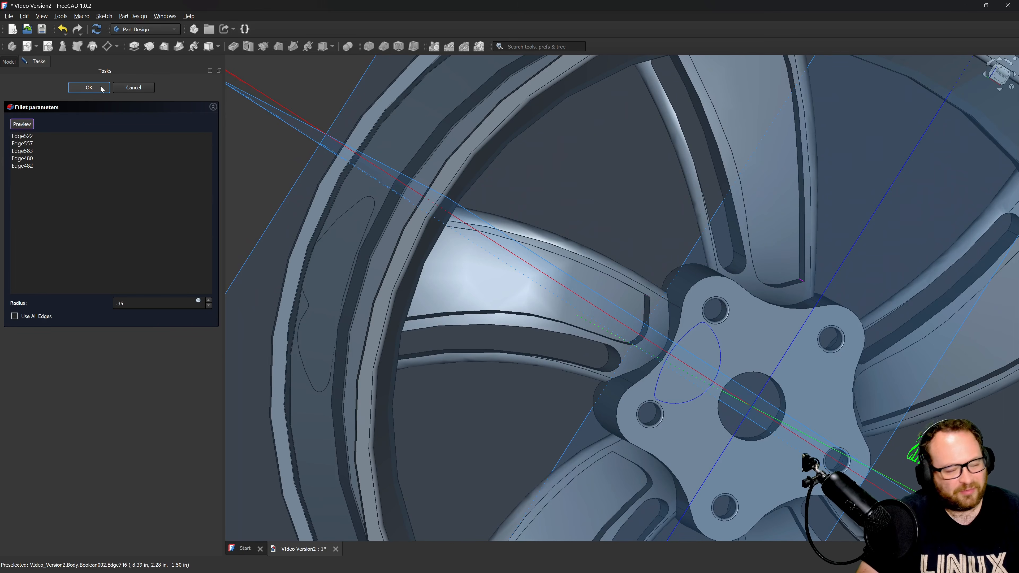
left_click(89, 88)
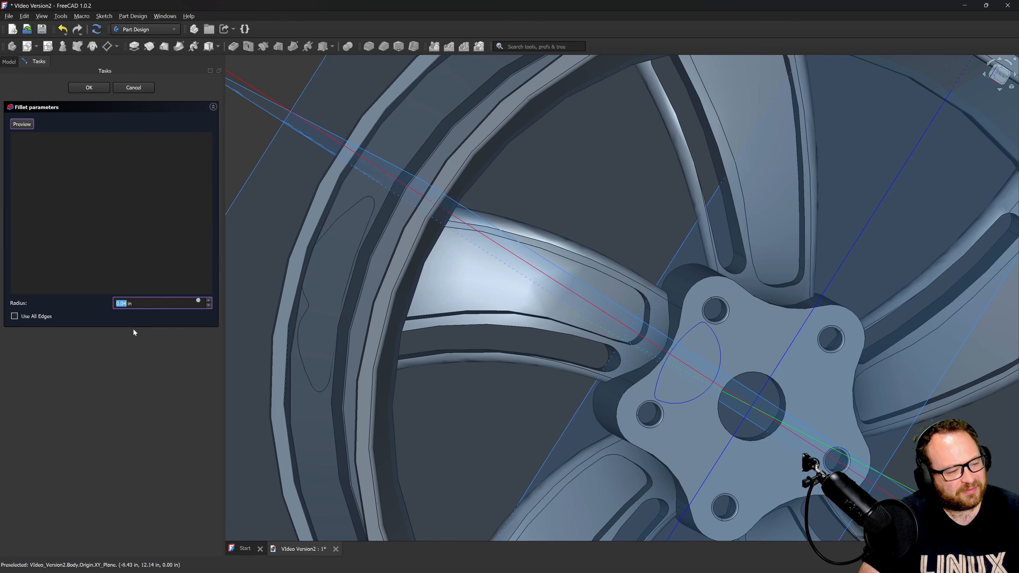
Start another fillet on the inner floor edge of one spoke indentation and preview it up close.
scroll(605, 375, "up", 5)
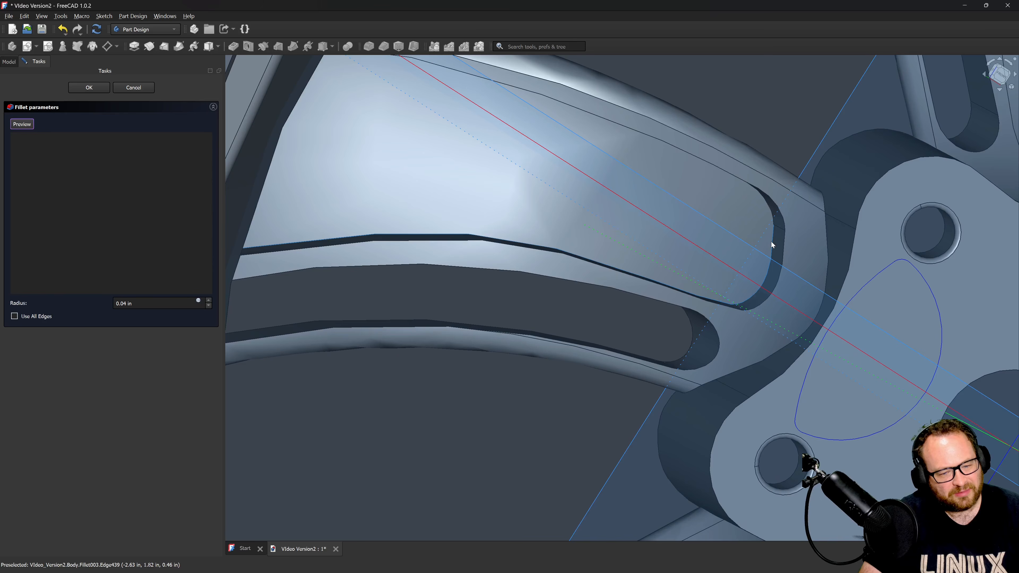
left_click(771, 241)
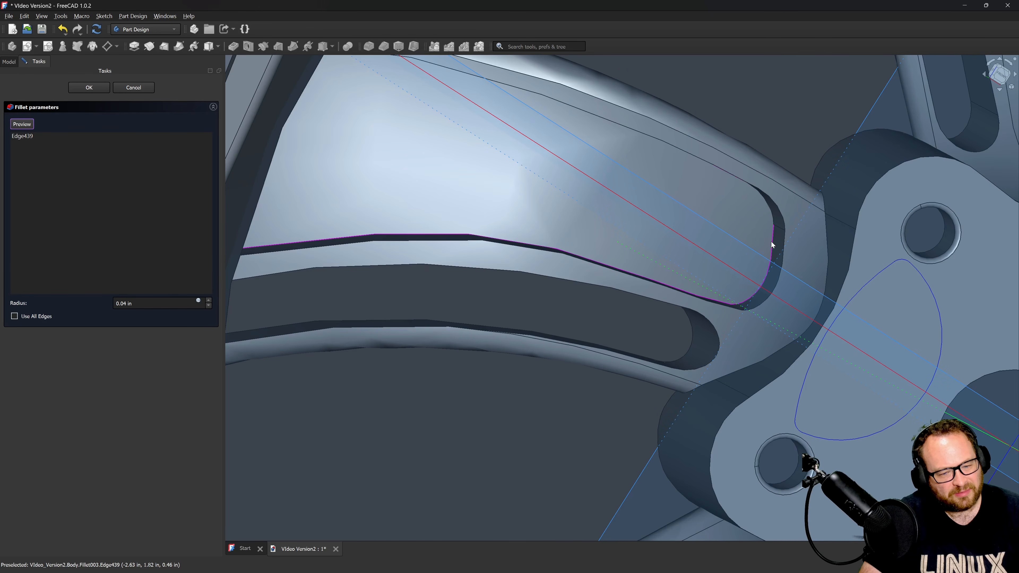
left_click(21, 124)
middle_click_drag(650, 308, 747, 284)
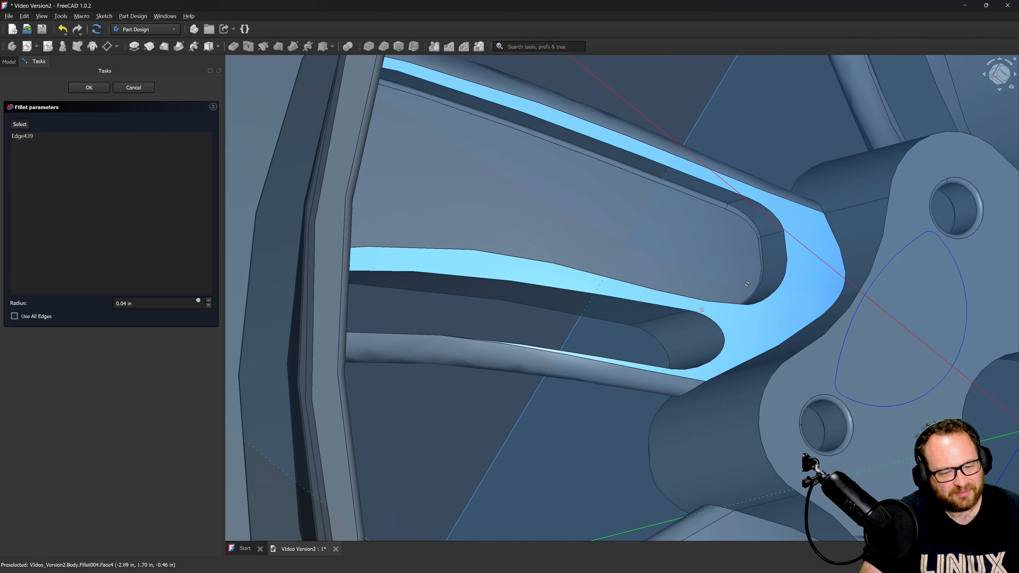
scroll(738, 241, "up", 4)
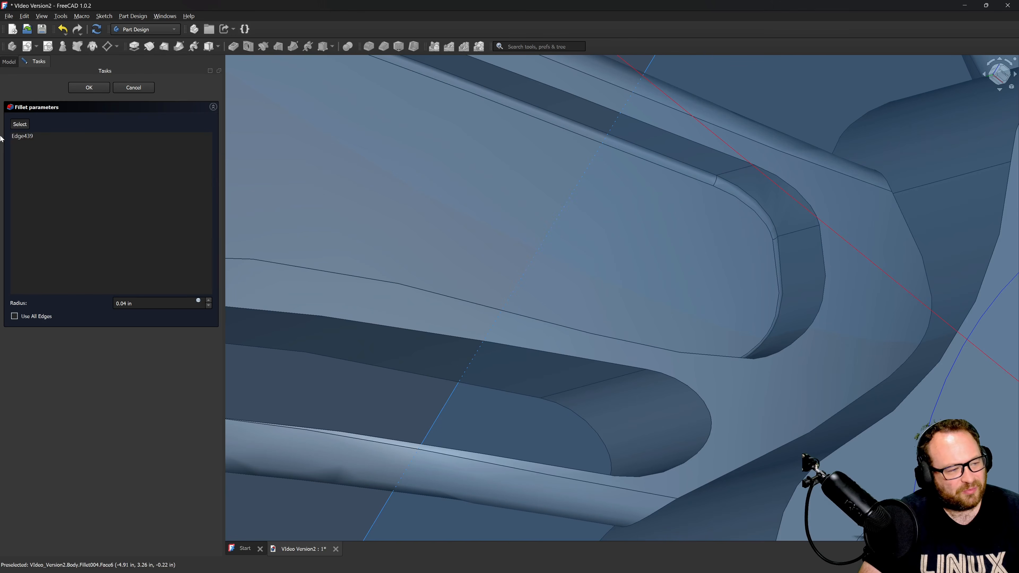
Add the outer rim edge of the same spoke indentation to the fillet and preview both rounded edges.
left_click(20, 124)
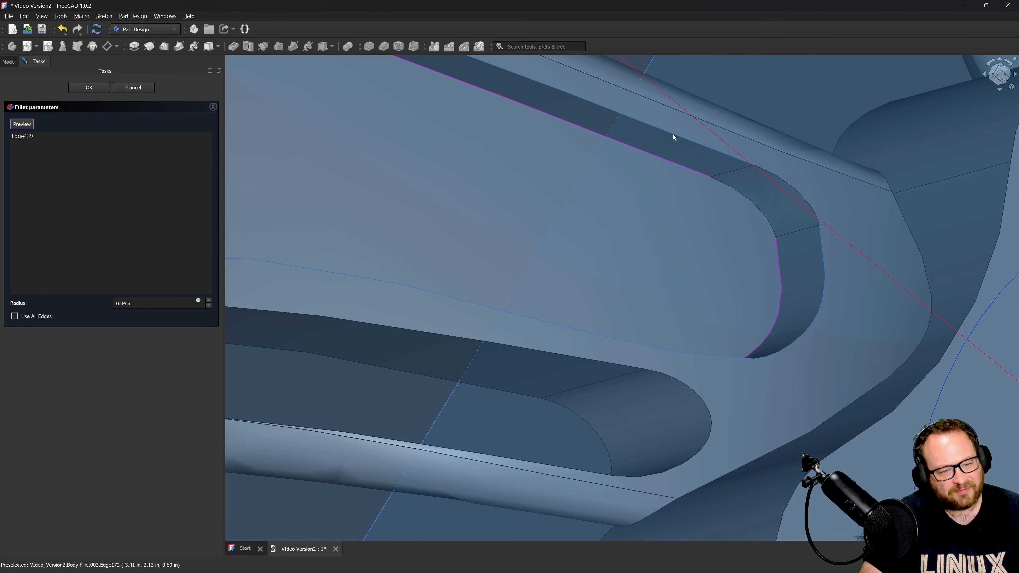
left_click(658, 191)
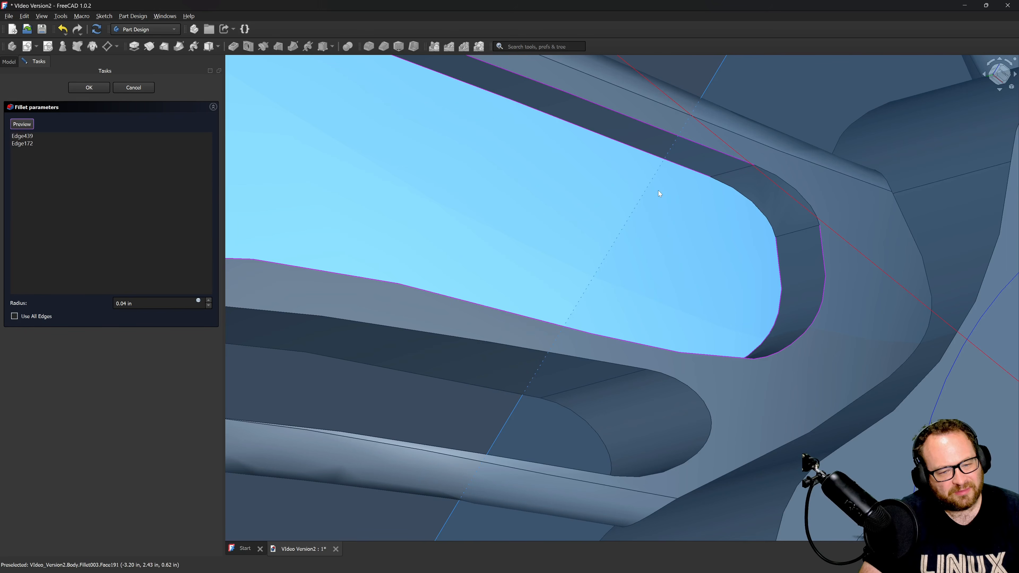
left_click(22, 124)
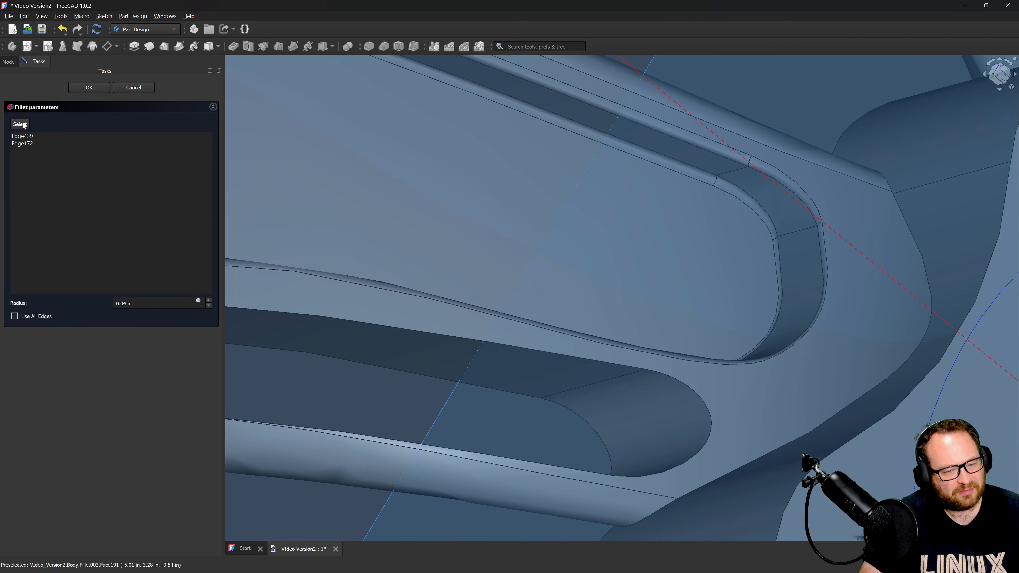
Try a radius of 0.125 in for the indentation edge fillet, and set it to 0.075 in.
key("Tab")
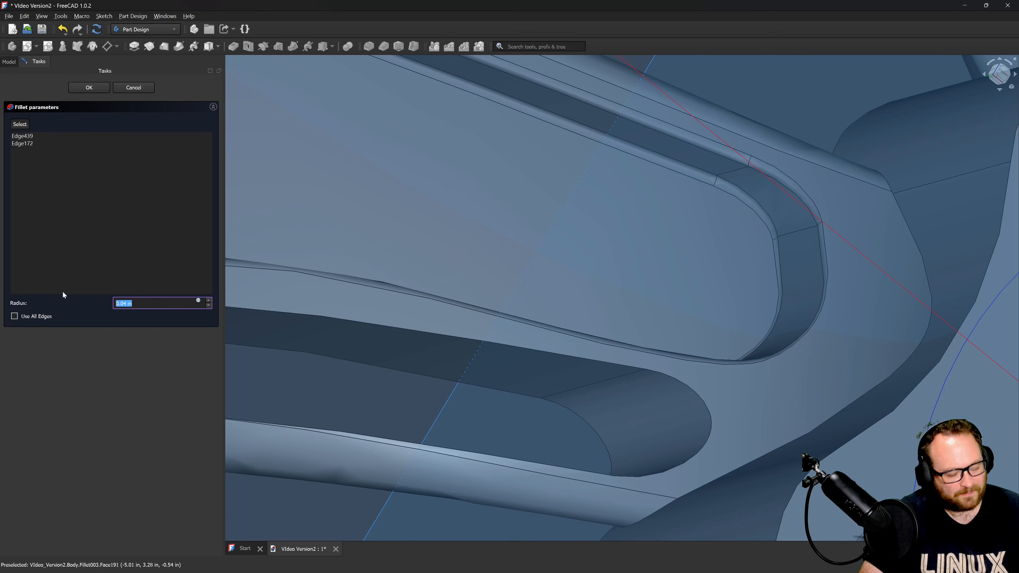
type(".125")
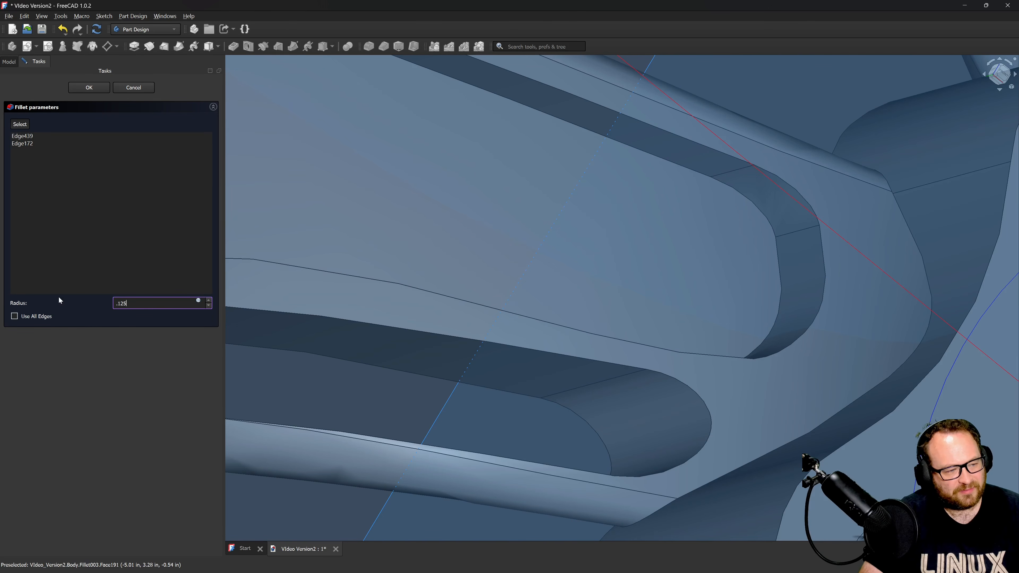
key("BackSpace")
key("BackSpace")
key("BackSpace")
key("BackSpace")
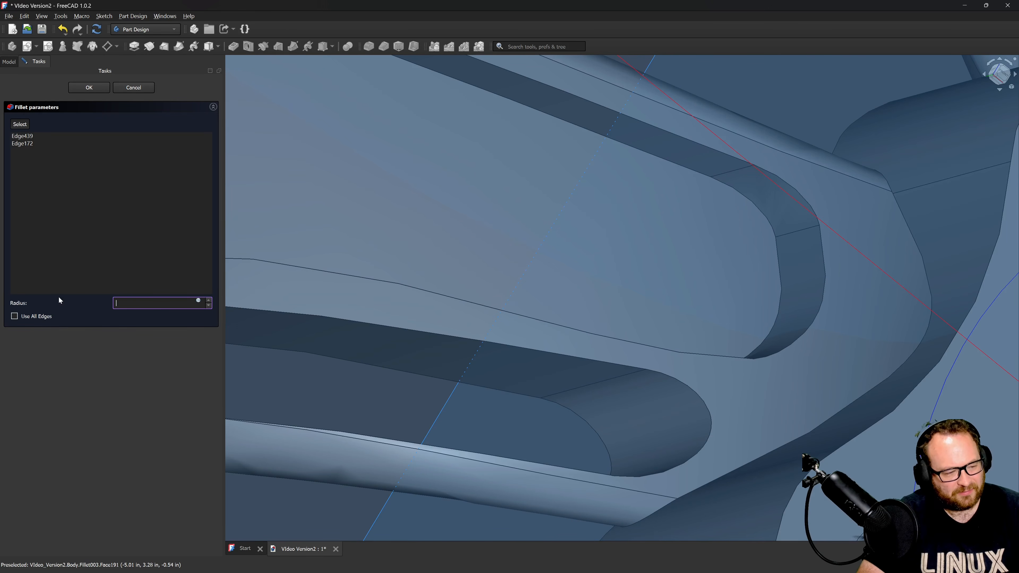
type(".075")
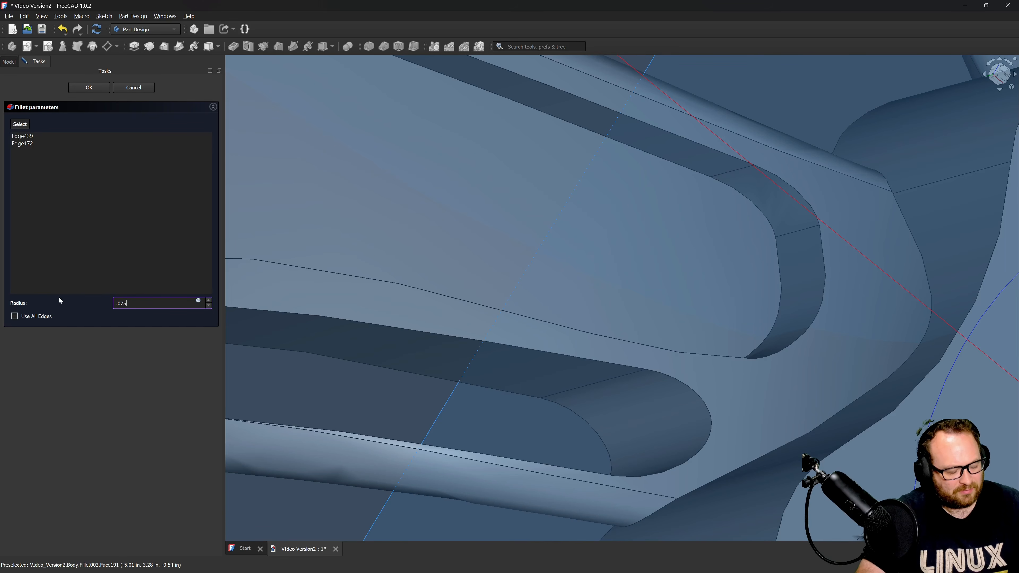
key("Tab")
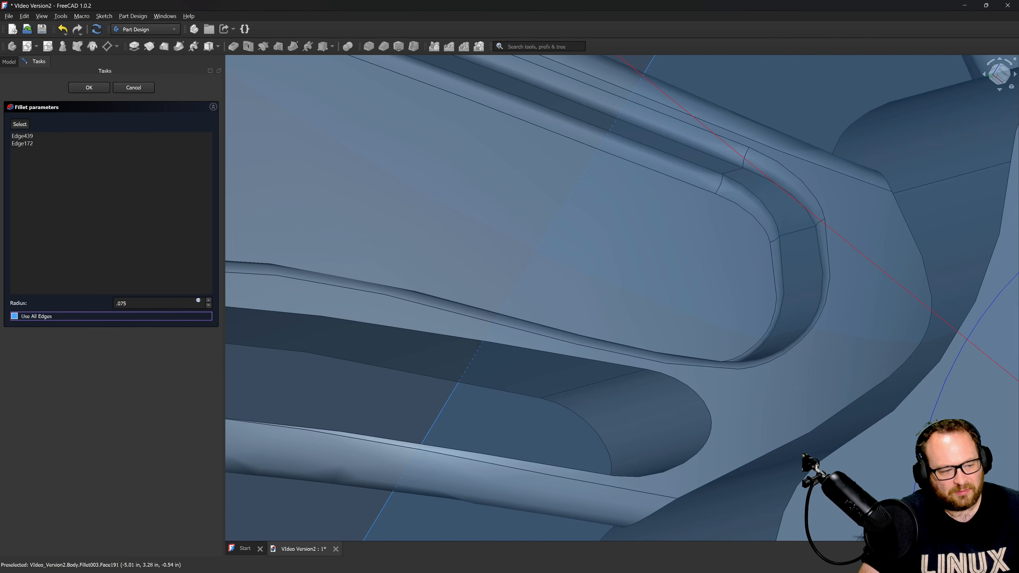
Add the inner floor and outer rim edges of the next two spoke indentations to the fillet.
scroll(667, 277, "down", 10)
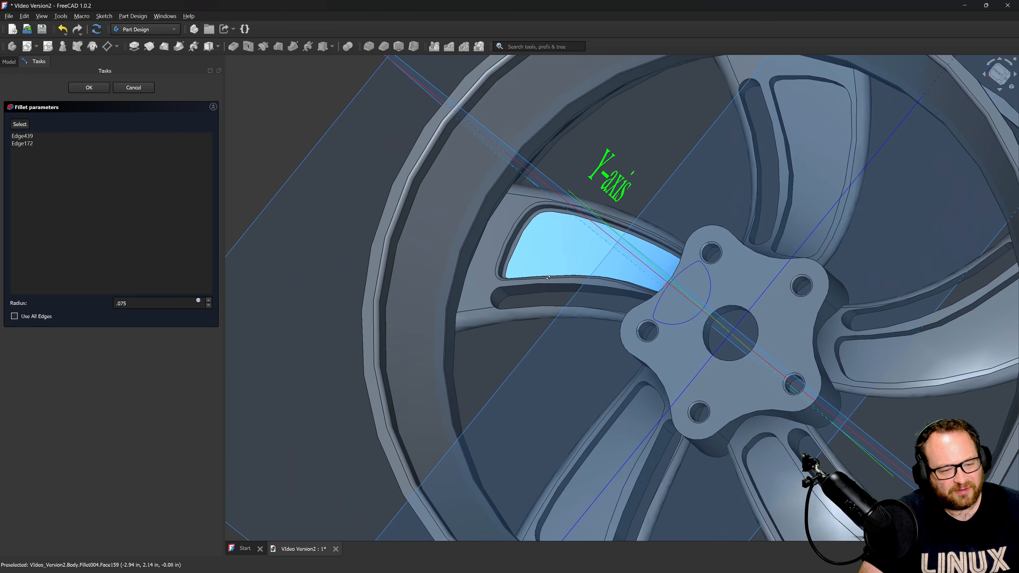
middle_click_drag(548, 277, 625, 243)
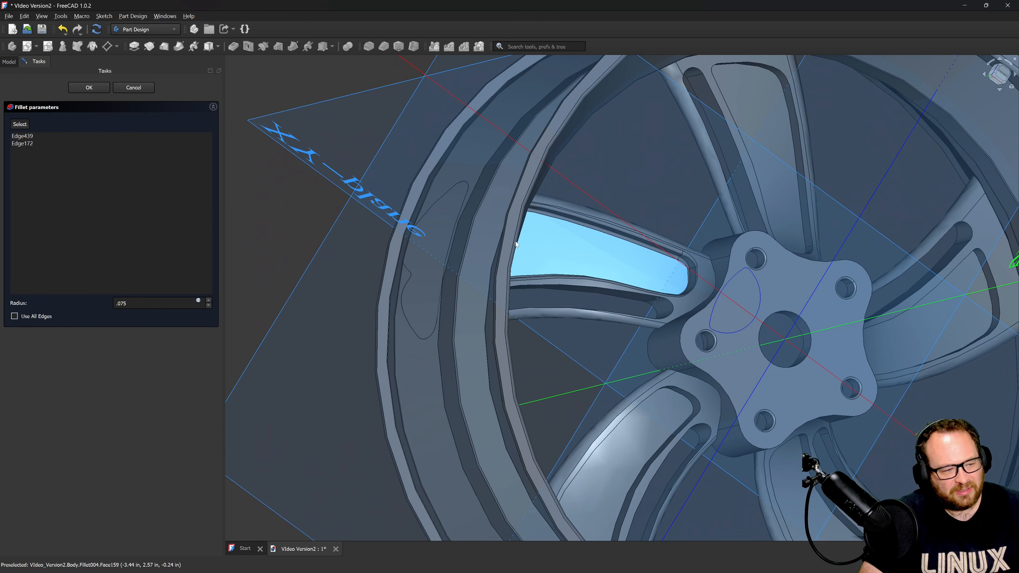
left_click(19, 126)
scroll(827, 204, "up", 5)
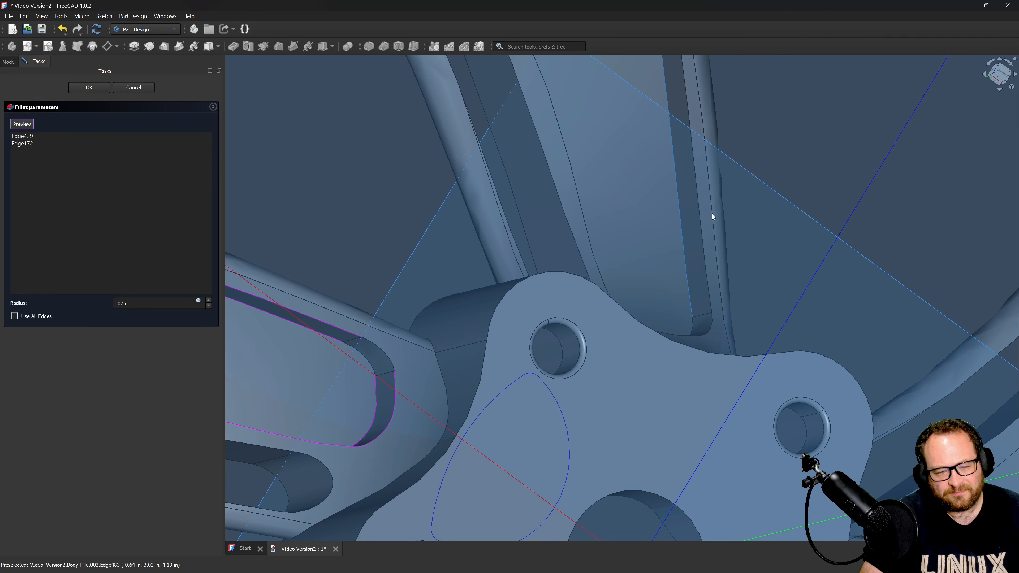
left_click(679, 206)
left_click(699, 217)
scroll(698, 281, "down", 5)
scroll(731, 284, "up", 3)
left_click(741, 277)
left_click(731, 284)
Add the inner and outer edges of the remaining two spoke indentations and apply the fillet.
middle_click_drag(541, 361, 656, 132)
left_click(562, 349)
left_click(524, 284)
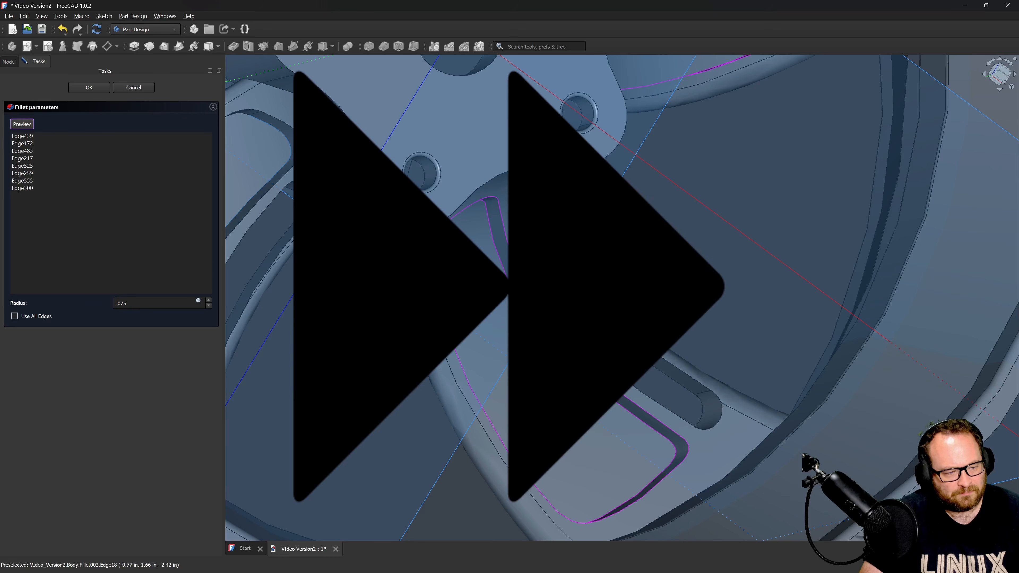
left_click(290, 156)
left_click(296, 165)
middle_click_drag(297, 169, 798, 389)
scroll(482, 437, "down", 3)
left_click(89, 87)
key("Return")
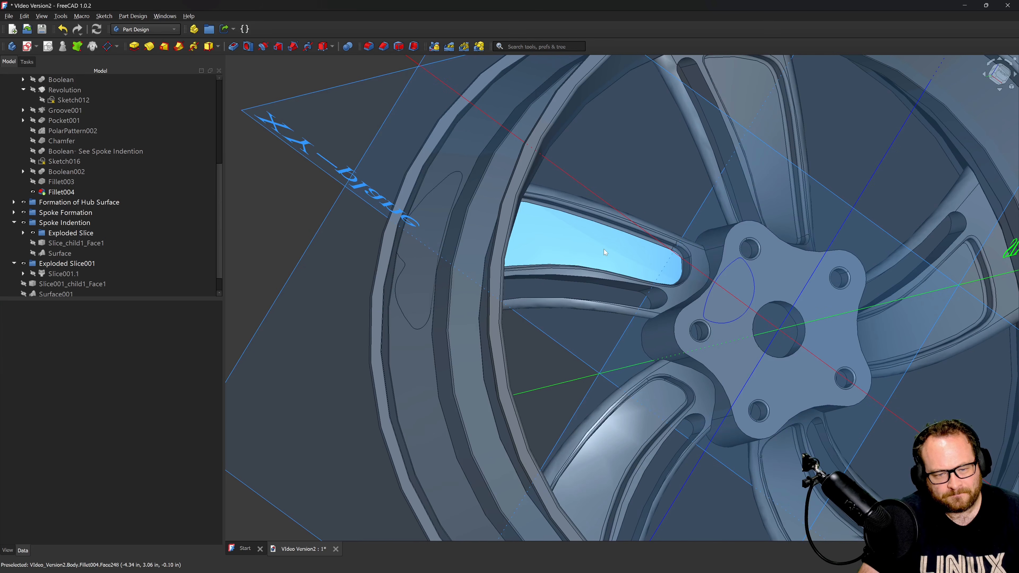
Fillet the outline edge of the hub's lobed rear face with a radius of 0.25 in.
scroll(615, 187, "down", 4)
scroll(745, 329, "up", 5)
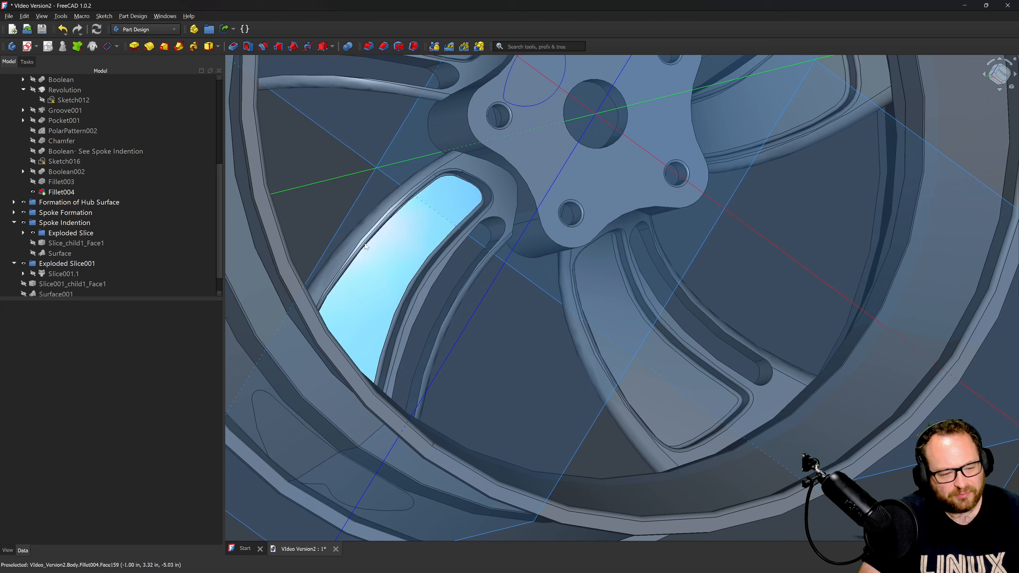
scroll(574, 334, "down", 5)
scroll(588, 193, "up", 3)
middle_click_drag(630, 244, 485, 257)
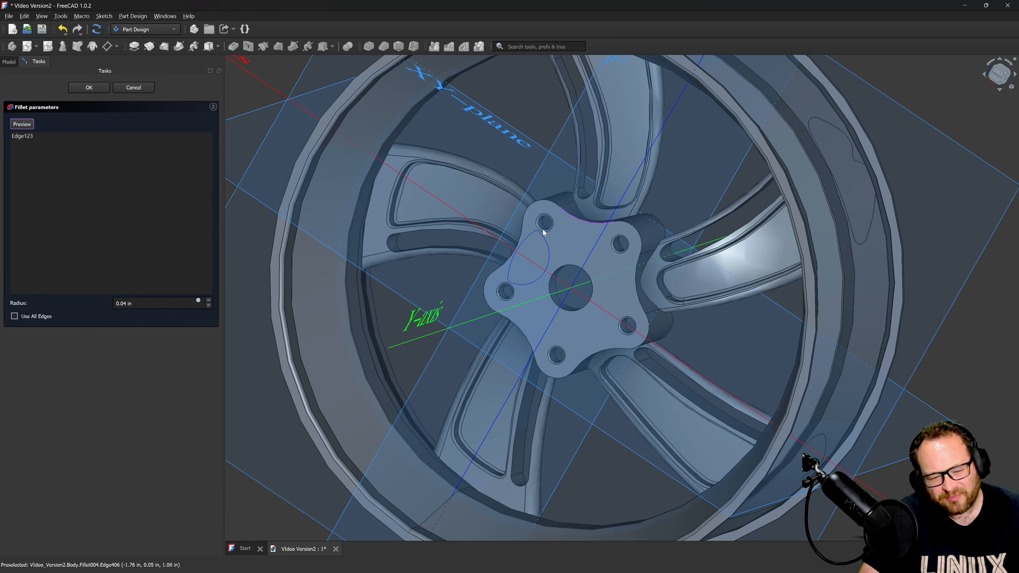
left_click(127, 304)
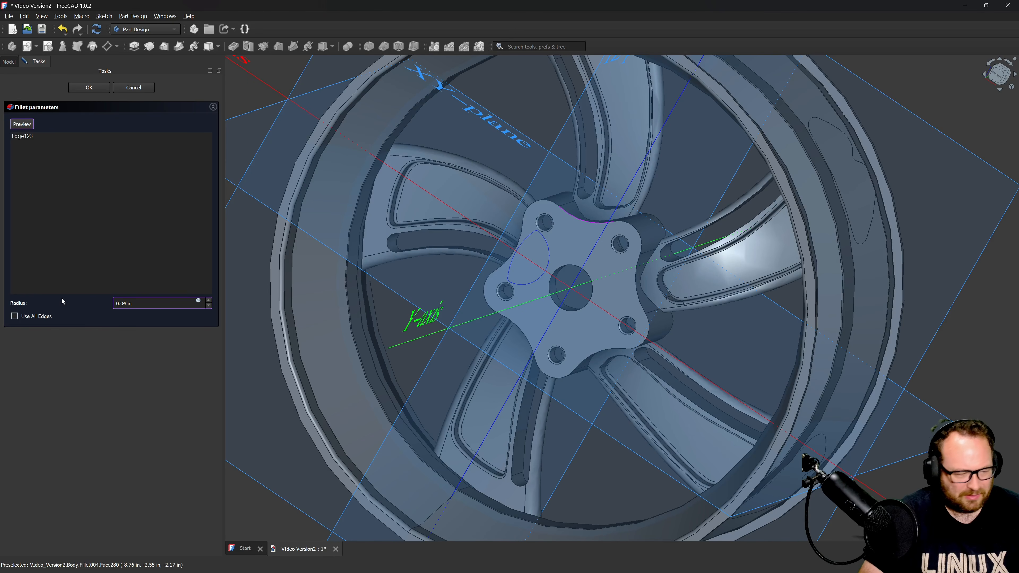
key("BackSpace")
key("BackSpace")
key("BackSpace")
key("BackSpace")
type(".2")
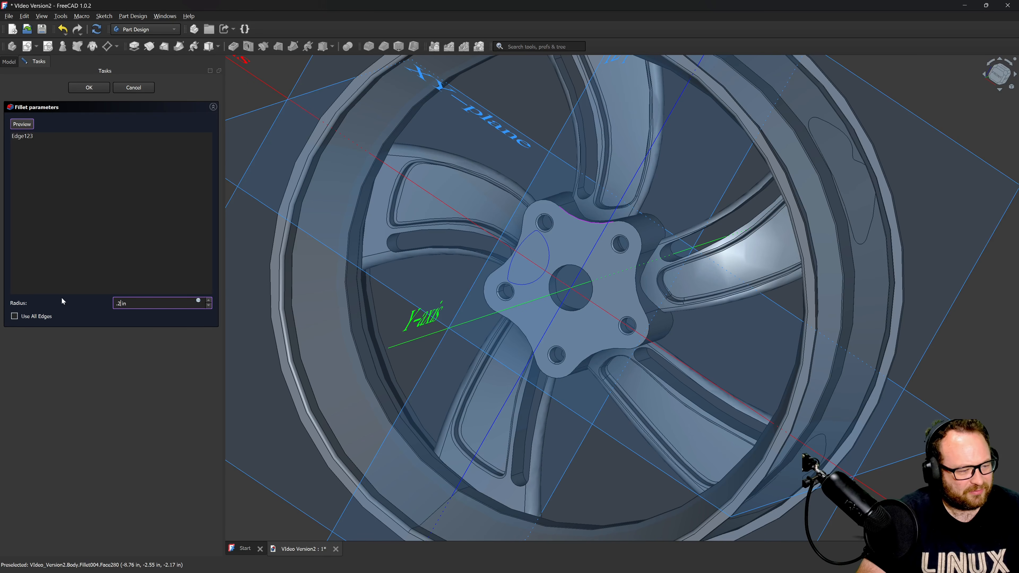
type("5")
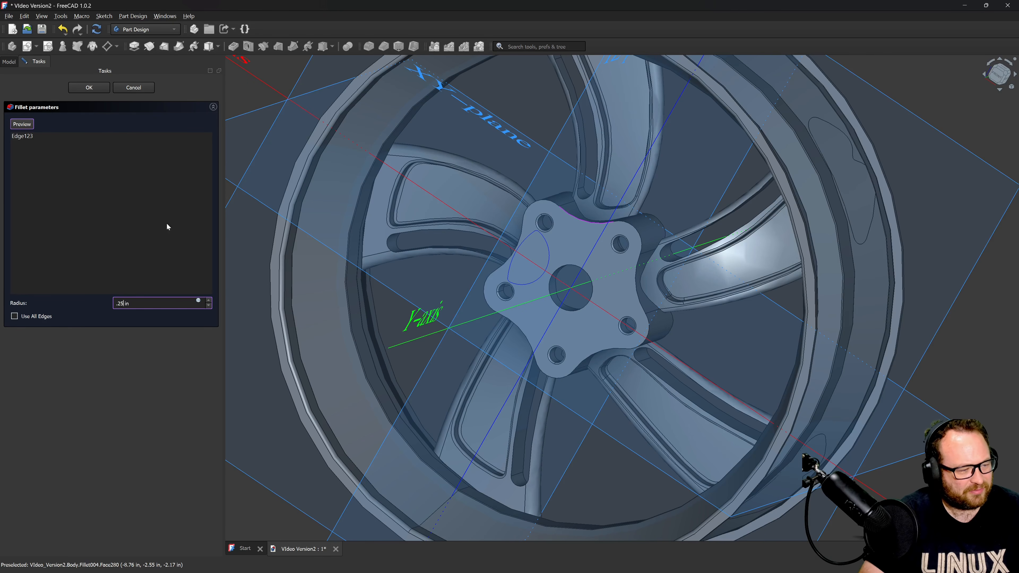
left_click(85, 90)
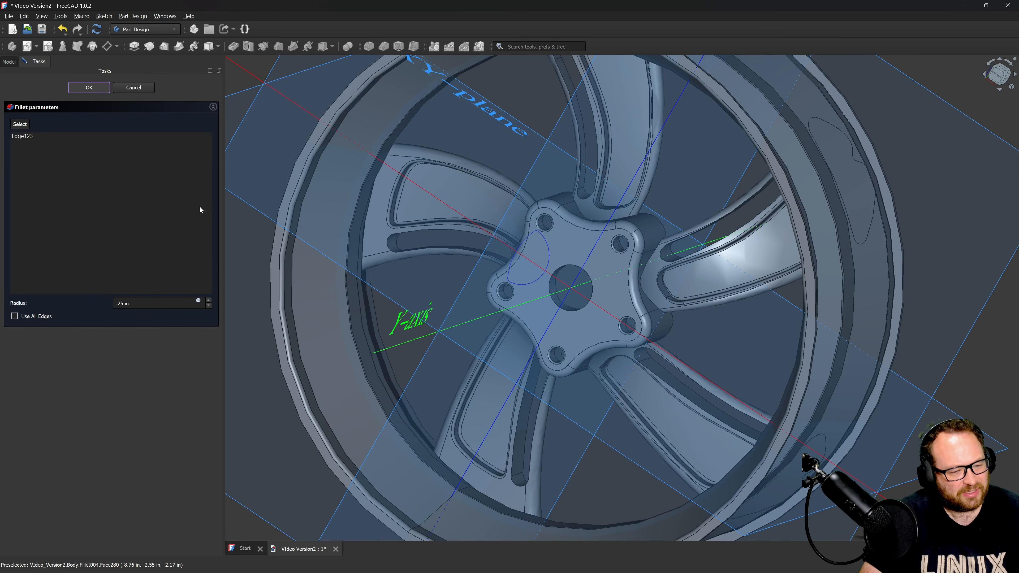
Examine the wheel's front side, especially the creases between the lug bosses around the center bore.
scroll(571, 265, "down", 5)
middle_click_drag(667, 323, 317, 302)
scroll(495, 310, "down", 3)
scroll(728, 290, "up", 4)
scroll(561, 292, "up", 2)
middle_click_drag(507, 296, 589, 275)
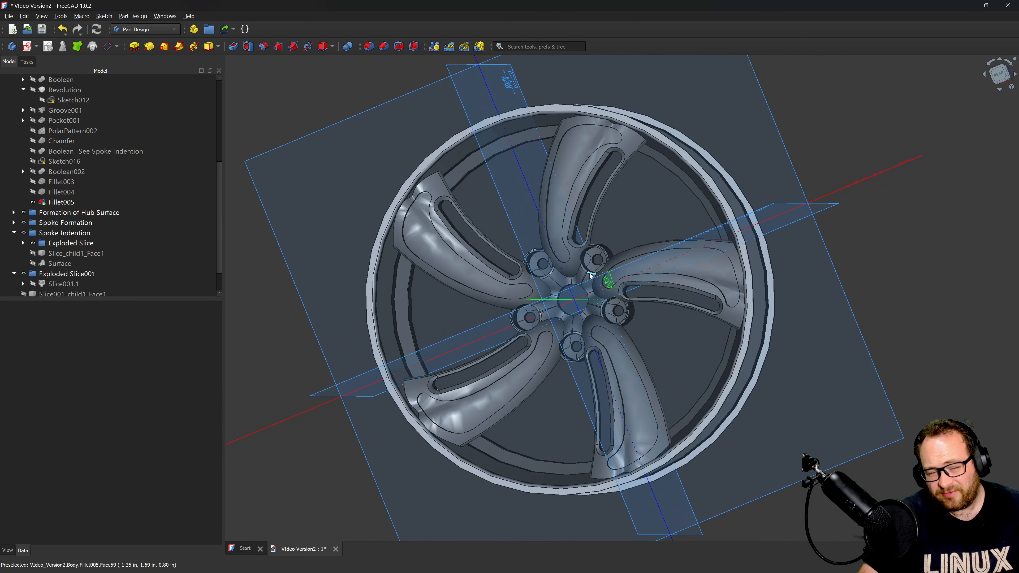
scroll(615, 320, "up", 2)
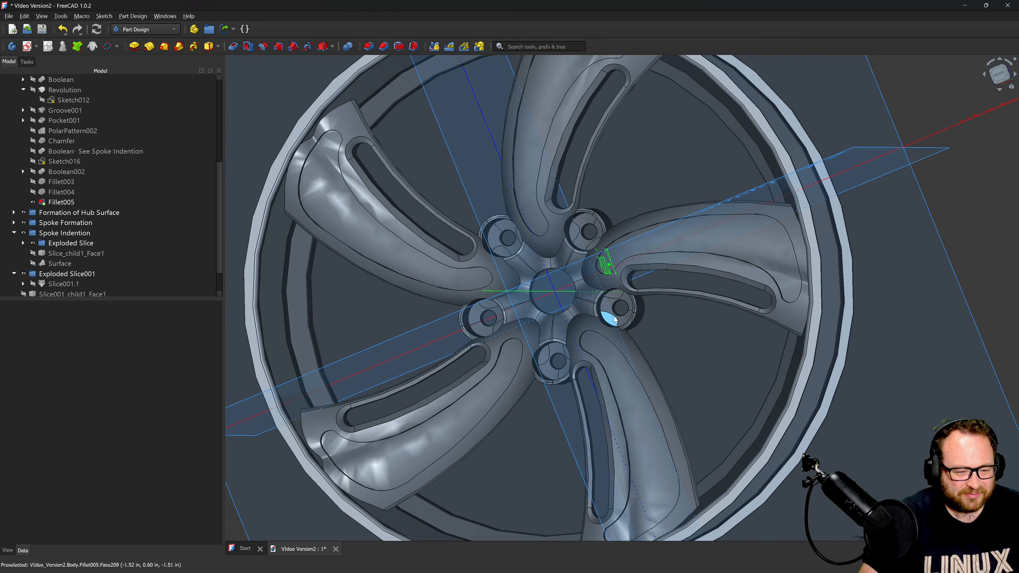
scroll(614, 320, "down", 2)
scroll(525, 281, "up", 5)
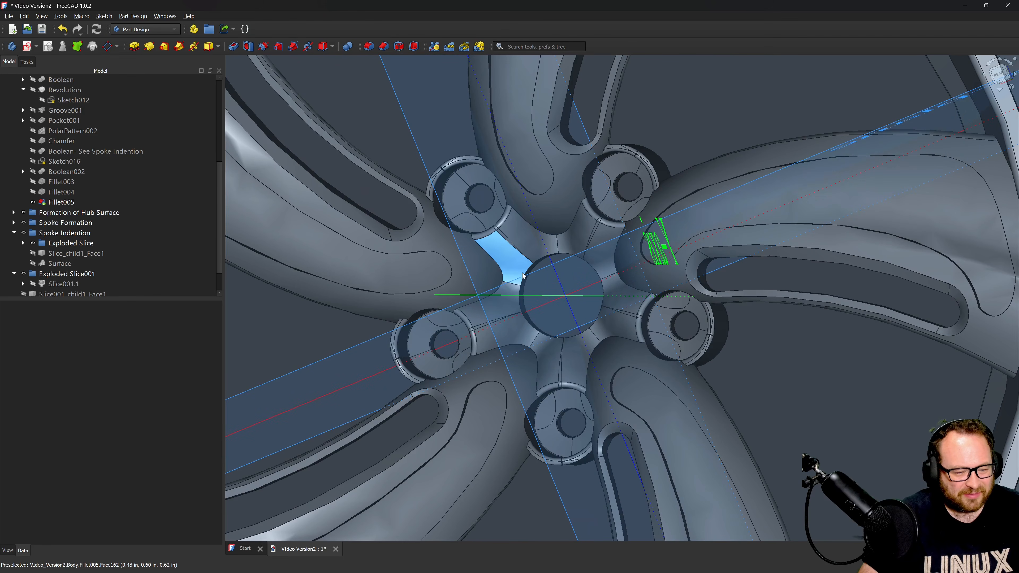
scroll(523, 275, "up", 3)
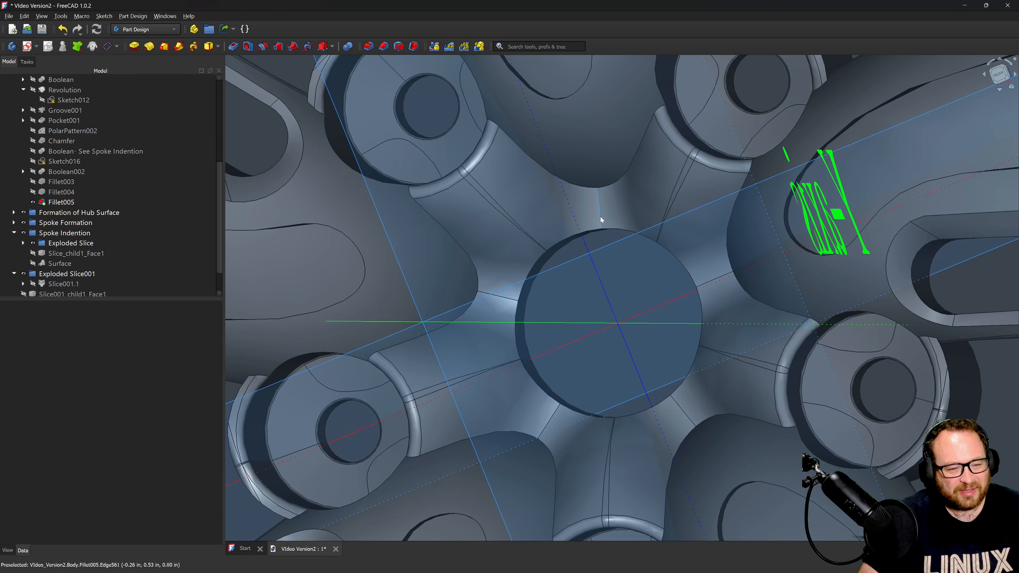
scroll(593, 241, "down", 5)
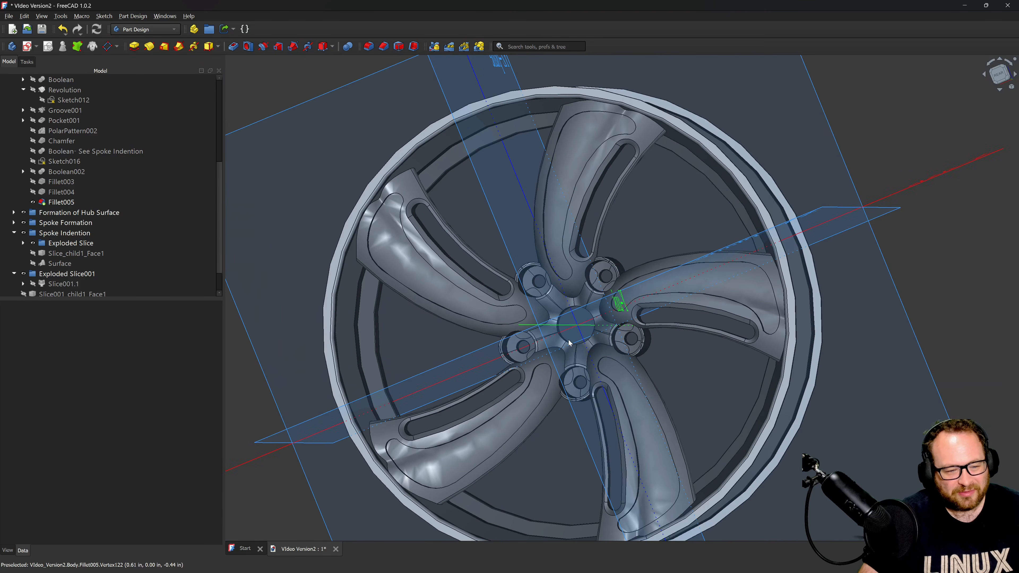
Start a fillet on one crease edge beside the center bore, set its radius to 0.125 in and preview it.
scroll(628, 328, "up", 4)
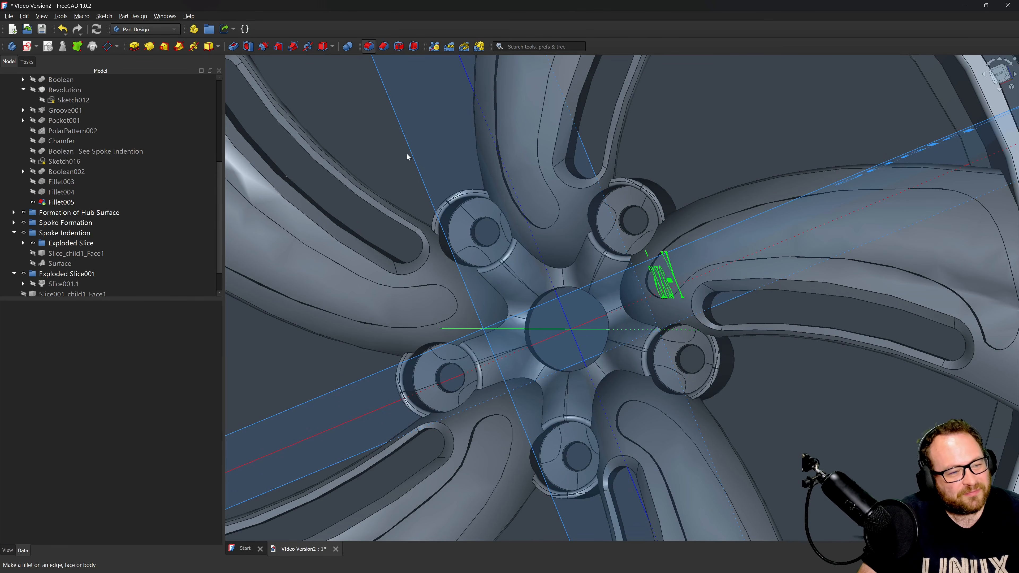
scroll(575, 322, "up", 4)
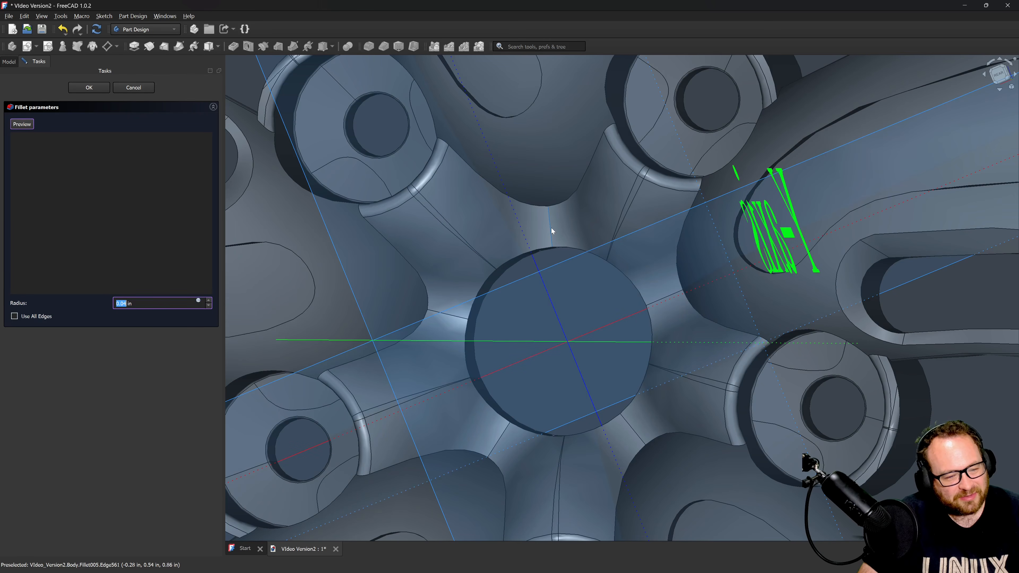
left_click(590, 279)
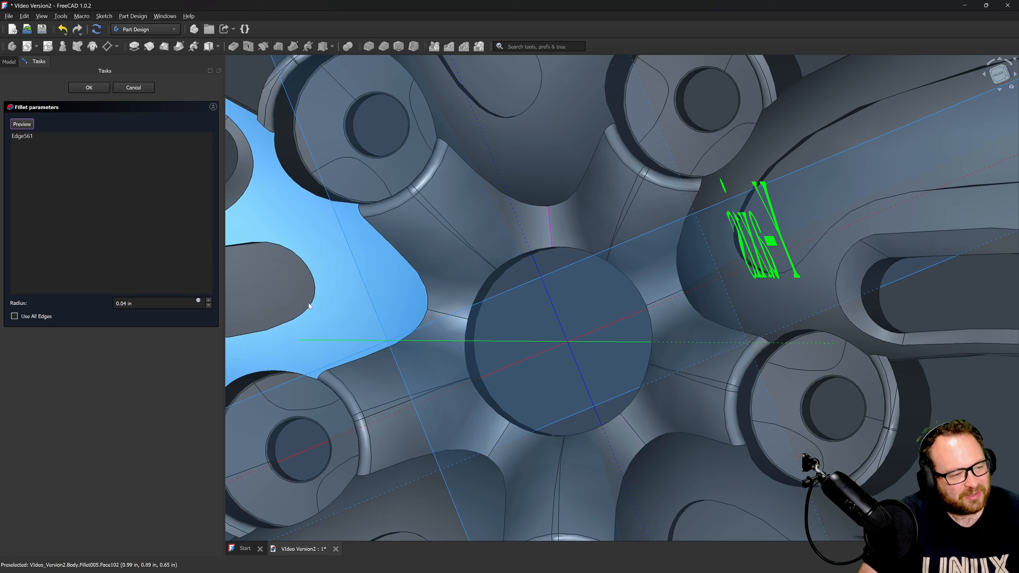
left_click_drag(149, 303, 102, 296)
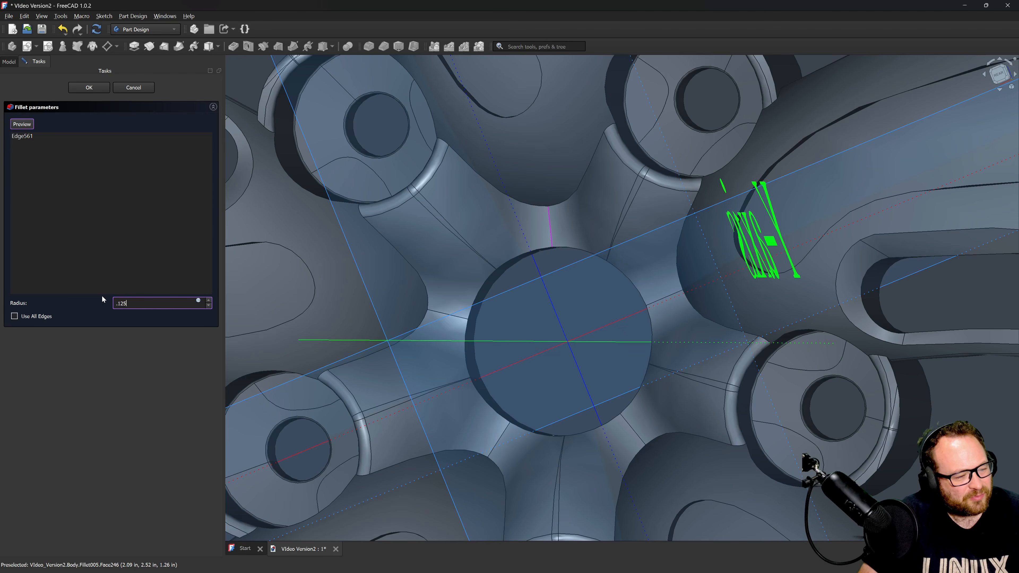
left_click(20, 126)
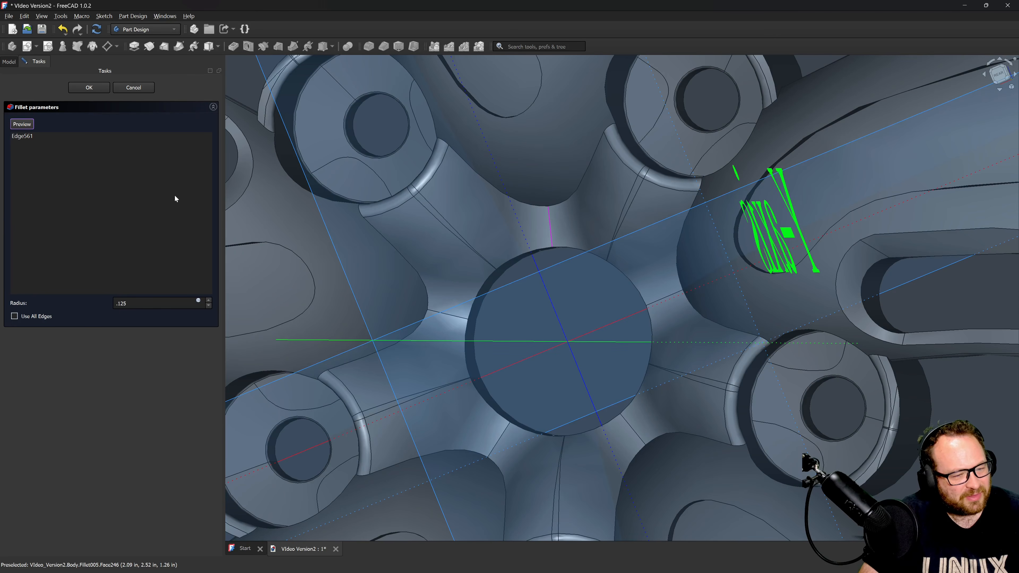
Add the other four crease edges around the center bore to the fillet, and try to apply it.
left_click(480, 335)
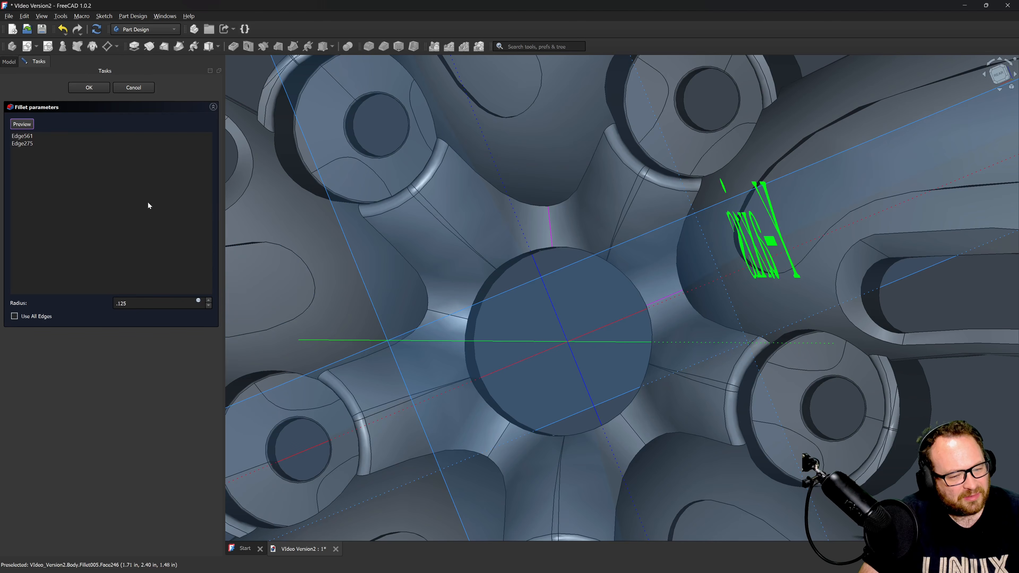
left_click(19, 123)
left_click(22, 137)
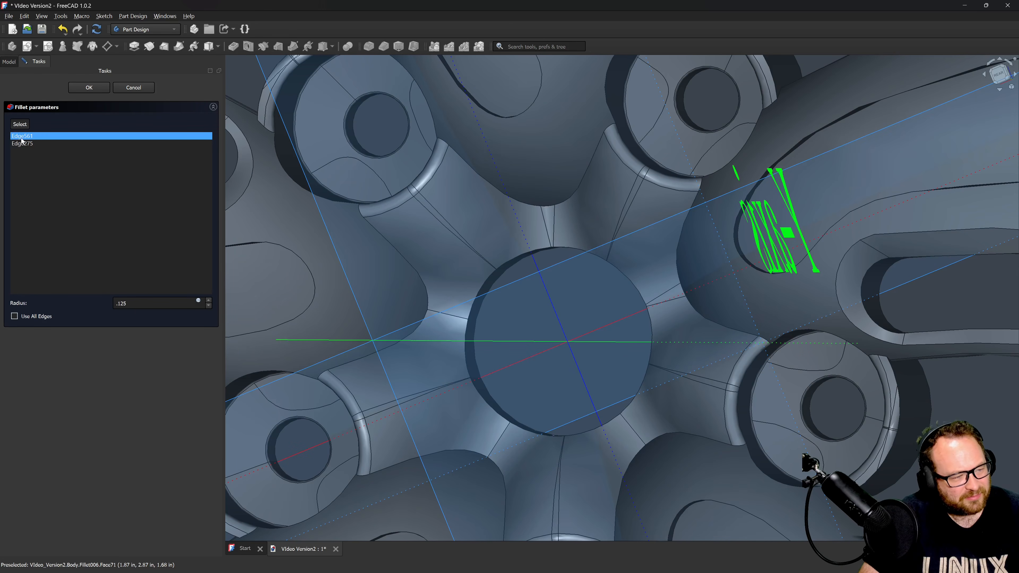
left_click(20, 124)
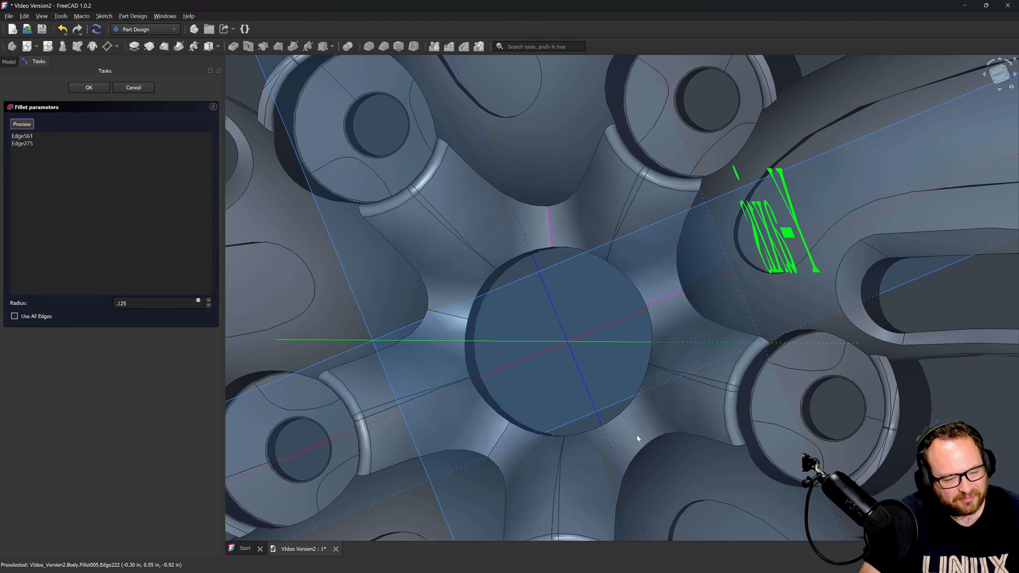
left_click(501, 435)
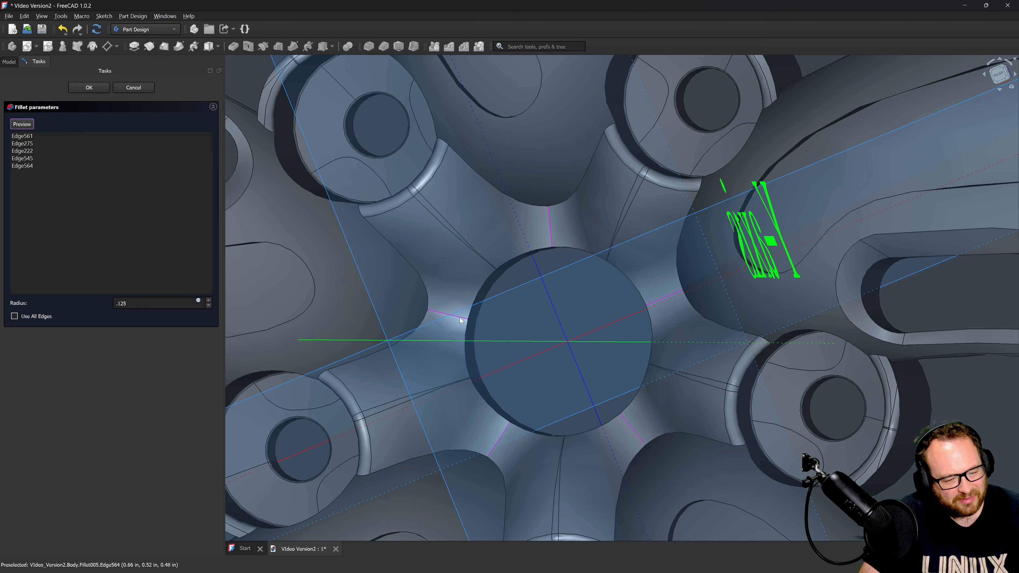
left_click(22, 124)
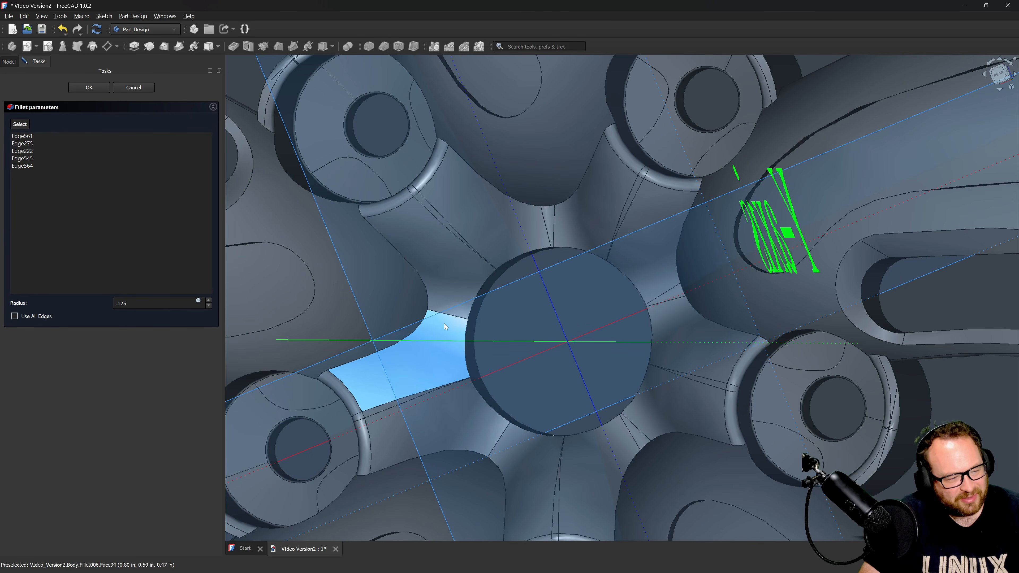
left_click(89, 92)
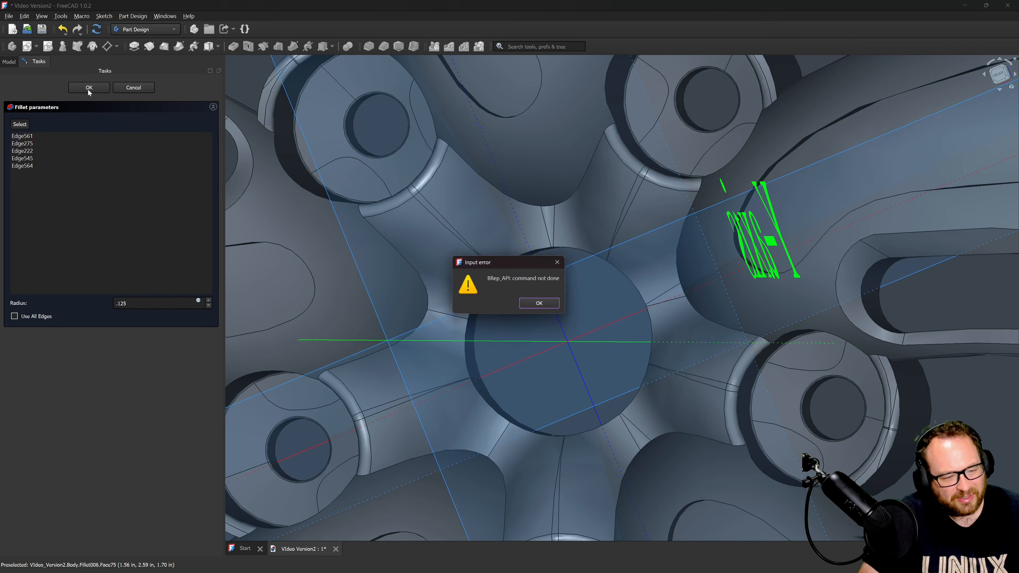
Discard the fillet on the five crease edges around the center bore.
left_click(539, 303)
scroll(598, 388, "down", 5)
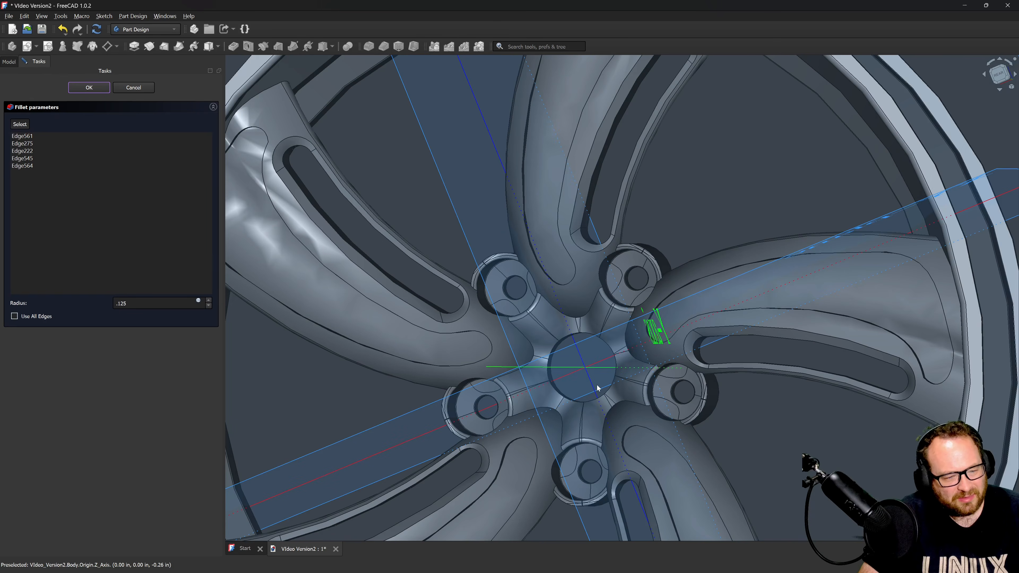
scroll(597, 387, "down", 10)
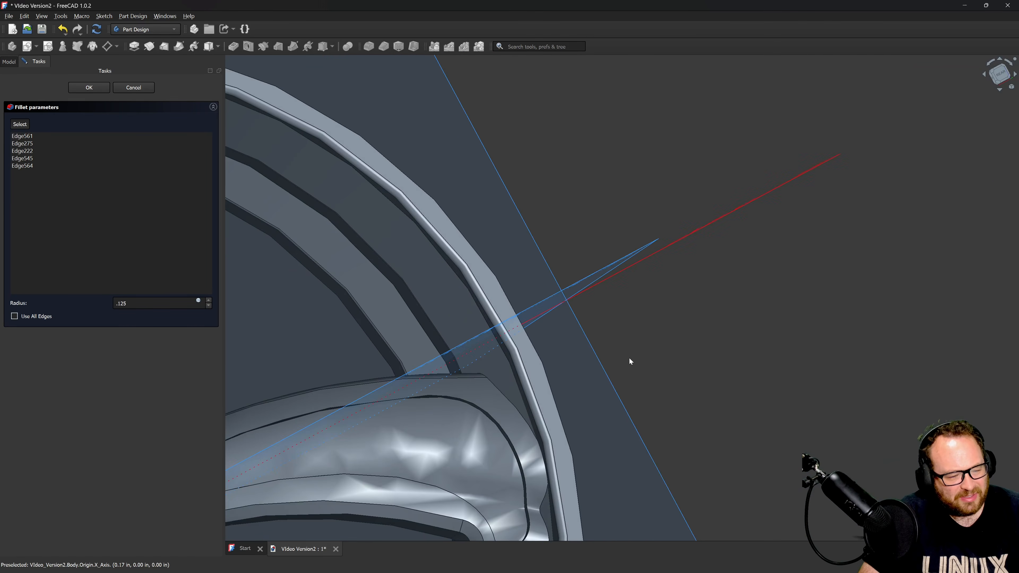
scroll(535, 387, "up", 10)
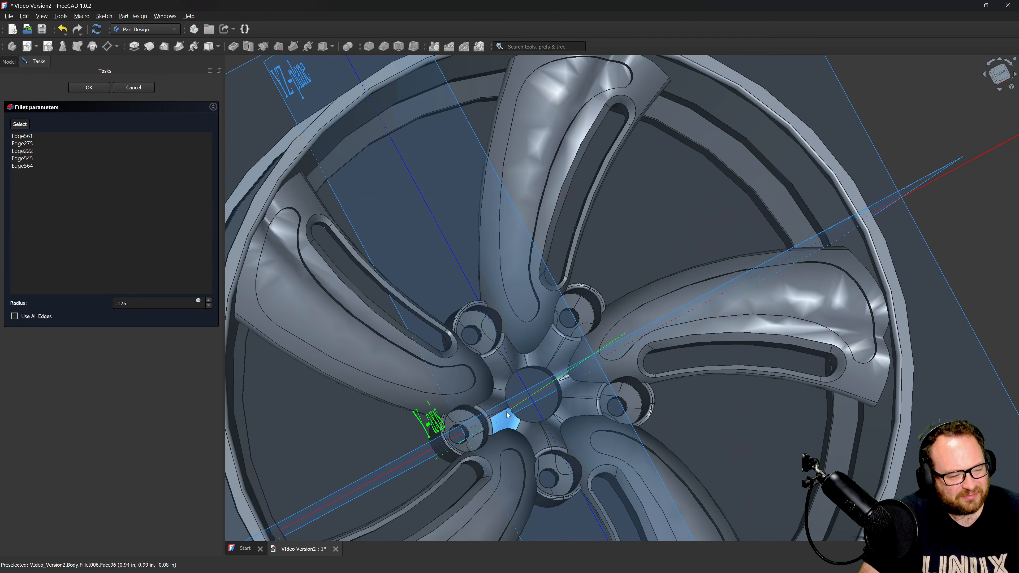
left_click(133, 88)
Create a sketch on the XZ plane and close it without drawing anything.
scroll(414, 301, "down", 10)
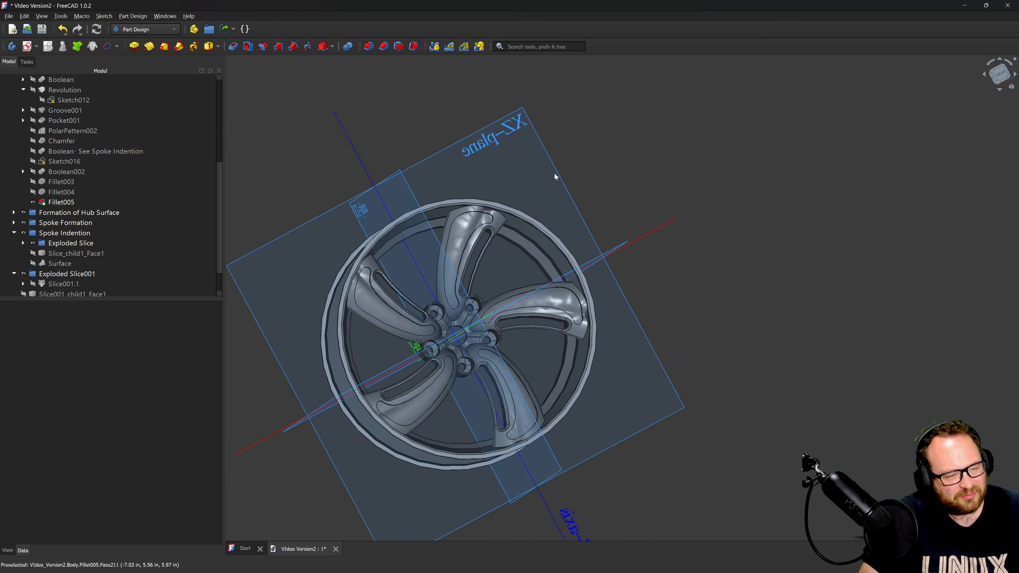
scroll(450, 314, "up", 10)
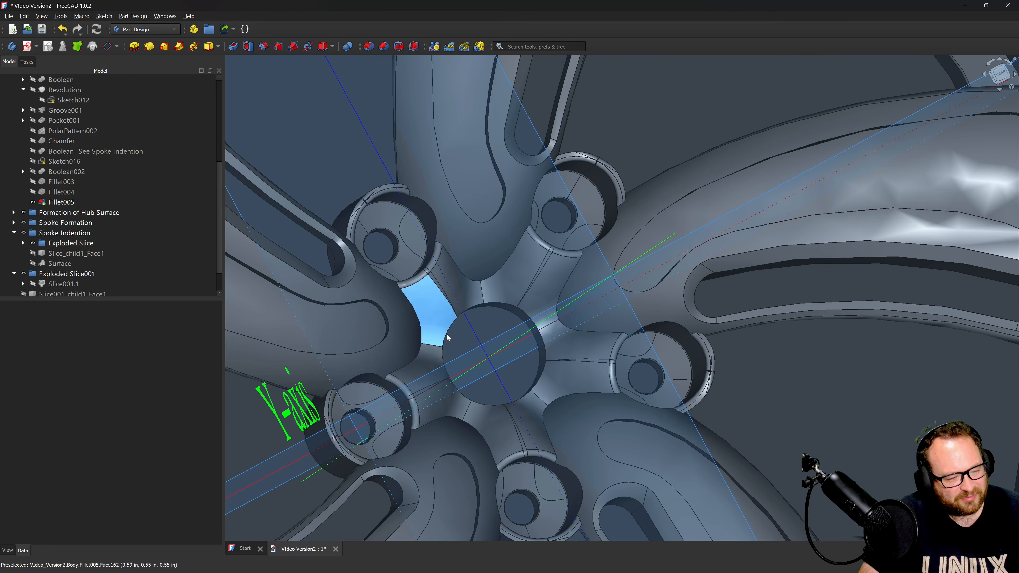
scroll(475, 338, "down", 5)
scroll(474, 338, "down", 3)
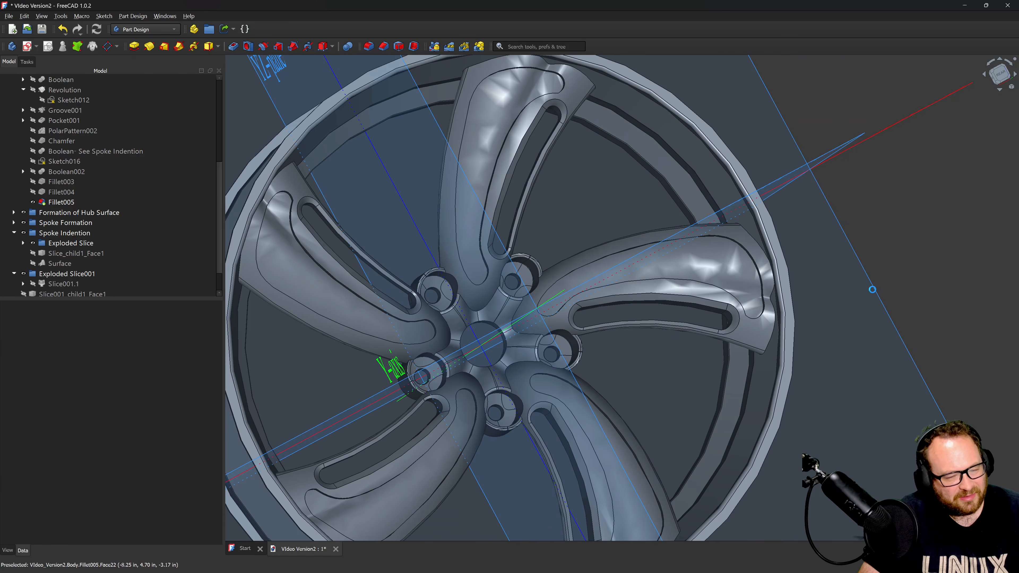
left_click(27, 47)
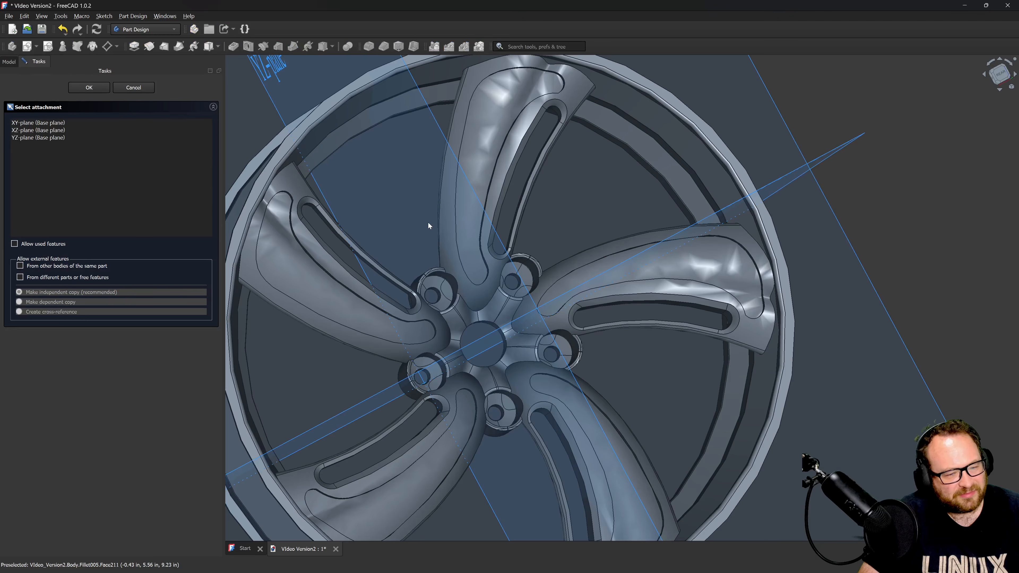
left_click(868, 277)
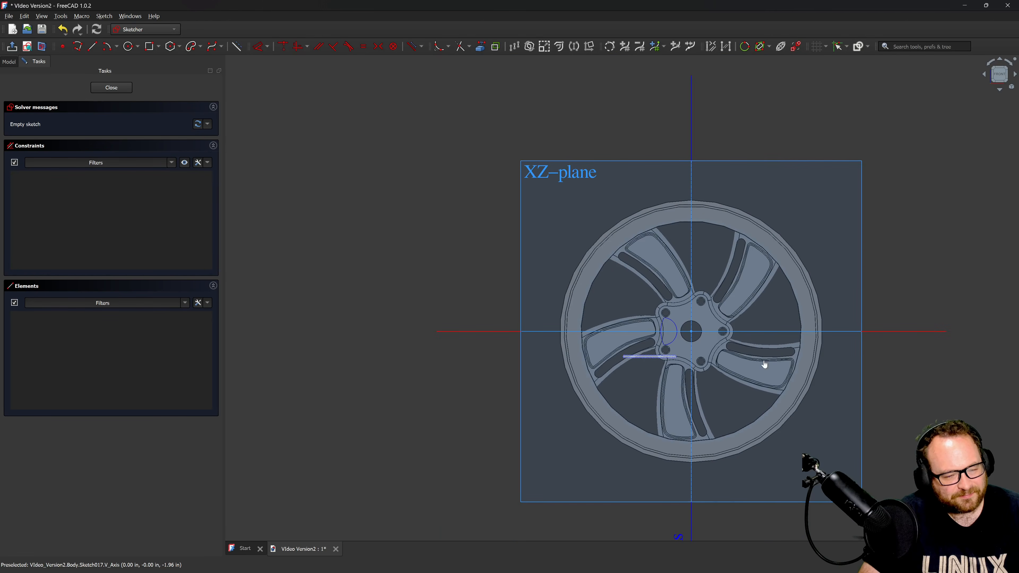
right_click(856, 363)
left_click(111, 88)
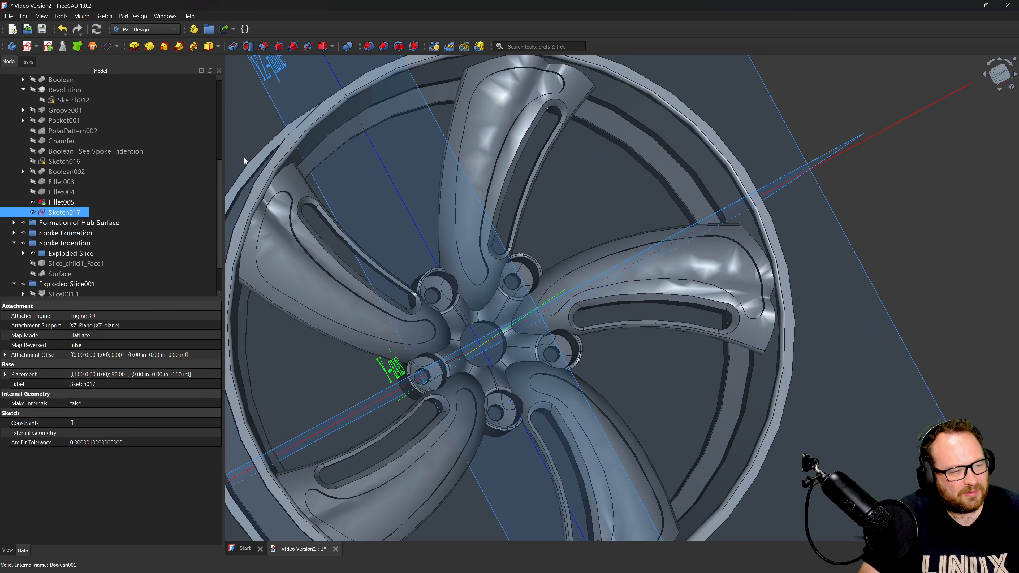
Fillet a single crease edge between two lug bosses beside the center bore with a radius of 0.125 in.
scroll(508, 295, "up", 4)
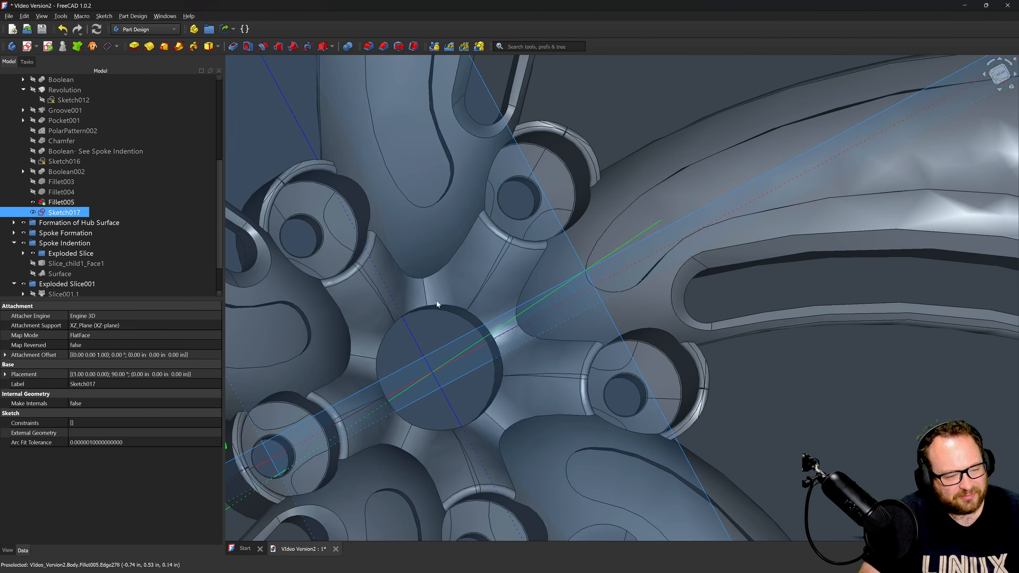
left_click(375, 49)
left_click(546, 307)
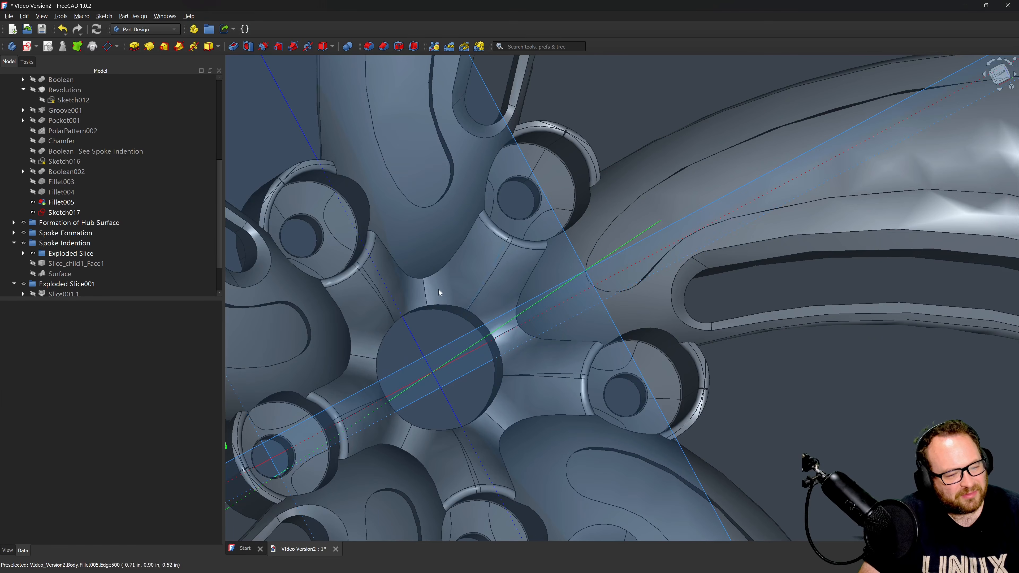
left_click(424, 290)
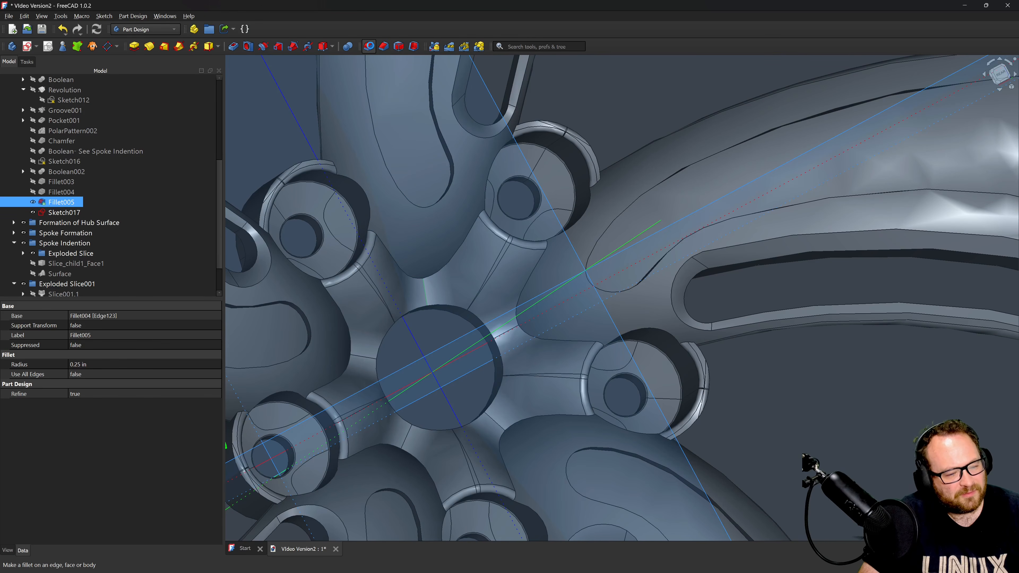
left_click(368, 46)
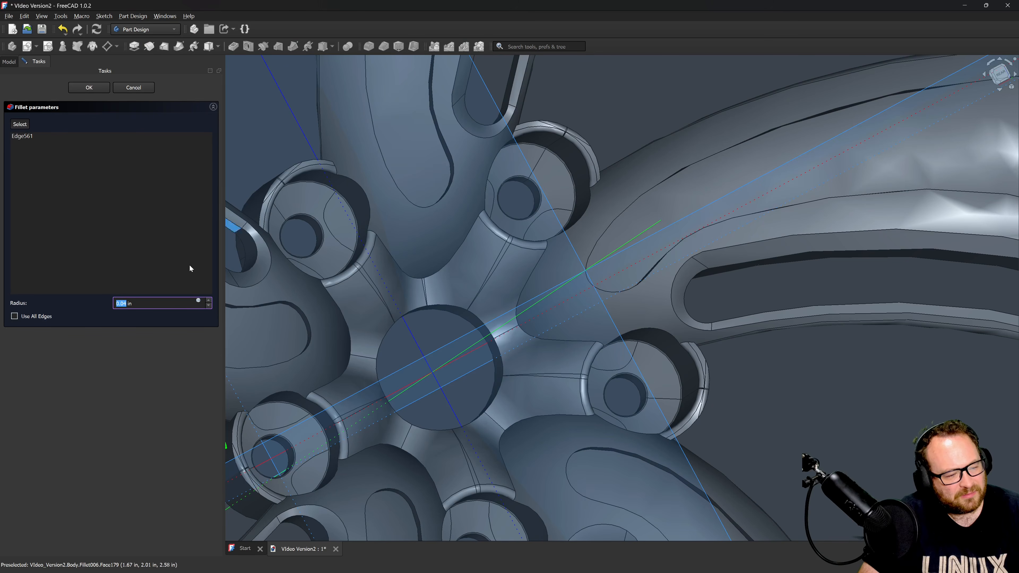
type(".125")
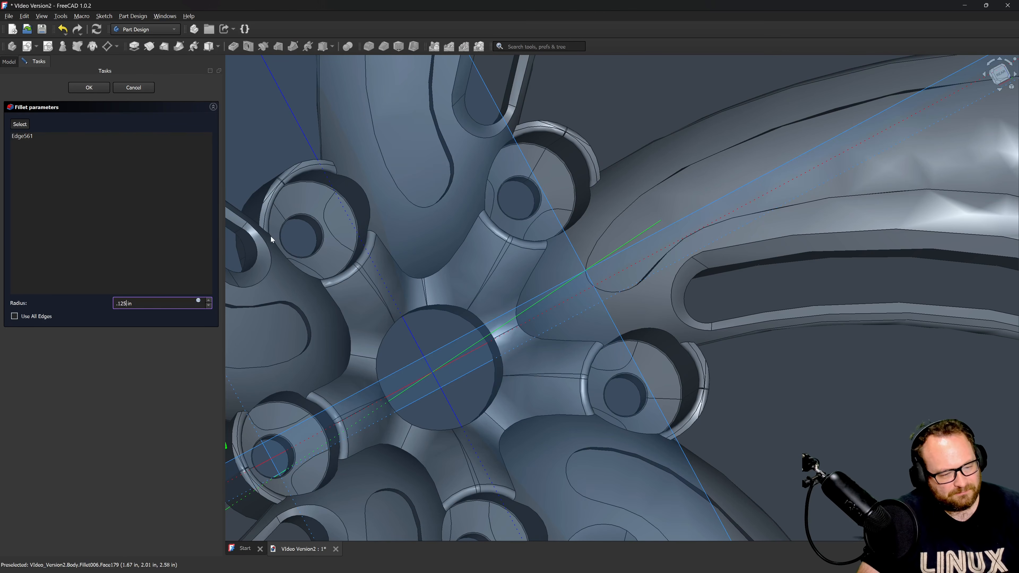
key("Return")
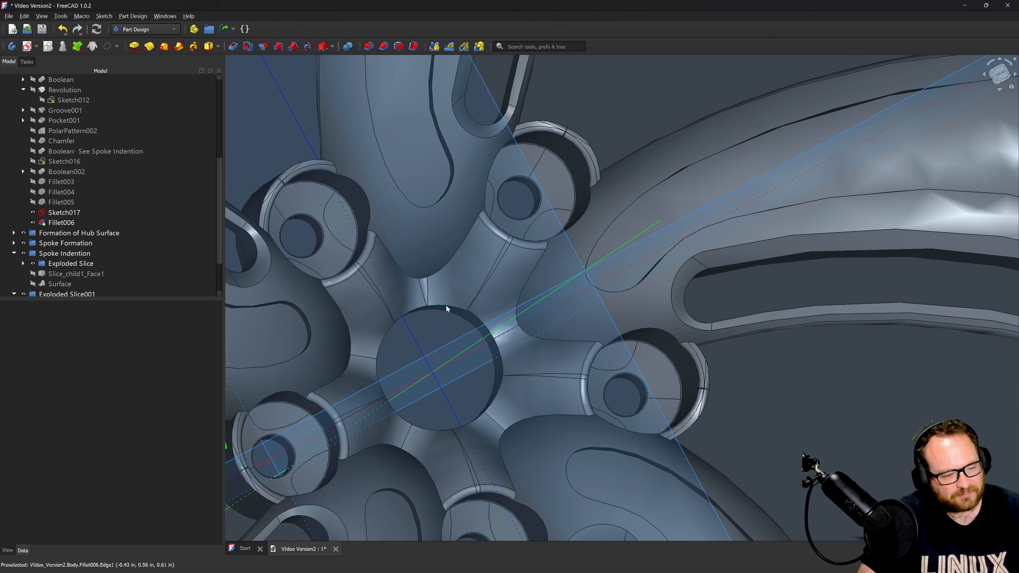
Start a new sketch on the XZ plane of the wheel body.
scroll(433, 347, "up", 4)
scroll(427, 366, "down", 5)
left_click(399, 363)
right_click(399, 362)
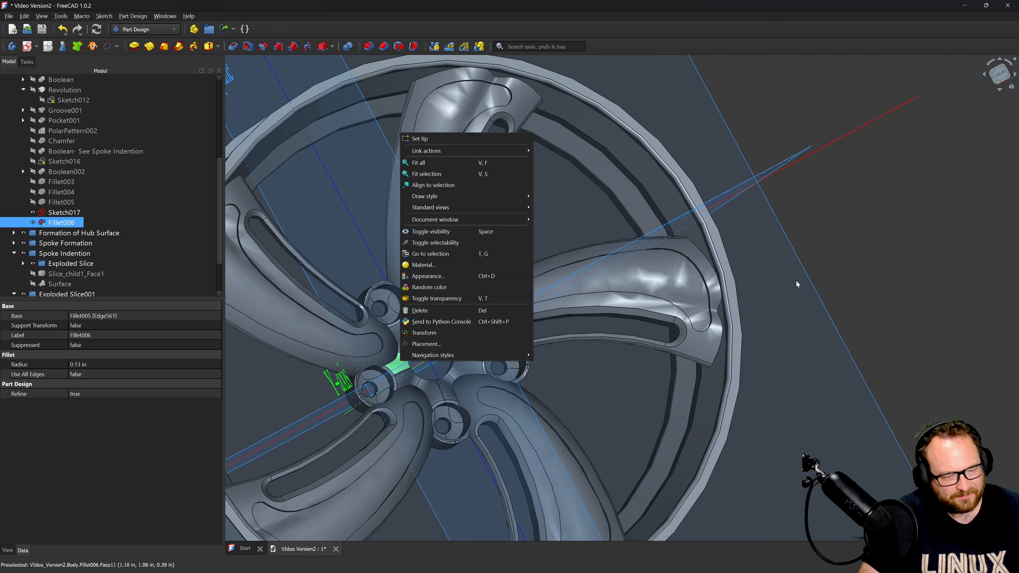
left_click(797, 270)
left_click(800, 270)
left_click(805, 271)
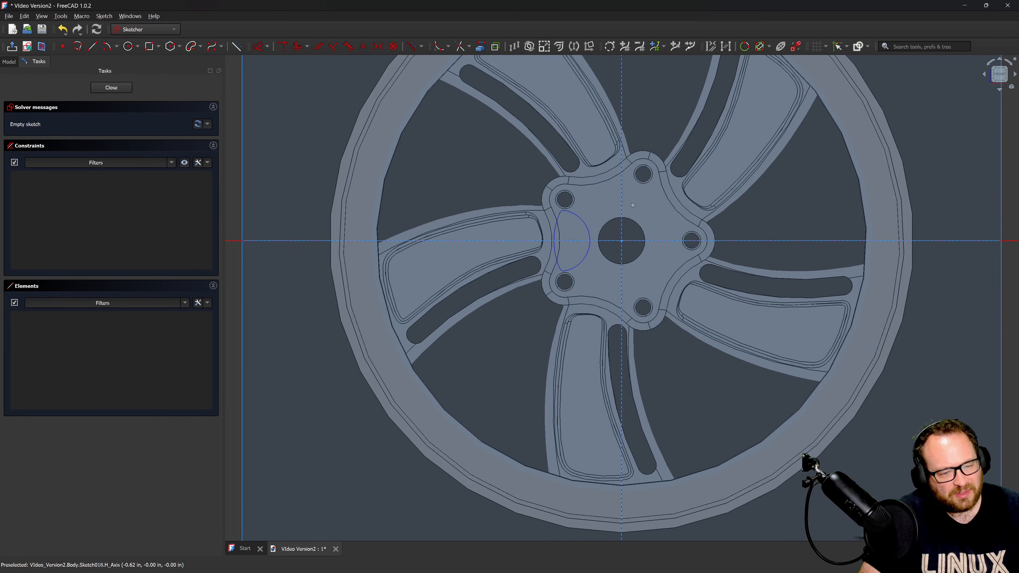
Draw two lines from the origin out past the rim, one nearly vertical and one toward the upper left, about 60° apart.
mouse_move(635, 205)
middle_mouse_down()
mouse_move(718, 238)
mouse_move(862, 265)
mouse_move(1006, 321)
mouse_move(689, 217)
mouse_move(619, 143)
middle_mouse_up()
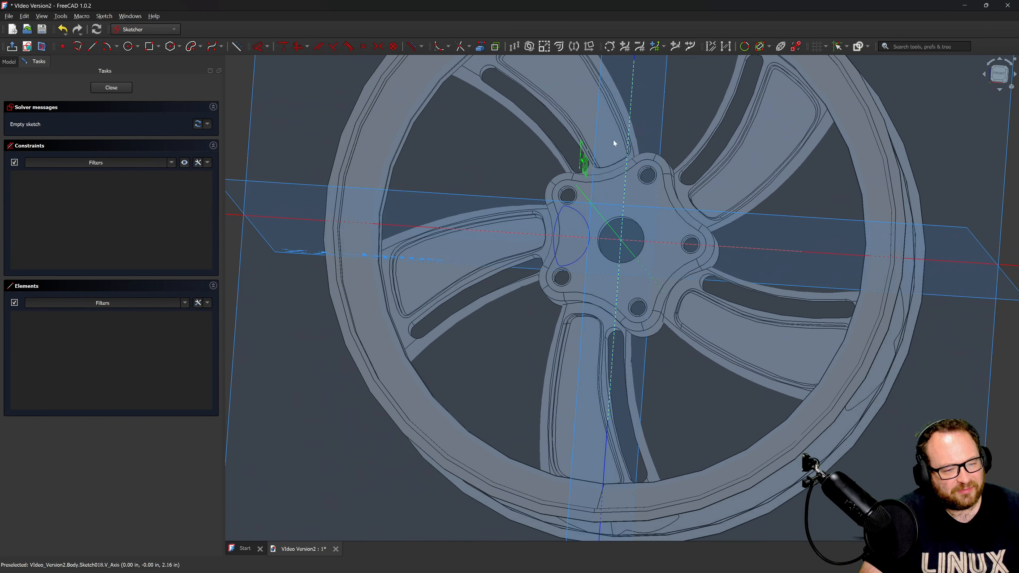
middle_click_drag(606, 185, 620, 243)
scroll(616, 343, "down", 4)
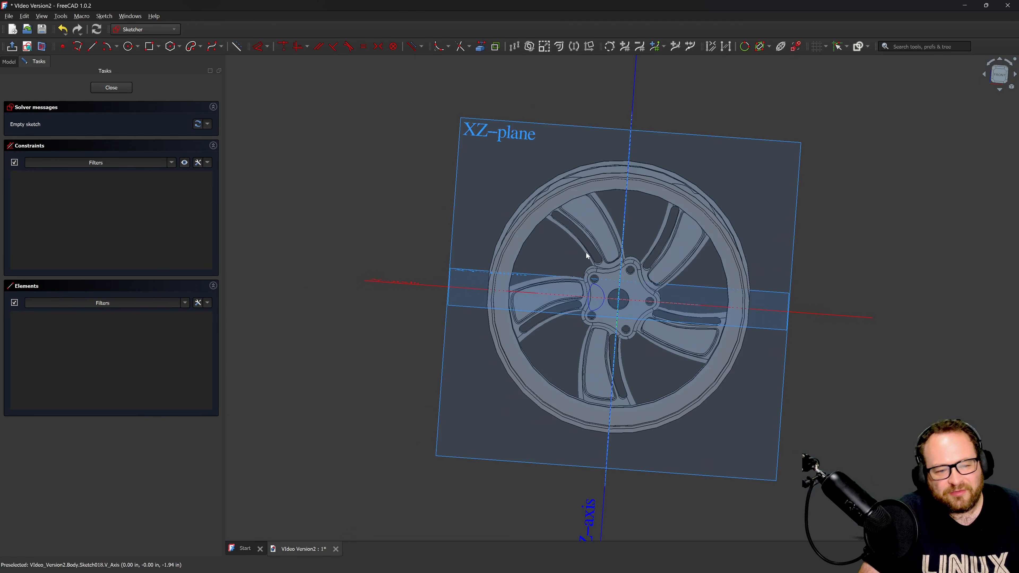
scroll(586, 252, "up", 4)
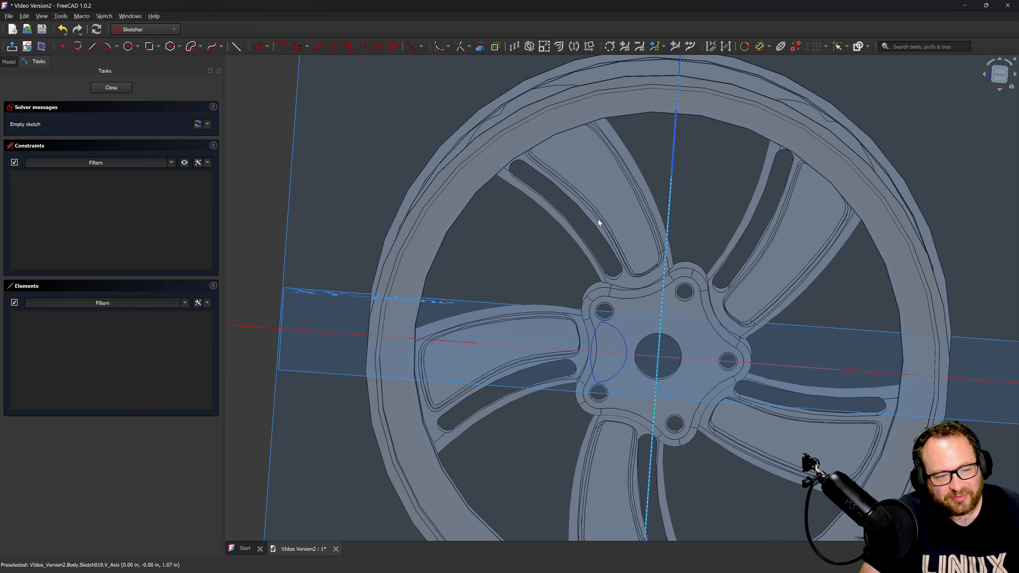
left_click(93, 47)
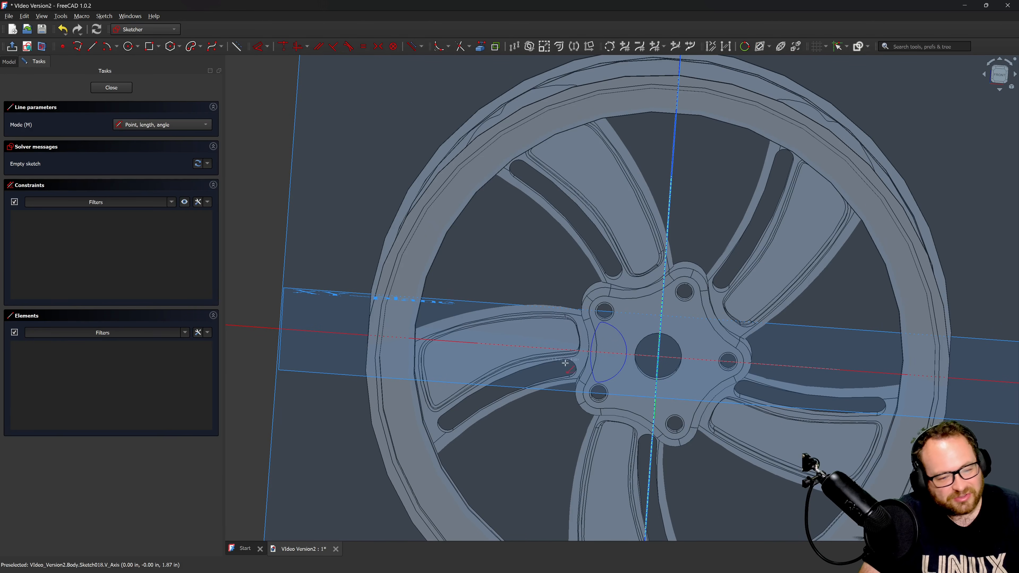
left_click(657, 355)
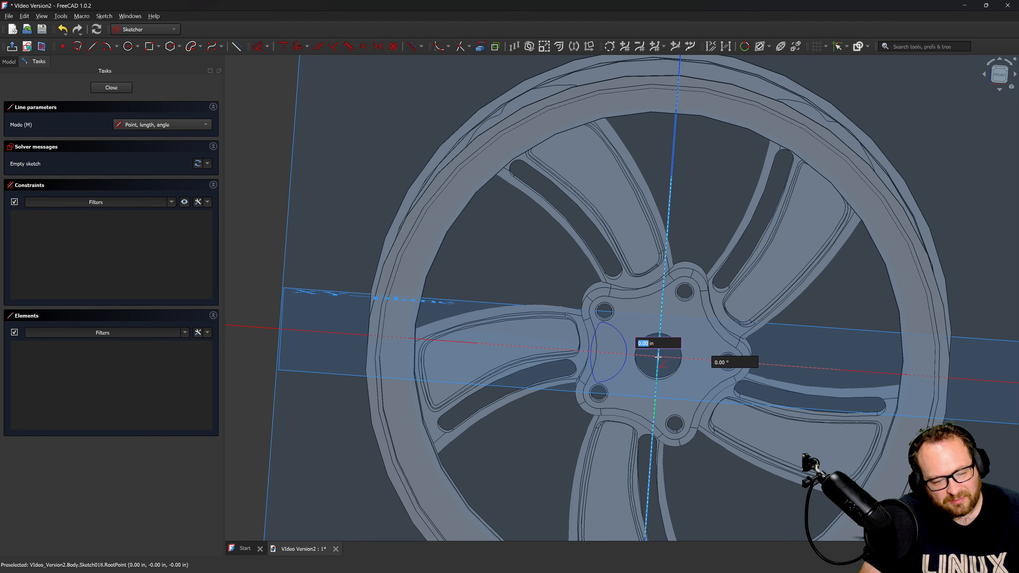
scroll(663, 213, "down", 4)
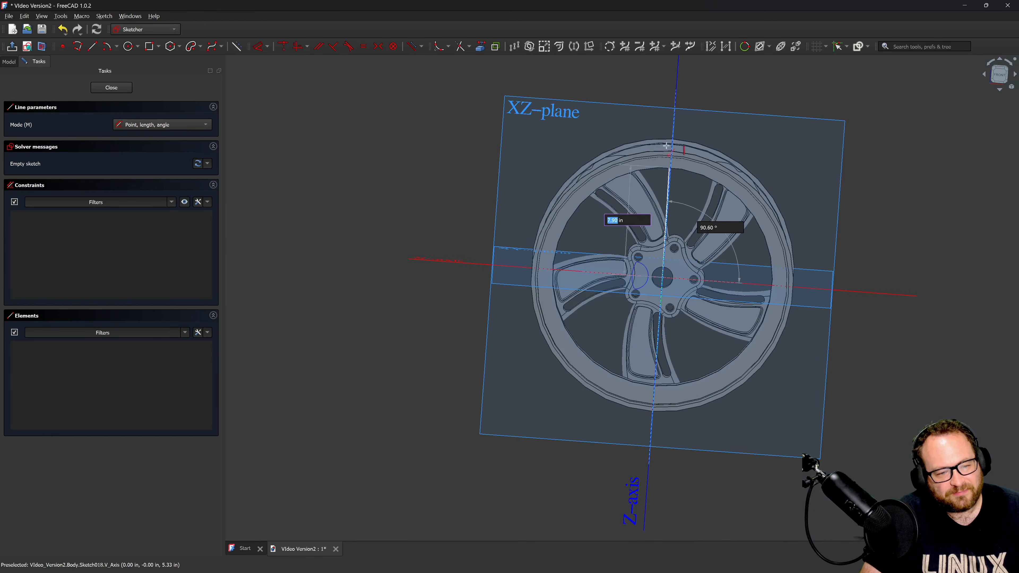
left_click(662, 101)
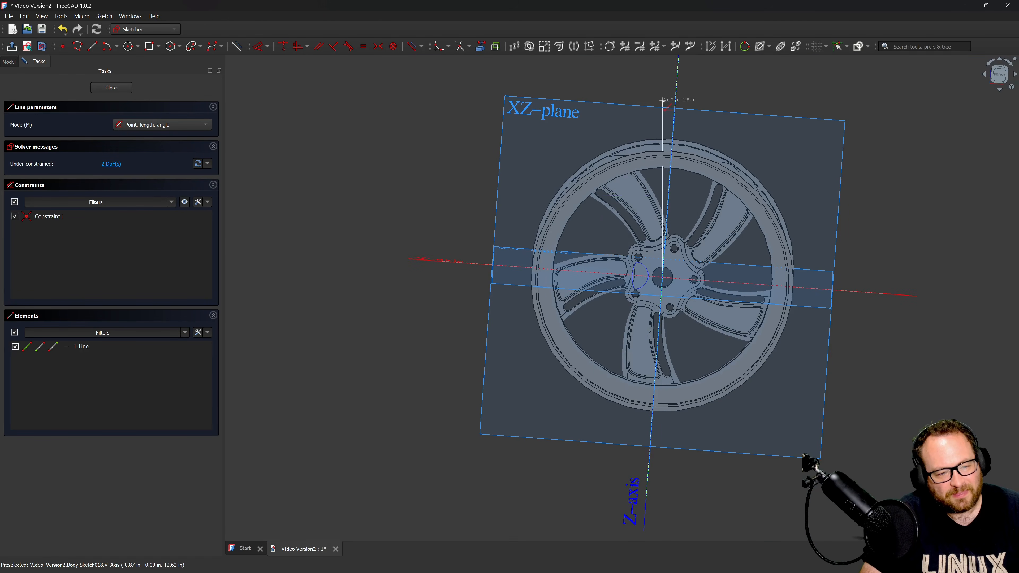
left_click(661, 277)
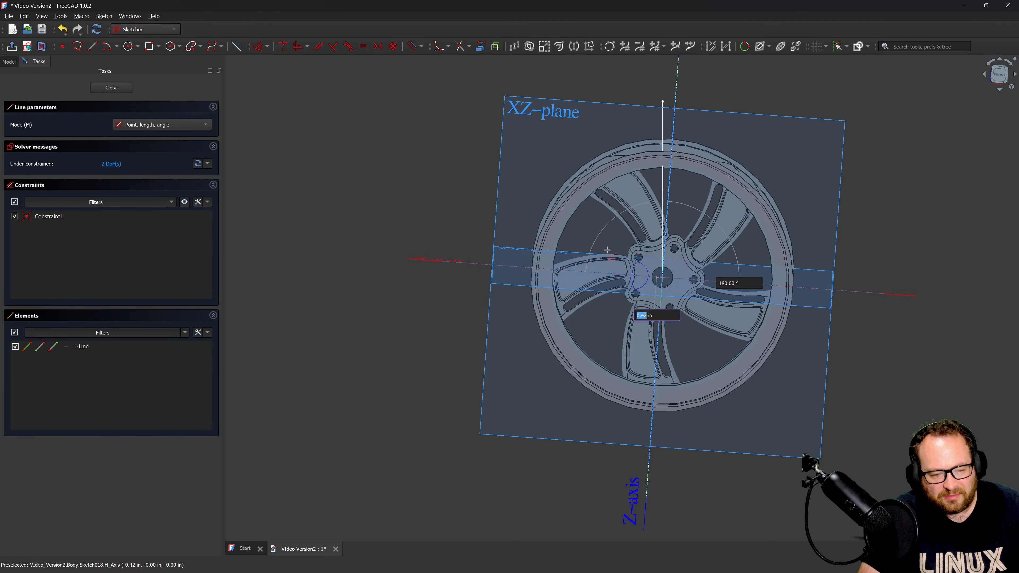
left_click(514, 191)
Constrain the angle between the two lines to 72°.
scroll(621, 252, "up", 3)
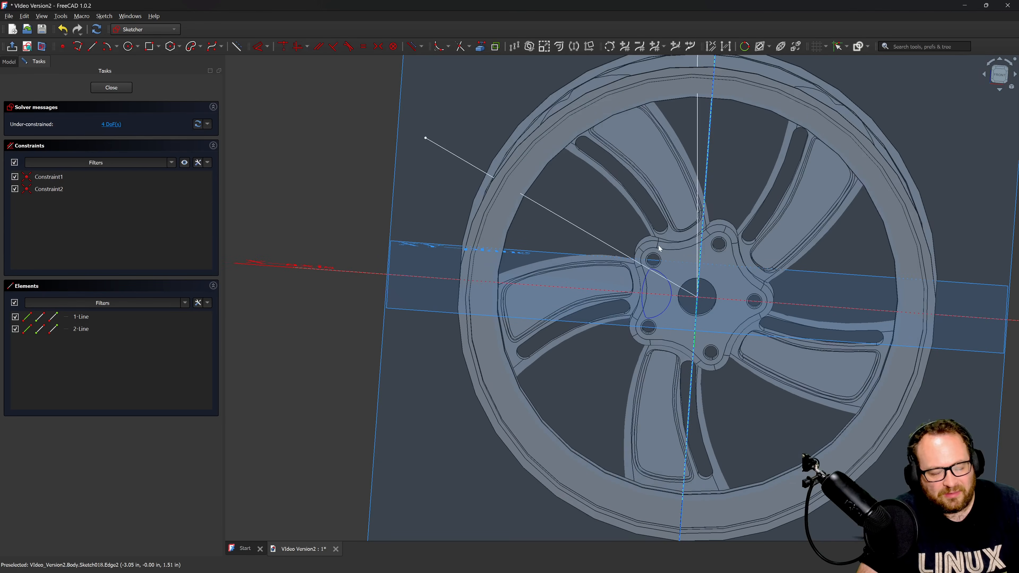
left_click(601, 240)
left_click(697, 177)
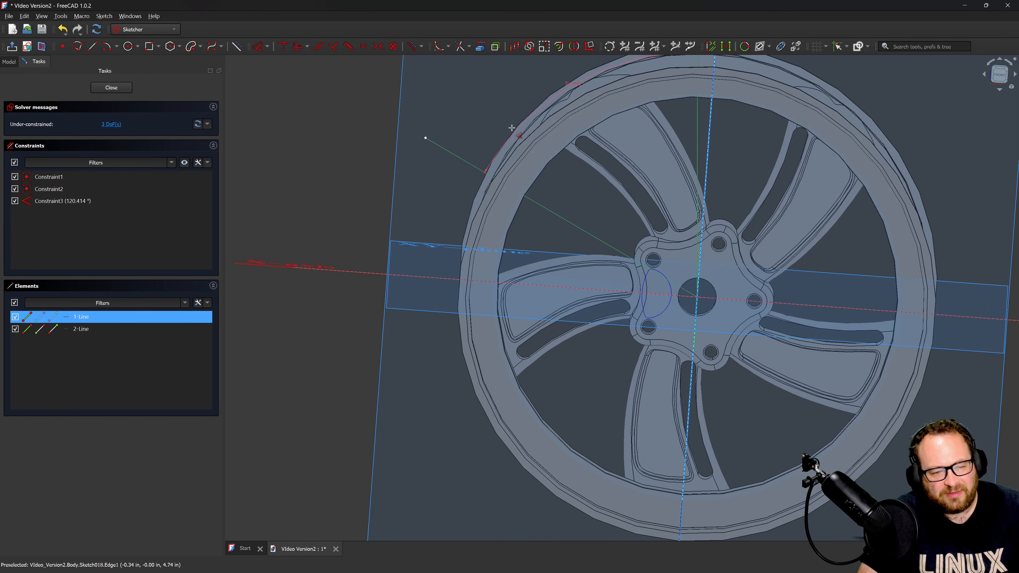
left_click(495, 115)
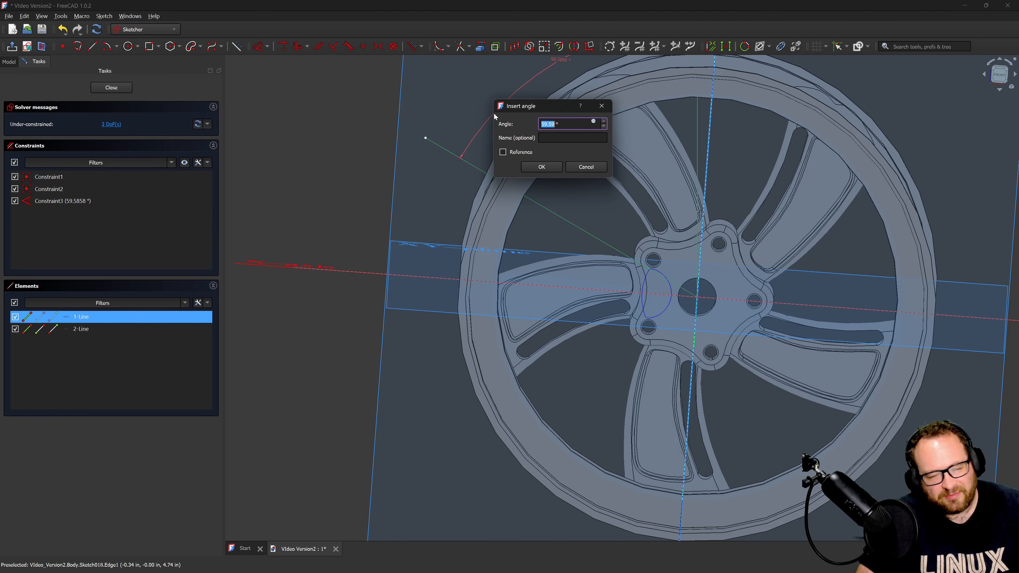
type("72")
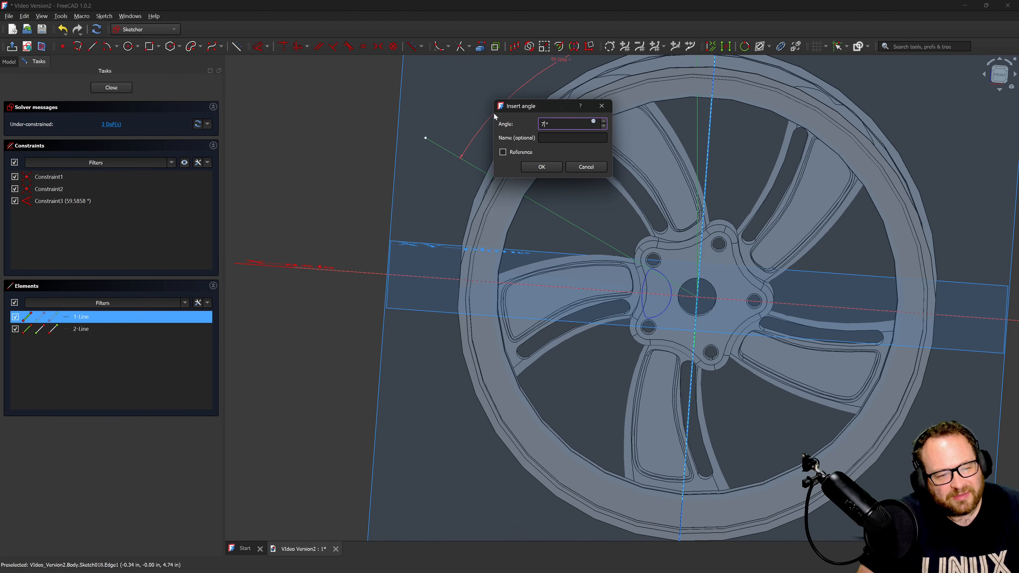
key("Return")
Bring in the upper lug hole's circle as external geometry and constrain the steeper line to pass through its center.
scroll(593, 278, "down", 4)
scroll(593, 278, "up", 4)
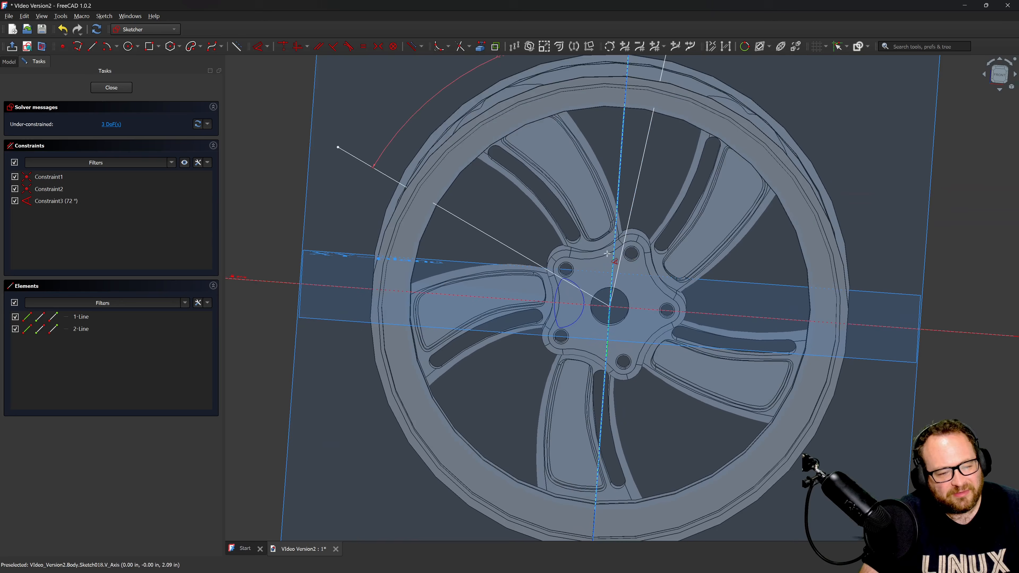
scroll(650, 262, "up", 5)
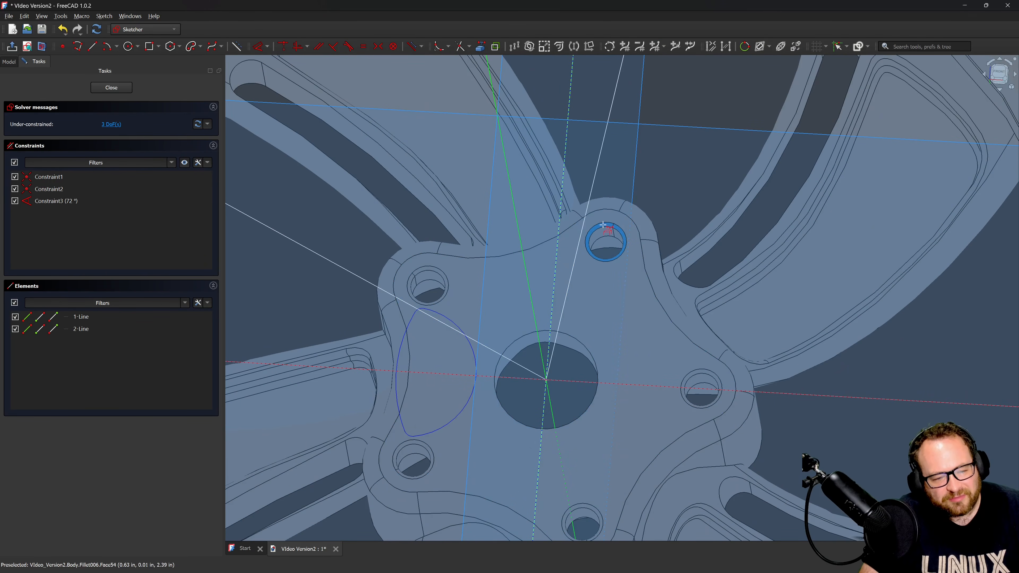
left_click(600, 224)
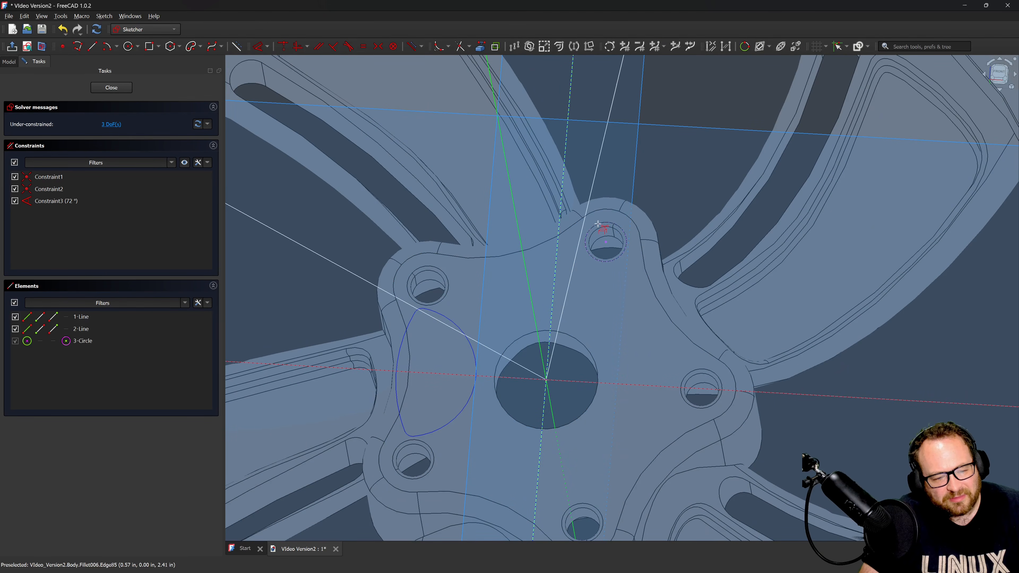
left_click(596, 170)
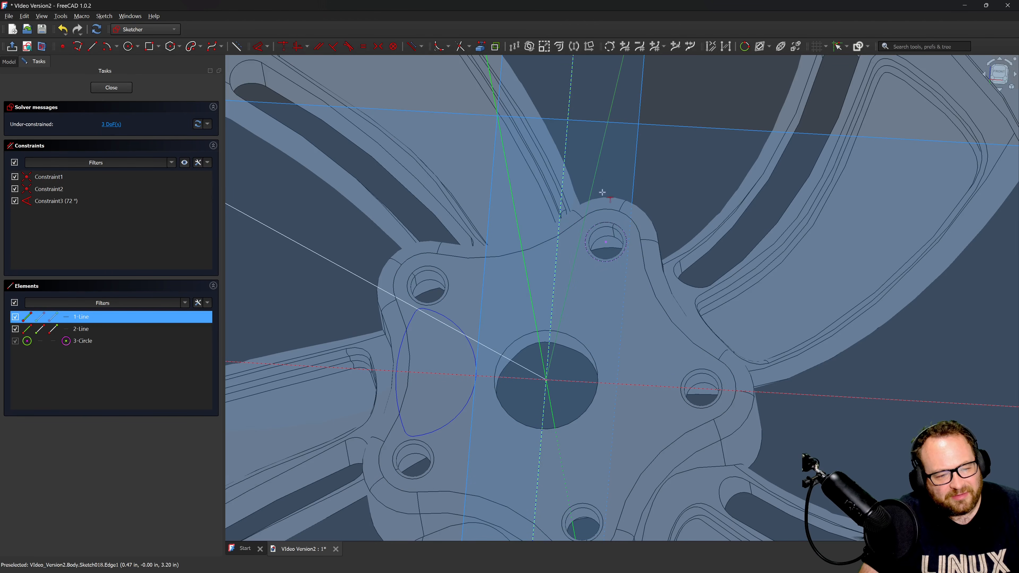
left_click(606, 241)
scroll(605, 241, "down", 10)
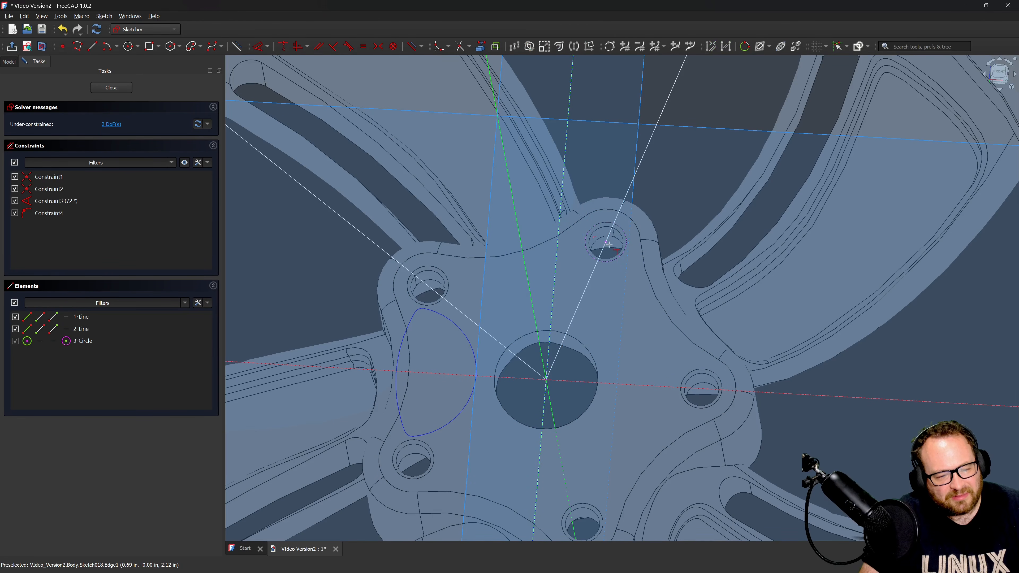
scroll(556, 318, "up", 4)
scroll(557, 319, "down", 5)
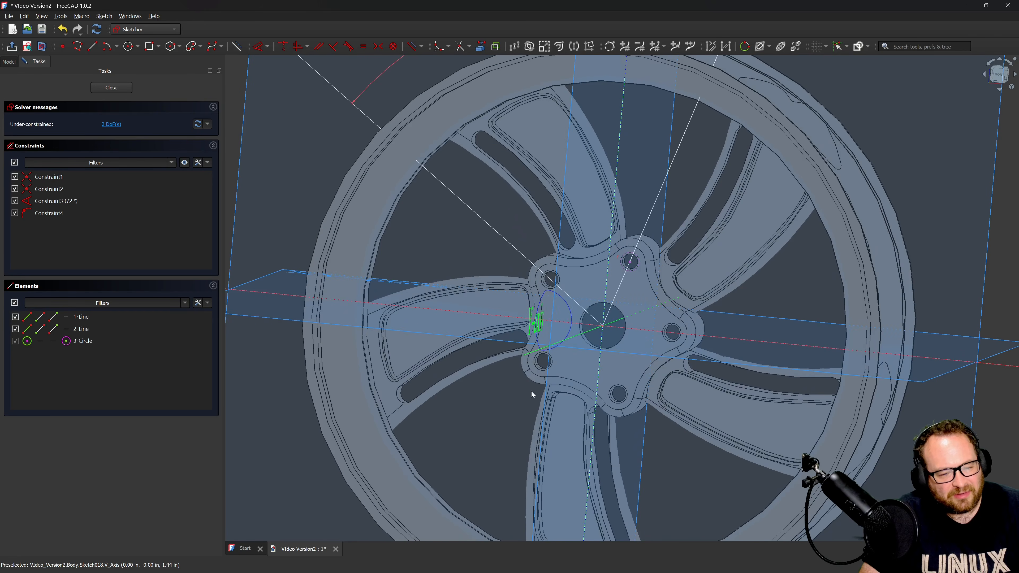
Set the length of the upper-left line to 14 in.
scroll(607, 244, "up", 3)
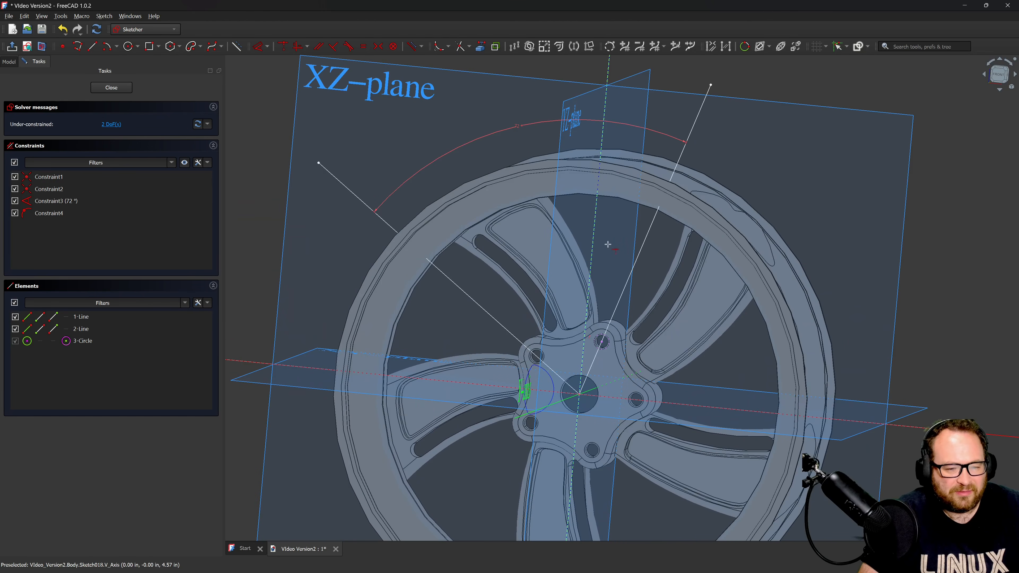
left_click(357, 200)
key("d")
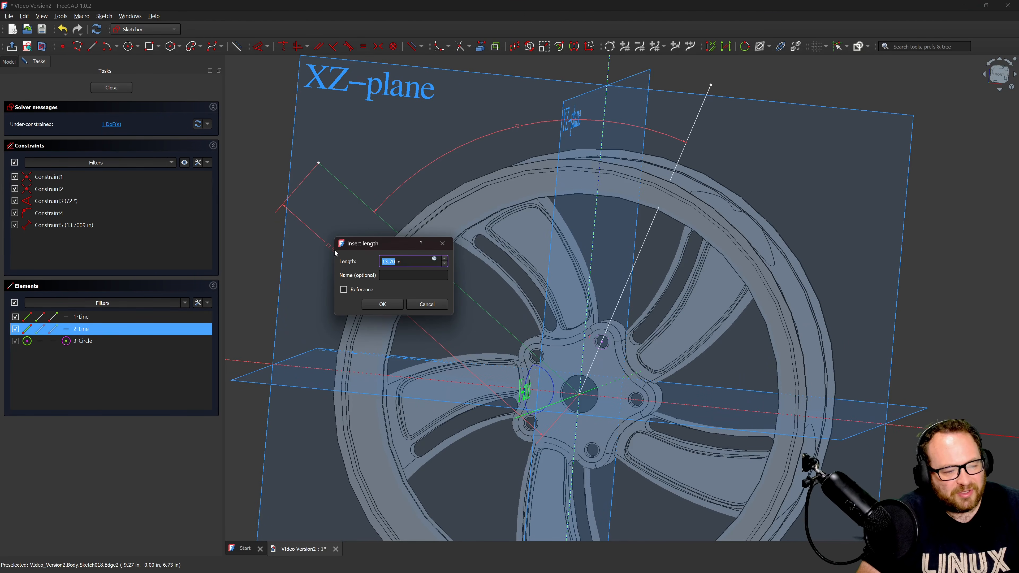
type("14")
key("Return")
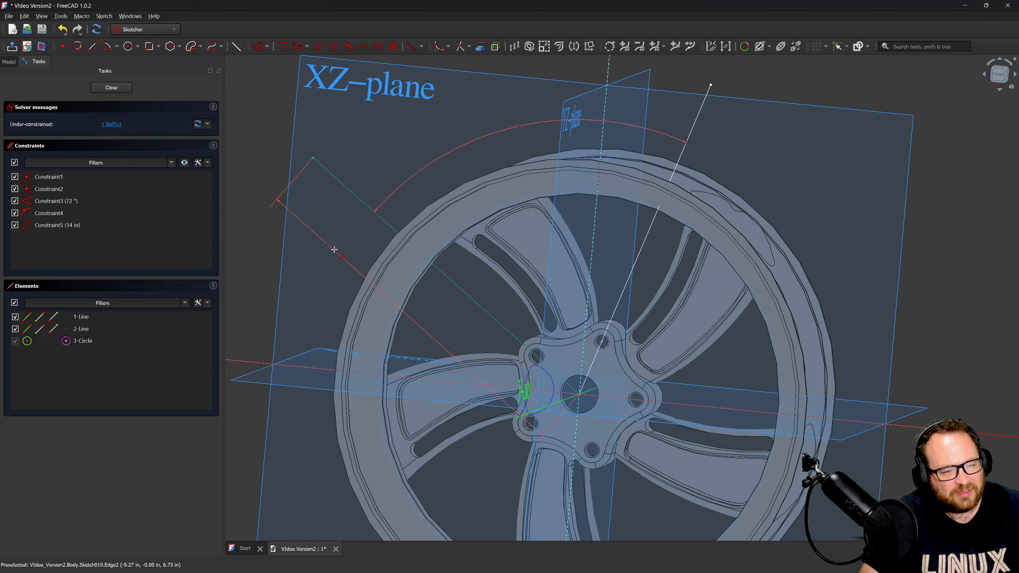
Try an equal-length constraint between the two segment lines.
scroll(349, 213, "down", 3)
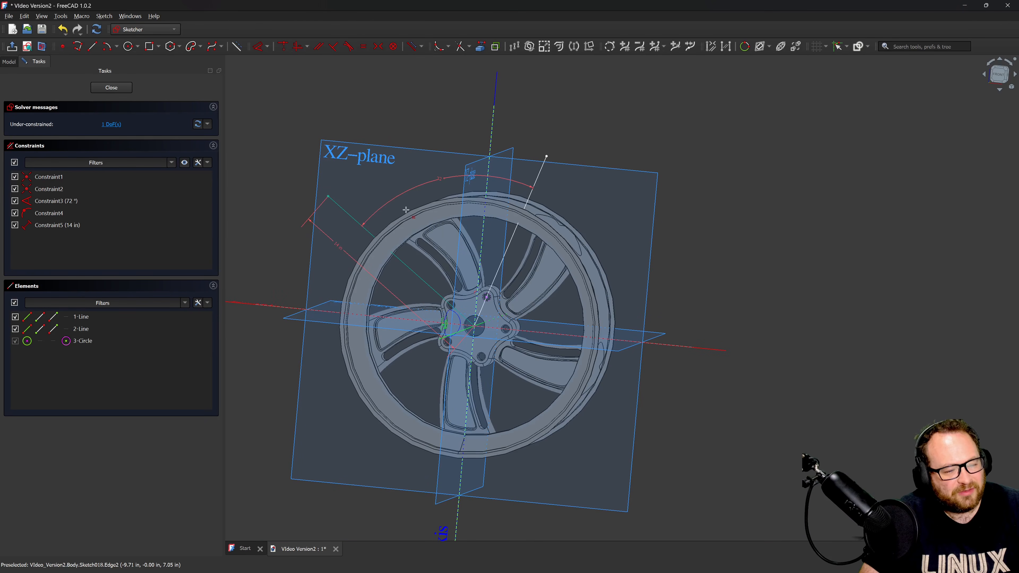
left_click(346, 211)
left_click(544, 160)
key("e")
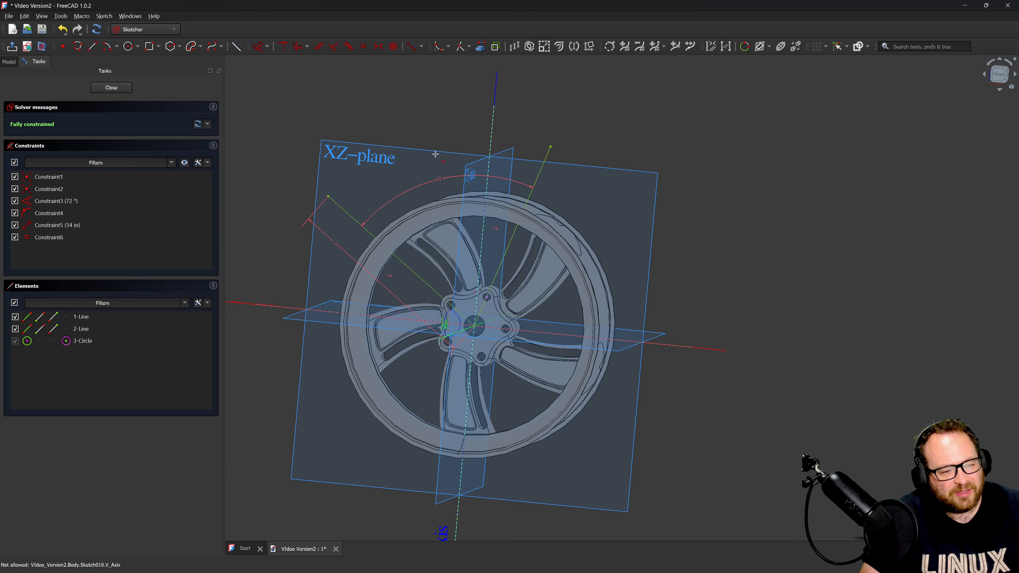
Draw a center arc around the origin, running the long way below the wheel from the upper-left line's end to the steeper line's end.
left_click(107, 46)
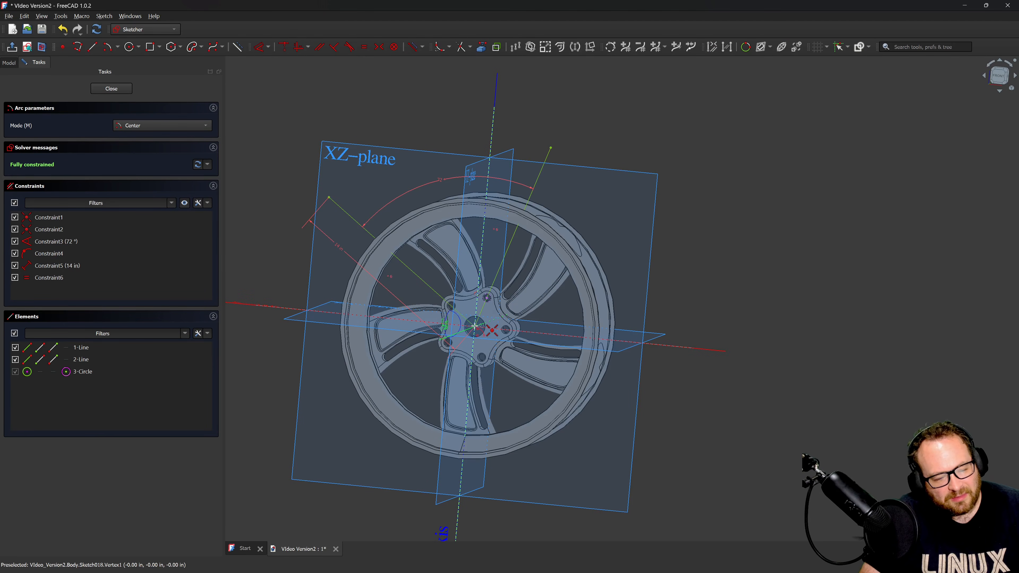
left_click(475, 326)
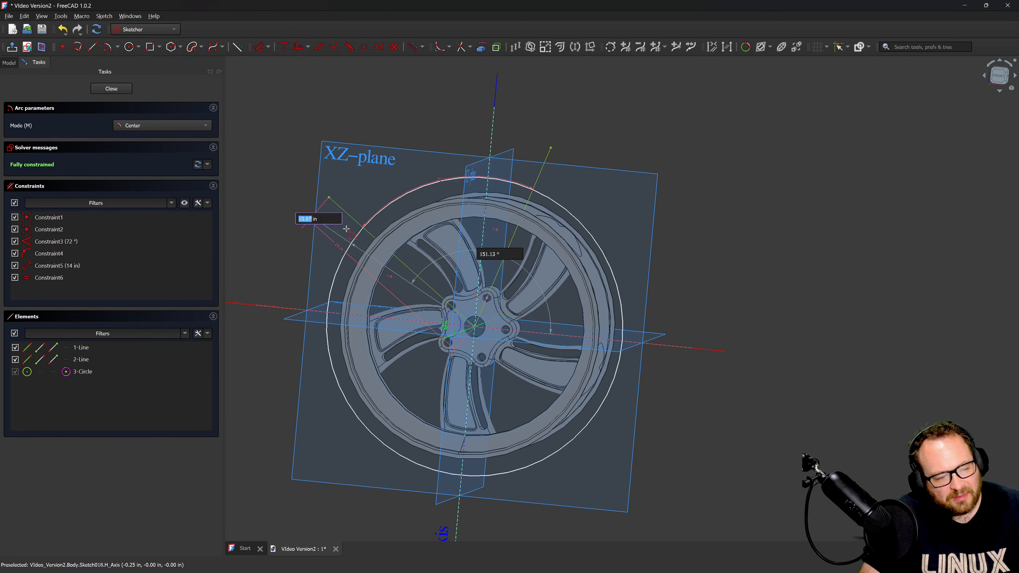
left_click(328, 197)
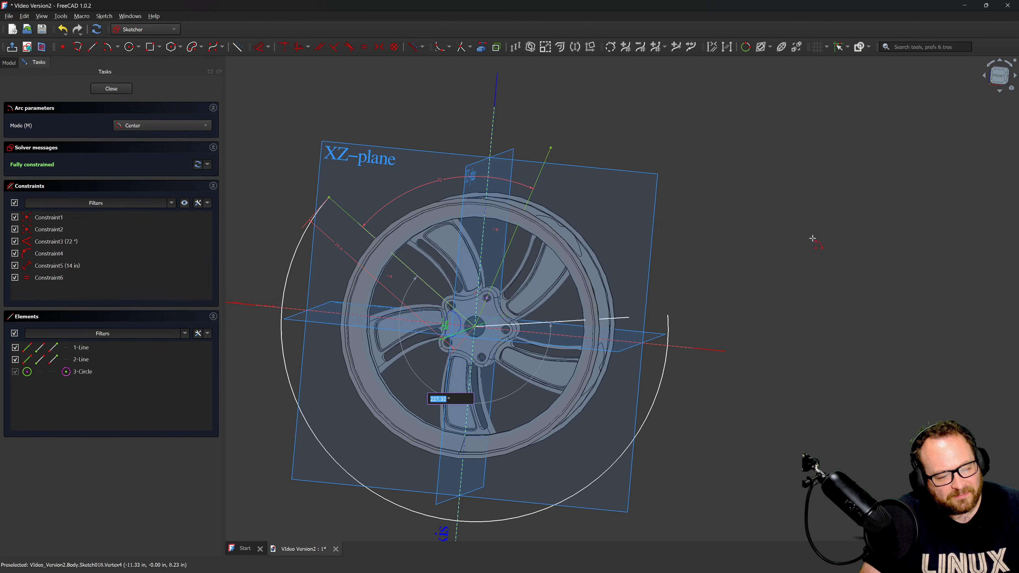
left_click(550, 147)
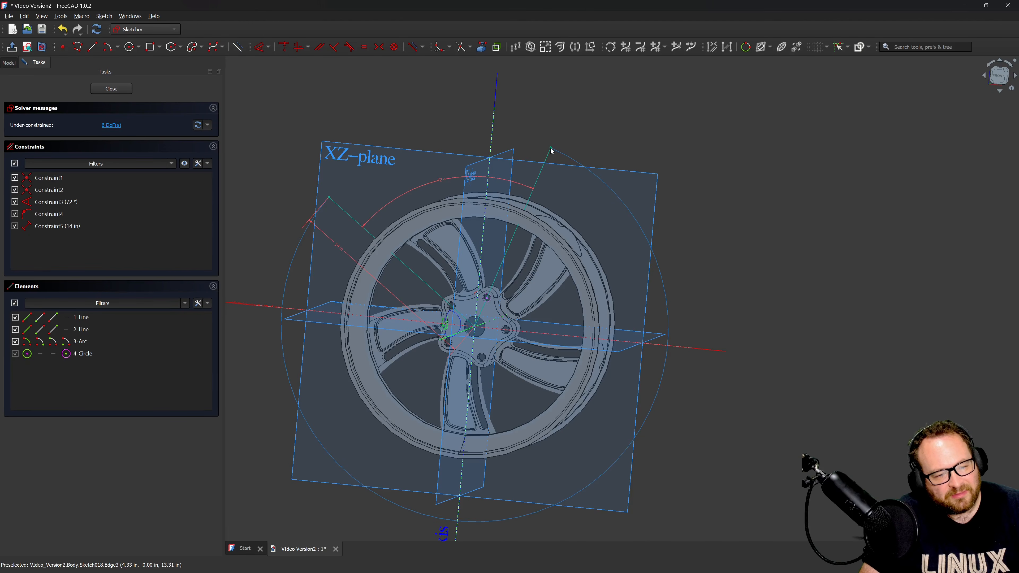
Pull the arc away from the lines and join its two ends to the lines' outer endpoints with coincident constraints.
left_click_drag(551, 151, 663, 185)
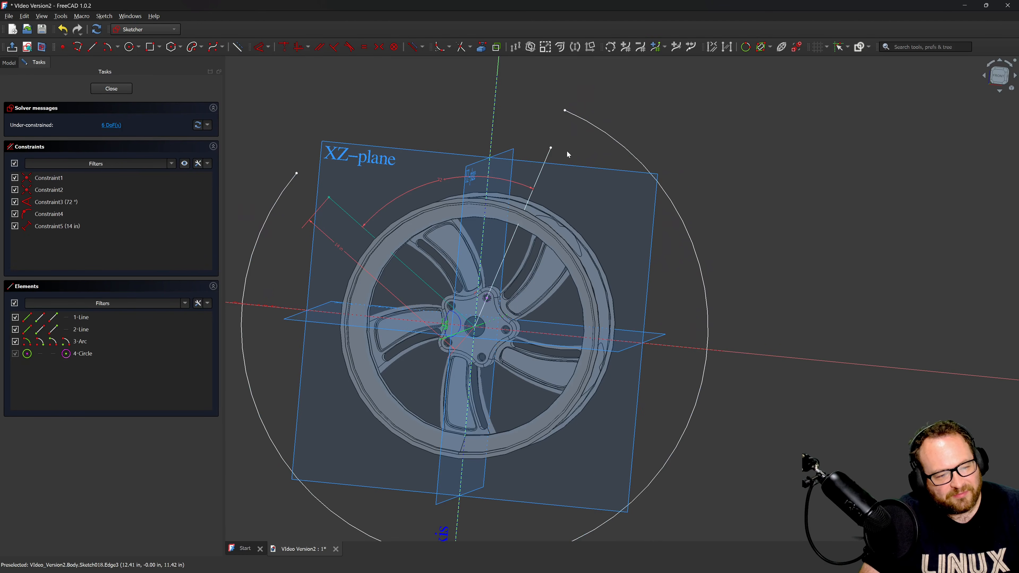
key("c")
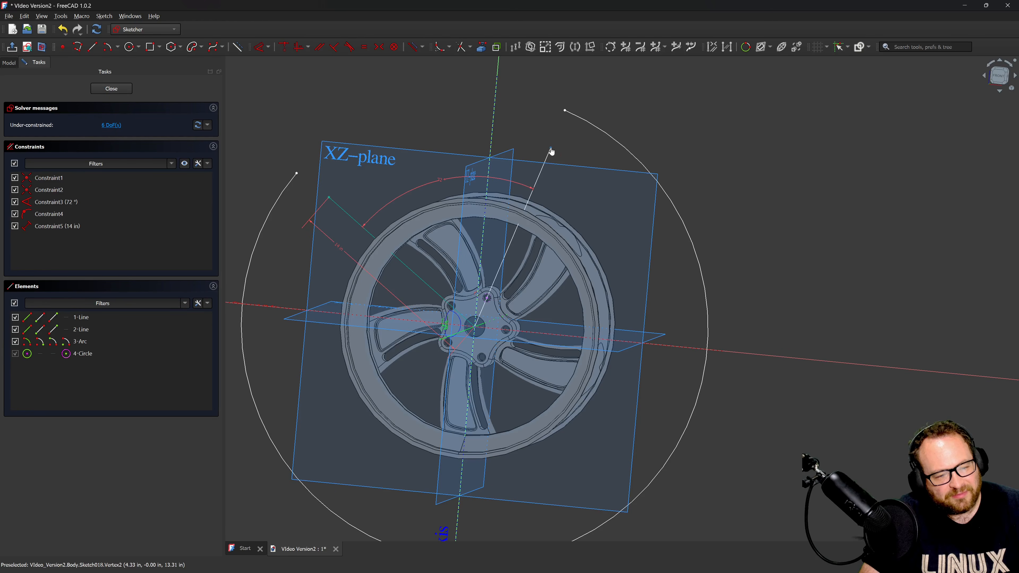
left_click(551, 148)
left_click(564, 108)
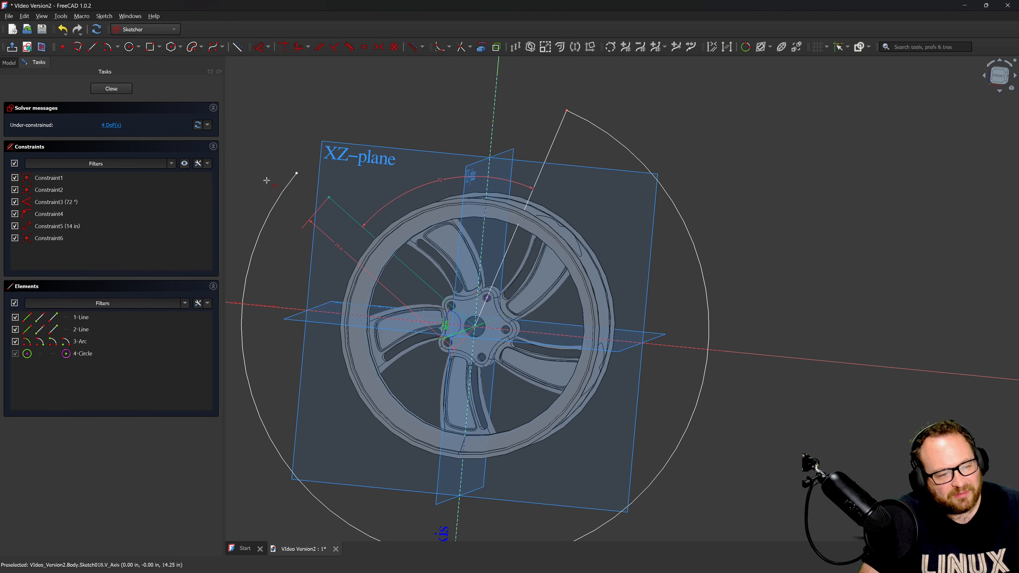
left_click(297, 172)
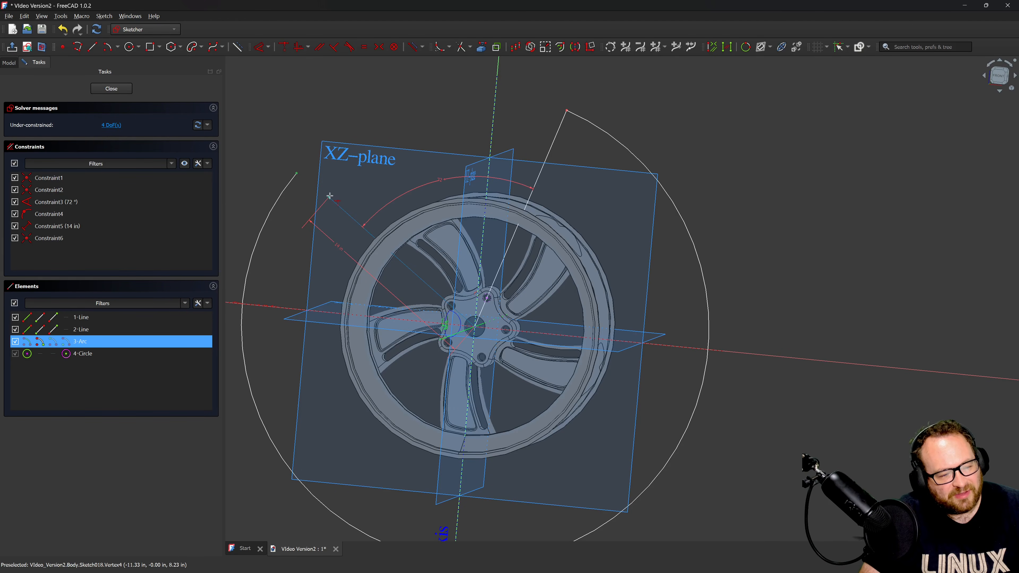
left_click(329, 196)
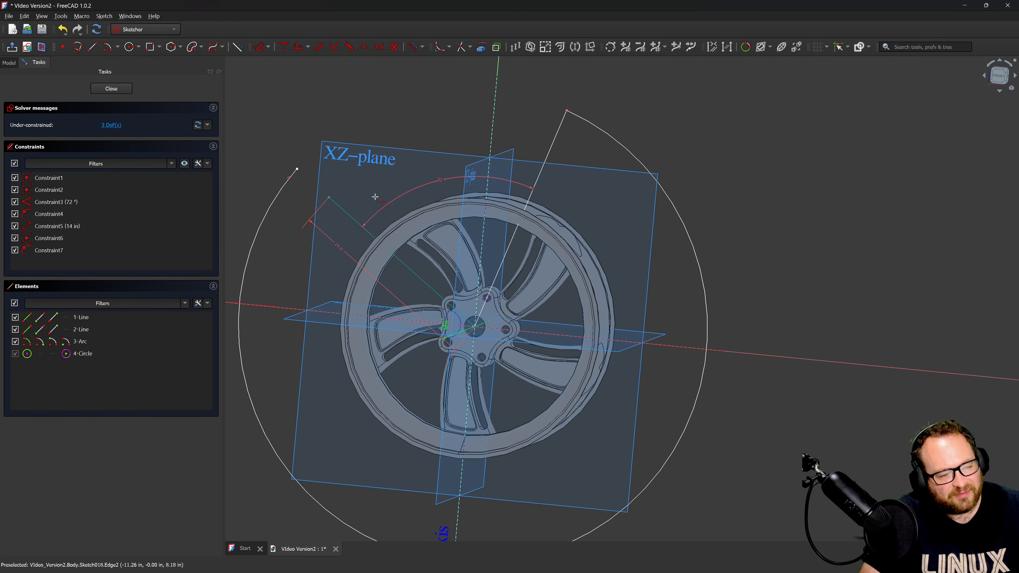
left_click(297, 169)
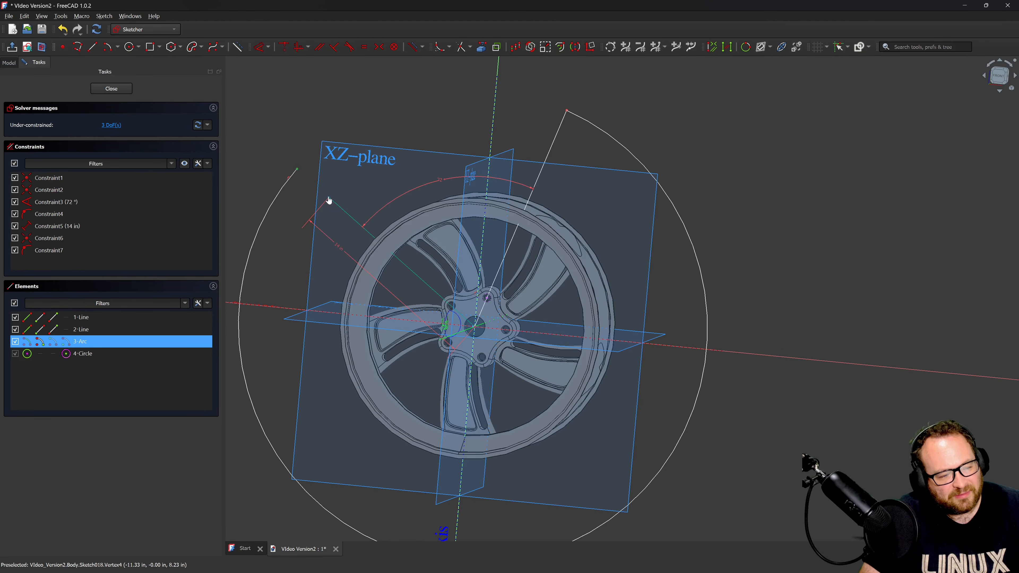
left_click(330, 197)
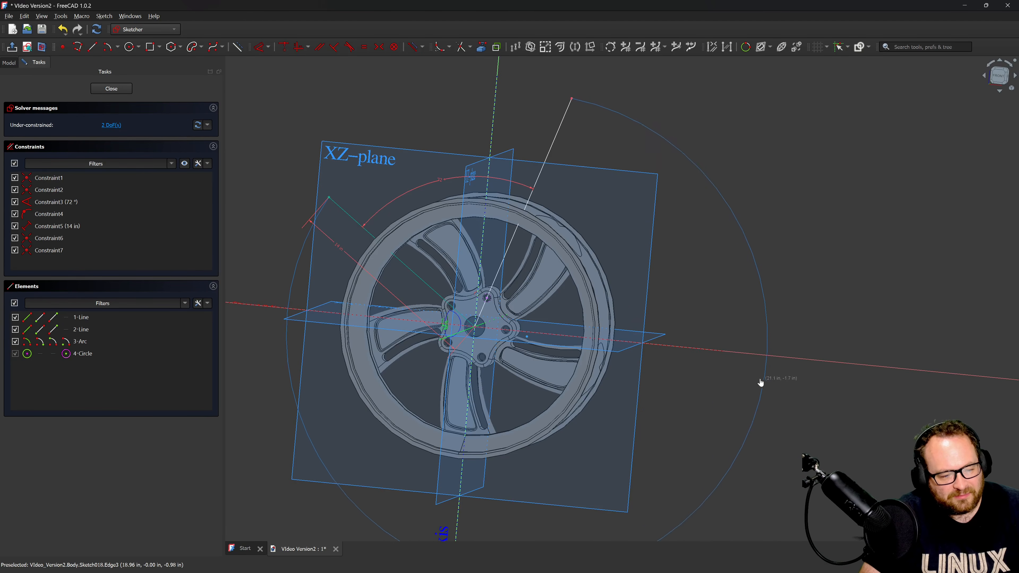
scroll(539, 348, "up", 5)
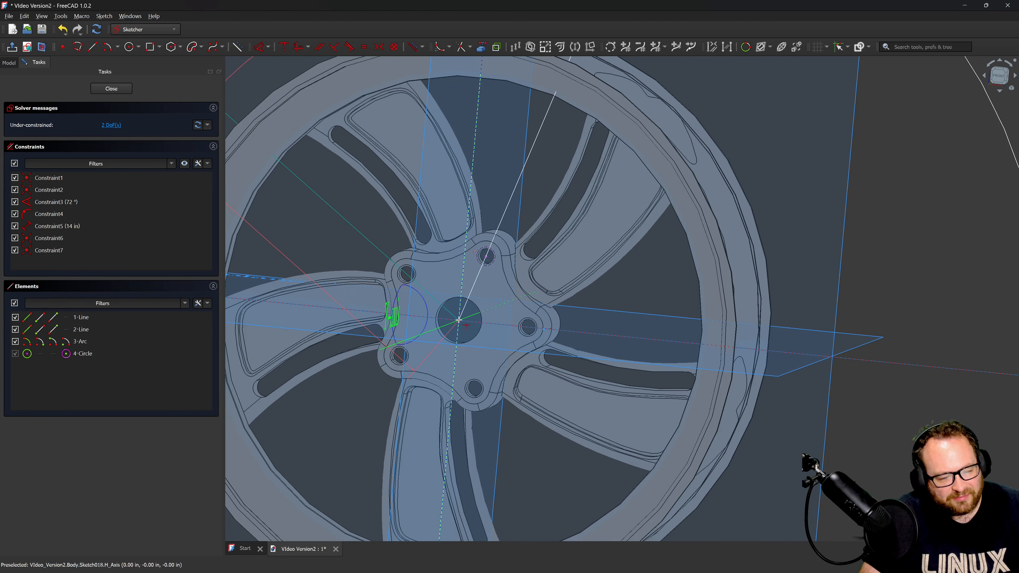
left_click(460, 324)
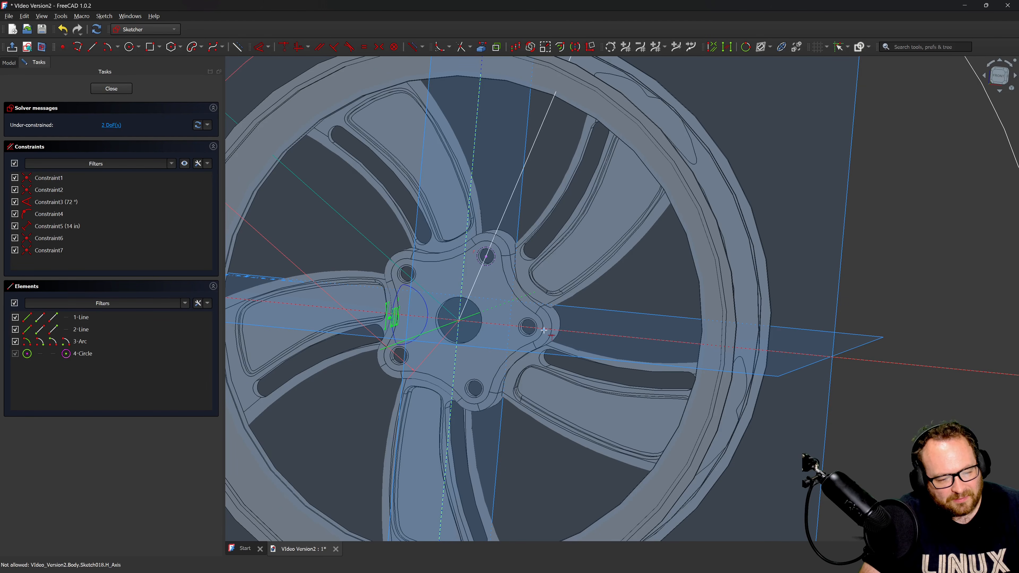
scroll(544, 330, "down", 5)
mouse_move(737, 307)
left_mouse_down()
mouse_move(716, 330)
mouse_move(763, 335)
left_mouse_up()
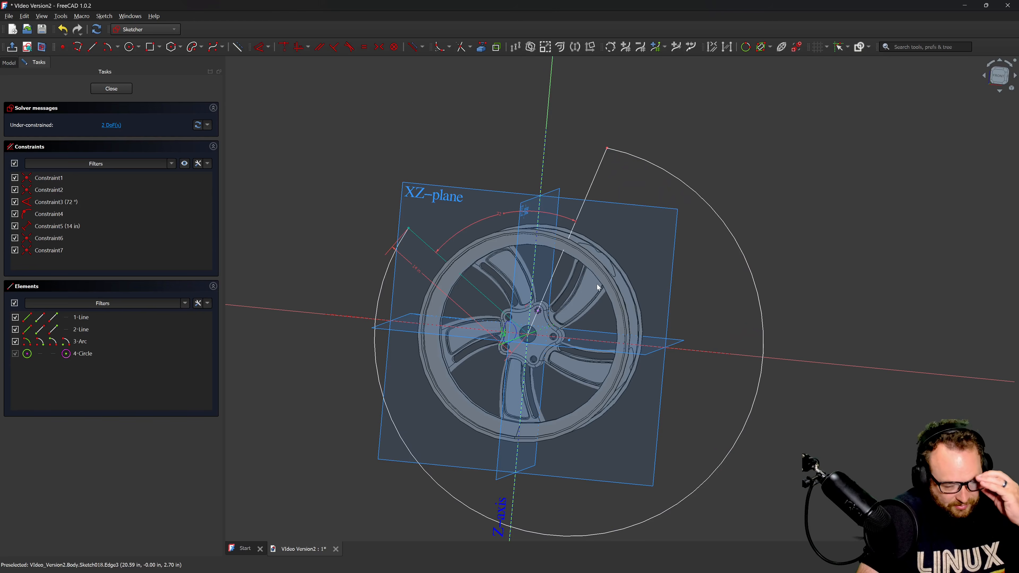
Constrain the two lines joined to the arc to equal length.
left_click(443, 257)
left_click(591, 187)
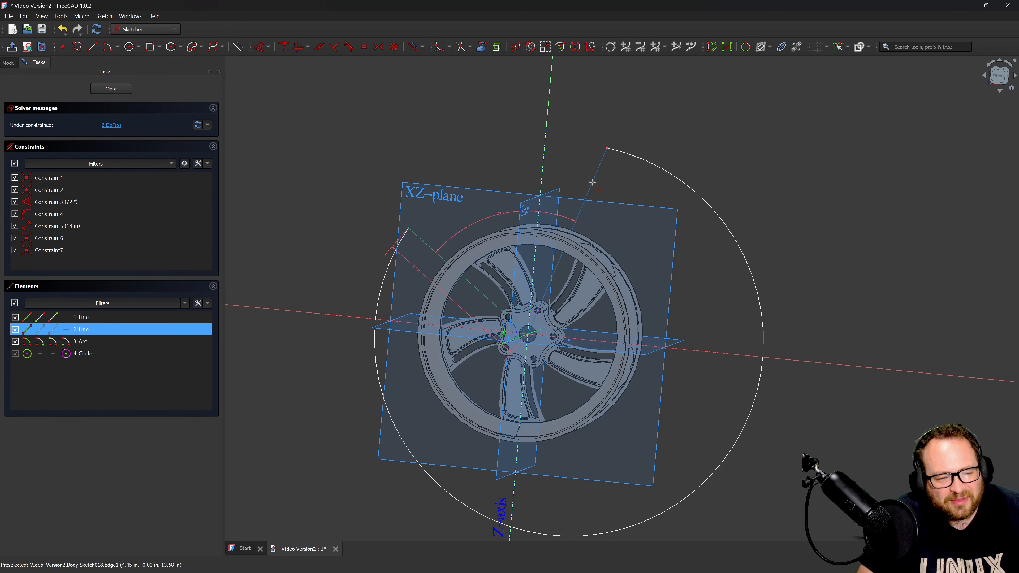
key("e")
scroll(716, 209, "down", 4)
scroll(689, 256, "up", 3)
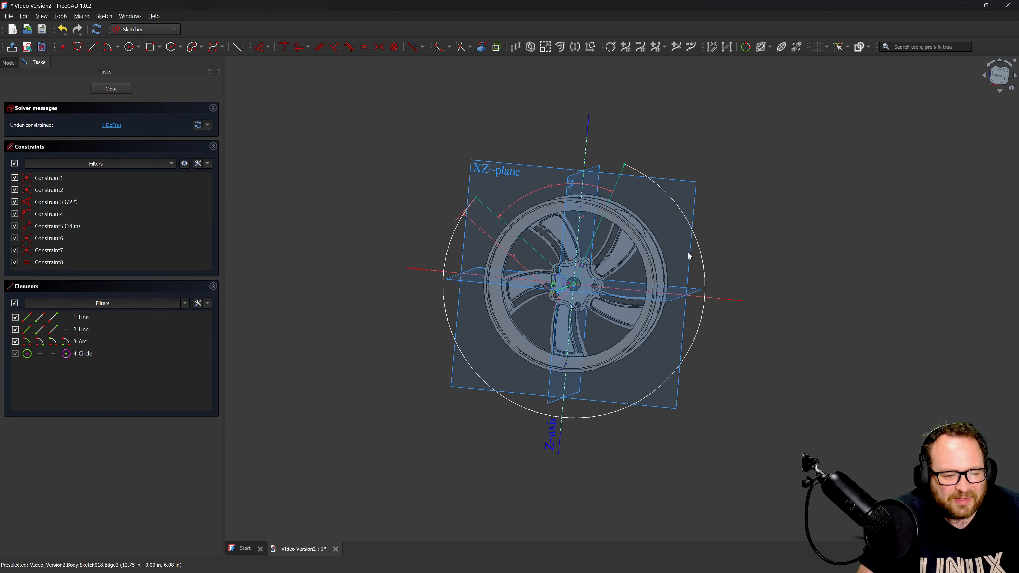
Fix the large arc's radius at its current size with a radius dimension and close the sketch.
mouse_move(699, 257)
left_mouse_down()
mouse_move(784, 243)
mouse_move(739, 257)
mouse_move(755, 260)
mouse_move(705, 291)
mouse_move(706, 274)
left_mouse_up()
left_click(703, 265)
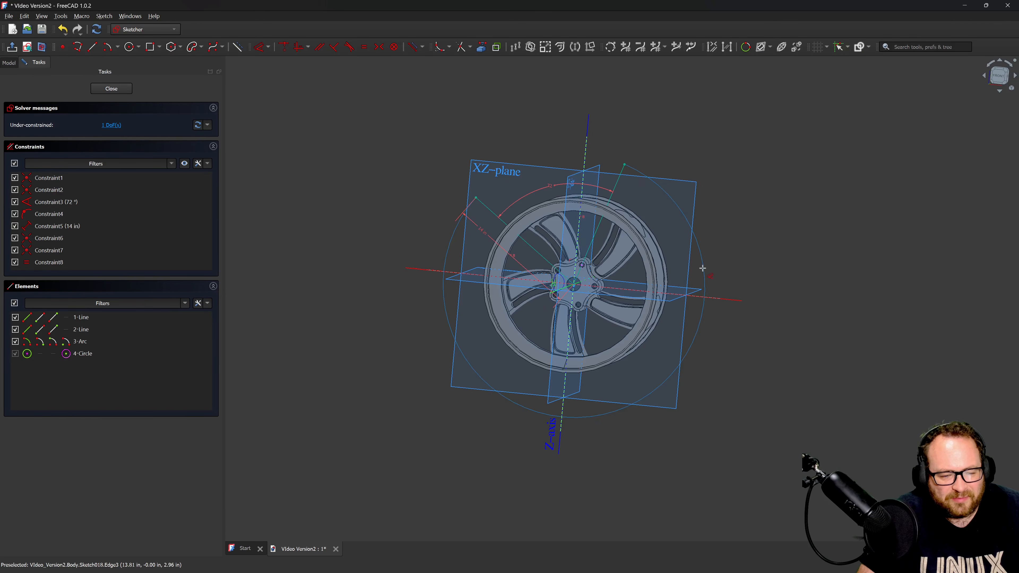
left_click(759, 264)
key("Return")
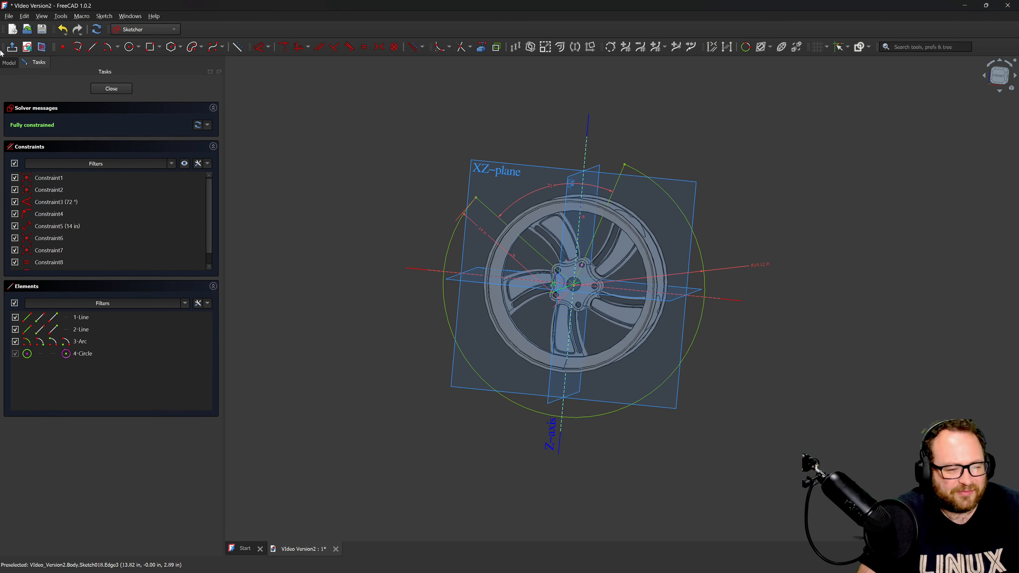
left_click(111, 88)
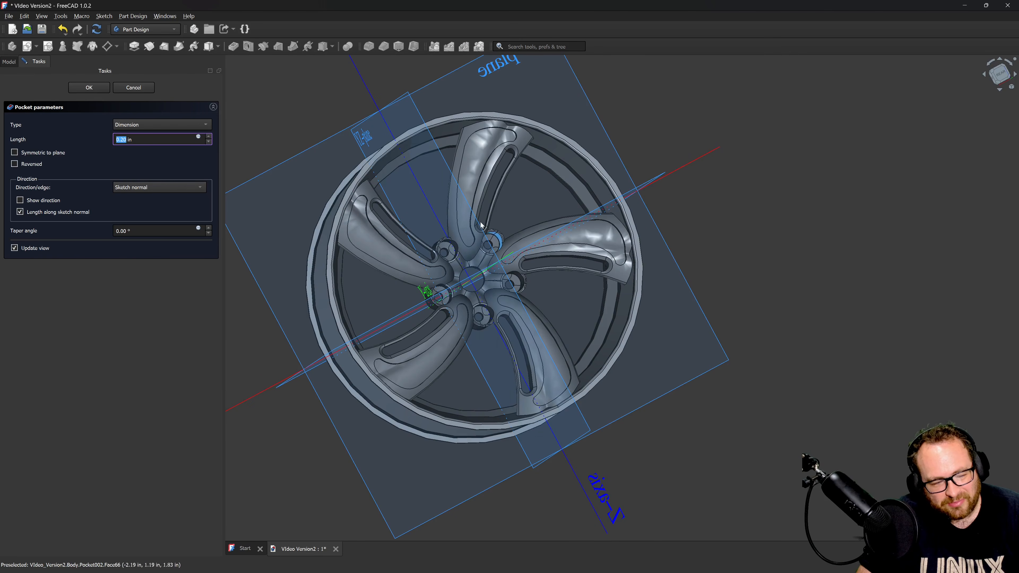
Set the sketch's pocket to Through all, symmetric to the plane, to cut the wheel down to a 72° segment.
left_click(133, 124)
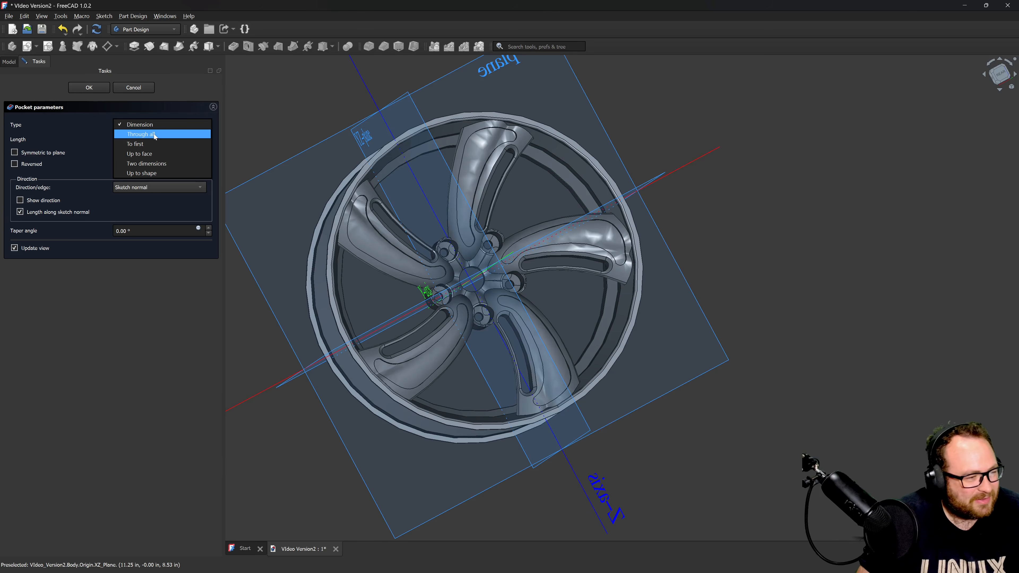
left_click(152, 128)
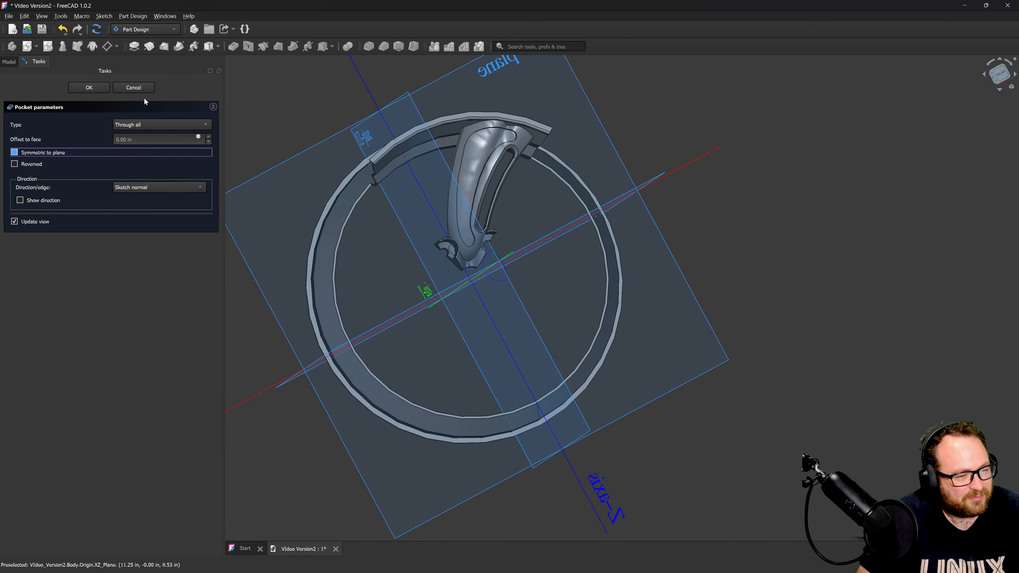
key("space")
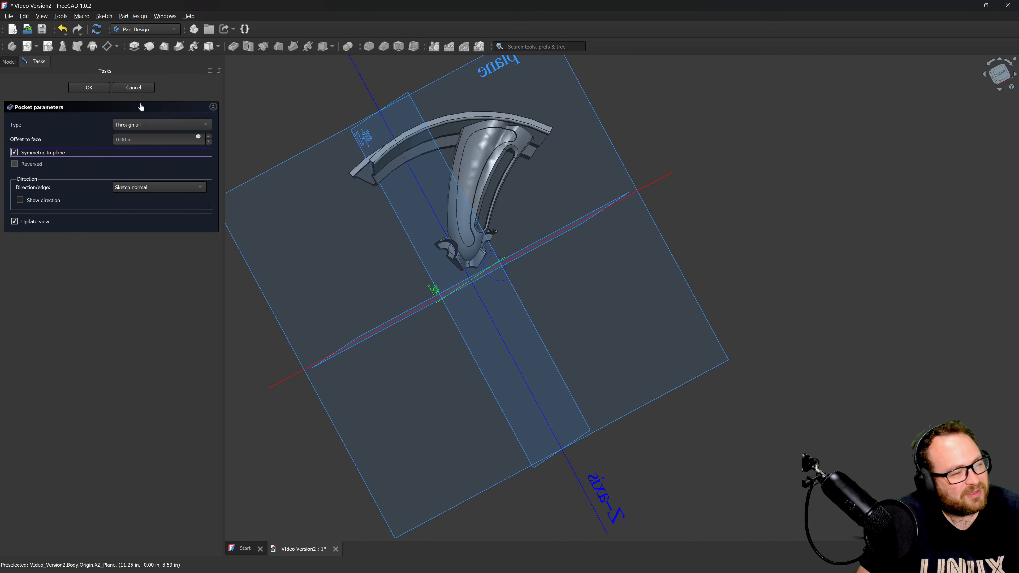
left_click(87, 88)
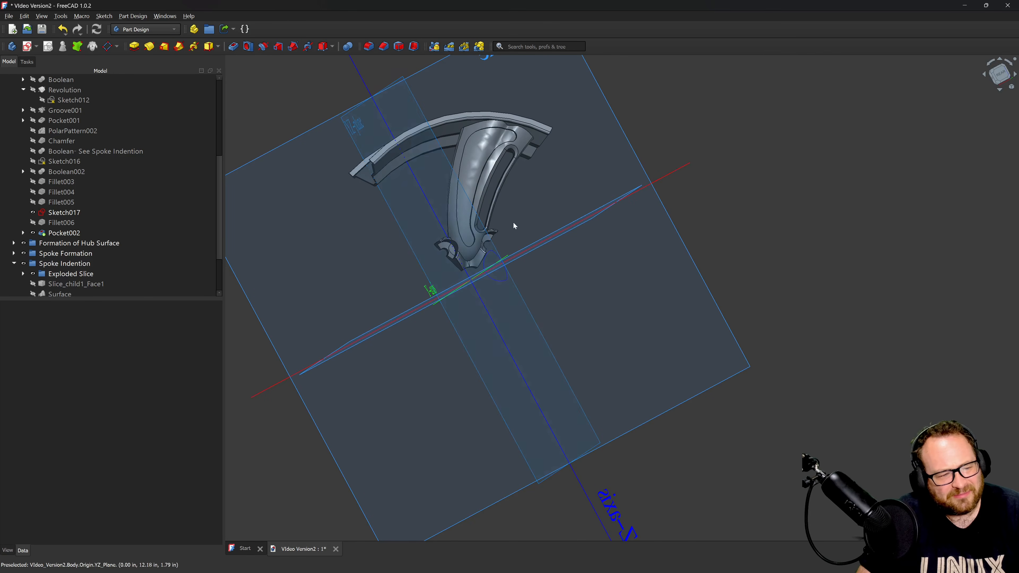
Try to polar-pattern the 72° wheel segment with 5 occurrences over 360° about the base Y axis.
scroll(525, 181, "up", 2)
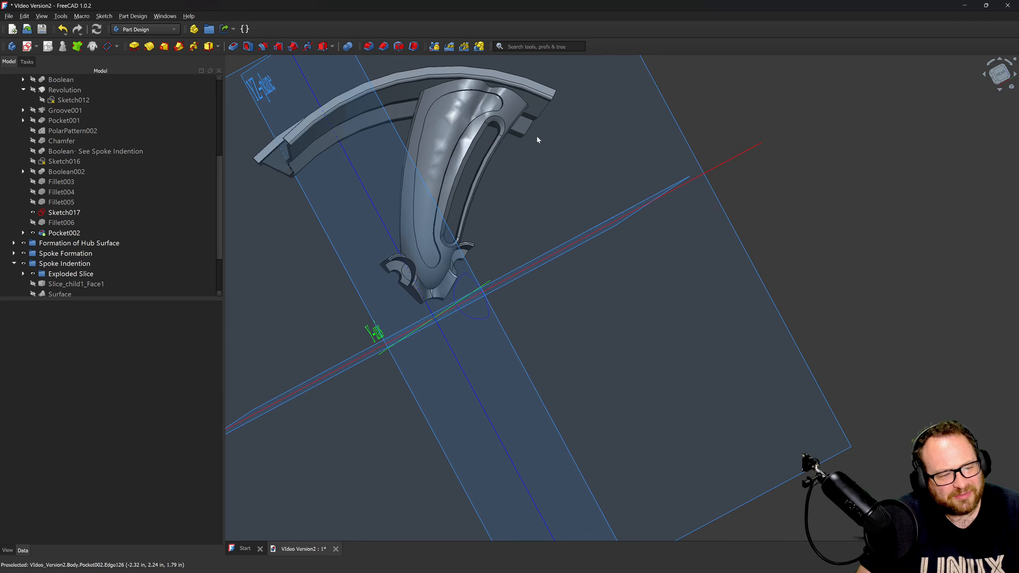
left_click(464, 46)
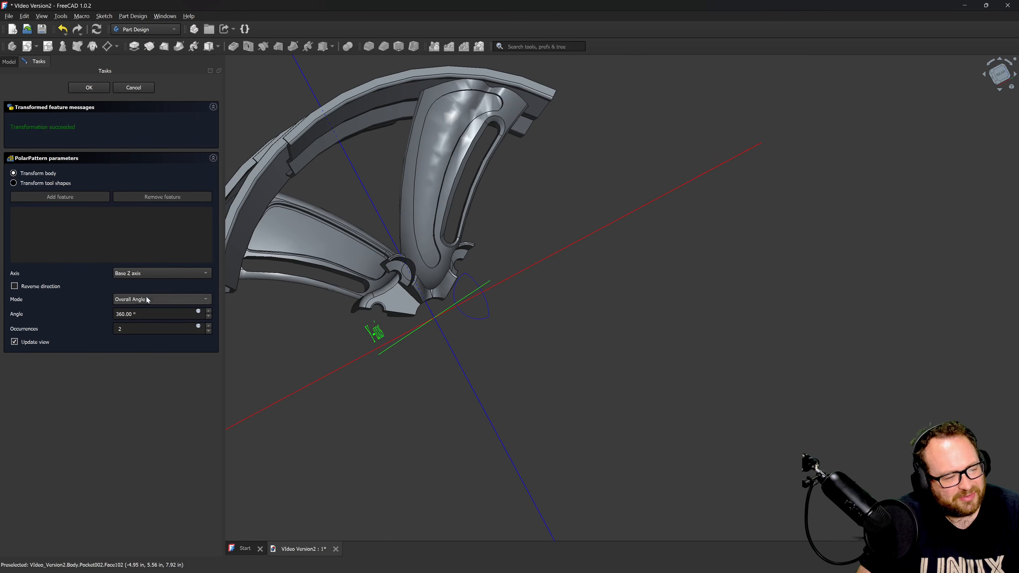
triple_click(209, 326)
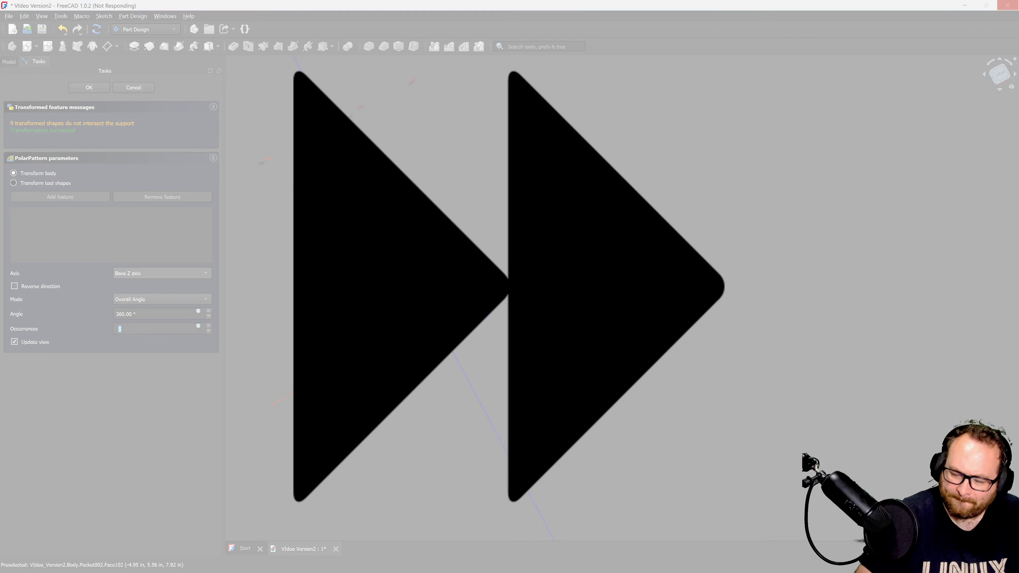
left_click(162, 273)
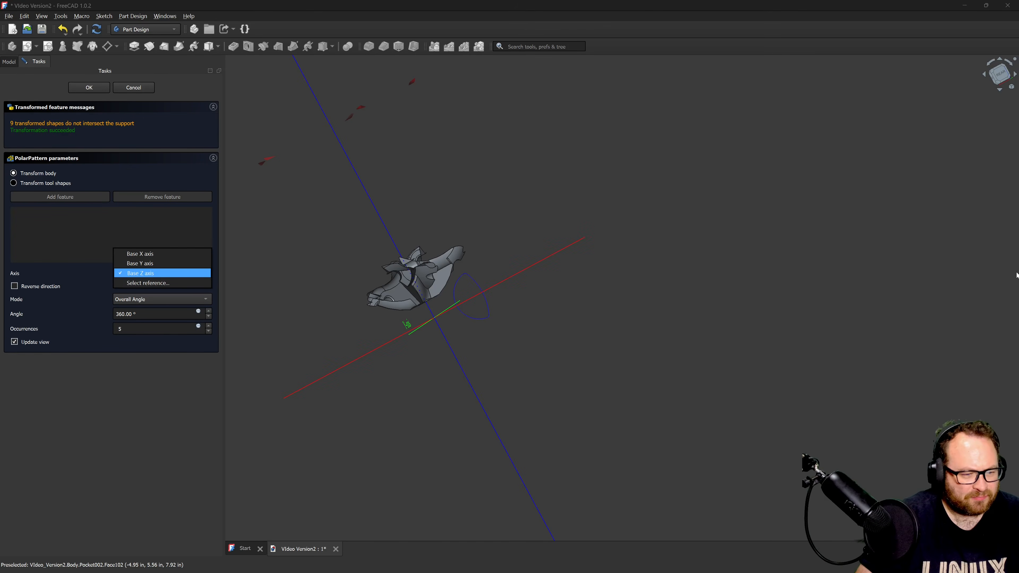
left_click(151, 264)
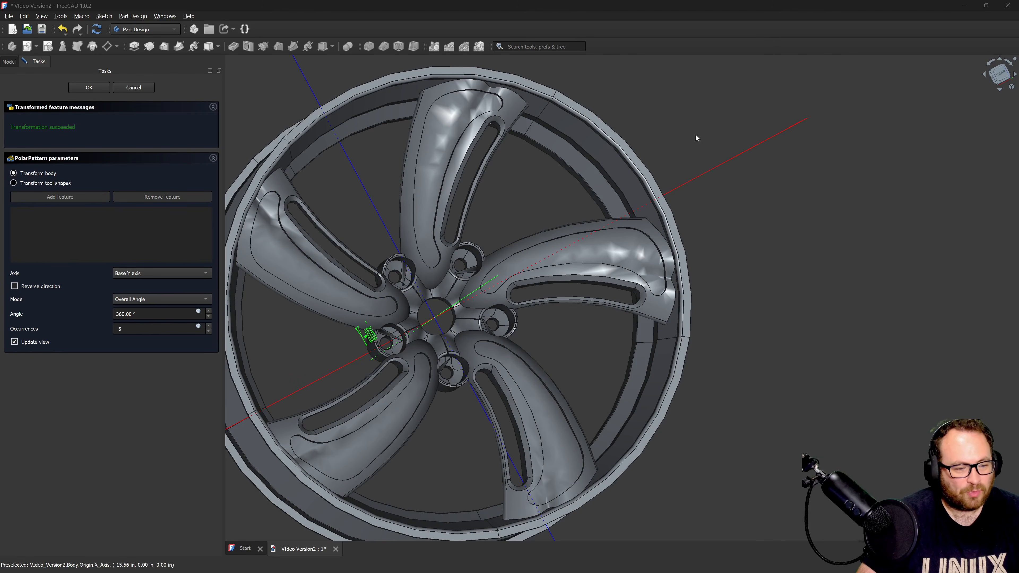
Examine the patterned wheel preview around the hub, lug holes and spokes, and cancel the polar pattern.
scroll(421, 279, "up", 5)
scroll(436, 280, "up", 4)
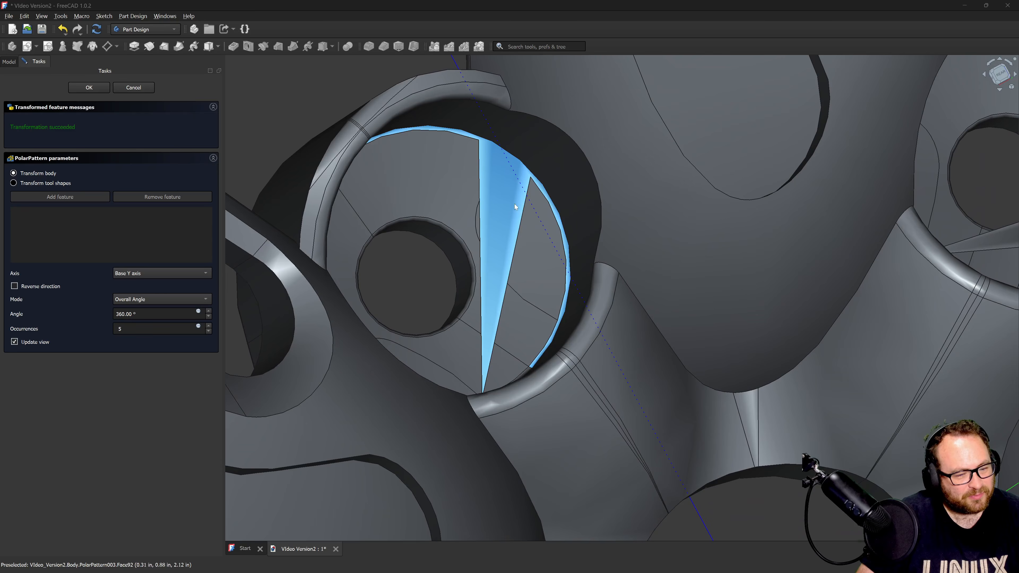
scroll(496, 190, "down", 8)
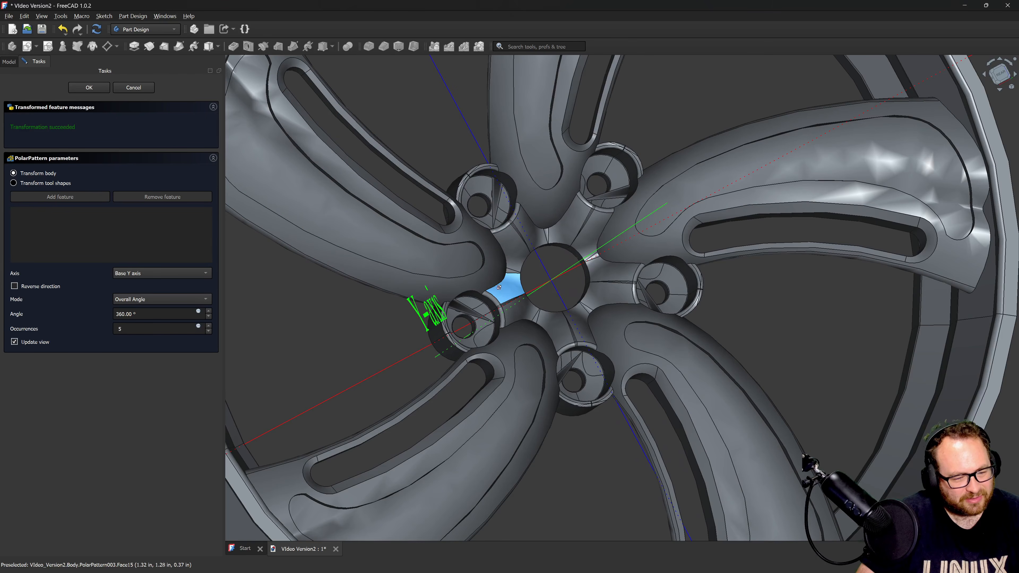
middle_click_drag(499, 287, 573, 313)
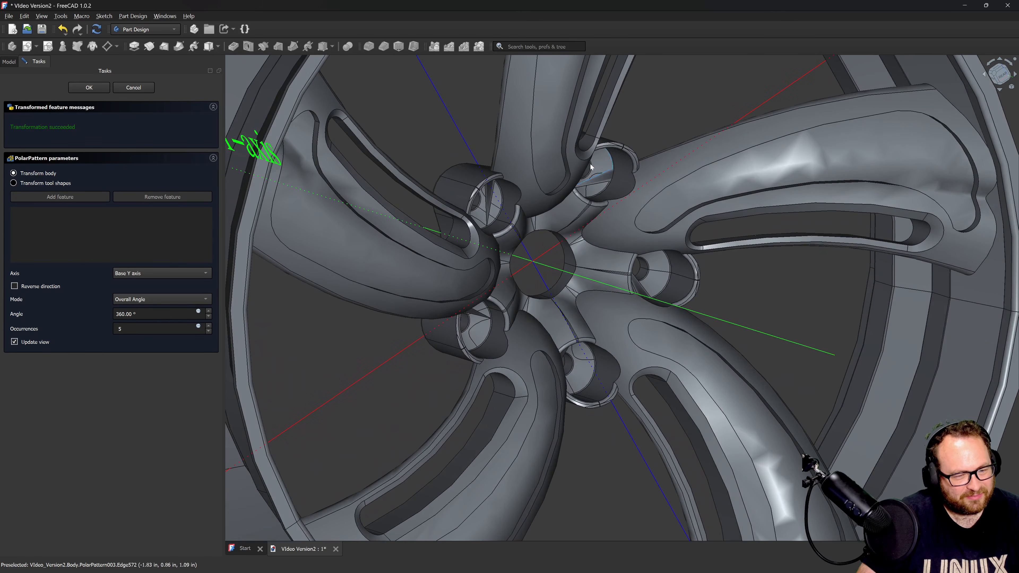
scroll(625, 200, "up", 9)
scroll(542, 156, "down", 4)
middle_click_drag(544, 157, 595, 169)
scroll(595, 169, "down", 9)
scroll(527, 320, "down", 3)
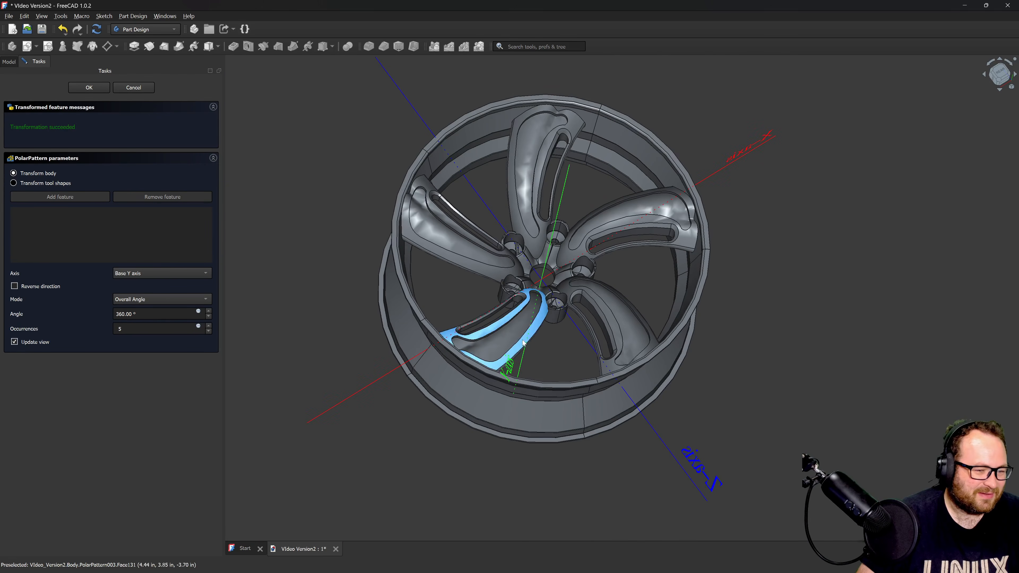
scroll(564, 202, "up", 2)
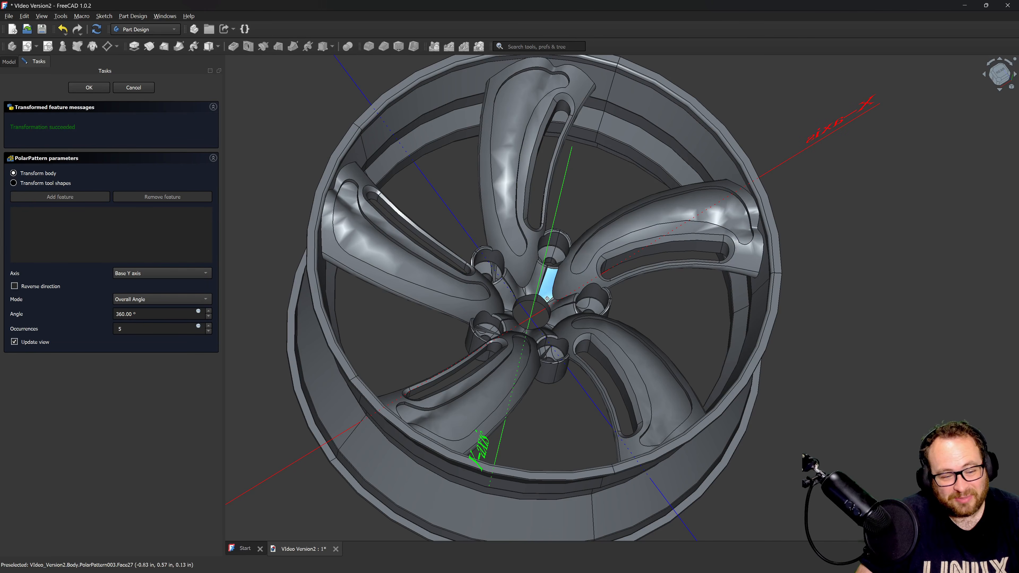
middle_click_drag(546, 285, 641, 181)
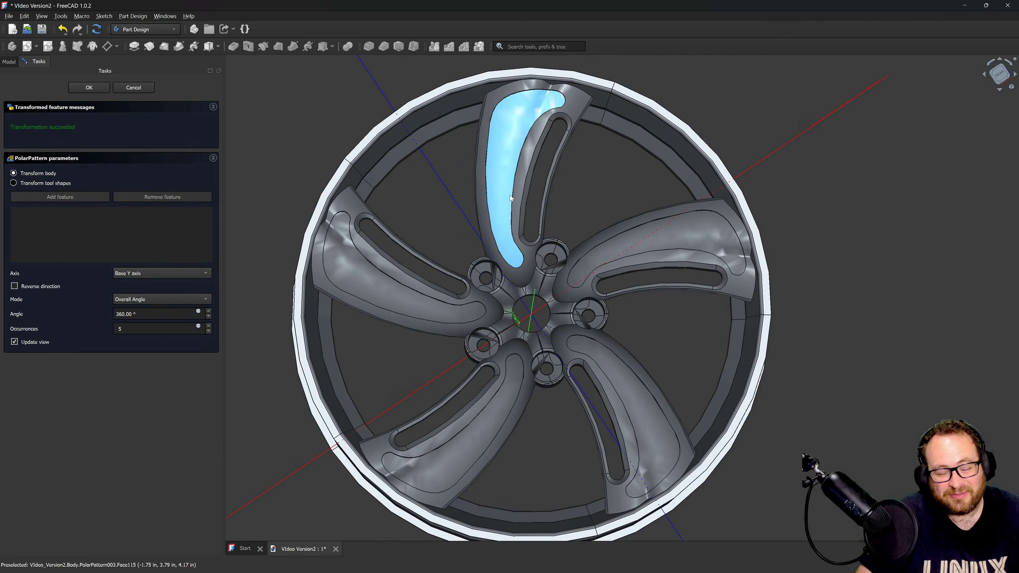
scroll(555, 336, "up", 5)
mouse_move(611, 320)
middle_mouse_down()
mouse_move(289, 241)
mouse_move(264, 223)
mouse_move(623, 274)
mouse_move(611, 324)
mouse_move(596, 312)
middle_mouse_up()
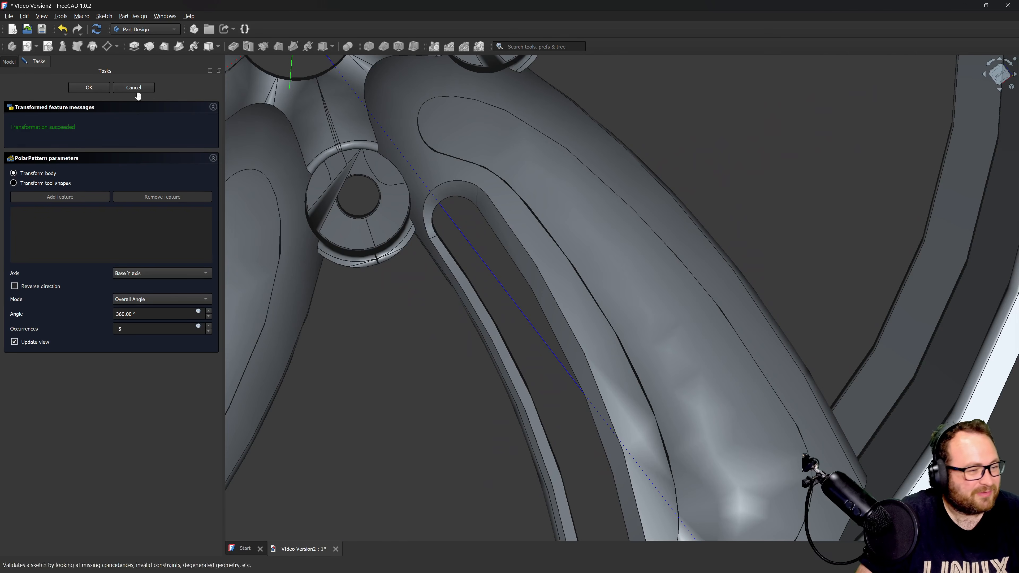
left_click(141, 90)
Delete the pocket that cuts the wheel down to a segment, together with its profile sketch, Sketch018.
scroll(556, 252, "down", 11)
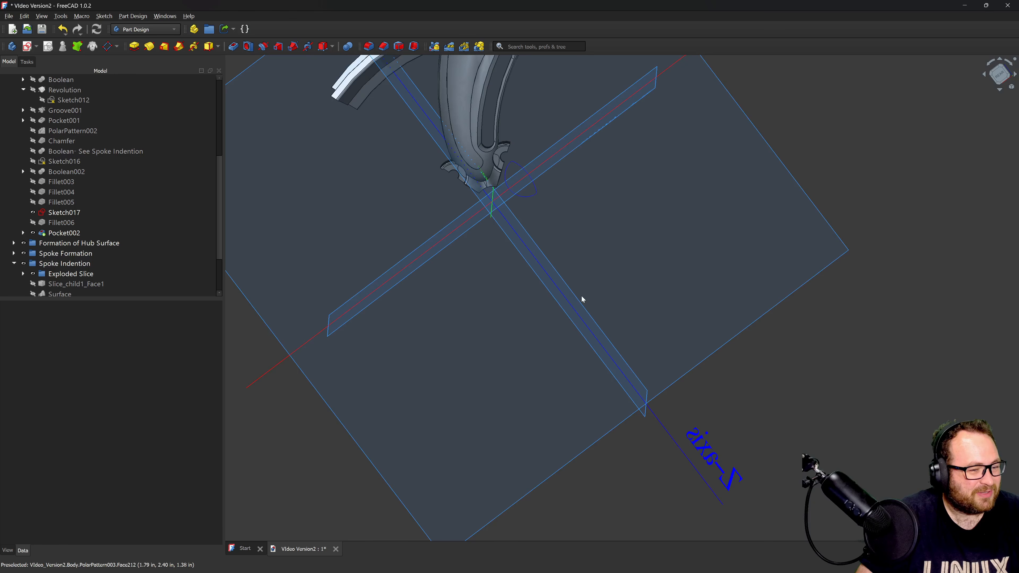
scroll(82, 293, "down", 3)
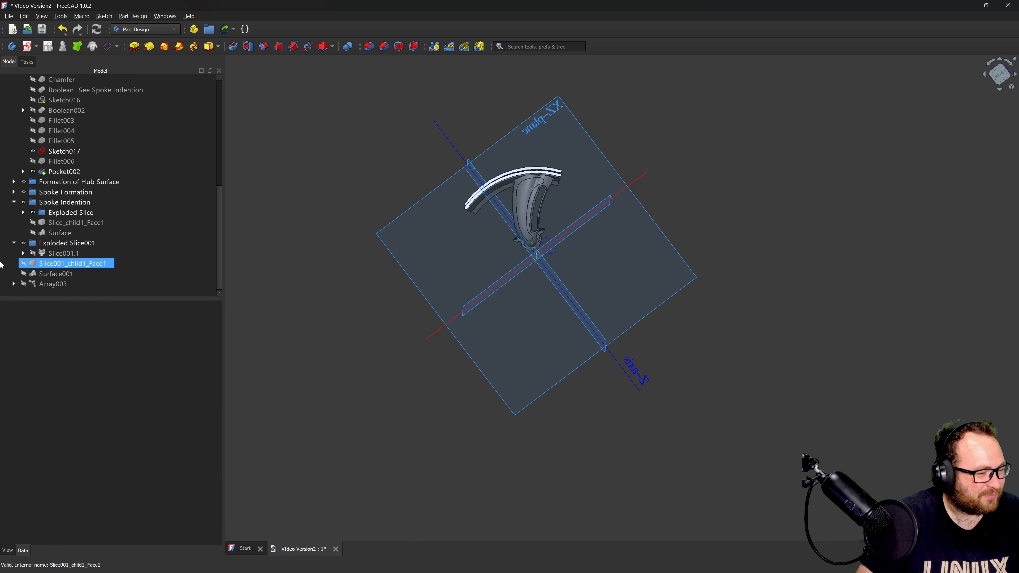
right_click(66, 173)
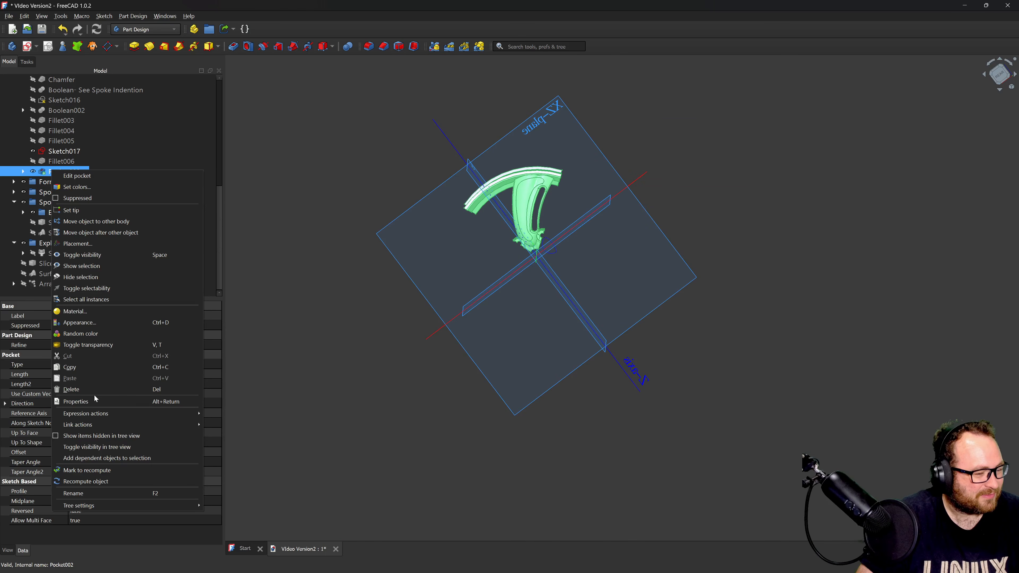
left_click(85, 390)
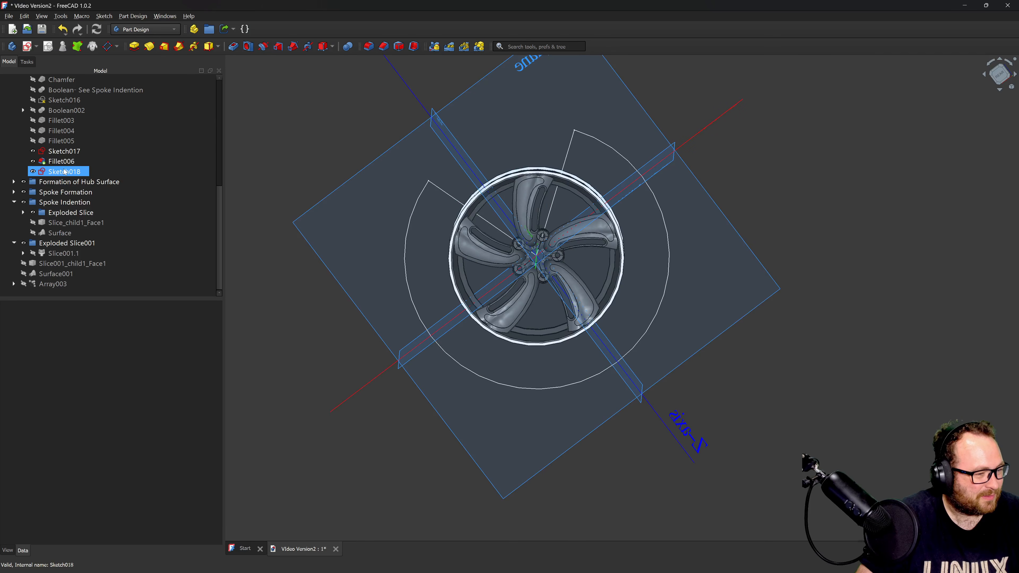
right_click(65, 172)
left_click(85, 364)
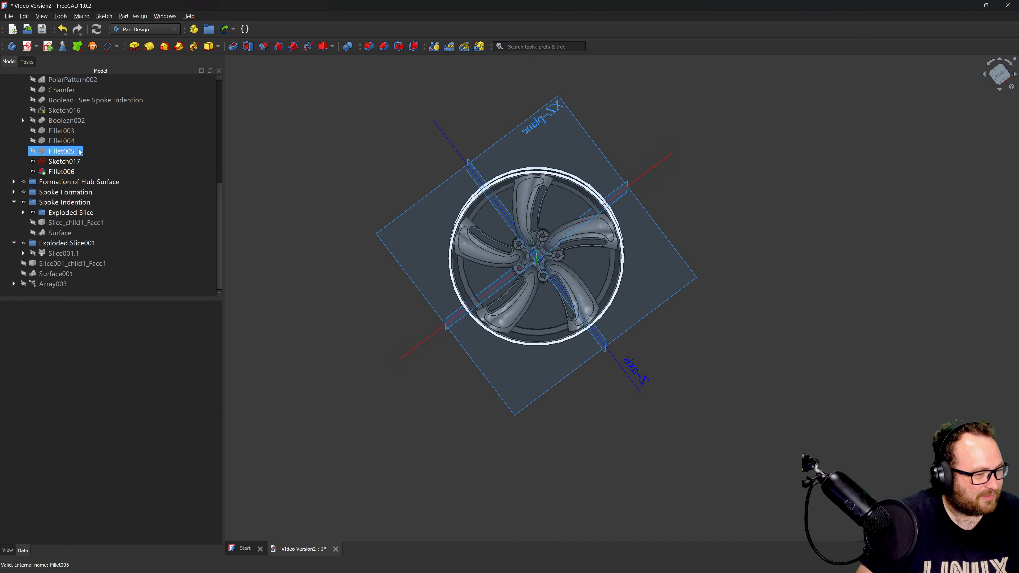
Open Sketch017 to check its contents, close it and delete the sketch from the body.
left_click(74, 161)
left_click(30, 170, "ctrl")
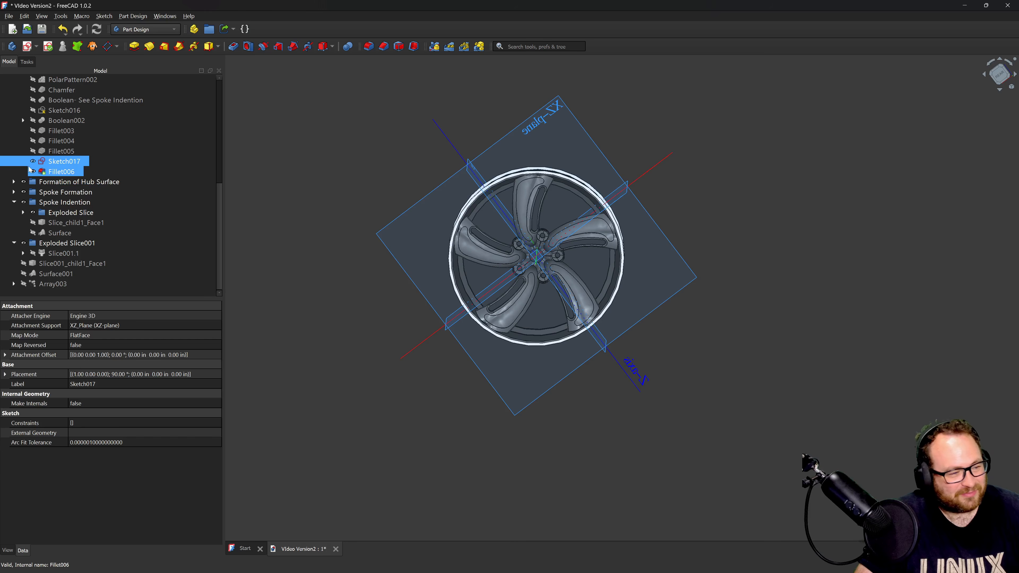
right_click(61, 161)
left_click(80, 166)
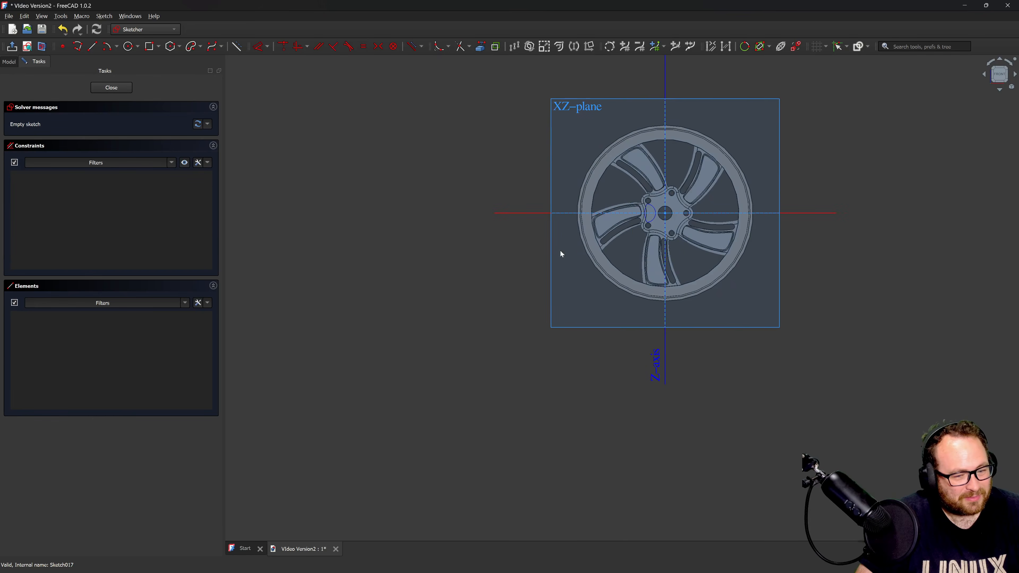
scroll(662, 206, "up", 10)
scroll(518, 311, "down", 8)
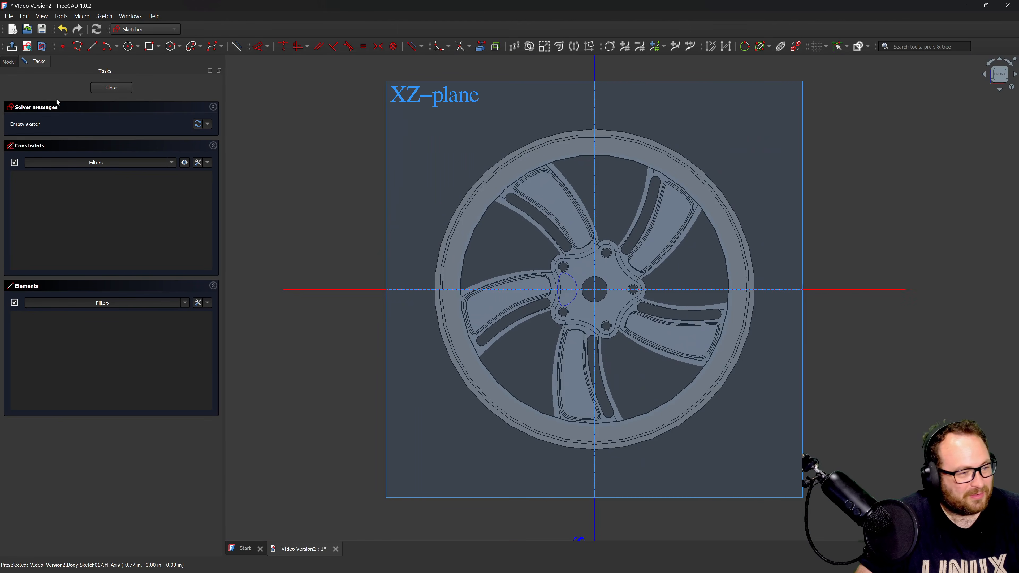
left_click(111, 87)
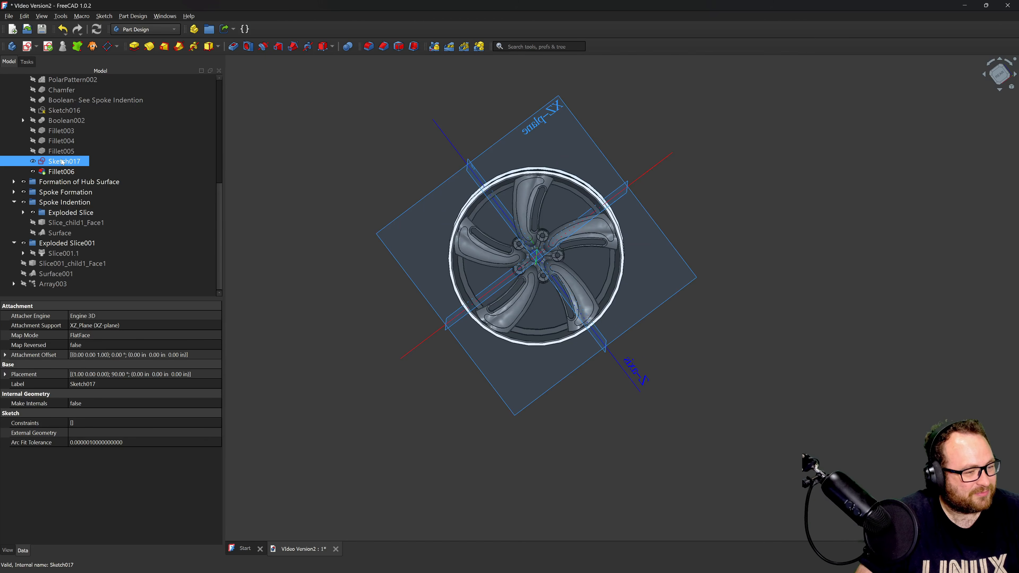
right_click(62, 161)
left_click(353, 286)
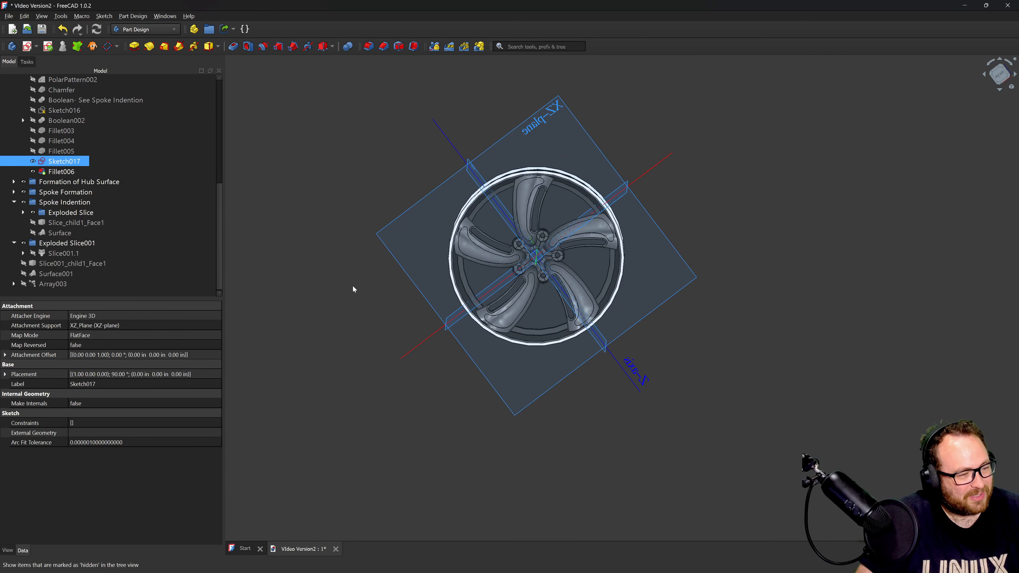
key("Delete")
Examine the complete filleted wheel's spokes, hub and lug holes from several angles.
scroll(541, 293, "up", 6)
scroll(552, 278, "down", 5)
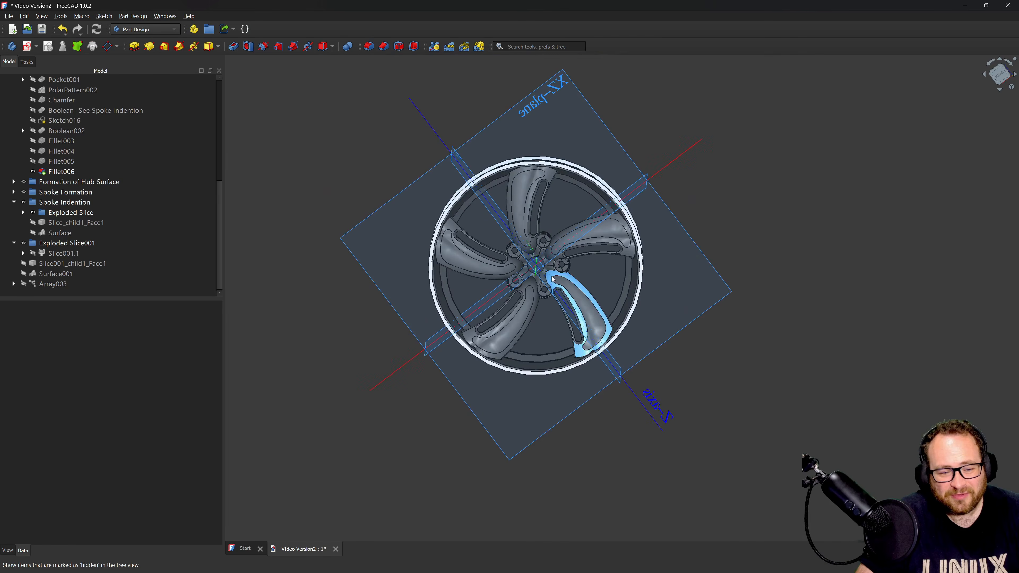
scroll(552, 278, "up", 3)
middle_click_drag(569, 222, 521, 172)
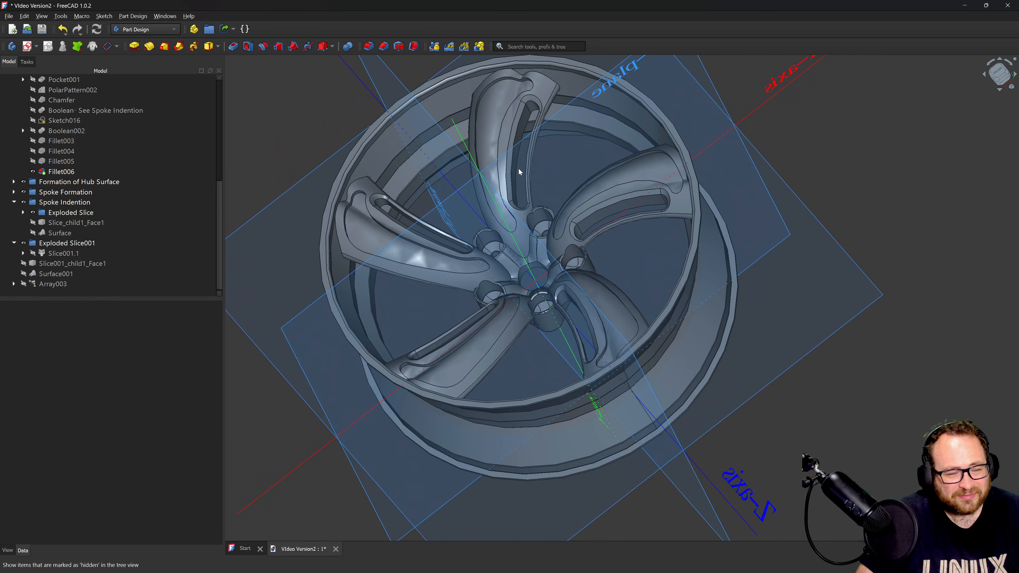
scroll(568, 282, "up", 4)
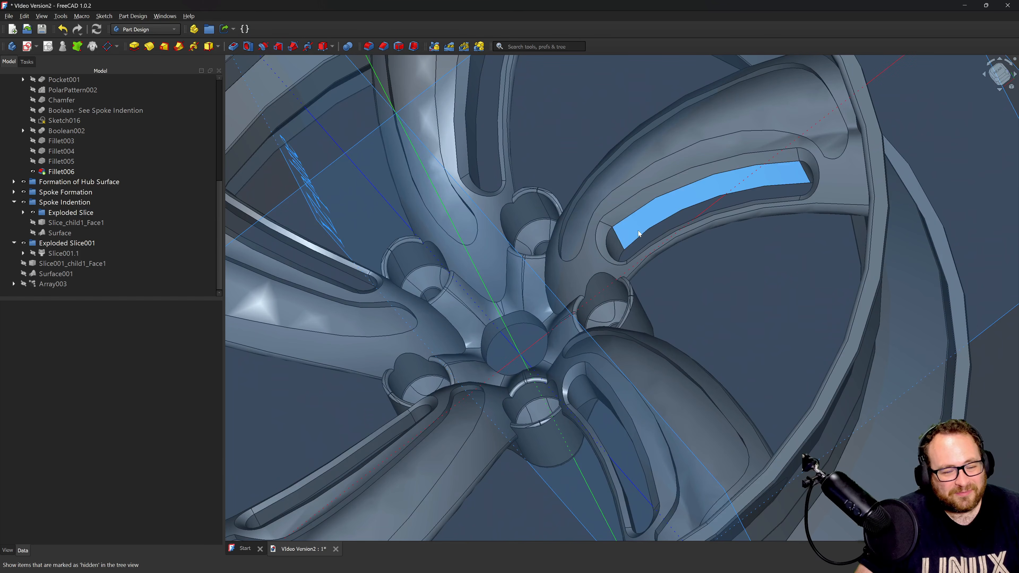
scroll(712, 171, "down", 2)
scroll(712, 171, "down", 5)
scroll(620, 217, "up", 5)
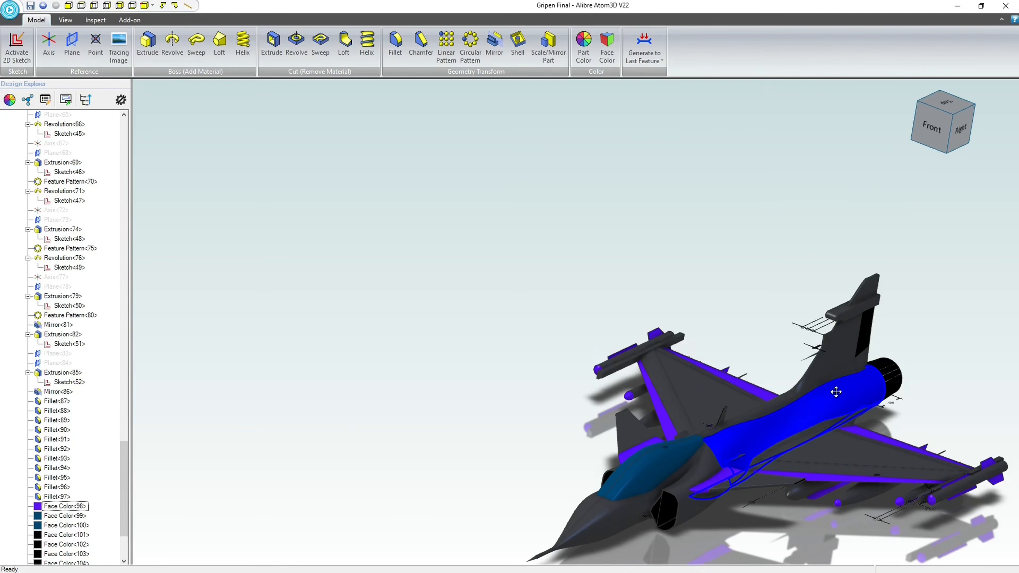
middle_click_drag(836, 392, 666, 304)
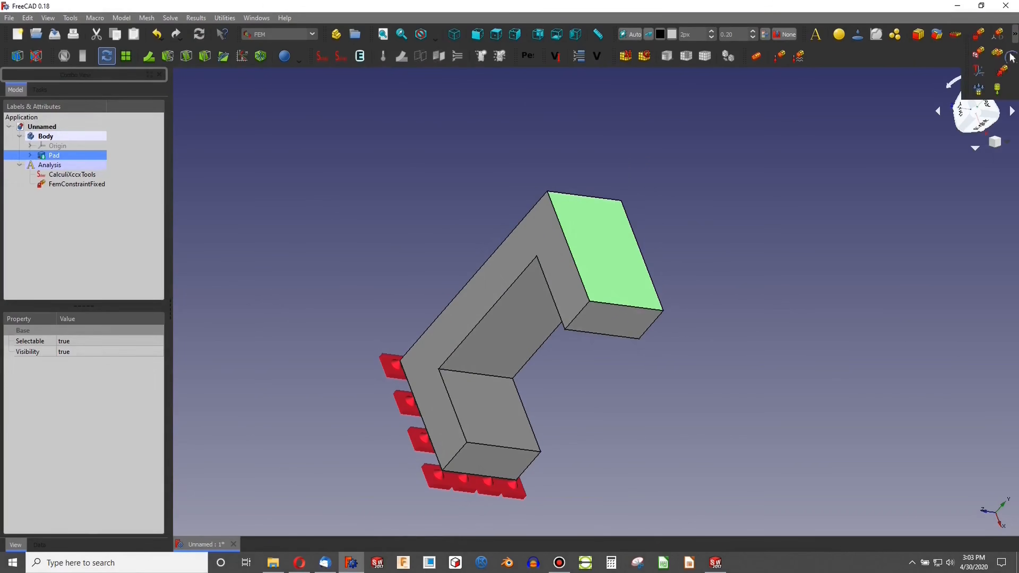
left_click(93, 243)
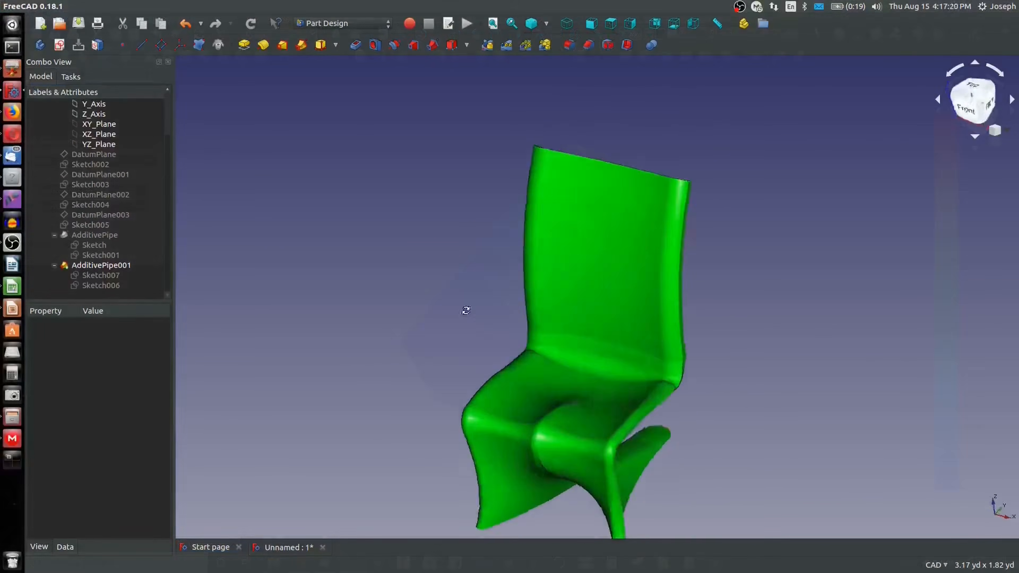
middle_click_drag(465, 310, 612, 253)
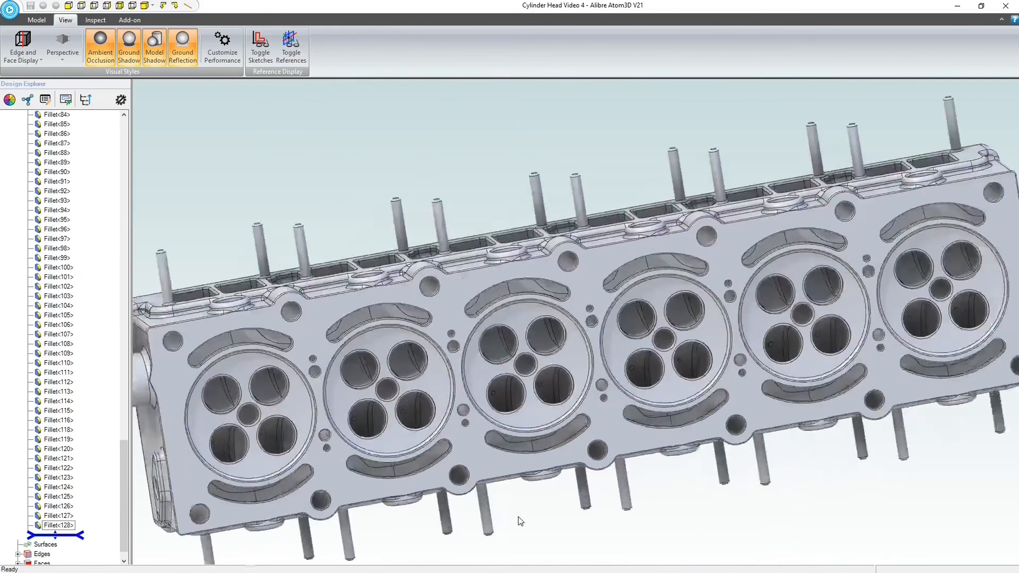
middle_click_drag(520, 521, 542, 358)
scroll(542, 359, "down", 2)
middle_click_drag(540, 323, 631, 339)
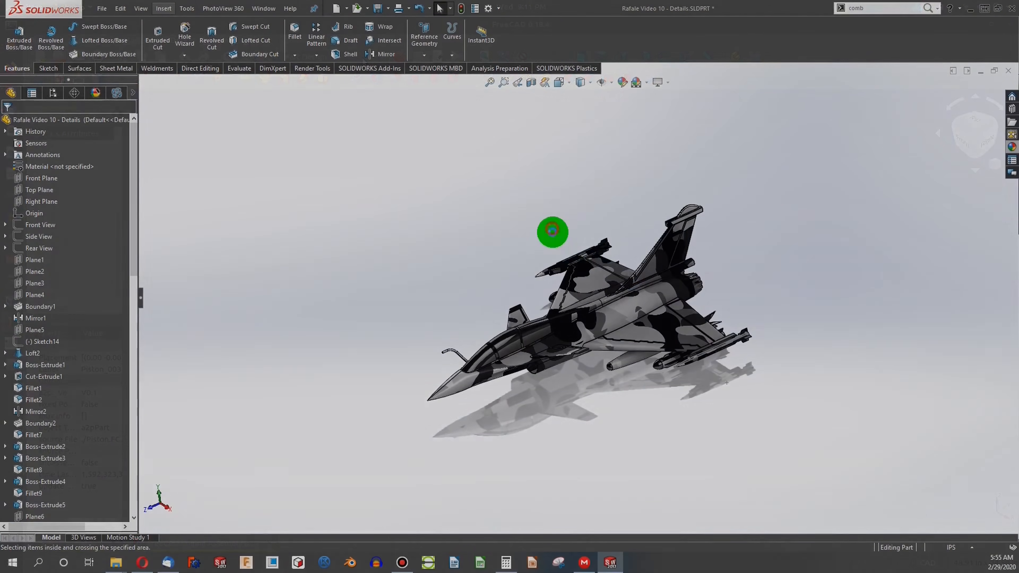
scroll(623, 328, "down", 5)
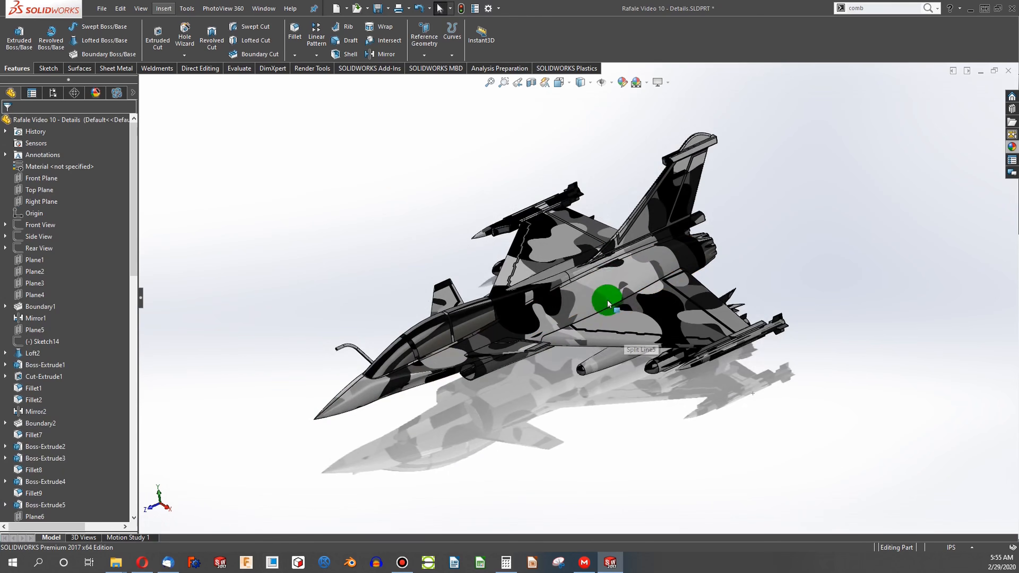
scroll(588, 223, "down", 4)
middle_click_drag(578, 248, 584, 229)
middle_click_drag(585, 229, 588, 224)
middle_click_drag(589, 224, 588, 224)
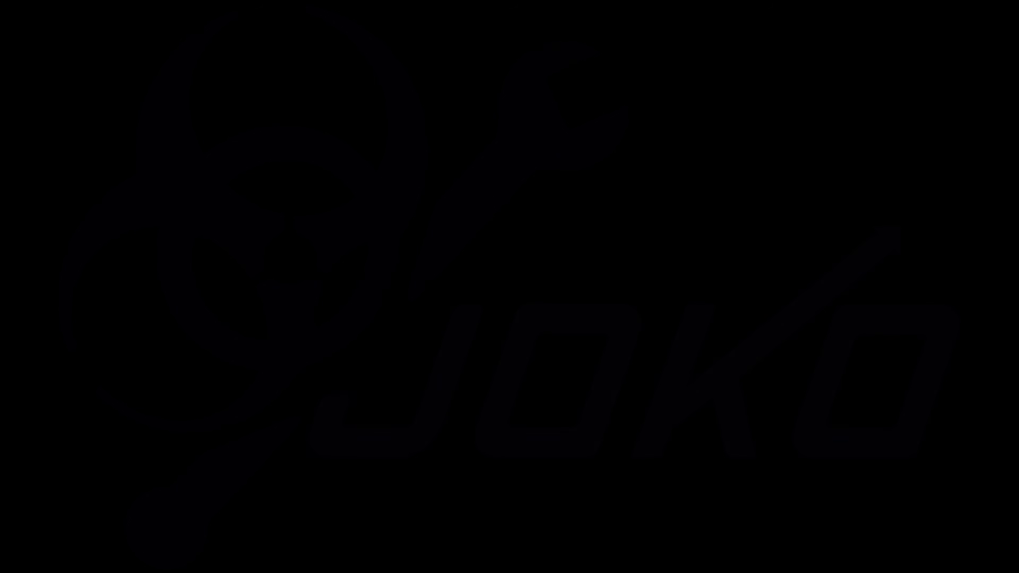